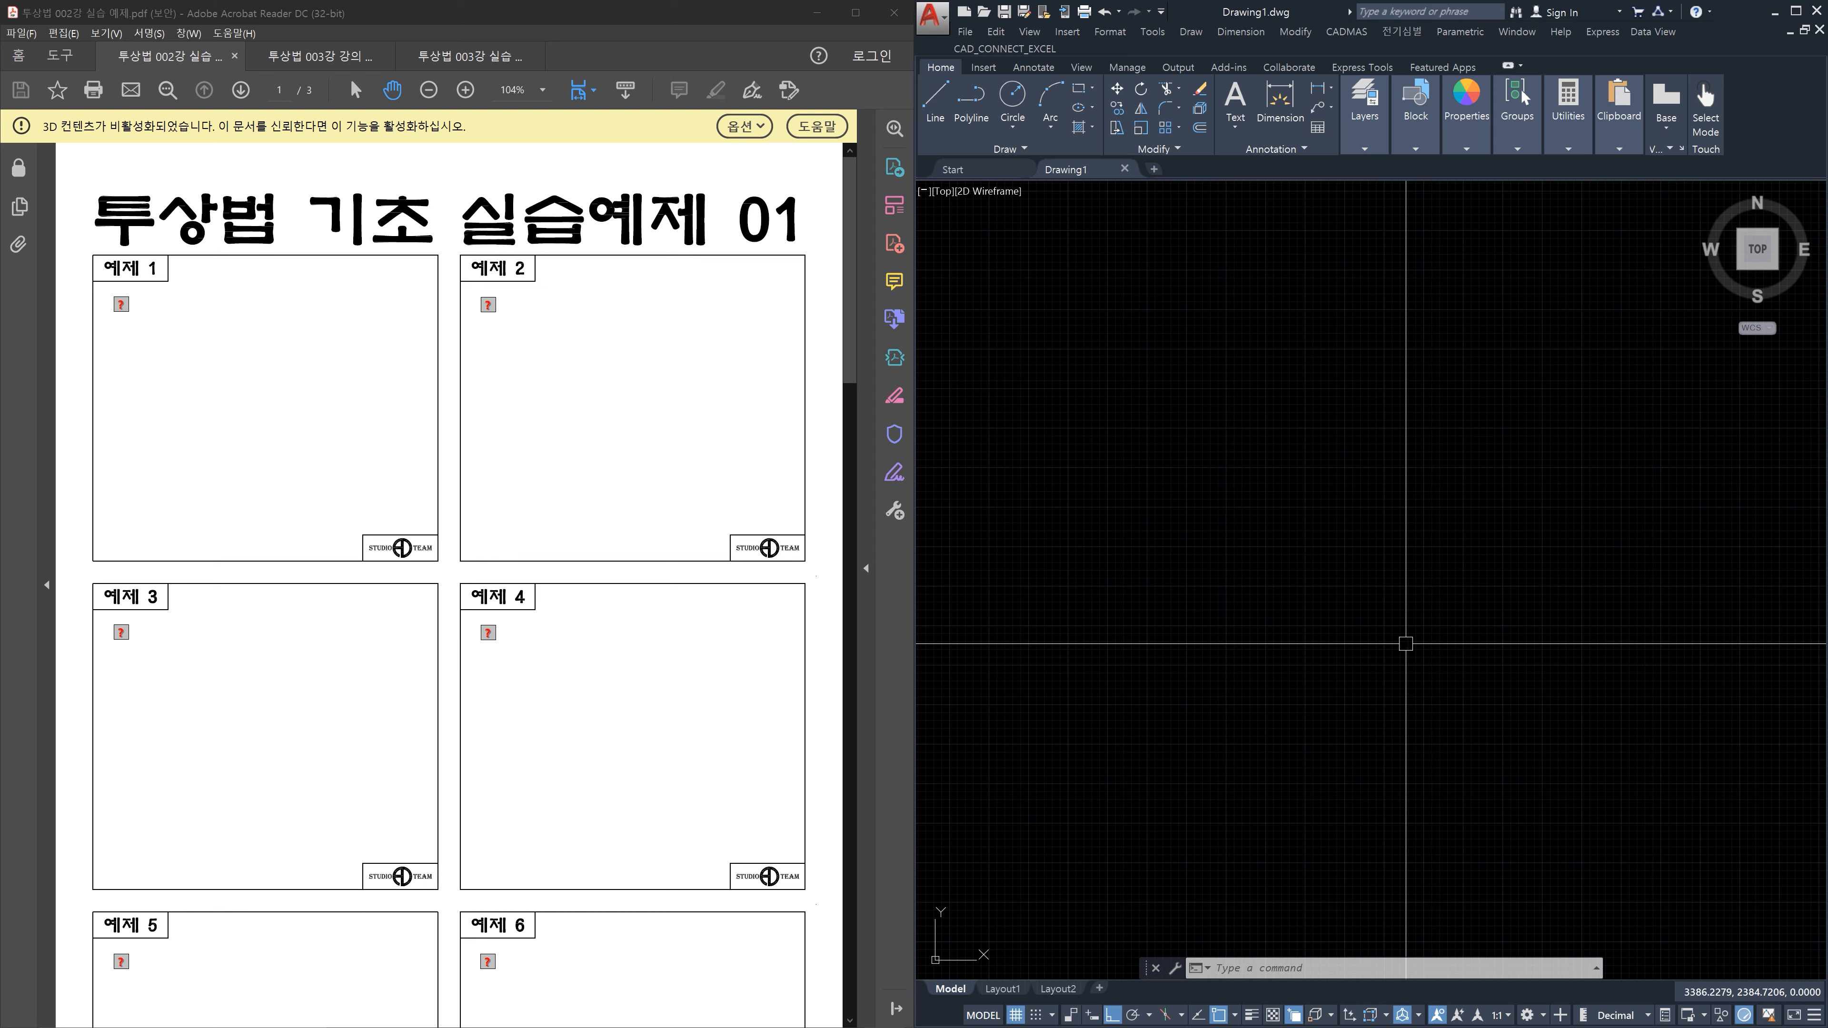
# Switch the empty drawing from the top view to the SE Isometric view
pyautogui.click(1774, 267)
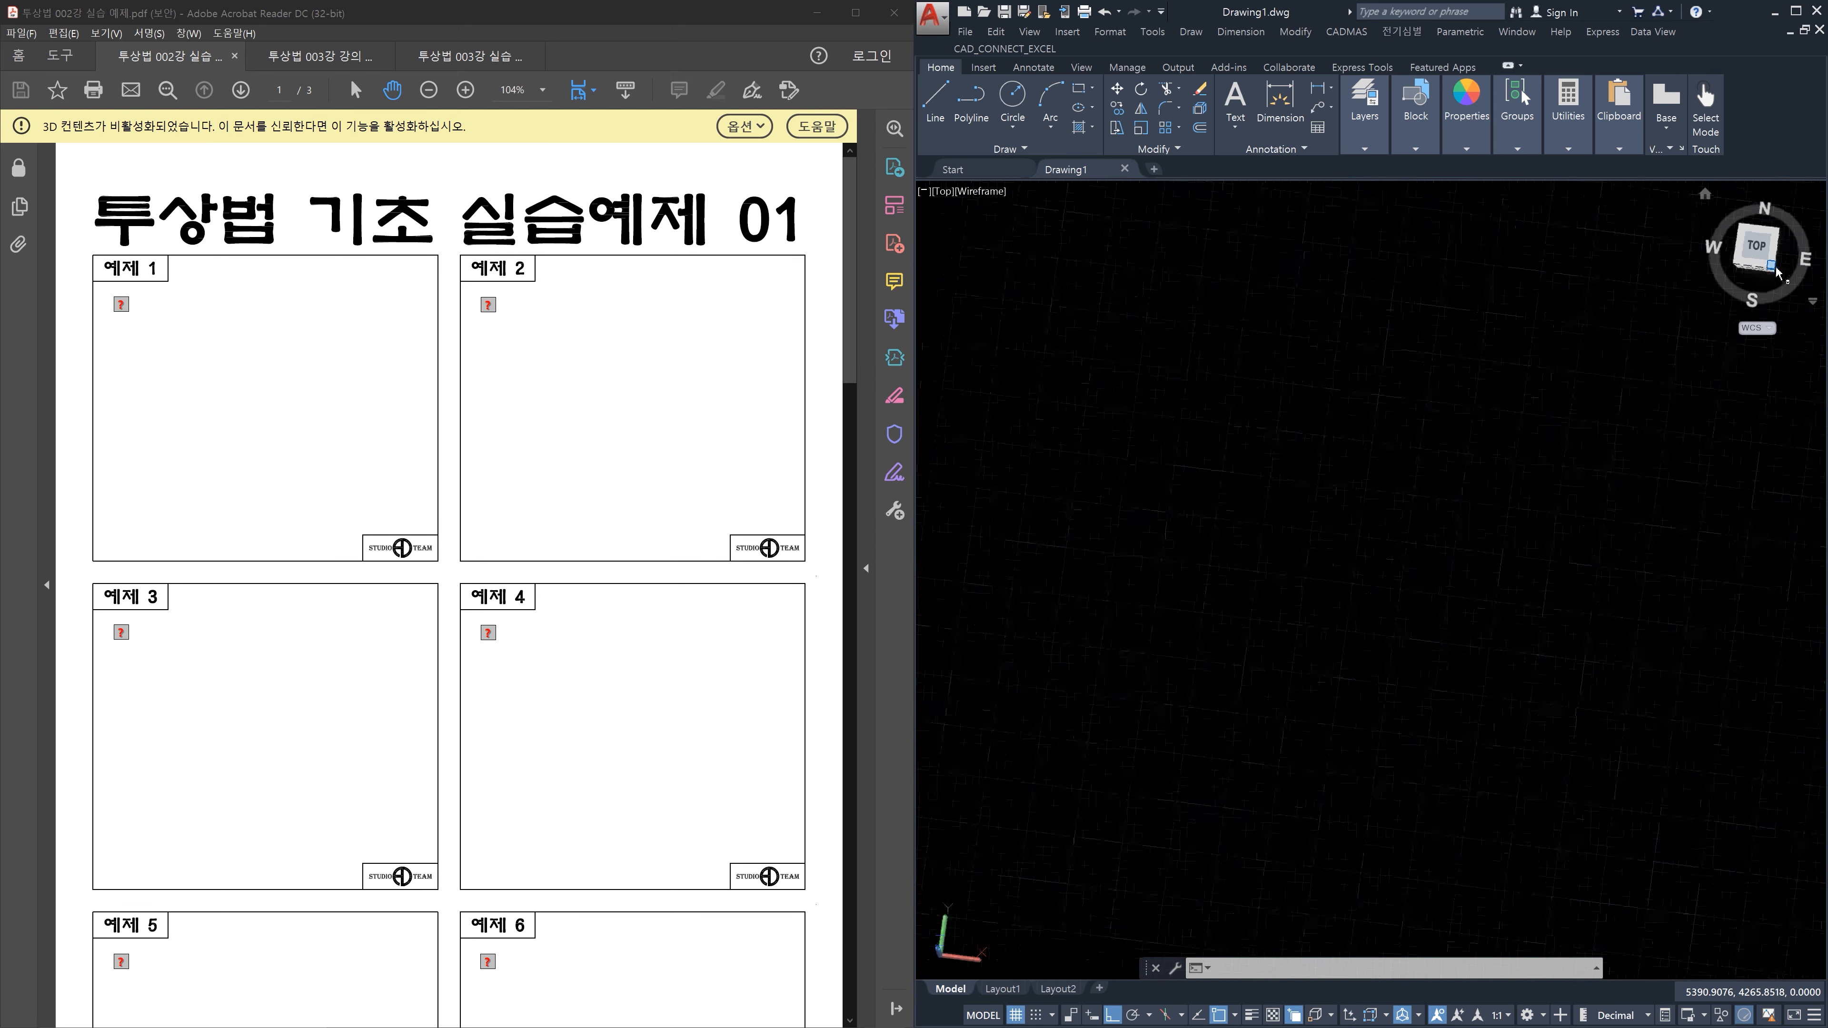
pyautogui.scroll(-6, 1532, 660)
pyautogui.moveTo(1538, 653); pyautogui.dragTo(1242, 710, button='middle')
pyautogui.scroll(-2, 1306, 689)
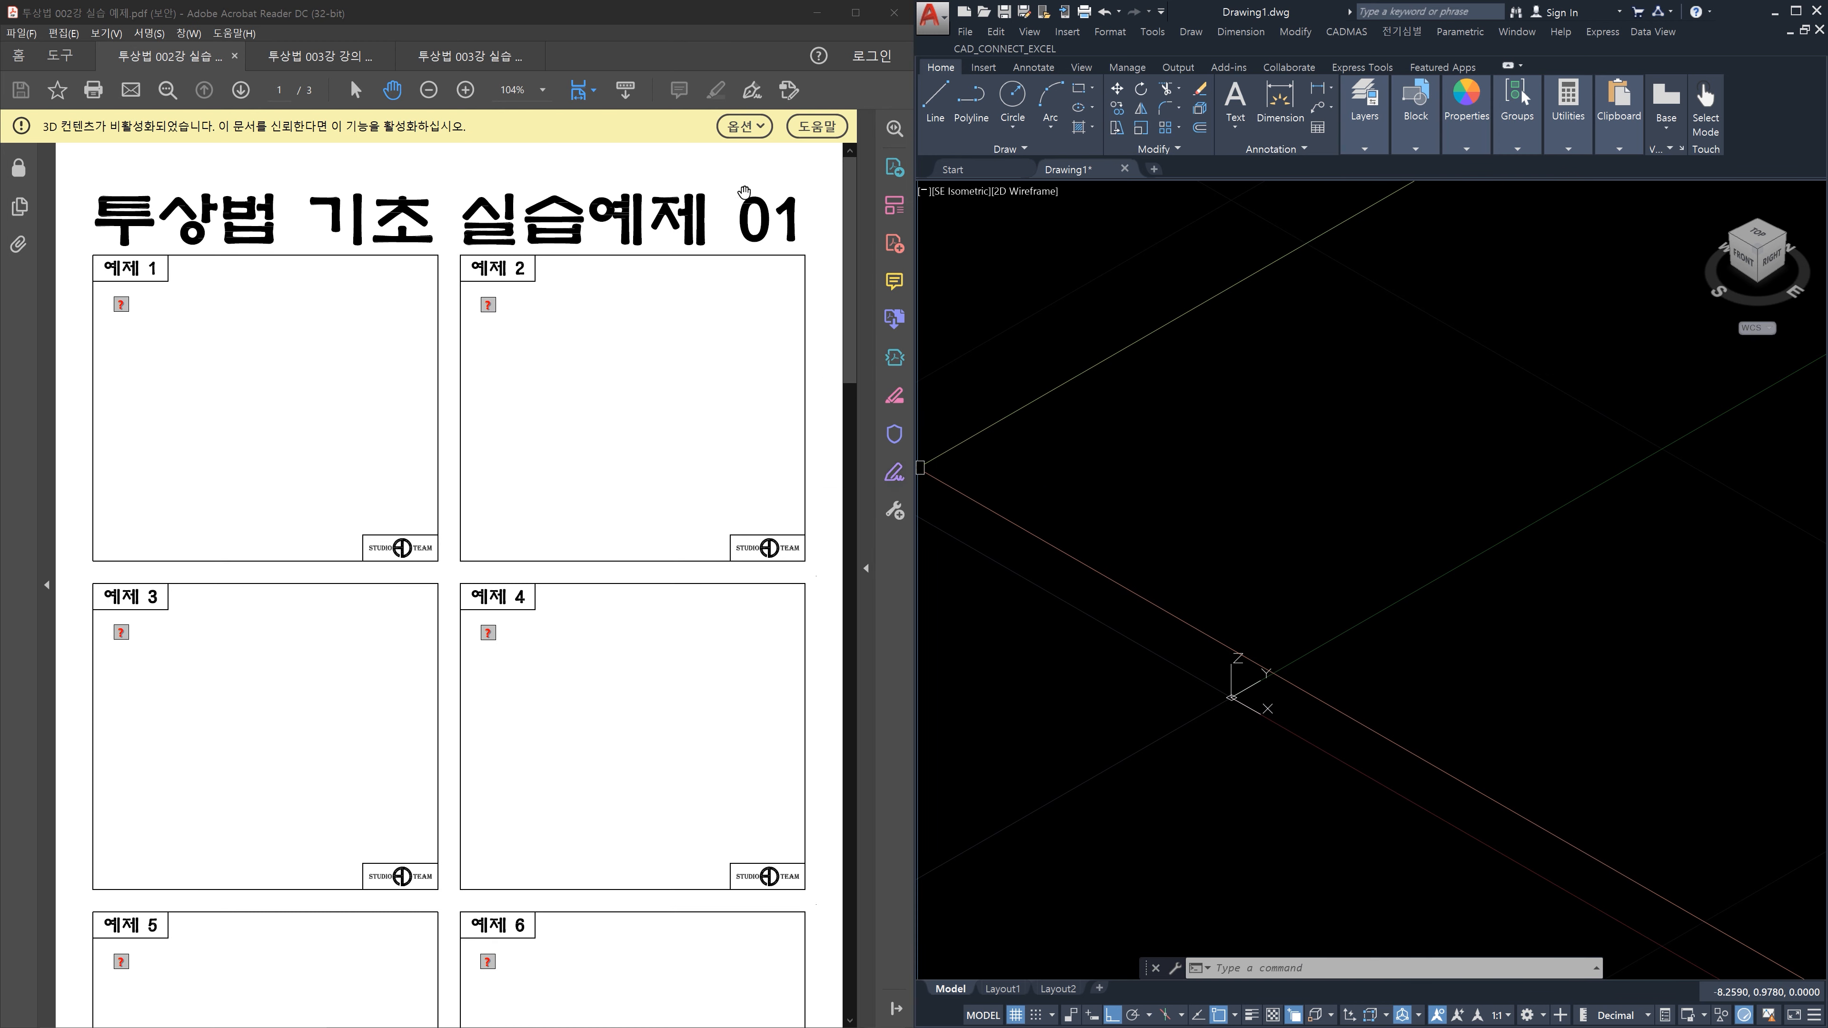
# Switch to the PDF in Adobe Acrobat Reader, trust its 3D content and activate the 예제 1 model, magnifying the page to 200%
pyautogui.click(741, 135)
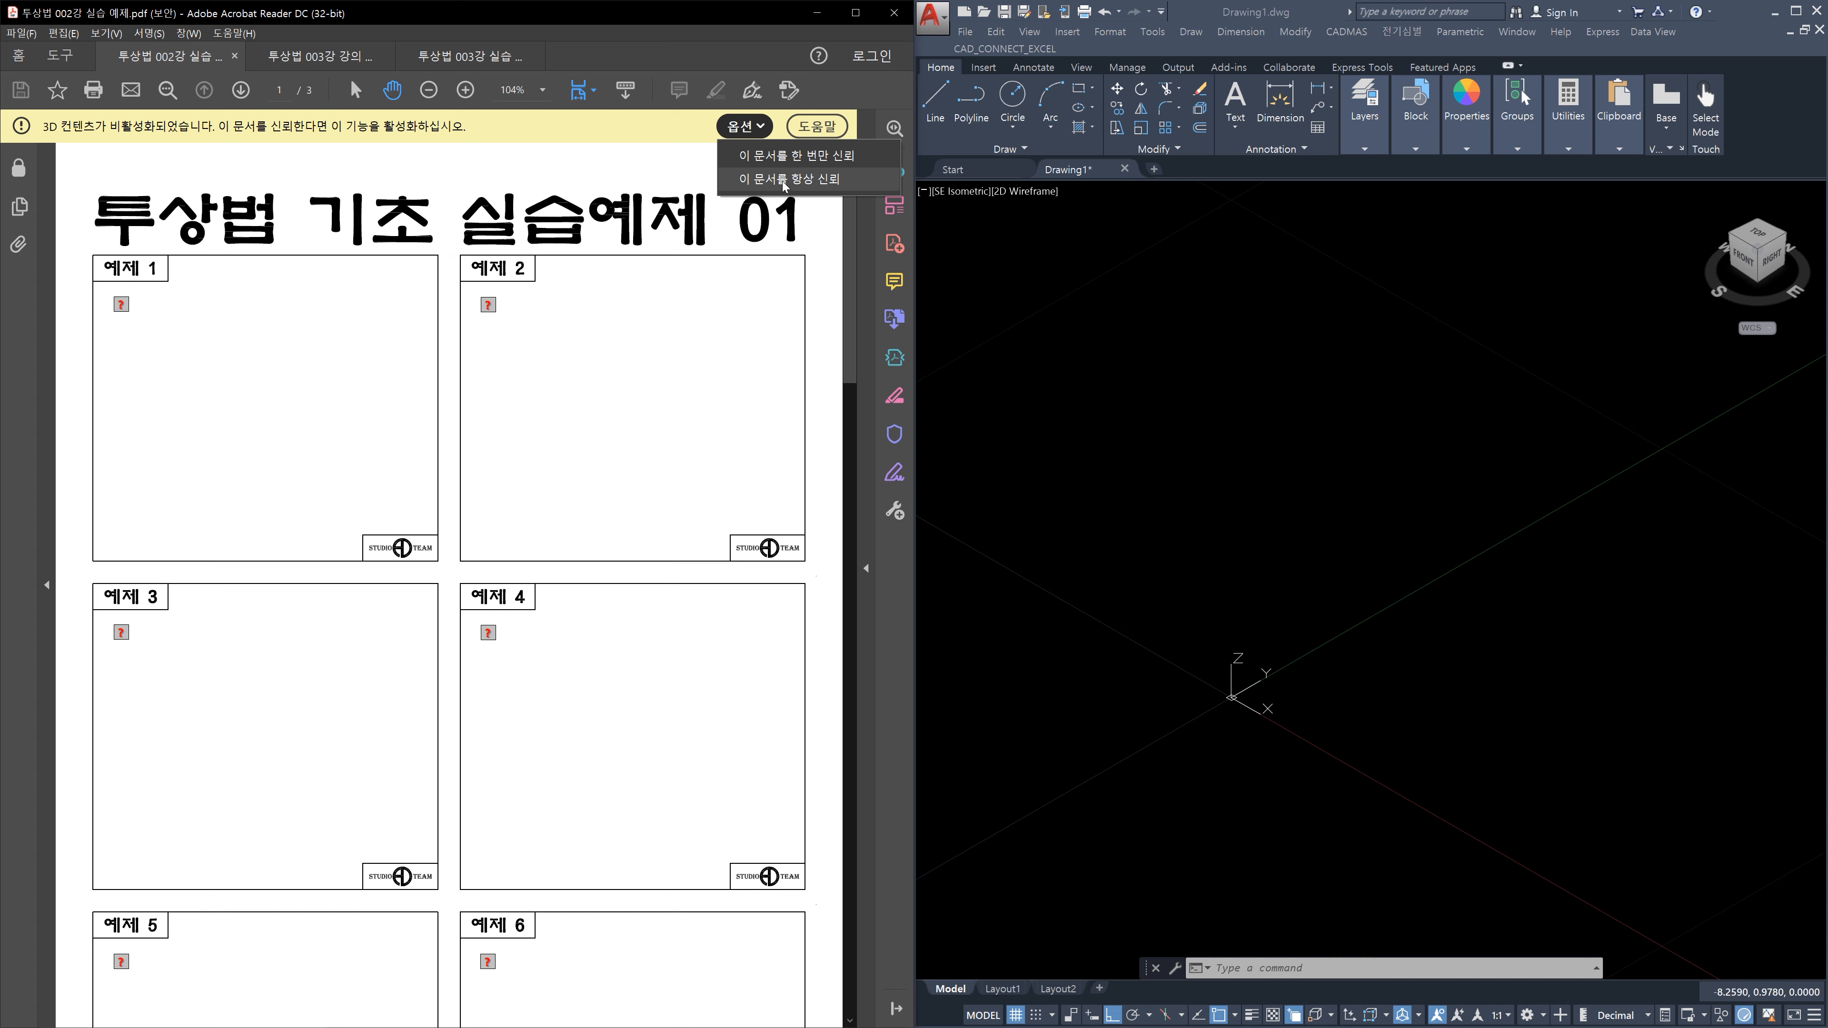
pyautogui.click(790, 166)
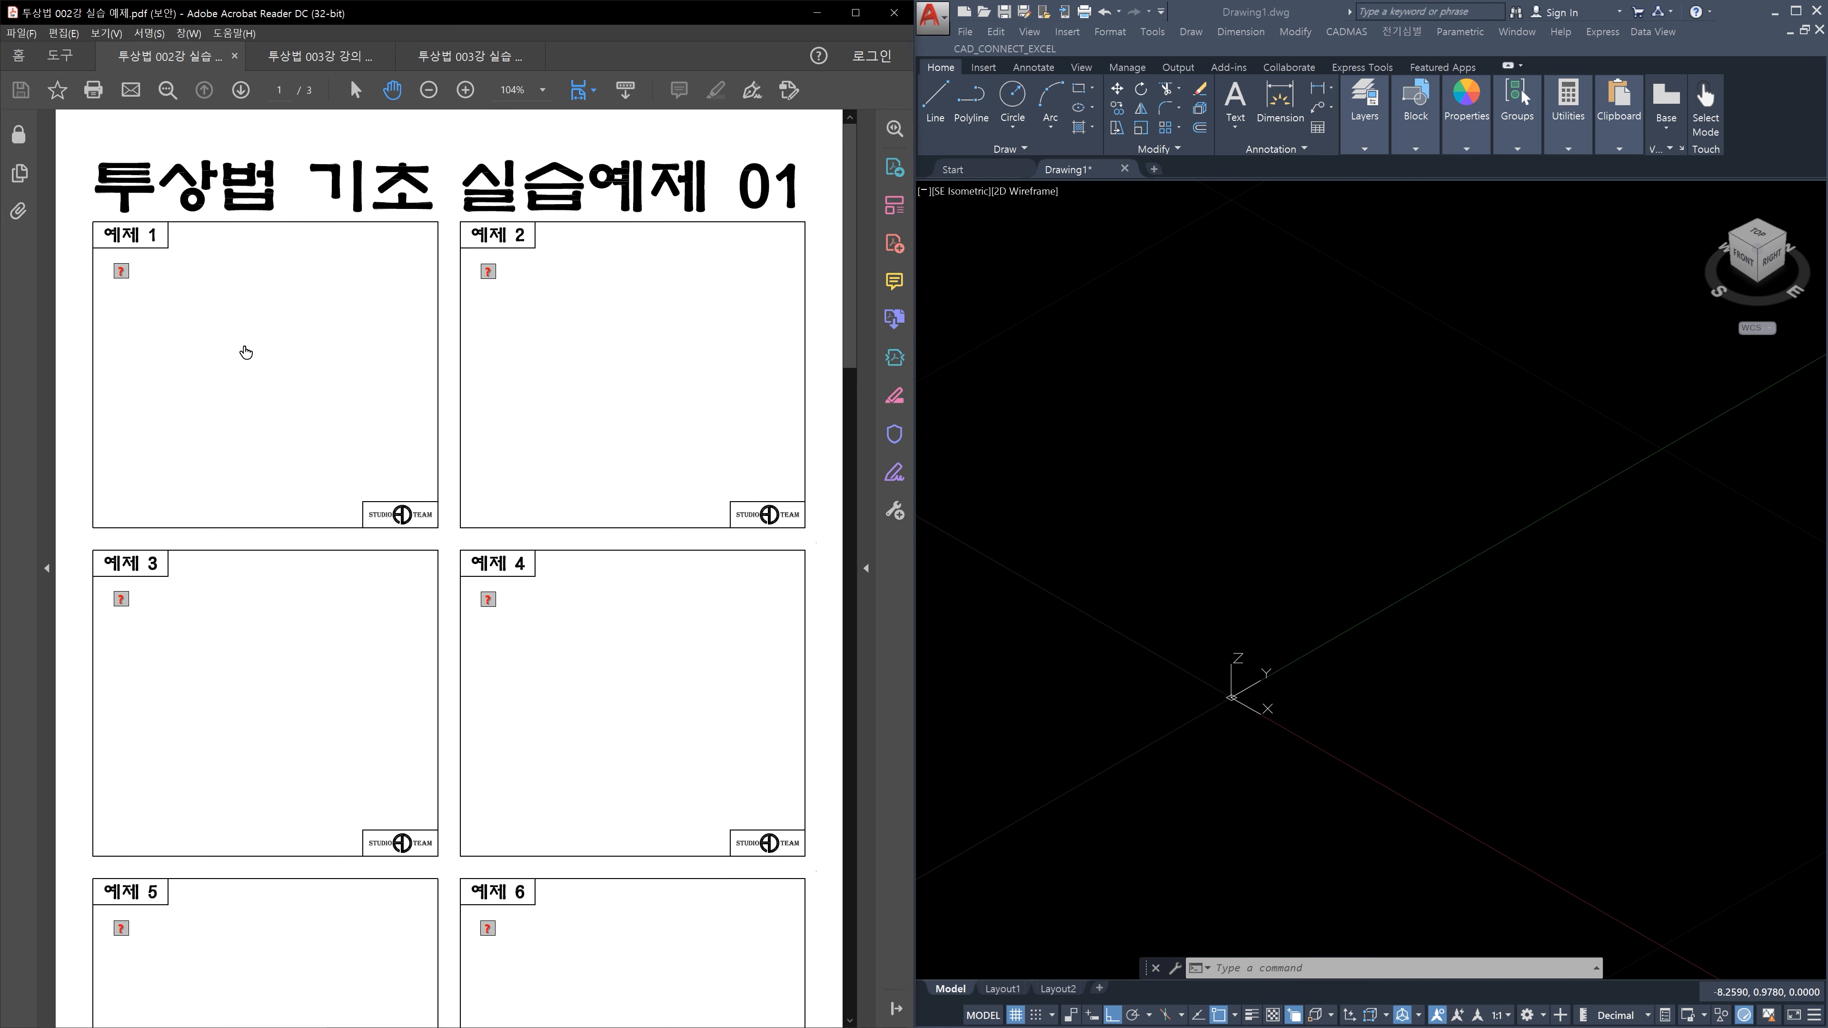
pyautogui.click(281, 403)
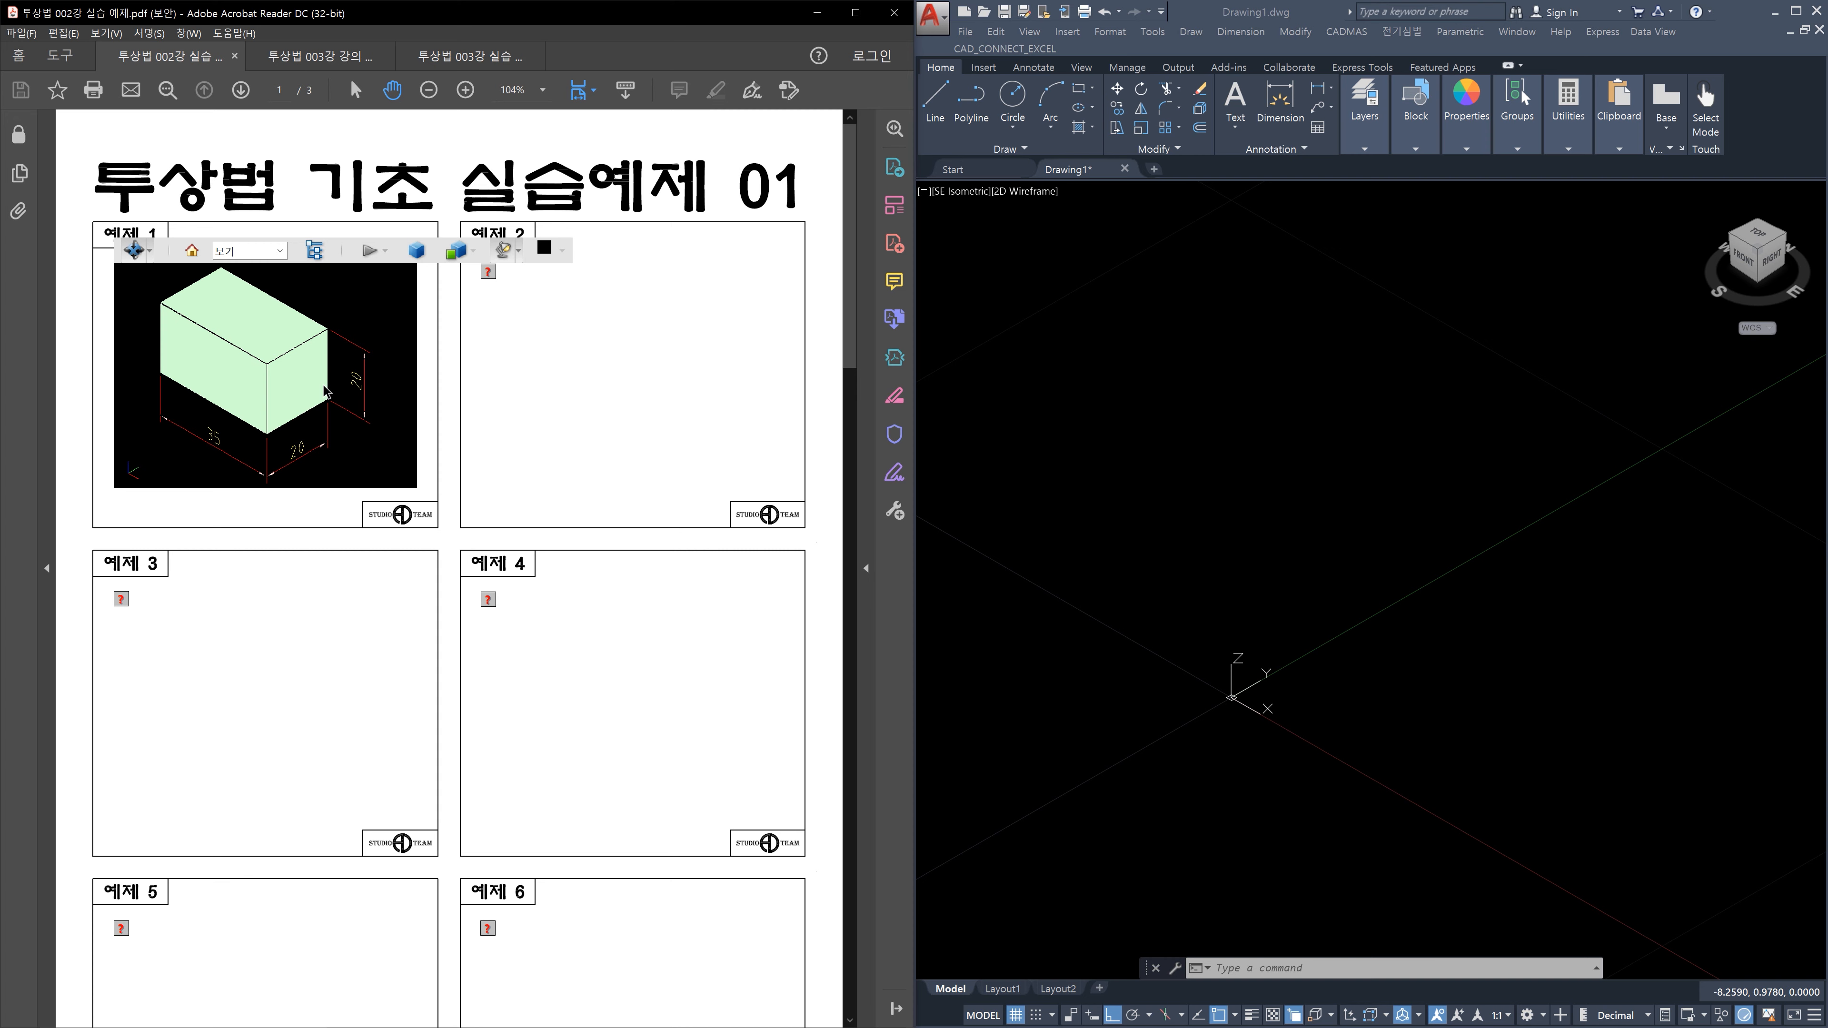
pyautogui.keyDown('ctrl'); pyautogui.scroll(4, 324, 389); pyautogui.keyUp('ctrl')
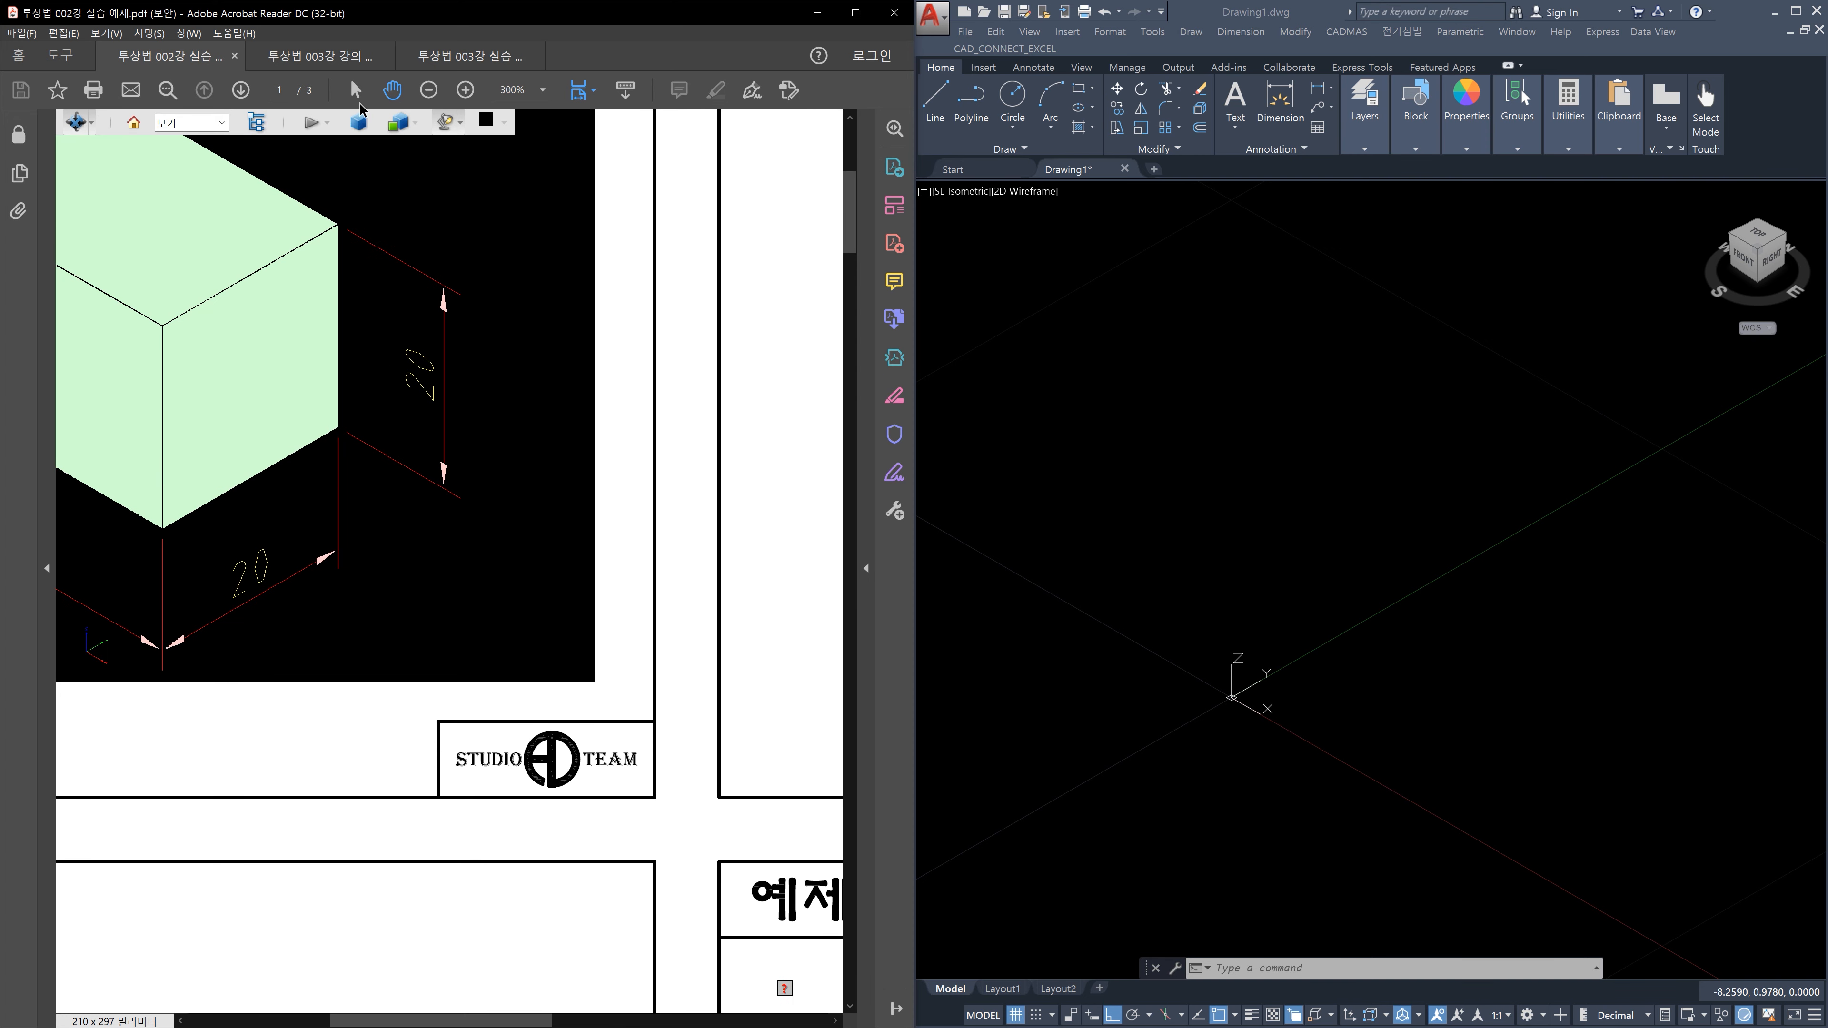
pyautogui.keyDown('ctrl'); pyautogui.scroll(-1, 696, 350); pyautogui.keyUp('ctrl')
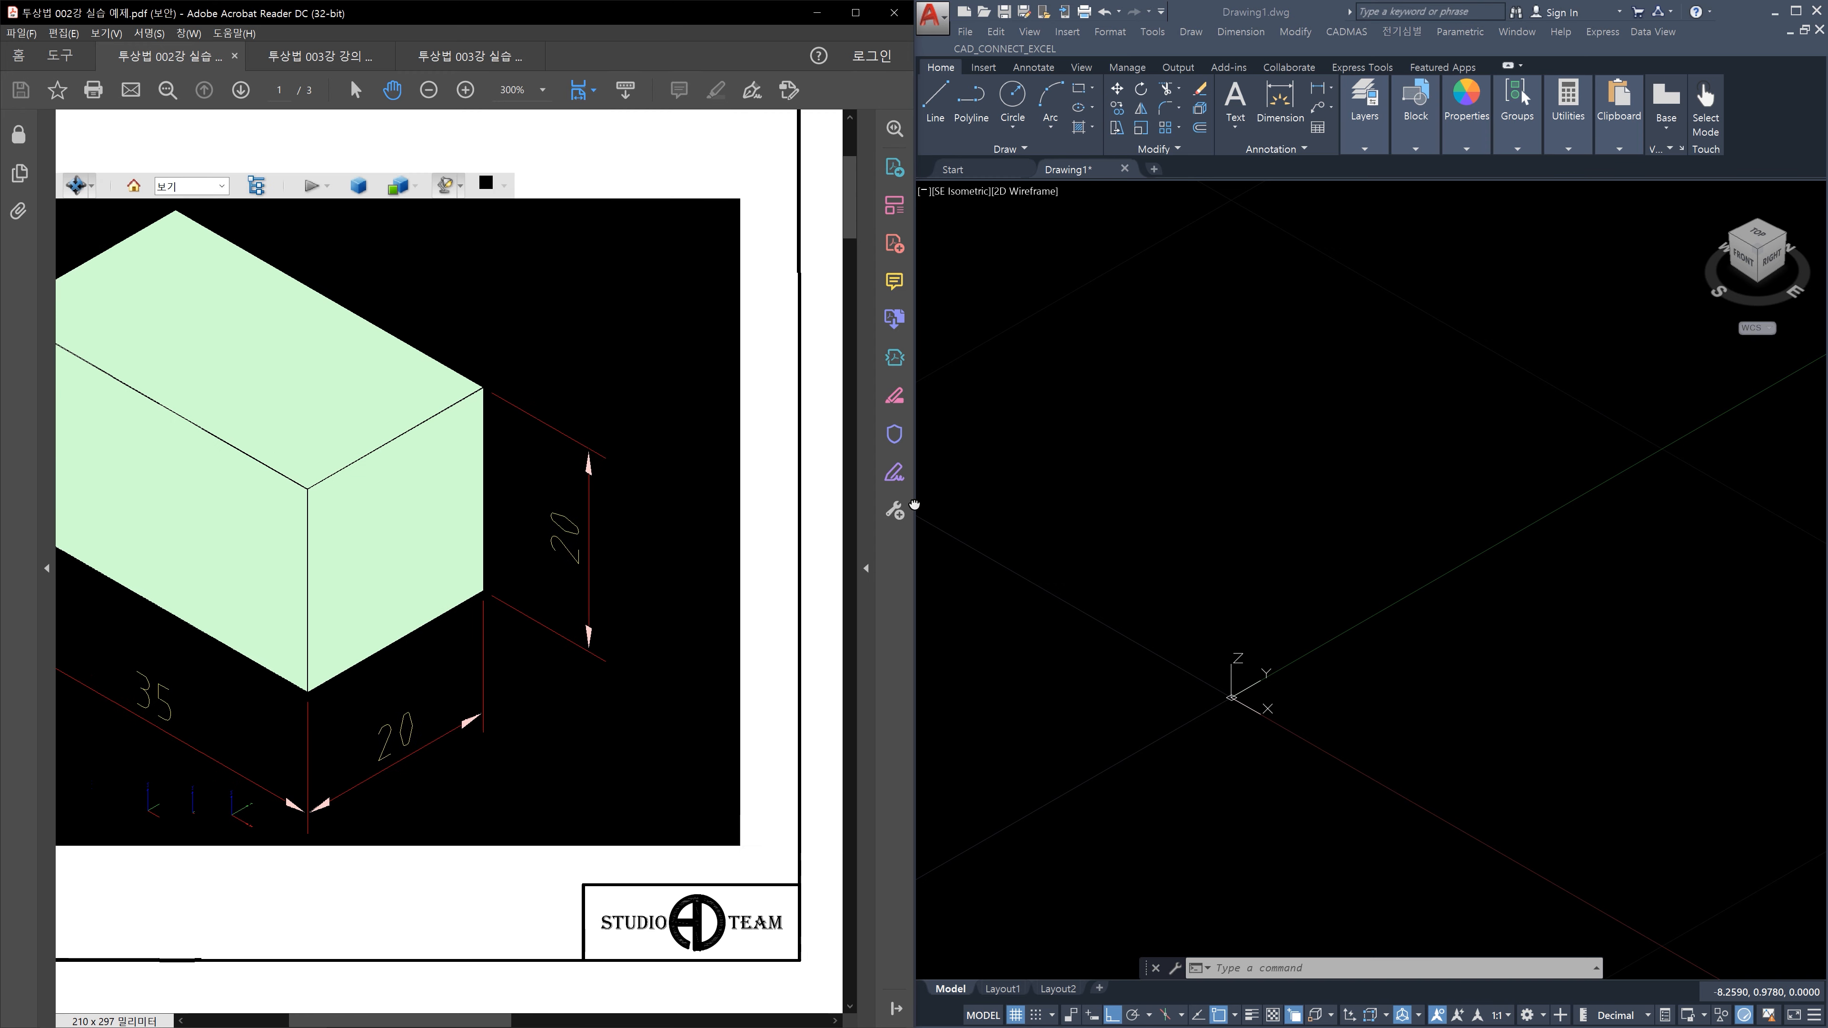
pyautogui.keyDown('ctrl'); pyautogui.scroll(-1, 652, 502); pyautogui.keyUp('ctrl')
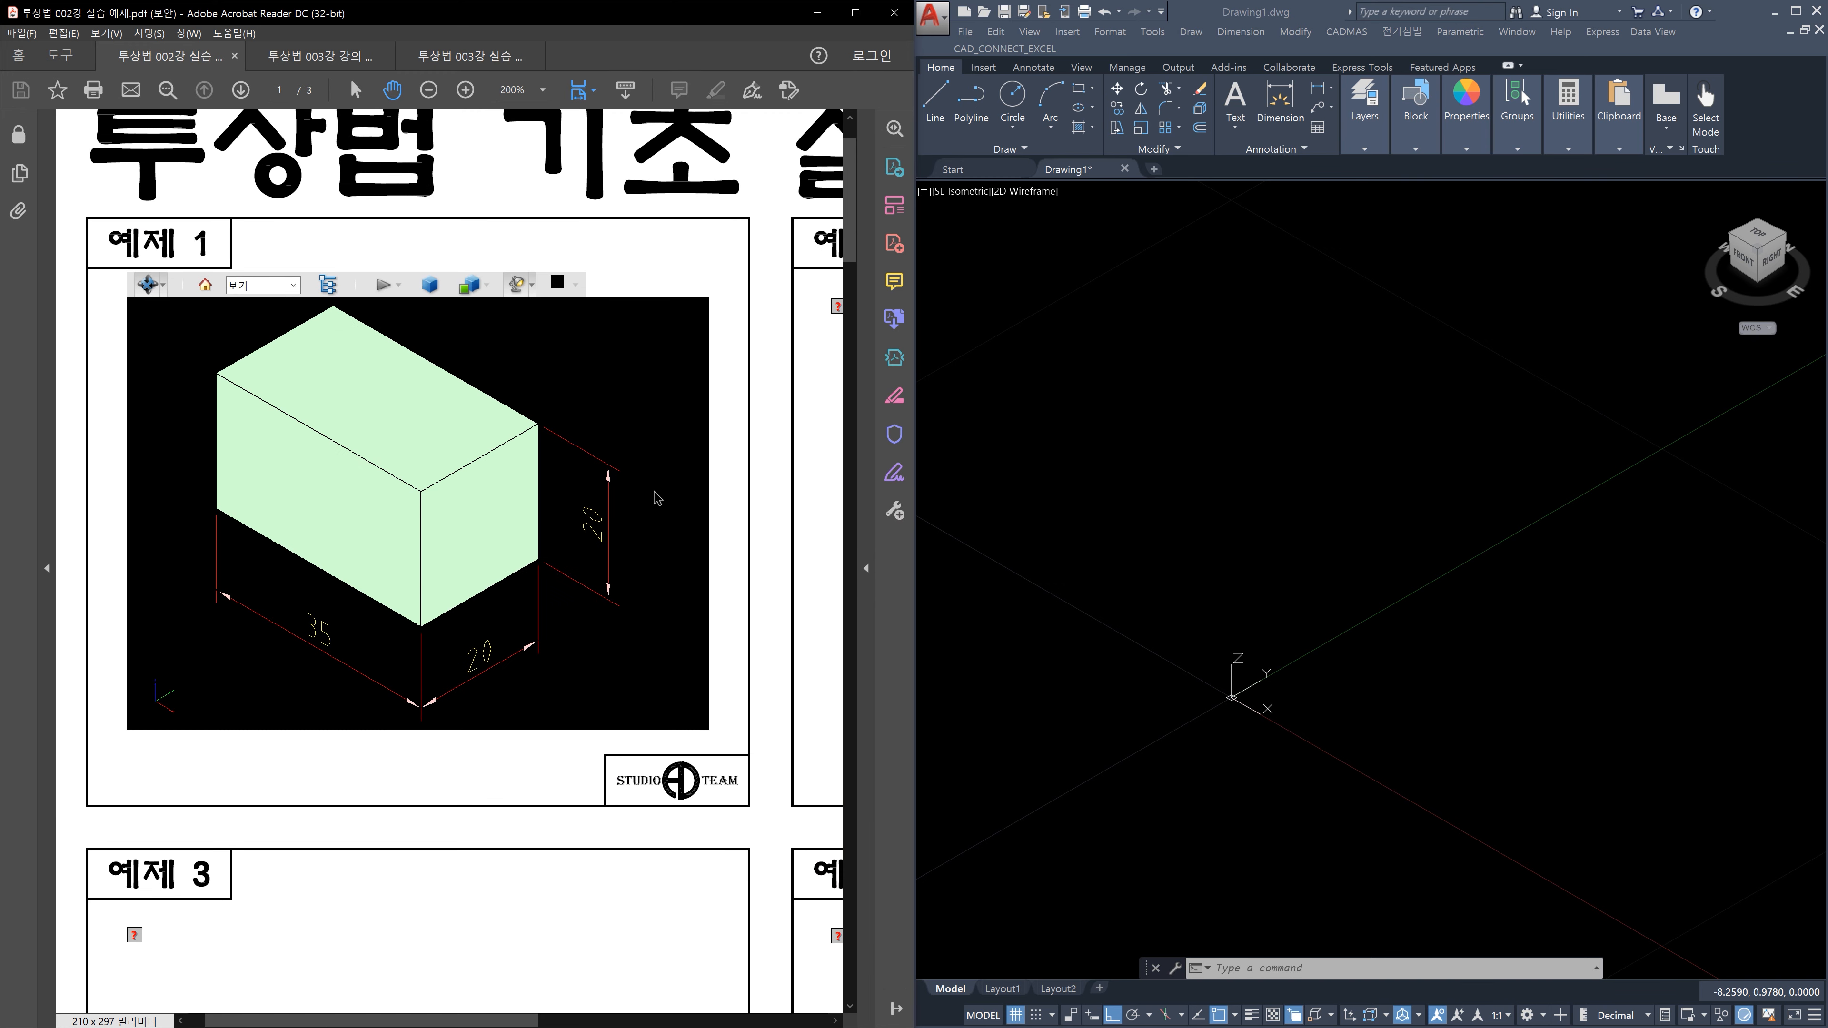
# Switch to AutoCAD and start a line at a free point near the origin, with ortho mode off
pyautogui.click(1160, 547)
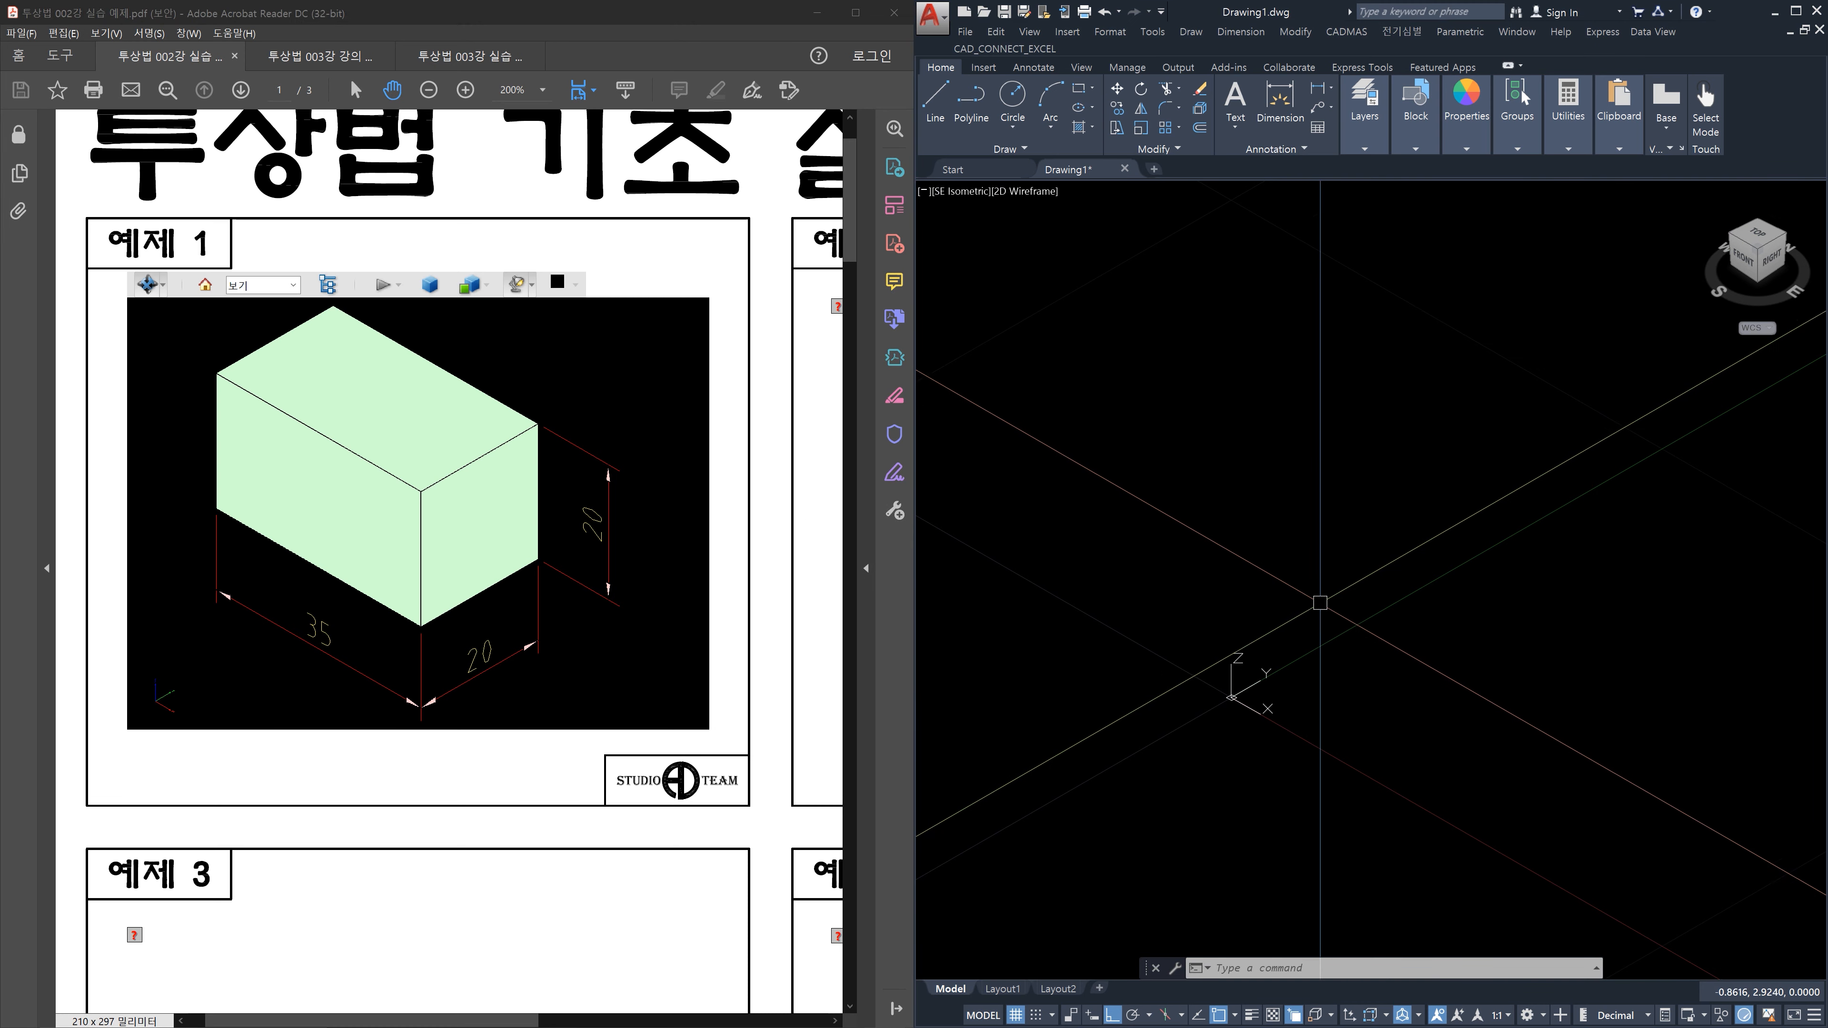
pyautogui.scroll(-4, 1371, 580)
pyautogui.moveTo(1449, 609); pyautogui.dragTo(1273, 545, button='middle')
pyautogui.scroll(-4, 1338, 547)
pyautogui.moveTo(1385, 547); pyautogui.dragTo(1454, 531, button='middle')
pyautogui.scroll(-8, 1353, 548)
pyautogui.scroll(6, 1185, 560)
pyautogui.write('l')
pyautogui.press('Return')
pyautogui.click(1309, 519)
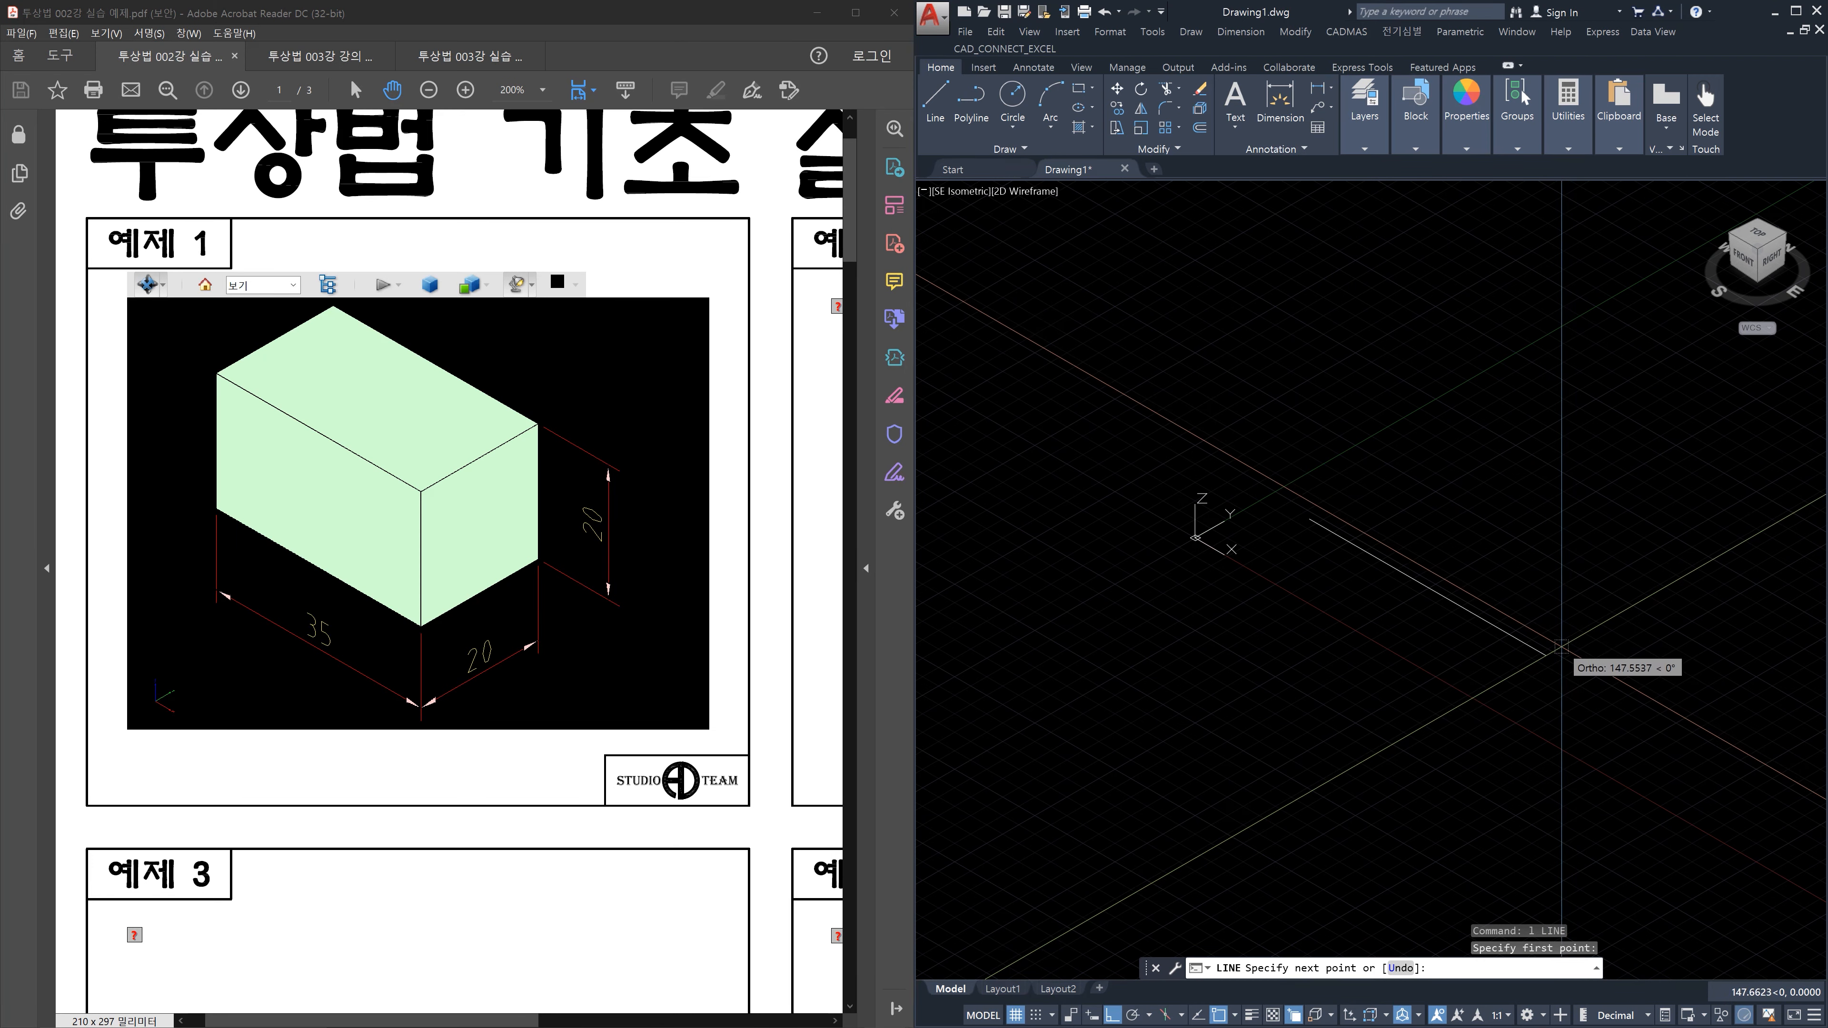
pyautogui.press('F8')
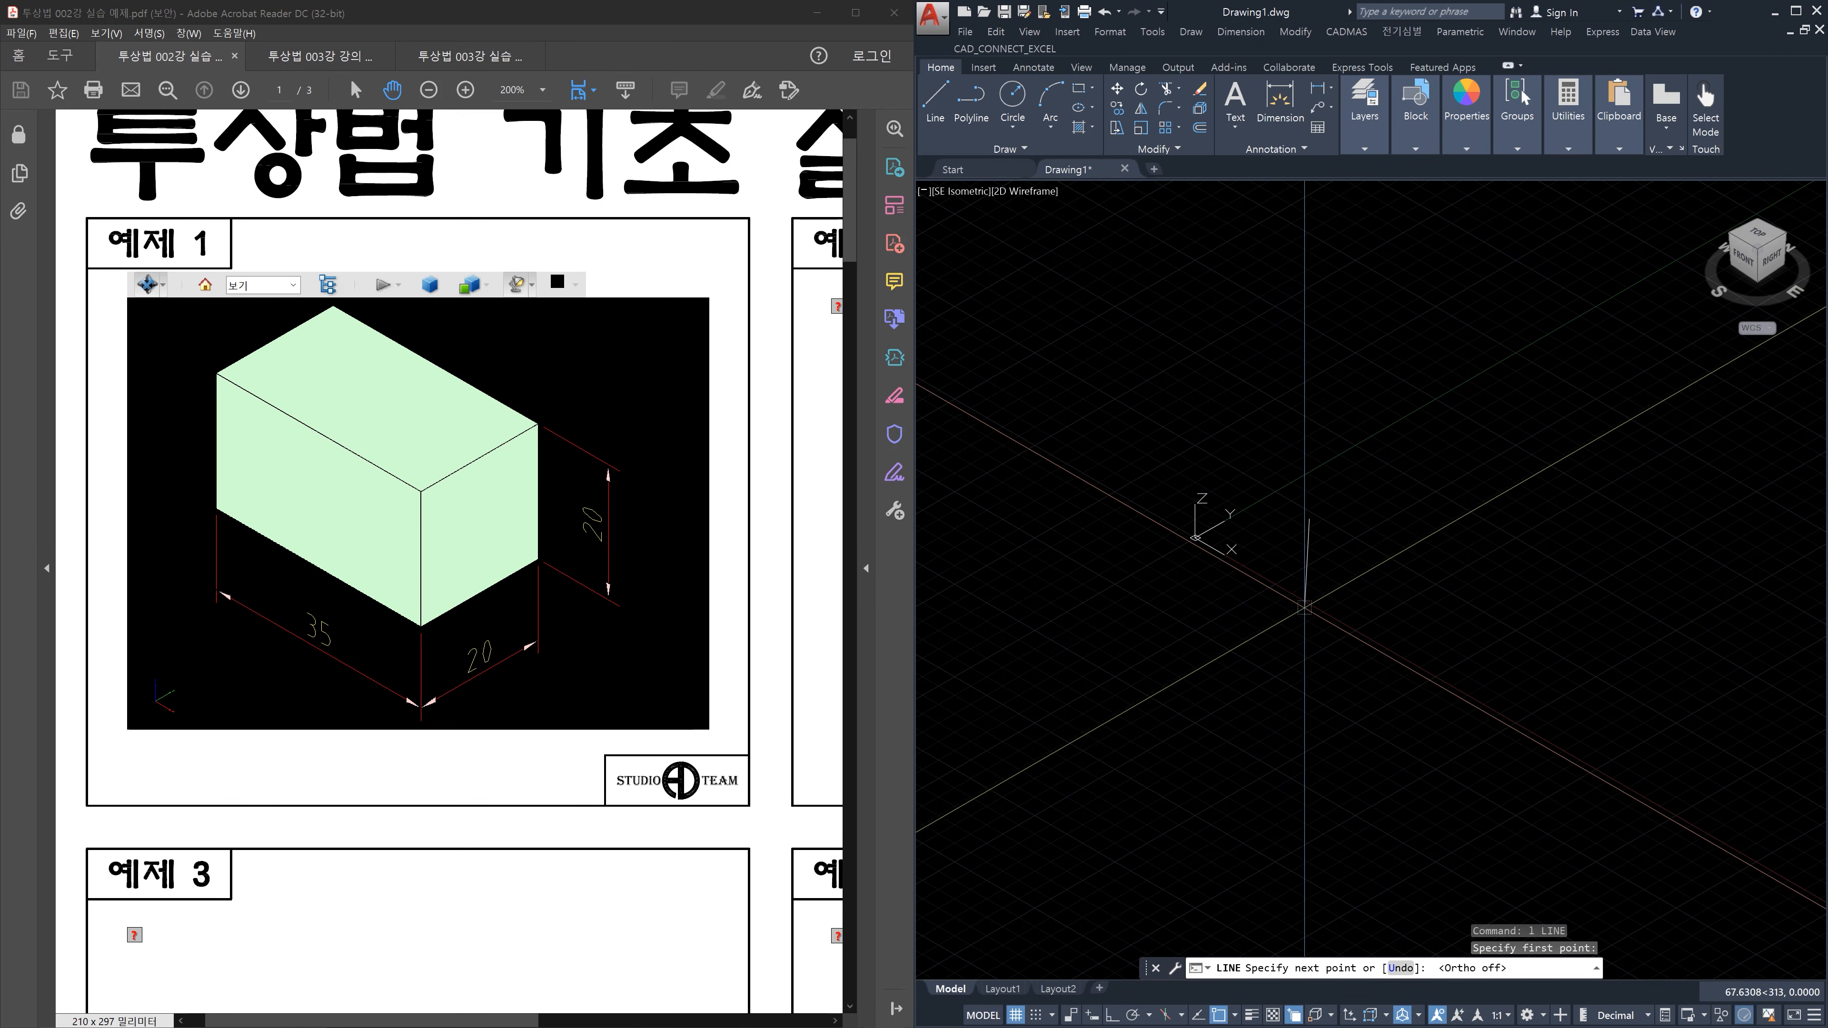
pyautogui.press('F8')
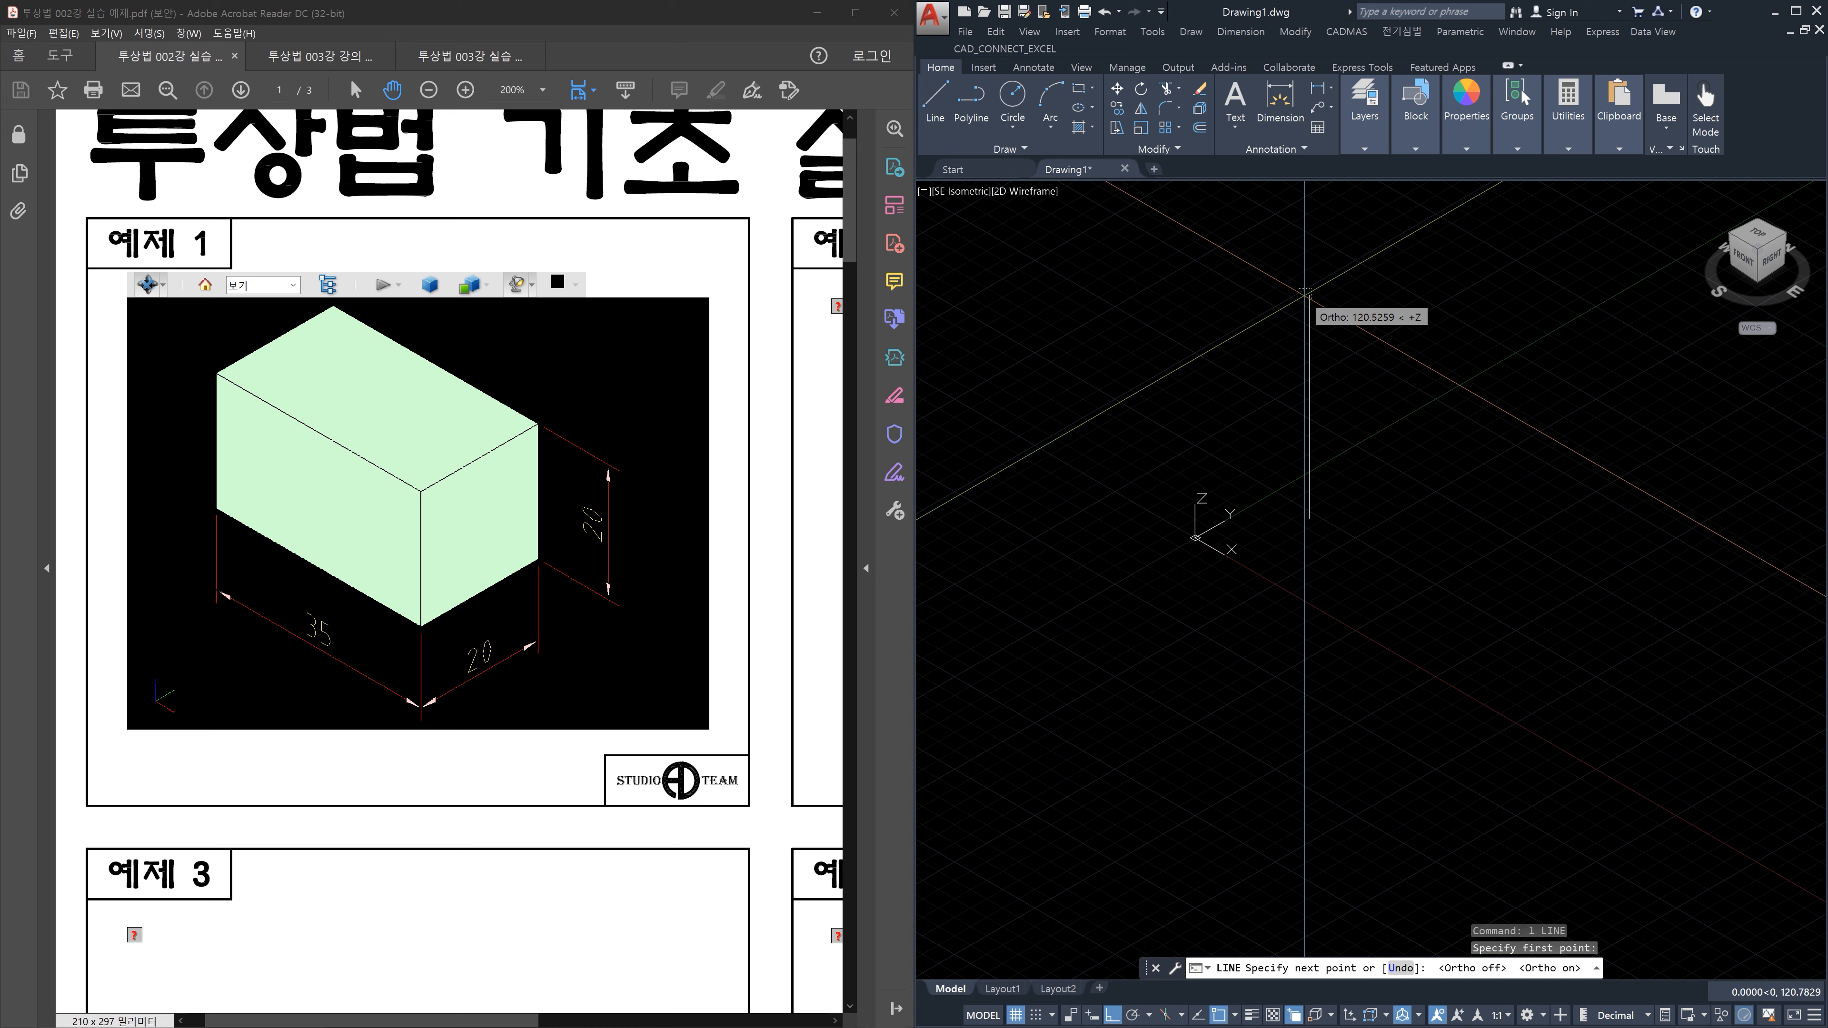
pyautogui.press('F8')
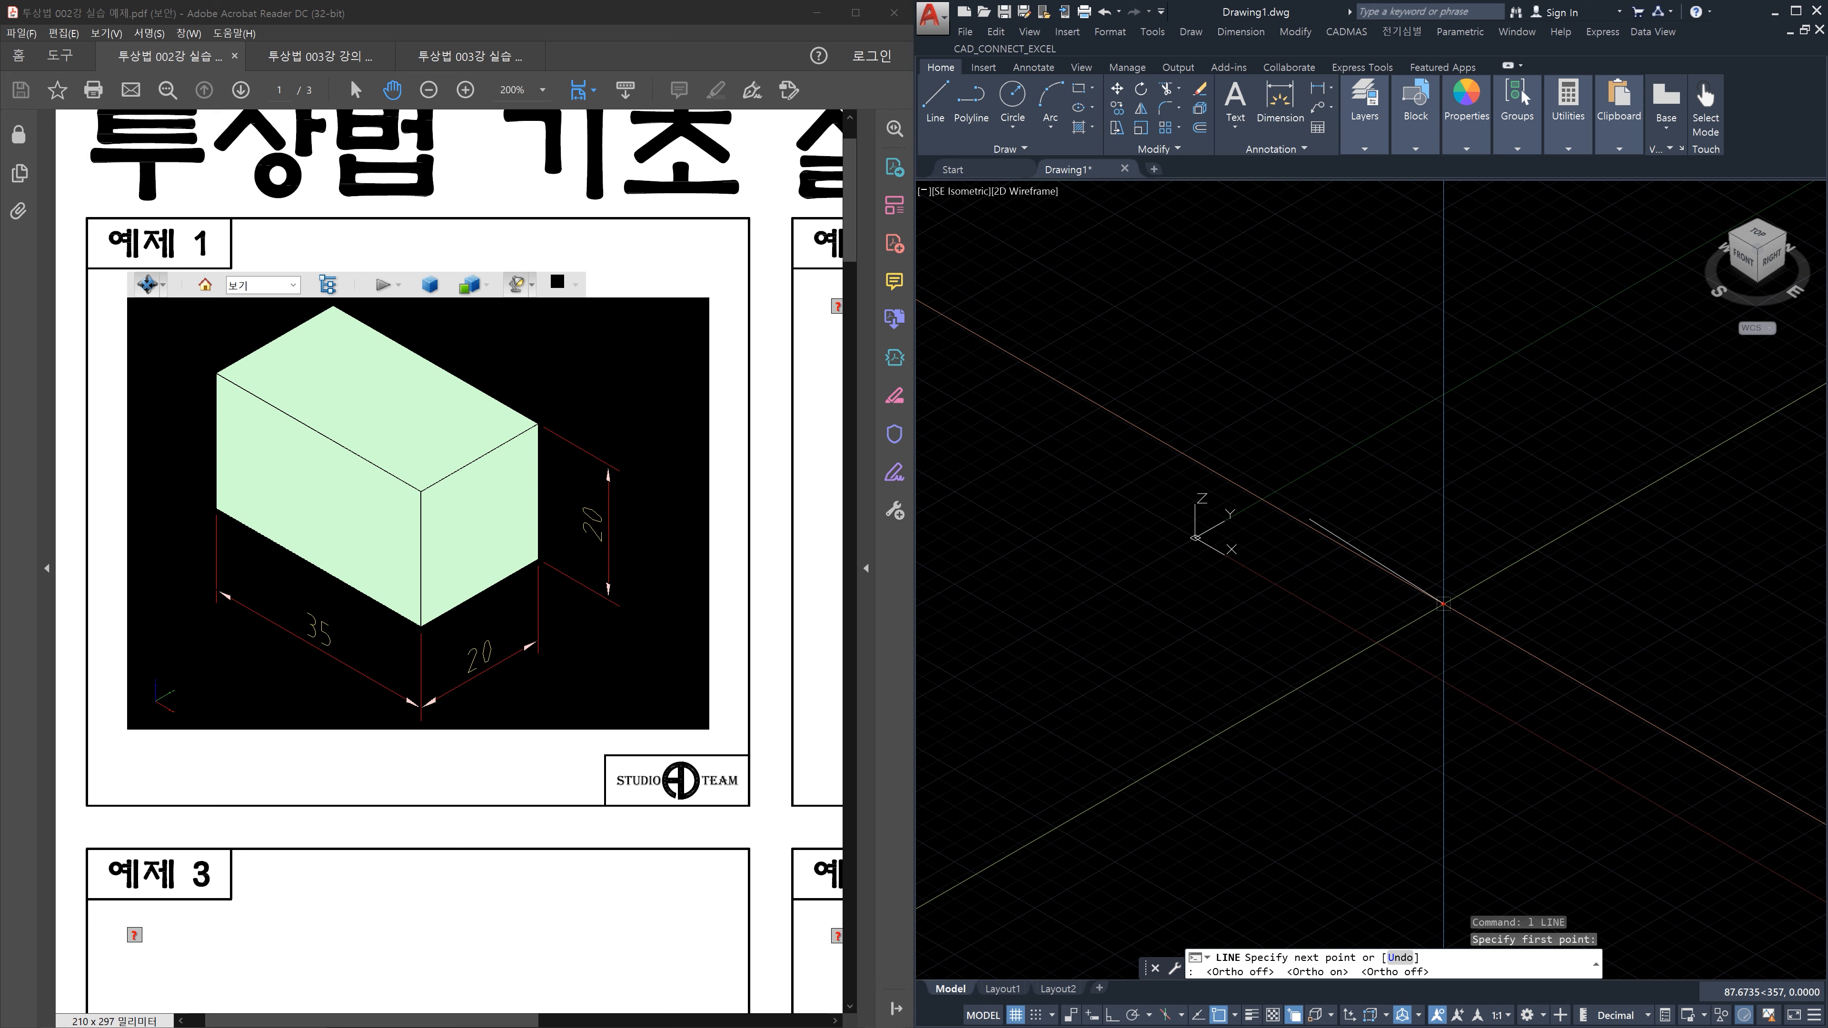
pyautogui.moveTo(216, 514)
pyautogui.mouseDown()
pyautogui.moveTo(425, 621)
pyautogui.moveTo(417, 587)
pyautogui.moveTo(311, 540)
pyautogui.moveTo(297, 565)
pyautogui.mouseUp()
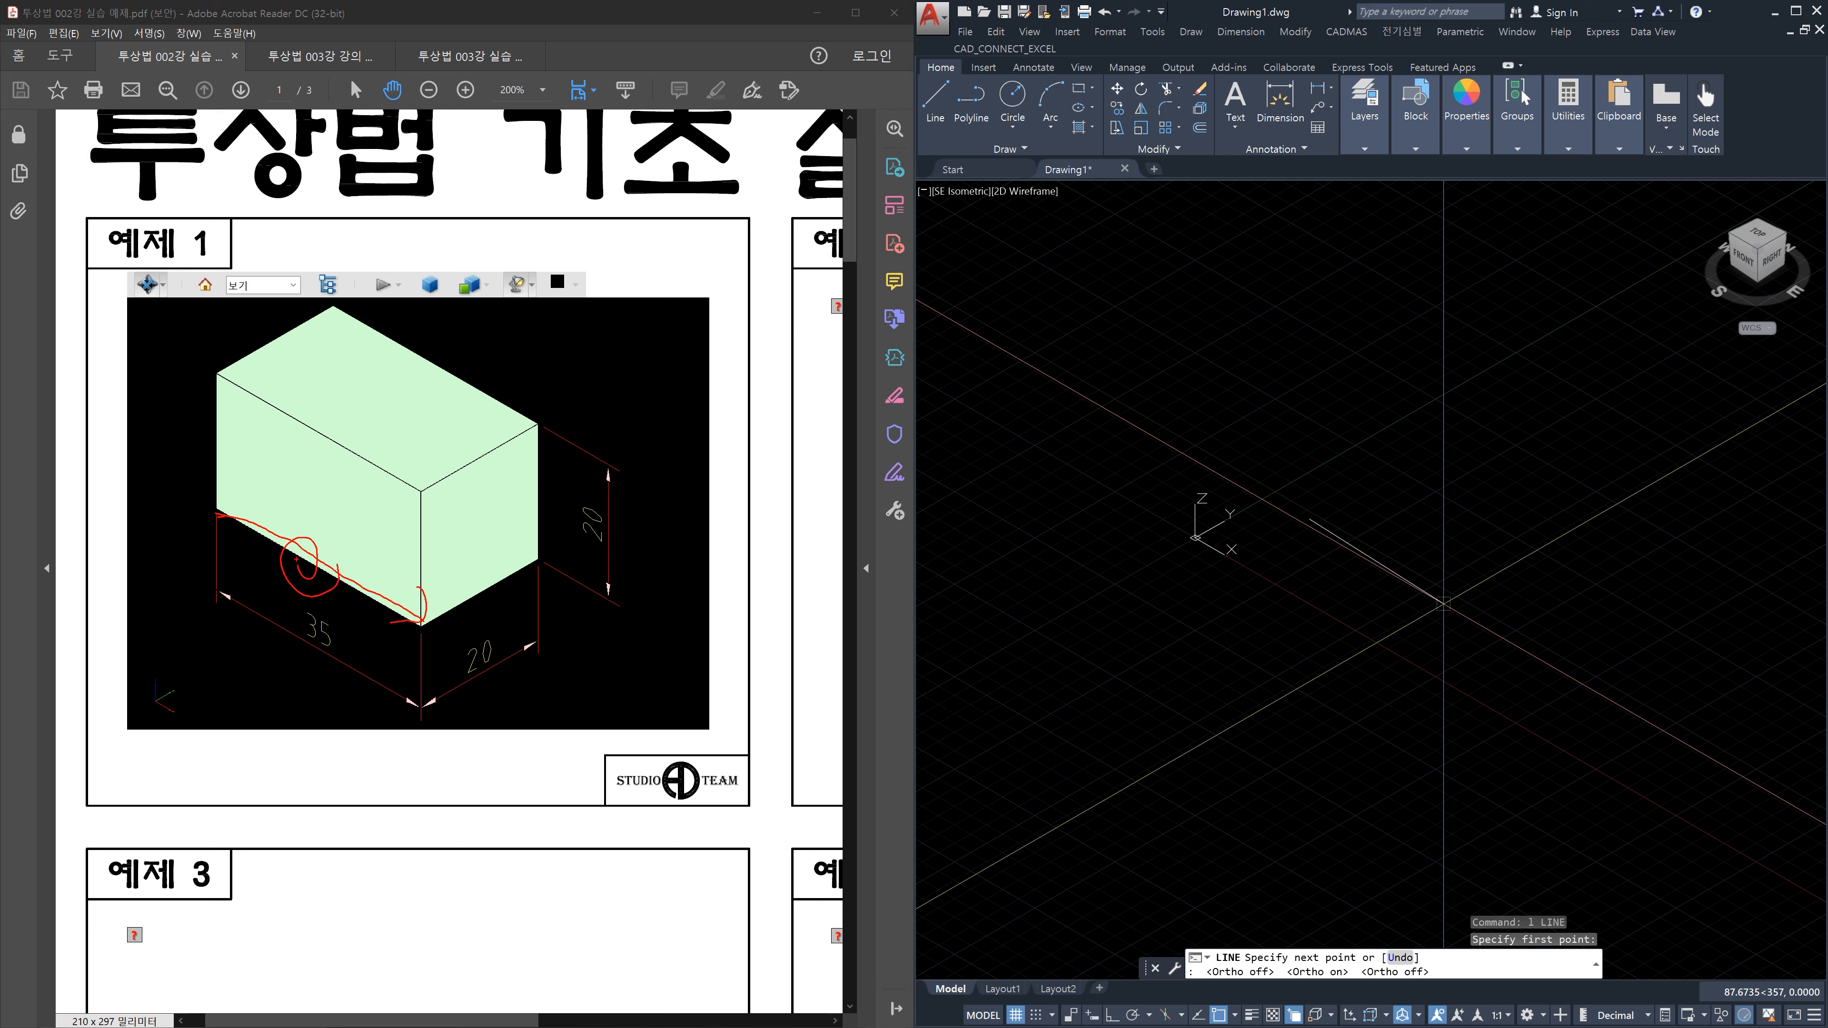
pyautogui.moveTo(212, 513)
pyautogui.mouseDown()
pyautogui.moveTo(426, 623)
pyautogui.moveTo(422, 589)
pyautogui.mouseUp()
pyautogui.moveTo(200, 510); pyautogui.dragTo(303, 576)
pyautogui.moveTo(1196, 537)
pyautogui.mouseDown()
pyautogui.moveTo(1303, 611)
pyautogui.moveTo(1251, 635)
pyautogui.mouseUp()
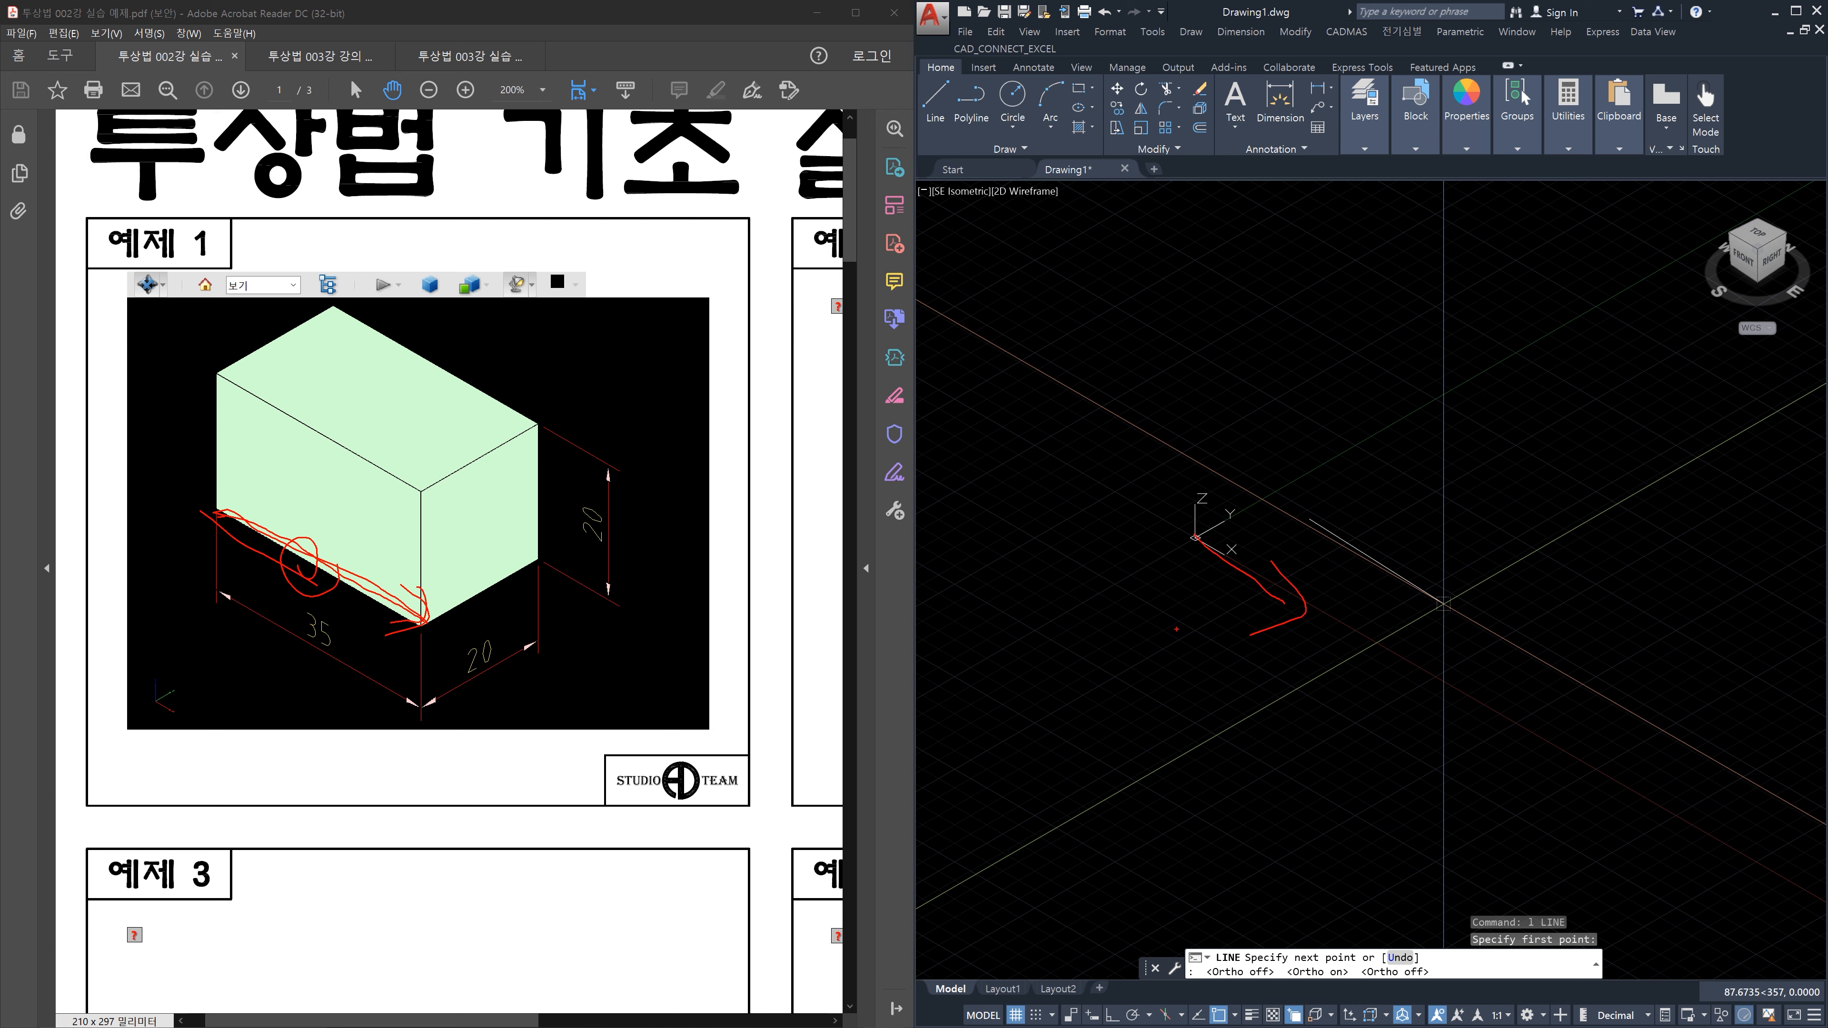
pyautogui.moveTo(326, 577)
pyautogui.mouseDown()
pyautogui.moveTo(320, 684)
pyautogui.moveTo(336, 569)
pyautogui.mouseUp()
pyautogui.moveTo(751, 510); pyautogui.dragTo(726, 610)
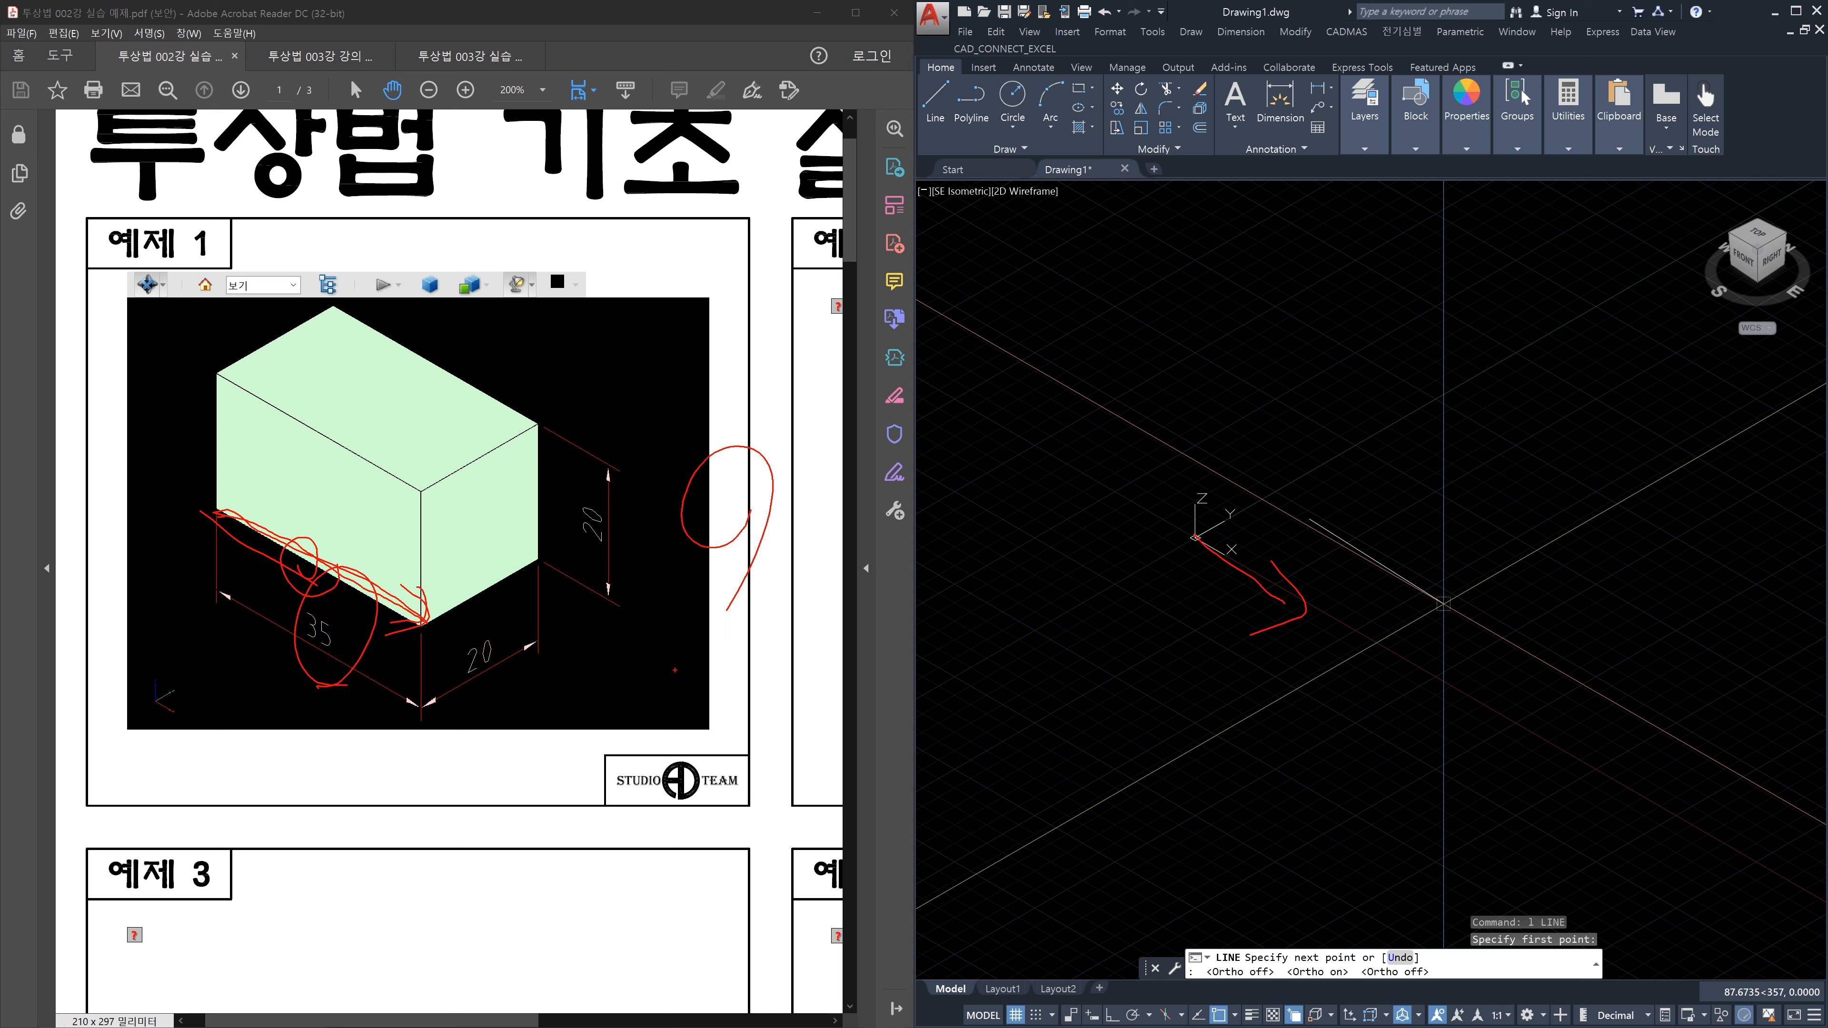
pyautogui.press('Escape')
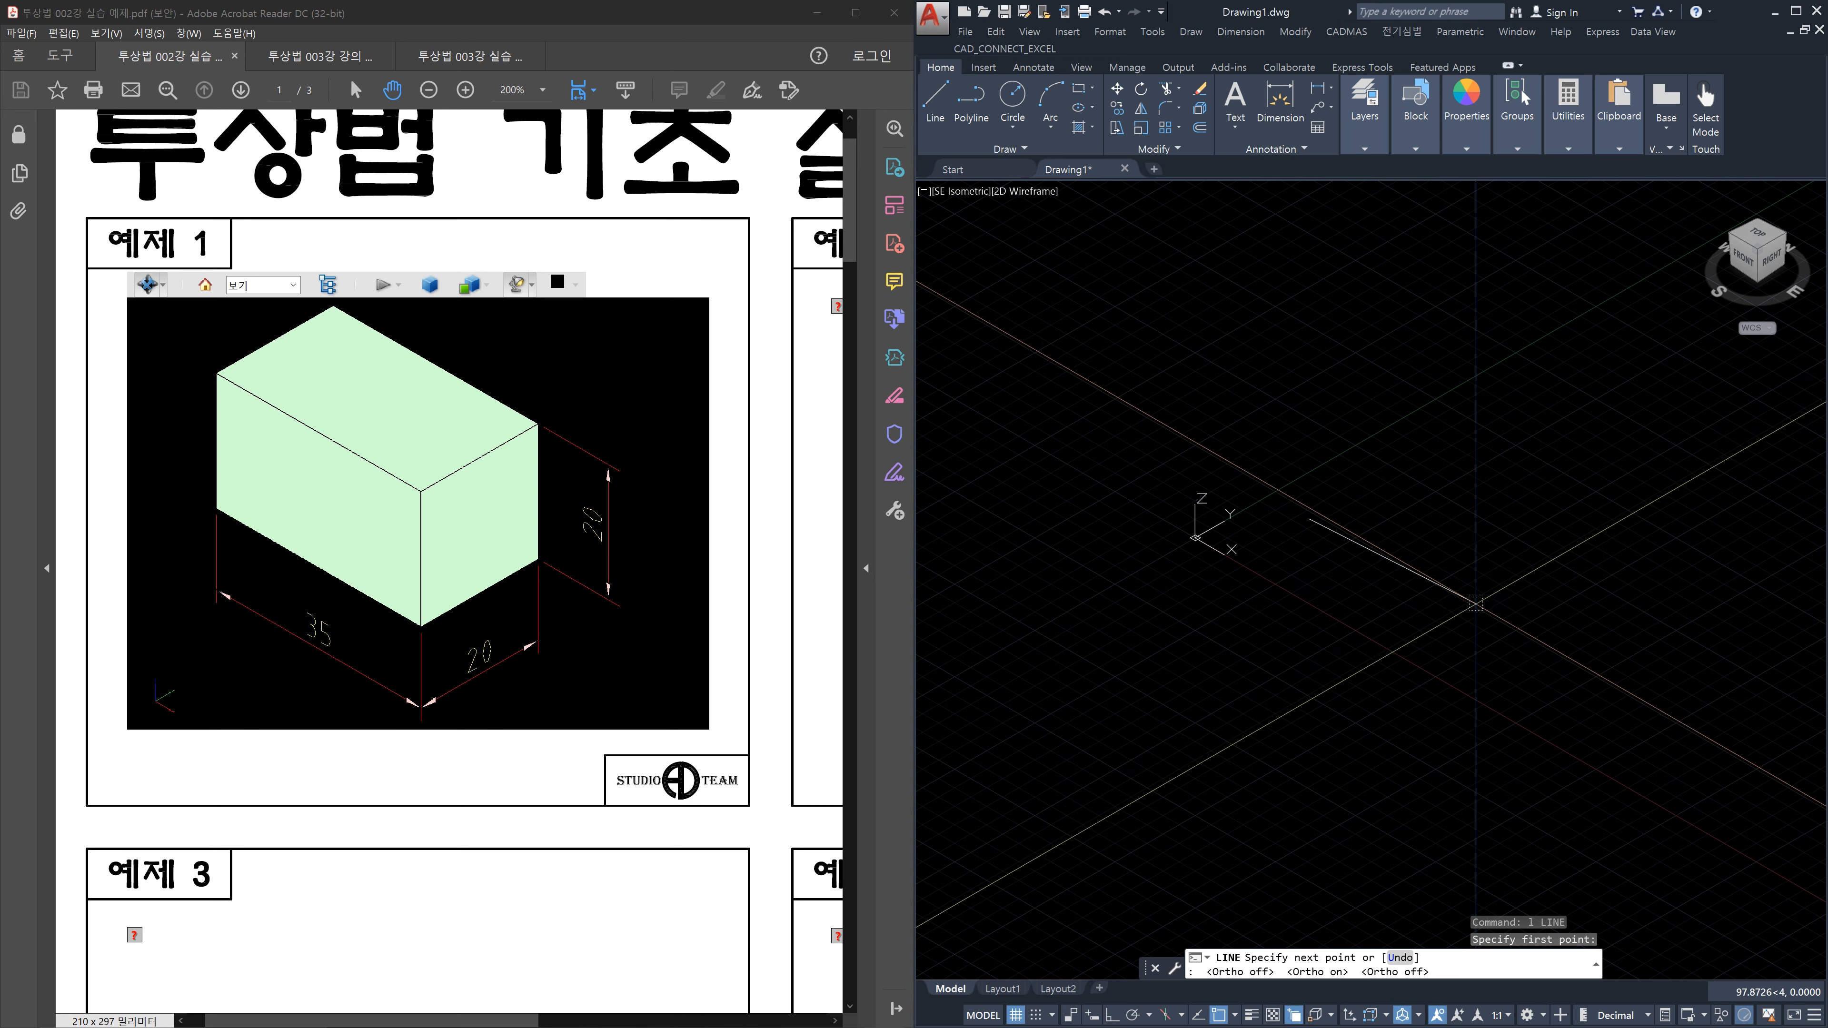
pyautogui.write('@')
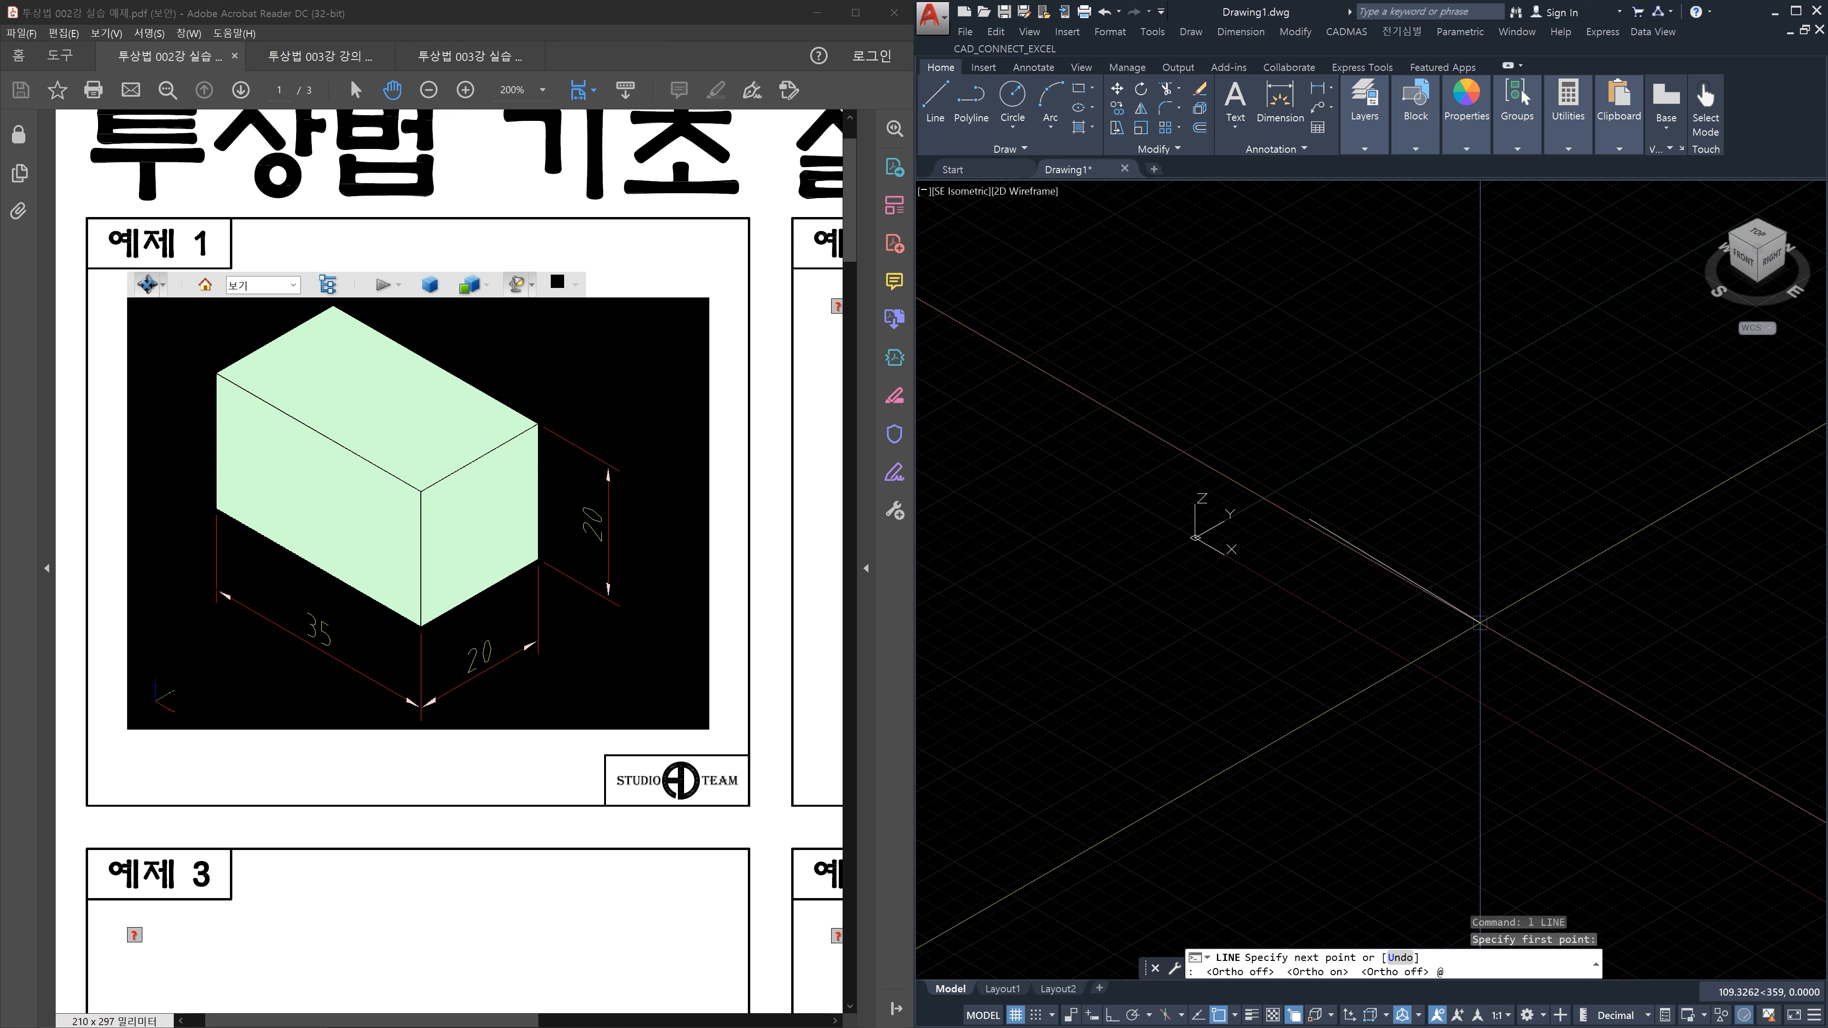
pyautogui.write('35,0')
pyautogui.press('Return')
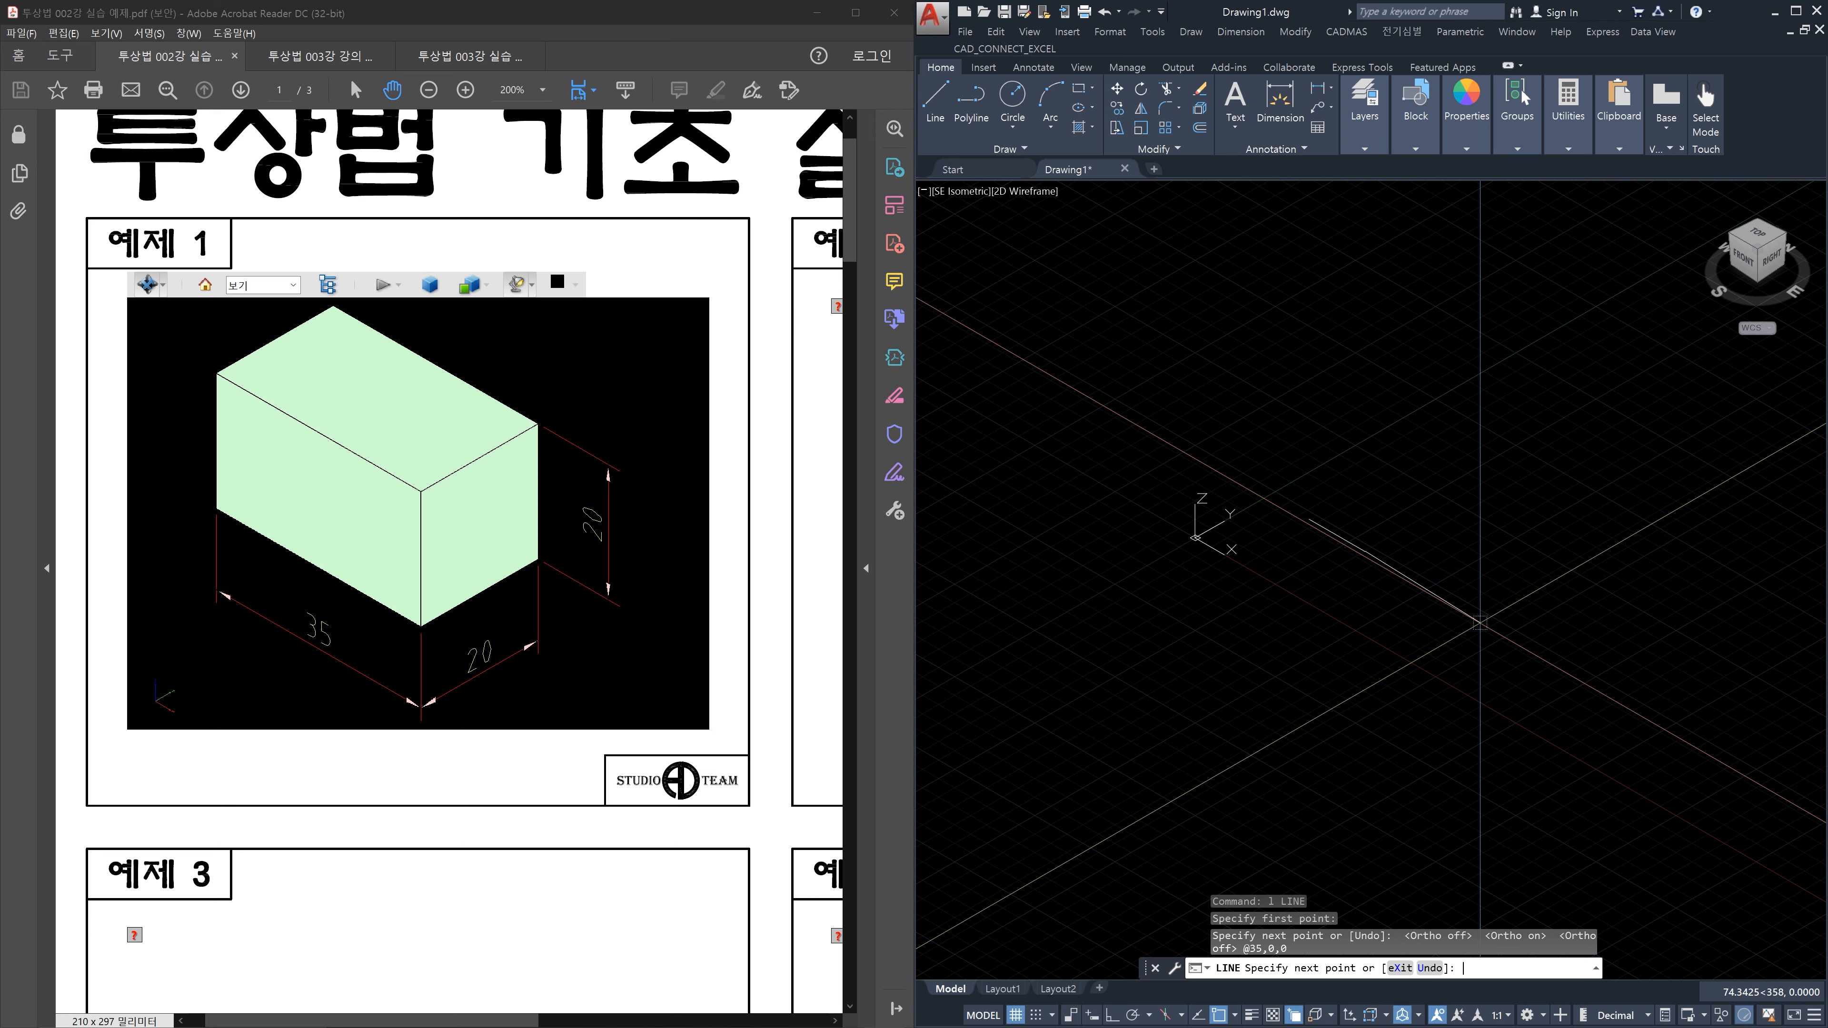
pyautogui.moveTo(436, 640); pyautogui.dragTo(558, 575)
pyautogui.moveTo(503, 649); pyautogui.dragTo(558, 574)
pyautogui.moveTo(421, 638)
pyautogui.mouseDown()
pyautogui.moveTo(538, 555)
pyautogui.moveTo(488, 613)
pyautogui.mouseUp()
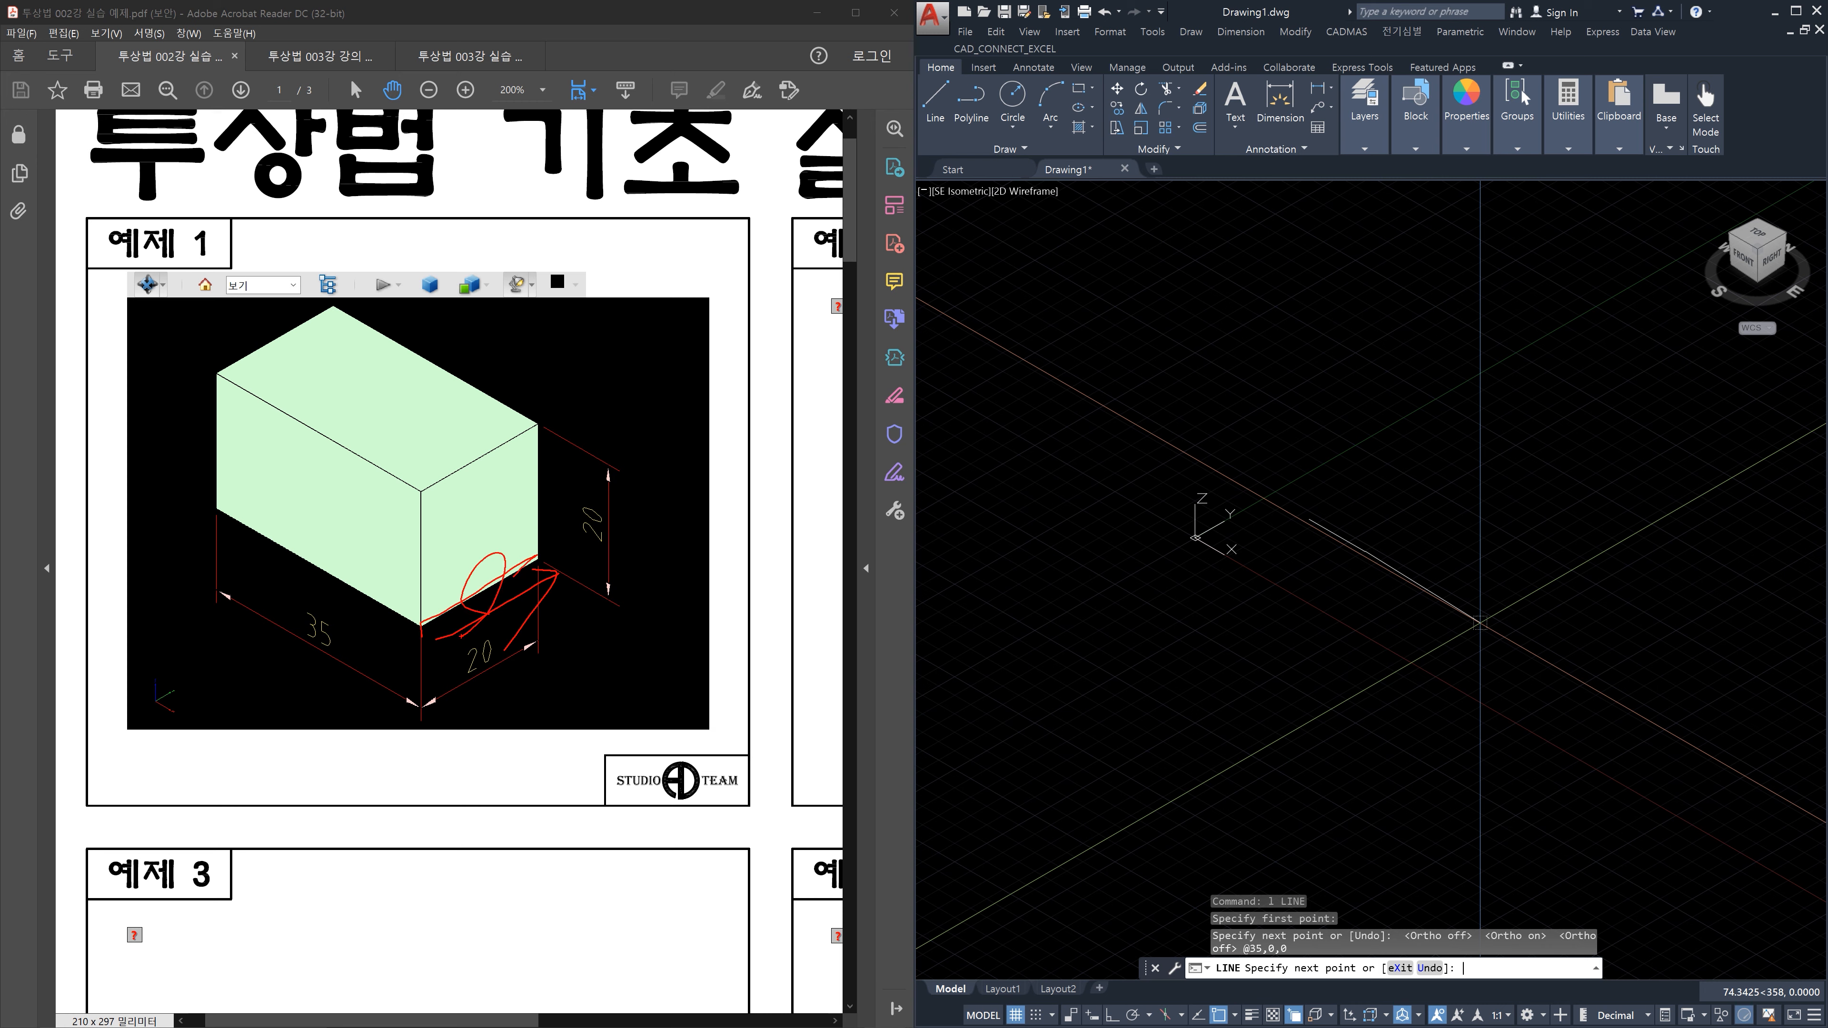
pyautogui.moveTo(471, 652); pyautogui.dragTo(532, 704)
pyautogui.moveTo(460, 690)
pyautogui.mouseDown()
pyautogui.moveTo(502, 706)
pyautogui.moveTo(538, 661)
pyautogui.mouseUp()
pyautogui.moveTo(438, 601); pyautogui.dragTo(440, 474)
pyautogui.moveTo(380, 553)
pyautogui.mouseDown()
pyautogui.moveTo(407, 495)
pyautogui.moveTo(487, 553)
pyautogui.mouseUp()
pyautogui.moveTo(404, 637)
pyautogui.mouseDown()
pyautogui.moveTo(540, 570)
pyautogui.moveTo(551, 606)
pyautogui.moveTo(676, 681)
pyautogui.moveTo(716, 631)
pyautogui.mouseUp()
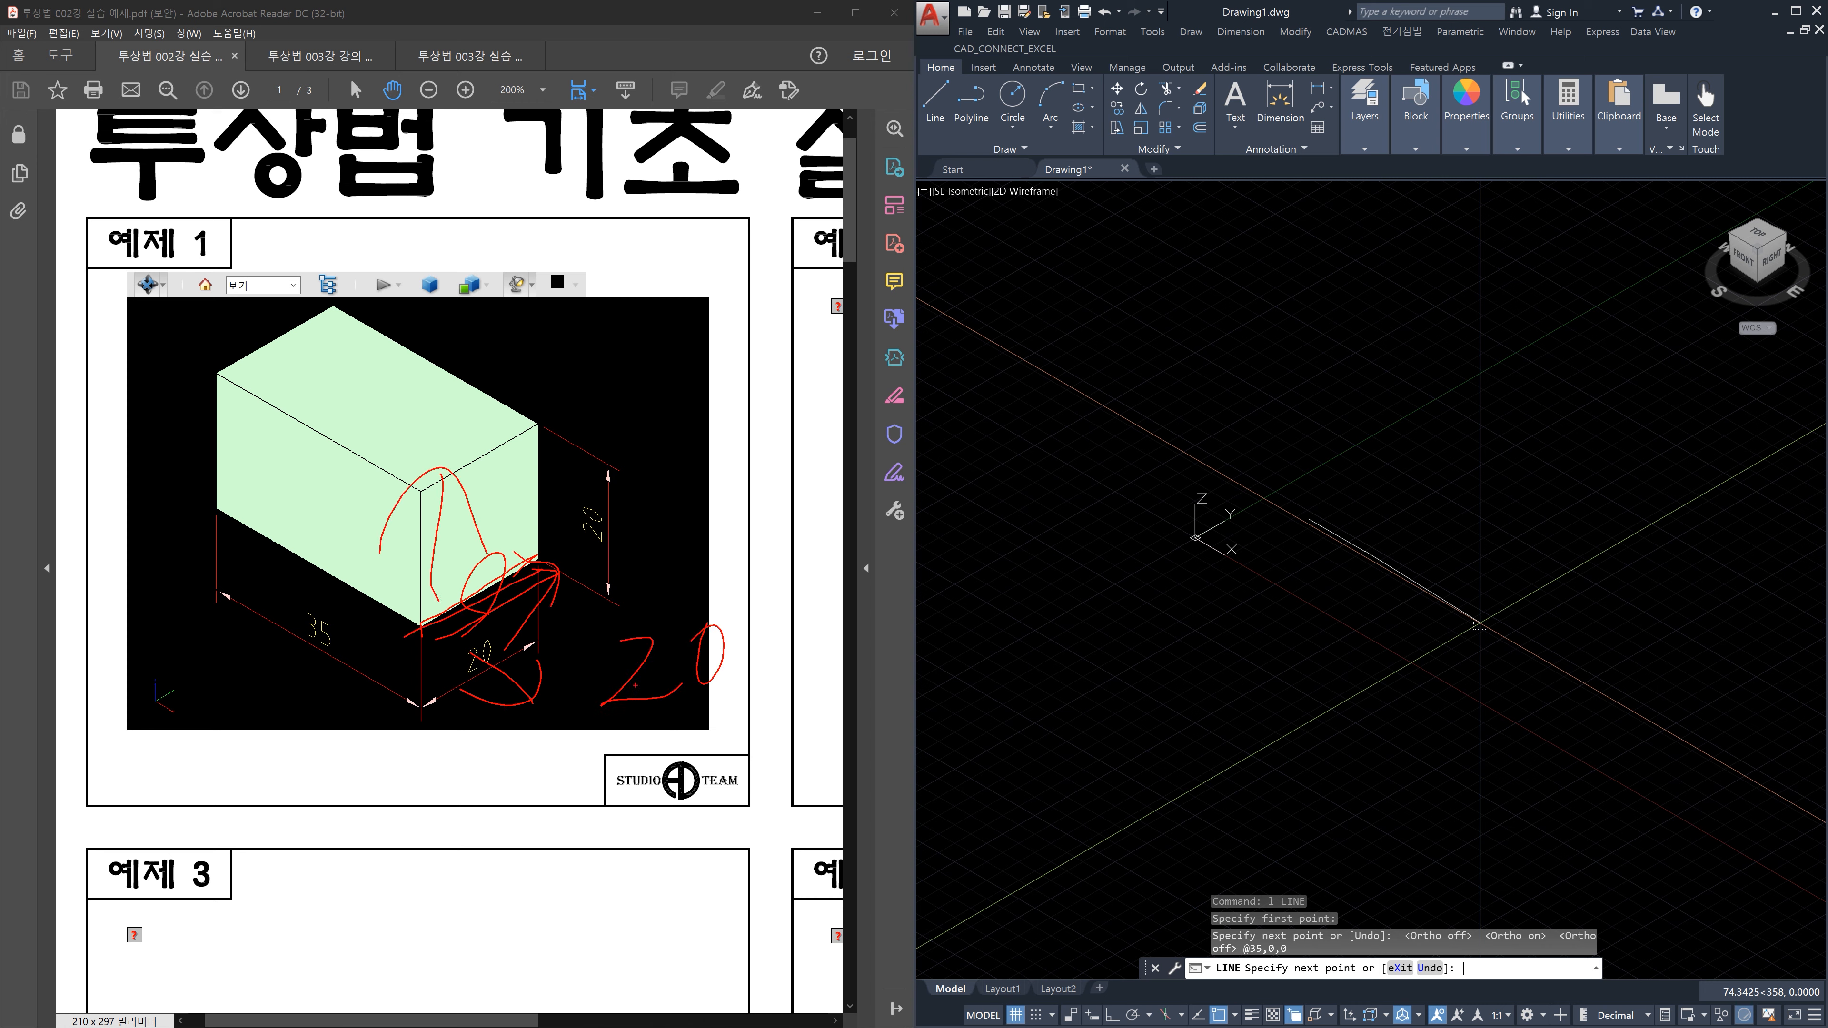
pyautogui.moveTo(706, 419)
pyautogui.mouseDown()
pyautogui.moveTo(679, 519)
pyautogui.moveTo(707, 421)
pyautogui.mouseUp()
pyautogui.moveTo(827, 487); pyautogui.dragTo(790, 559)
pyautogui.moveTo(916, 403)
pyautogui.mouseDown()
pyautogui.moveTo(959, 491)
pyautogui.moveTo(1006, 480)
pyautogui.mouseUp()
pyautogui.moveTo(1026, 412); pyautogui.dragTo(1066, 527)
pyautogui.moveTo(1187, 374); pyautogui.dragTo(1224, 396)
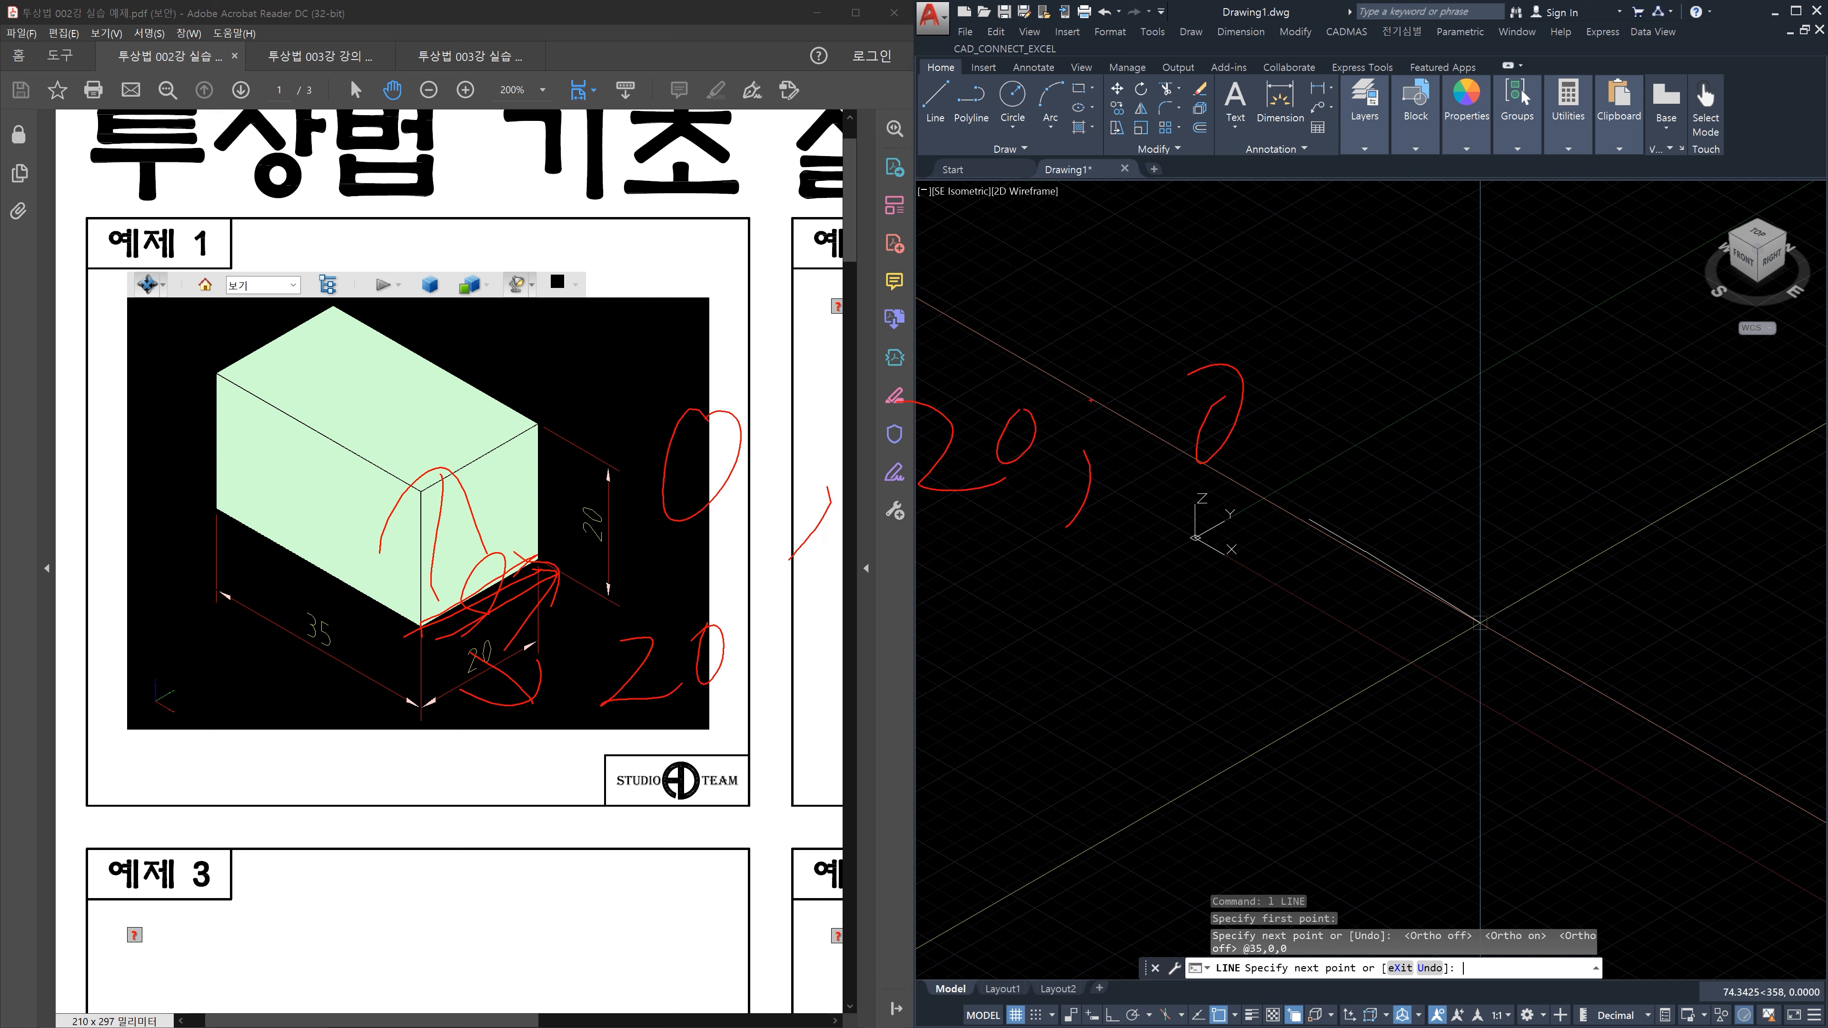
pyautogui.press('Escape')
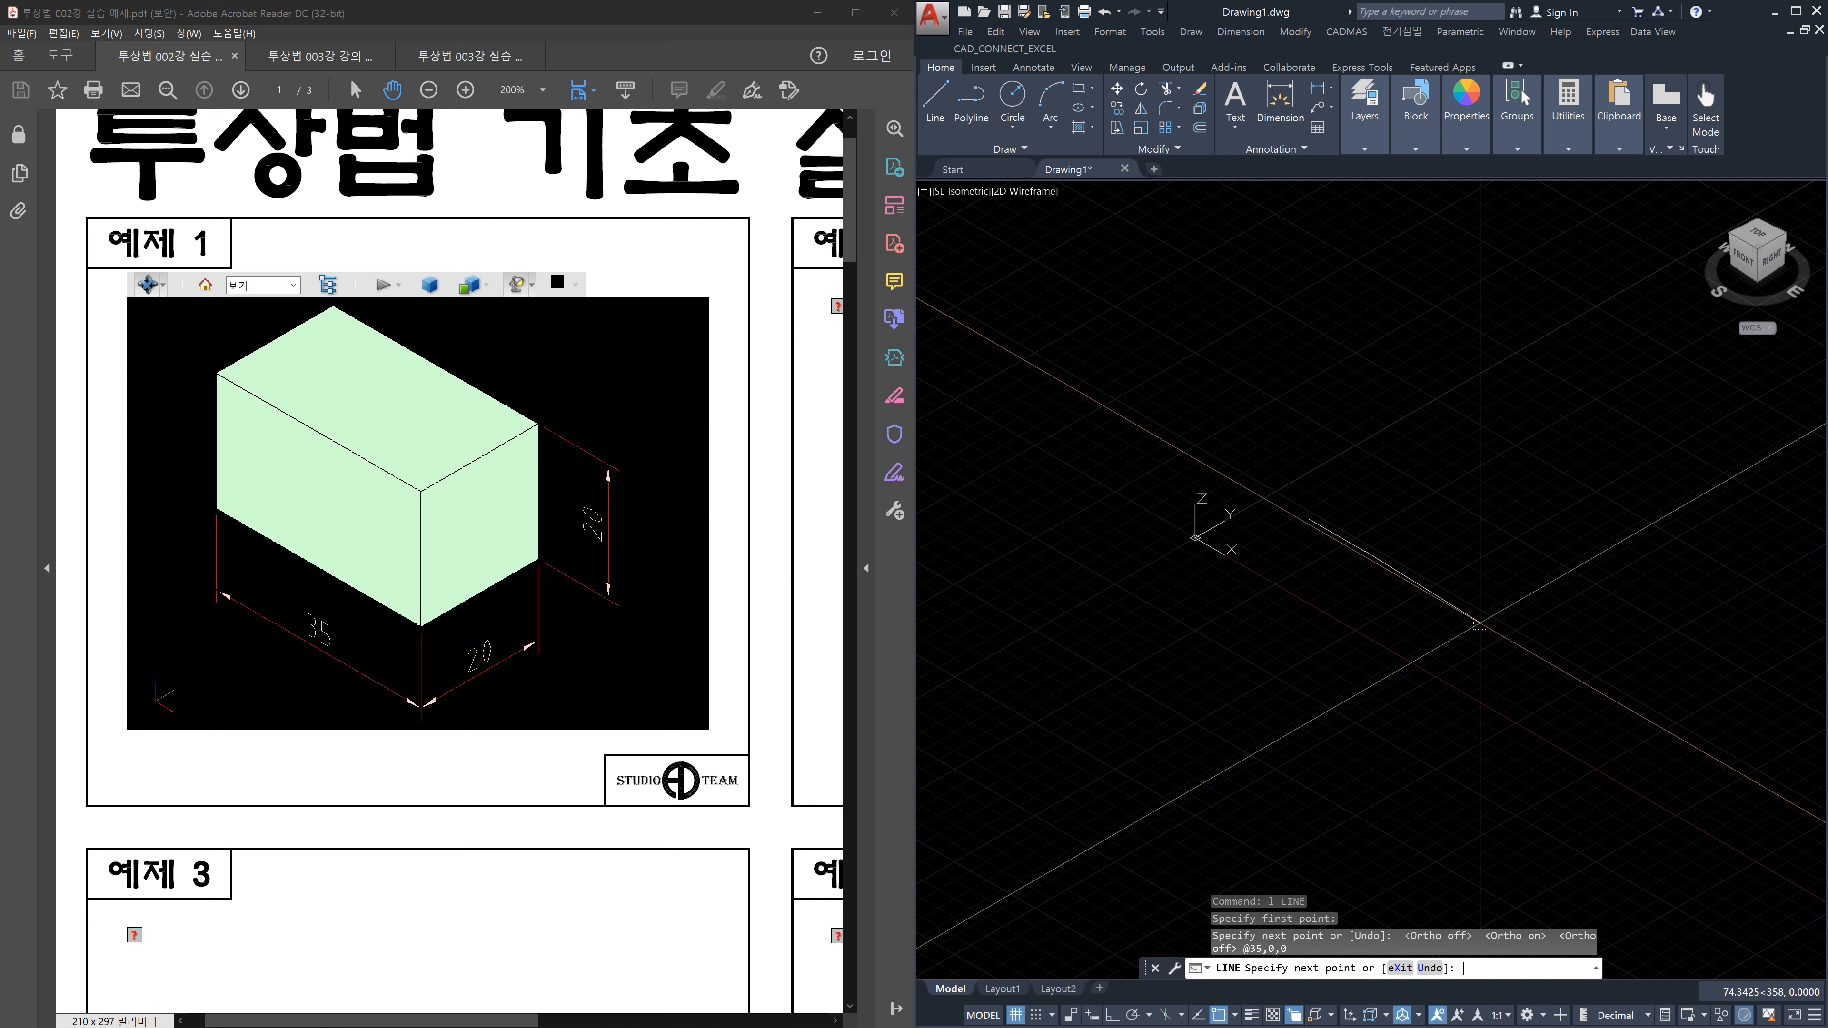
# Continue the line 20 units along Y with the relative coordinates @0,20 for the box's bottom side edge
pyautogui.write('@')
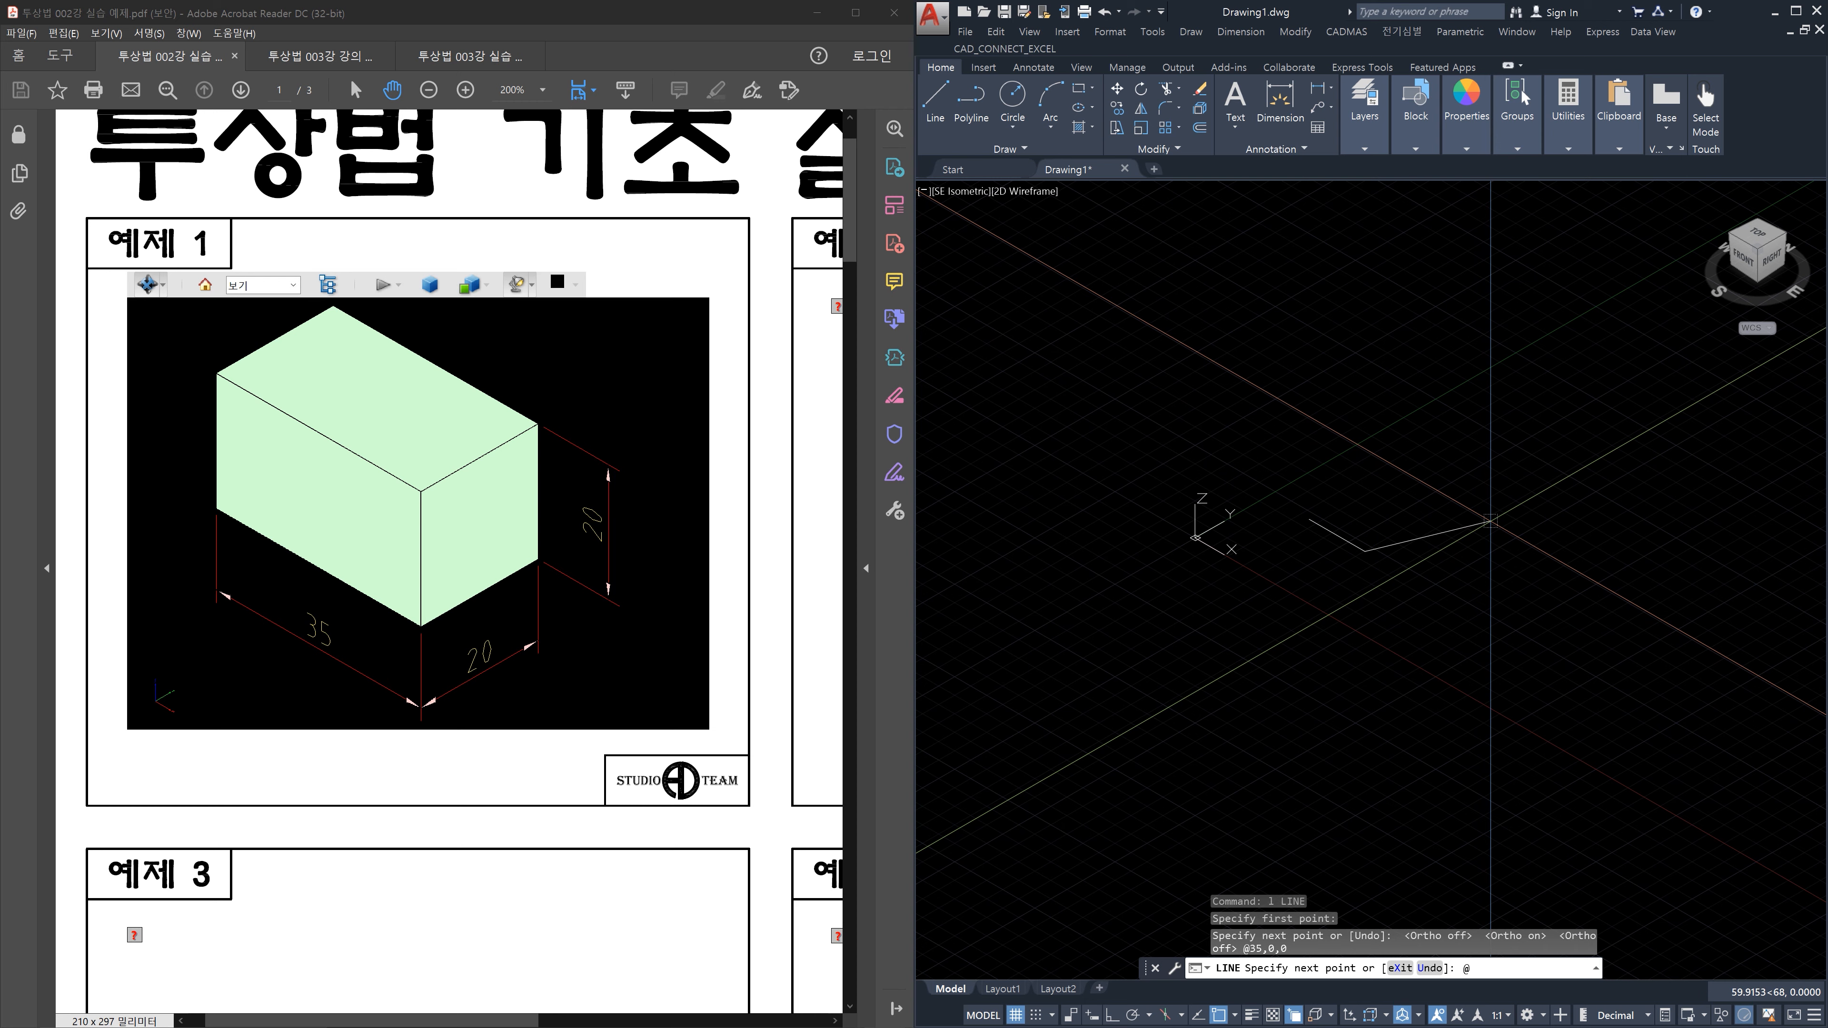
pyautogui.write('0,20')
pyautogui.press('Return')
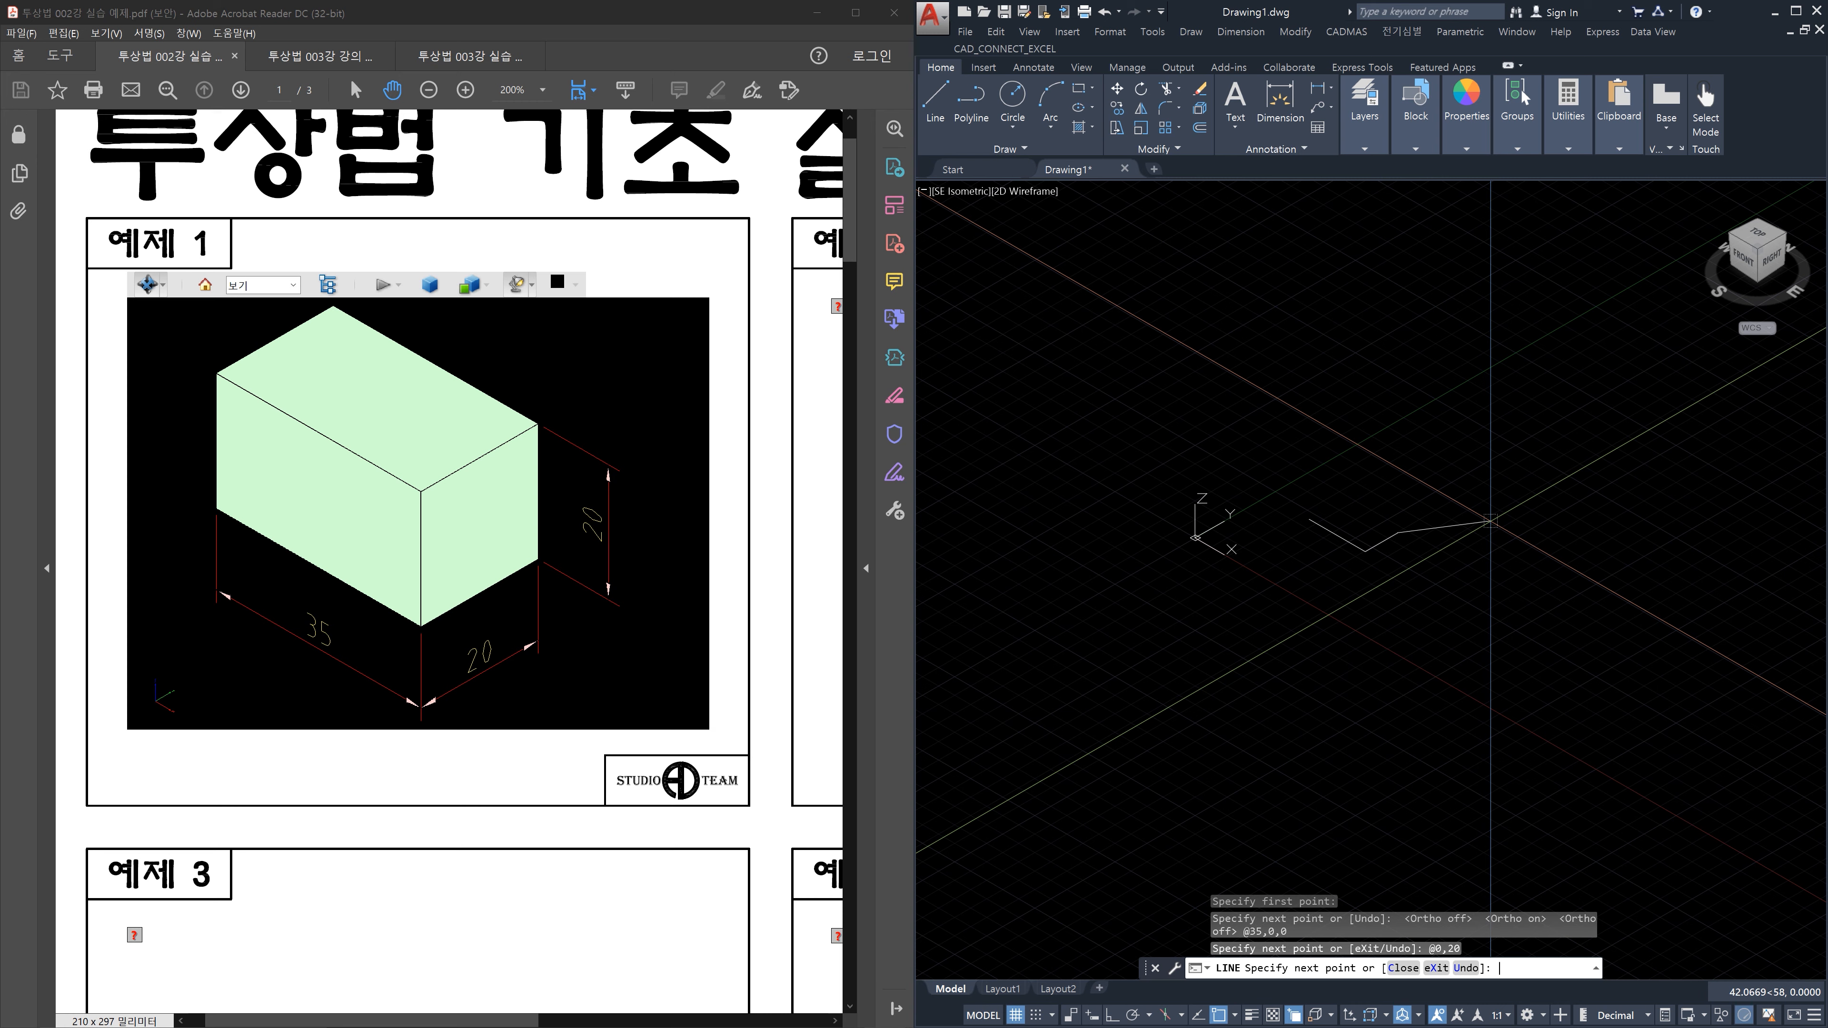
pyautogui.moveTo(540, 564)
pyautogui.mouseDown()
pyautogui.moveTo(548, 434)
pyautogui.moveTo(581, 476)
pyautogui.mouseUp()
pyautogui.moveTo(542, 577)
pyautogui.mouseDown()
pyautogui.moveTo(651, 632)
pyautogui.moveTo(645, 650)
pyautogui.mouseUp()
pyautogui.moveTo(743, 604); pyautogui.dragTo(735, 602)
pyautogui.moveTo(730, 601); pyautogui.dragTo(716, 616)
pyautogui.moveTo(562, 558)
pyautogui.mouseDown()
pyautogui.moveTo(698, 458)
pyautogui.moveTo(688, 520)
pyautogui.mouseUp()
pyautogui.moveTo(649, 476); pyautogui.dragTo(697, 458)
pyautogui.moveTo(749, 395); pyautogui.dragTo(752, 430)
pyautogui.moveTo(550, 447)
pyautogui.mouseDown()
pyautogui.moveTo(540, 559)
pyautogui.moveTo(591, 603)
pyautogui.mouseUp()
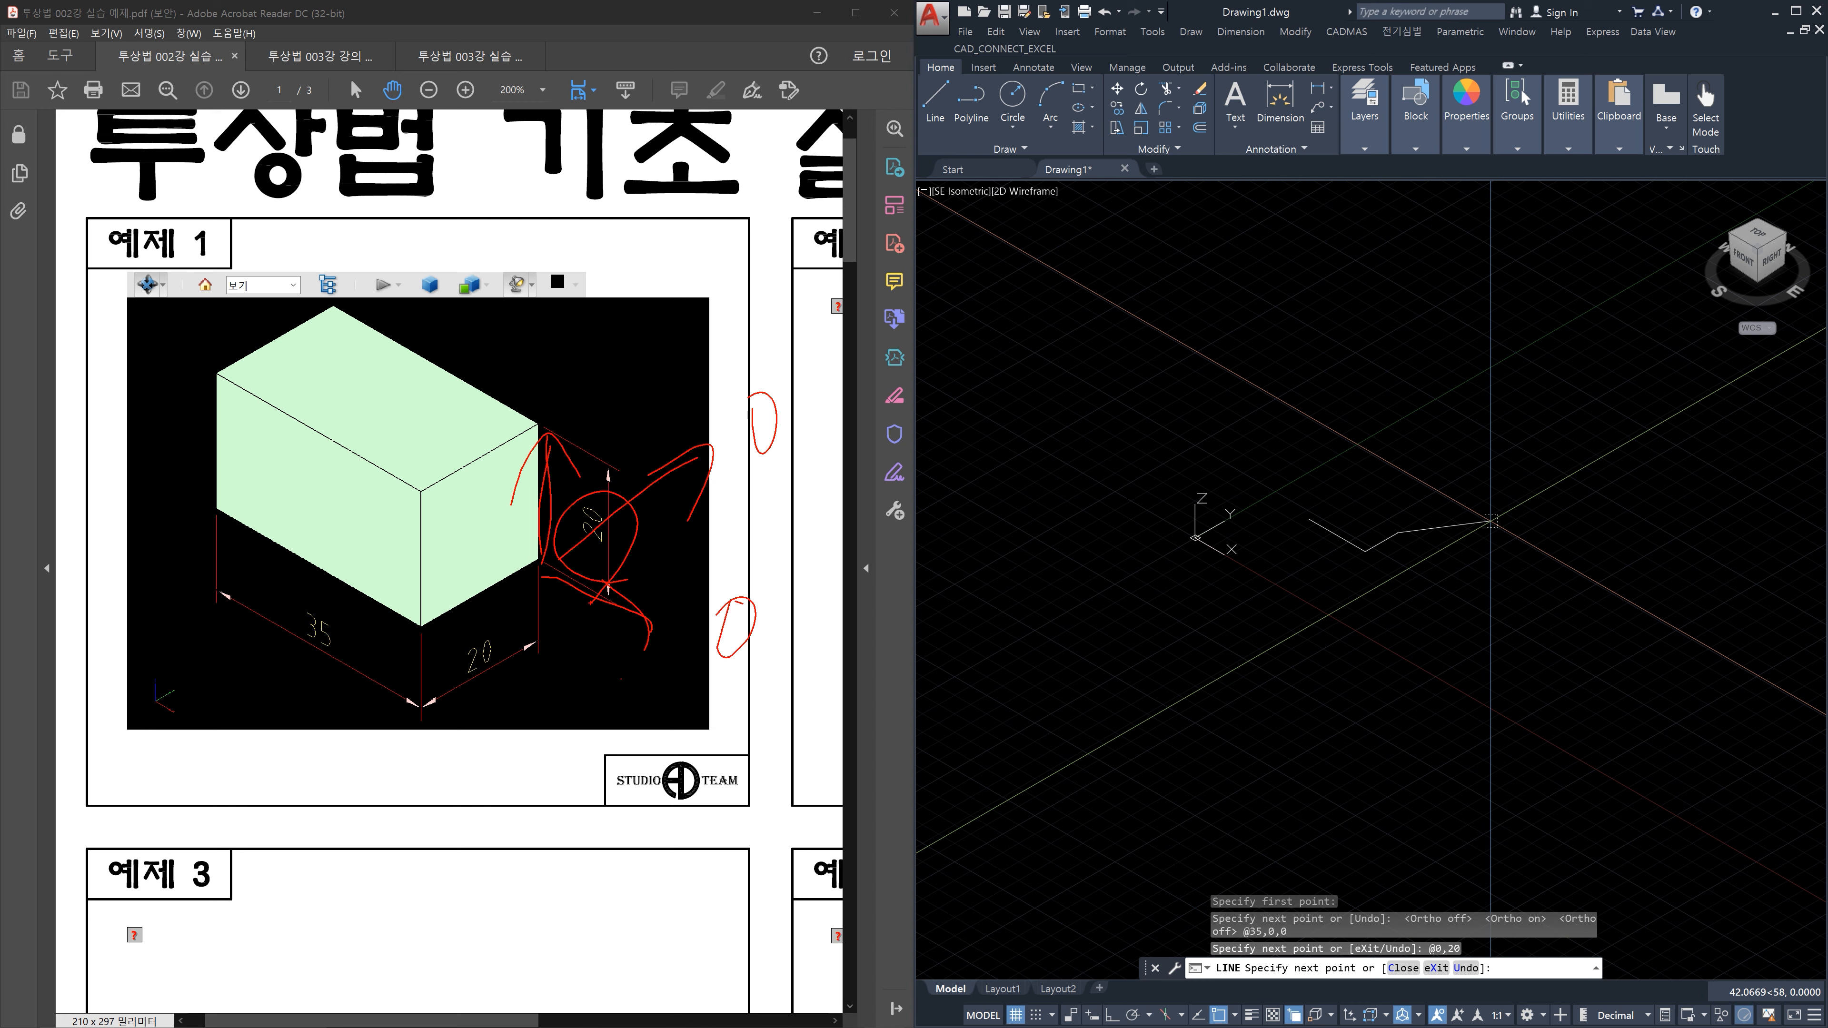
pyautogui.moveTo(933, 417)
pyautogui.mouseDown()
pyautogui.moveTo(978, 441)
pyautogui.moveTo(958, 417)
pyautogui.mouseUp()
pyautogui.moveTo(1041, 465); pyautogui.dragTo(1018, 518)
pyautogui.moveTo(1126, 396); pyautogui.dragTo(1181, 493)
pyautogui.moveTo(1258, 392)
pyautogui.mouseDown()
pyautogui.moveTo(1267, 451)
pyautogui.moveTo(1324, 429)
pyautogui.mouseUp()
pyautogui.moveTo(1325, 384); pyautogui.dragTo(1326, 422)
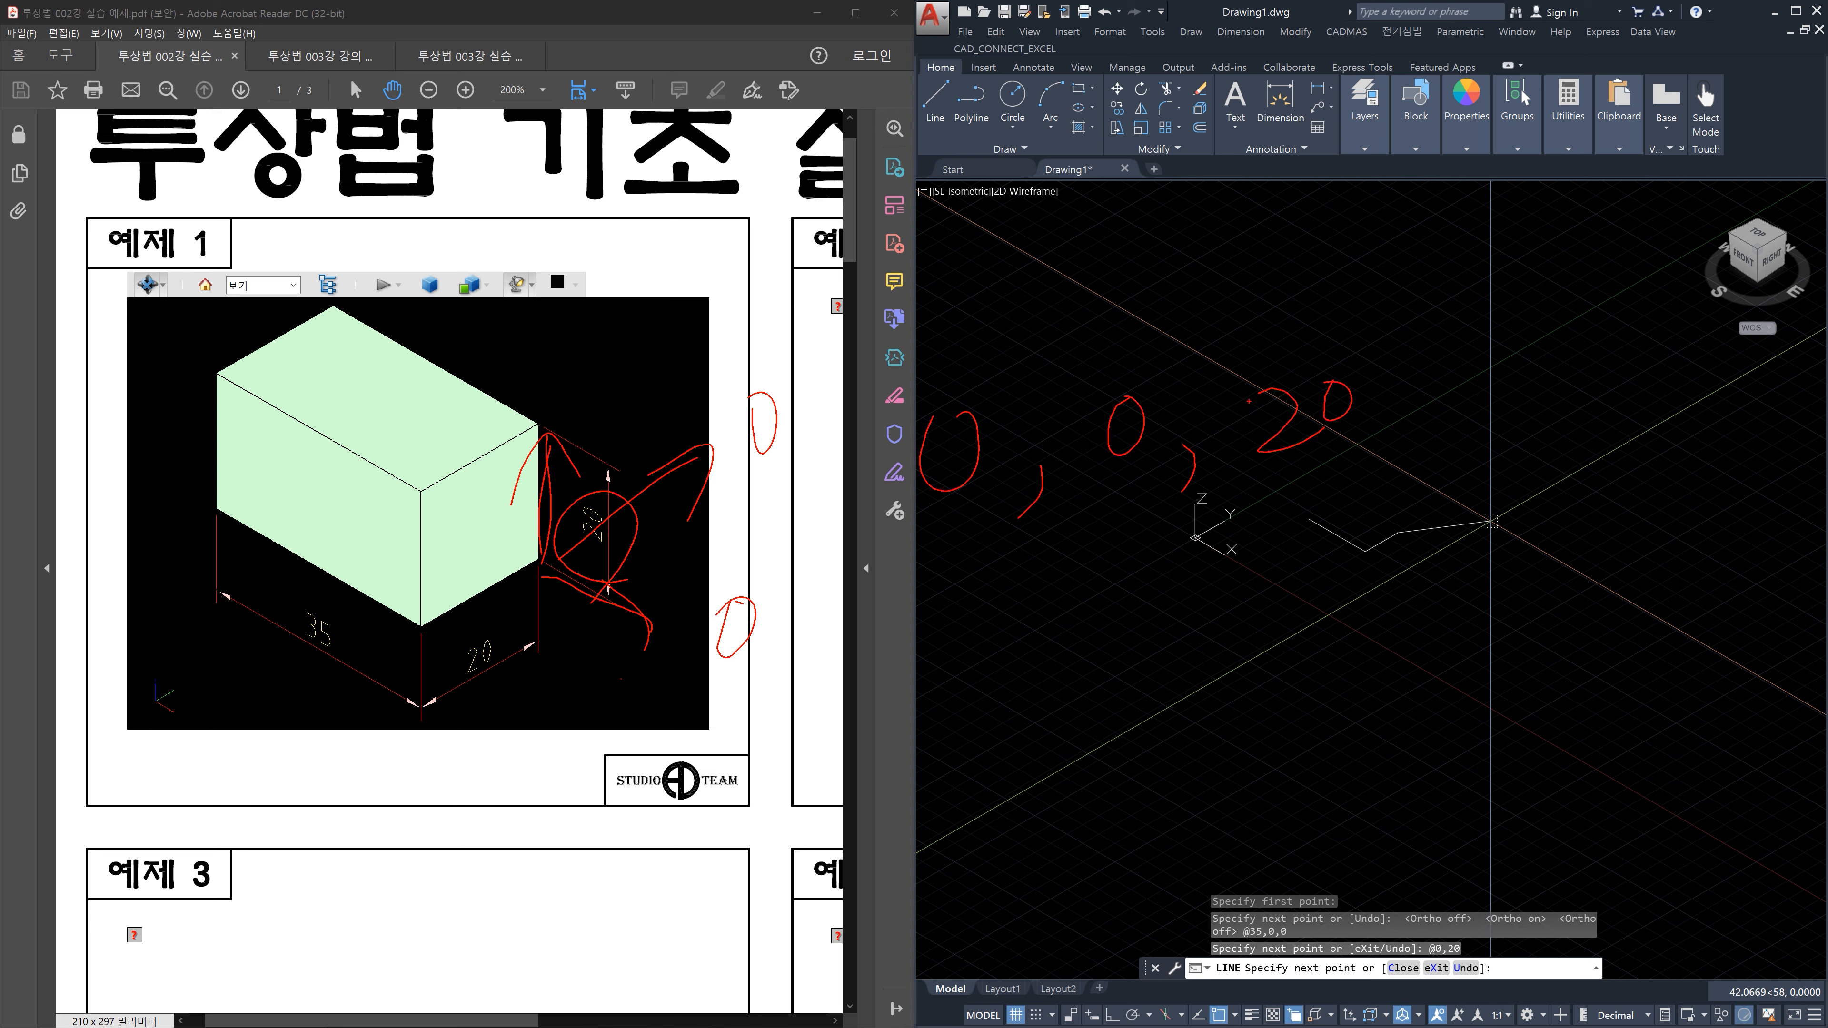
pyautogui.press('Escape')
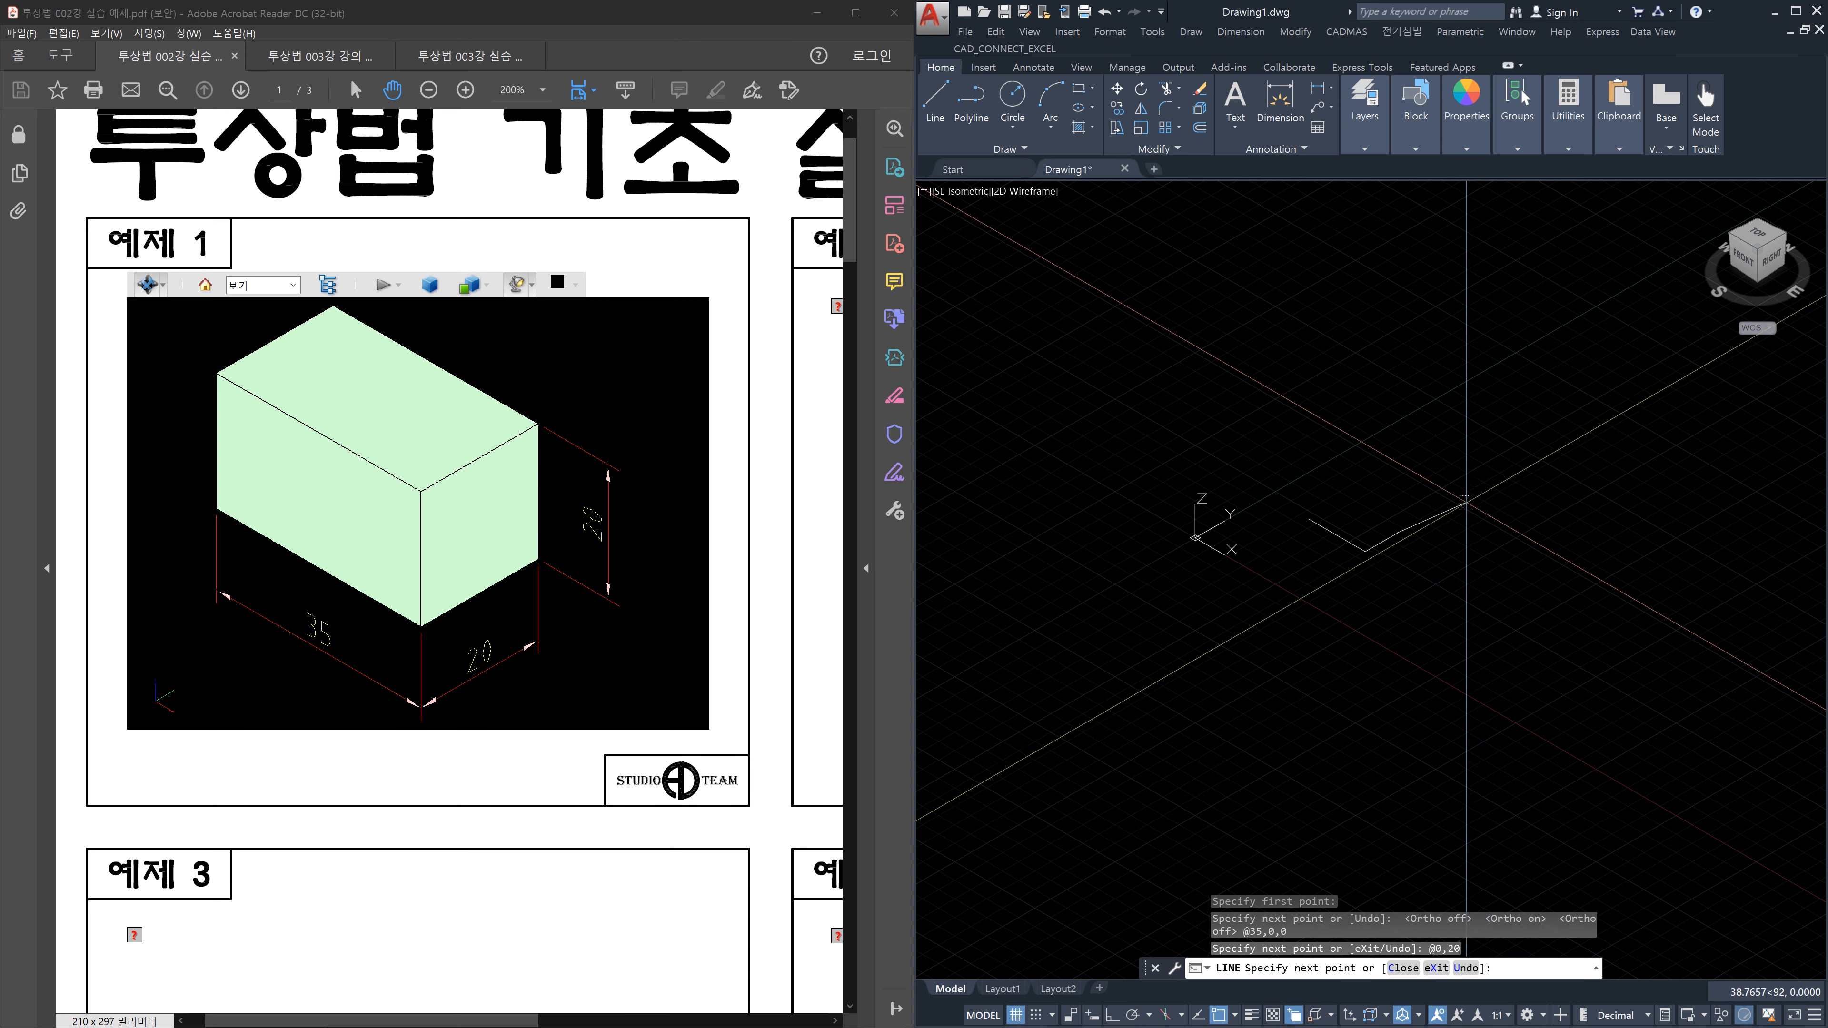
# Continue the line 20 units upward along Z with the relative coordinates @0,0,20
pyautogui.write('@0,0,20')
pyautogui.press('Return')
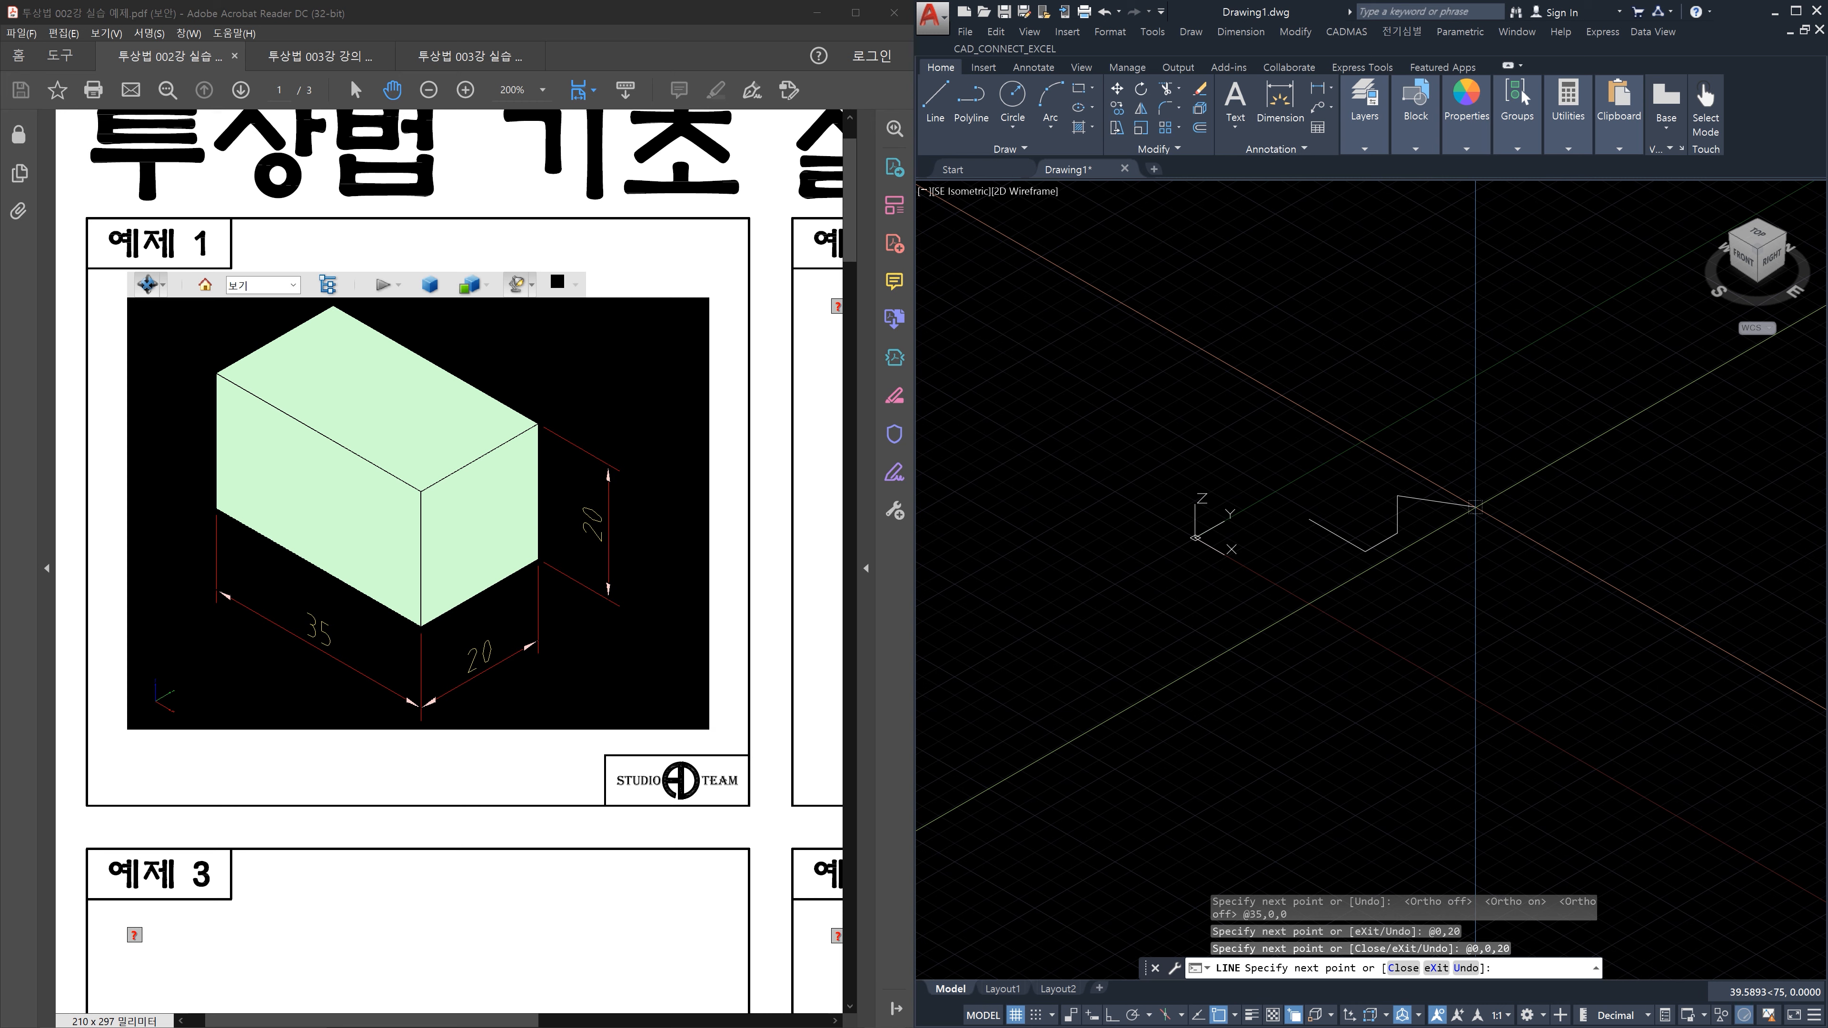
pyautogui.hotkey('ctrl', '2')
pyautogui.moveTo(428, 571)
pyautogui.mouseDown()
pyautogui.moveTo(419, 529)
pyautogui.moveTo(472, 609)
pyautogui.mouseUp()
pyautogui.moveTo(332, 556); pyautogui.dragTo(352, 607)
pyautogui.moveTo(207, 431); pyautogui.dragTo(212, 443)
pyautogui.moveTo(328, 433); pyautogui.dragTo(357, 458)
pyautogui.moveTo(476, 435)
pyautogui.mouseDown()
pyautogui.moveTo(488, 476)
pyautogui.moveTo(477, 432)
pyautogui.mouseUp()
pyautogui.moveTo(555, 492)
pyautogui.mouseDown()
pyautogui.moveTo(522, 482)
pyautogui.moveTo(536, 455)
pyautogui.mouseUp()
pyautogui.moveTo(480, 365)
pyautogui.mouseDown()
pyautogui.moveTo(432, 389)
pyautogui.moveTo(418, 346)
pyautogui.mouseUp()
pyautogui.moveTo(312, 339)
pyautogui.mouseDown()
pyautogui.moveTo(295, 364)
pyautogui.moveTo(284, 310)
pyautogui.mouseUp()
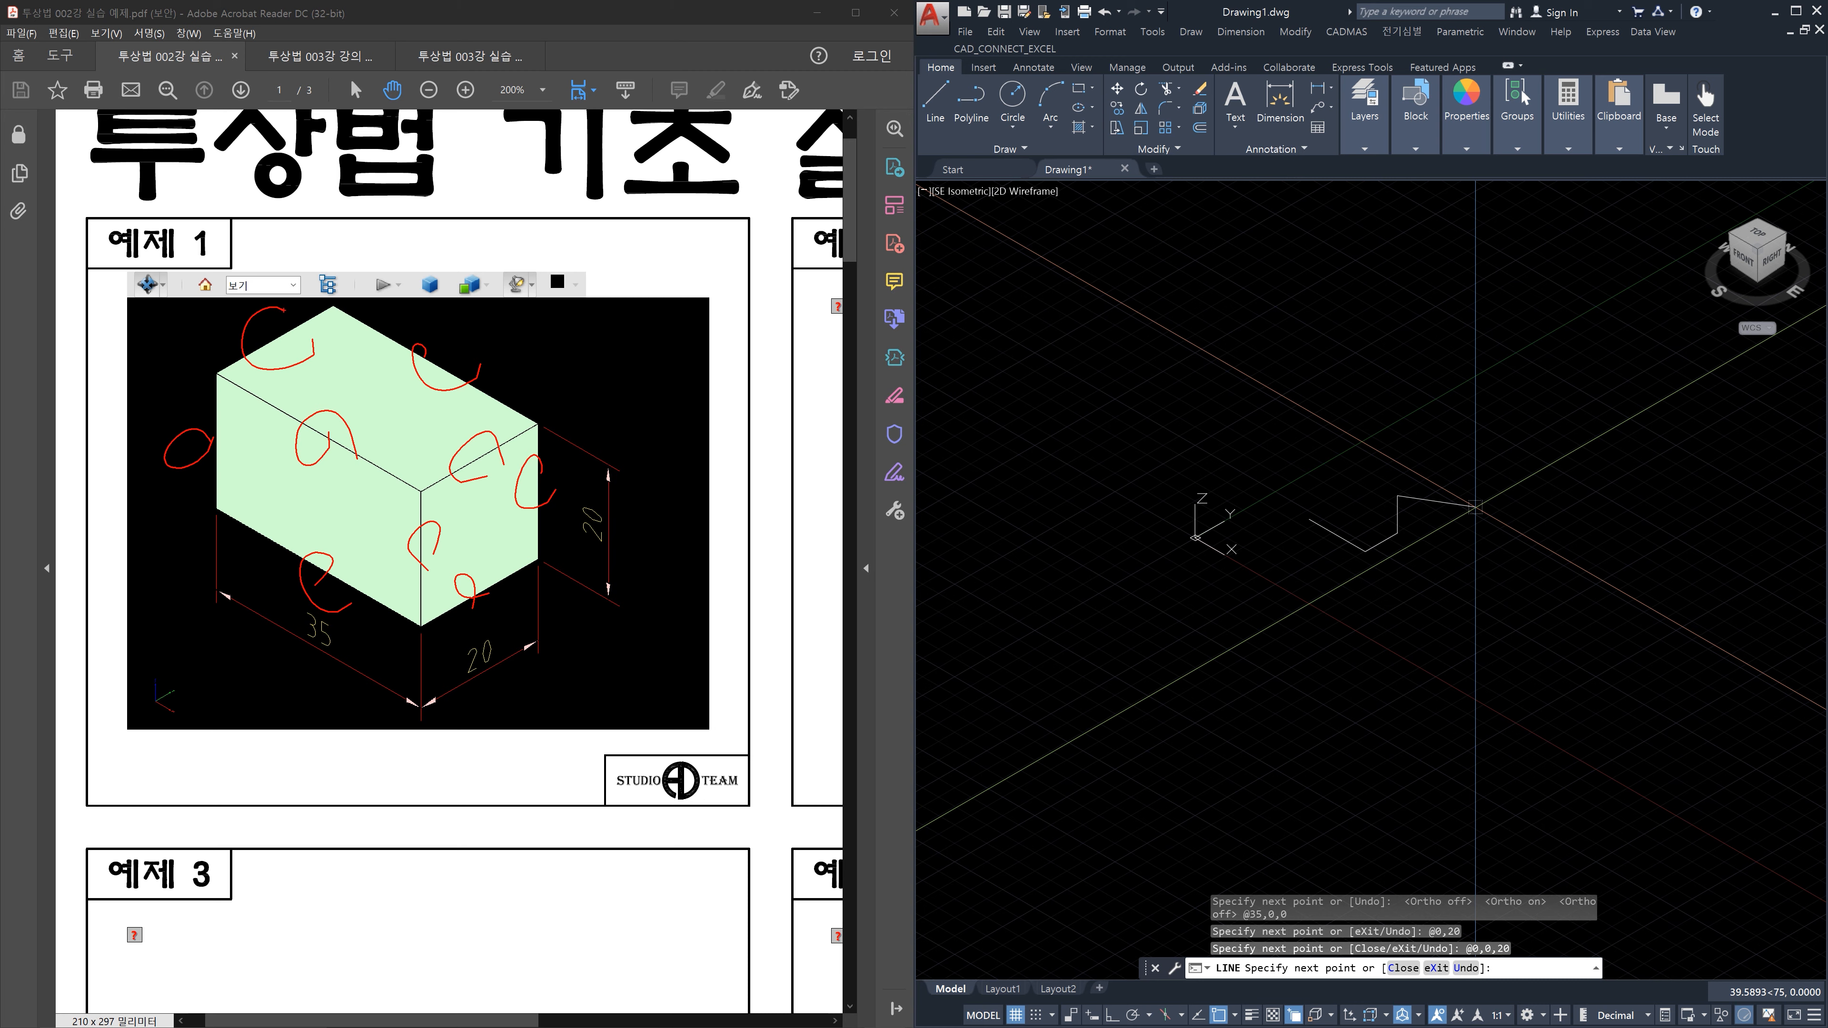
pyautogui.press('Escape')
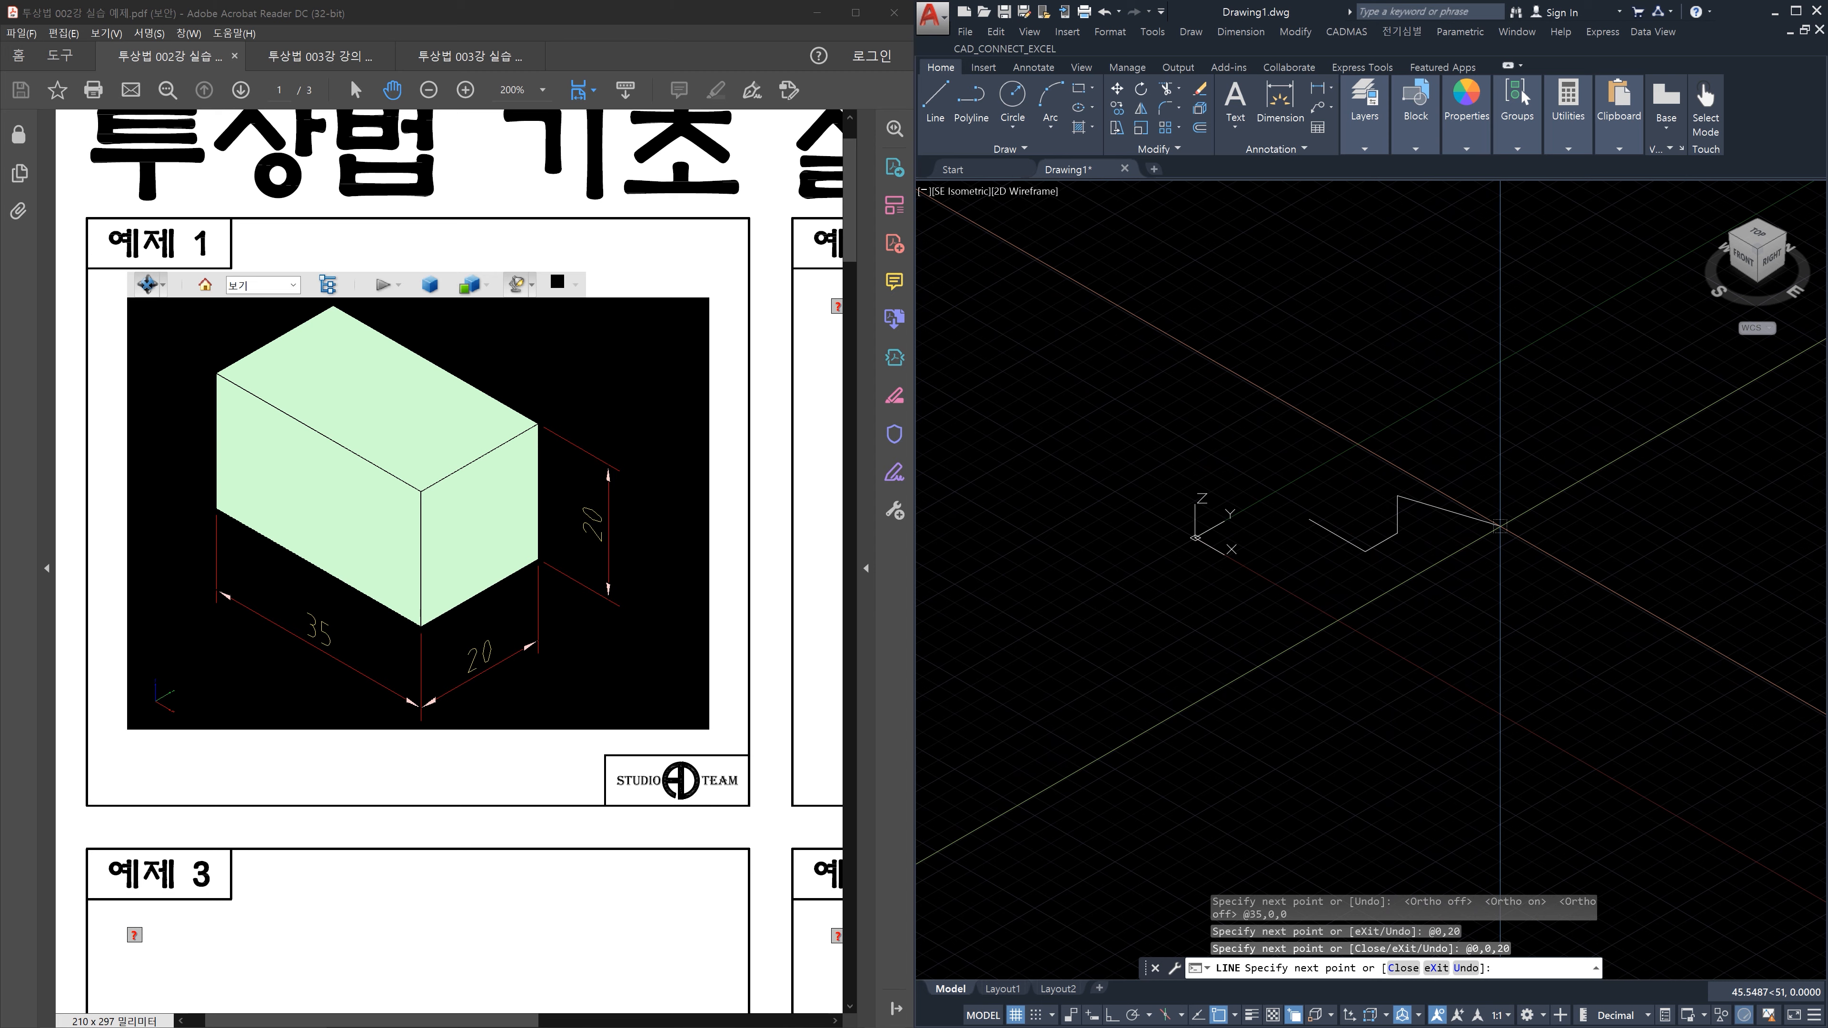
# Continue the line 35 units in the negative X direction with @-35,0 for the box's upper back edge
pyautogui.write('@')
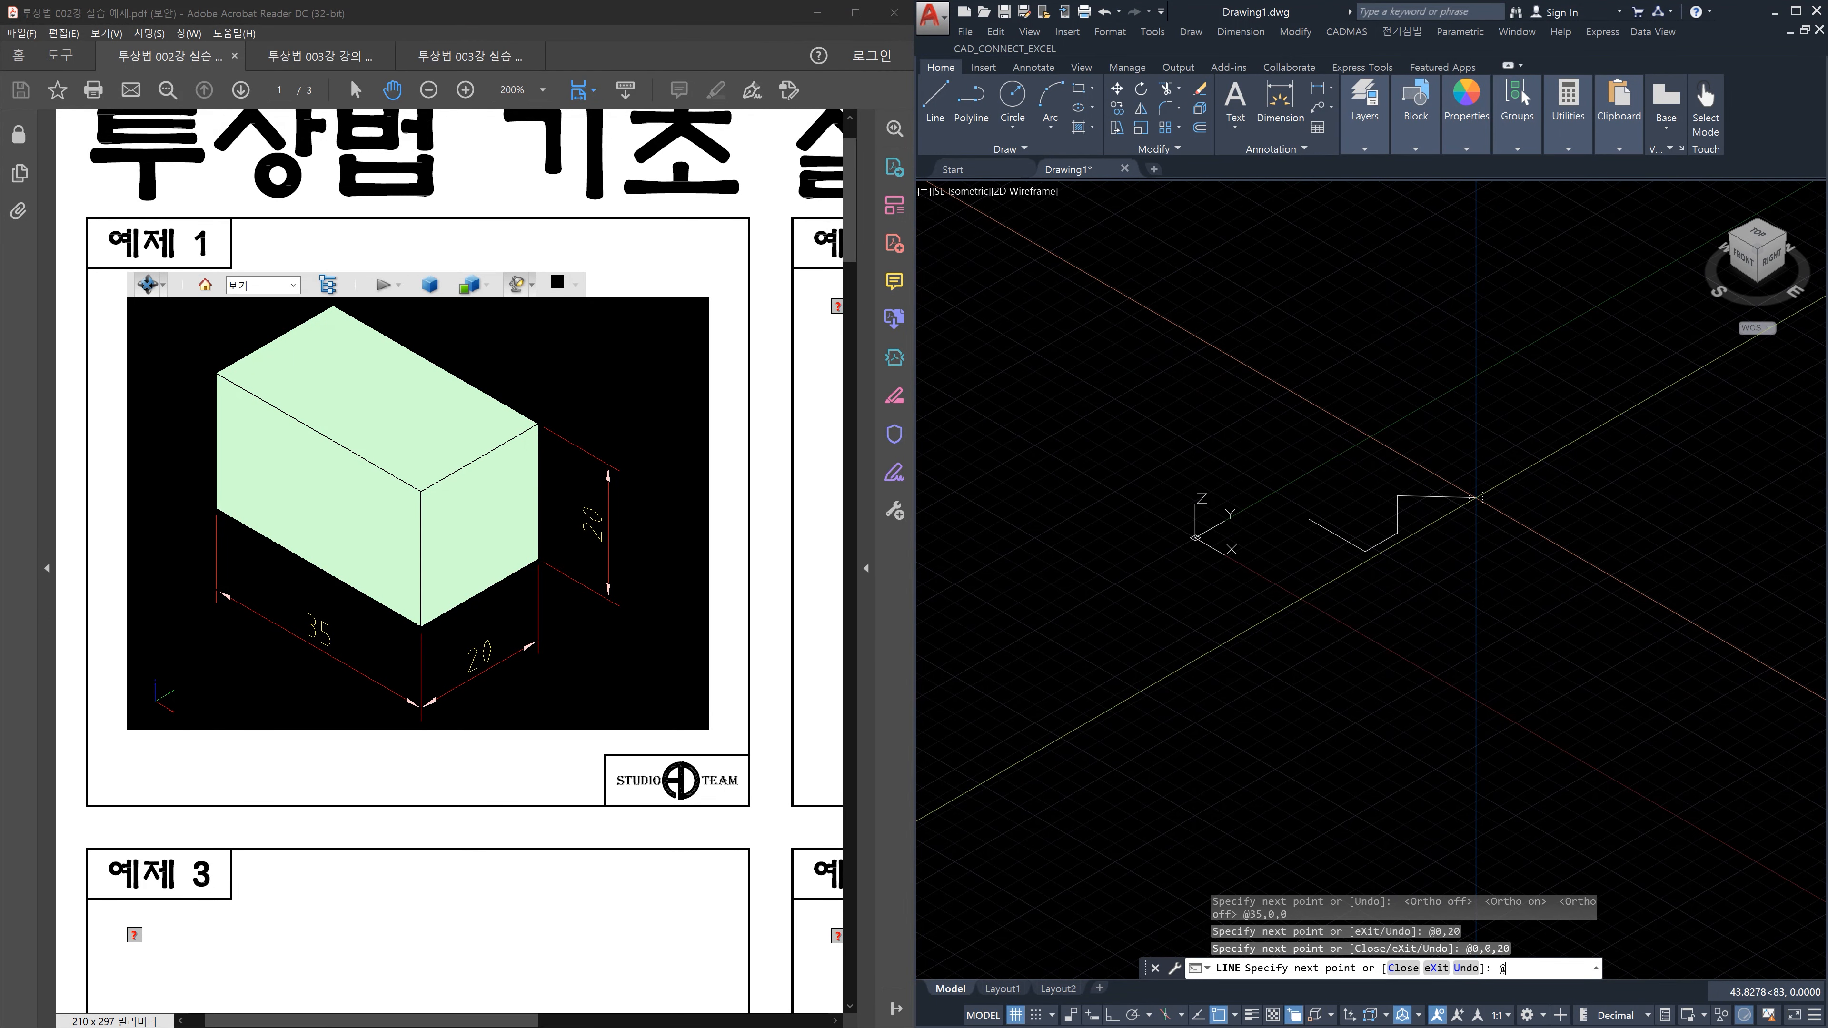
pyautogui.write('0')
pyautogui.press('BackSpace')
pyautogui.press('BackSpace')
pyautogui.write('@-35,0')
pyautogui.press('Return')
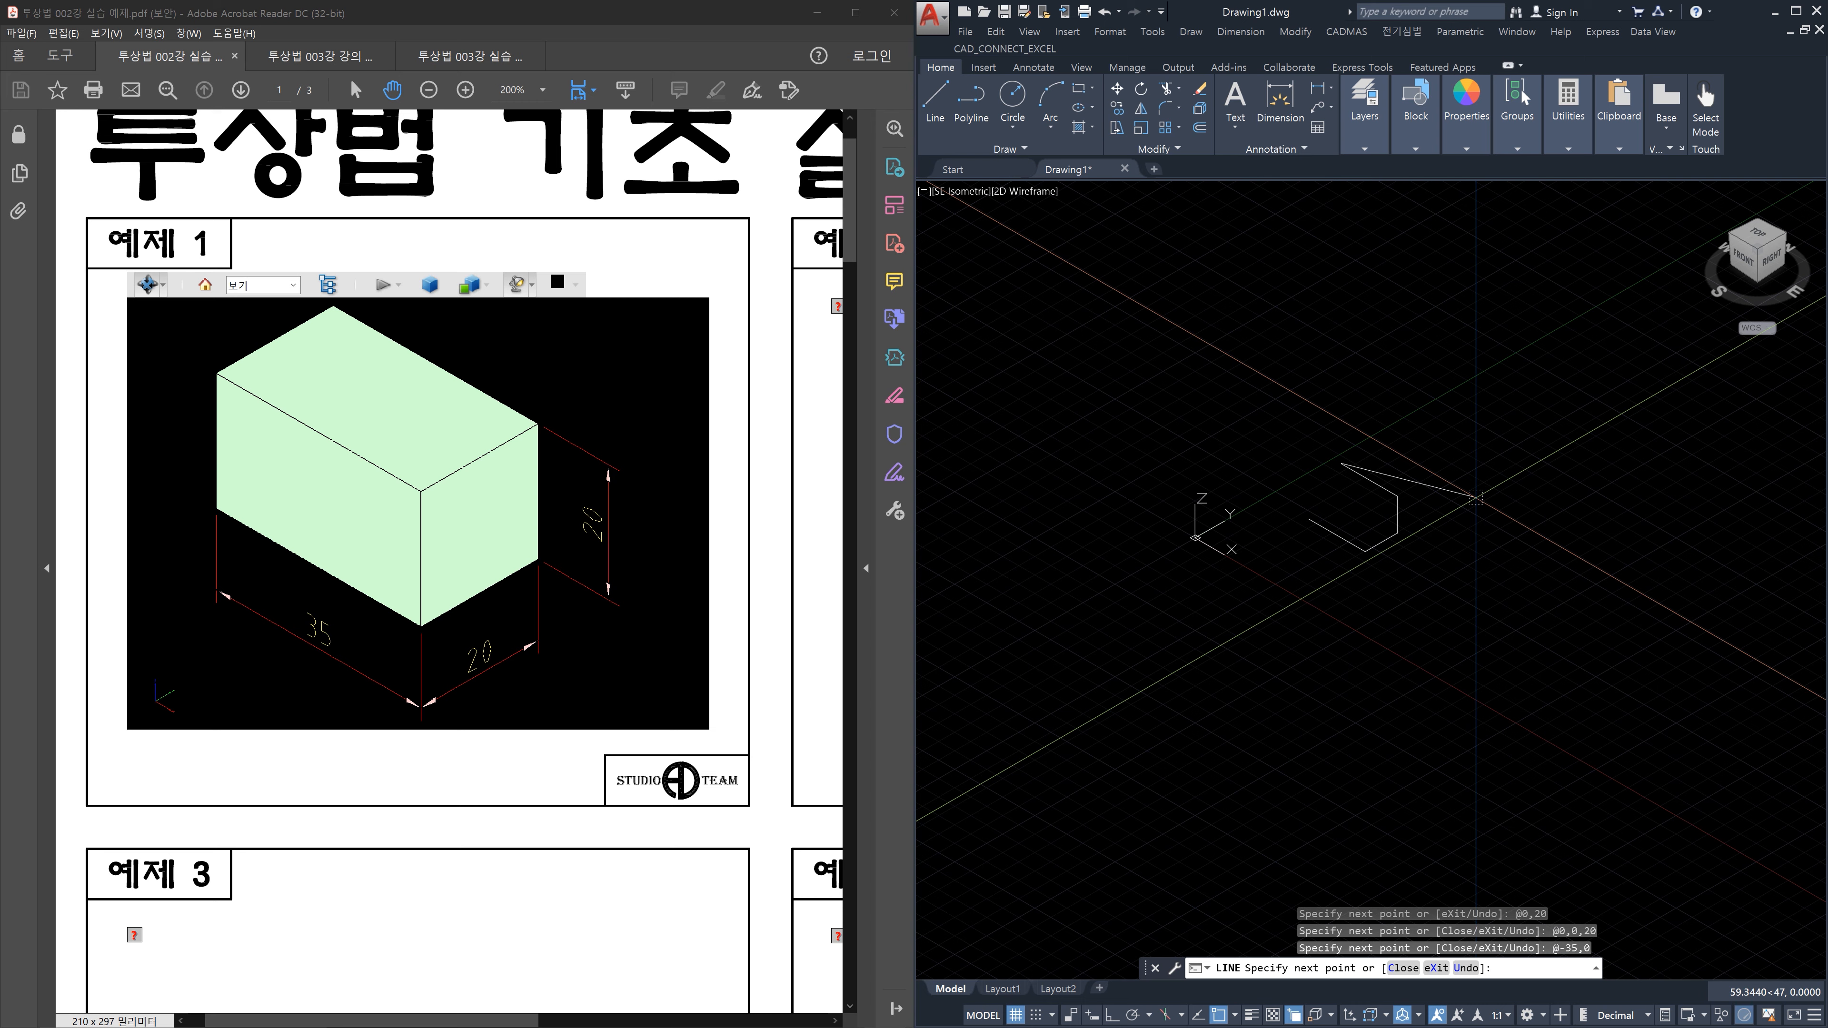
# Continue the line 20 units in the negative Y direction with @0,-20,0 for the box's upper side edge
pyautogui.moveTo(318, 317)
pyautogui.mouseDown()
pyautogui.moveTo(244, 385)
pyautogui.moveTo(317, 346)
pyautogui.mouseUp()
pyautogui.press('Escape')
pyautogui.write('@0,-20,0')
pyautogui.press('Return')
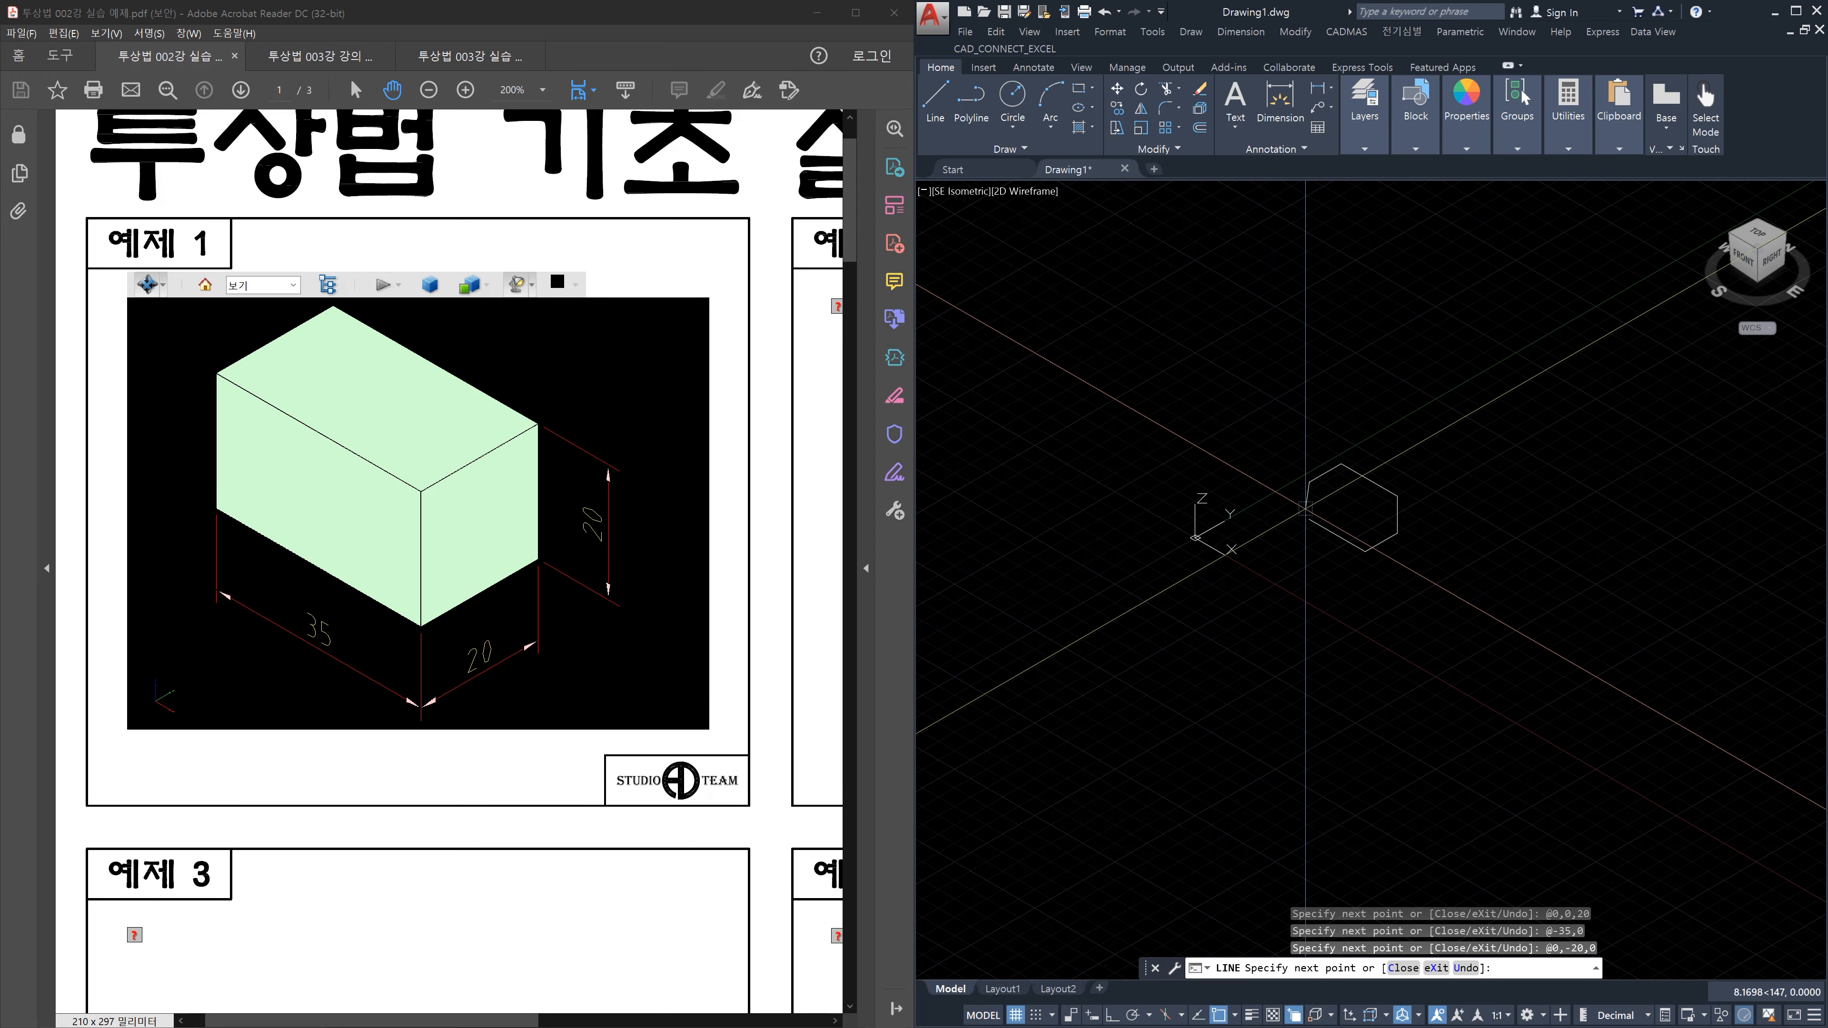
pyautogui.scroll(6, 1305, 507)
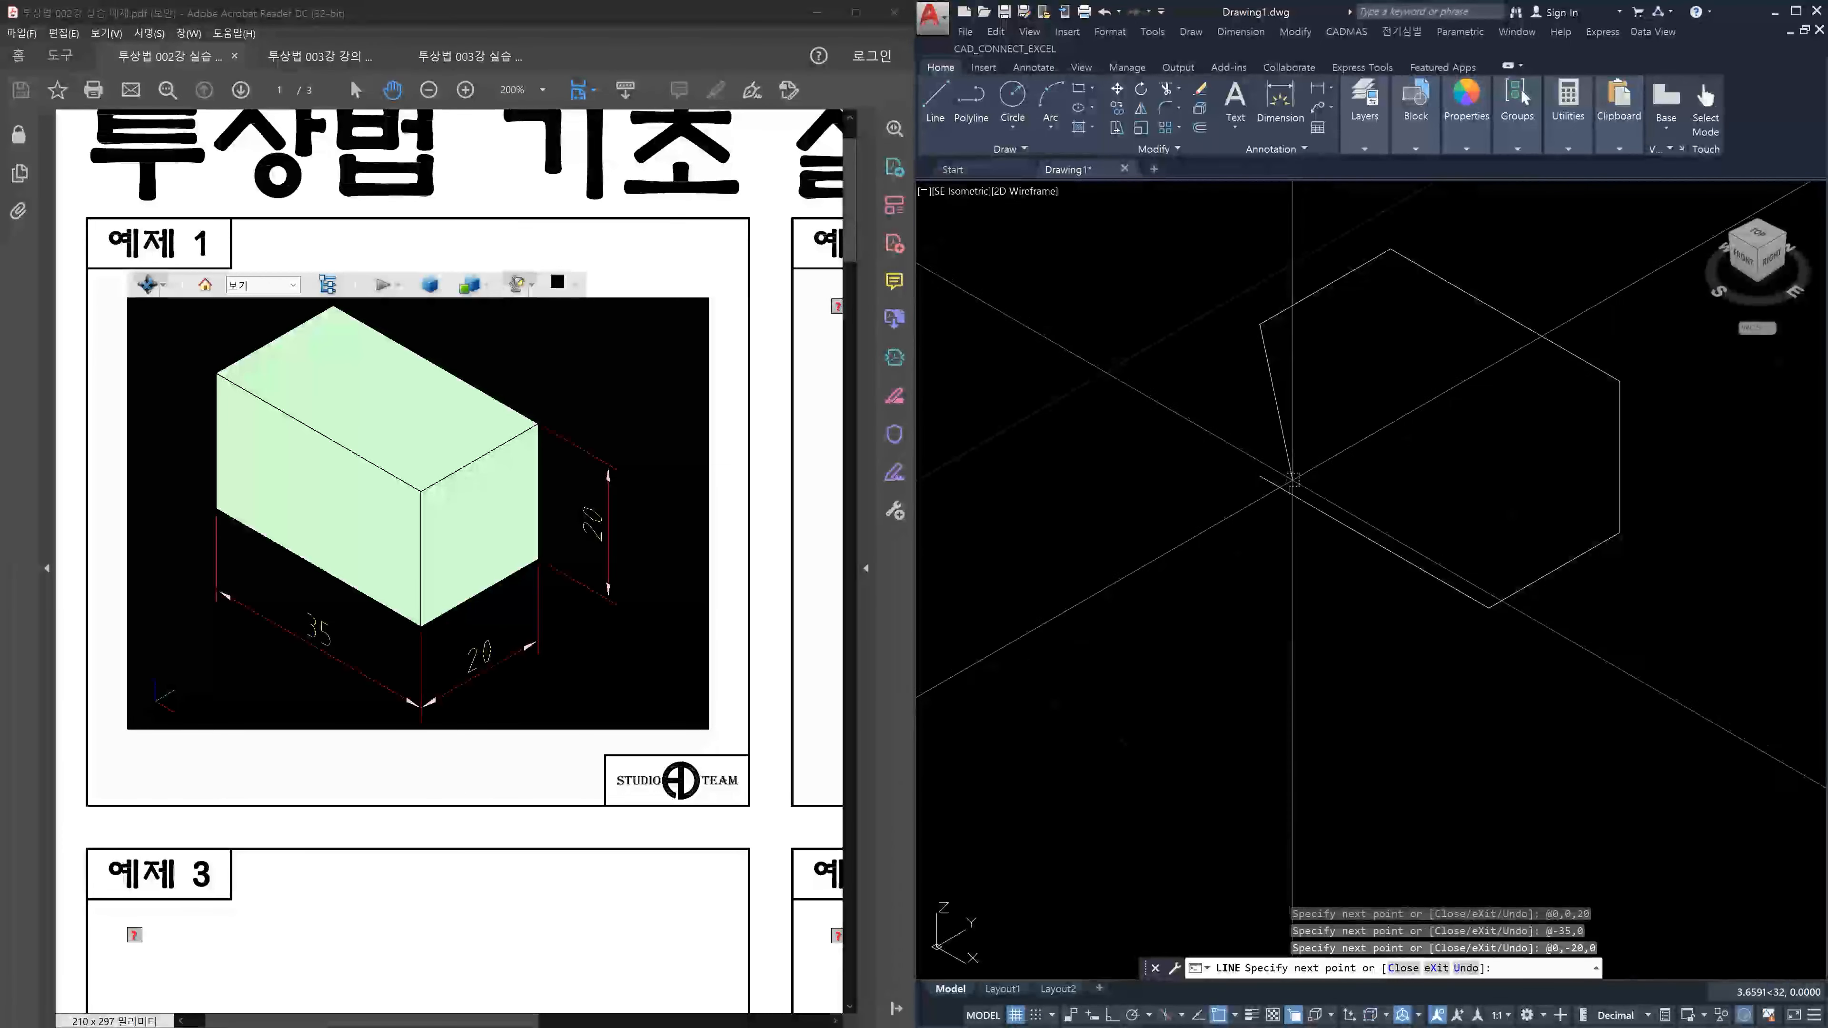
# Close the box outline by joining the line back to its starting corner, and end the Line command
pyautogui.click(1301, 483)
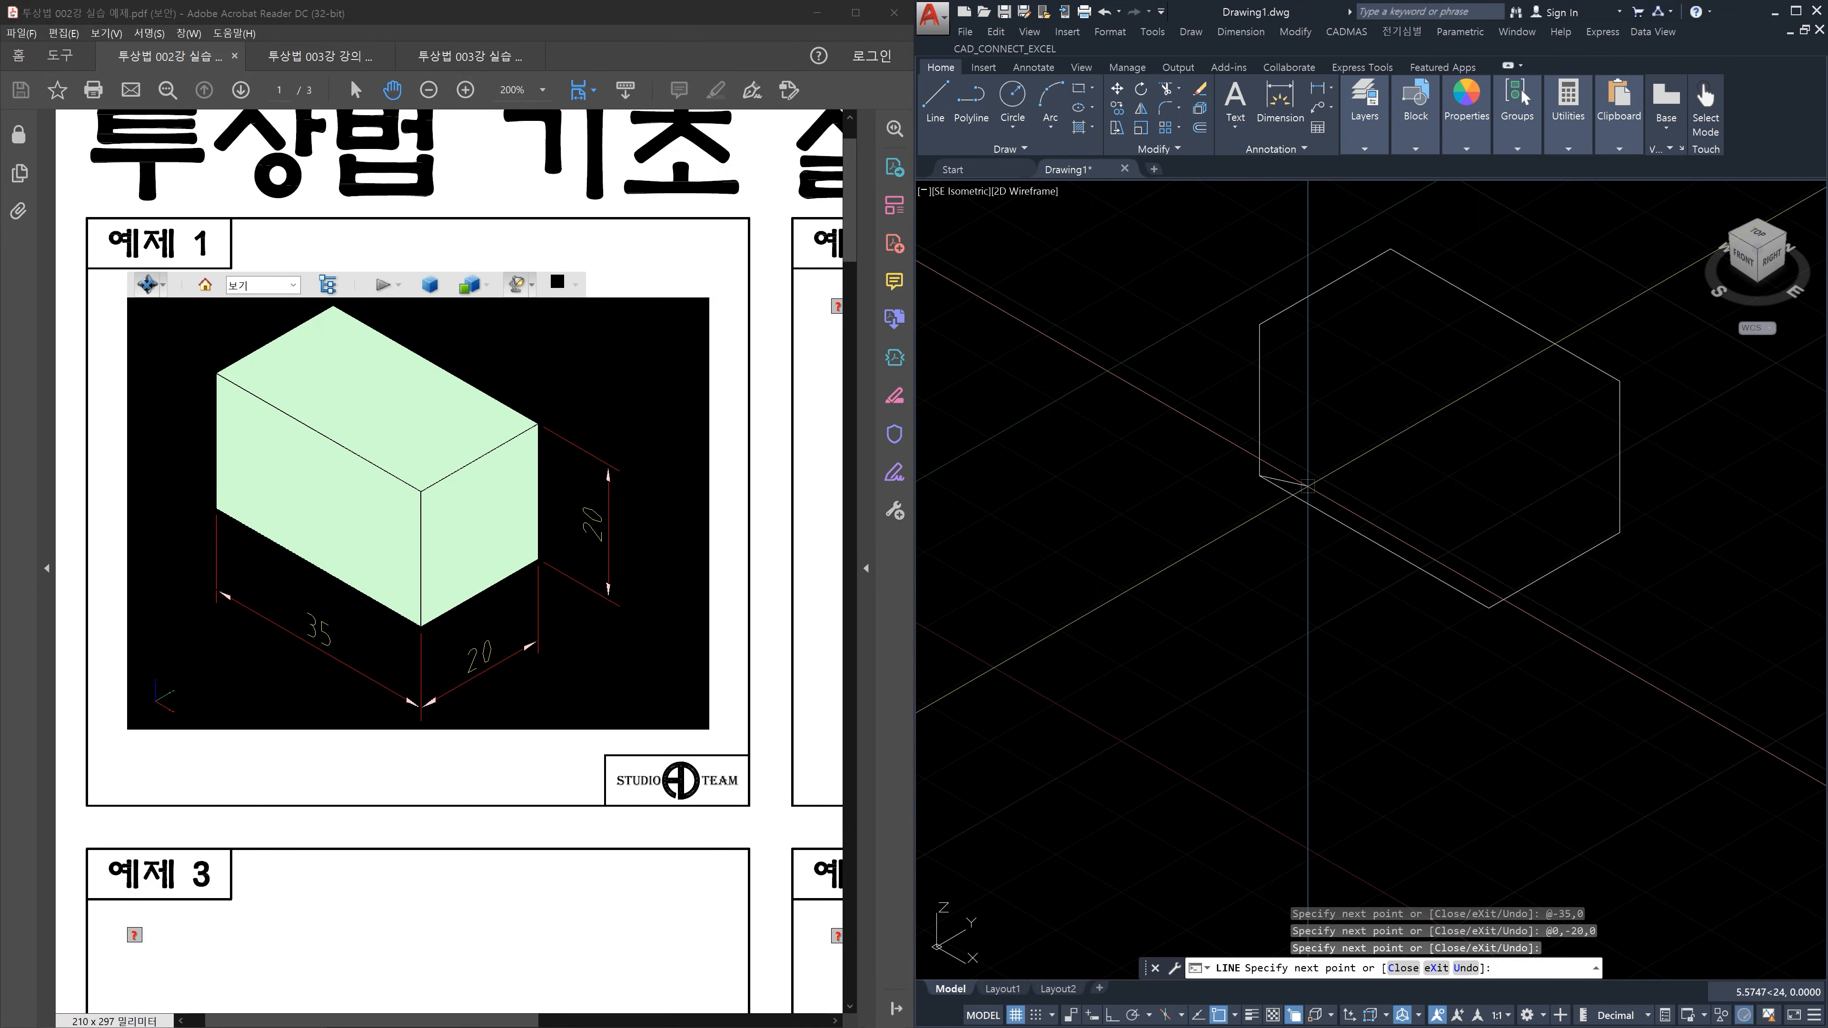
pyautogui.press('Escape')
pyautogui.press('Escape')
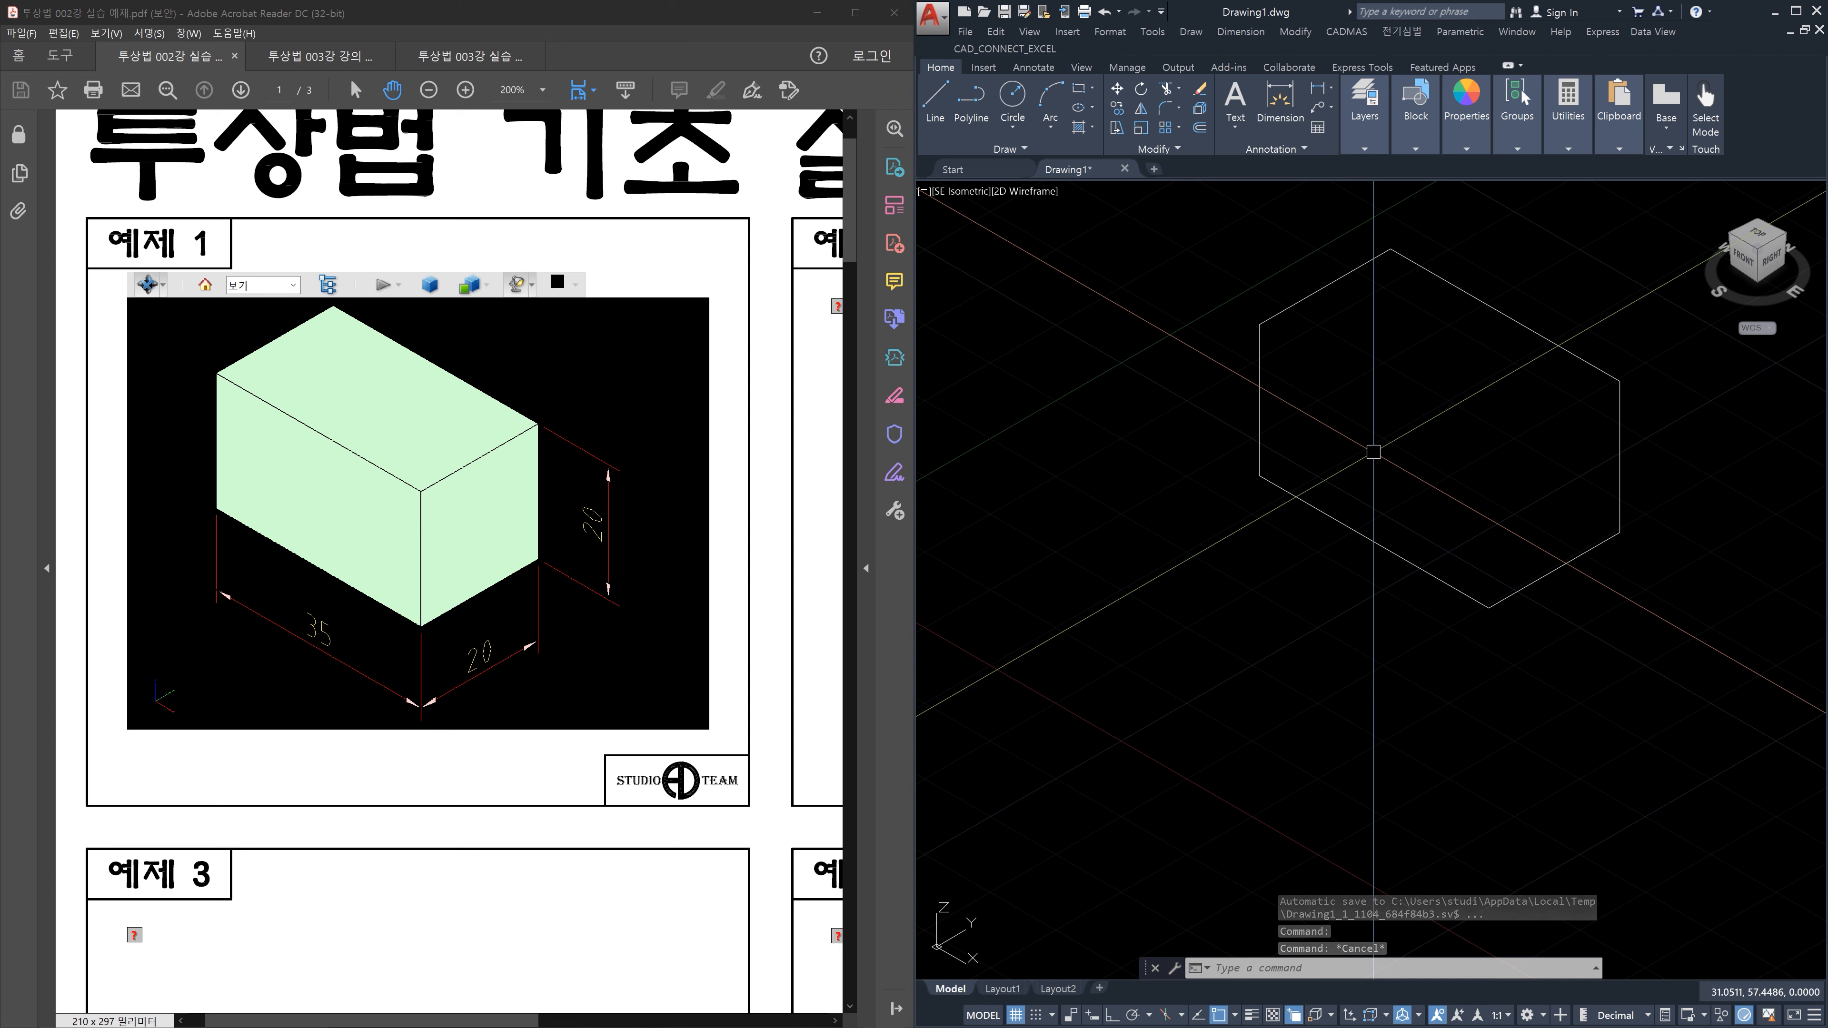
pyautogui.moveTo(221, 508)
pyautogui.mouseDown()
pyautogui.moveTo(421, 627)
pyautogui.moveTo(551, 555)
pyautogui.moveTo(554, 430)
pyautogui.moveTo(331, 306)
pyautogui.moveTo(218, 376)
pyautogui.moveTo(213, 551)
pyautogui.mouseUp()
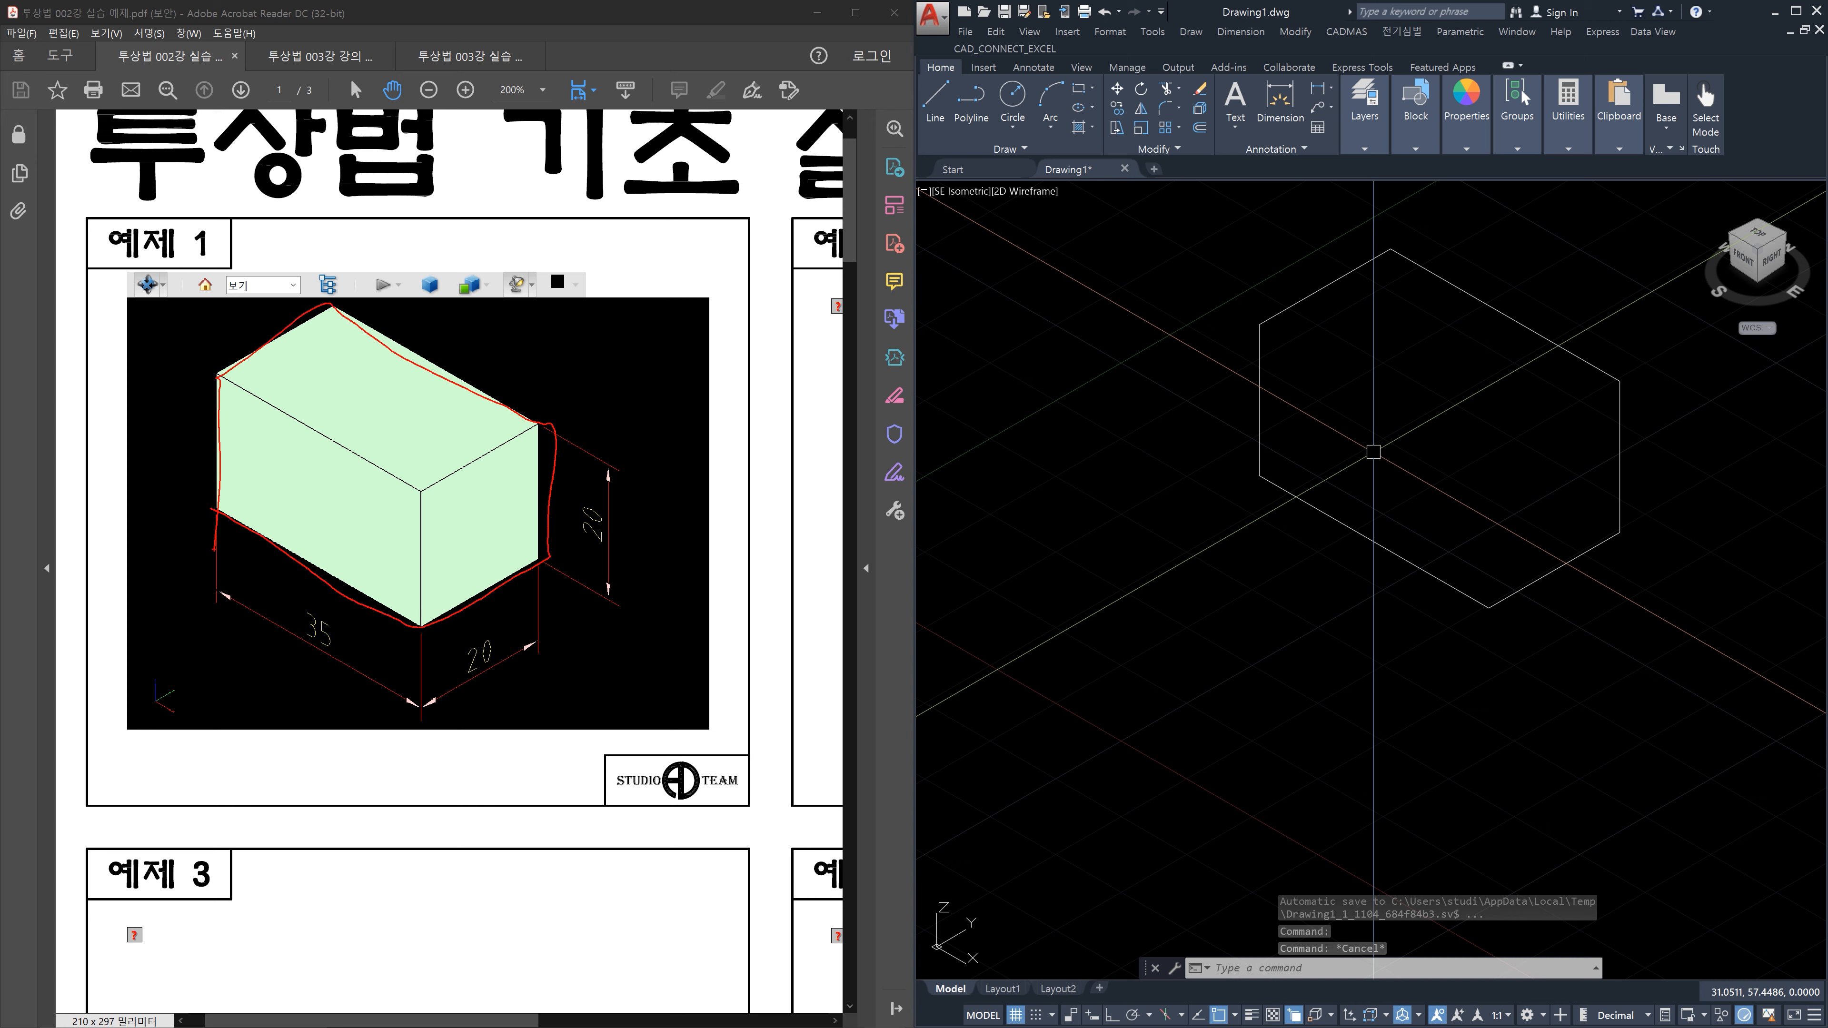
pyautogui.moveTo(1560, 703)
pyautogui.mouseDown()
pyautogui.moveTo(1415, 682)
pyautogui.moveTo(1494, 782)
pyautogui.moveTo(1471, 797)
pyautogui.mouseUp()
pyautogui.moveTo(706, 558); pyautogui.dragTo(803, 643)
pyautogui.moveTo(913, 559); pyautogui.dragTo(929, 605)
pyautogui.moveTo(915, 520)
pyautogui.mouseDown()
pyautogui.moveTo(1001, 520)
pyautogui.moveTo(1041, 637)
pyautogui.mouseUp()
pyautogui.moveTo(1048, 498)
pyautogui.mouseDown()
pyautogui.moveTo(1054, 590)
pyautogui.moveTo(1086, 547)
pyautogui.mouseUp()
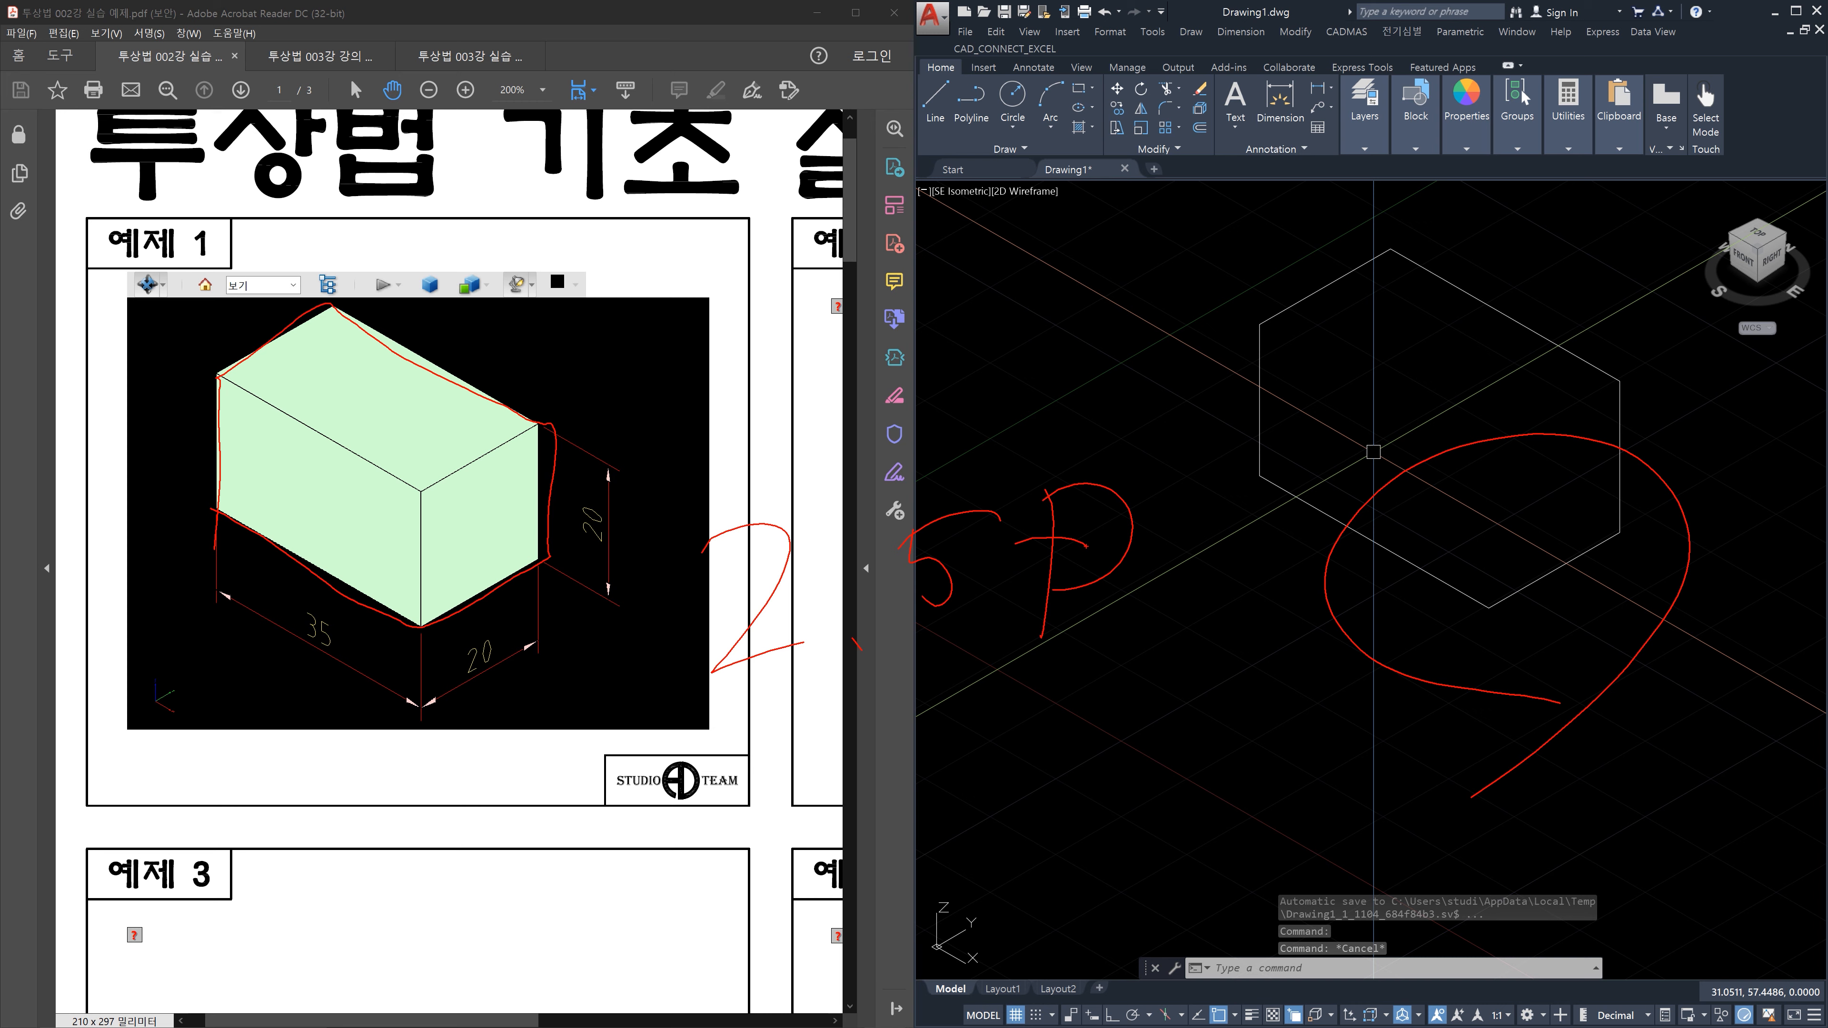
pyautogui.press('Escape')
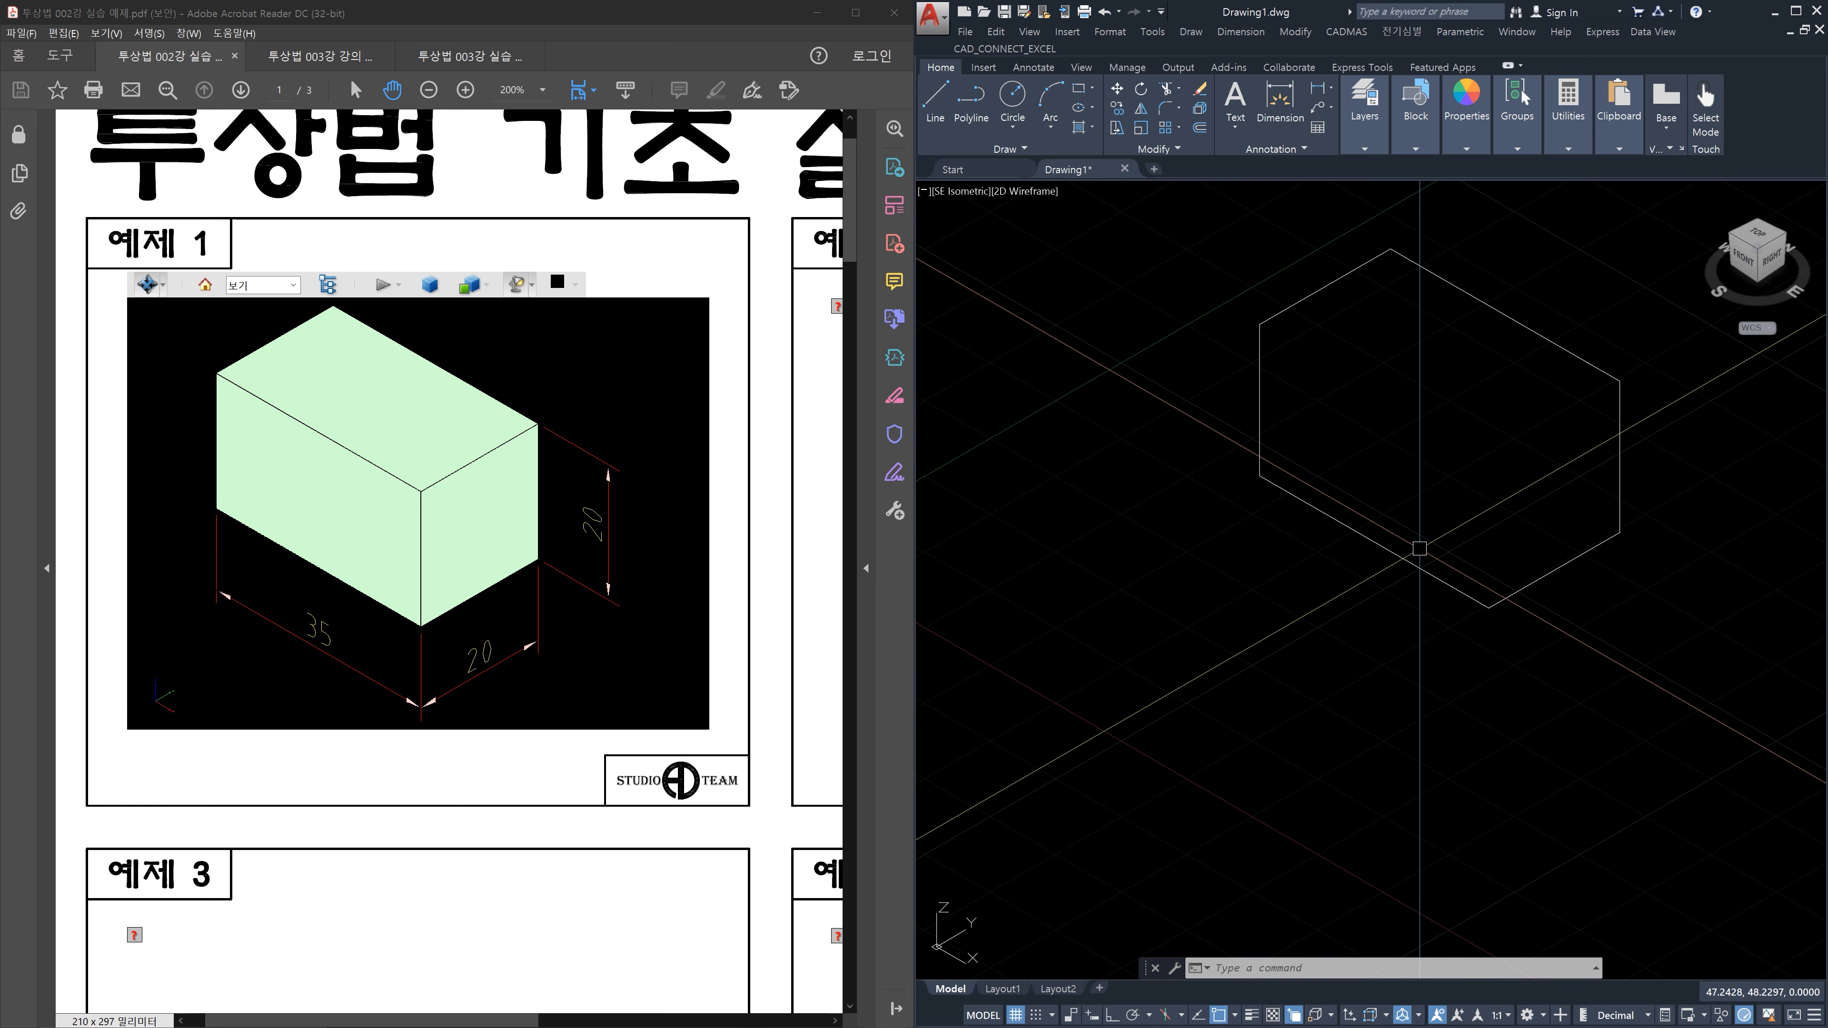
# Copy the box's 35-unit upper back edge to the front, from the upper back-left corner to the upper front-left corner
pyautogui.moveTo(1434, 641)
pyautogui.keyDown('shift'); pyautogui.mouseDown(button='middle')
pyautogui.moveTo(1478, 572)
pyautogui.moveTo(1564, 555)
pyautogui.moveTo(1612, 585)
pyautogui.moveTo(1574, 640)
pyautogui.moveTo(1436, 662)
pyautogui.moveTo(1314, 604)
pyautogui.moveTo(1269, 513)
pyautogui.moveTo(1395, 580)
pyautogui.moveTo(1550, 624)
pyautogui.moveTo(1748, 632)
pyautogui.moveTo(1498, 641)
pyautogui.moveTo(1437, 665)
pyautogui.mouseUp(button='middle'); pyautogui.keyUp('shift')
pyautogui.press('Escape')
pyautogui.press('Escape')
pyautogui.press('Escape')
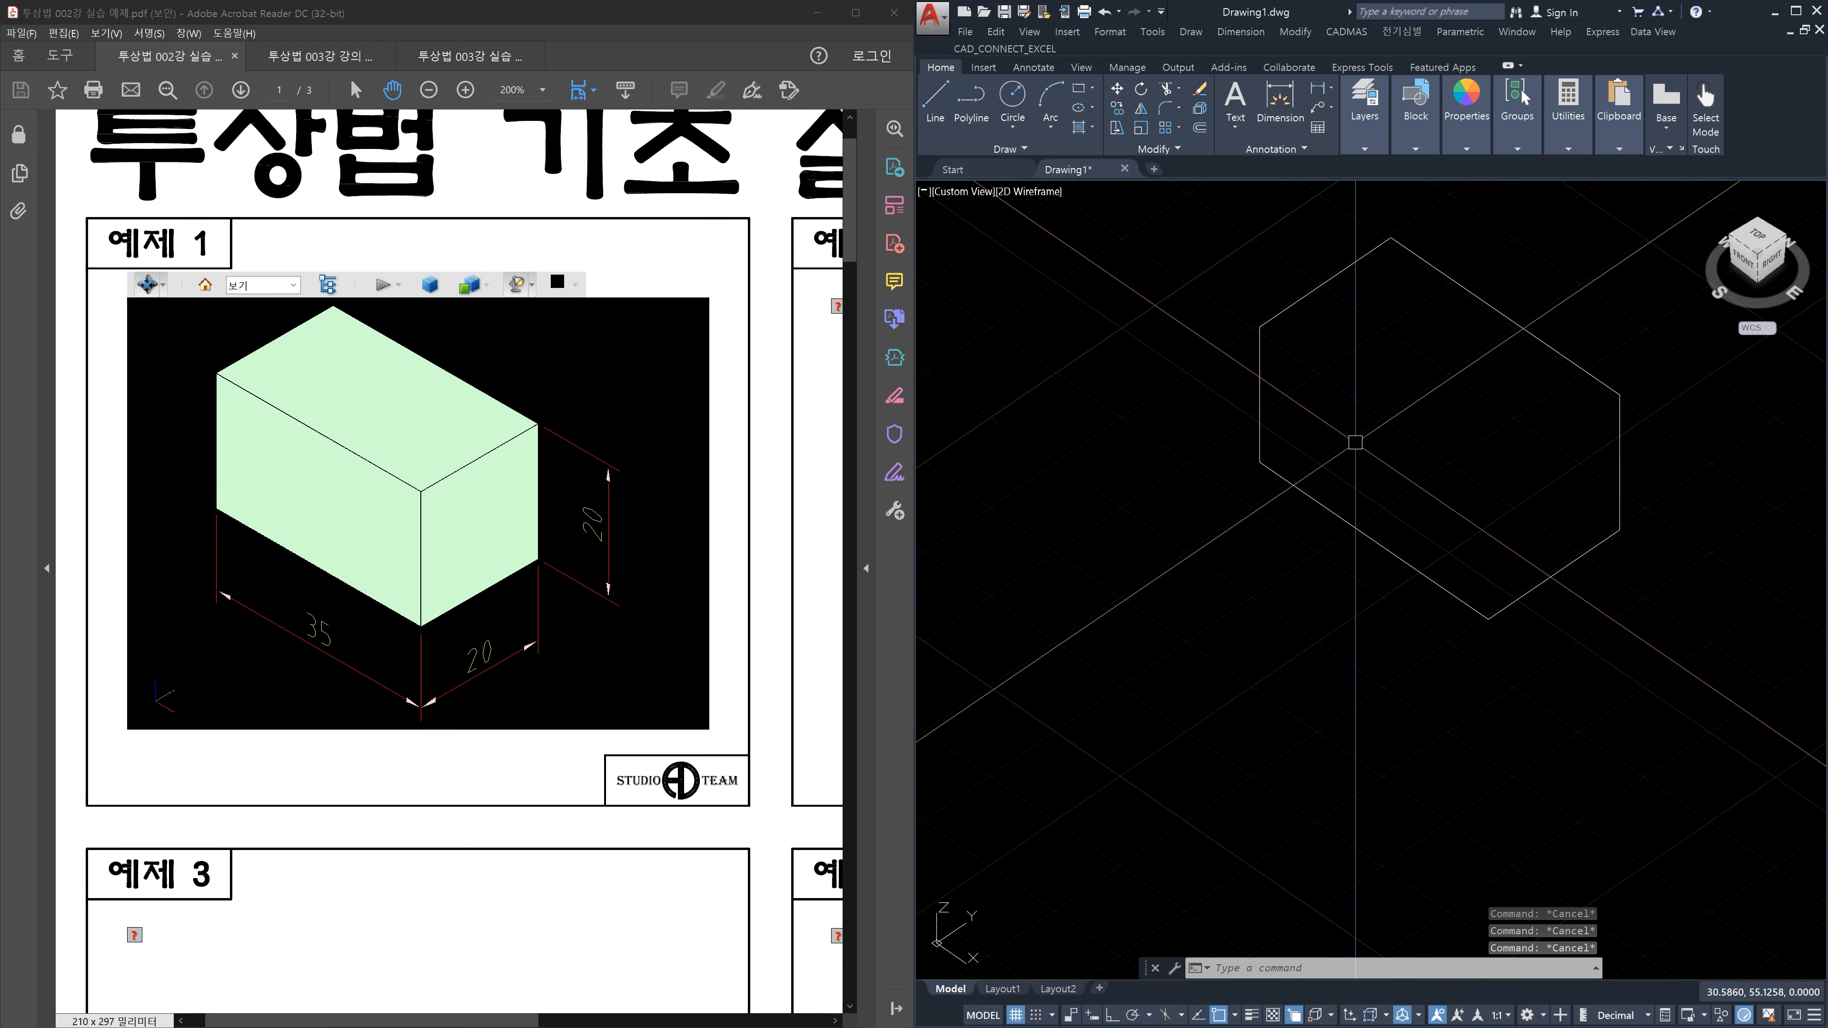
pyautogui.write('co')
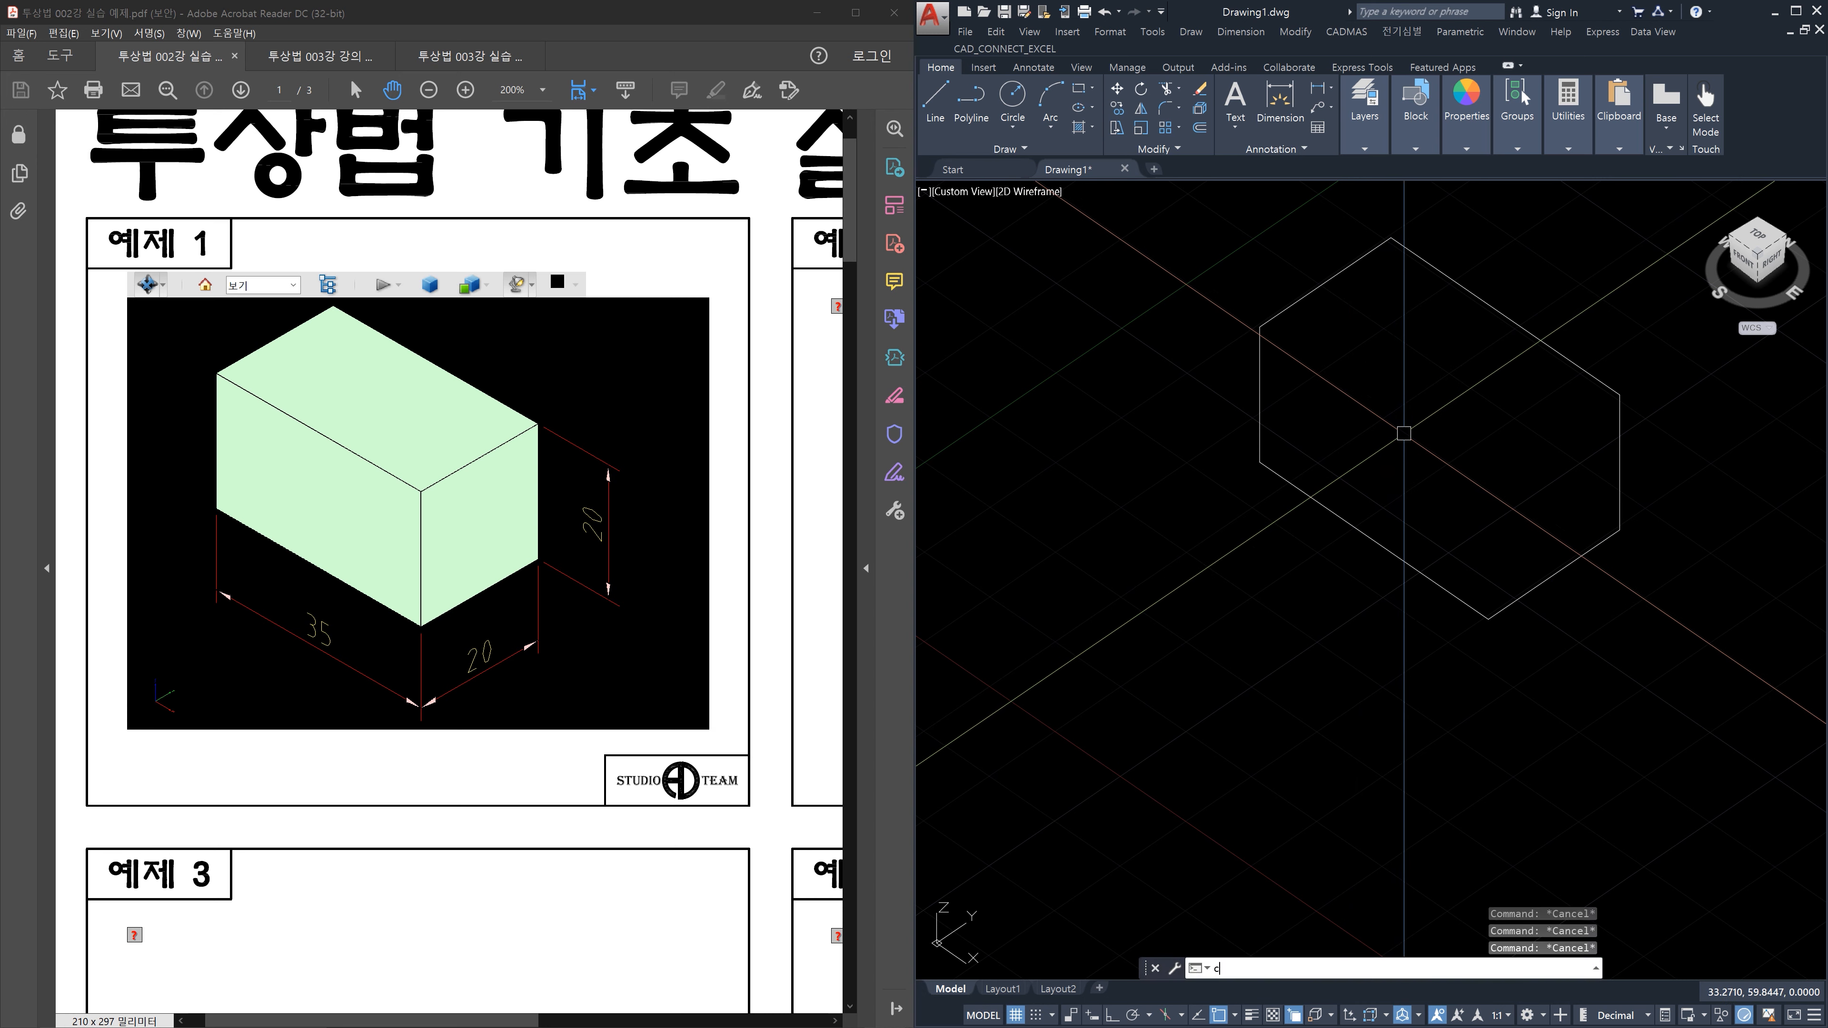
pyautogui.press('Return')
pyautogui.click(1487, 375)
pyautogui.click(1468, 279)
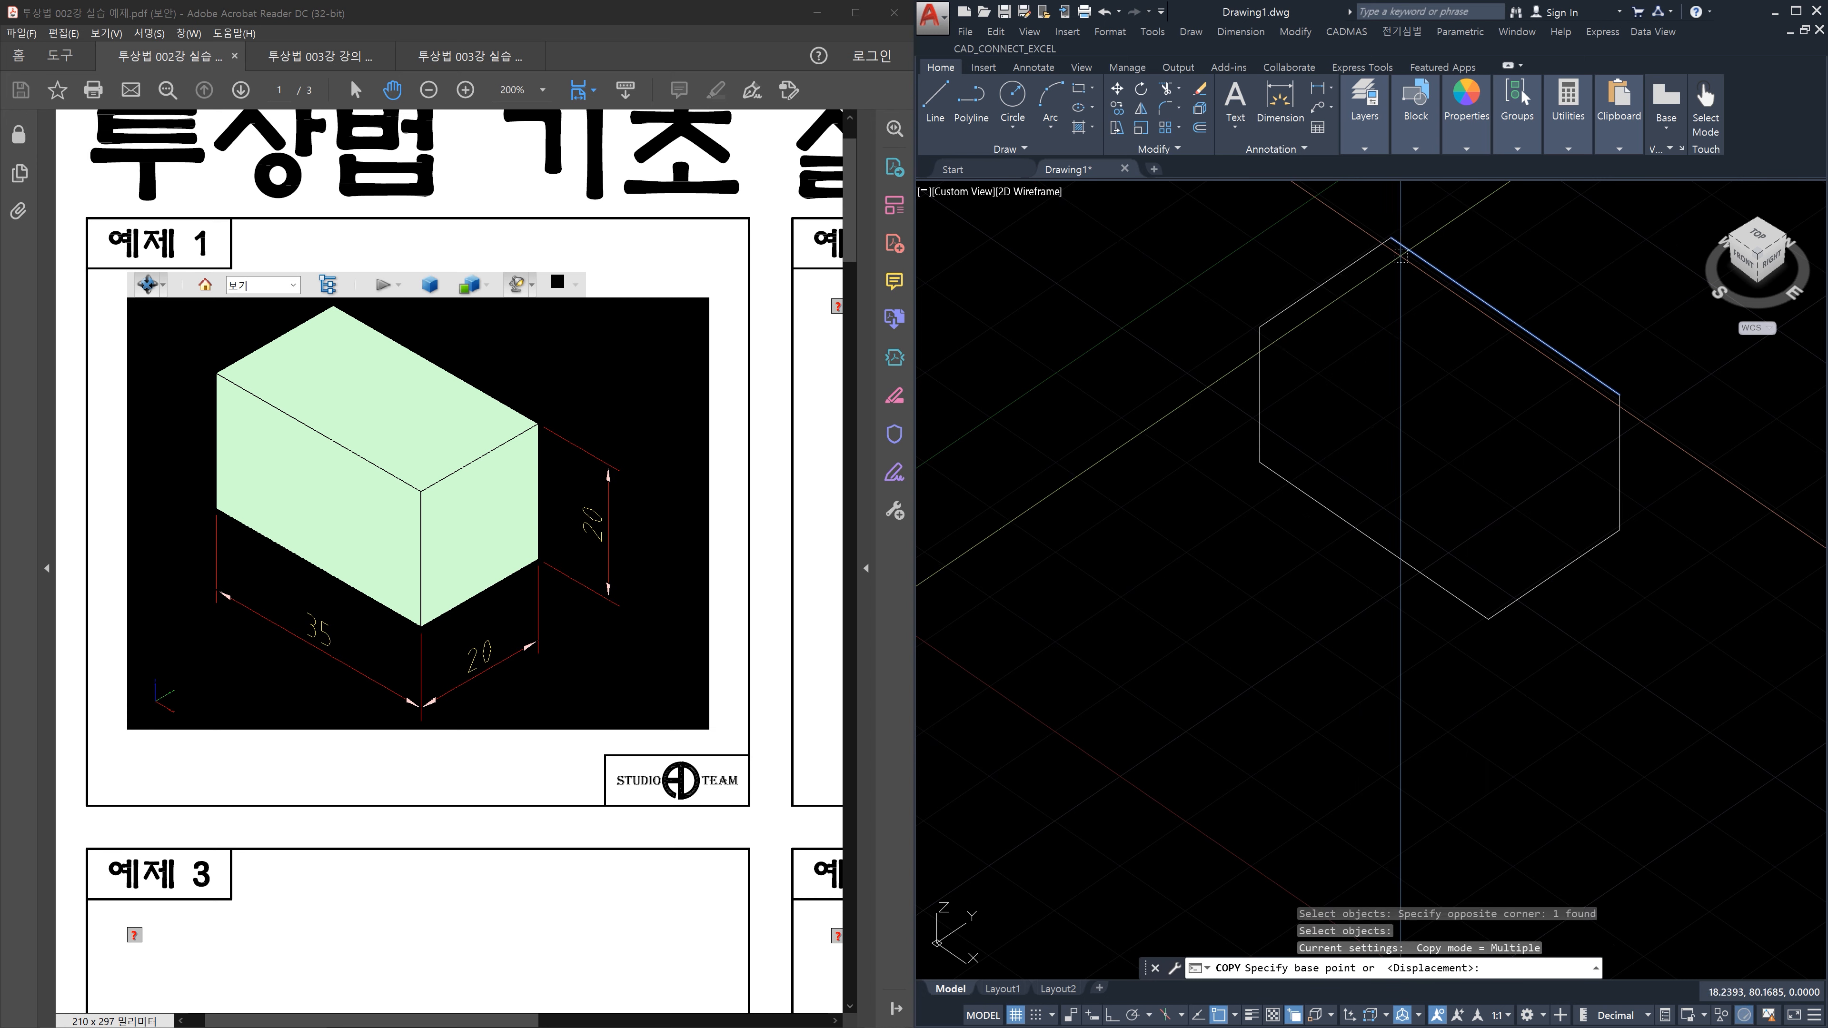
pyautogui.press('Return')
pyautogui.click(1391, 238)
pyautogui.click(1260, 327)
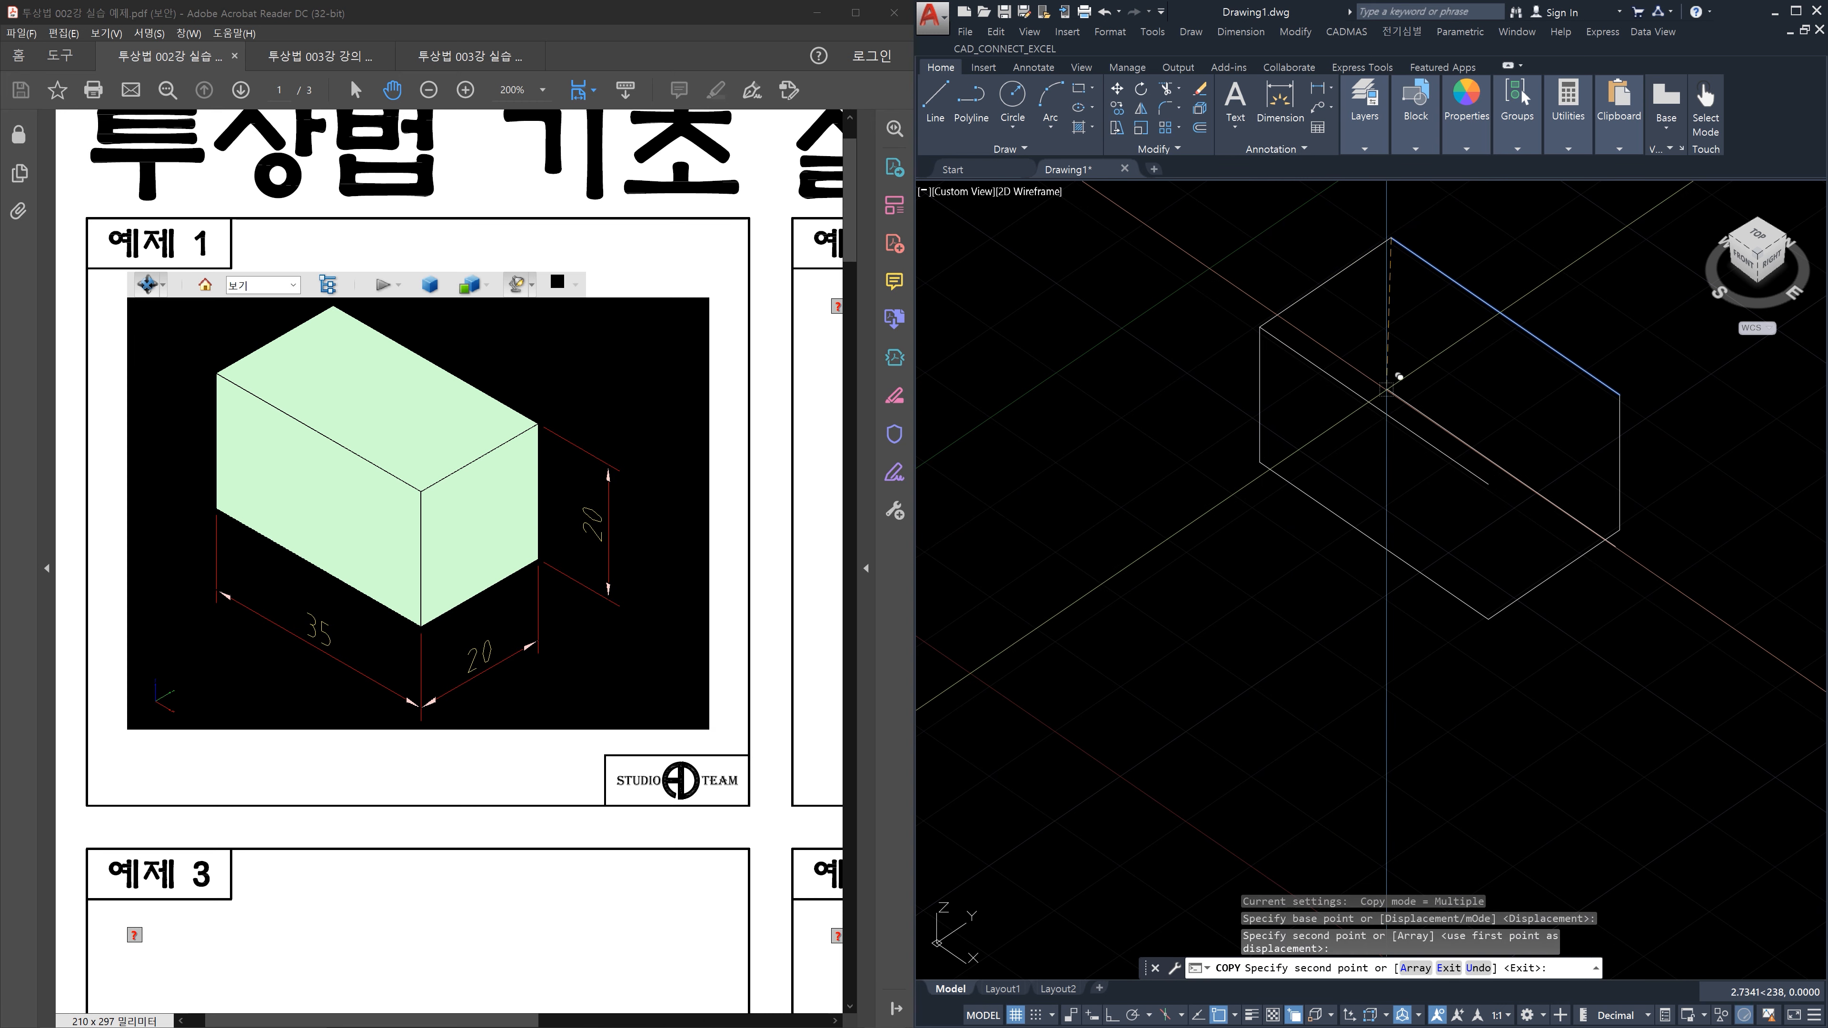
pyautogui.press('Escape')
# Copy the left end's upper and vertical edges from the upper front-left corner to the free end of the upper front edge
pyautogui.press('Return')
pyautogui.click(1330, 326)
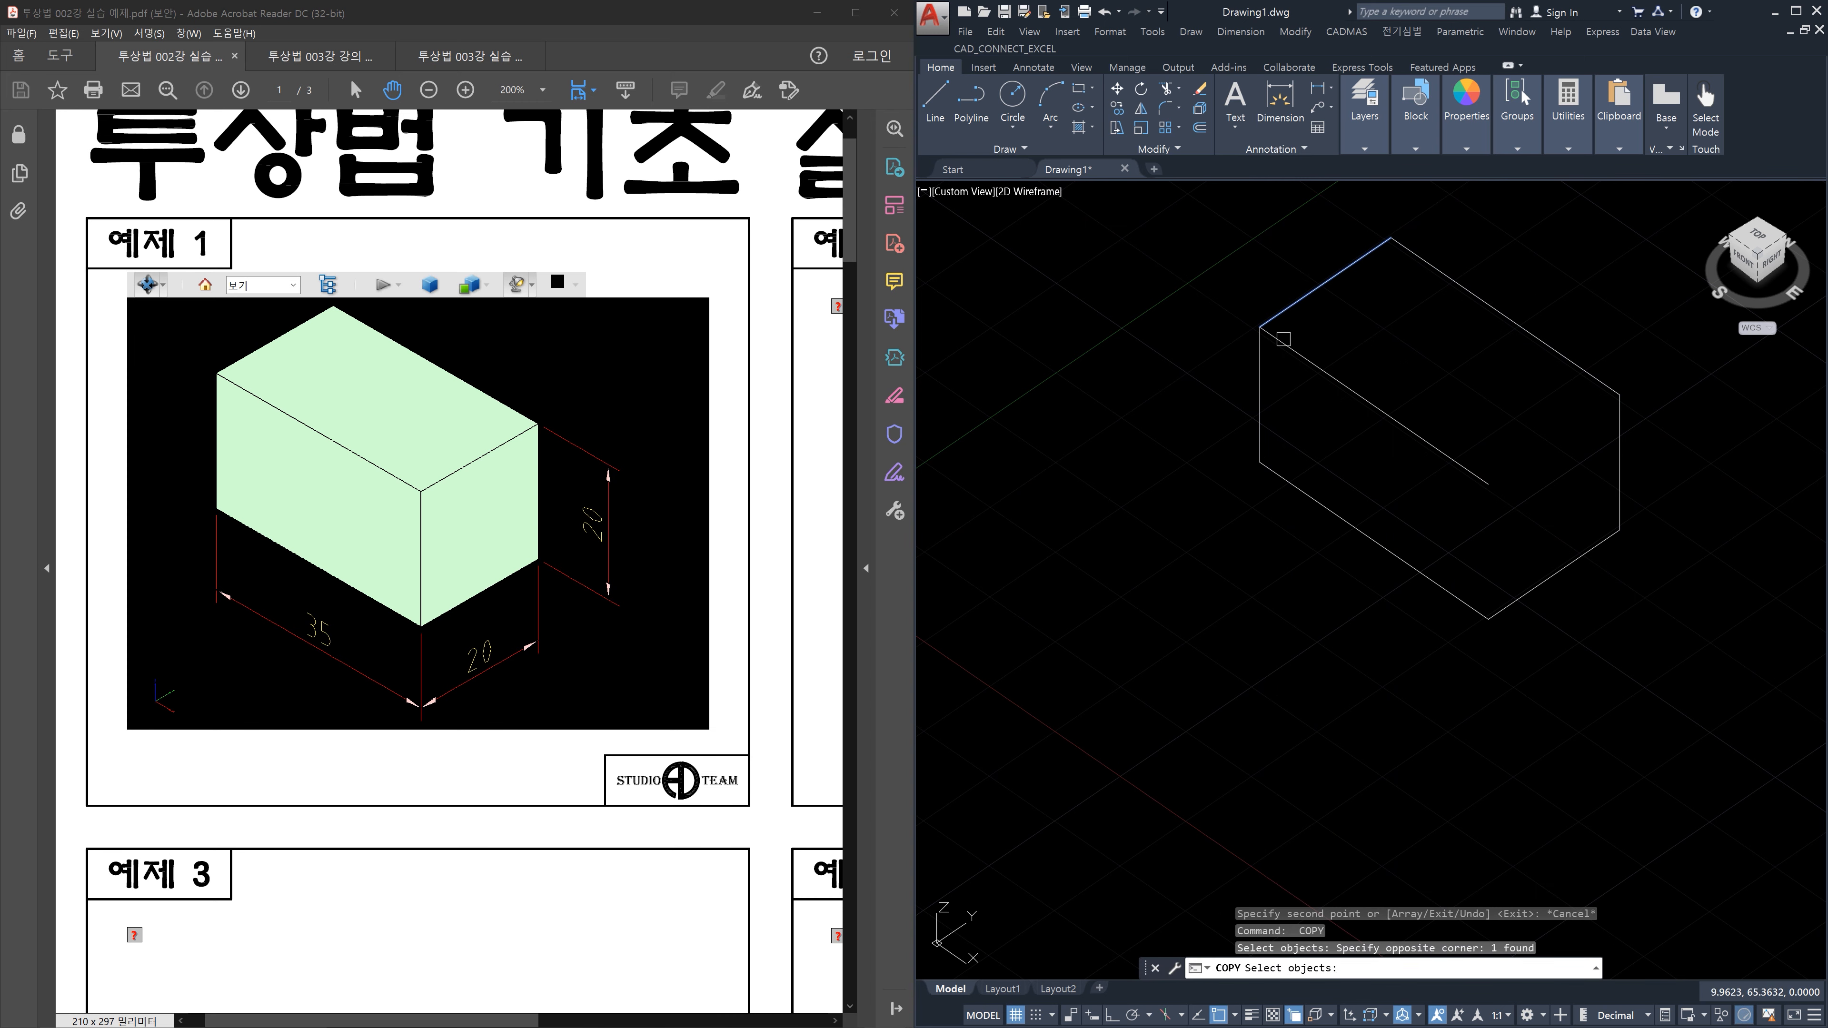
pyautogui.click(1244, 392)
pyautogui.press('Return')
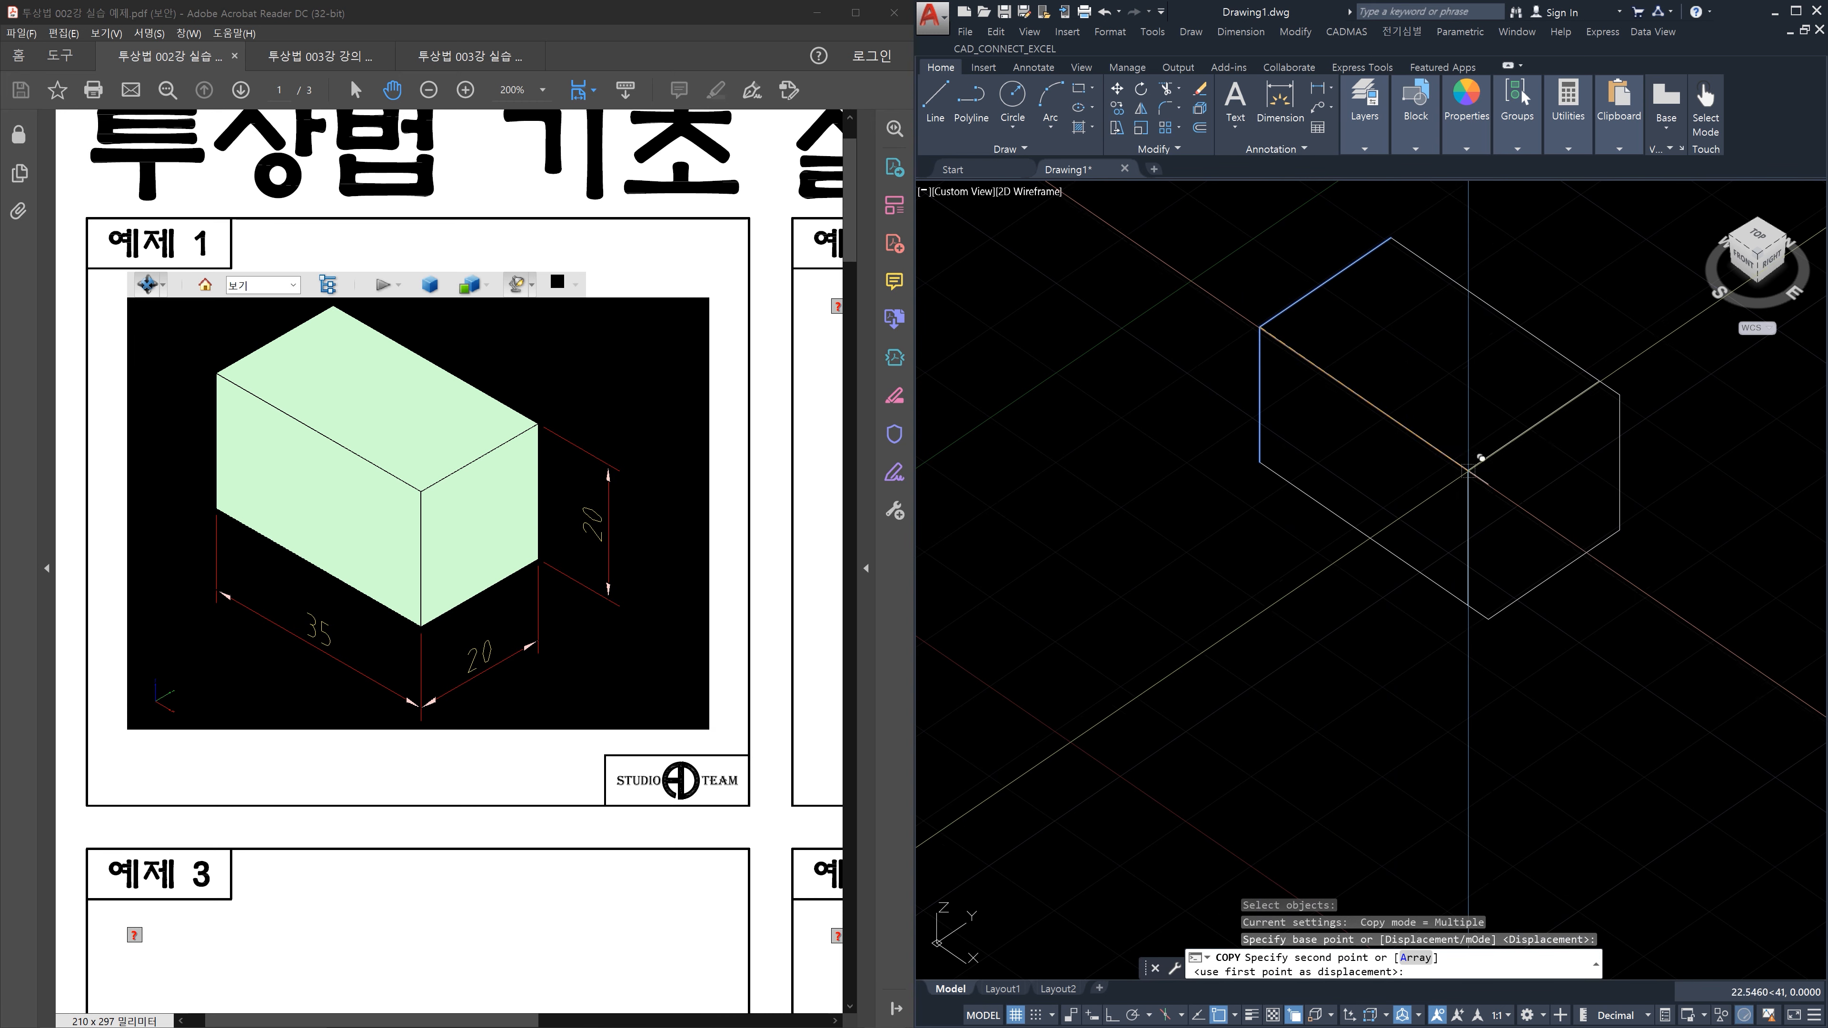
pyautogui.click(1488, 484)
pyautogui.press('Escape')
pyautogui.press('Escape')
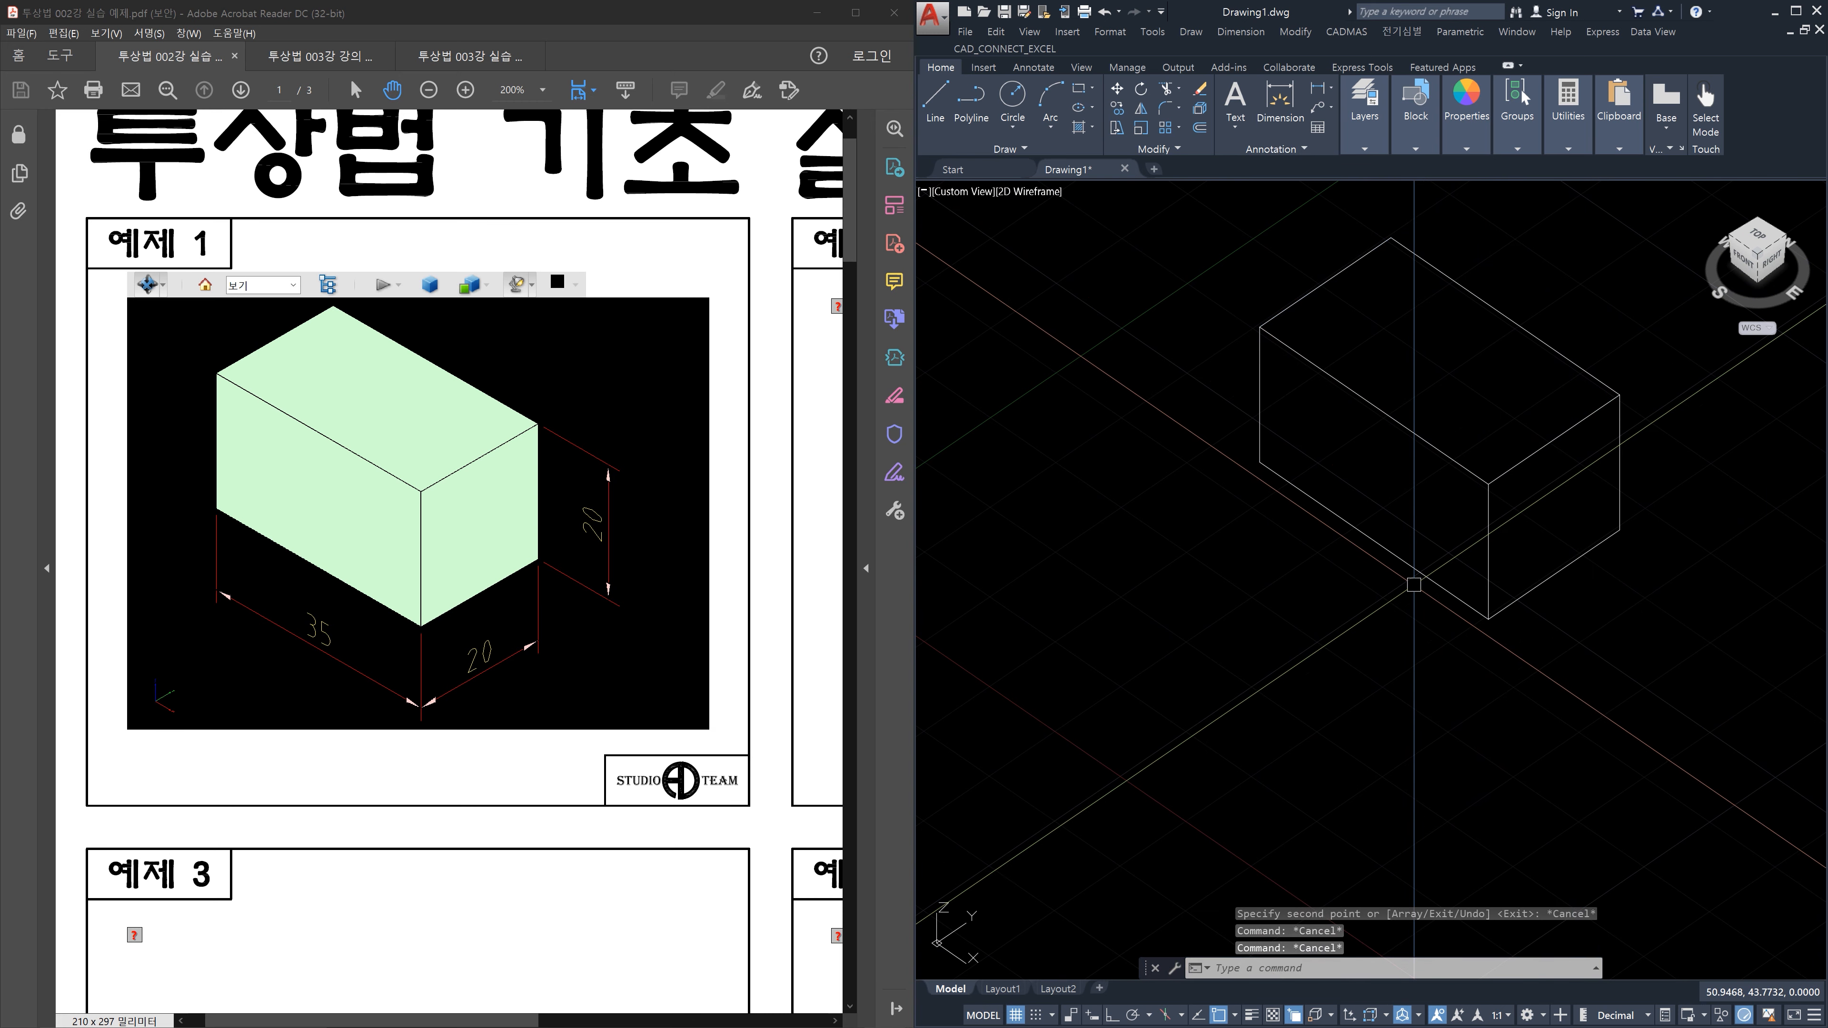
# Copy the right end's bottom edge and back vertical edge to the left end, from the lower front-right corner to the lower front-left corner
pyautogui.write('c')
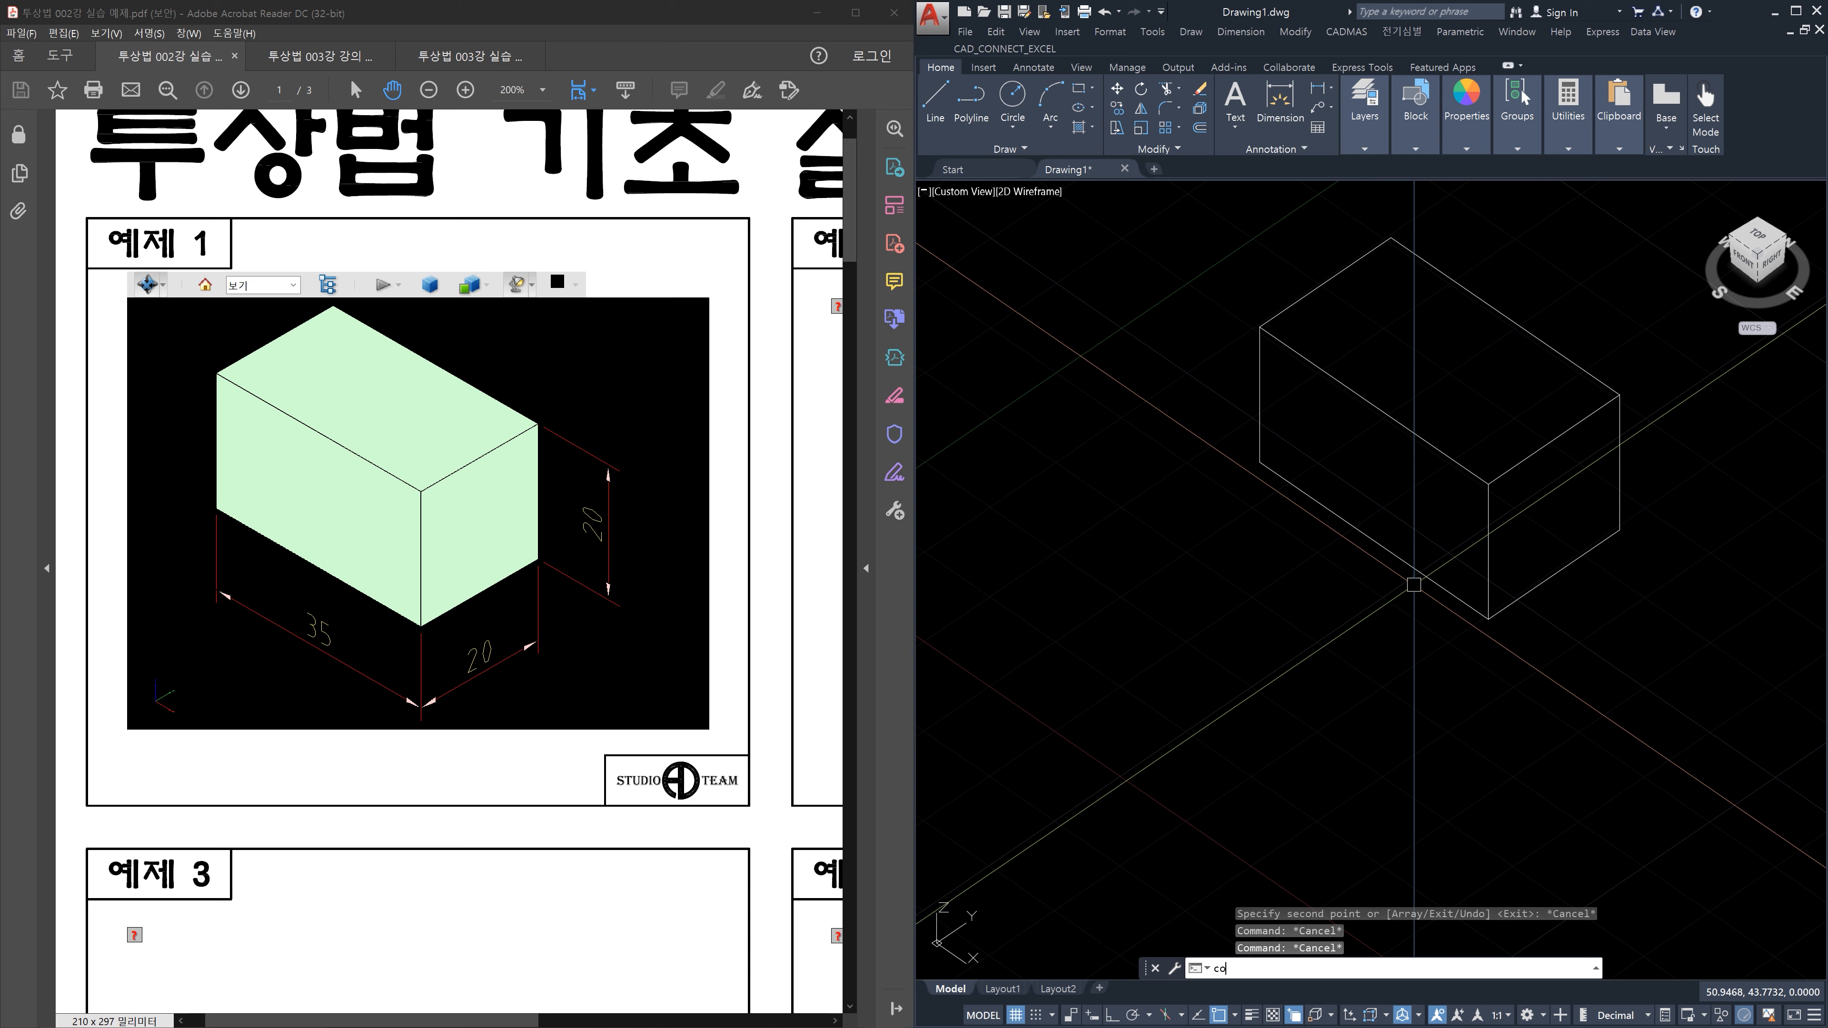
pyautogui.write('o')
pyautogui.press('Return')
pyautogui.click(1554, 576)
pyautogui.click(1648, 579)
pyautogui.click(1588, 506)
pyautogui.press('Return')
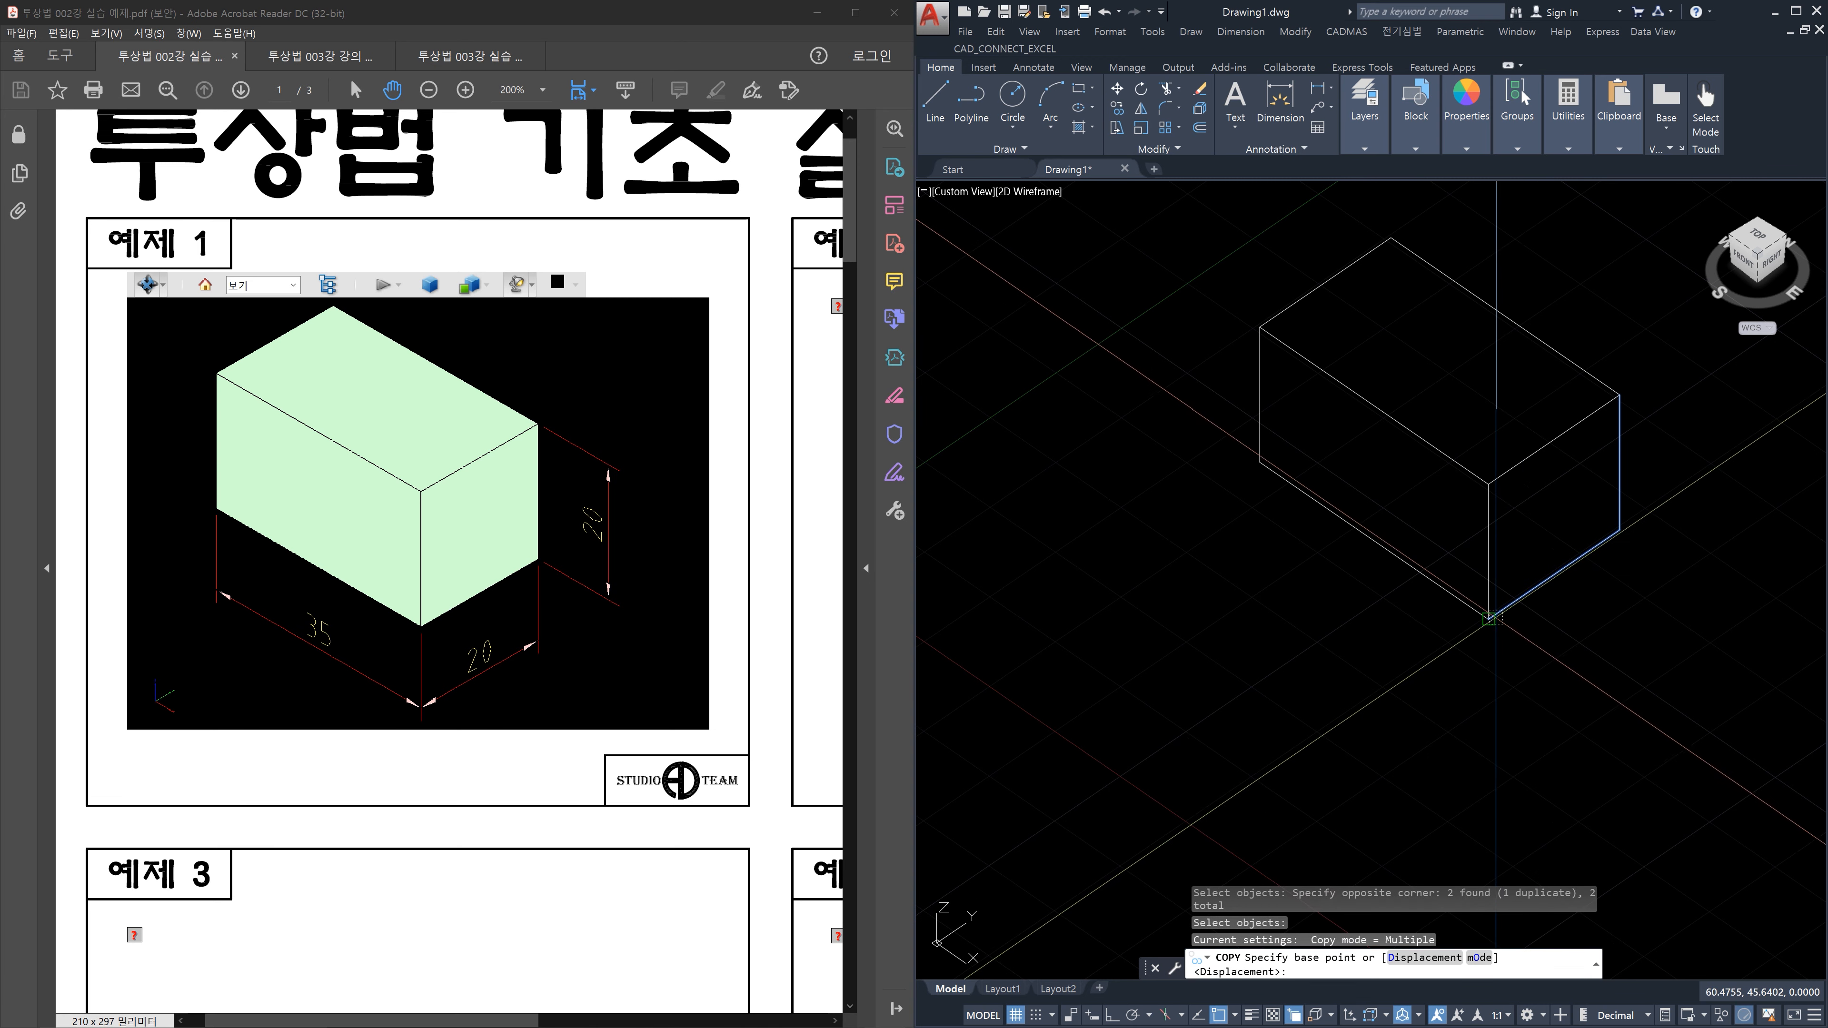
pyautogui.click(1489, 618)
pyautogui.click(1261, 459)
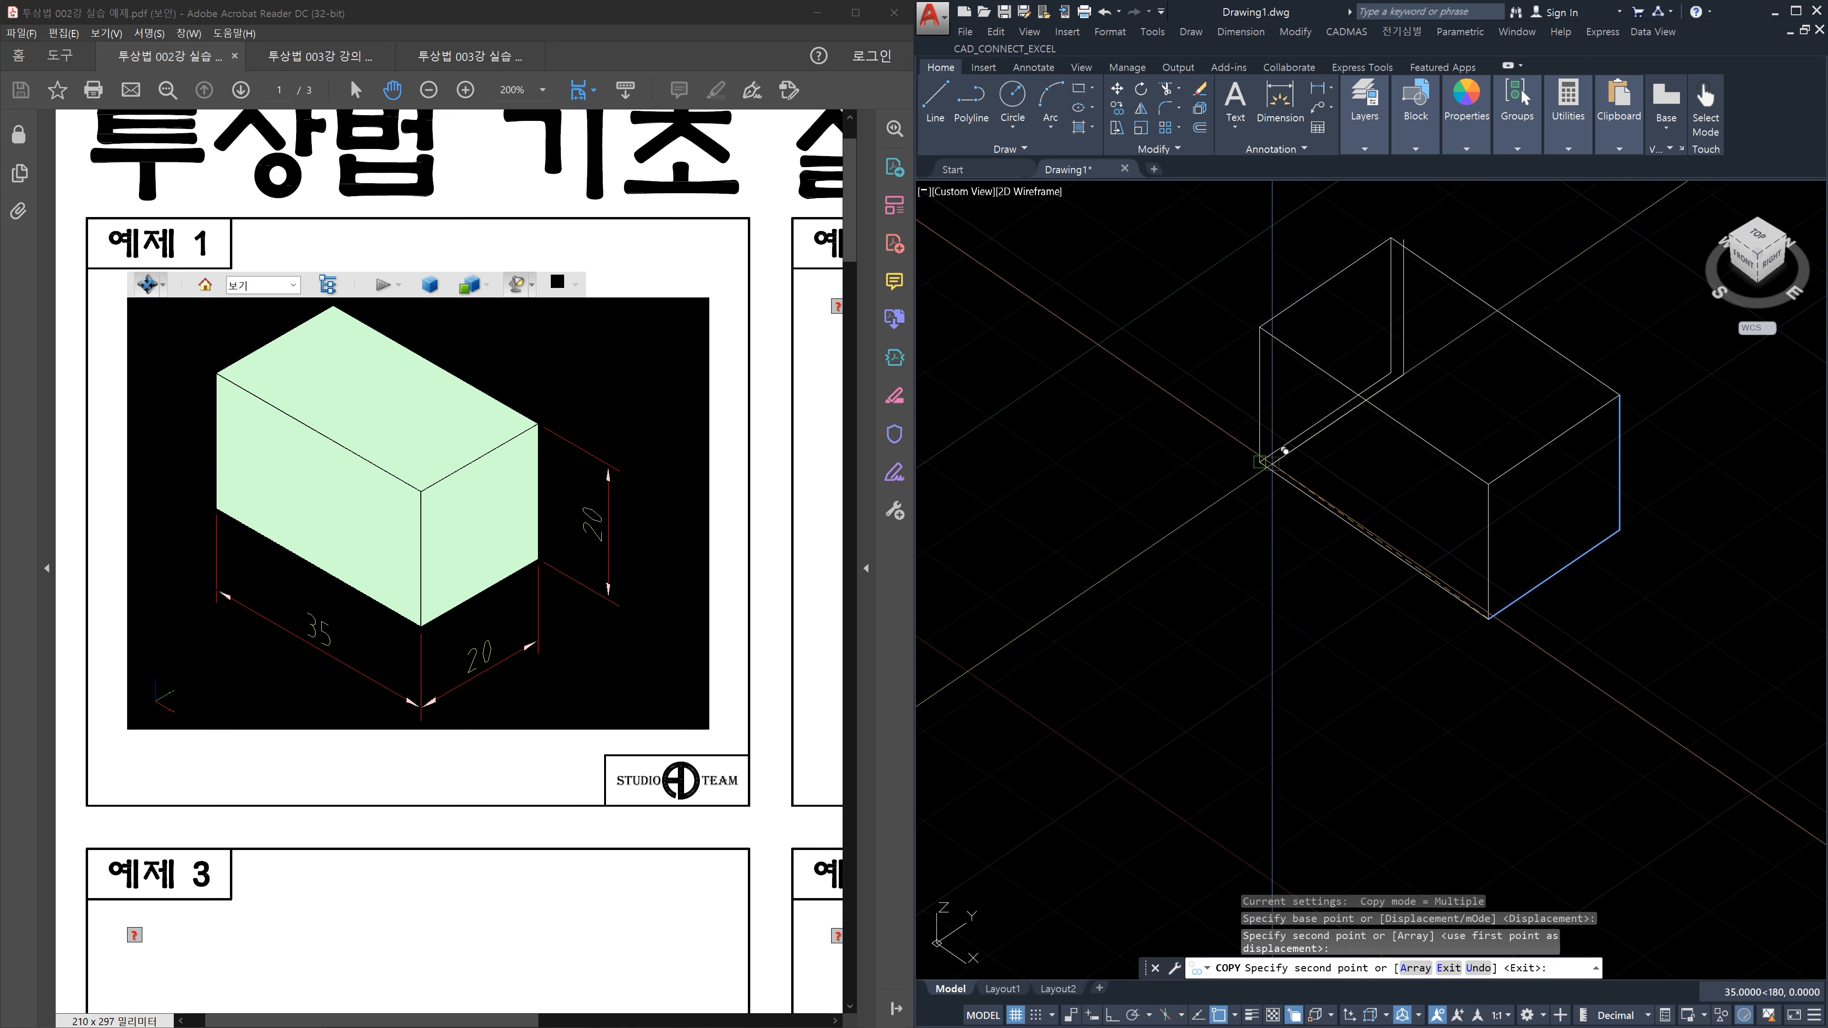
pyautogui.press('Escape')
# Draw a line between the two lower back corners to add the box's missing bottom back edge
pyautogui.write('l')
pyautogui.press('Return')
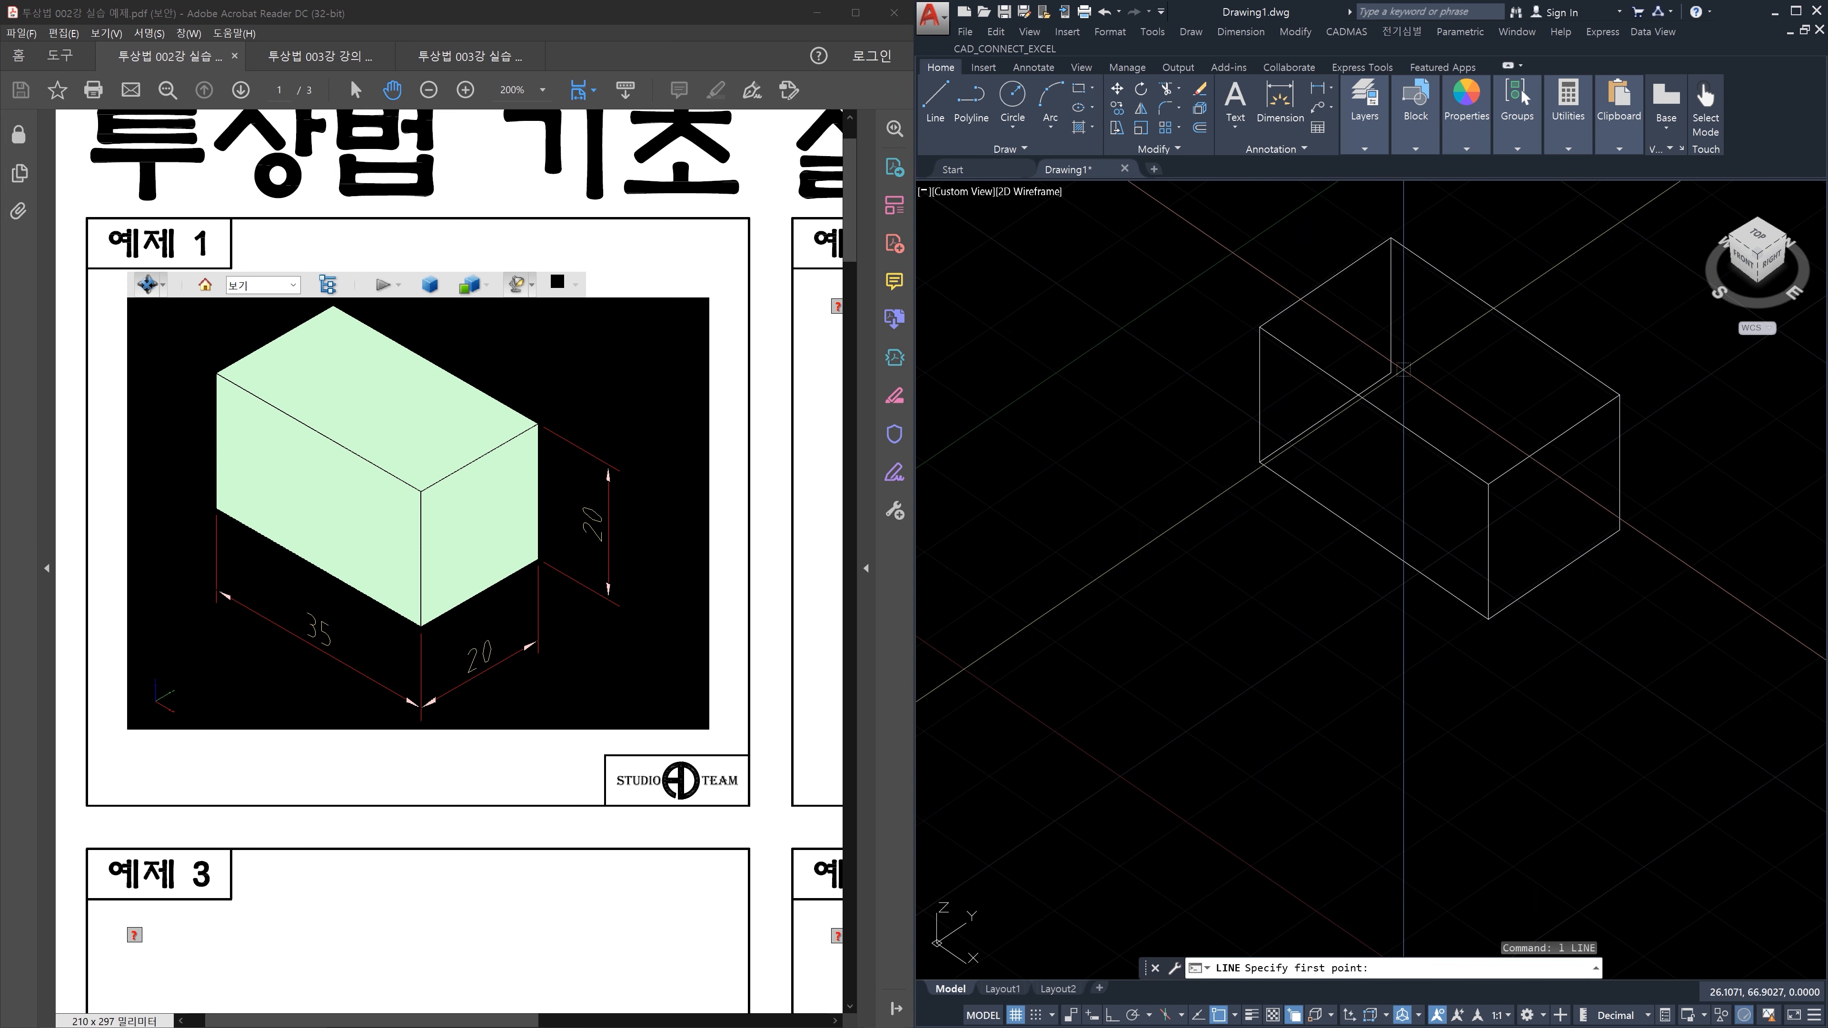
pyautogui.click(1390, 365)
pyautogui.click(1620, 529)
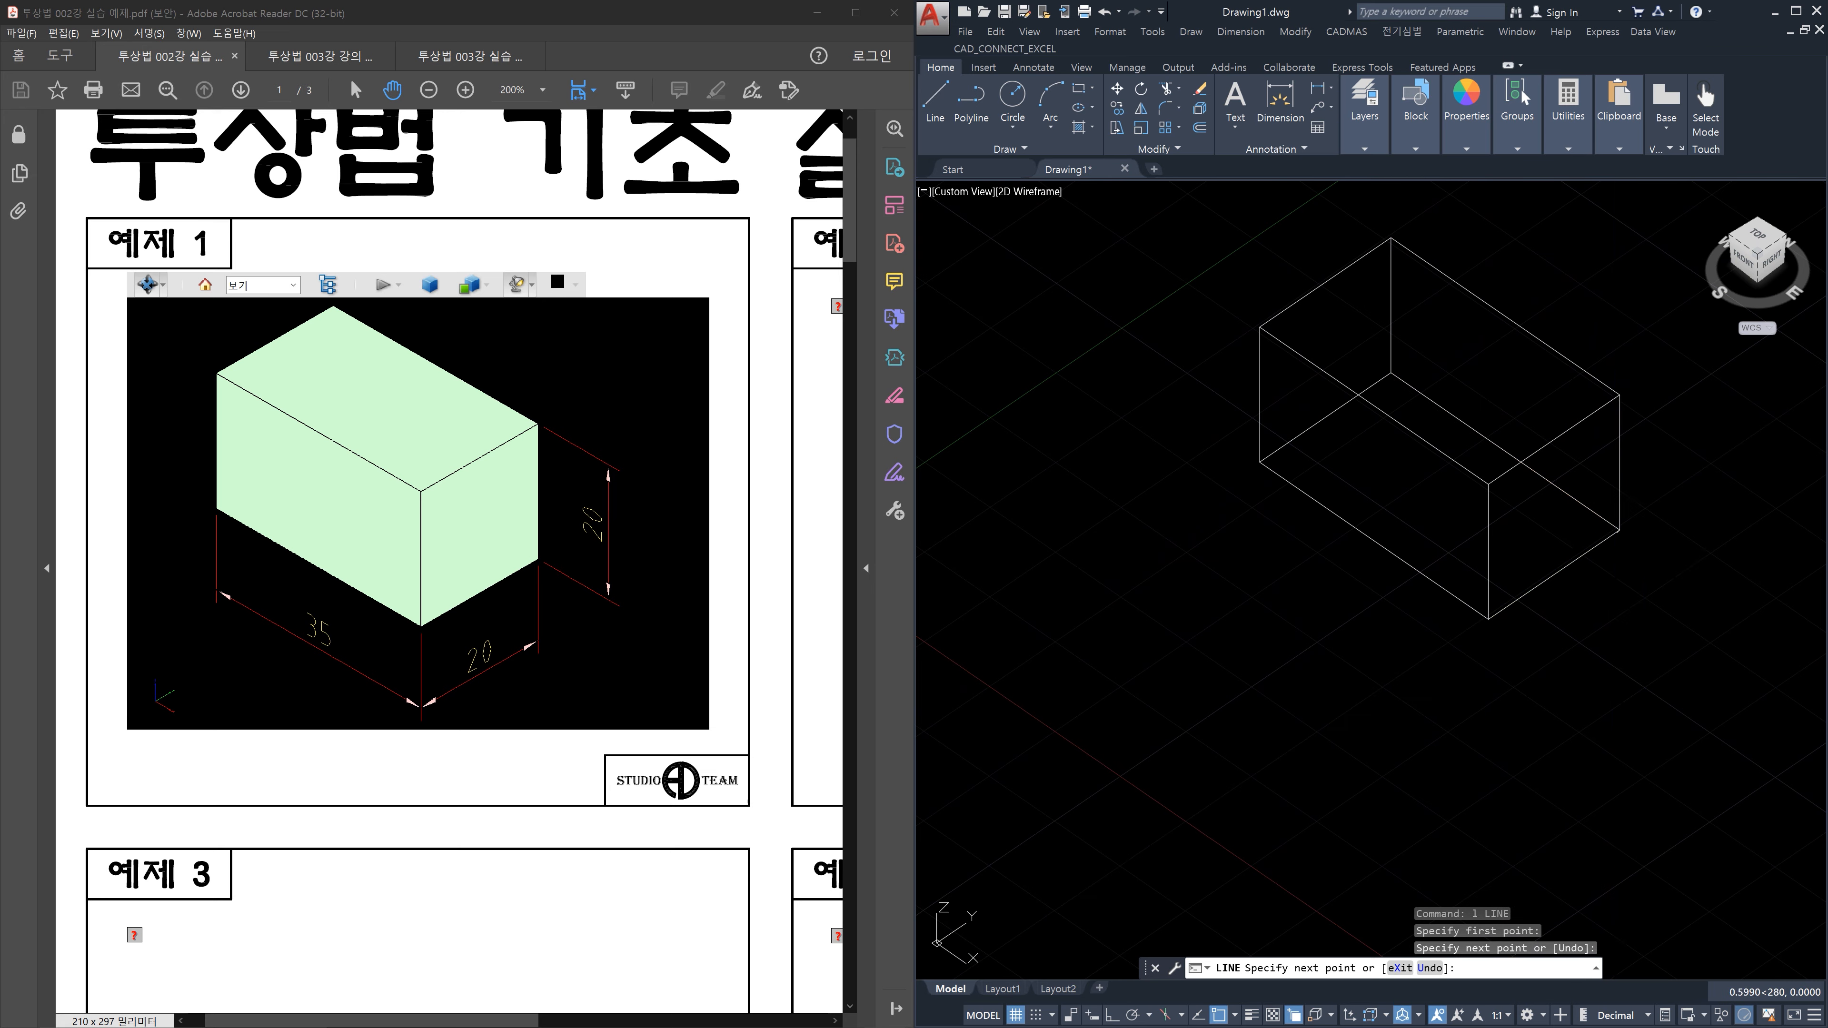
pyautogui.press('Escape')
pyautogui.keyDown('shift'); pyautogui.moveTo(1624, 643); pyautogui.dragTo(1599, 670, button='middle'); pyautogui.keyUp('shift')
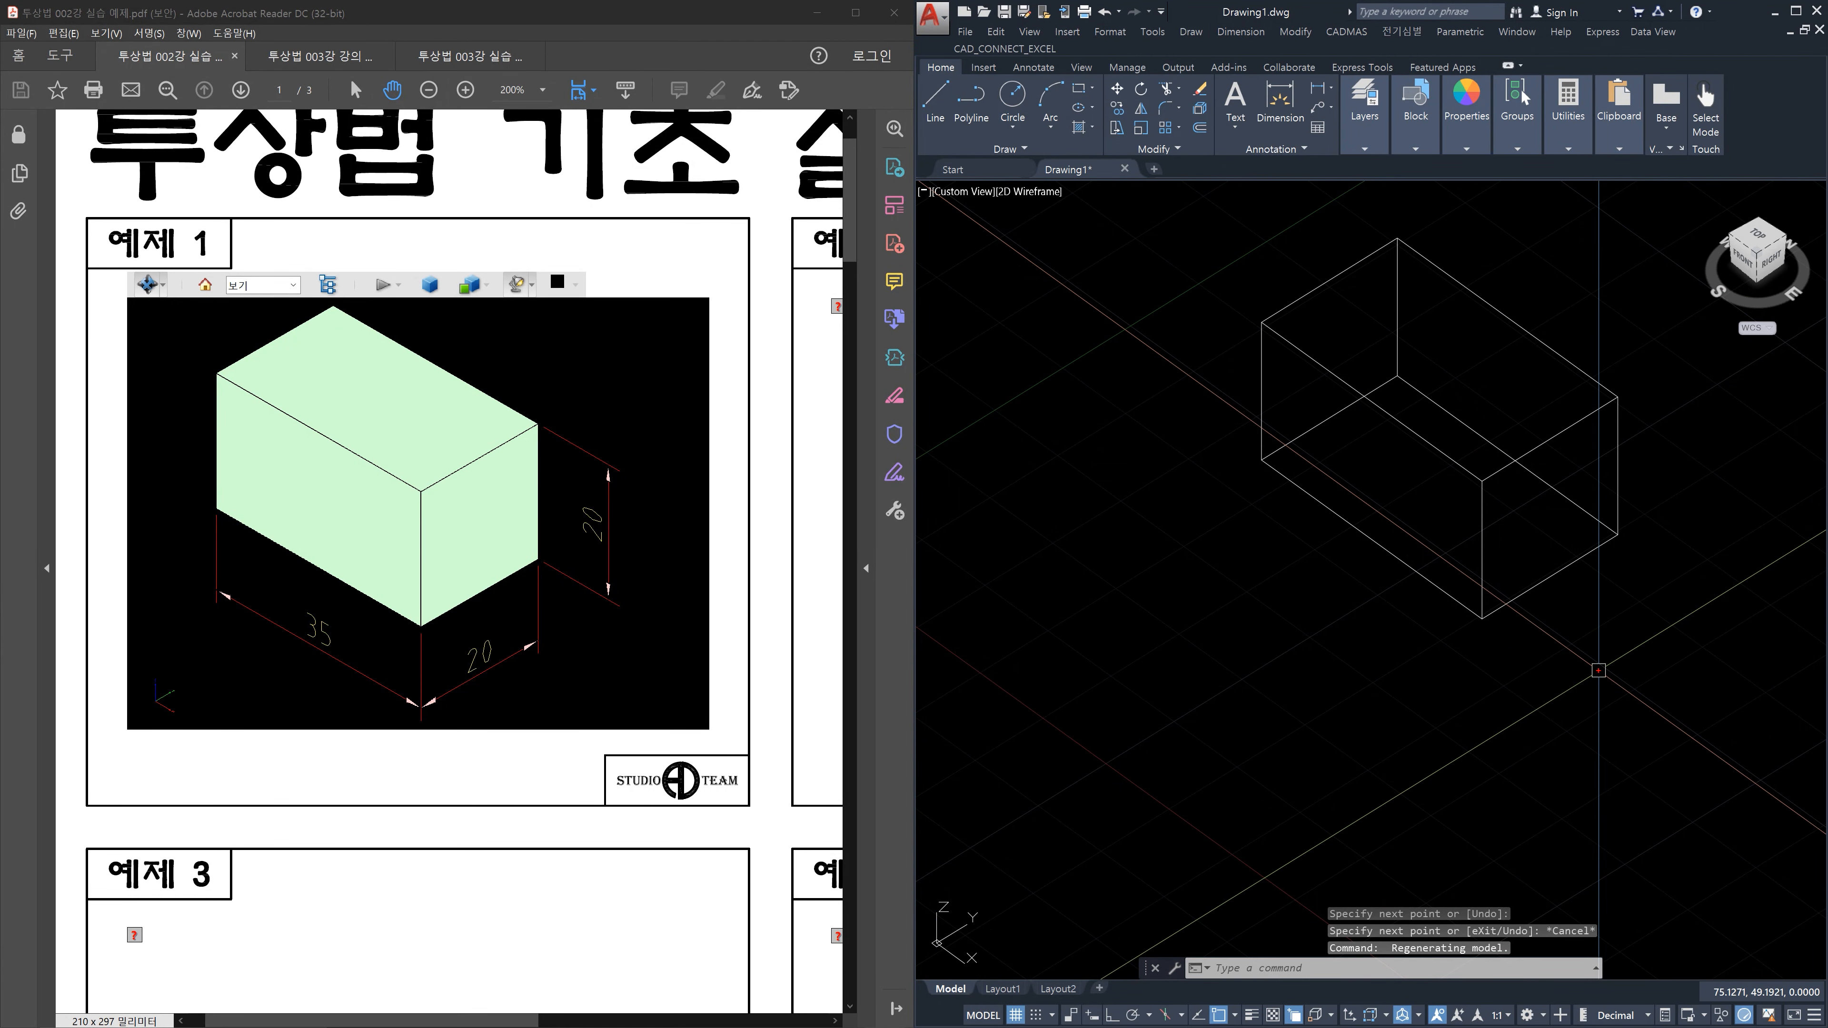
pyautogui.moveTo(1263, 326); pyautogui.dragTo(1441, 473)
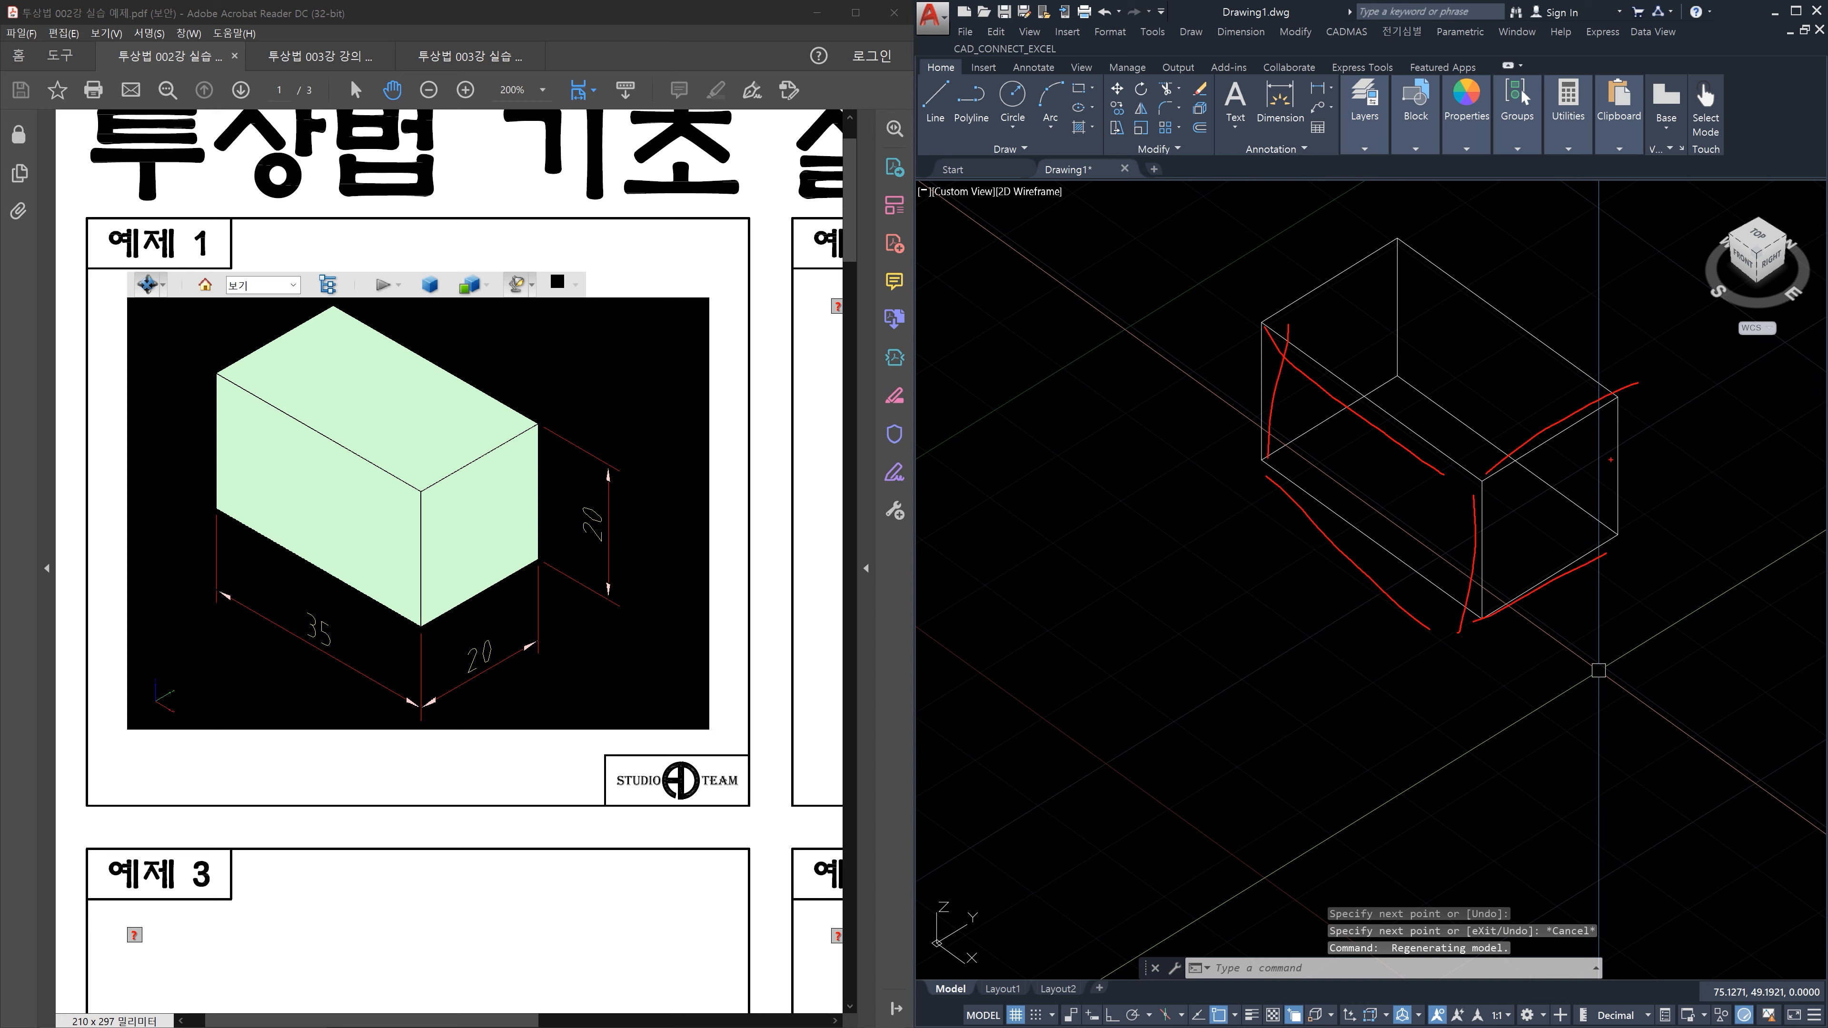
pyautogui.moveTo(1264, 313); pyautogui.dragTo(1385, 242)
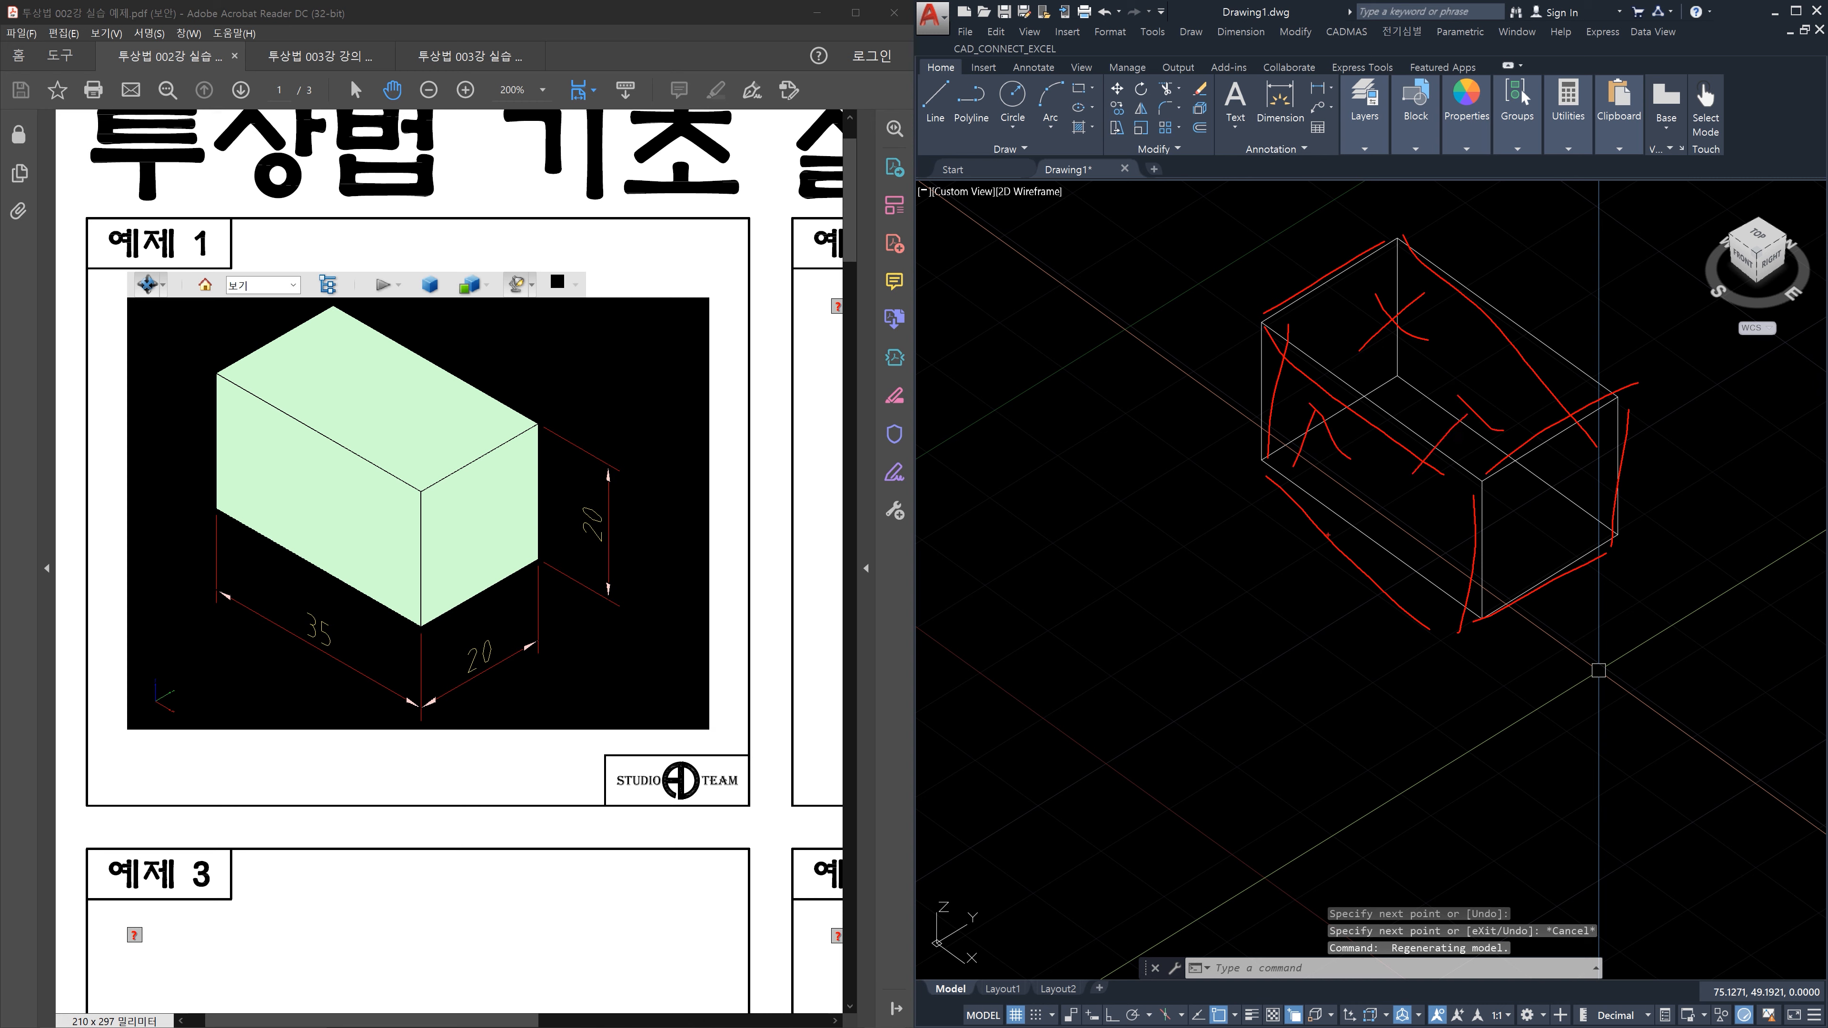
pyautogui.moveTo(531, 627)
pyautogui.mouseDown()
pyautogui.moveTo(366, 655)
pyautogui.moveTo(568, 288)
pyautogui.moveTo(382, 682)
pyautogui.mouseUp()
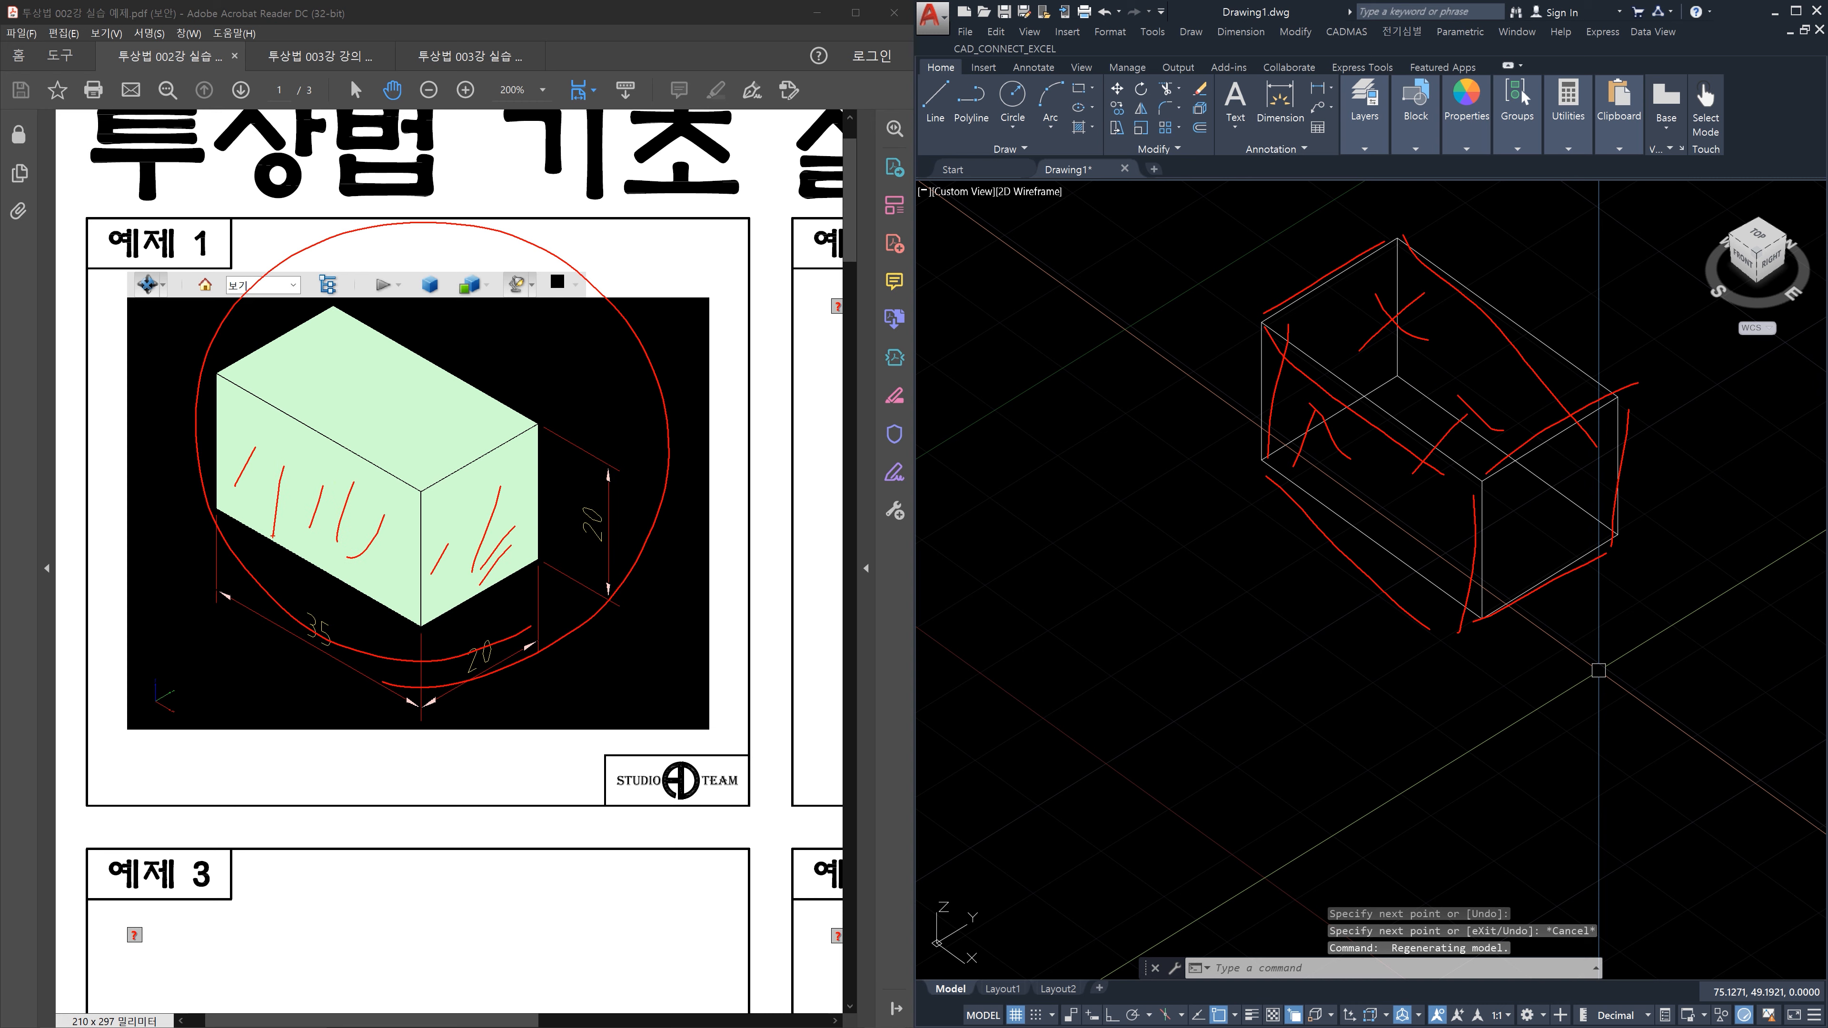
pyautogui.press('Escape')
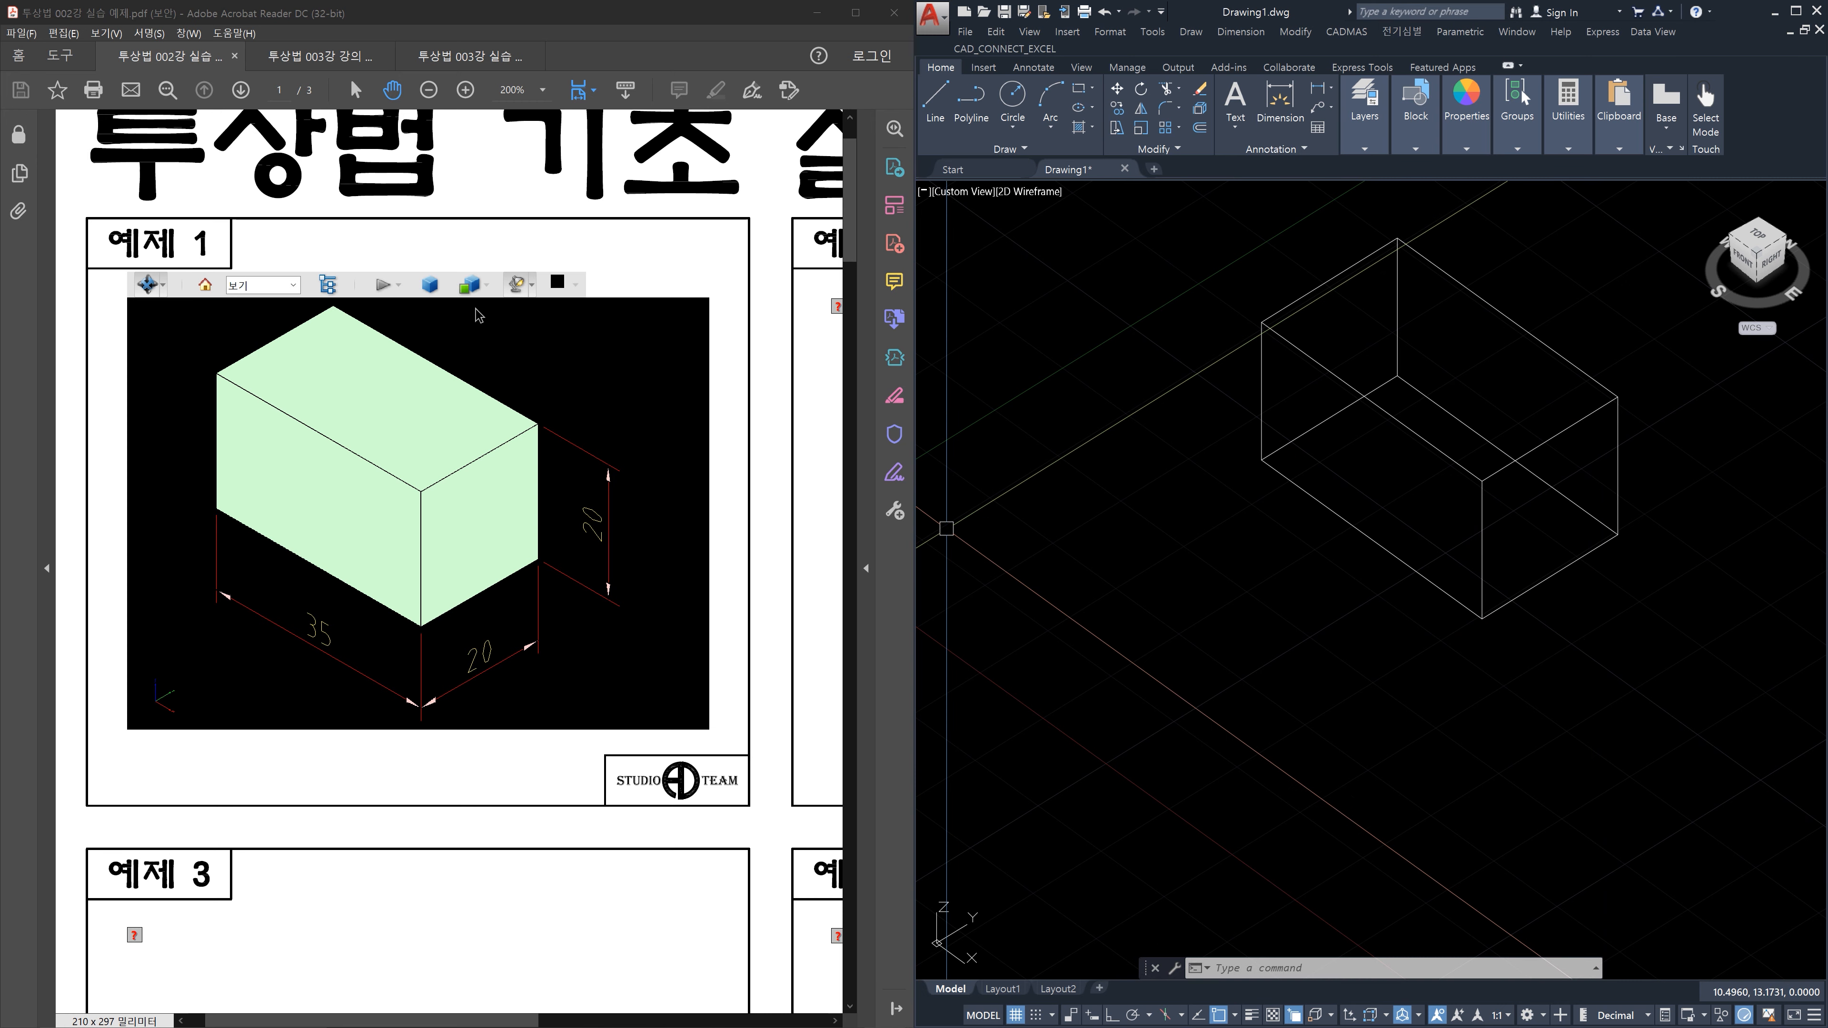
# In the Acrobat Reader PDF, try perspective projection and the solid wireframe and solid outline render modes on example 1's 3D model
pyautogui.click(436, 290)
pyautogui.click(436, 290)
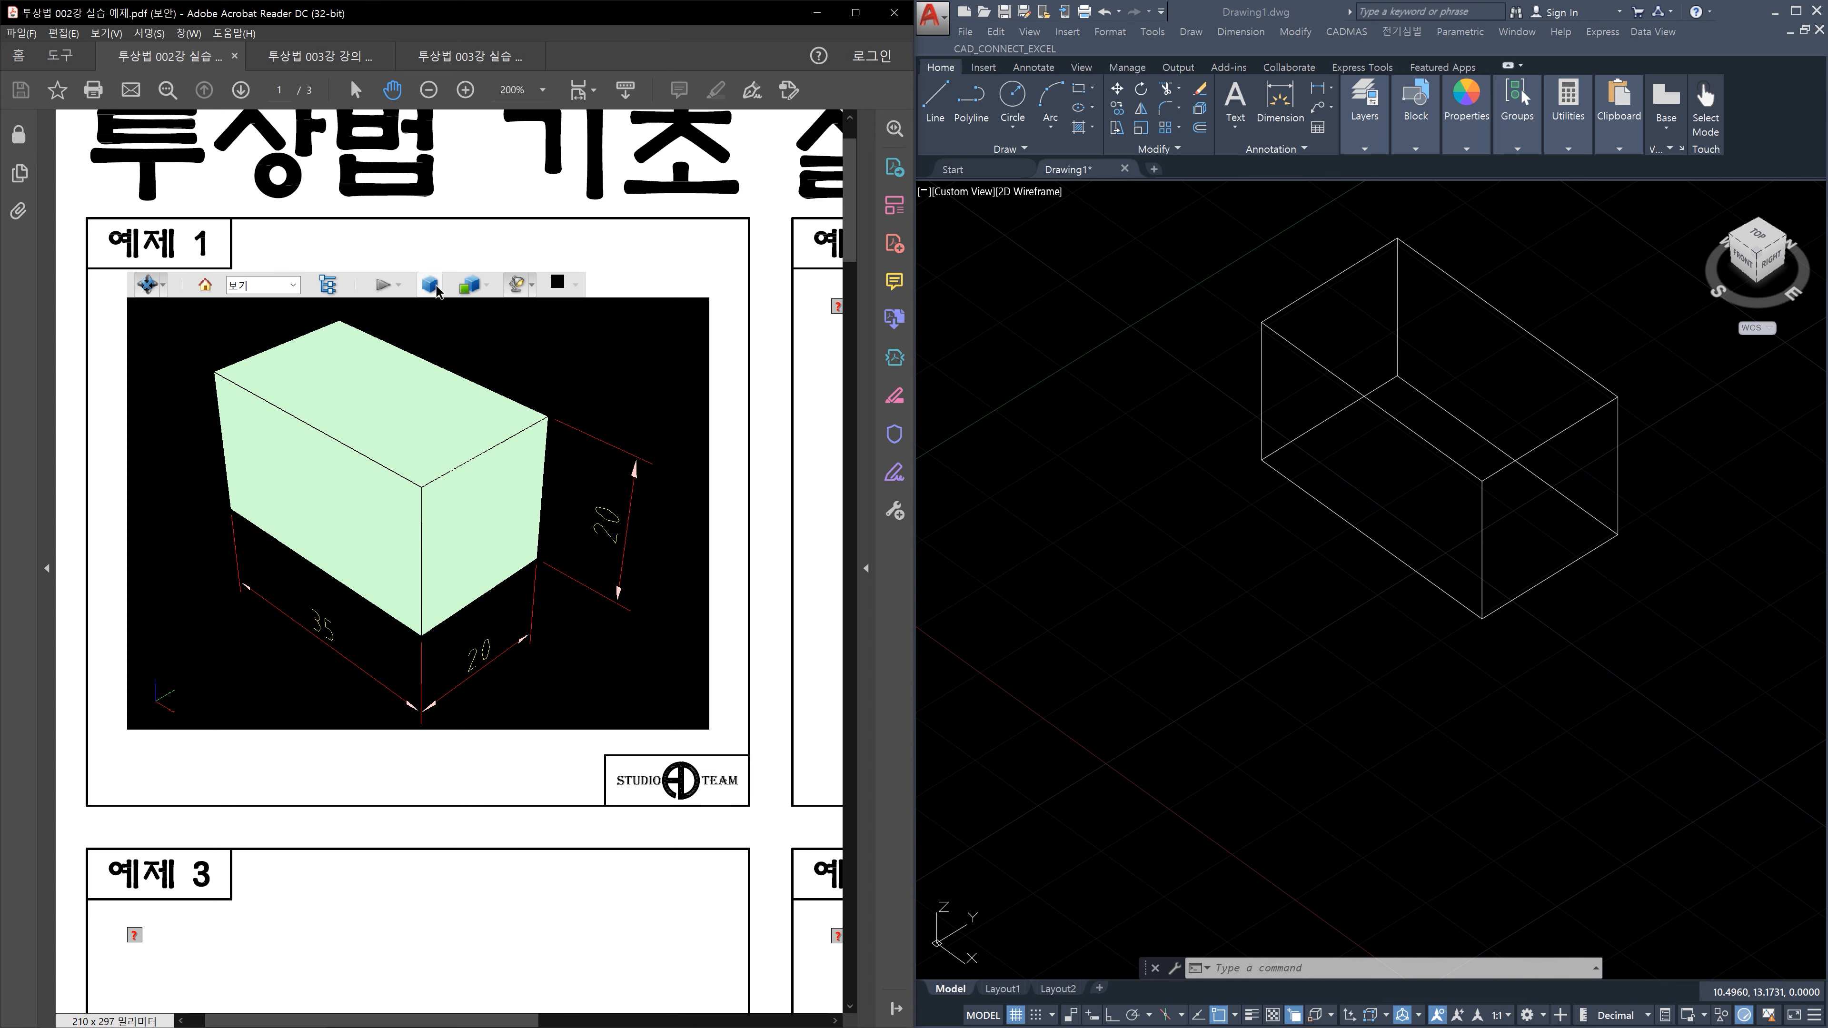
pyautogui.click(481, 293)
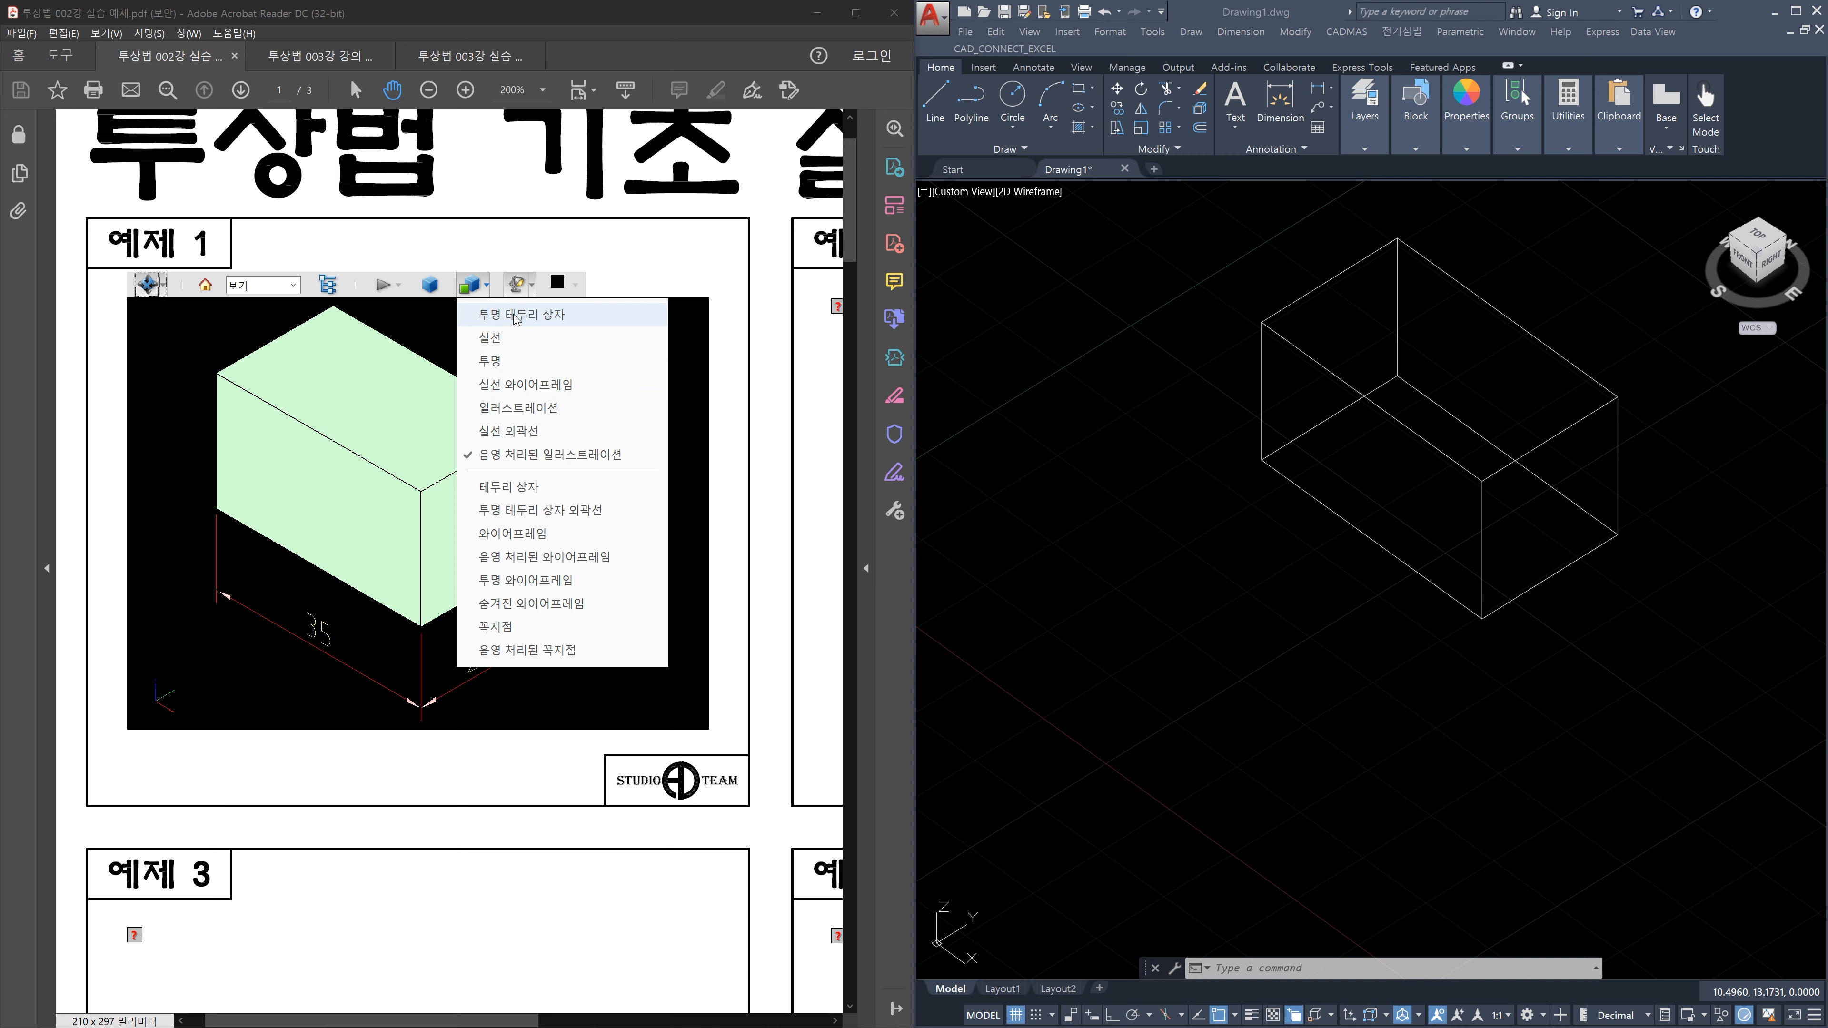
pyautogui.click(526, 385)
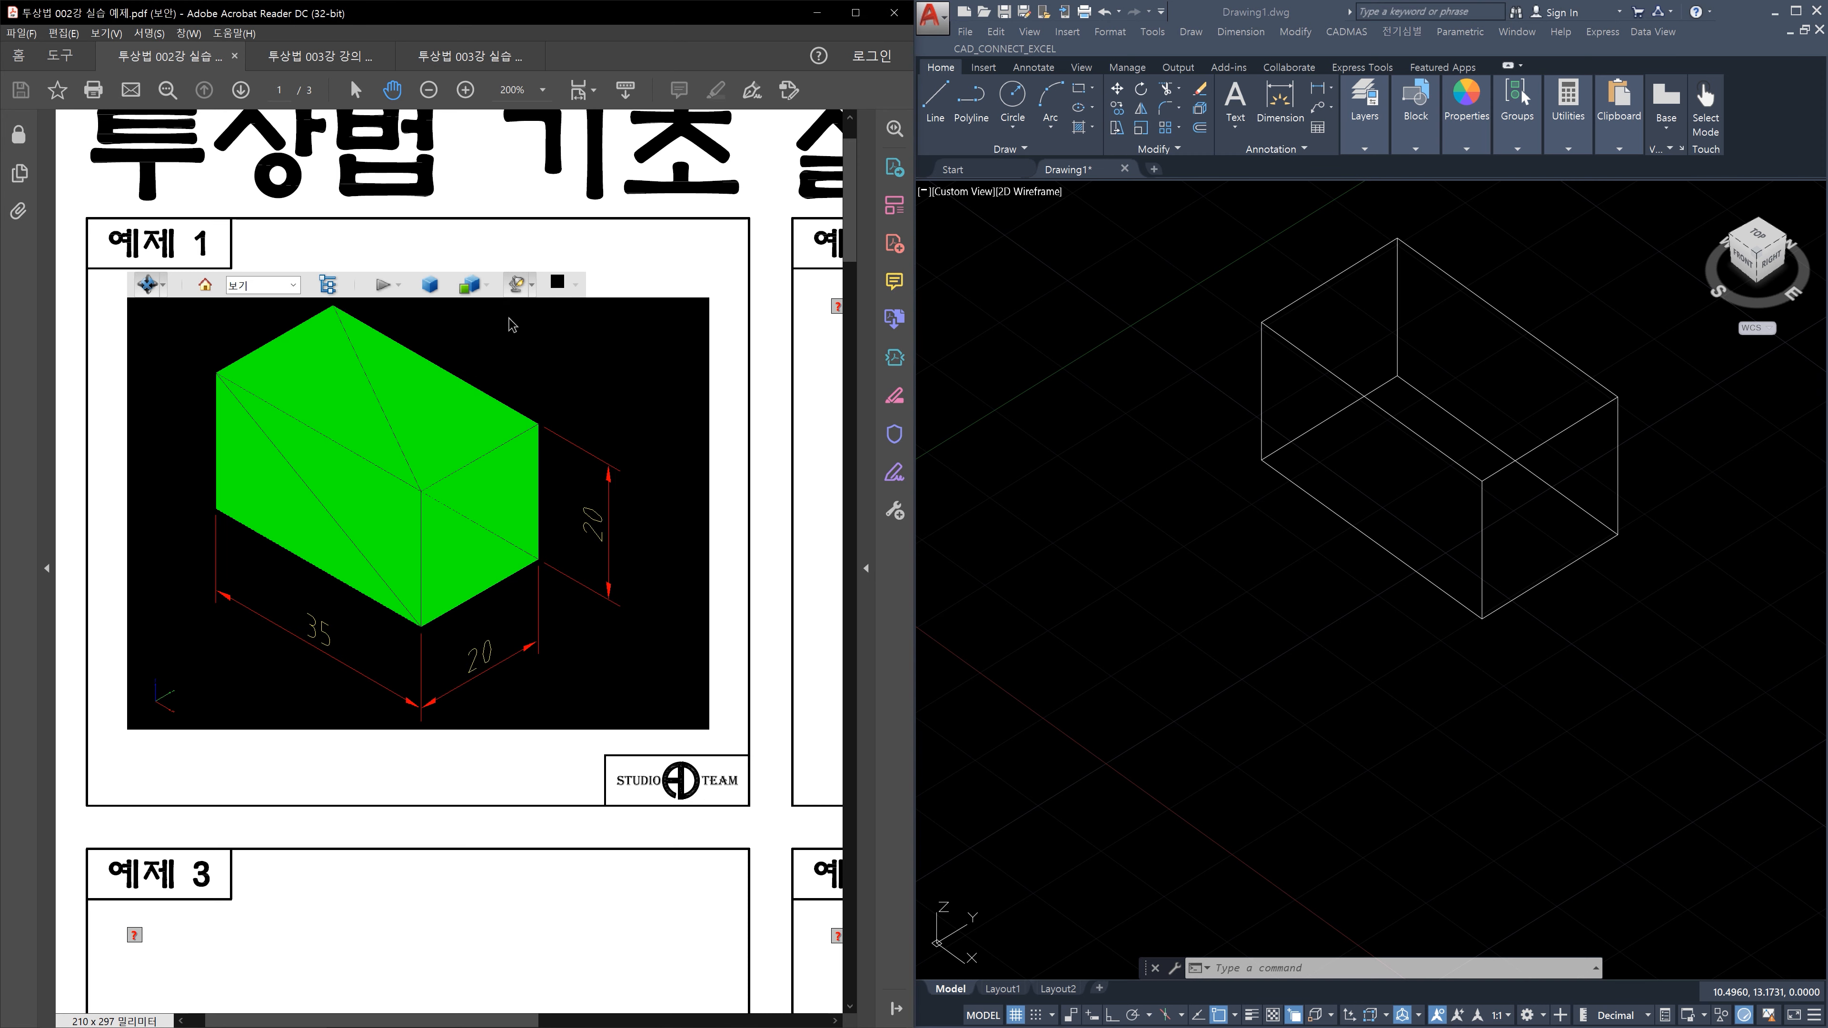
pyautogui.click(487, 286)
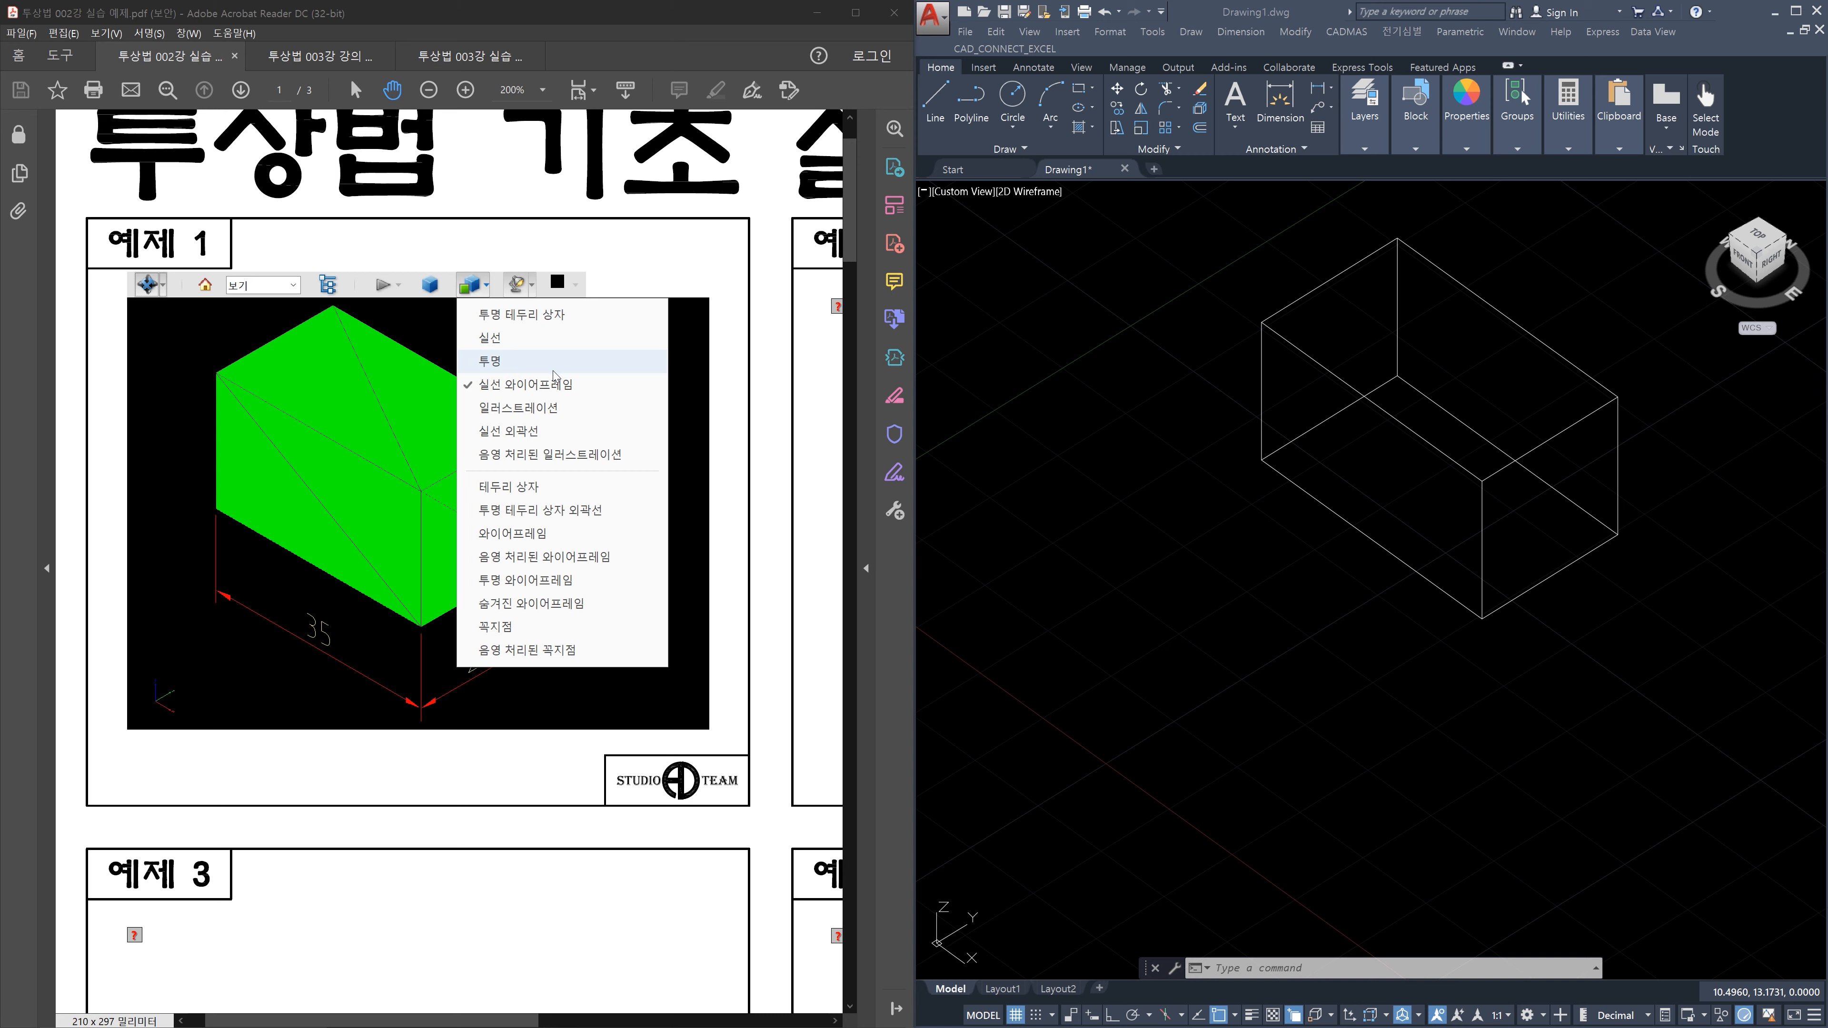
pyautogui.click(534, 432)
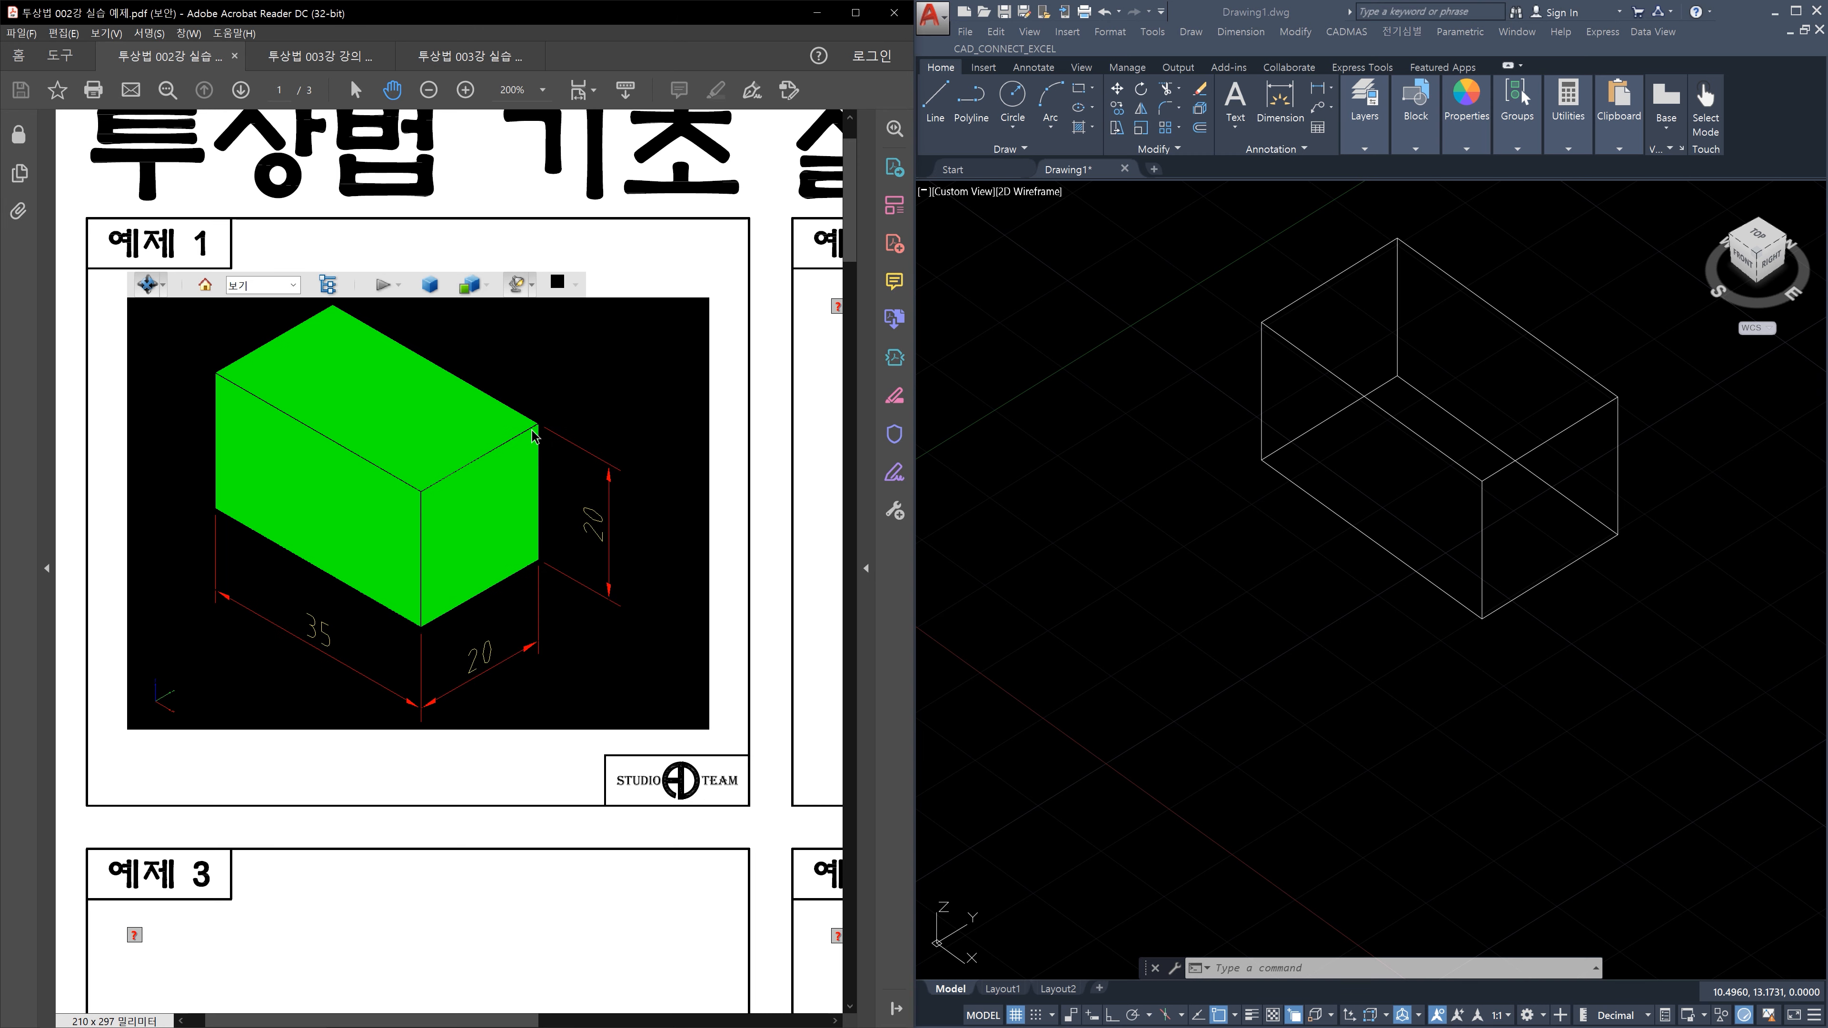
# Show example 1's 3D model in wireframe render mode on a white background and rotate it to inspect its hidden edges
pyautogui.click(487, 287)
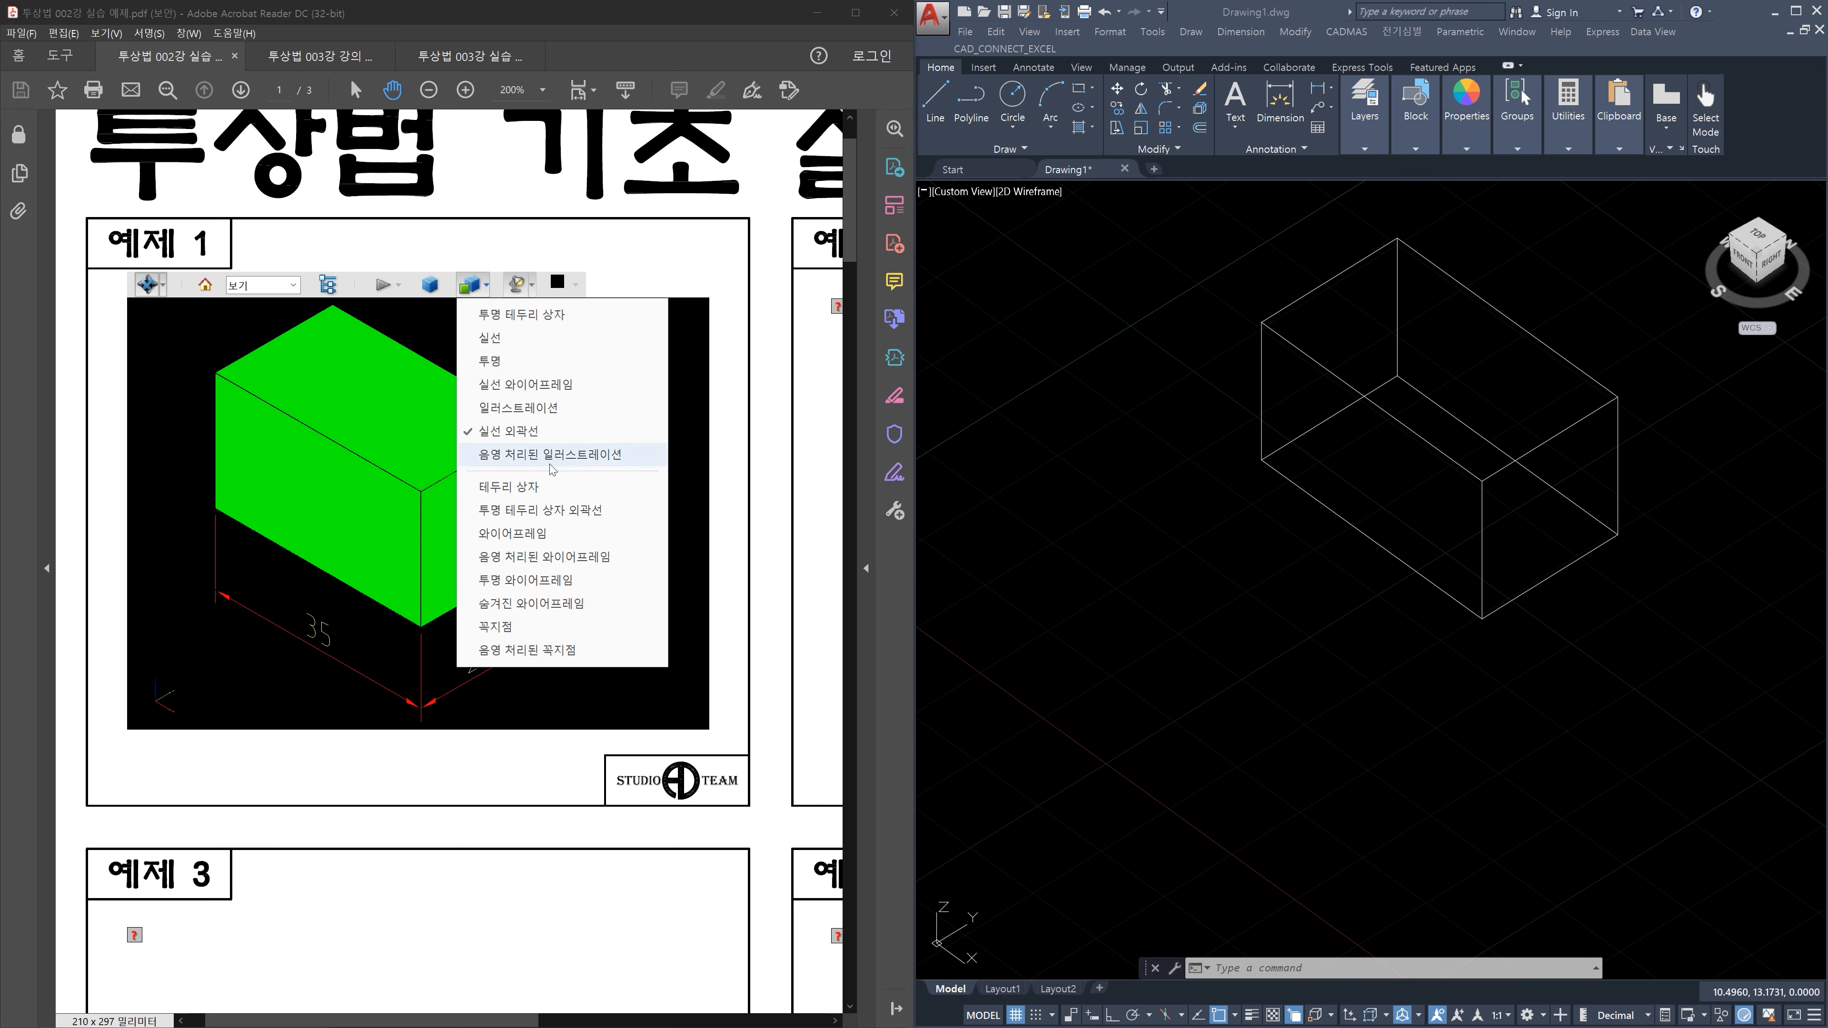
pyautogui.click(535, 545)
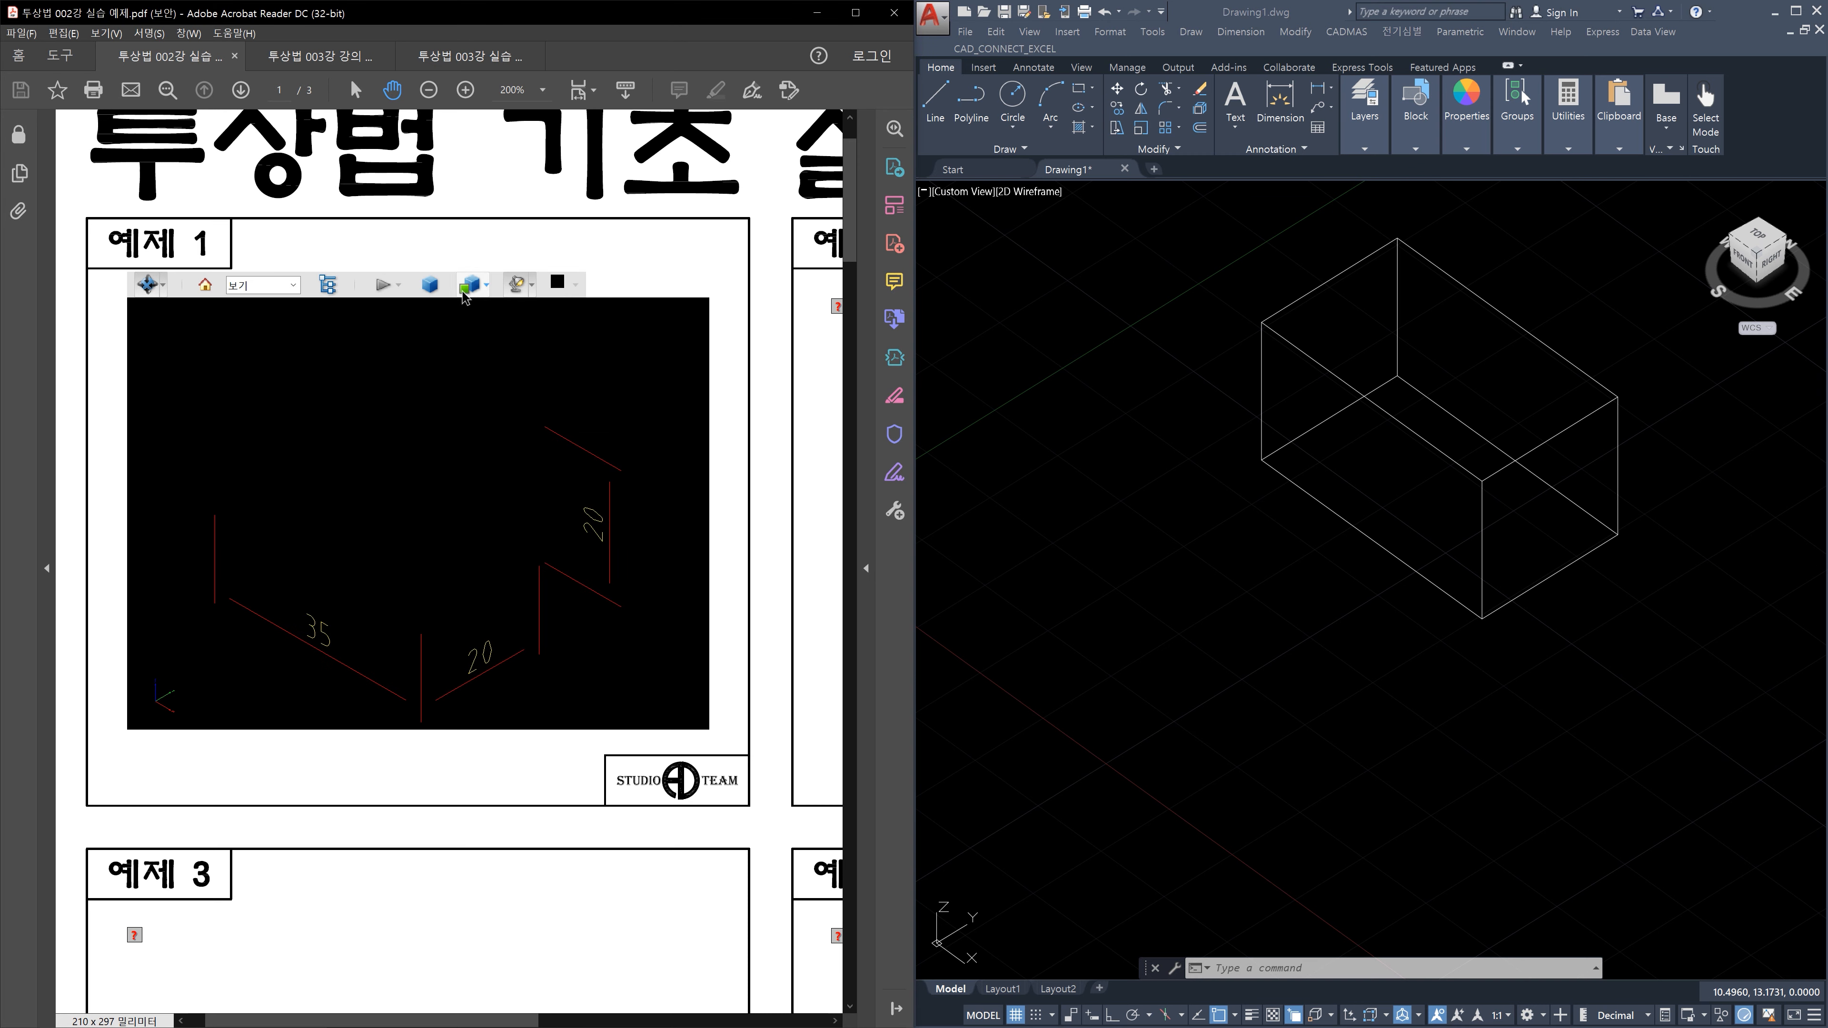
pyautogui.click(487, 287)
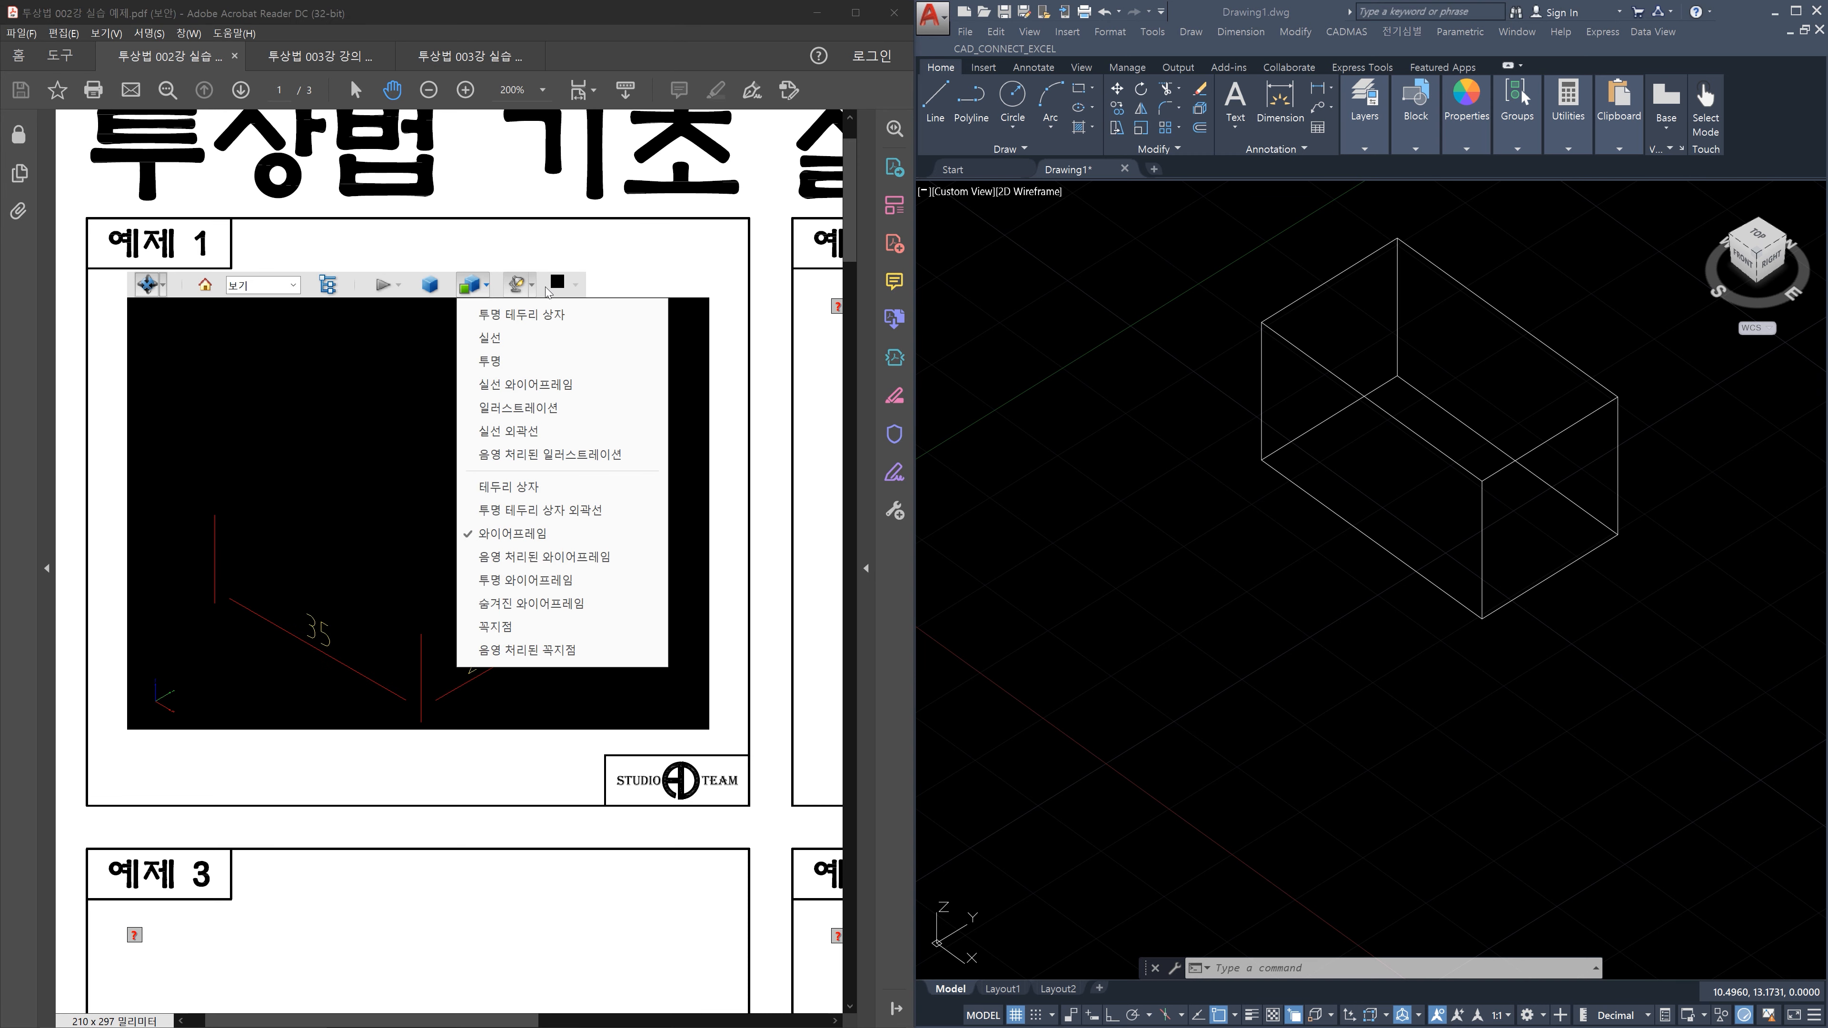
pyautogui.click(574, 289)
pyautogui.click(574, 290)
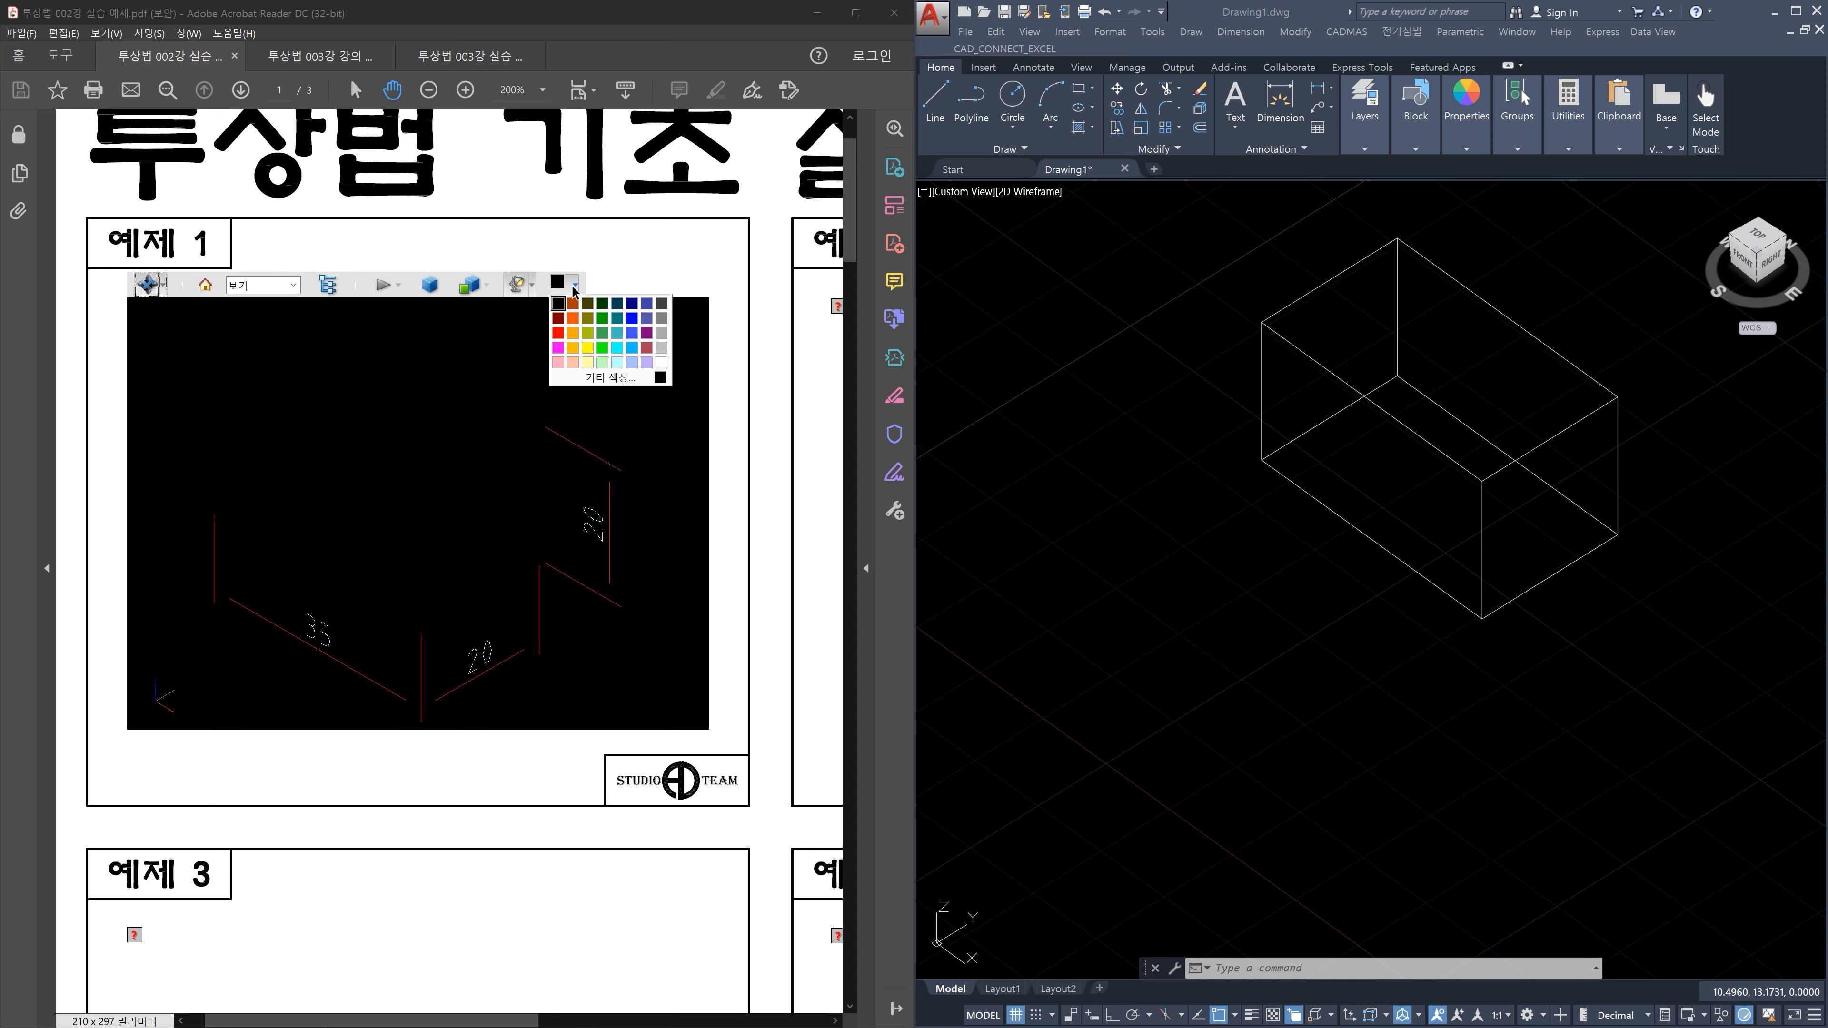
pyautogui.click(661, 364)
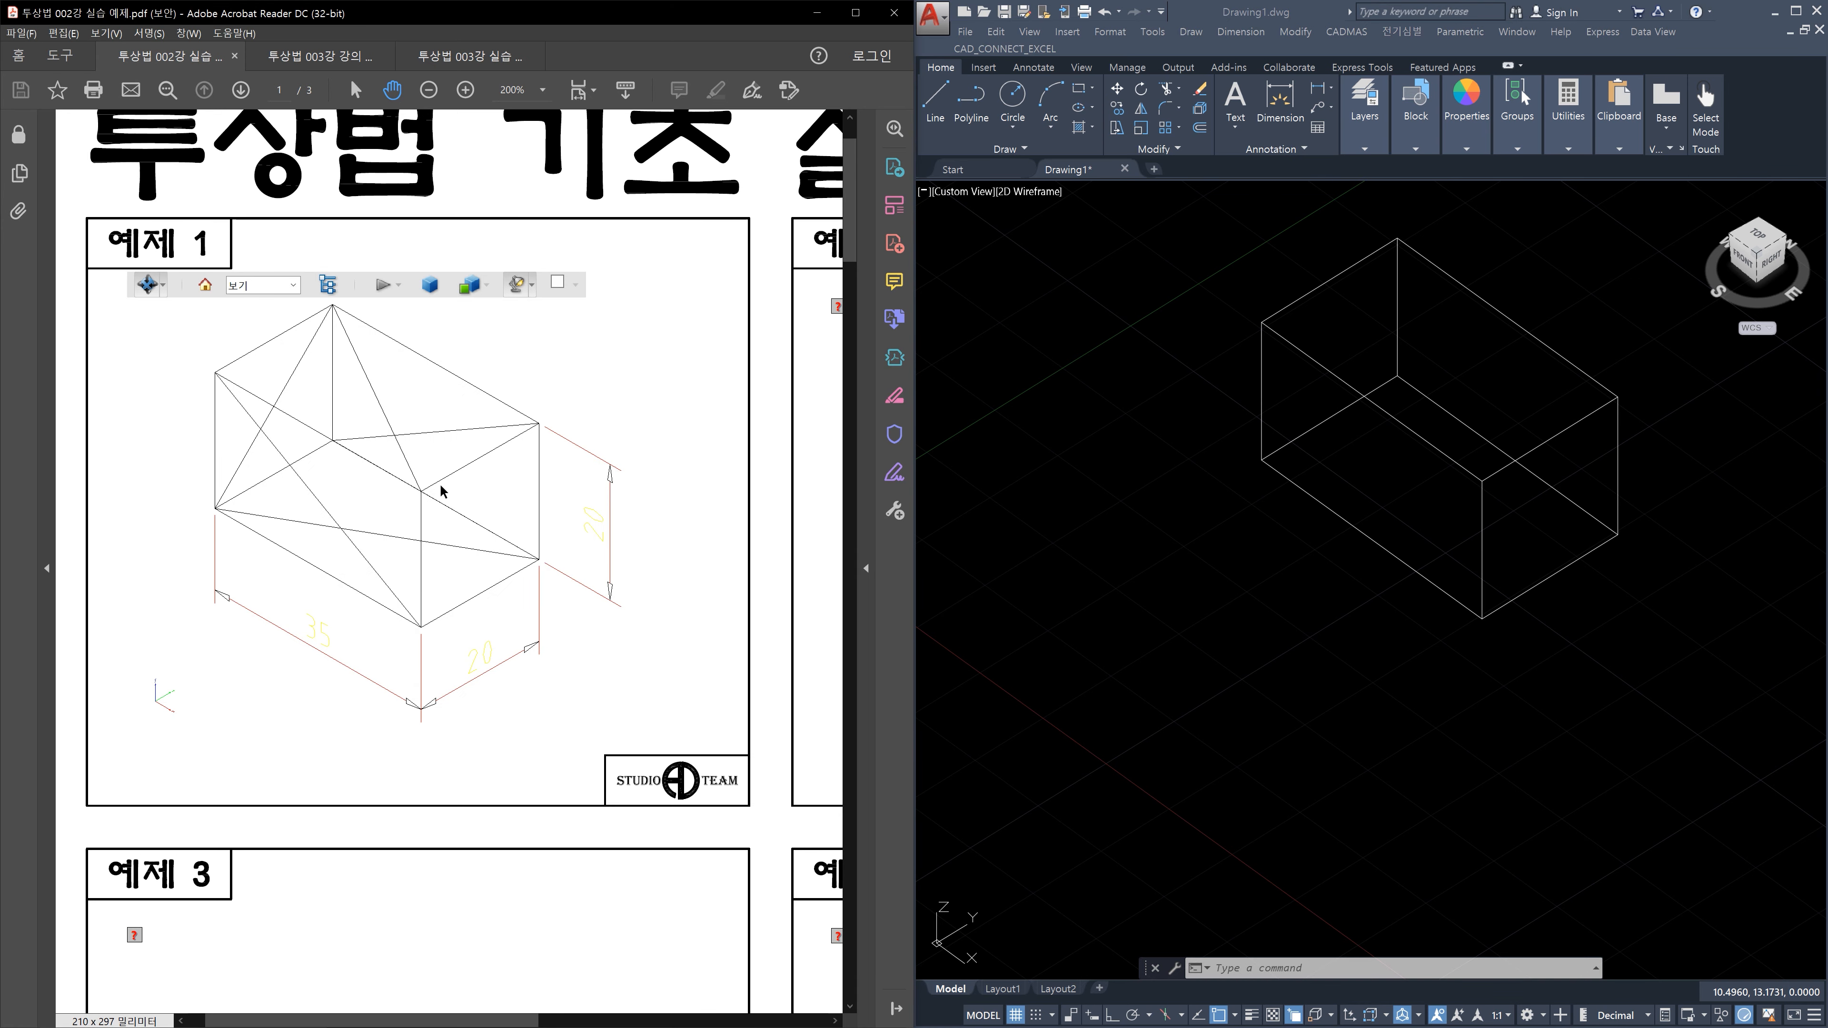
pyautogui.moveTo(443, 560); pyautogui.dragTo(477, 535)
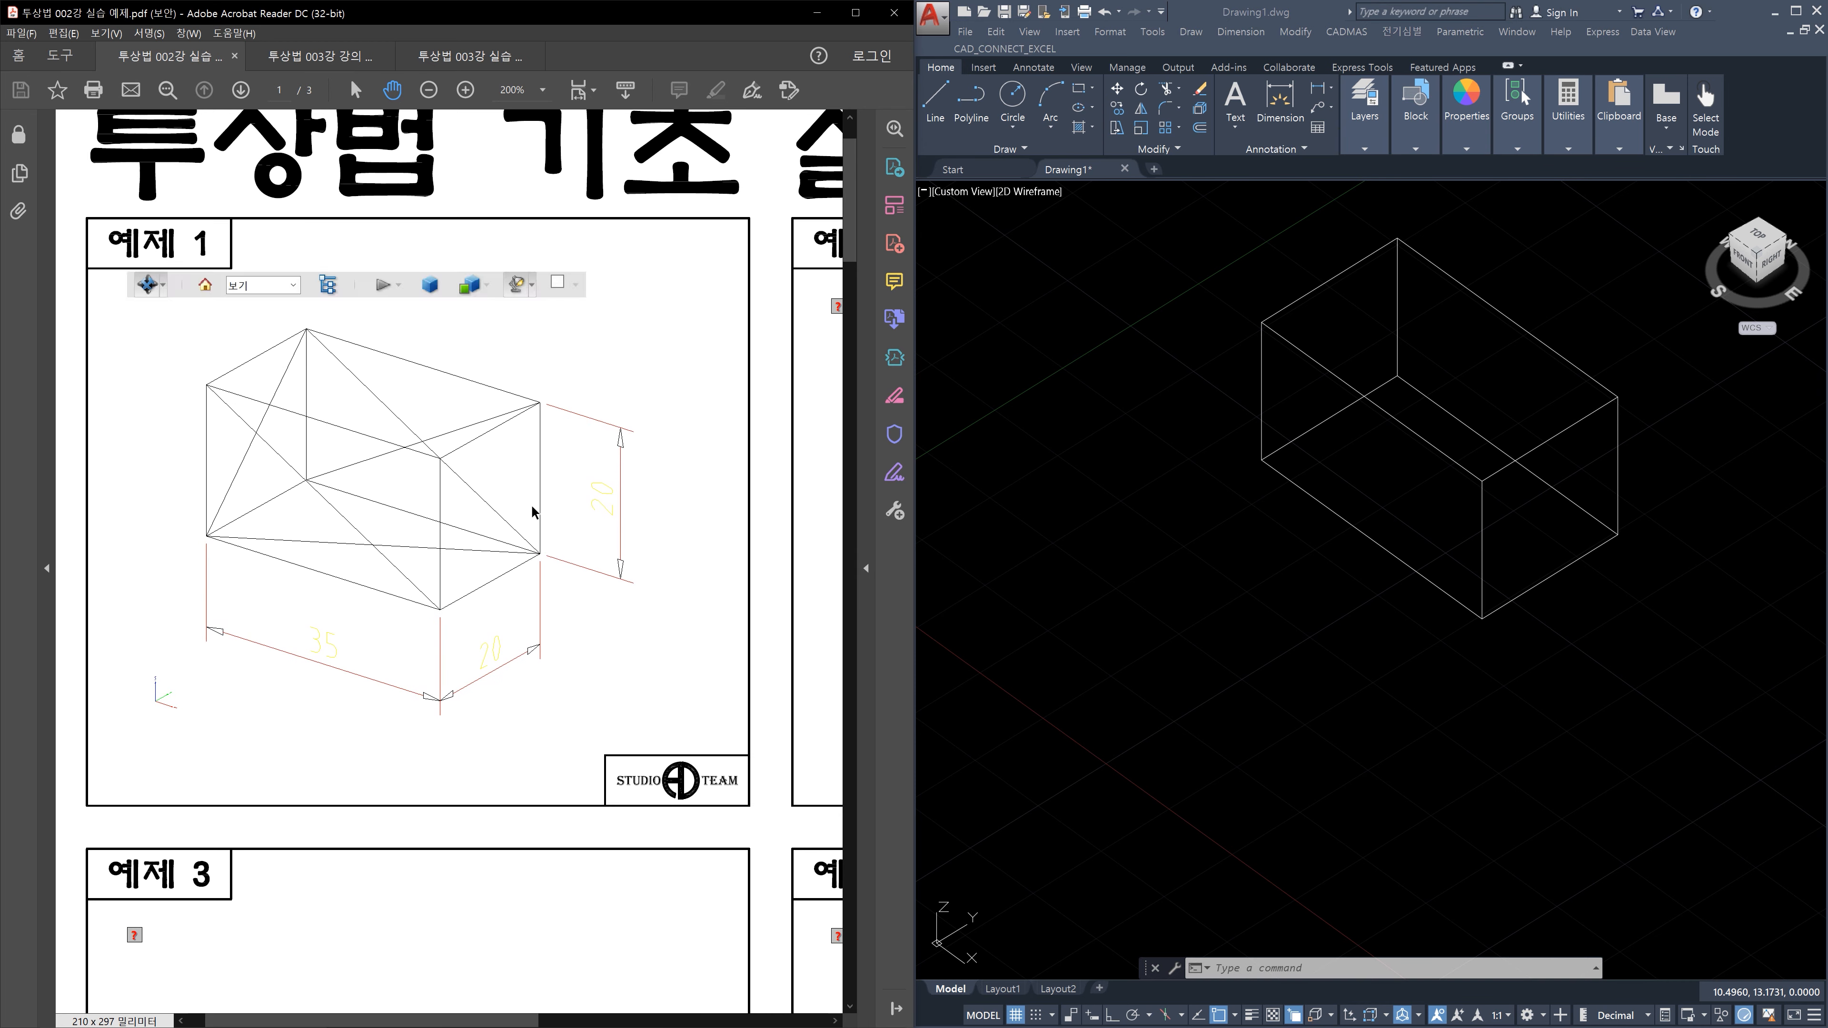
# Switch to AutoCAD, highlight the wireframe box's edges and orbit the view to examine it
pyautogui.click(1189, 619)
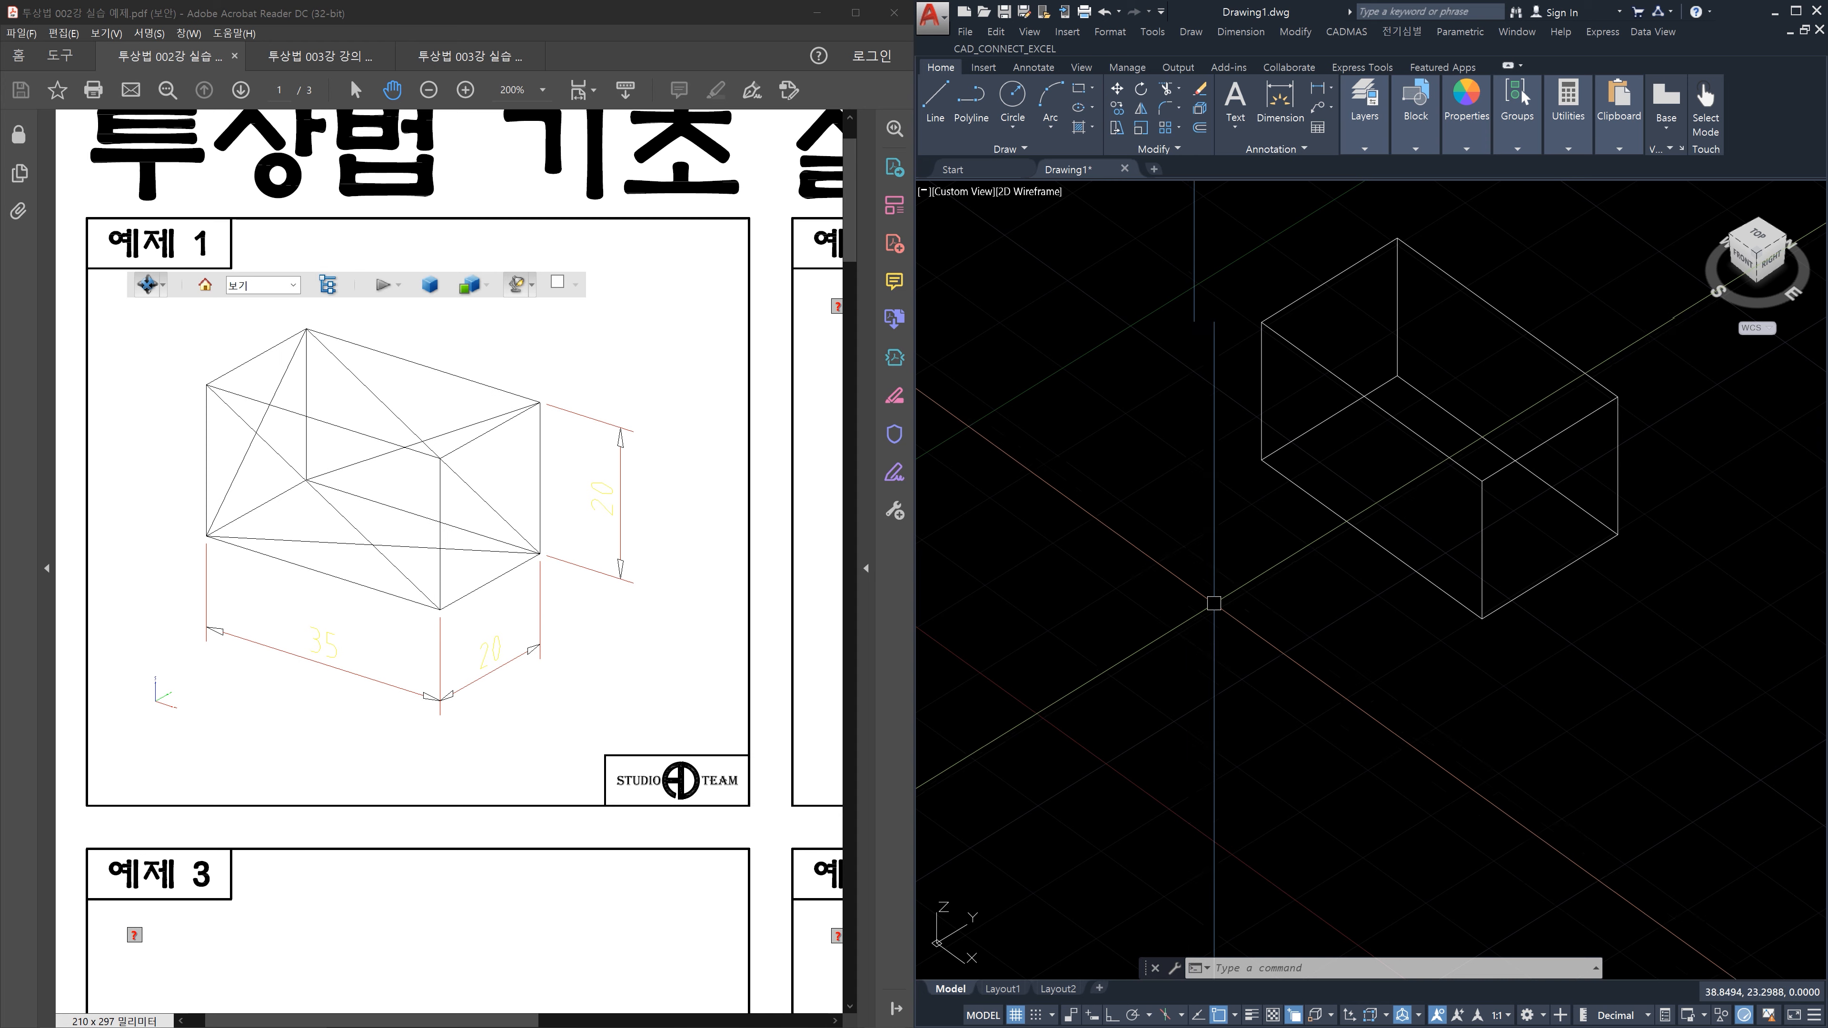
pyautogui.click(1646, 646)
pyautogui.click(1199, 361)
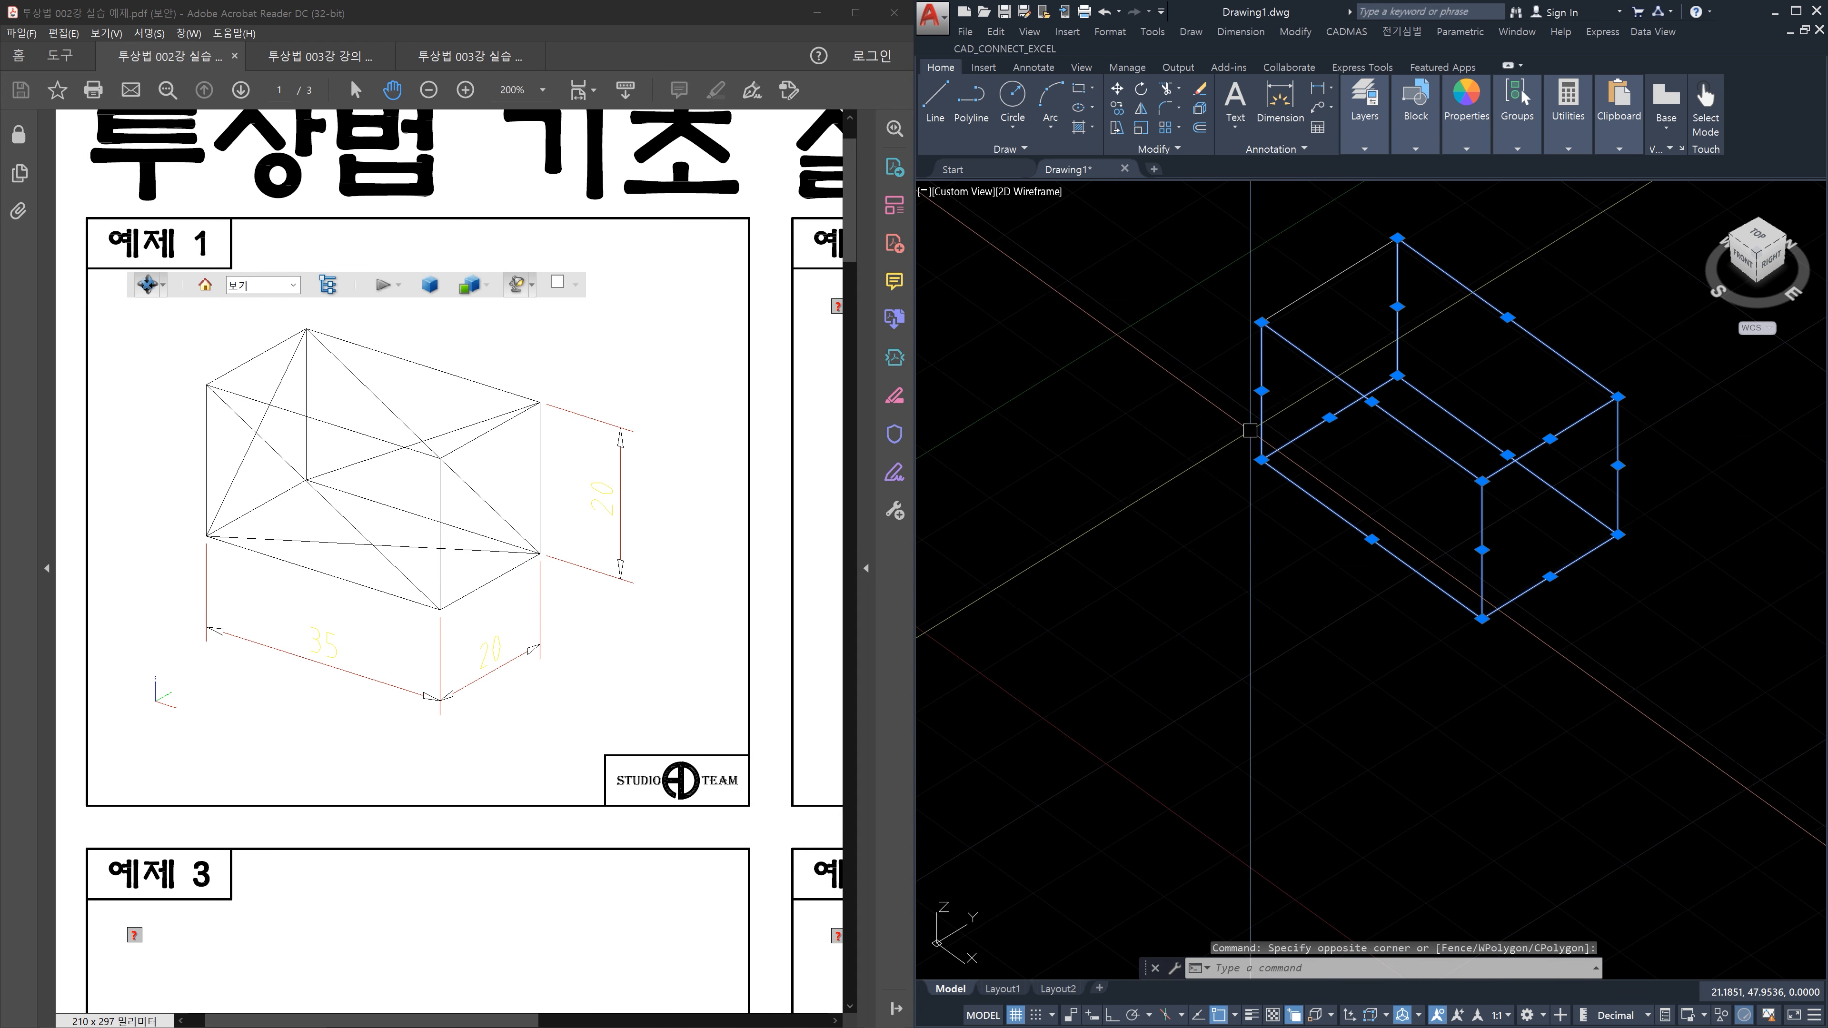
pyautogui.press('Escape')
pyautogui.press('Escape')
pyautogui.keyDown('shift'); pyautogui.moveTo(1440, 674); pyautogui.dragTo(1468, 649, button='middle'); pyautogui.keyUp('shift')
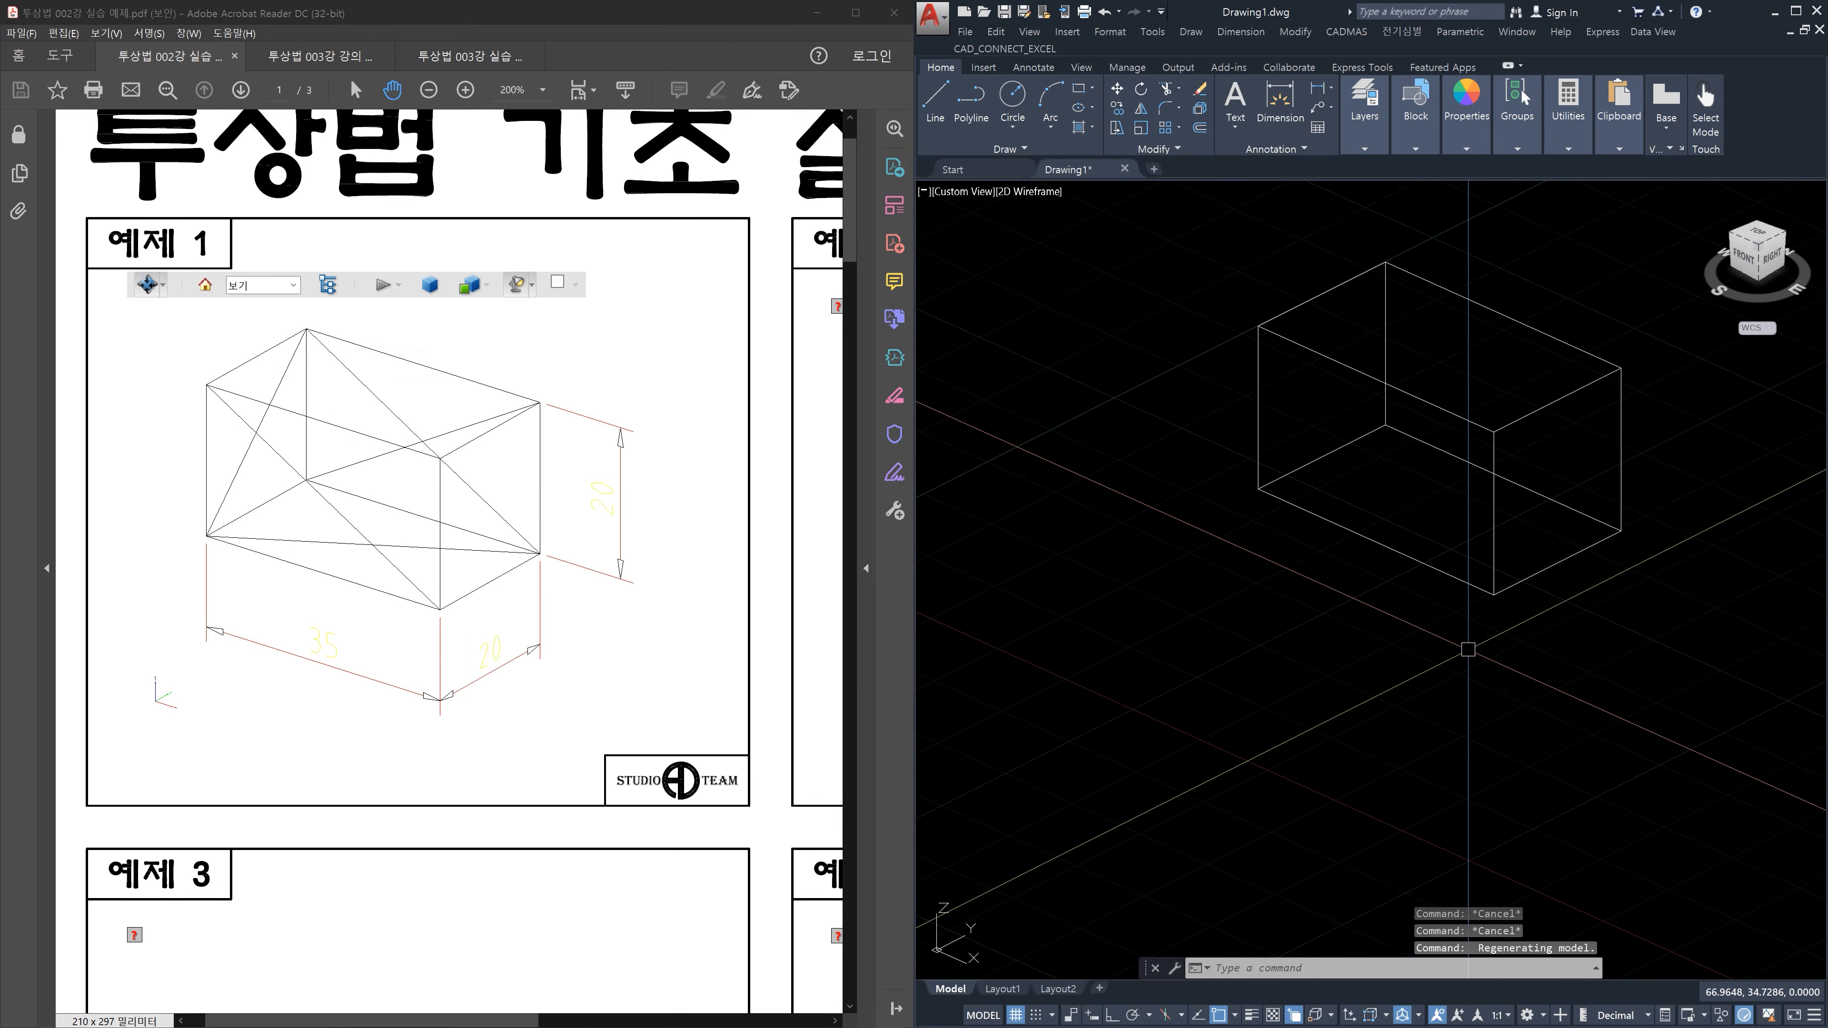
# Highlight the box's four front-face edges and the three hidden edges meeting at the back corner to examine them
pyautogui.click(1308, 338)
pyautogui.click(1300, 358)
pyautogui.click(1269, 371)
pyautogui.click(1246, 392)
pyautogui.click(1380, 597)
pyautogui.click(1355, 517)
pyautogui.click(1538, 540)
pyautogui.click(1465, 523)
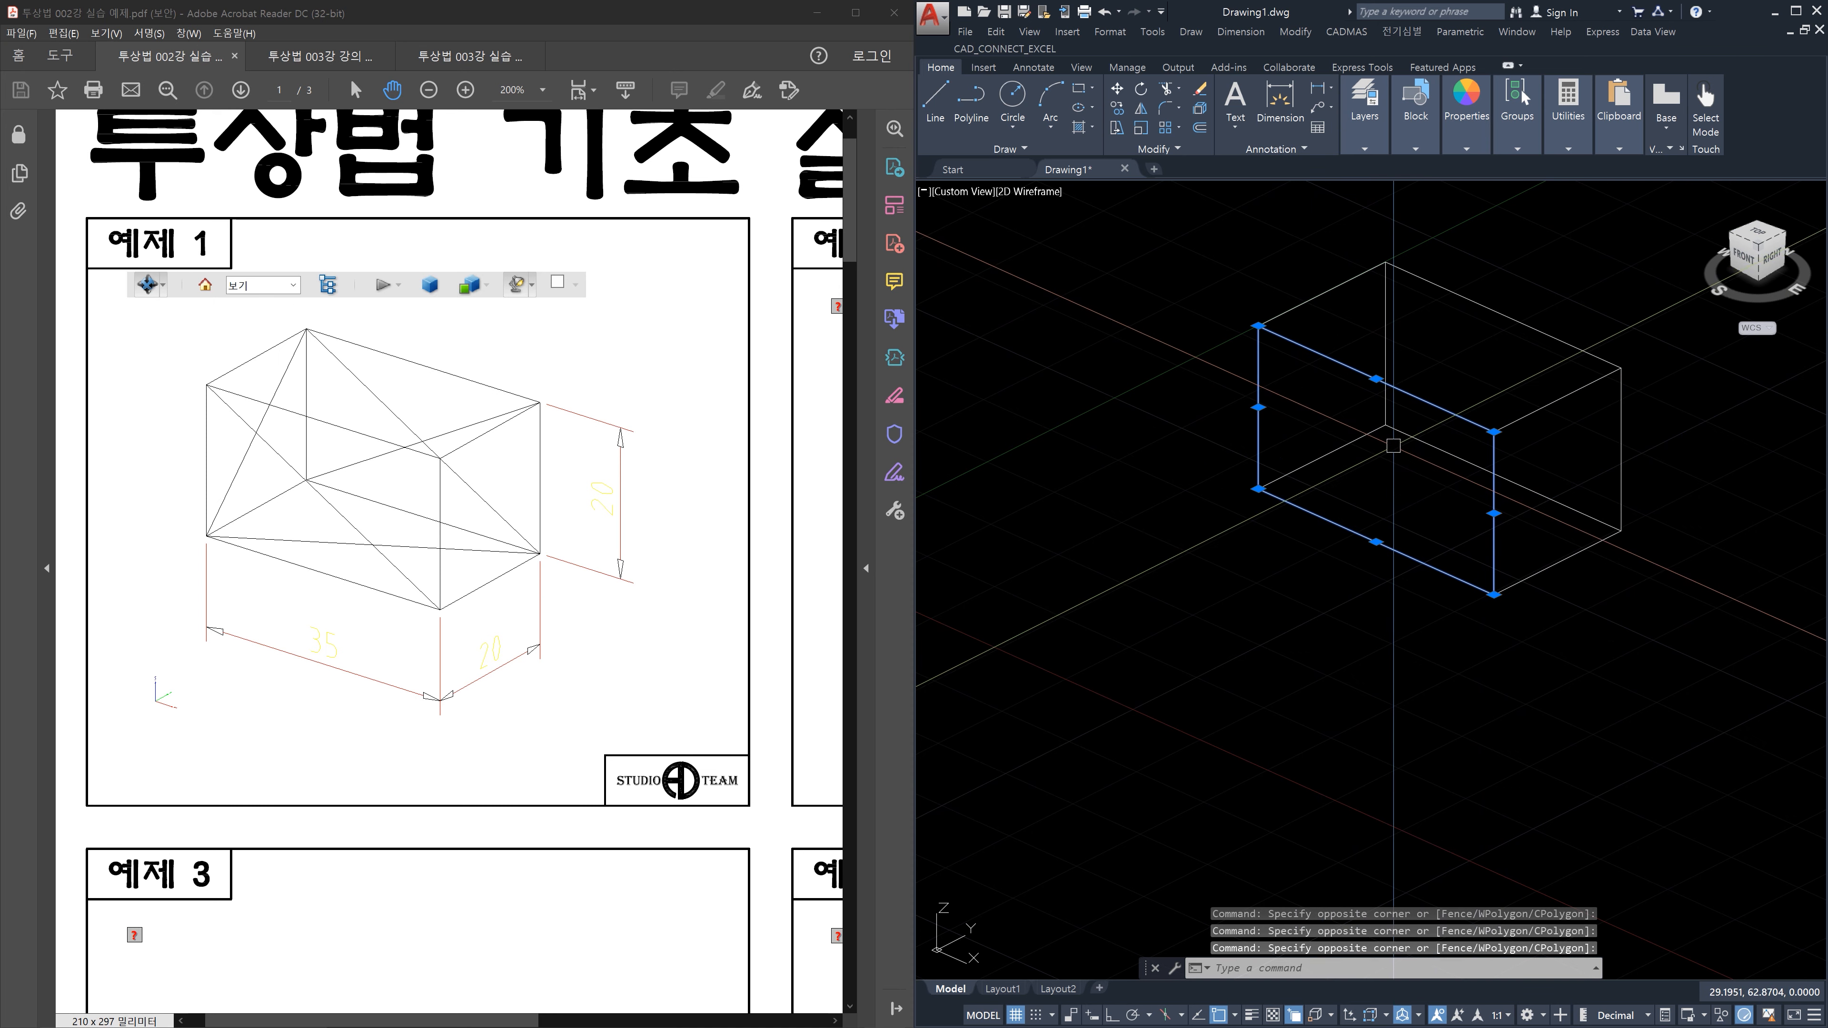
pyautogui.press('Escape')
pyautogui.click(1394, 445)
pyautogui.click(1357, 416)
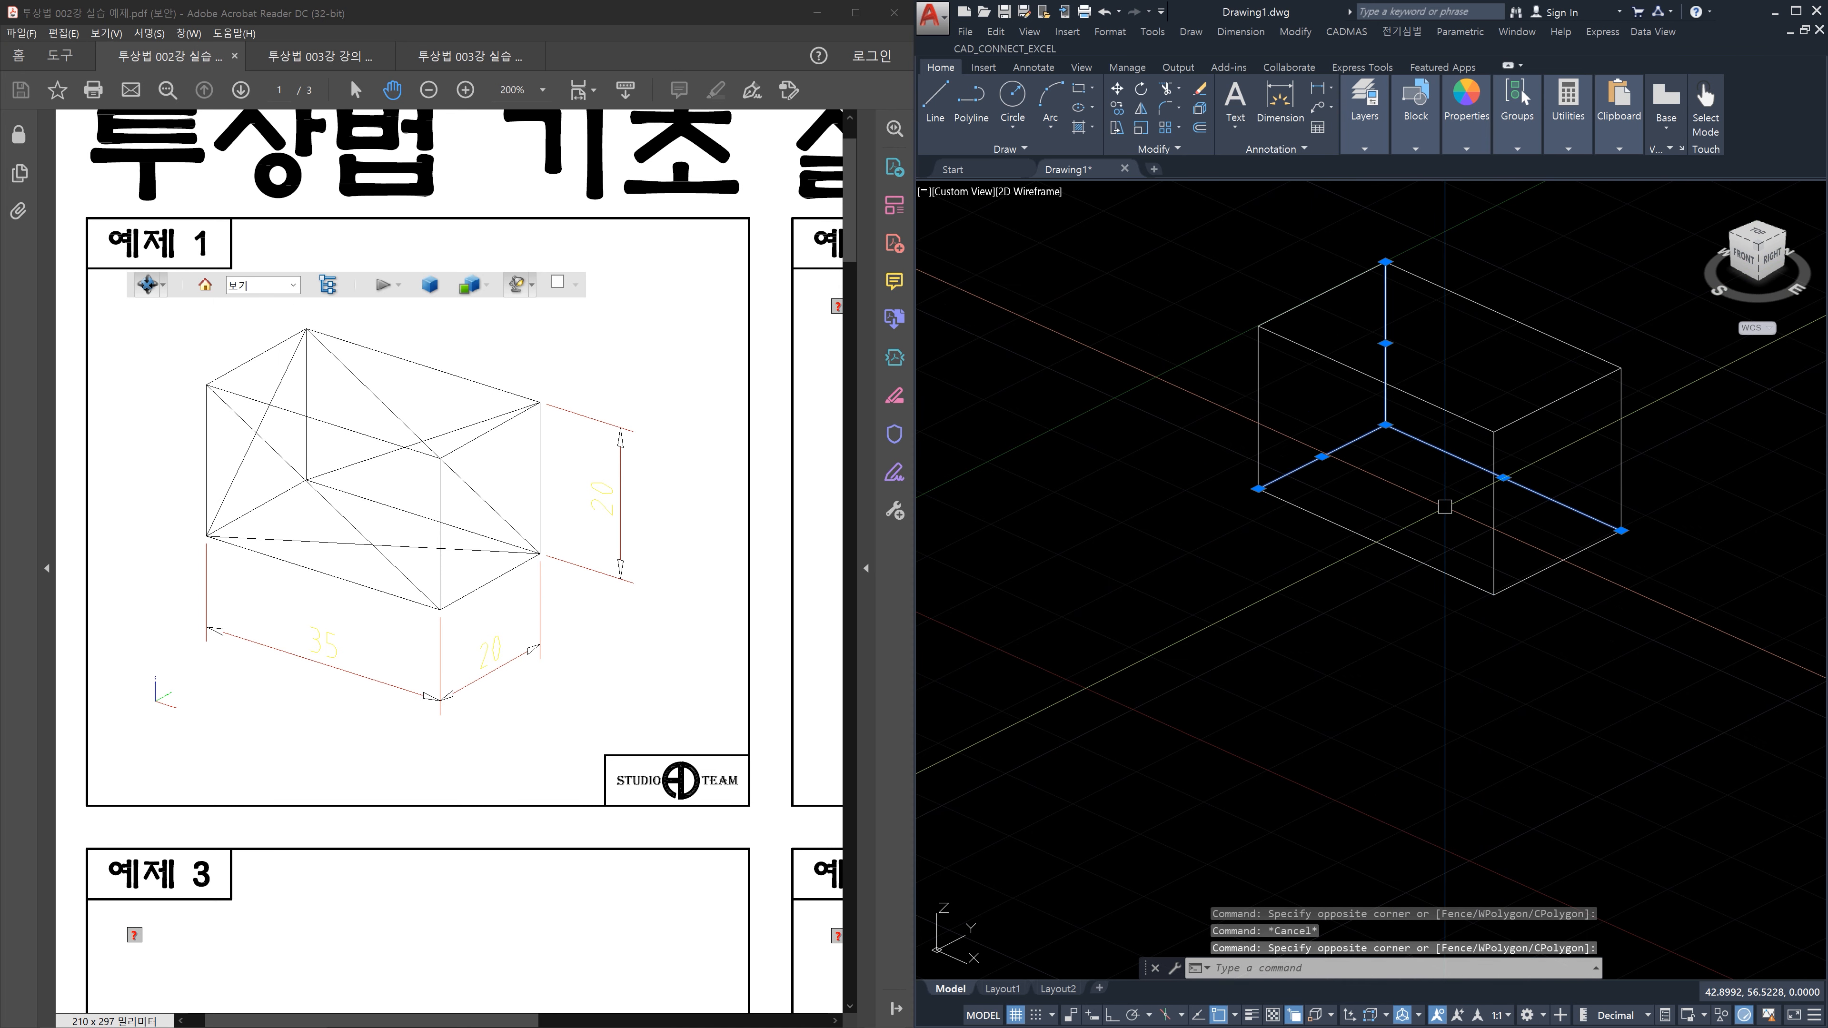
pyautogui.press('Escape')
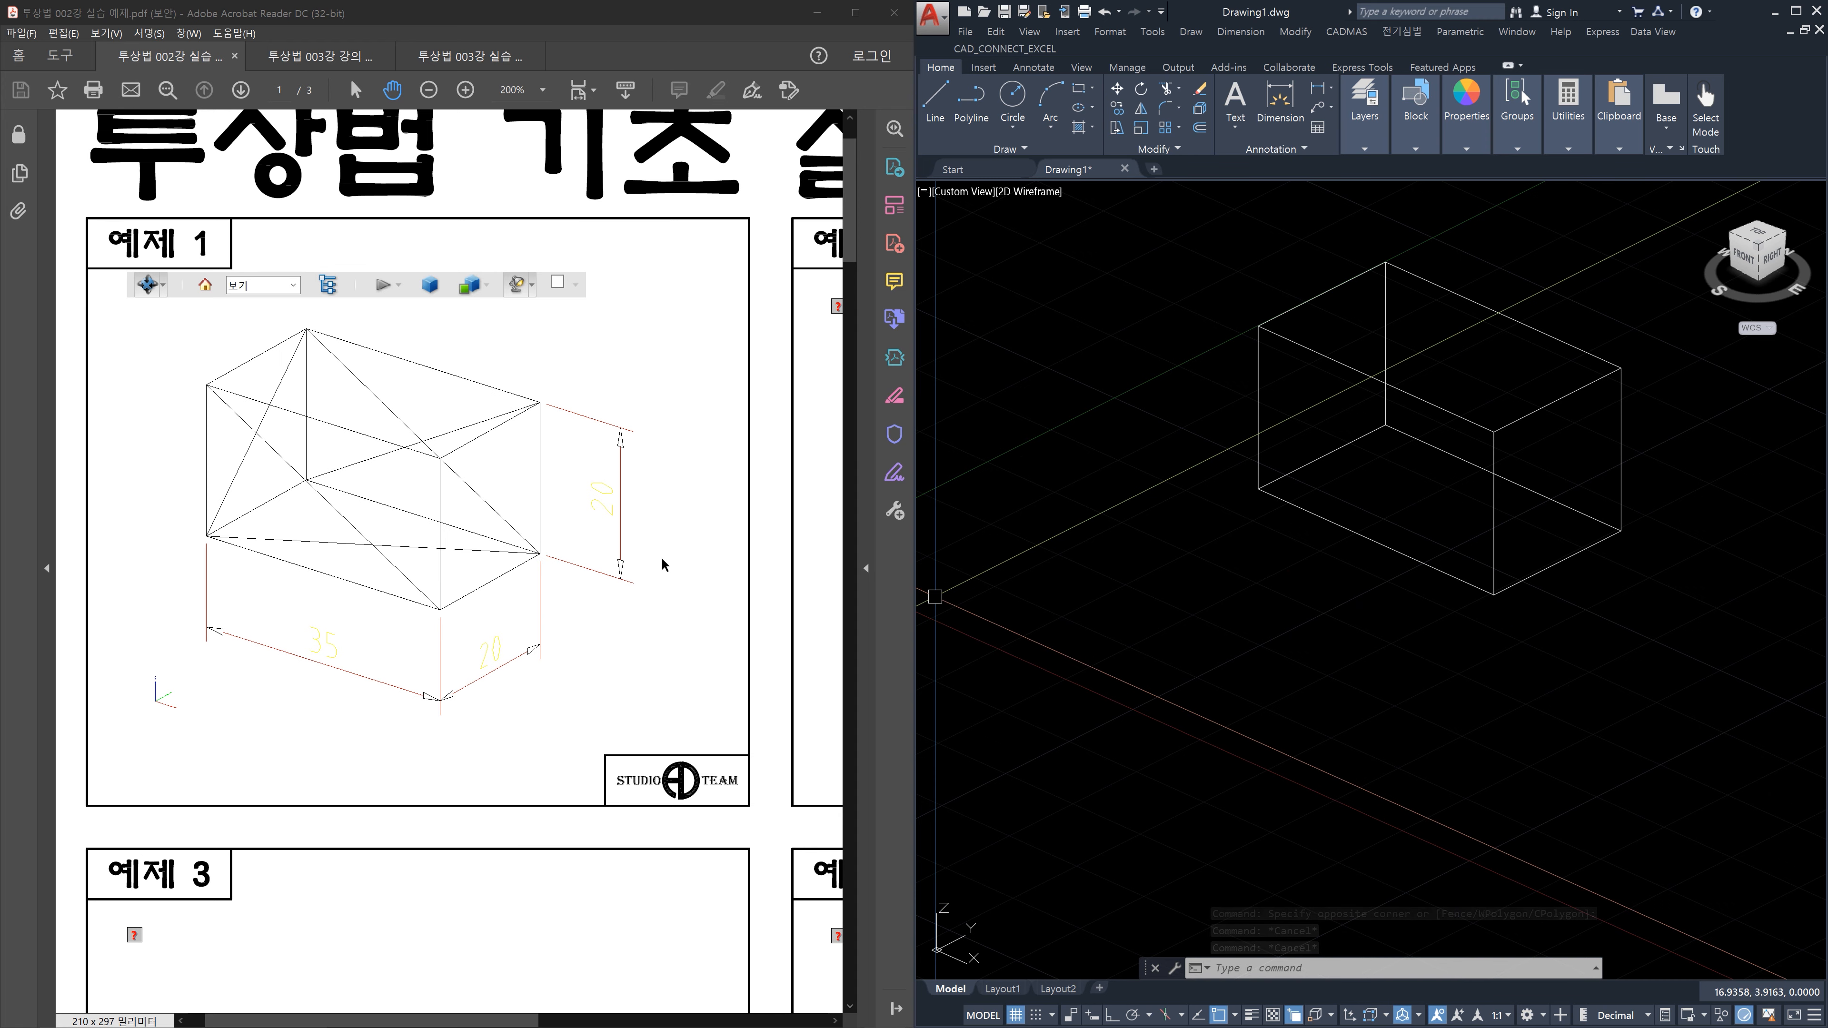
# Switch to the lesson 003 lecture example PDF, enable its 3D content and display example 1's cylinder
pyautogui.click(321, 56)
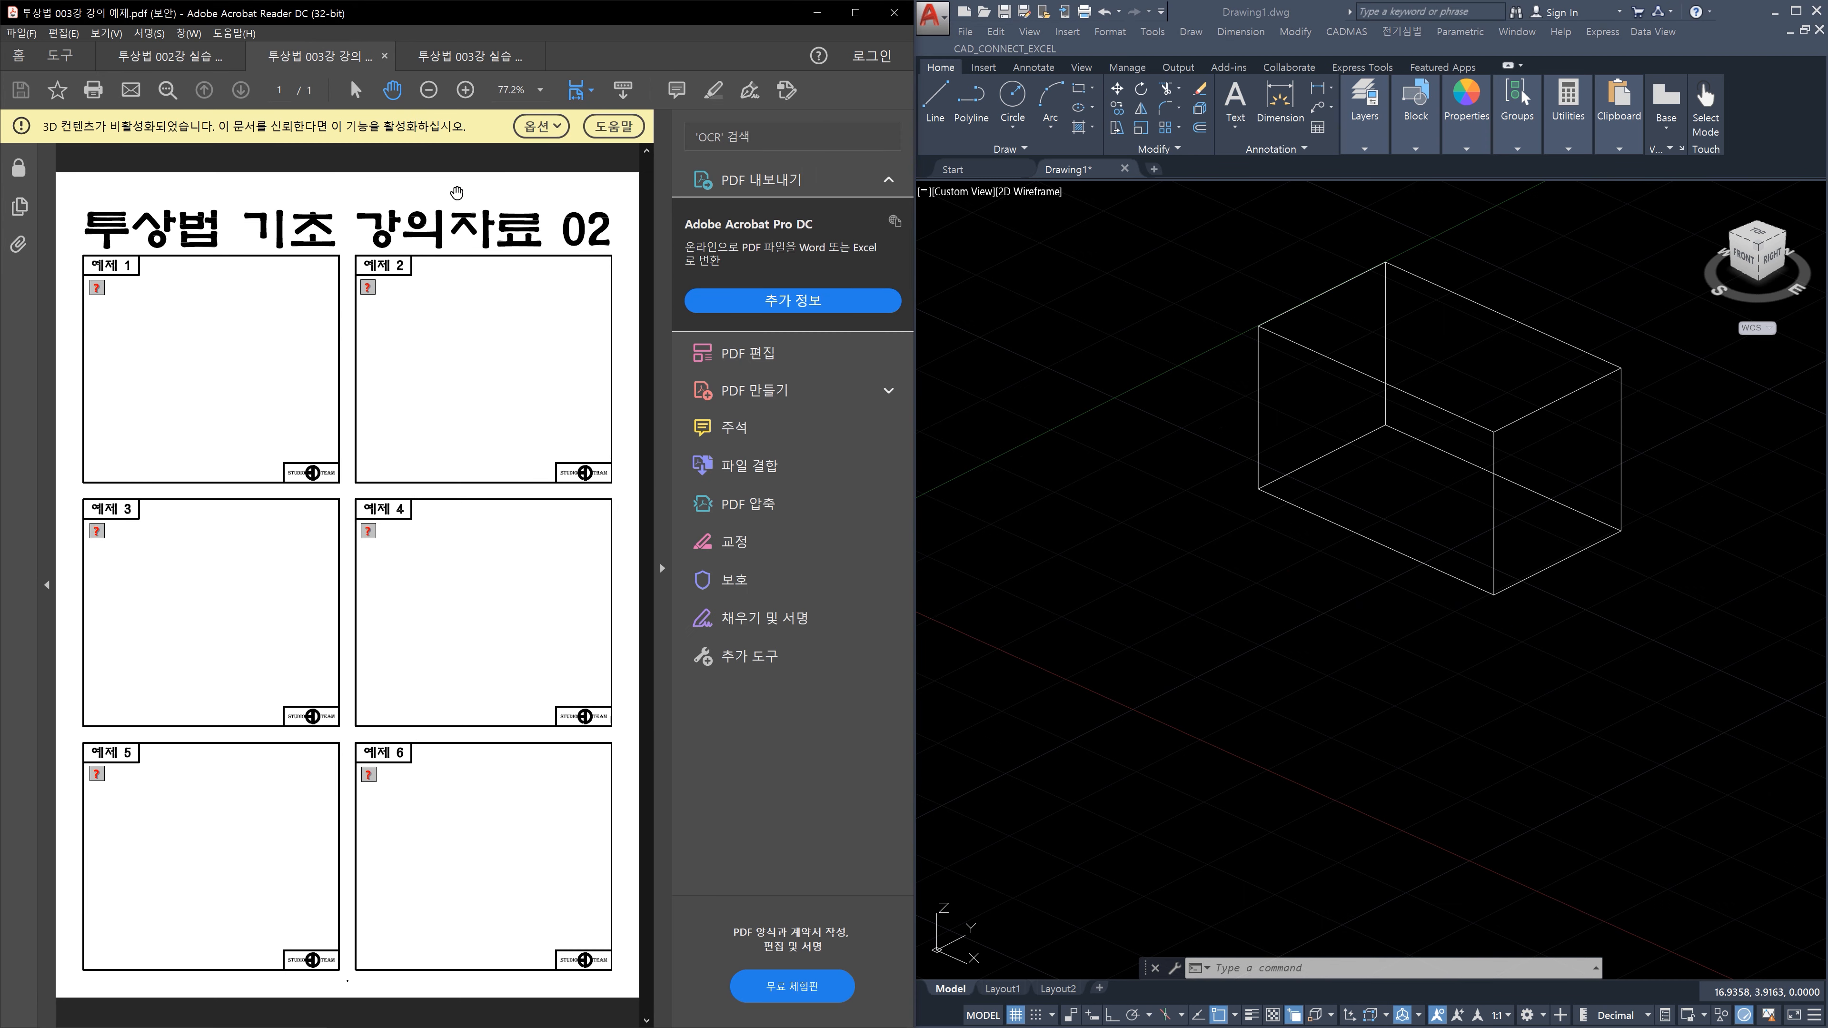
pyautogui.click(552, 128)
pyautogui.click(612, 169)
pyautogui.click(661, 569)
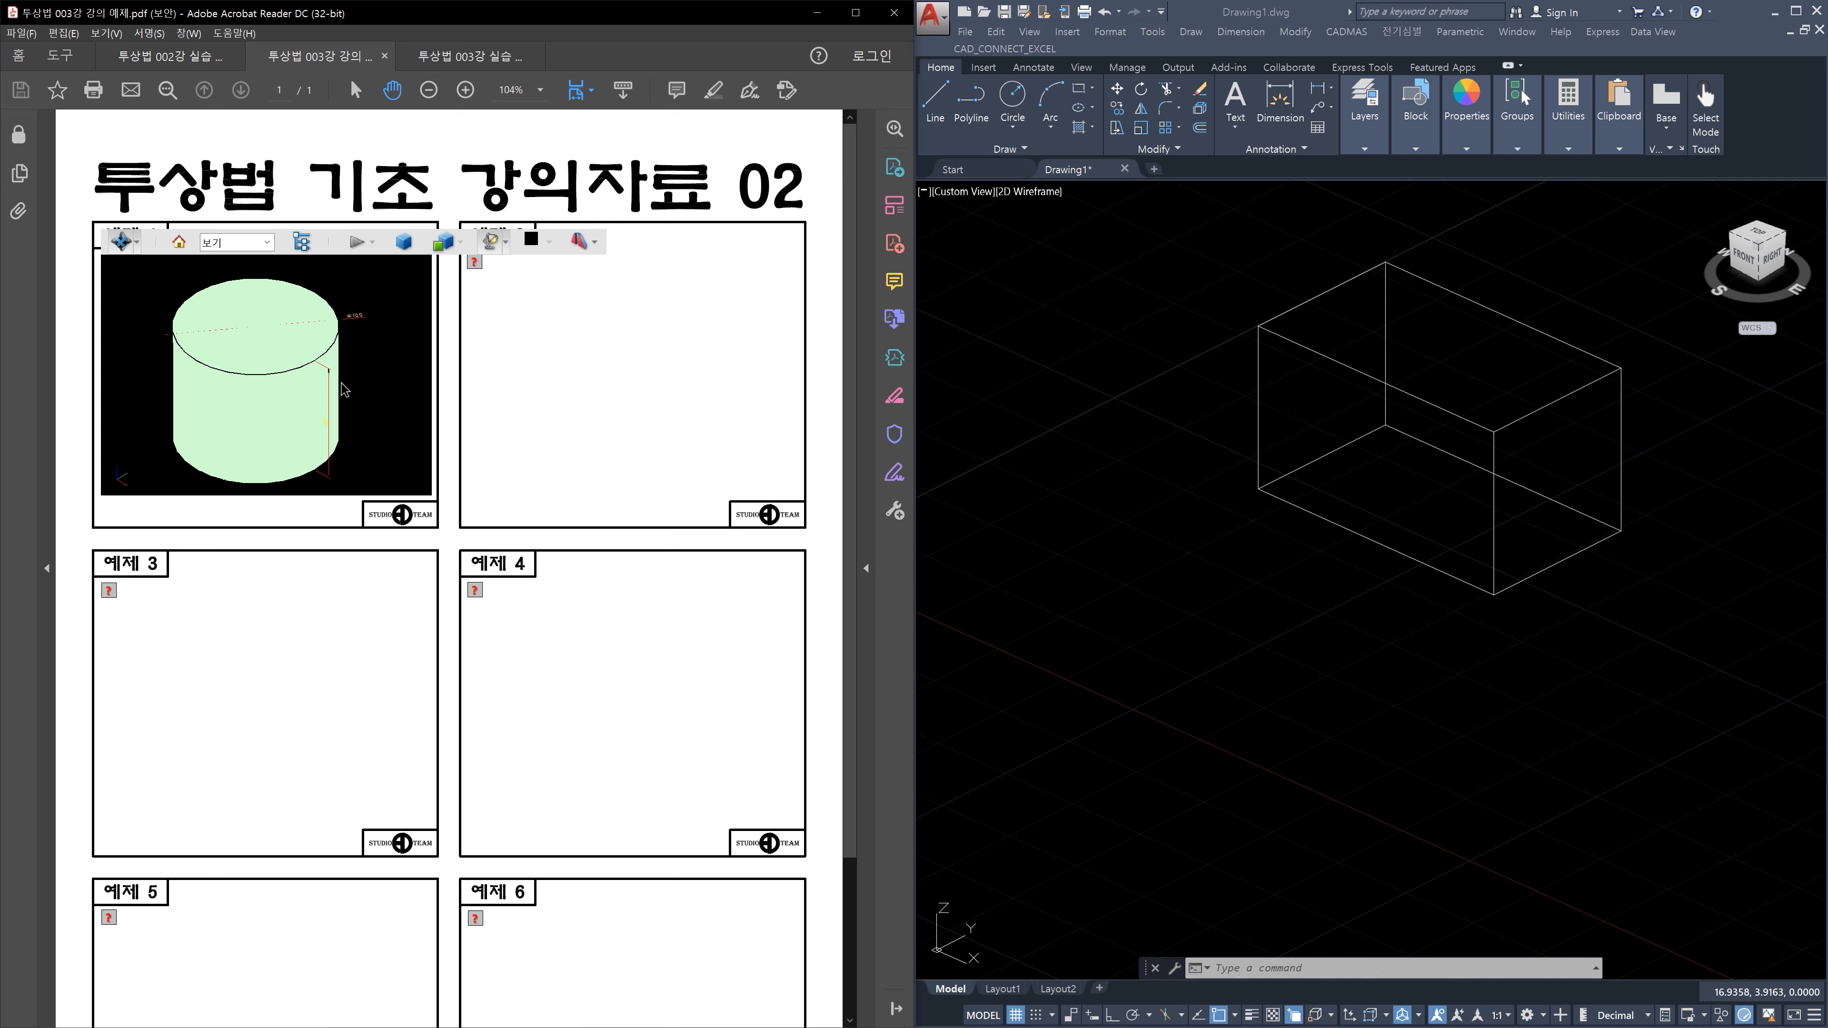
pyautogui.keyDown('ctrl'); pyautogui.scroll(2, 344, 389); pyautogui.keyUp('ctrl')
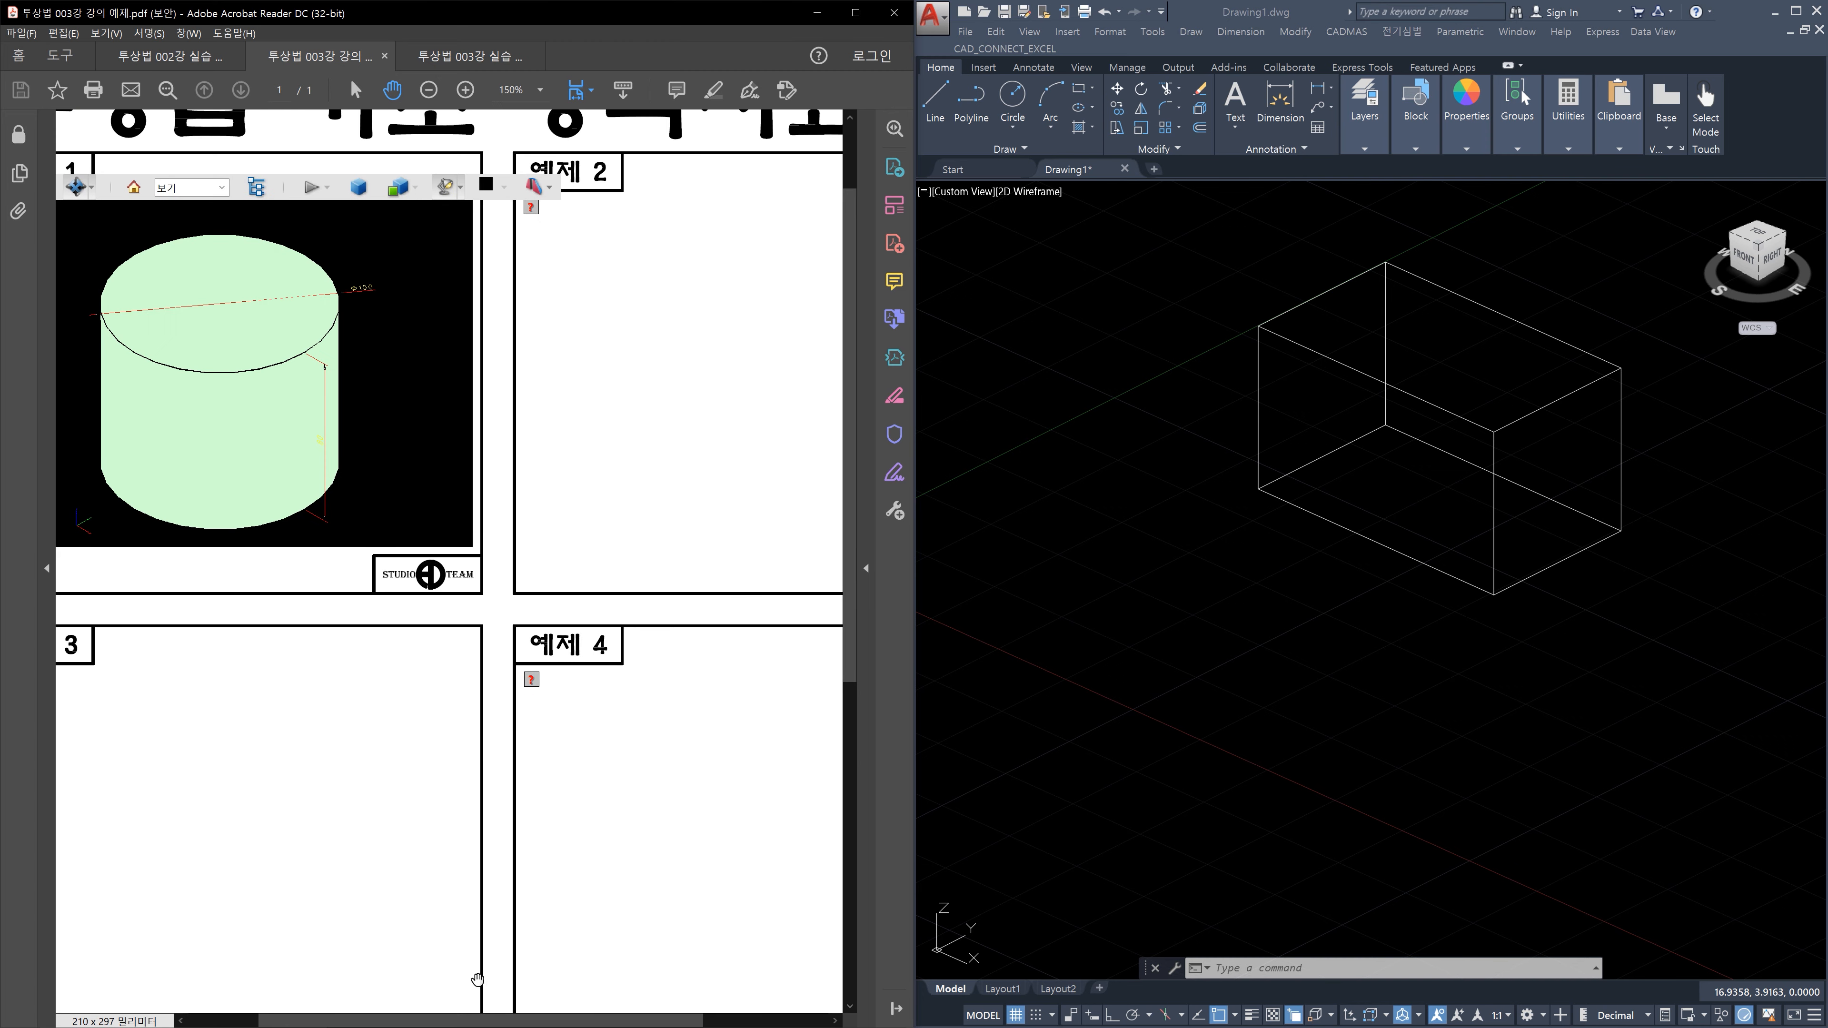
pyautogui.moveTo(481, 1022); pyautogui.dragTo(326, 1021)
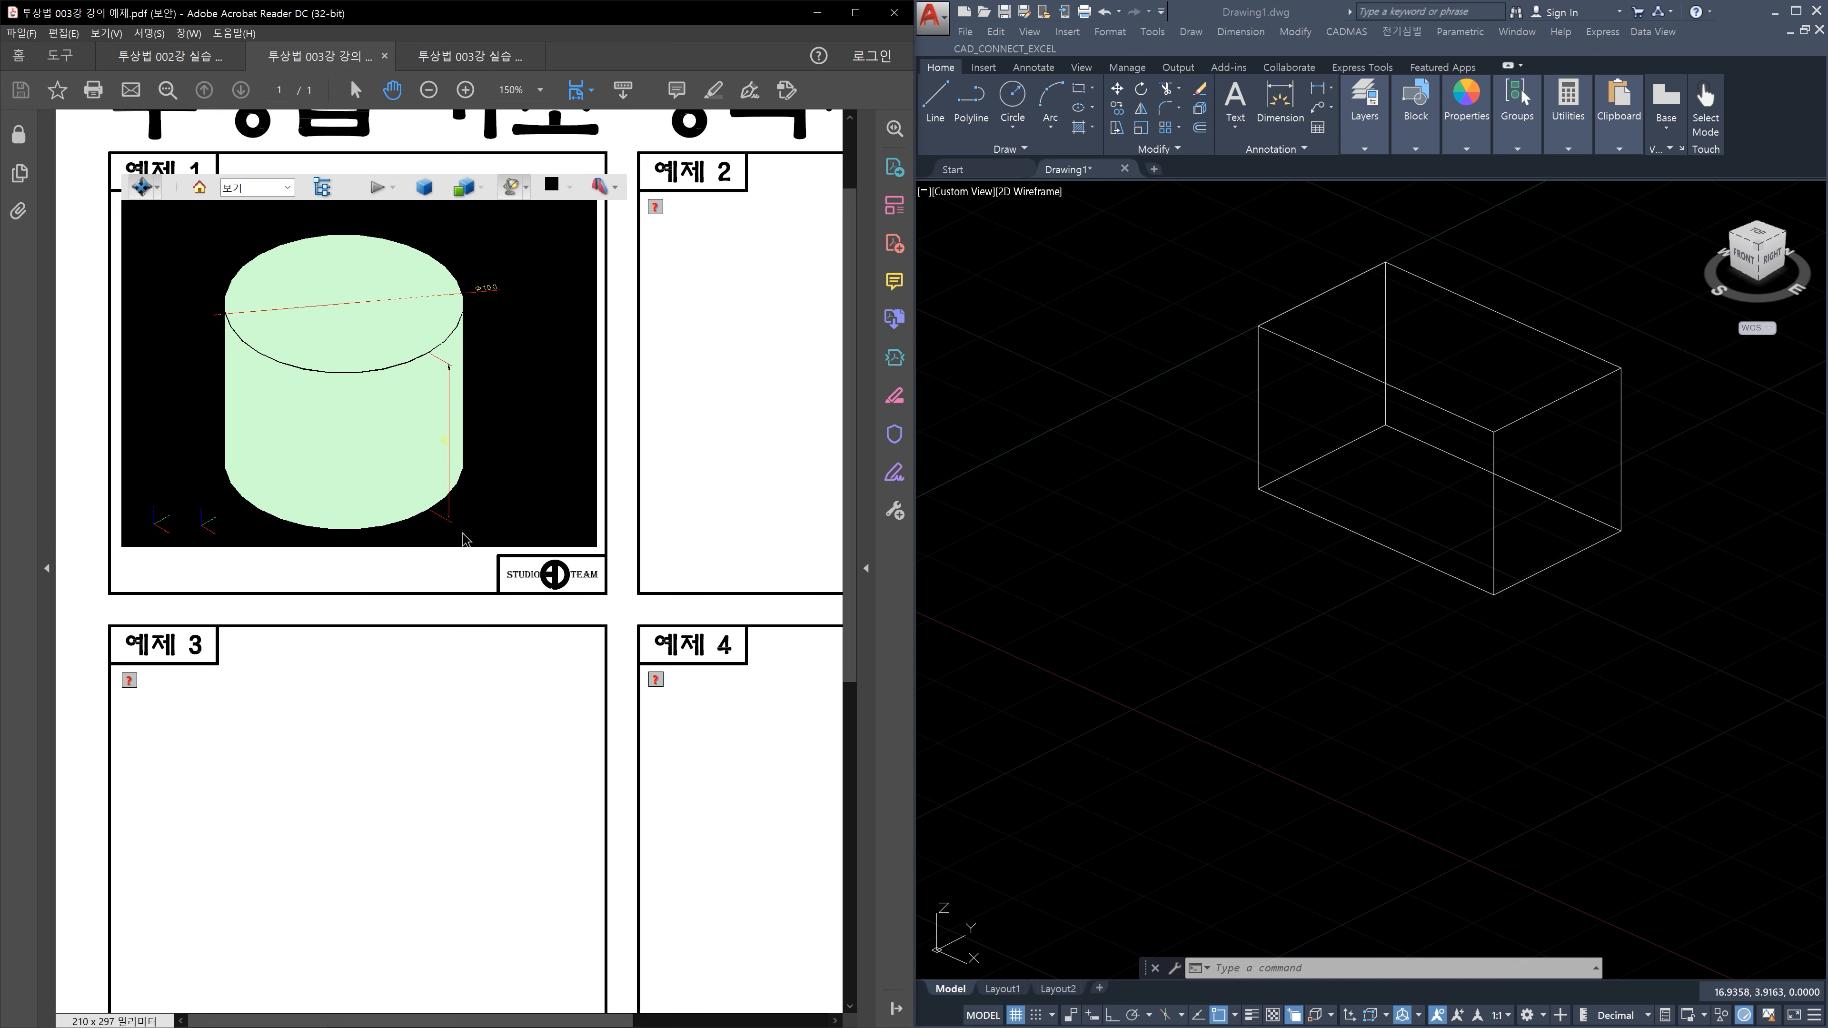
# In AutoCAD, delete the entire wireframe box to clear the drawing
pyautogui.click(1434, 691)
pyautogui.press('Escape')
pyautogui.press('Escape')
pyautogui.press('Escape')
pyautogui.scroll(-4, 1533, 623)
pyautogui.moveTo(1569, 623); pyautogui.dragTo(1293, 605, button='middle')
pyautogui.click(1407, 657)
pyautogui.click(1073, 393)
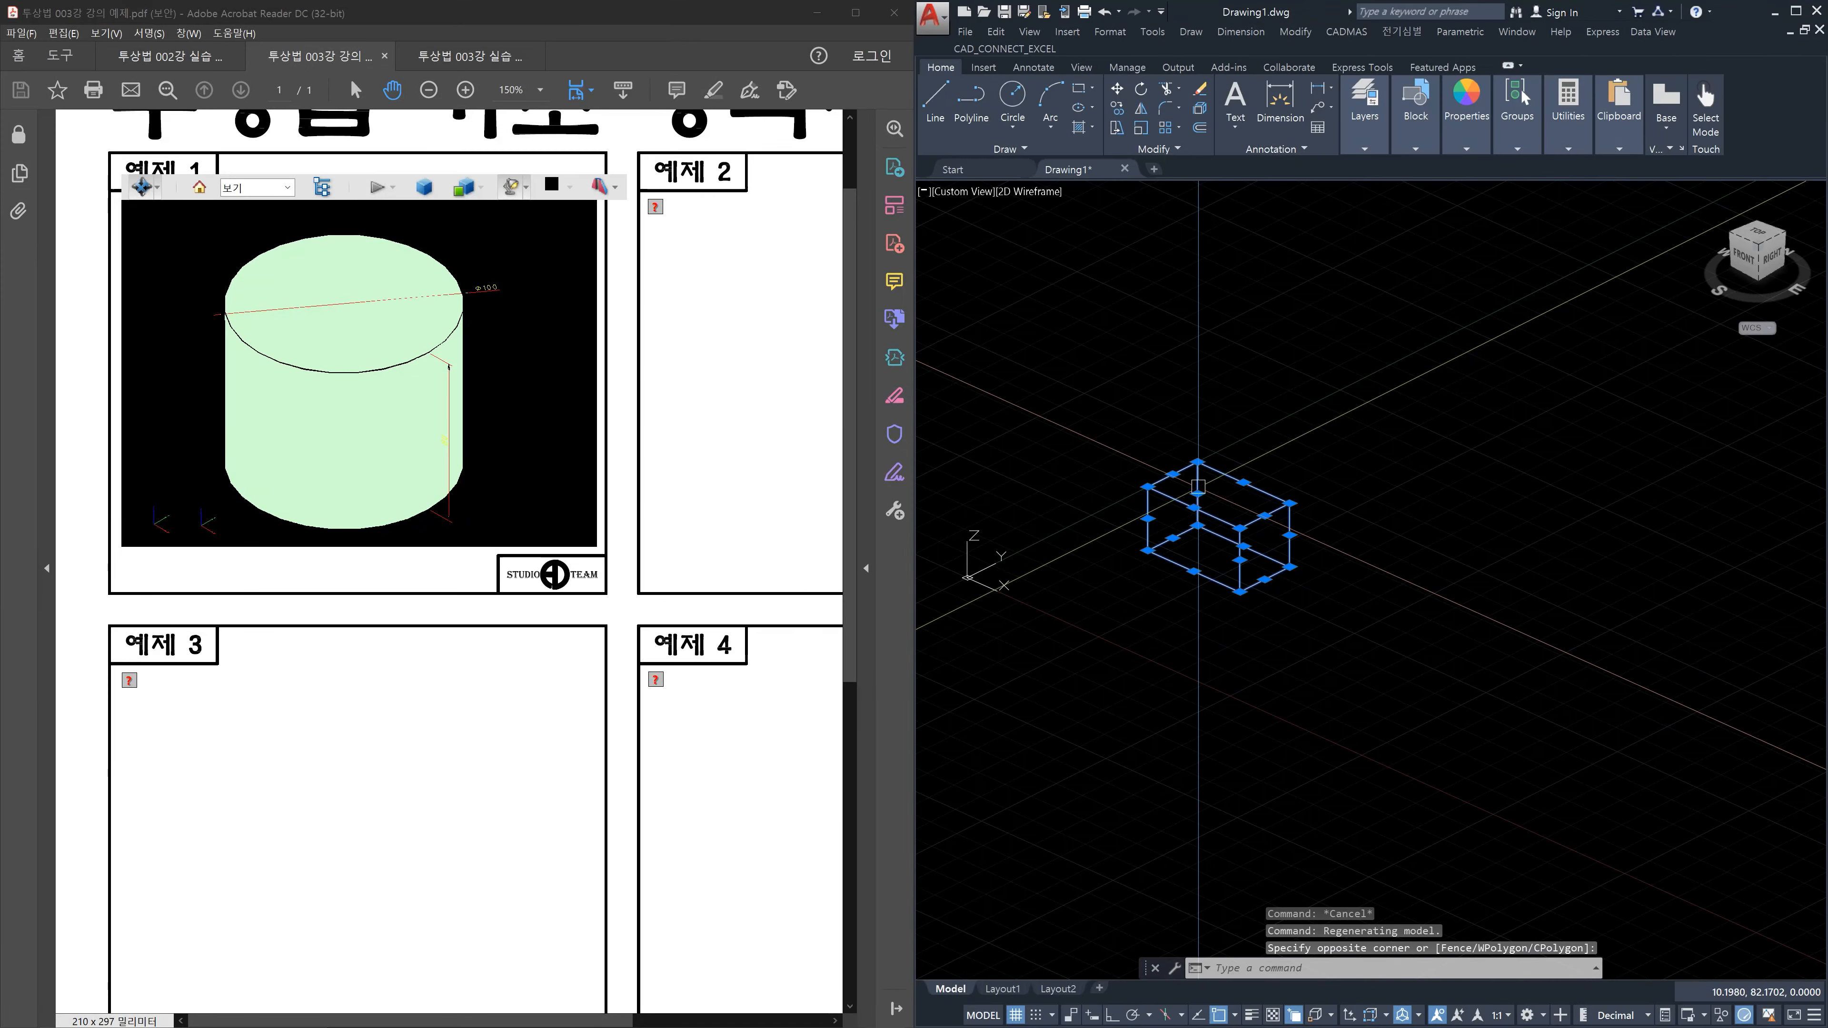
pyautogui.press('Delete')
pyautogui.press('Escape')
pyautogui.press('Escape')
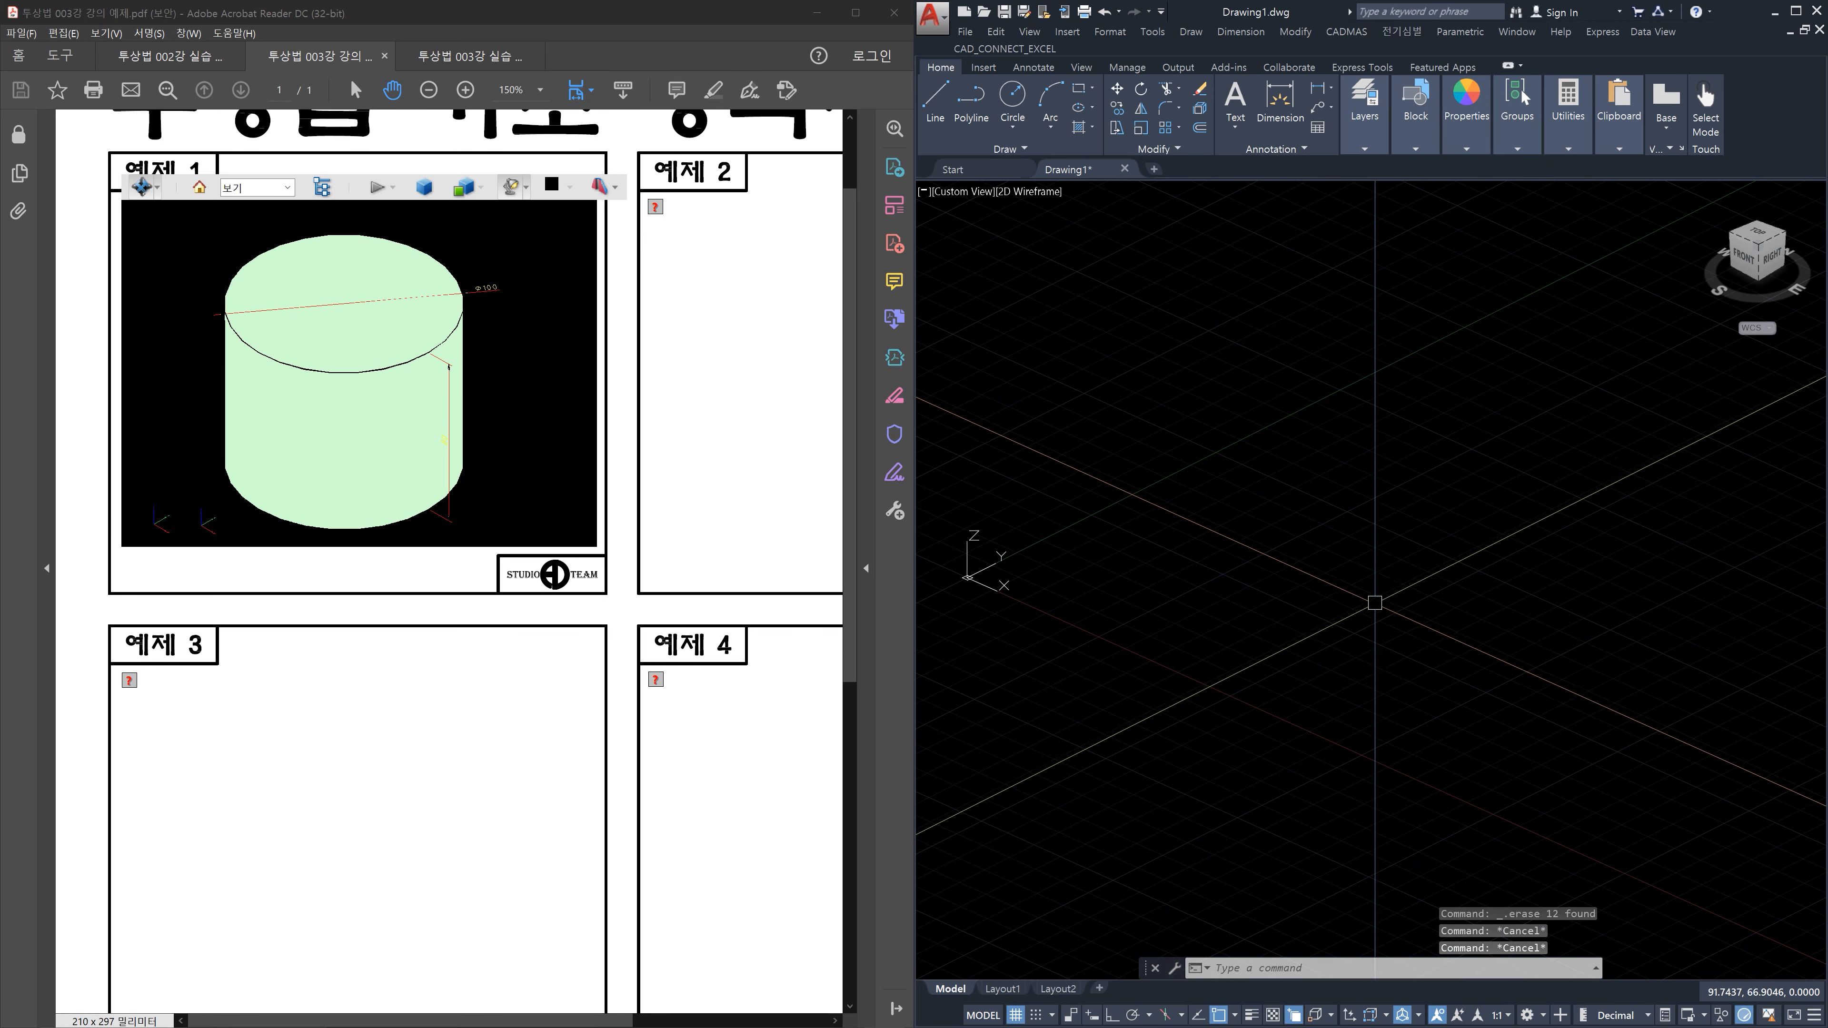
# Draw a circle with a radius of 50 on the XY plane as the cylinder's base
pyautogui.write('c')
pyautogui.press('Return')
pyautogui.click(1406, 599)
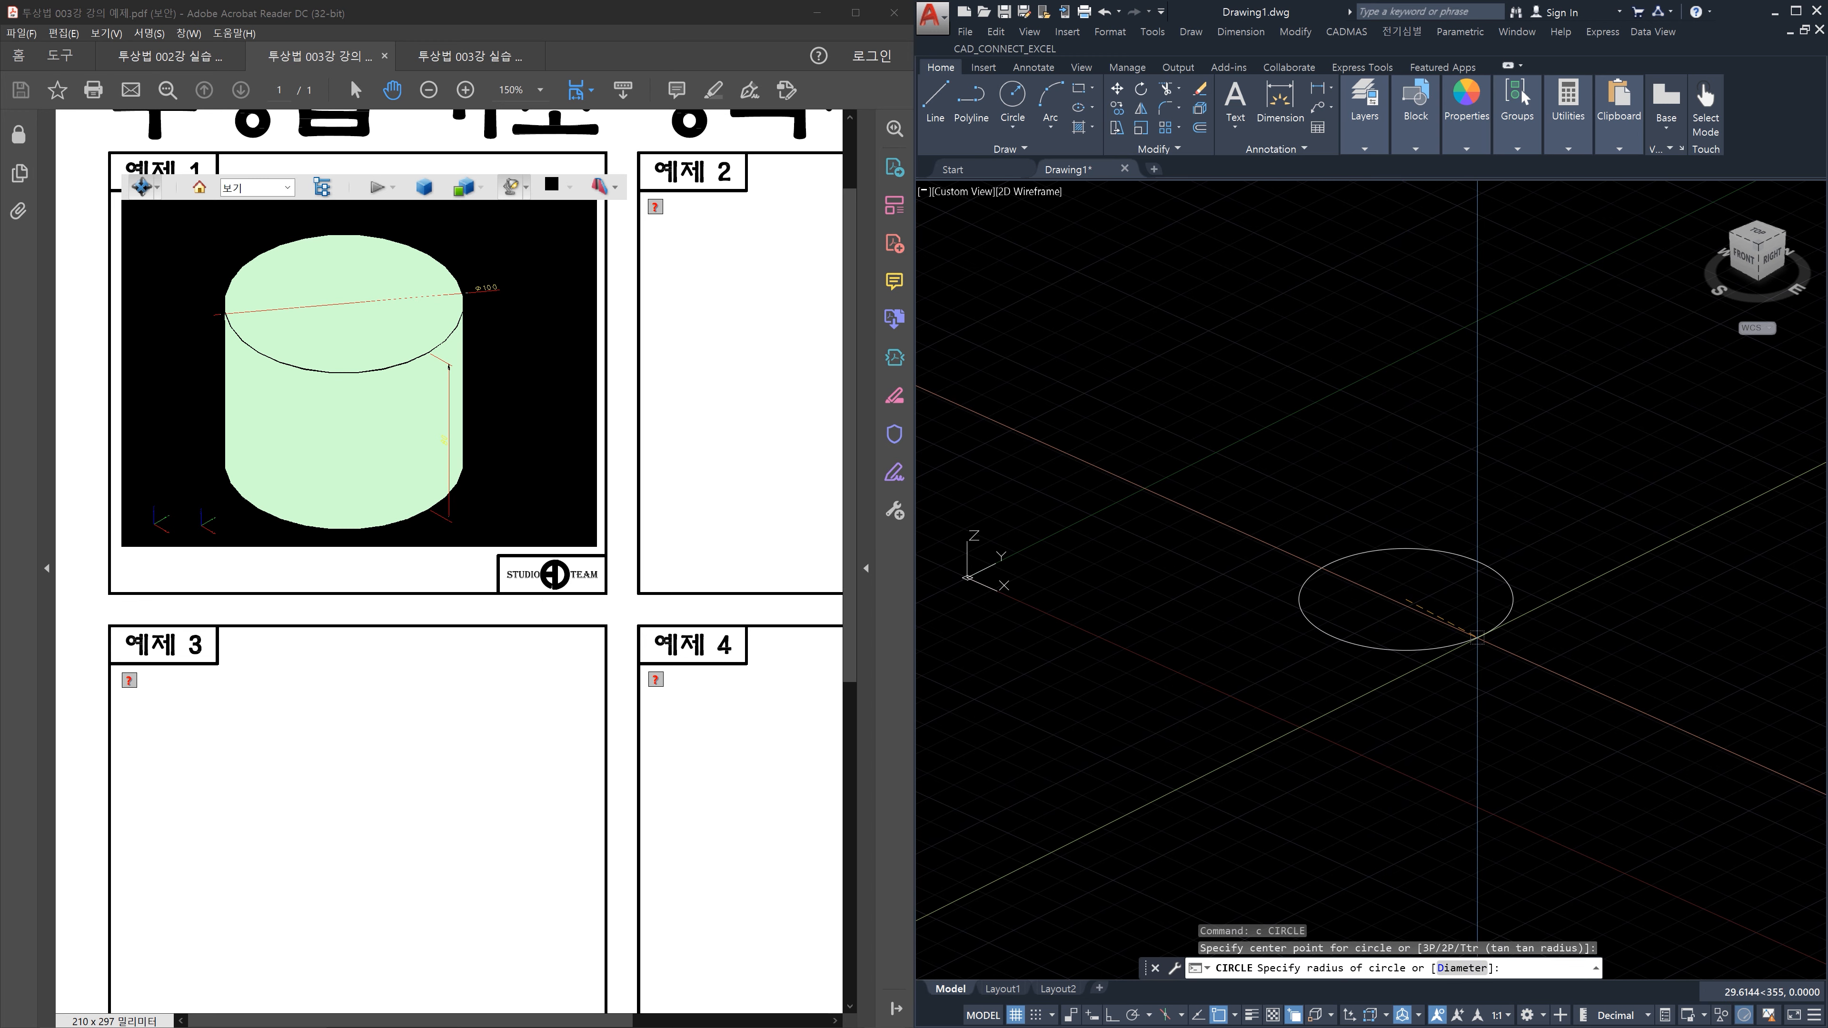
pyautogui.press('Return')
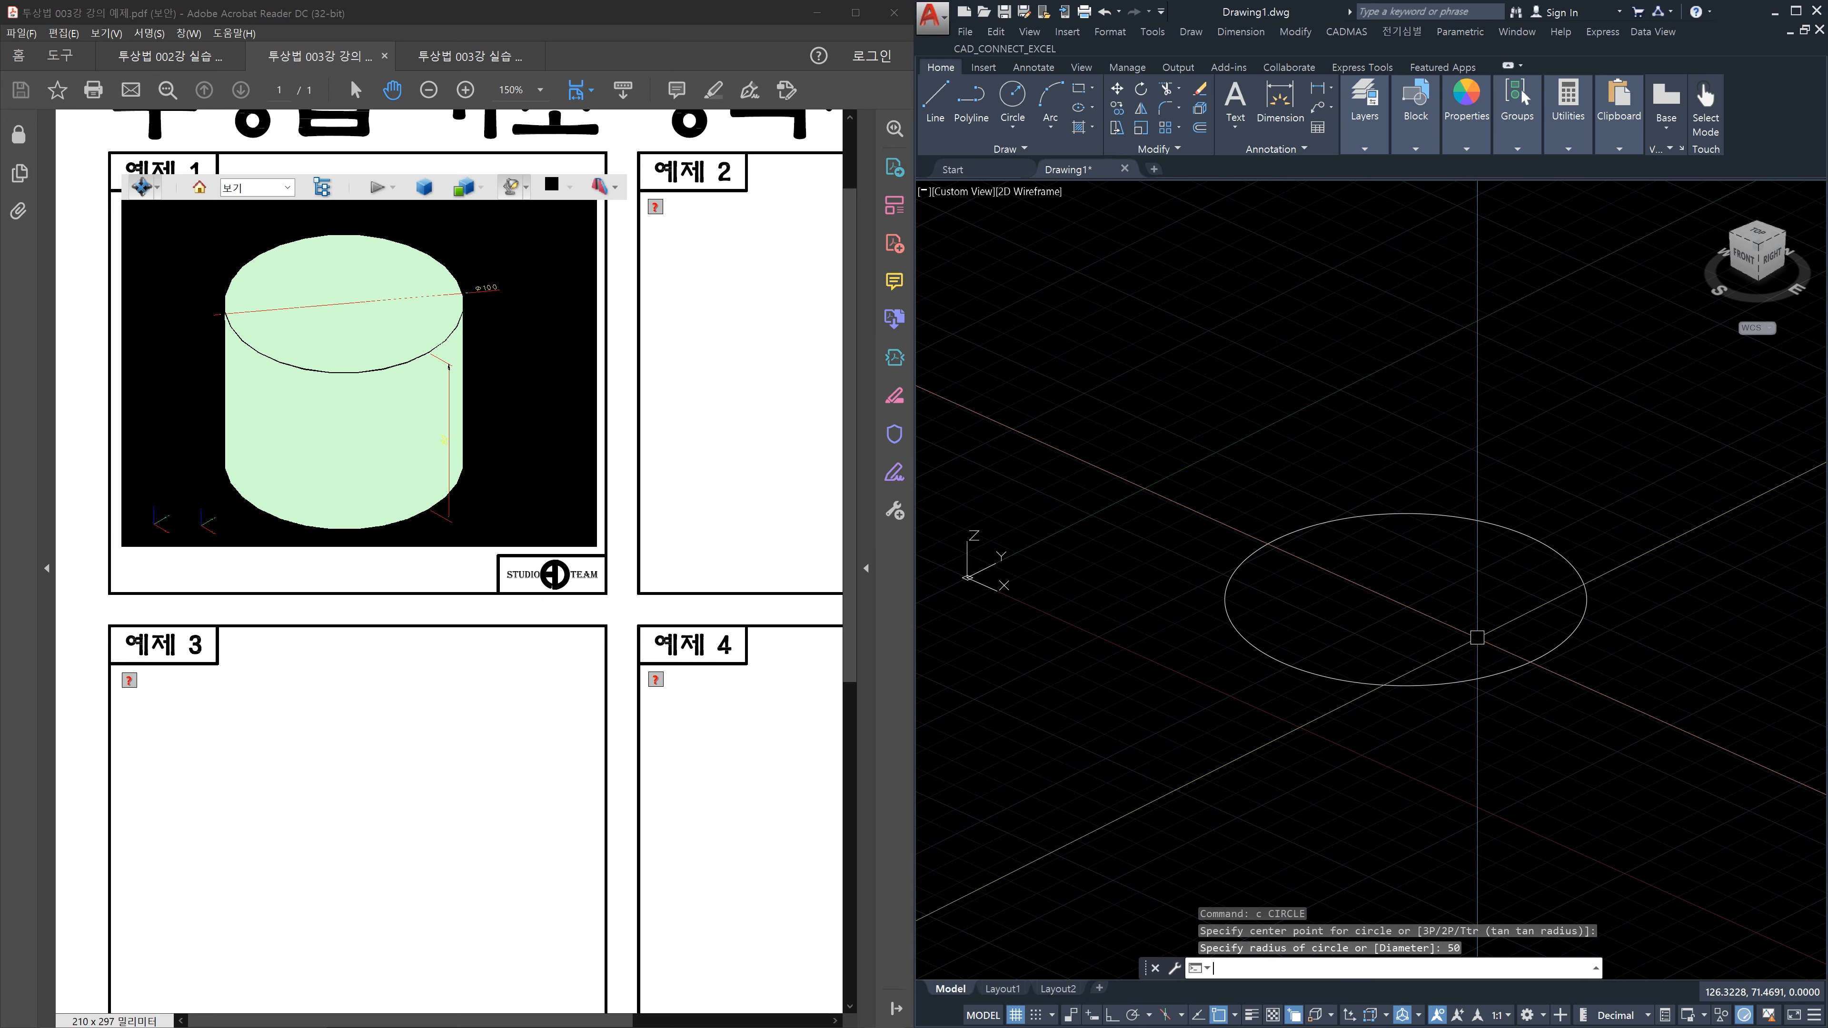
pyautogui.press('Escape')
pyautogui.press('Escape')
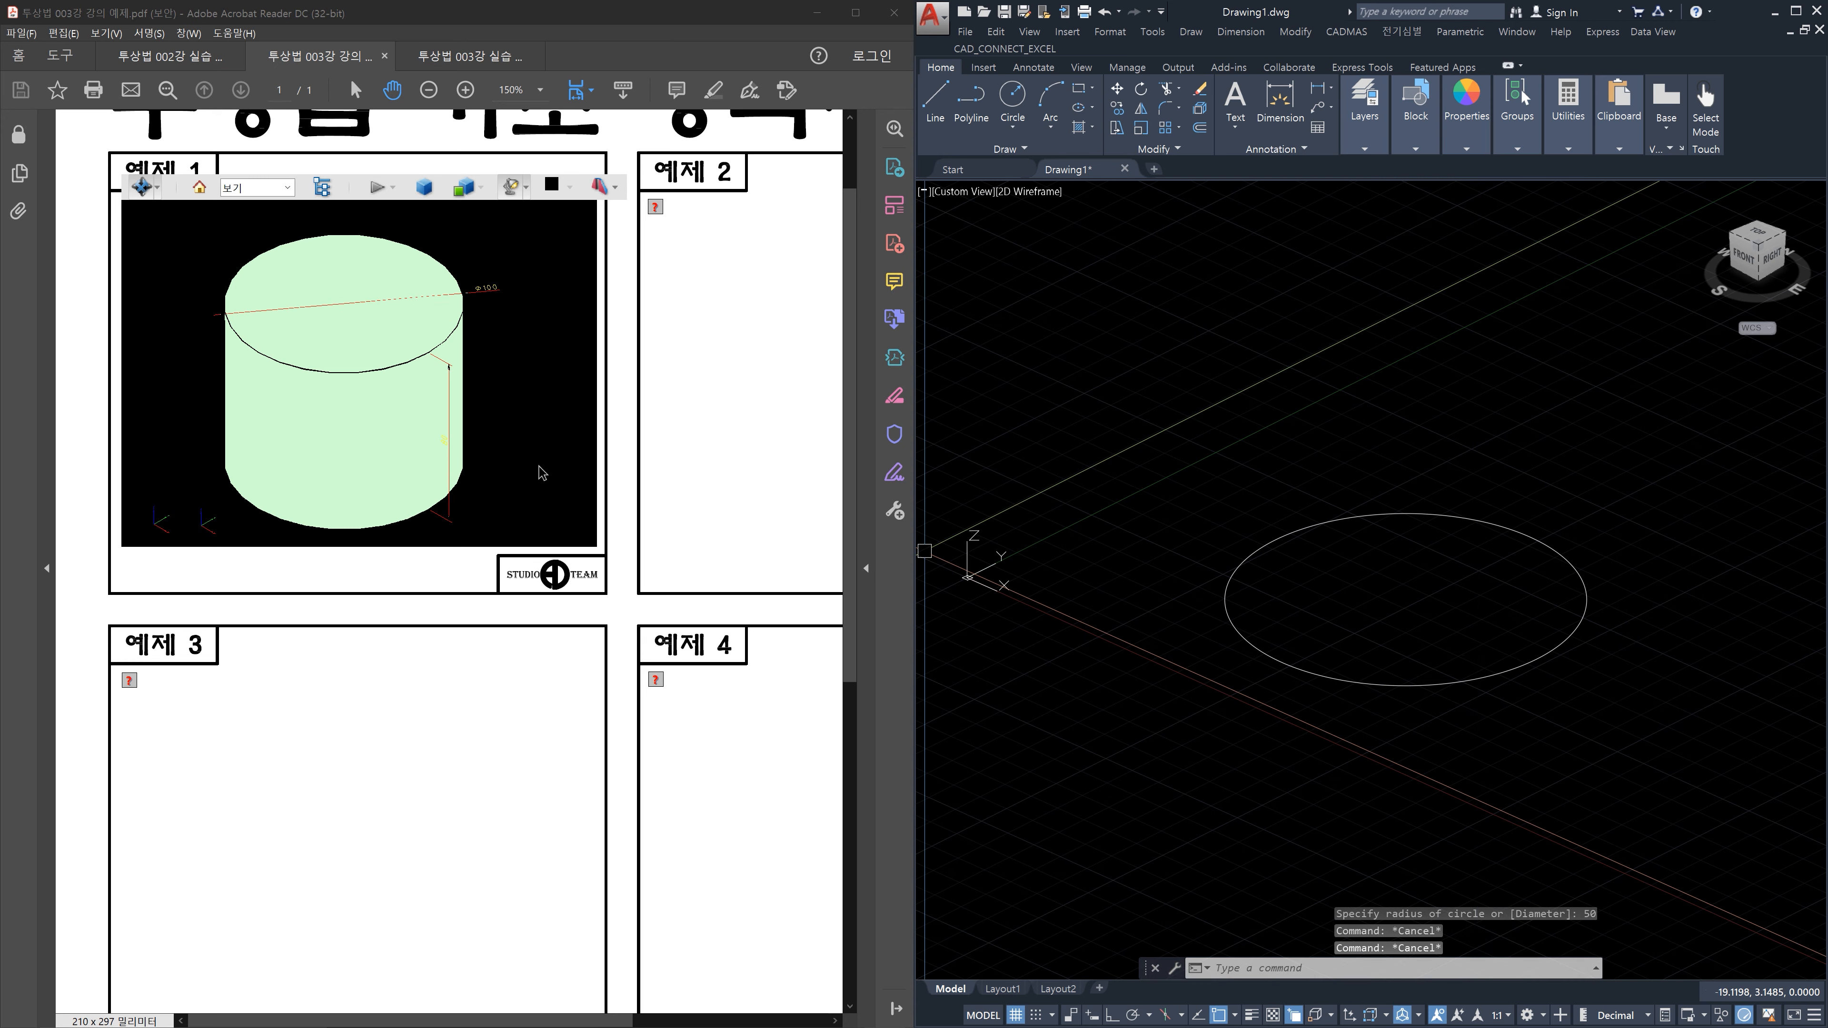
# Rotate example 1's cylinder in the PDF to read its height dimension, and return to AutoCAD
pyautogui.click(512, 462)
pyautogui.moveTo(445, 458); pyautogui.dragTo(533, 435)
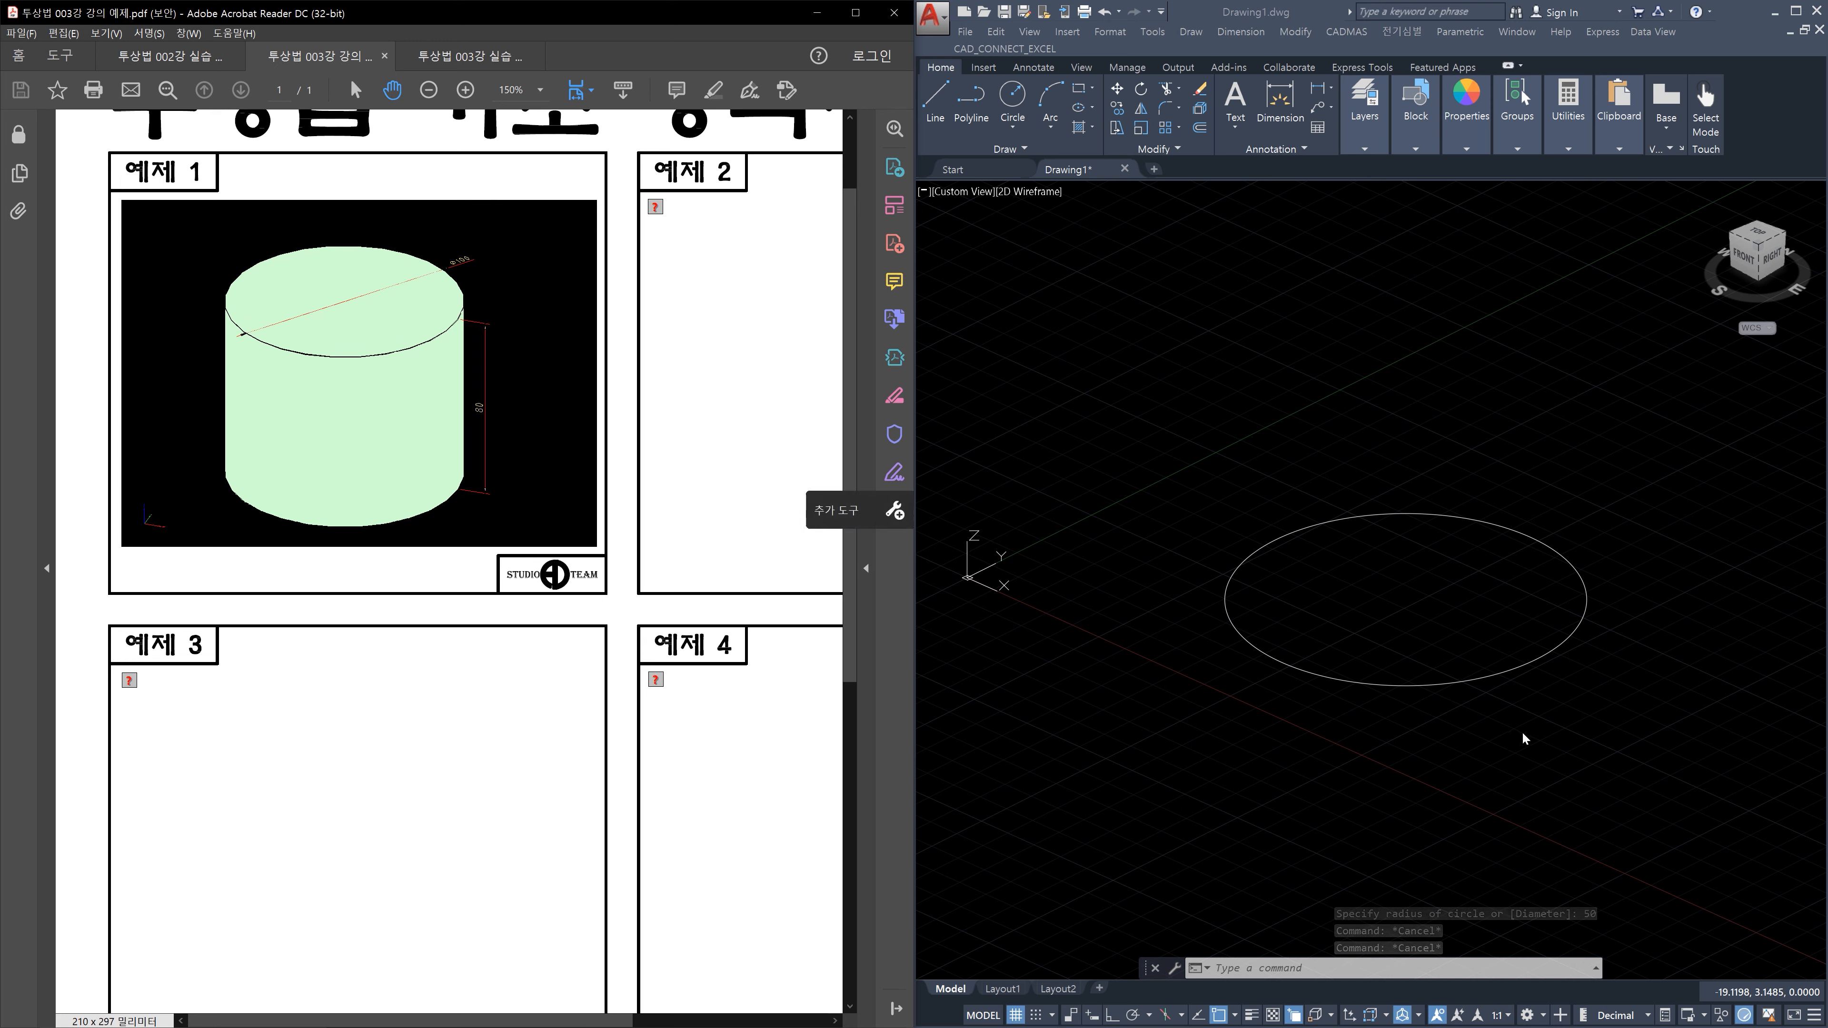
pyautogui.click(1510, 719)
pyautogui.press('Escape')
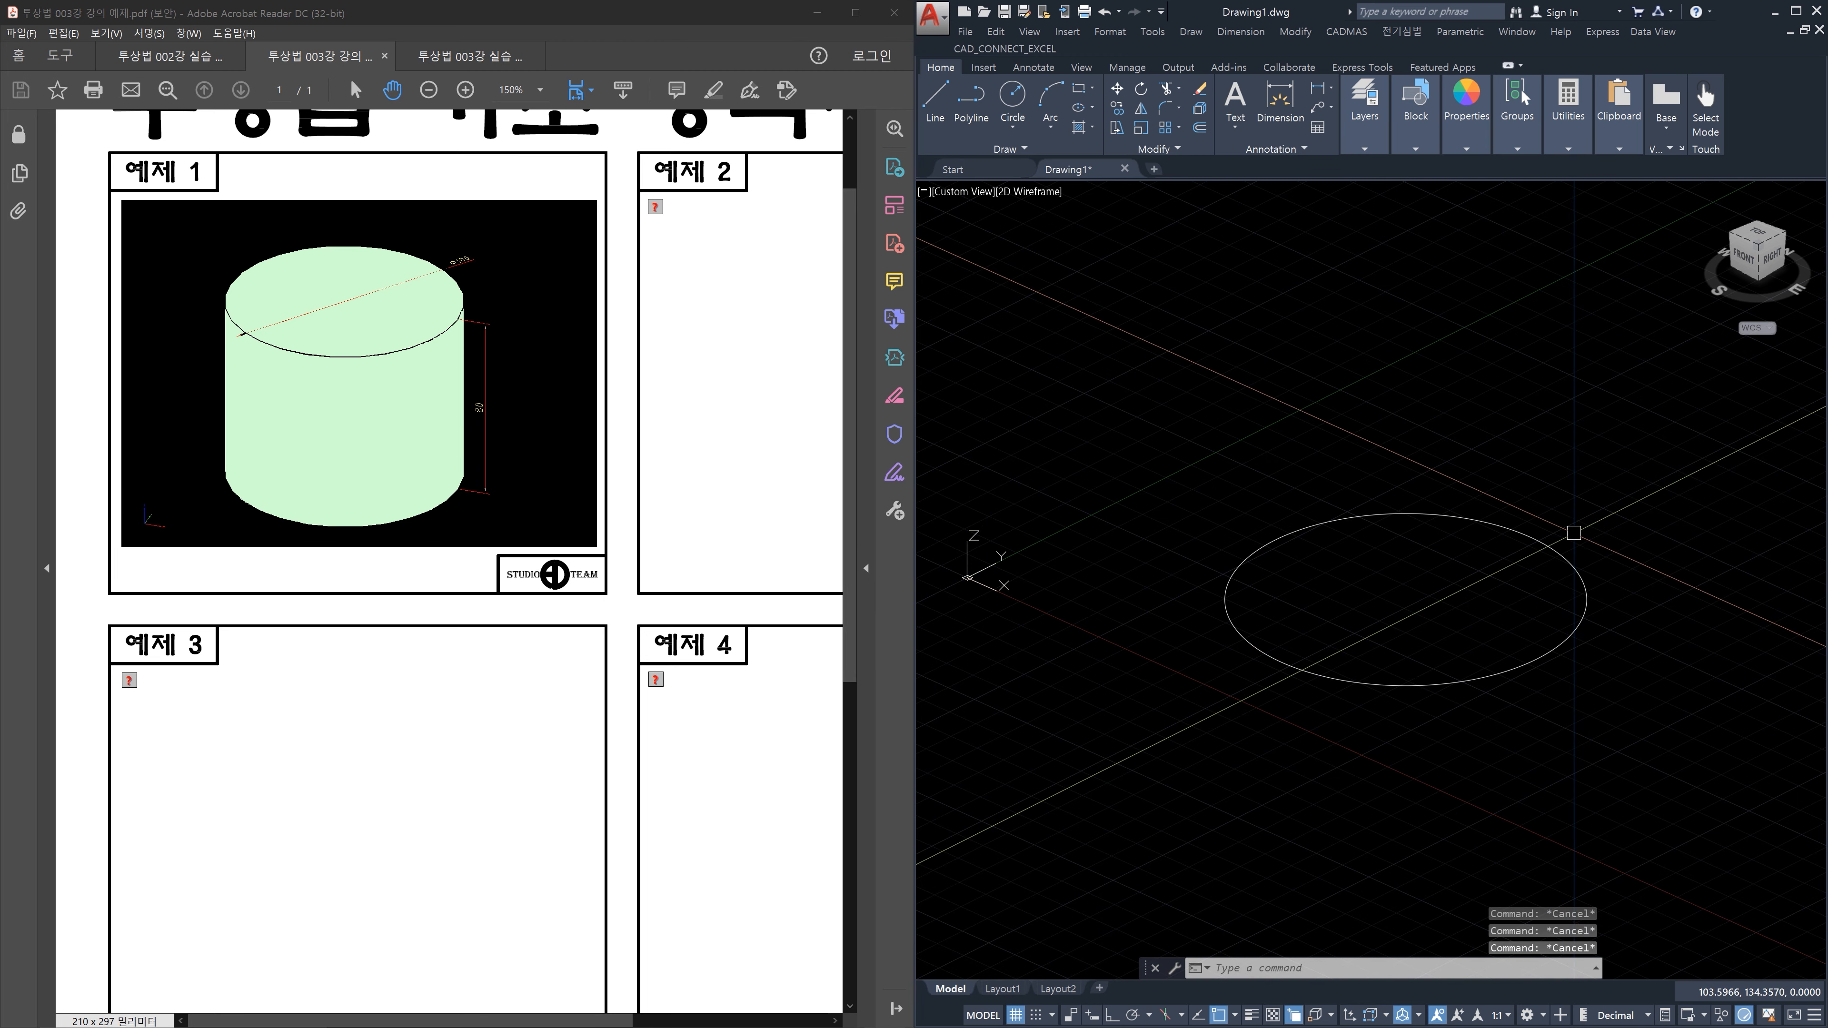
pyautogui.press('Escape')
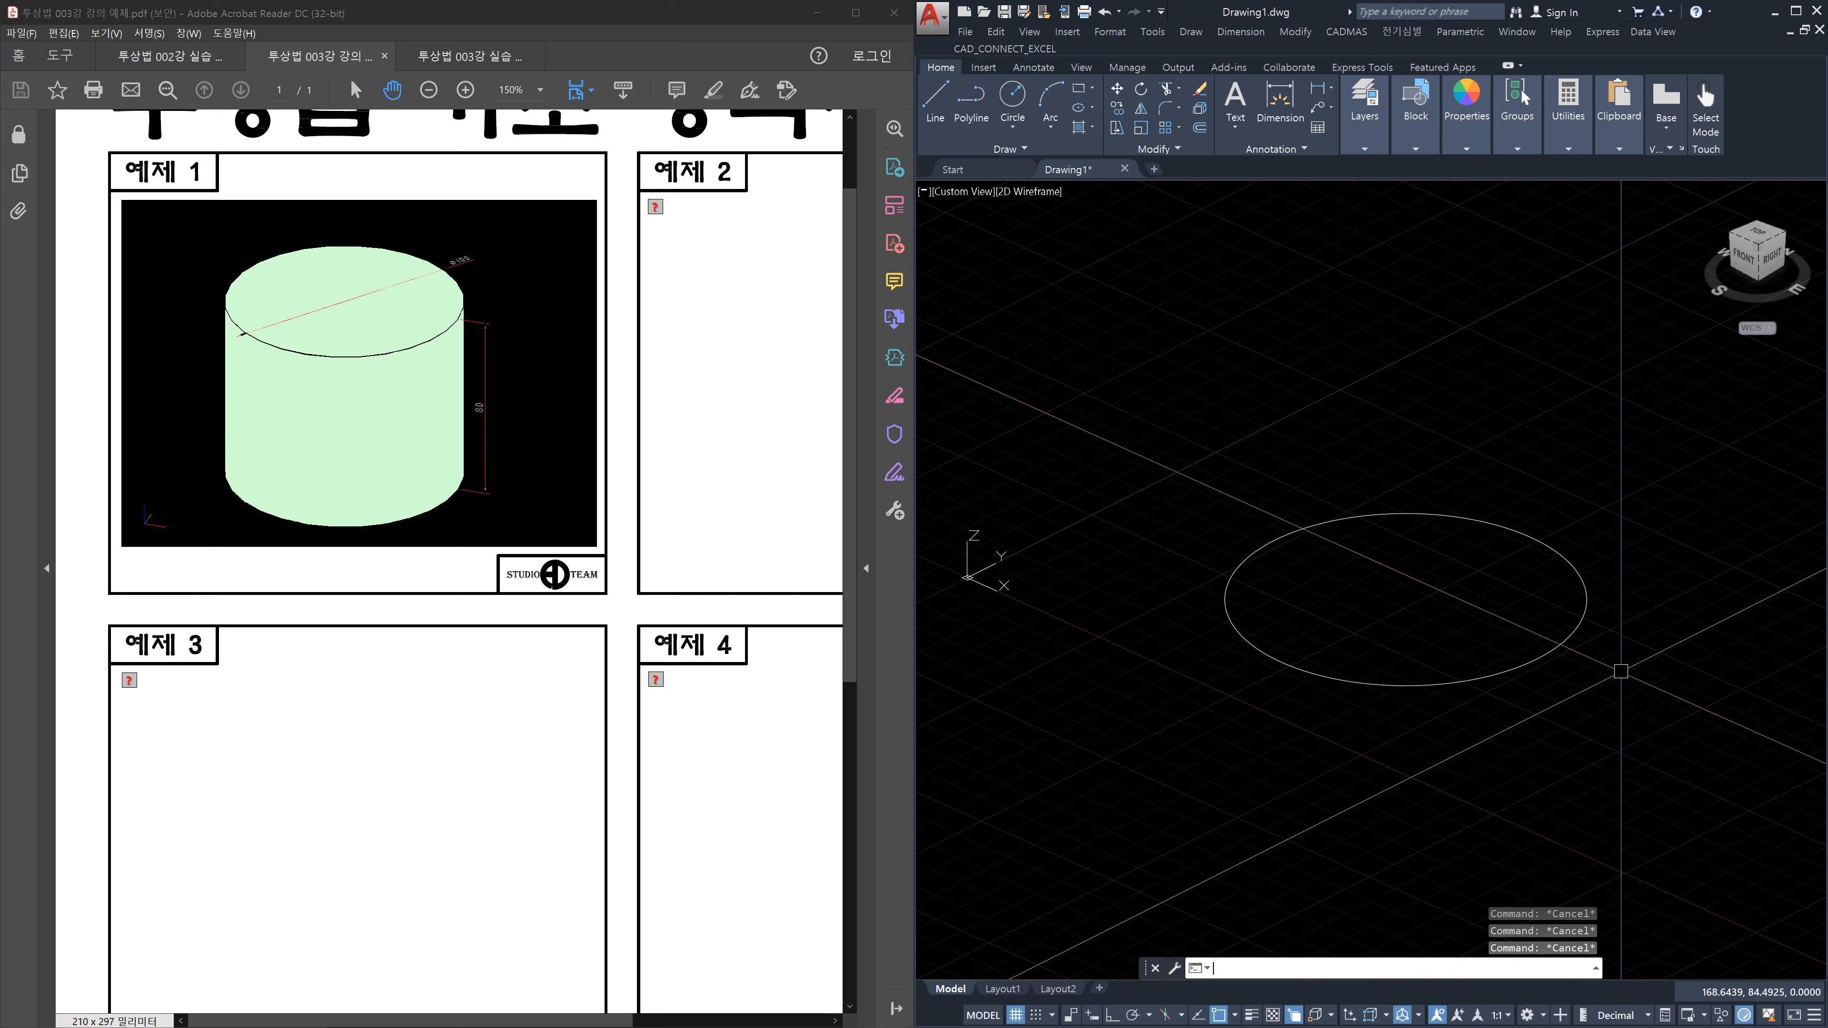
# Copy the base circle straight up by 80 using the relative offset @0,0,80
pyautogui.write('co')
pyautogui.press('Return')
pyautogui.click(1621, 671)
pyautogui.click(1530, 596)
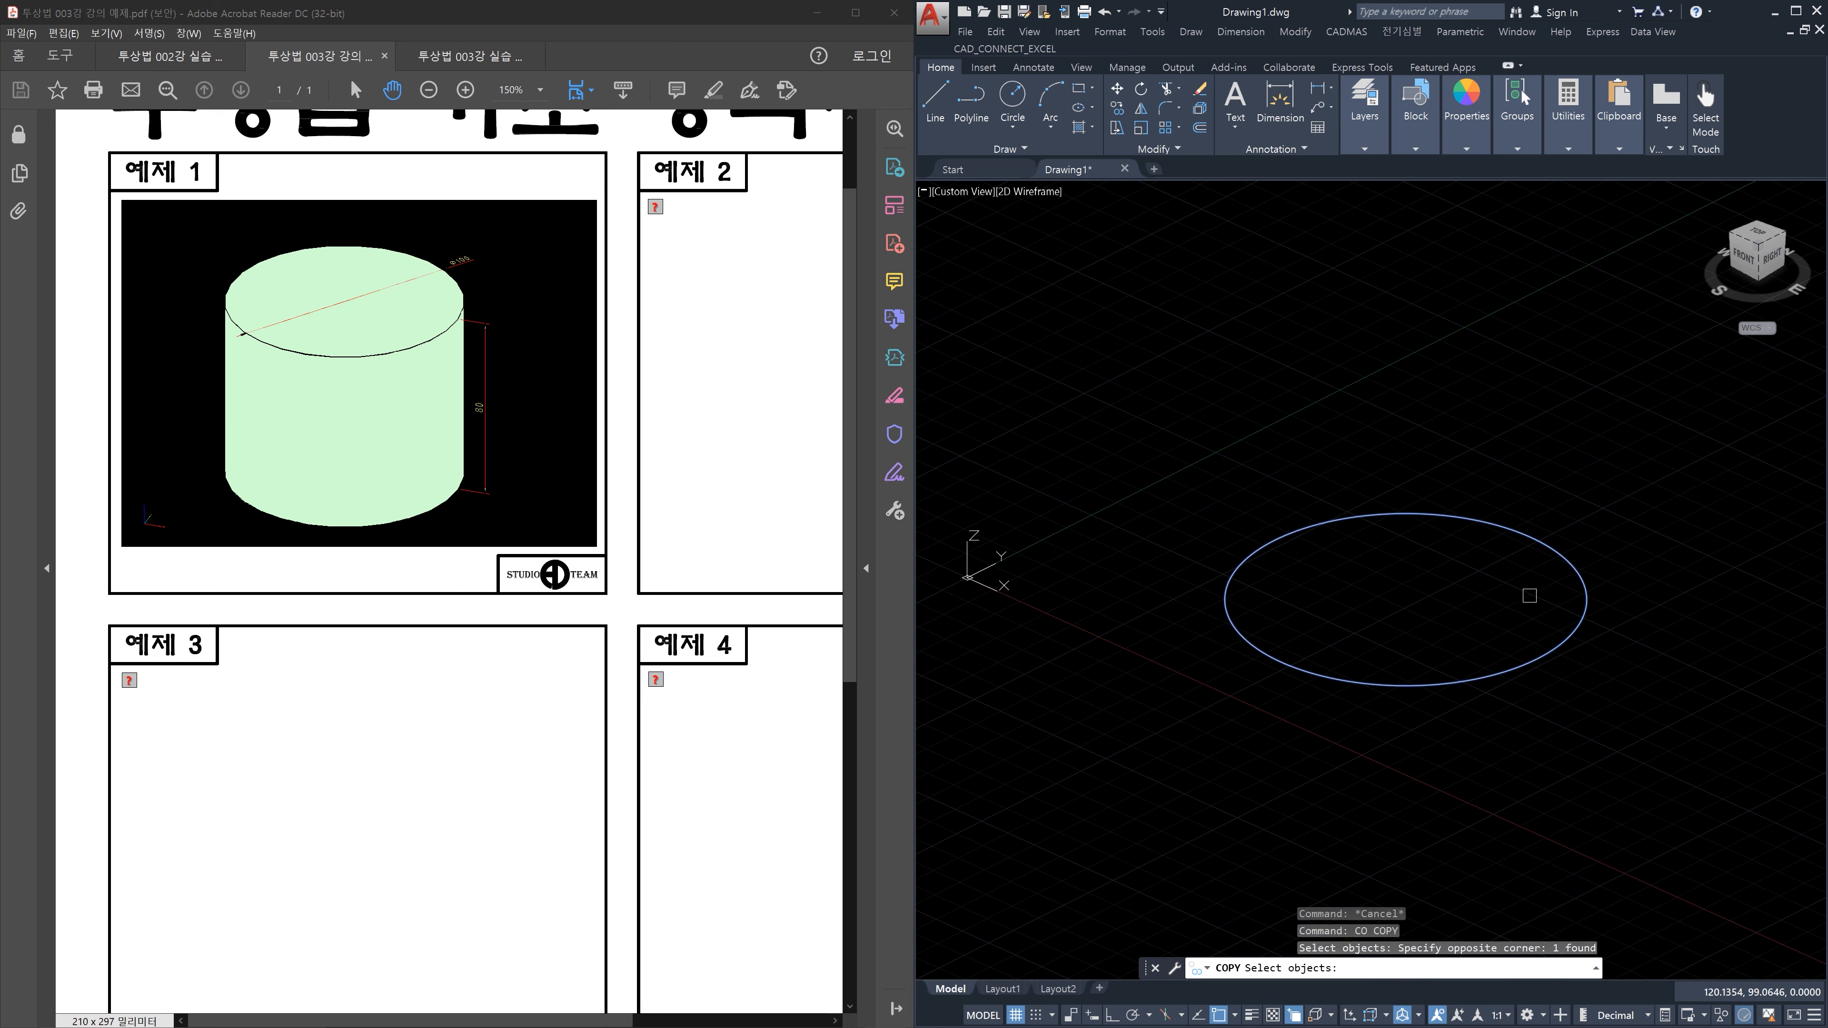
pyautogui.press('Return')
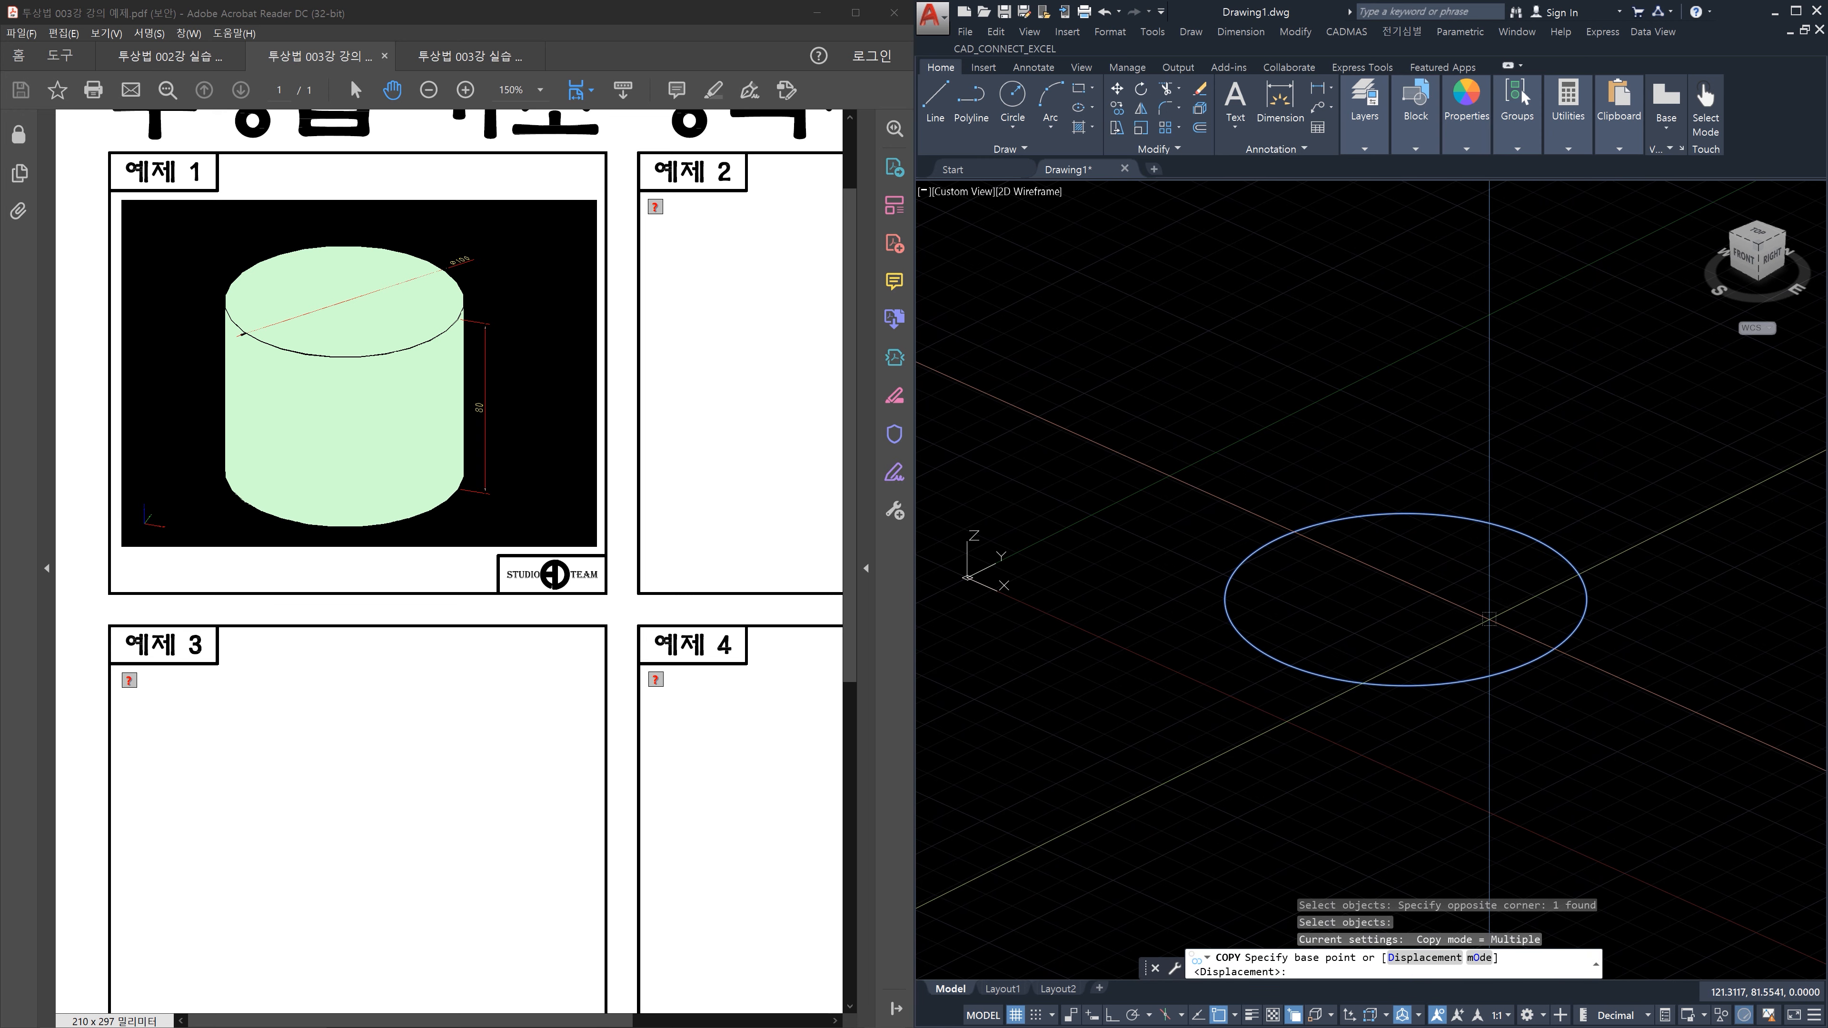
pyautogui.click(1489, 618)
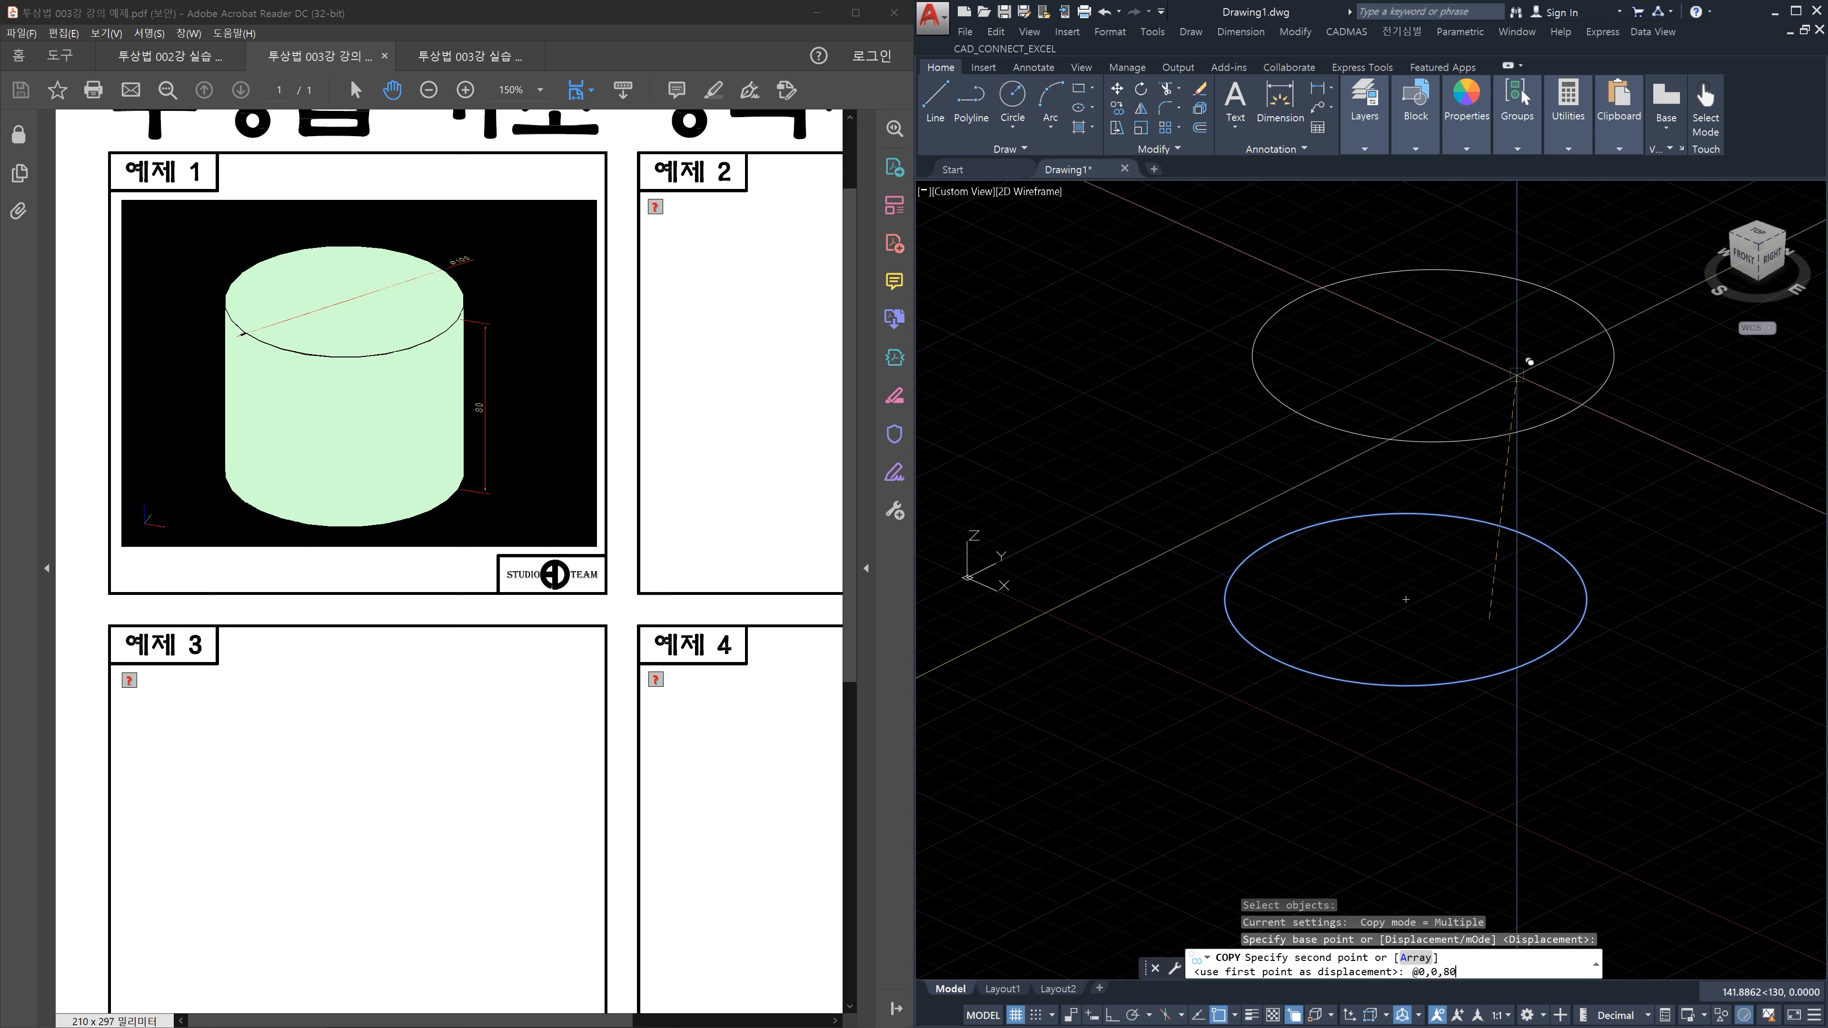
pyautogui.press('Return')
pyautogui.press('Escape')
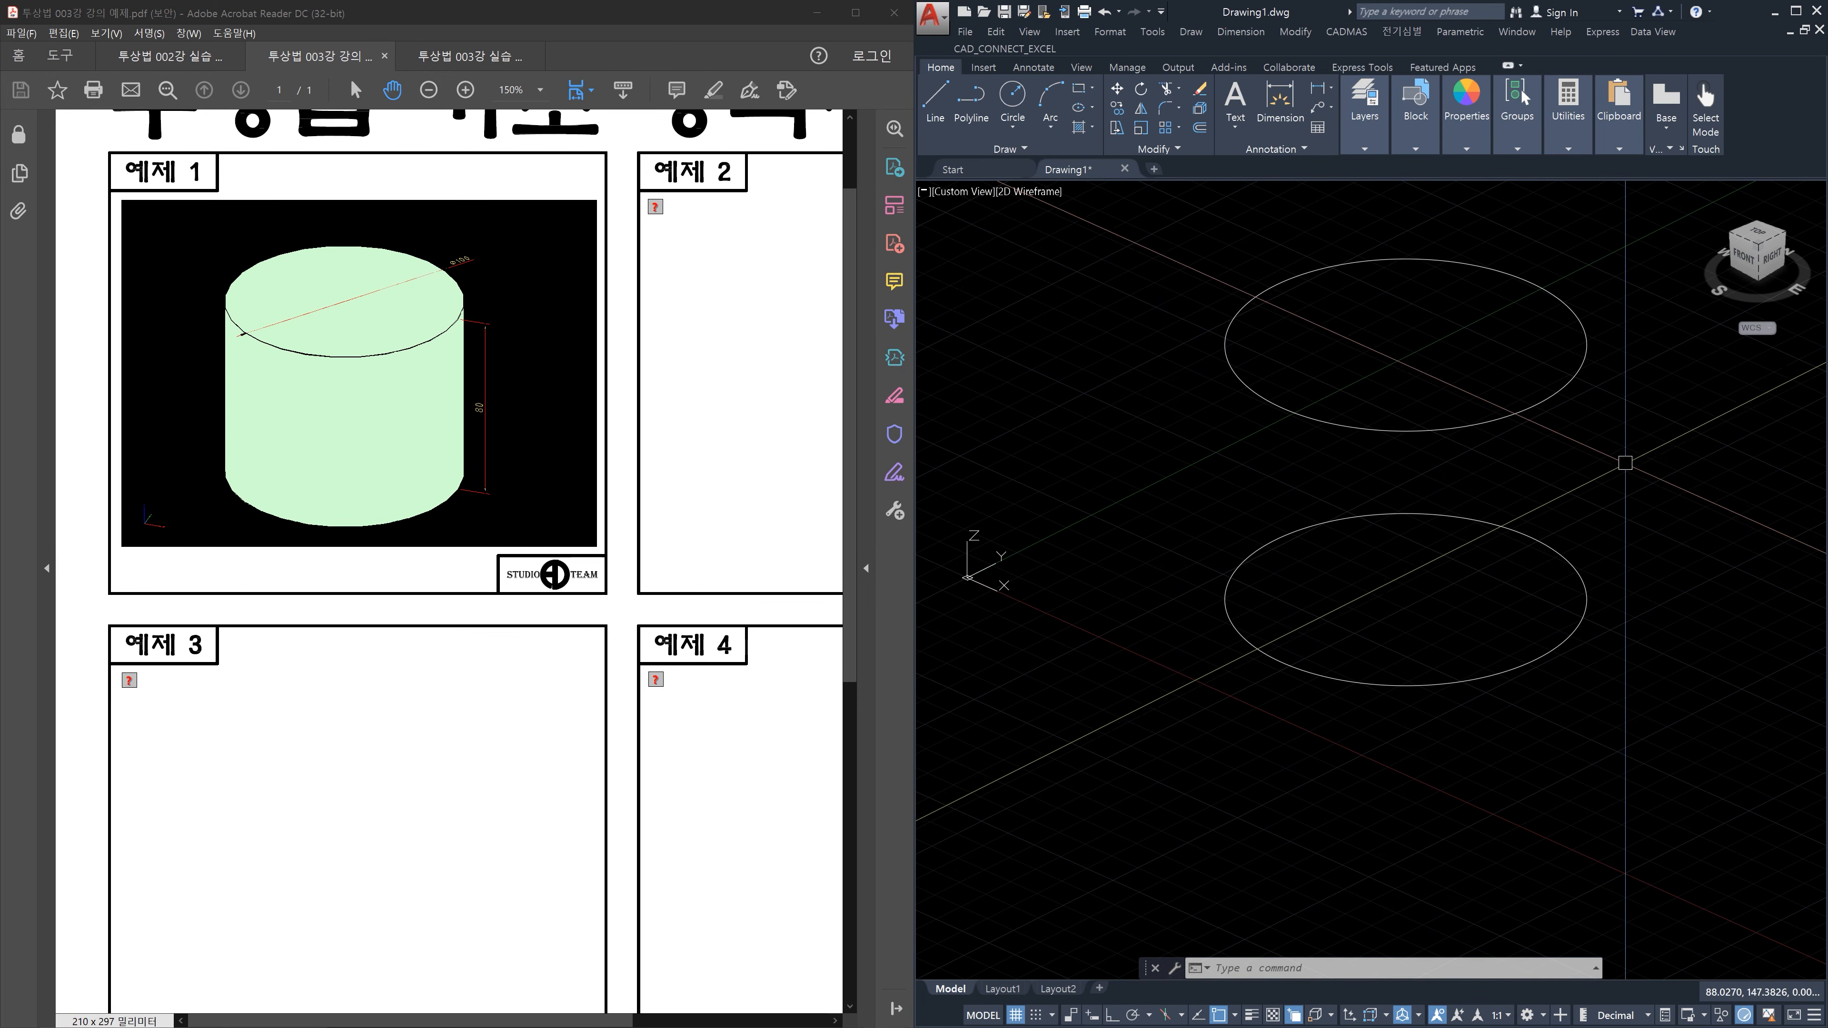
# Compare the front views of the two circles in AutoCAD and of the cylinder model in the PDF
pyautogui.click(1757, 272)
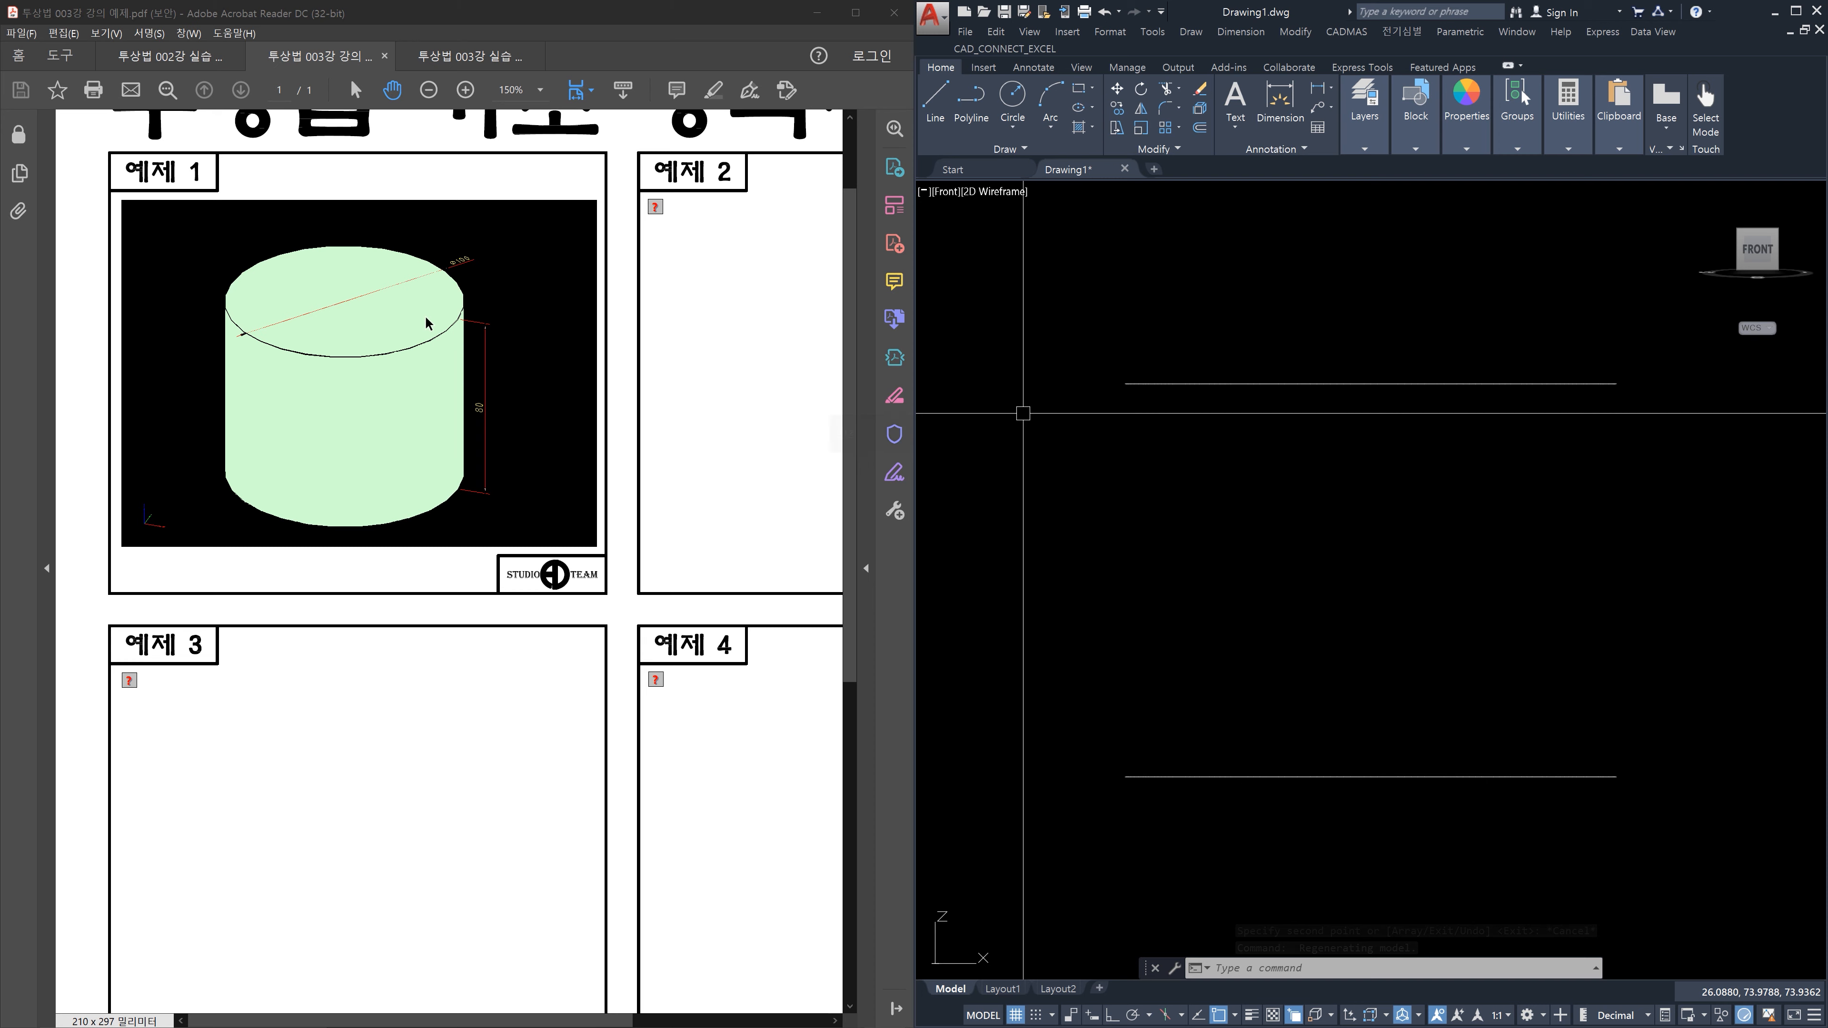
pyautogui.click(513, 300)
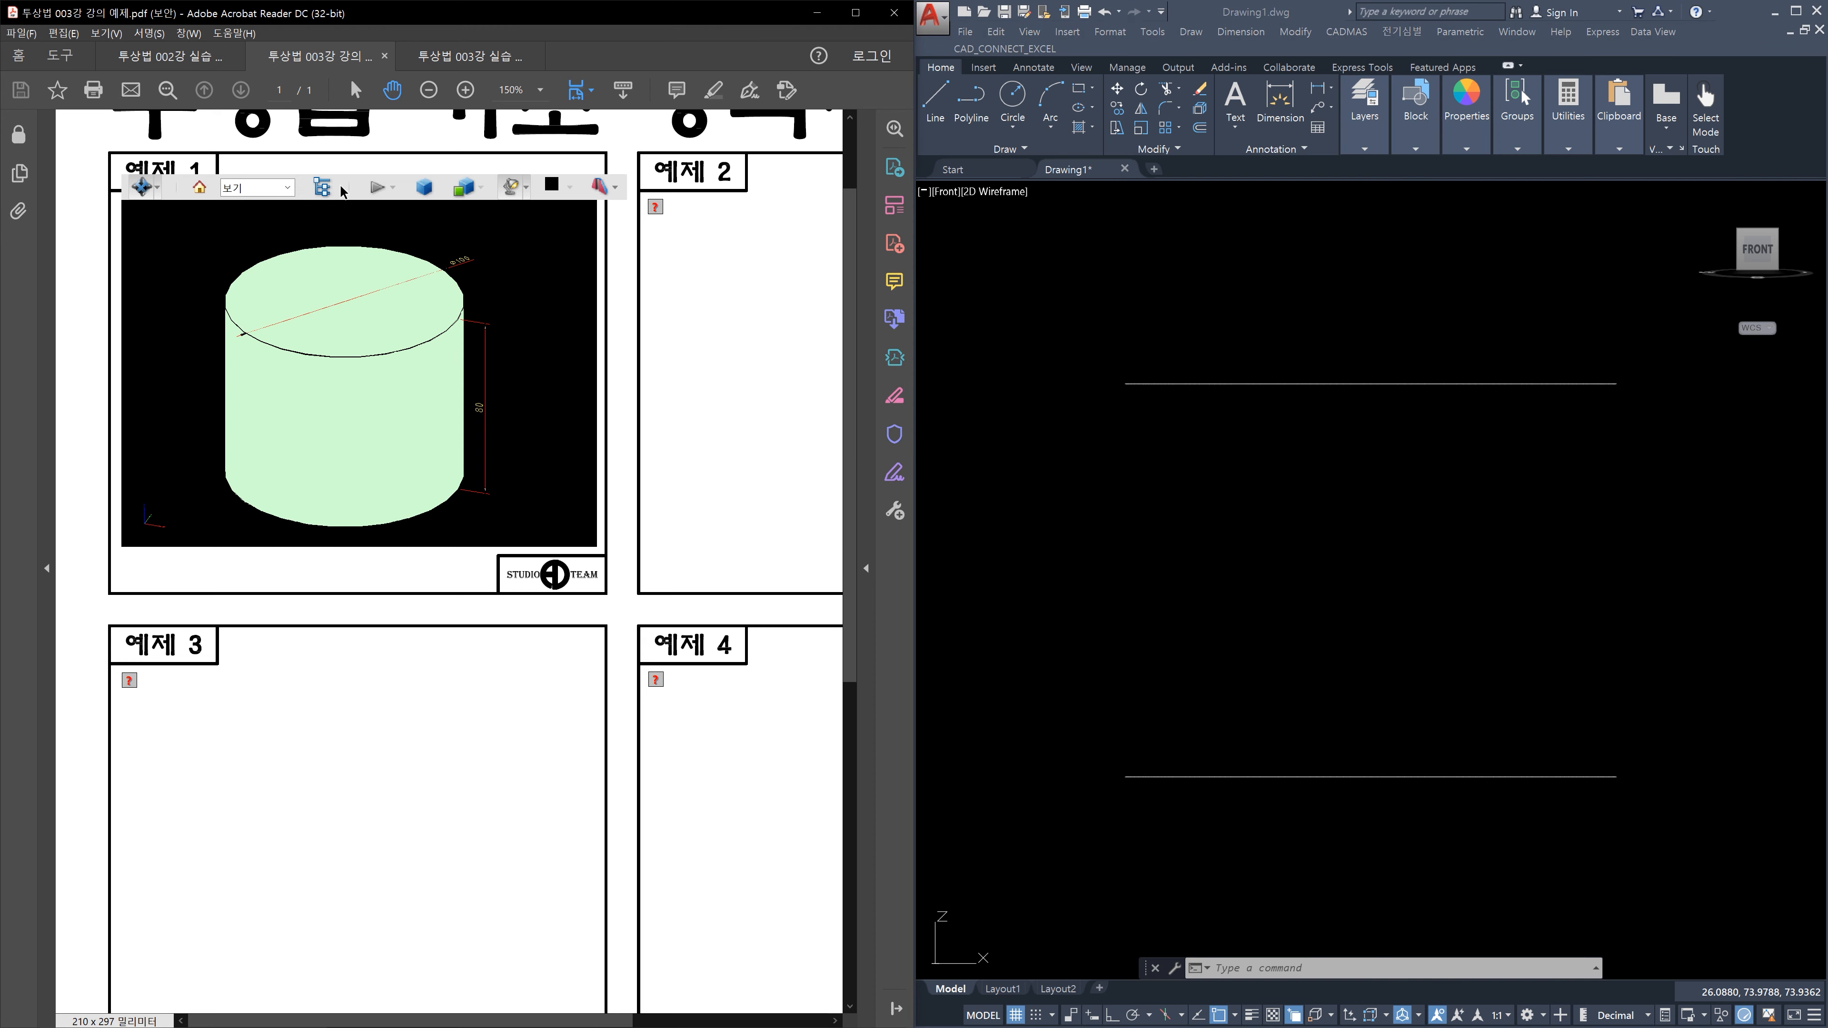
pyautogui.click(291, 189)
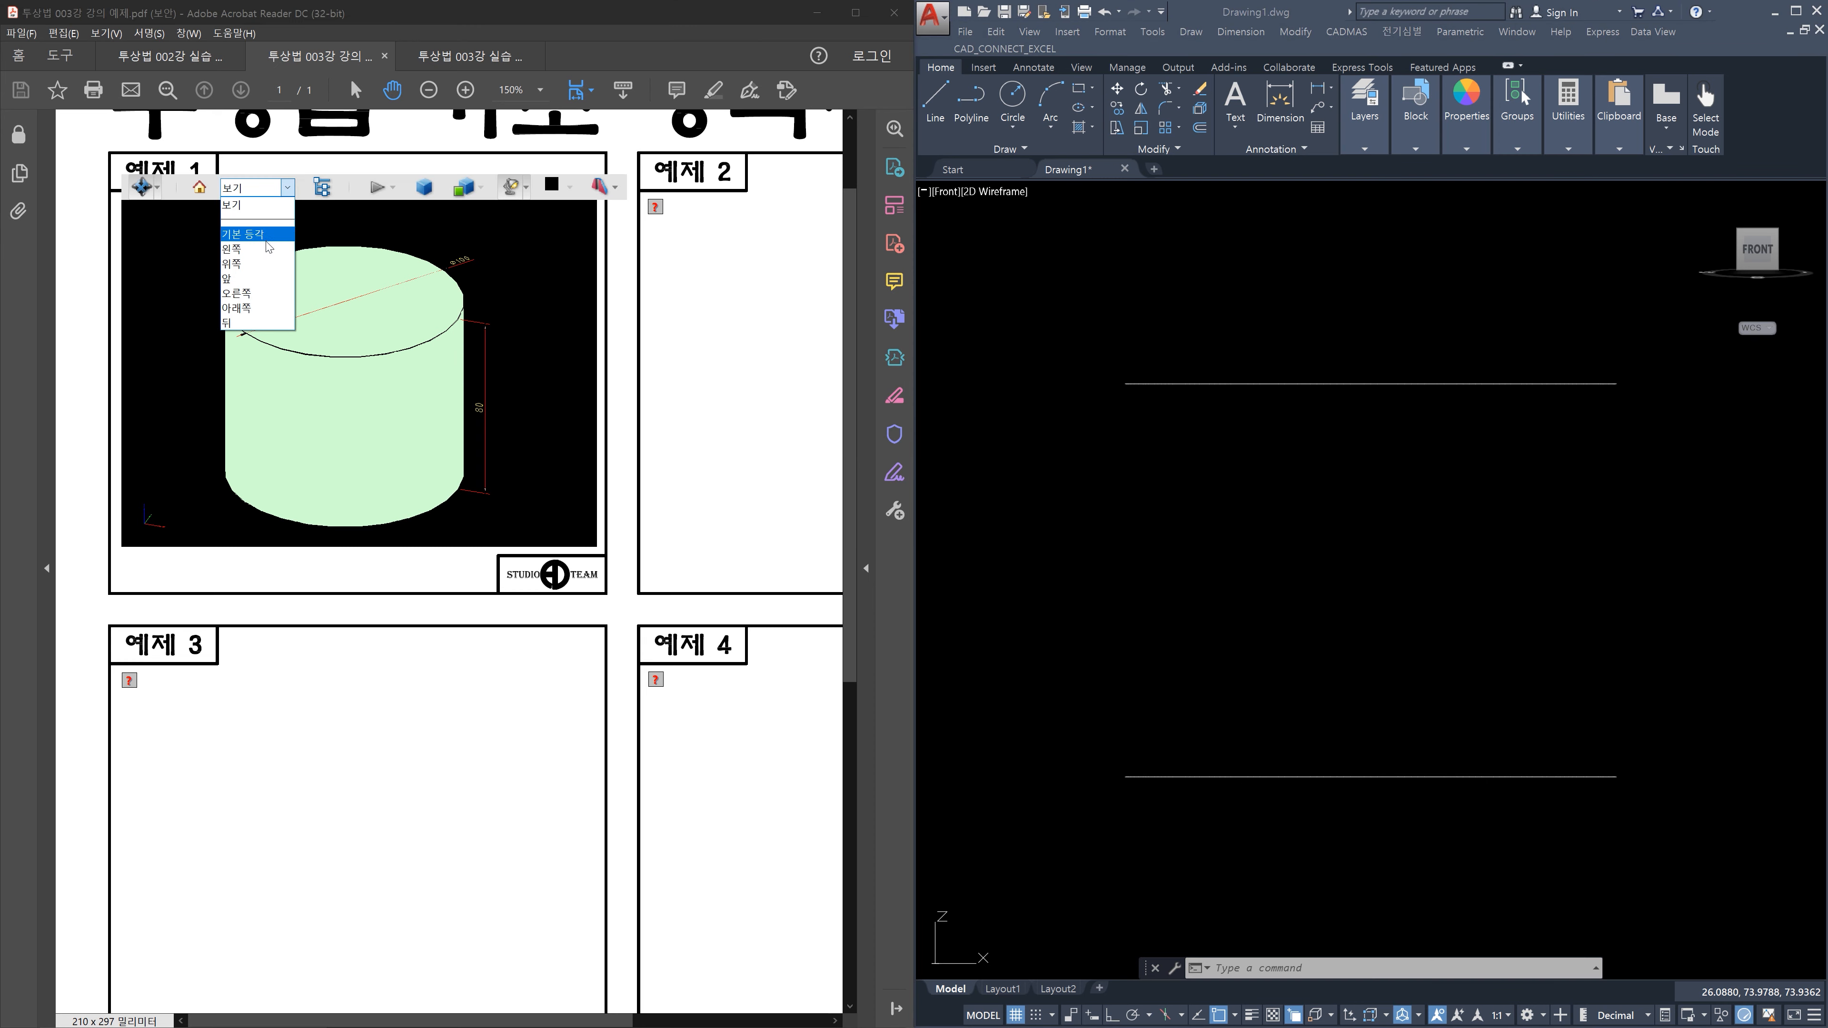
pyautogui.click(253, 280)
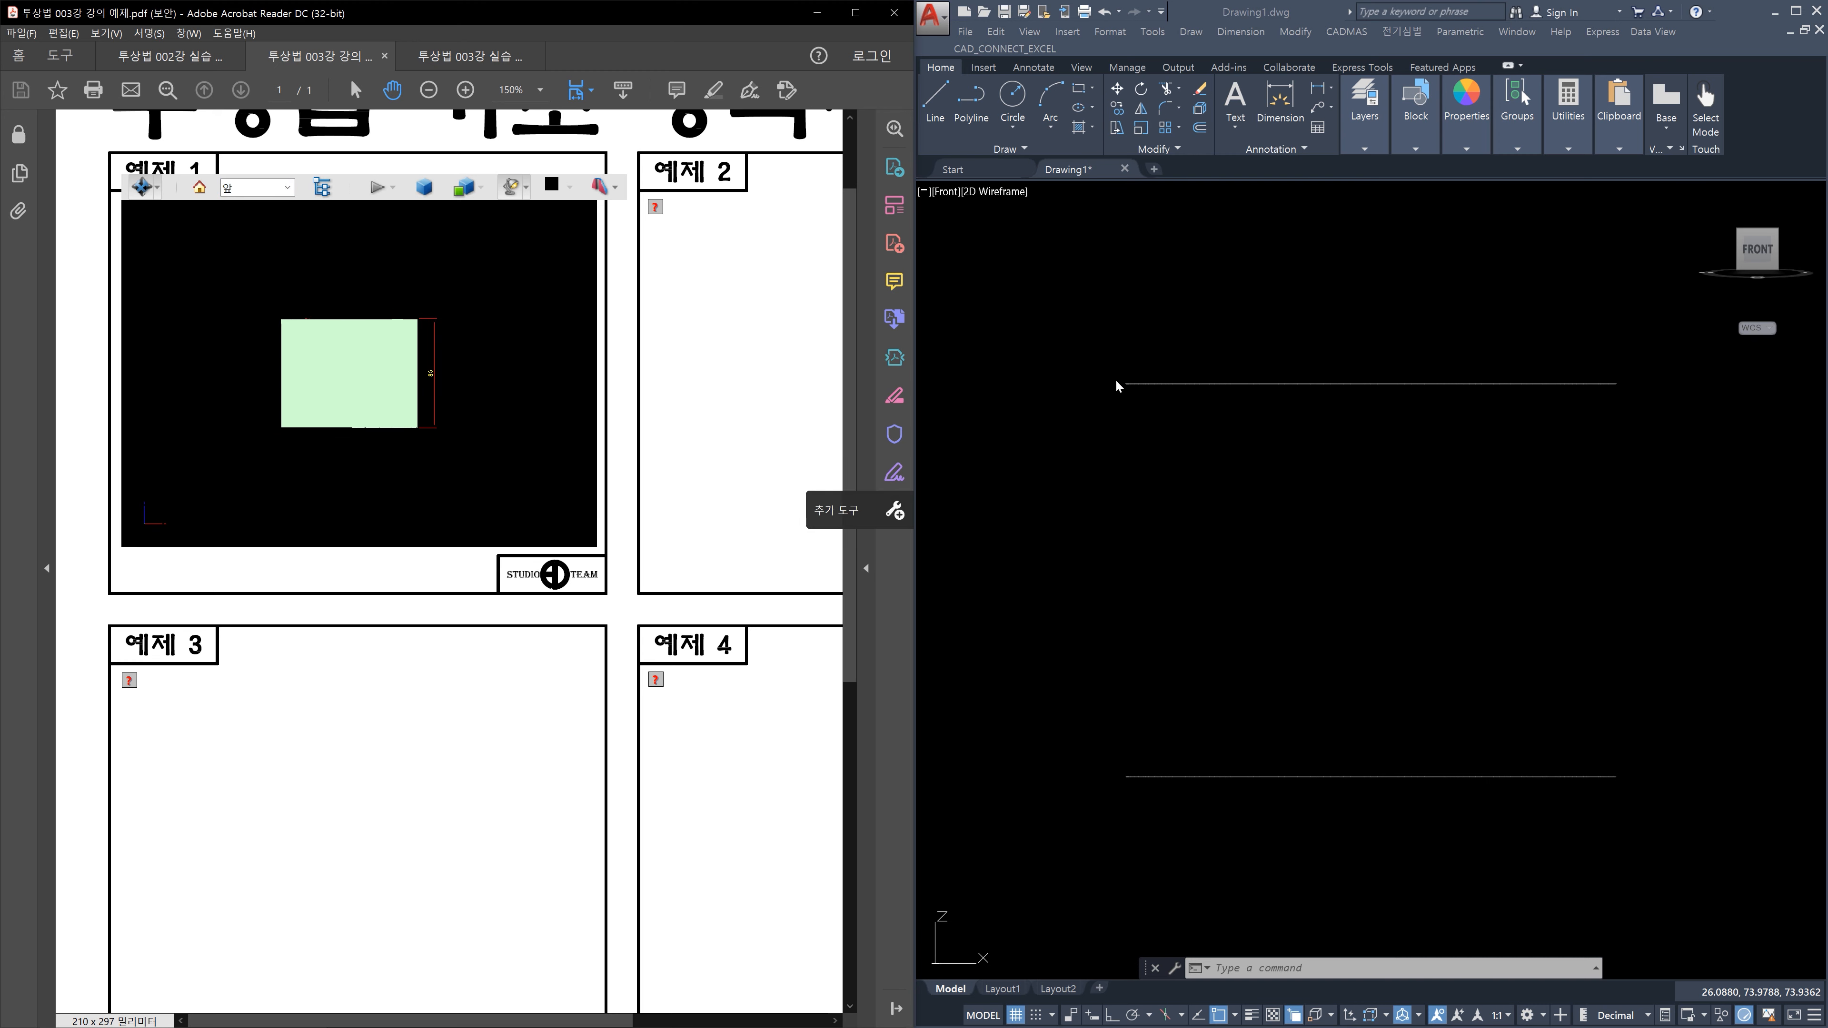
pyautogui.click(1655, 648)
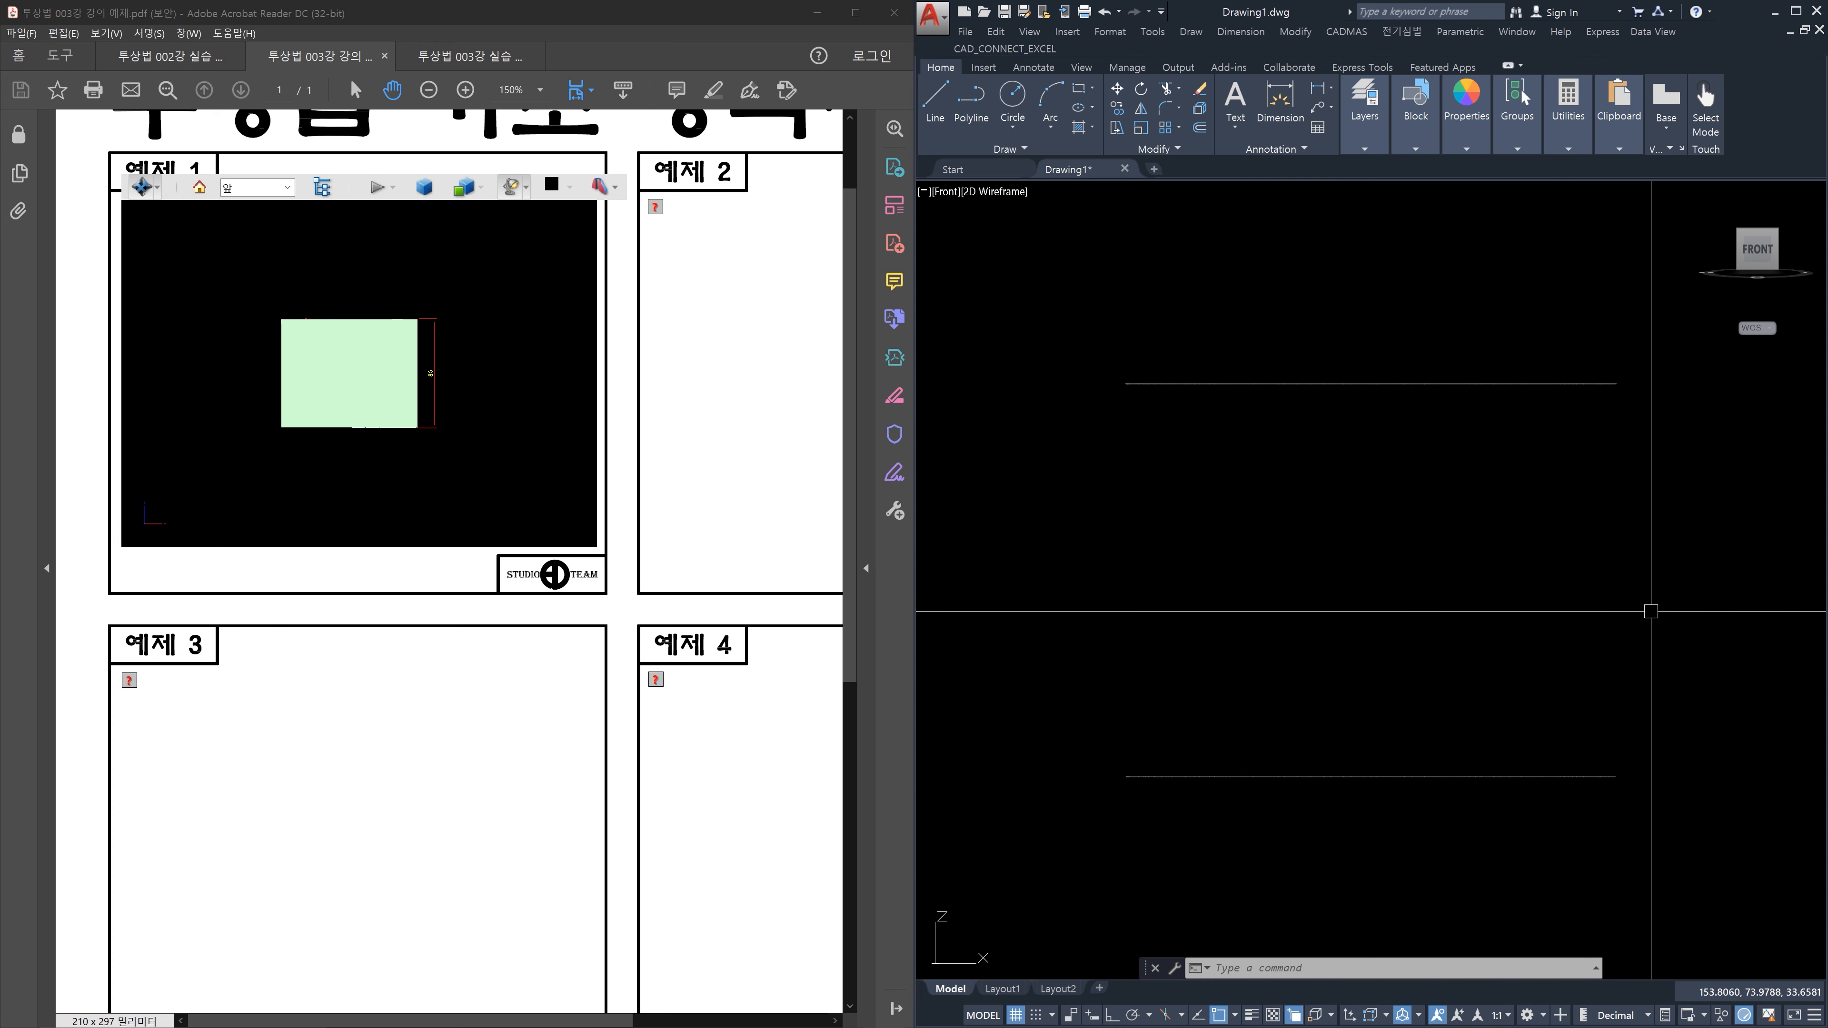
pyautogui.moveTo(1653, 602)
pyautogui.mouseDown(button='middle')
pyautogui.moveTo(1663, 557)
pyautogui.moveTo(1526, 625)
pyautogui.mouseUp(button='middle')
pyautogui.press('Escape')
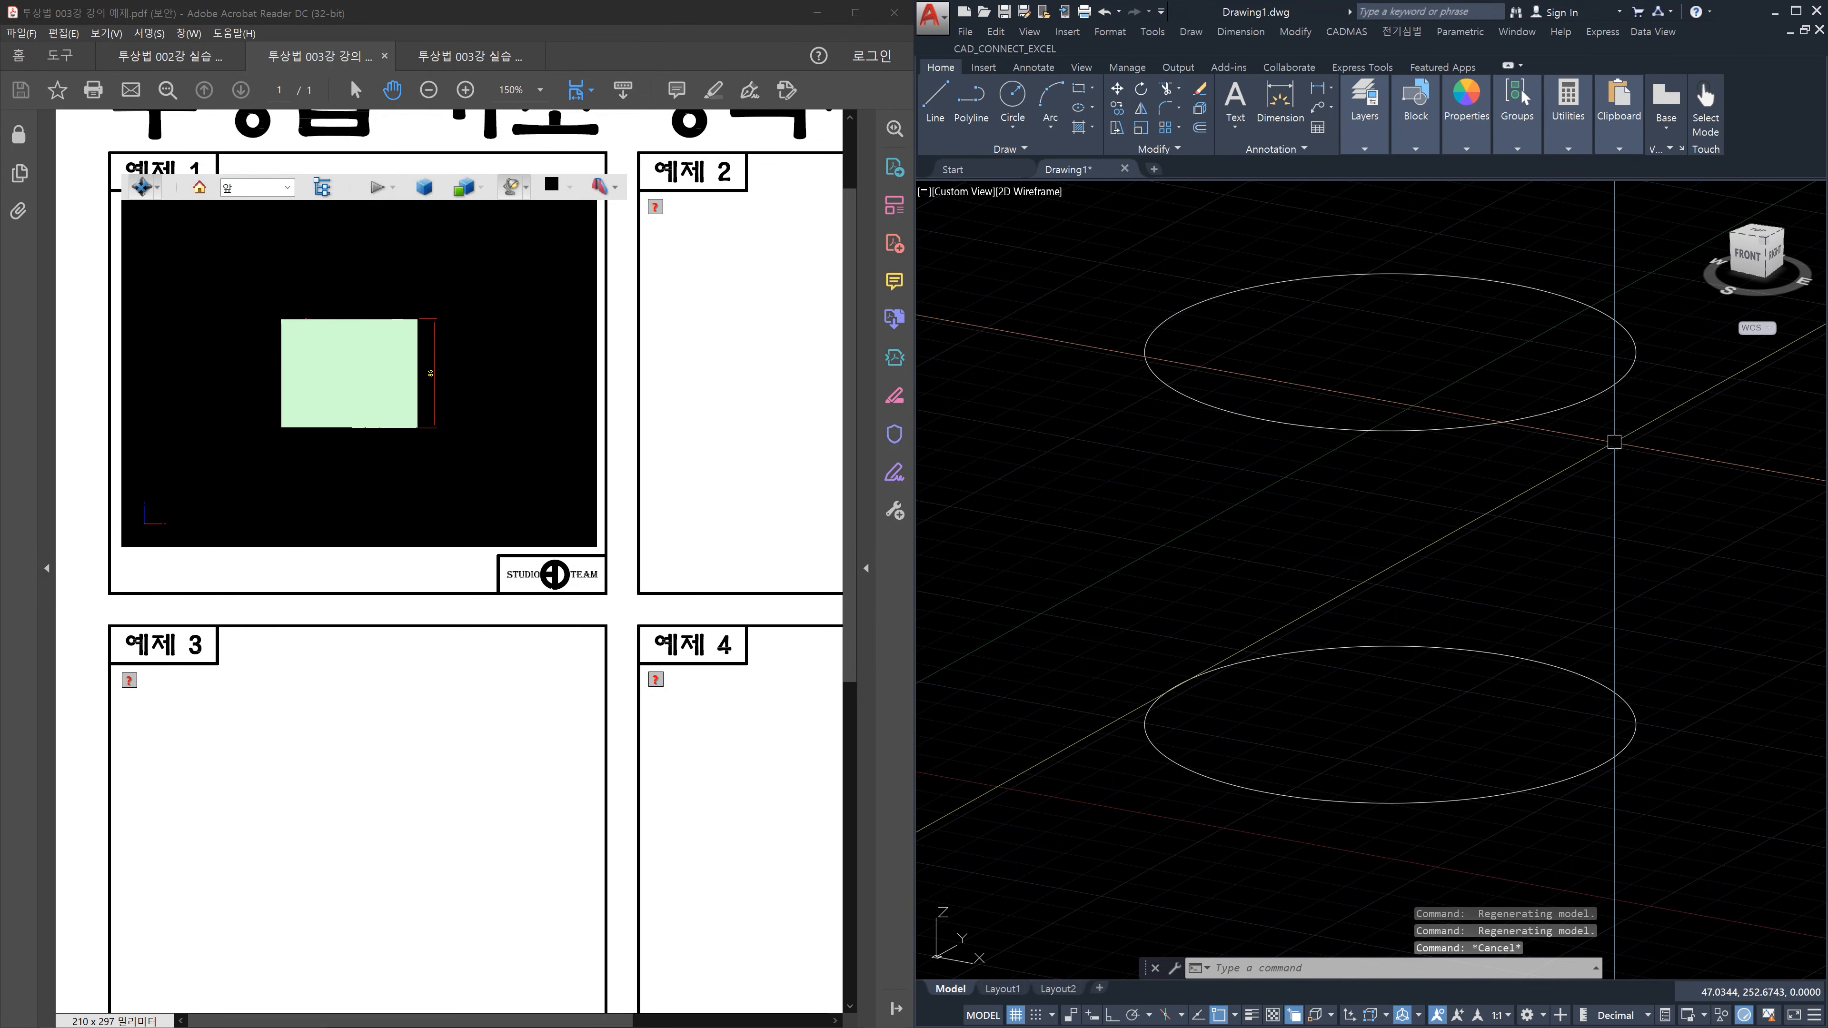
# Draw two vertical lines joining the top and bottom circles at the cylinder's front right and front left
pyautogui.write('l')
pyautogui.press('Return')
pyautogui.click(1605, 392)
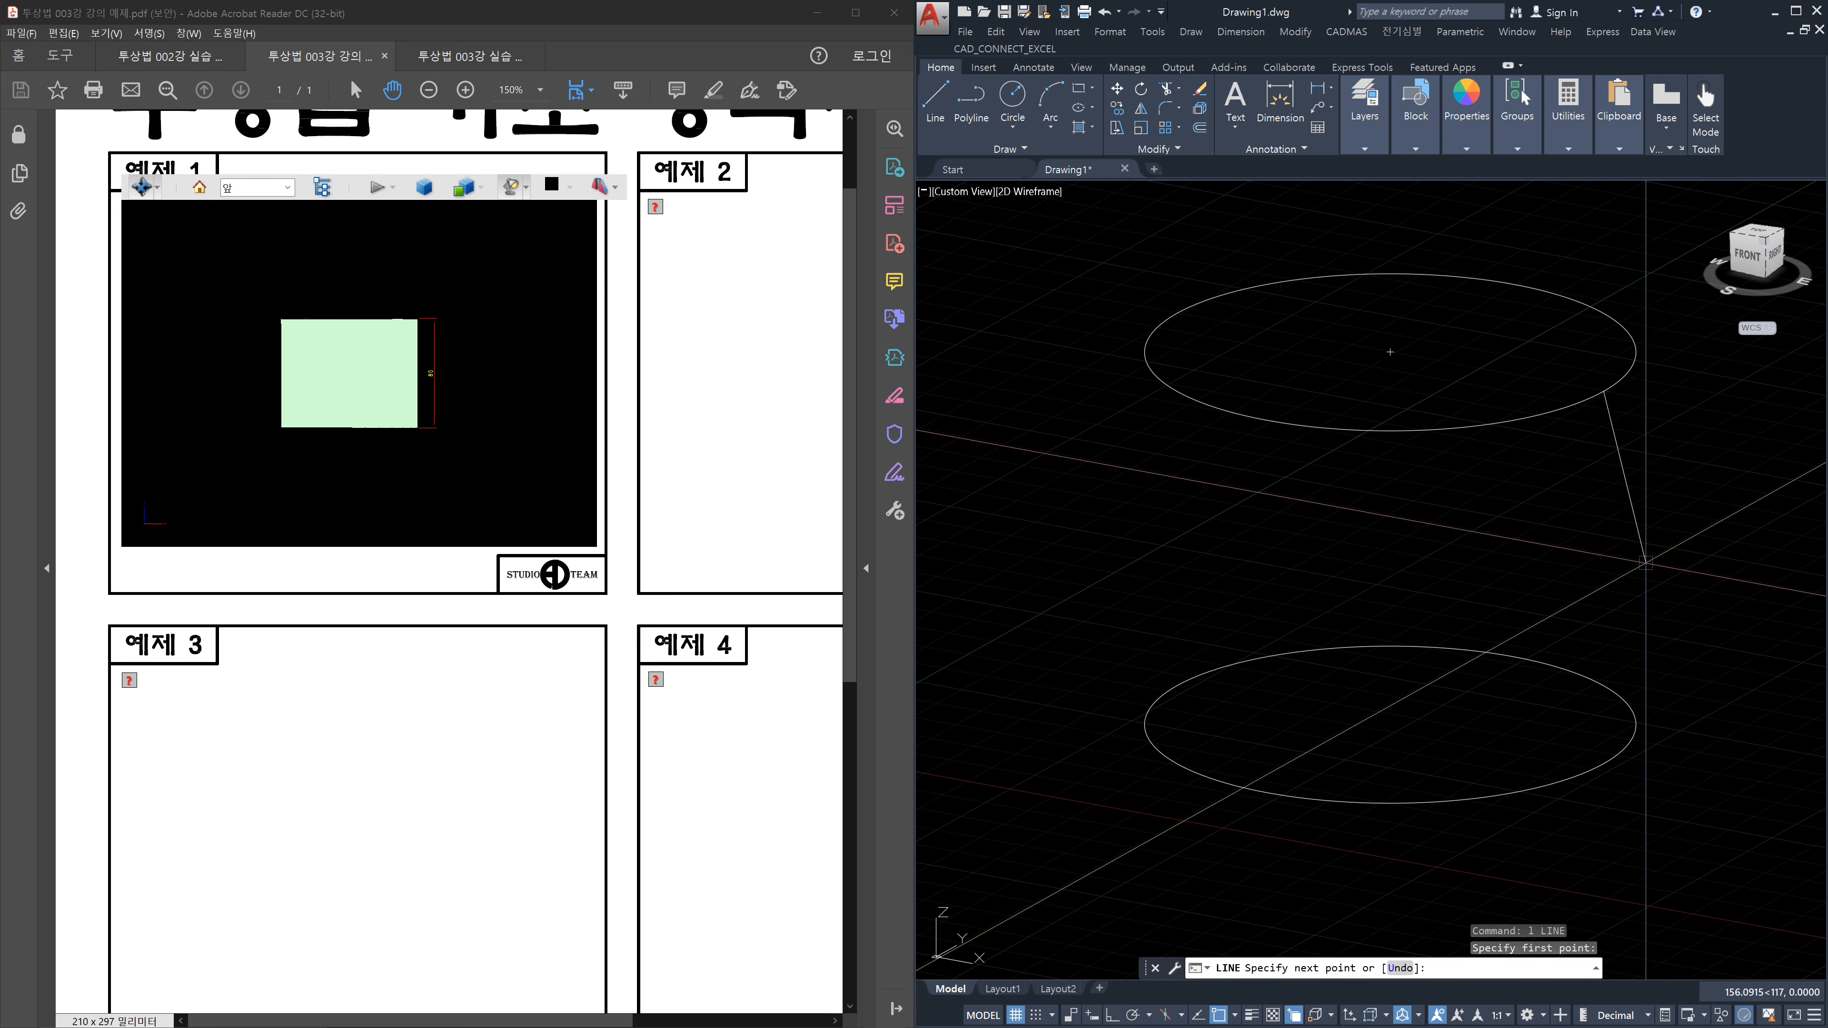
pyautogui.click(1603, 764)
pyautogui.press('Escape')
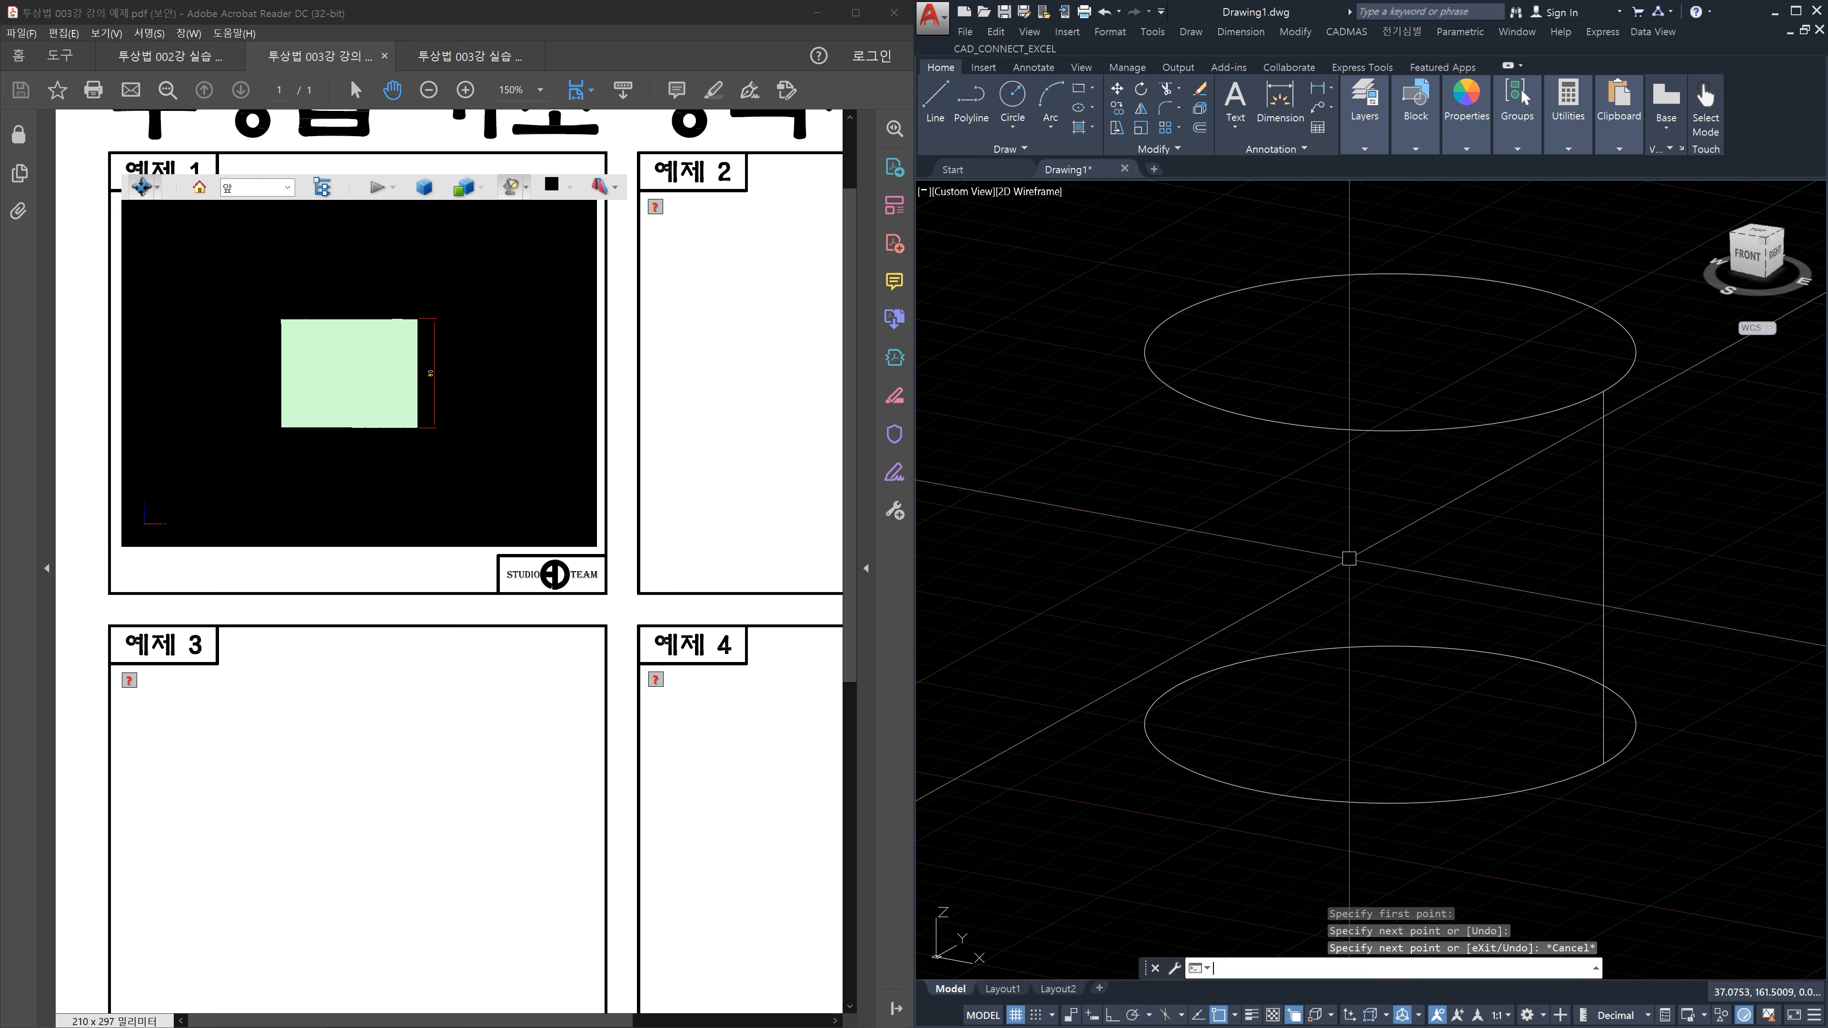
pyautogui.write('l')
pyautogui.press('Return')
pyautogui.click(1269, 421)
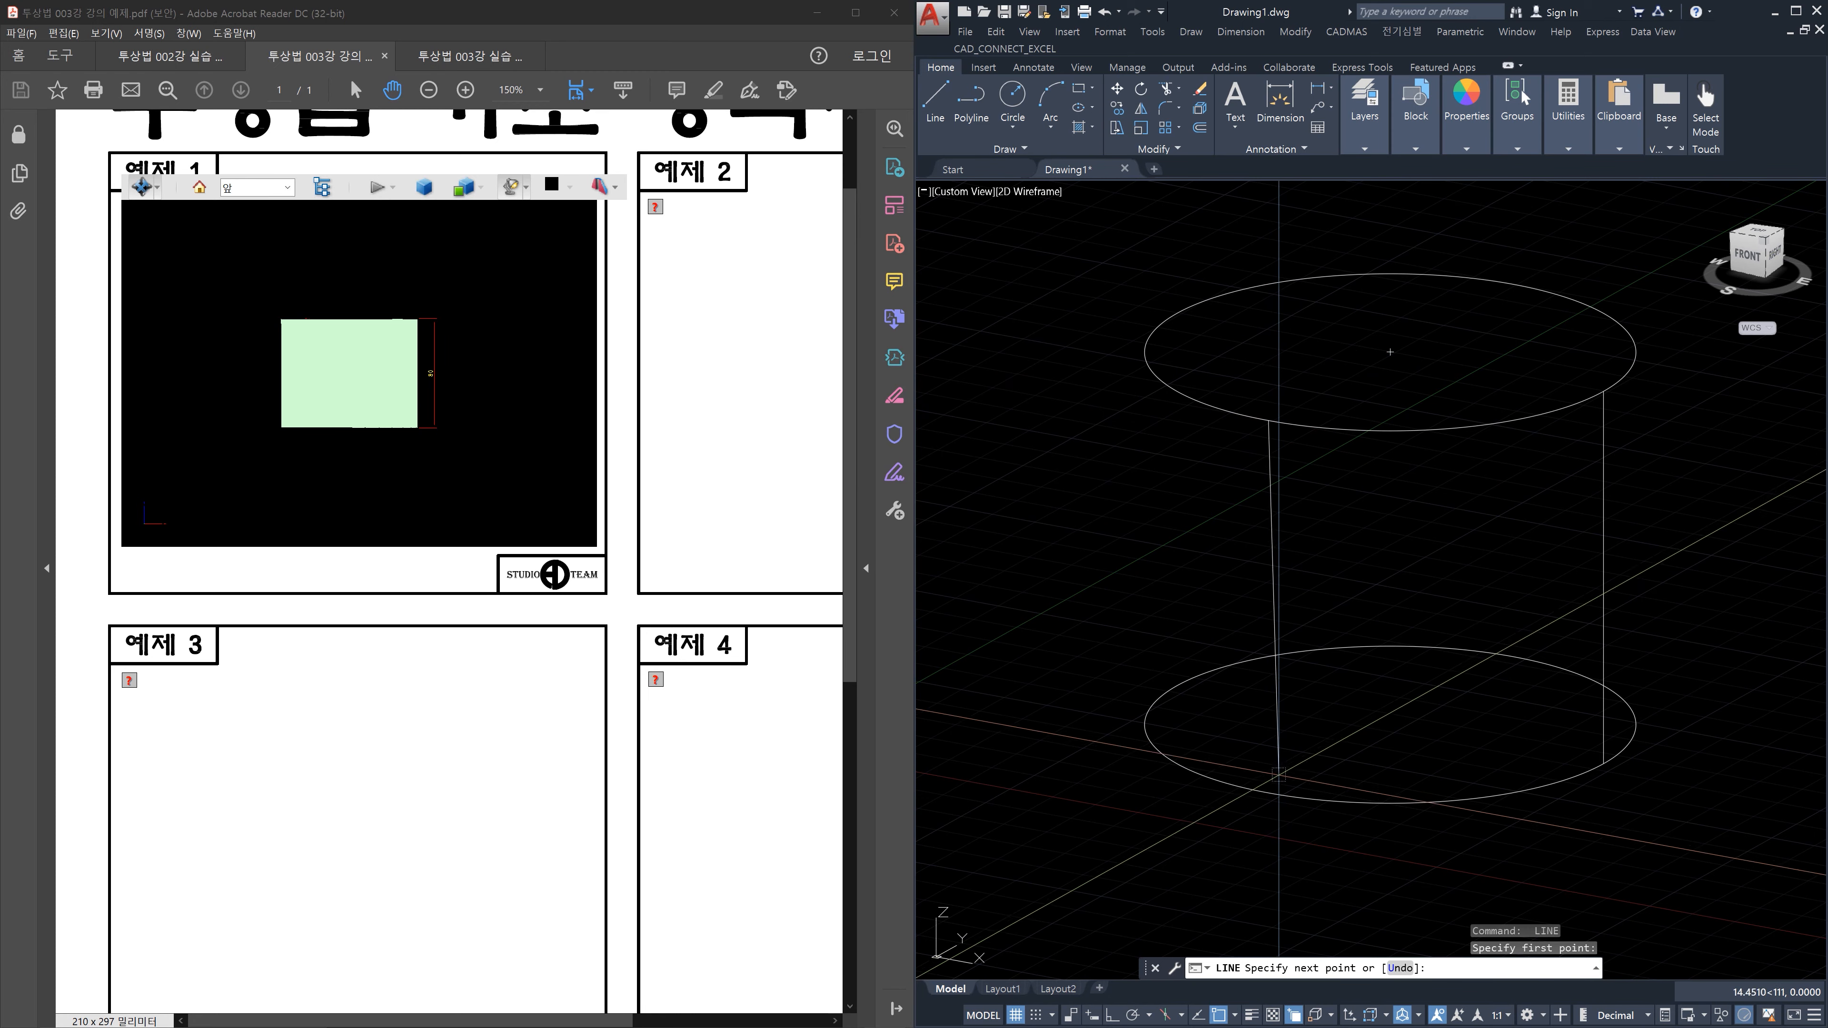
pyautogui.click(1268, 792)
pyautogui.press('Escape')
# Draw two more vertical lines joining the circles at the cylinder's back left and back right
pyautogui.write('l')
pyautogui.press('Return')
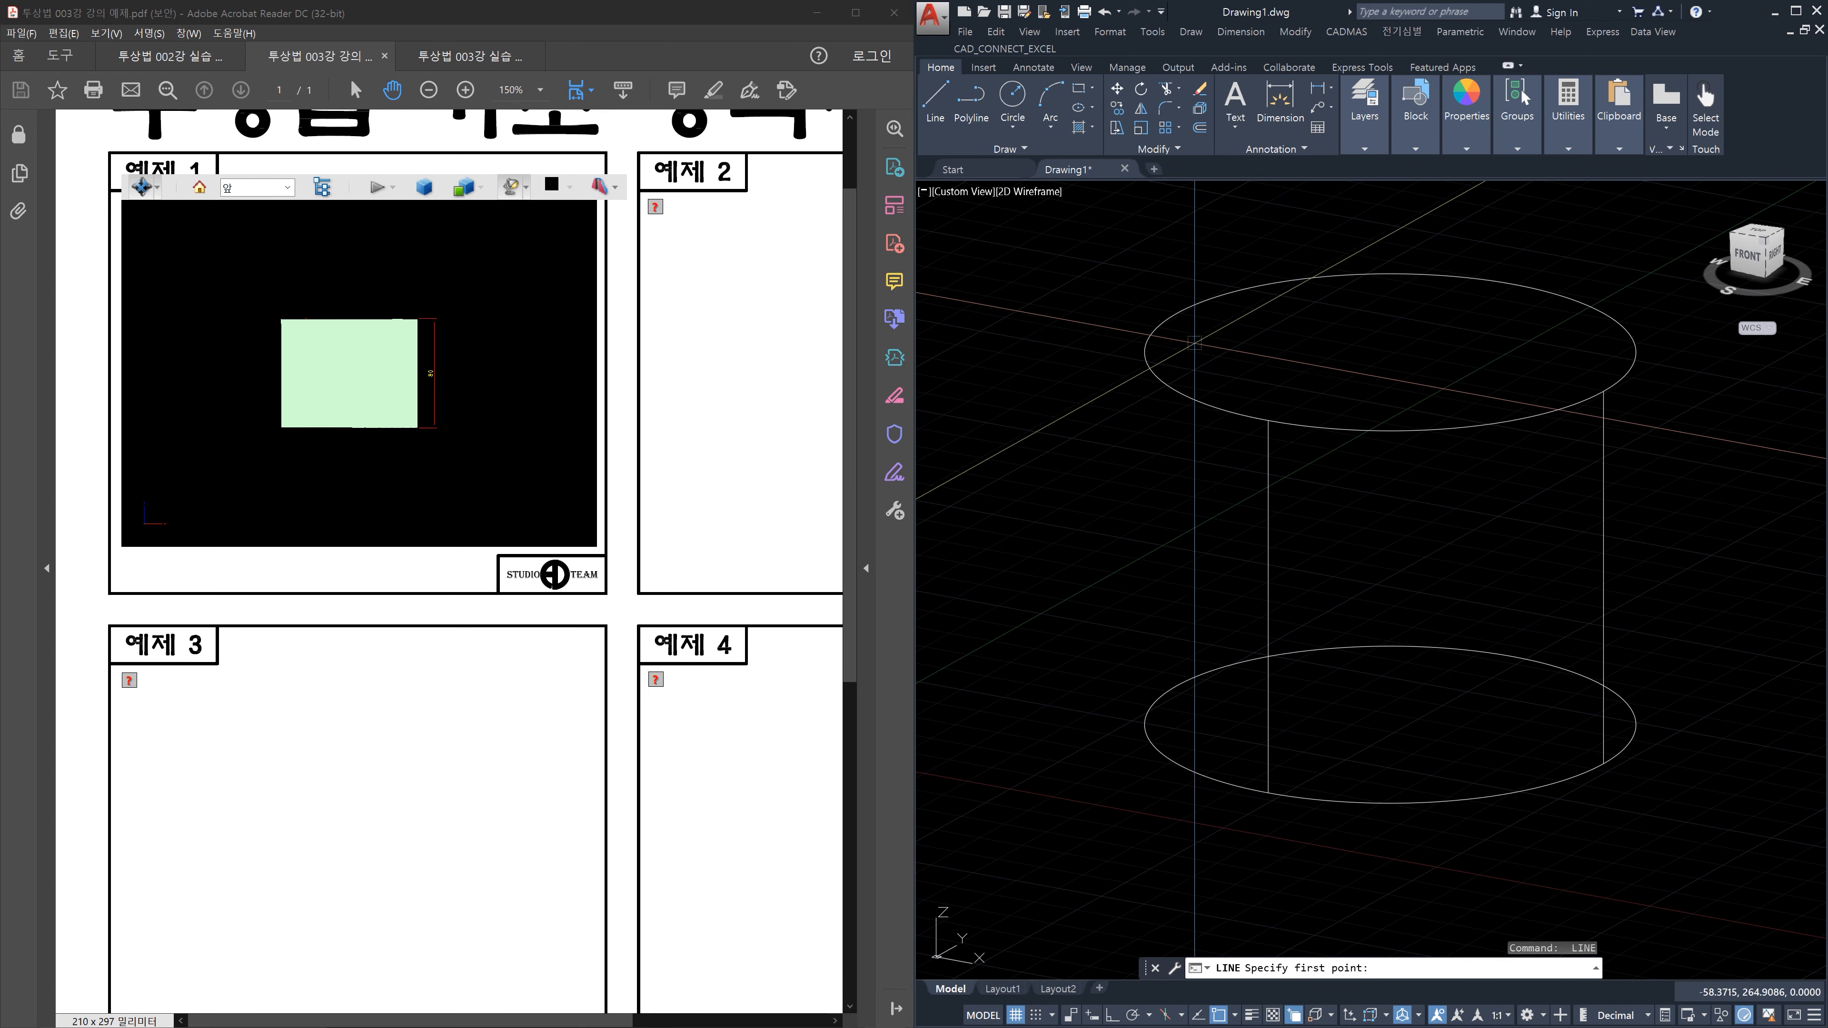
pyautogui.click(1178, 314)
pyautogui.press('Escape')
pyautogui.press('space')
pyautogui.click(1527, 290)
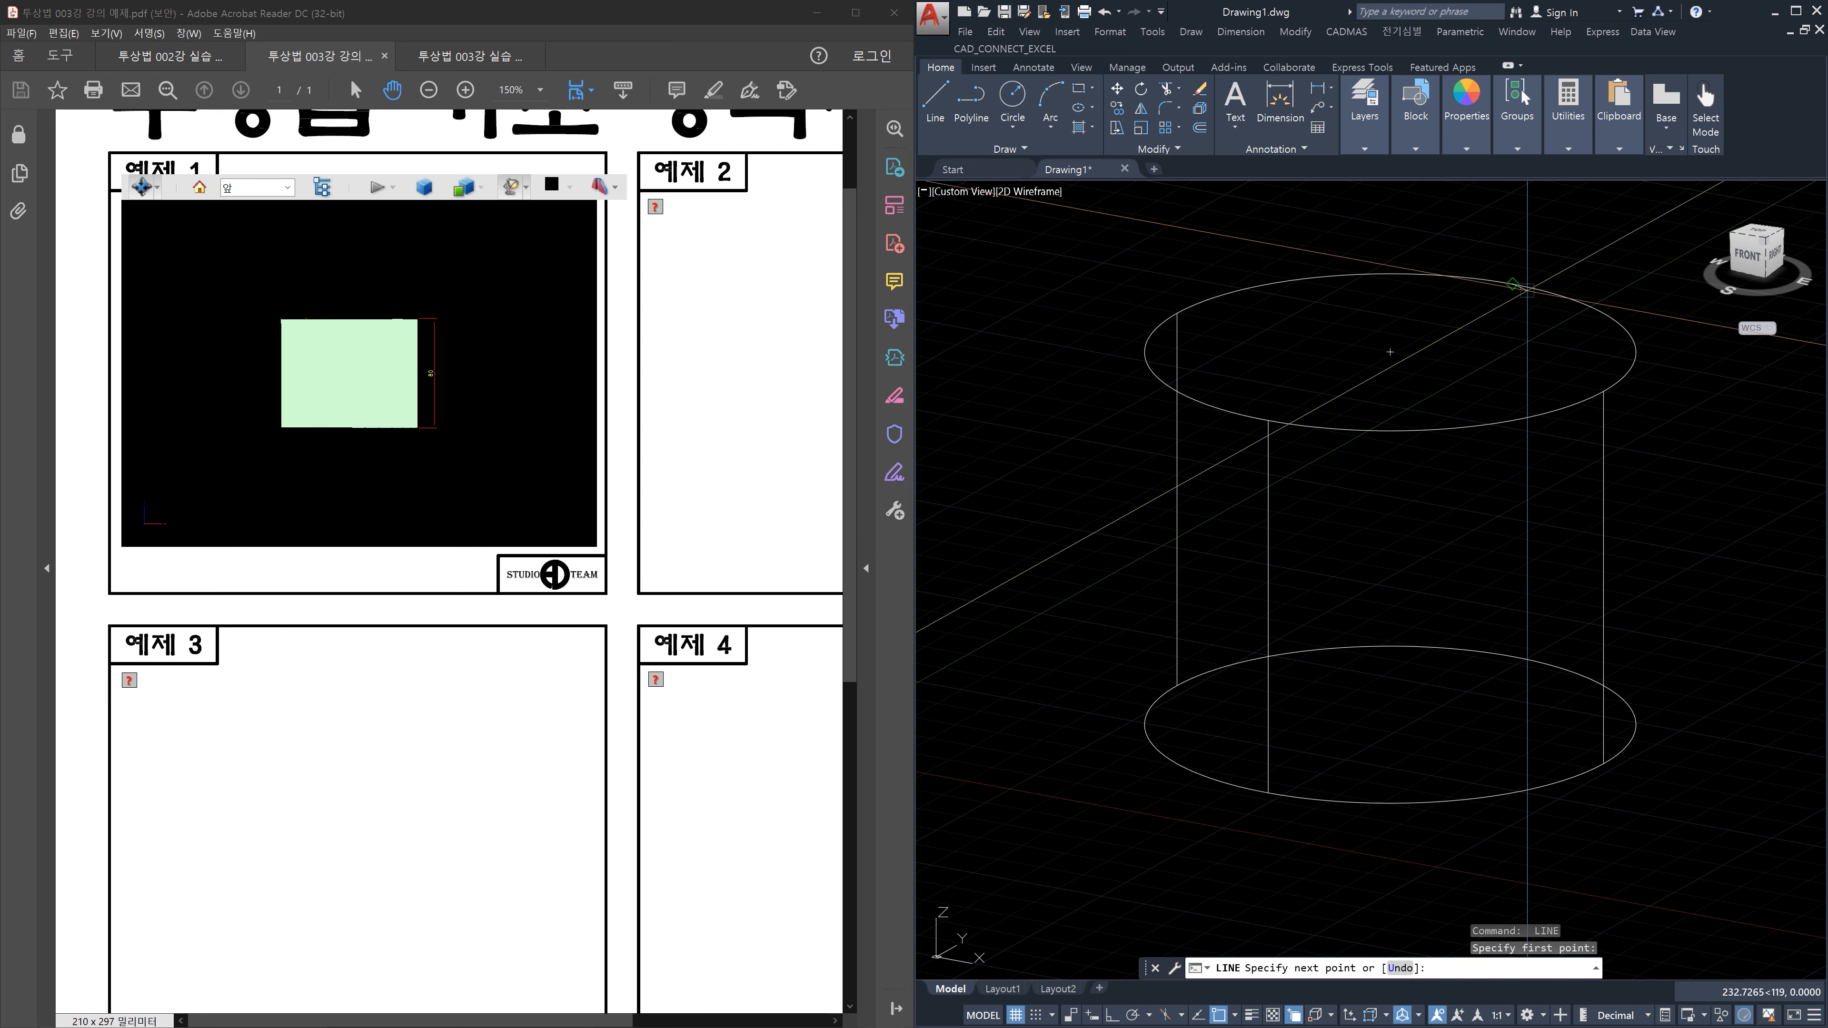
pyautogui.click(1511, 655)
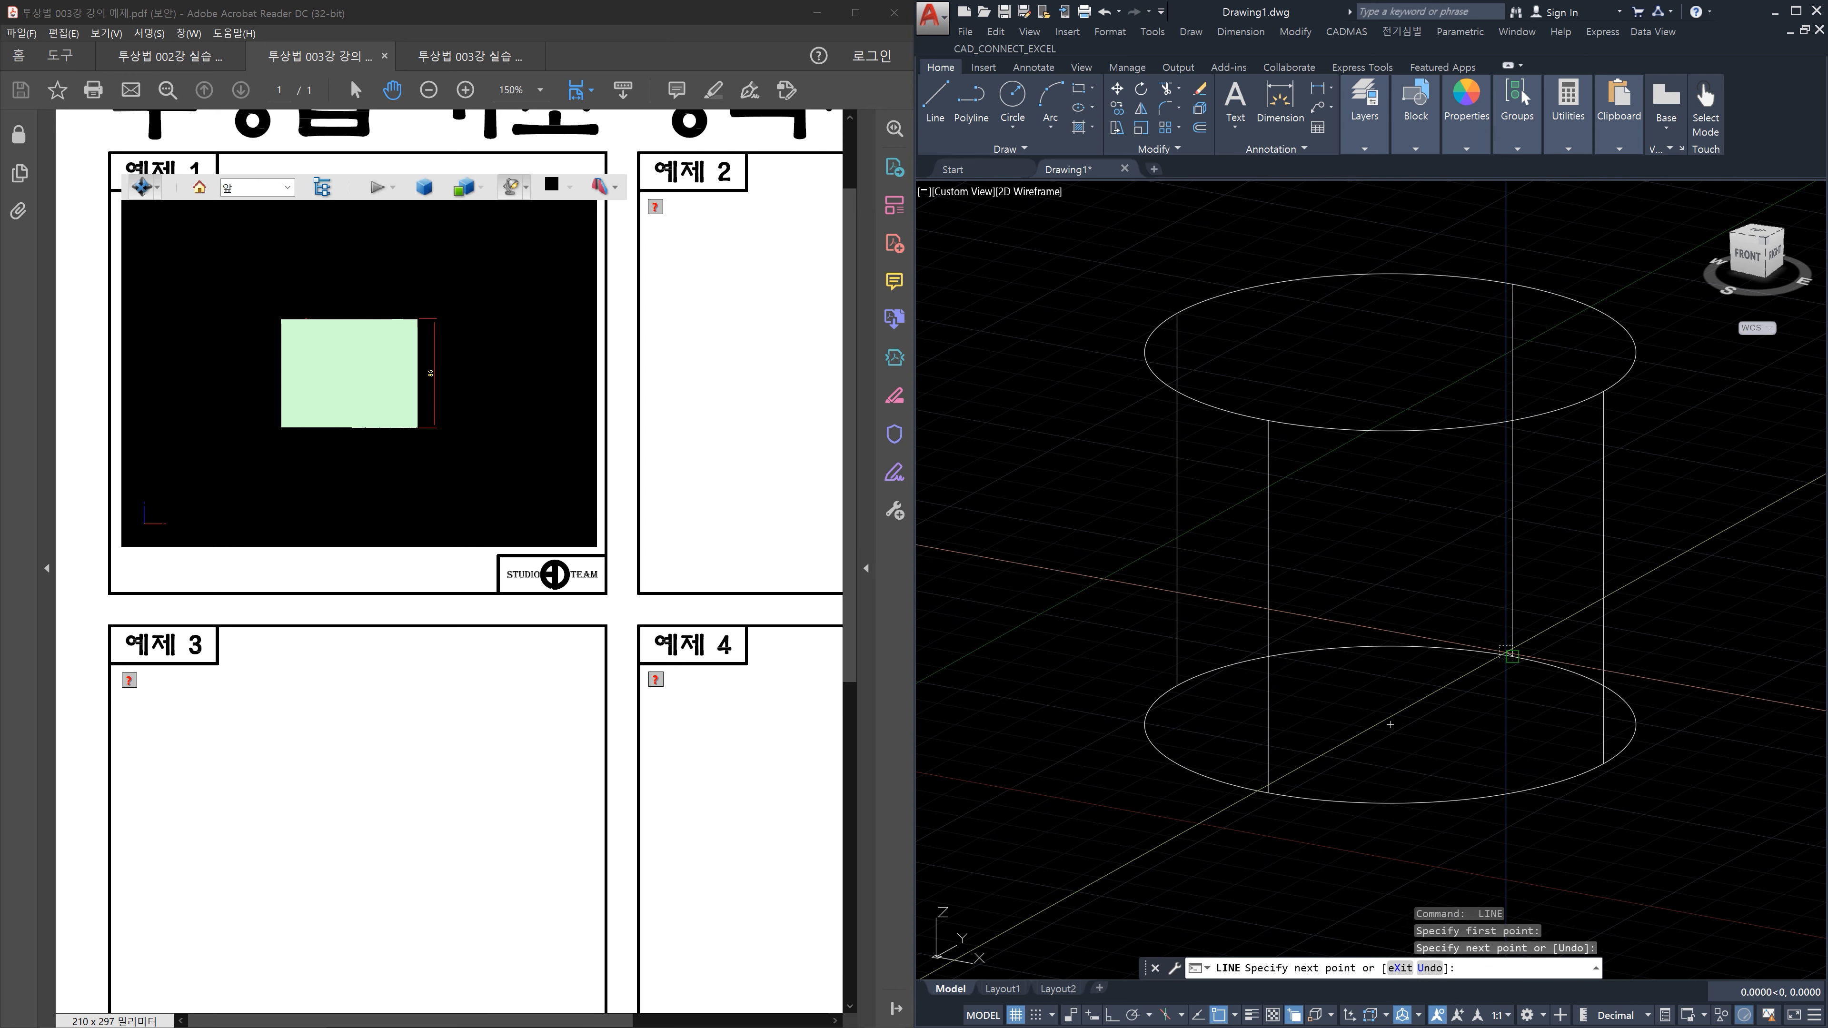
pyautogui.press('Escape')
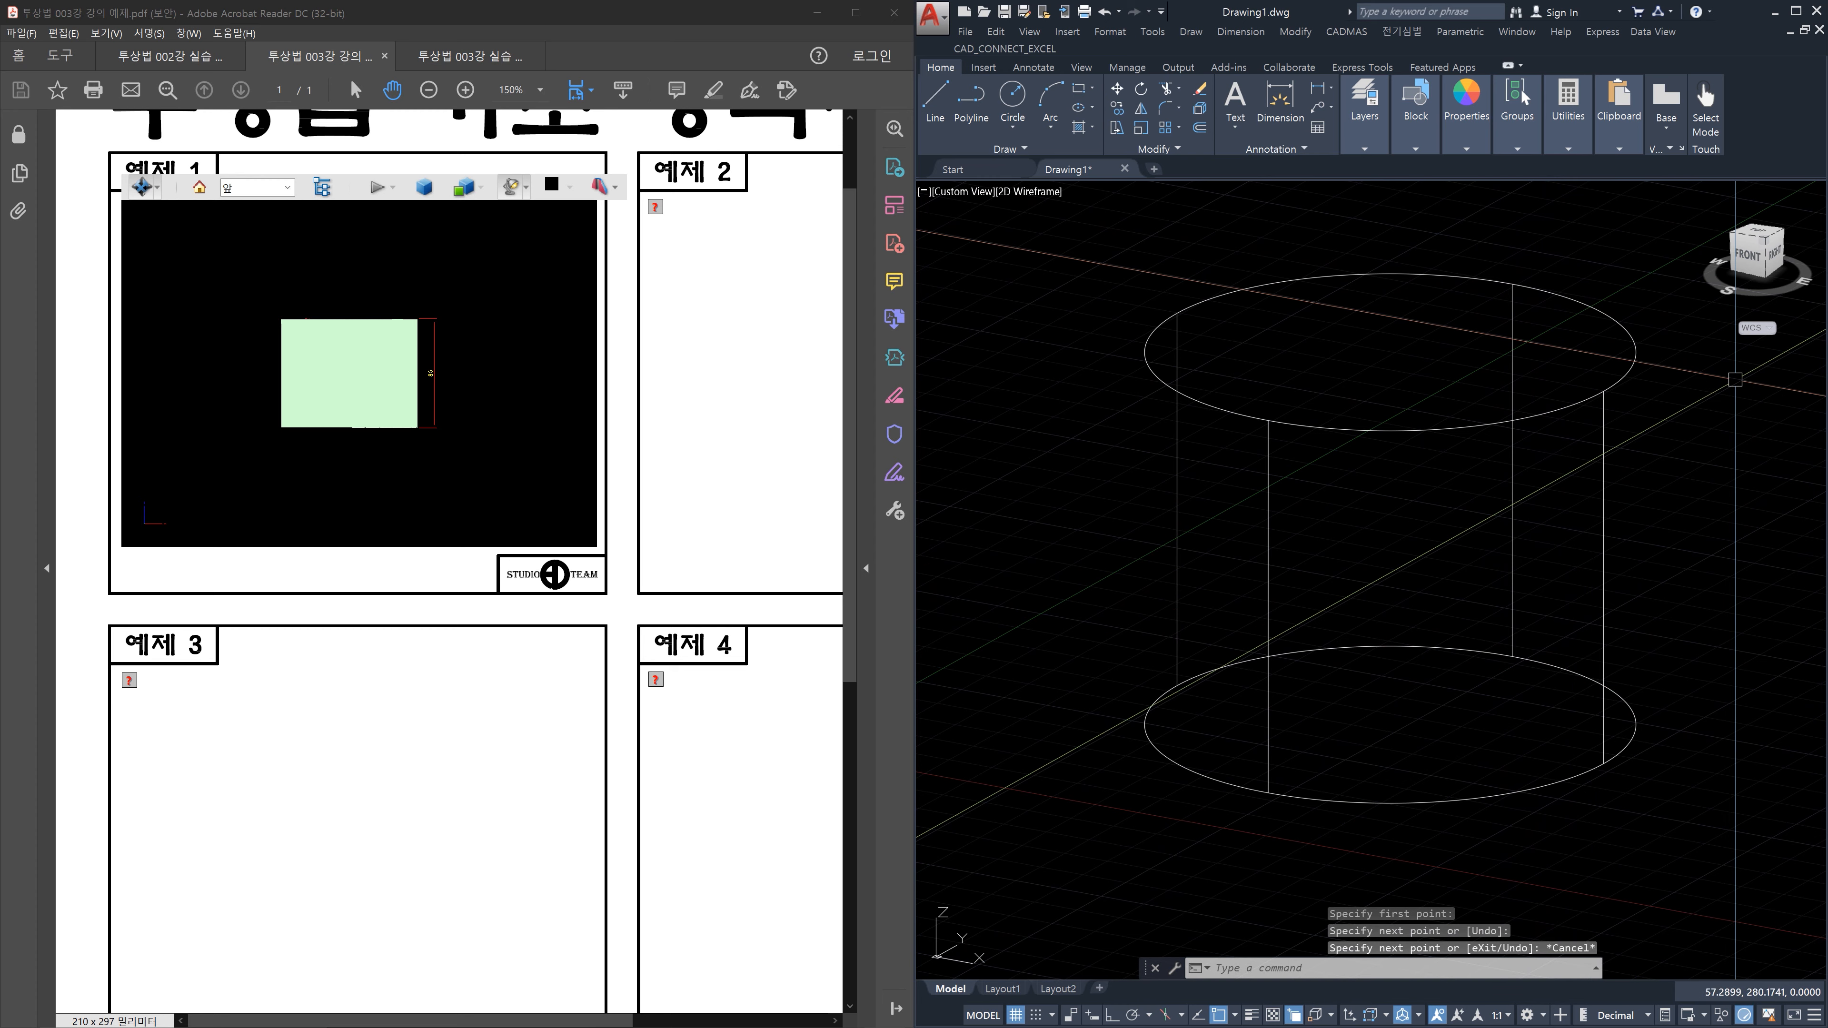
# Inspect the cylinder wireframe and its vertical side lines from the front, right and southeast isometric views
pyautogui.click(1748, 255)
pyautogui.click(1636, 581)
pyautogui.click(1541, 576)
pyautogui.click(1219, 582)
pyautogui.click(1046, 572)
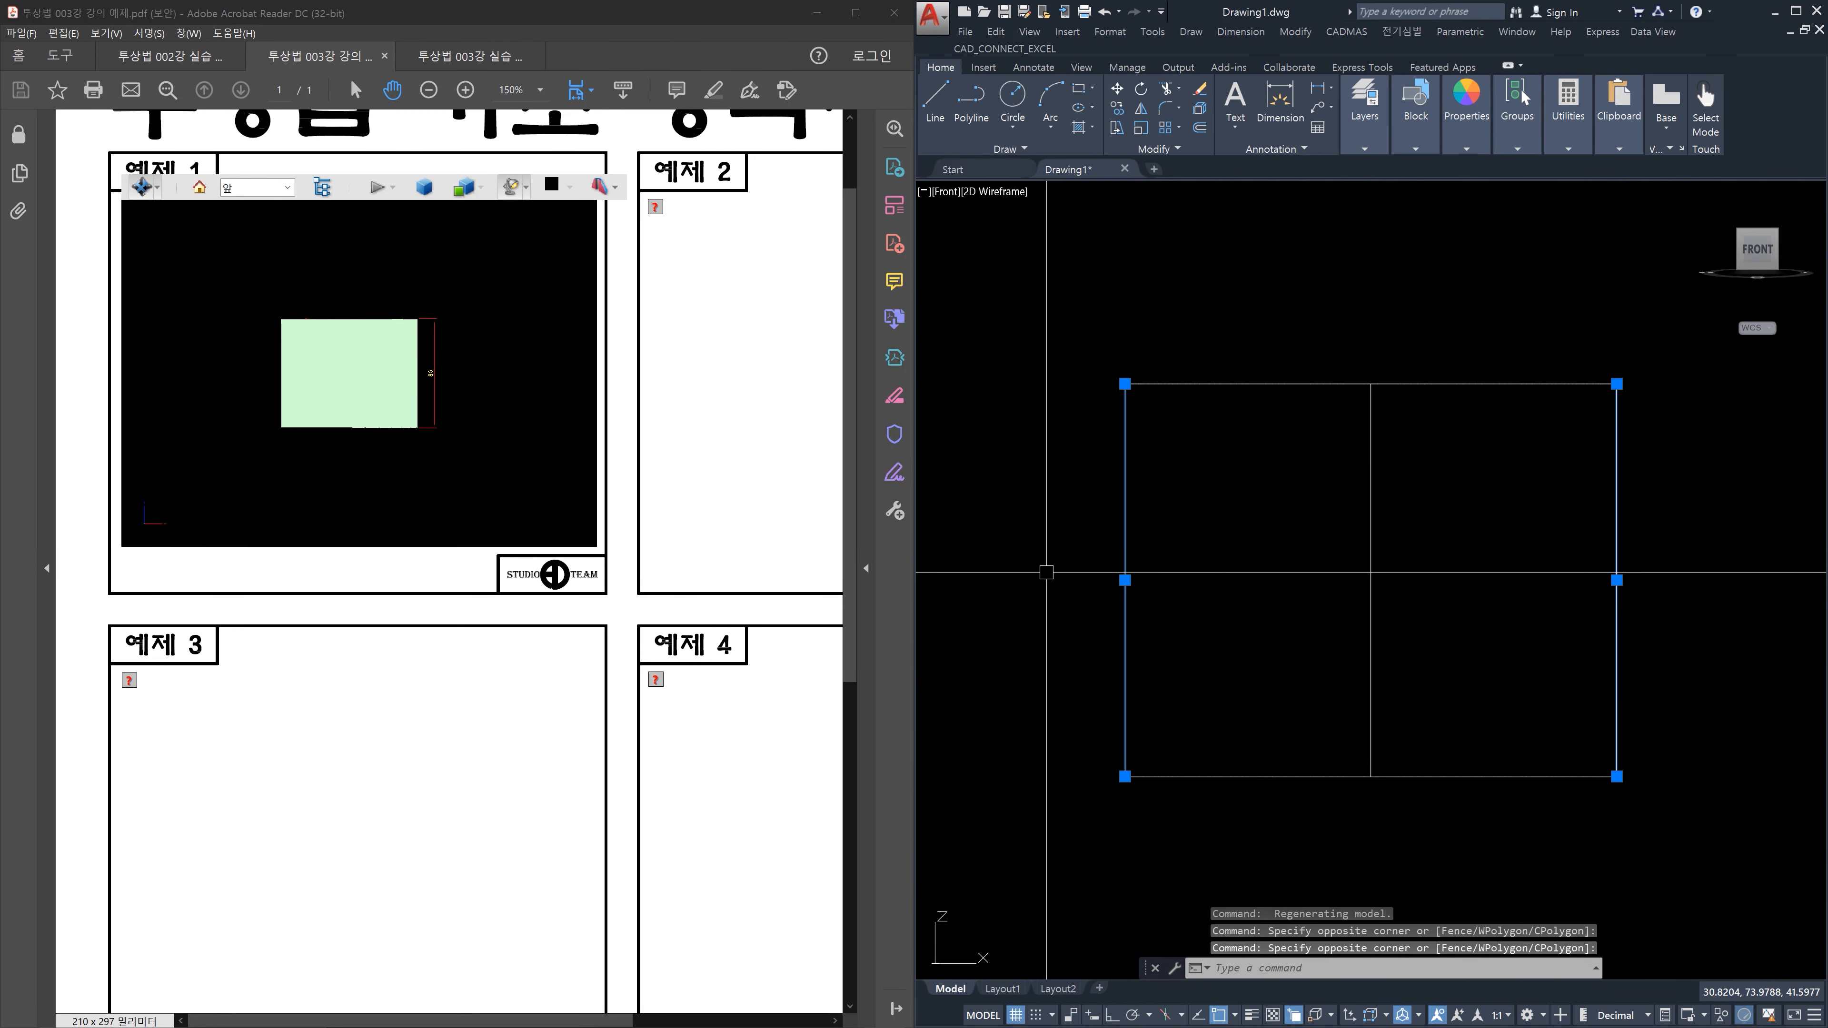
pyautogui.press('Escape')
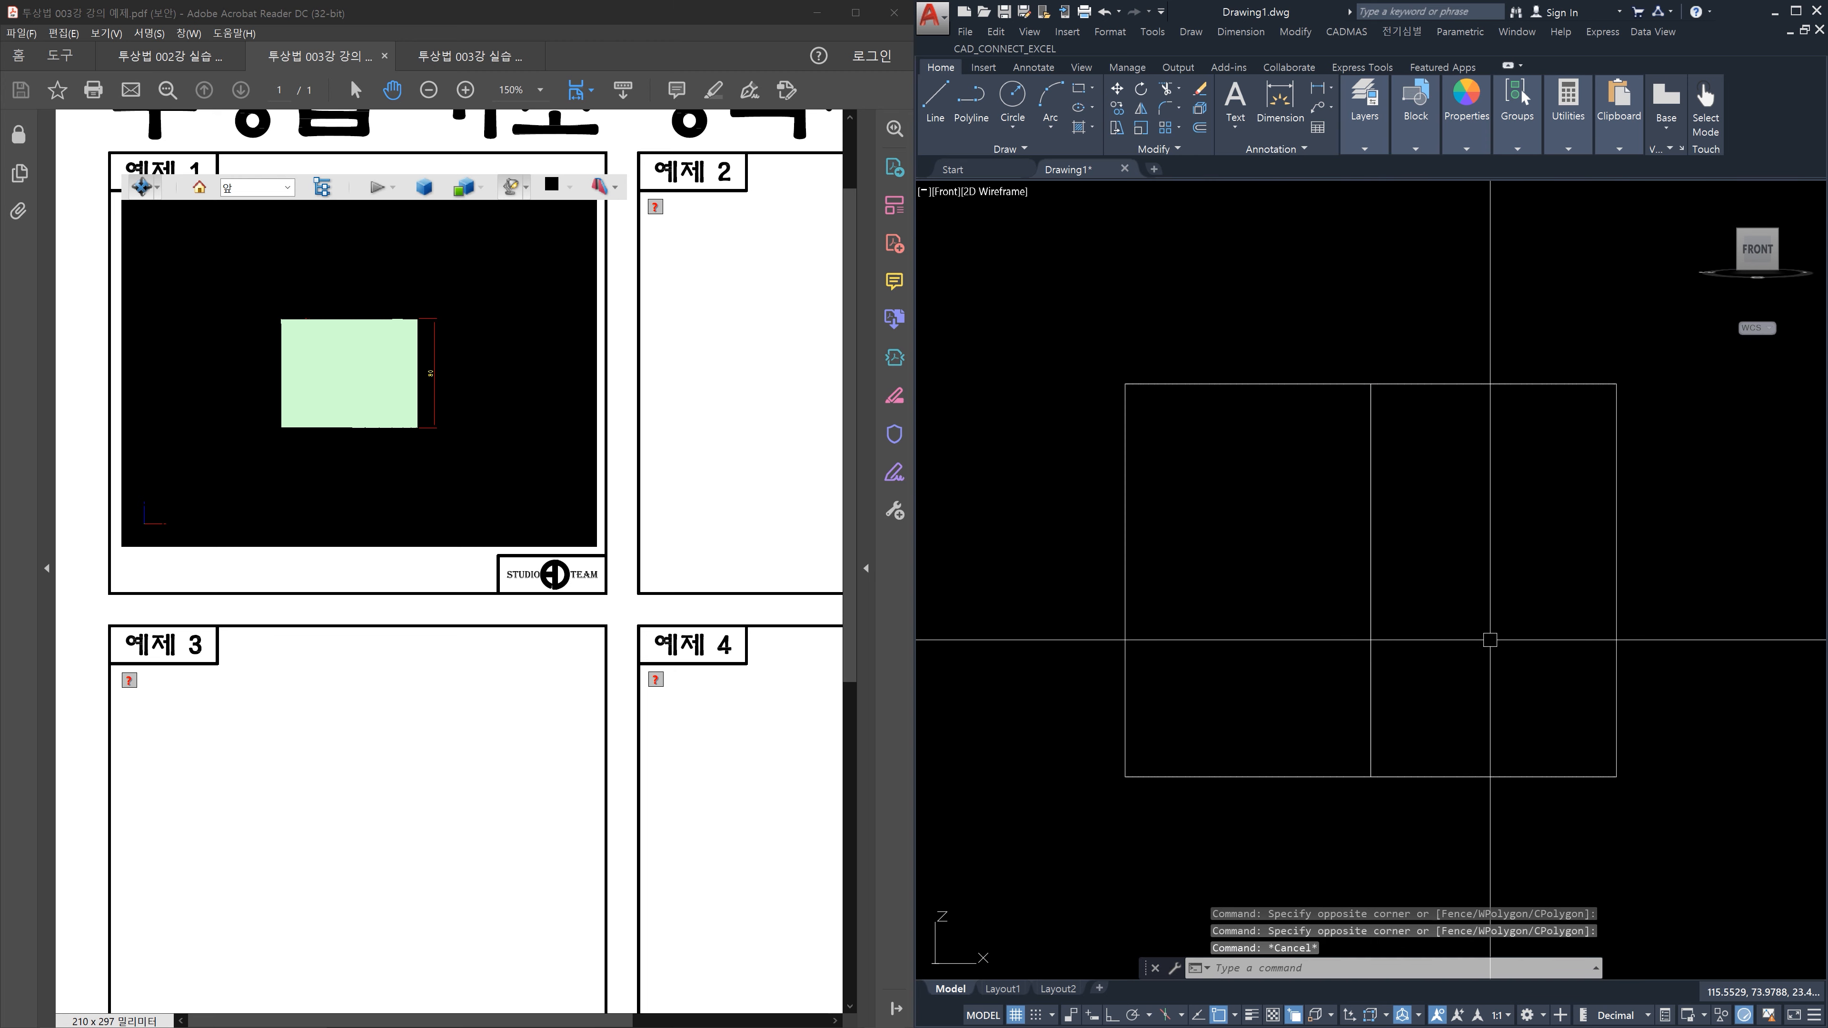
pyautogui.click(1786, 252)
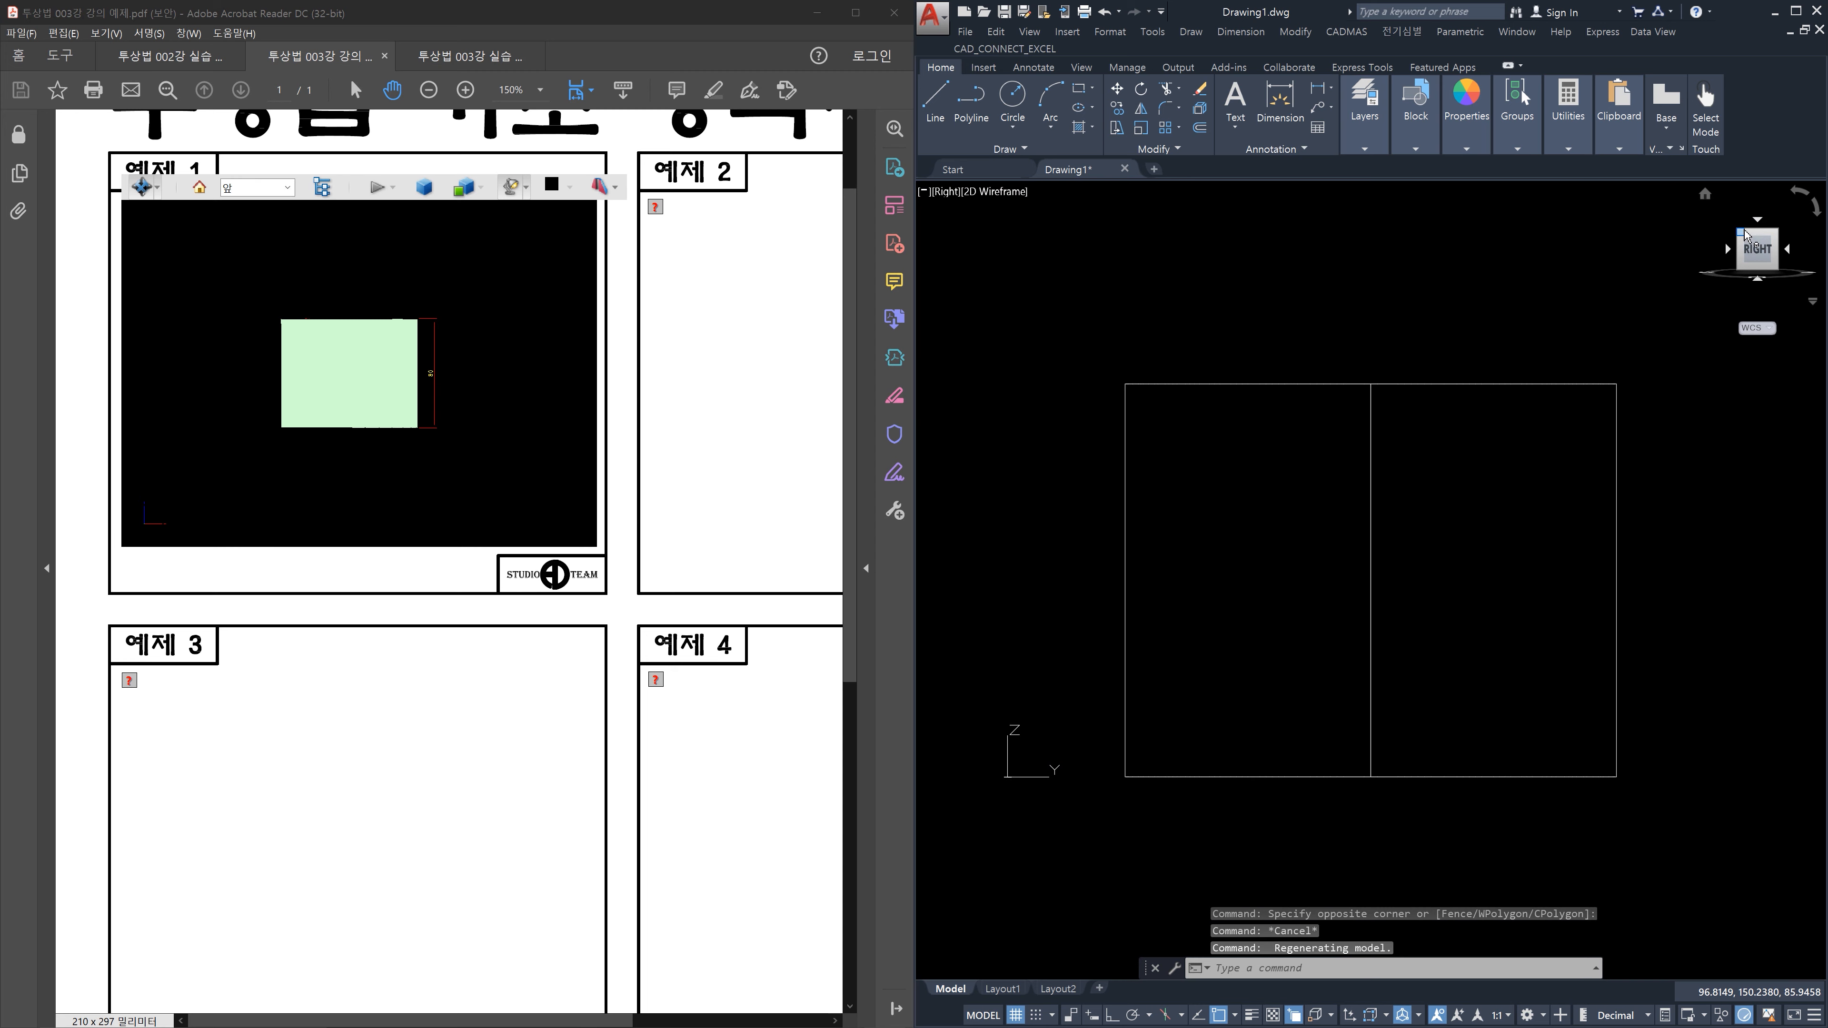
pyautogui.click(1745, 235)
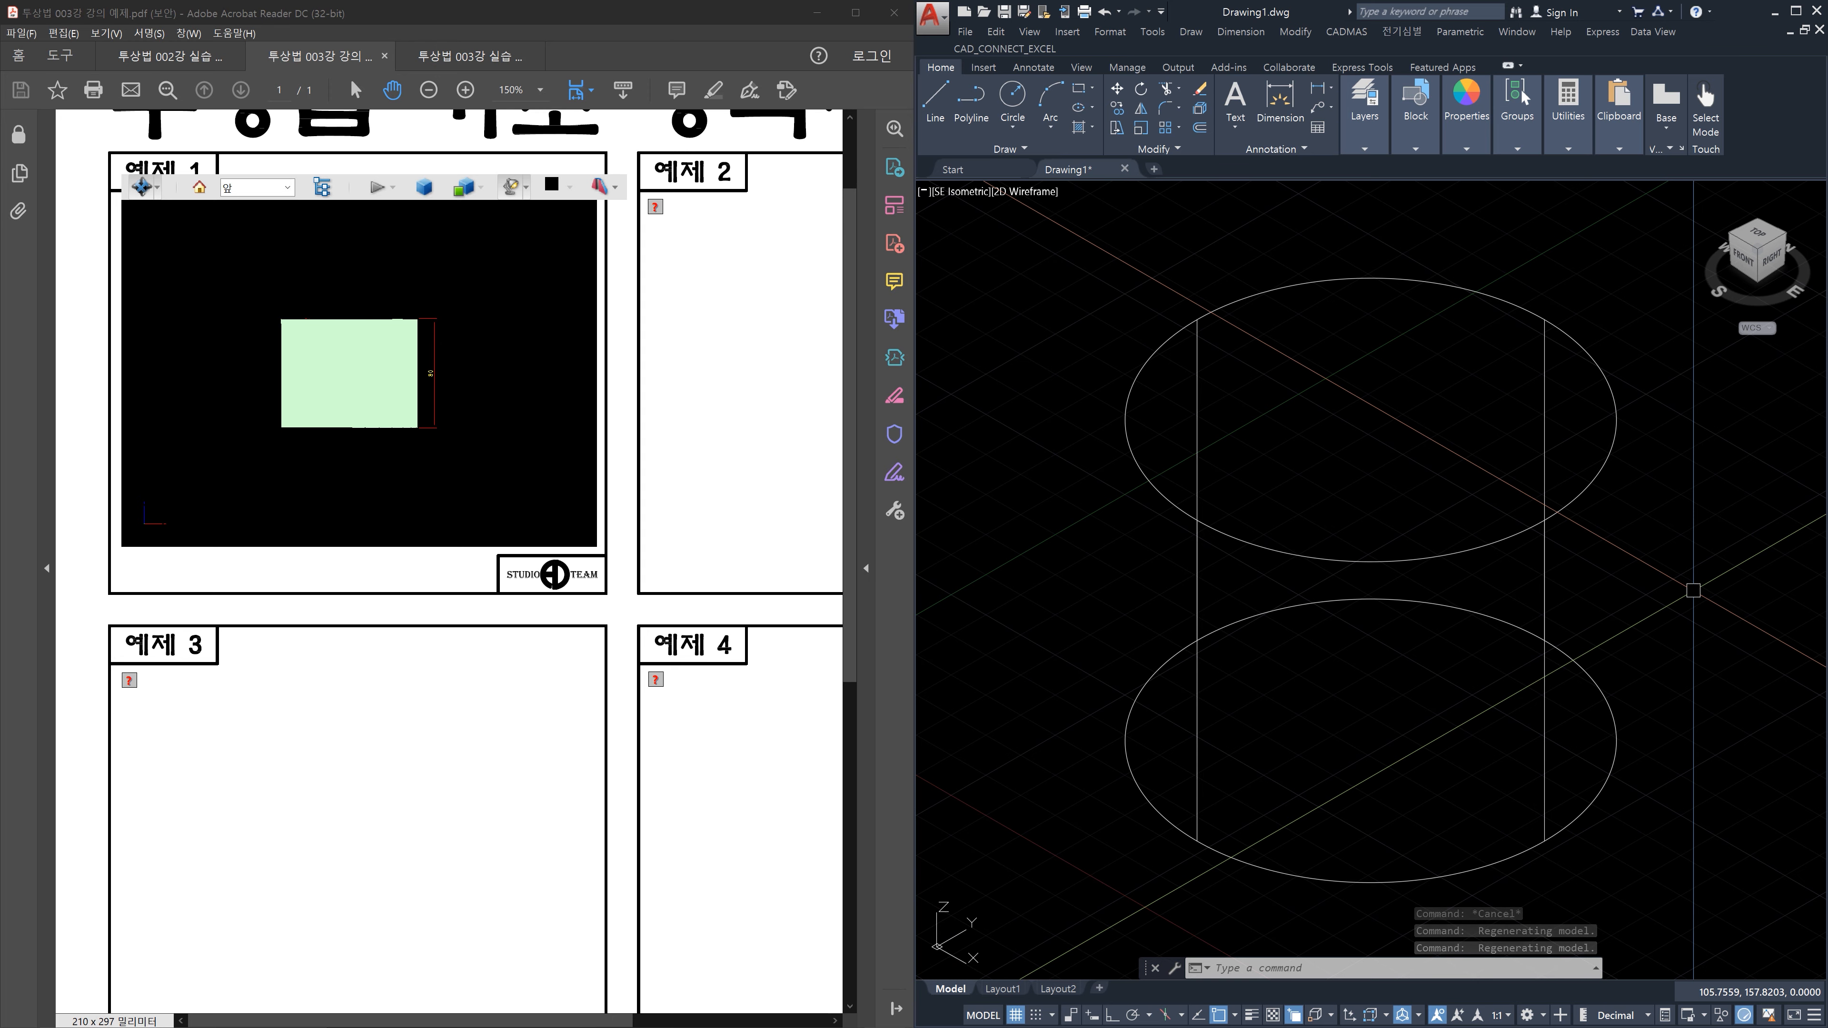
pyautogui.moveTo(1472, 607)
pyautogui.keyDown('shift'); pyautogui.mouseDown(button='middle')
pyautogui.moveTo(1371, 580)
pyautogui.moveTo(1494, 619)
pyautogui.mouseUp(button='middle'); pyautogui.keyUp('shift')
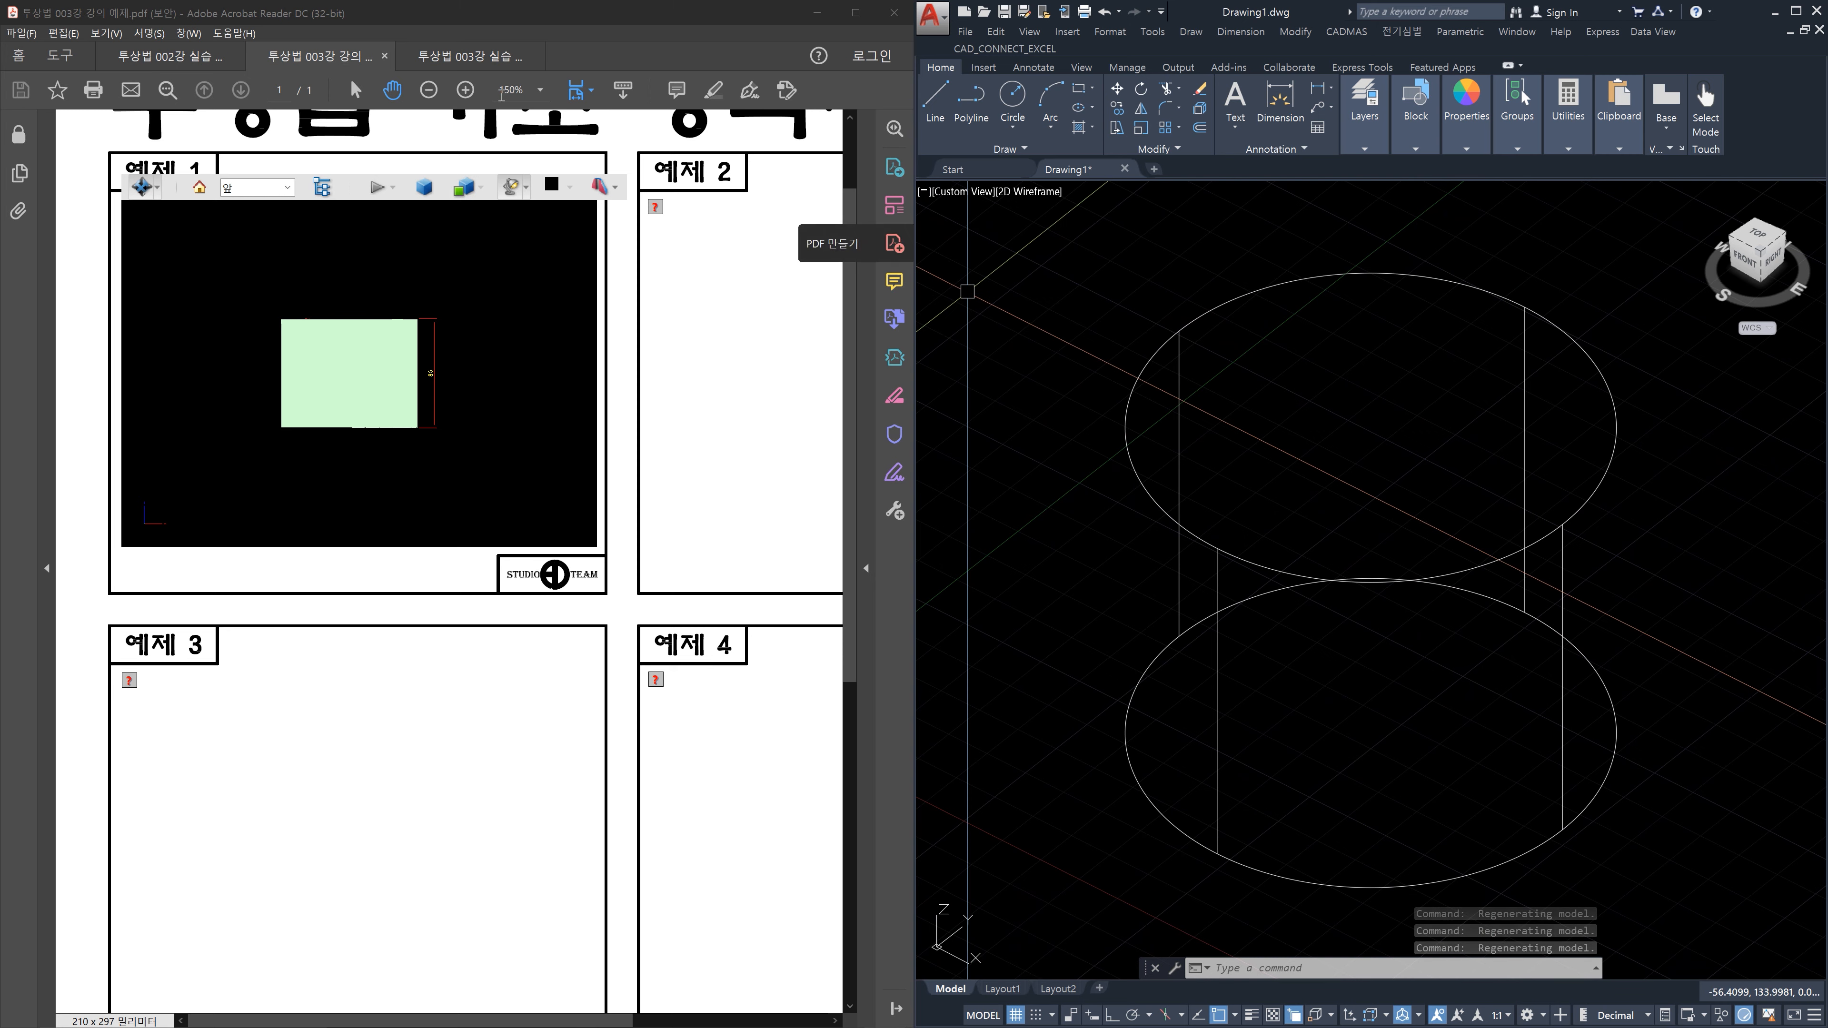
# Switch to the lesson 003 practice PDF, trust the document once to enable its 3D content, and collapse the tools pane
pyautogui.click(444, 58)
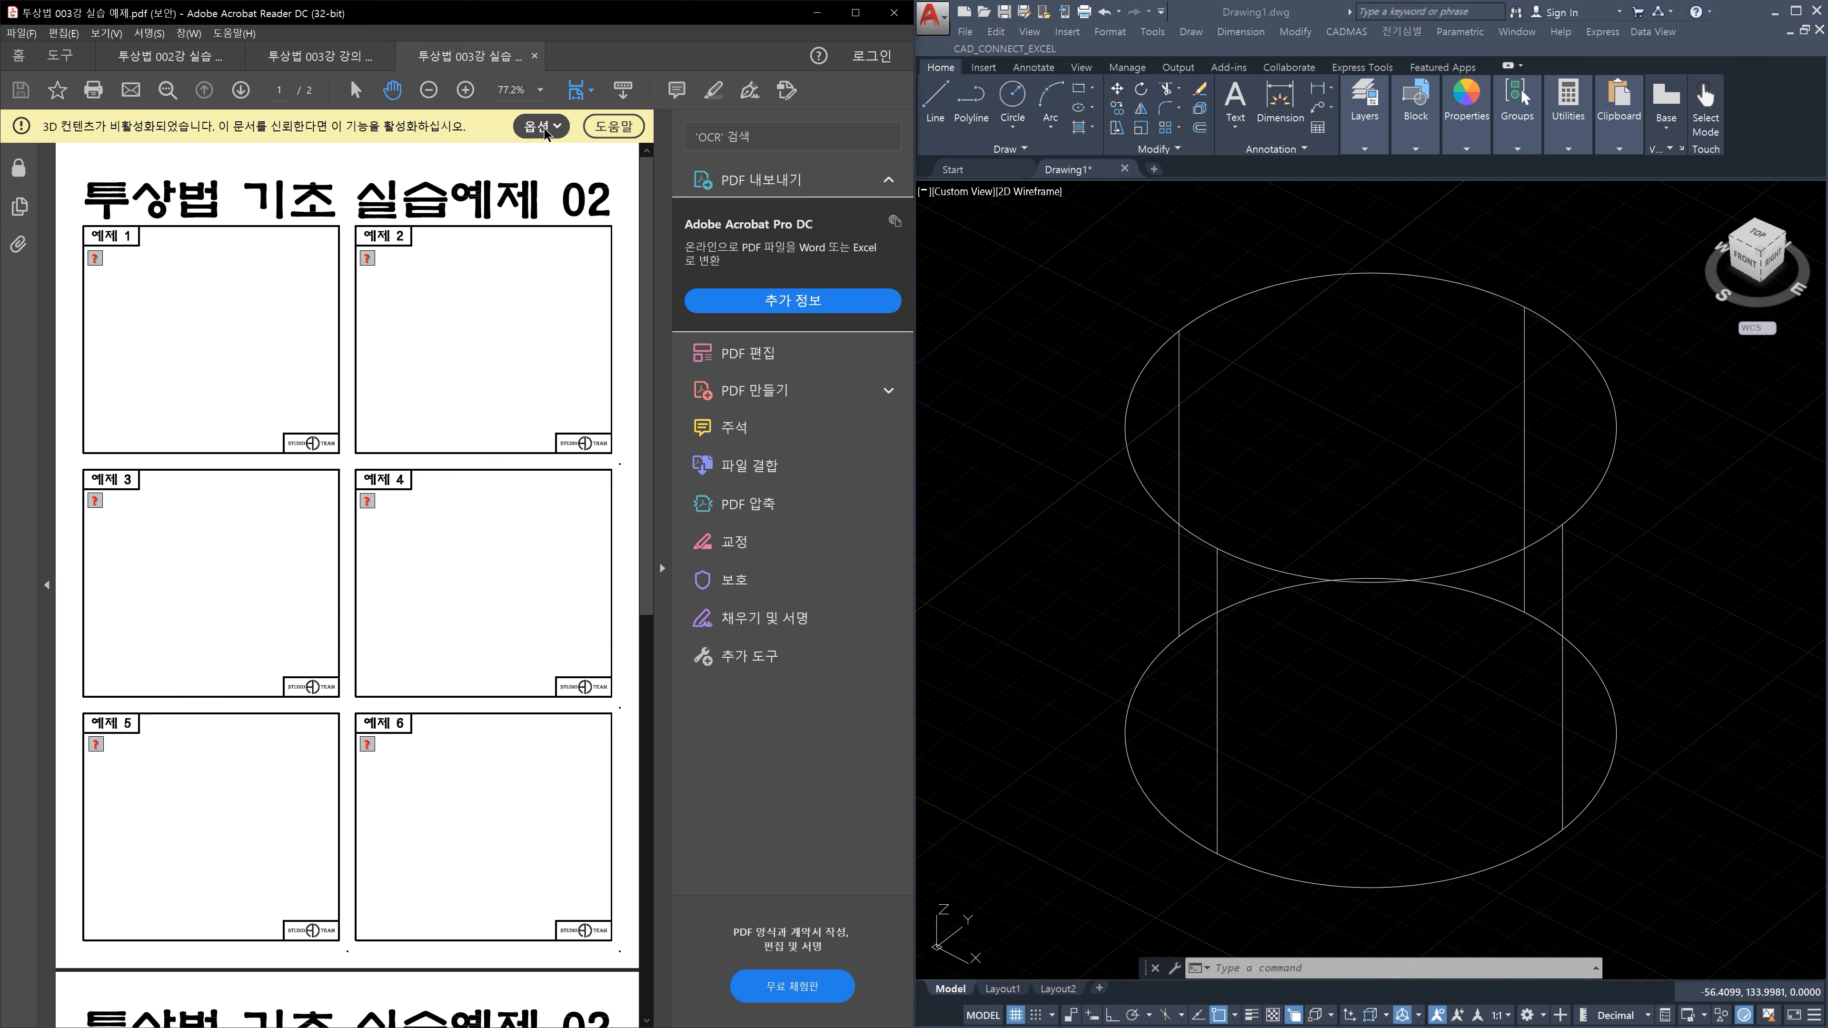
pyautogui.click(555, 134)
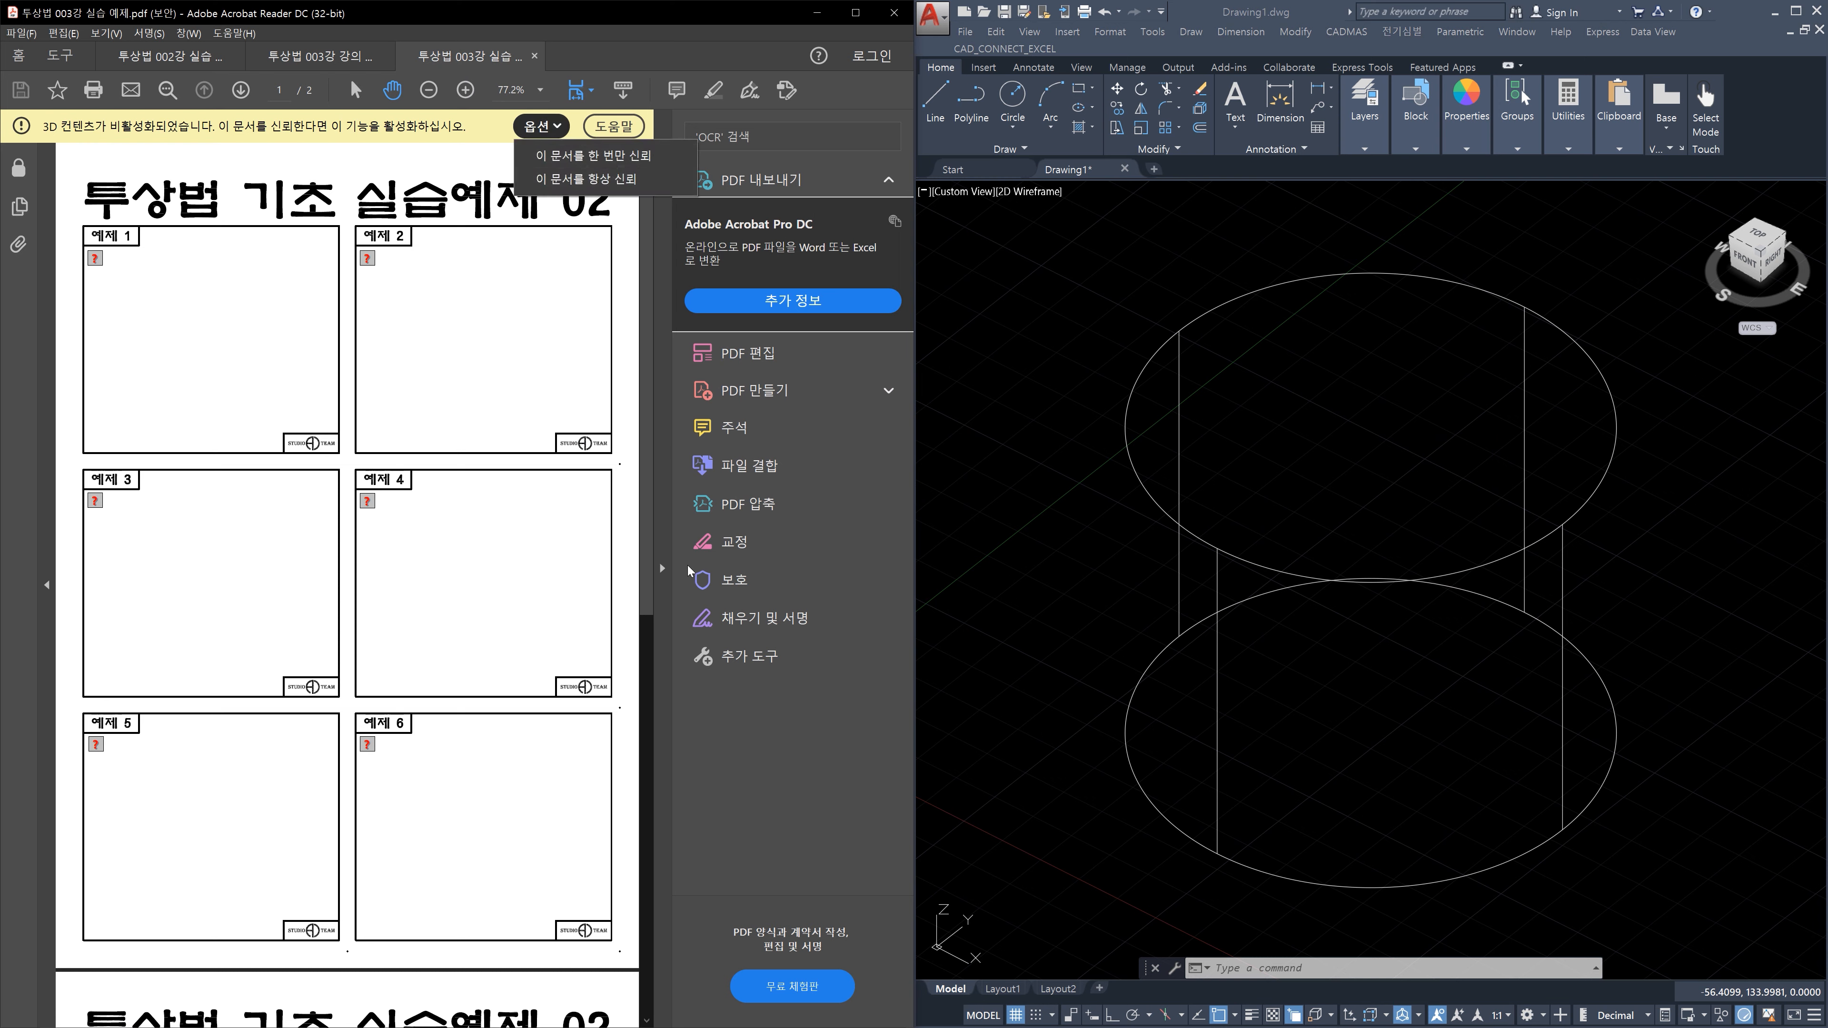
pyautogui.click(613, 157)
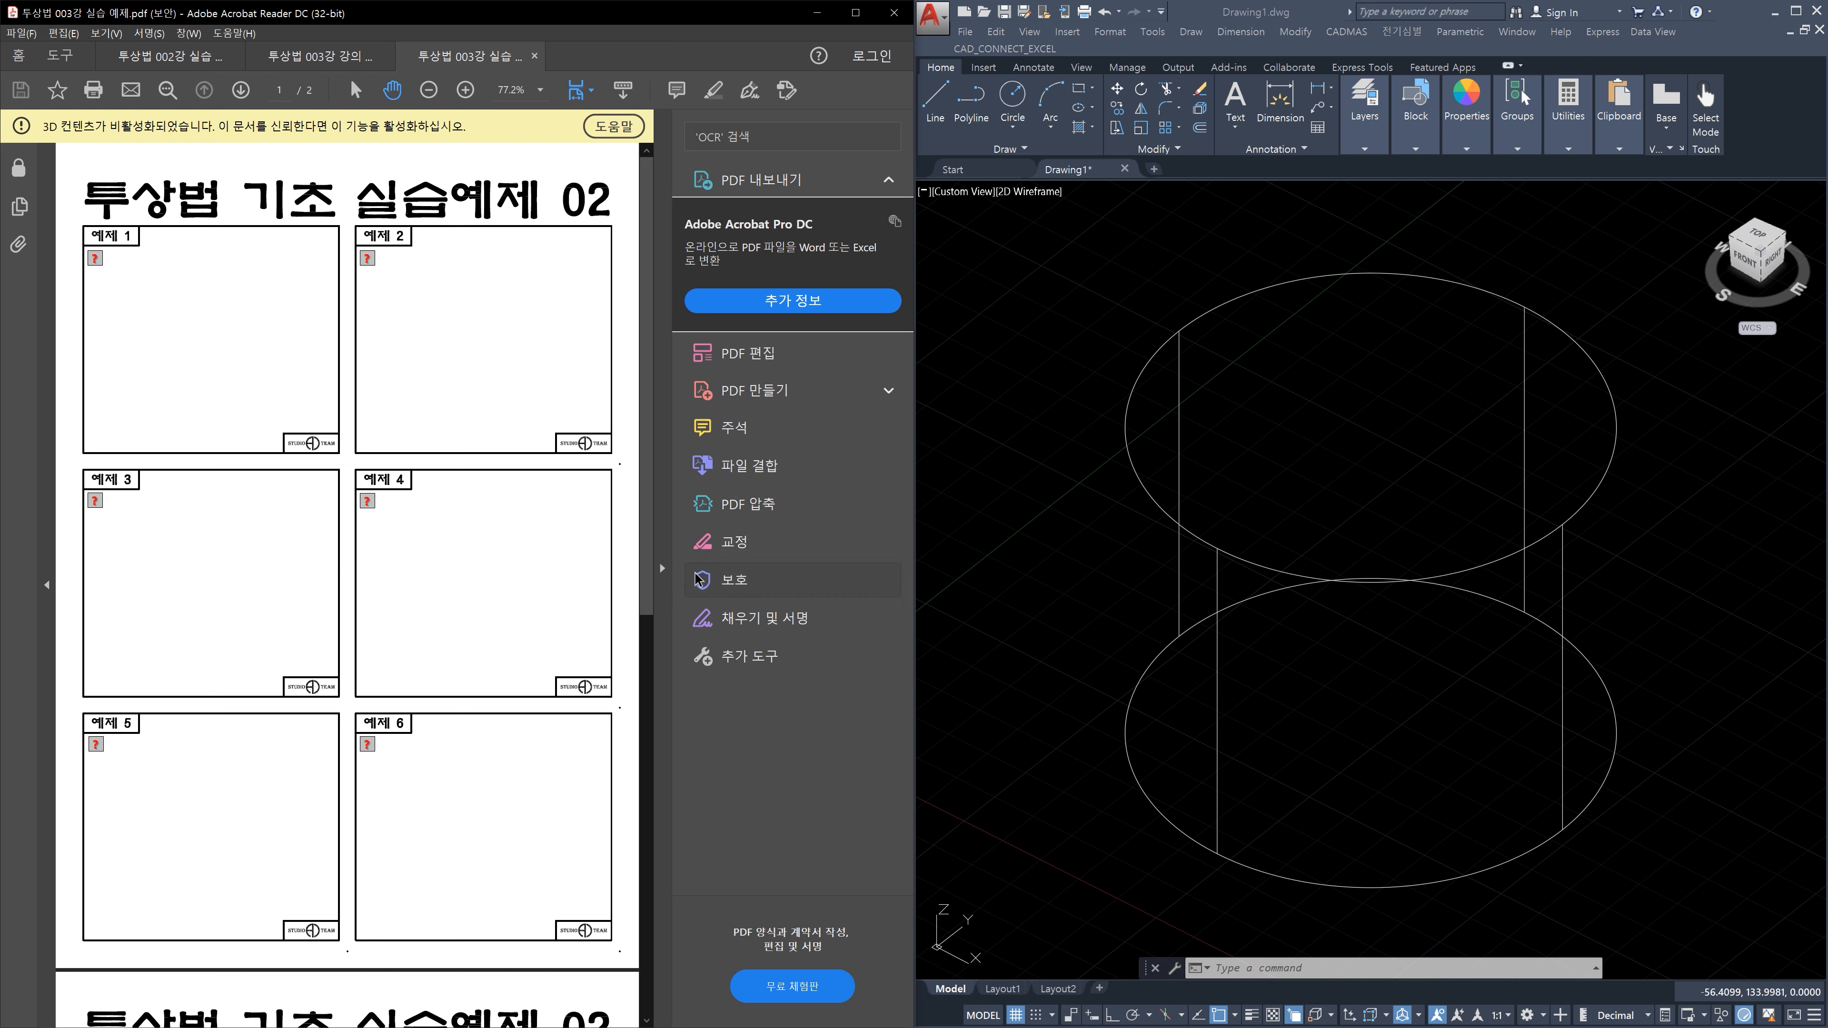
pyautogui.click(661, 571)
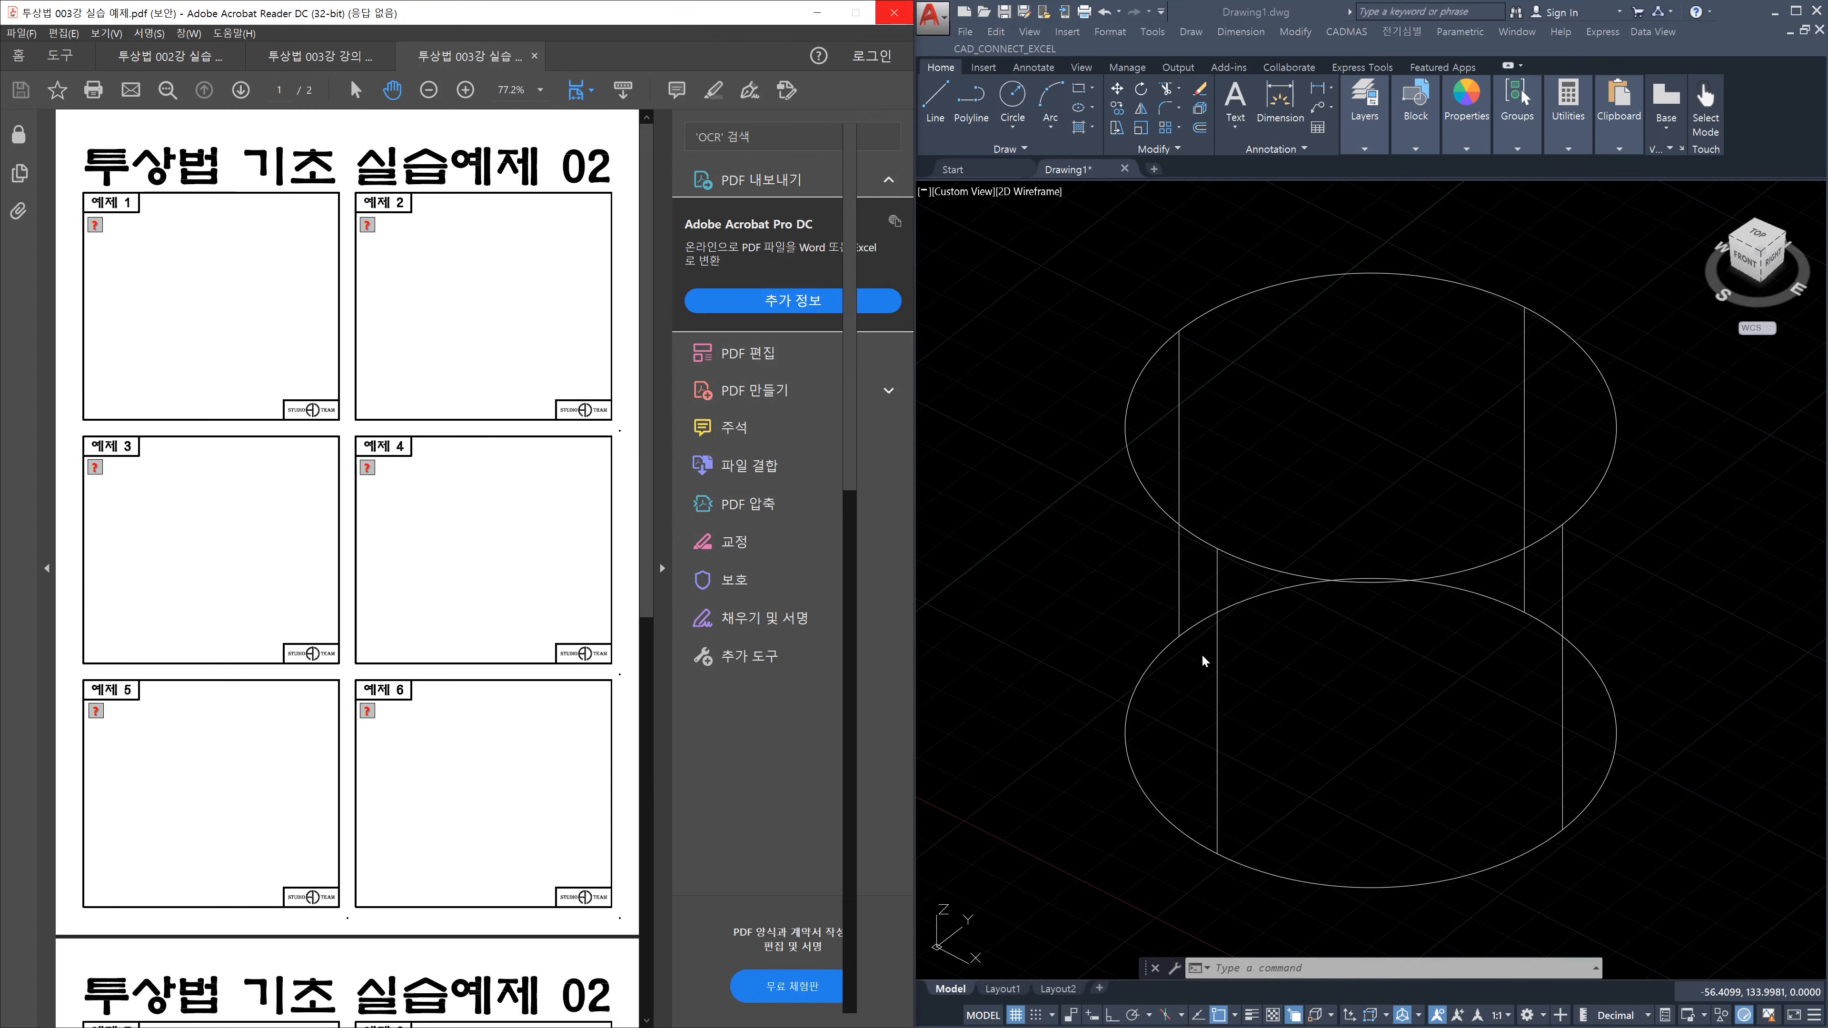
# Switch to AutoCAD and delete the whole cylinder wireframe
pyautogui.click(1502, 702)
pyautogui.scroll(-4, 1509, 693)
pyautogui.moveTo(1535, 680); pyautogui.dragTo(1398, 642, button='middle')
pyautogui.scroll(-3, 1407, 641)
pyautogui.click(1253, 464)
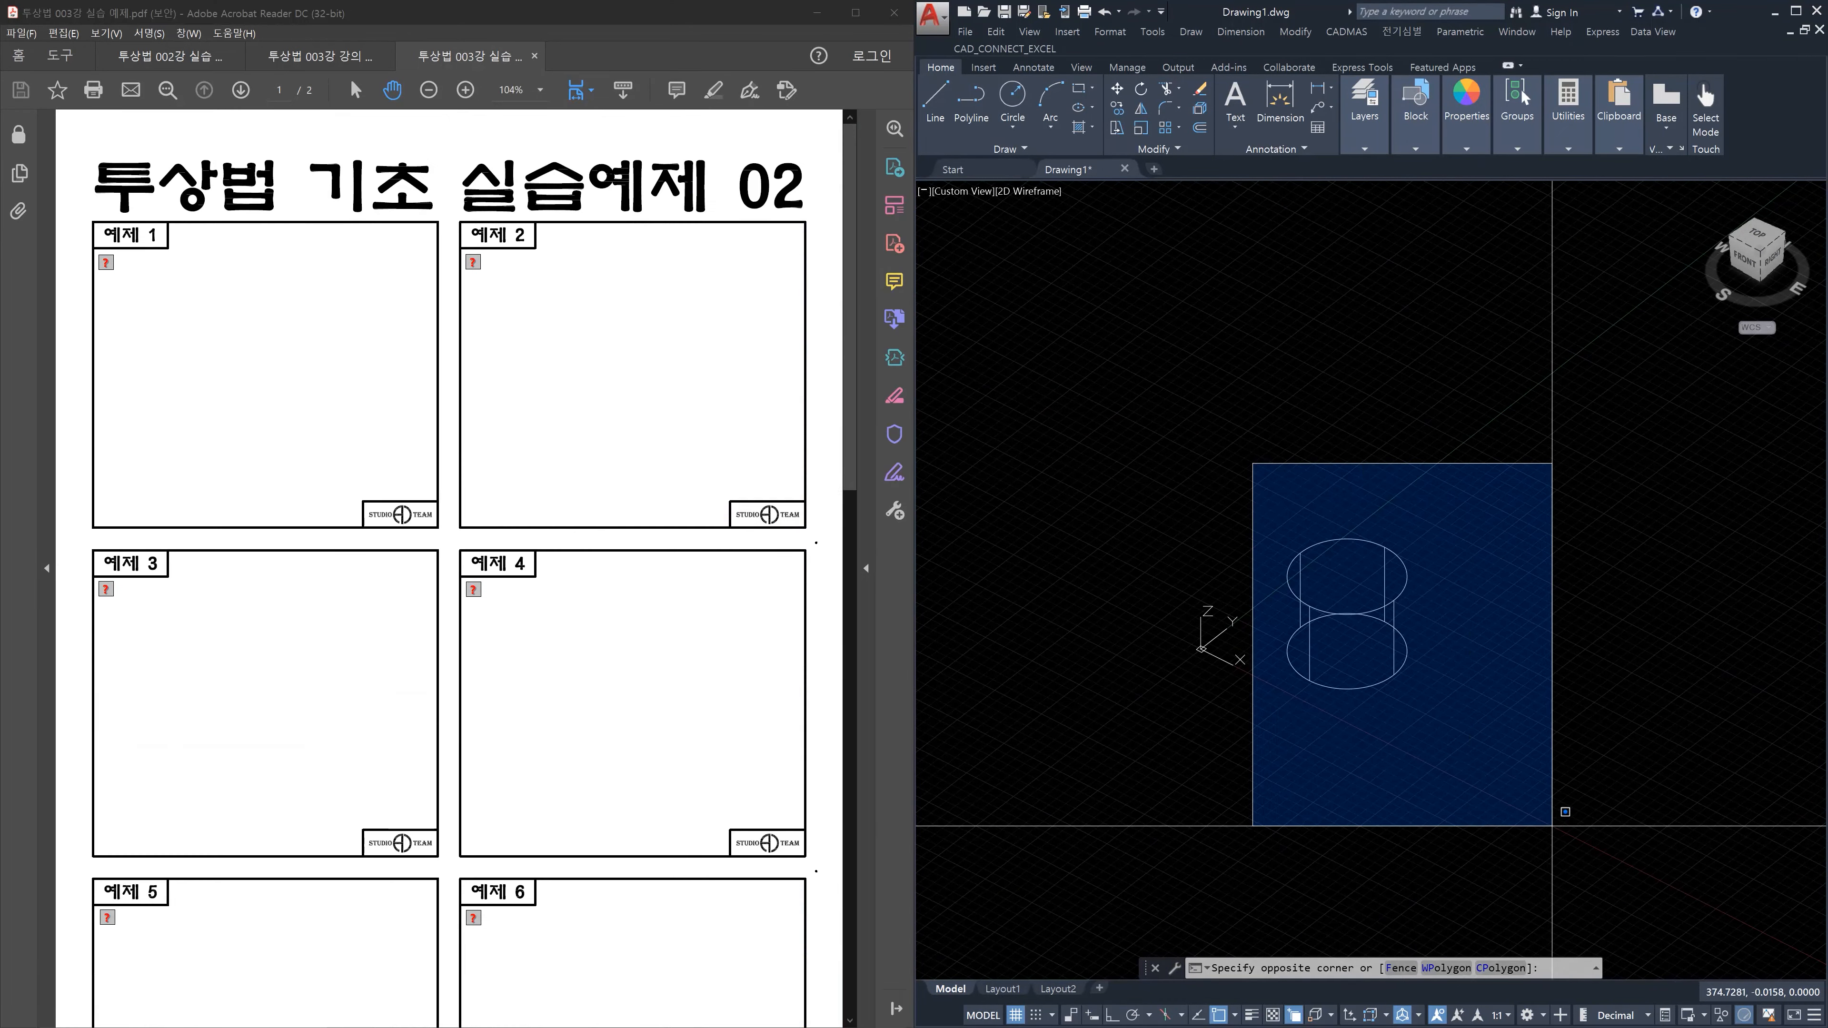
pyautogui.click(1551, 826)
pyautogui.press('Delete')
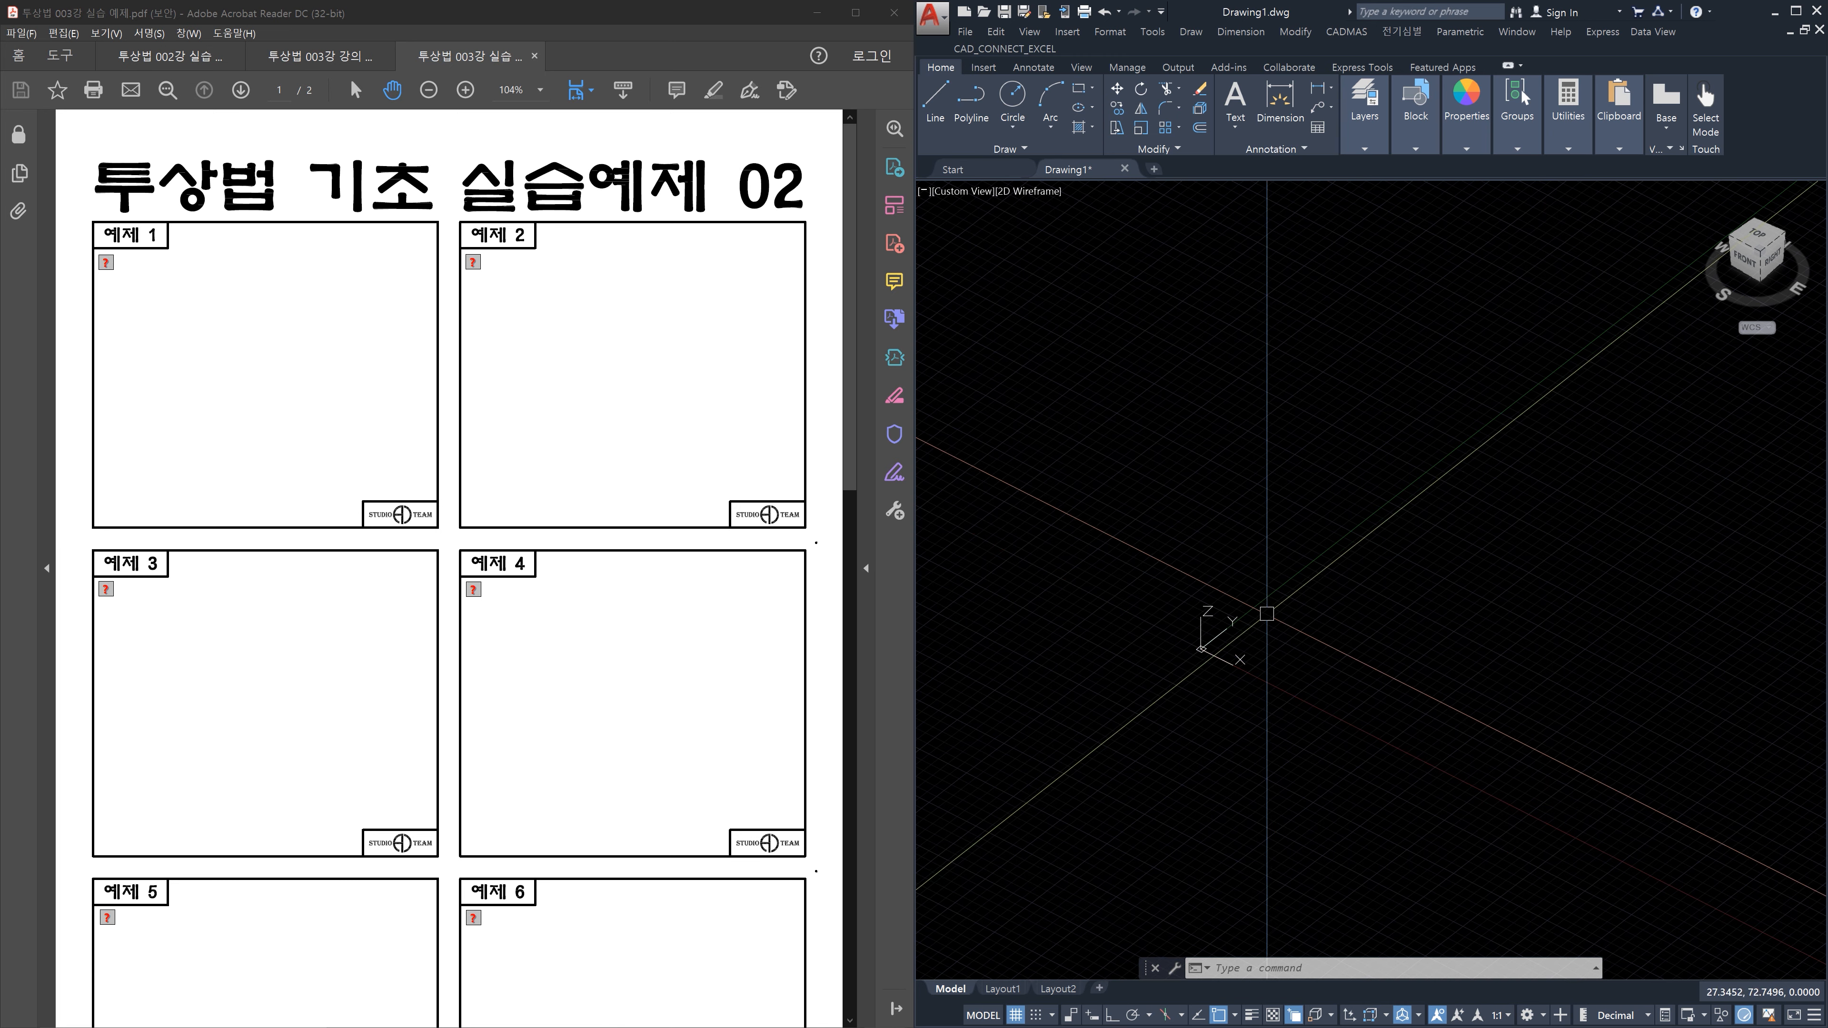
# Activate the 3D models of examples 1 to 5 in the practice PDF and enlarge example 5 at 200%
pyautogui.click(296, 406)
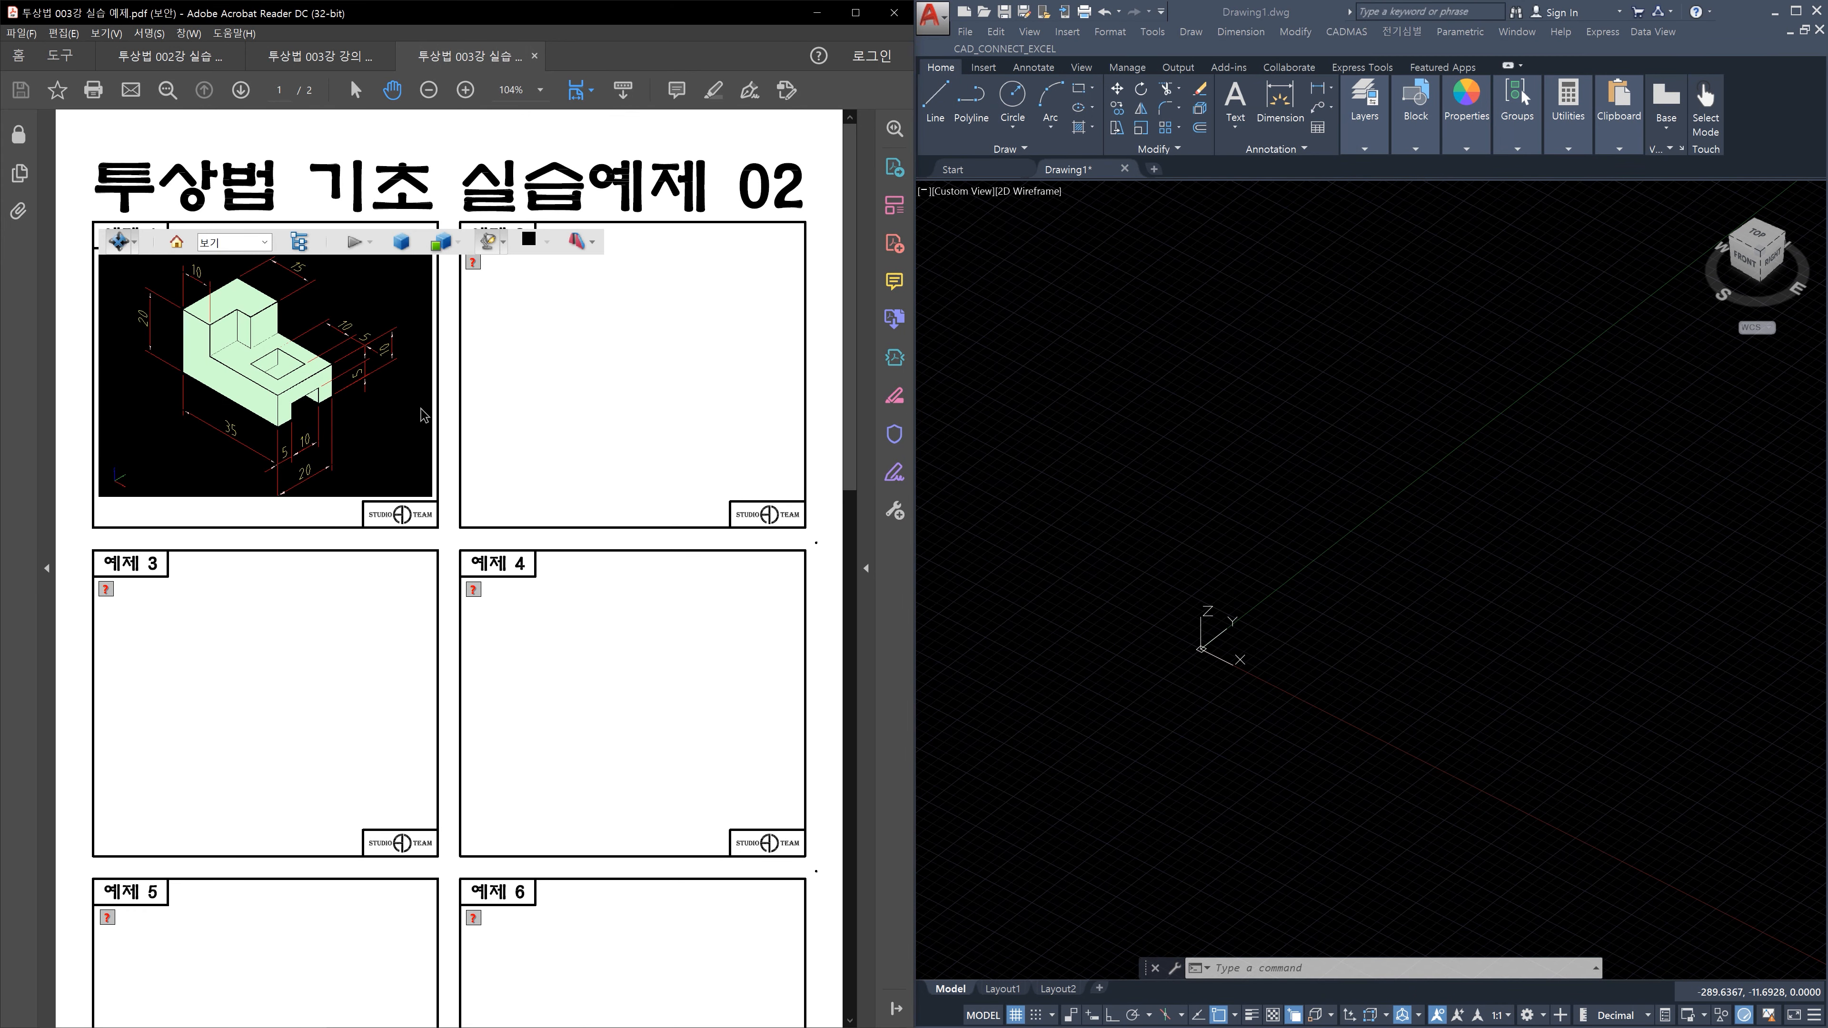
pyautogui.click(656, 438)
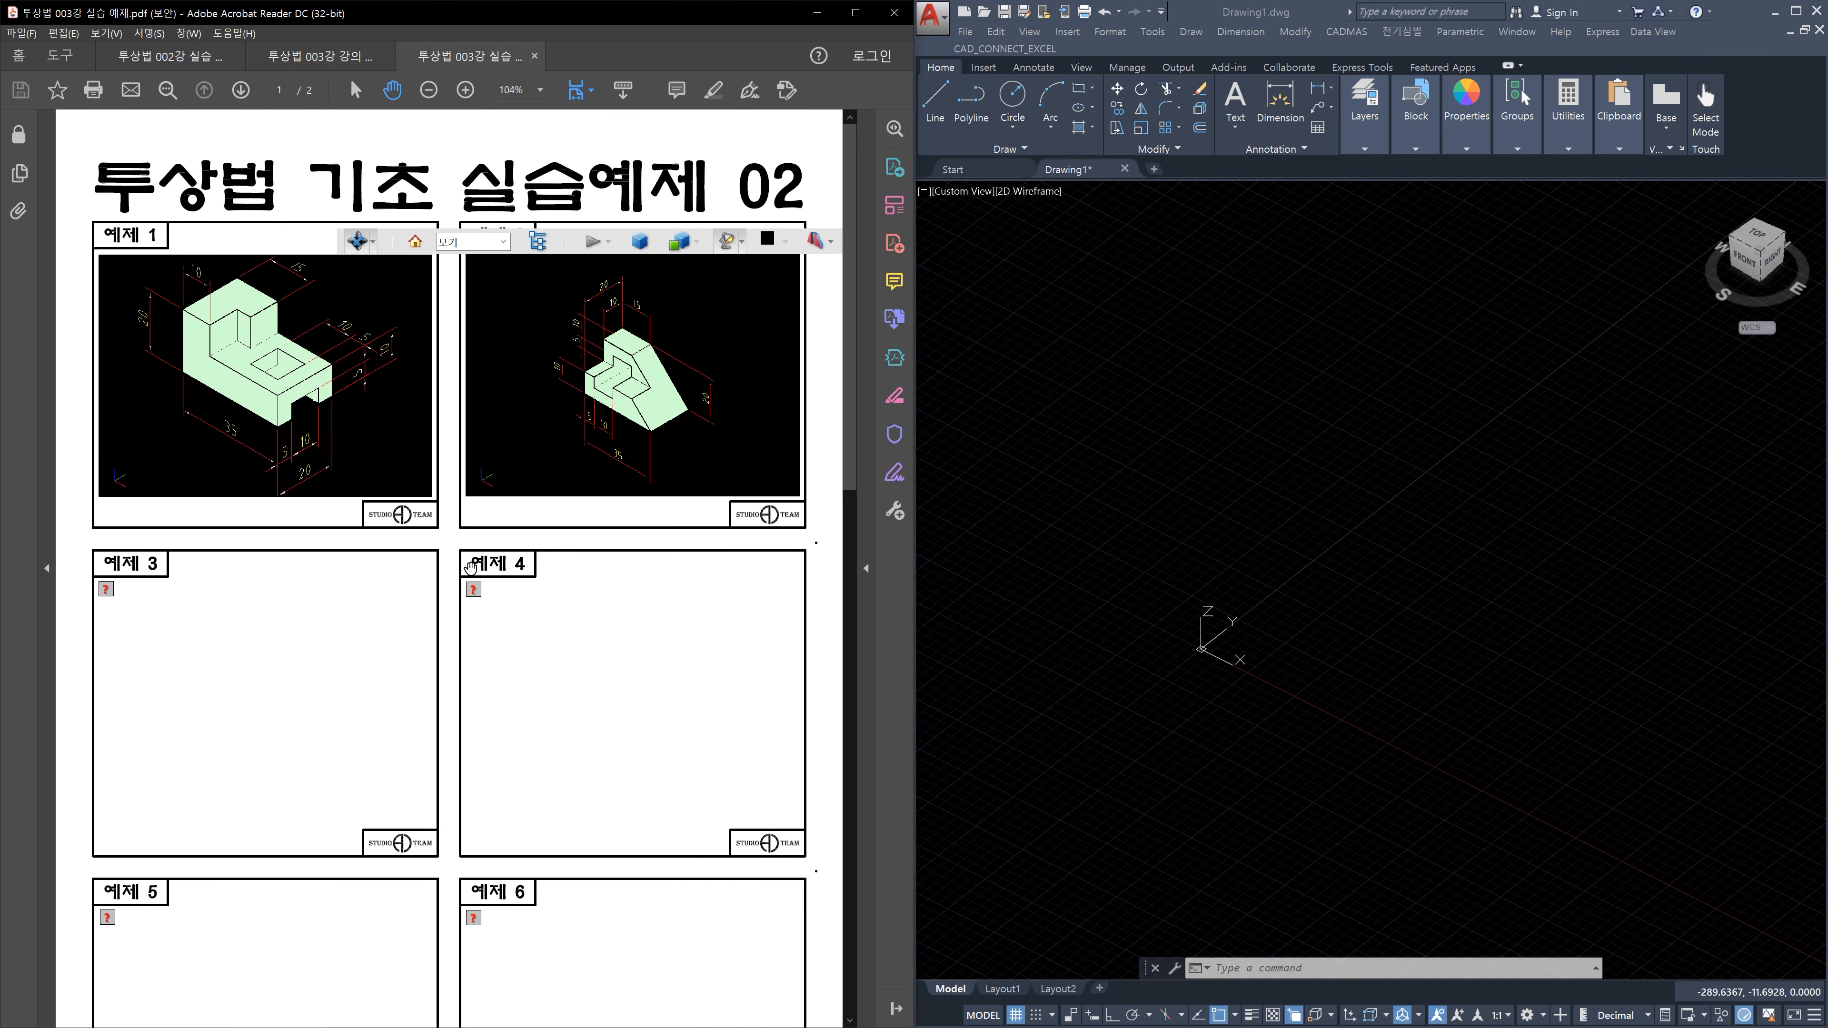
pyautogui.click(353, 648)
pyautogui.click(564, 689)
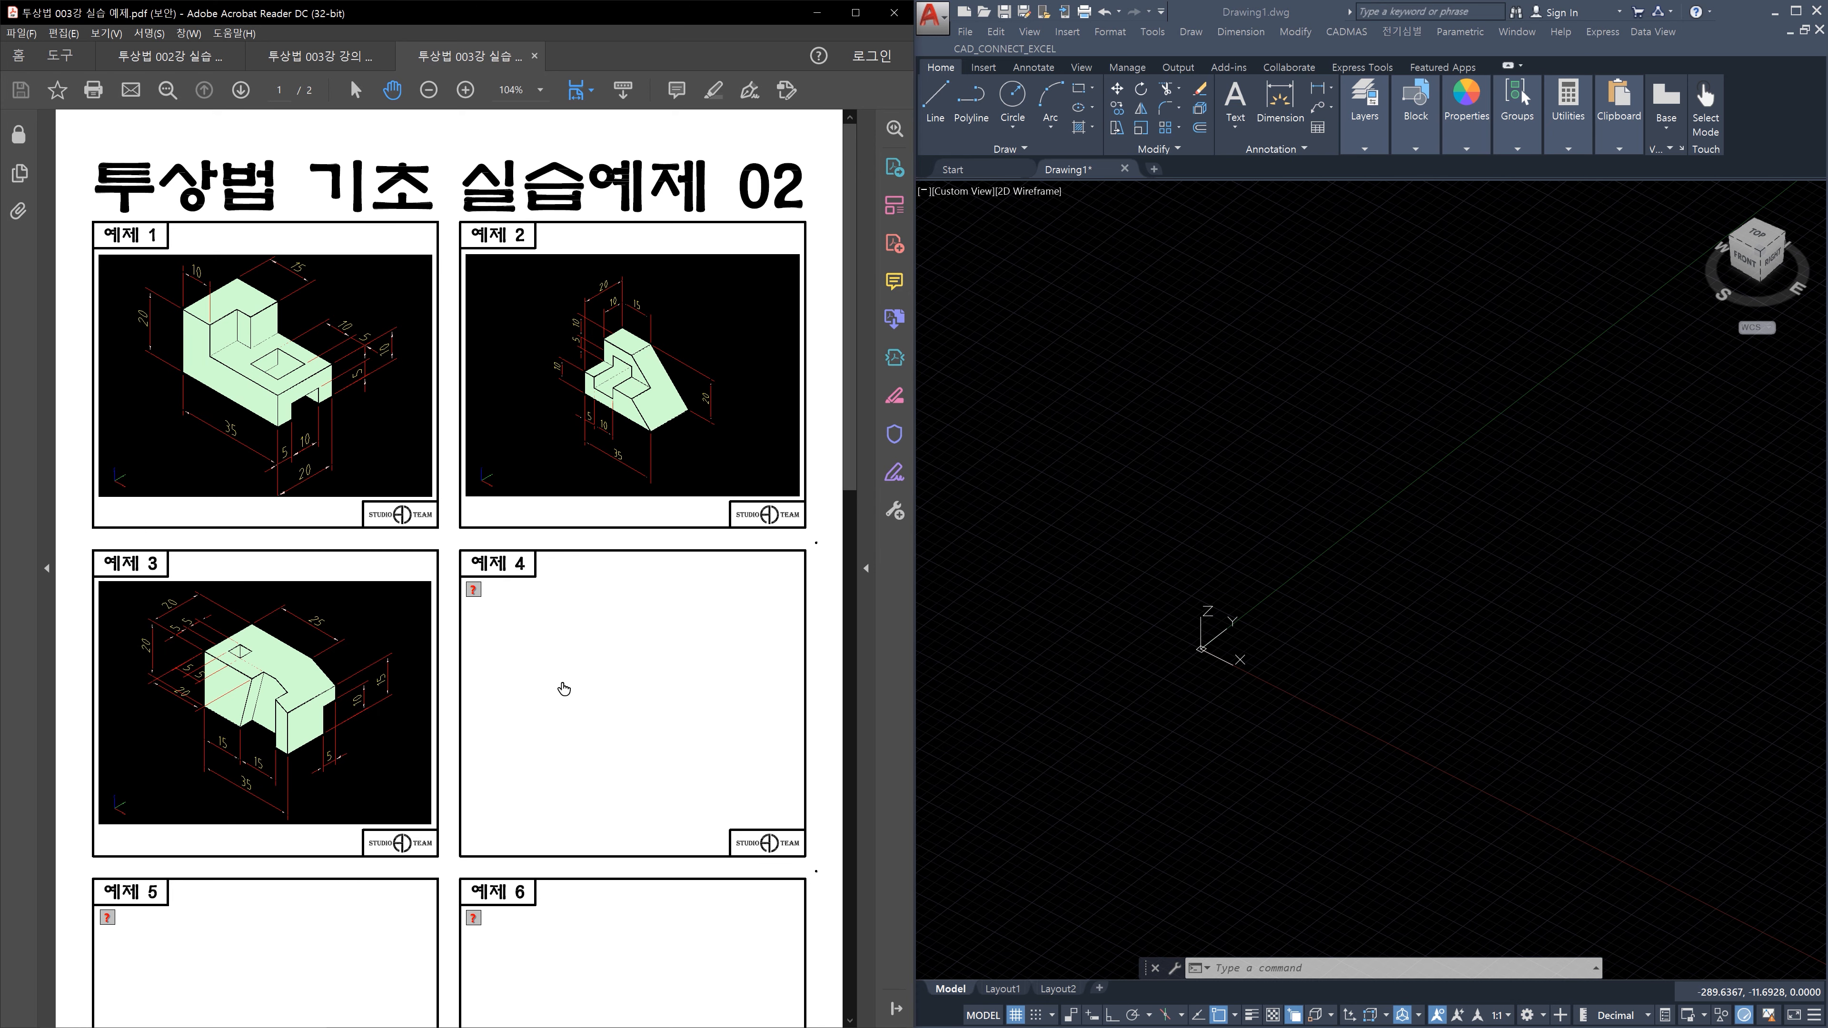
pyautogui.scroll(-3, 648, 694)
pyautogui.scroll(-2, 647, 691)
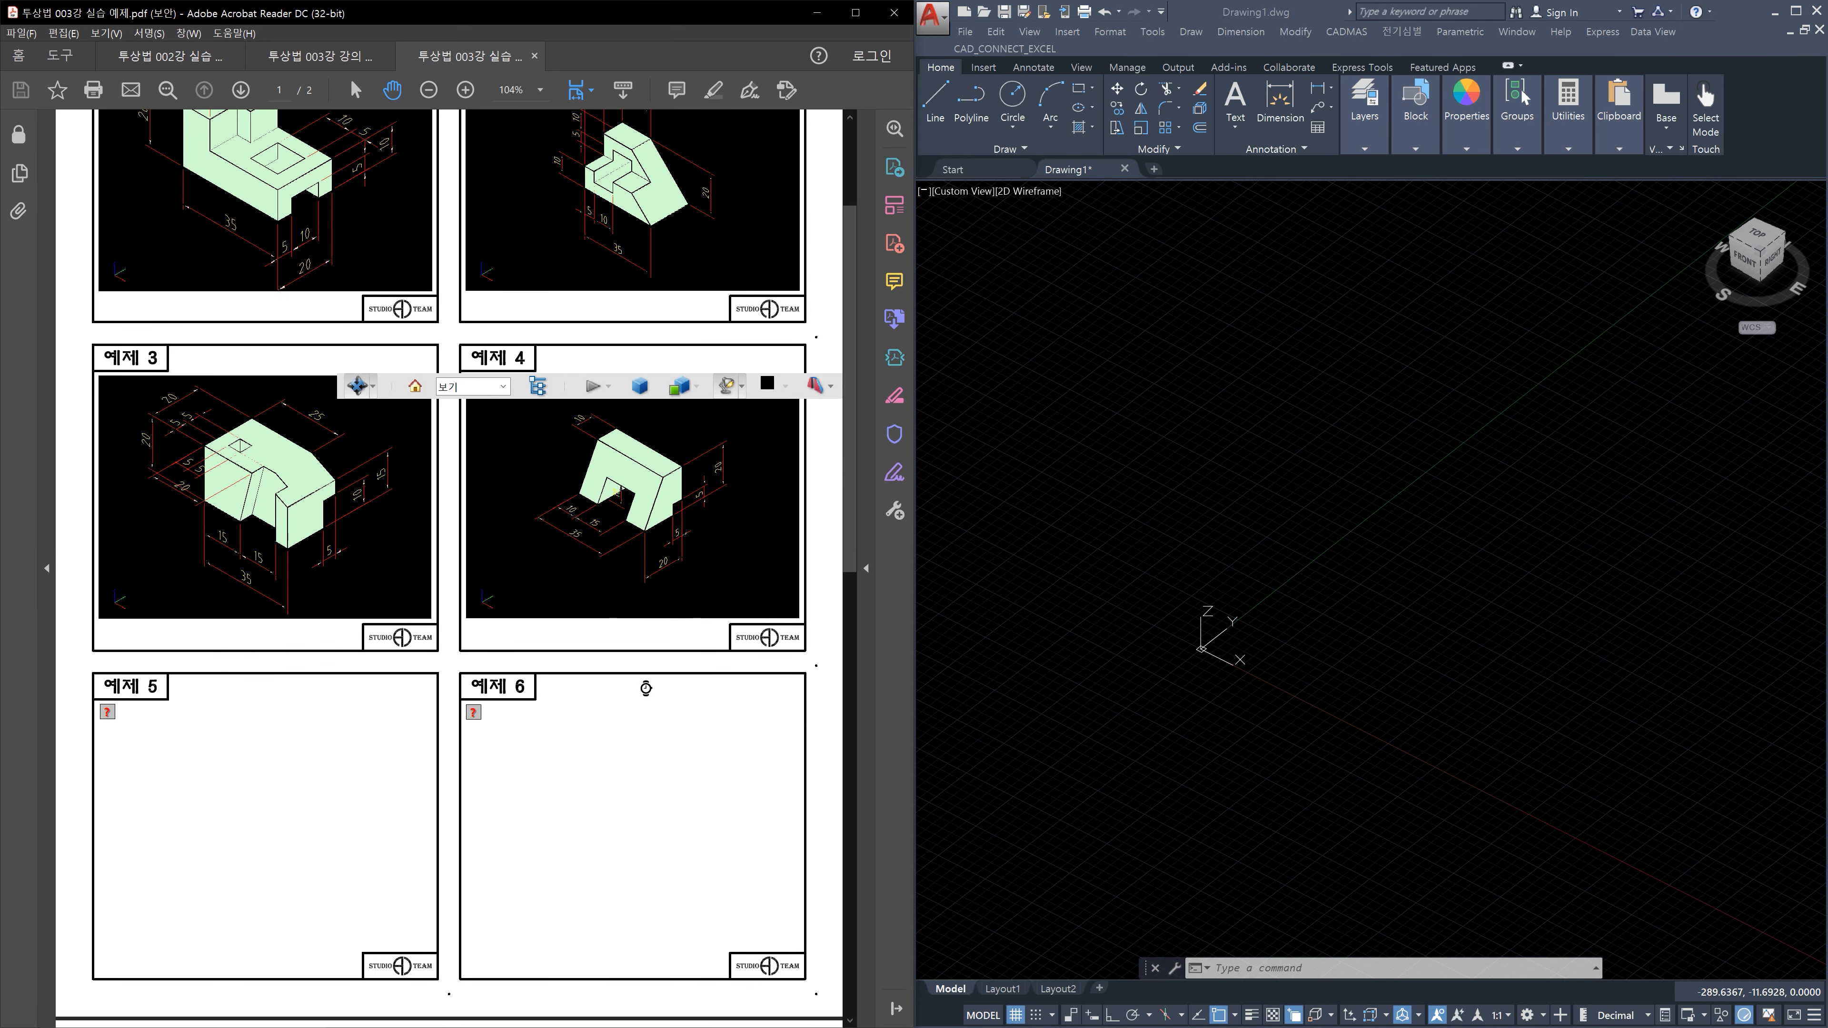
pyautogui.click(325, 776)
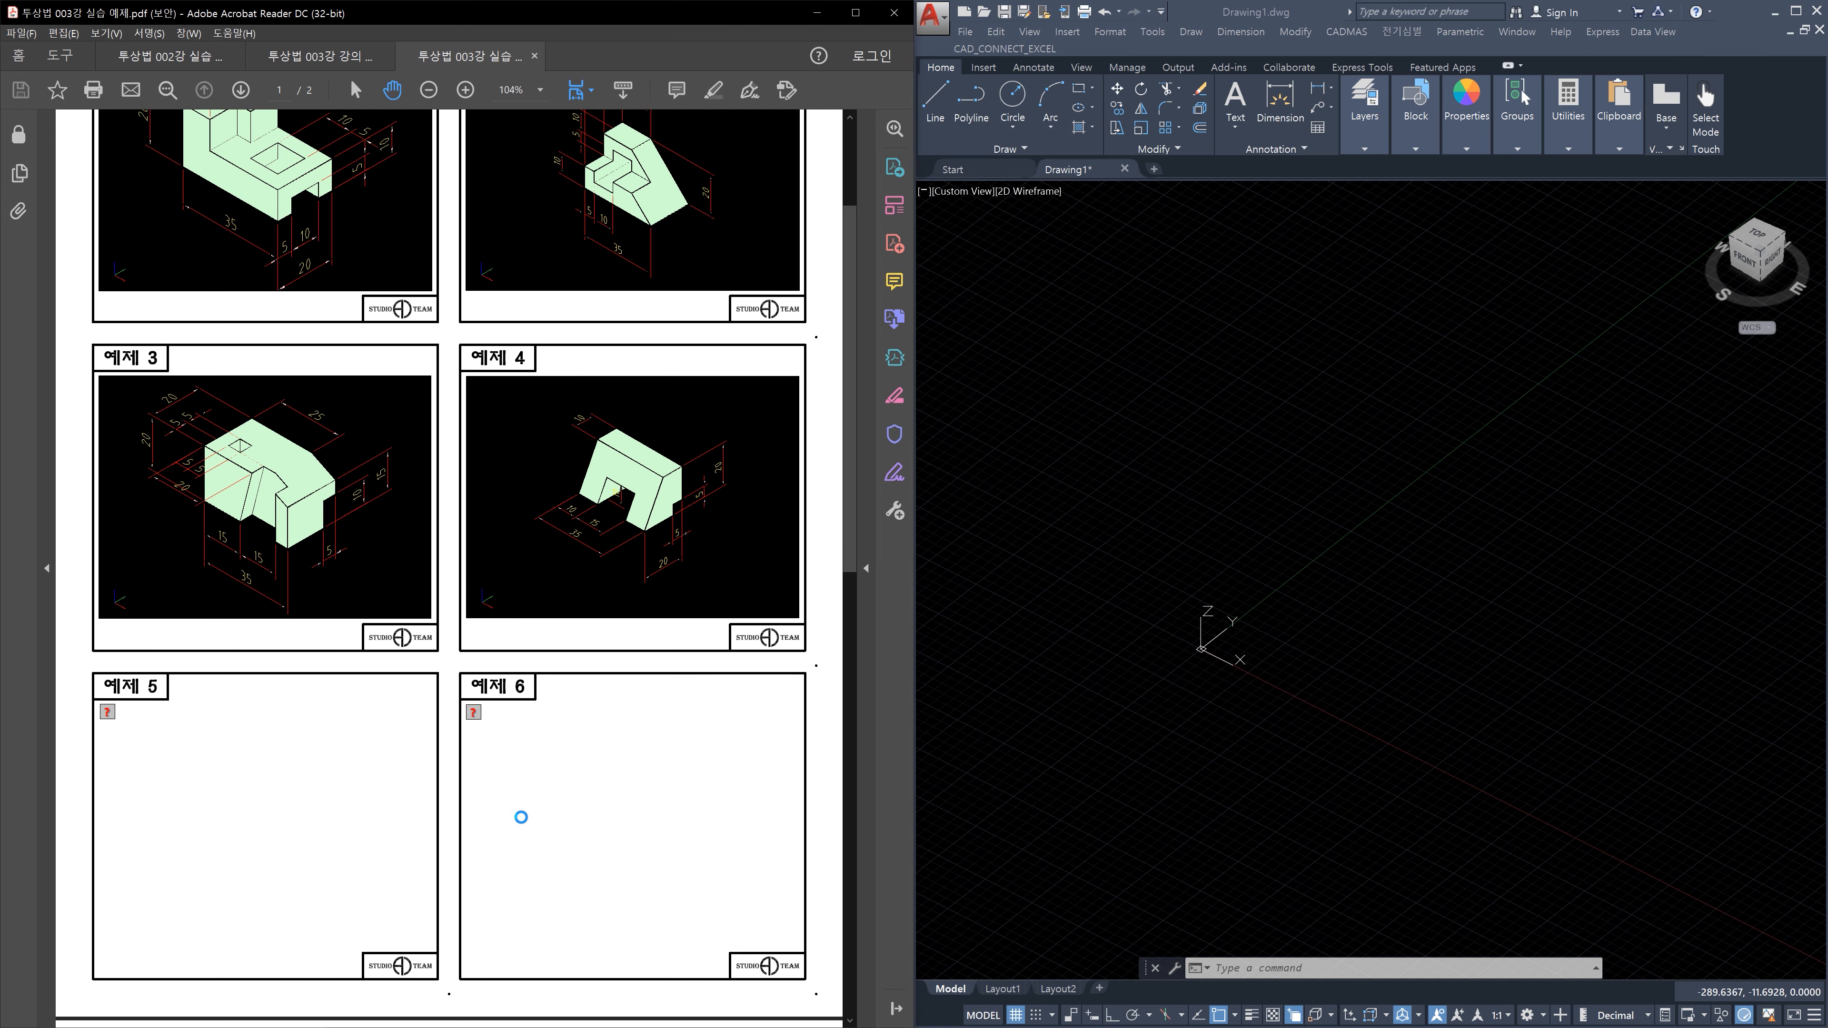
pyautogui.scroll(-1, 521, 818)
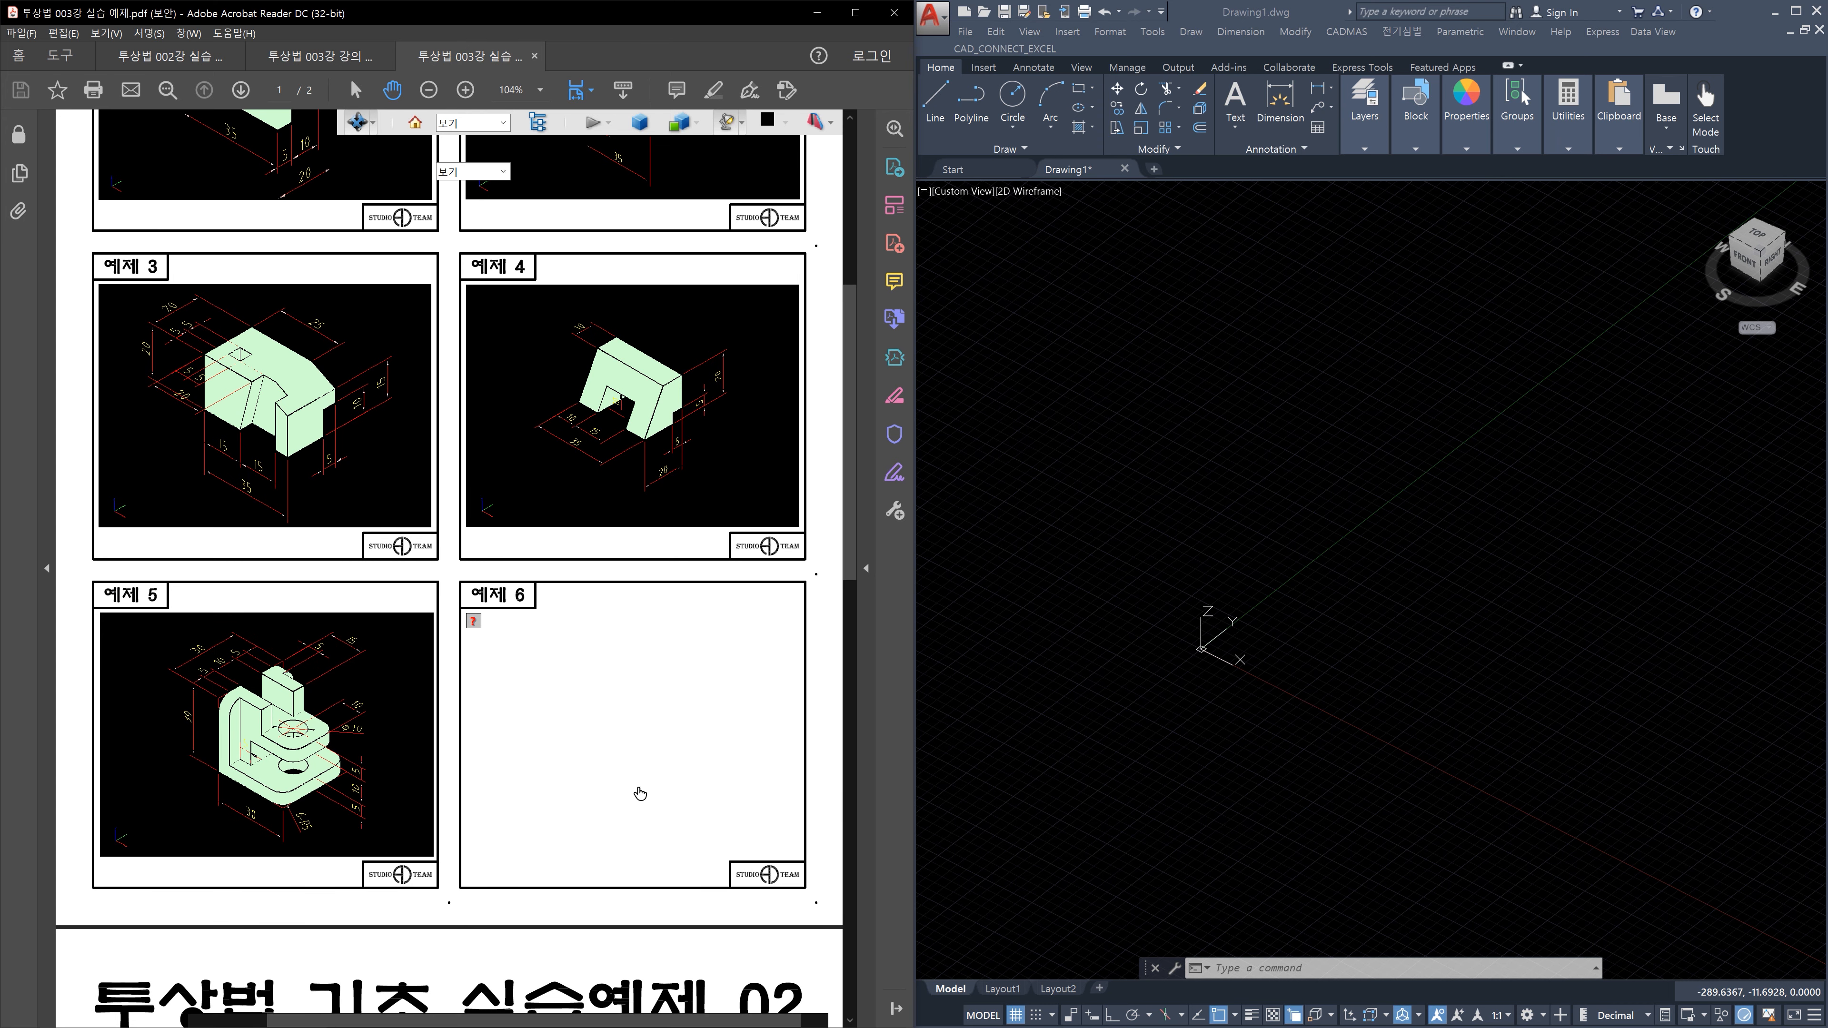
pyautogui.keyDown('ctrl'); pyautogui.scroll(3, 640, 792); pyautogui.keyUp('ctrl')
pyautogui.moveTo(472, 1023); pyautogui.dragTo(242, 1023)
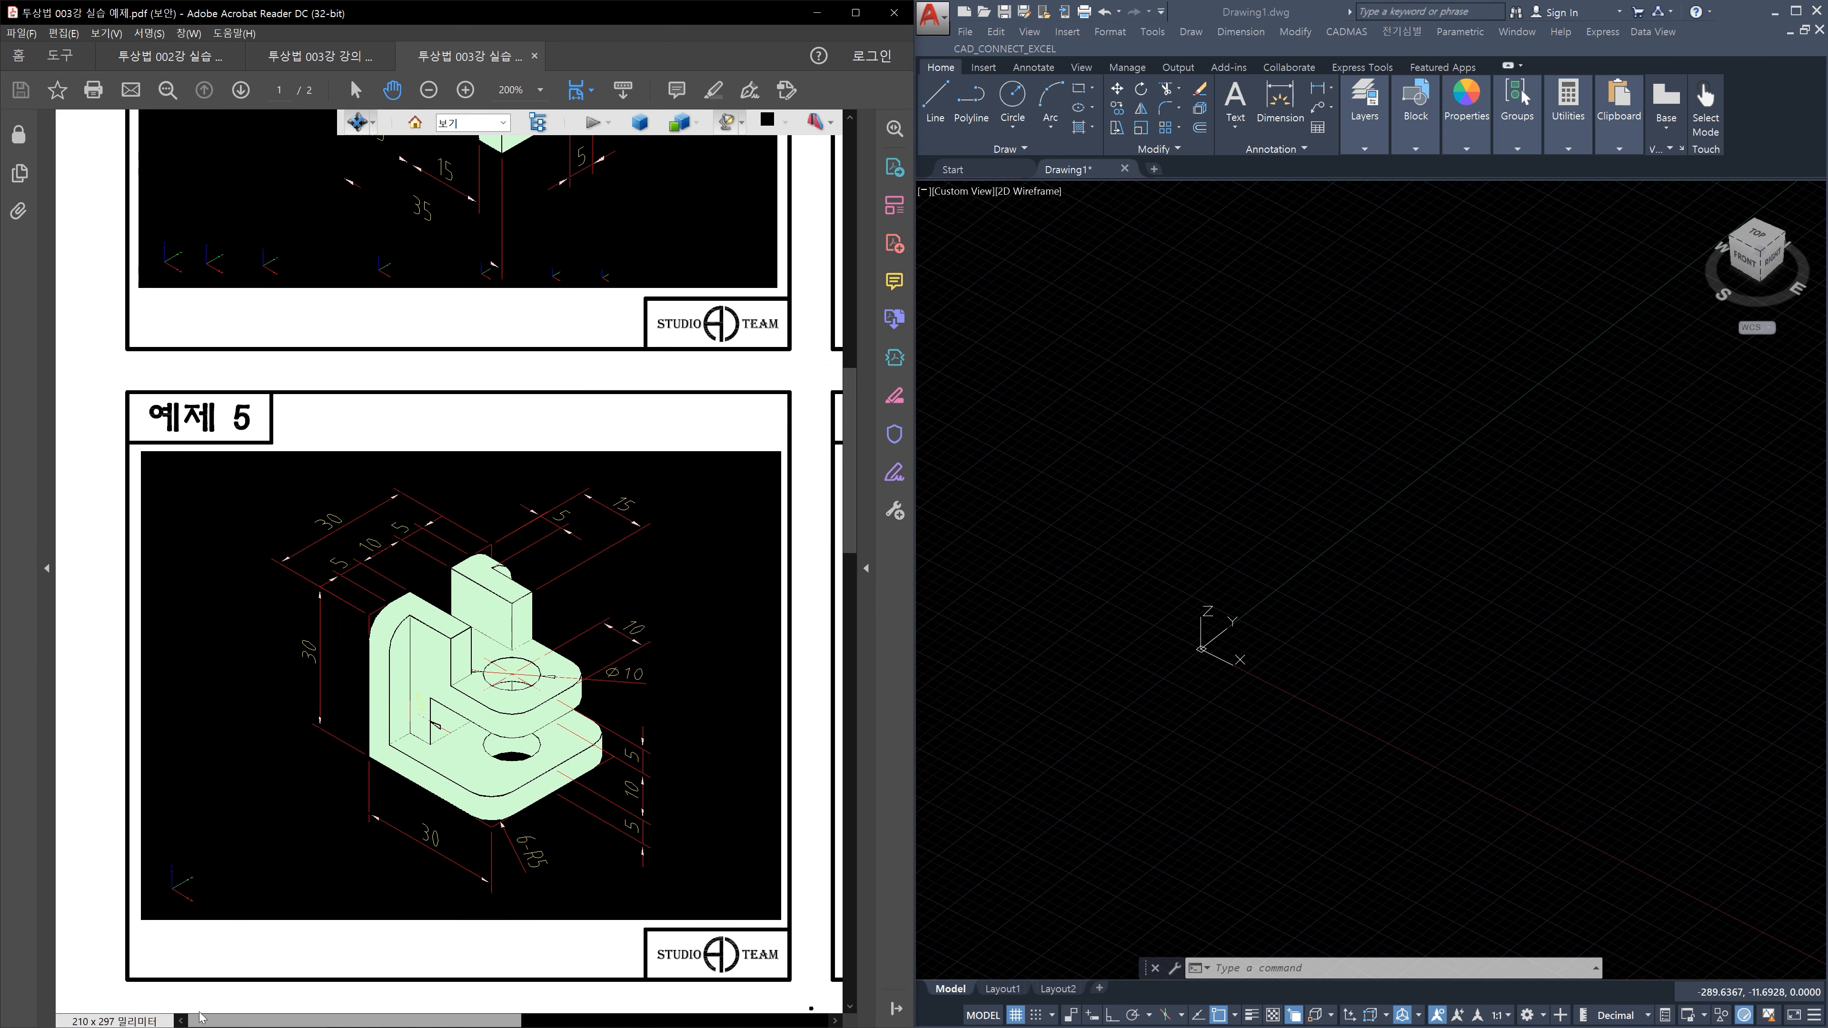
# In AutoCAD, start the base outline of example 5 with a 30-long line along the X axis, using ortho mode
pyautogui.click(1312, 769)
pyautogui.press('Escape')
pyautogui.press('Escape')
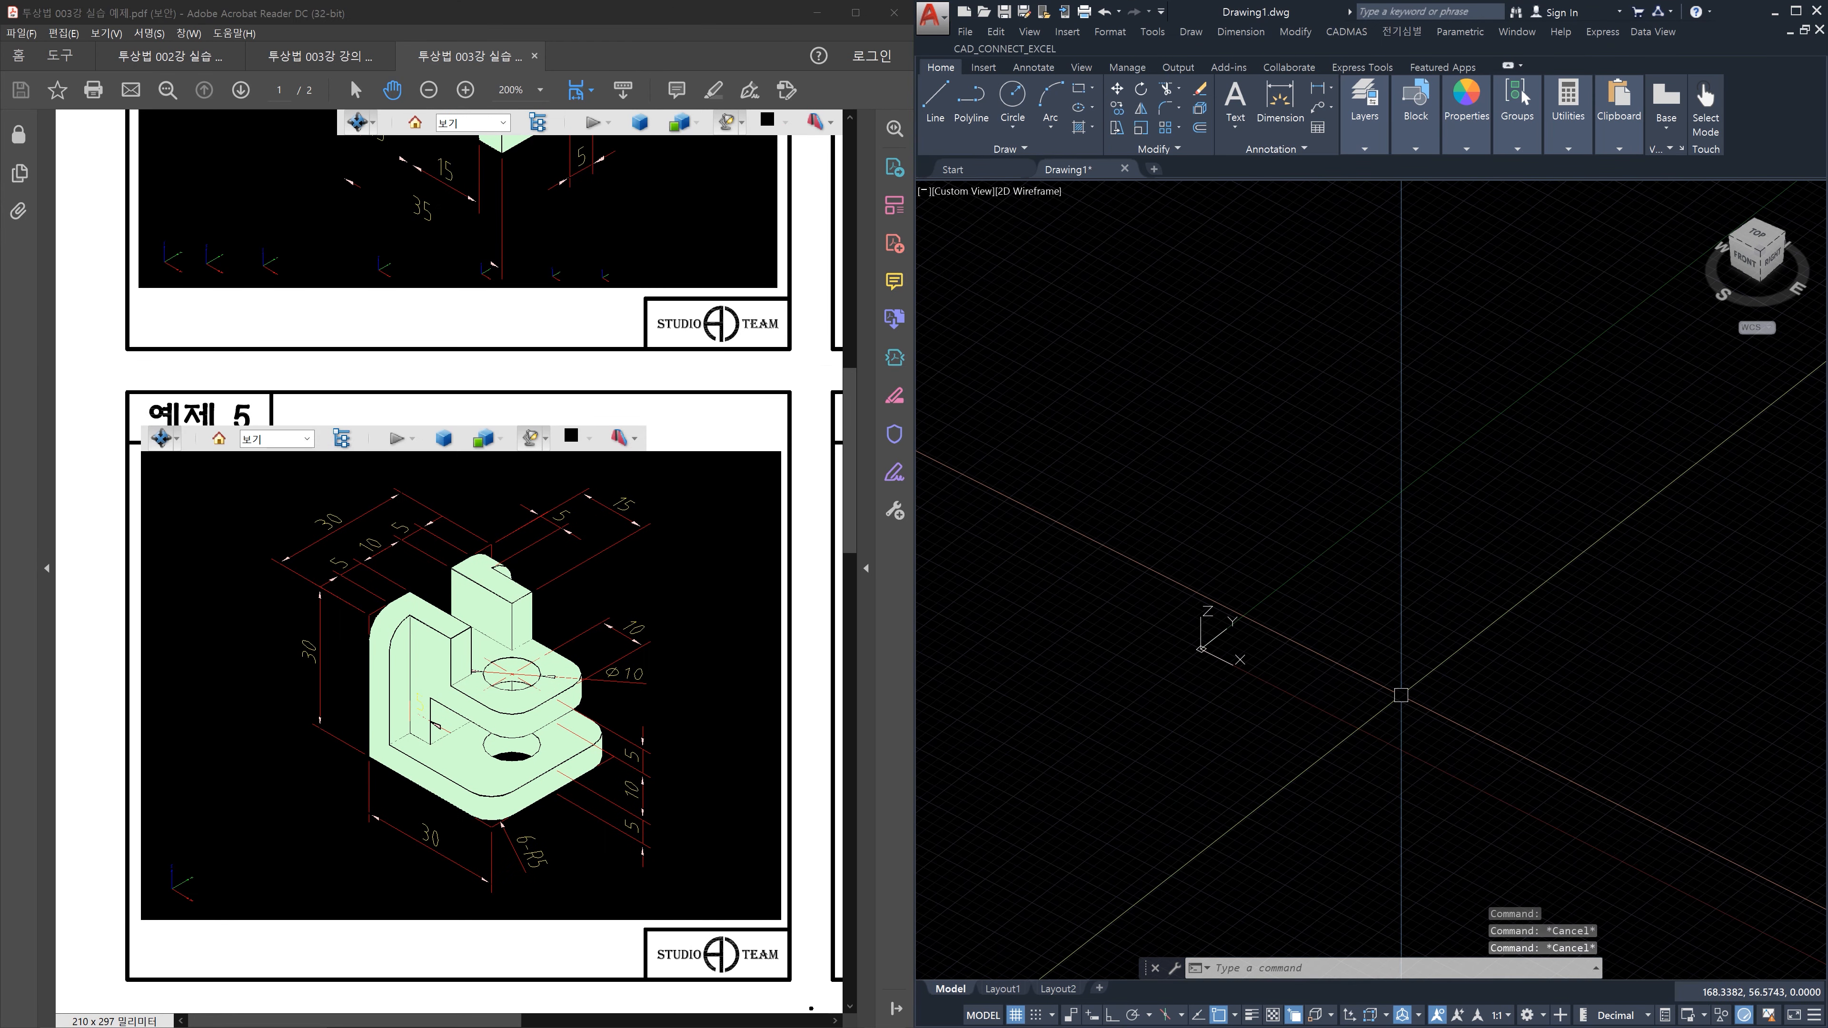
pyautogui.moveTo(1448, 686); pyautogui.dragTo(1280, 566, button='middle')
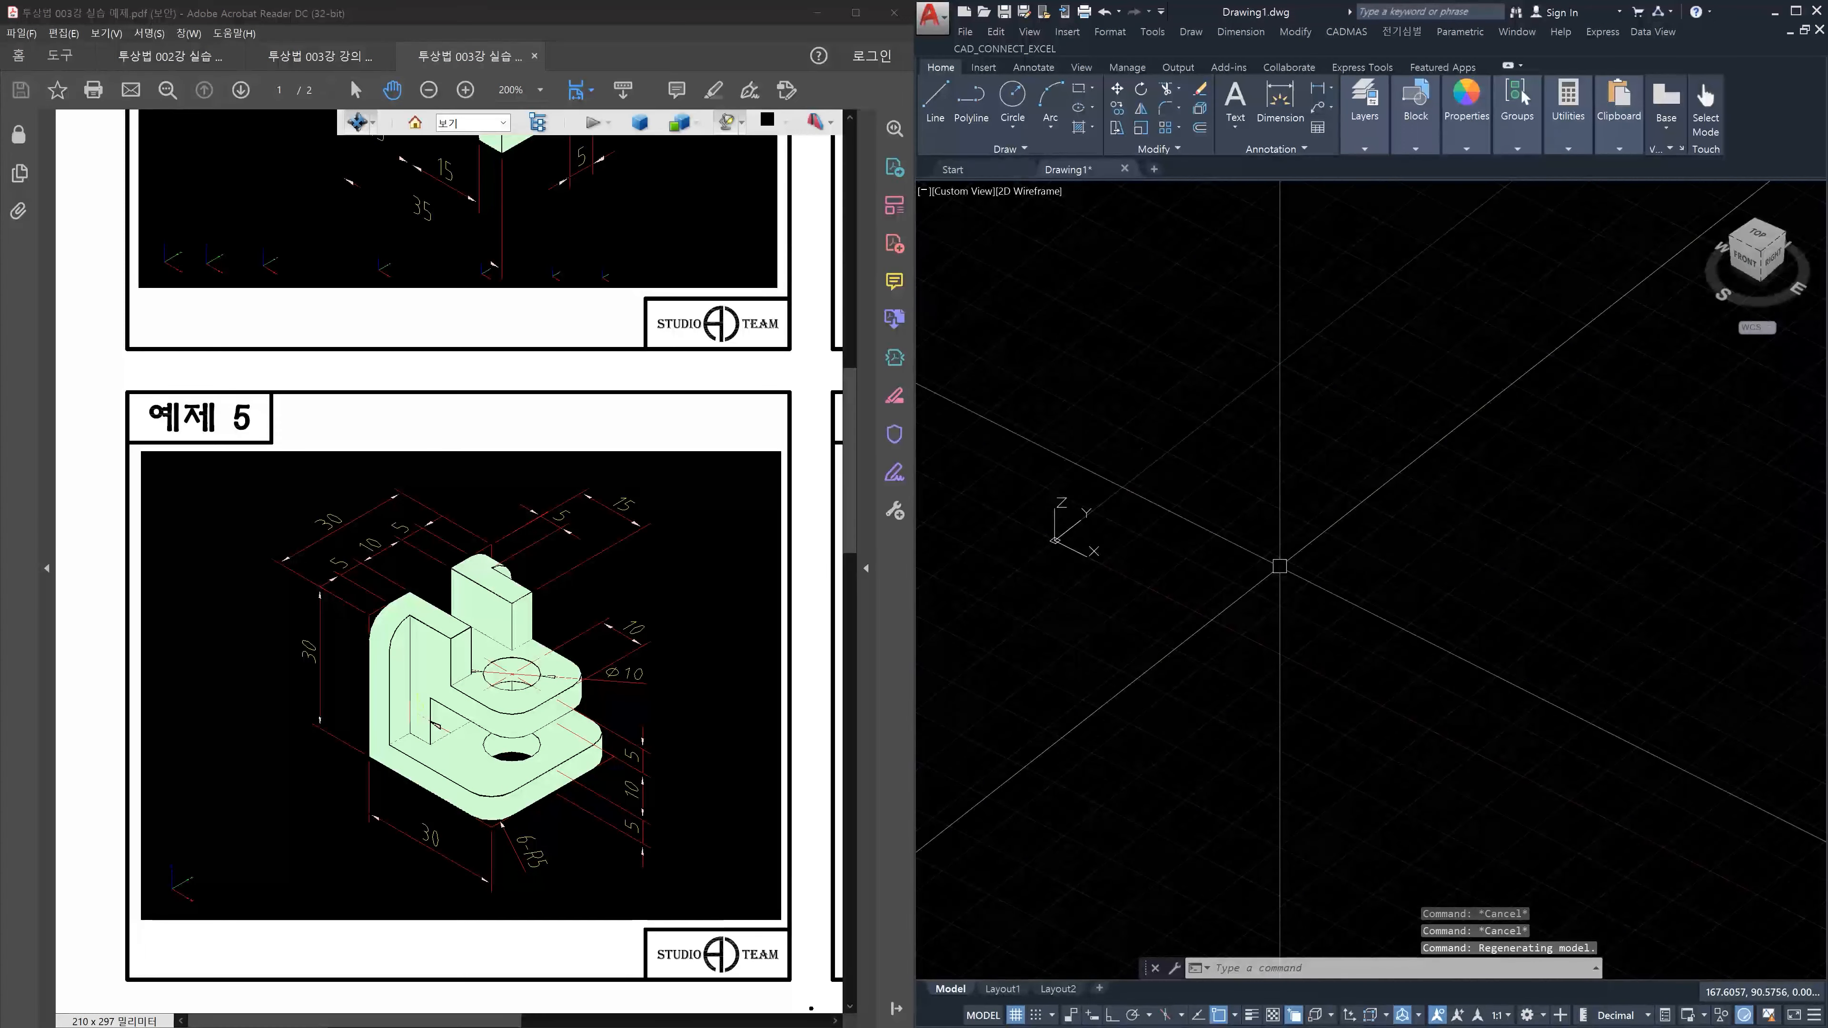
pyautogui.scroll(3, 1281, 562)
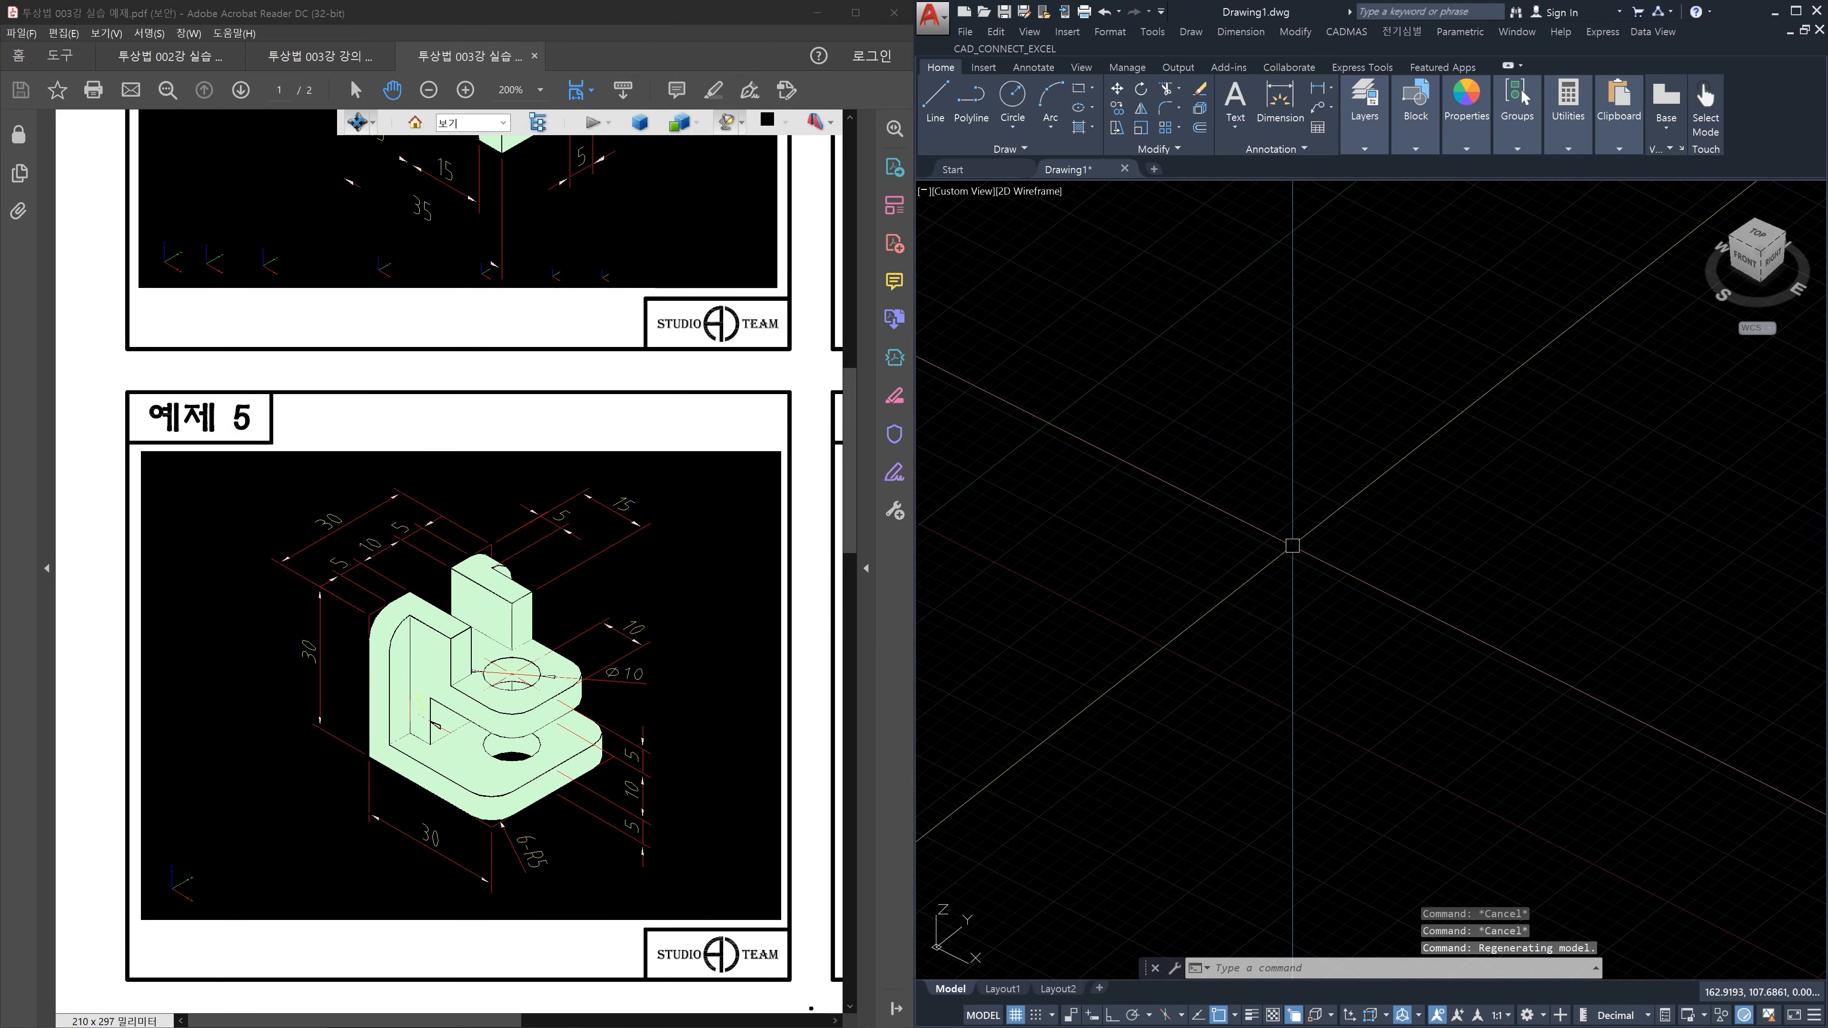
pyautogui.press('Escape')
pyautogui.press('Escape')
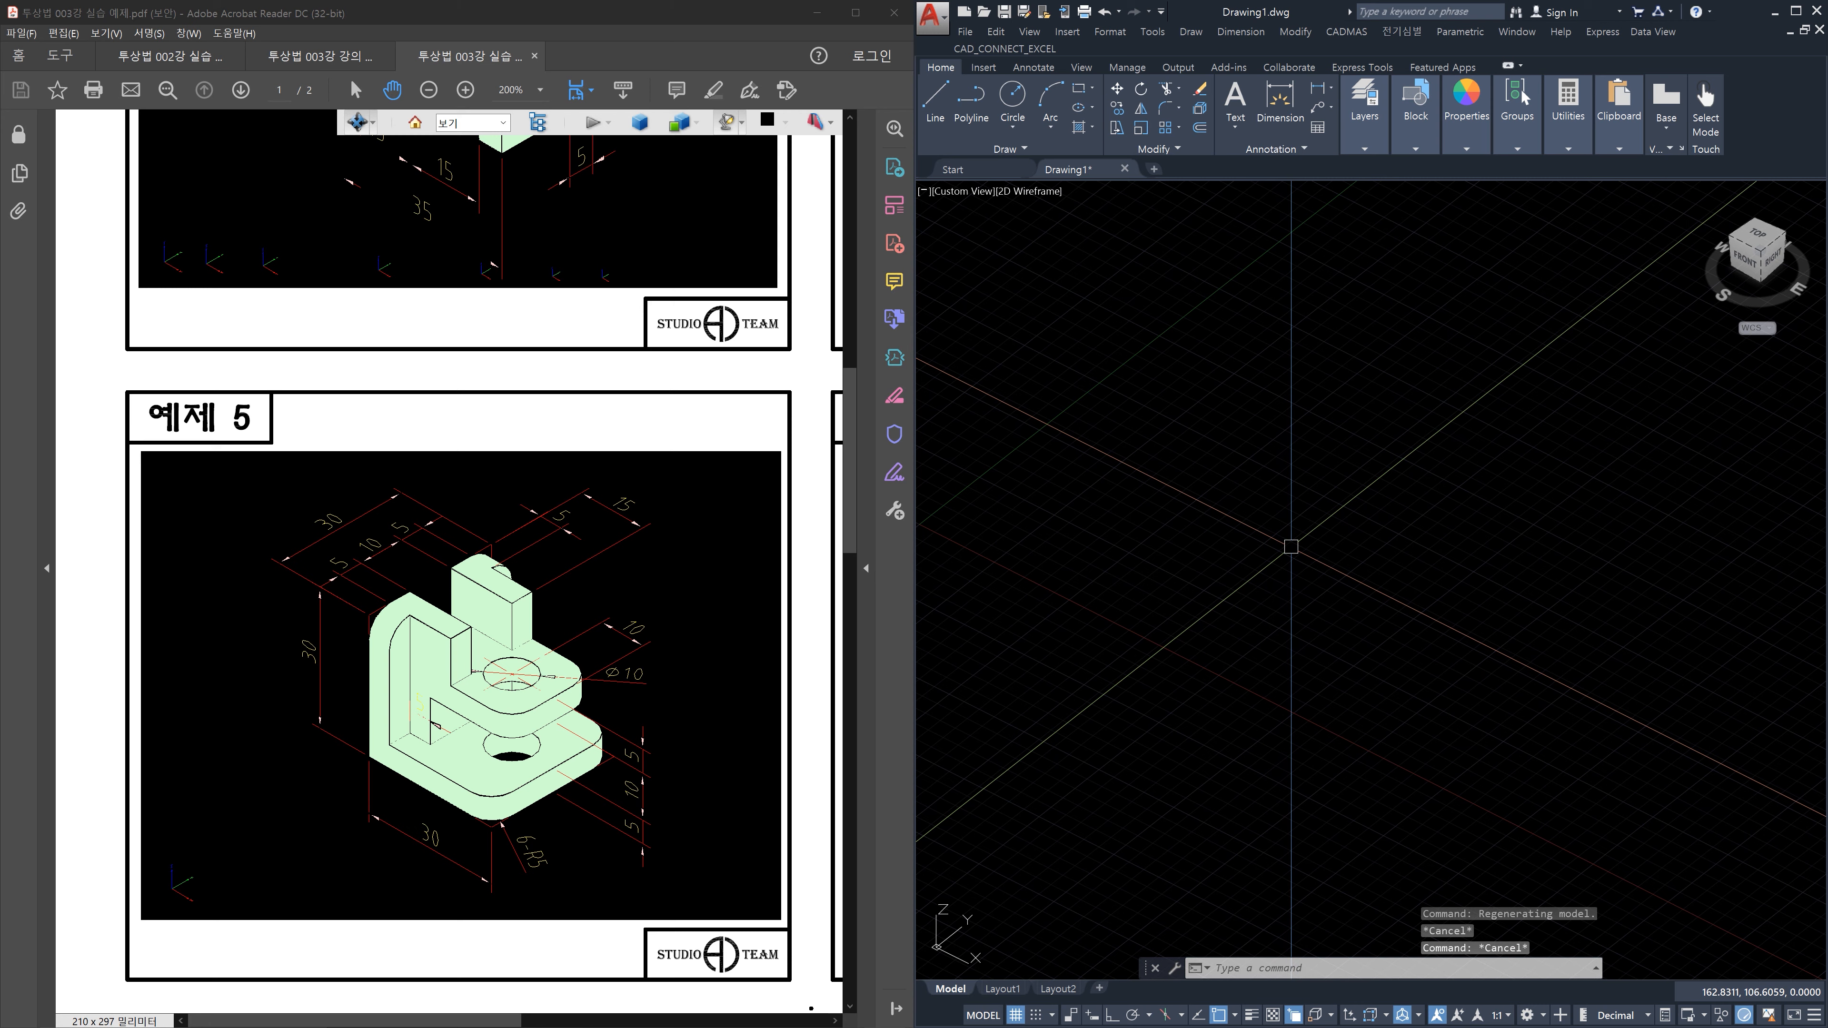
pyautogui.write('l')
pyautogui.press('Return')
pyautogui.click(1207, 525)
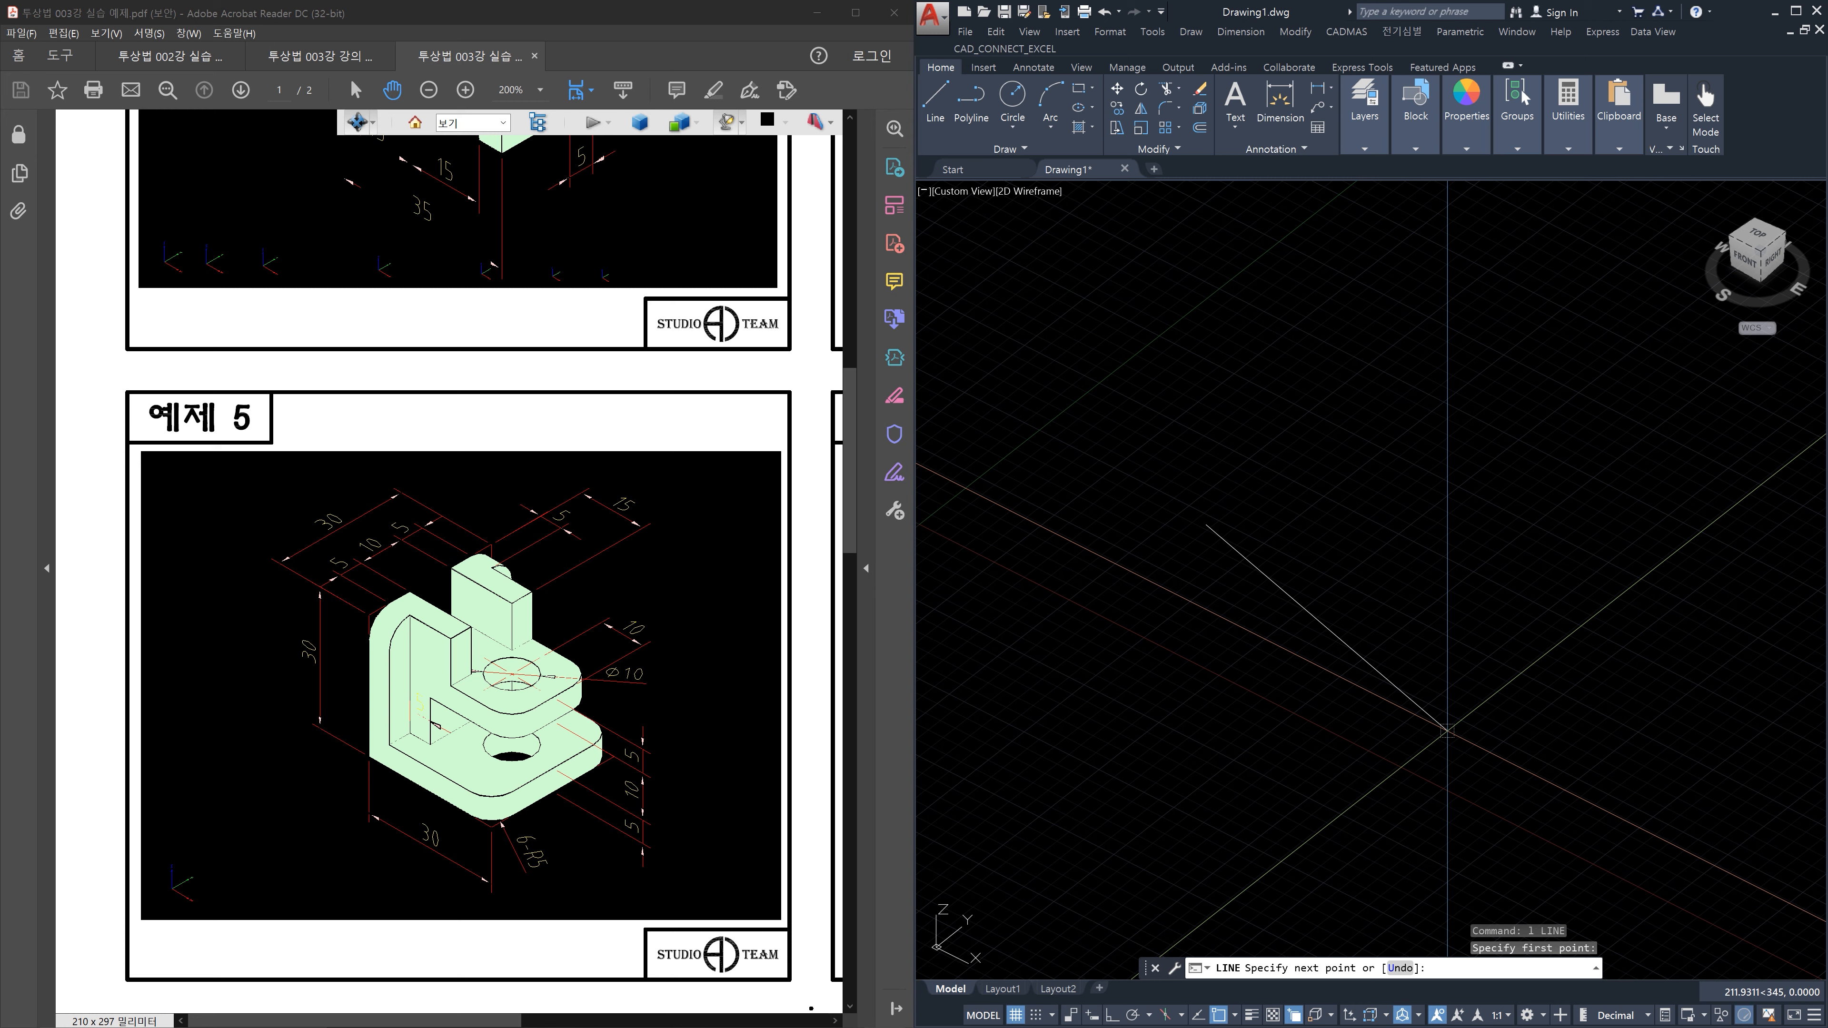
pyautogui.press('F8')
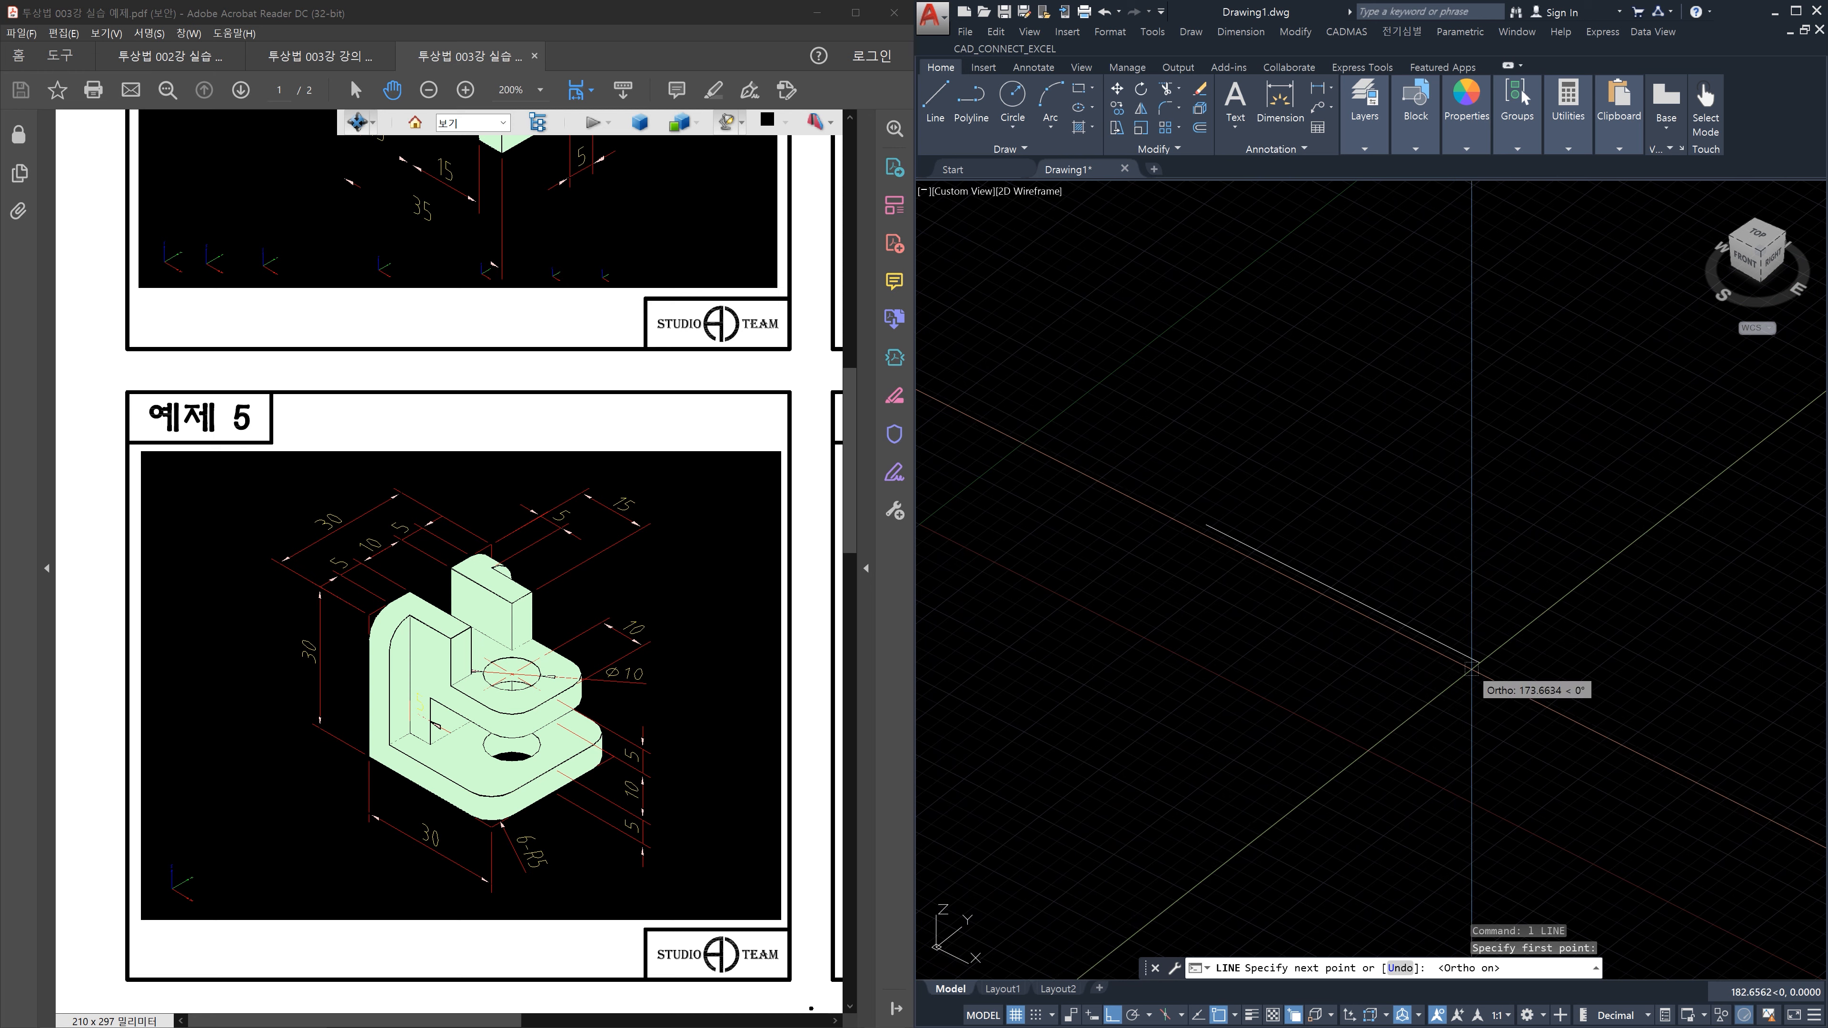
pyautogui.write('30')
pyautogui.press('Return')
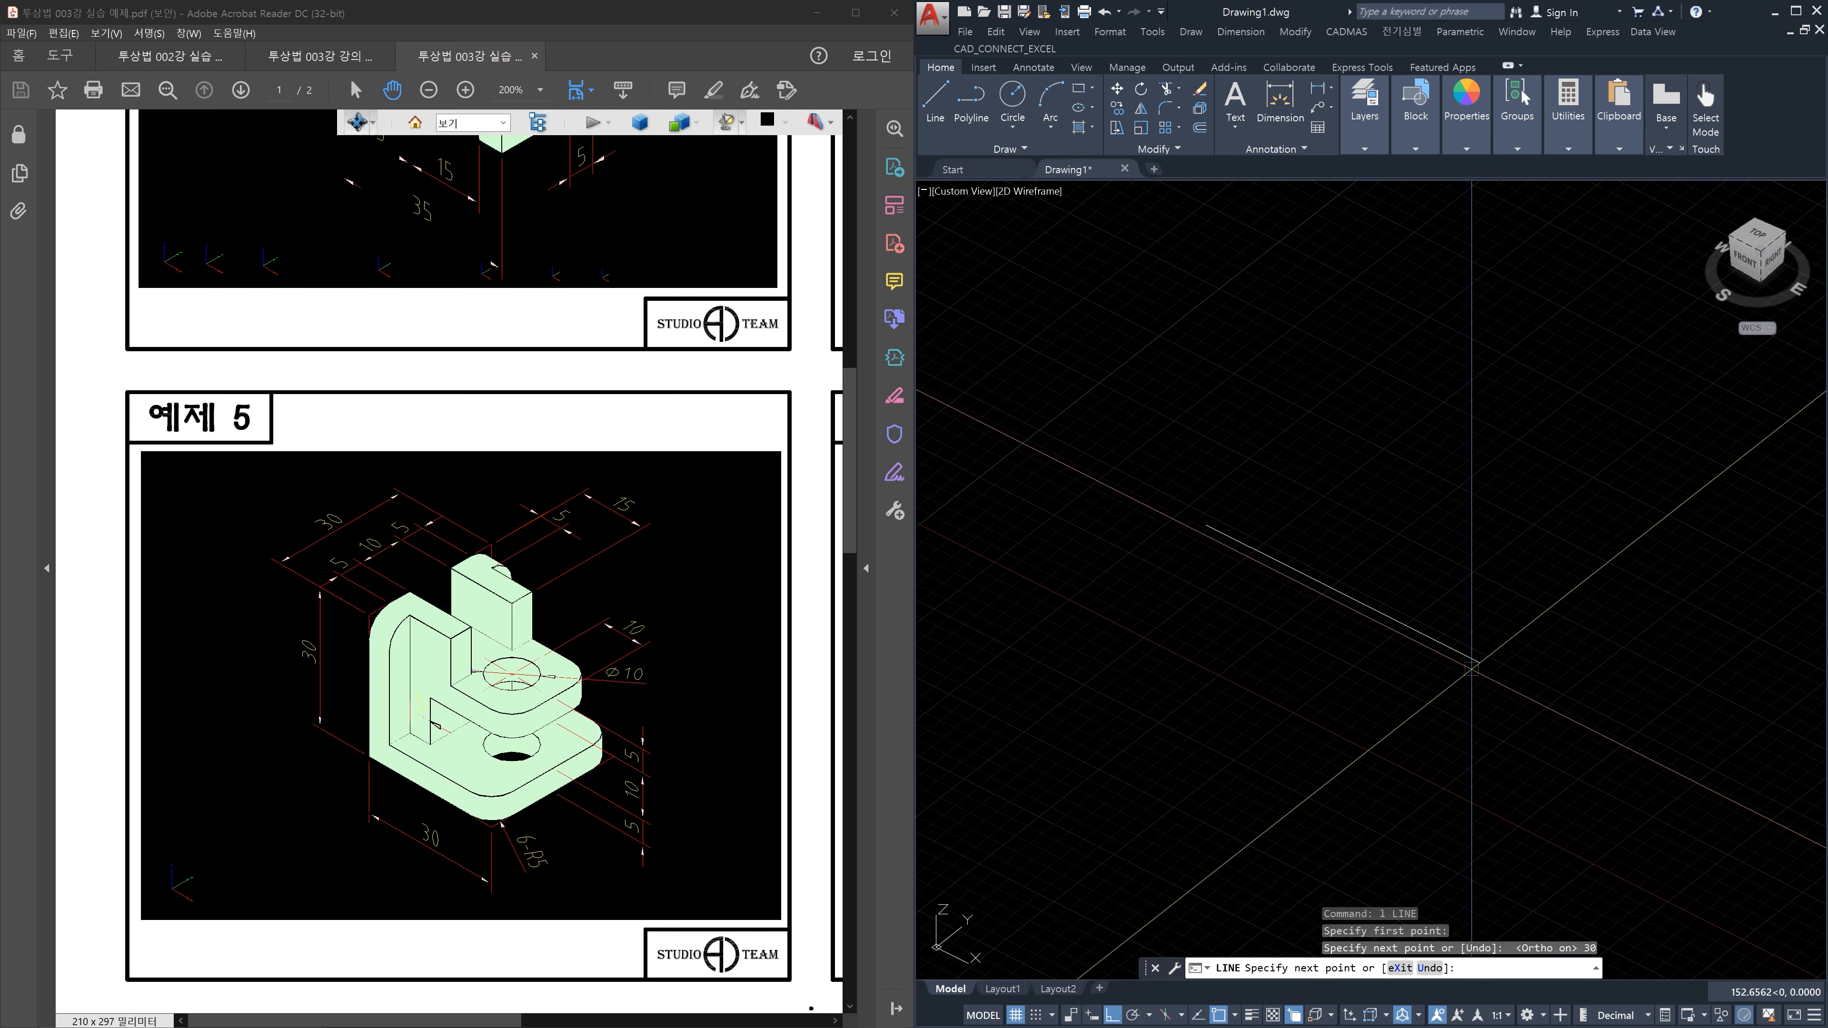
# Add two more 30-long edges to the outline and close it into a flat square
pyautogui.write('30')
pyautogui.press('Return')
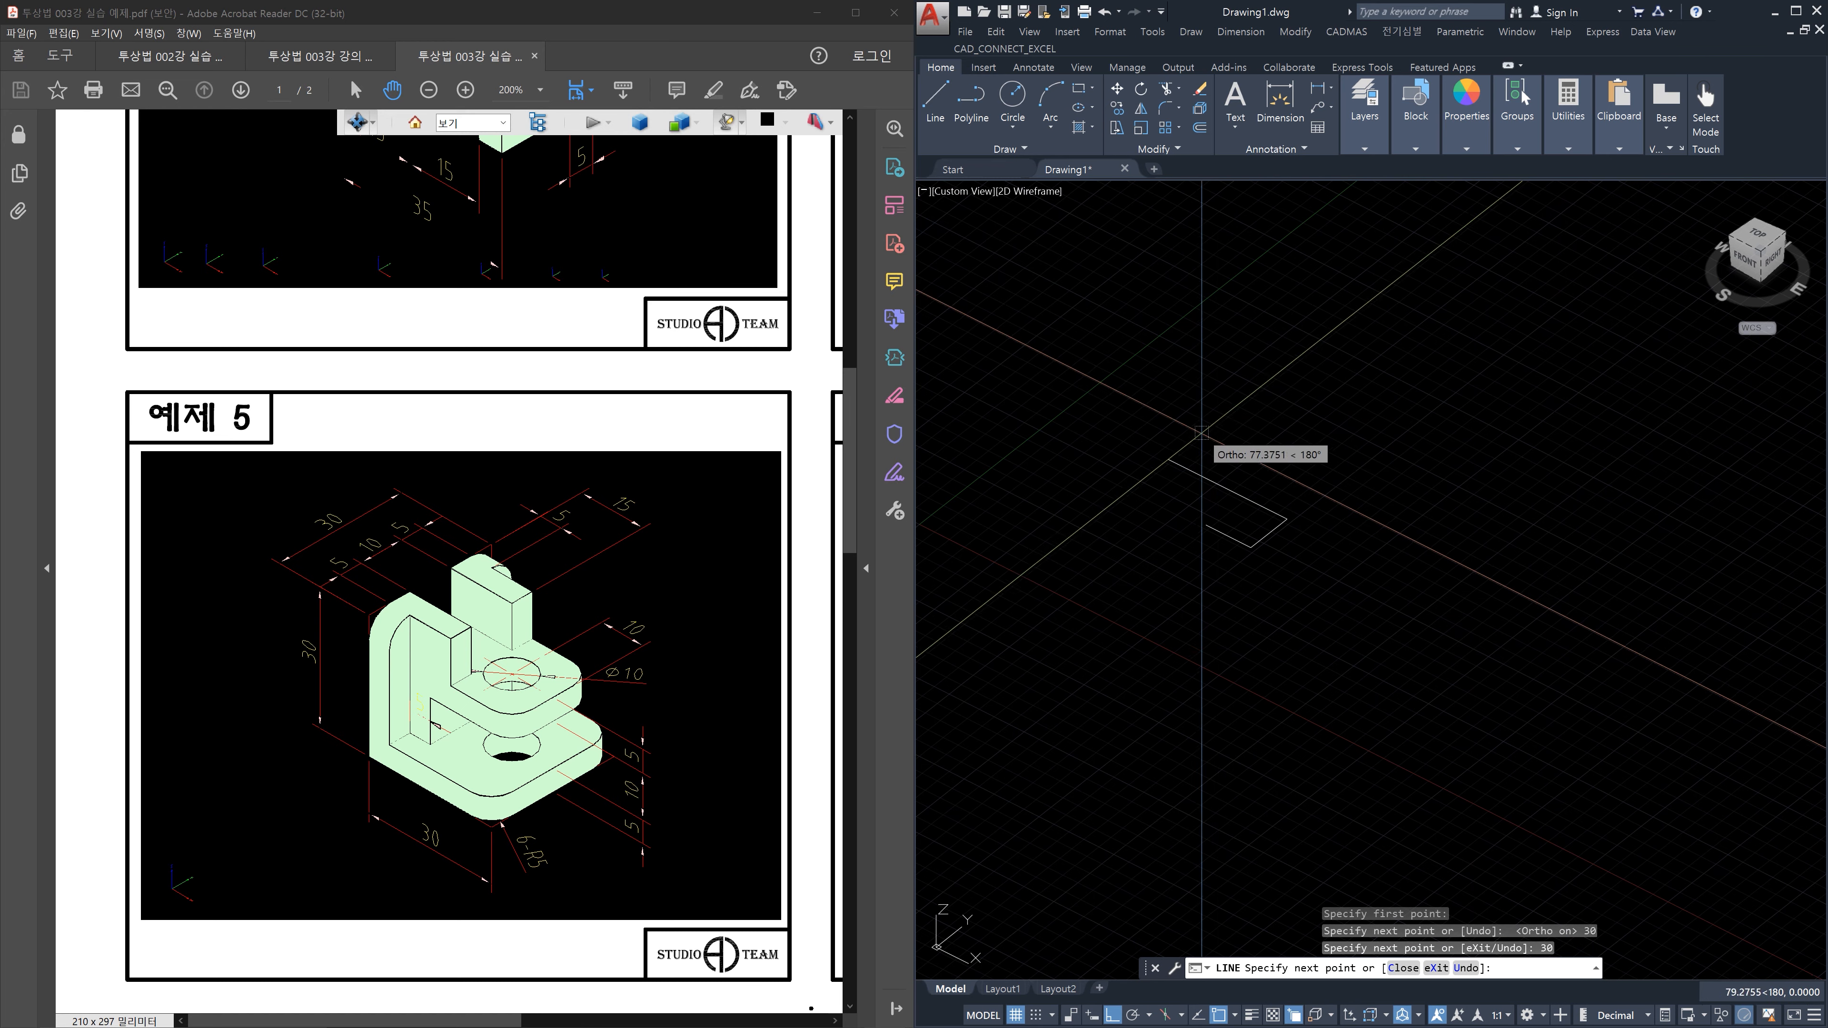
pyautogui.write('30')
pyautogui.press('Return')
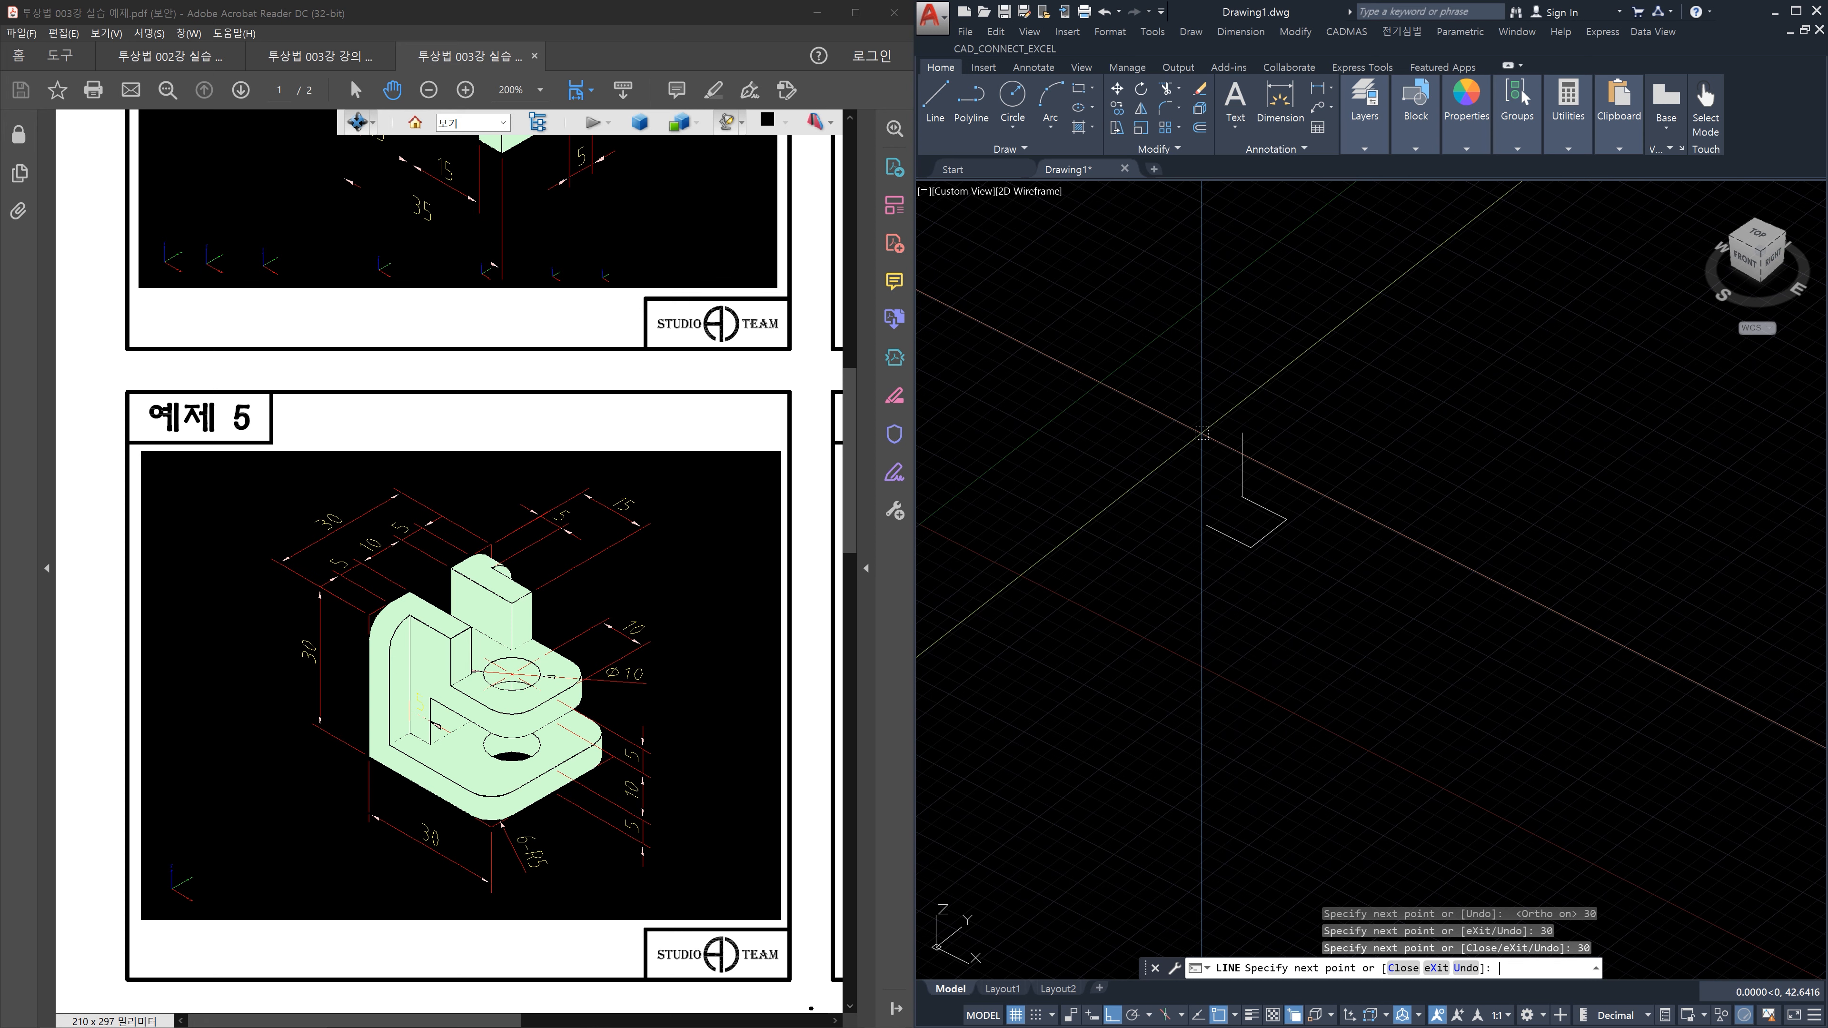
pyautogui.write('c')
pyautogui.press('Return')
pyautogui.scroll(8, 1216, 513)
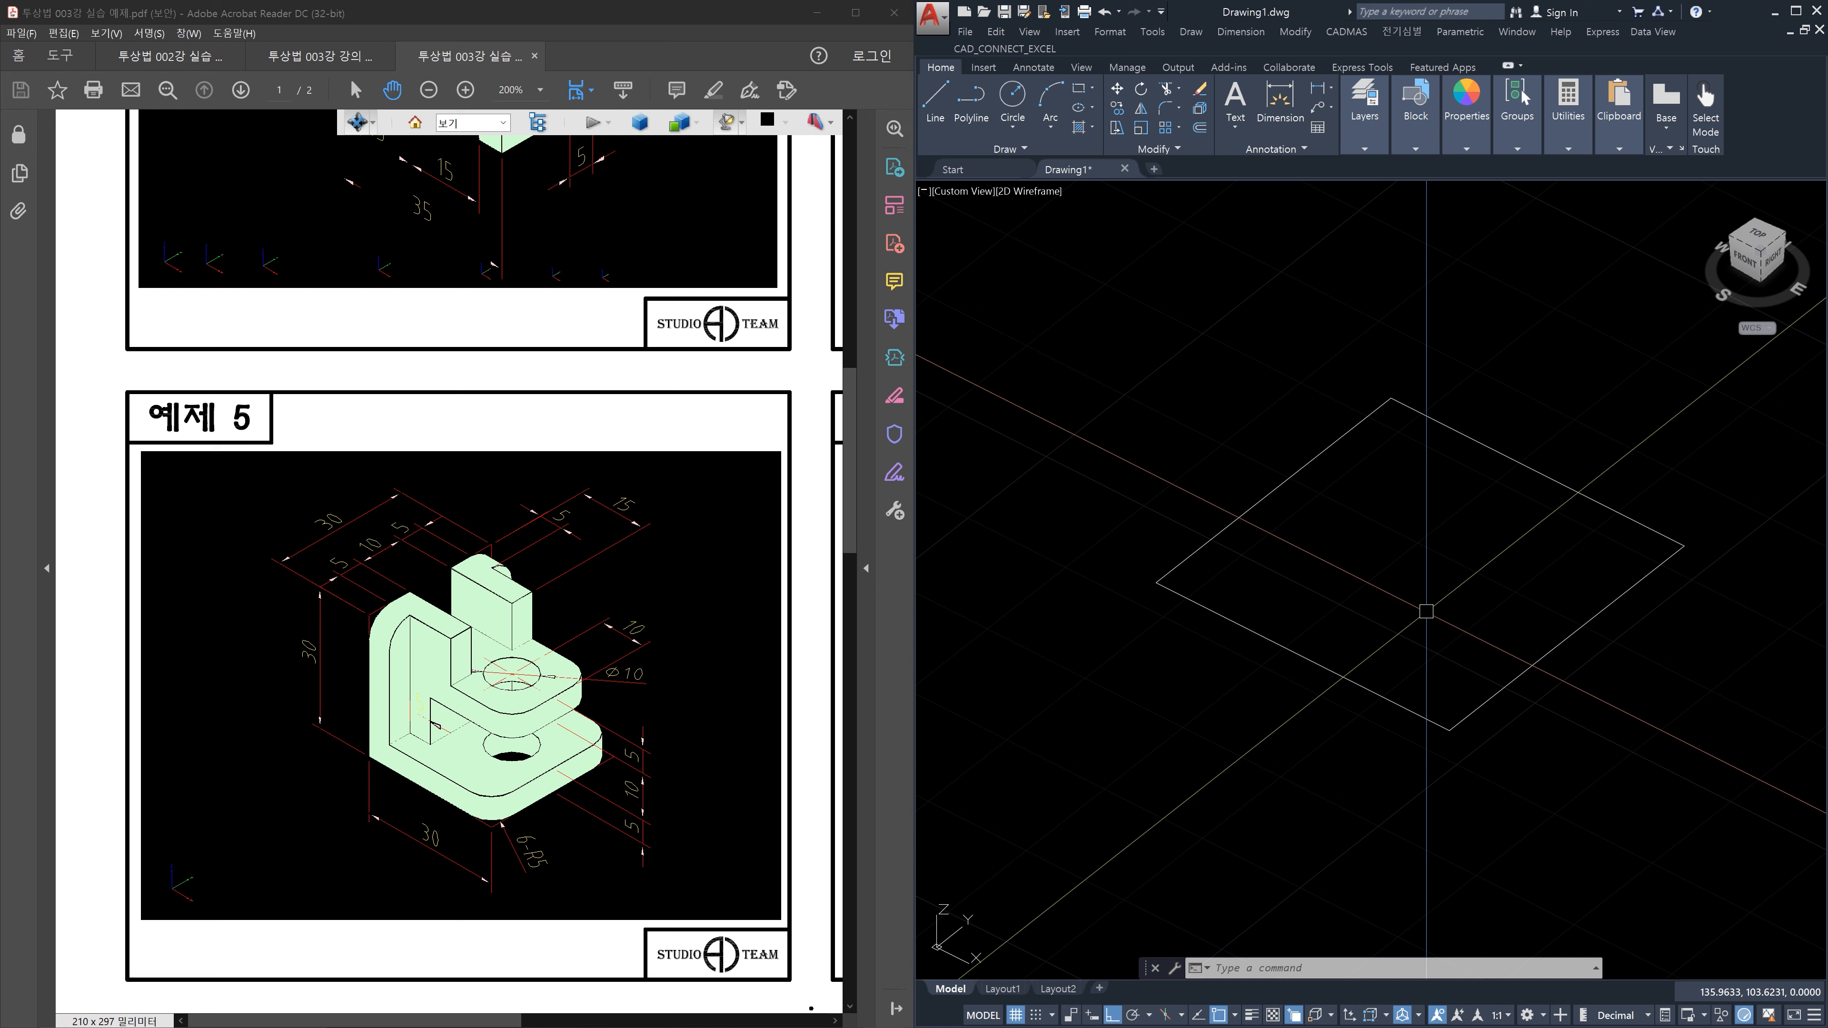
# Start the Fillet command and set its radius to 5
pyautogui.write('f')
pyautogui.press('Return')
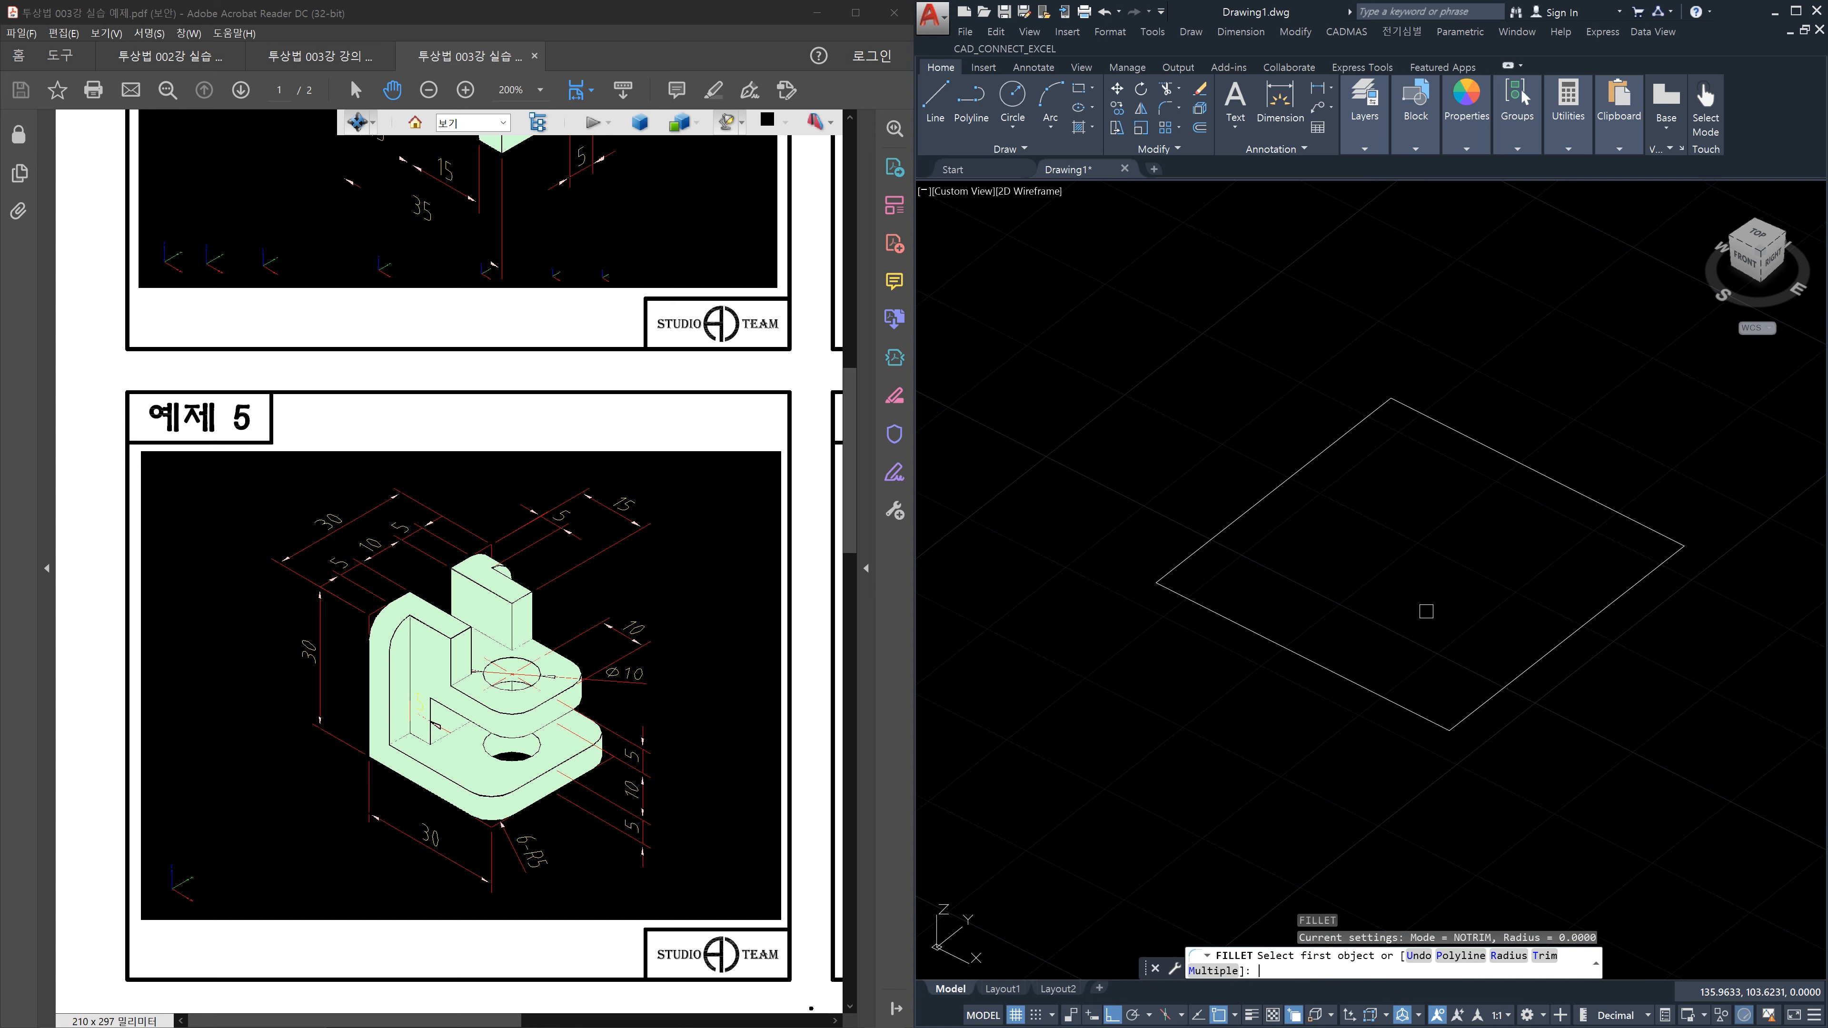
pyautogui.press('Return')
pyautogui.write('5')
pyautogui.press('Return')
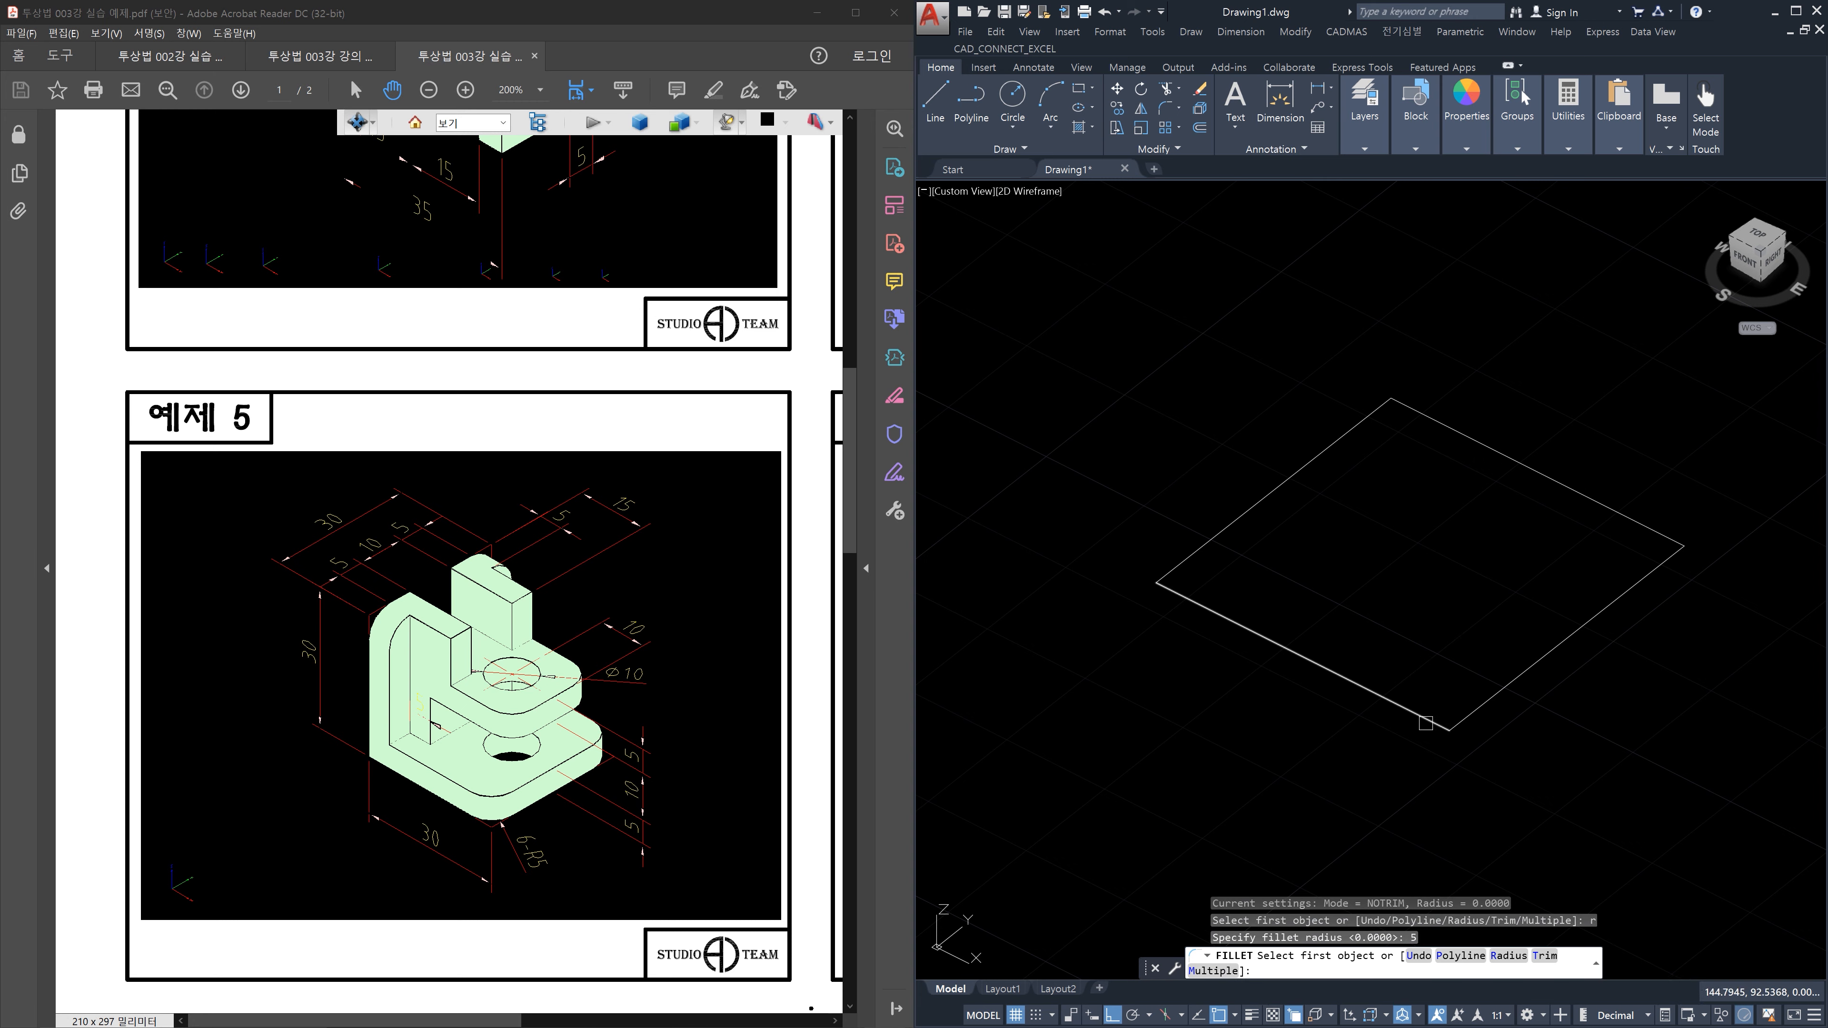
# Try the fillet on the square's front-right corner and erase the arc it adds
pyautogui.click(1427, 720)
pyautogui.click(1471, 713)
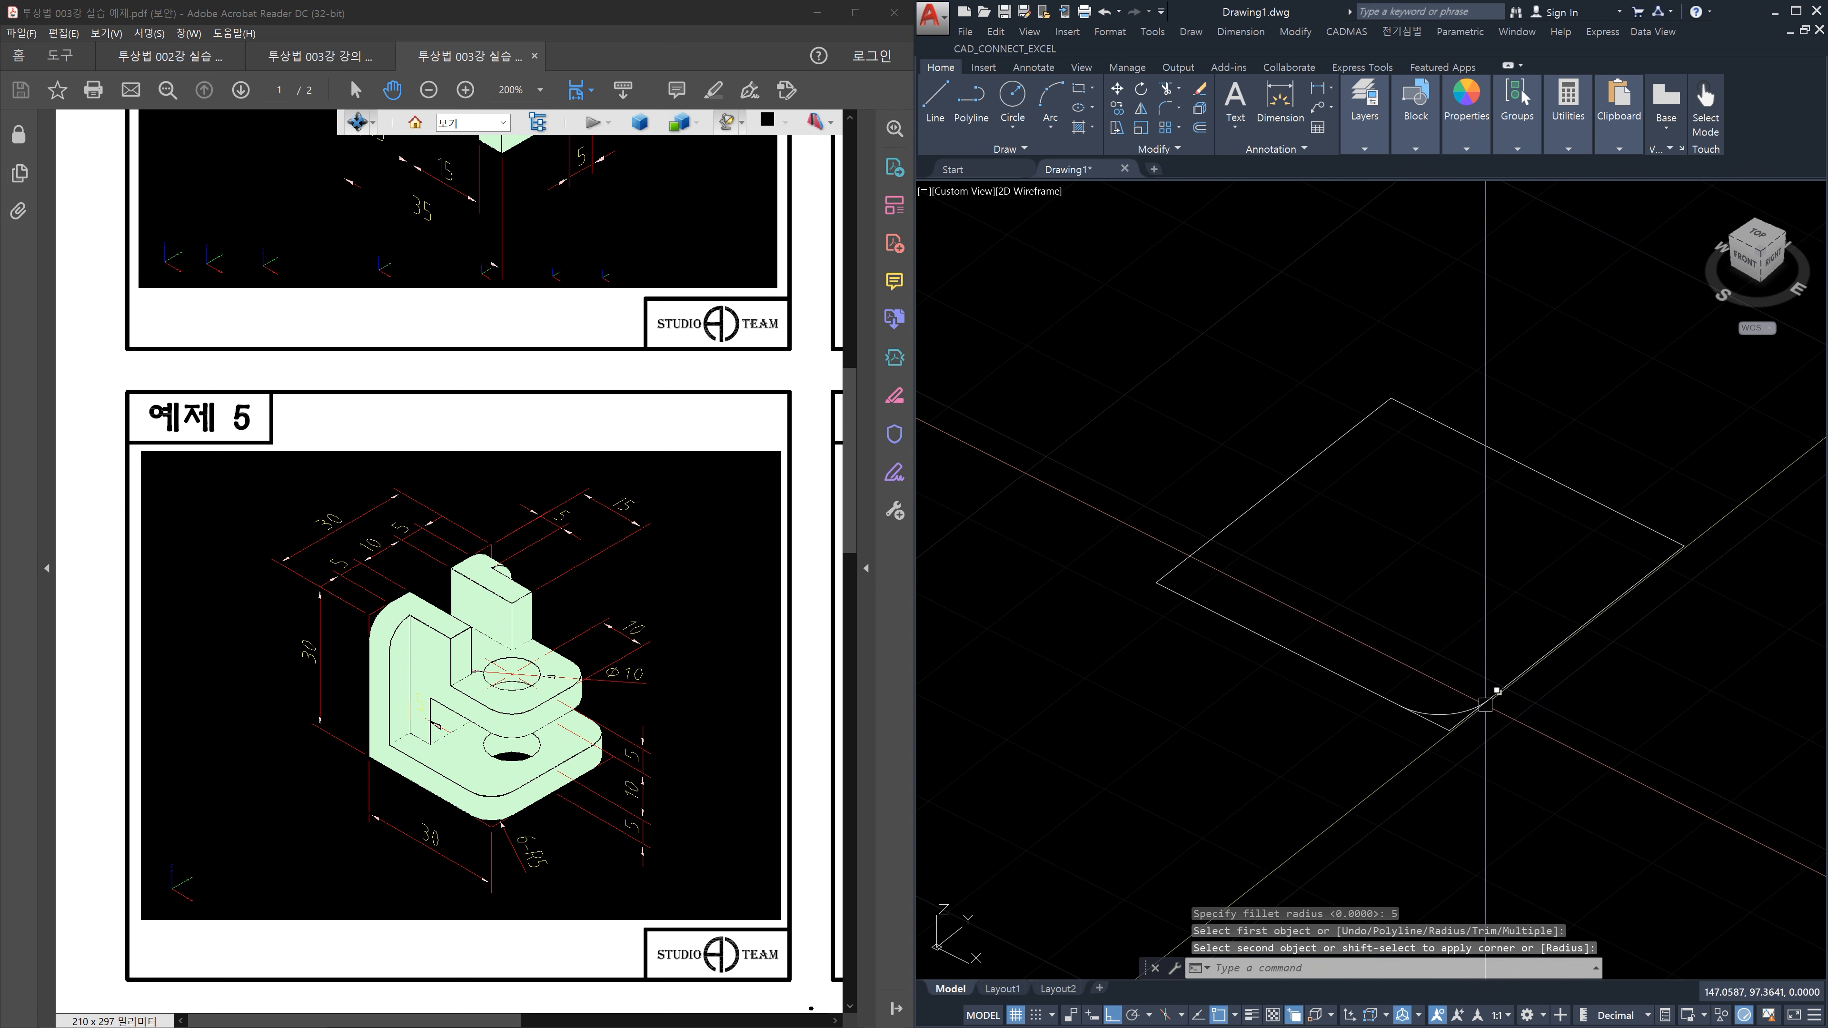
pyautogui.click(1363, 654)
pyautogui.click(1547, 788)
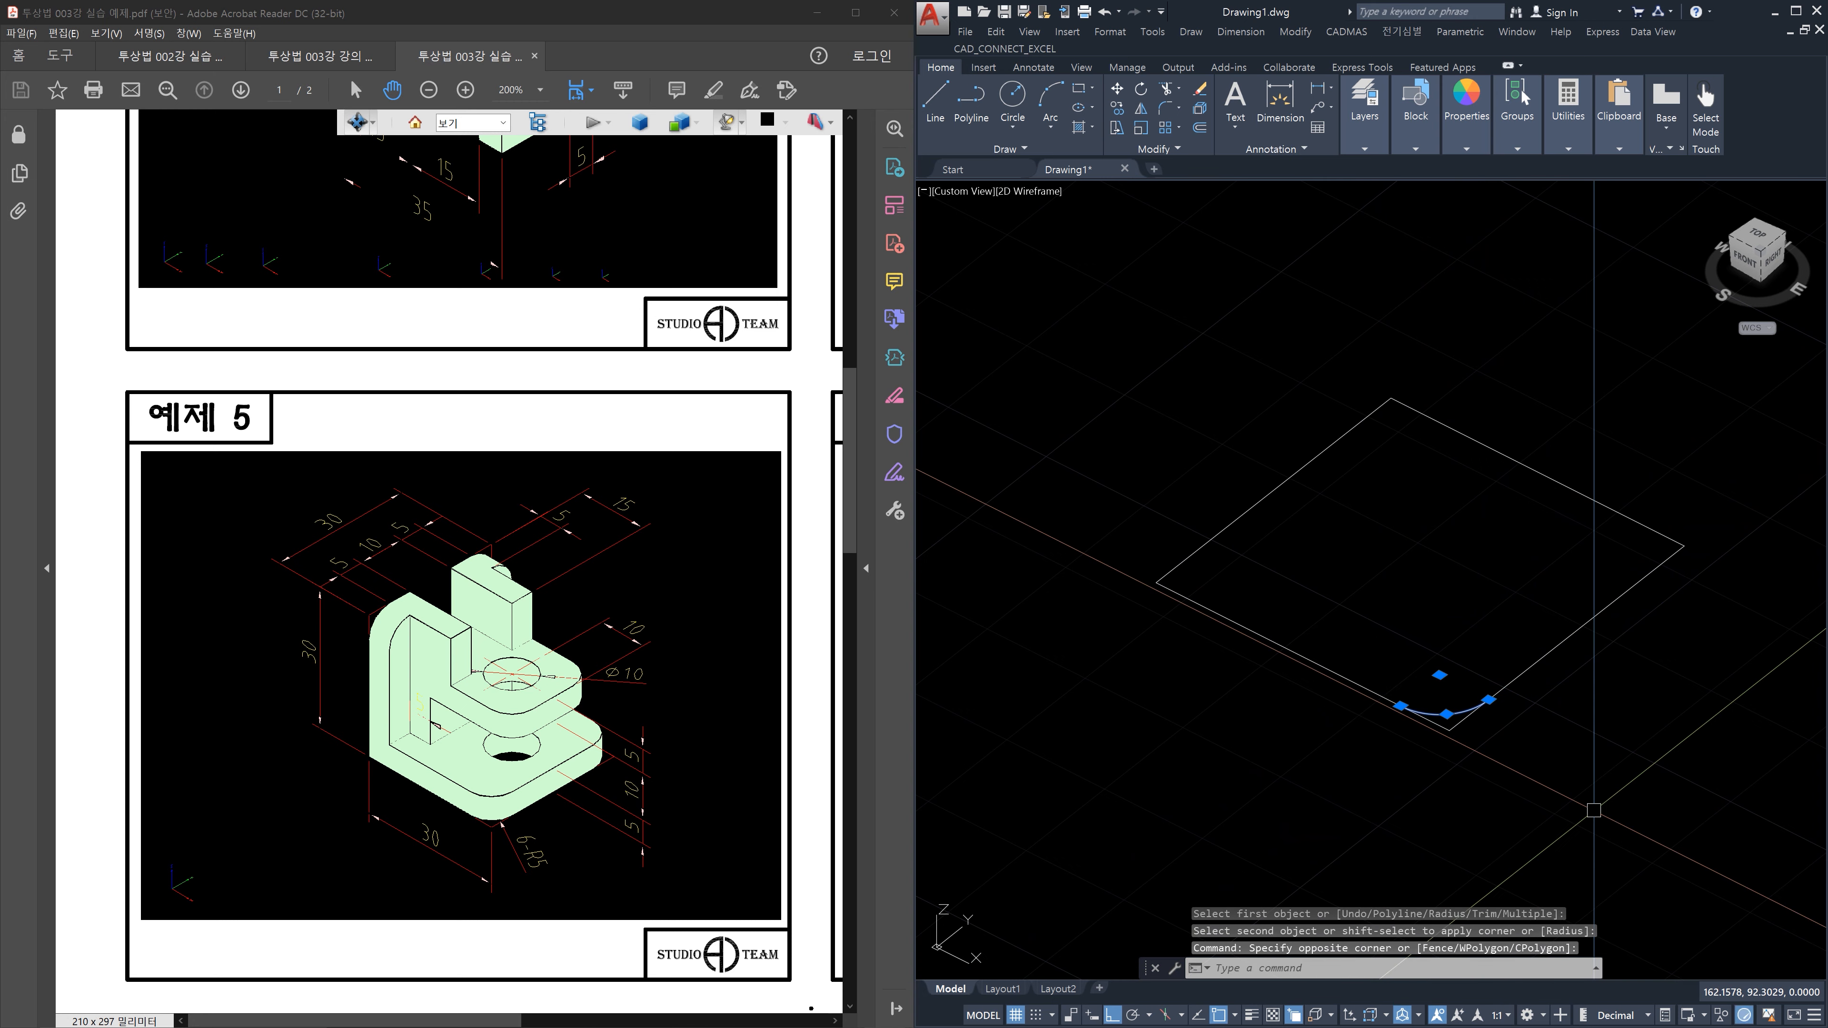
pyautogui.press('Delete')
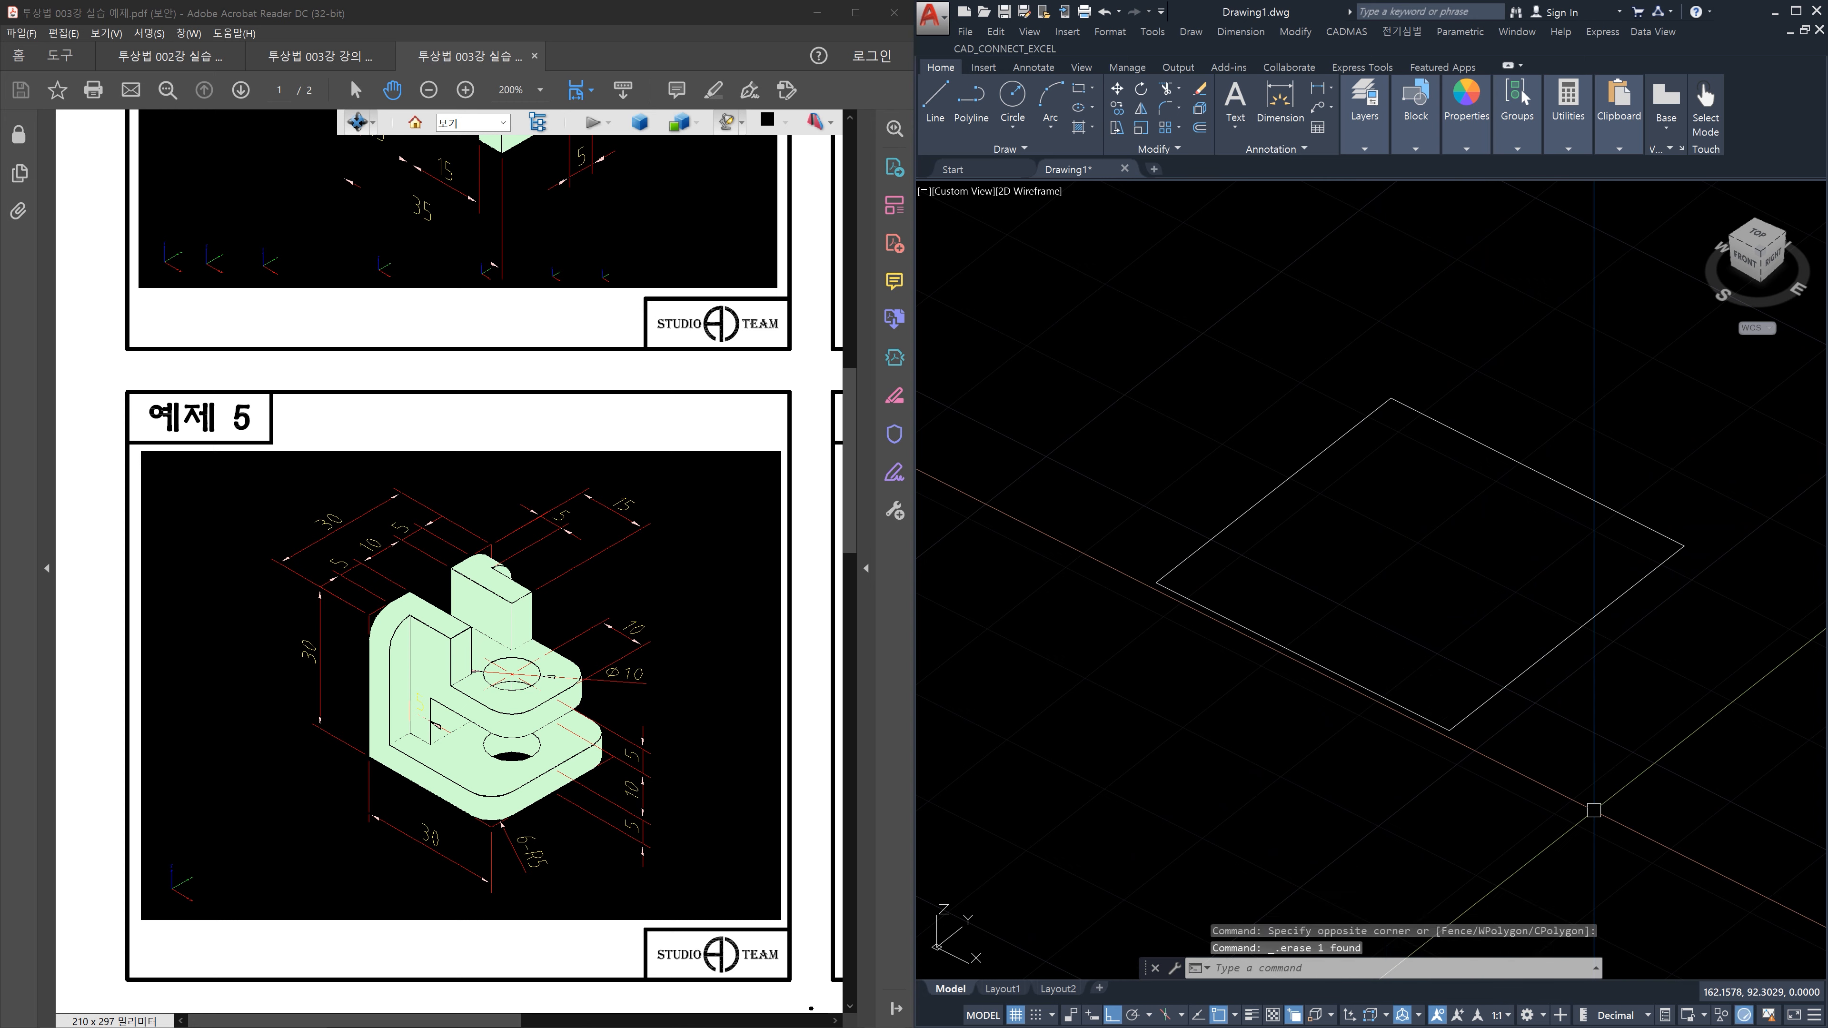
pyautogui.press('Escape')
pyautogui.press('Escape')
pyautogui.press('Escape')
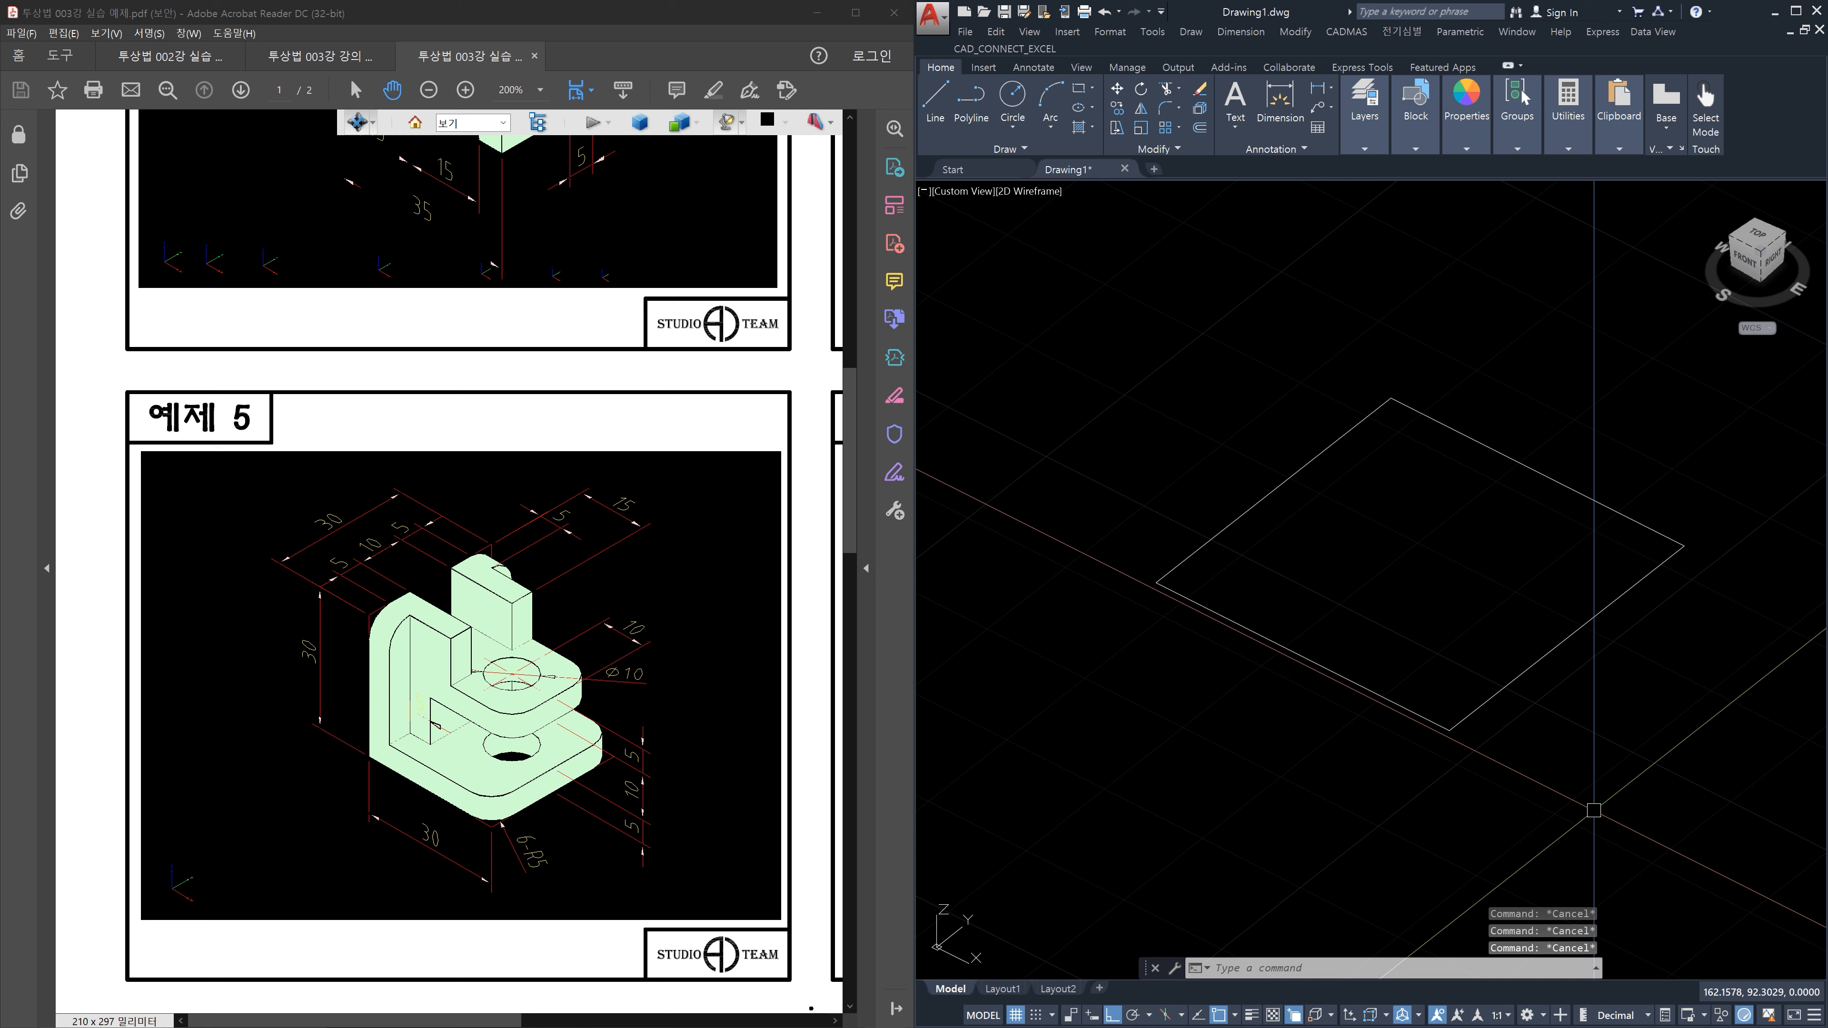
# Start the Fillet command and switch its trim mode from No trim to Trim
pyautogui.write('f')
pyautogui.press('Return')
pyautogui.write('t')
pyautogui.press('Return')
pyautogui.write('t')
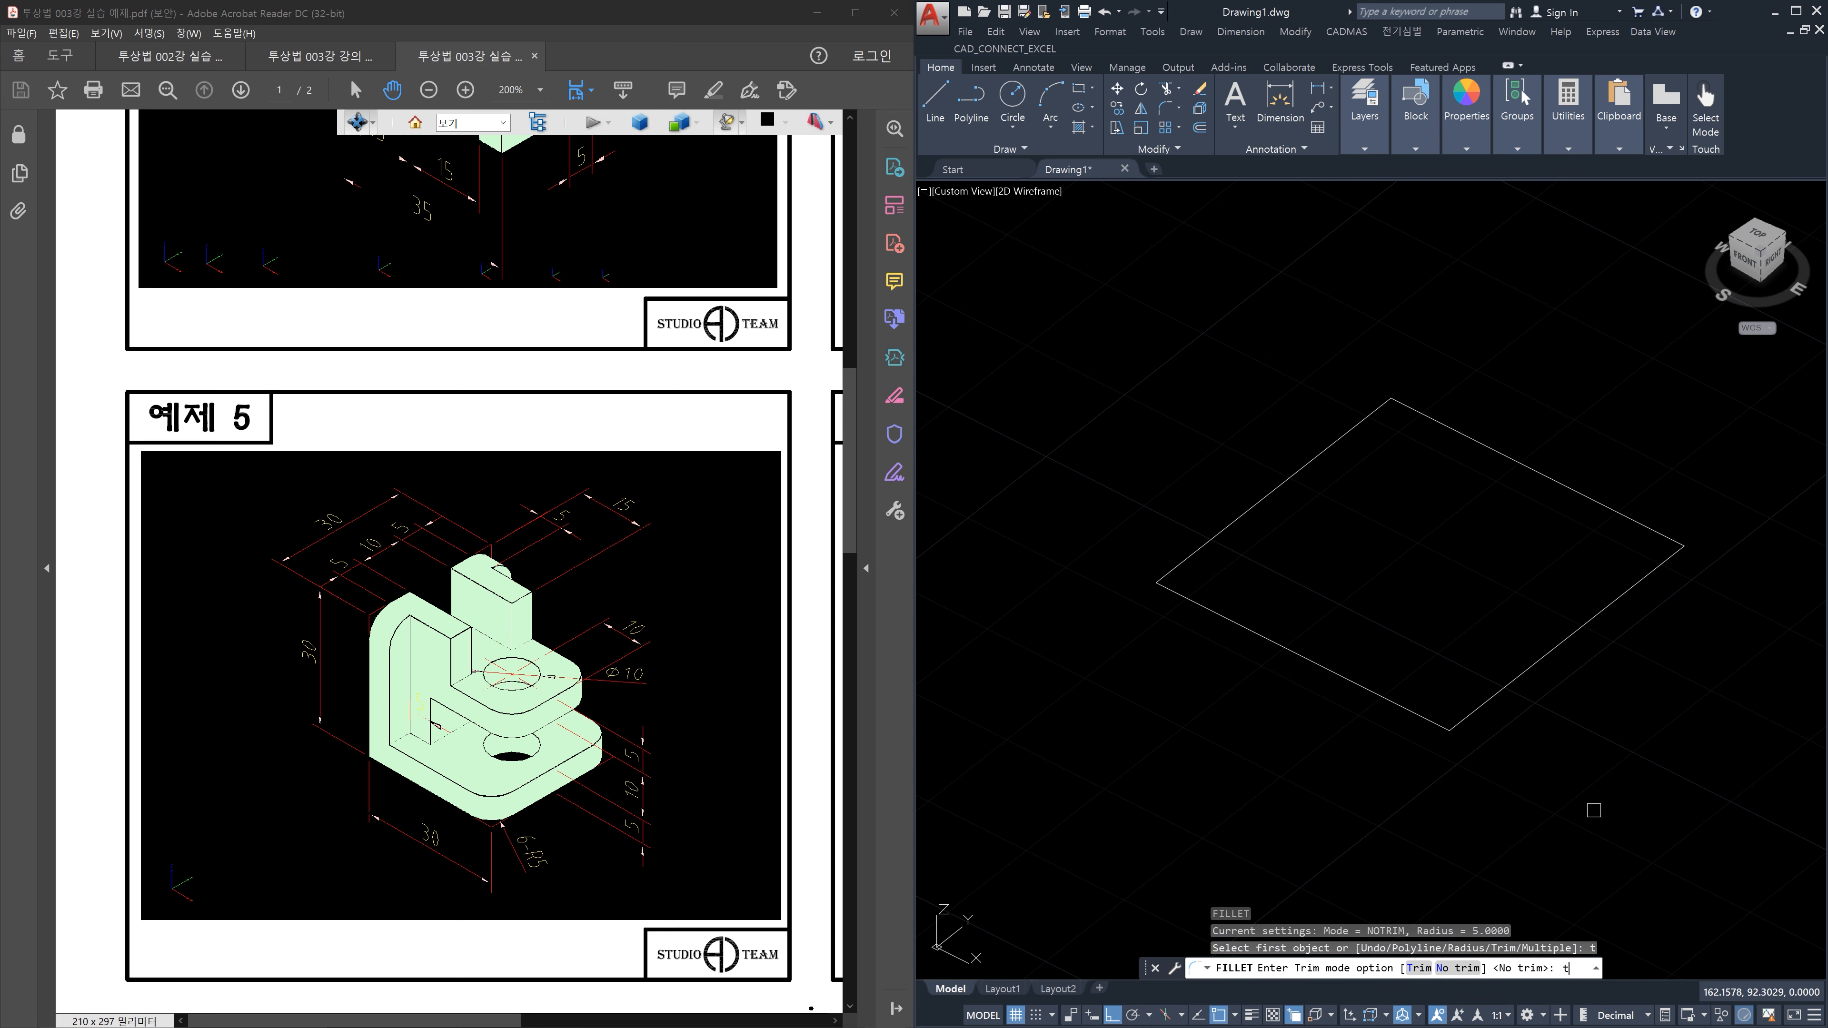
pyautogui.press('Return')
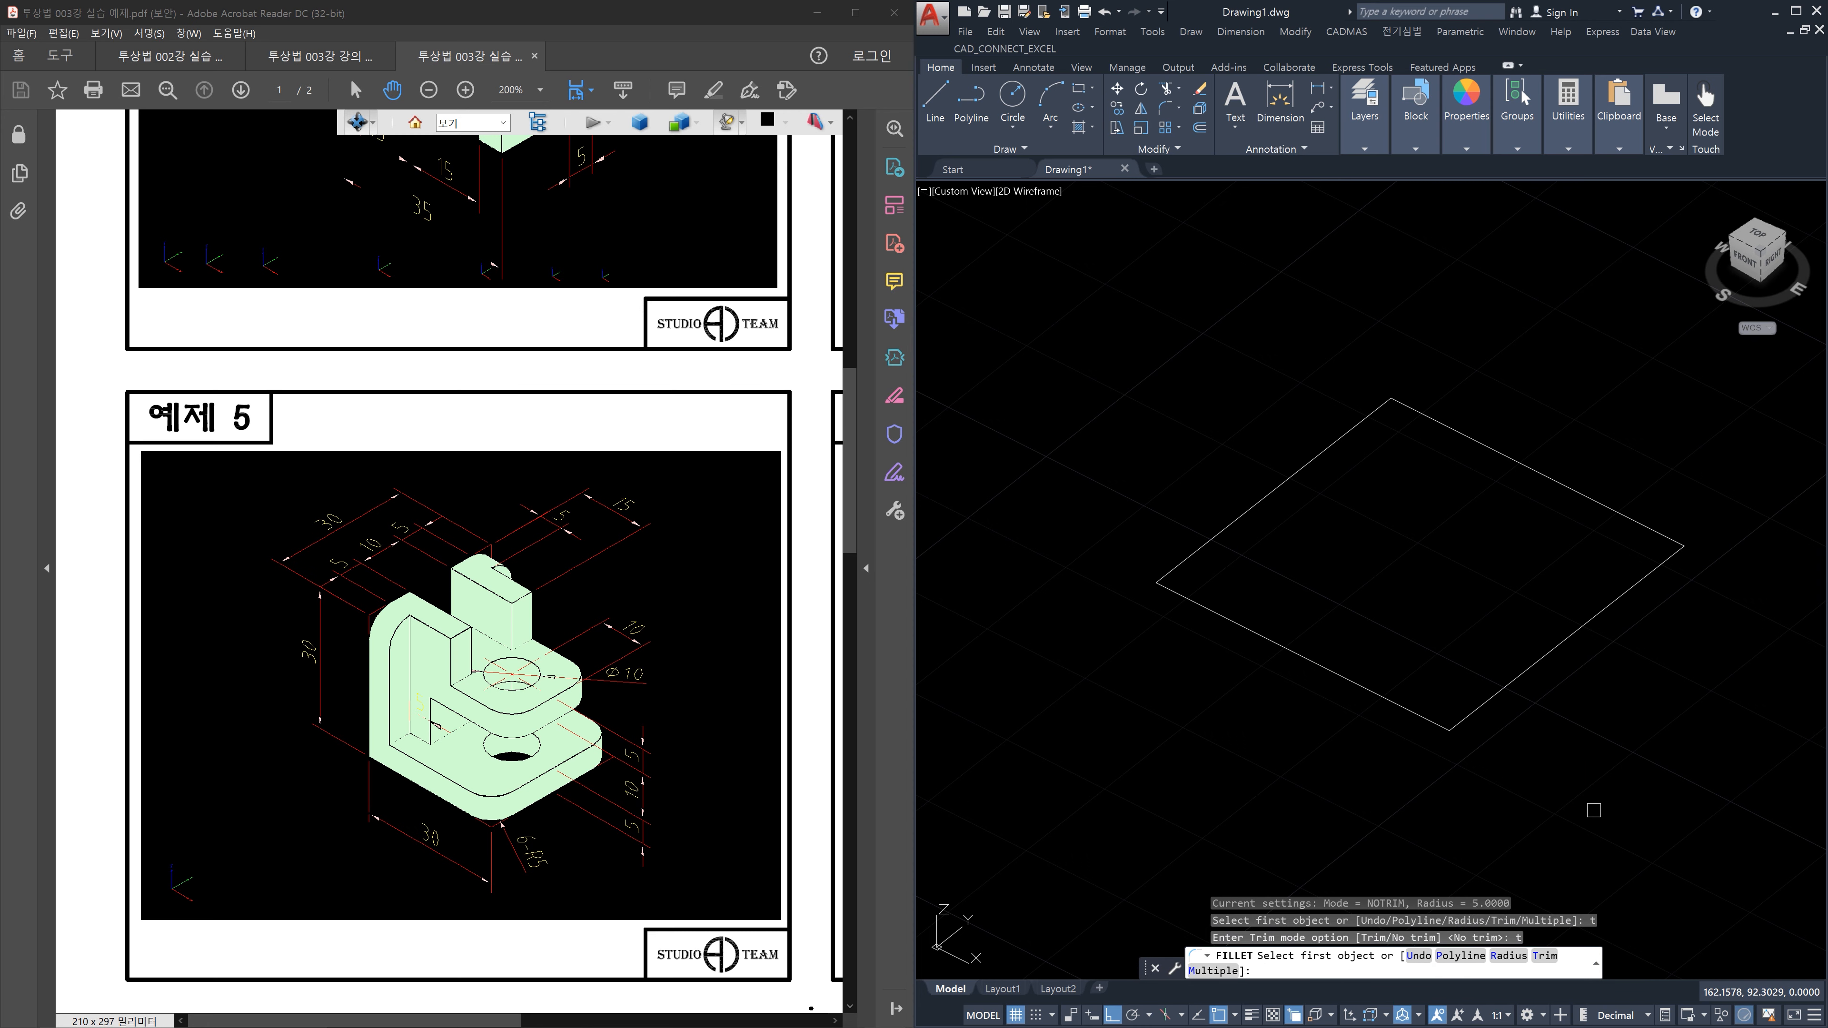
# Round the base square's front-right and back-right corners with the radius 5 fillet, using the Multiple option
pyautogui.write('m')
pyautogui.press('Return')
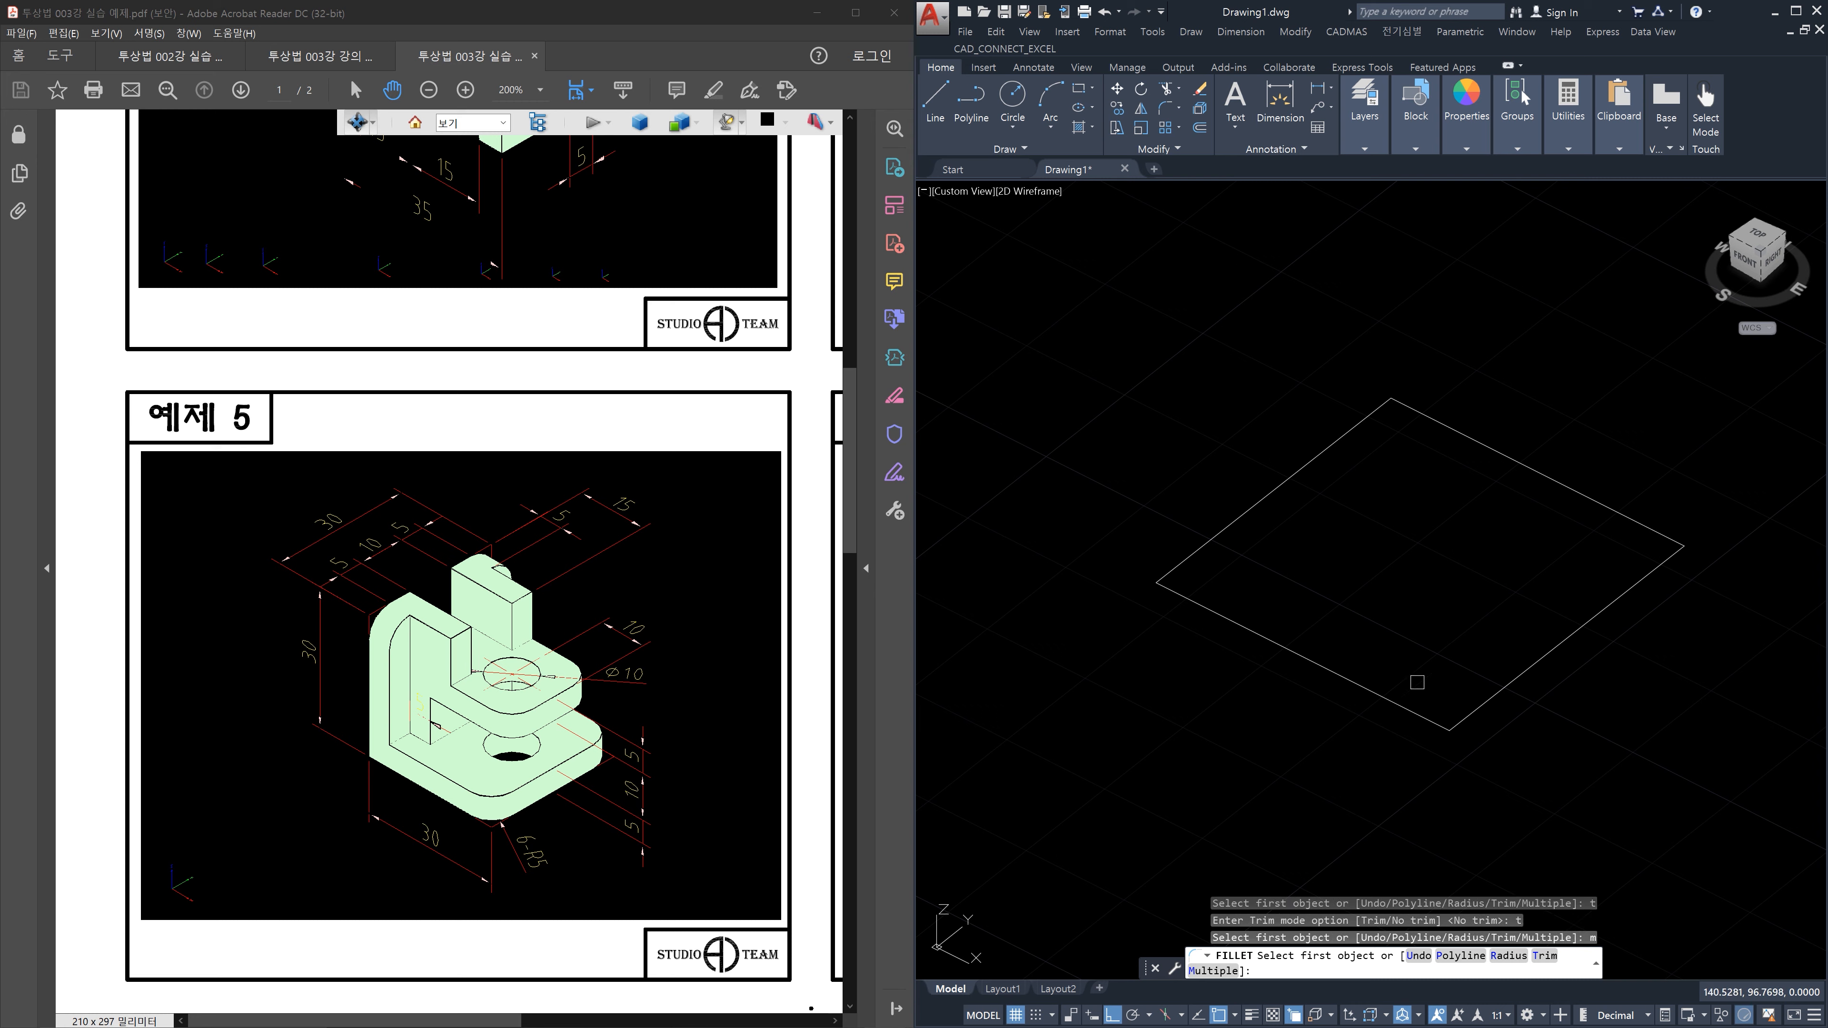
pyautogui.click(1422, 715)
pyautogui.click(1536, 664)
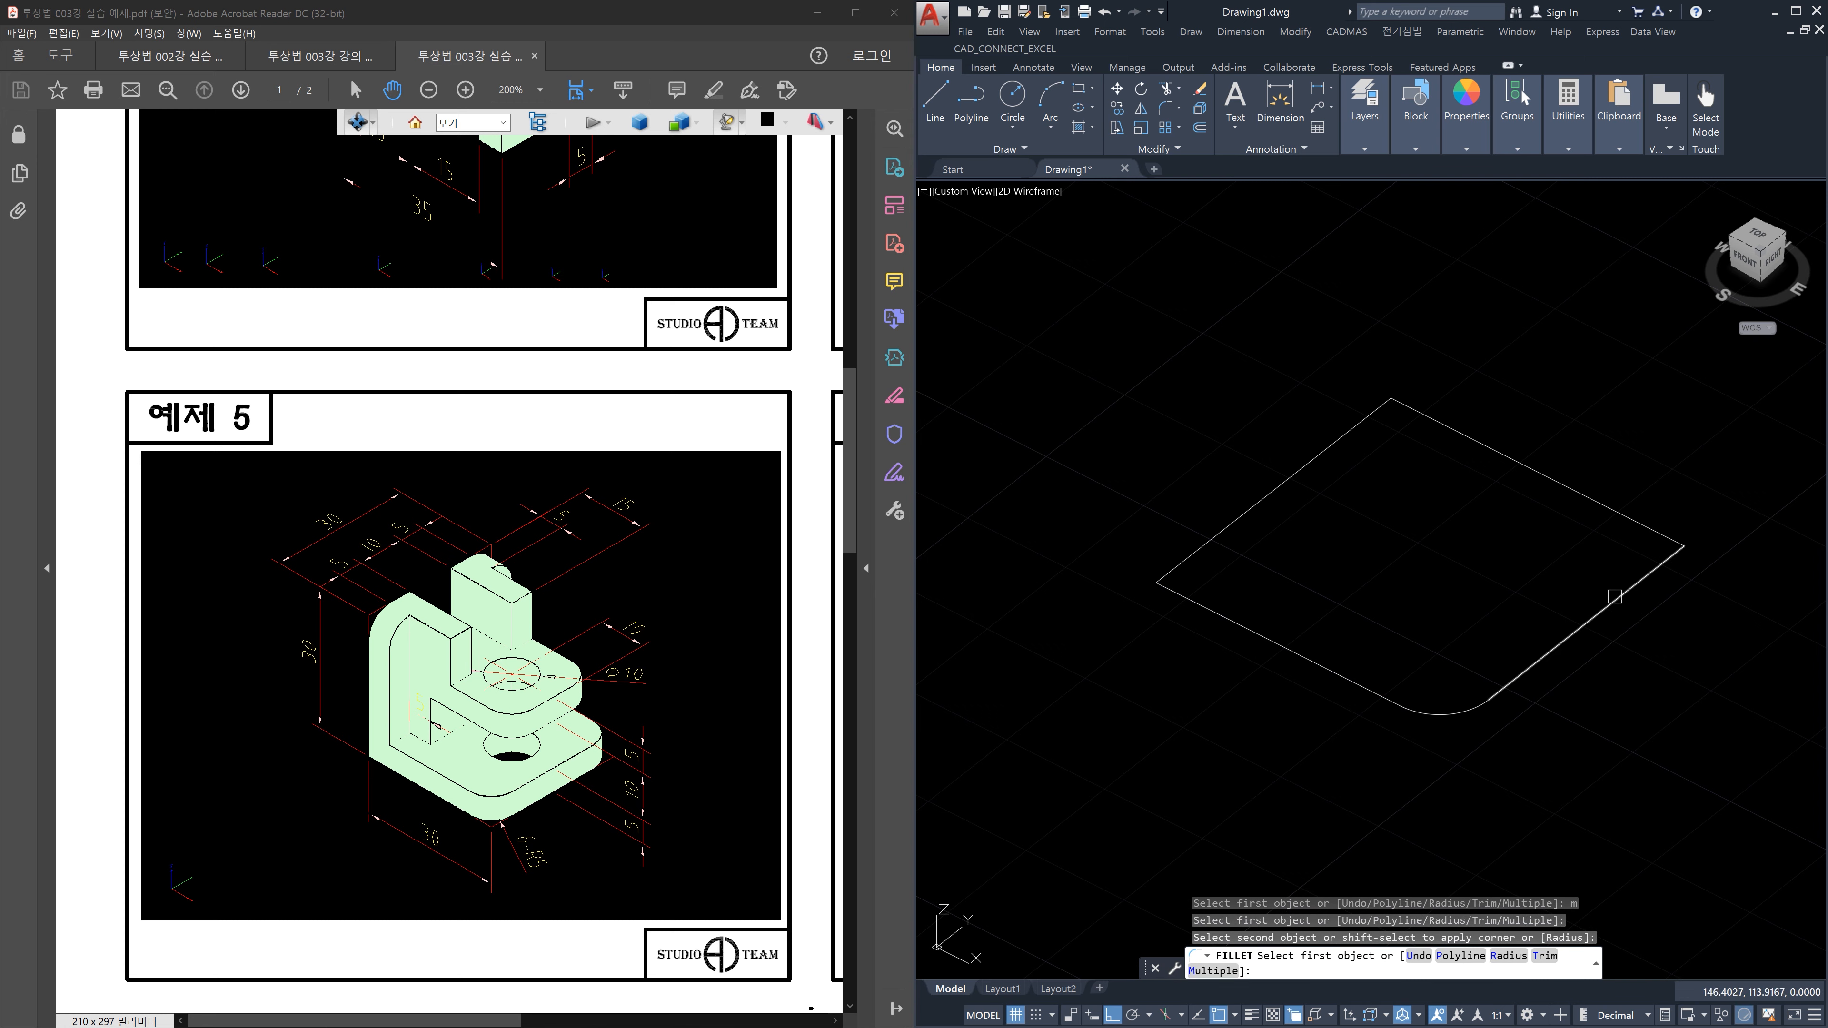
pyautogui.click(1632, 592)
pyautogui.click(1647, 526)
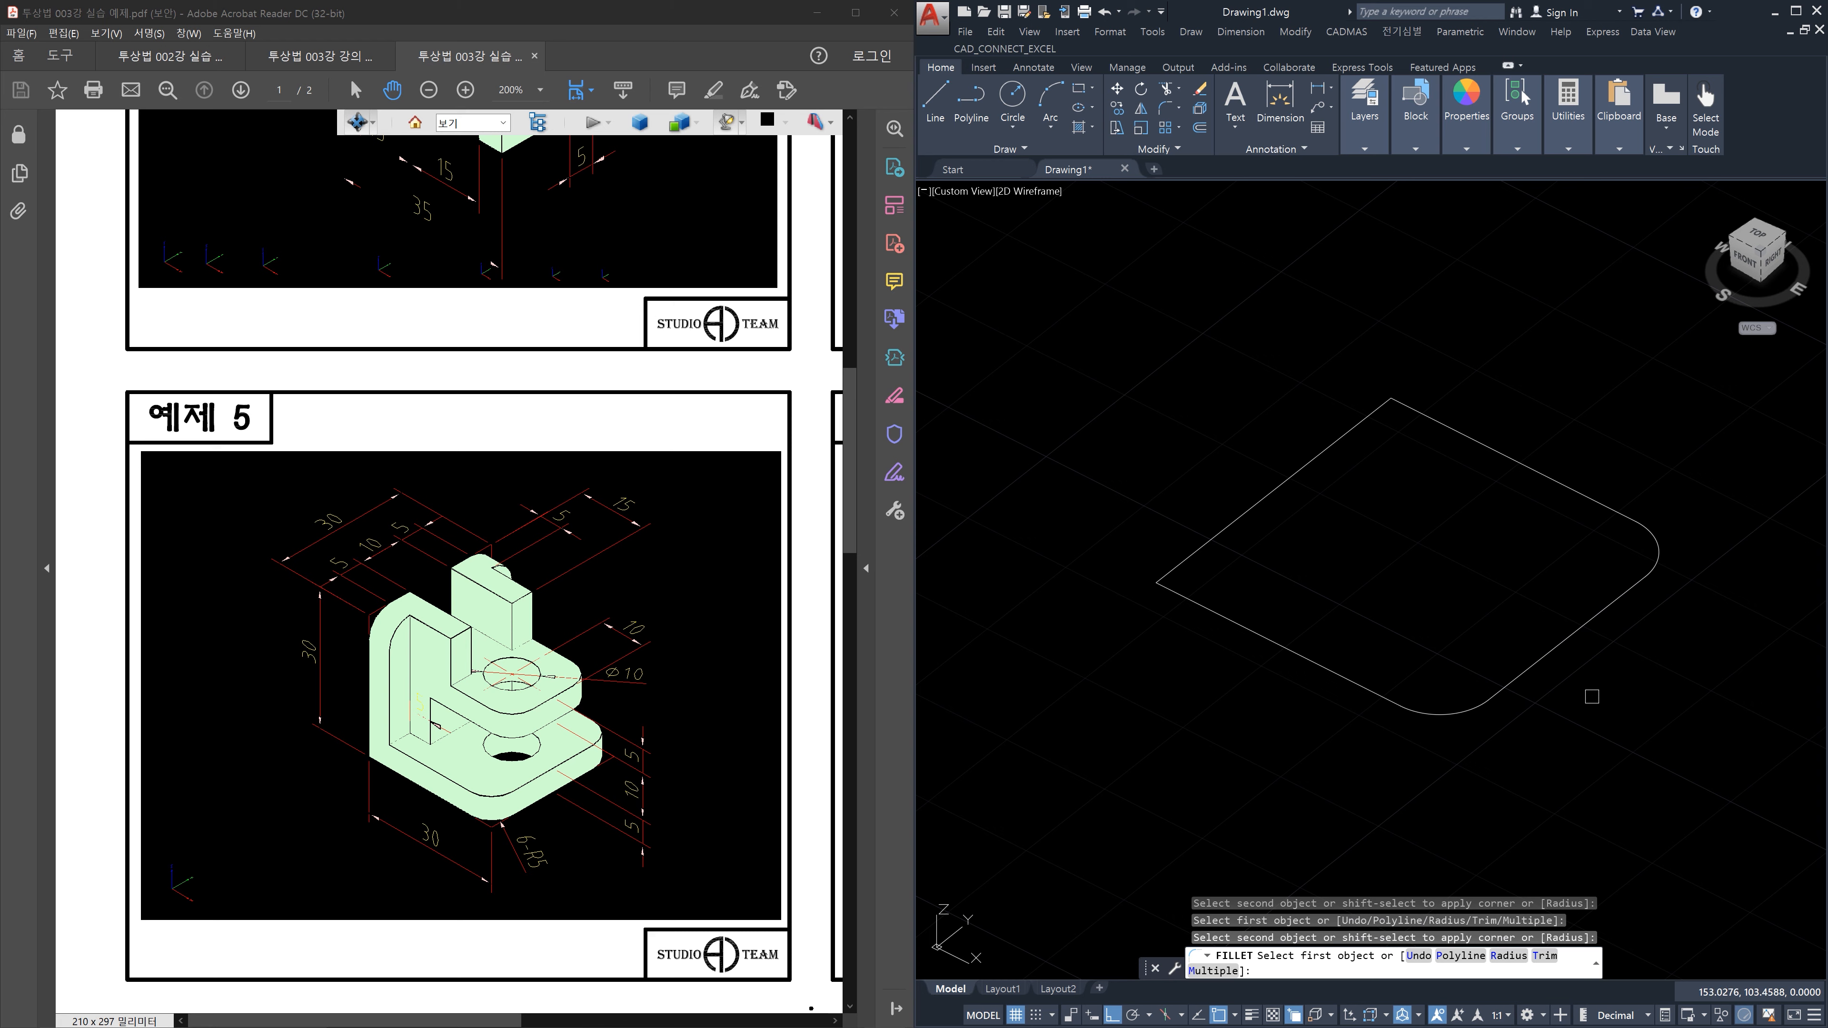
pyautogui.press('Escape')
pyautogui.press('Escape')
pyautogui.press('Escape')
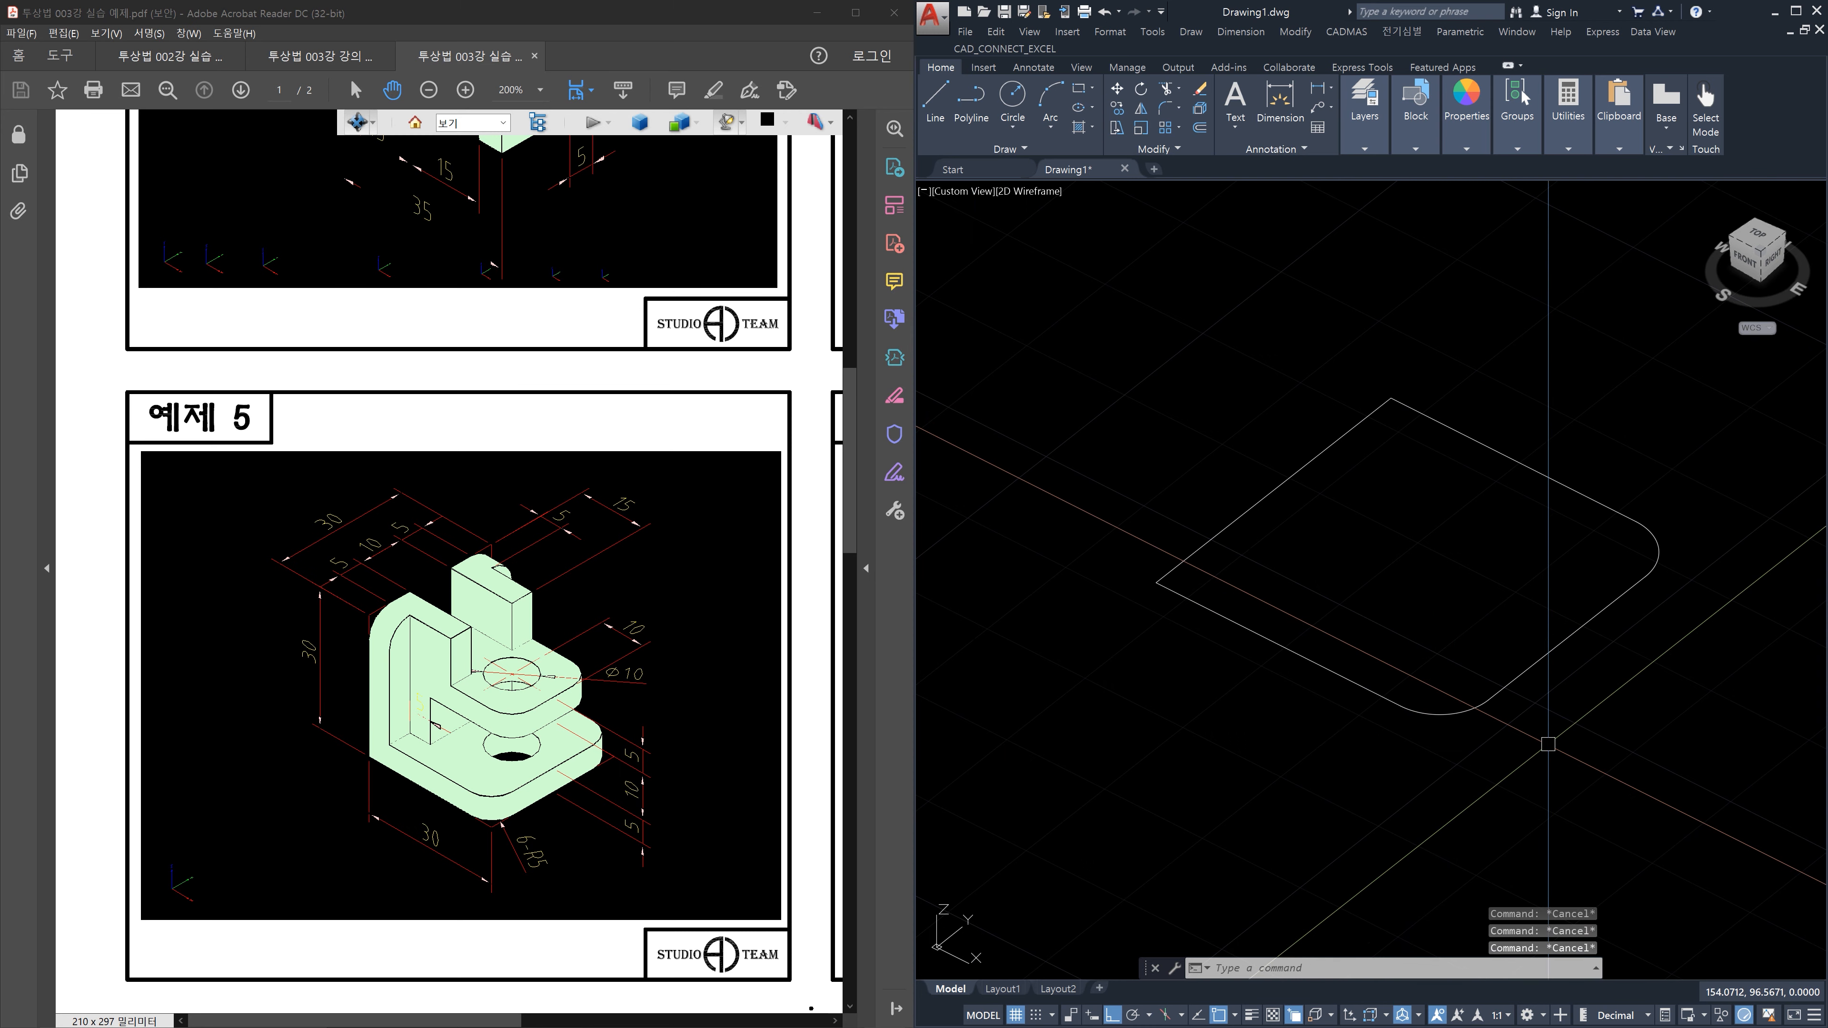
# Copy the front, right and back edges with both corner arcs 5 units straight up along Z
pyautogui.write('co')
pyautogui.press('Return')
pyautogui.click(1672, 745)
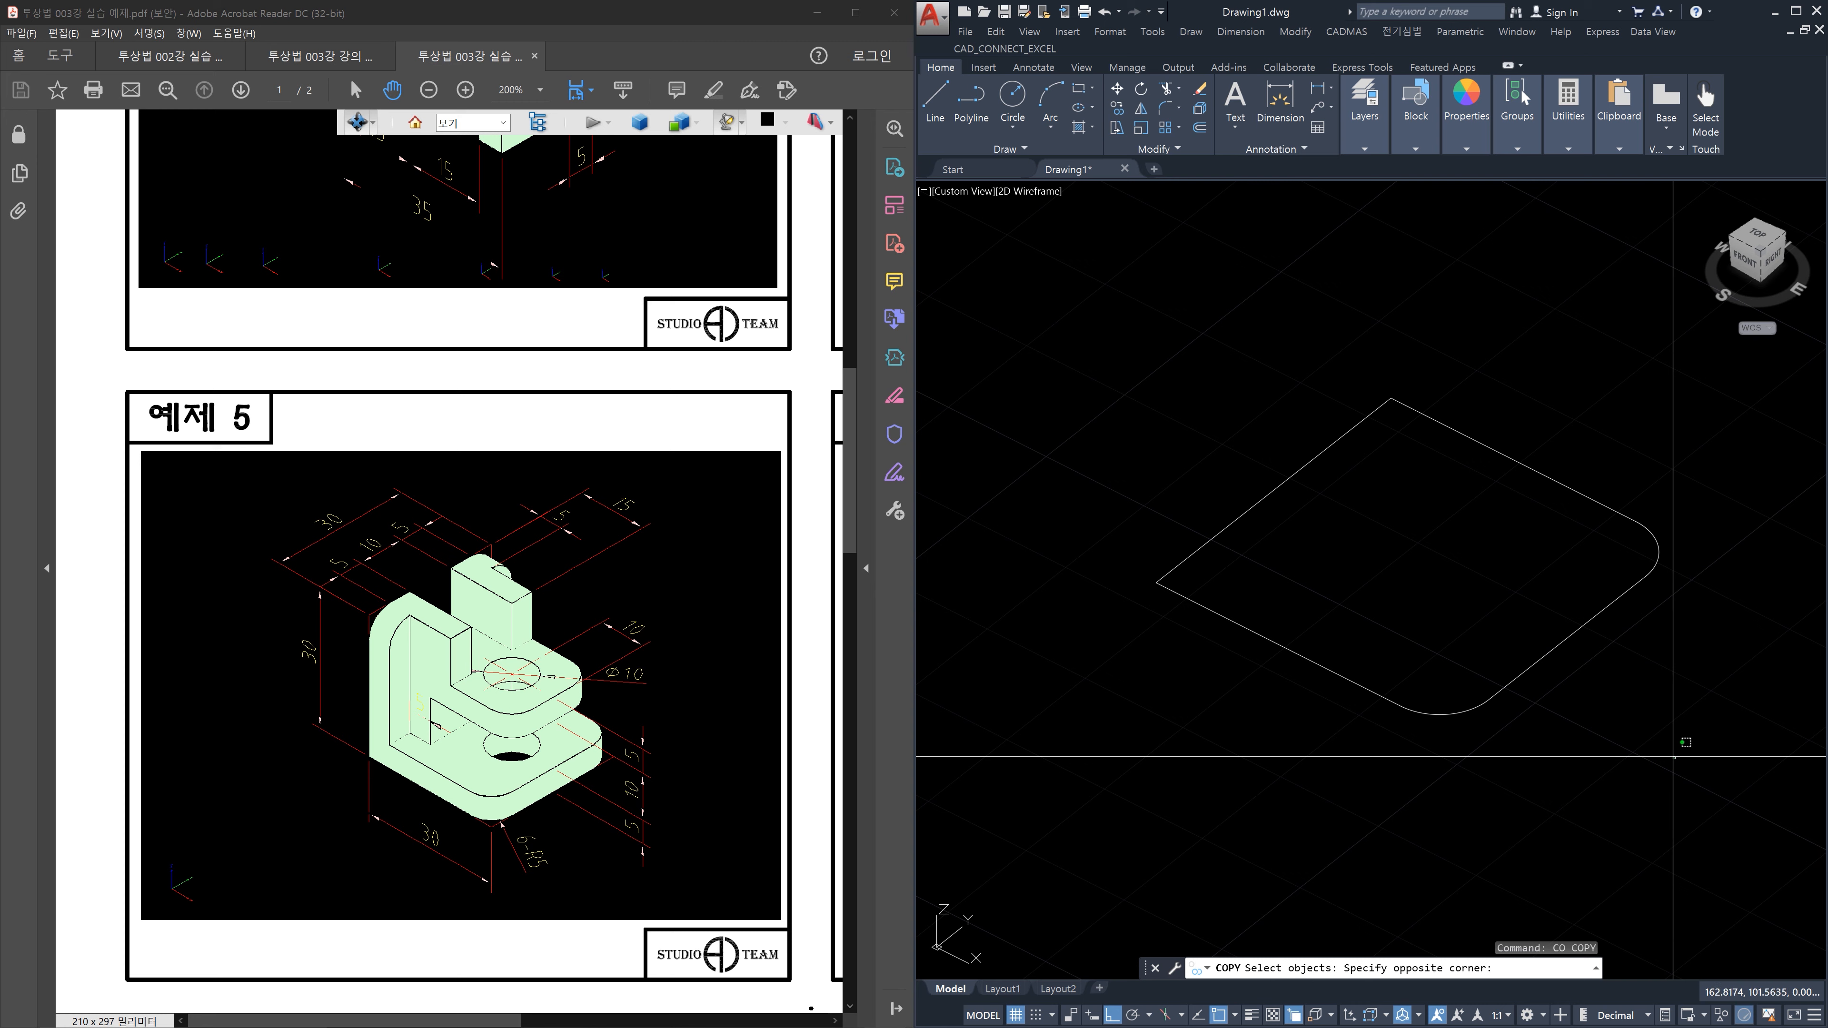
pyautogui.click(1361, 494)
pyautogui.press('Return')
pyautogui.click(1458, 623)
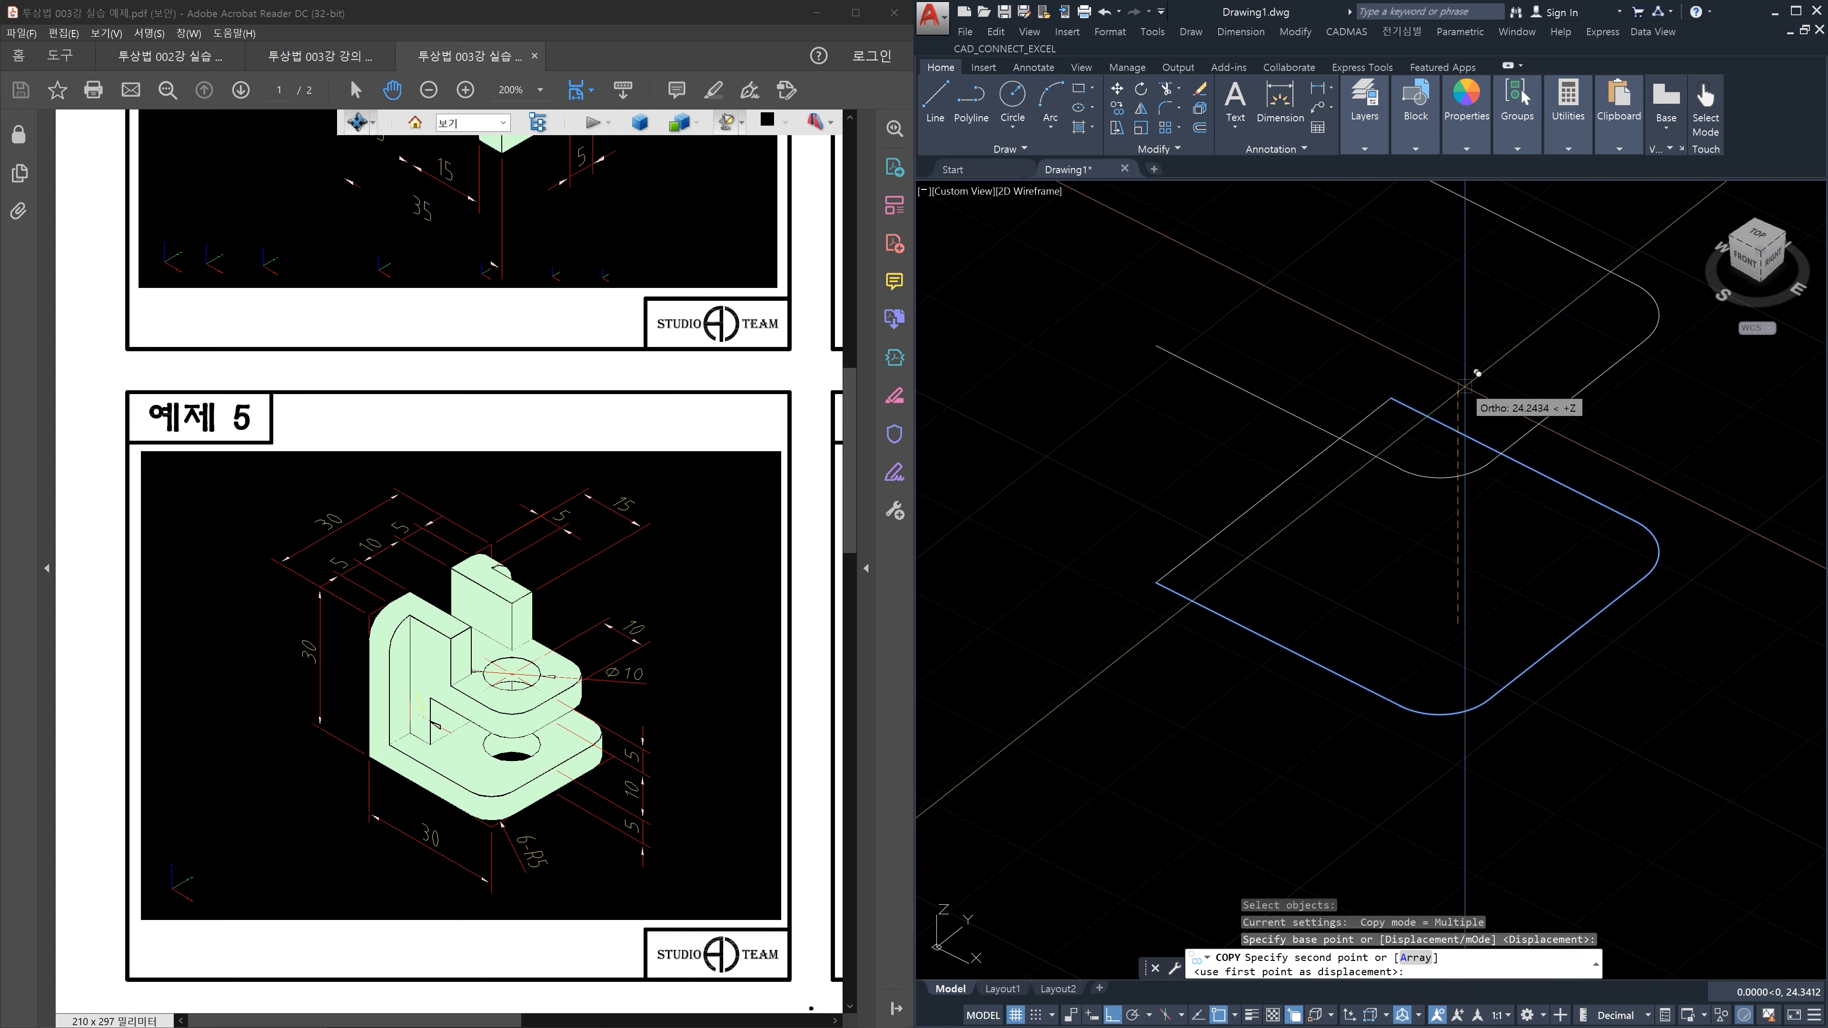
pyautogui.write('5')
pyautogui.press('Return')
pyautogui.press('Escape')
pyautogui.press('Escape')
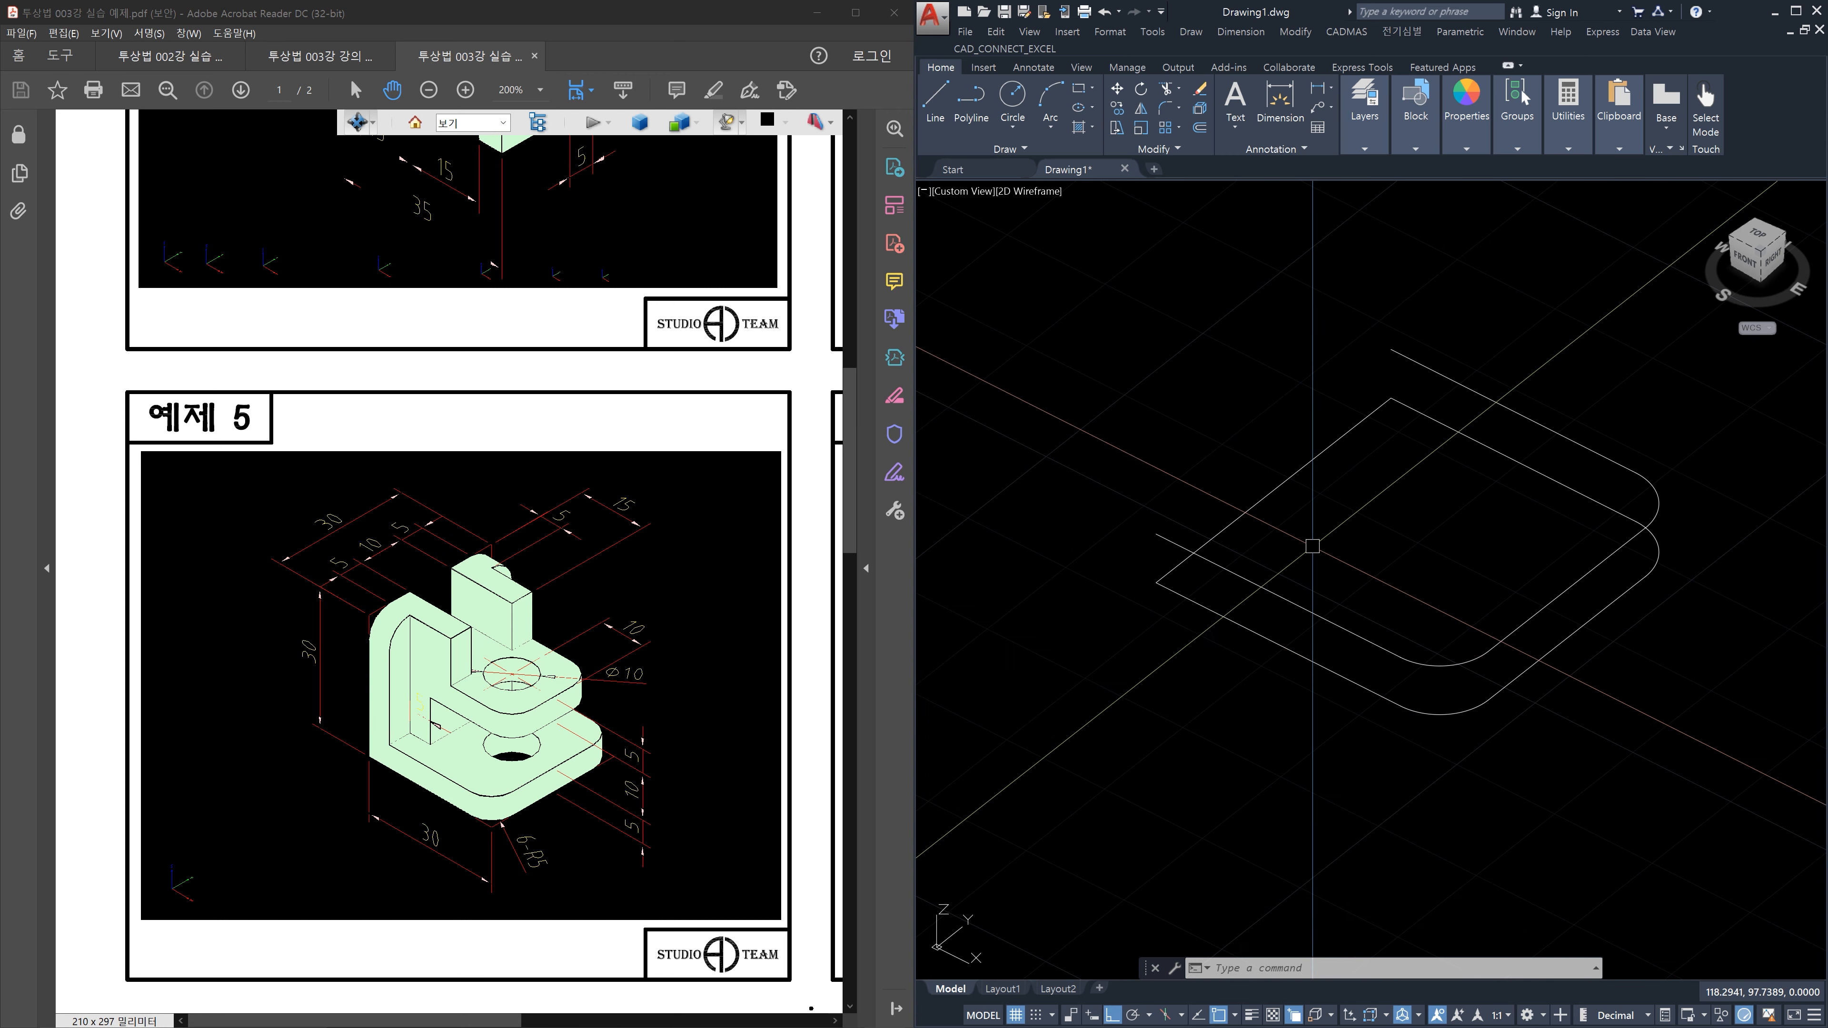
pyautogui.press('Escape')
pyautogui.press('Escape')
pyautogui.press('Escape')
# Shorten the left ends of the copied front and back edges with Lengthen, using a delta of -5
pyautogui.write('LEN')
pyautogui.press('Return')
pyautogui.write('de')
pyautogui.press('Return')
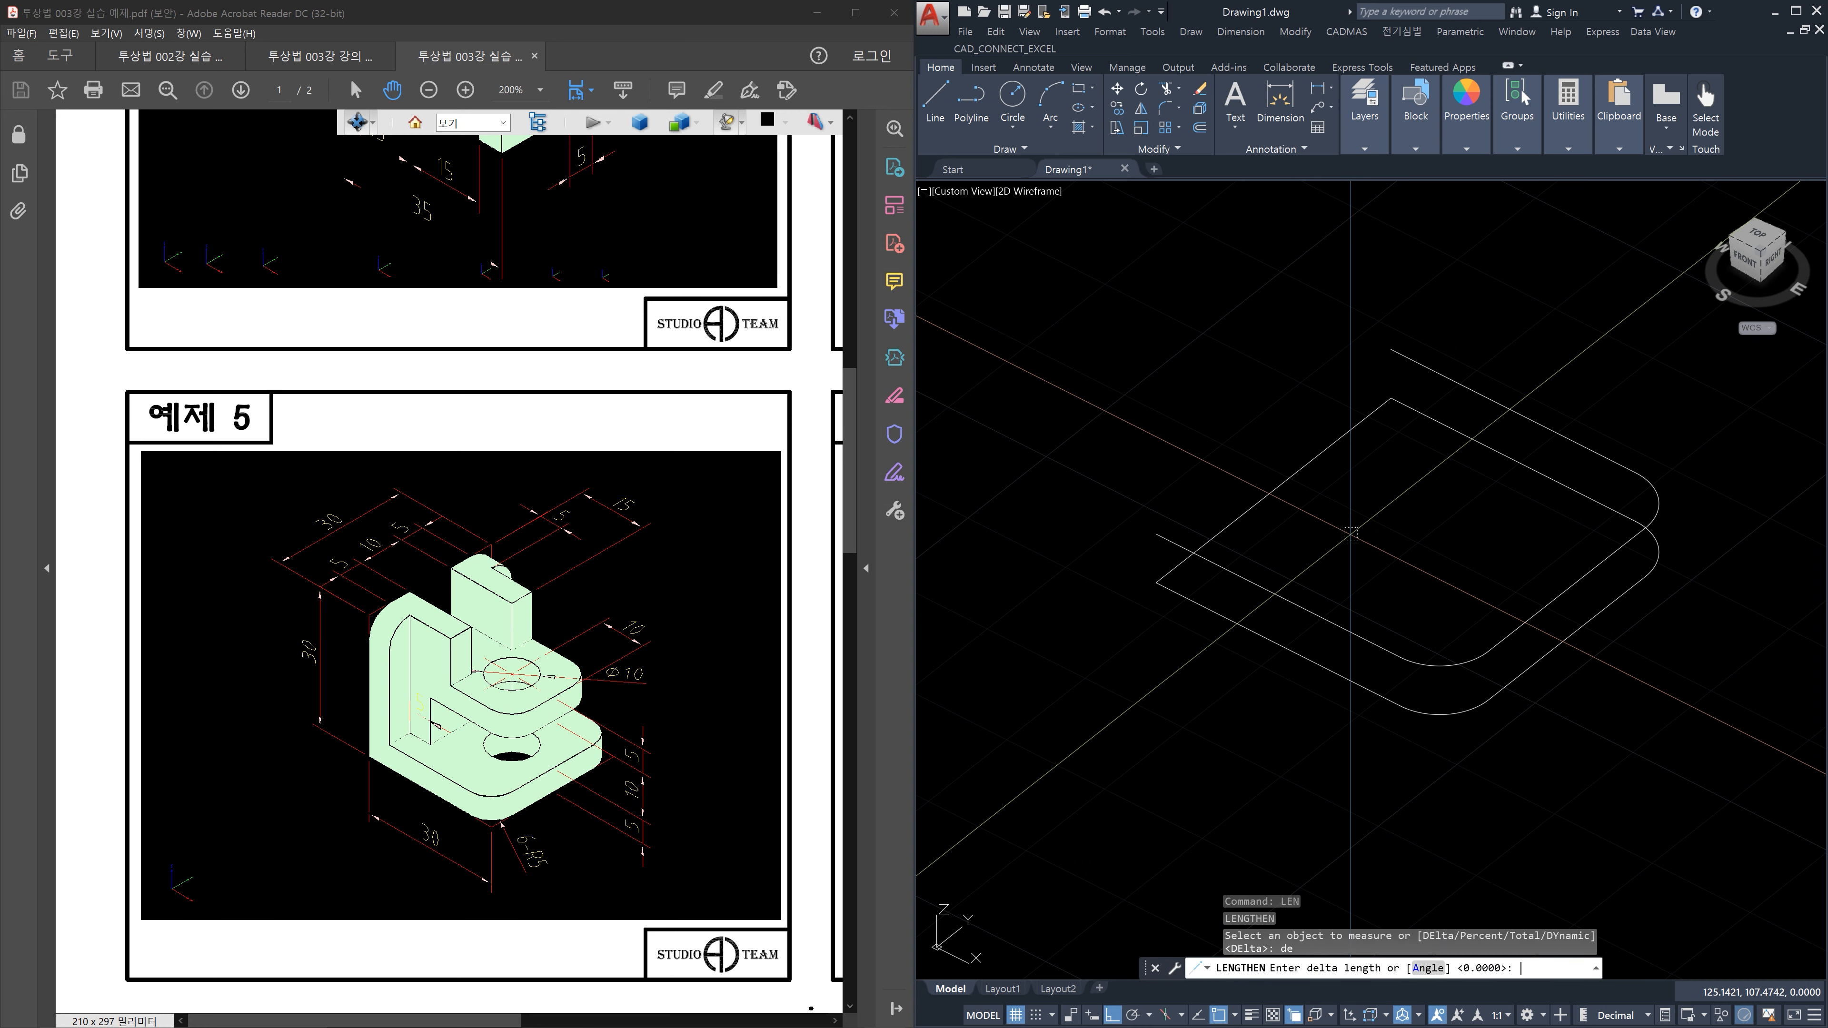
pyautogui.press('Return')
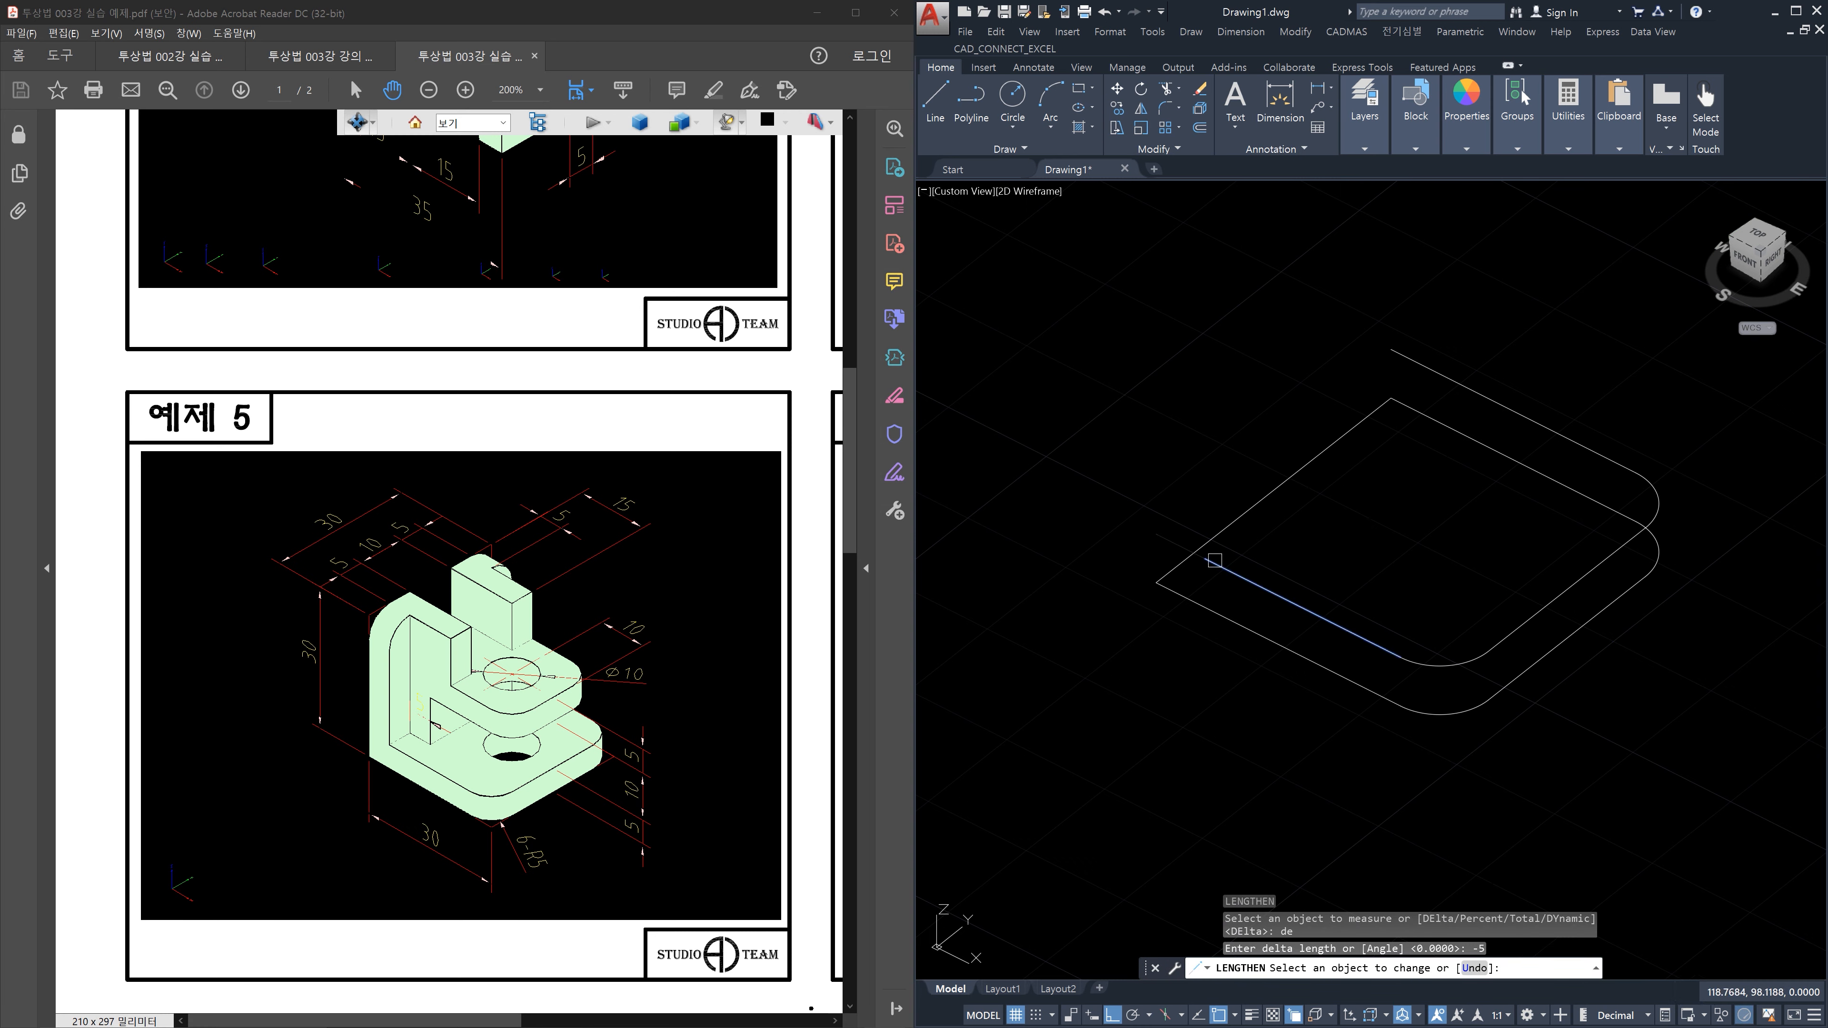
pyautogui.click(1212, 561)
pyautogui.click(1429, 368)
pyautogui.press('Escape')
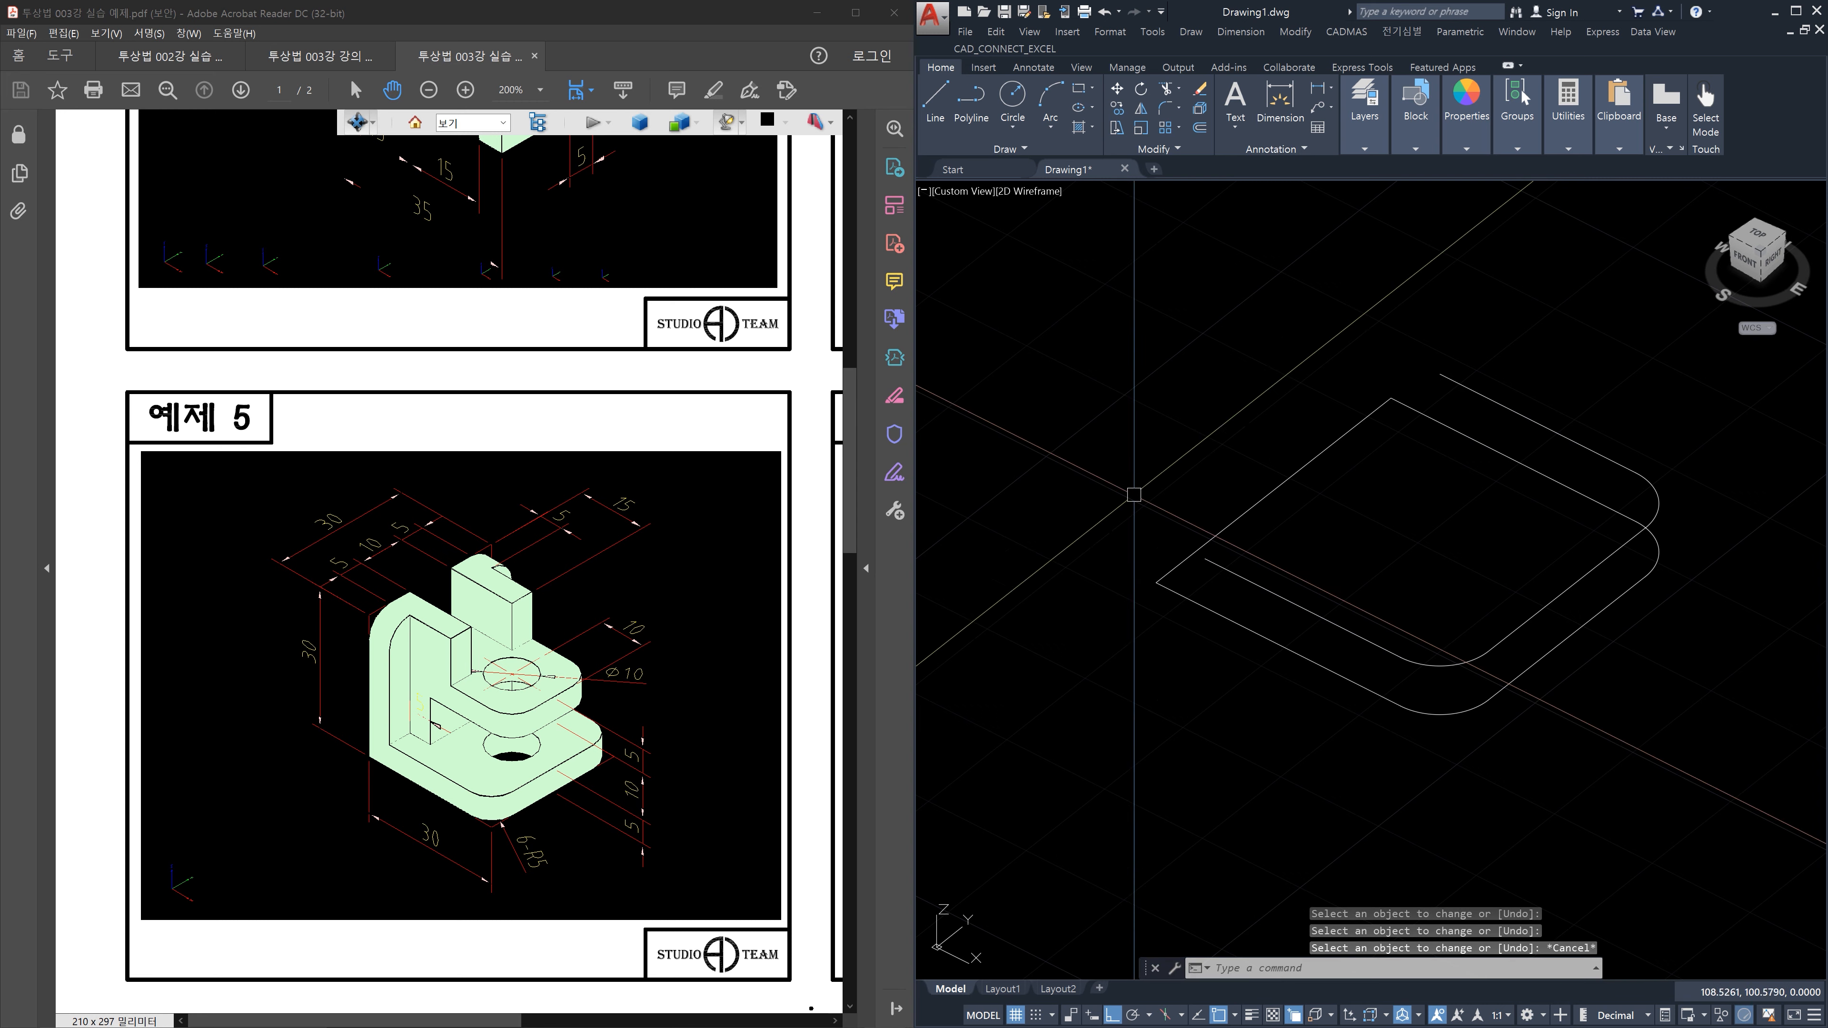
# Draw a line joining the left ends of the two shortened upper edges
pyautogui.write('l')
pyautogui.press('Return')
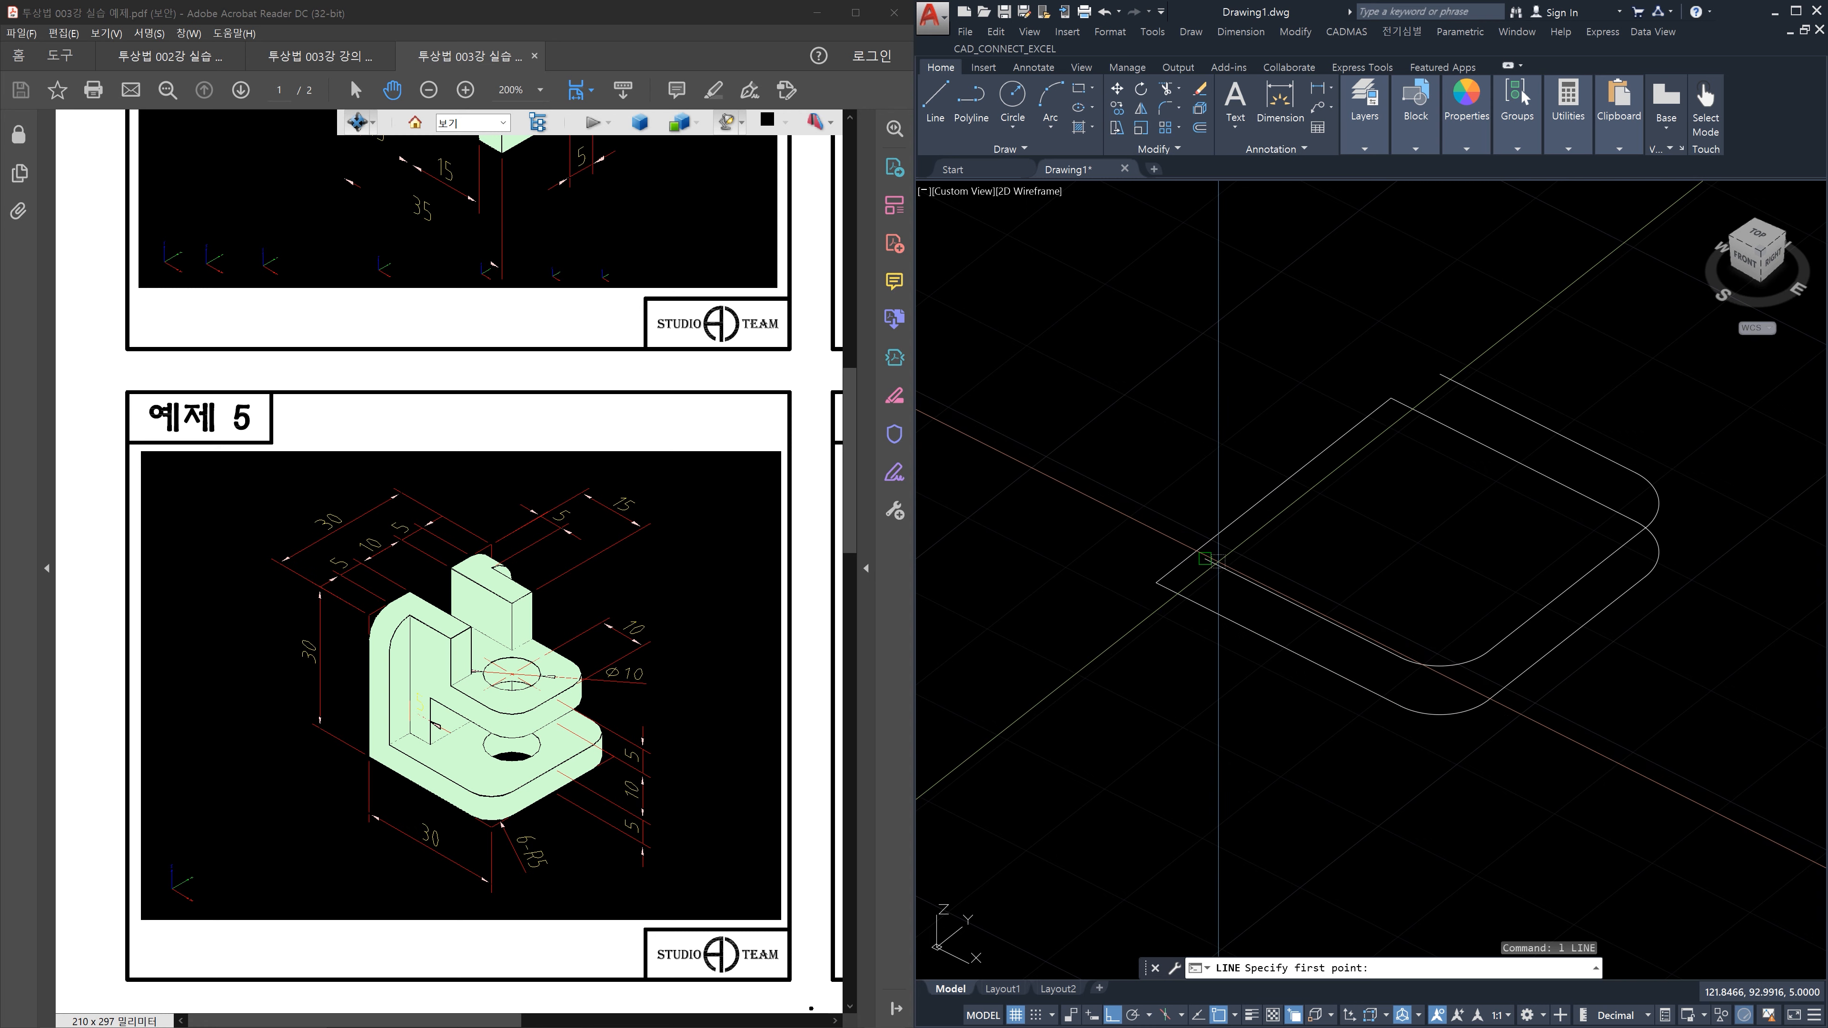
pyautogui.click(1208, 559)
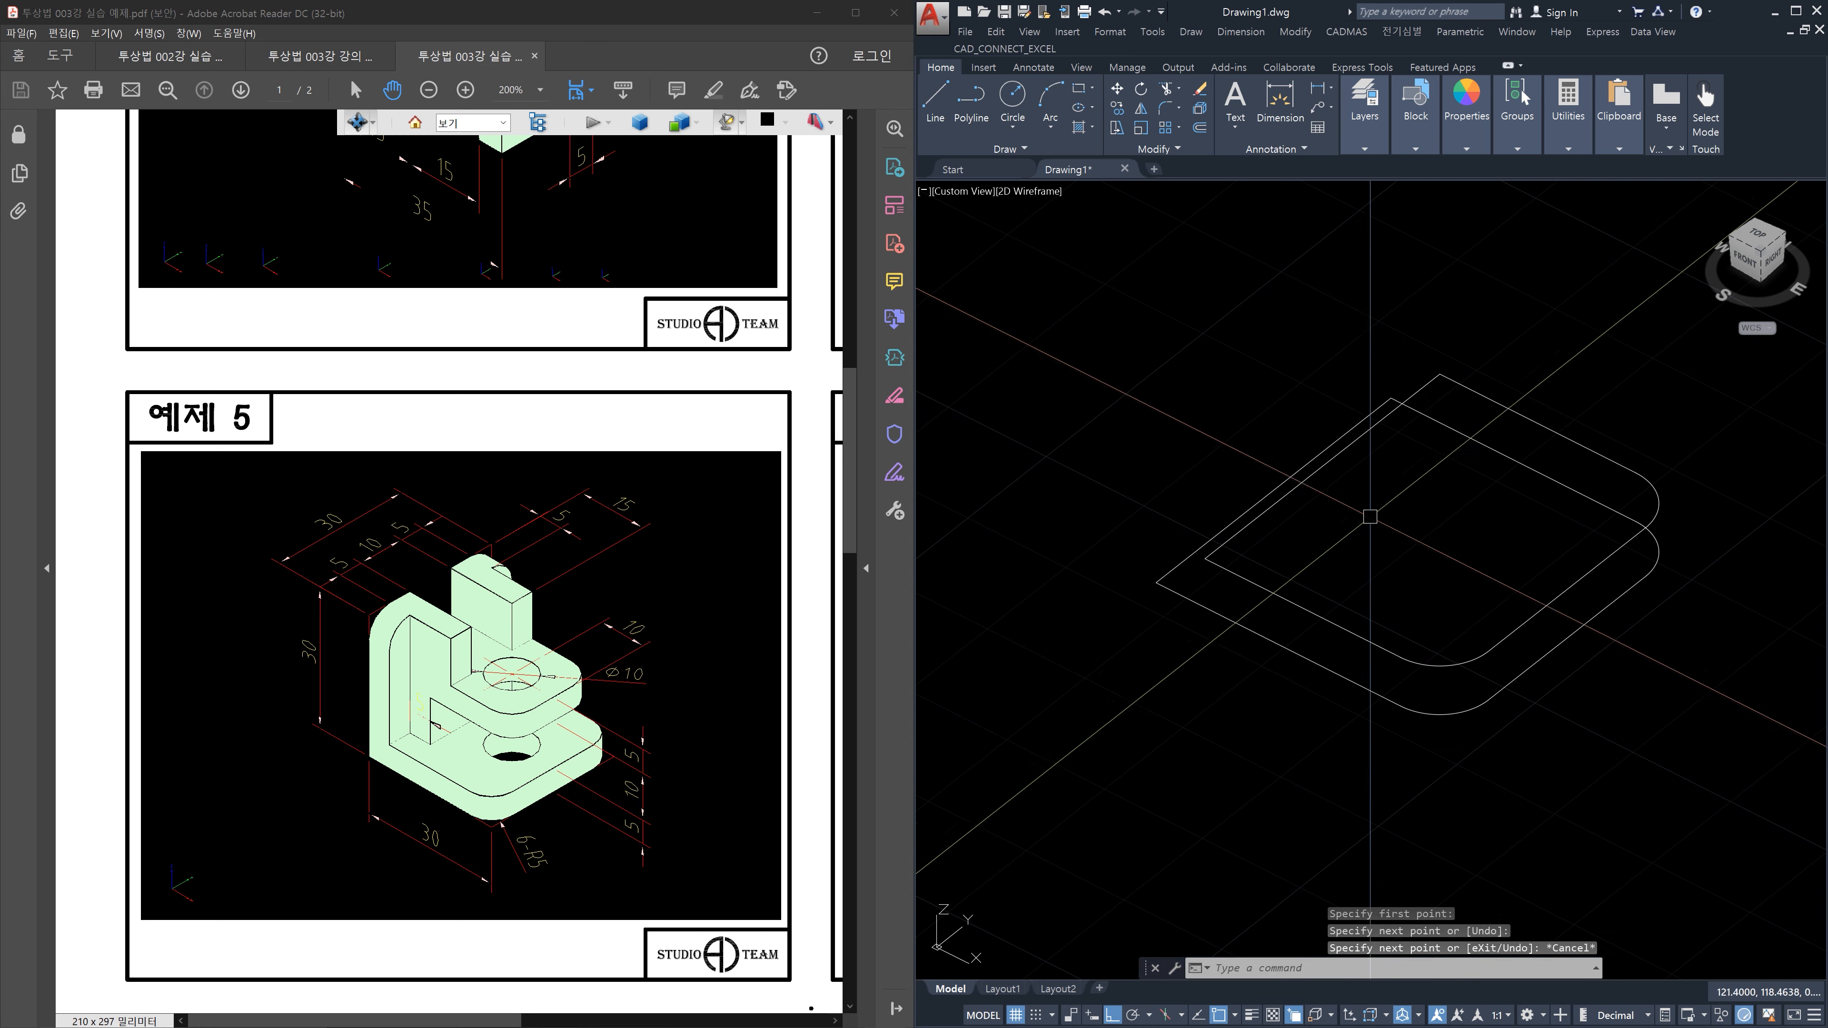
pyautogui.press('Escape')
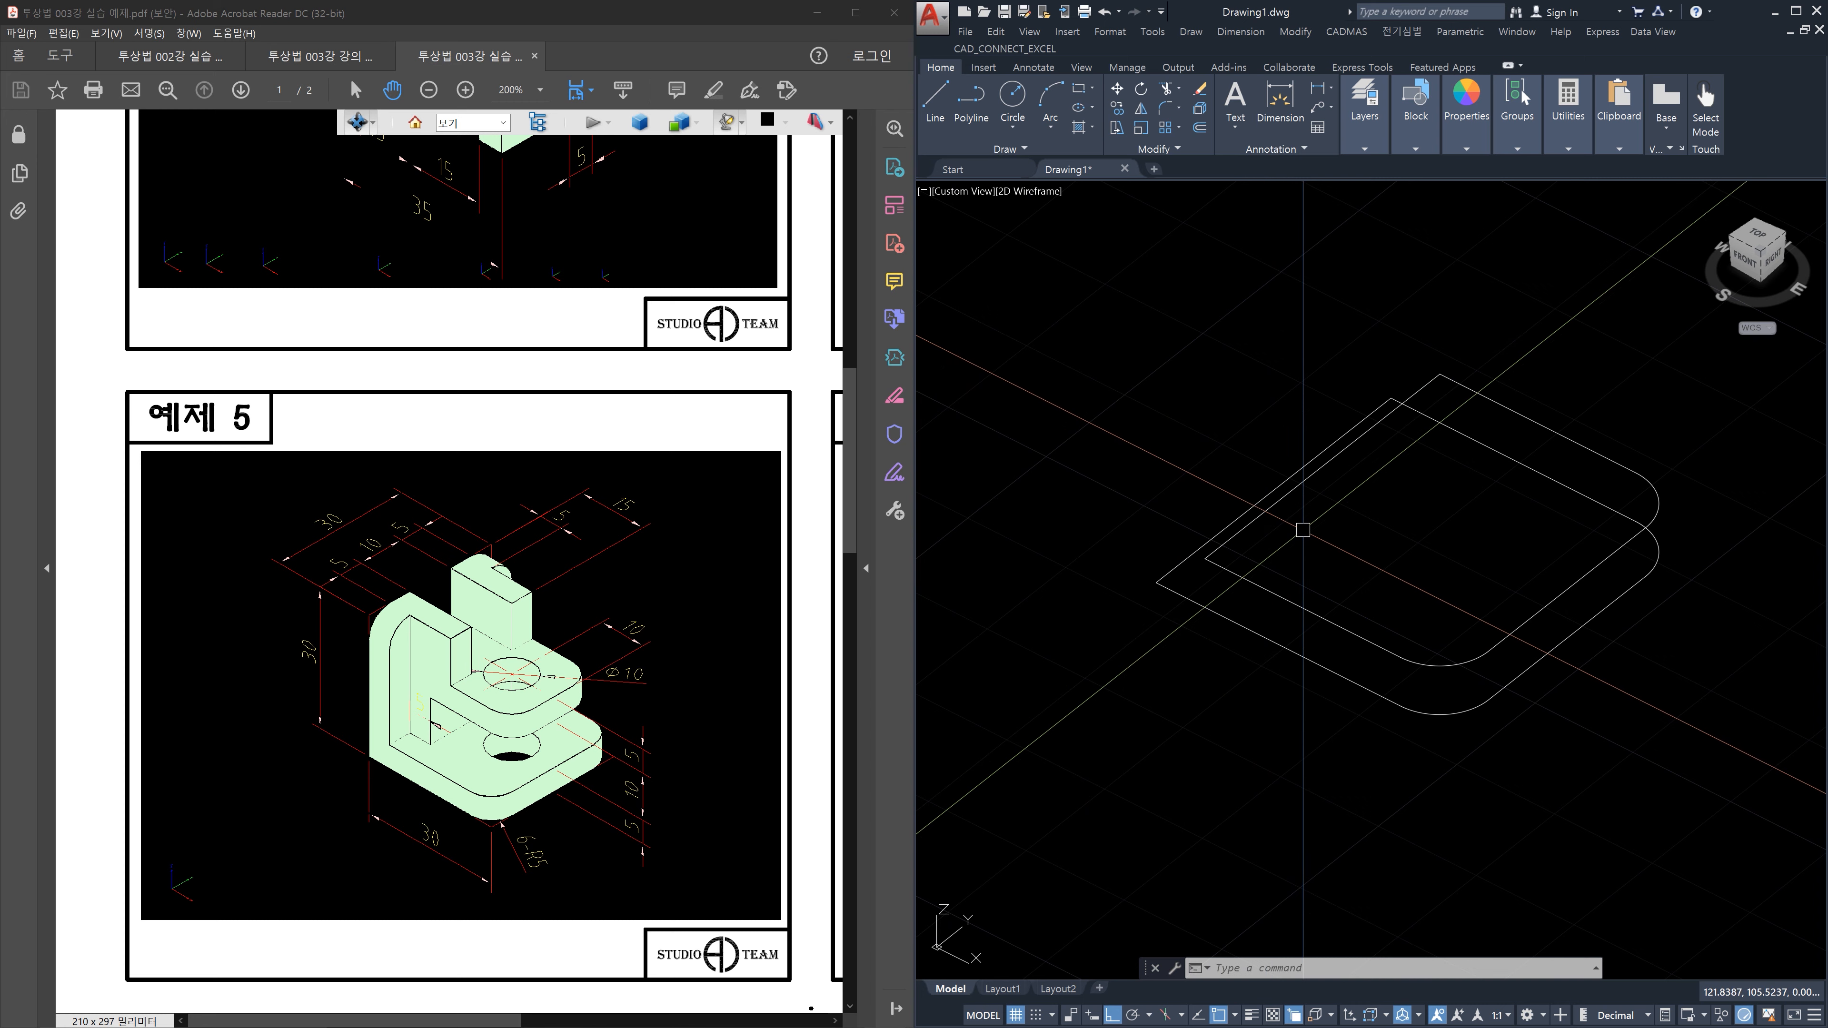
pyautogui.press('Escape')
pyautogui.press('Escape')
pyautogui.press('Escape')
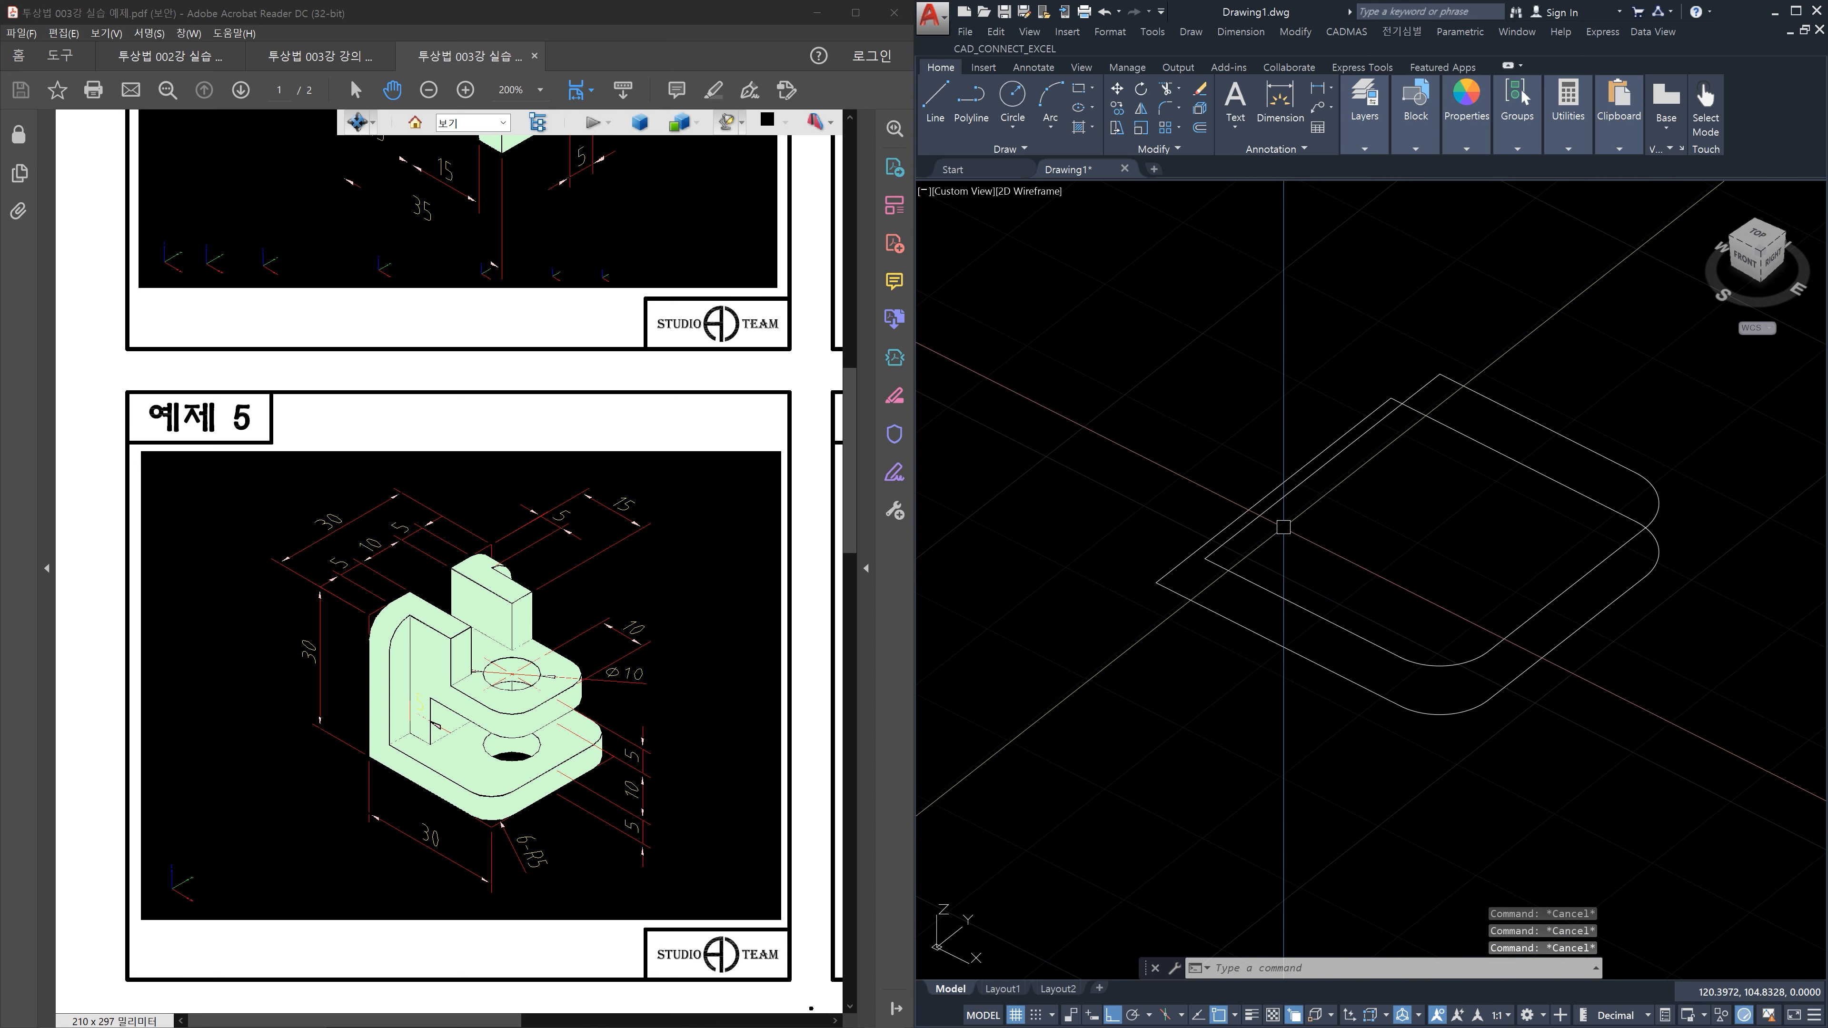
pyautogui.write('len')
pyautogui.press('Return')
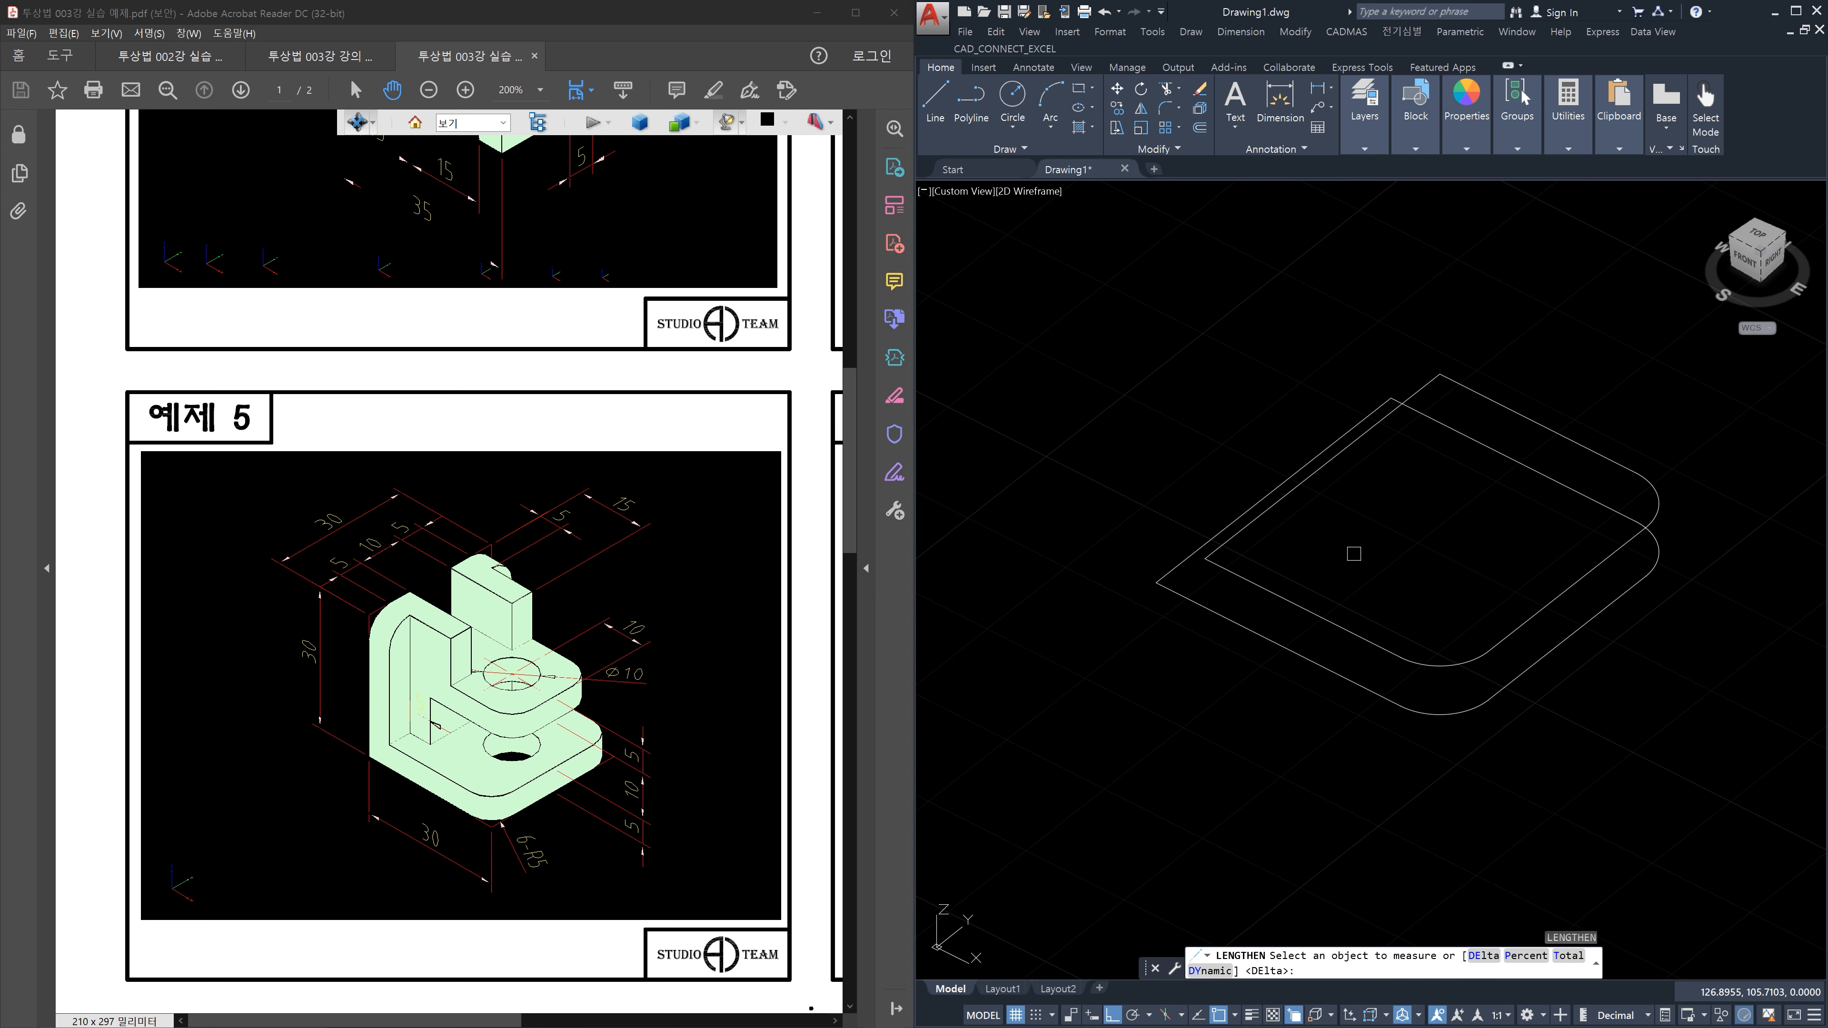
pyautogui.write('de')
pyautogui.press('Return')
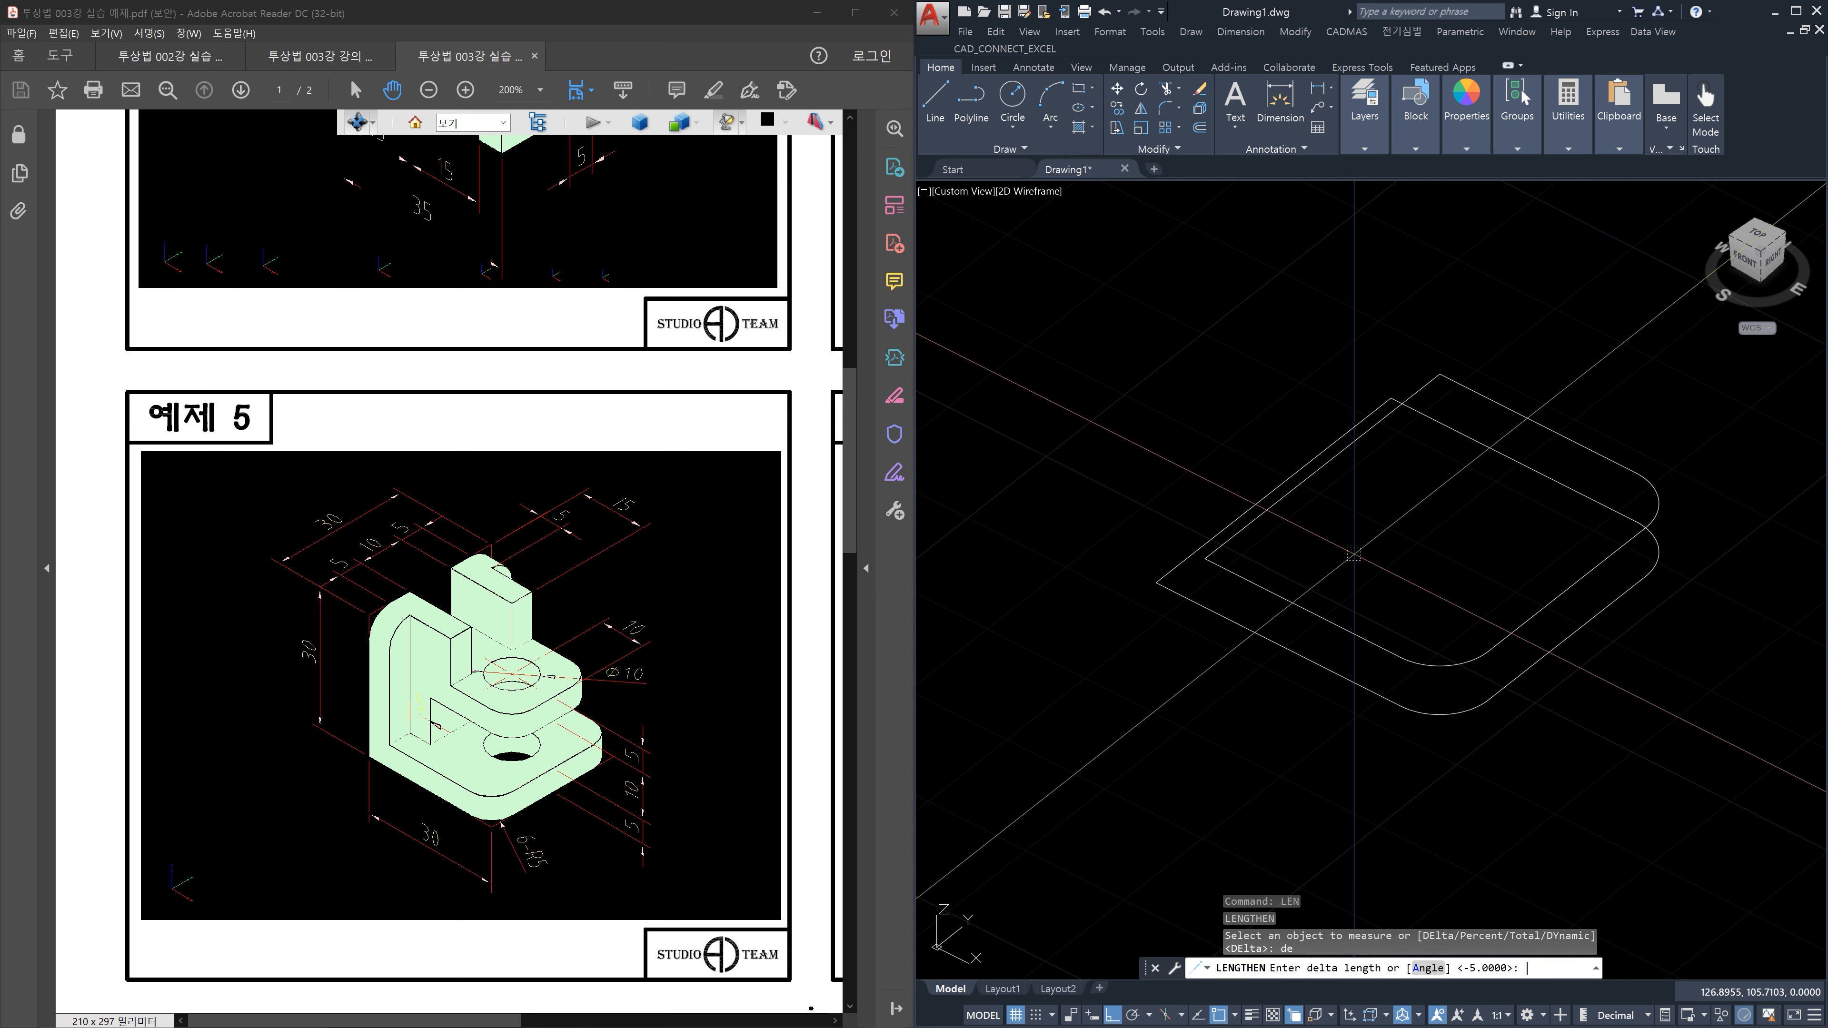
pyautogui.press('Escape')
# Reduce the upper joining line to a total length of 5 with Lengthen, leaving a stub at the front corner
pyautogui.write('le')
pyautogui.press('Return')
pyautogui.write('t')
pyautogui.press('Return')
pyautogui.write('5')
pyautogui.press('Return')
pyautogui.click(1418, 391)
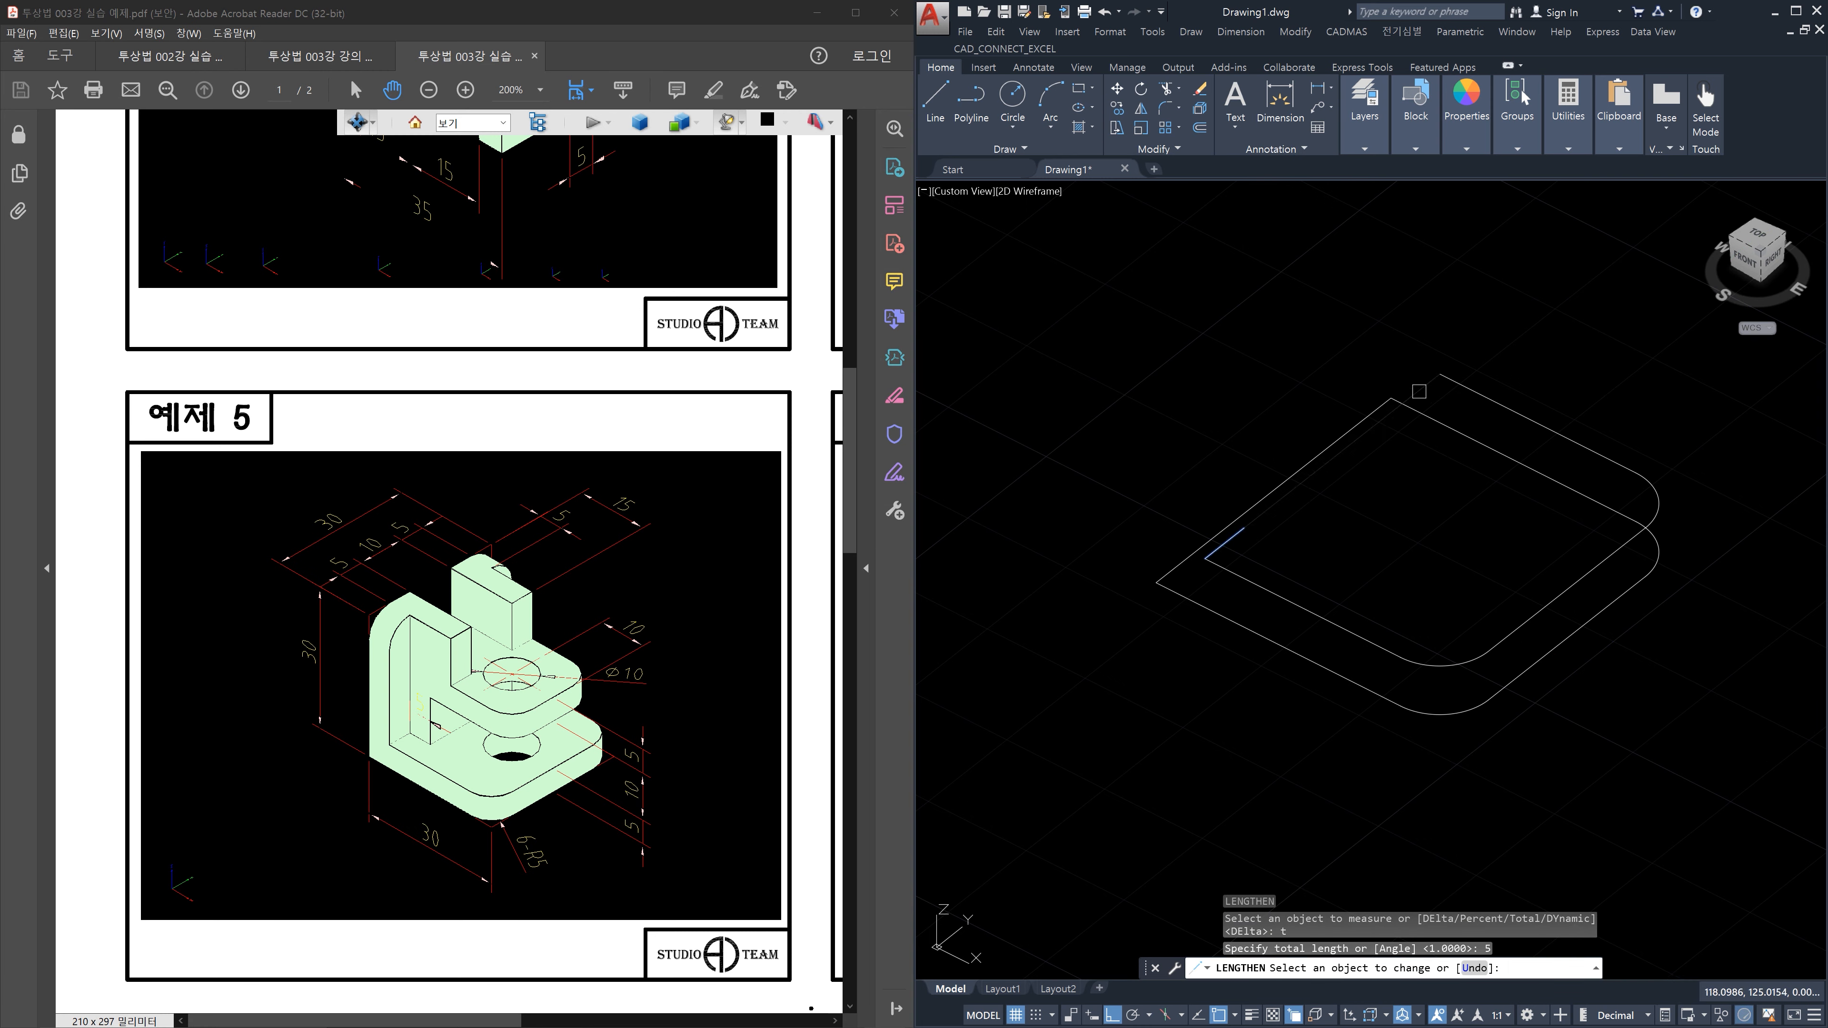
pyautogui.press('Escape')
pyautogui.press('Escape')
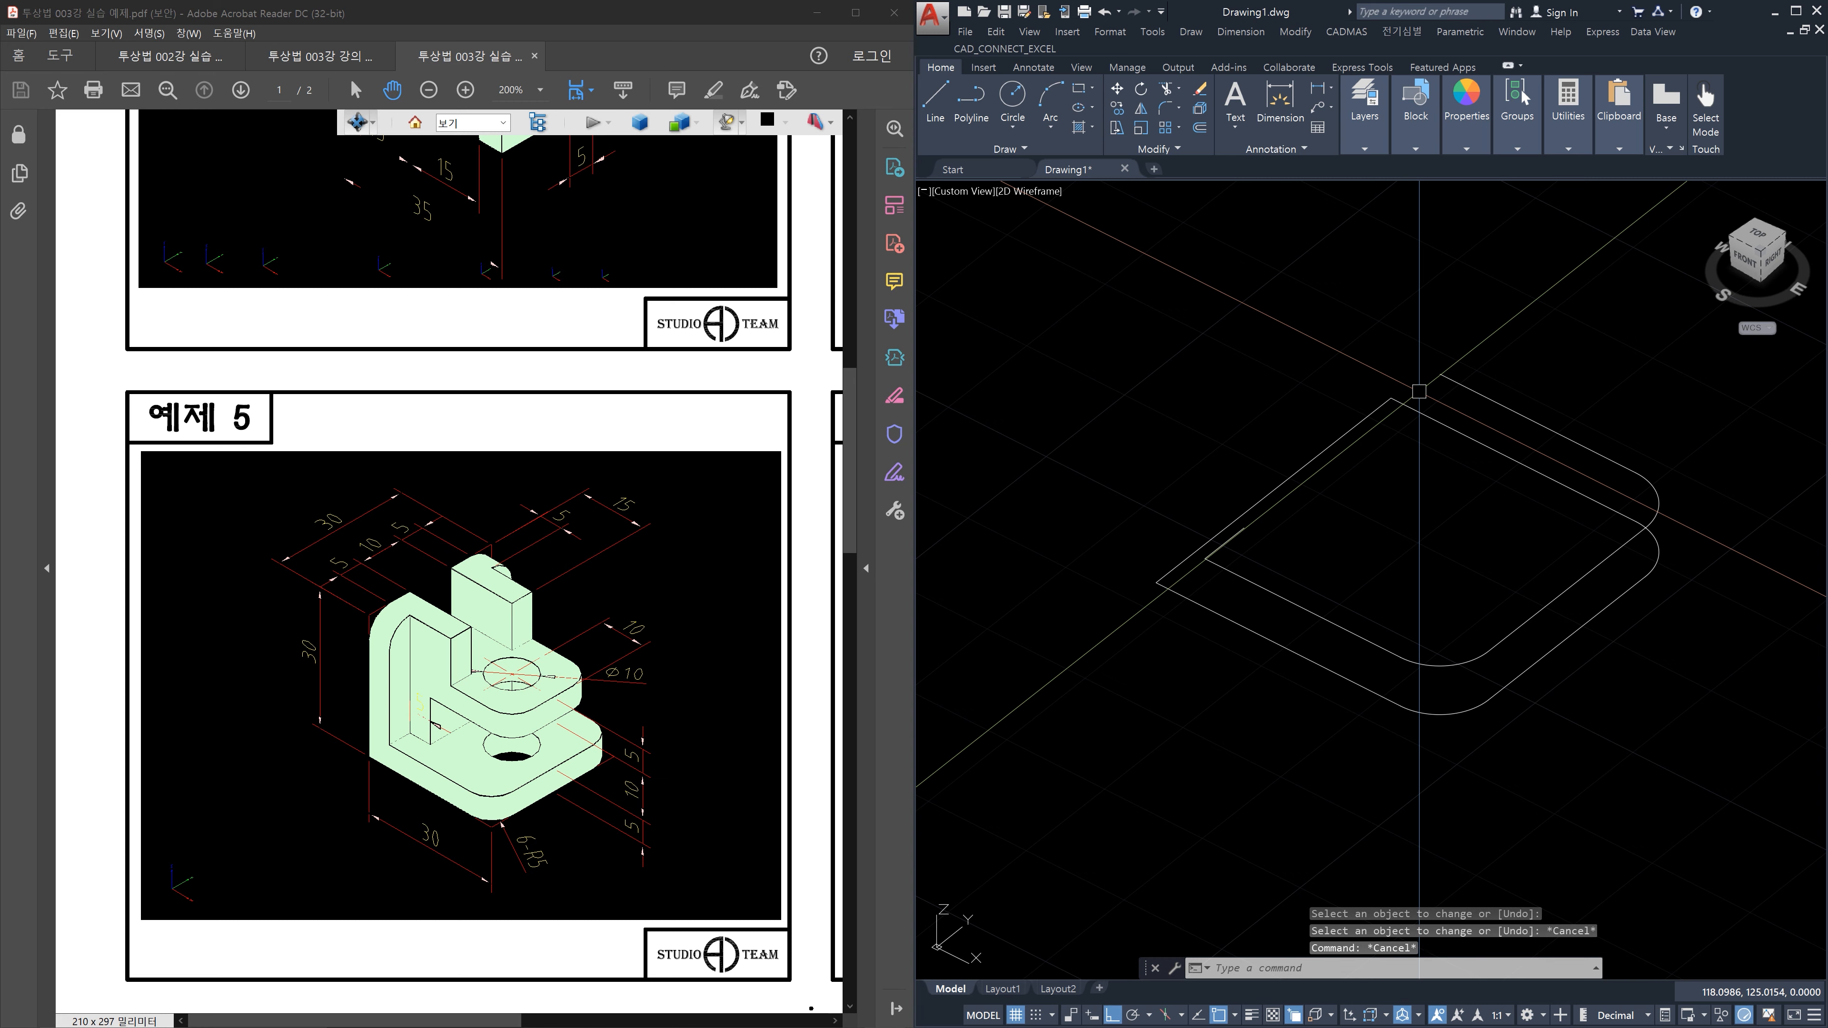
# Draw a 5-long line from the left end of the upper back edge toward the front along the Y axis
pyautogui.write('l')
pyautogui.press('Return')
pyautogui.click(1391, 398)
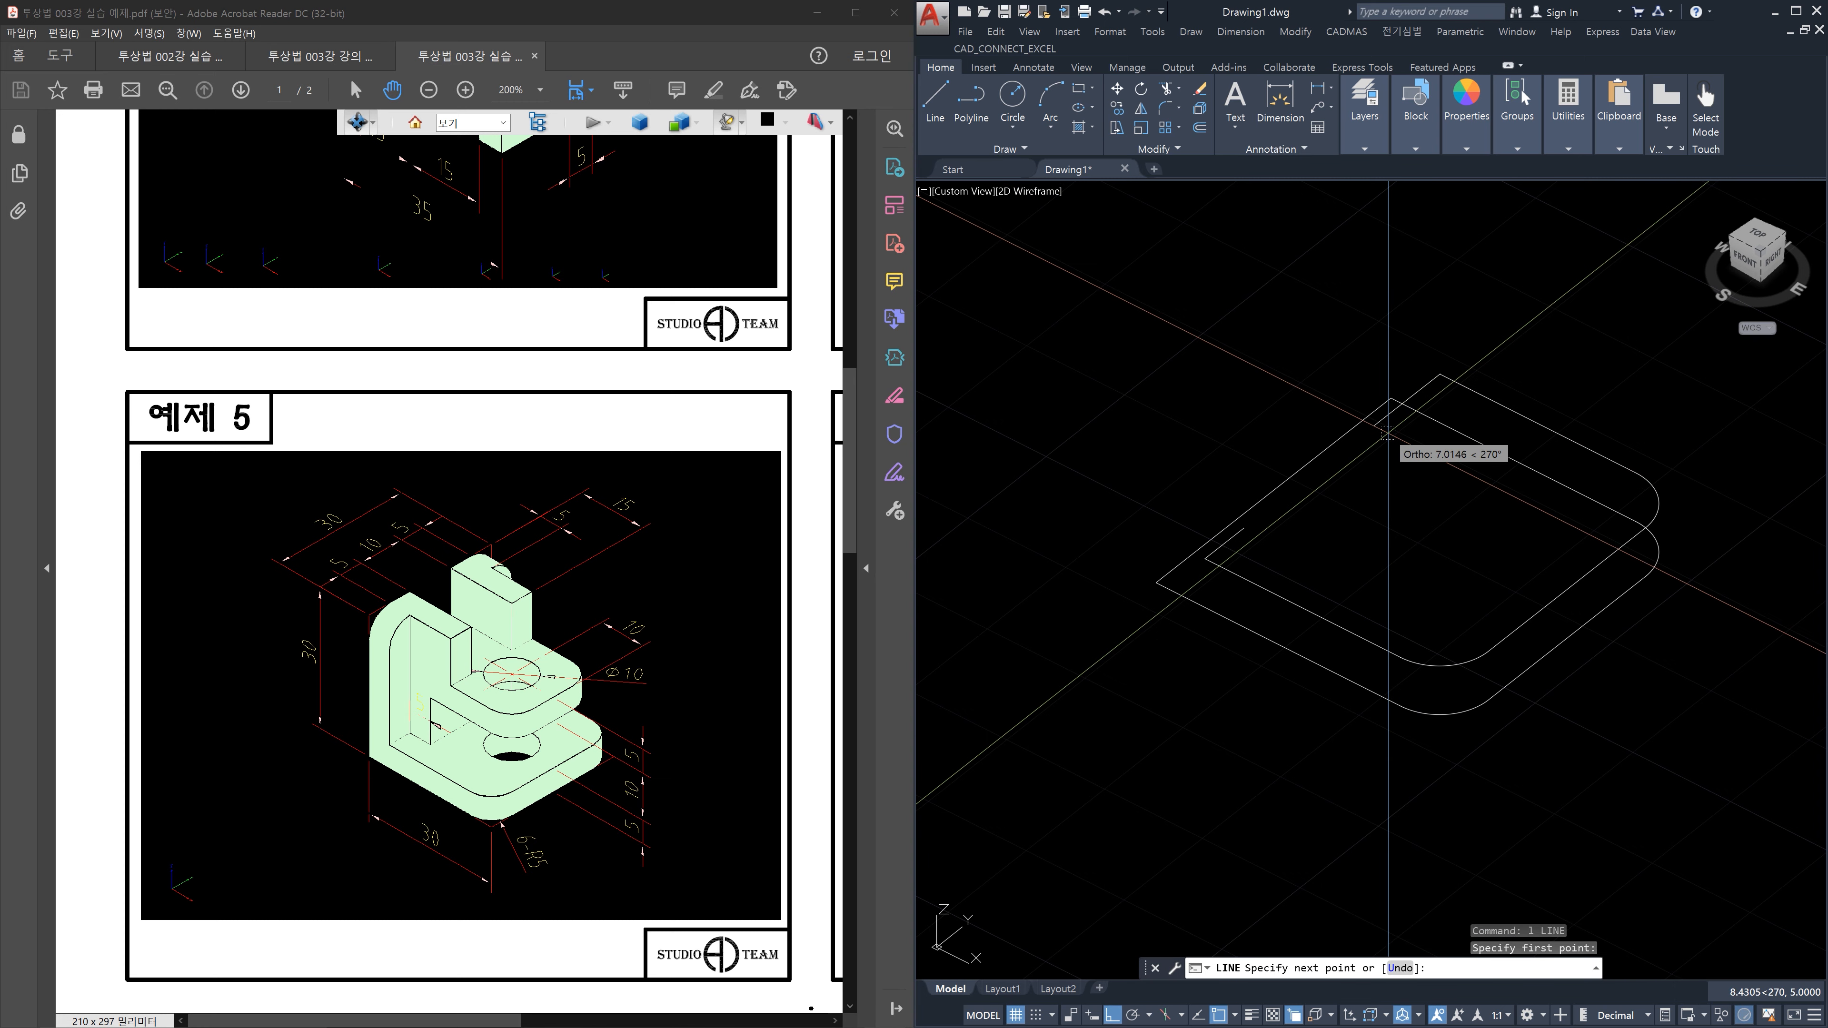
pyautogui.write('5')
pyautogui.press('Return')
pyautogui.press('Escape')
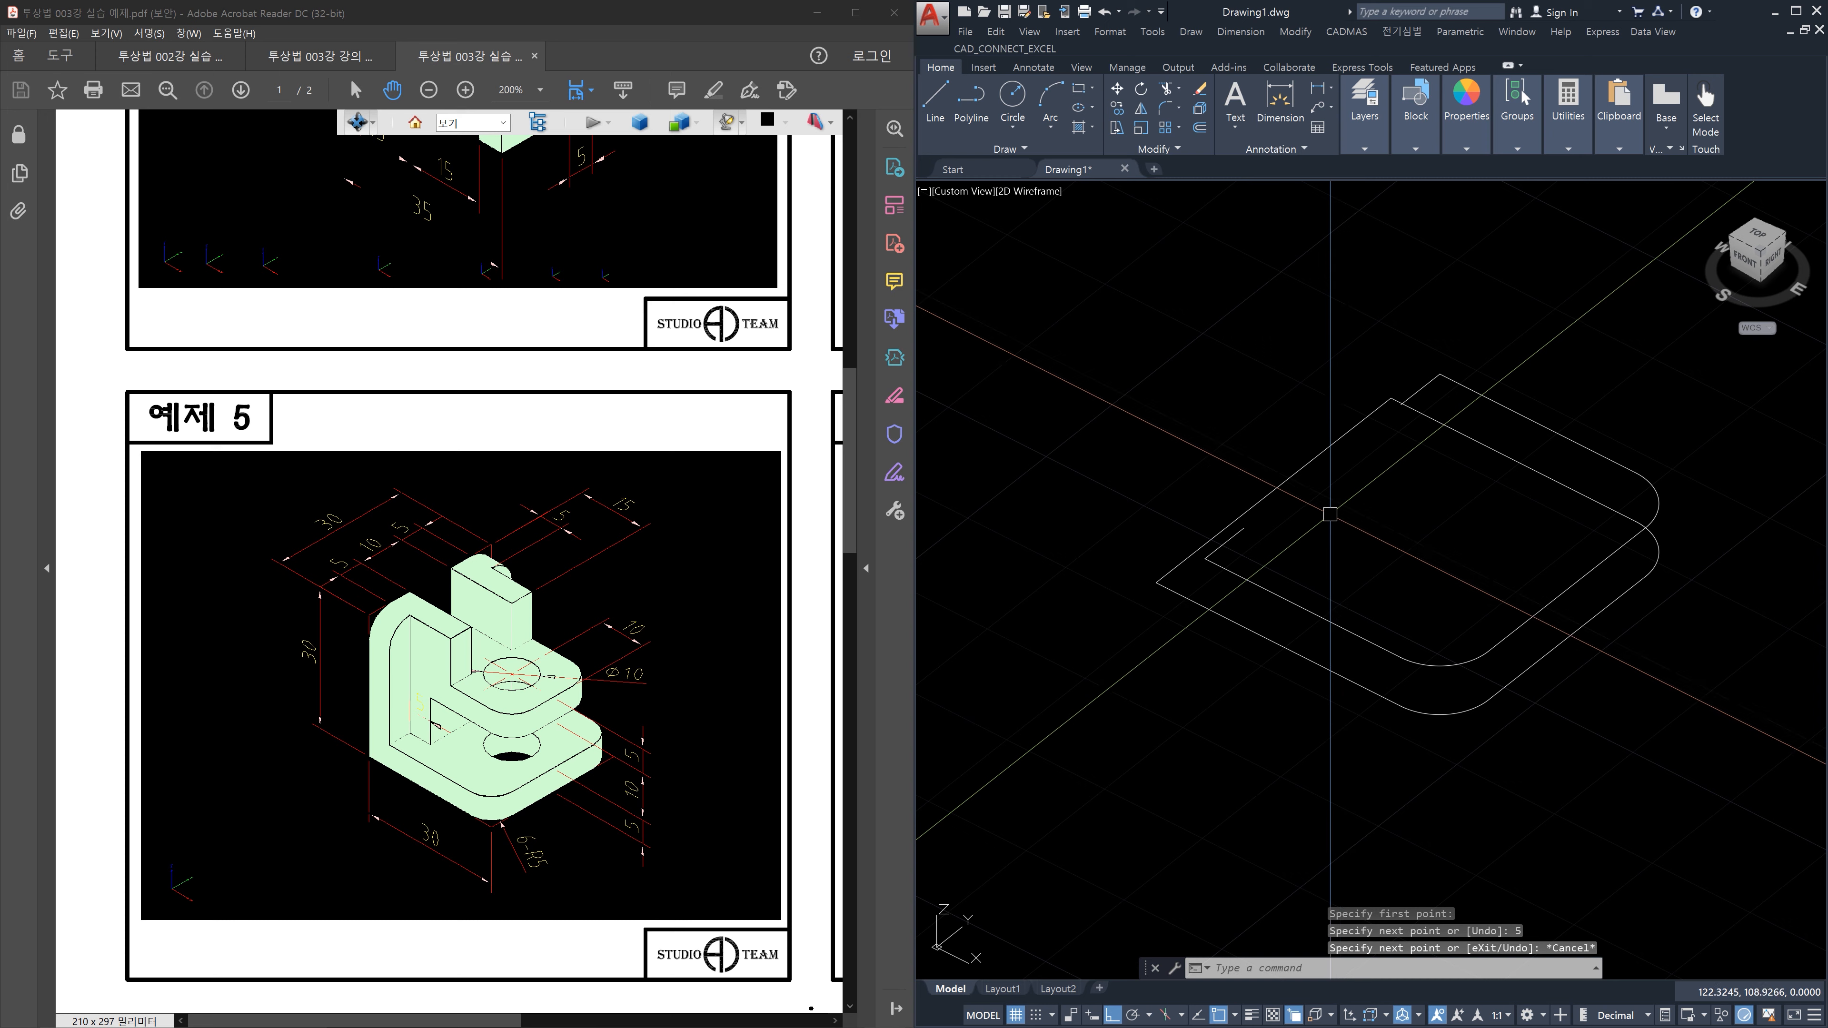
# Connect the upper and lower outlines with vertical lines at both ends of the front-right corner arcs
pyautogui.moveTo(1306, 572); pyautogui.dragTo(1297, 625, button='middle')
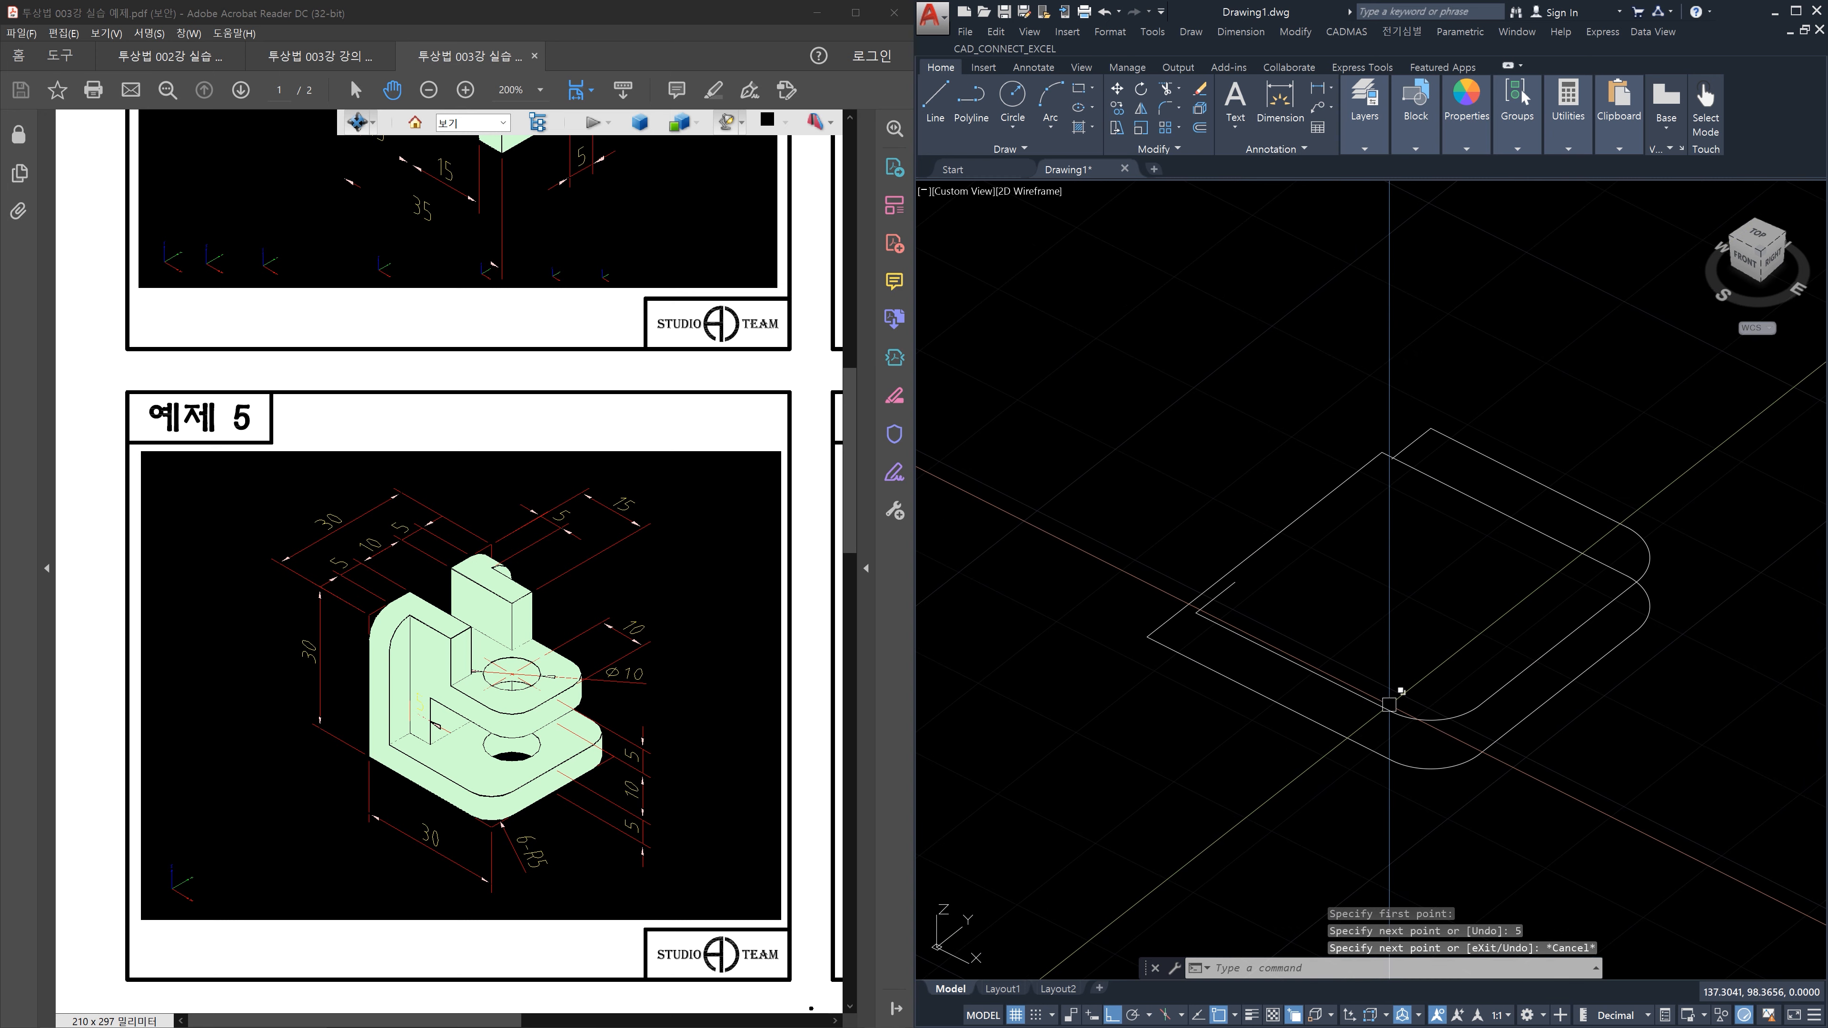
pyautogui.write('l')
pyautogui.press('Return')
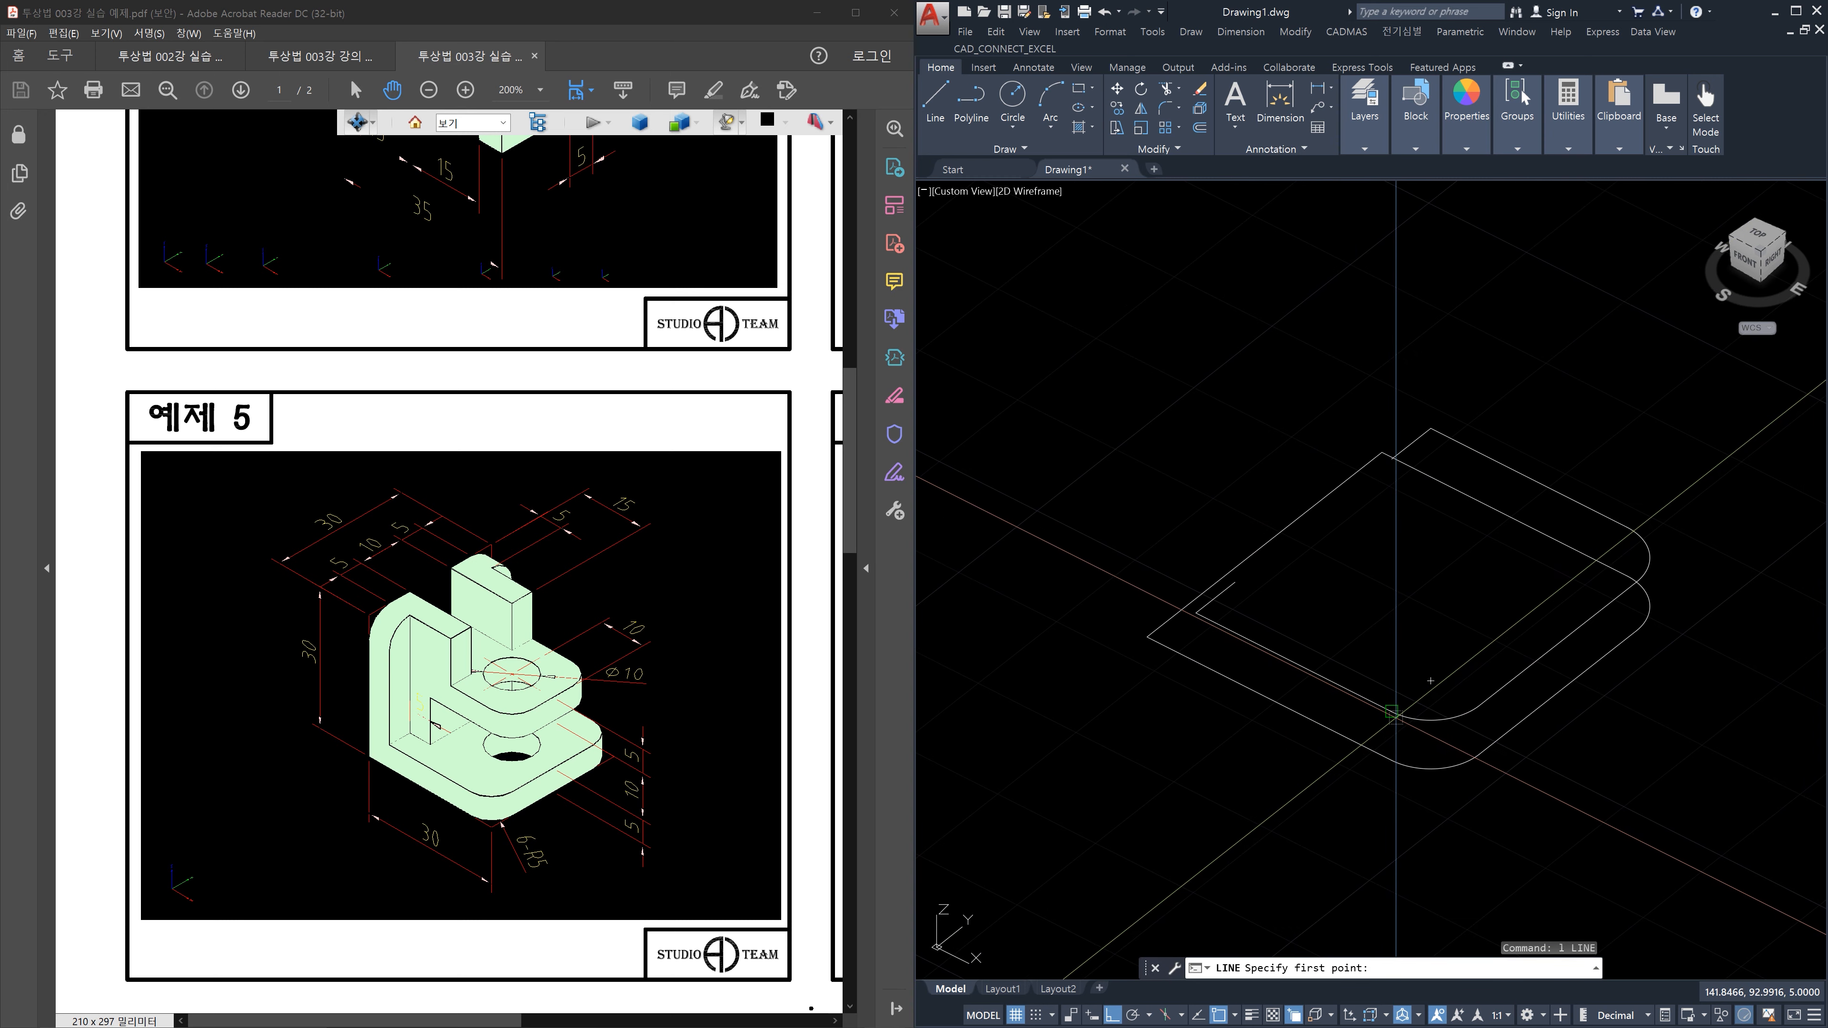
pyautogui.click(1396, 717)
pyautogui.click(1393, 762)
pyautogui.press('Escape')
pyautogui.press('Return')
pyautogui.click(1480, 707)
pyautogui.click(1479, 754)
pyautogui.press('Escape')
# Connect the upper and lower outlines with vertical lines at both ends of the back-right corner arcs
pyautogui.press('Return')
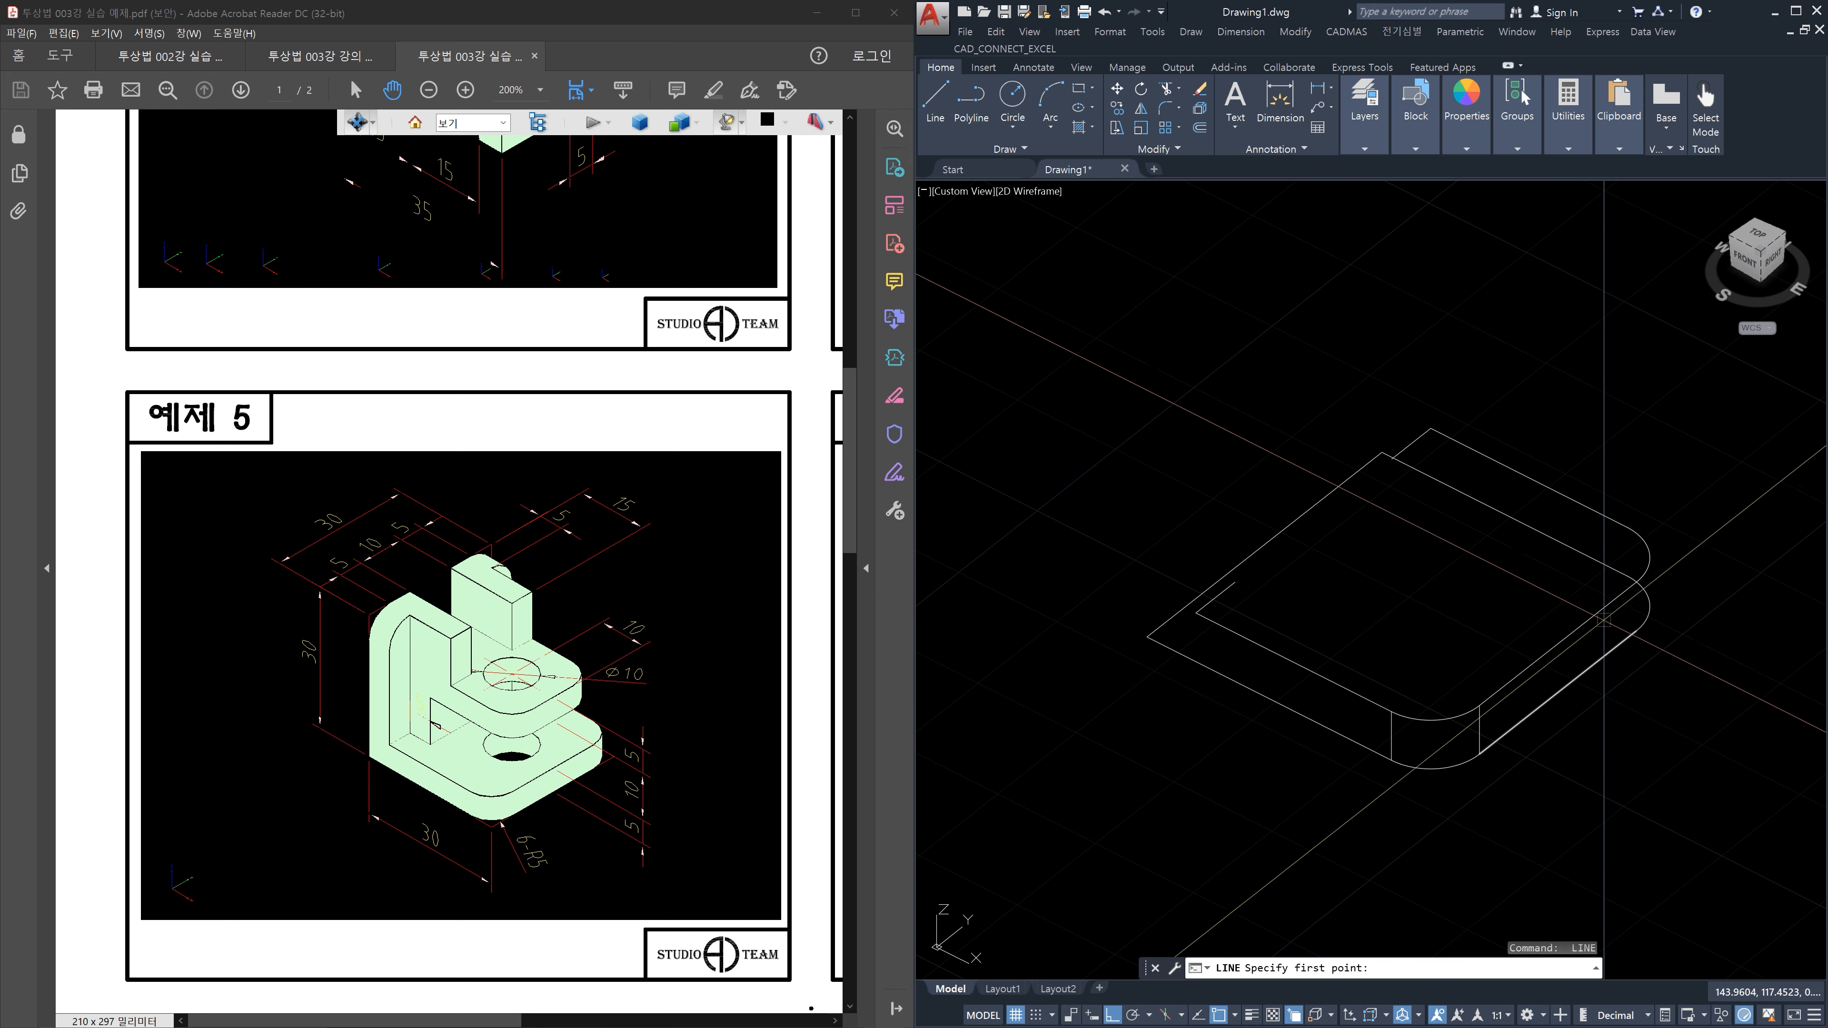
pyautogui.click(1637, 582)
pyautogui.click(1636, 630)
pyautogui.press('Escape')
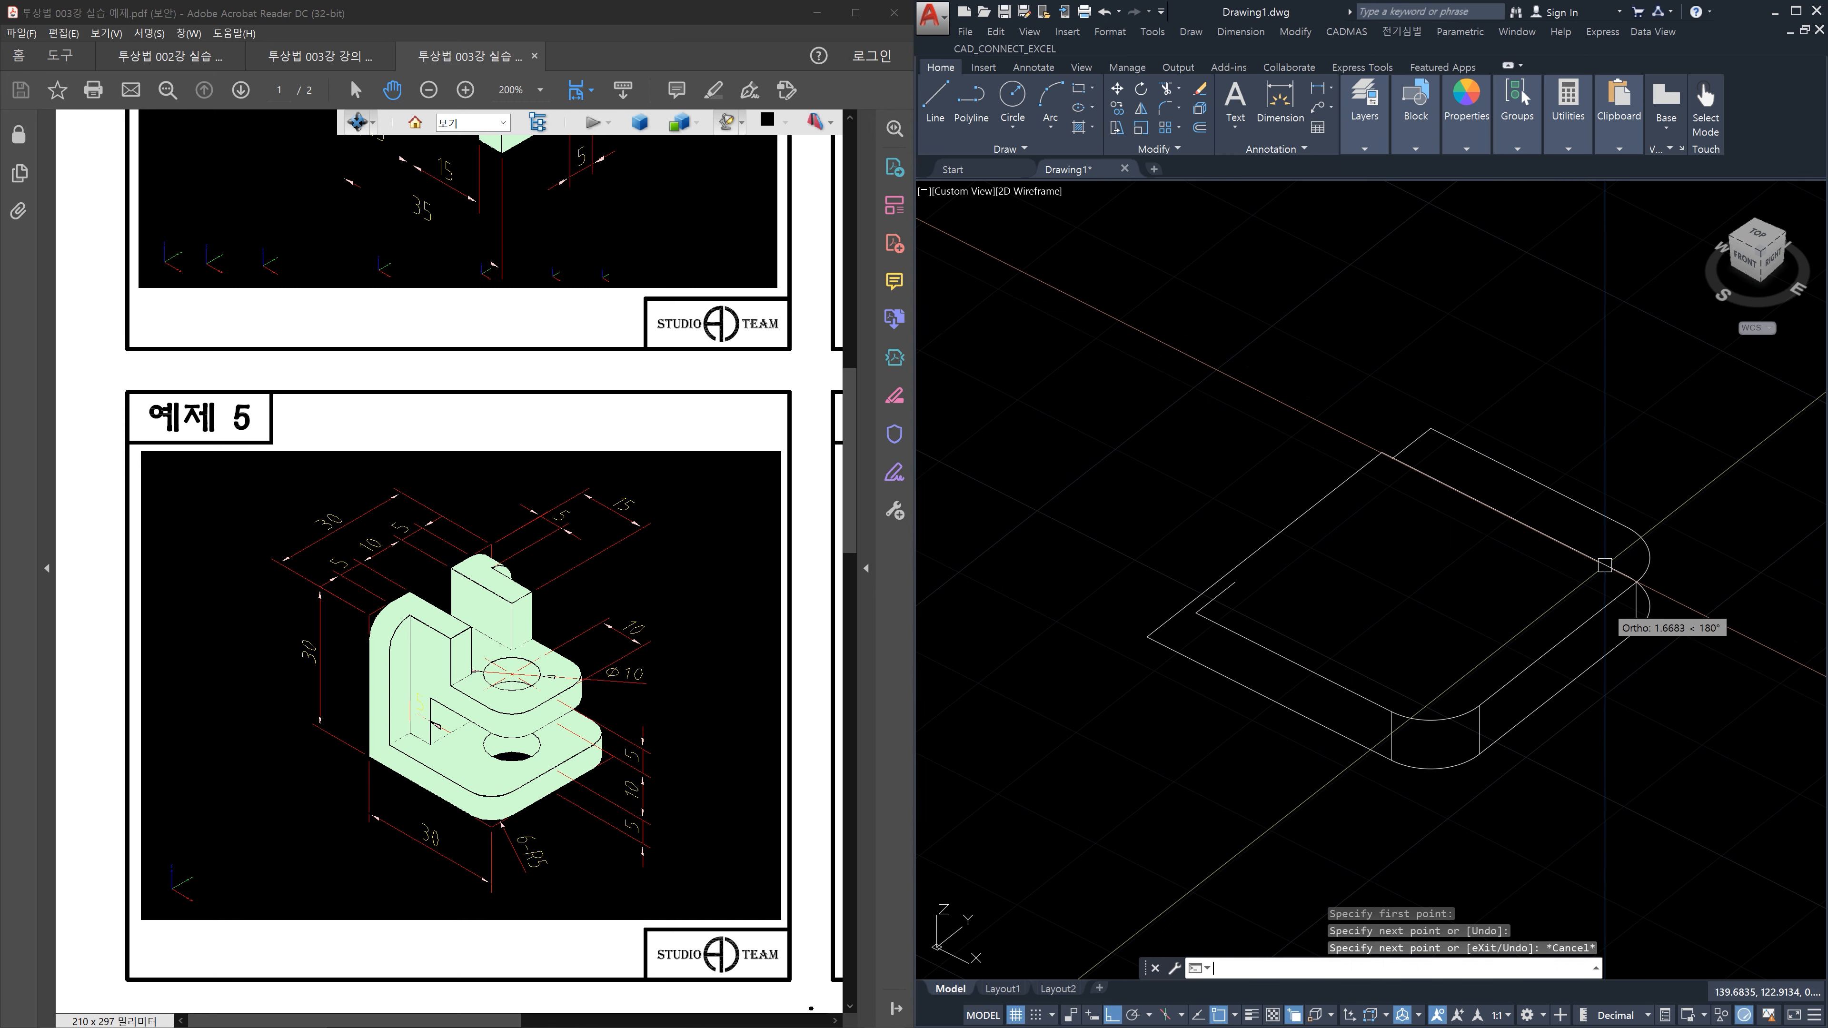
pyautogui.press('Return')
pyautogui.click(1624, 573)
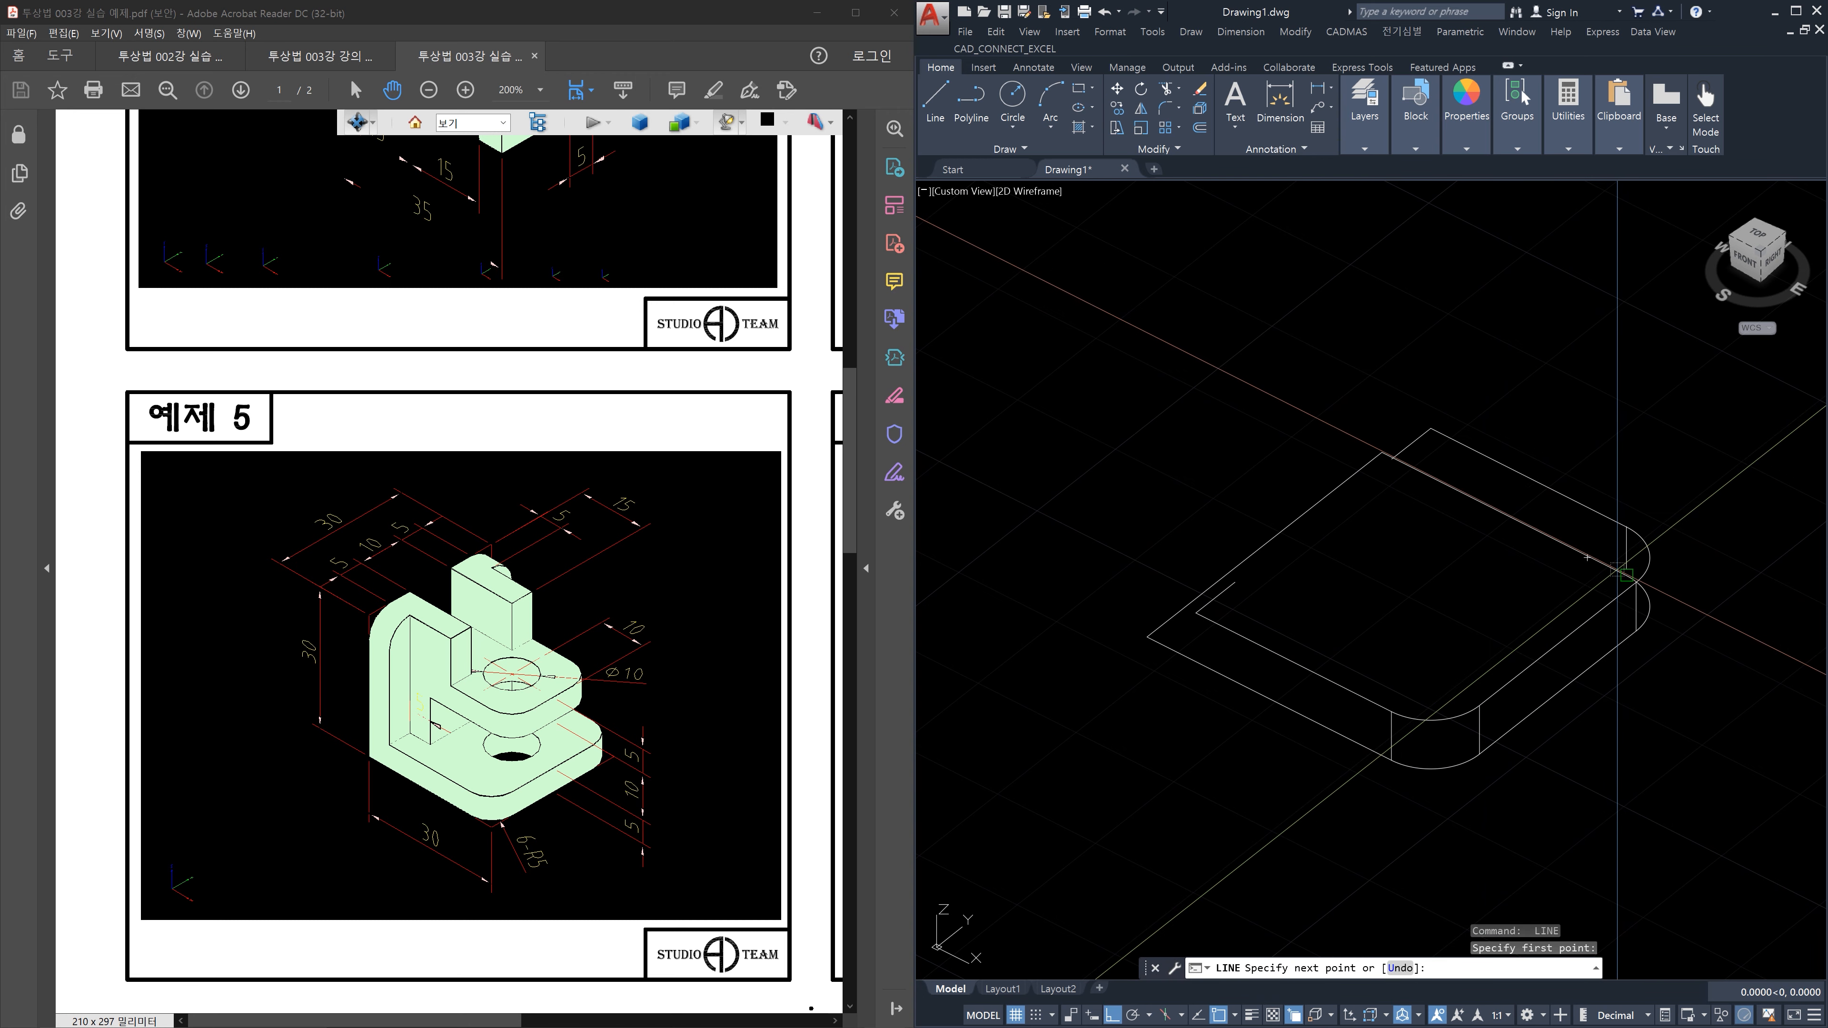
pyautogui.click(1618, 571)
pyautogui.press('Escape')
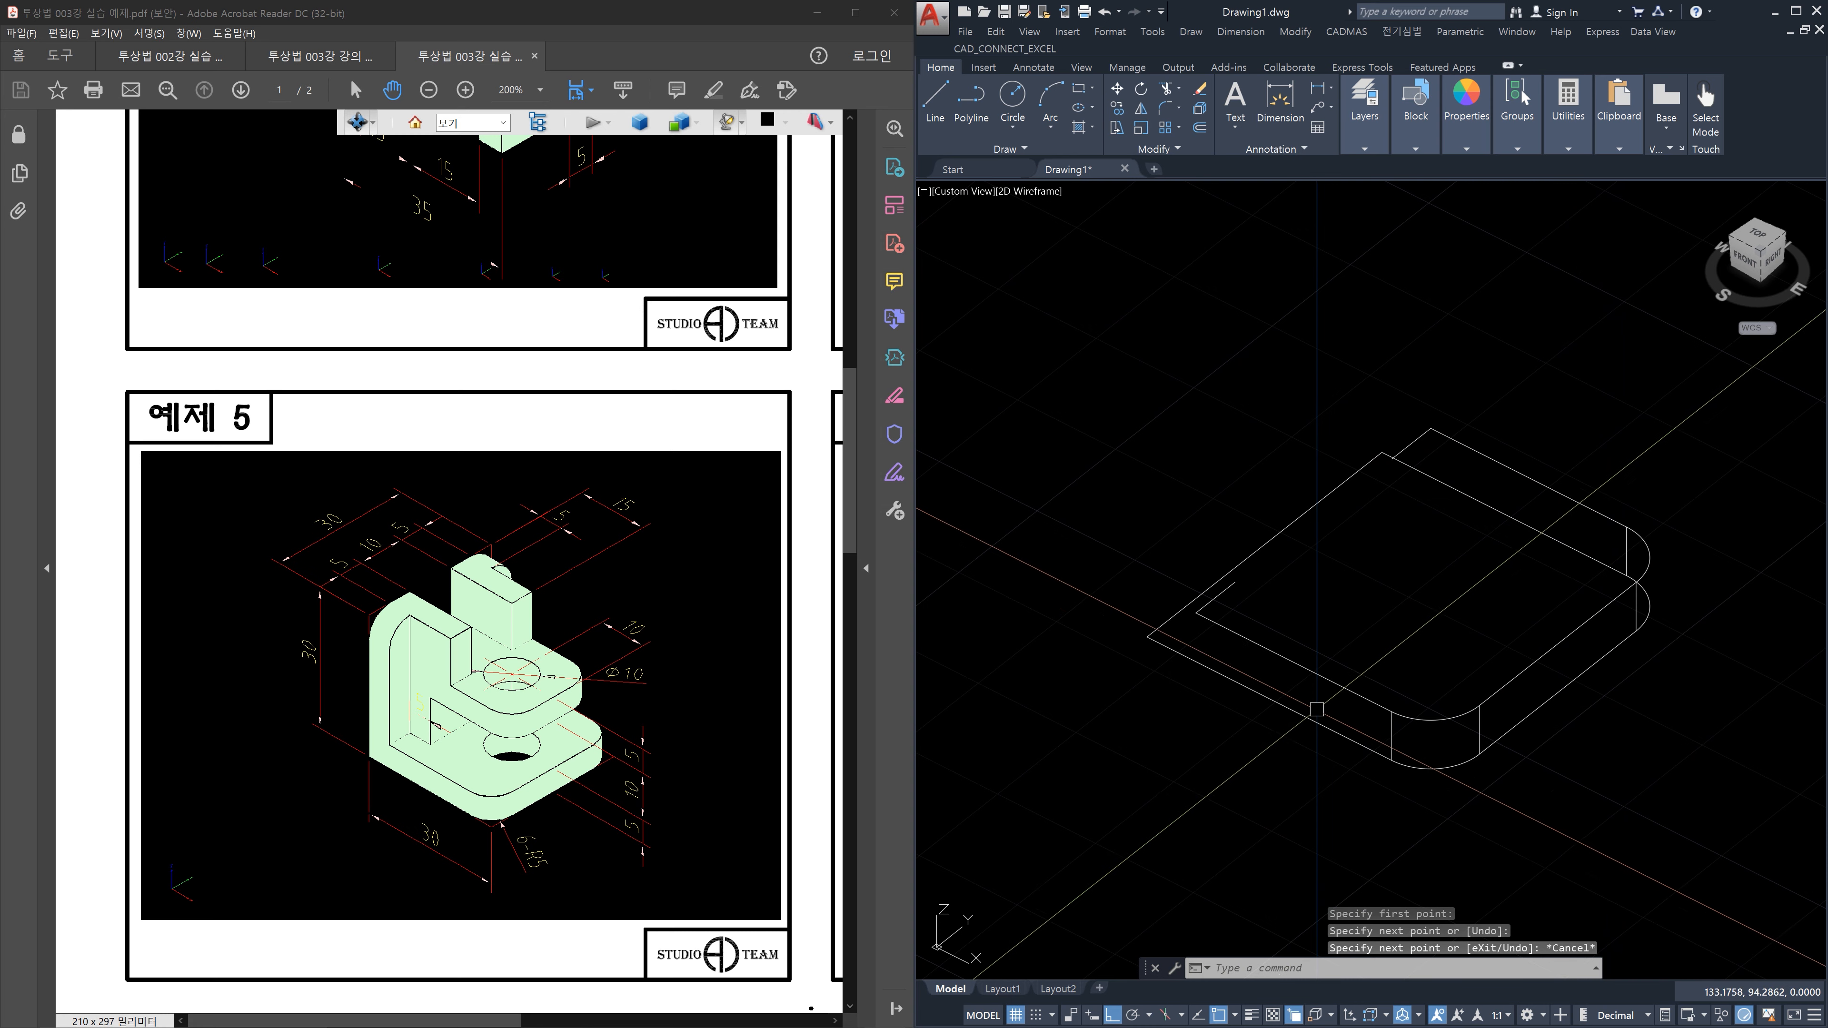
pyautogui.click(1389, 736)
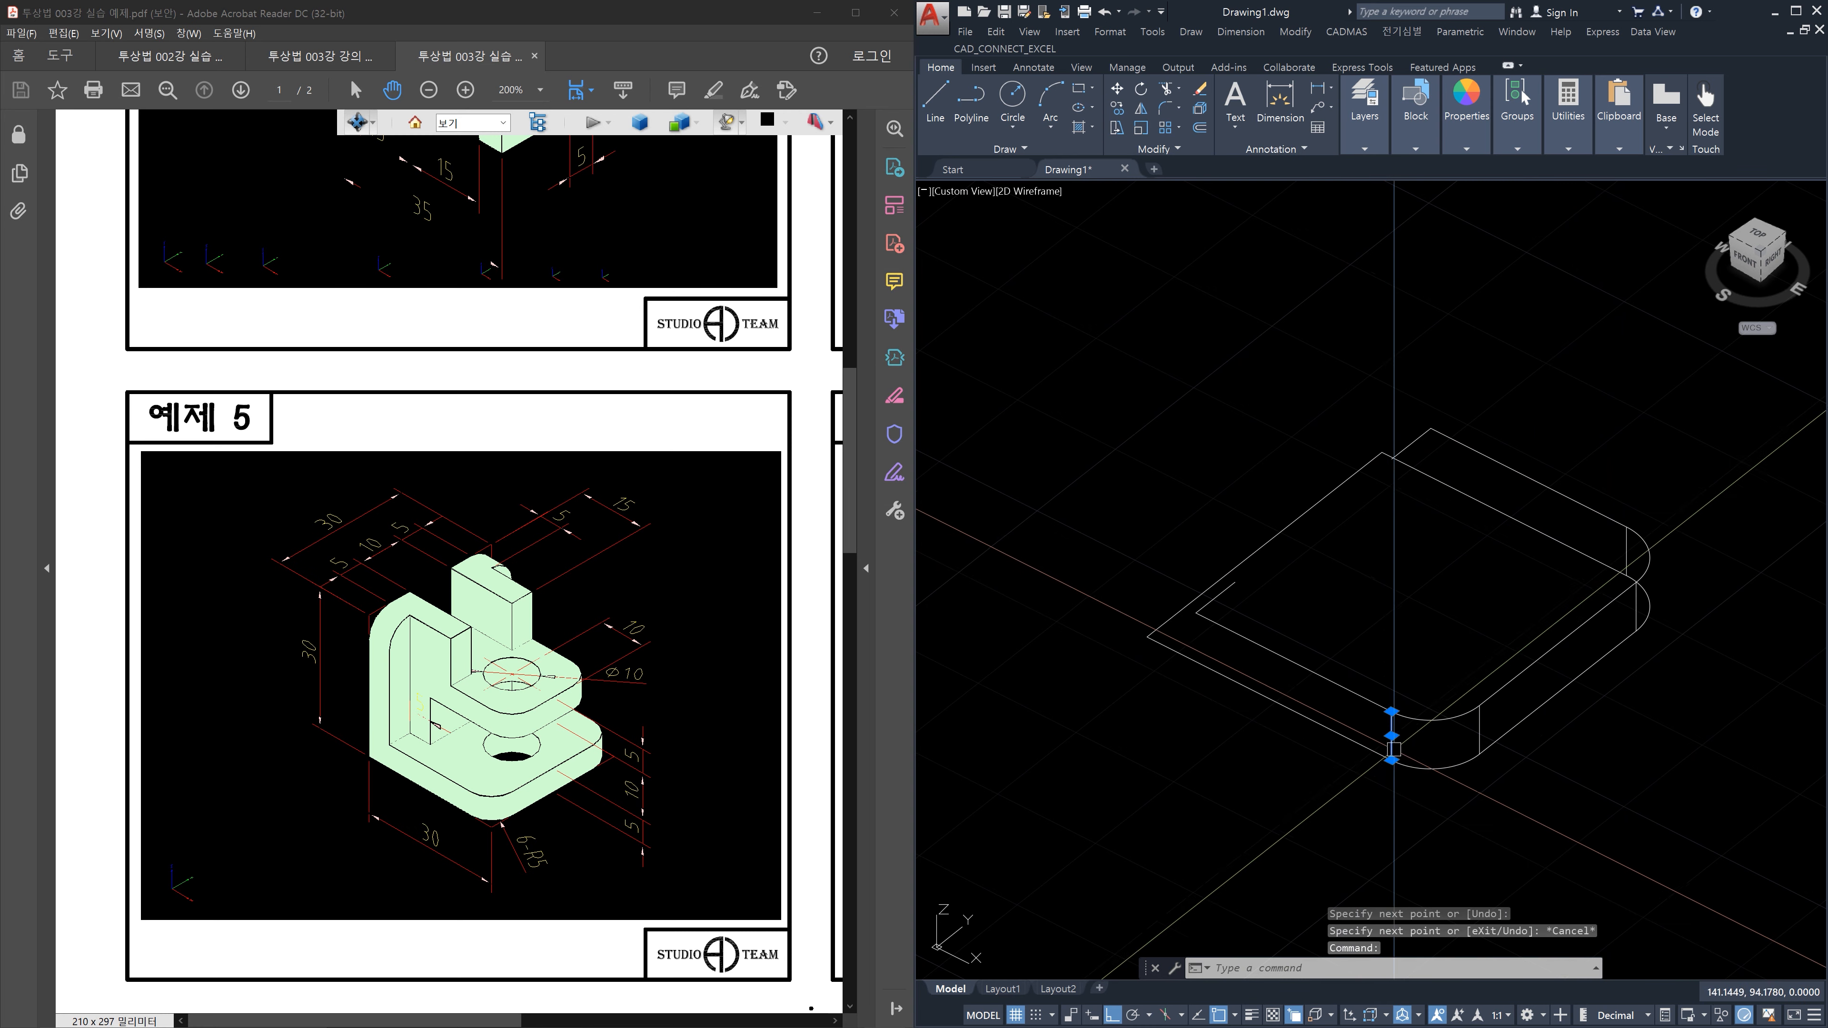
pyautogui.press('Escape')
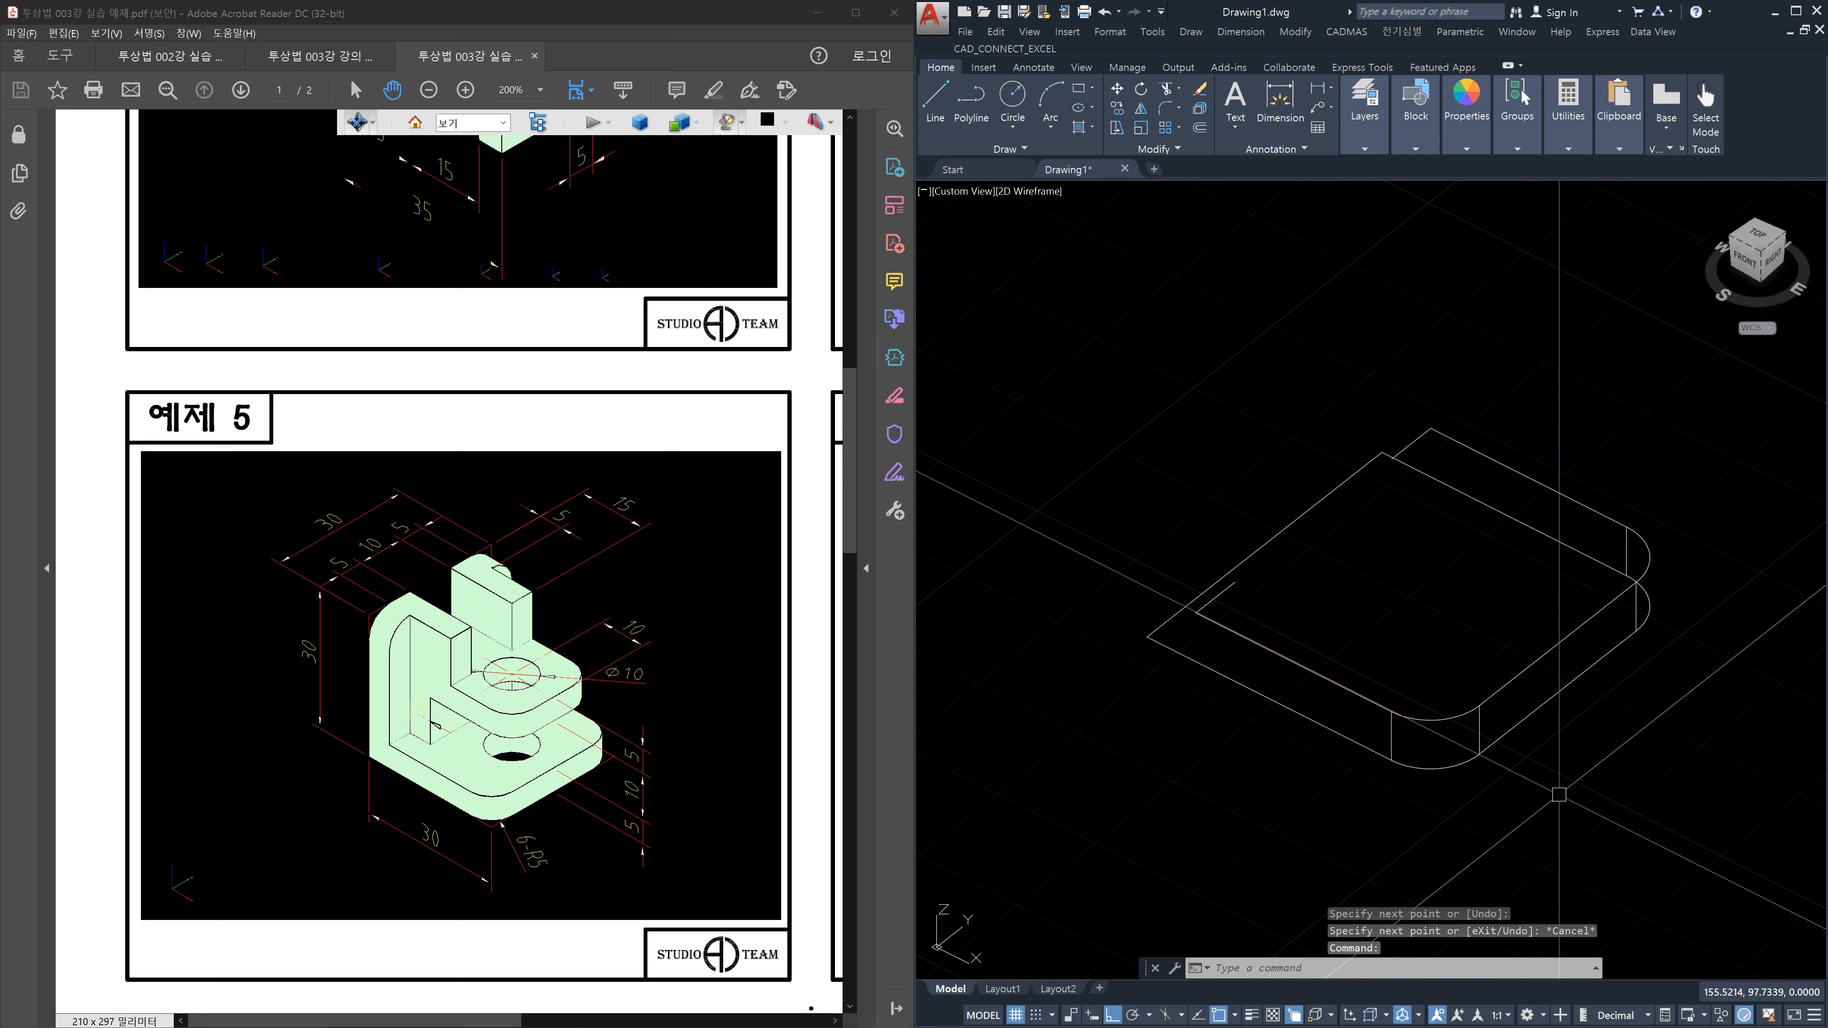
pyautogui.click(1437, 720)
pyautogui.click(1504, 686)
pyautogui.press('Escape')
pyautogui.click(1481, 731)
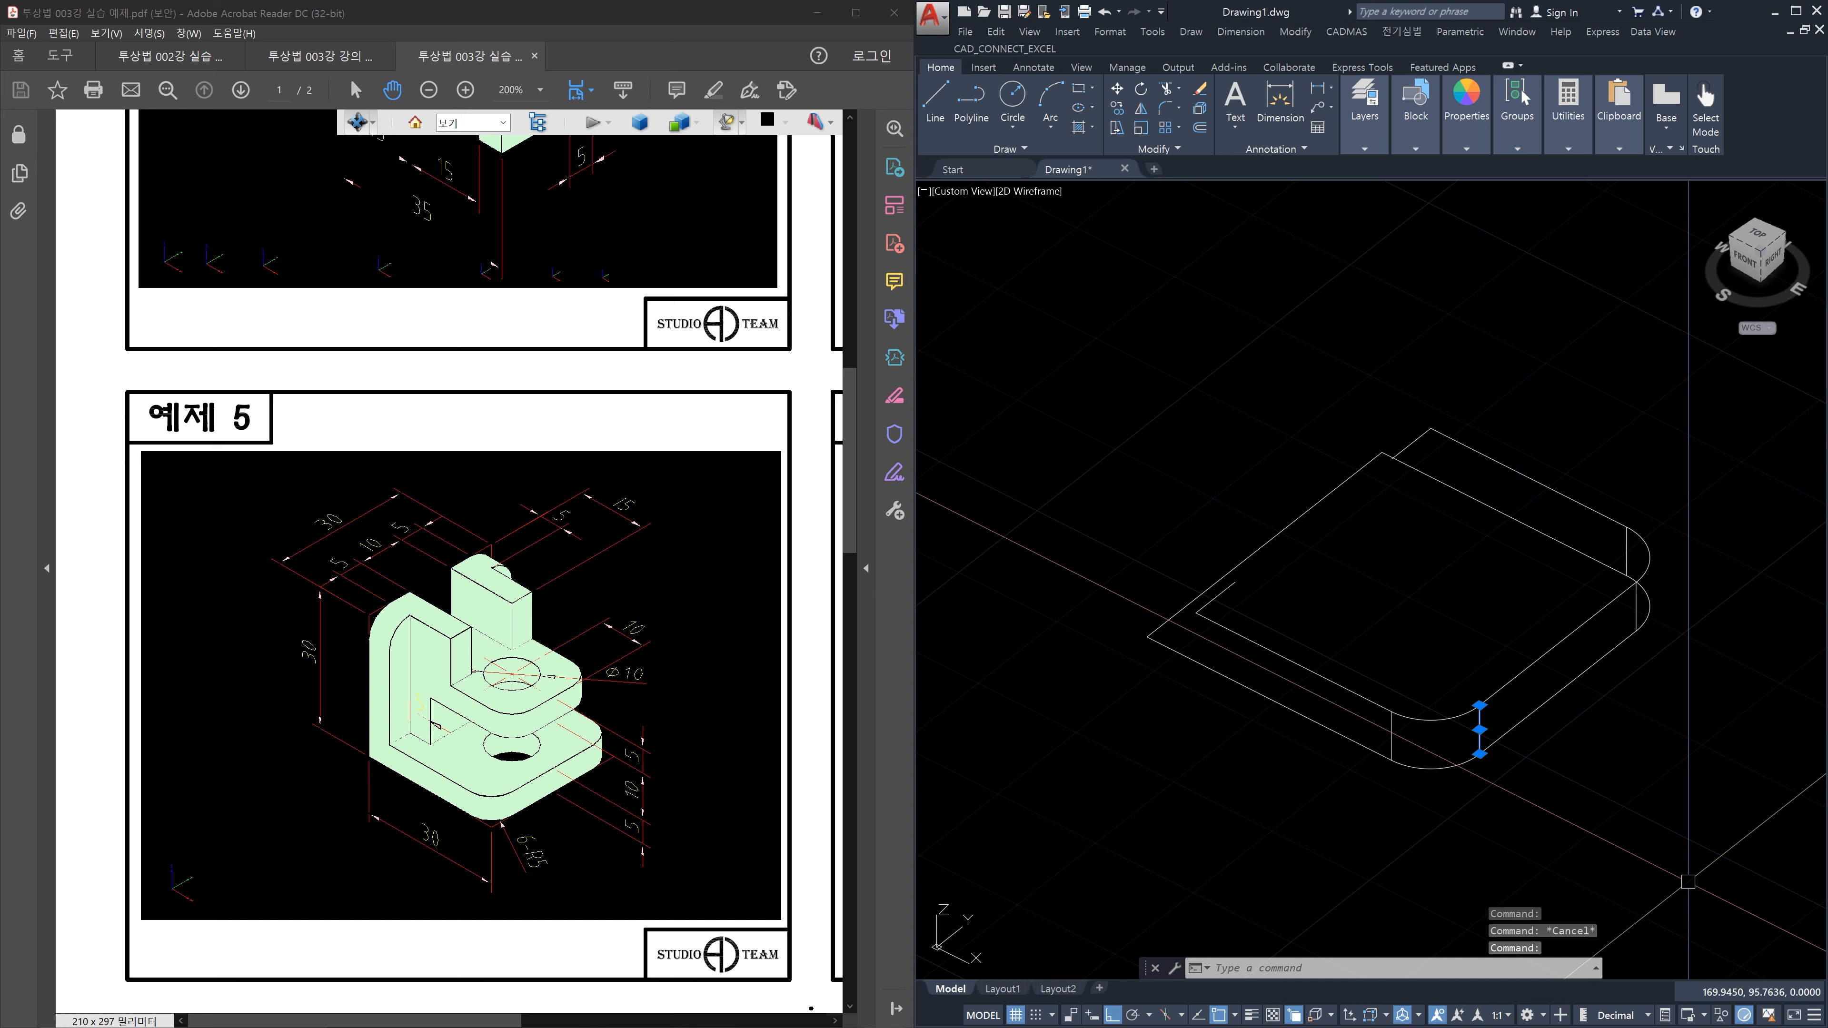
pyautogui.press('Escape')
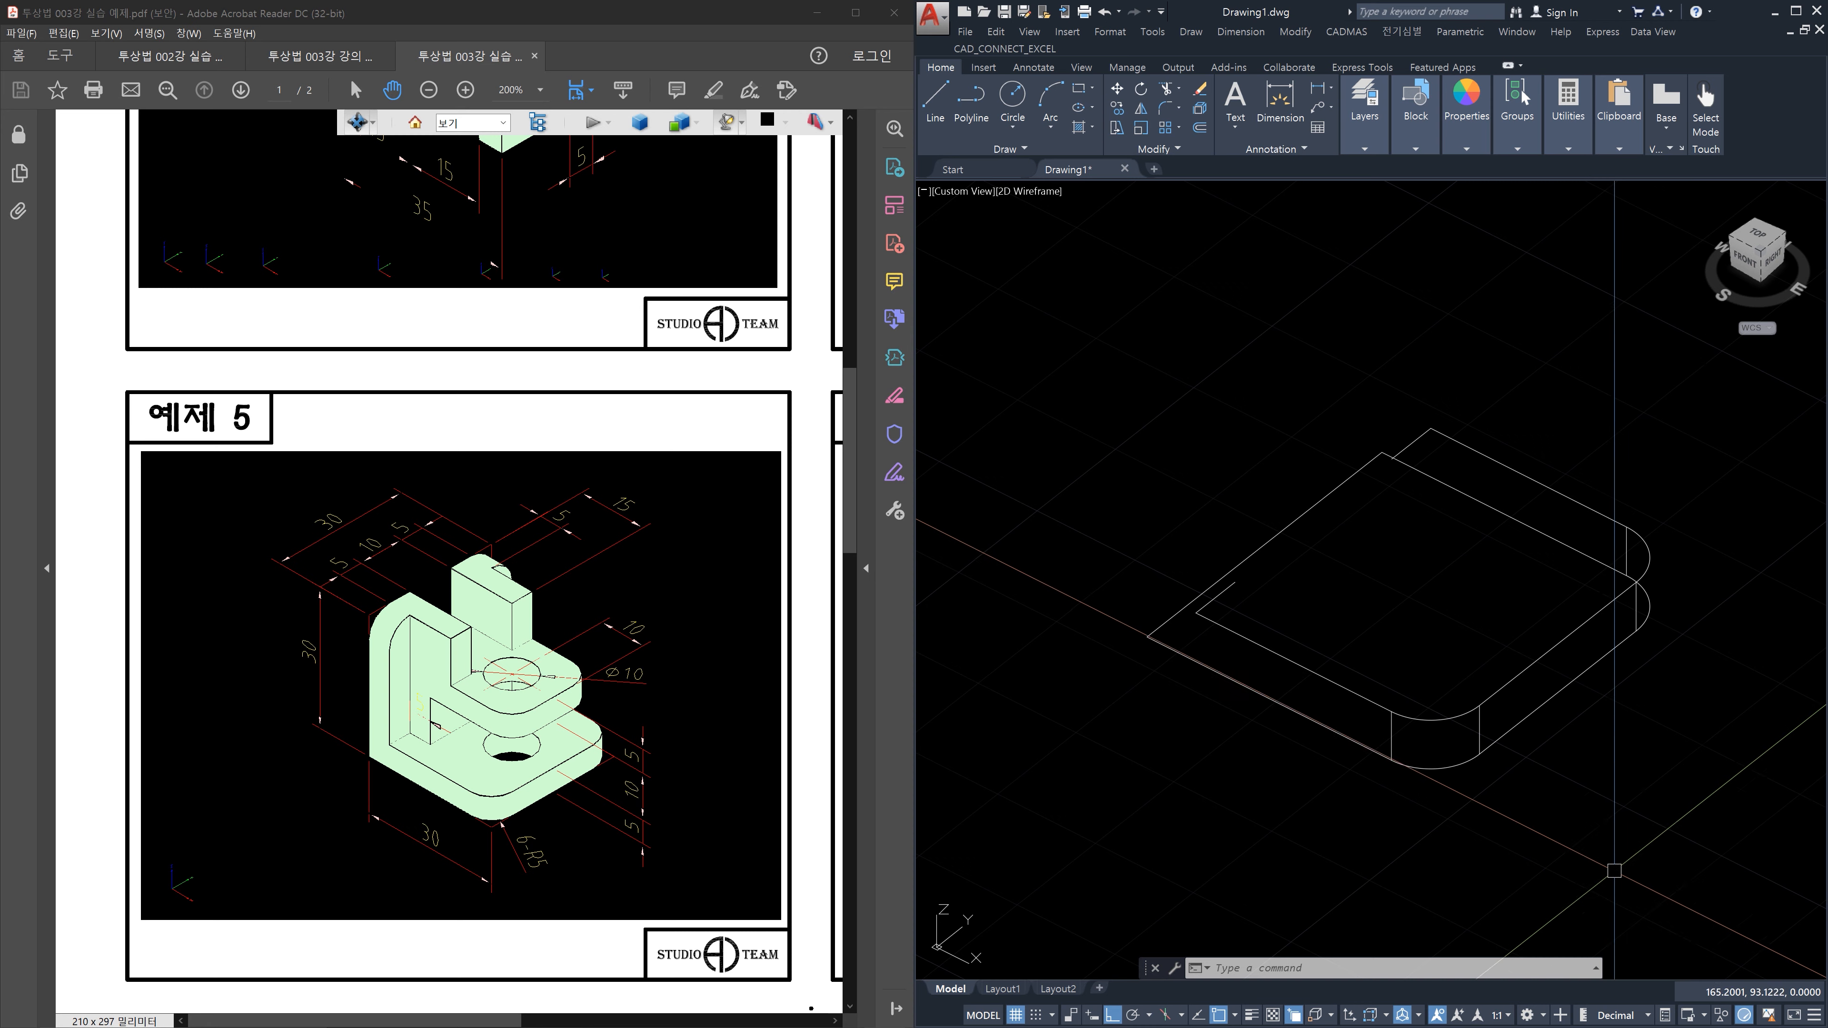
pyautogui.click(1529, 698)
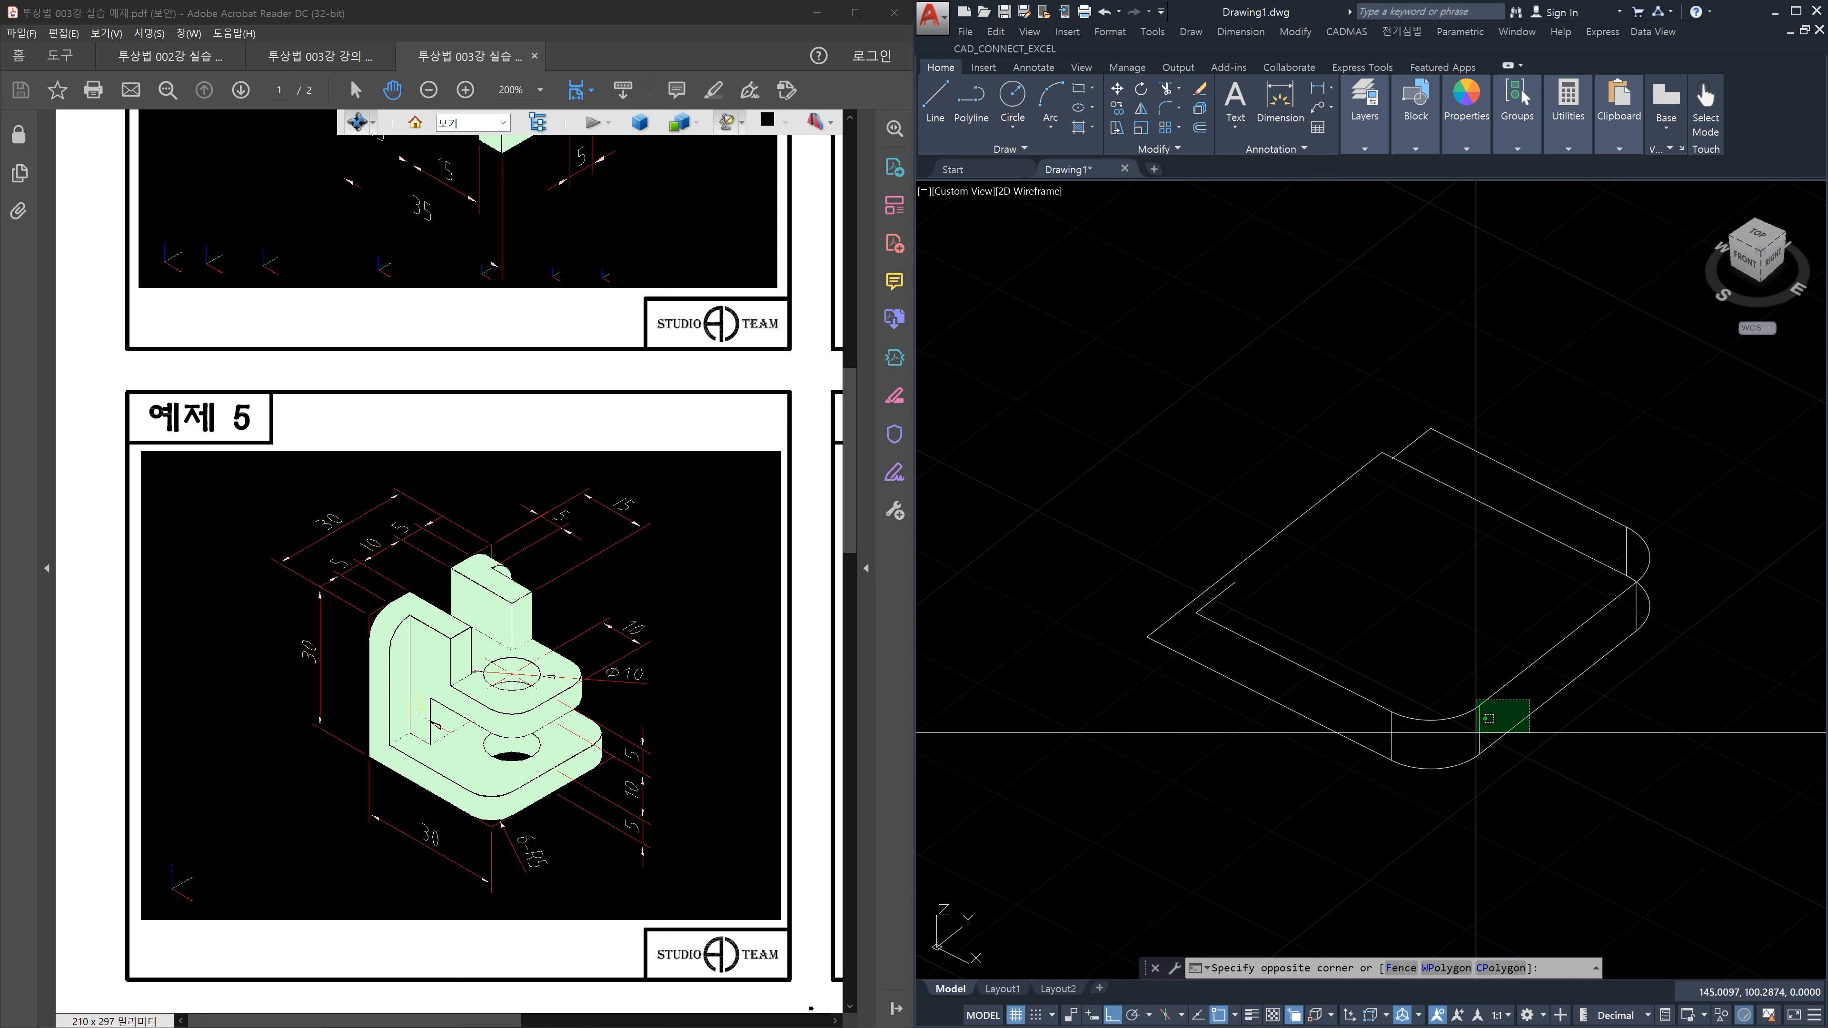
pyautogui.click(1518, 702)
pyautogui.click(1453, 740)
pyautogui.click(1473, 763)
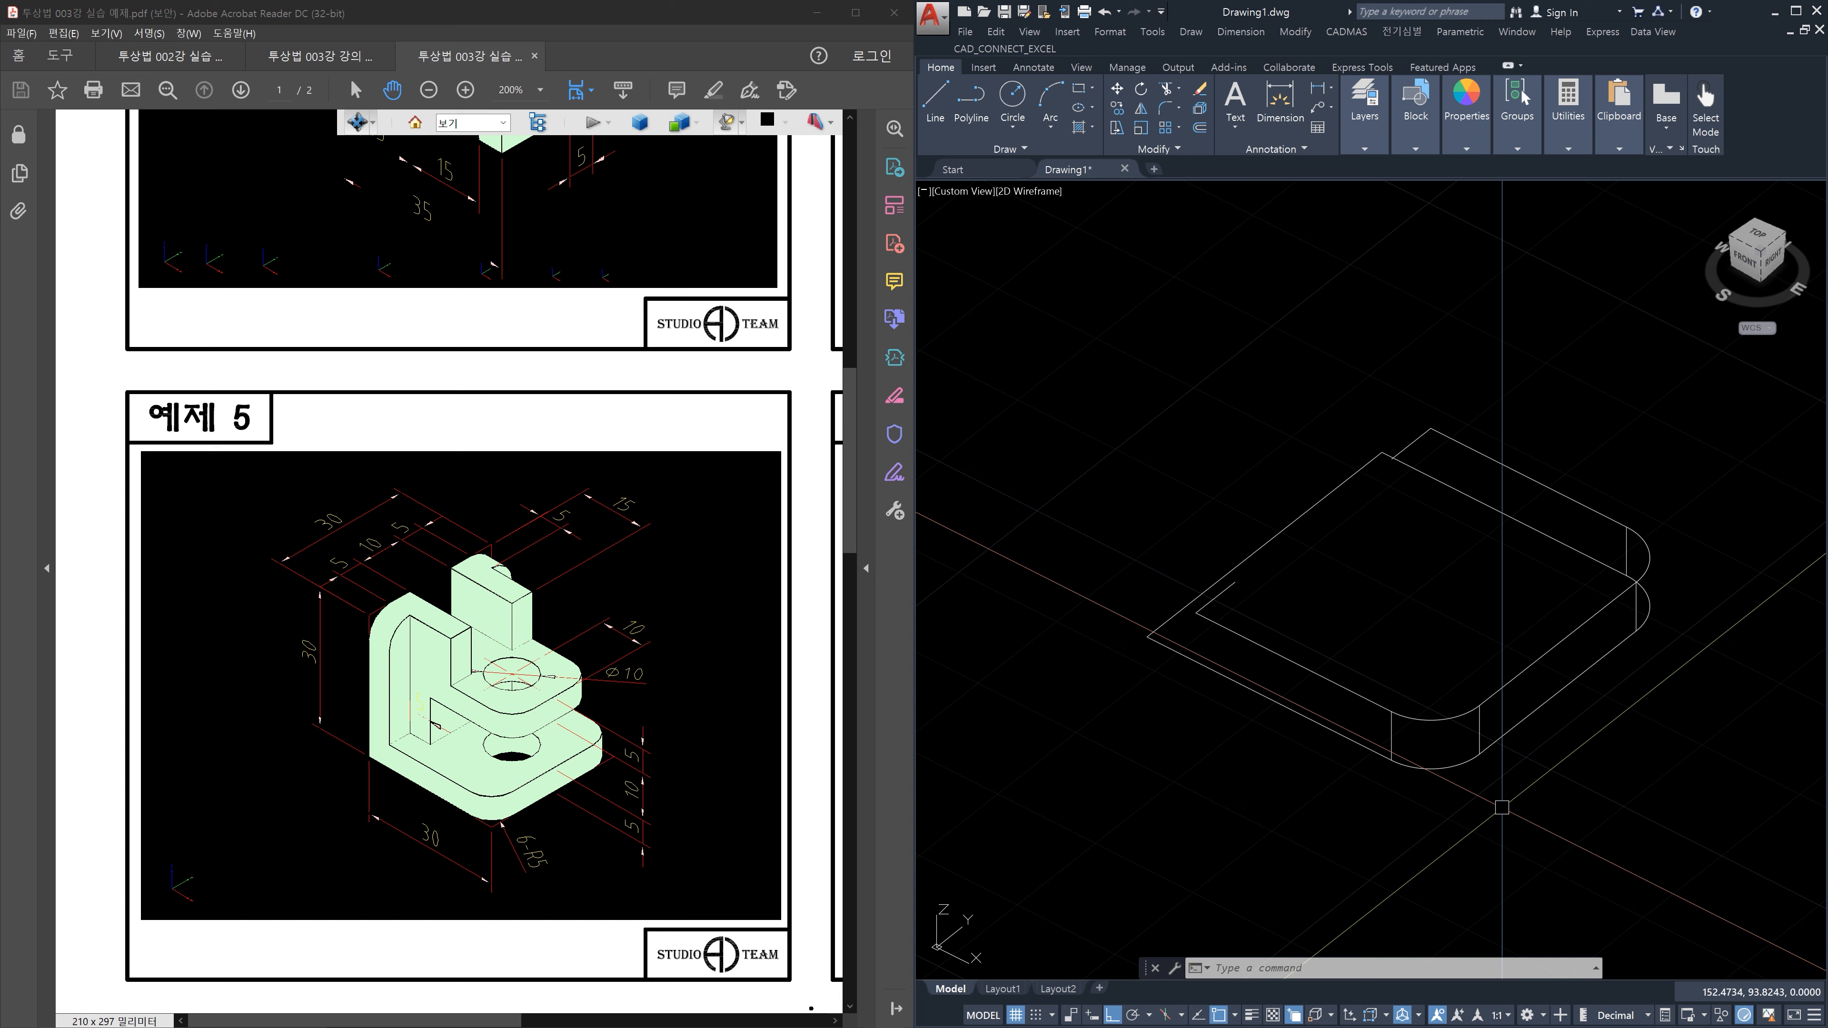
pyautogui.moveTo(1183, 597); pyautogui.dragTo(1156, 704, button='middle')
pyautogui.press('Escape')
pyautogui.press('Escape')
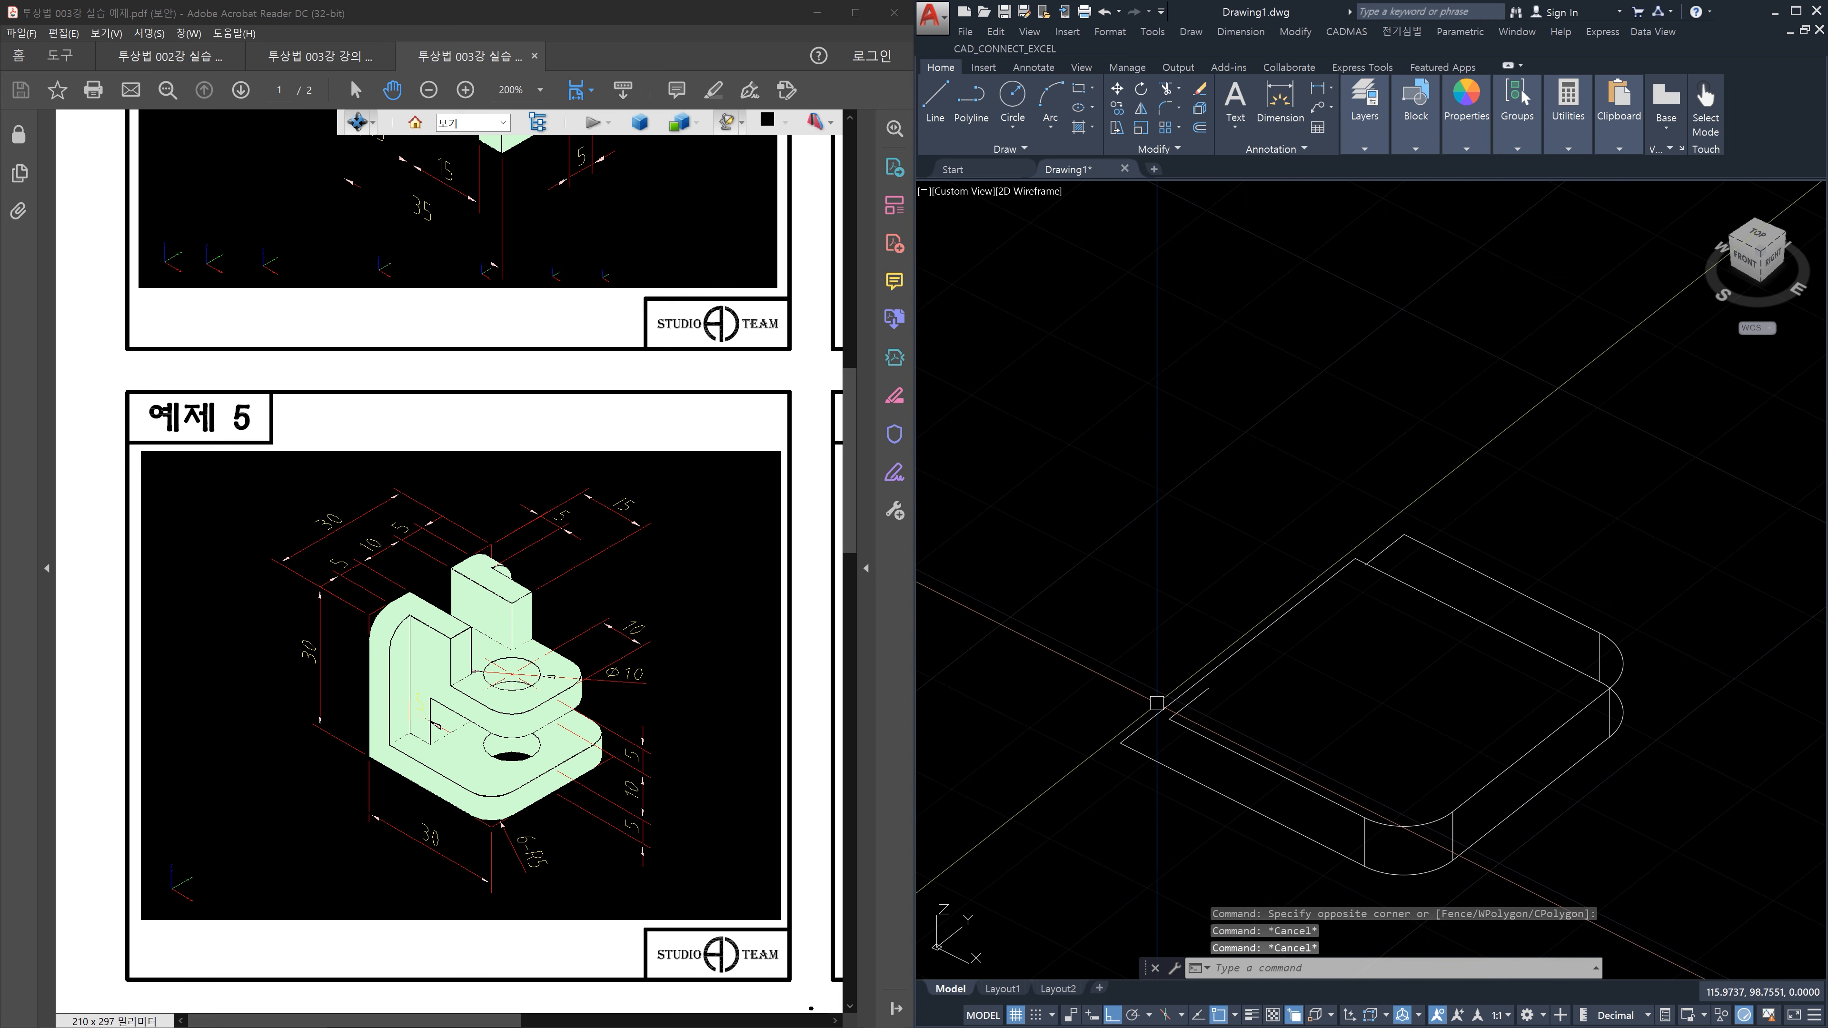
# Draw the back plate outline from the base's left corner with 30-long lines up along Z, across along Y and back down
pyautogui.write('l')
pyautogui.press('Return')
pyautogui.click(1120, 743)
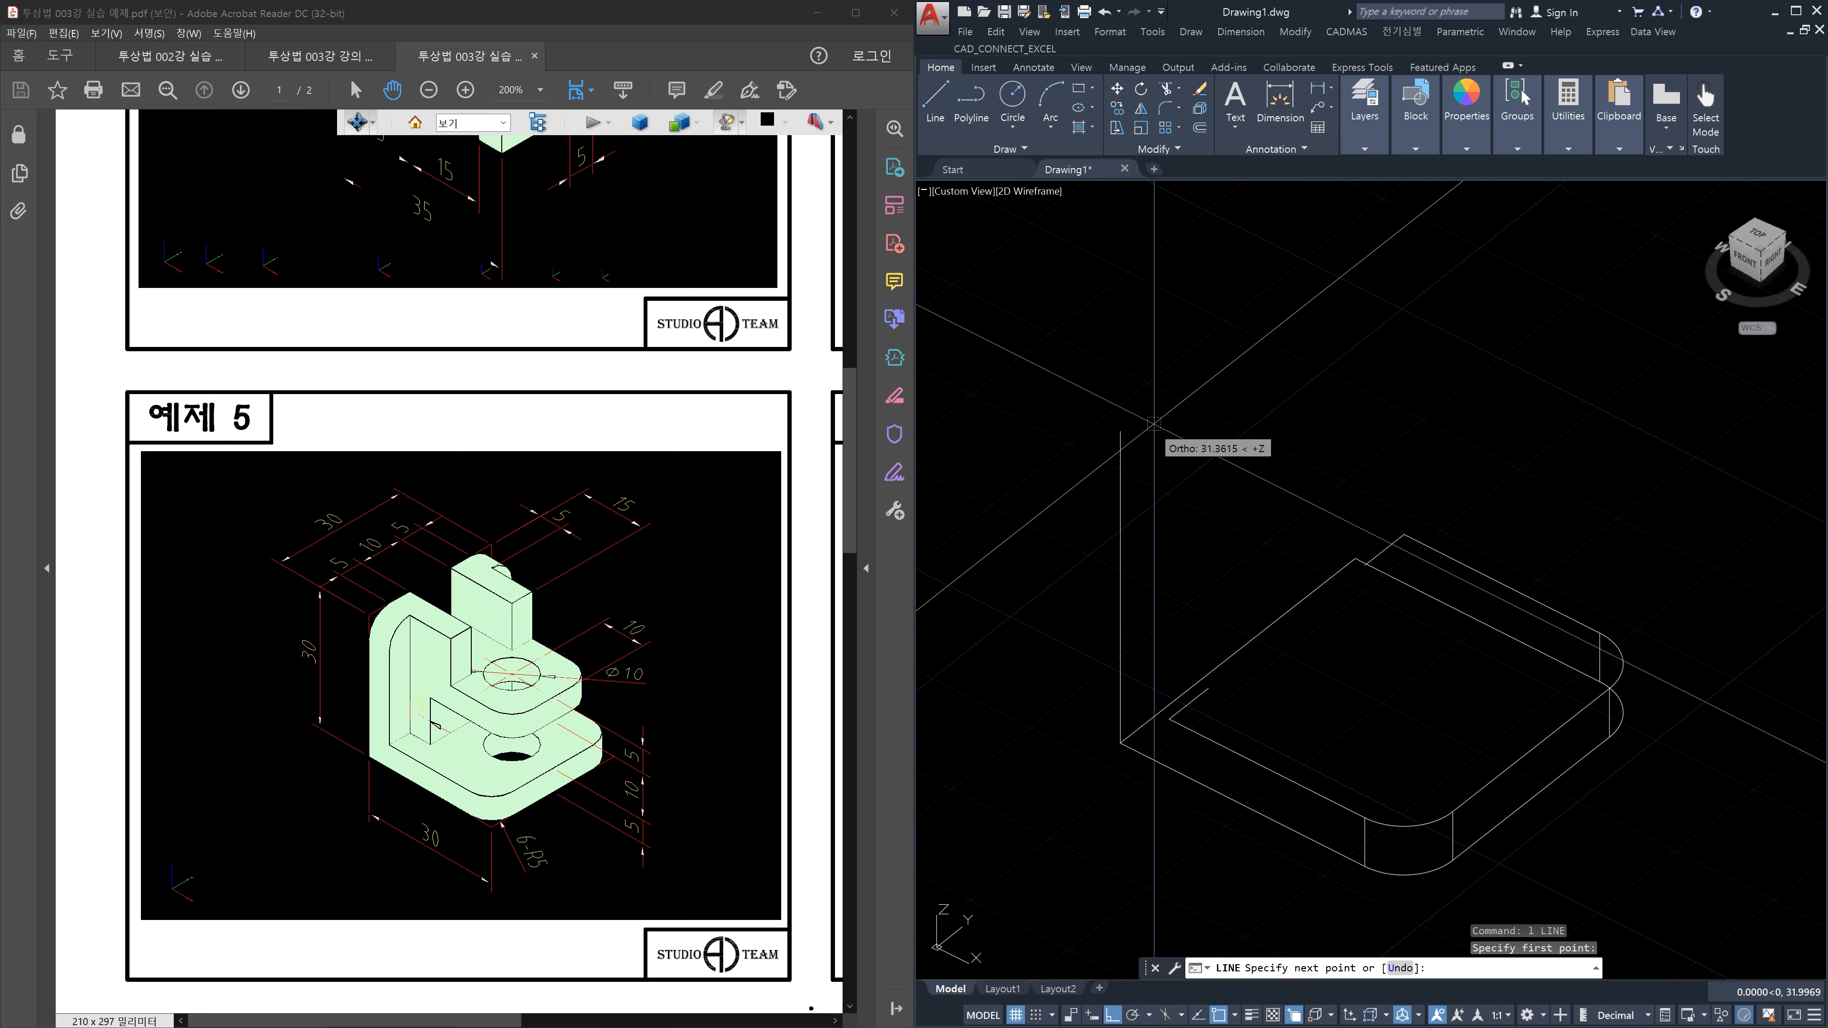
pyautogui.write('30')
pyautogui.press('Return')
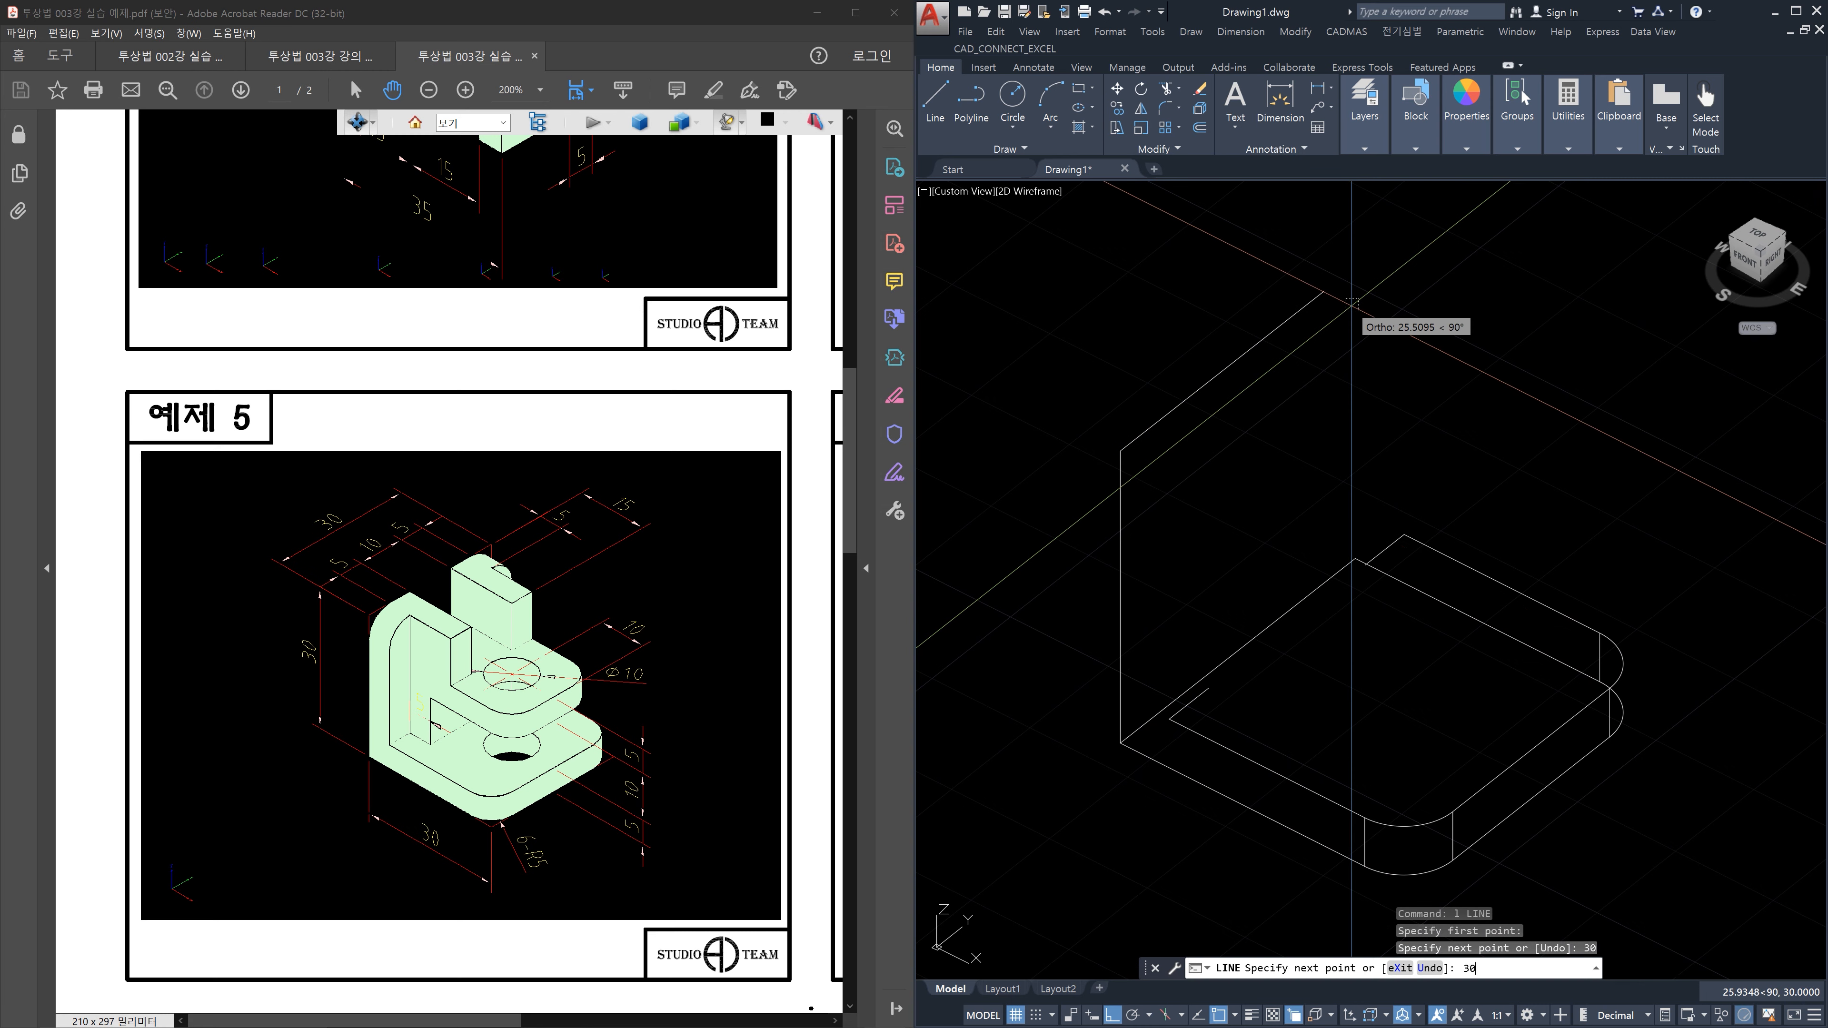
pyautogui.press('Return')
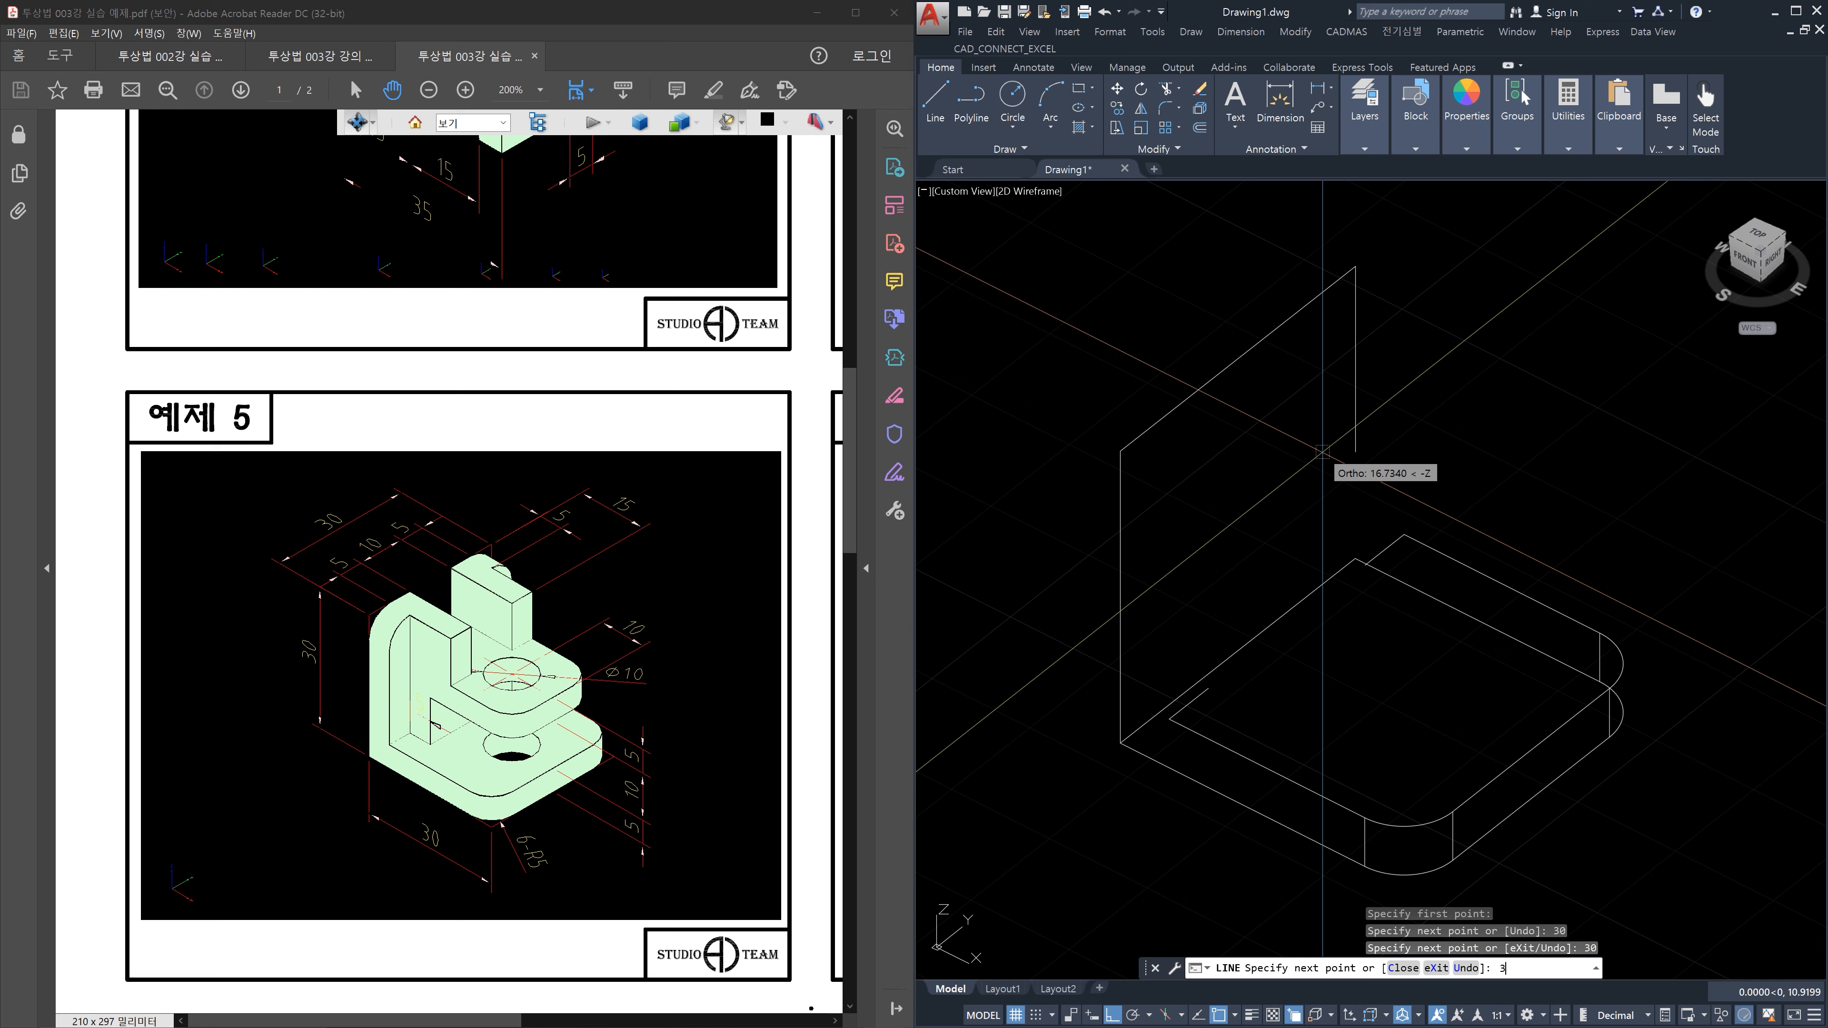
pyautogui.press('Escape')
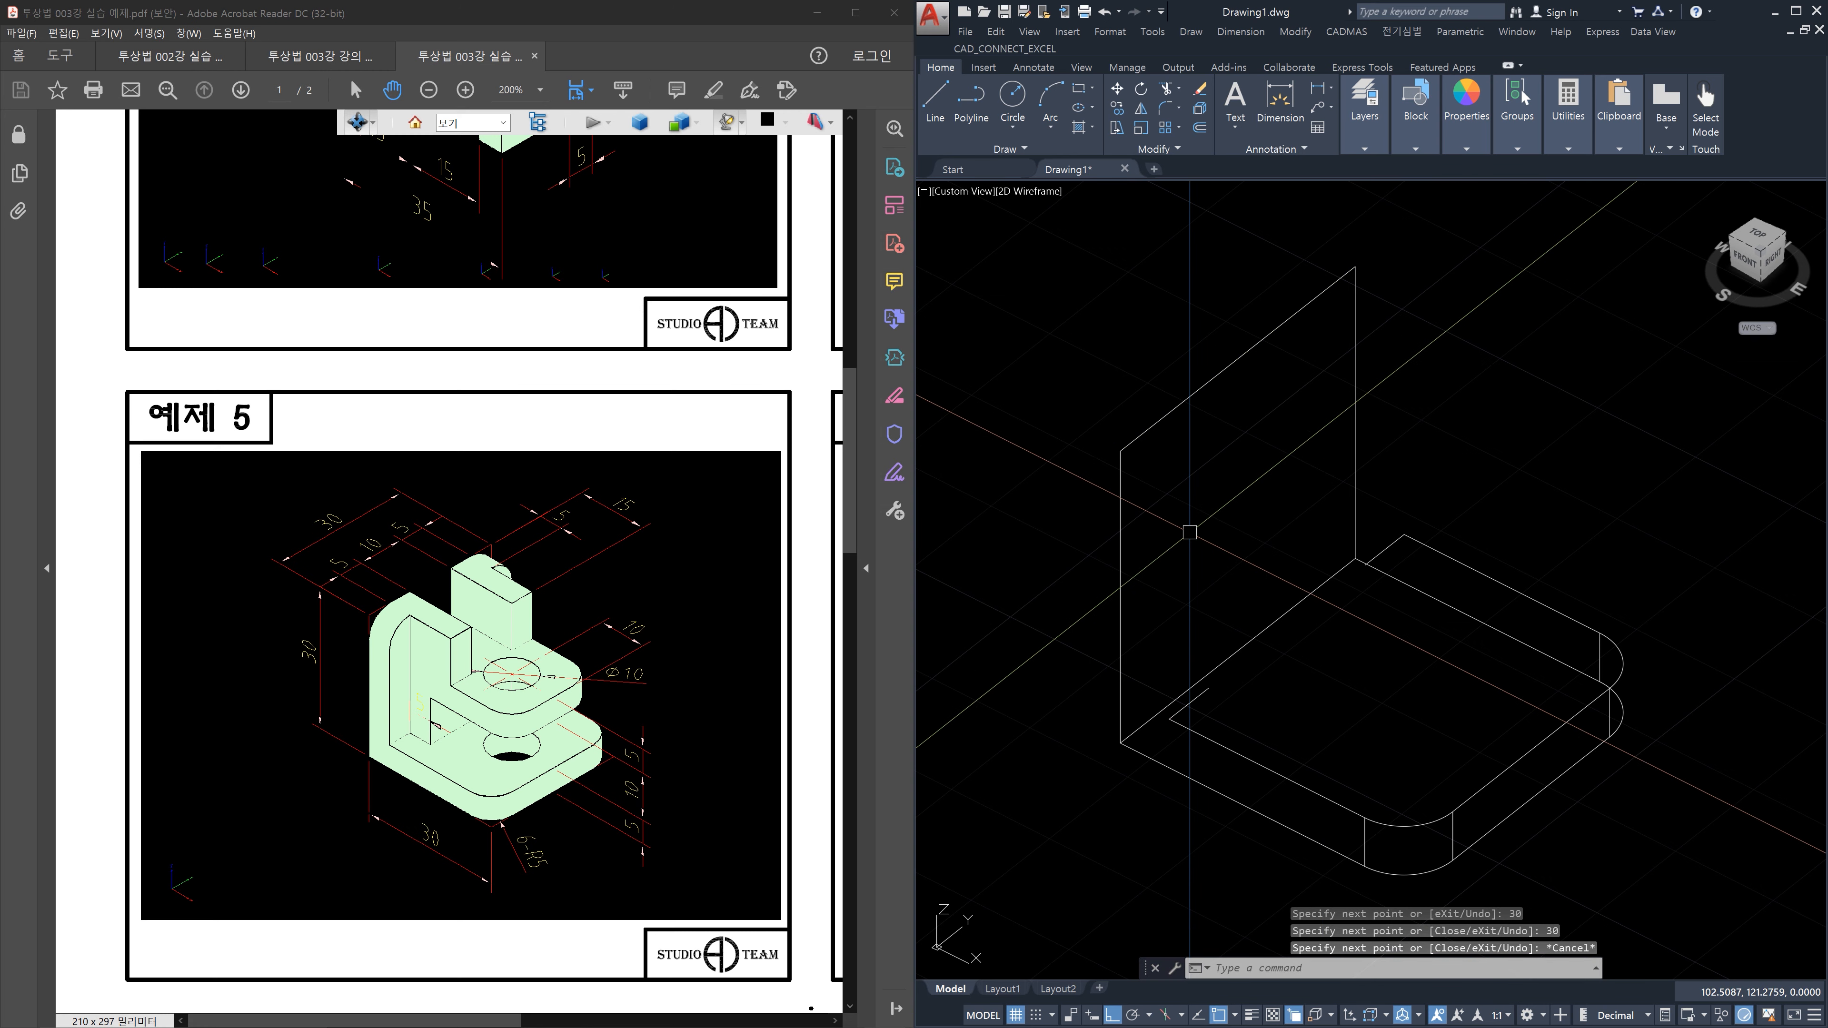
# Fillet both upper corners of the back plate outline with radius 5 using the multiple option
pyautogui.write('f')
pyautogui.press('Return')
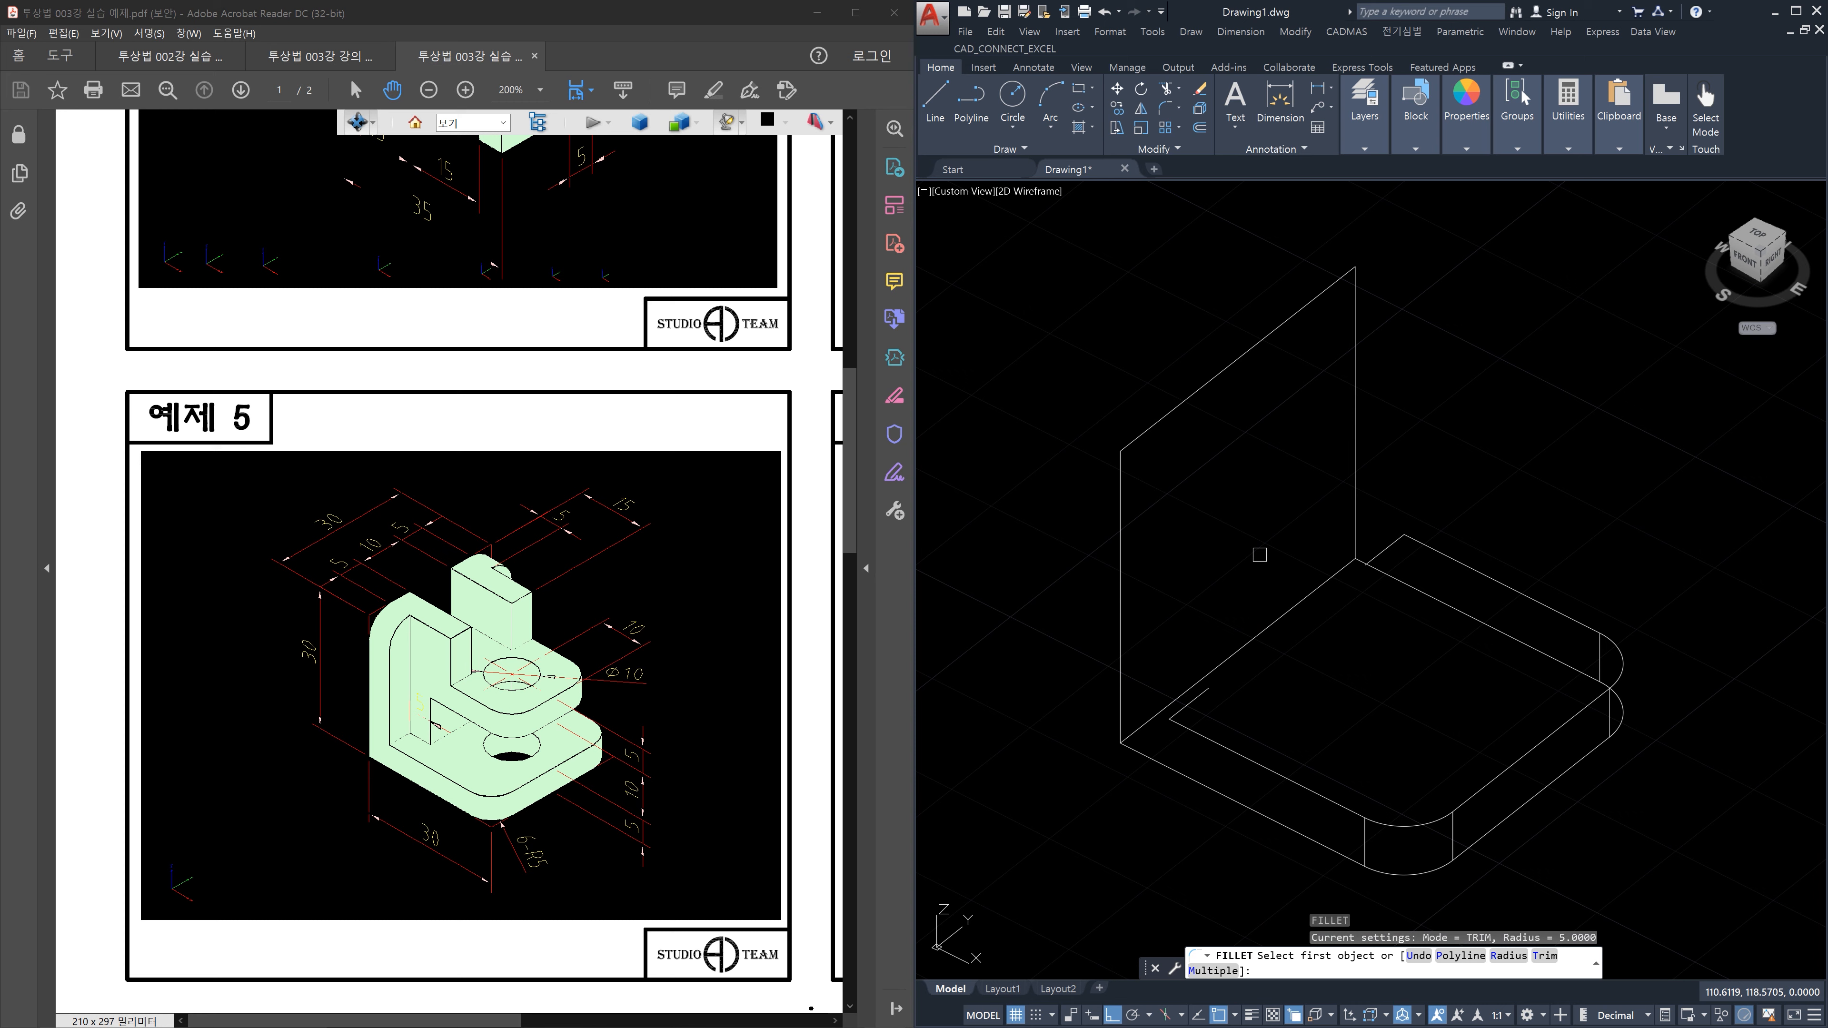
pyautogui.press('Return')
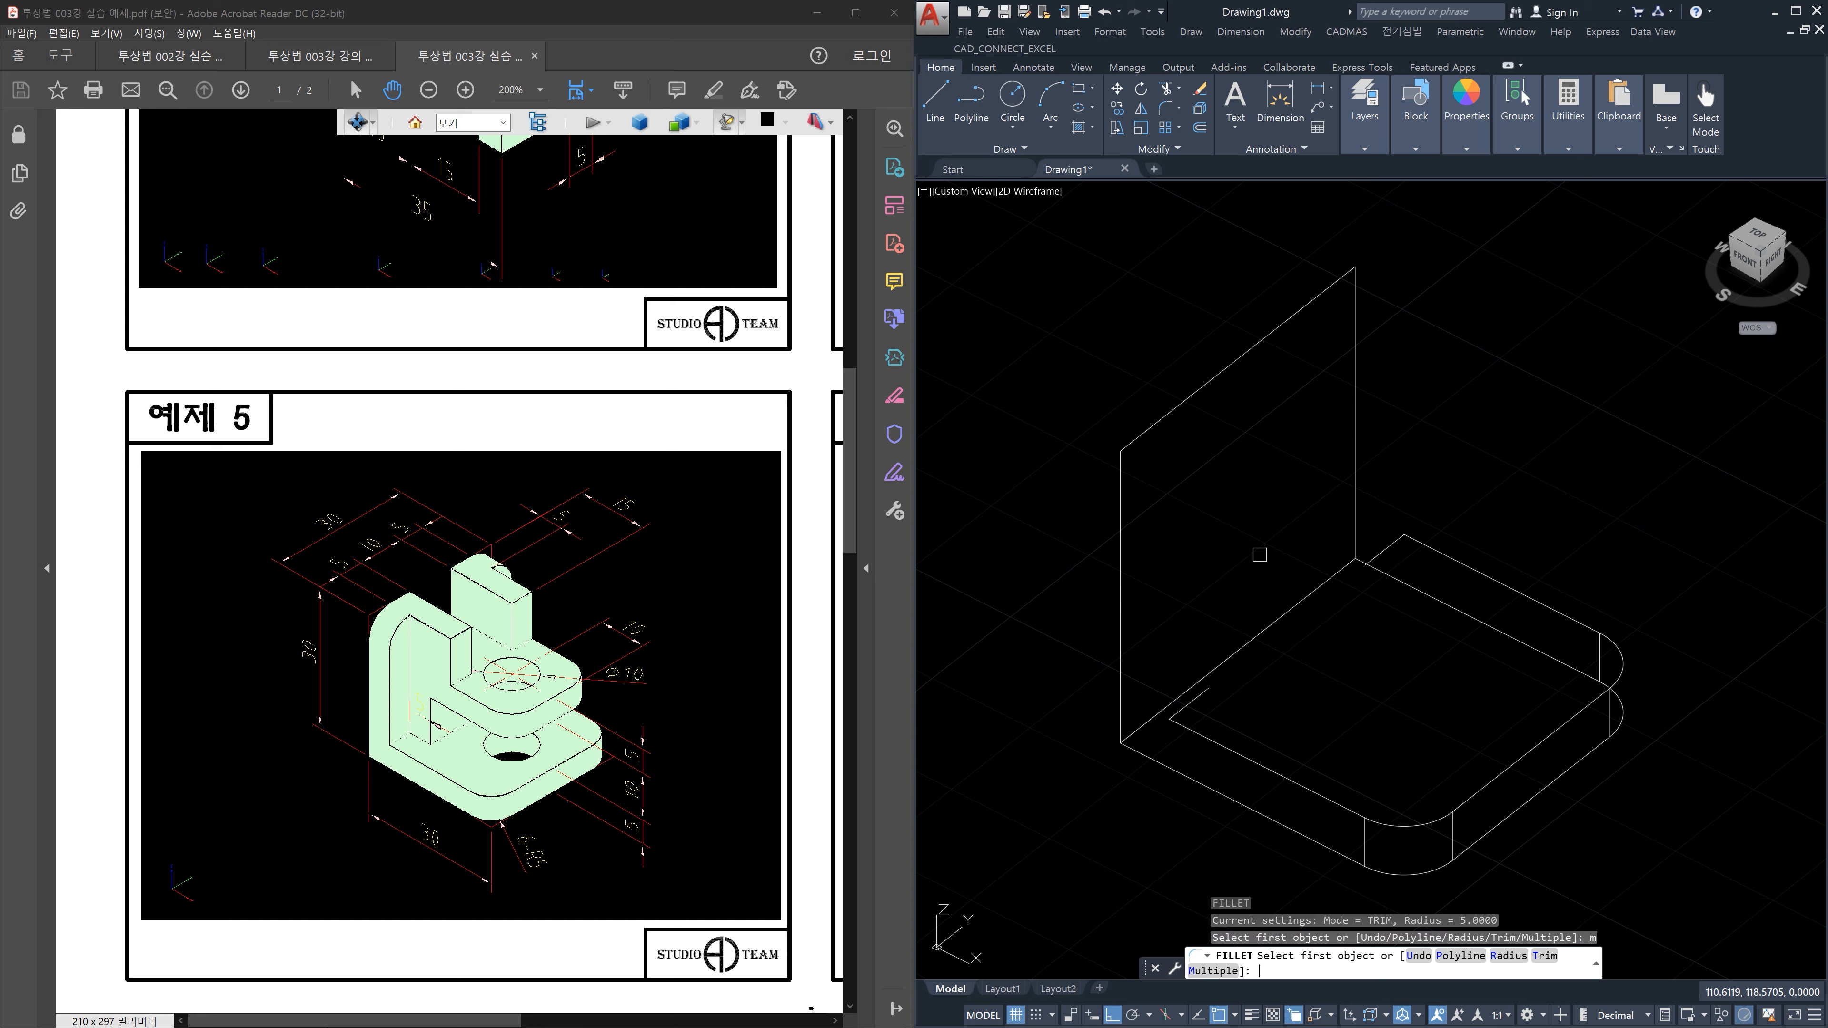
pyautogui.click(1128, 491)
pyautogui.click(1149, 423)
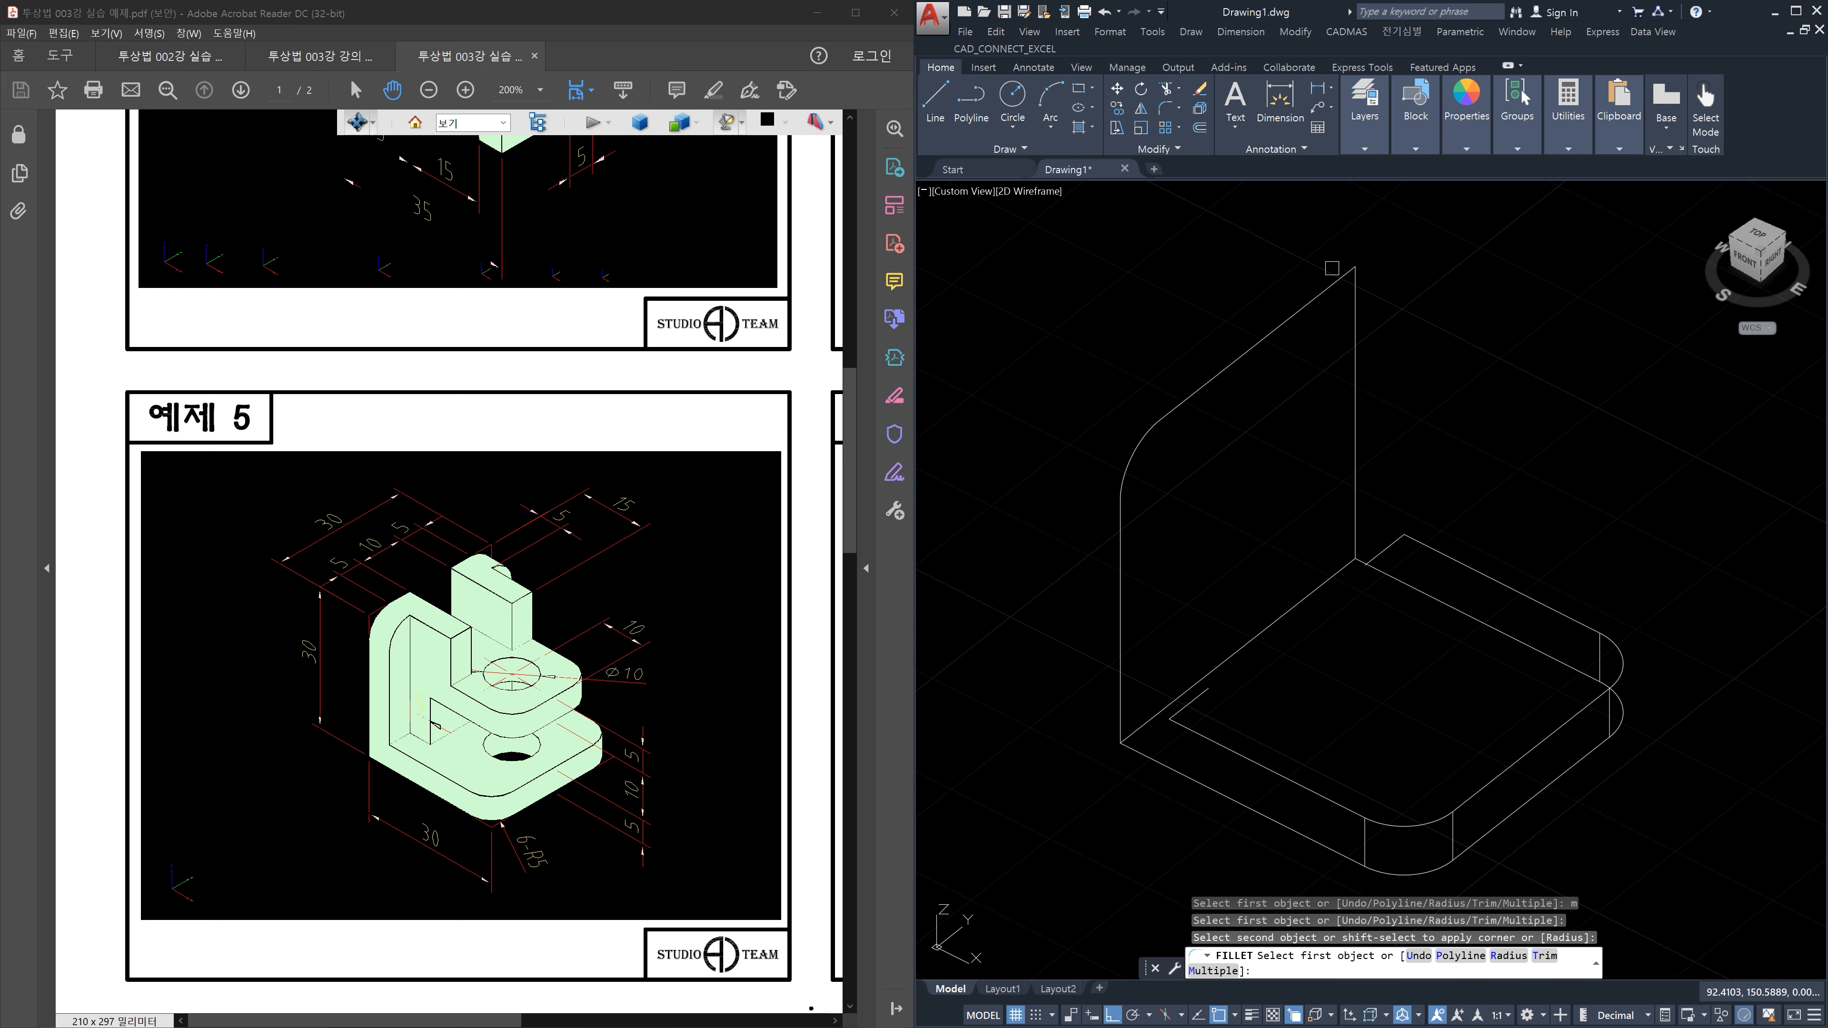
pyautogui.click(1332, 268)
pyautogui.click(1354, 504)
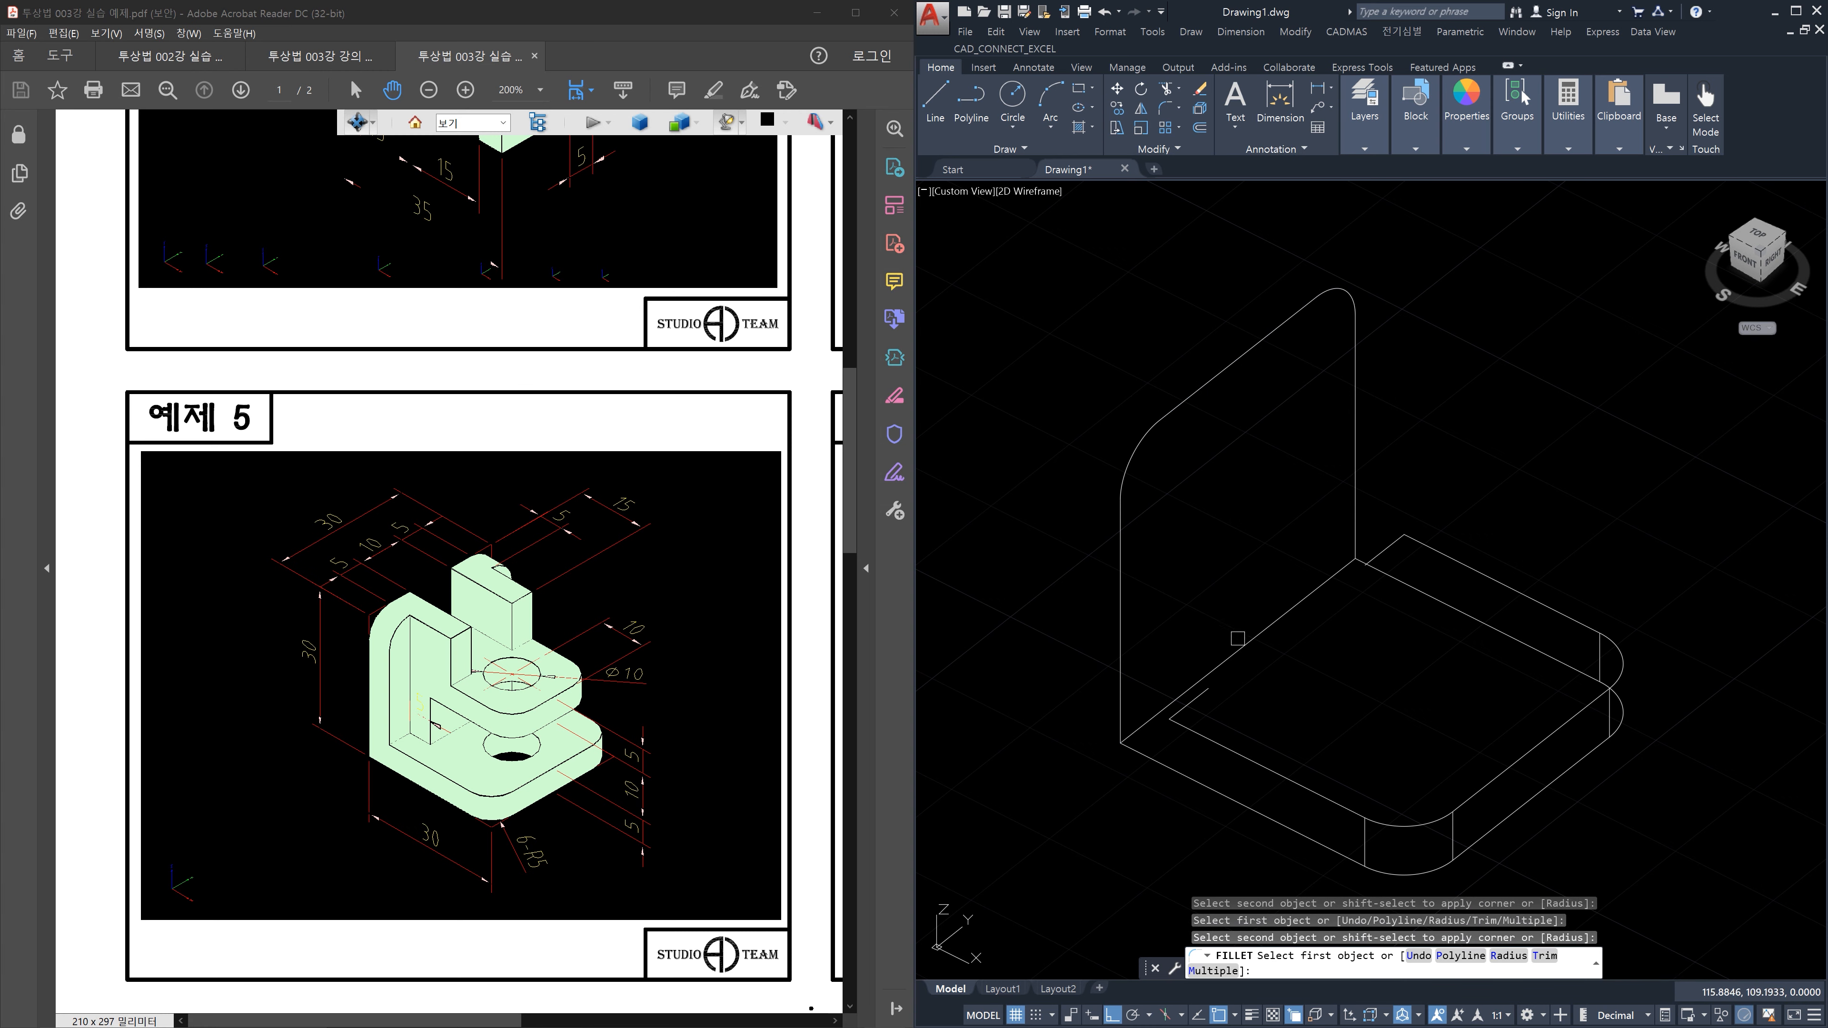
pyautogui.press('Escape')
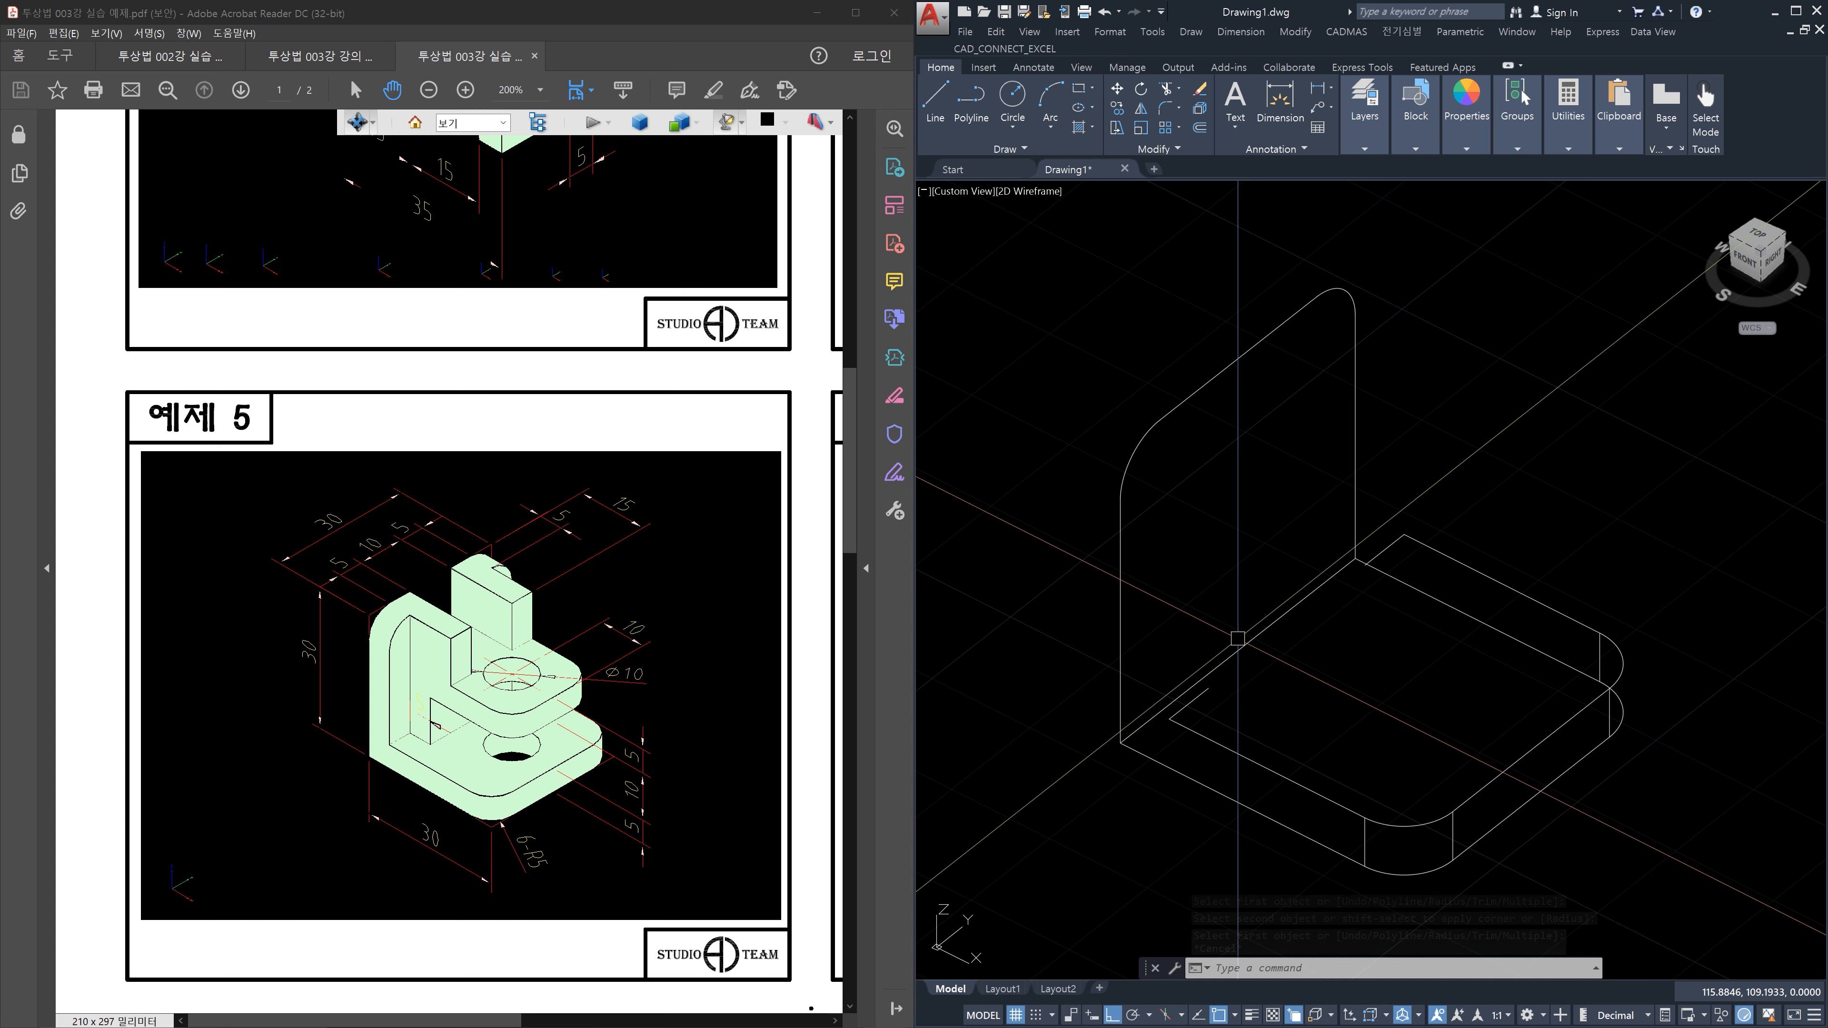
pyautogui.press('Escape')
pyautogui.press('Escape')
pyautogui.press('Escape')
pyautogui.moveTo(1296, 652); pyautogui.dragTo(1364, 642, button='middle')
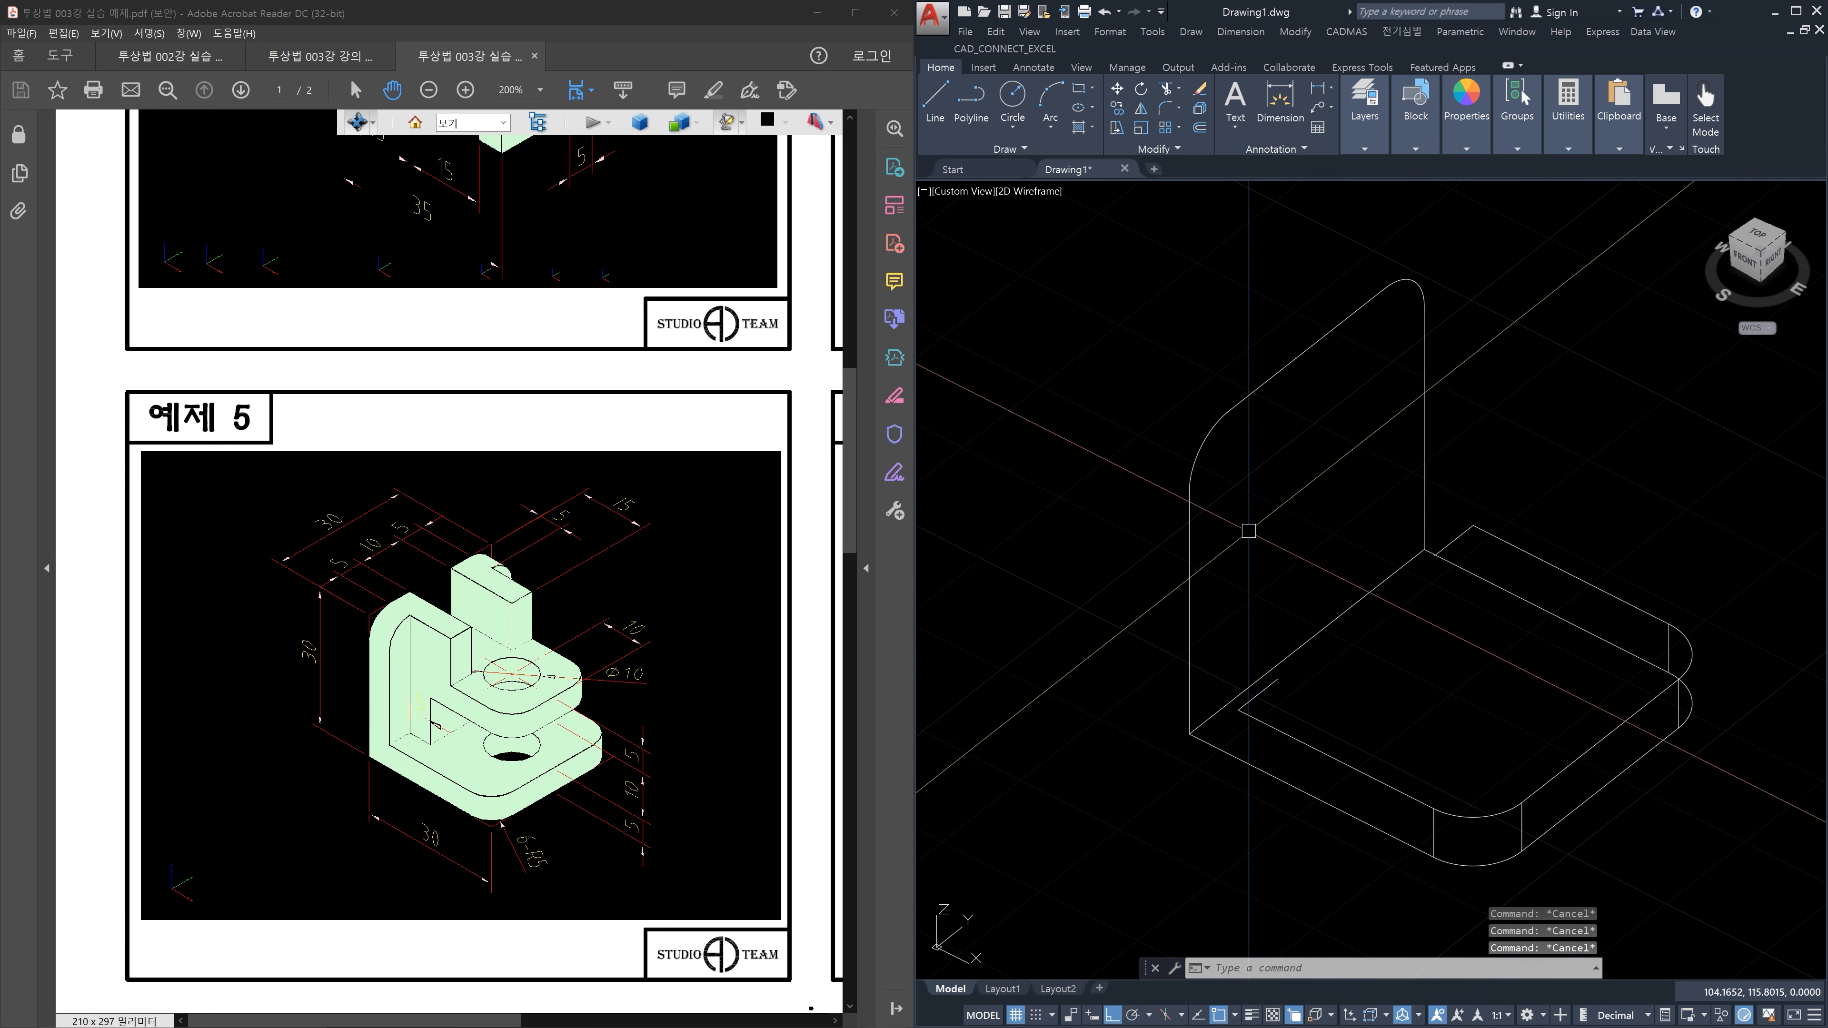
pyautogui.write('co')
pyautogui.press('Return')
pyautogui.click(1275, 537)
pyautogui.click(1135, 384)
pyautogui.click(1514, 399)
pyautogui.click(1314, 261)
pyautogui.press('Return')
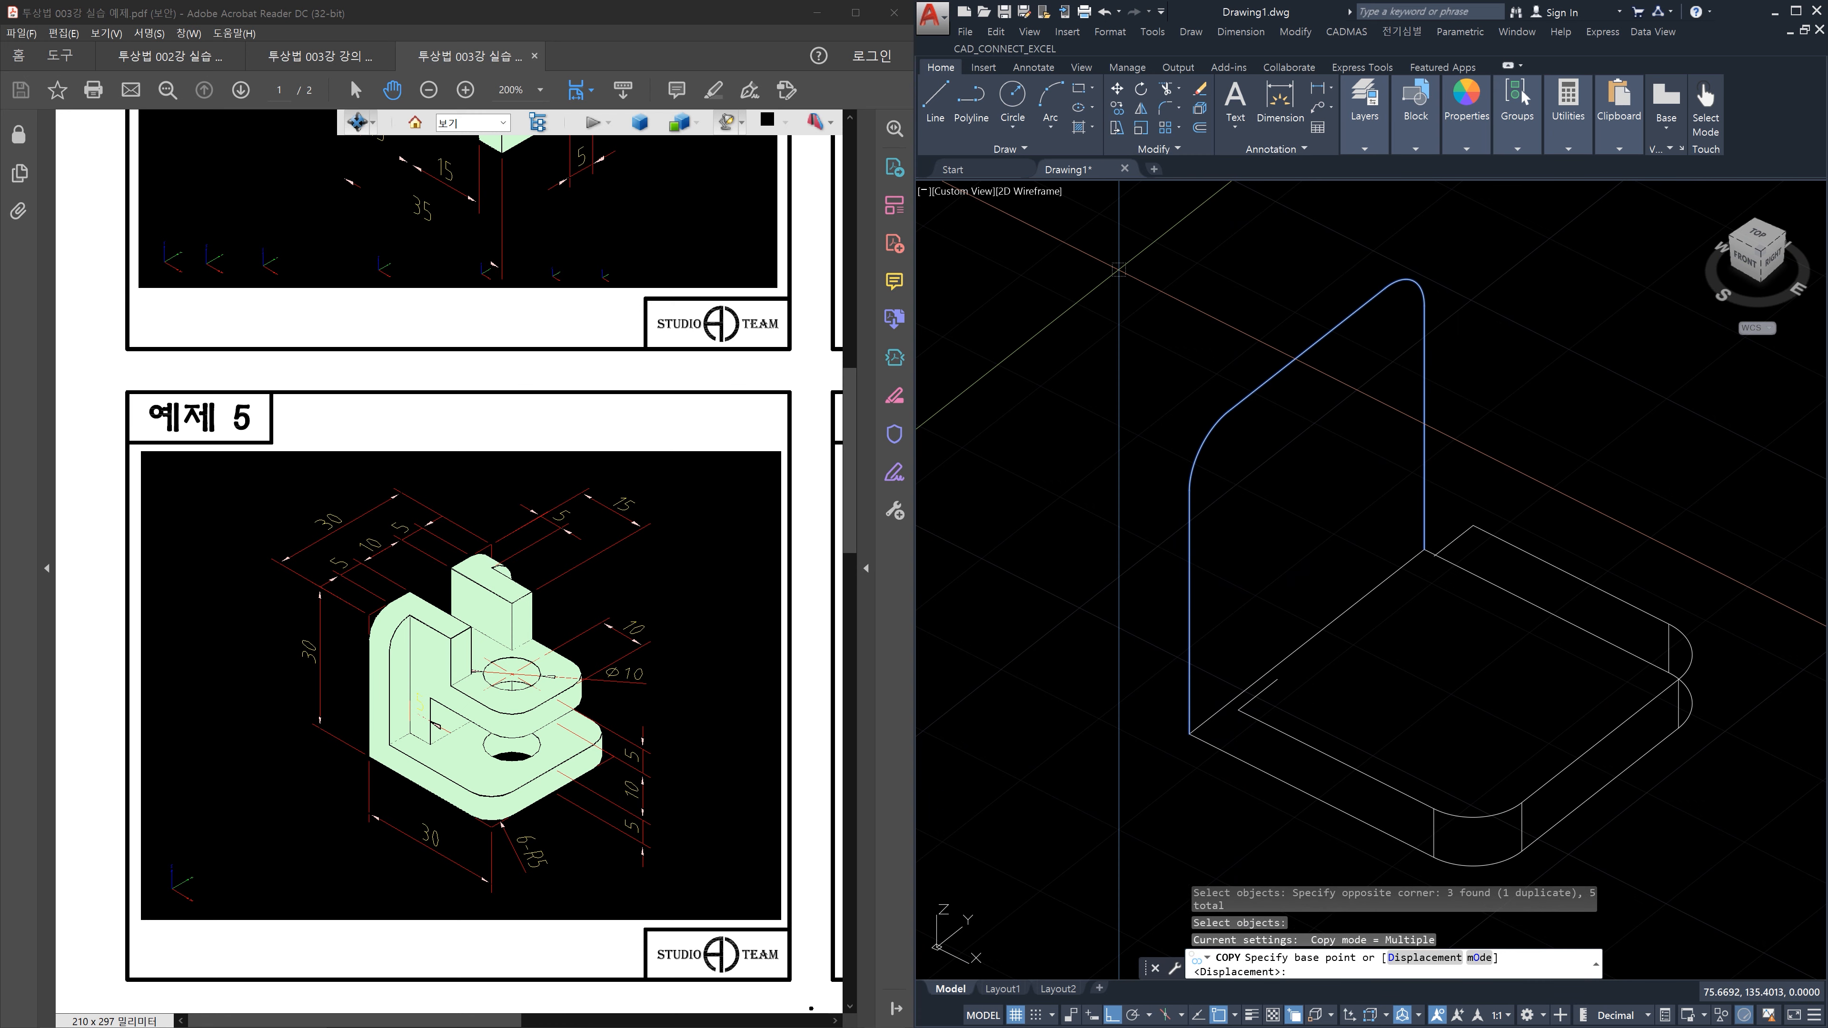
pyautogui.click(1119, 269)
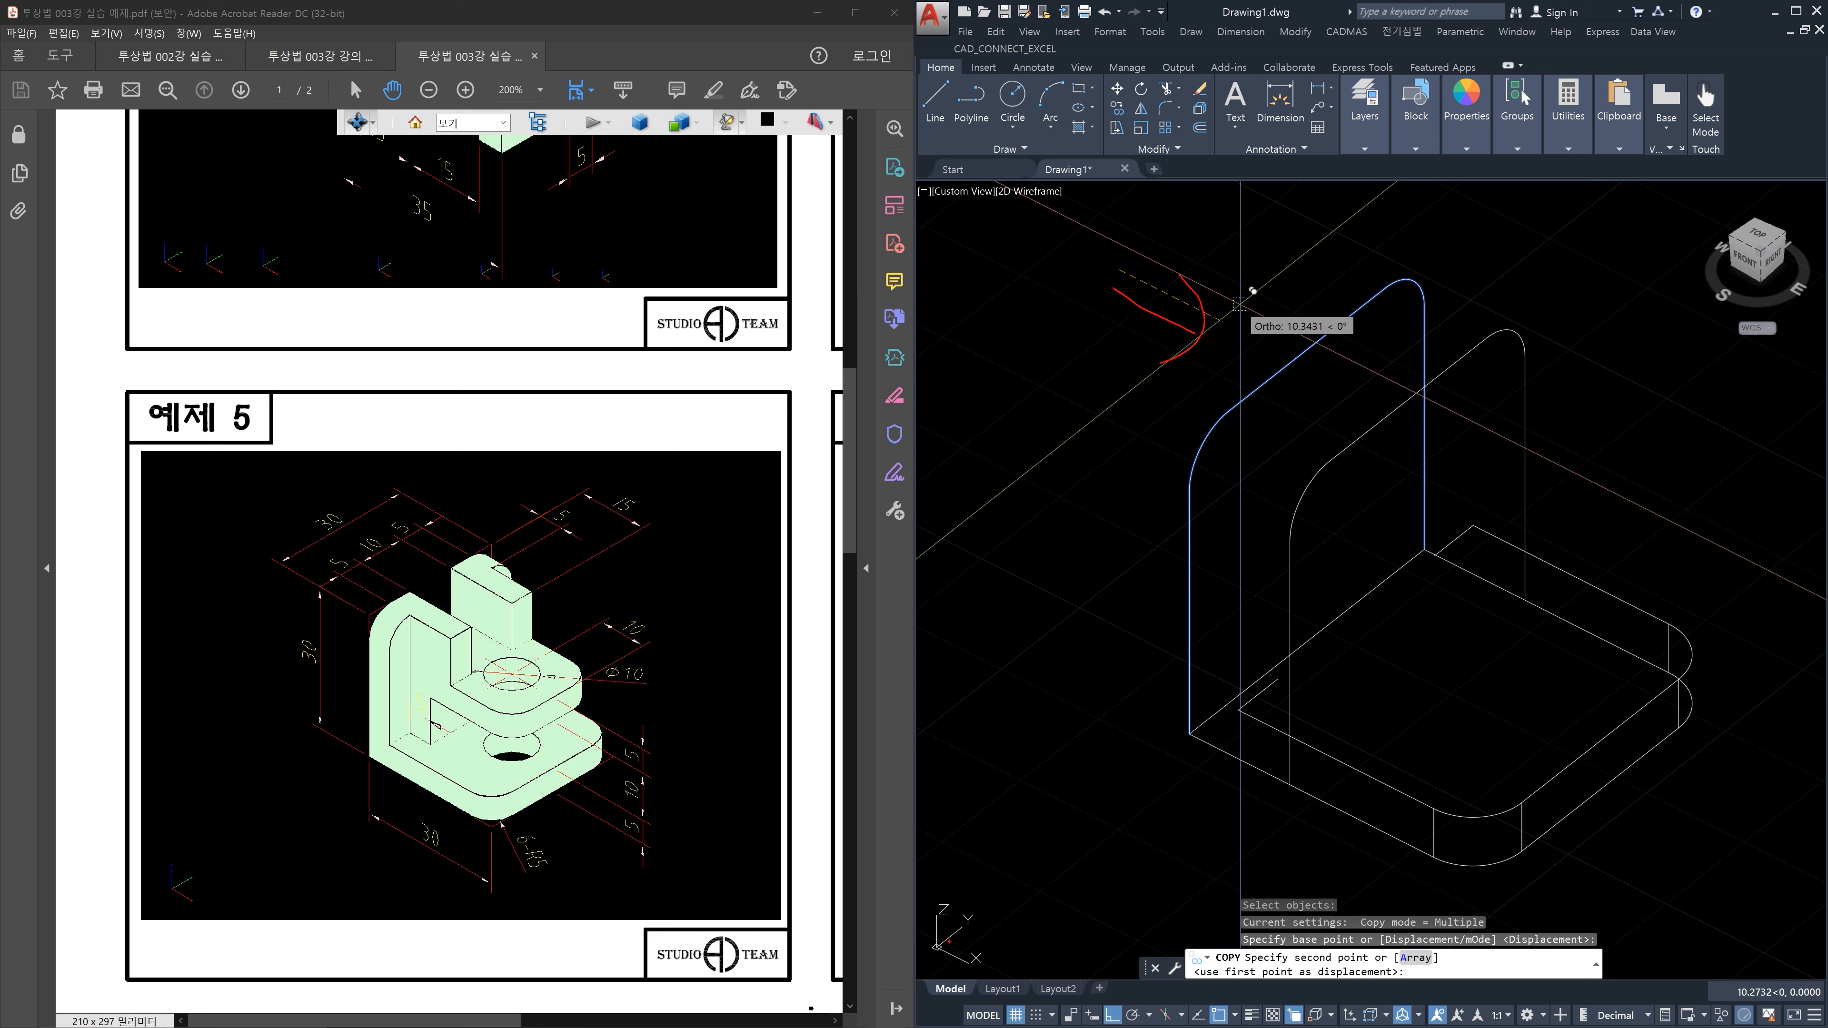
pyautogui.press('Escape')
pyautogui.click(938, 964)
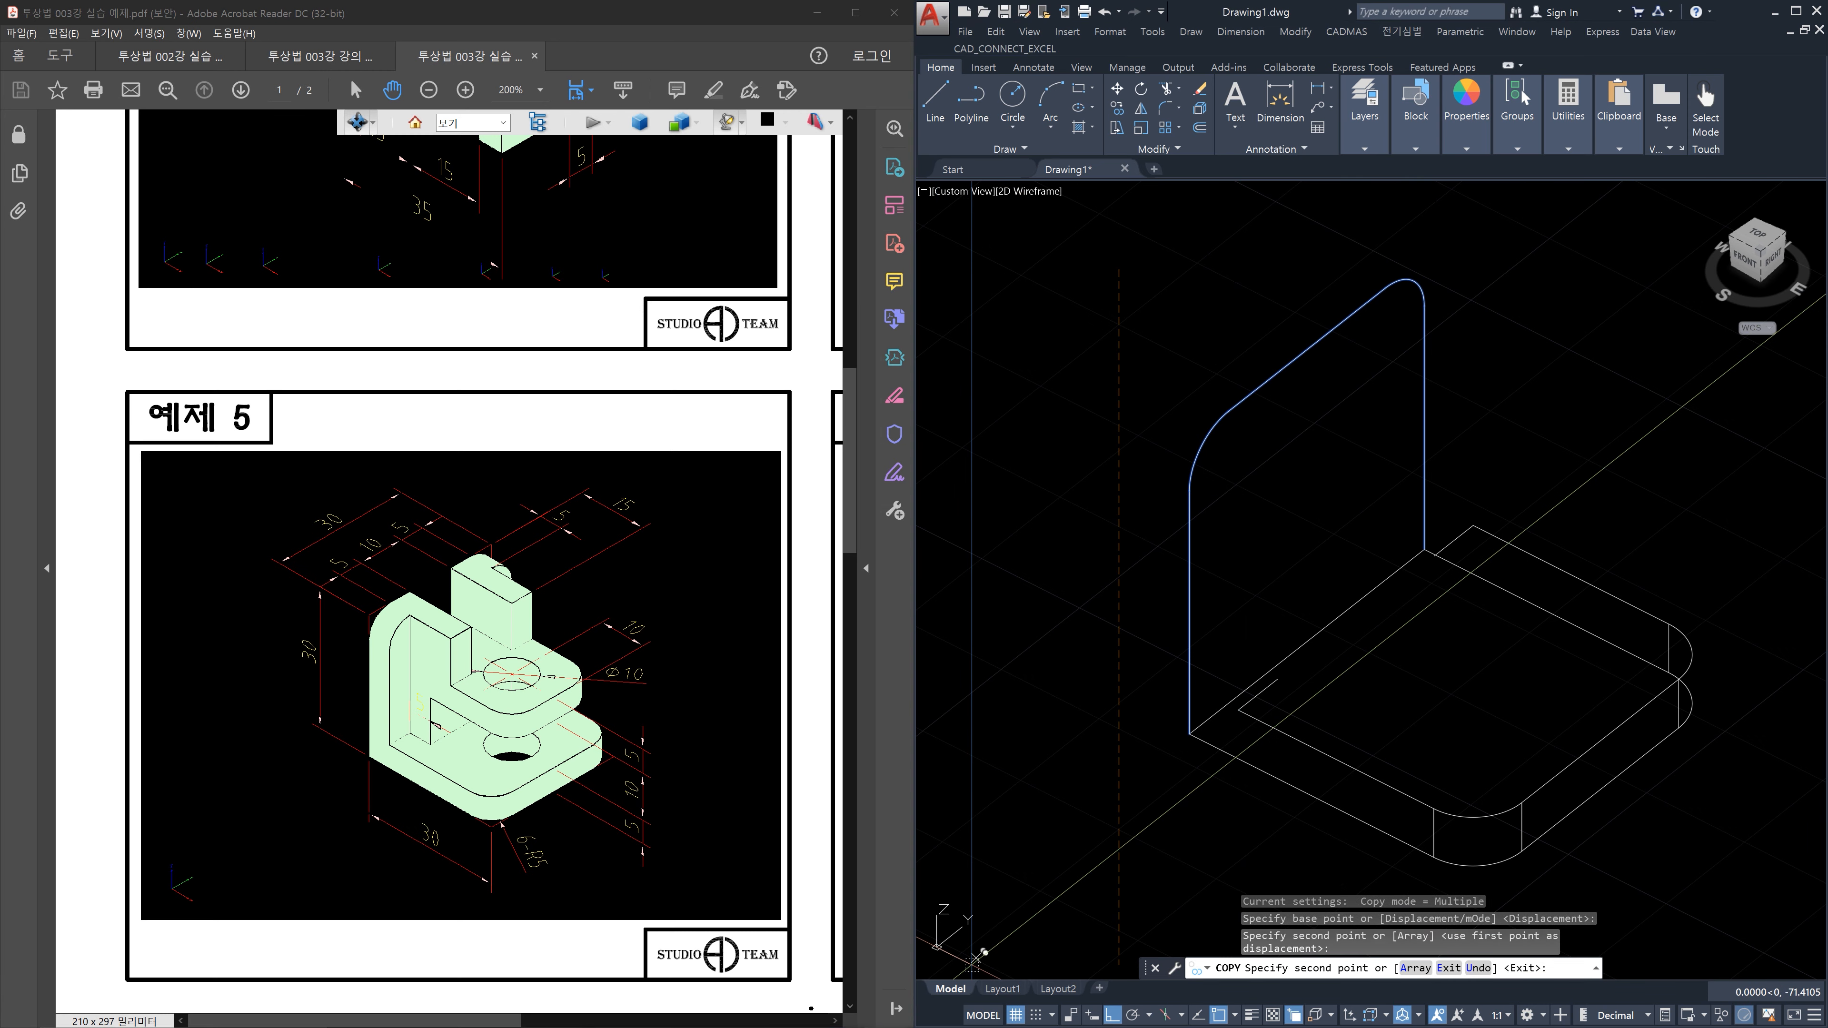
pyautogui.press('Escape')
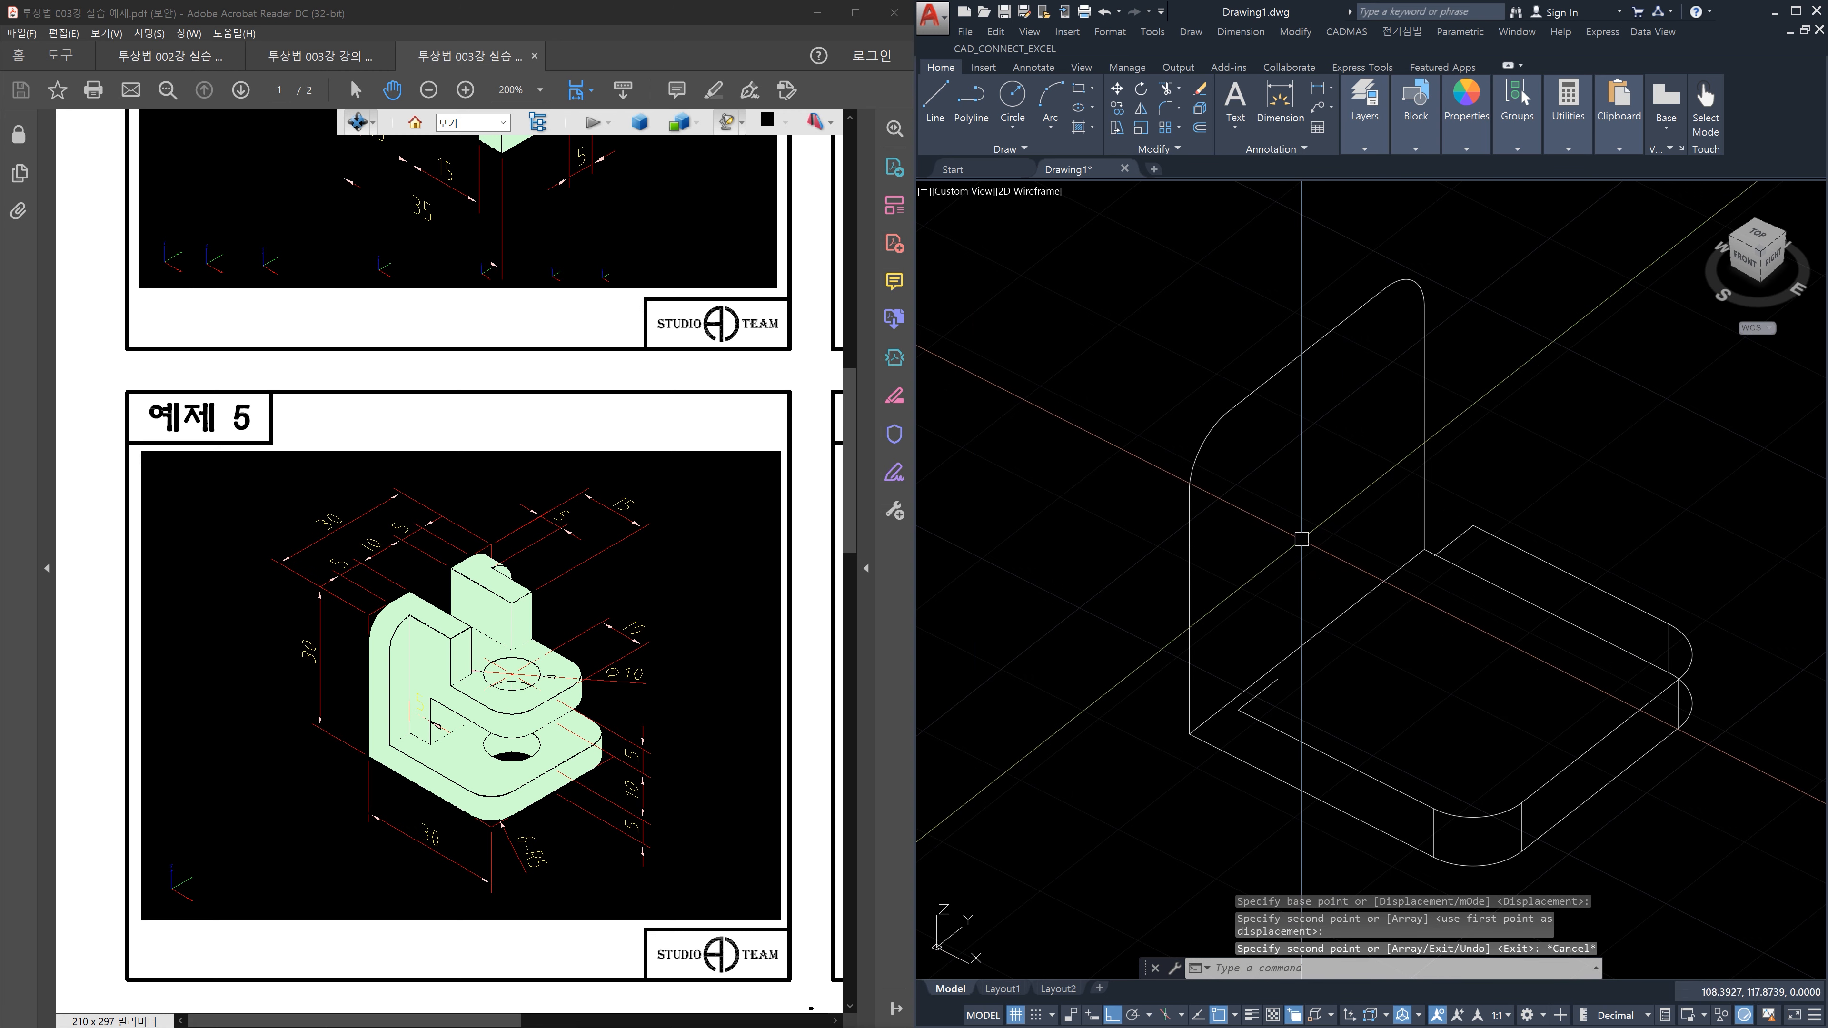
# Copy the rounded back plate outline 5 toward the front along the X axis
pyautogui.write('co')
pyautogui.press('Return')
pyautogui.click(1303, 546)
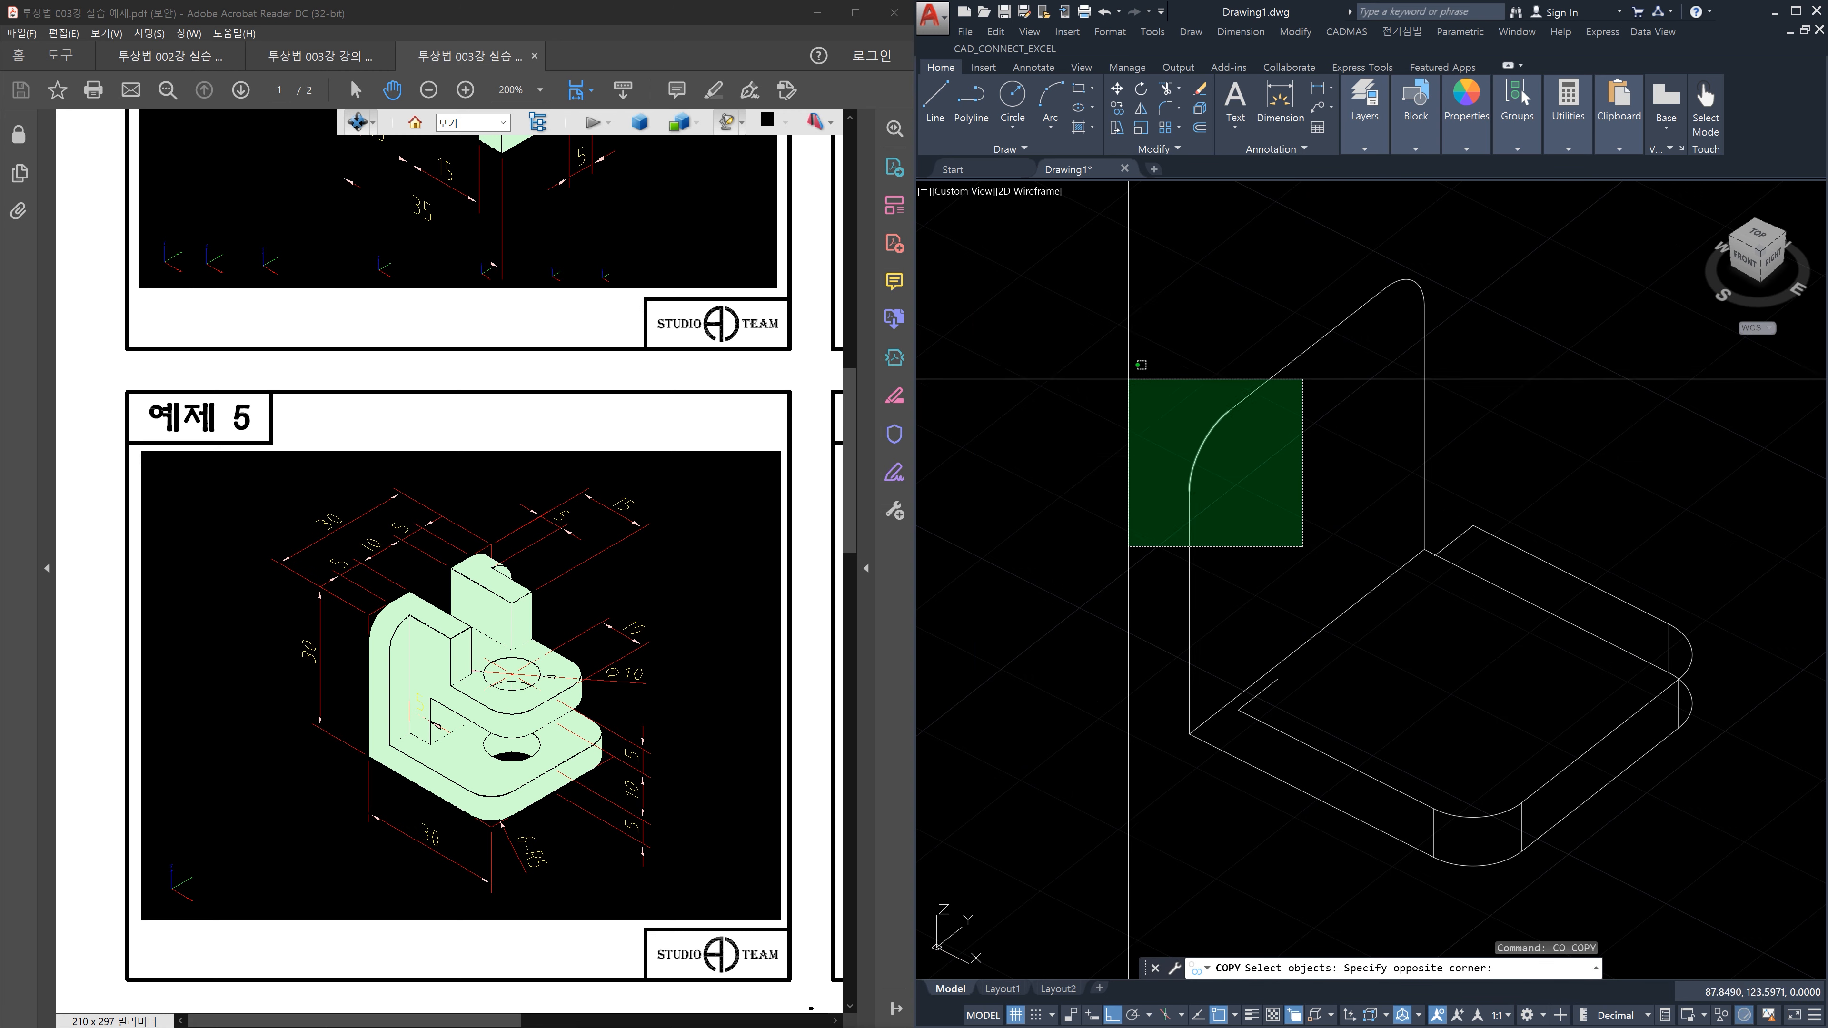
pyautogui.click(1129, 378)
pyautogui.press('Return')
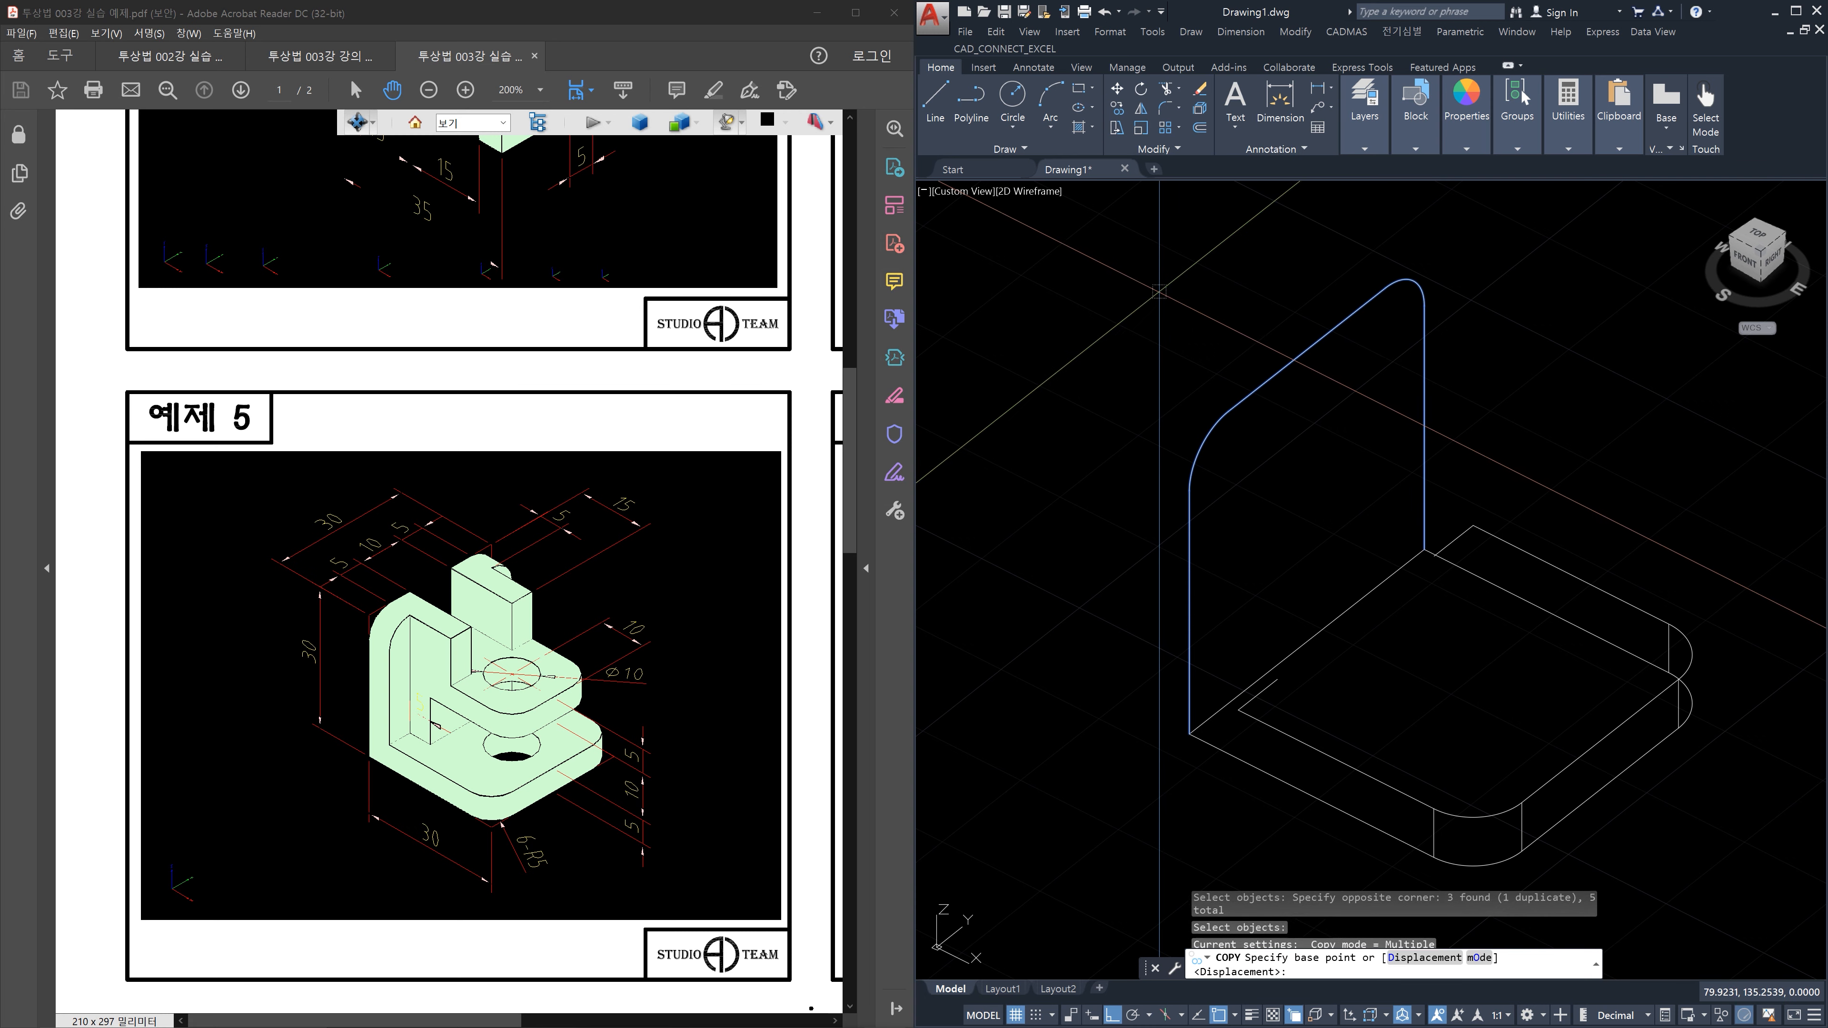
pyautogui.click(1158, 291)
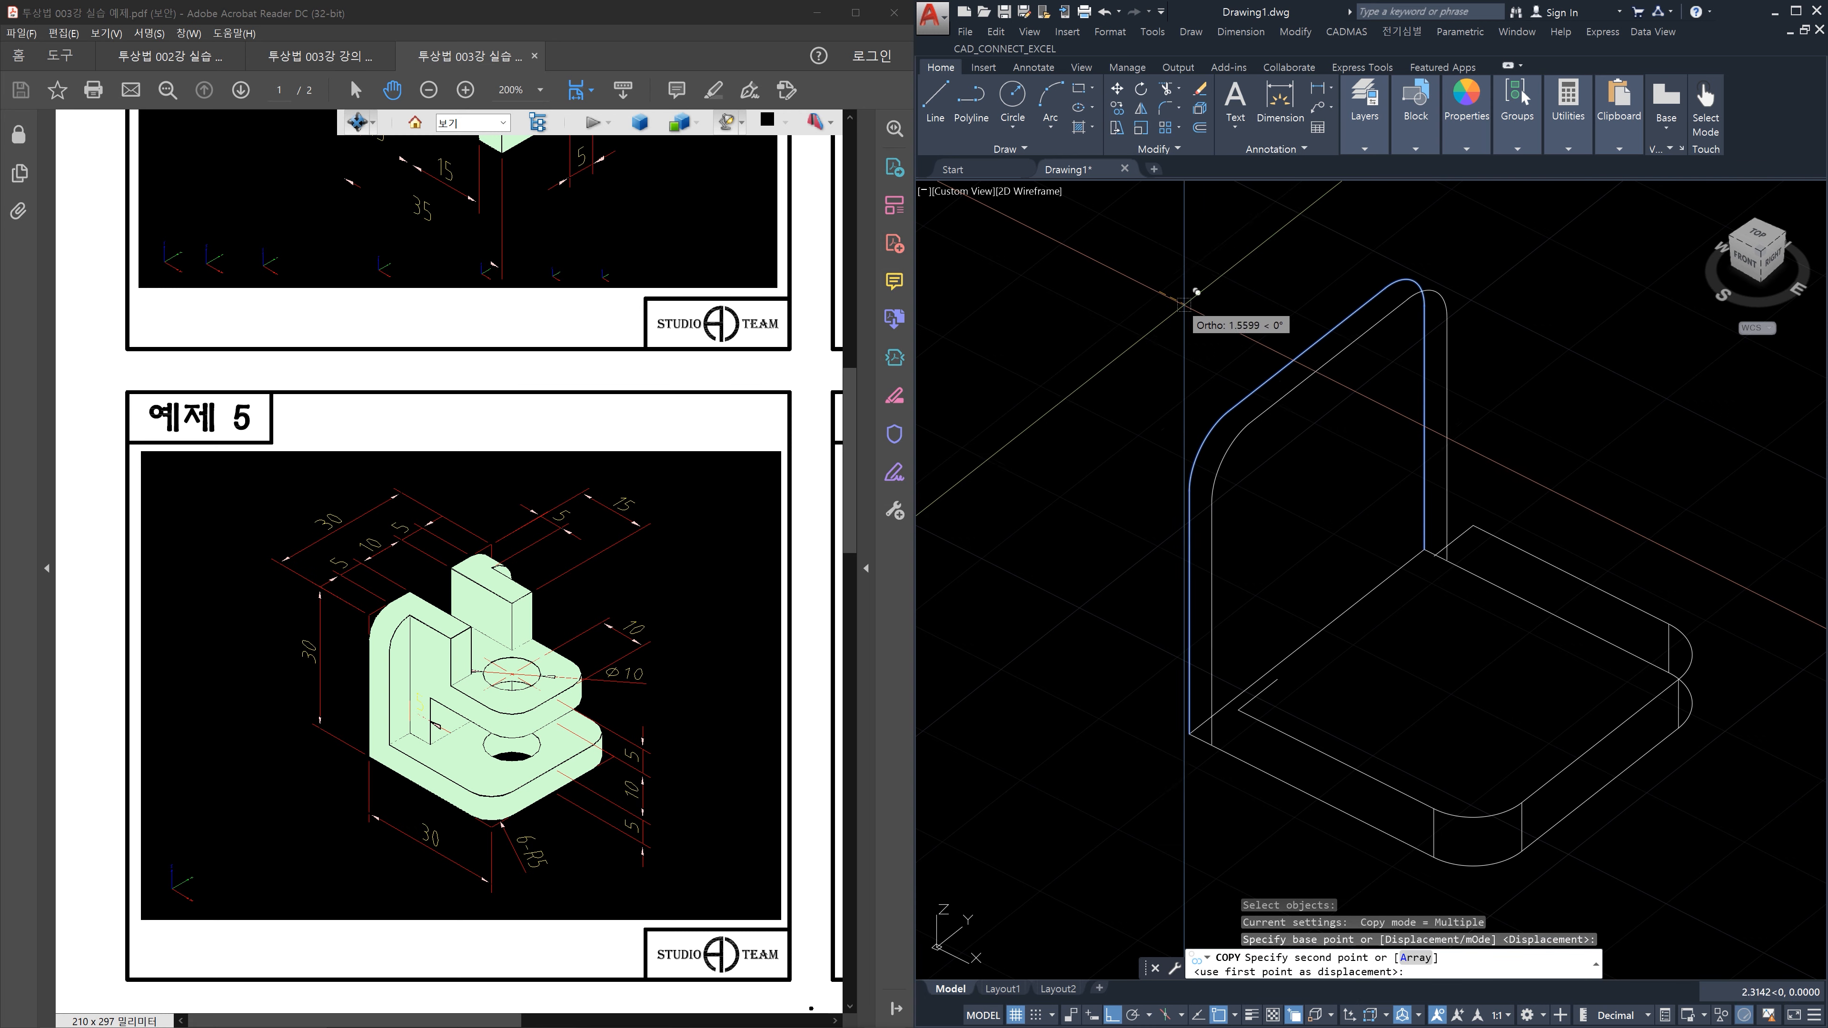
pyautogui.click(1209, 332)
pyautogui.press('Escape')
pyautogui.press('Escape')
pyautogui.press('Escape')
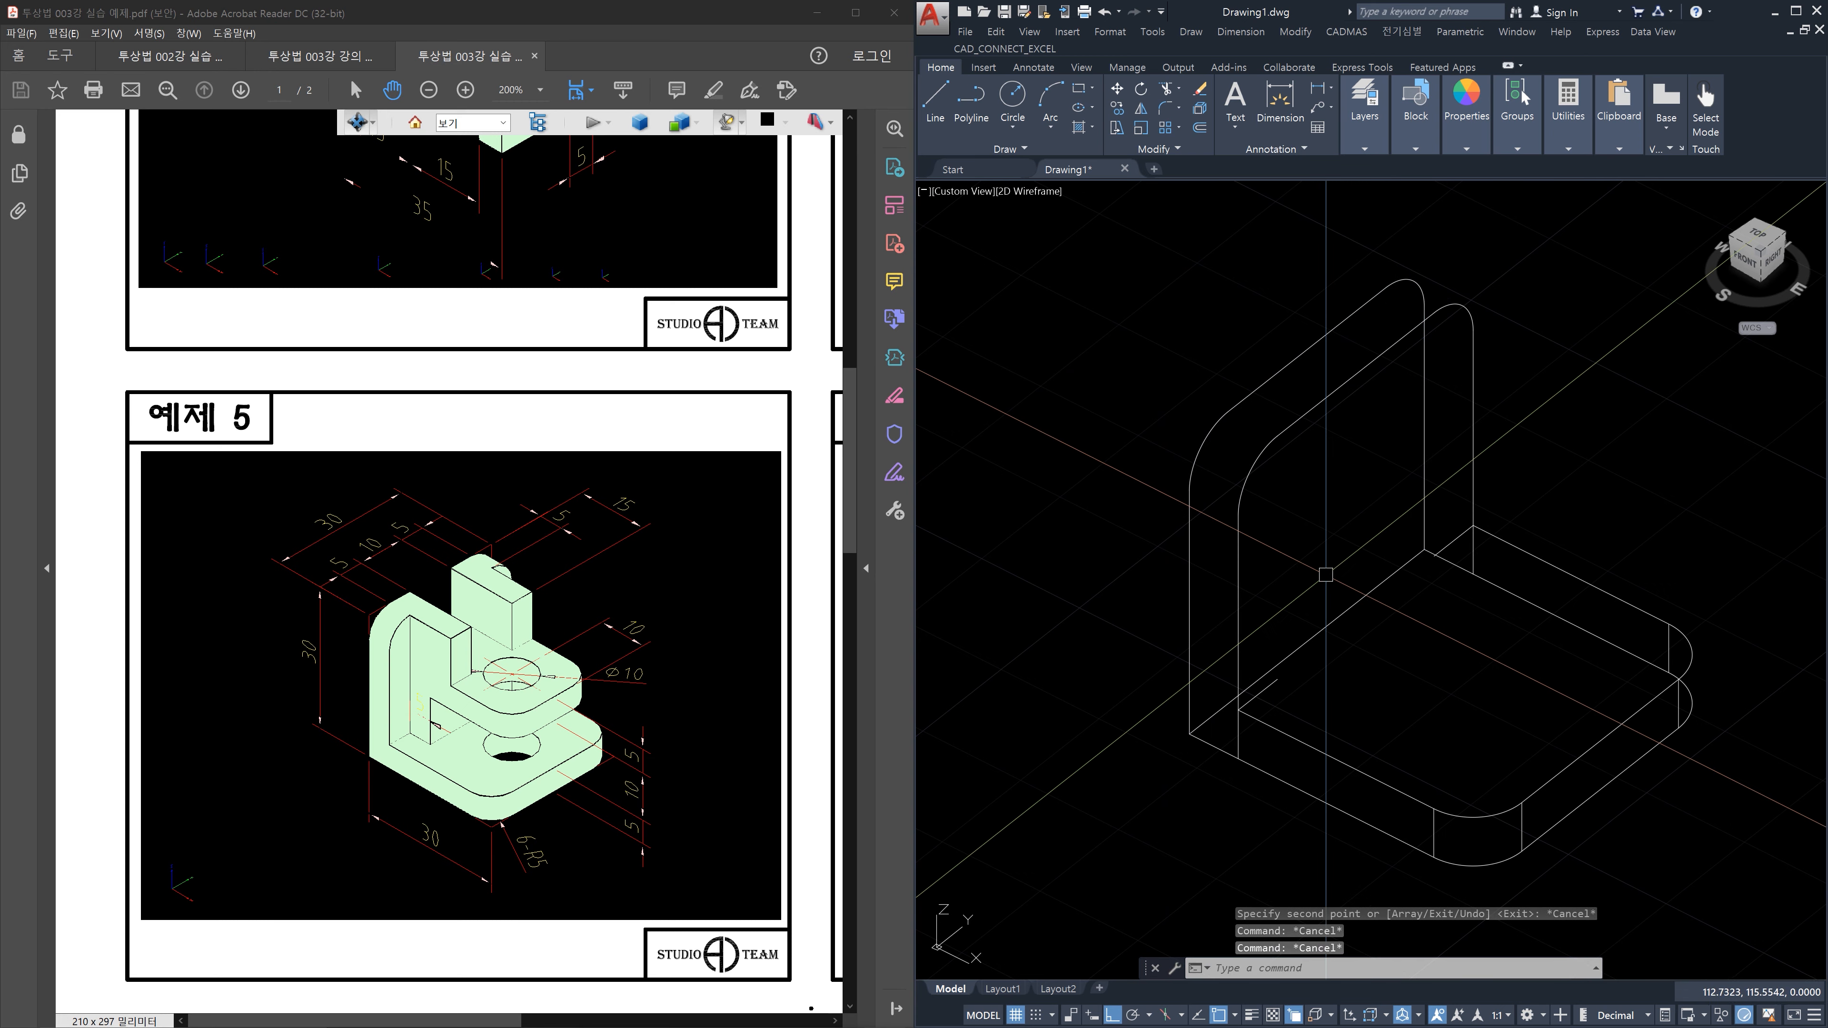
# Shorten the lower ends of the copied outline's two vertical lines with Lengthen using a delta of -5
pyautogui.write('lect an')
pyautogui.press('Return')
pyautogui.write('d')
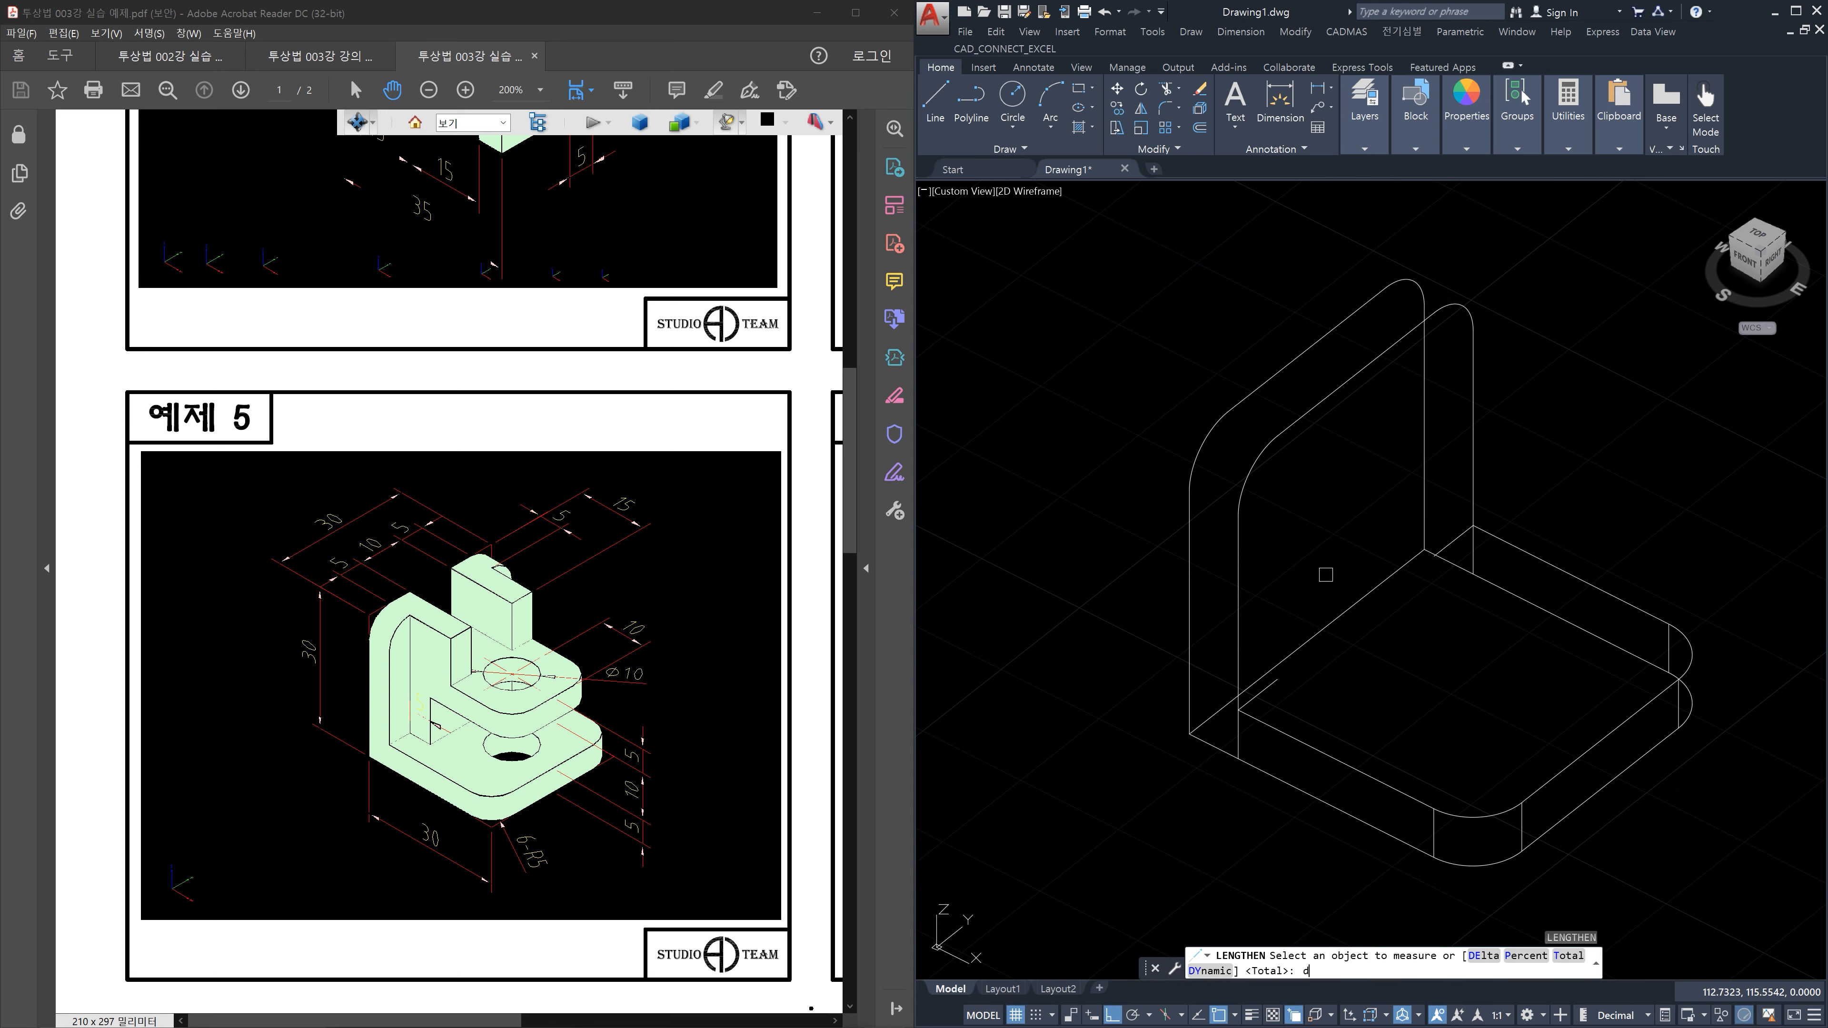
pyautogui.write('e')
pyautogui.press('Return')
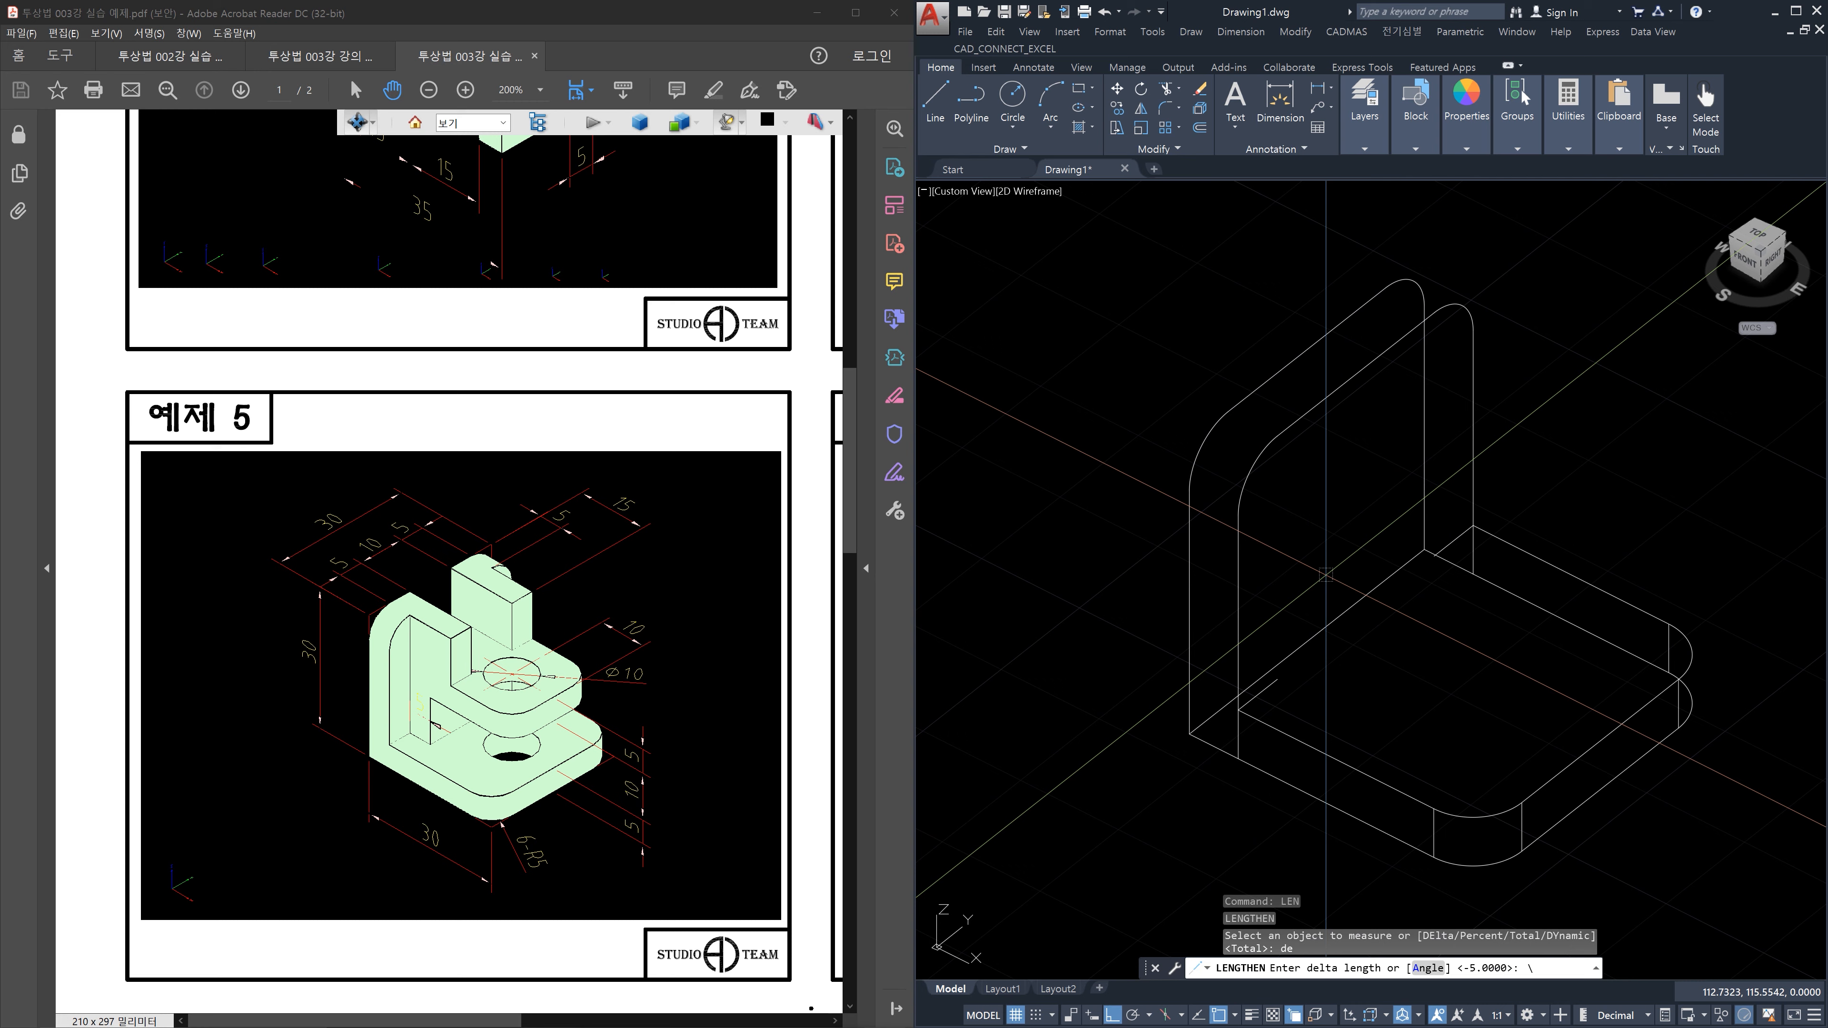
pyautogui.press('Return')
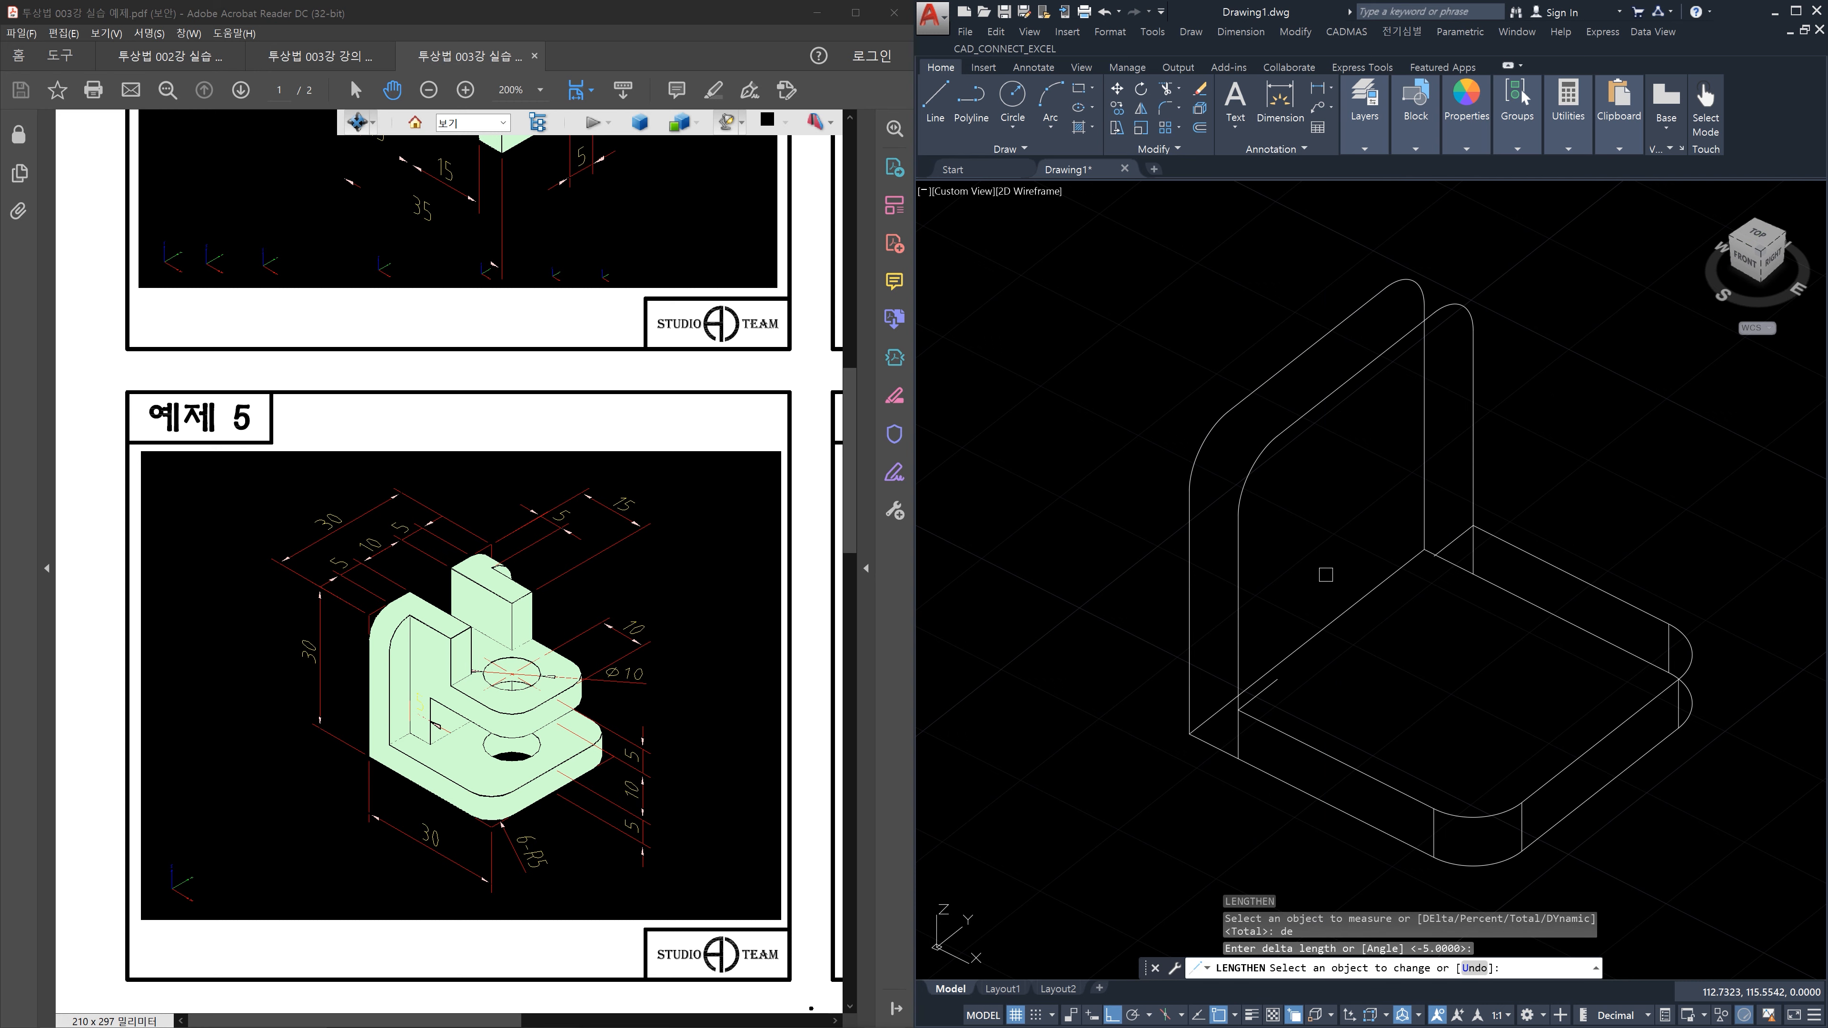
pyautogui.click(1240, 660)
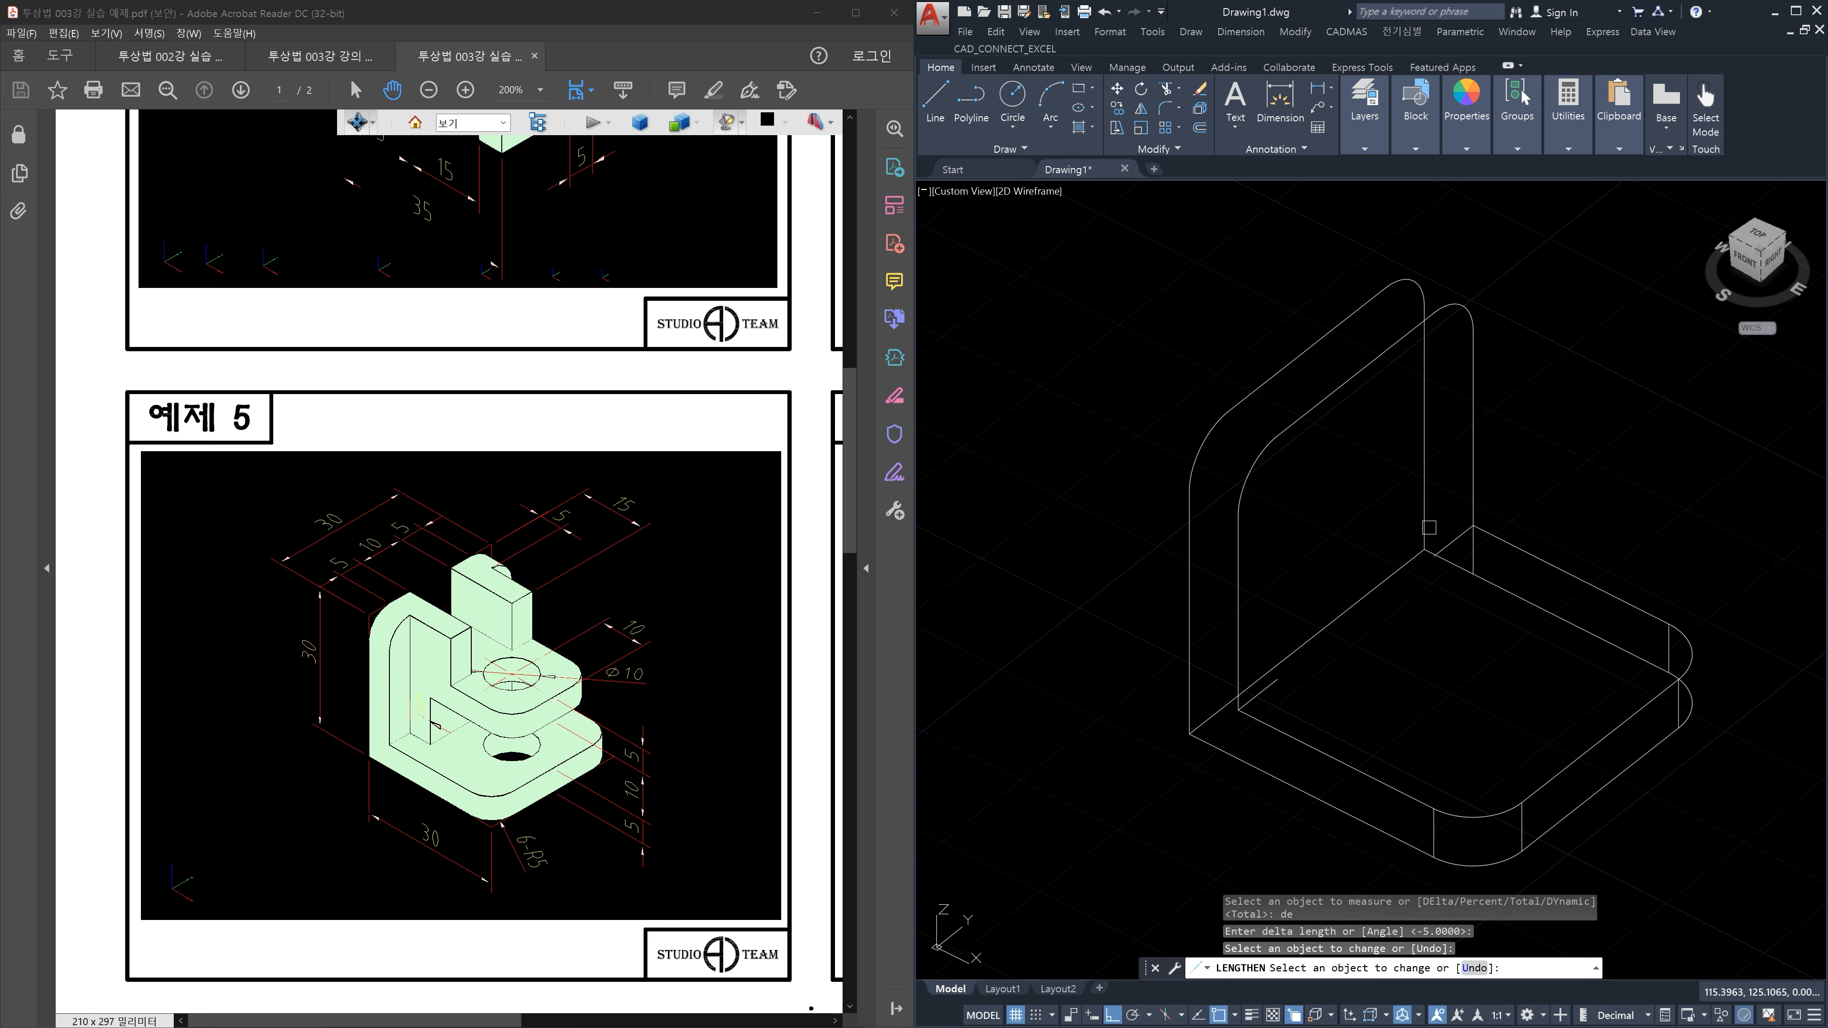
pyautogui.press('Escape')
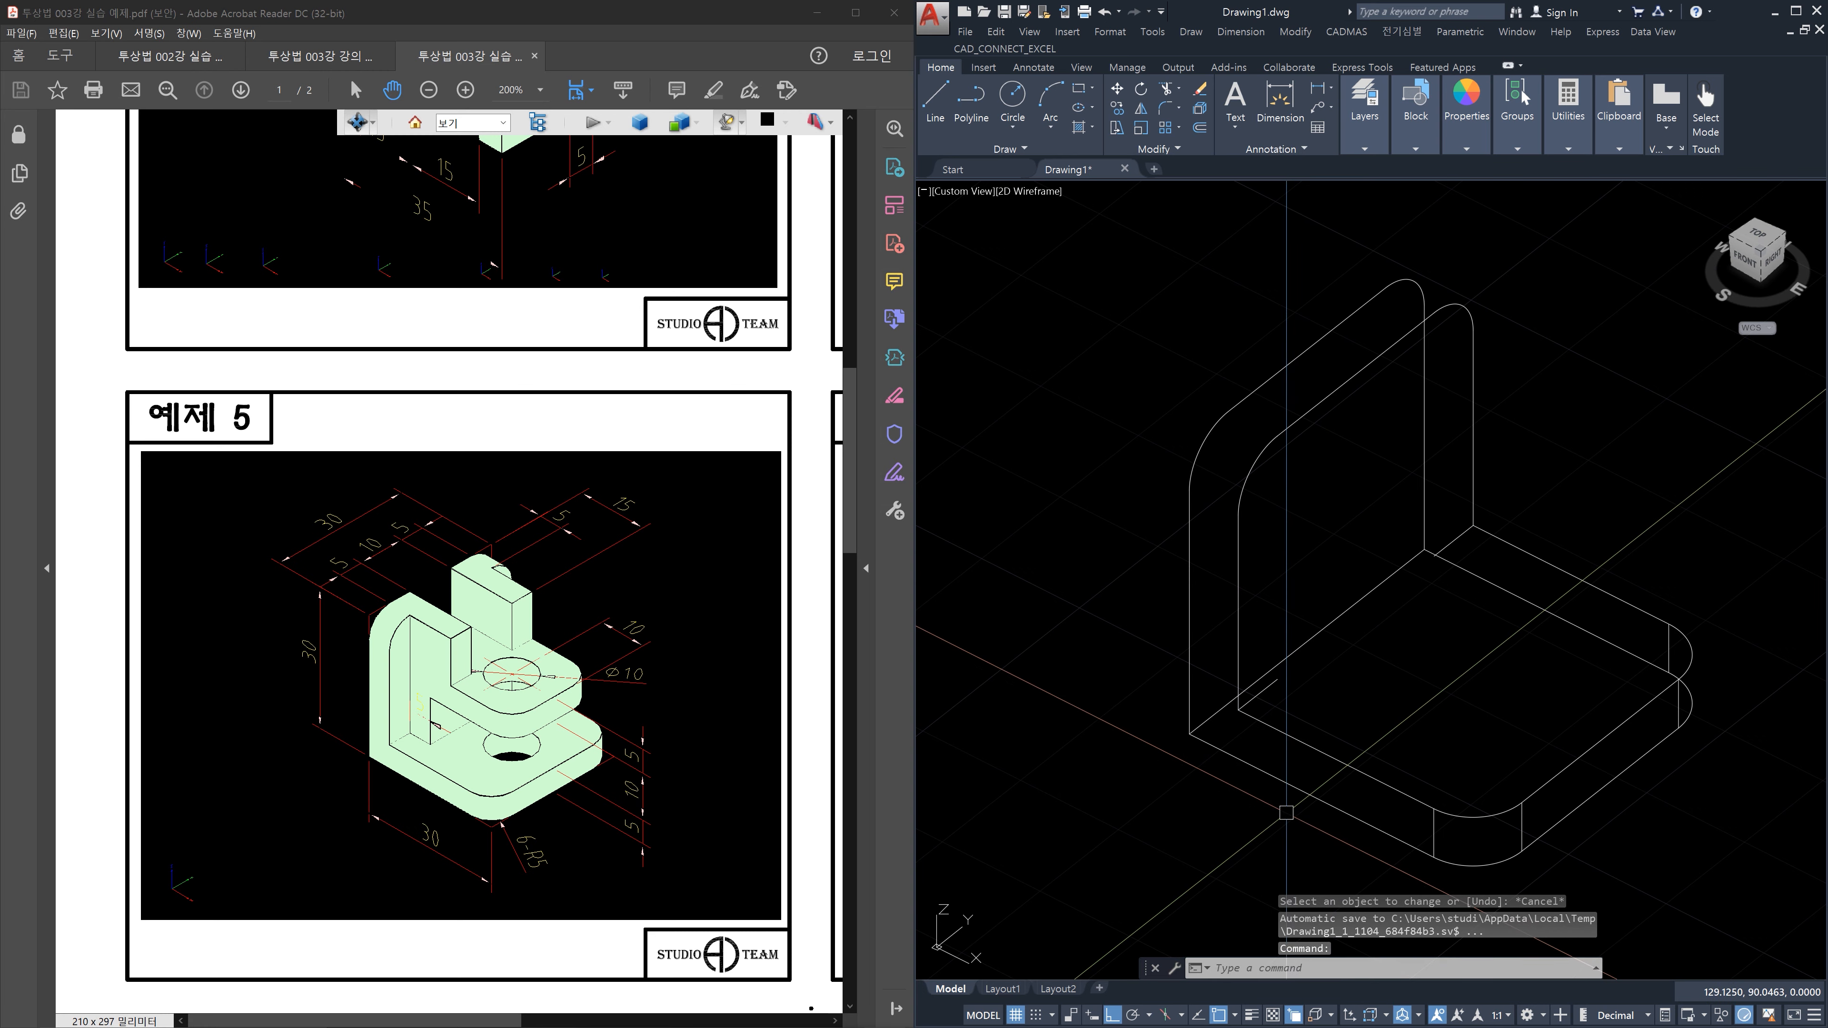
# Connect the two back plate outlines with lines at both ends of the left corner arcs
pyautogui.press('Escape')
pyautogui.press('Escape')
pyautogui.write('l')
pyautogui.press('Return')
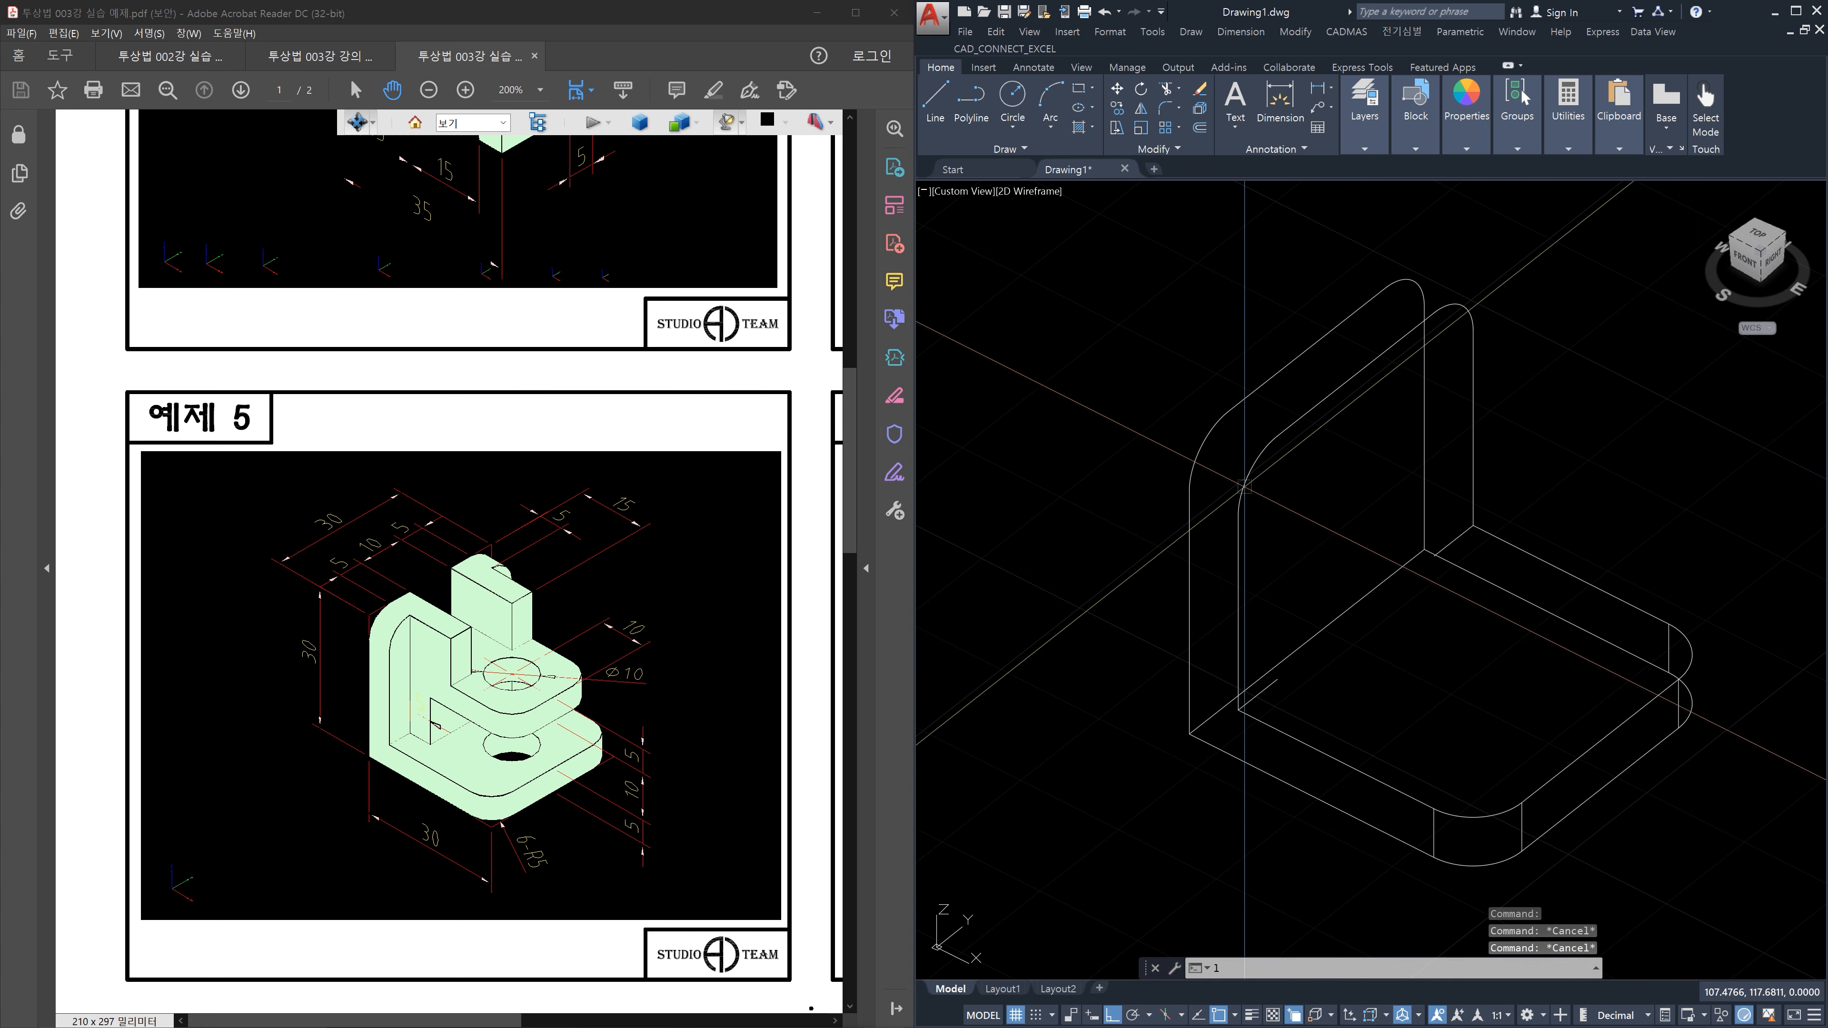
pyautogui.click(1226, 512)
pyautogui.click(1237, 515)
pyautogui.press('Escape')
pyautogui.press('space')
pyautogui.click(1229, 411)
pyautogui.click(1278, 436)
pyautogui.press('Escape')
# Connect the two back plate outlines with lines at both ends of the right corner arcs
pyautogui.press('space')
pyautogui.click(1352, 306)
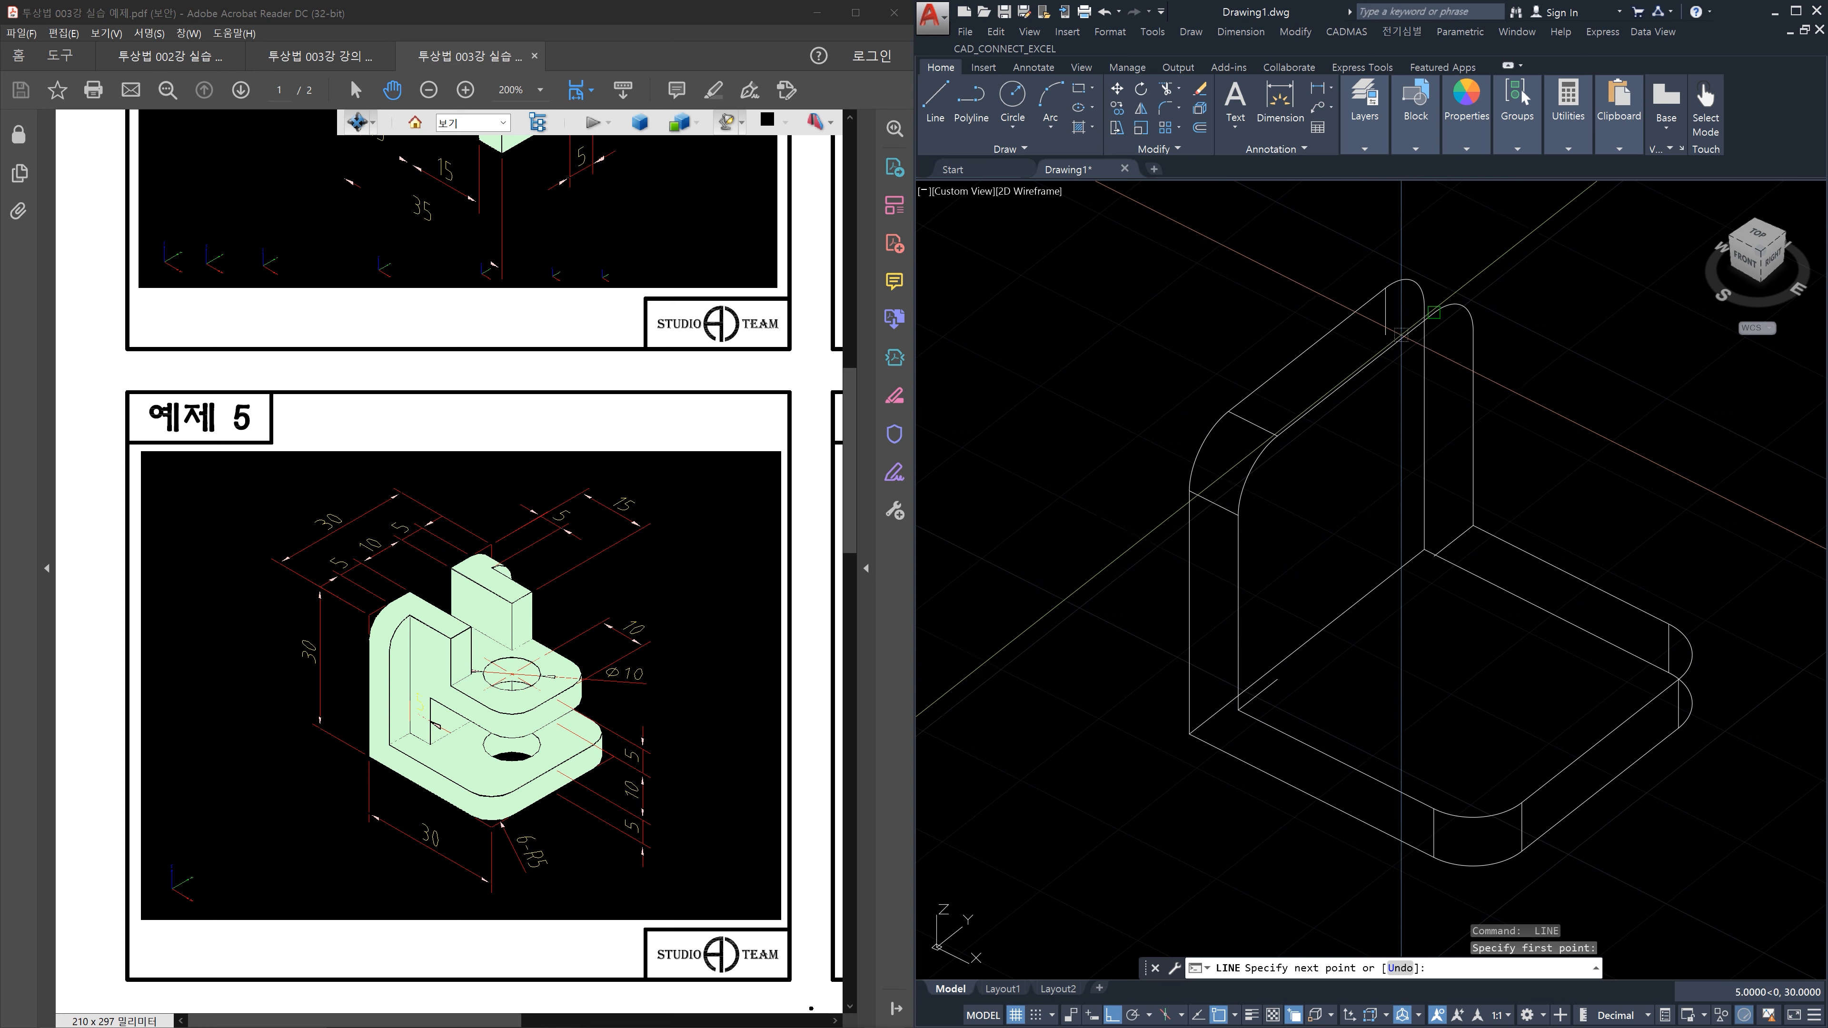
pyautogui.click(1417, 328)
pyautogui.press('Escape')
pyautogui.press('space')
pyautogui.click(1424, 305)
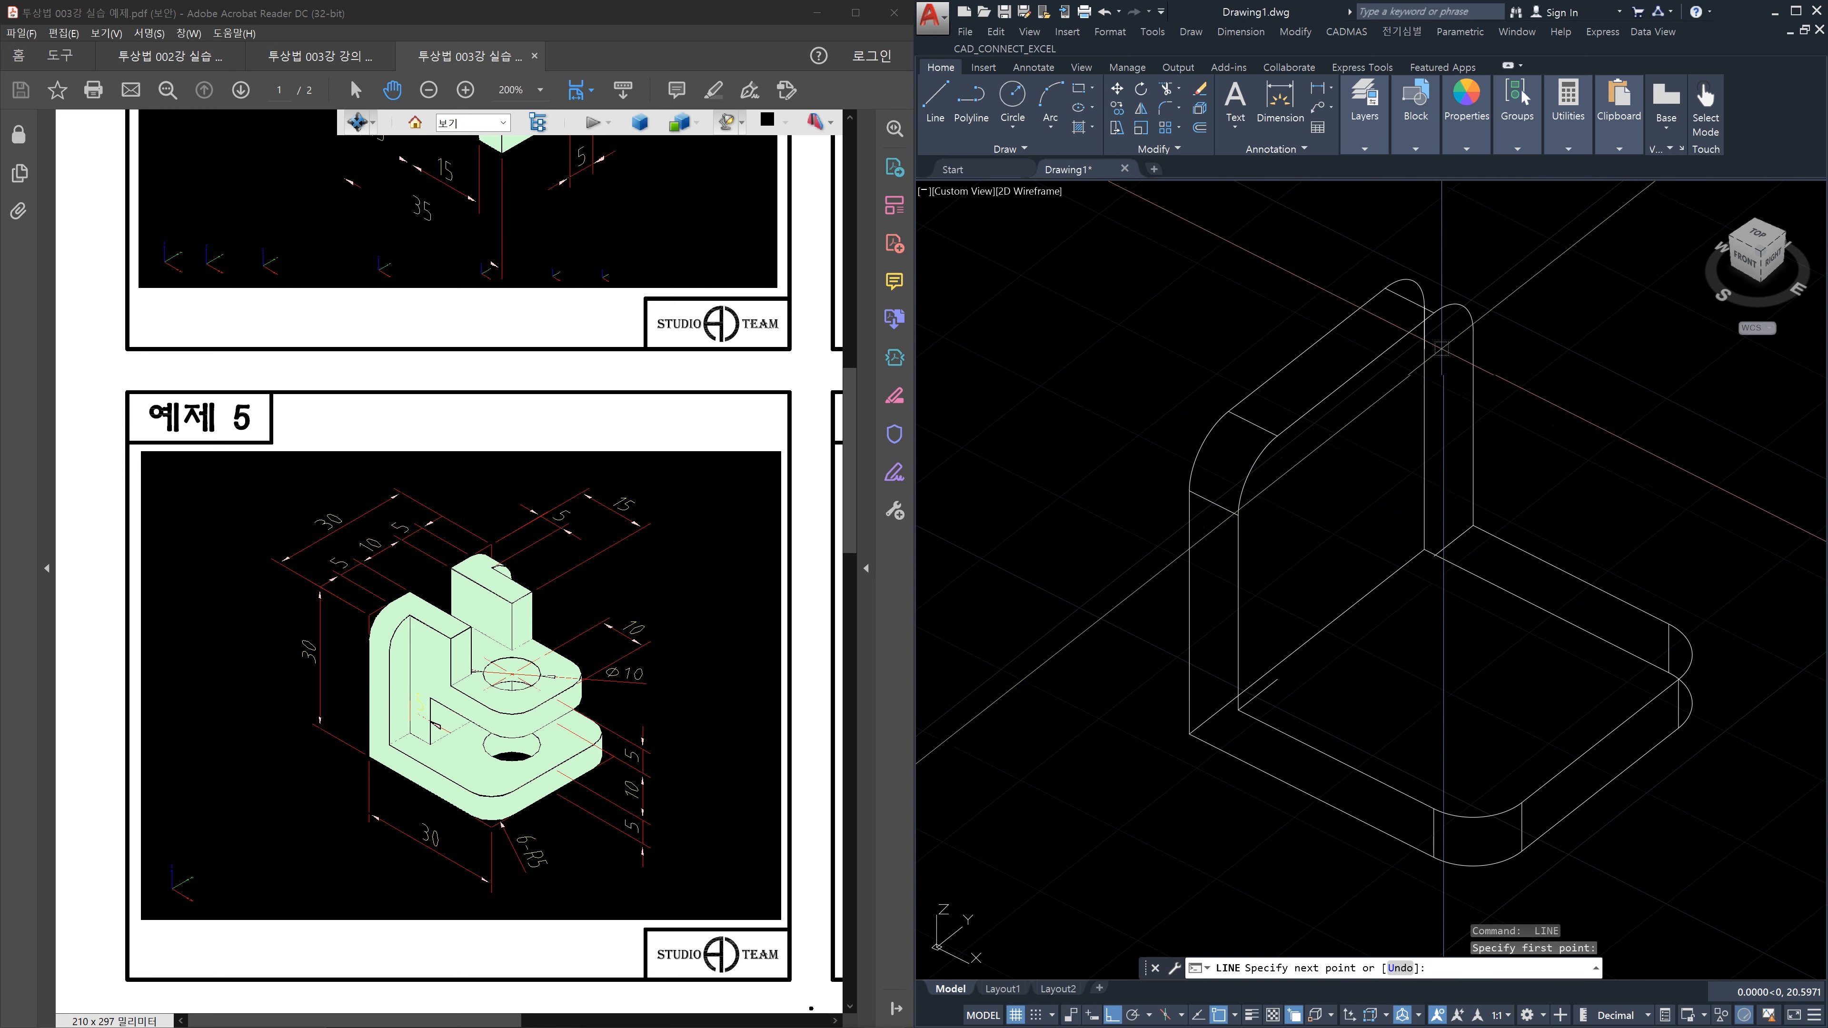
pyautogui.click(1425, 554)
pyautogui.press('Escape')
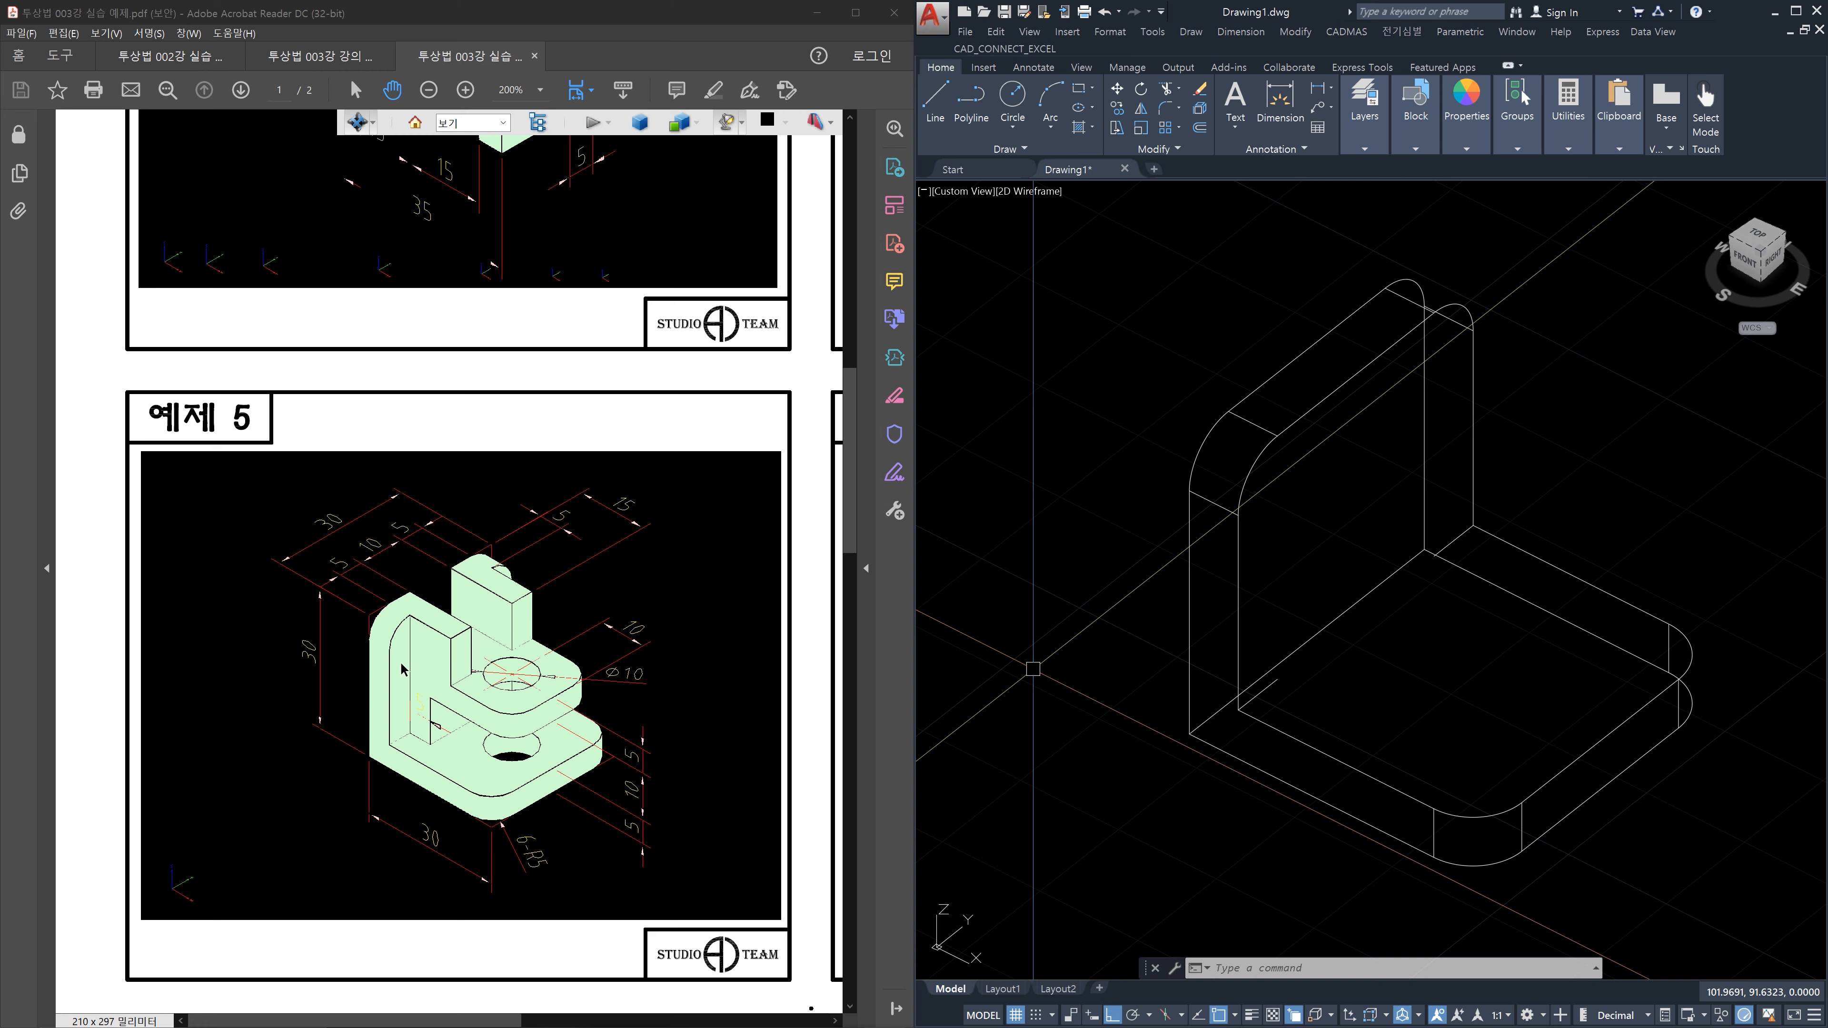
pyautogui.press('Escape')
pyautogui.press('Escape')
pyautogui.press('Escape')
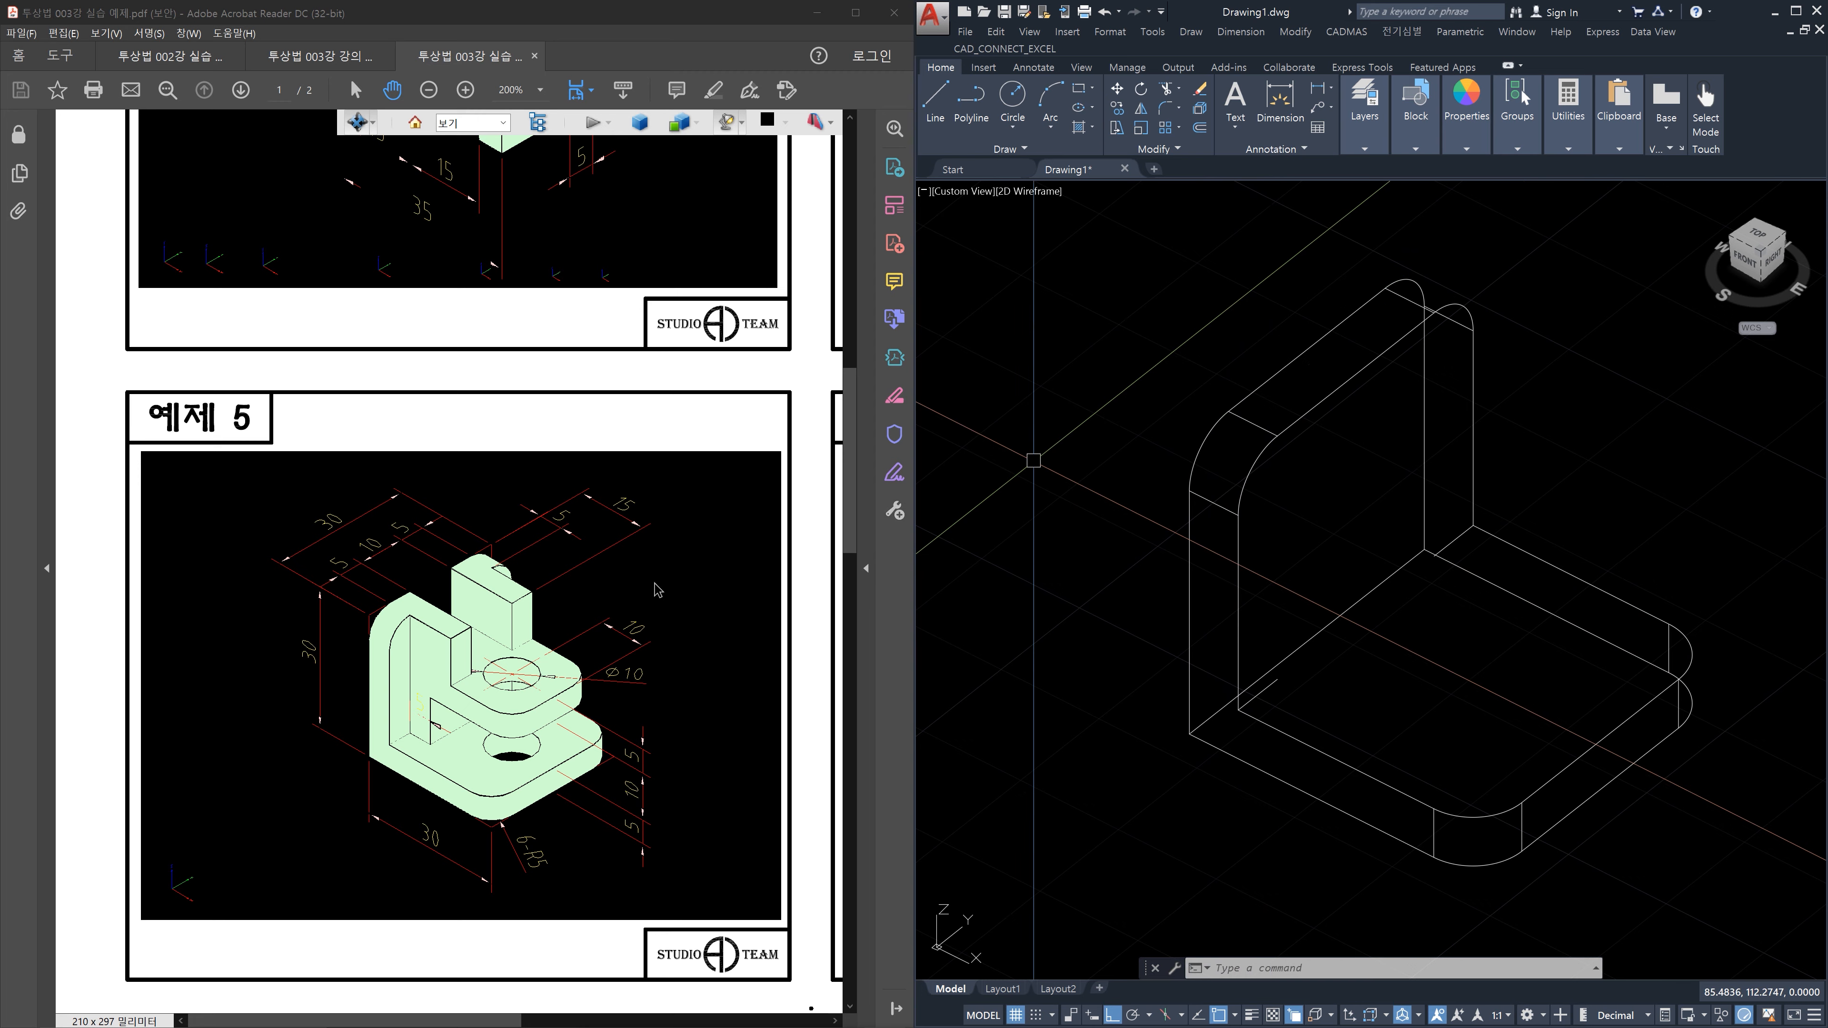
# Offset the two short joining lines on the plate's top edge by 5 toward the middle to mark the notch
pyautogui.moveTo(672, 593); pyautogui.dragTo(733, 576)
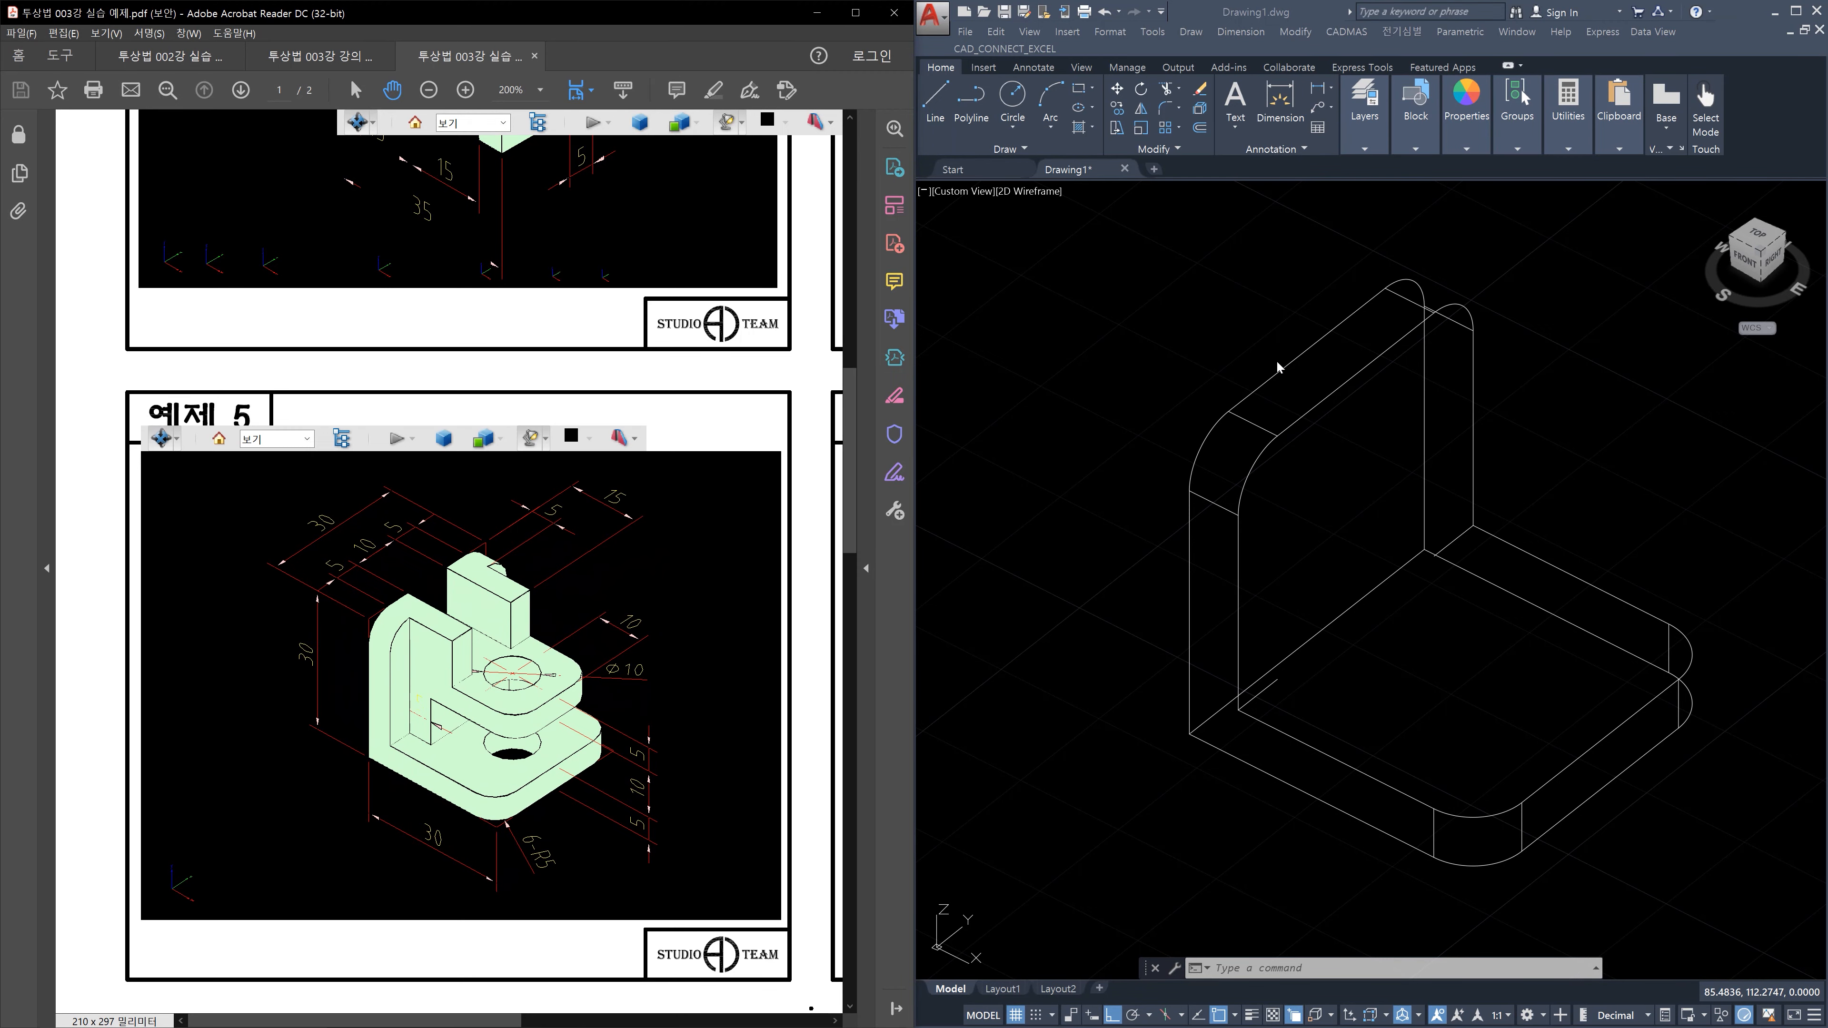
pyautogui.click(1264, 349)
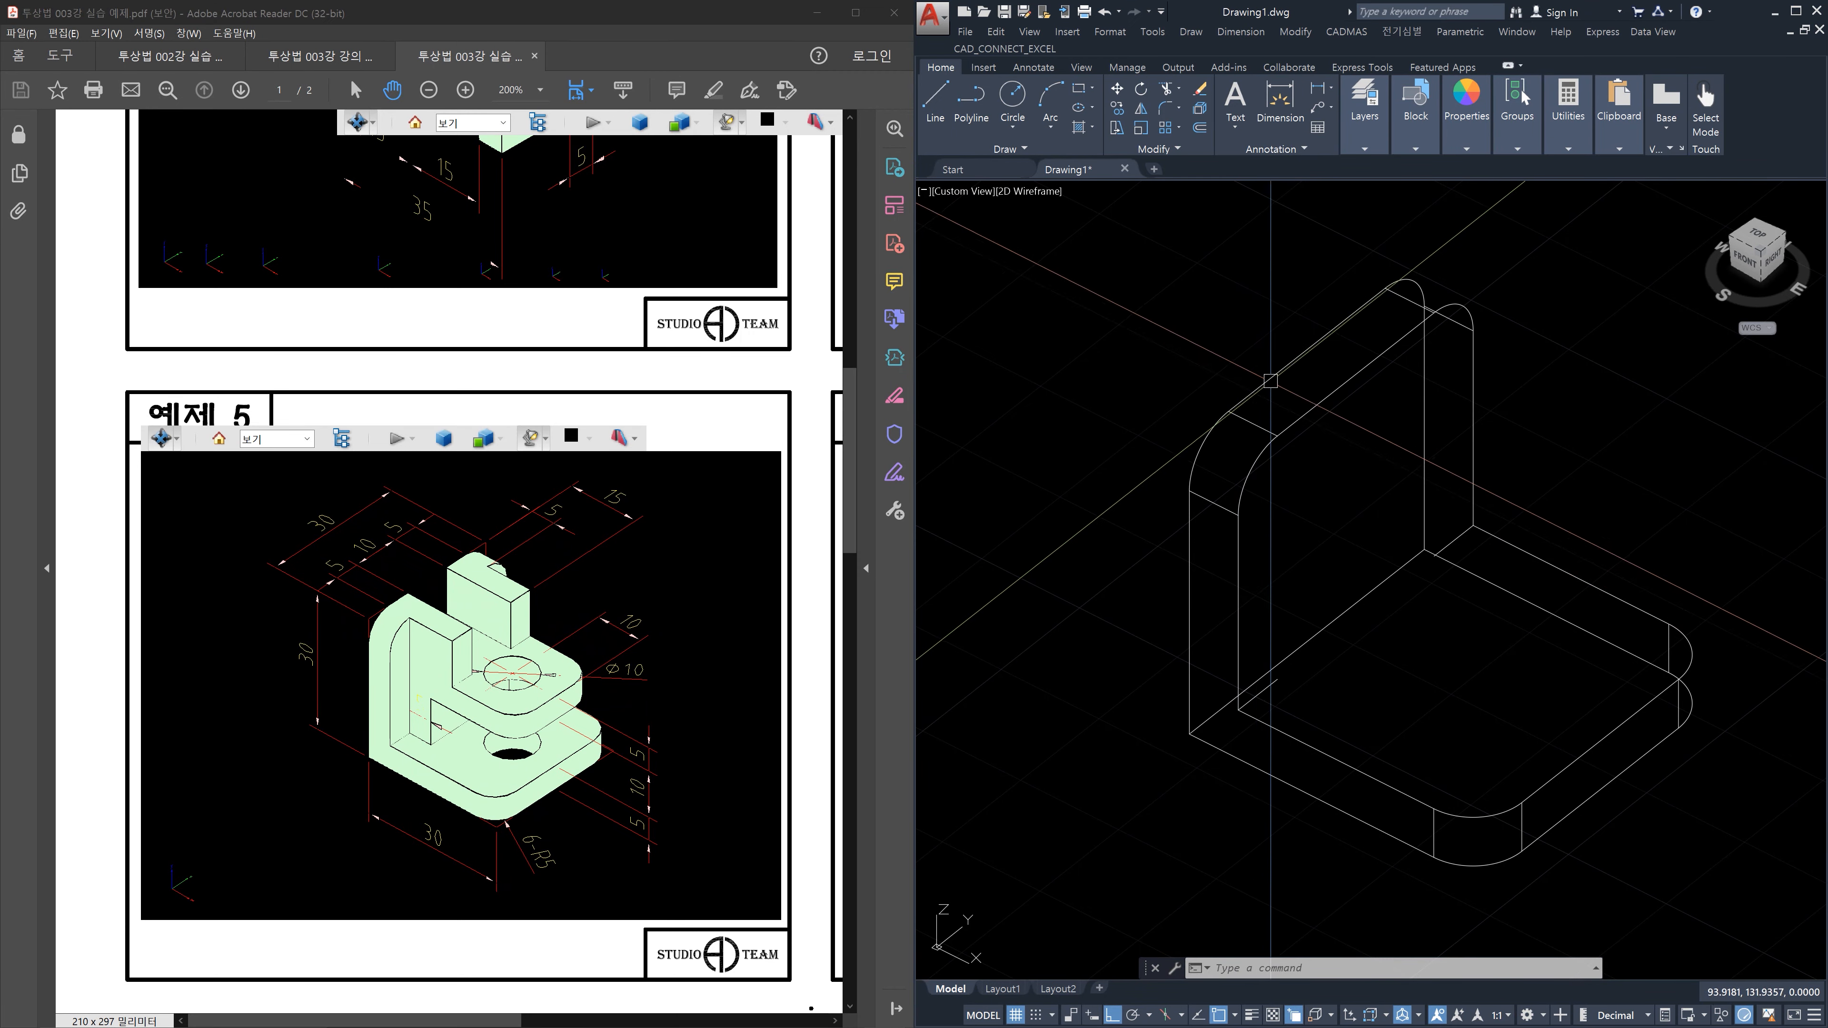
pyautogui.press('Escape')
pyautogui.press('Escape')
pyautogui.press('Escape')
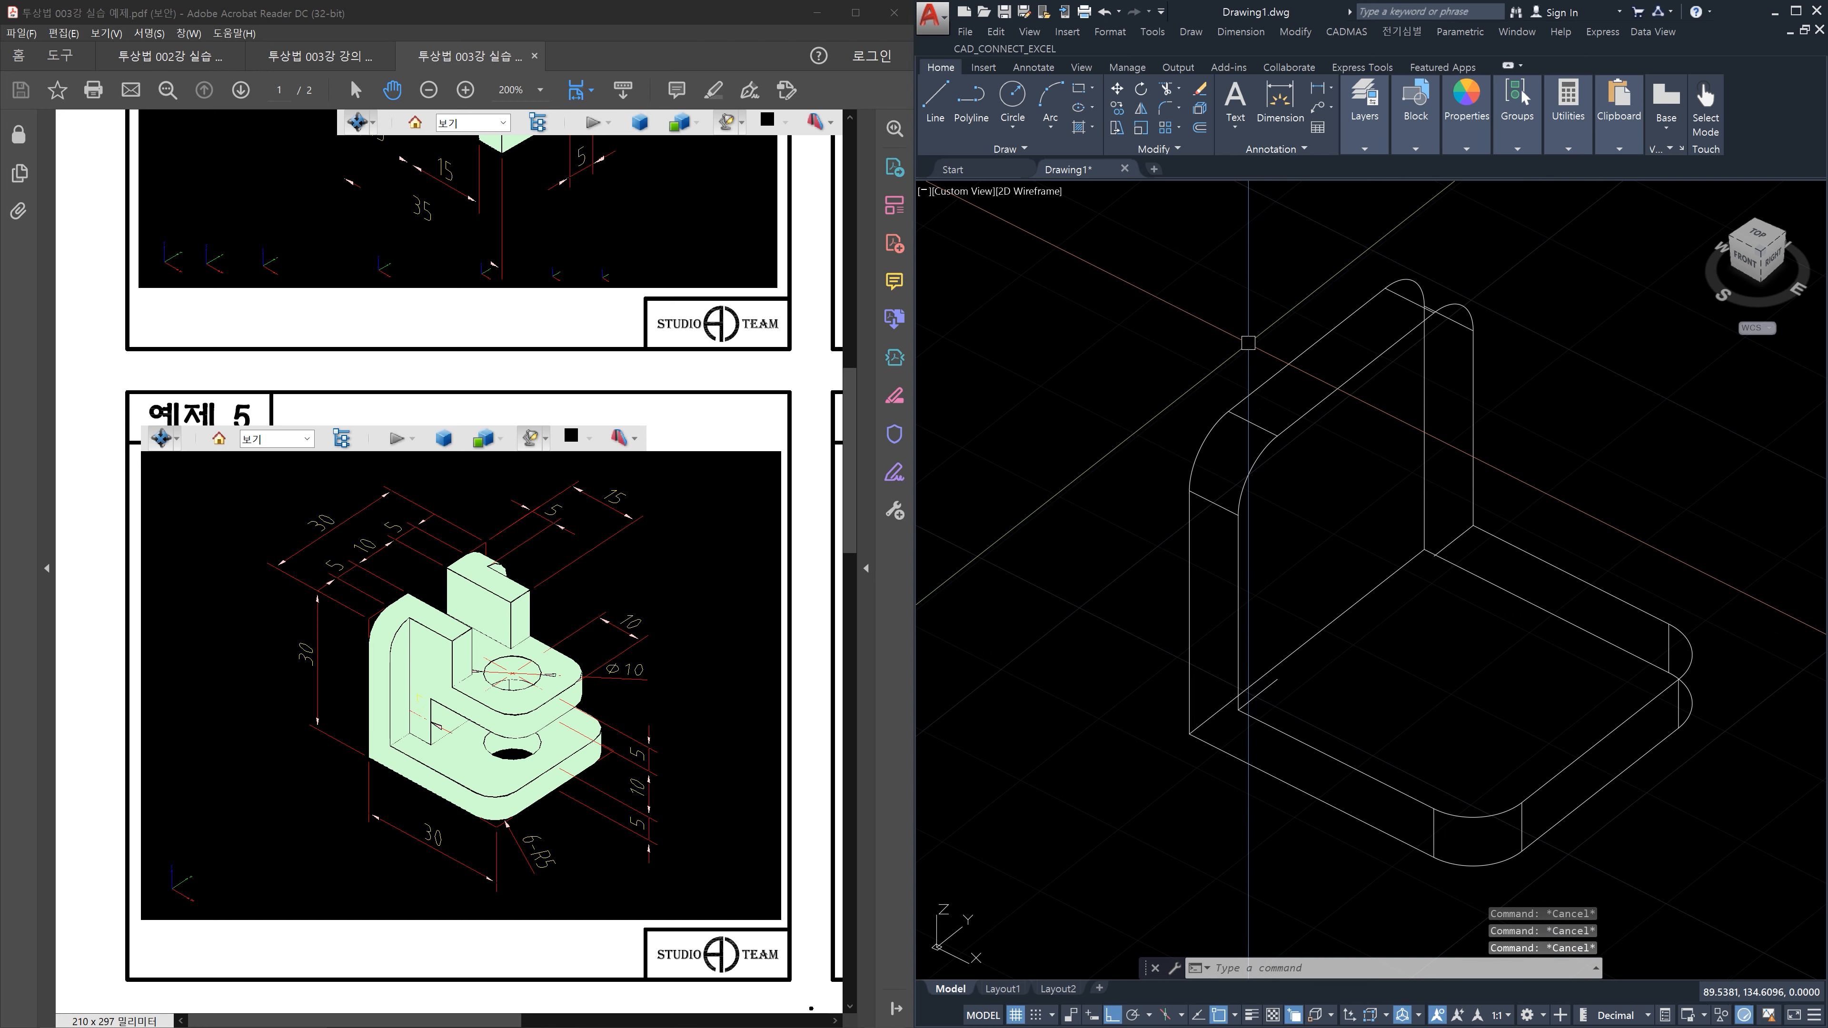
pyautogui.write('o')
pyautogui.press('Return')
pyautogui.write('5')
pyautogui.press('Return')
pyautogui.click(1256, 417)
pyautogui.click(1402, 328)
pyautogui.press('Escape')
pyautogui.press('Escape')
pyautogui.press('Escape')
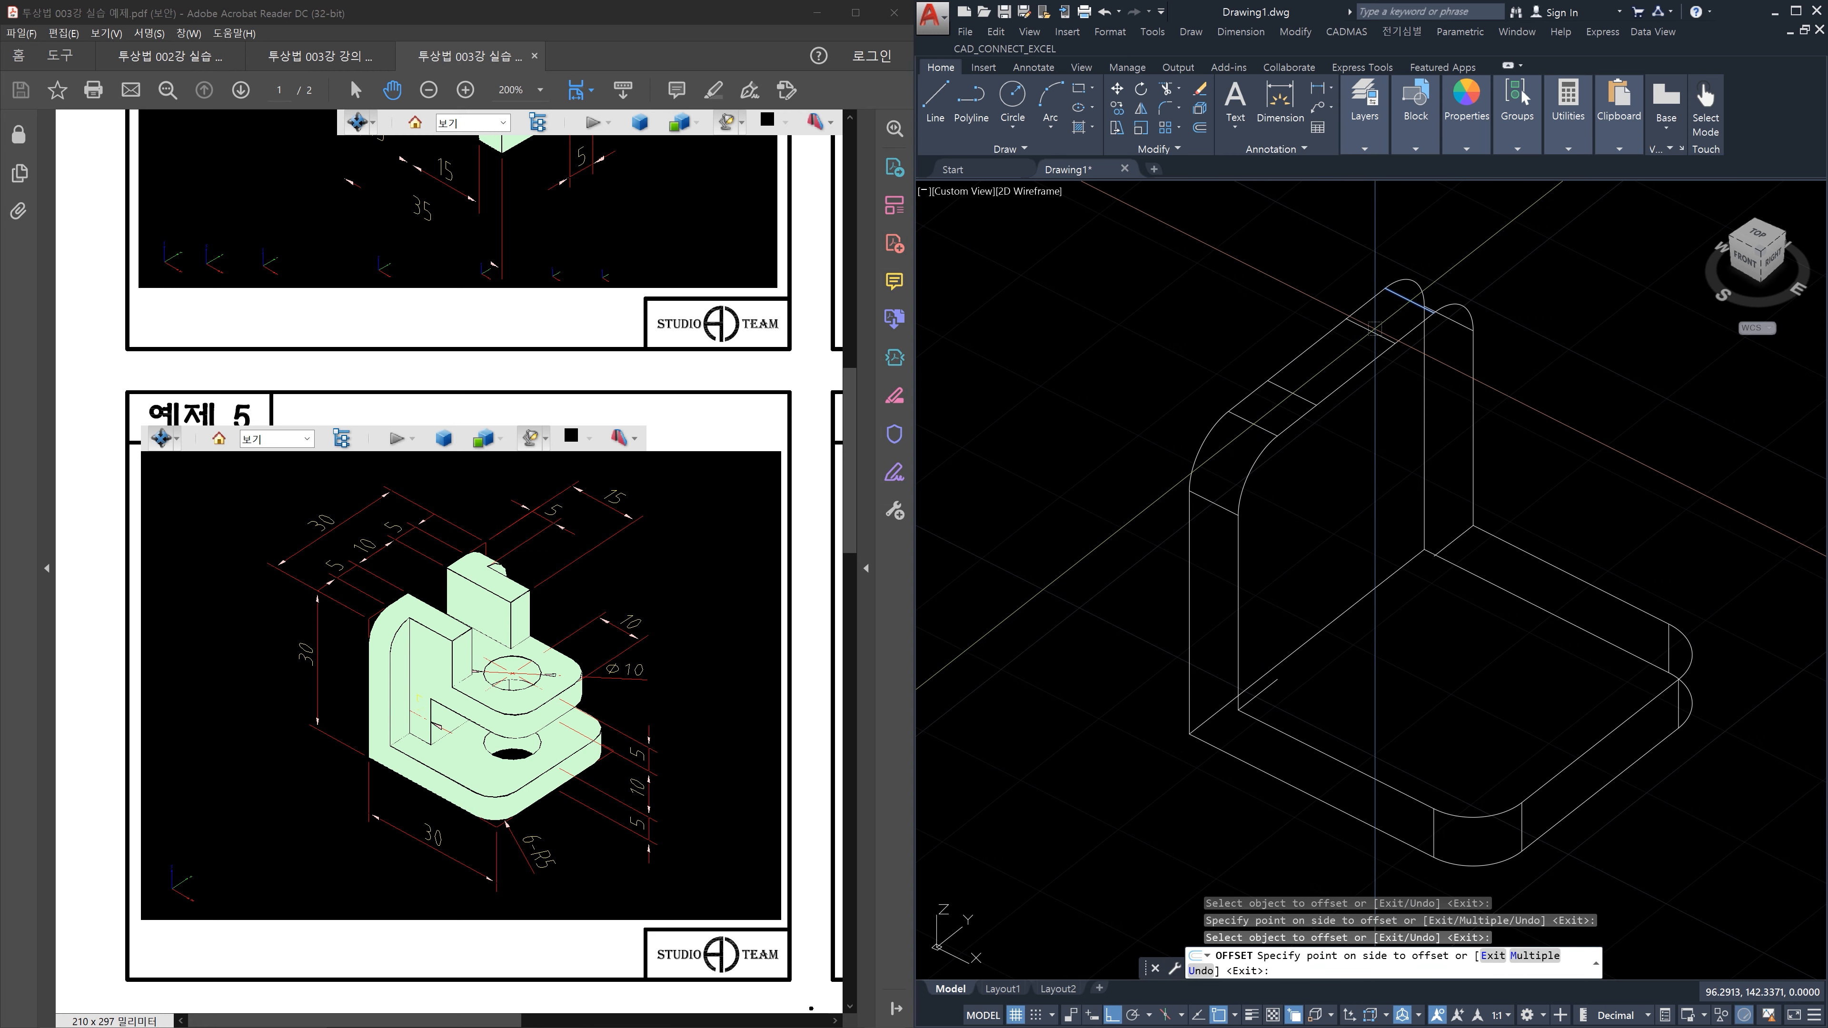
# Trim the rear top edge of the back plate between the two offset notch lines
pyautogui.write('tr')
pyautogui.press('Return')
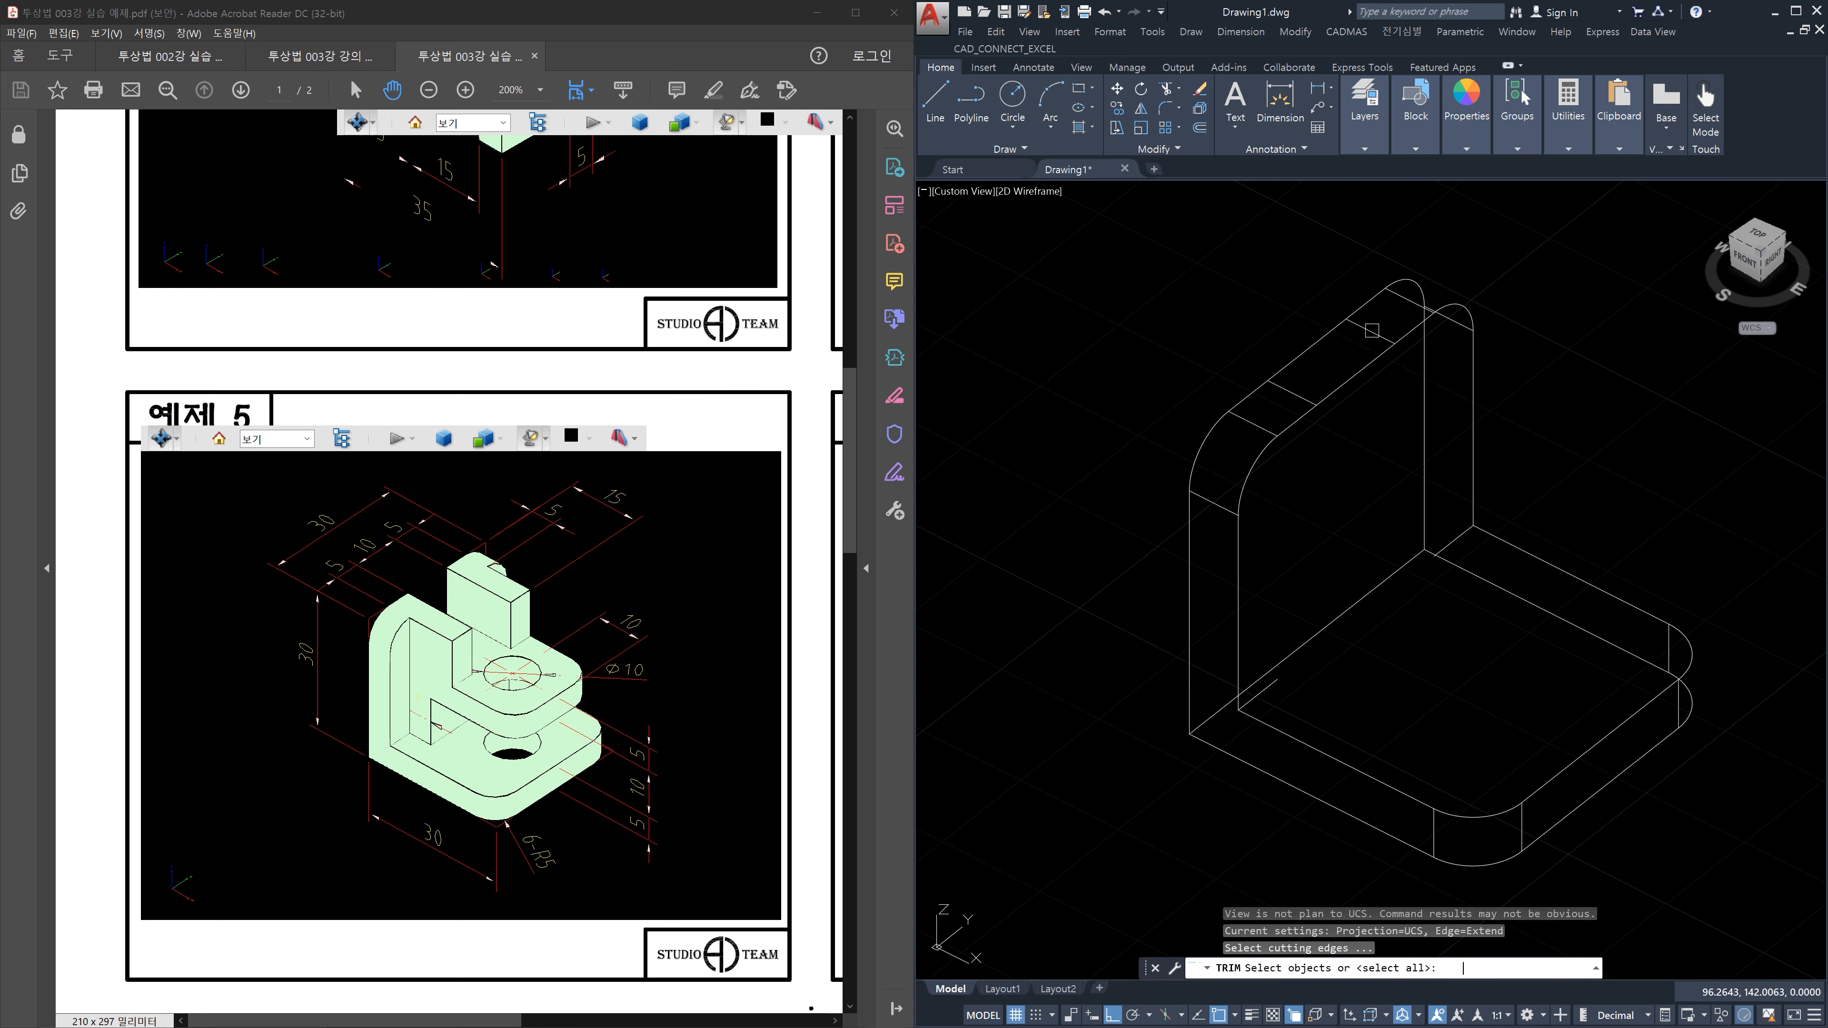
pyautogui.click(1372, 330)
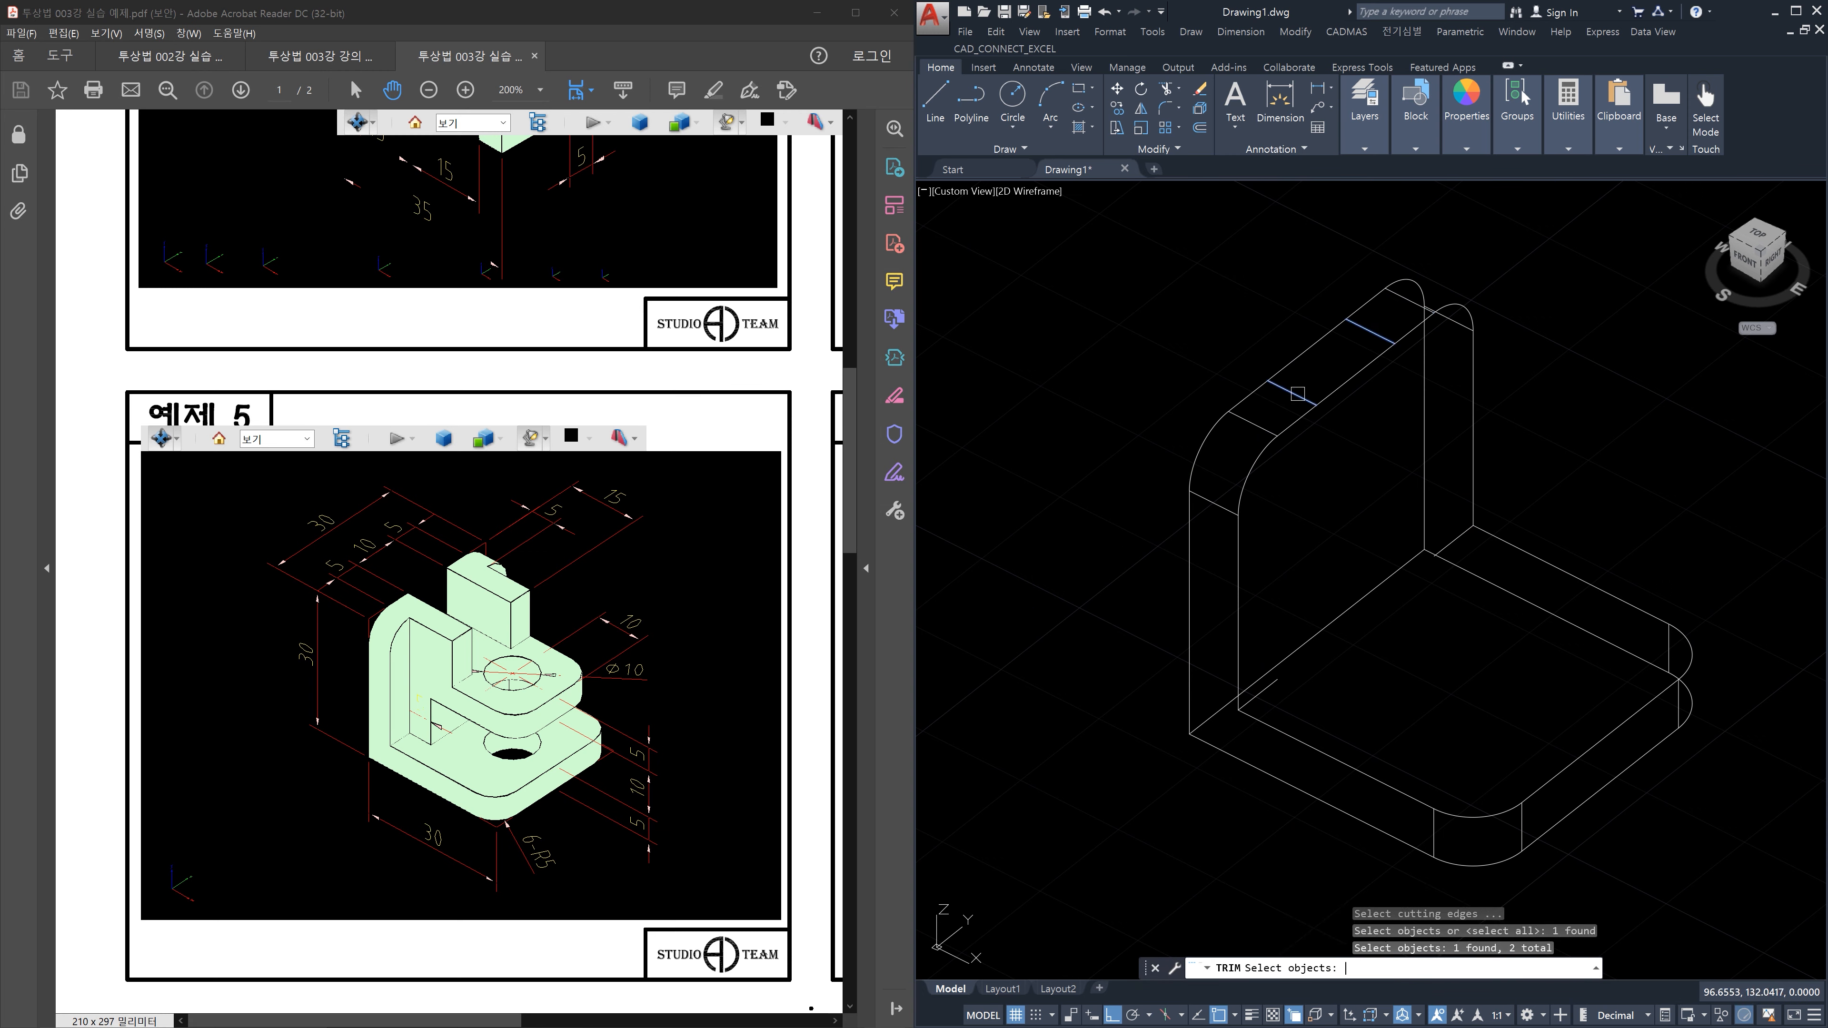
pyautogui.press('Return')
pyautogui.click(1306, 351)
pyautogui.press('Escape')
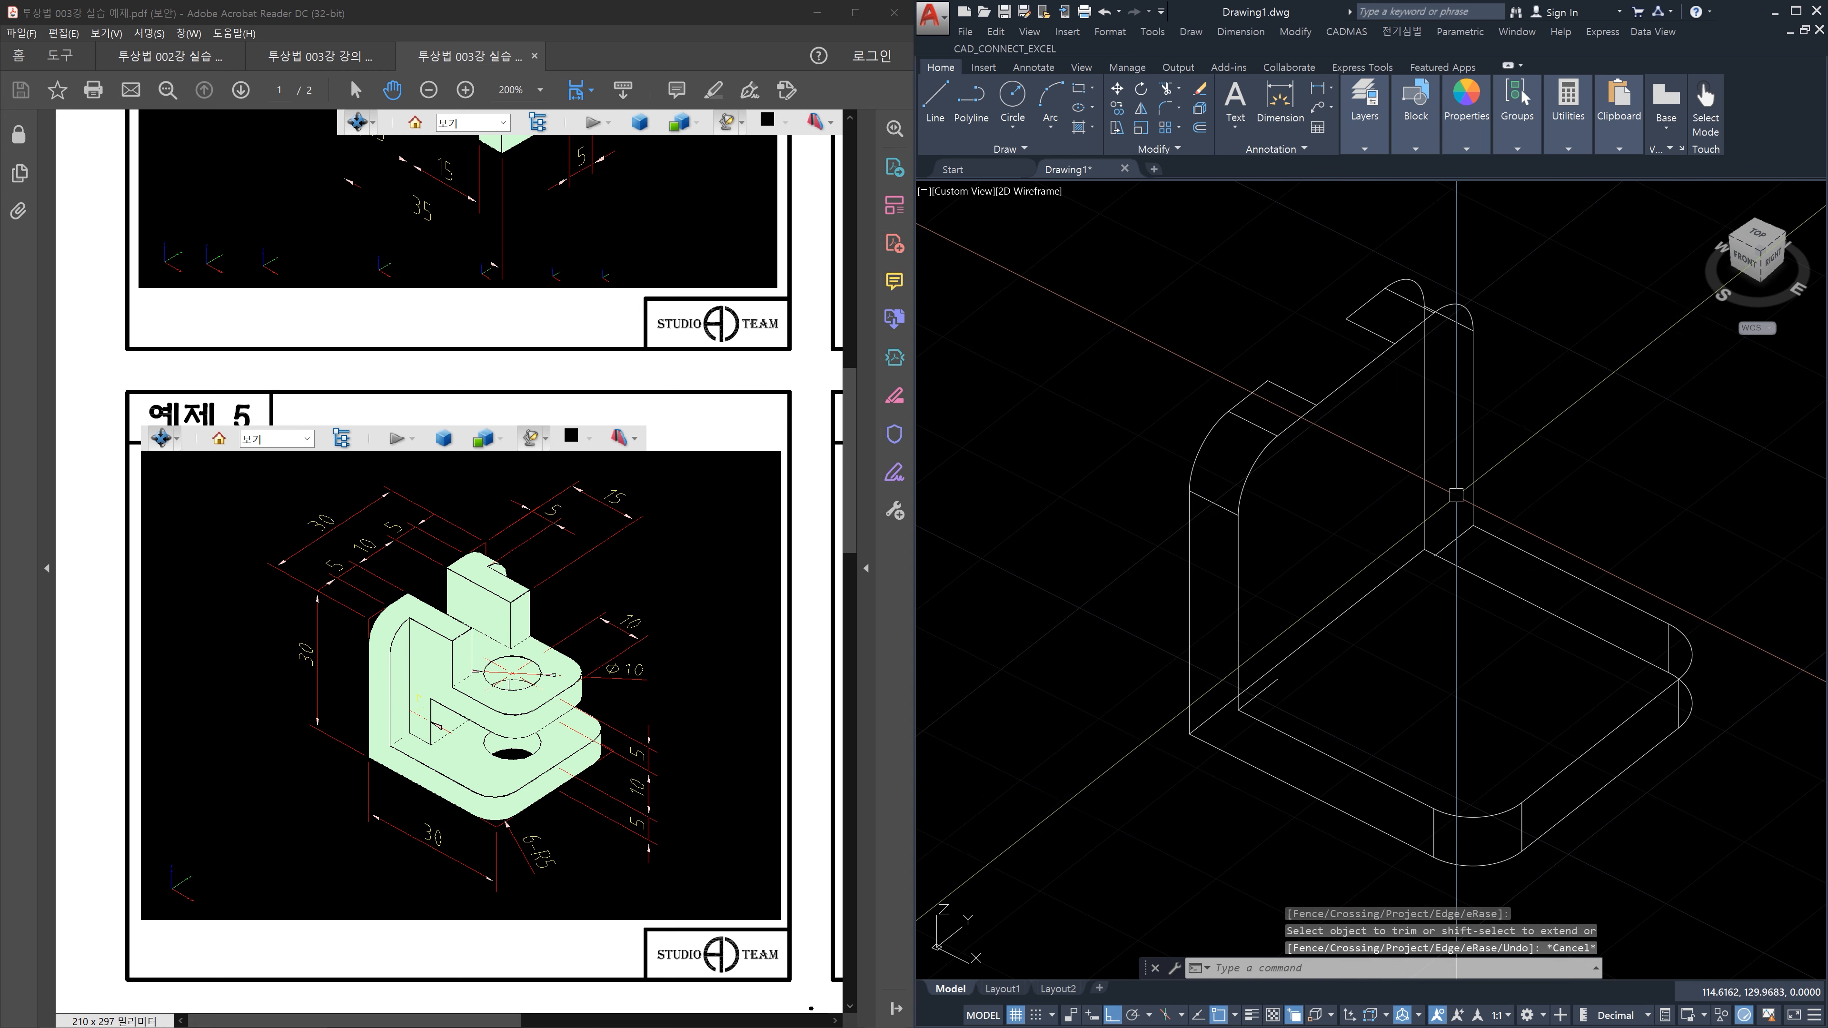
# Erase the front top edge line of the back plate between the two corner arcs
pyautogui.click(1342, 382)
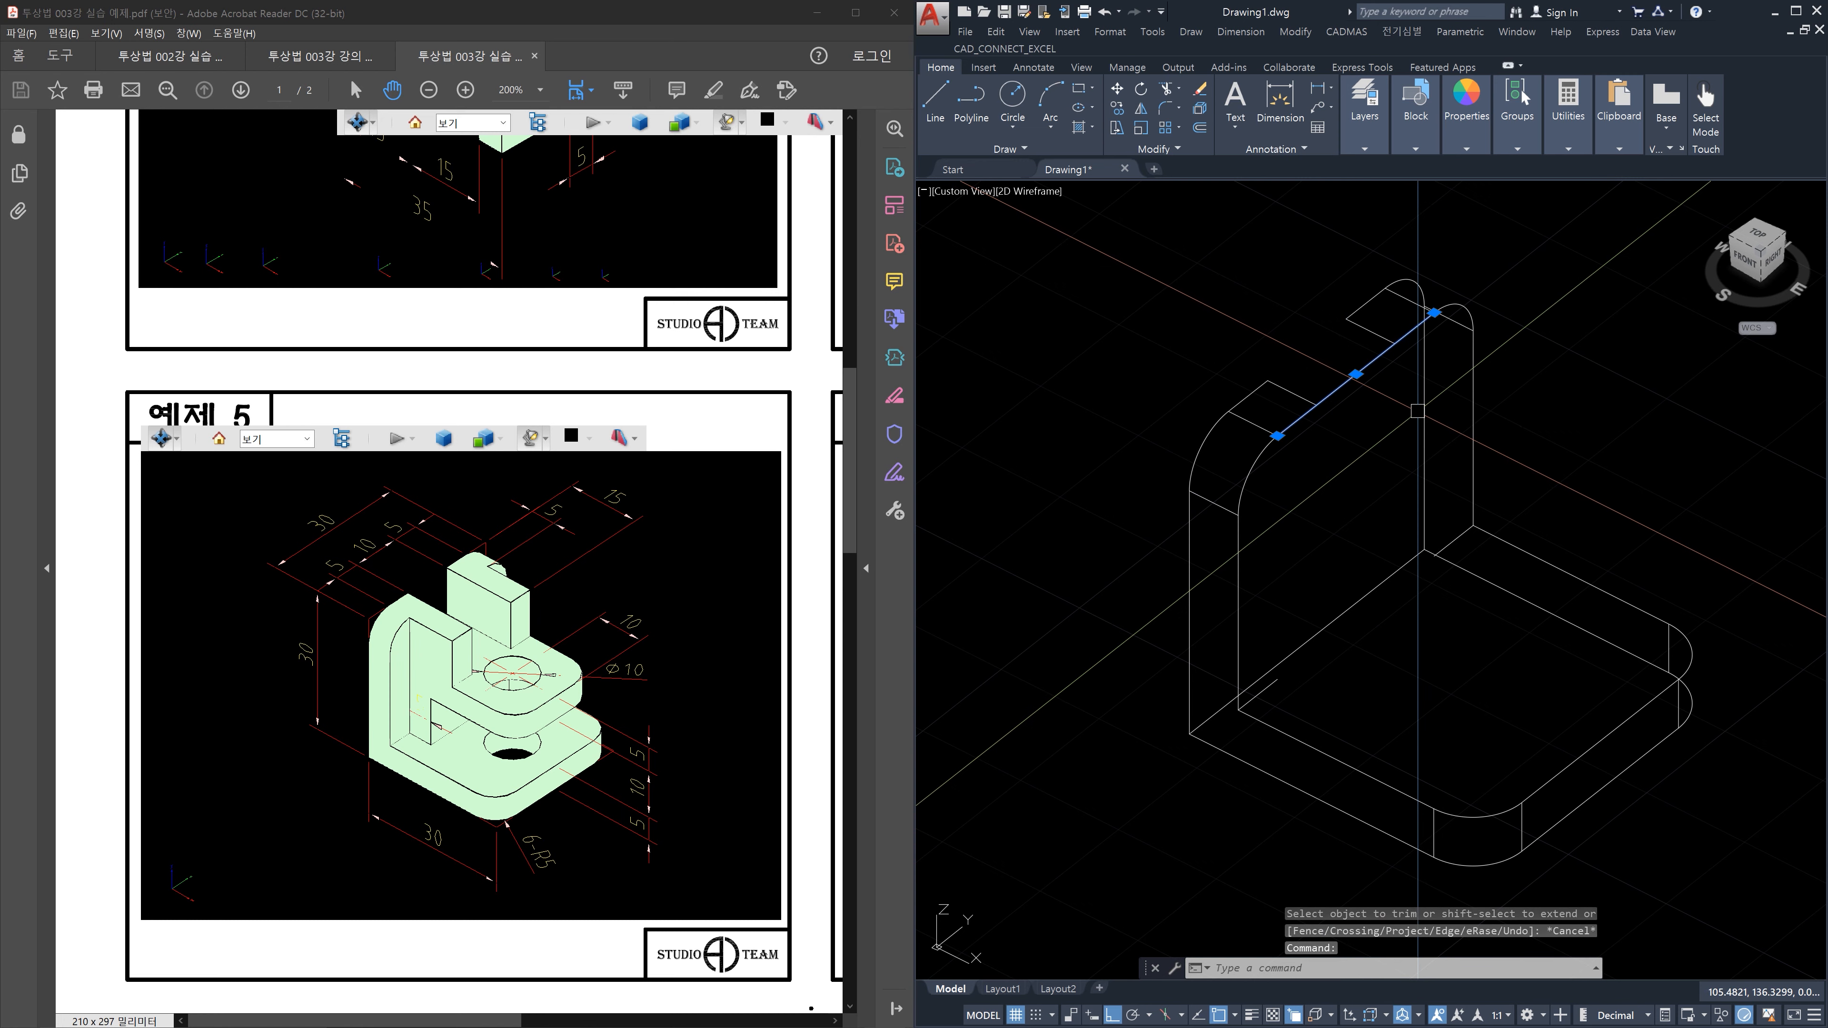
pyautogui.press('Delete')
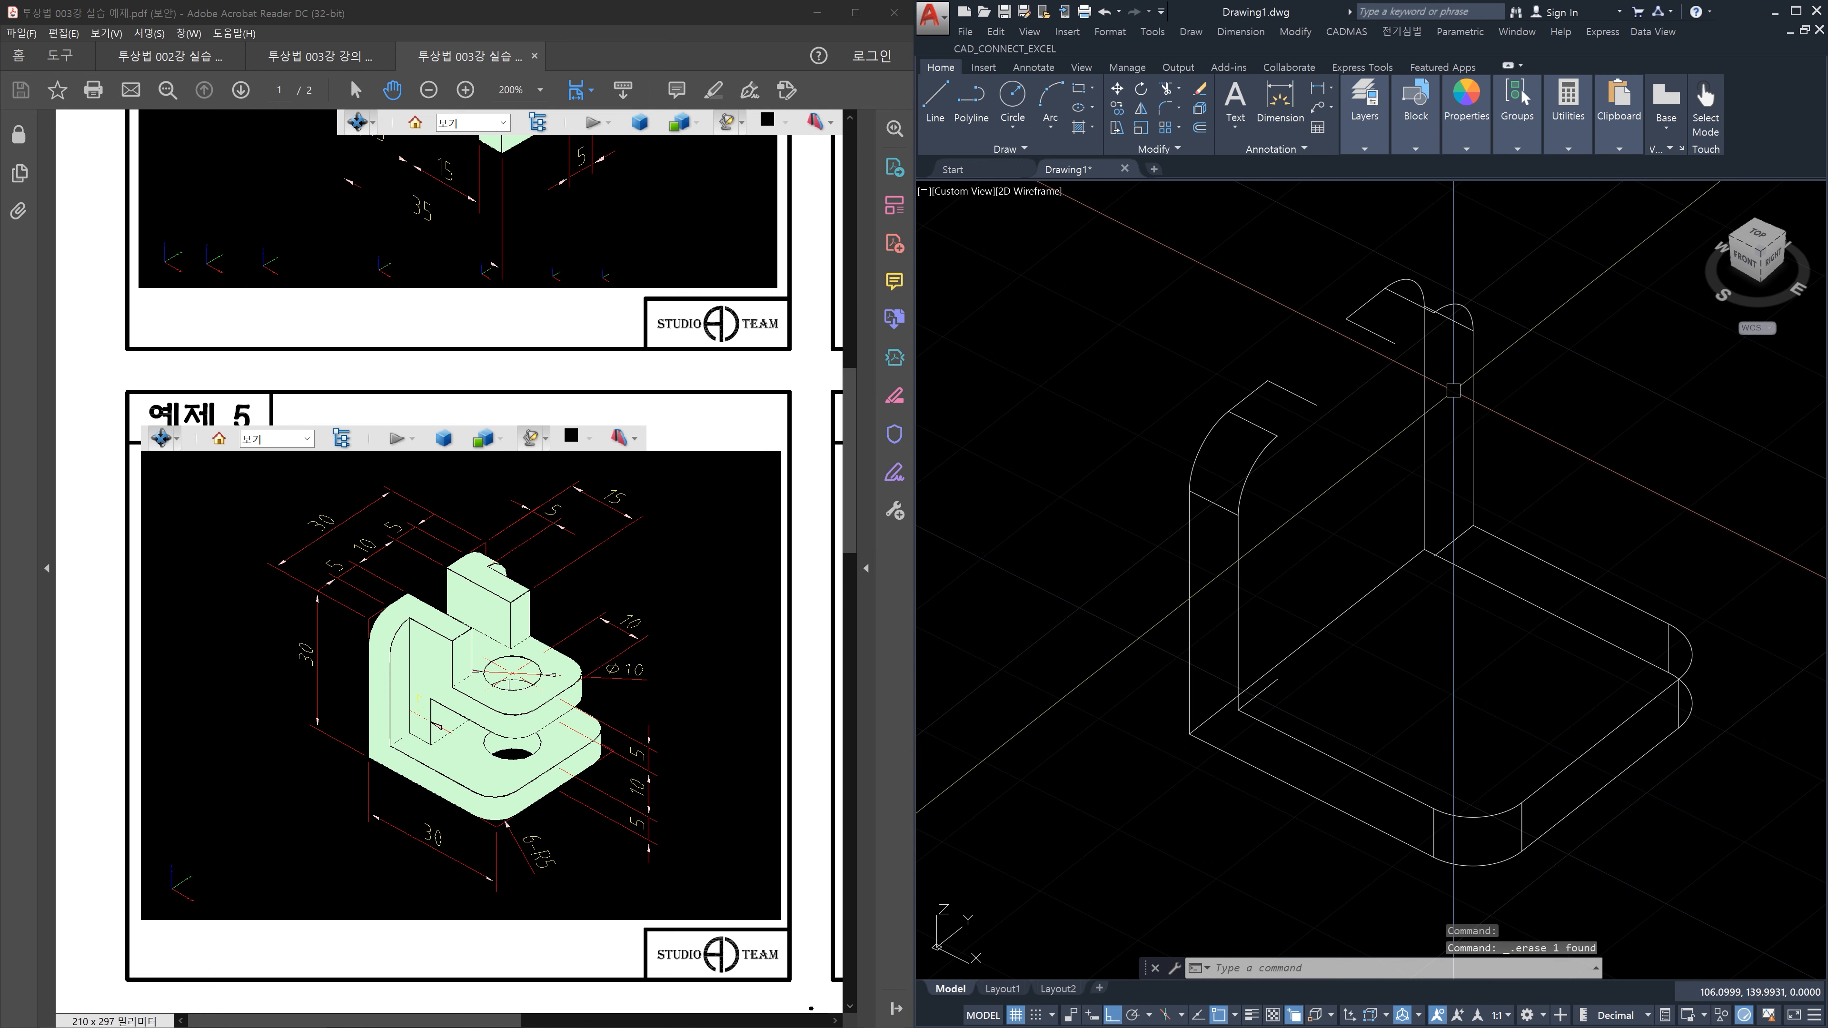
pyautogui.keyDown('shift'); pyautogui.moveTo(1518, 396); pyautogui.dragTo(1492, 431, button='middle'); pyautogui.keyUp('shift')
pyautogui.press('Escape')
pyautogui.press('Escape')
pyautogui.press('Escape')
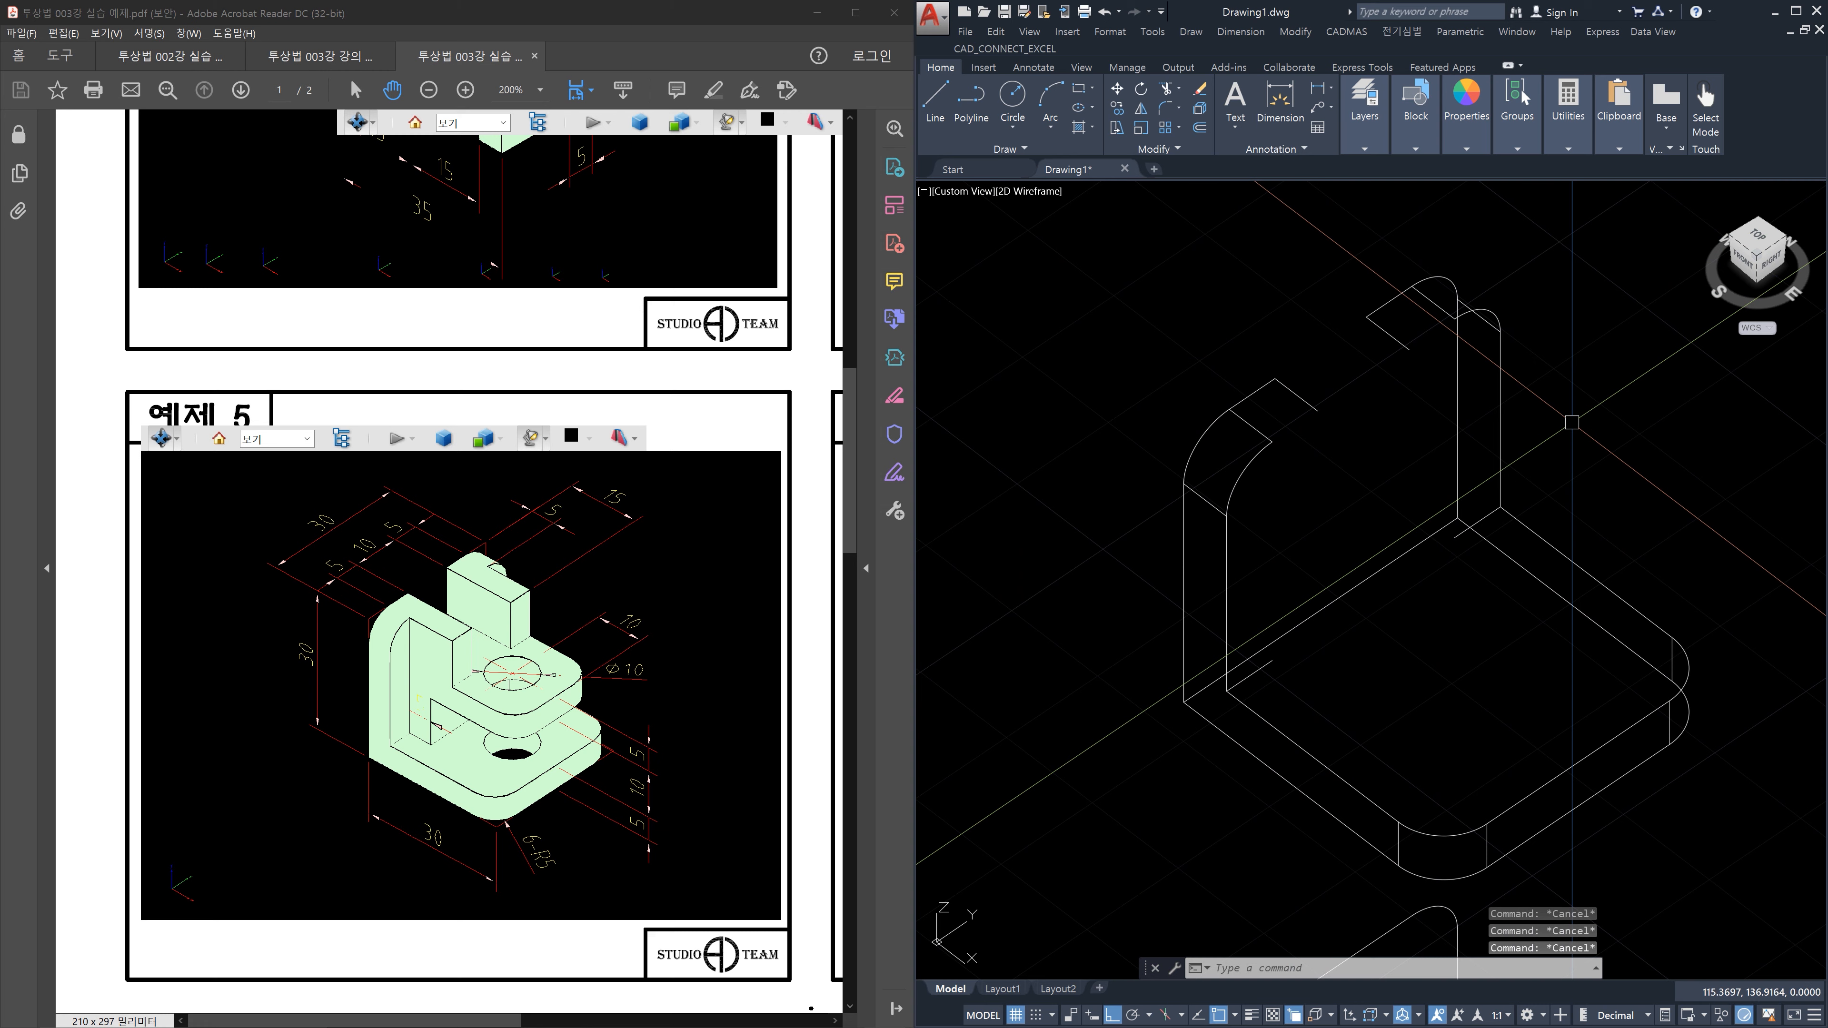
# Lengthen the two offset notch lines on the plate's top toward the front by a delta of 10
pyautogui.write('len')
pyautogui.press('Return')
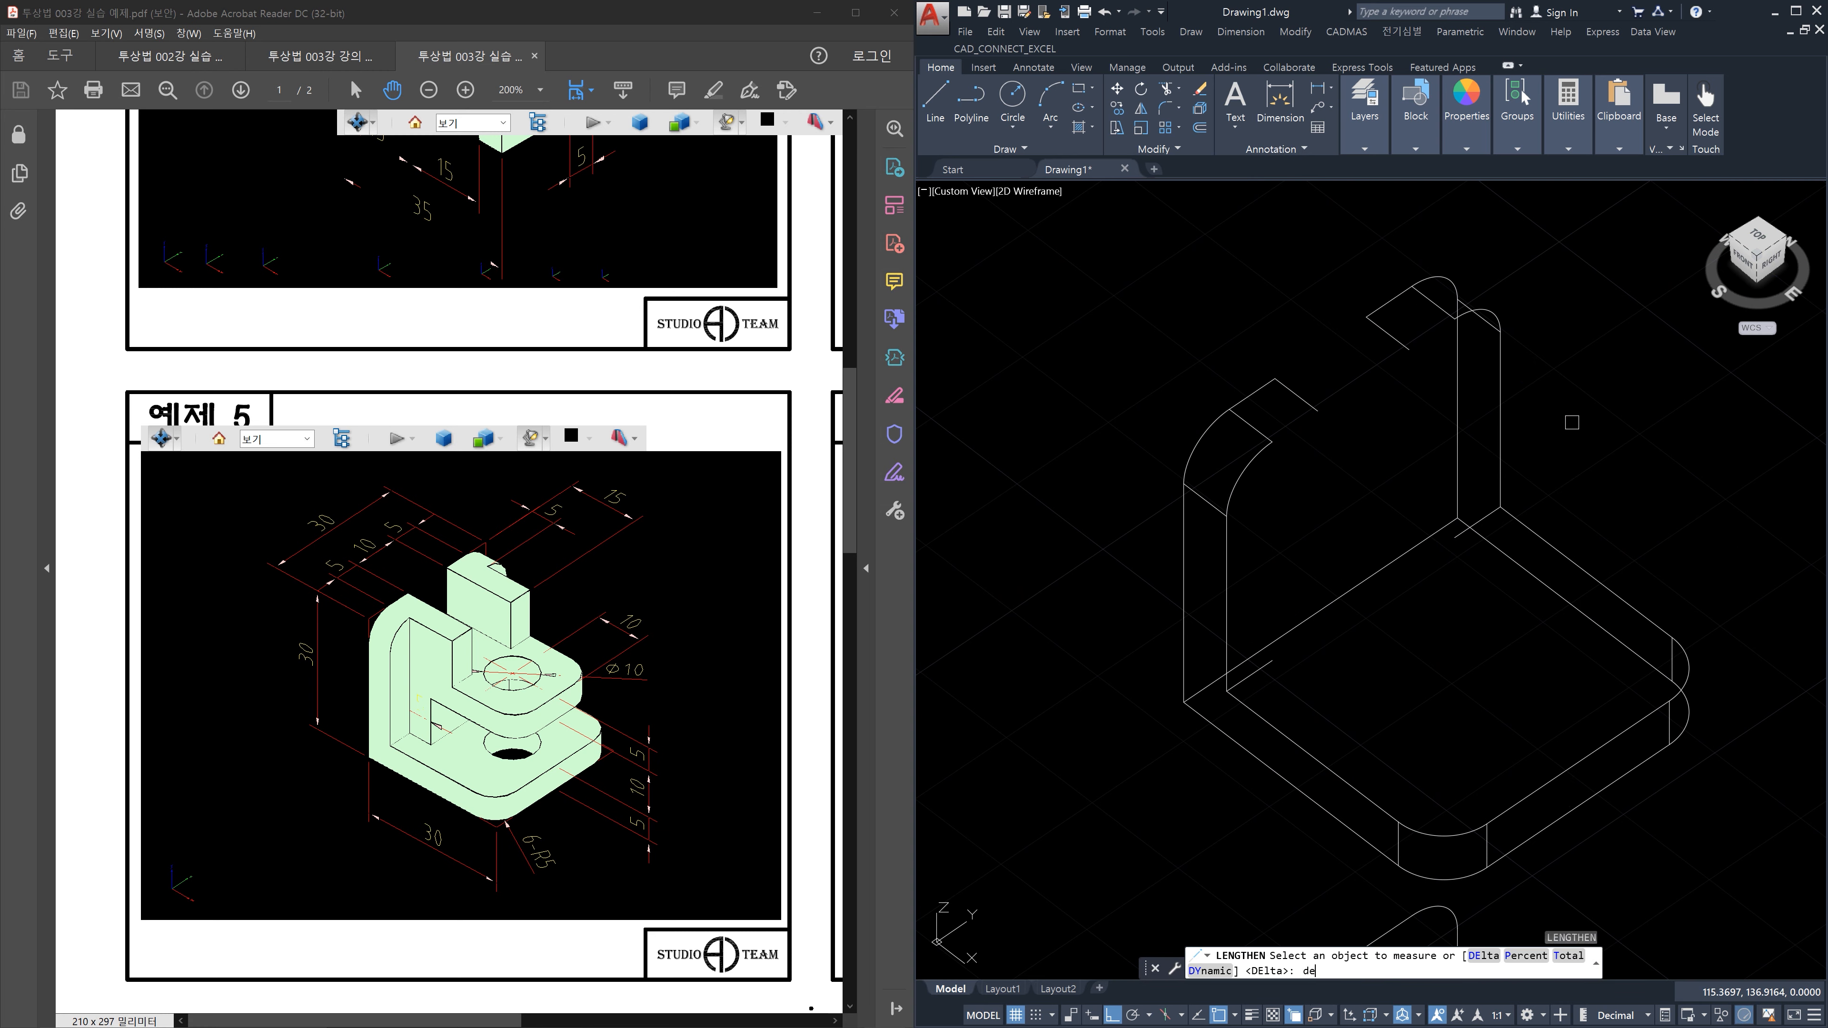
pyautogui.write('de')
pyautogui.press('Return')
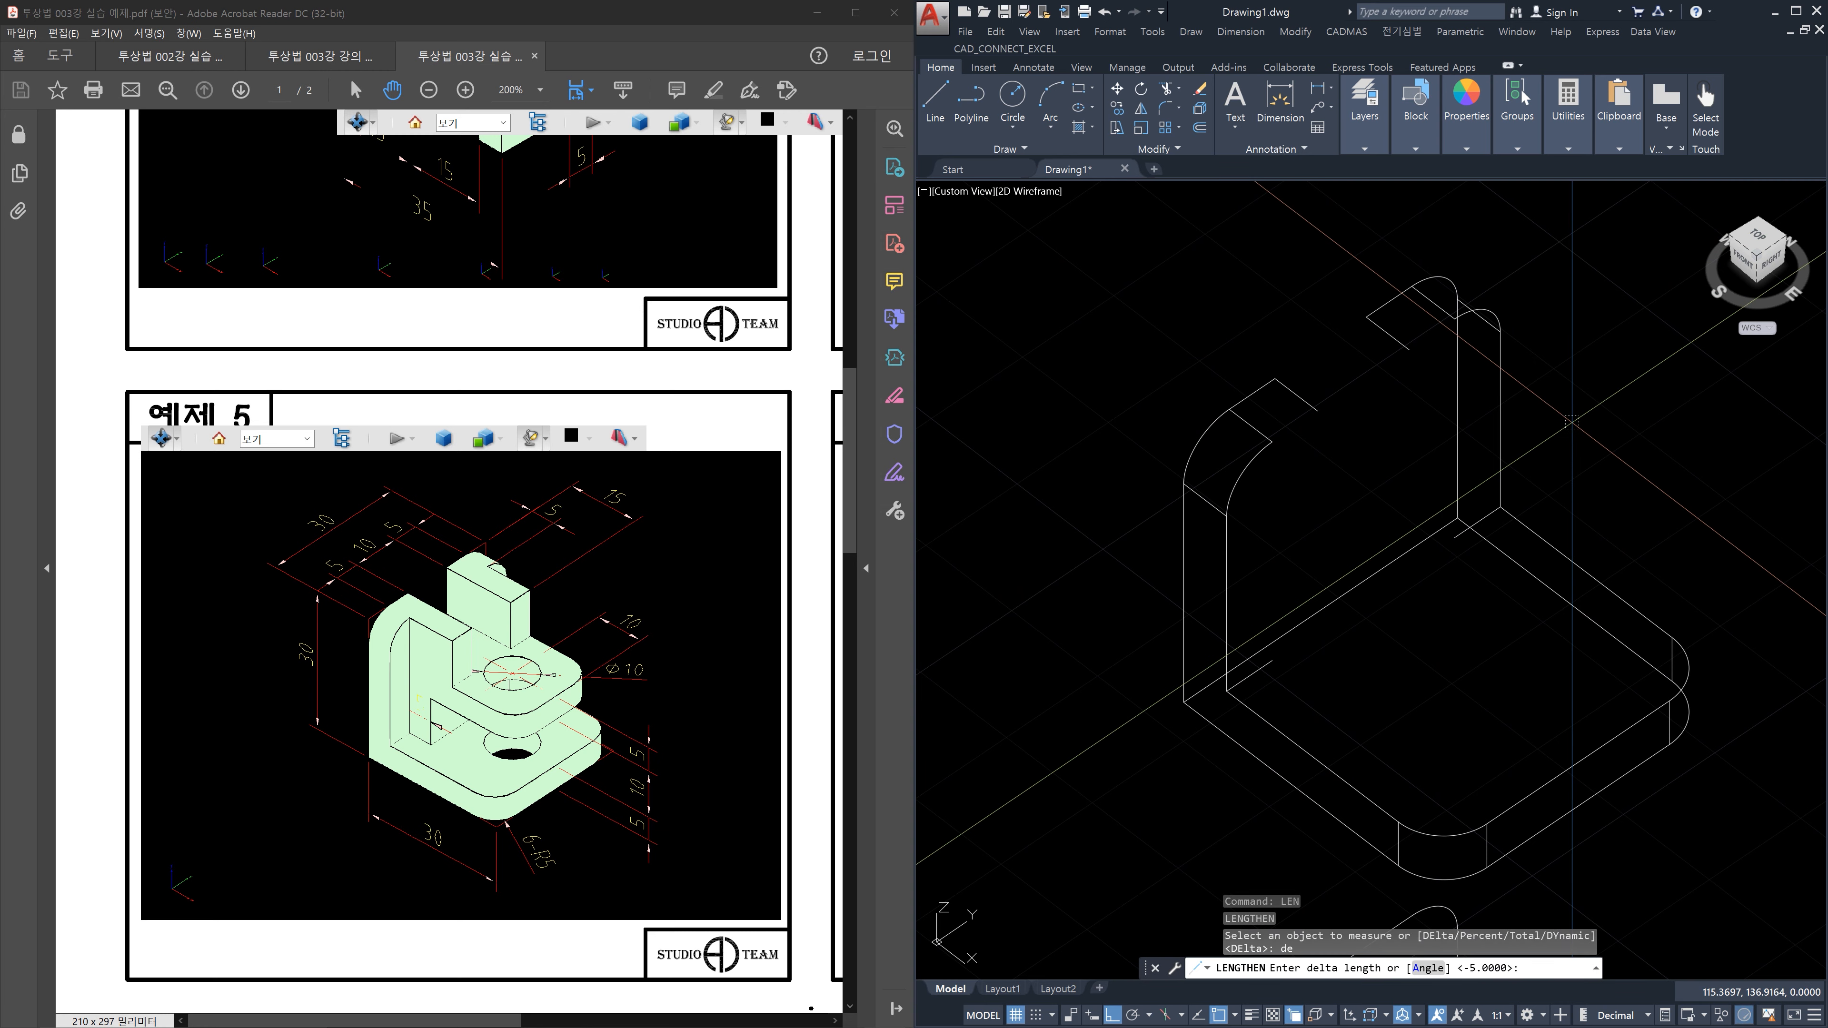
pyautogui.write('10')
pyautogui.press('Return')
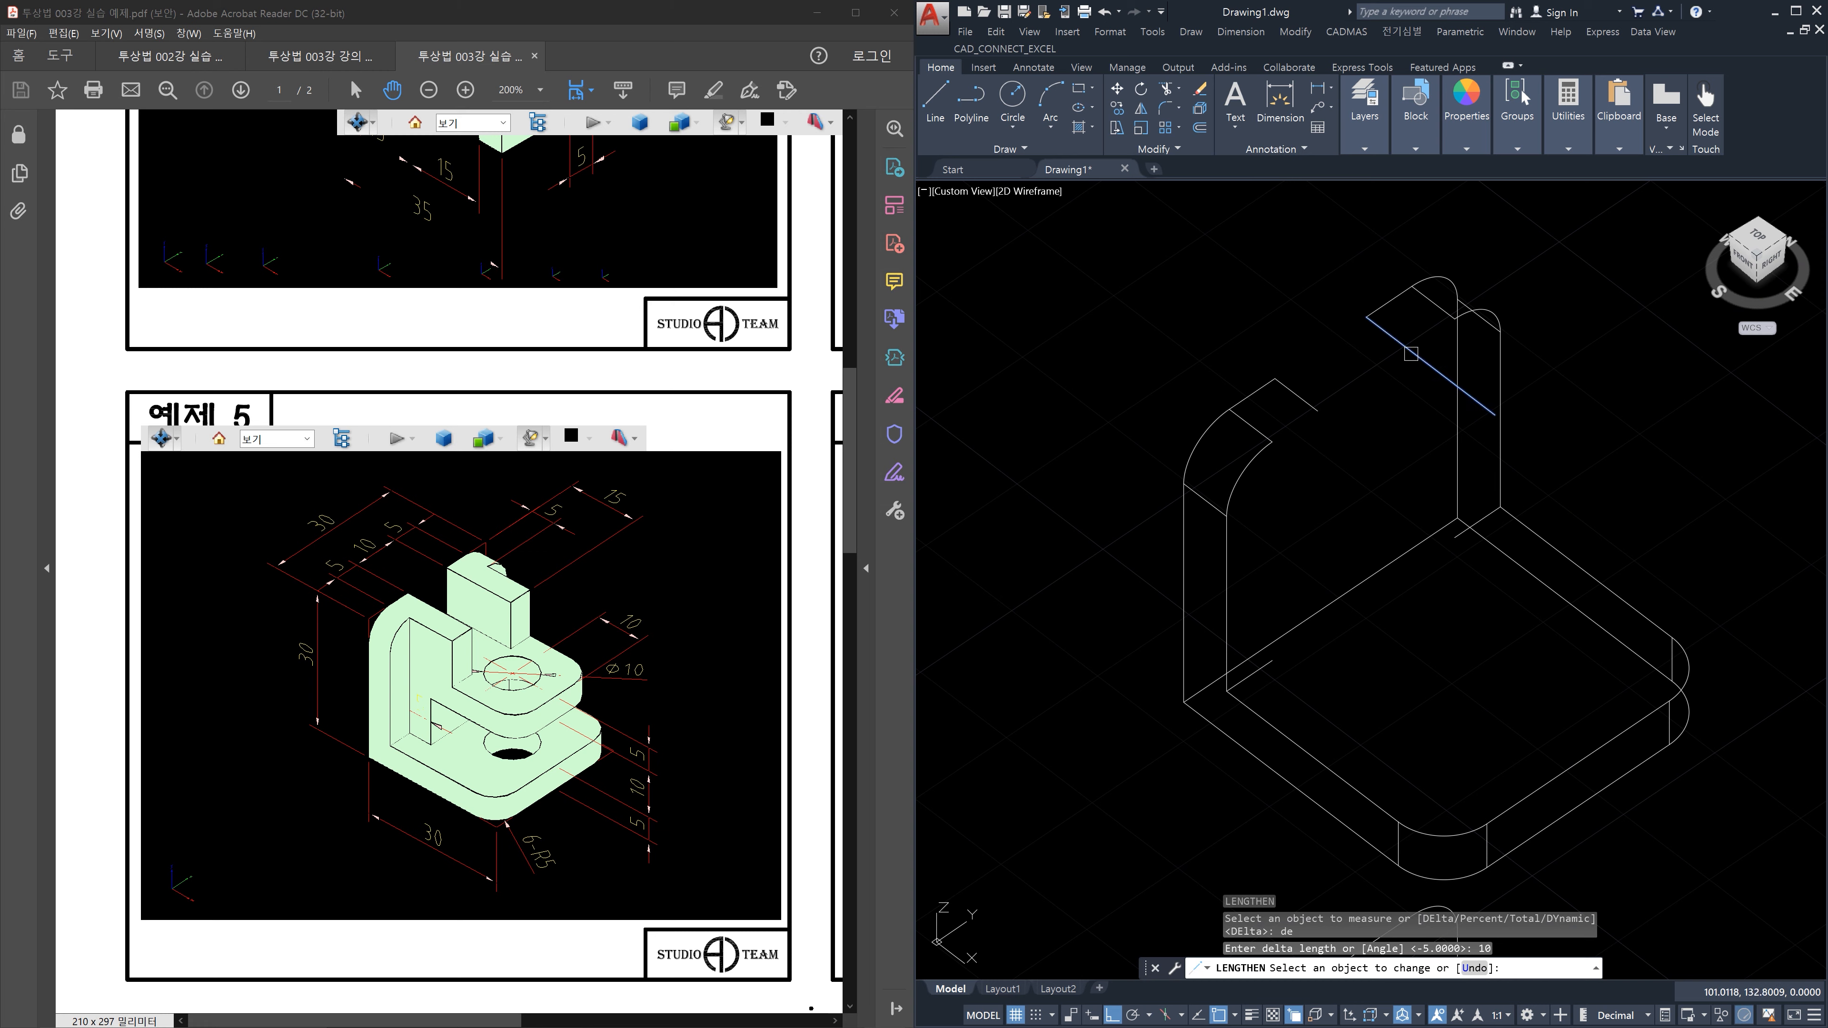
pyautogui.click(1306, 404)
pyautogui.press('Escape')
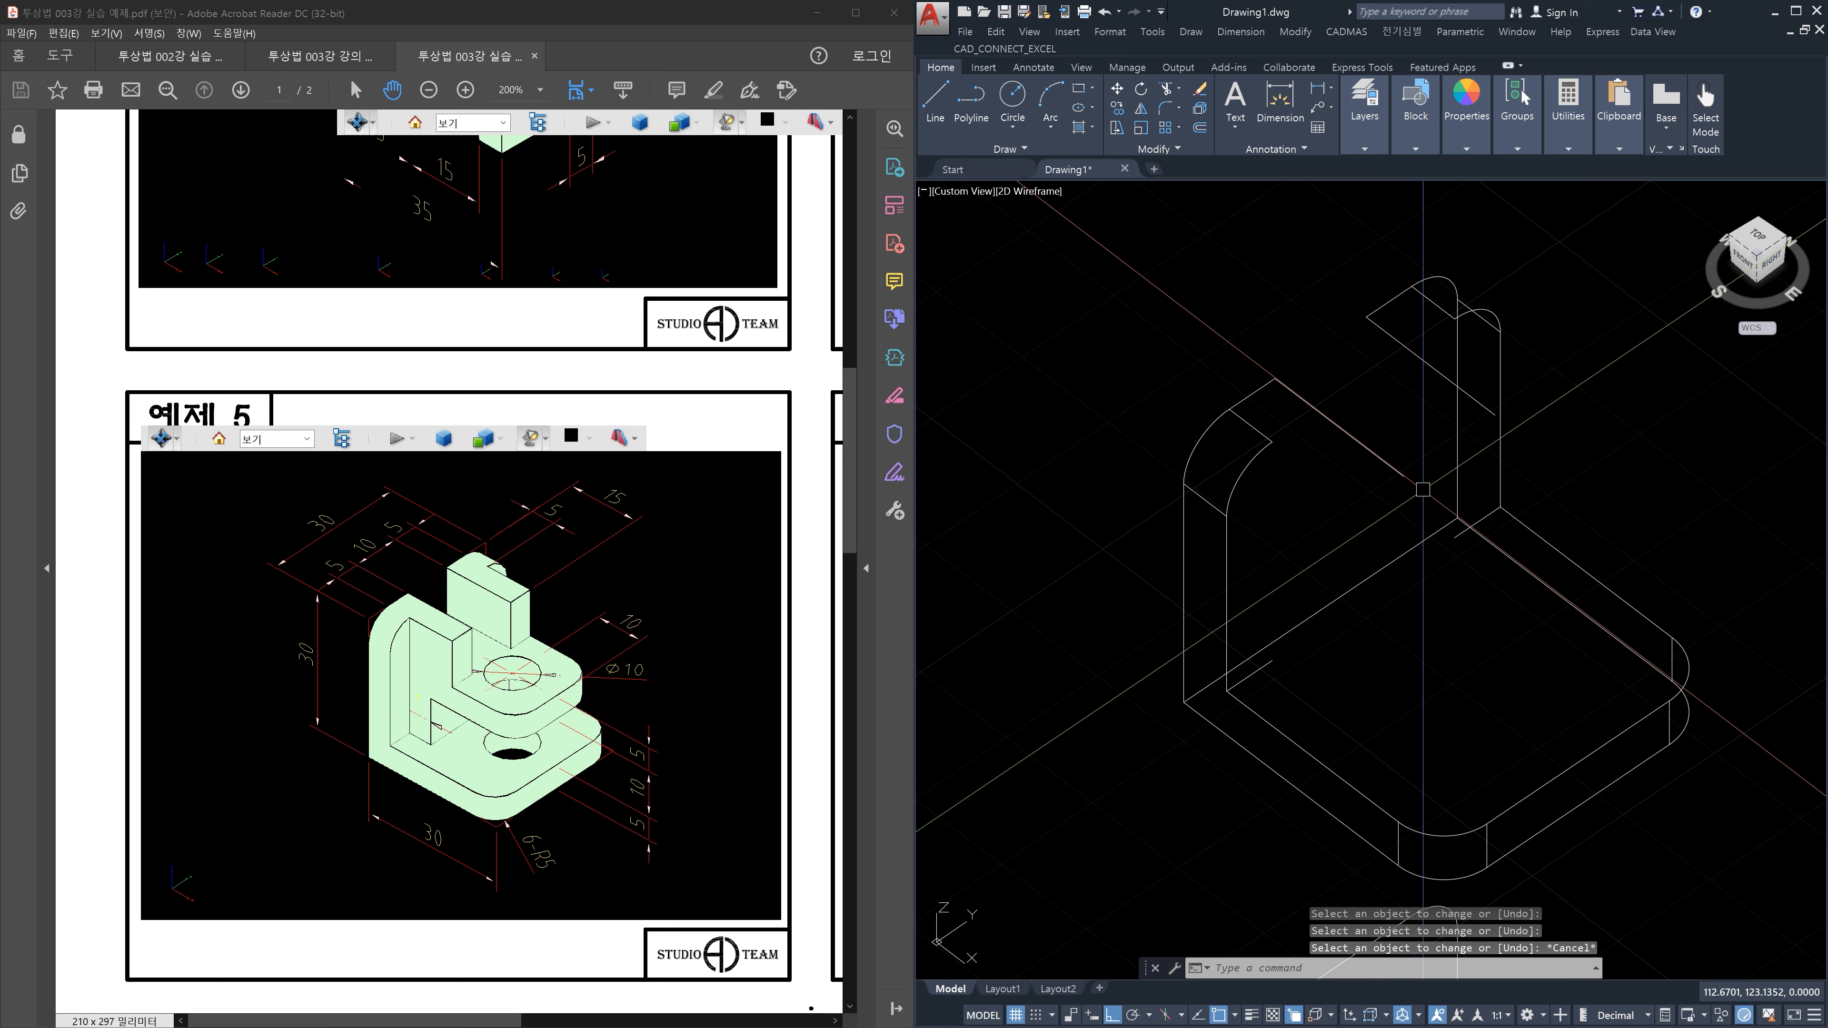
# Draw a 5-long line from the left lengthened line's front end, continuing back to the top end of the front left corner arc
pyautogui.write('l')
pyautogui.press('Return')
pyautogui.click(1403, 476)
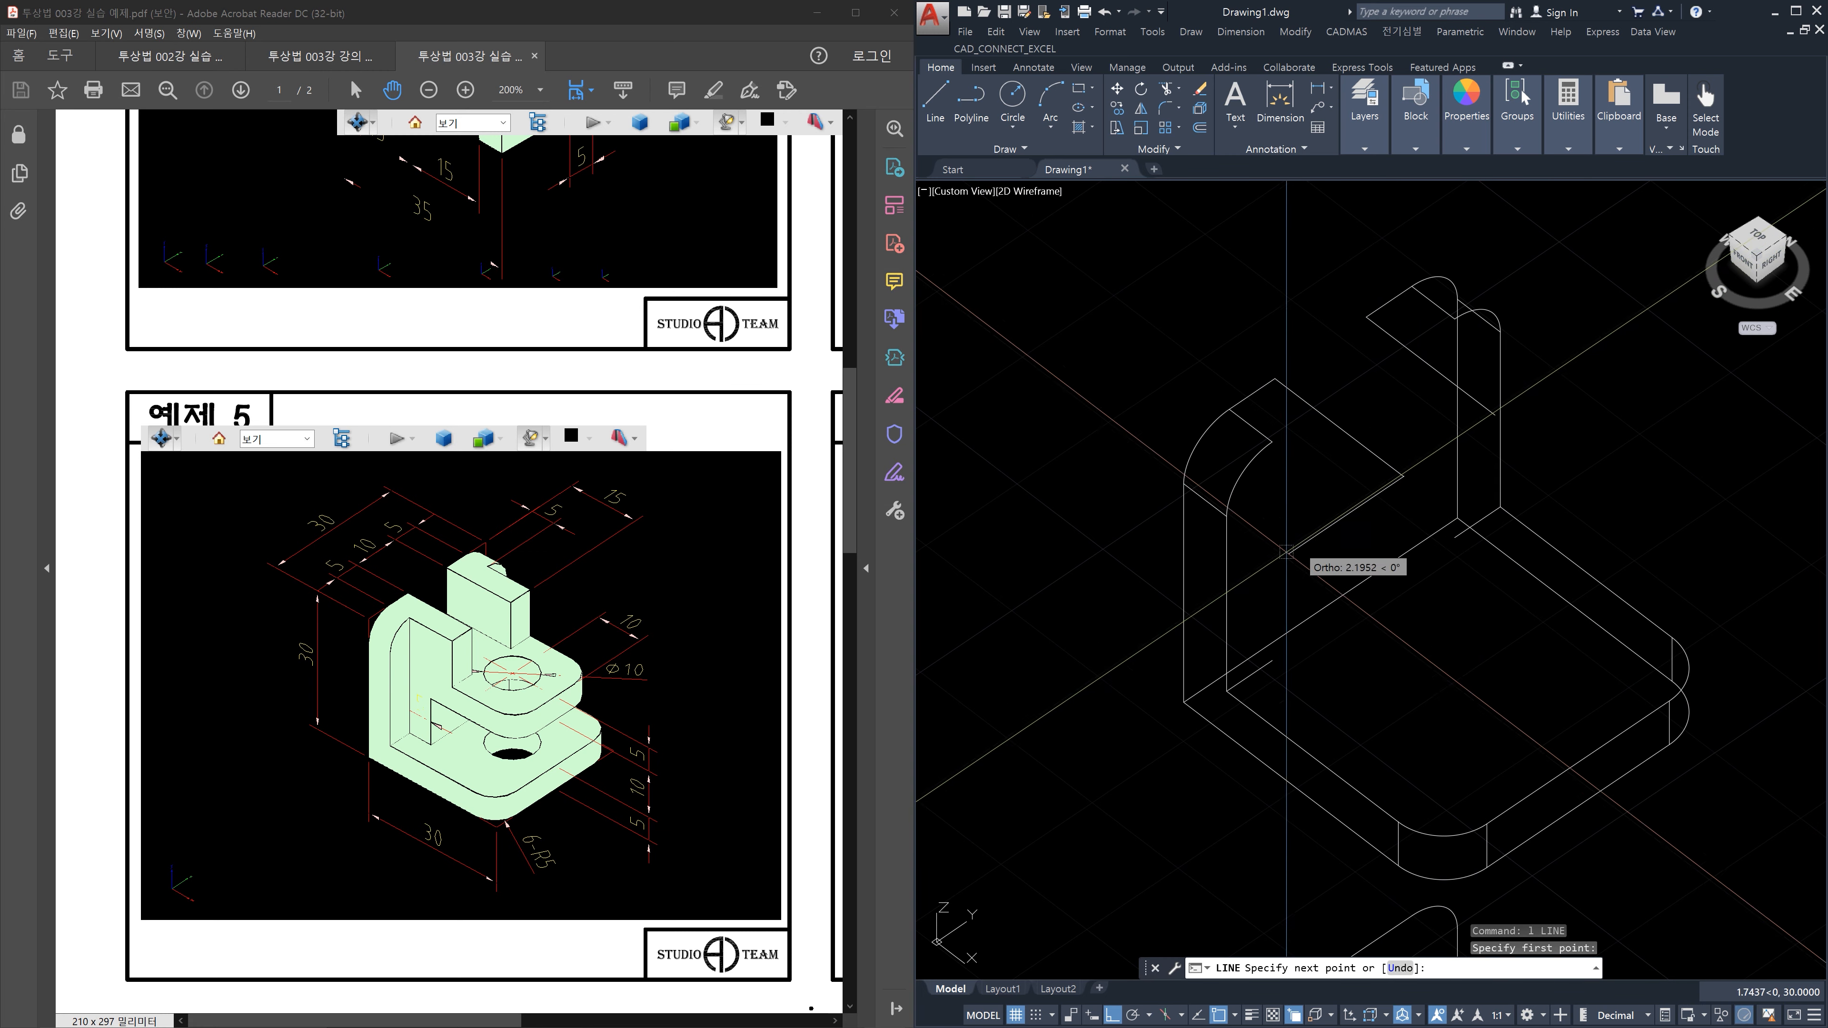
pyautogui.write('5')
pyautogui.press('Return')
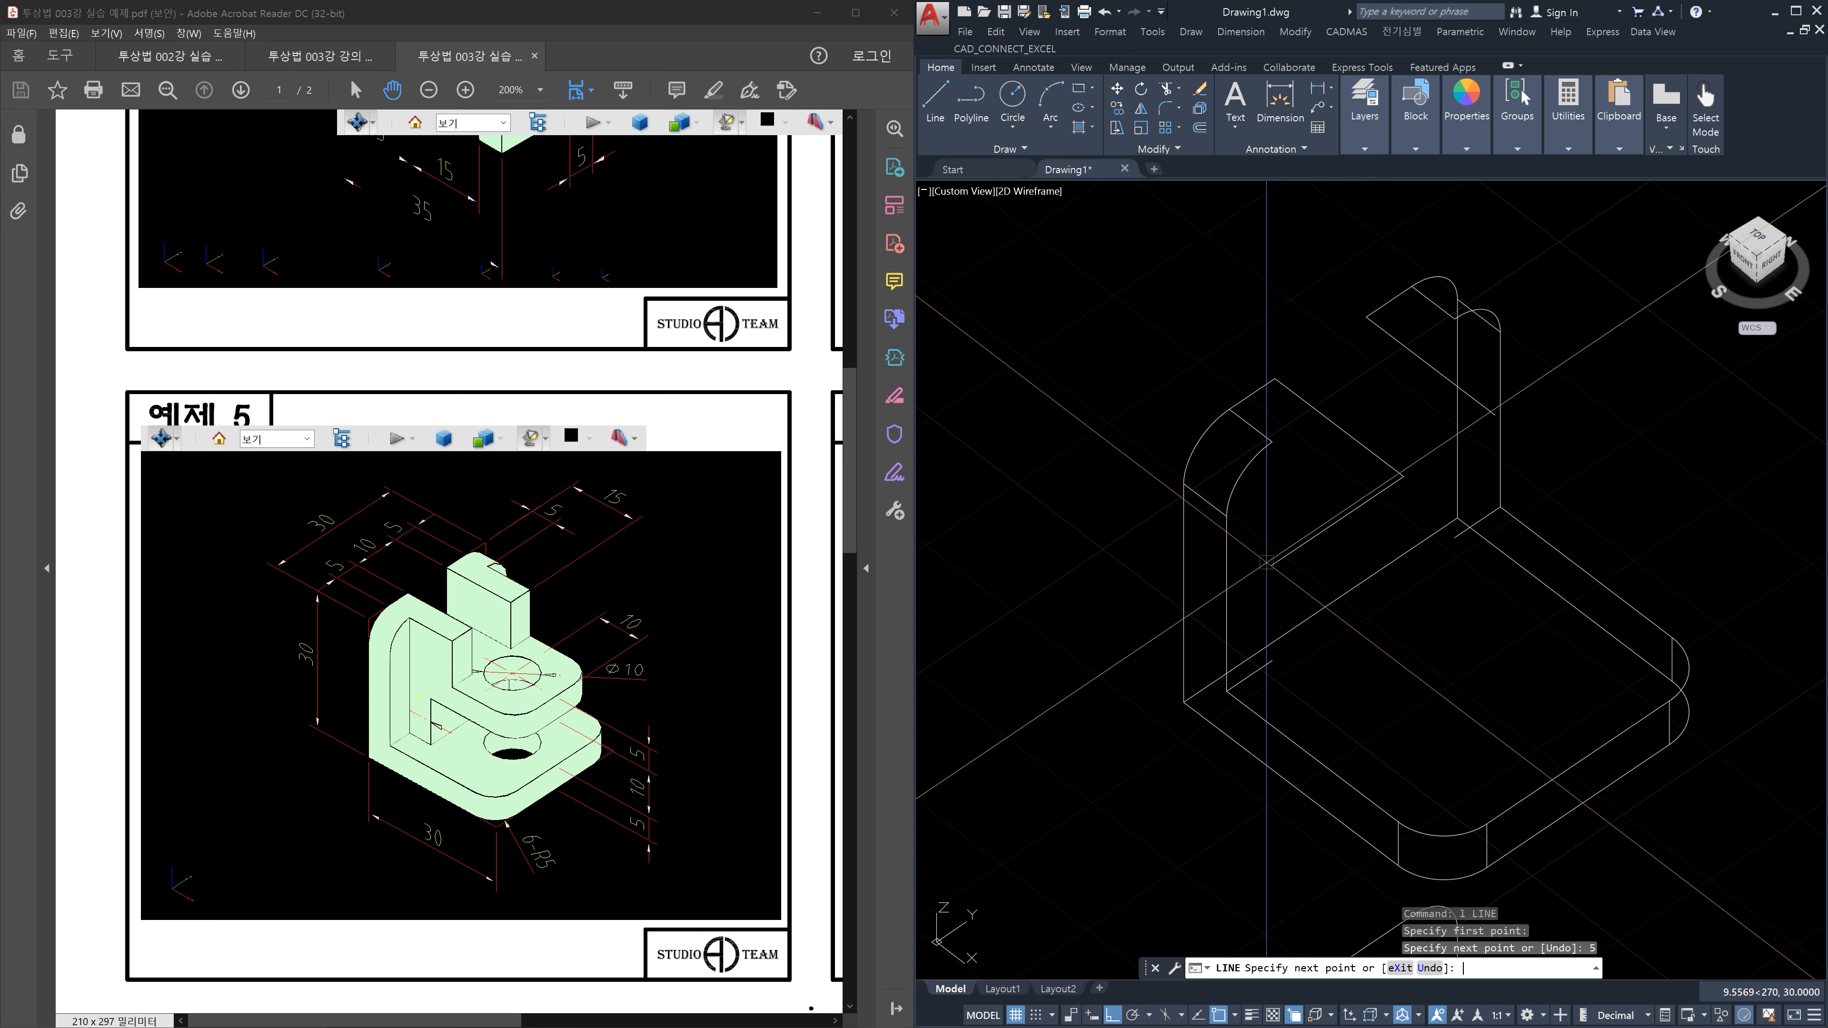
pyautogui.click(1272, 485)
pyautogui.press('Escape')
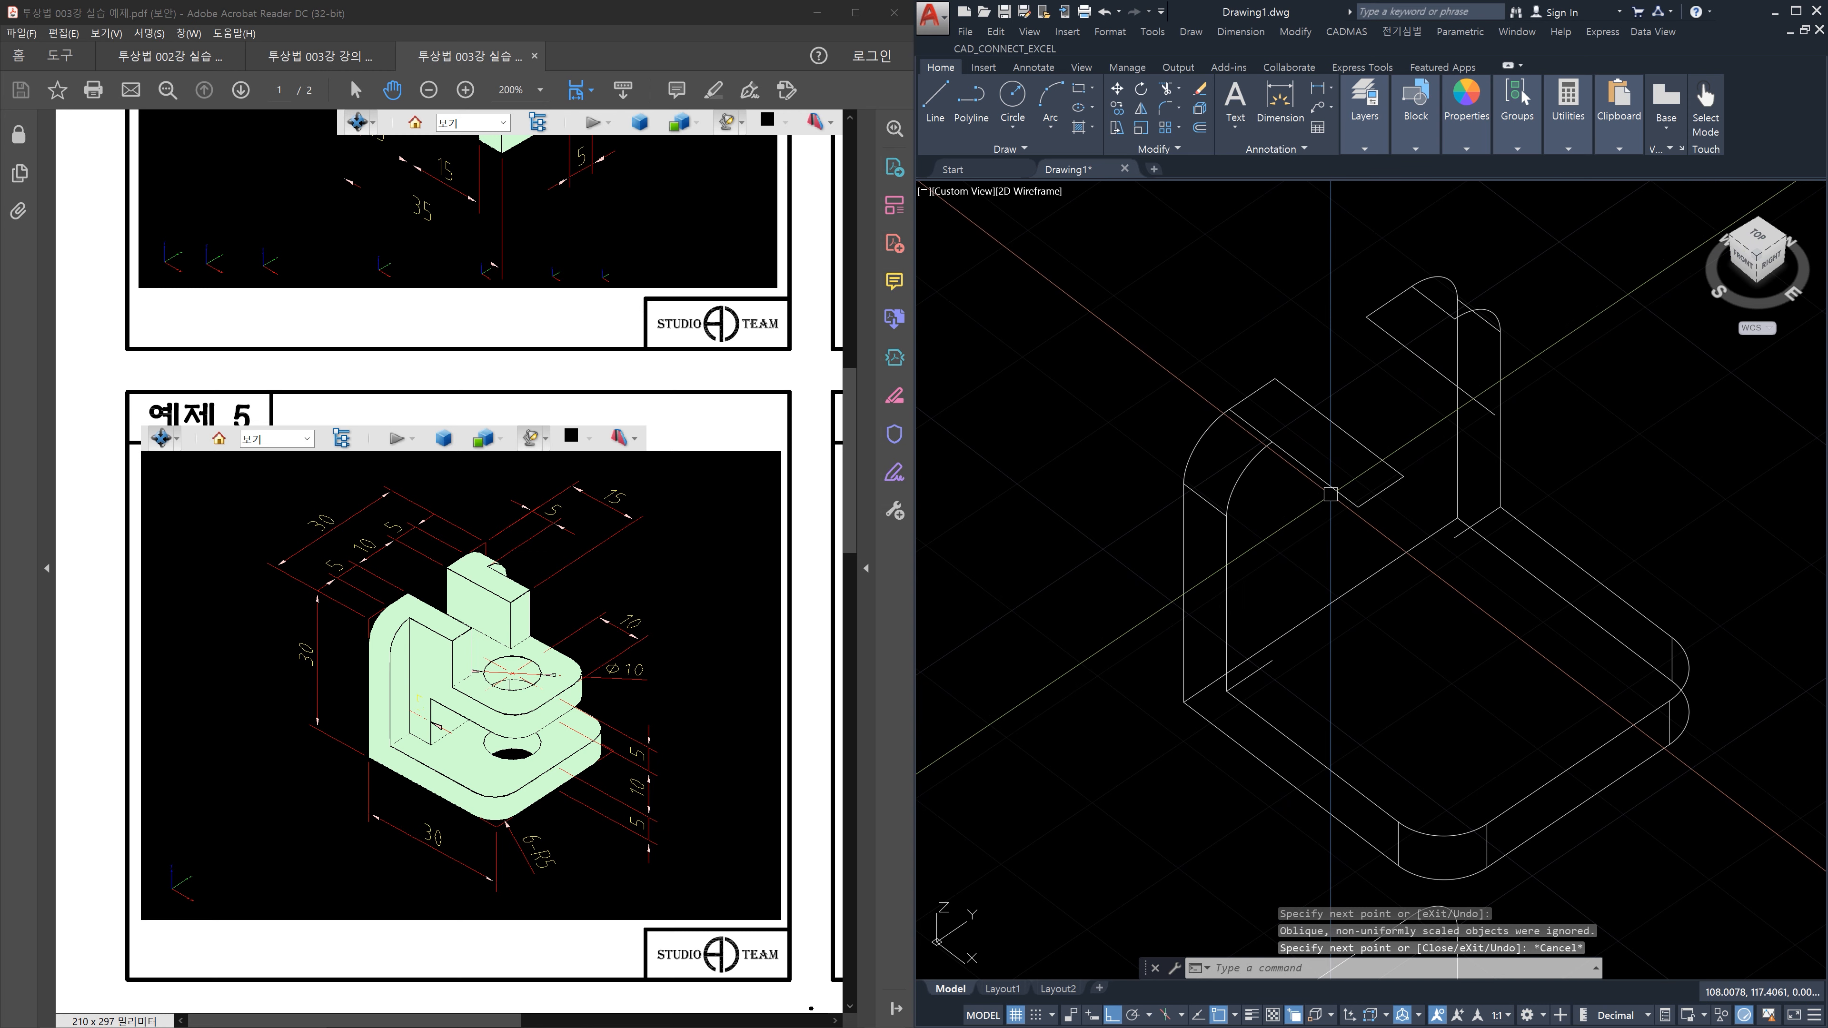
# Erase the line between the 5-long end edge and the top of the front left corner arc
pyautogui.click(1256, 430)
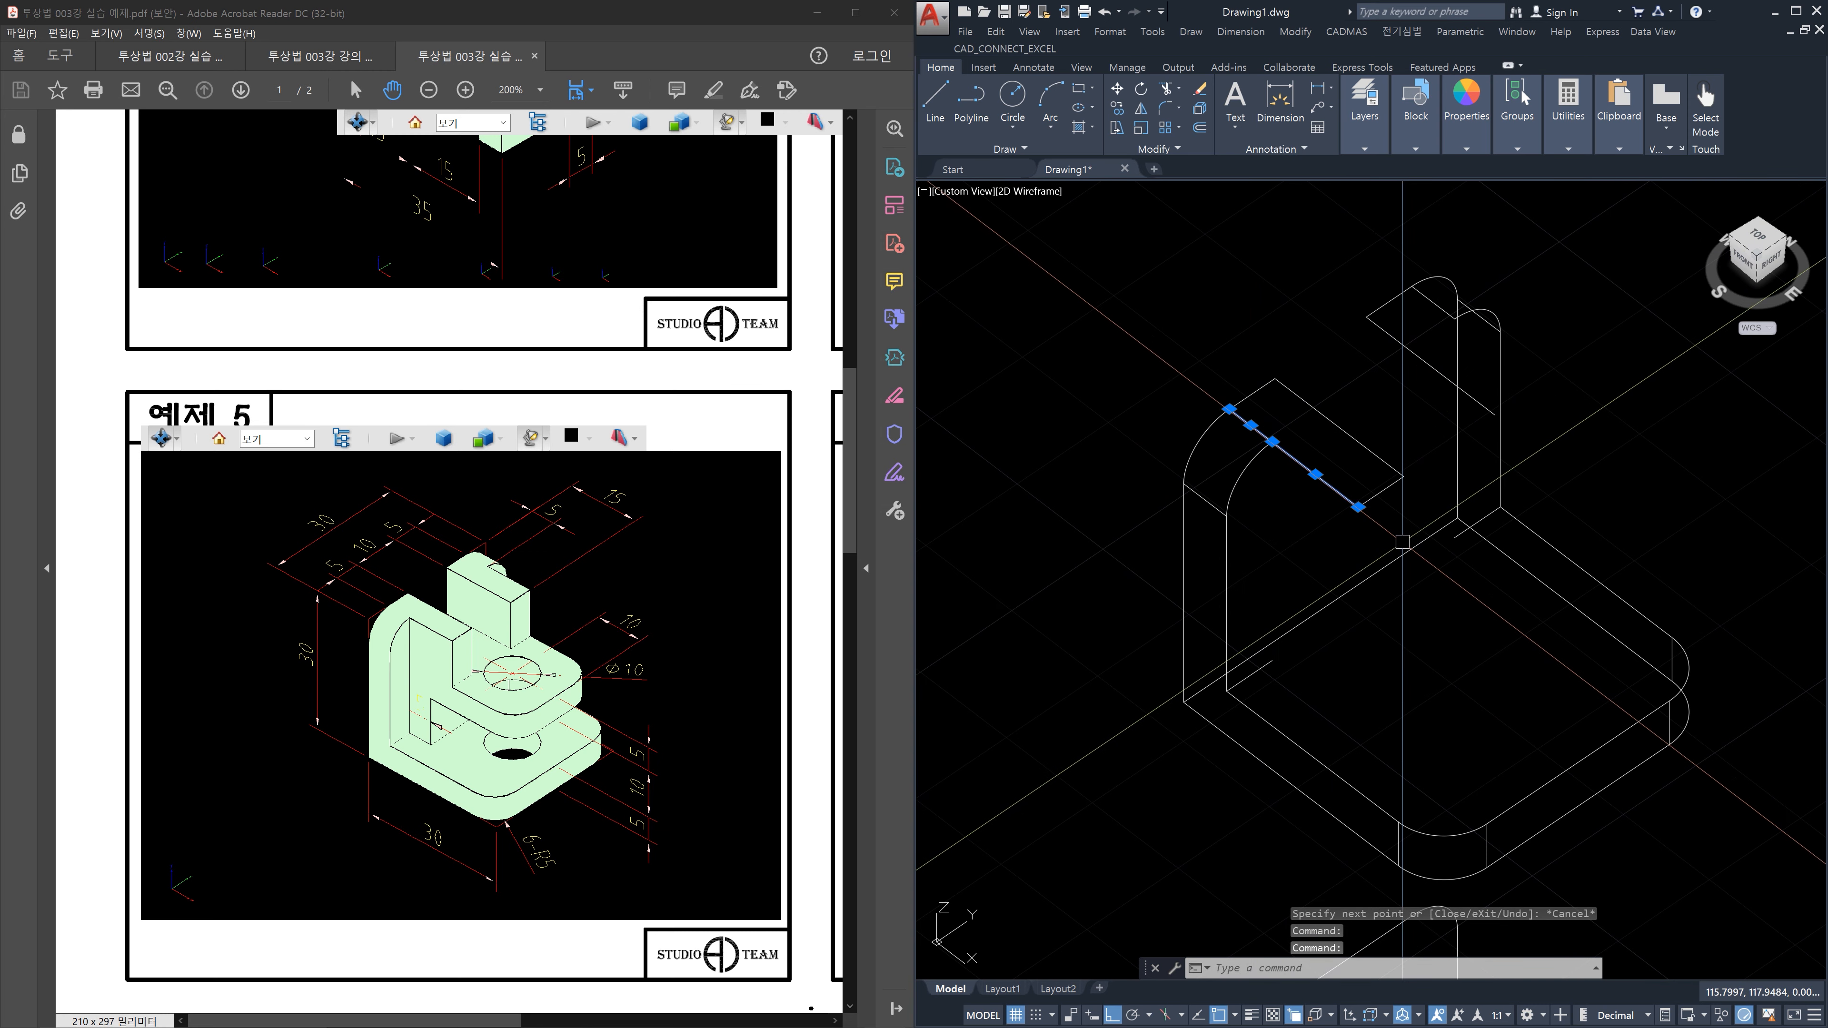
pyautogui.press('Escape')
pyautogui.press('Escape')
pyautogui.press('Escape')
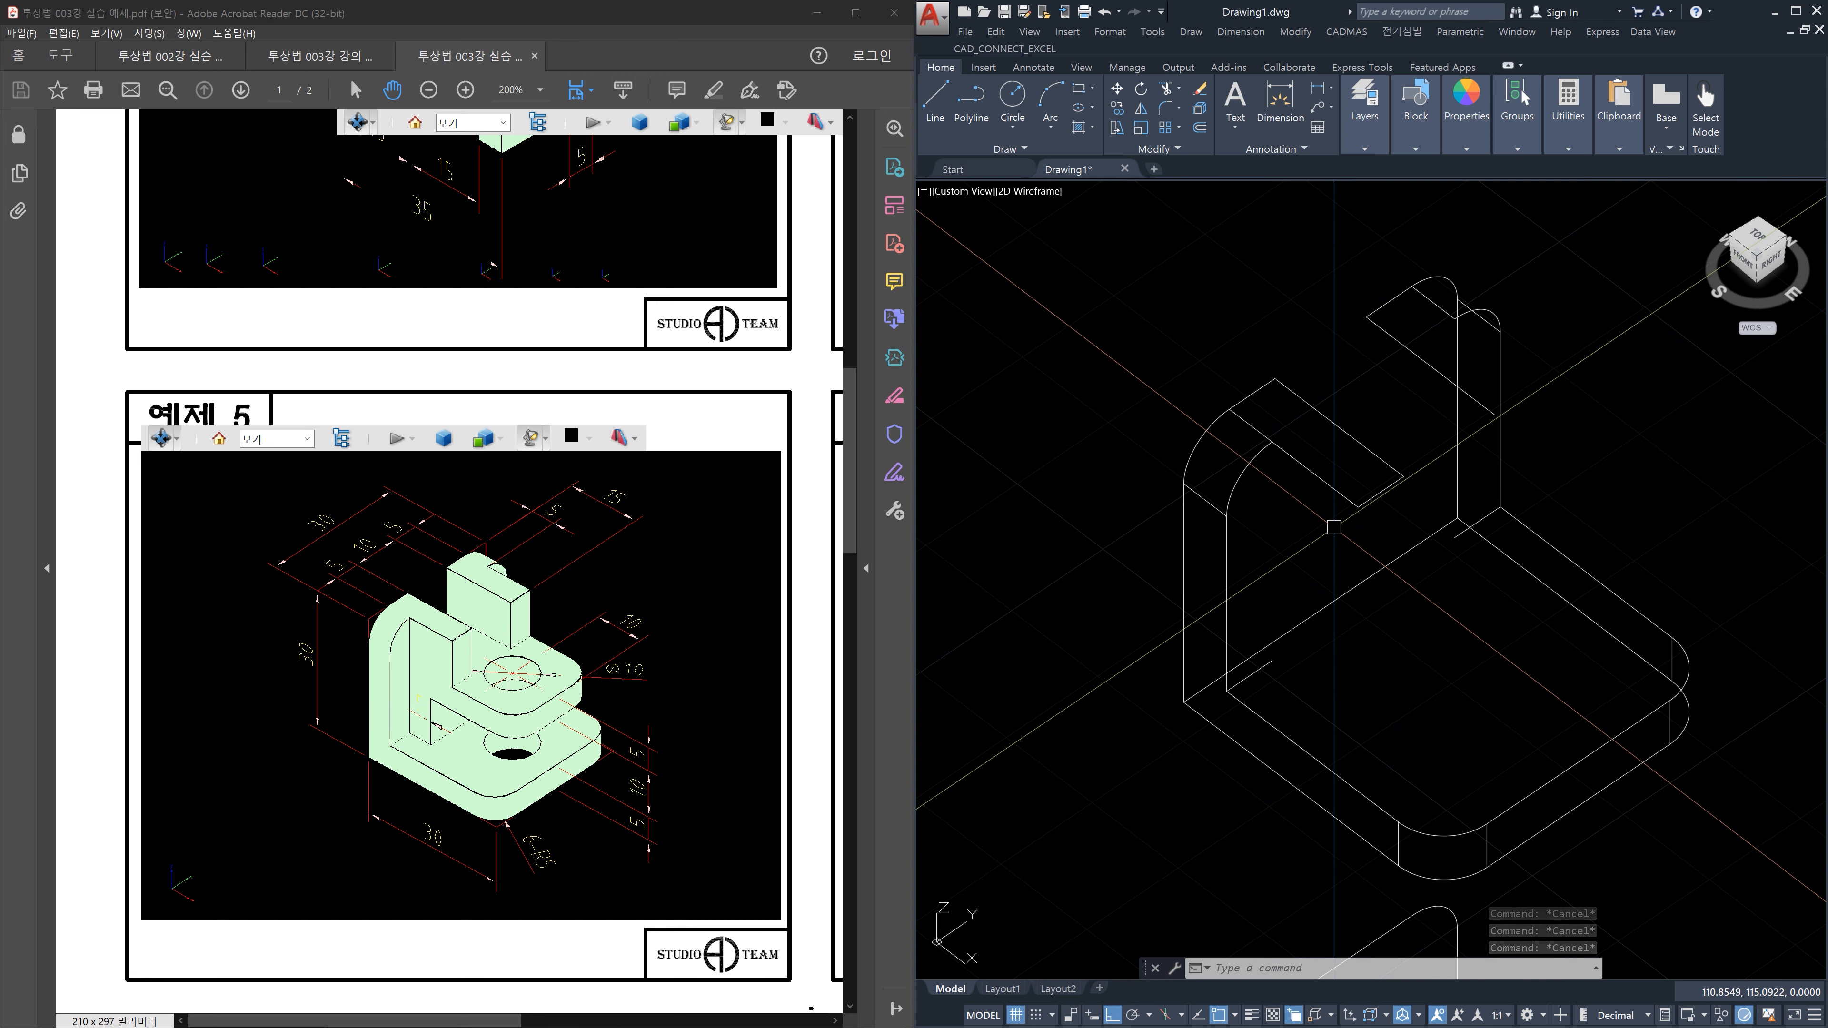
pyautogui.click(1339, 508)
pyautogui.click(1325, 481)
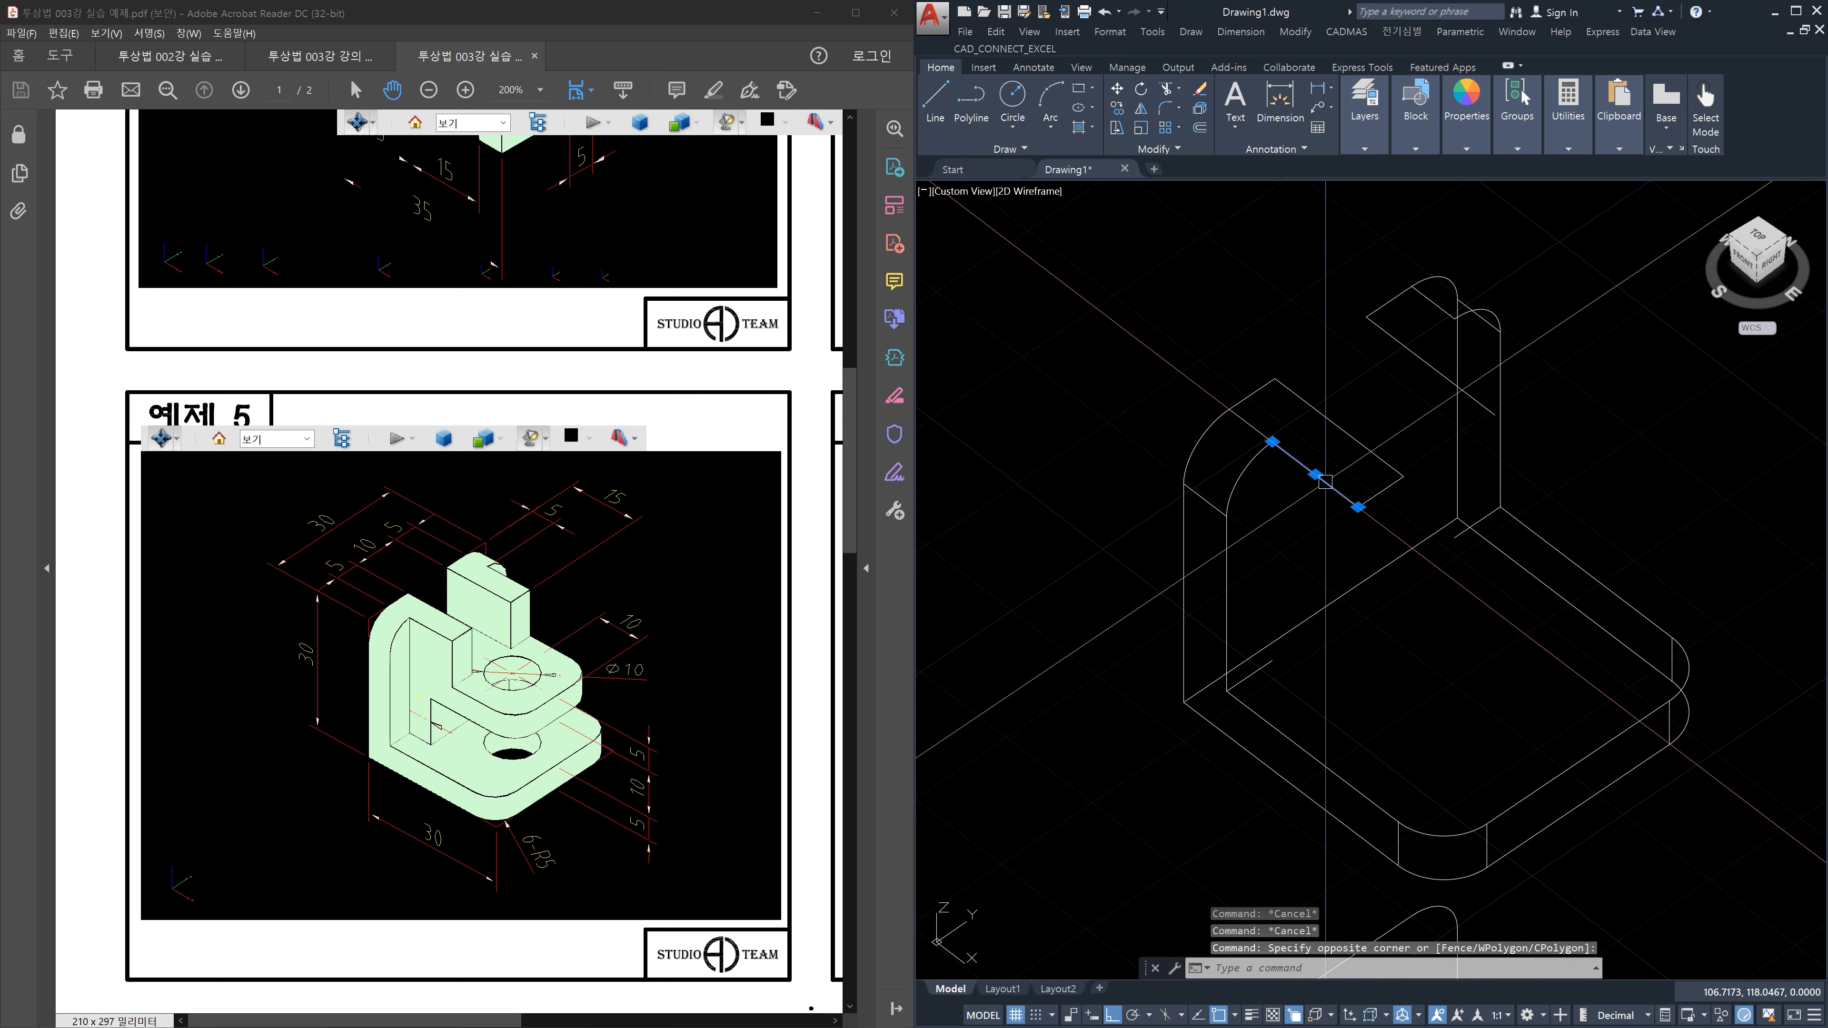
pyautogui.press('Delete')
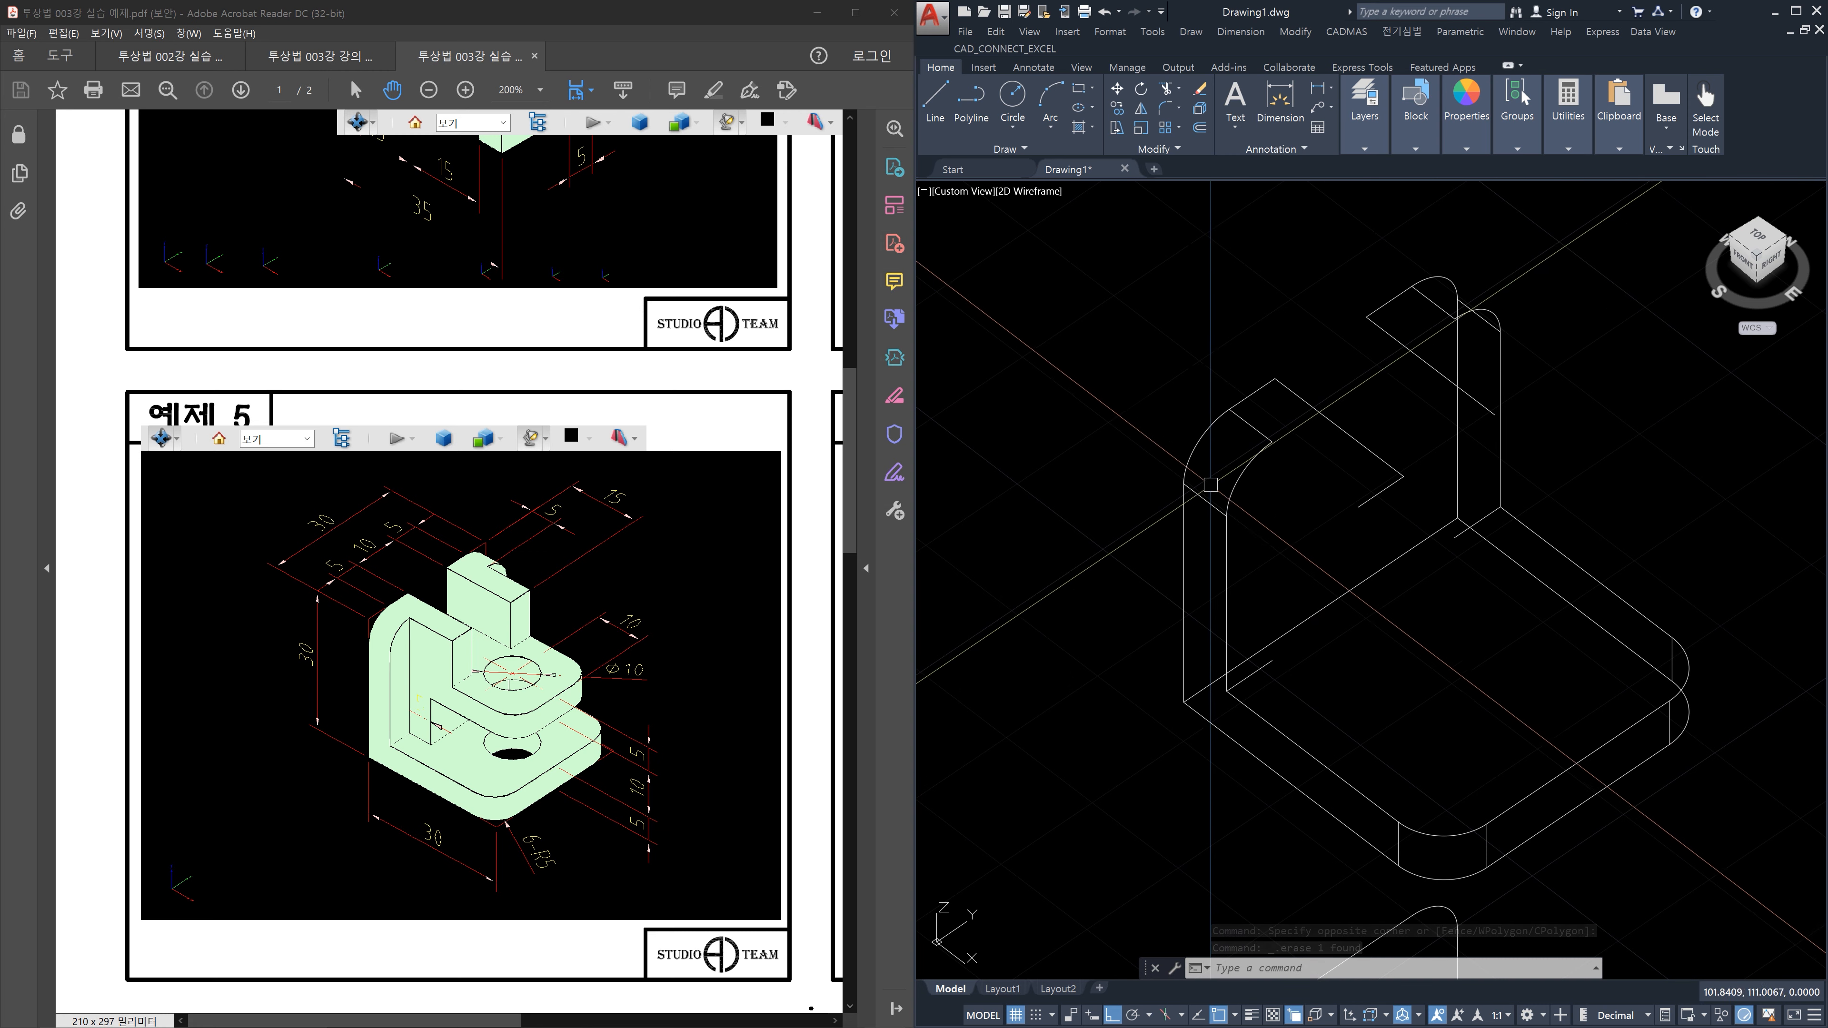
# Erase the duplicate short joining line at the top of the left corner arcs
pyautogui.click(1241, 418)
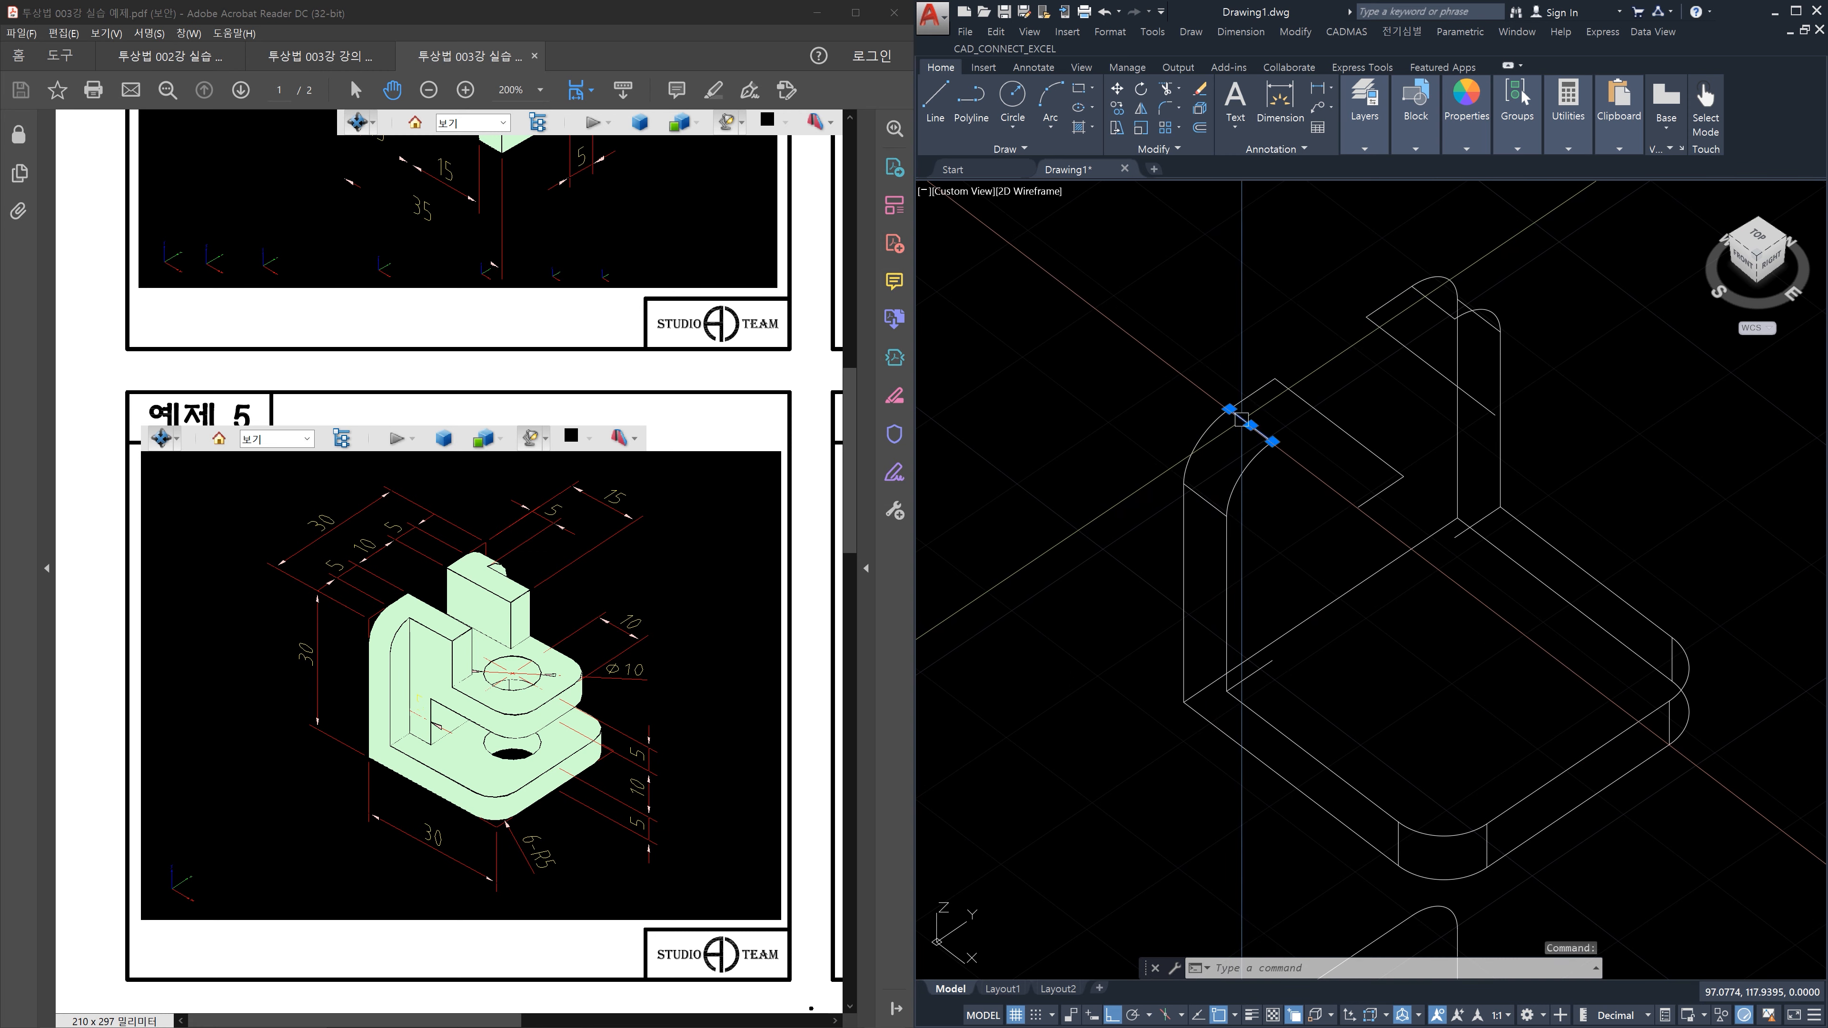
pyautogui.press('Delete')
pyautogui.press('Escape')
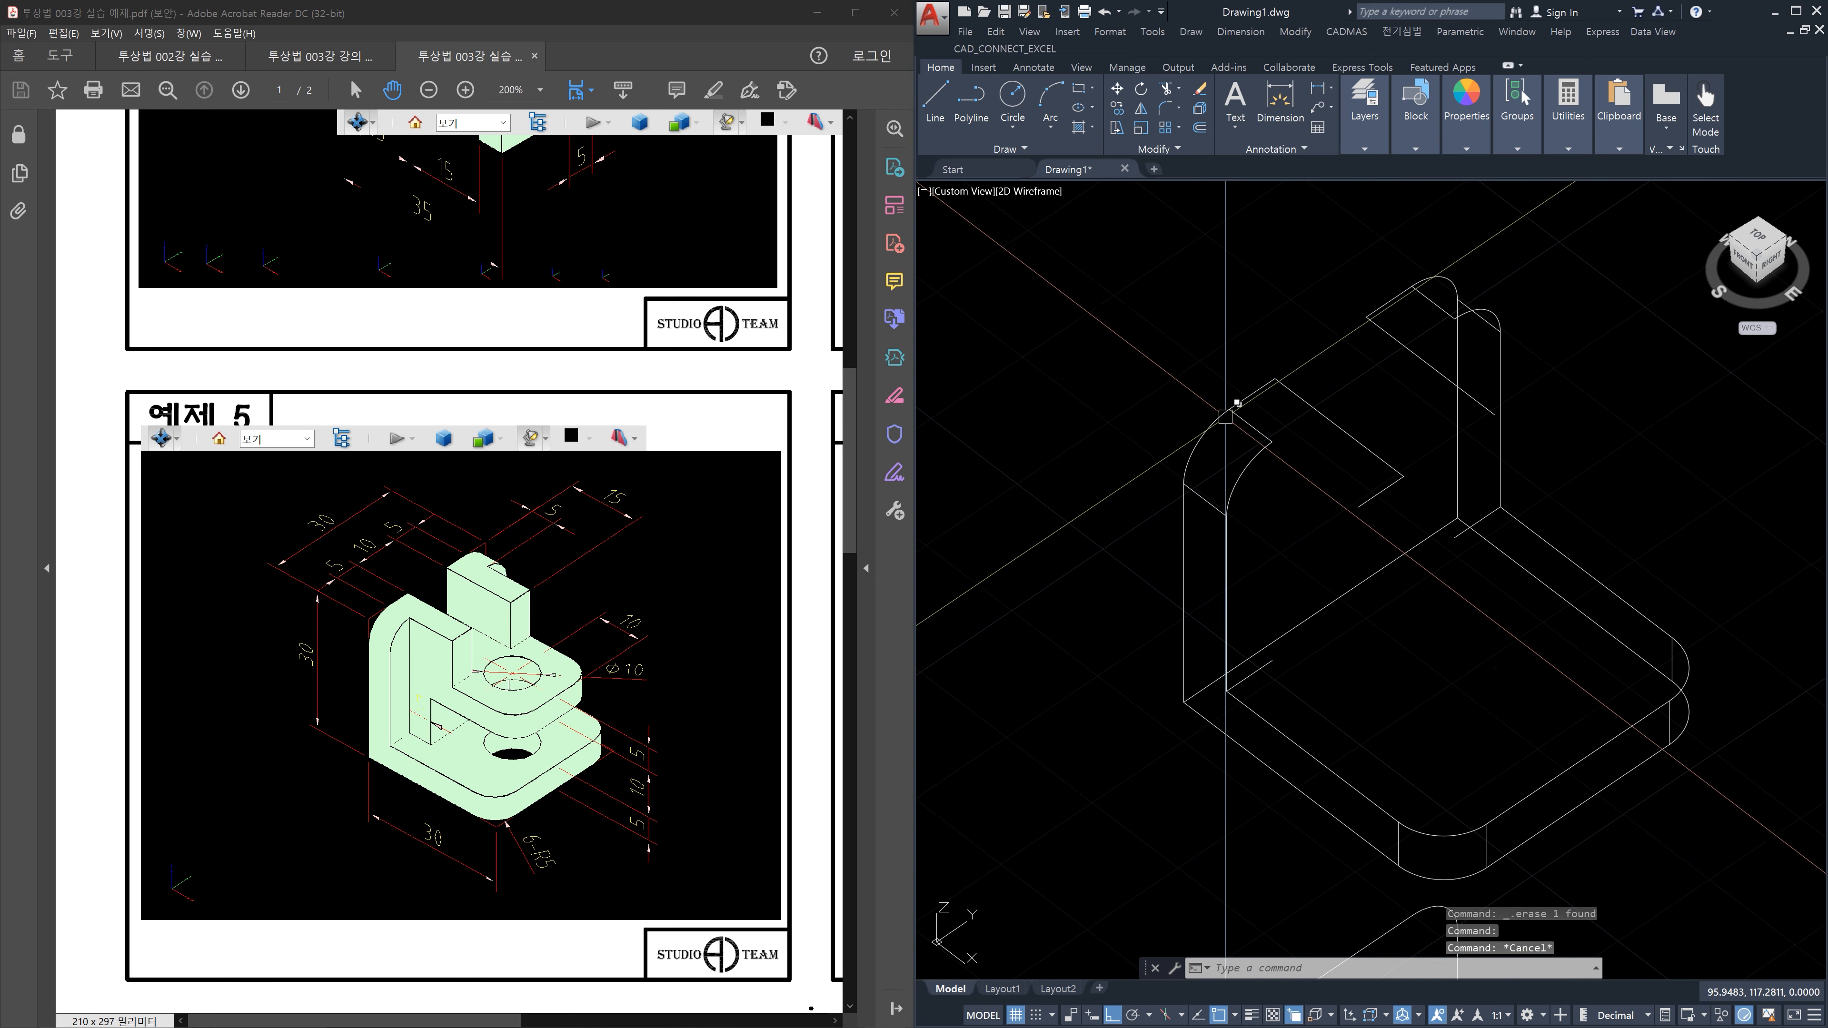
# Examine the joining lines, corner arcs and lengthened line around the plate's upper left corner by selecting them
pyautogui.click(1256, 427)
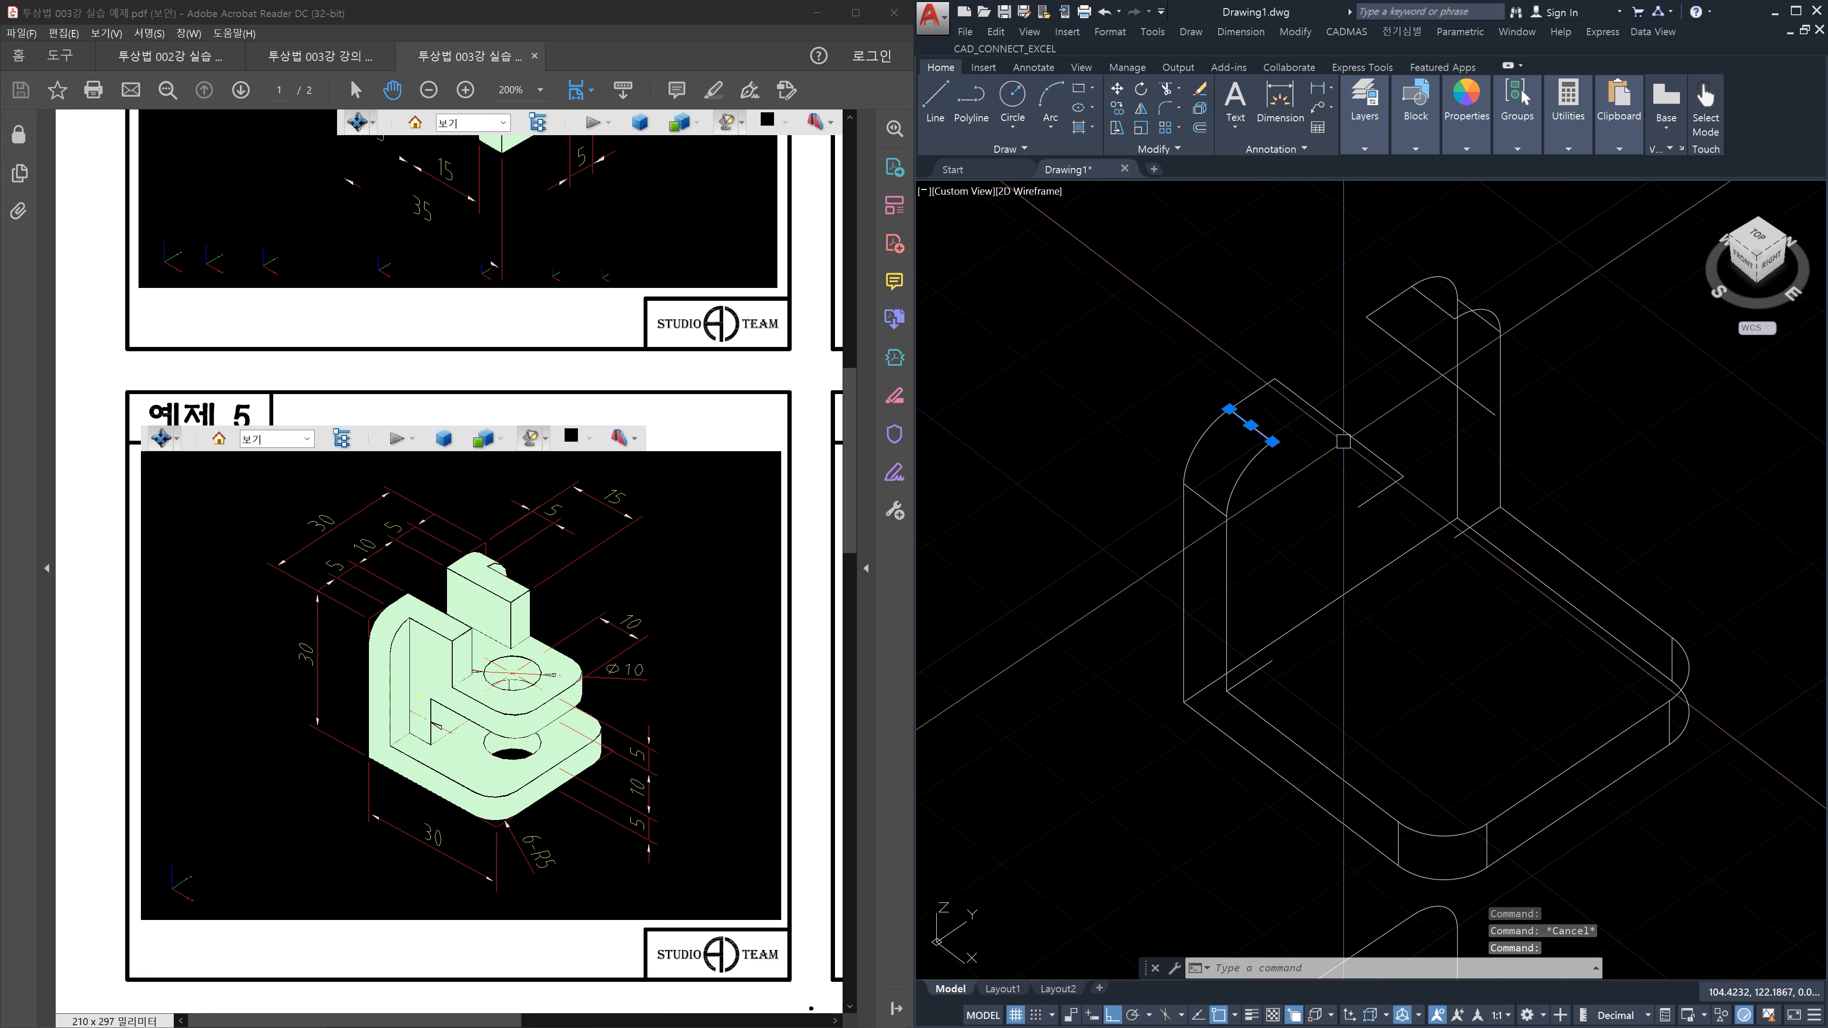
pyautogui.press('Escape')
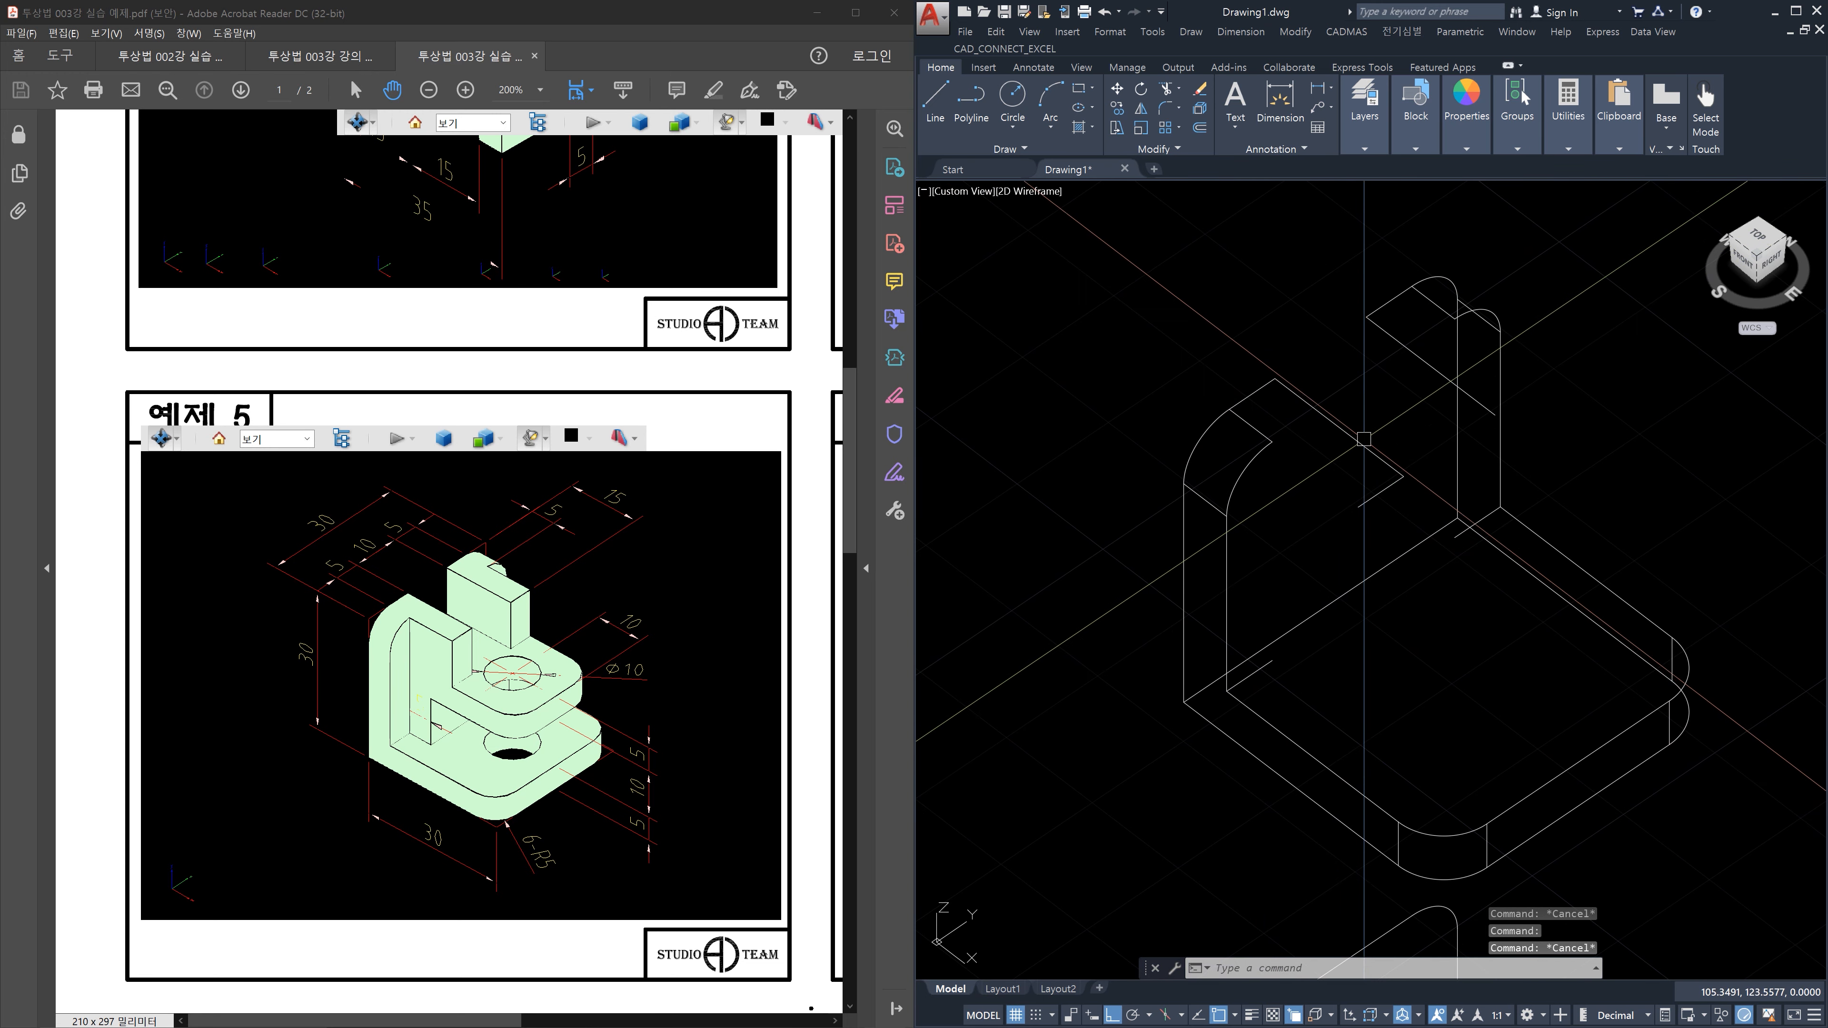
pyautogui.click(1362, 443)
pyautogui.press('Escape')
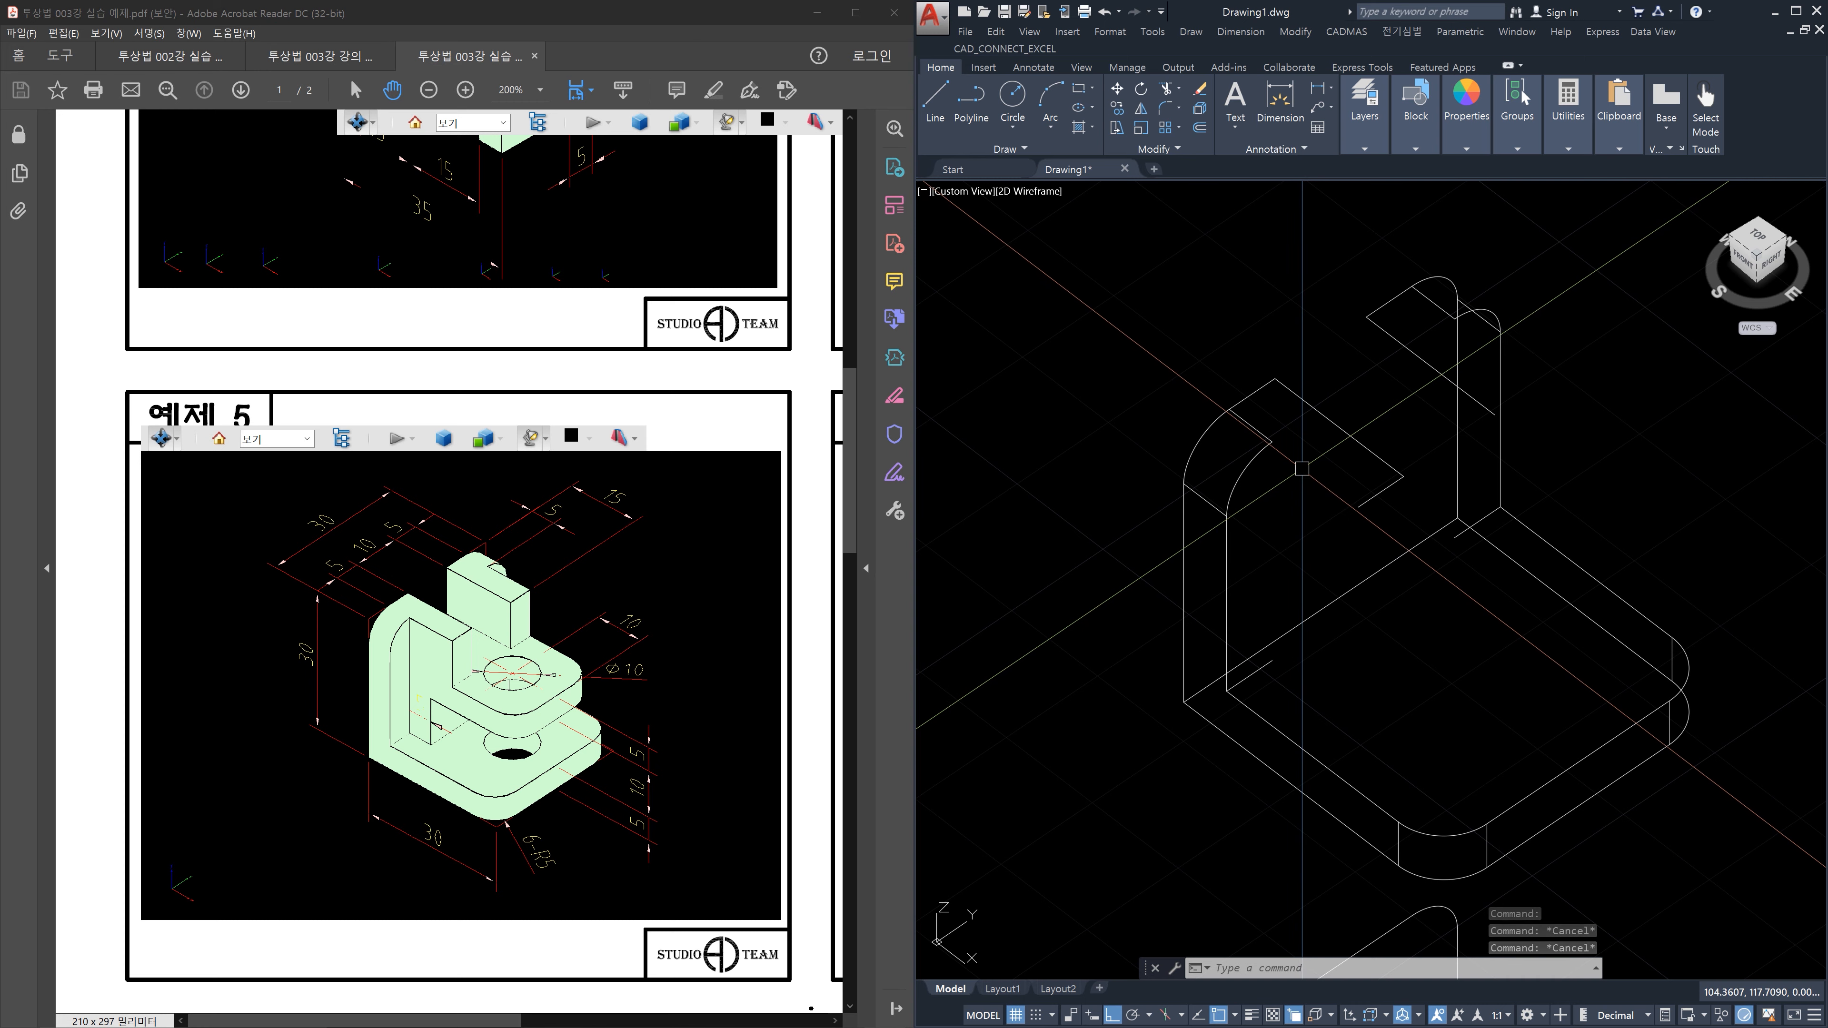
pyautogui.click(1251, 425)
pyautogui.click(1232, 490)
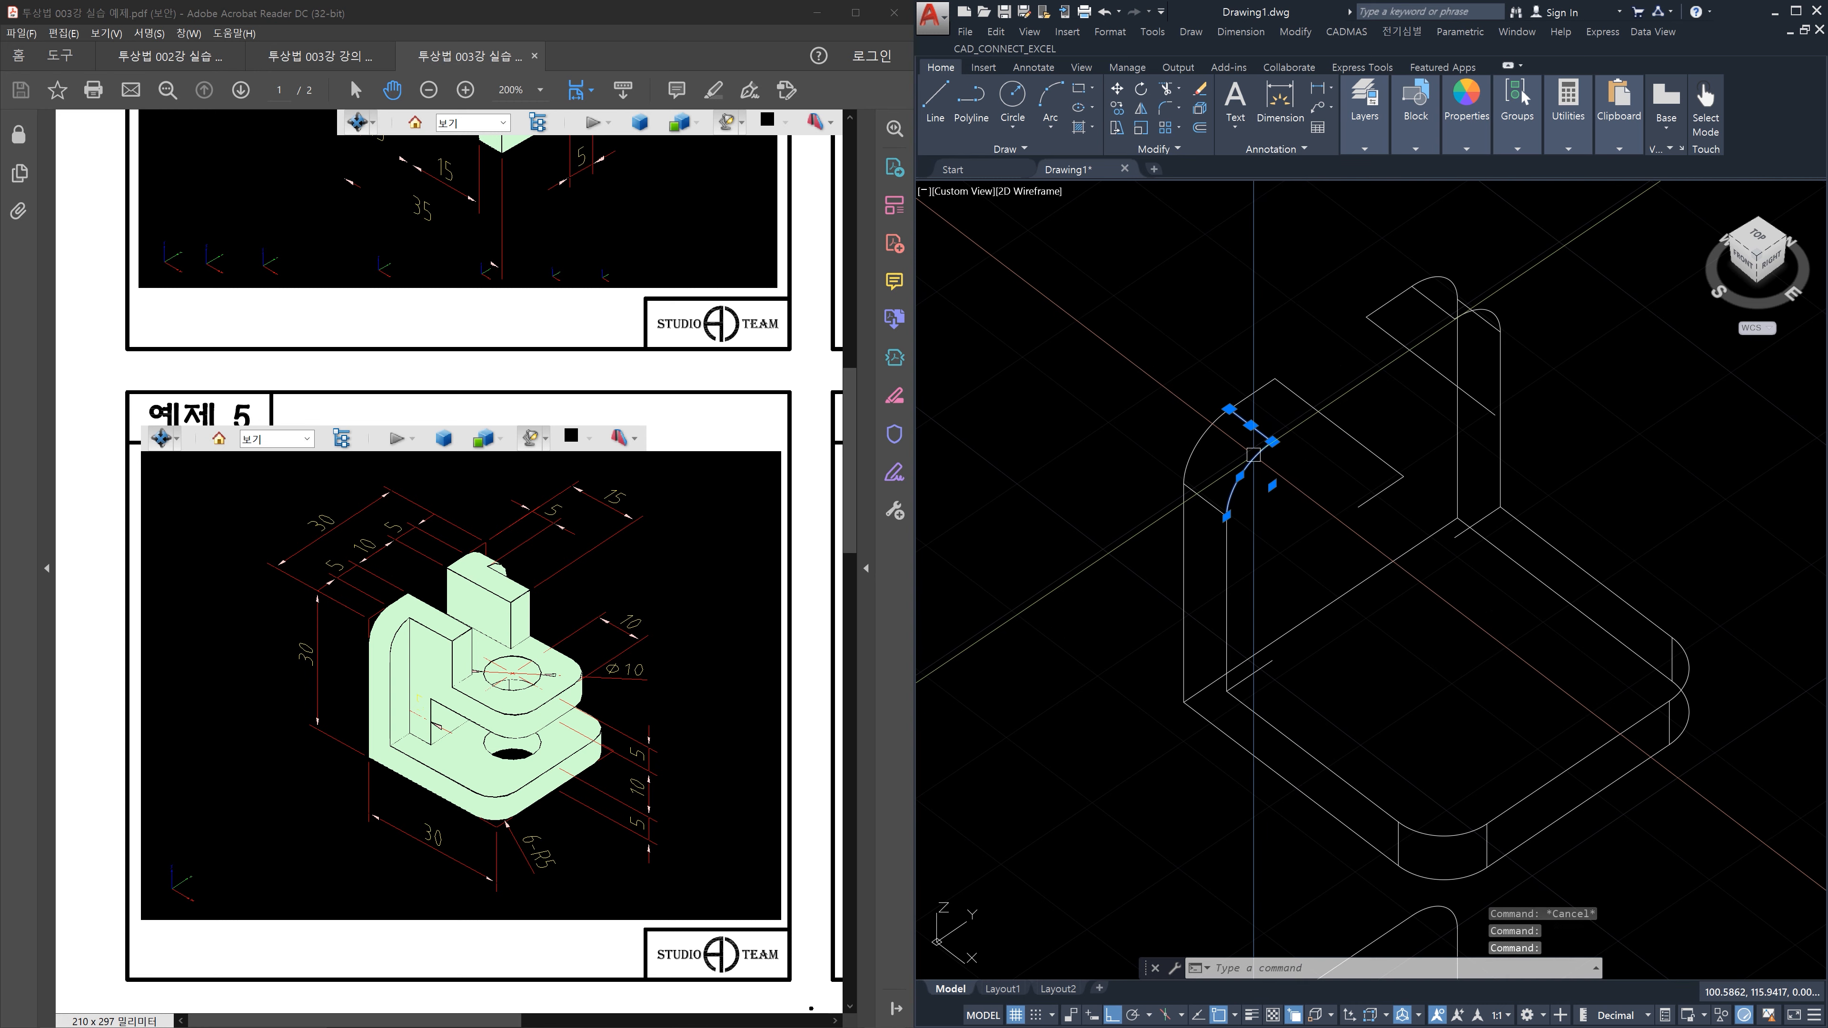
pyautogui.click(1217, 486)
pyautogui.click(1193, 450)
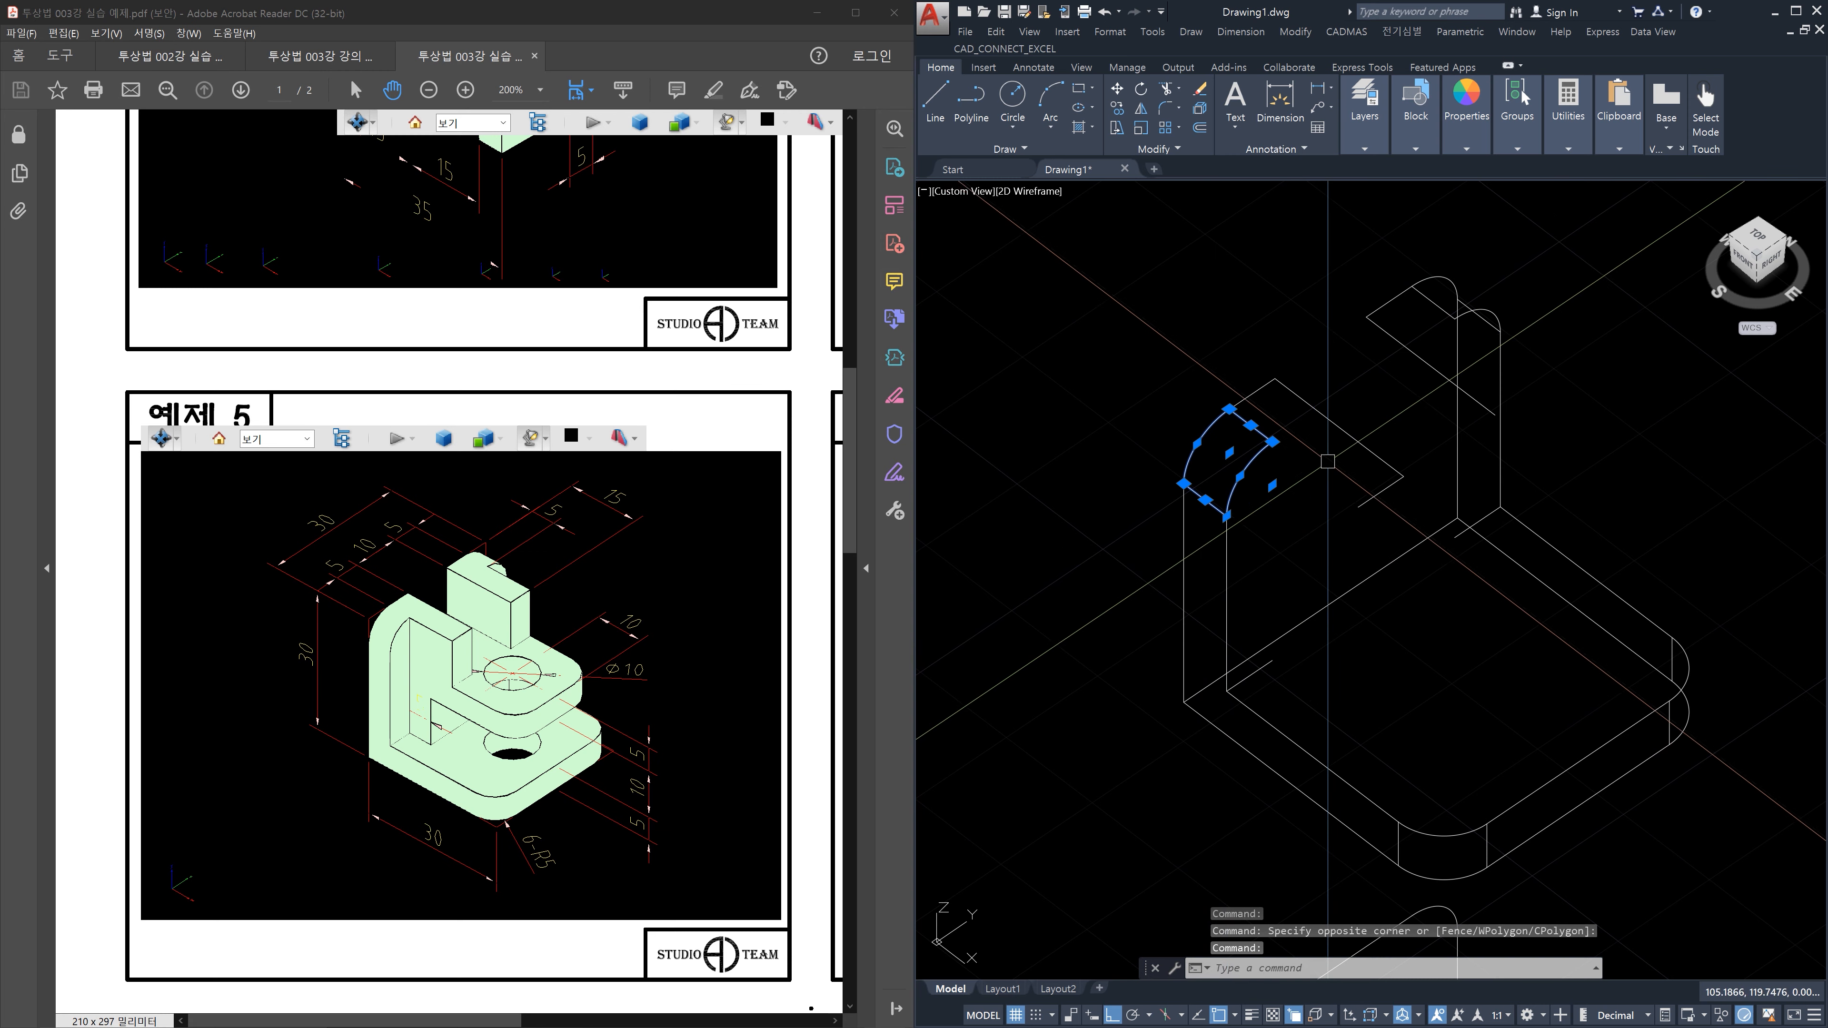
pyautogui.press('Escape')
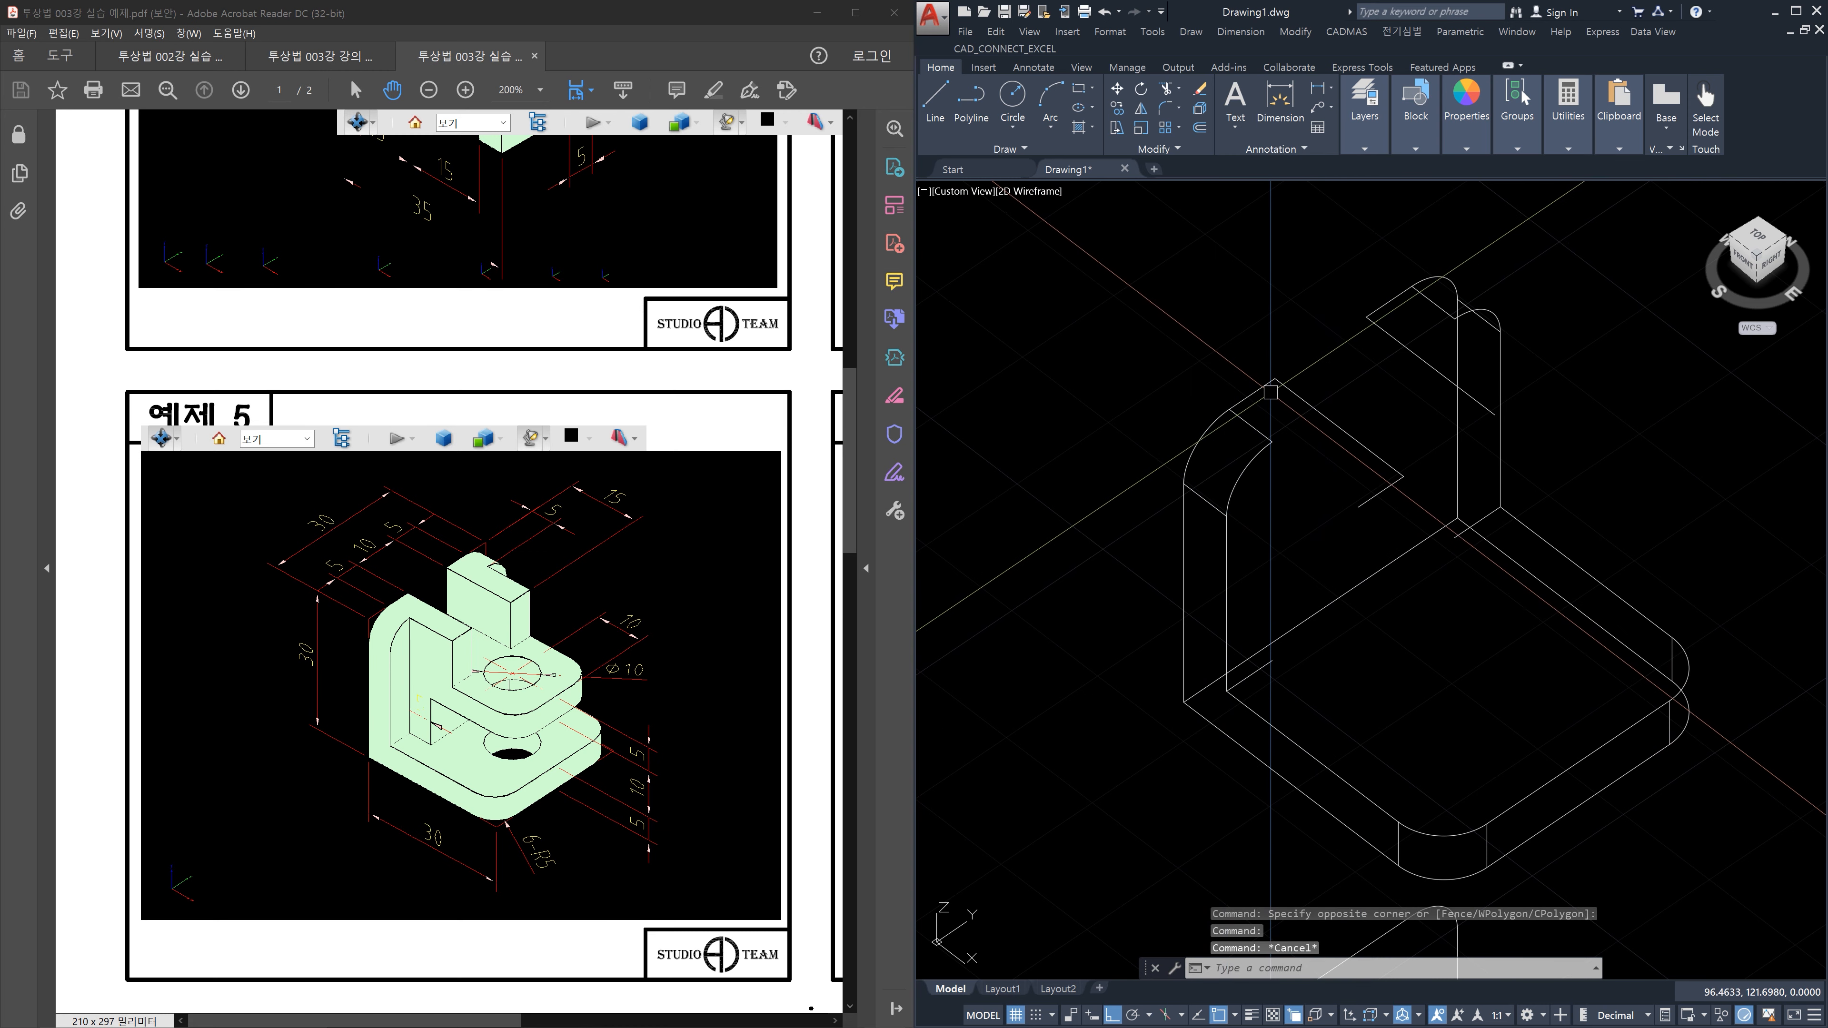
pyautogui.click(1308, 406)
pyautogui.press('Escape')
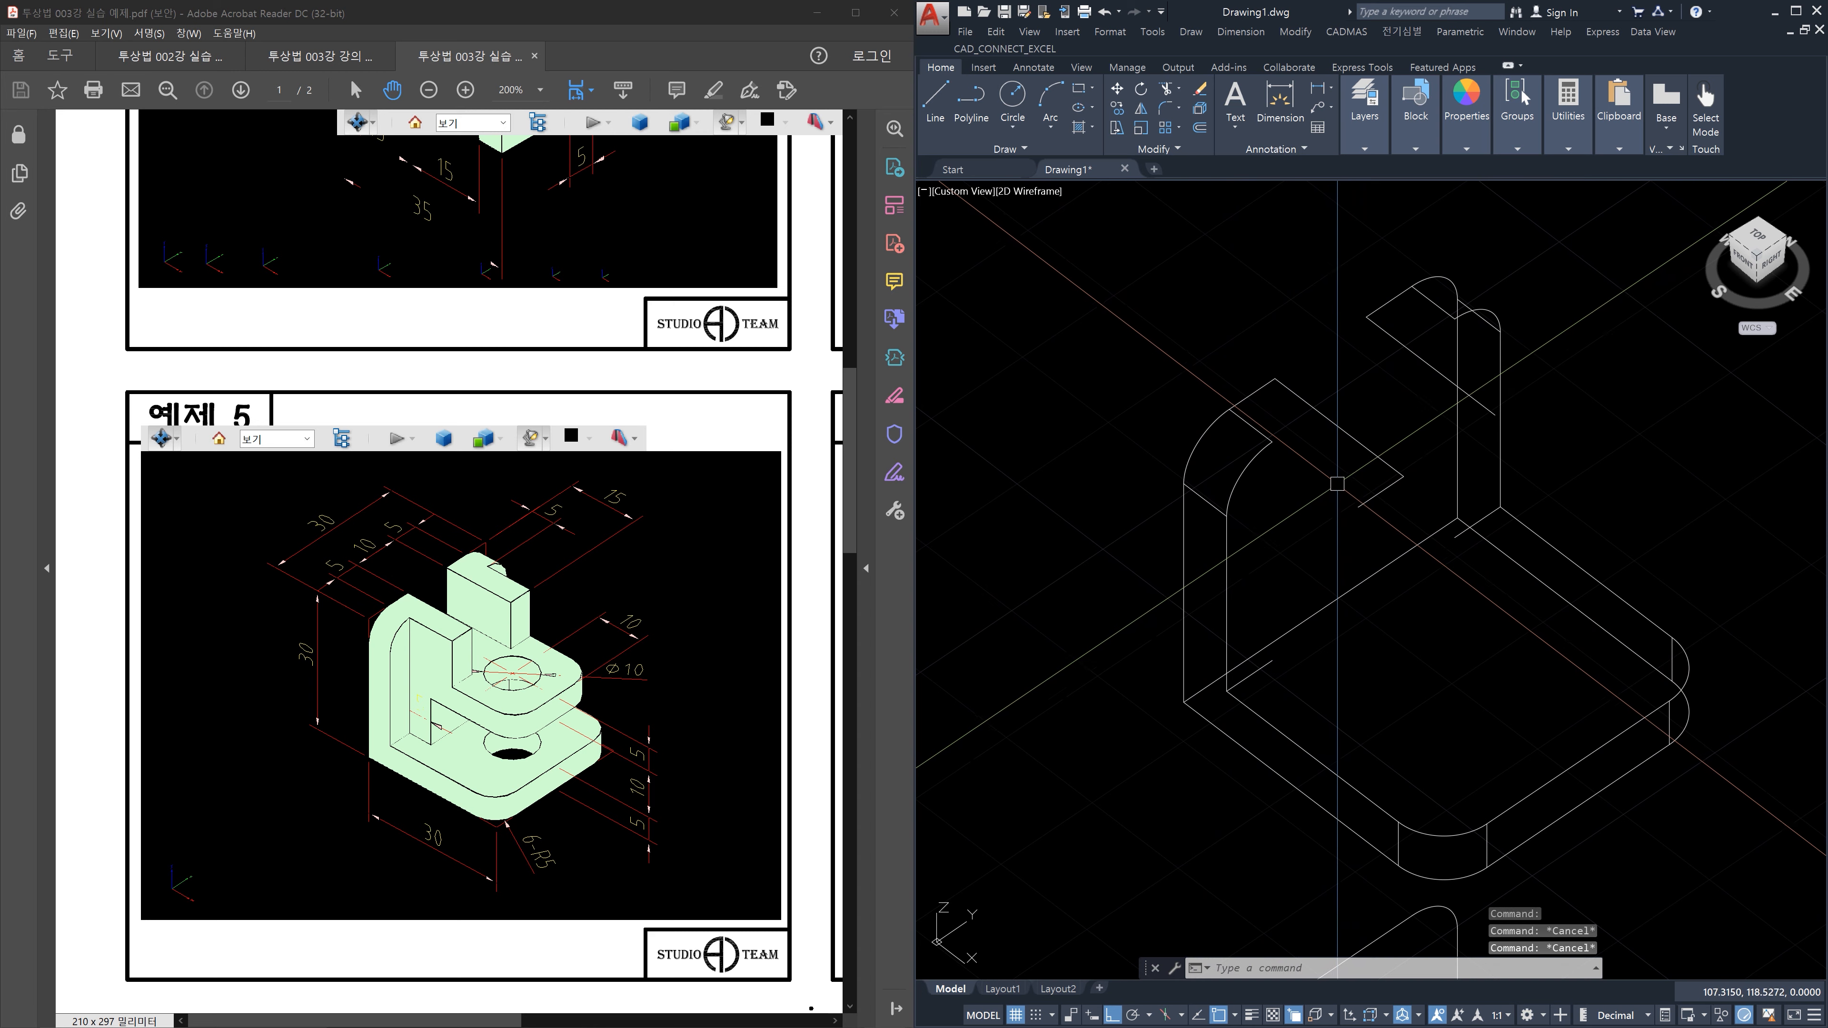
# Draw one line from the open end of the left arm's 5-long edge to the top end of the rear left corner arc
pyautogui.write('l')
pyautogui.press('Return')
pyautogui.click(1358, 504)
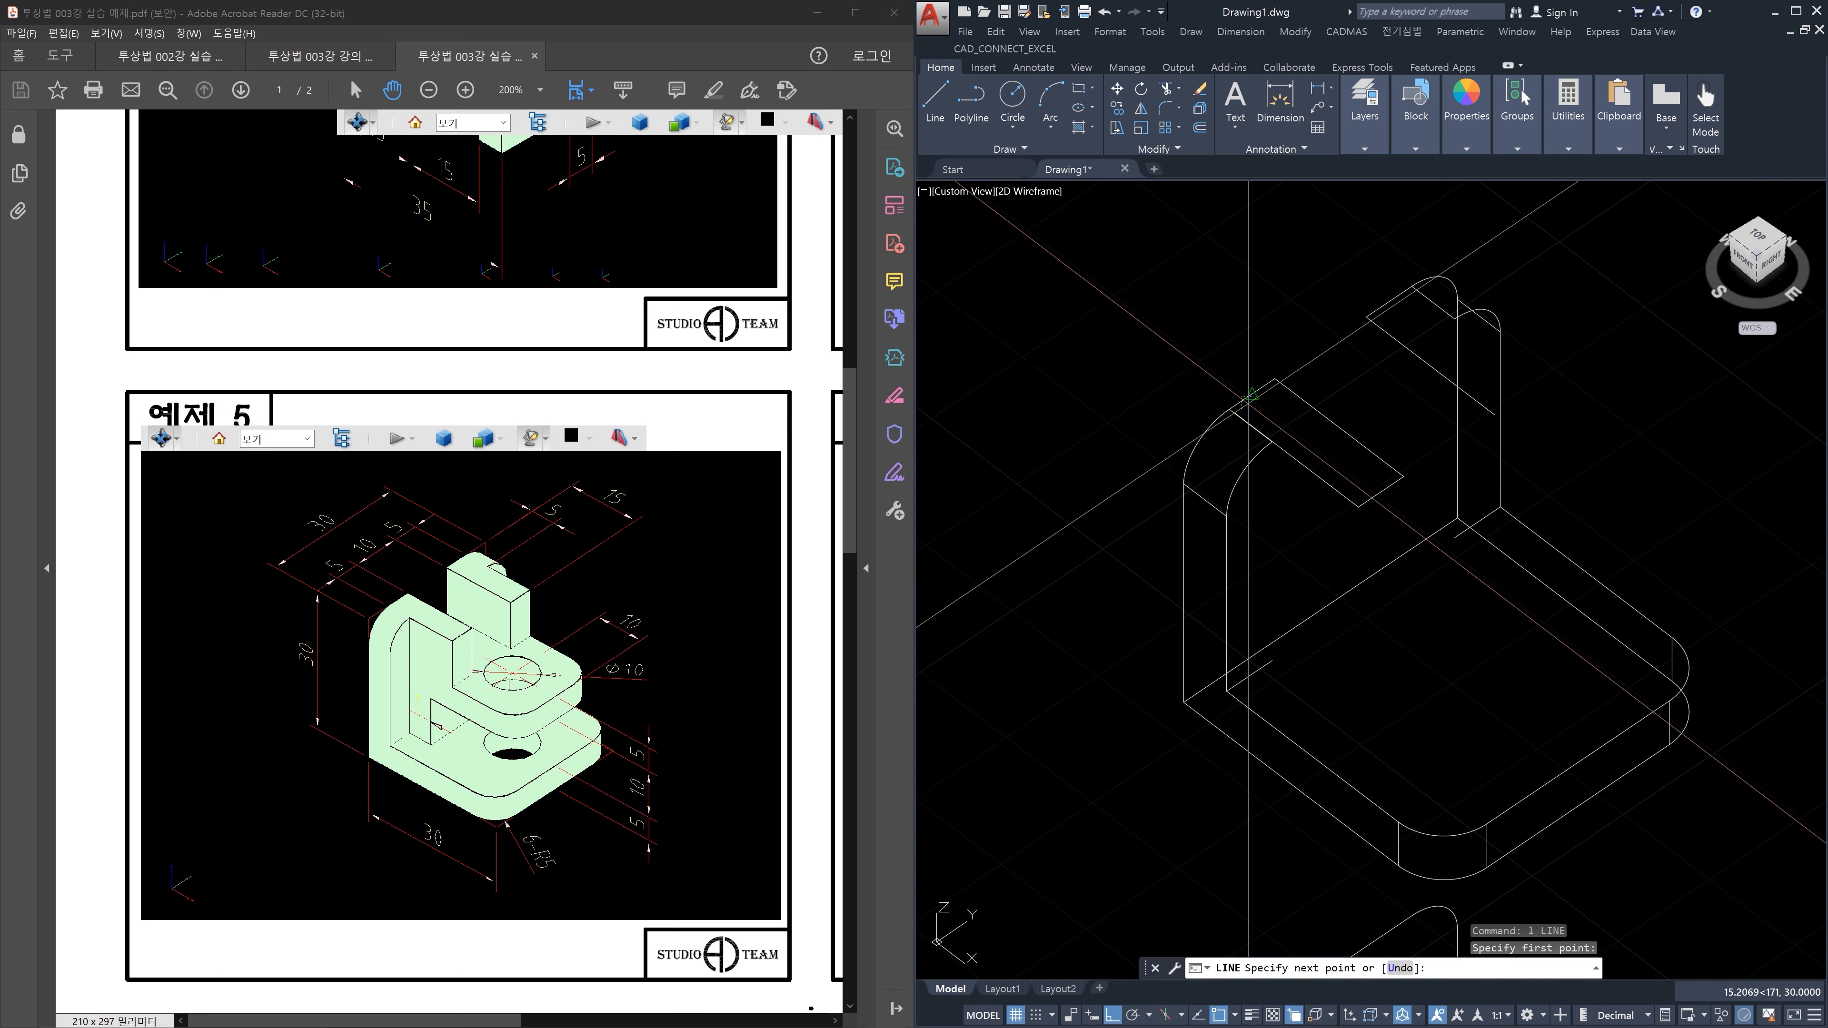
pyautogui.click(1230, 409)
pyautogui.press('Escape')
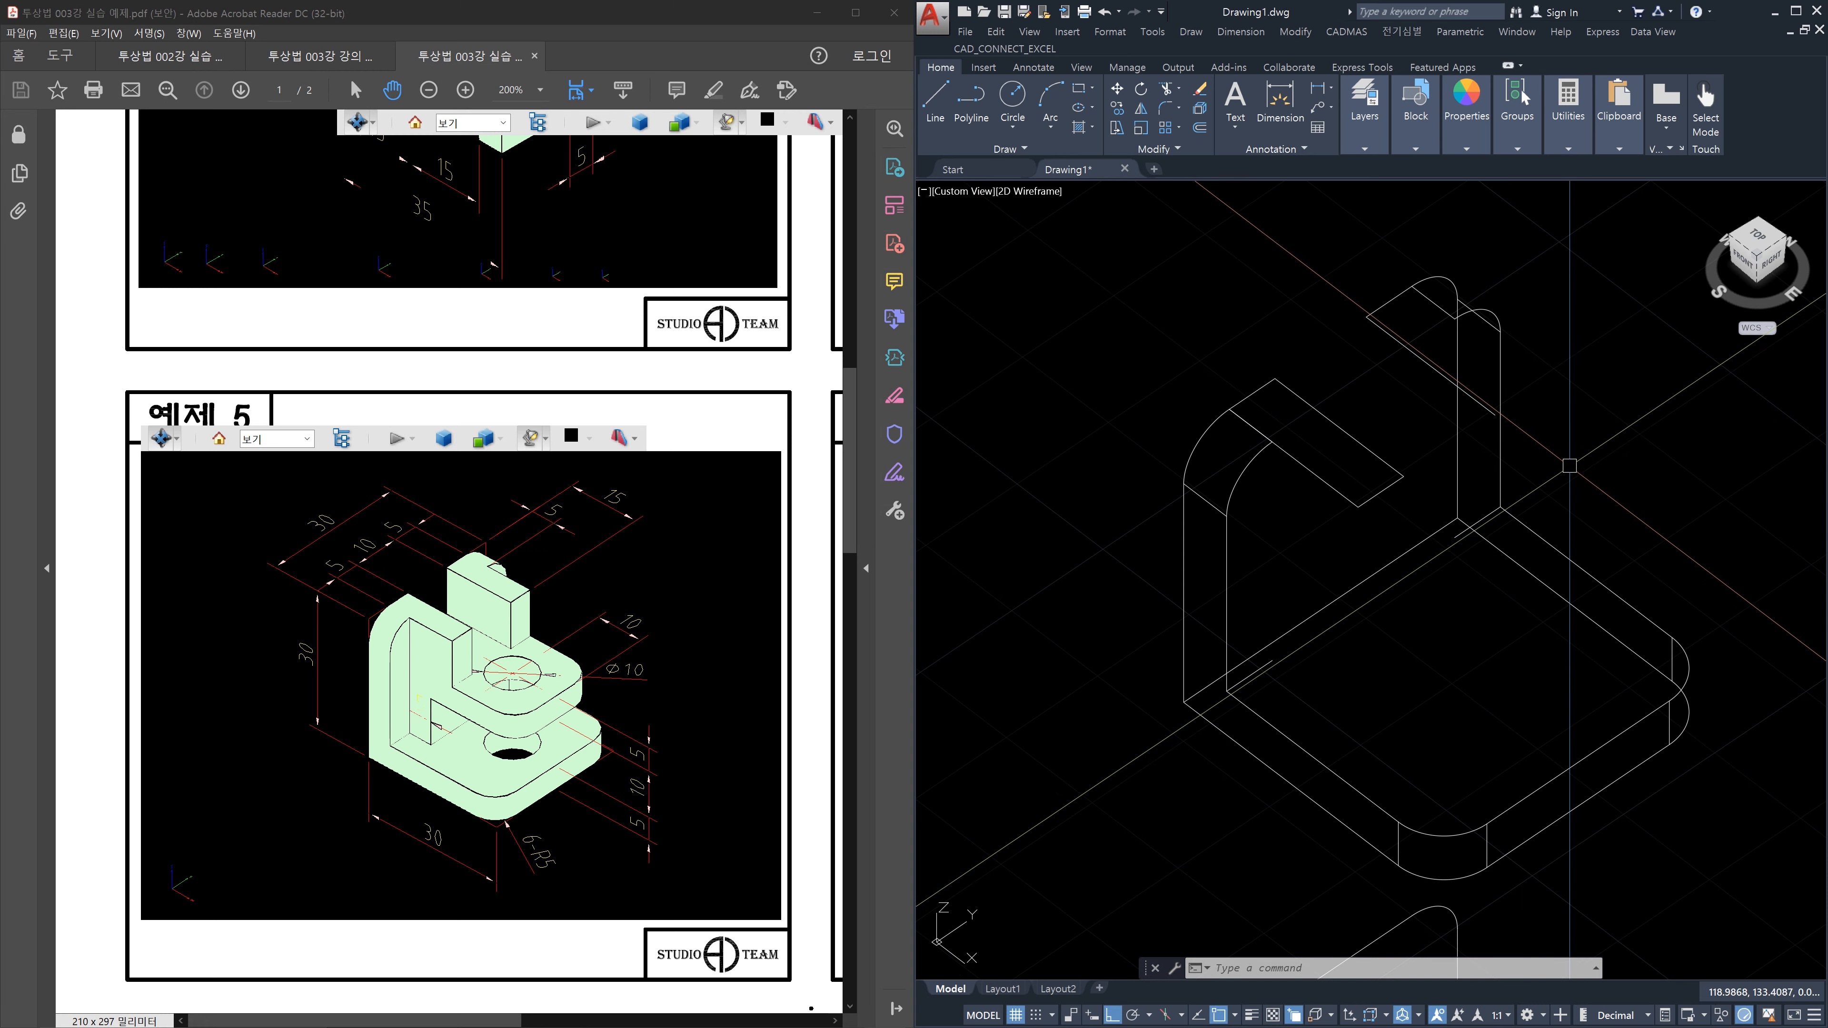
# Draw a 5-long end edge from the right lengthened line's front end, continuing back to the top end of the rear right corner arc
pyautogui.write('l')
pyautogui.press('space')
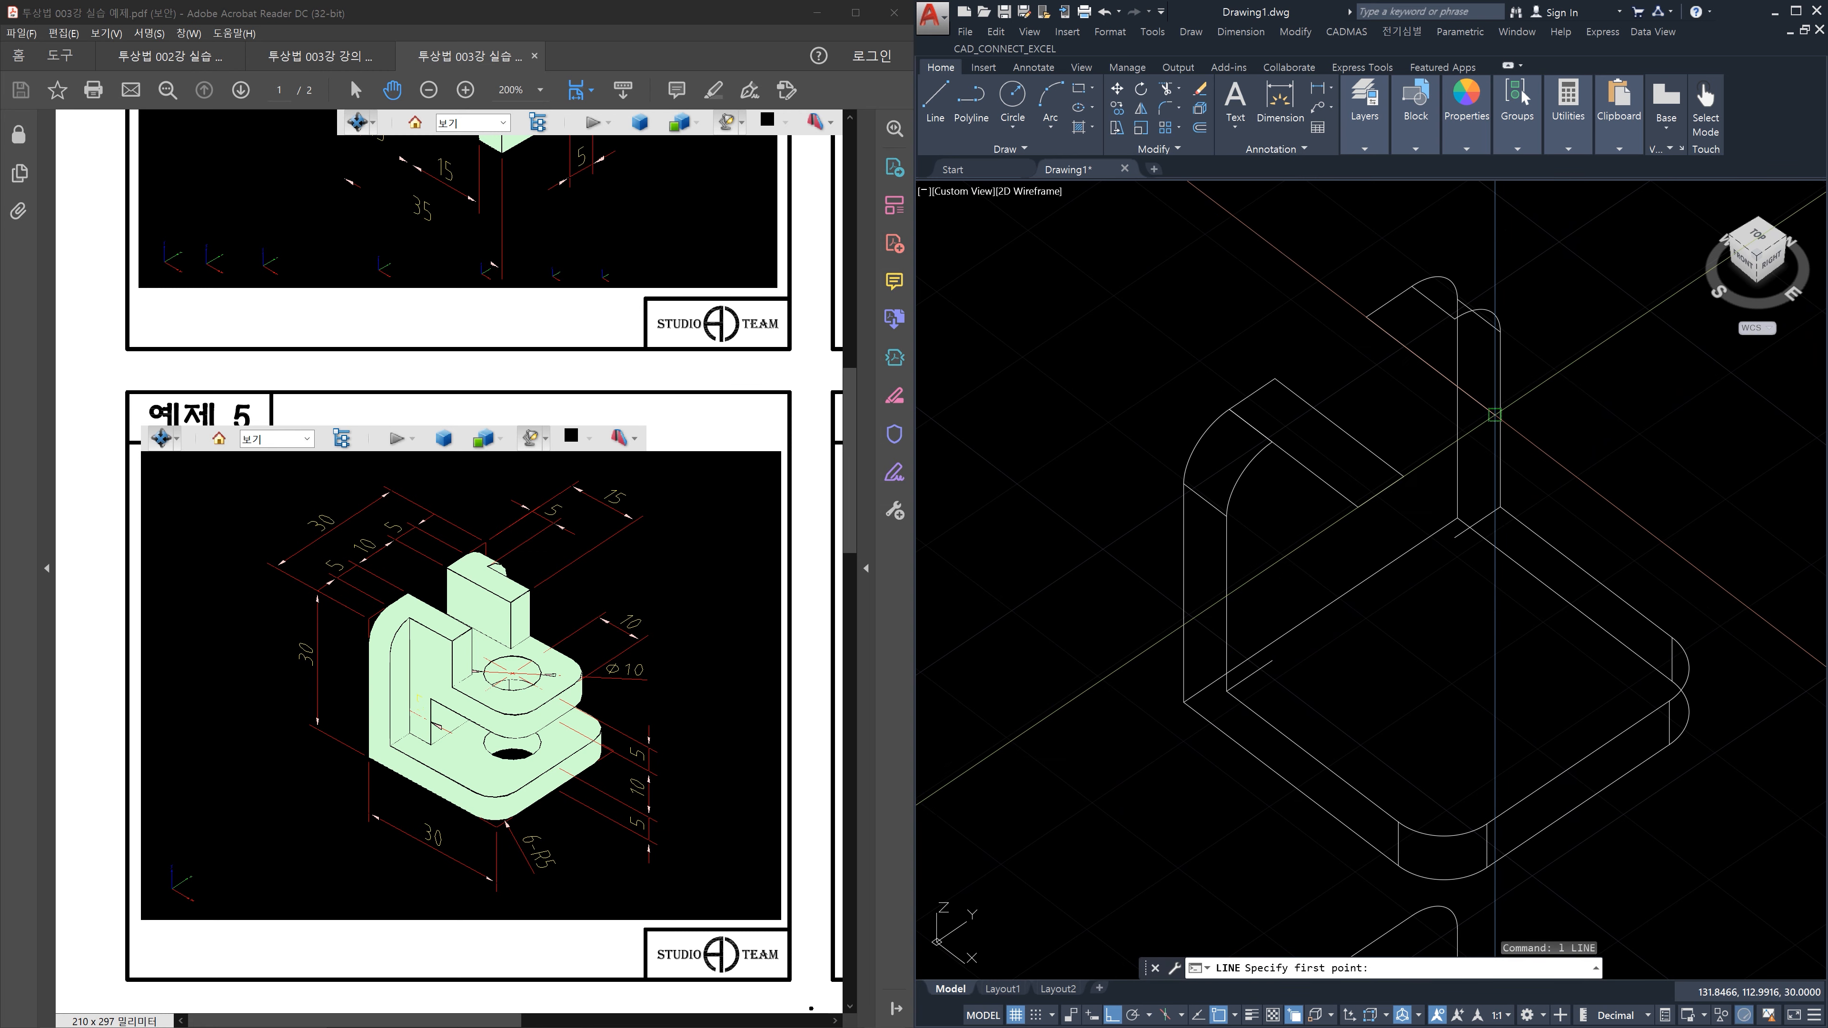
pyautogui.click(1495, 415)
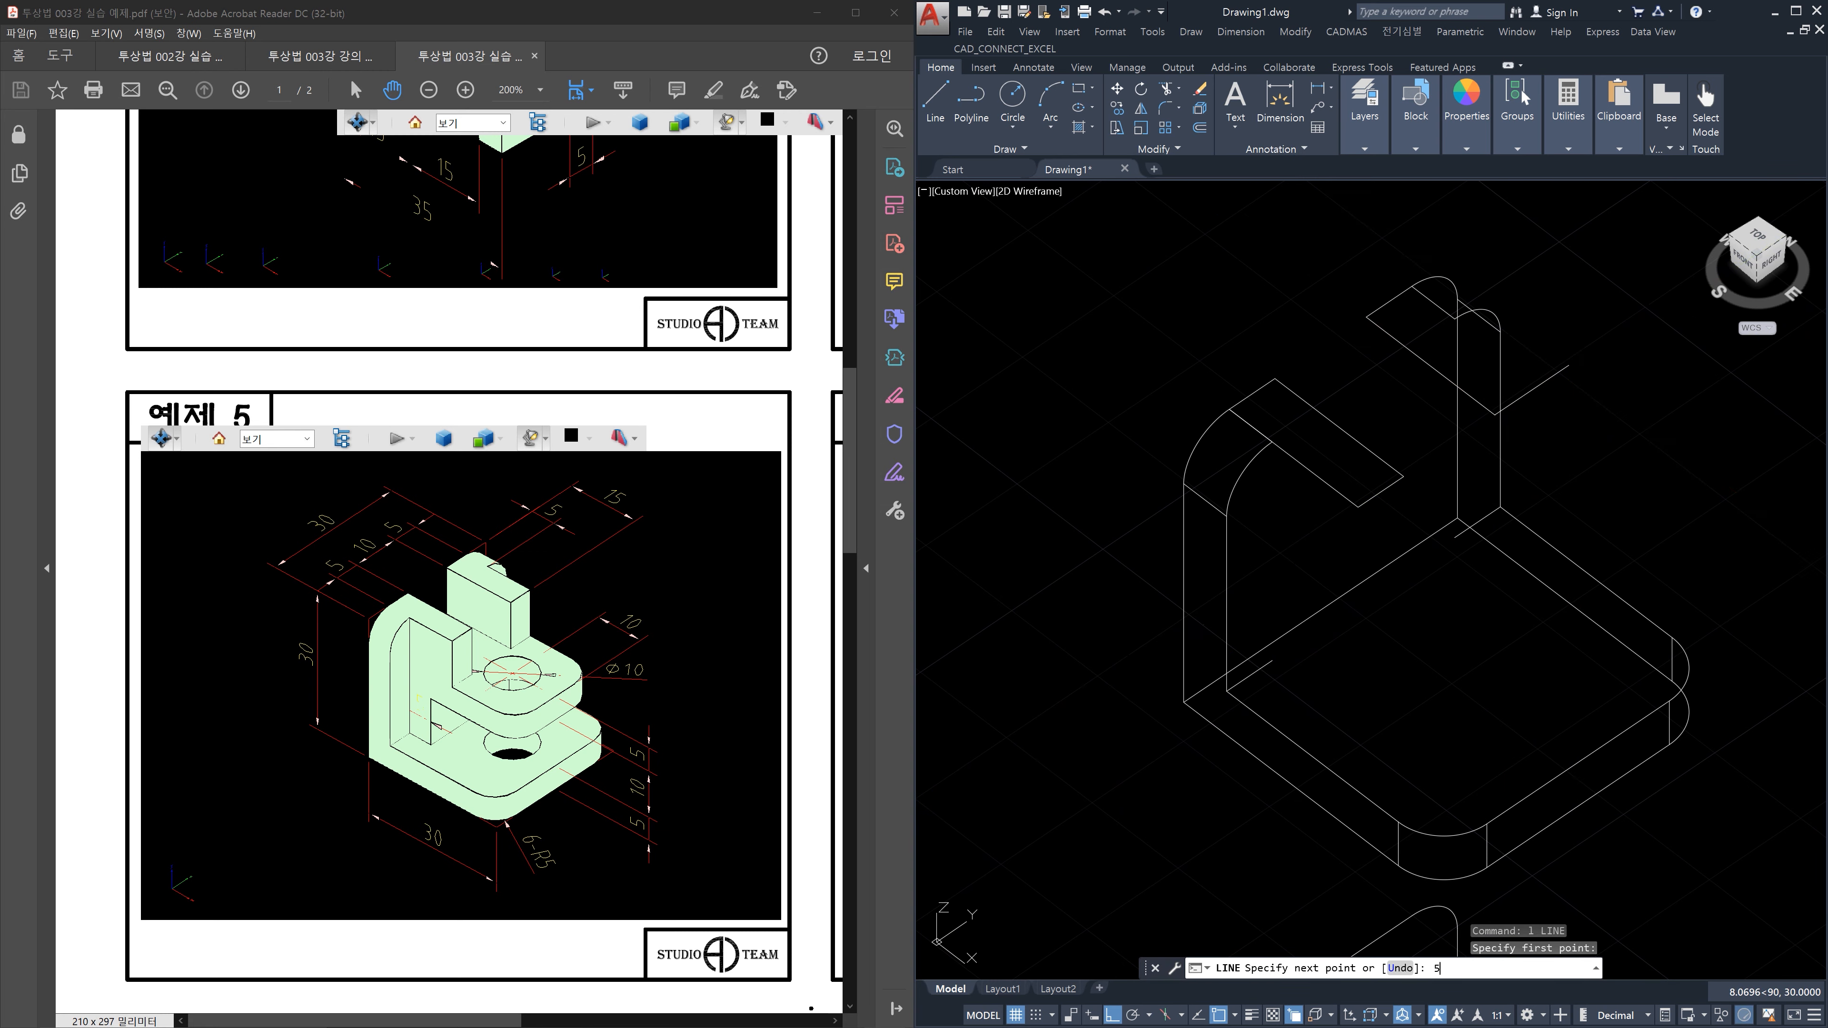
pyautogui.write('5')
pyautogui.press('Return')
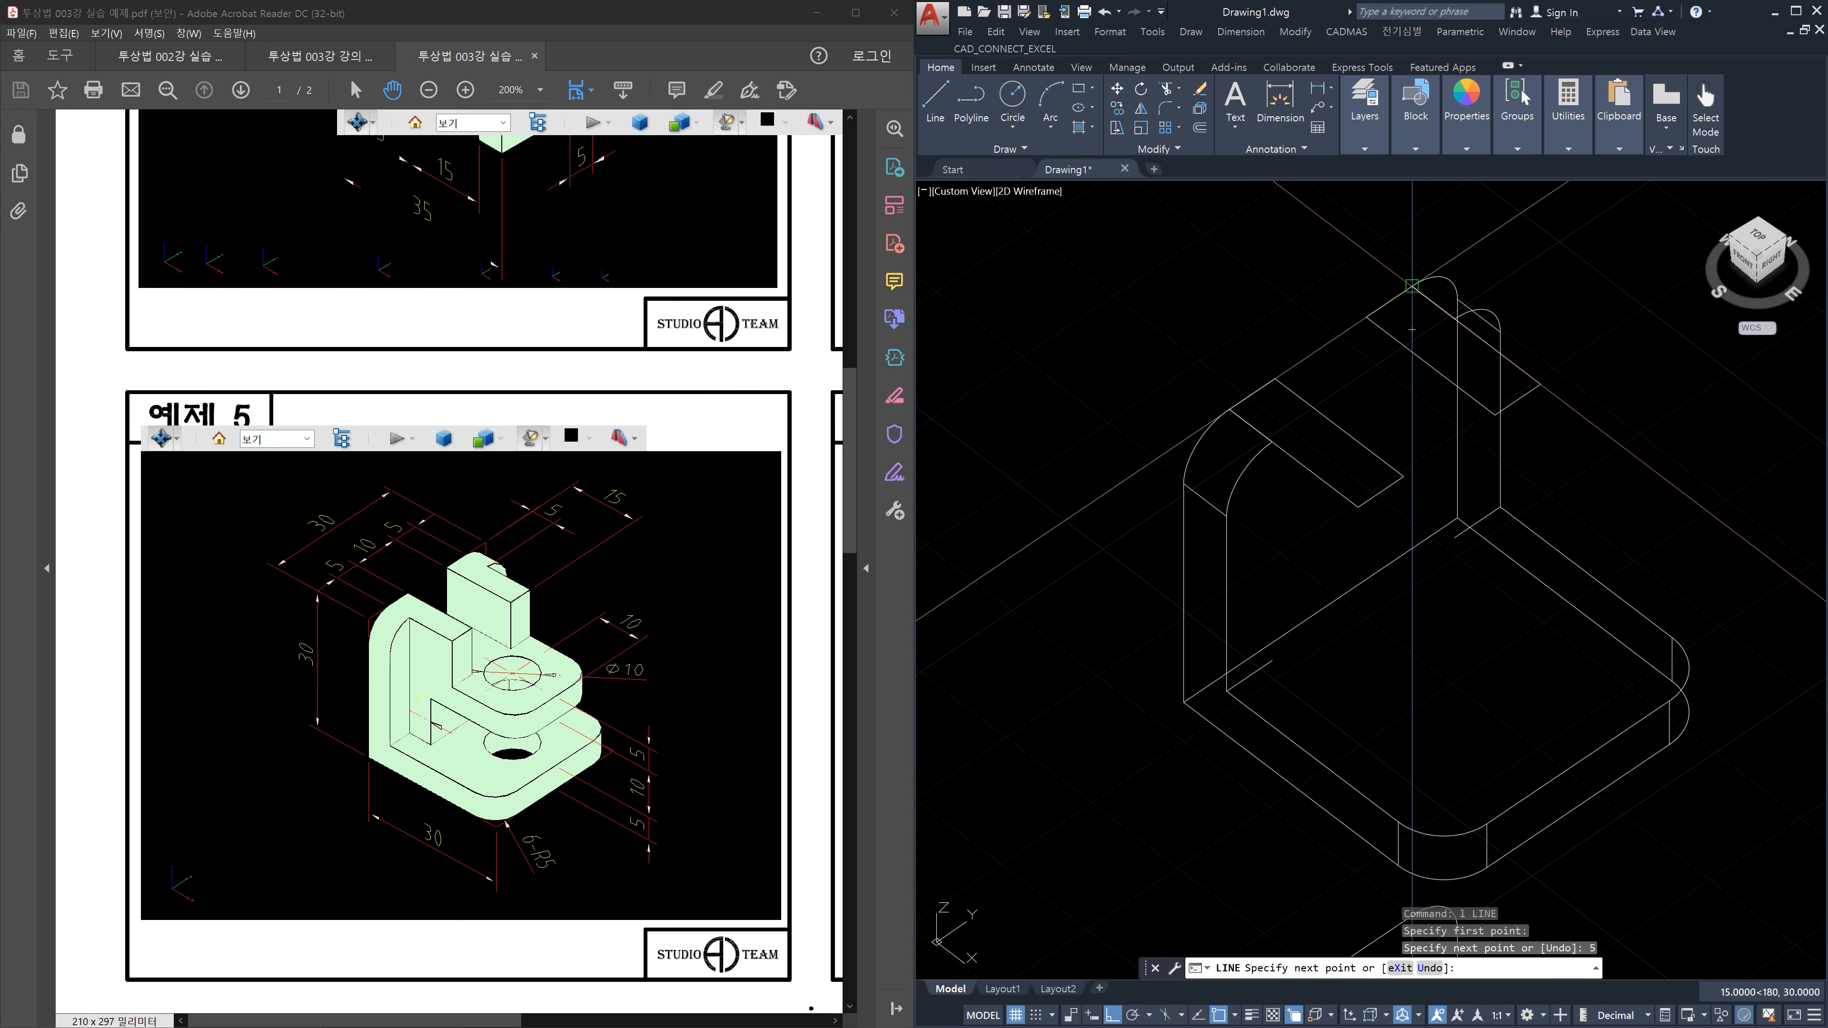
pyautogui.click(1412, 287)
pyautogui.press('Escape')
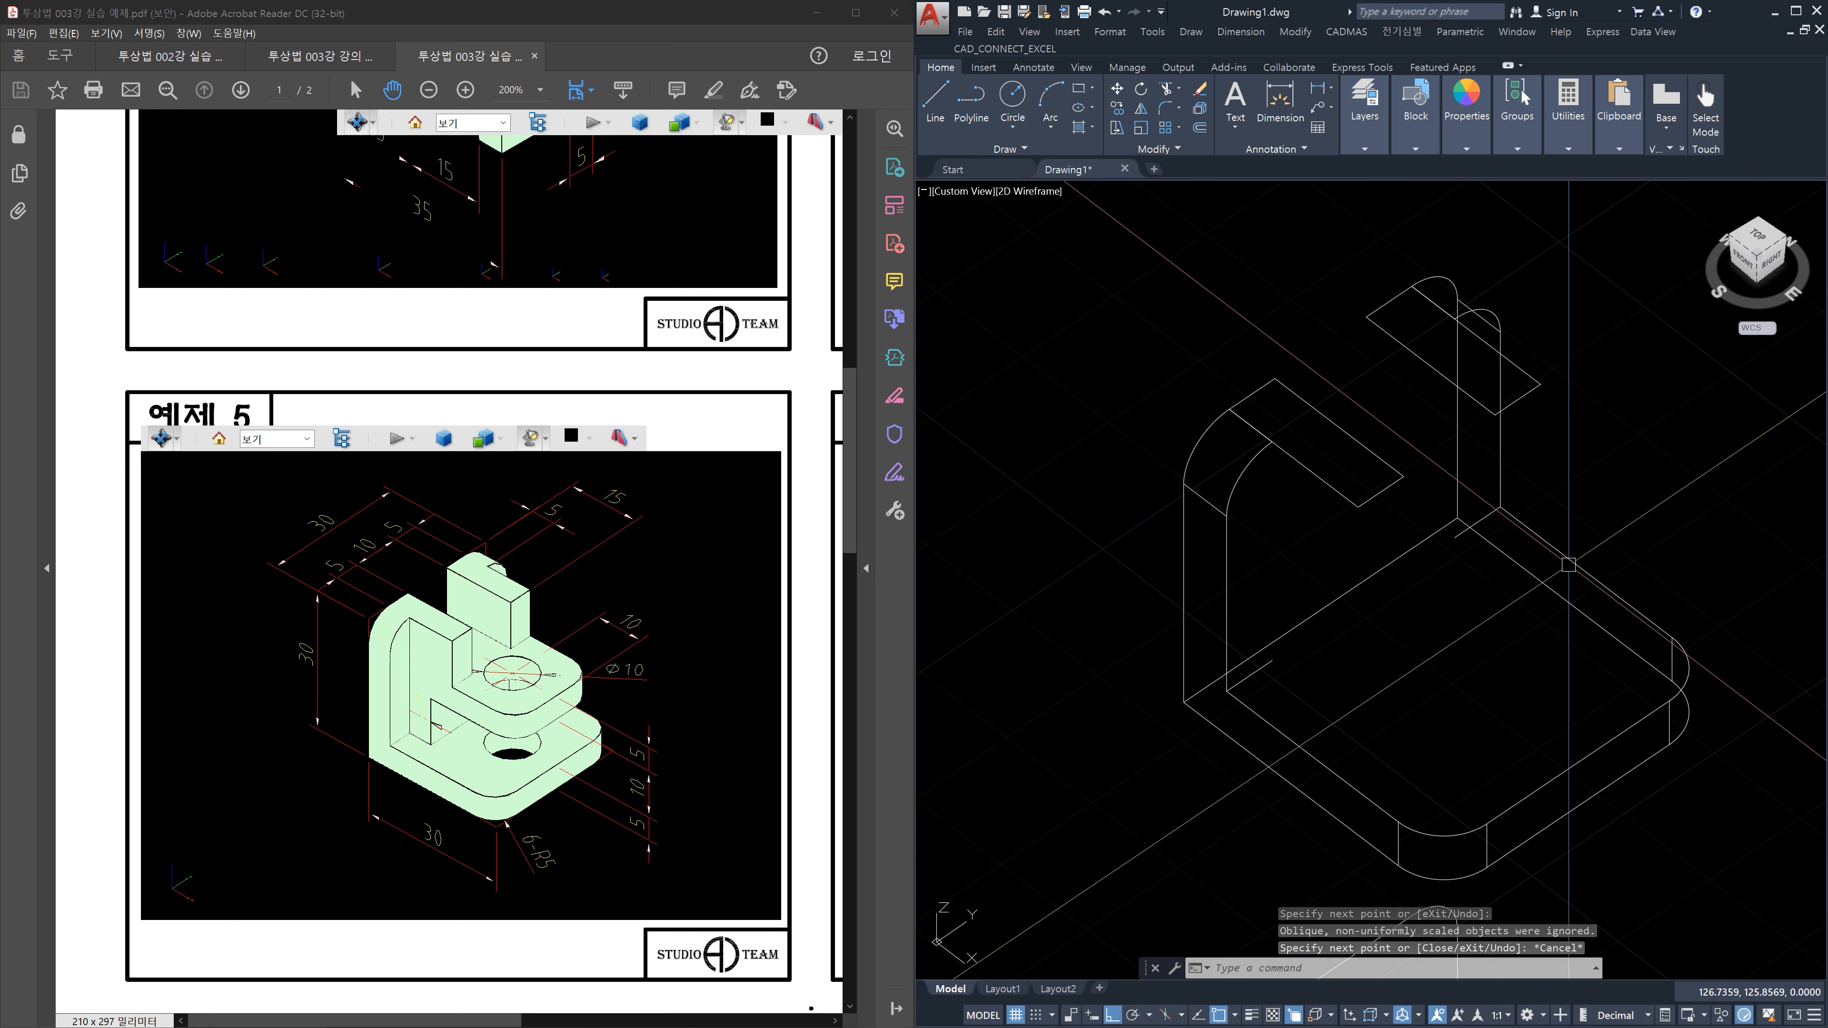
# Switch to the PDF and rotate example 5's 3D model to examine the arm dimensions
pyautogui.click(664, 593)
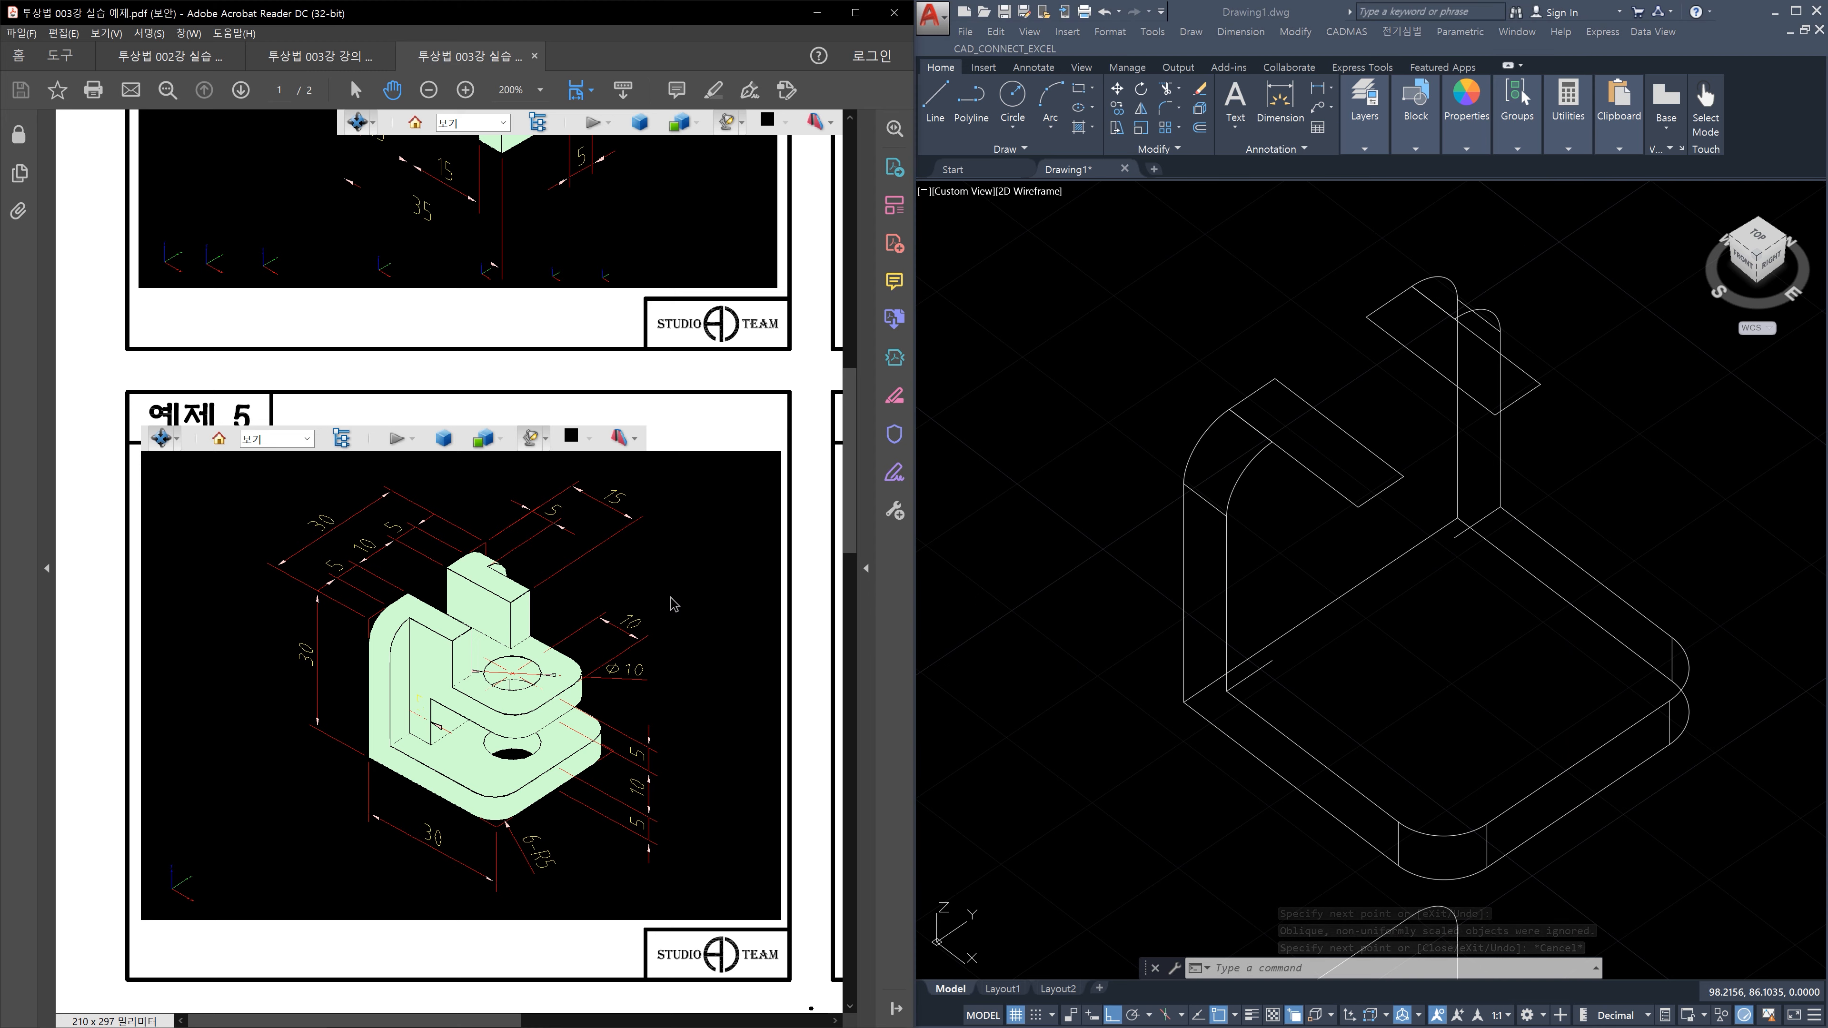
pyautogui.moveTo(675, 595); pyautogui.dragTo(693, 710)
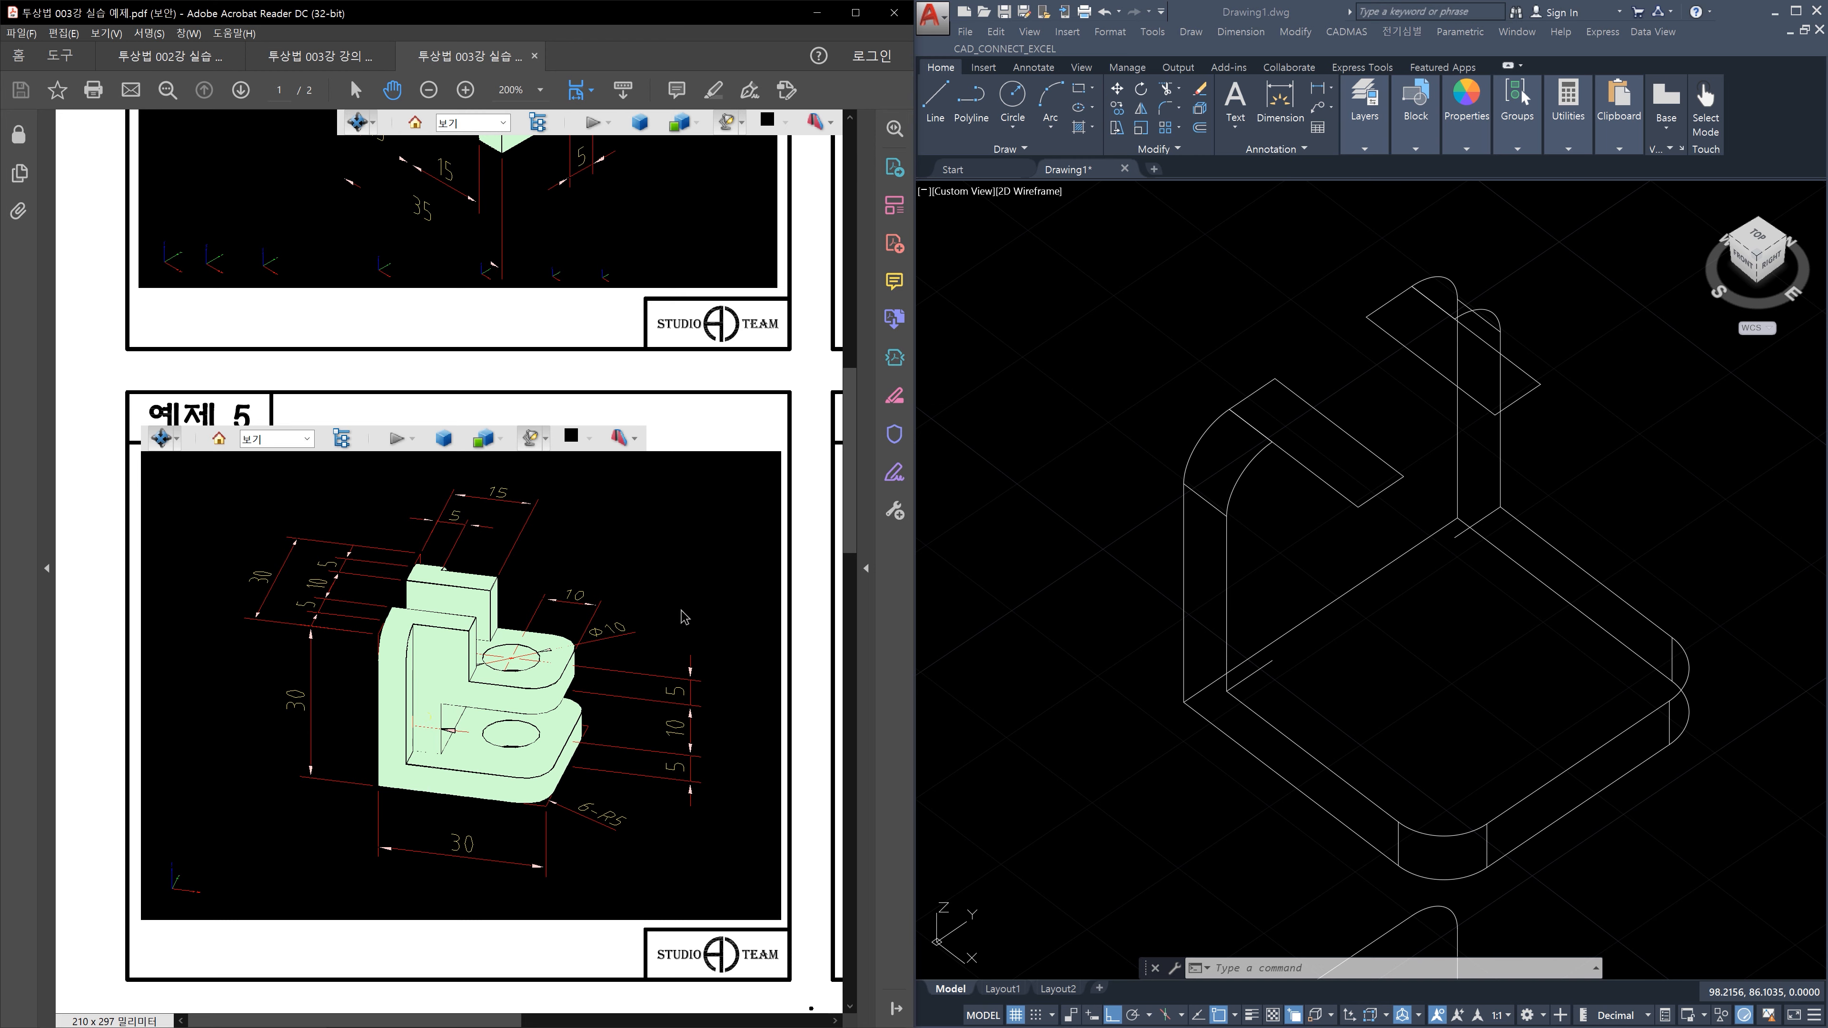
pyautogui.moveTo(684, 617); pyautogui.dragTo(1005, 582)
pyautogui.click(1555, 473)
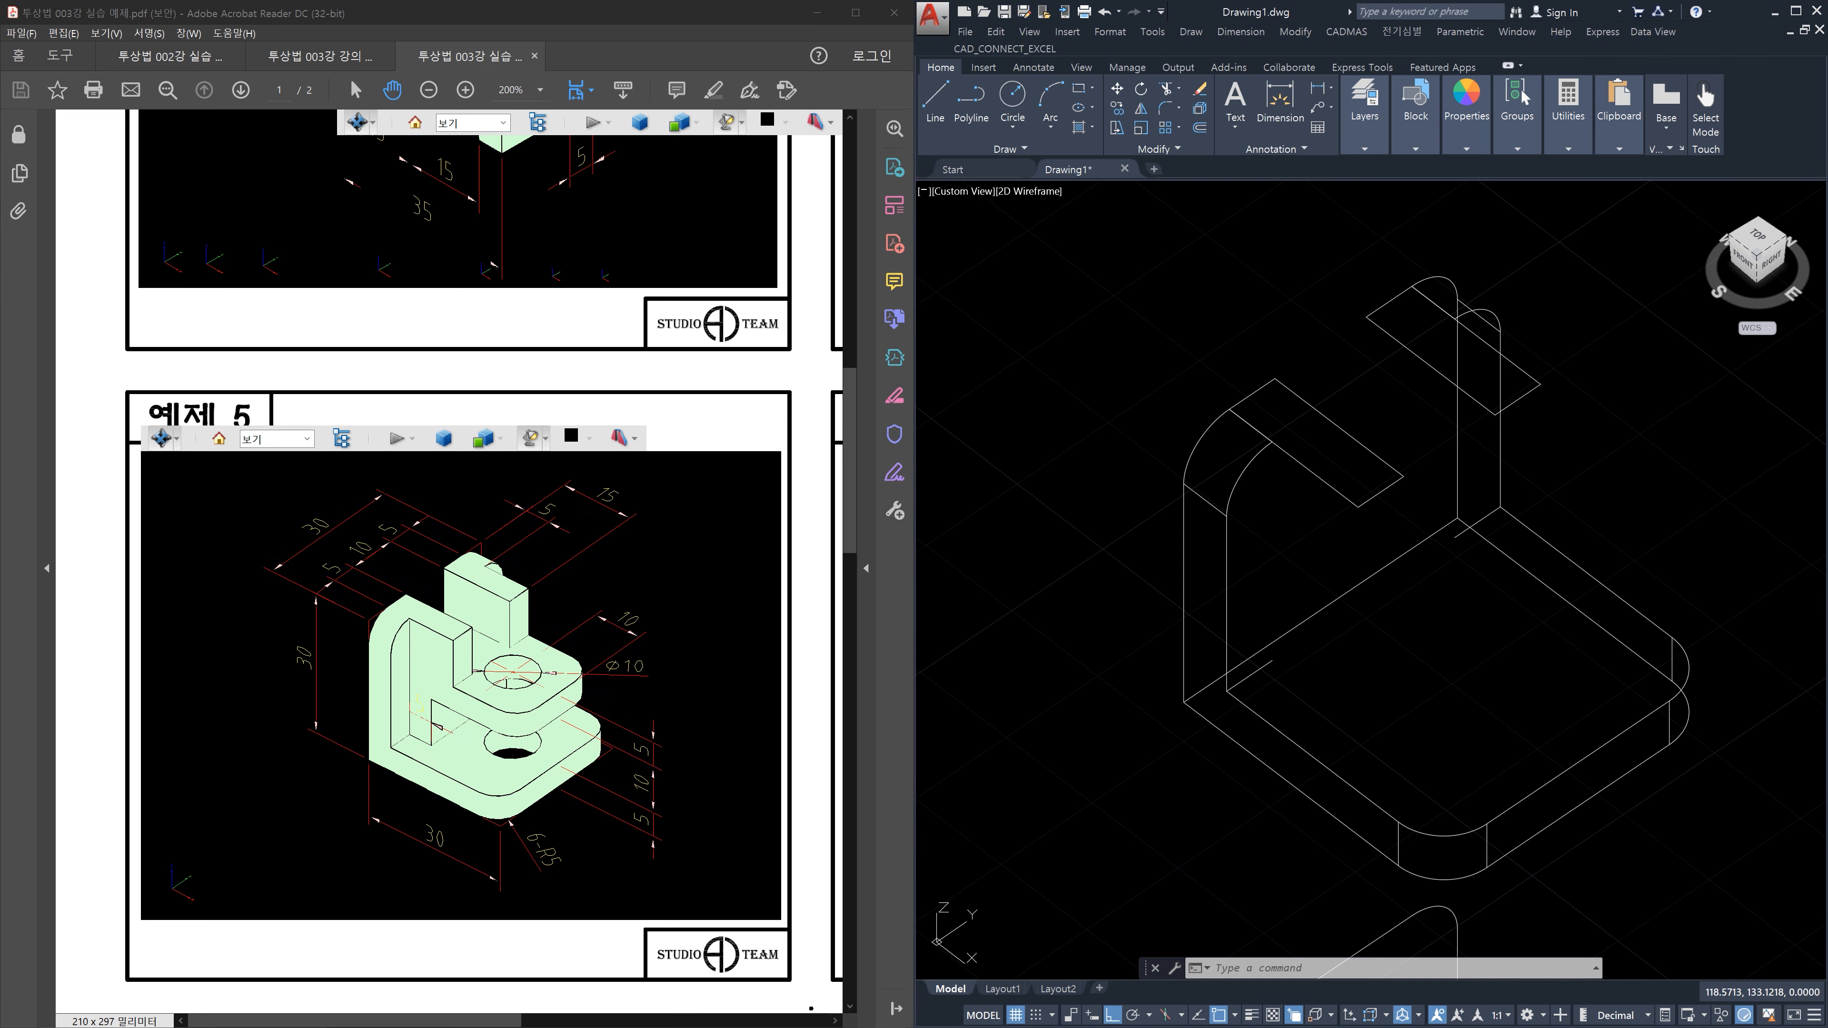
# Draw the left arm's end face with lines 10 down from its inner front corner, 5 across, and back up to the outer corner
pyautogui.press('Escape')
pyautogui.press('Escape')
pyautogui.write('l')
pyautogui.press('Return')
pyautogui.click(1403, 476)
pyautogui.write('10')
pyautogui.press('Return')
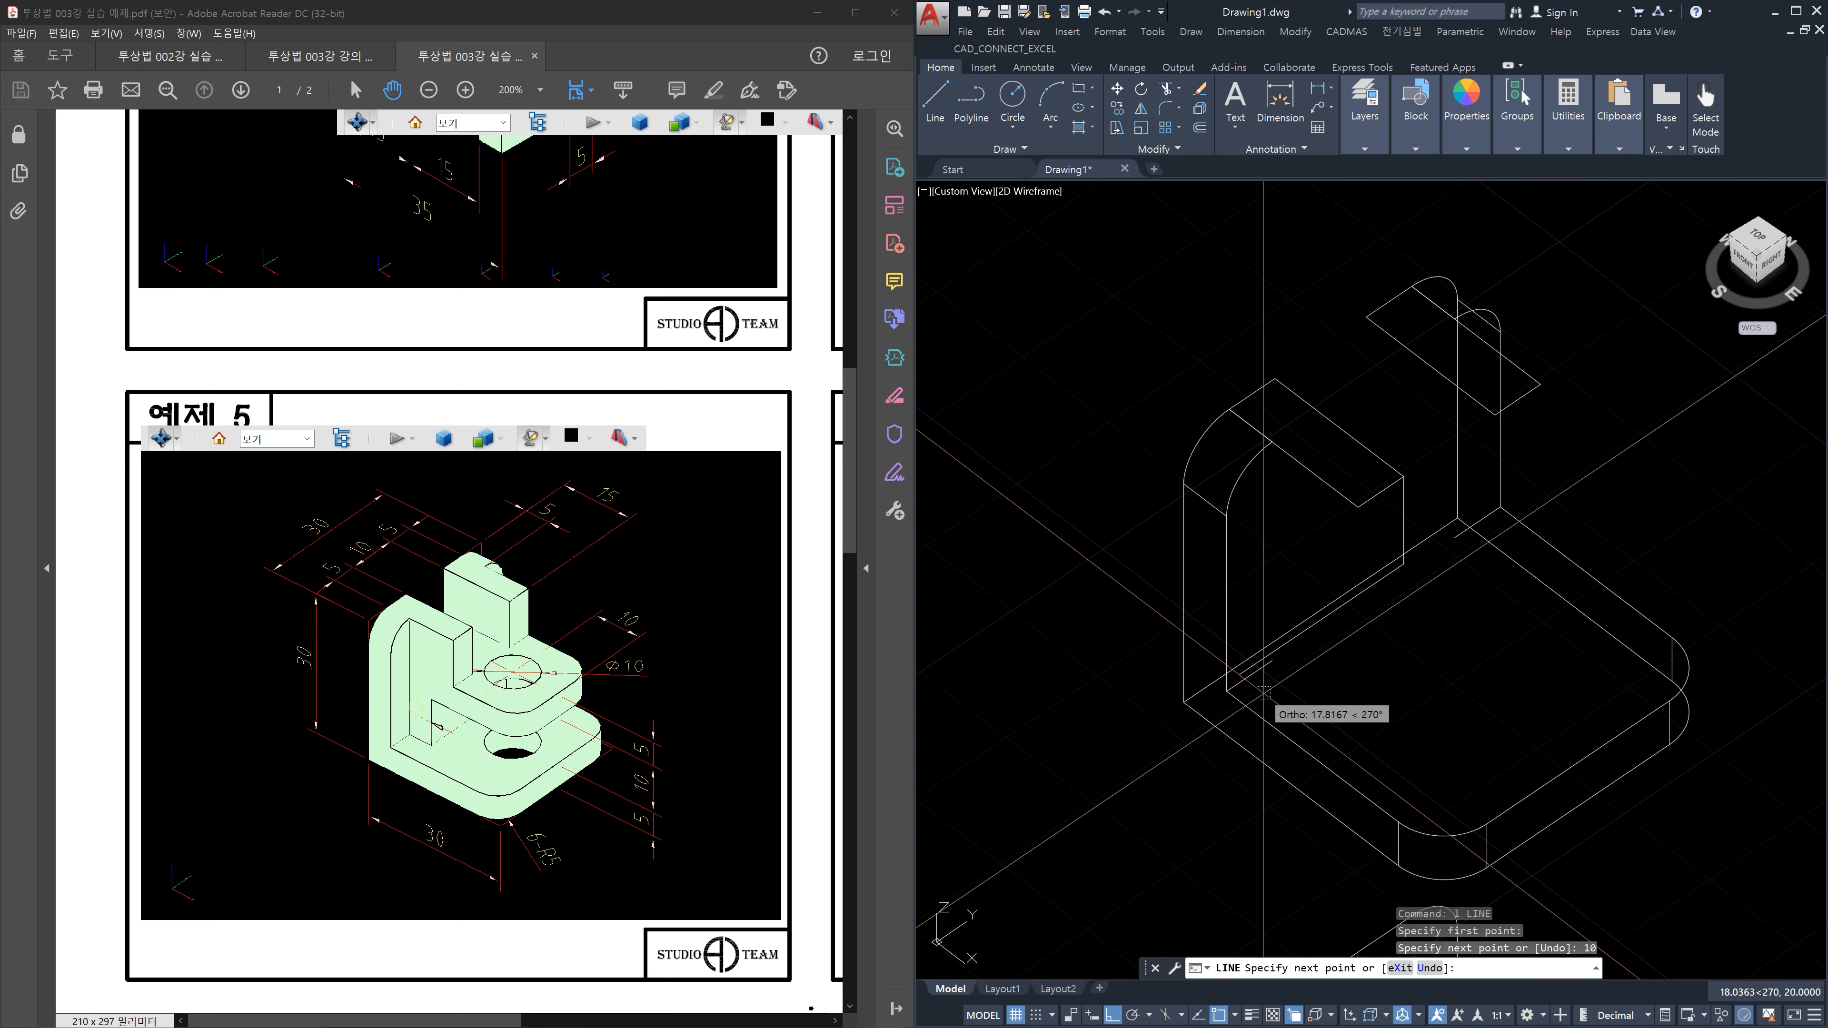
pyautogui.write('5')
pyautogui.press('Return')
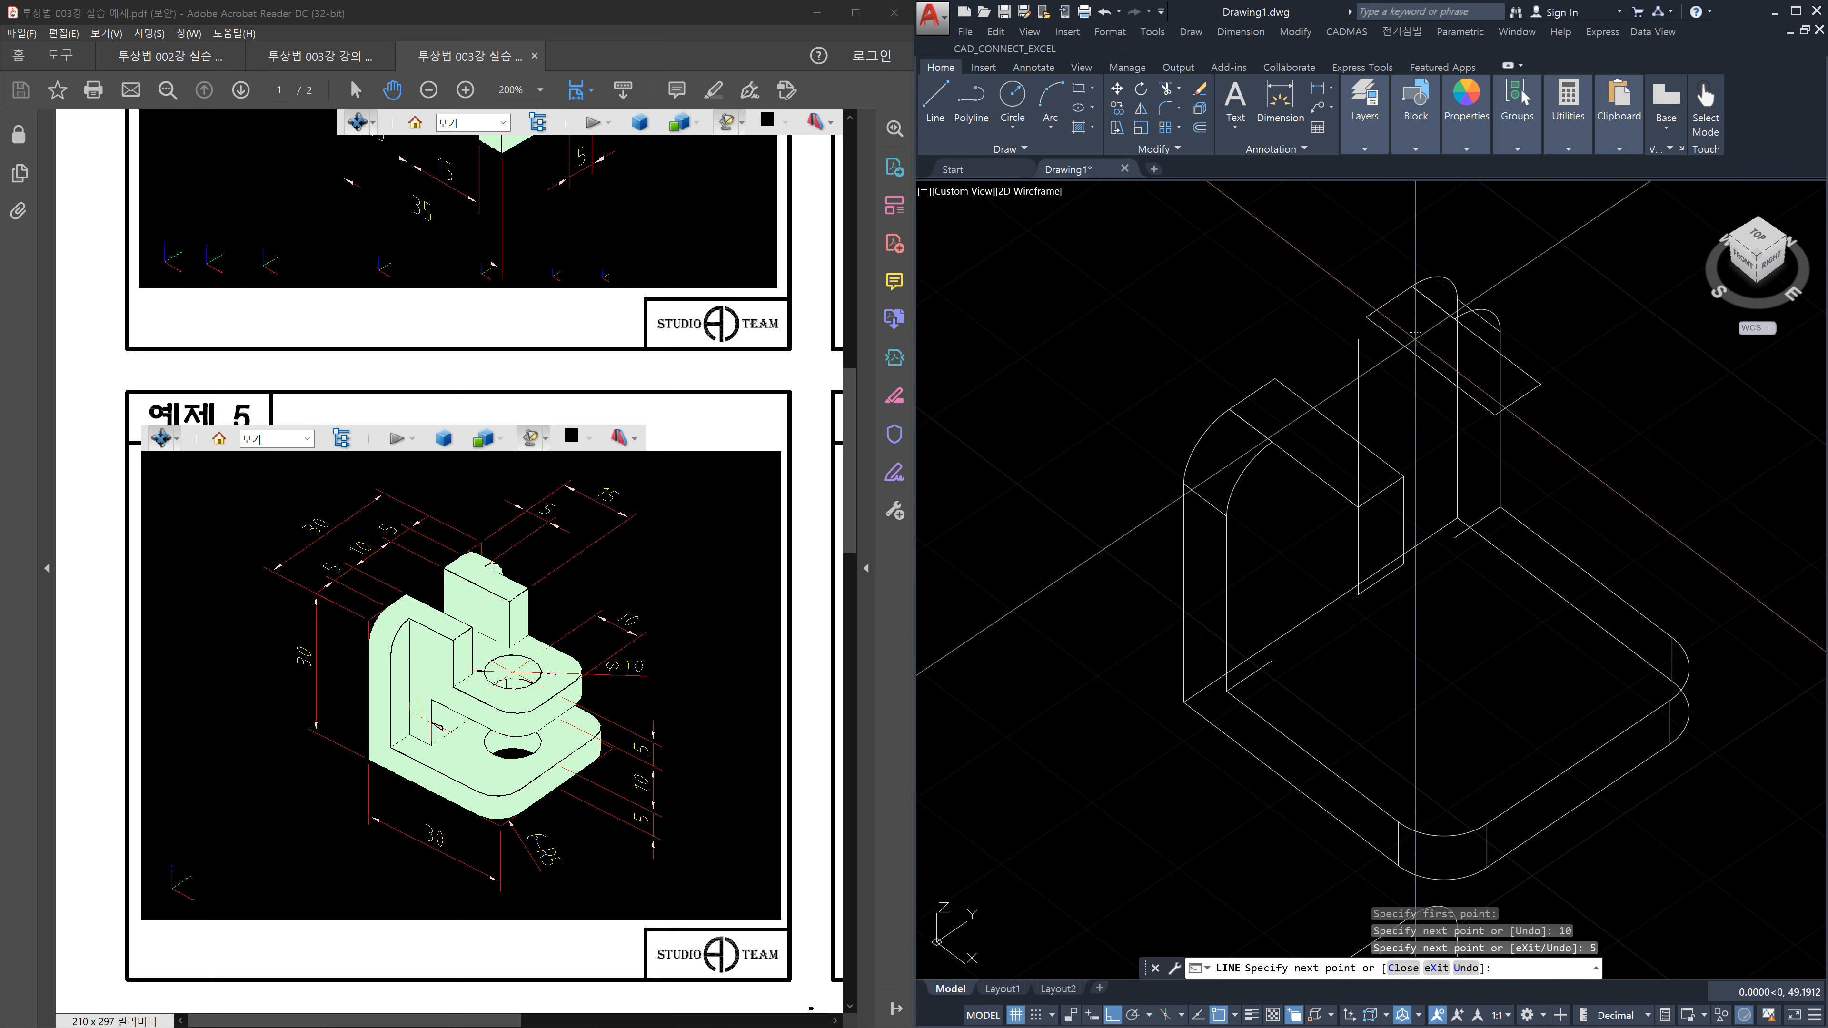
pyautogui.press('Escape')
pyautogui.press('Escape')
pyautogui.press('Escape')
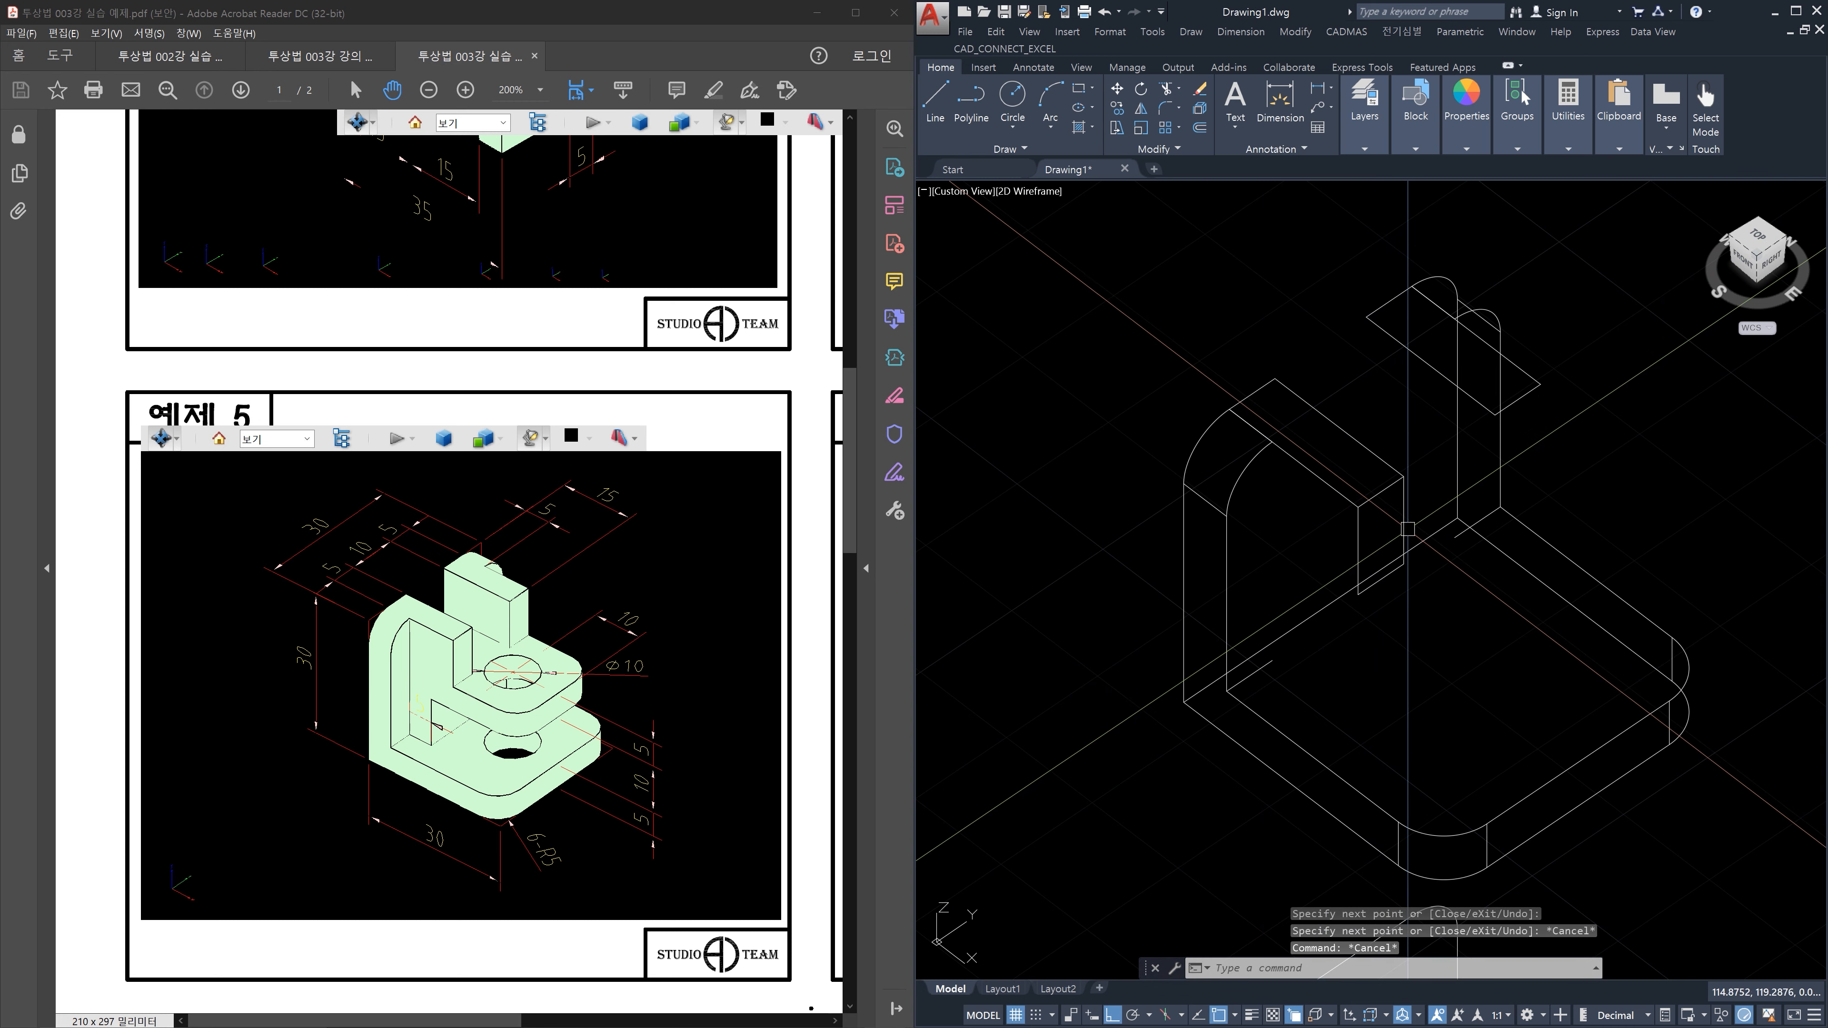
# Copy the left arm's three end-face lines from its outer top corner to the matching top corner of the right arm
pyautogui.write('co')
pyautogui.press('Return')
pyautogui.click(1408, 511)
pyautogui.click(1383, 536)
pyautogui.click(1363, 546)
pyautogui.press('Return')
pyautogui.click(1357, 505)
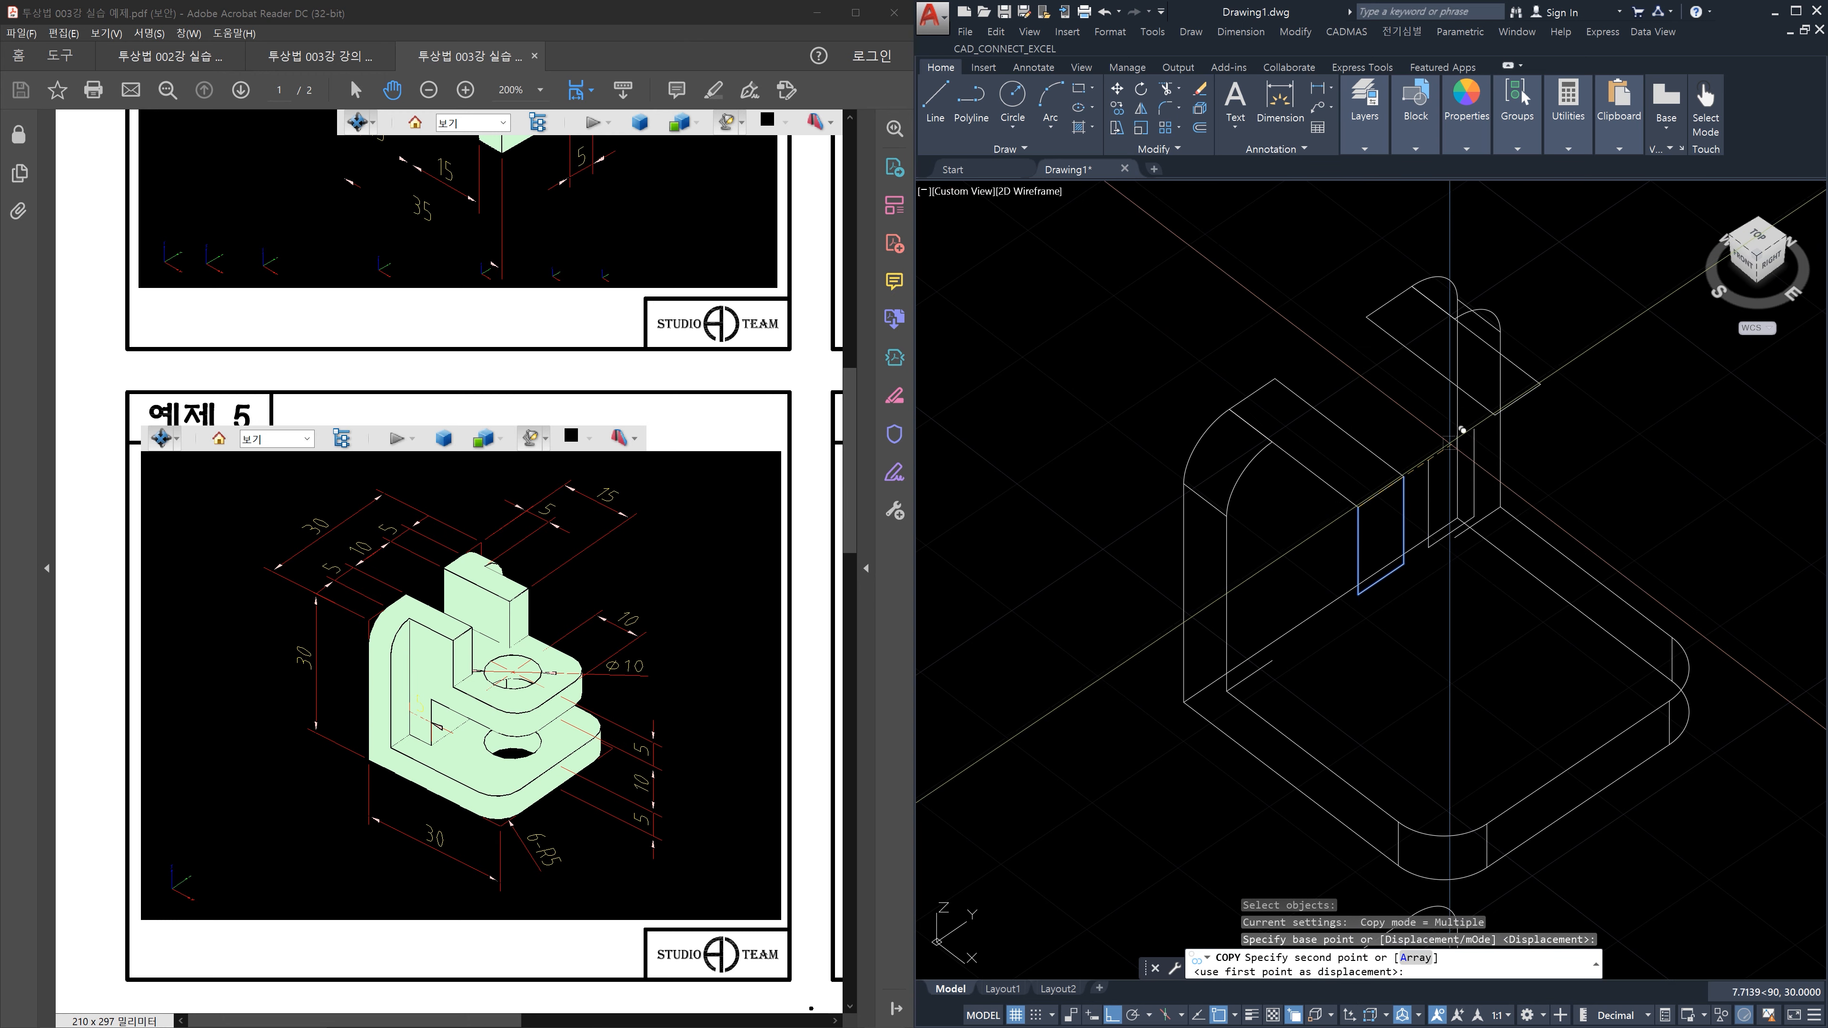
pyautogui.click(1495, 414)
pyautogui.press('Escape')
pyautogui.press('Escape')
pyautogui.moveTo(1584, 574)
pyautogui.mouseDown(button='middle')
pyautogui.moveTo(1611, 551)
pyautogui.moveTo(1413, 574)
pyautogui.mouseUp(button='middle')
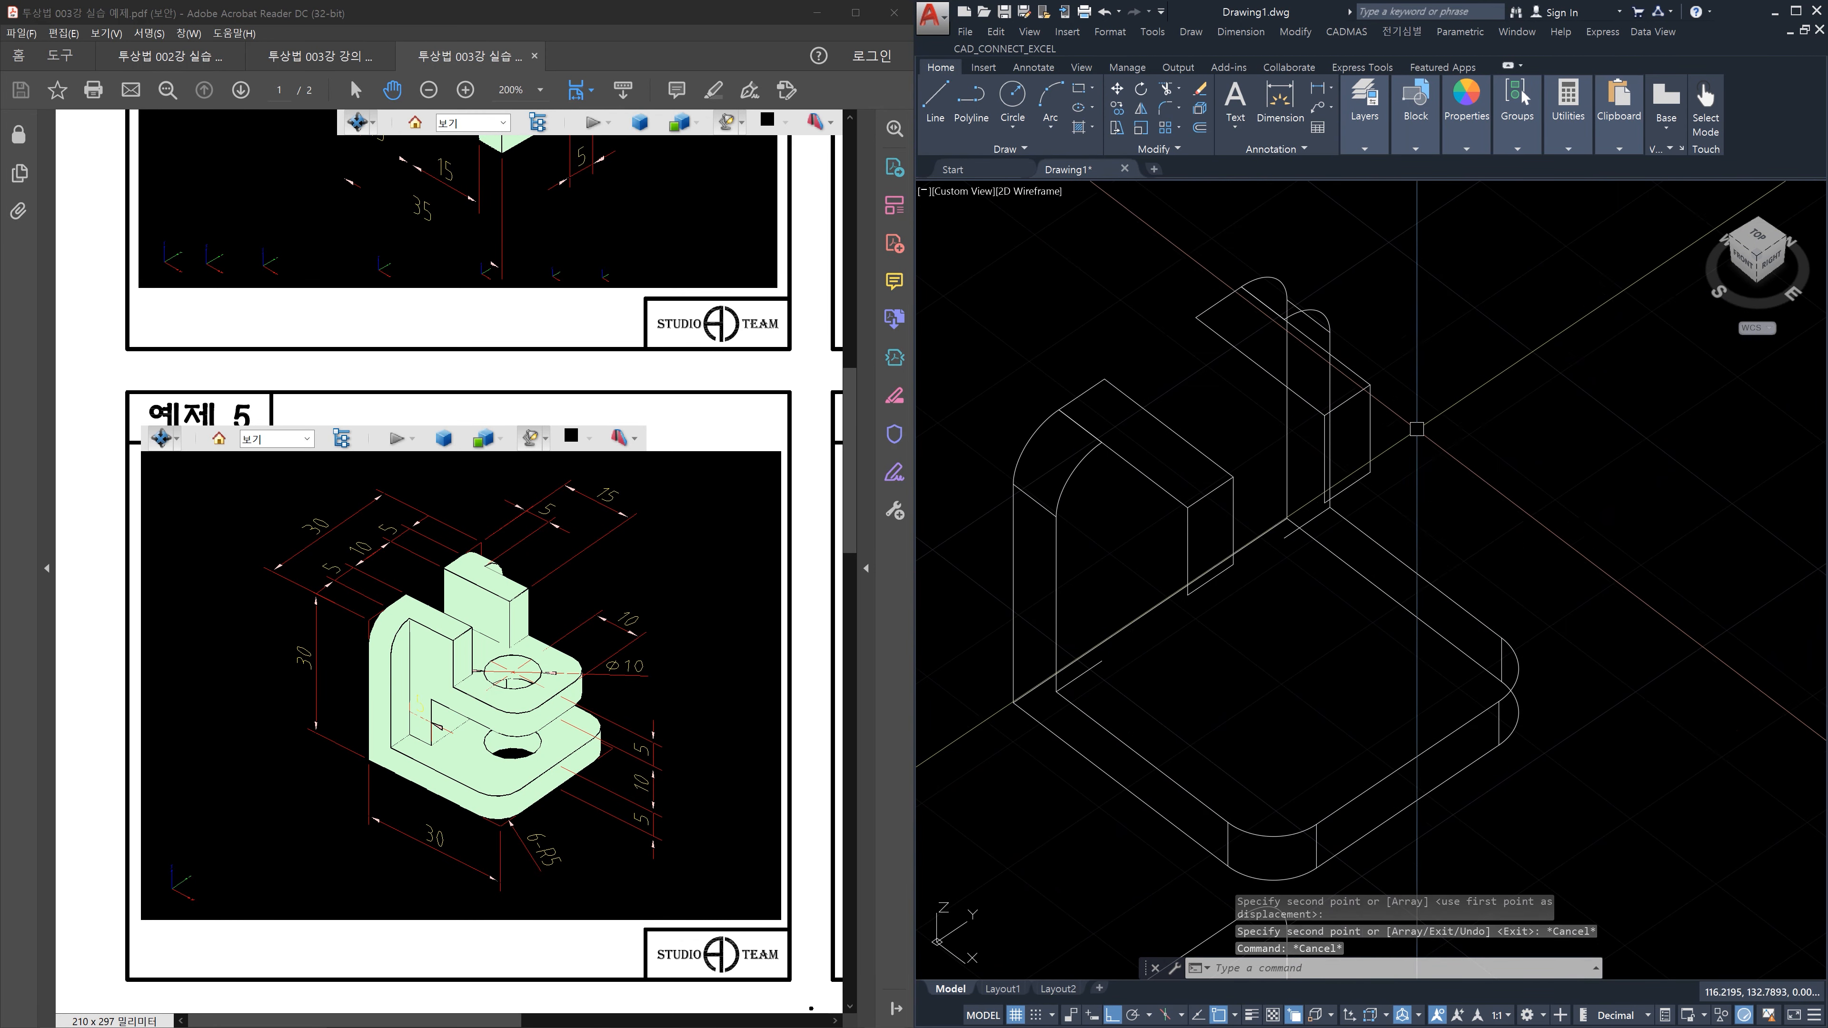
pyautogui.keyDown('shift'); pyautogui.moveTo(1455, 517); pyautogui.dragTo(1325, 607, button='middle'); pyautogui.keyUp('shift')
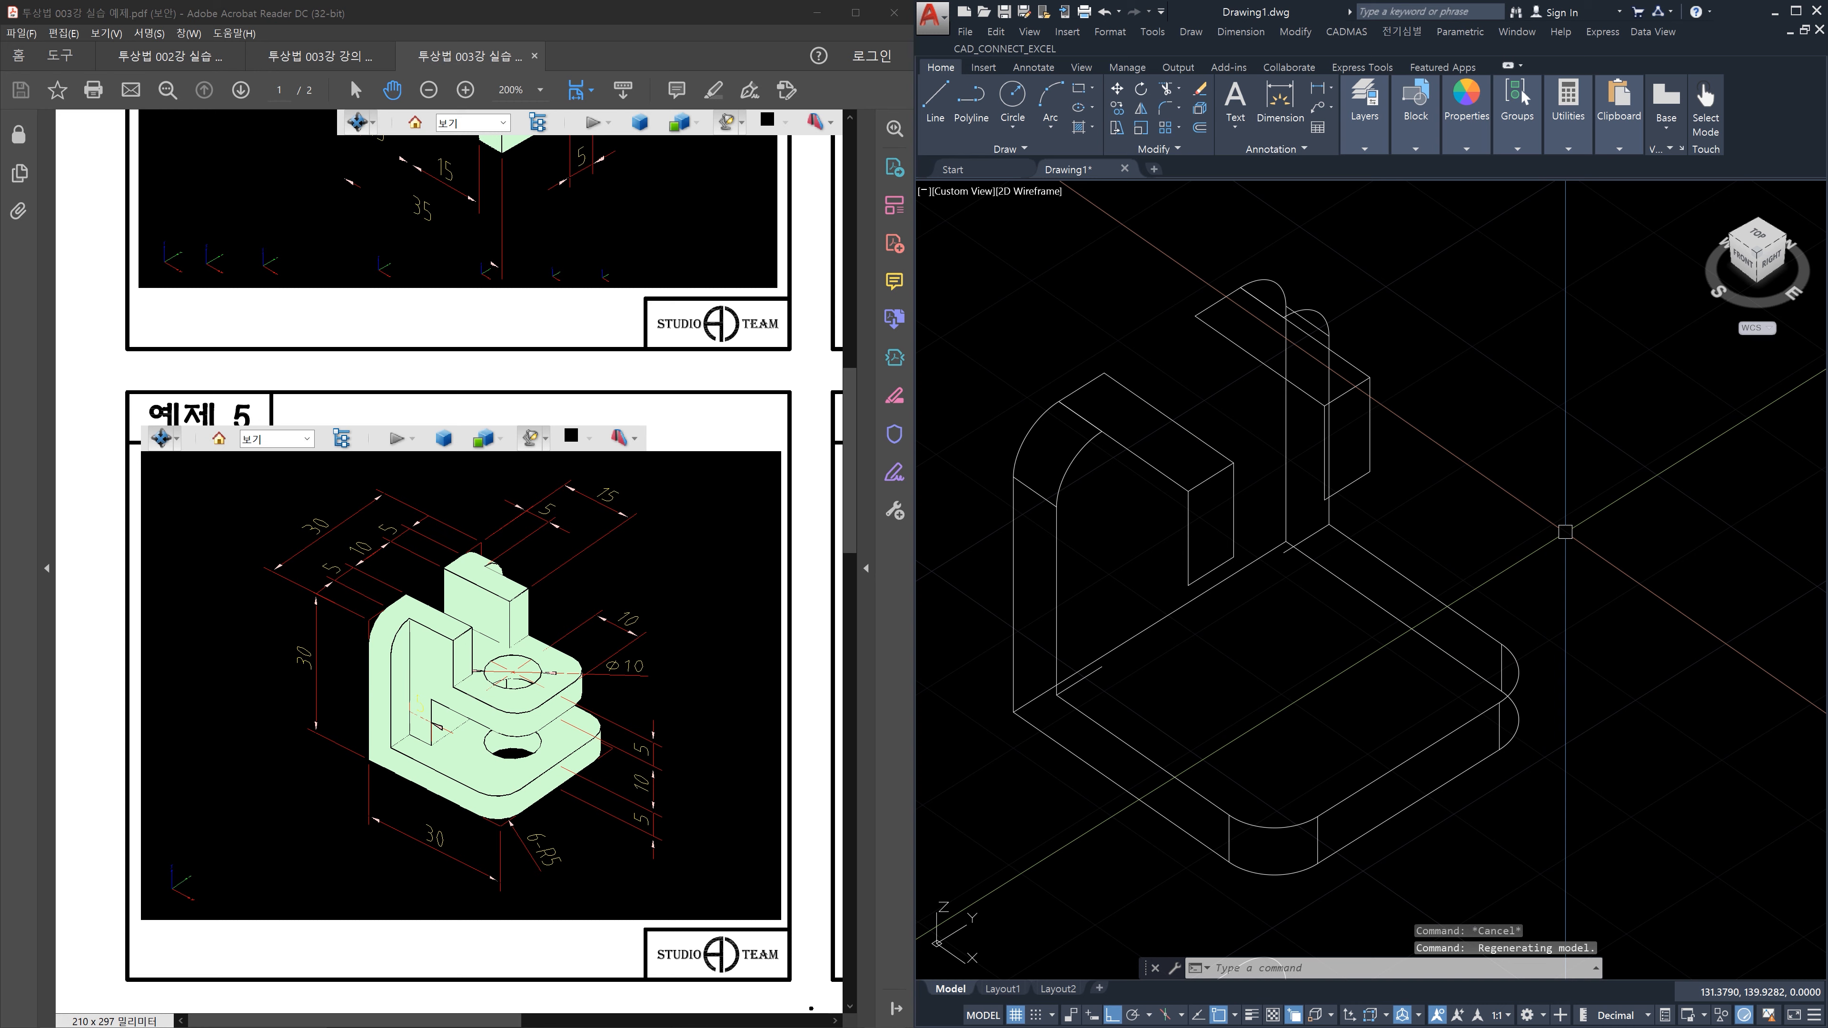
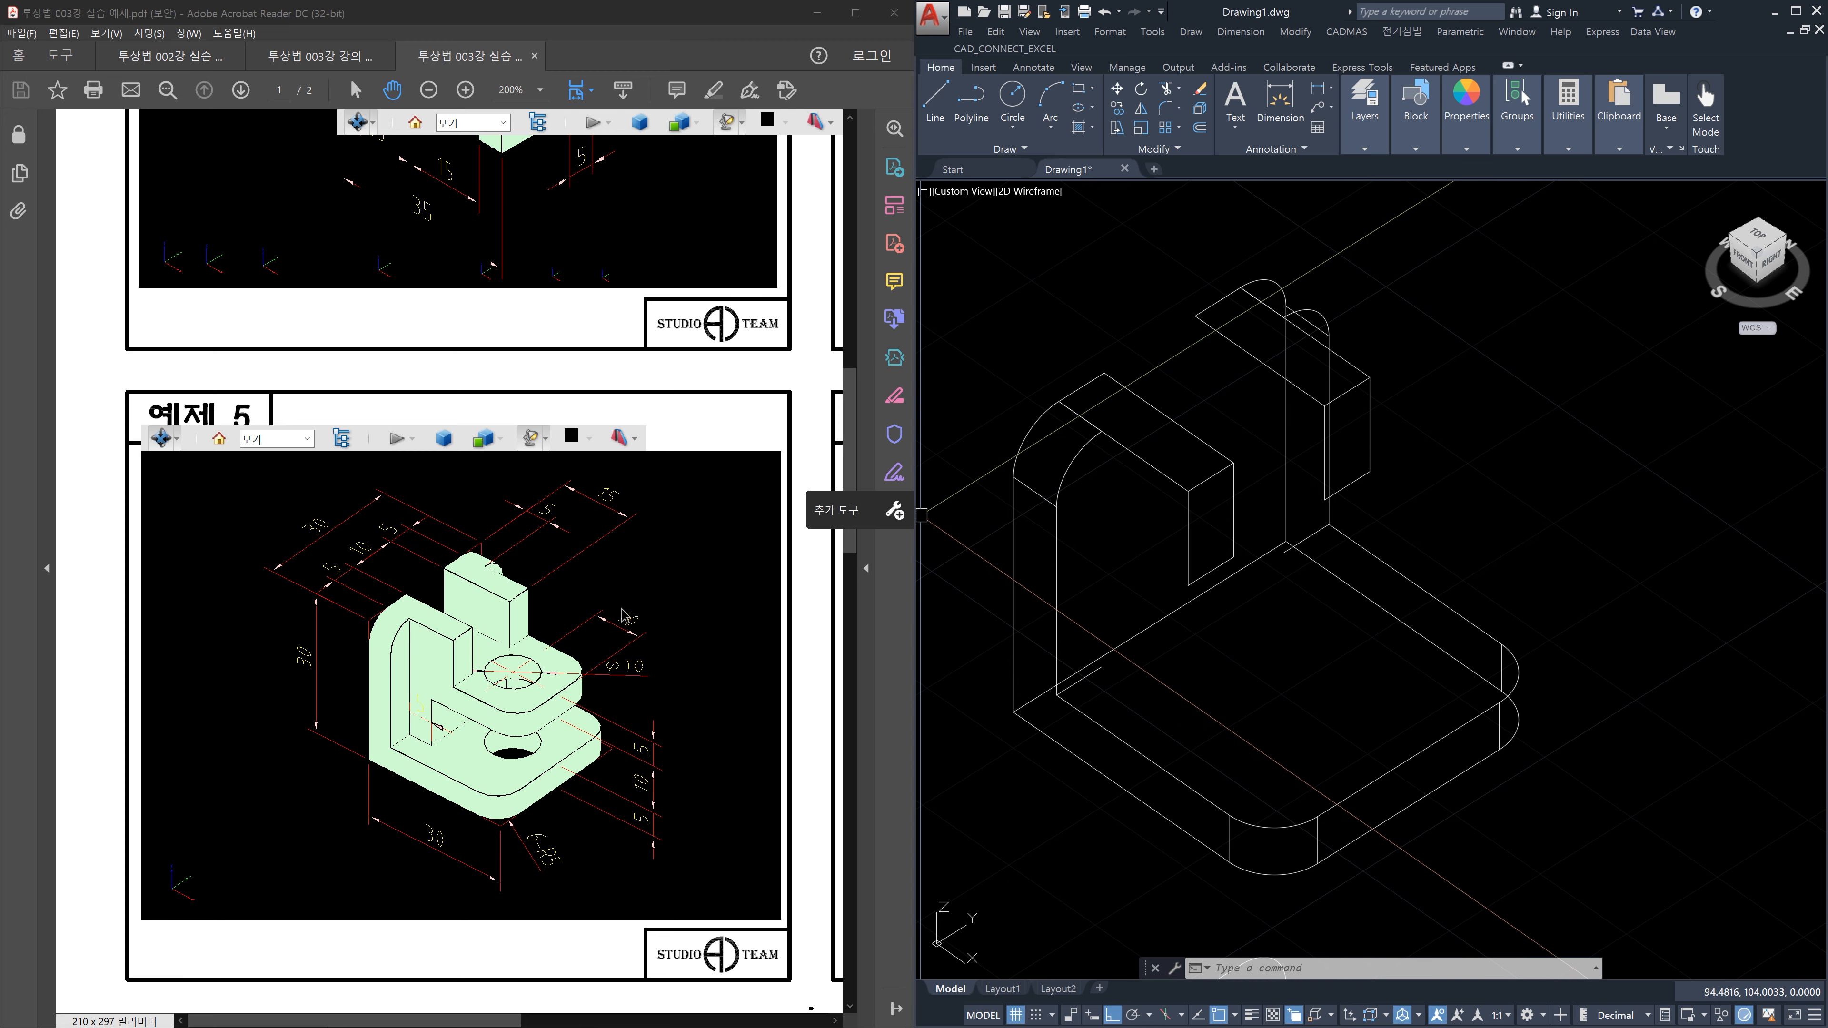
# Rotate example 5's model in the PDF, and in AutoCAD copy the right arm's inner vertical end edge to both arms' rear inner top corners
pyautogui.moveTo(610, 601); pyautogui.dragTo(481, 582)
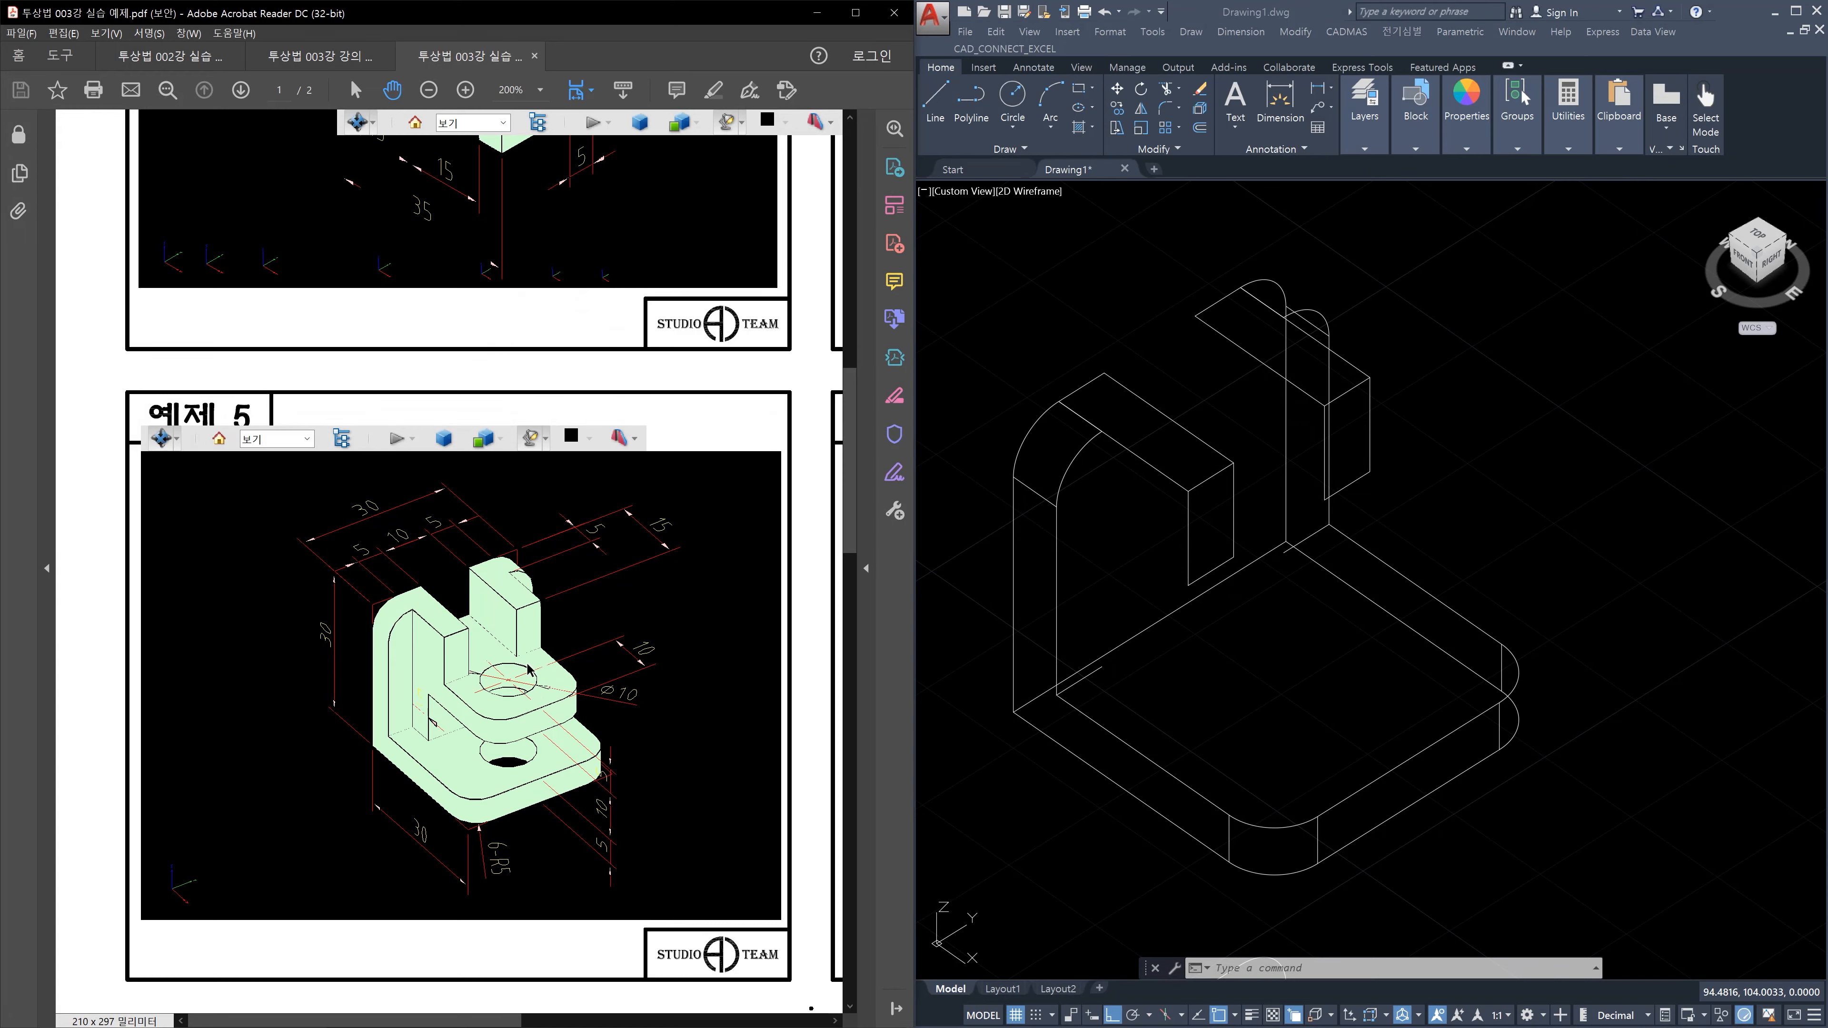
pyautogui.click(1537, 489)
pyautogui.press('Escape')
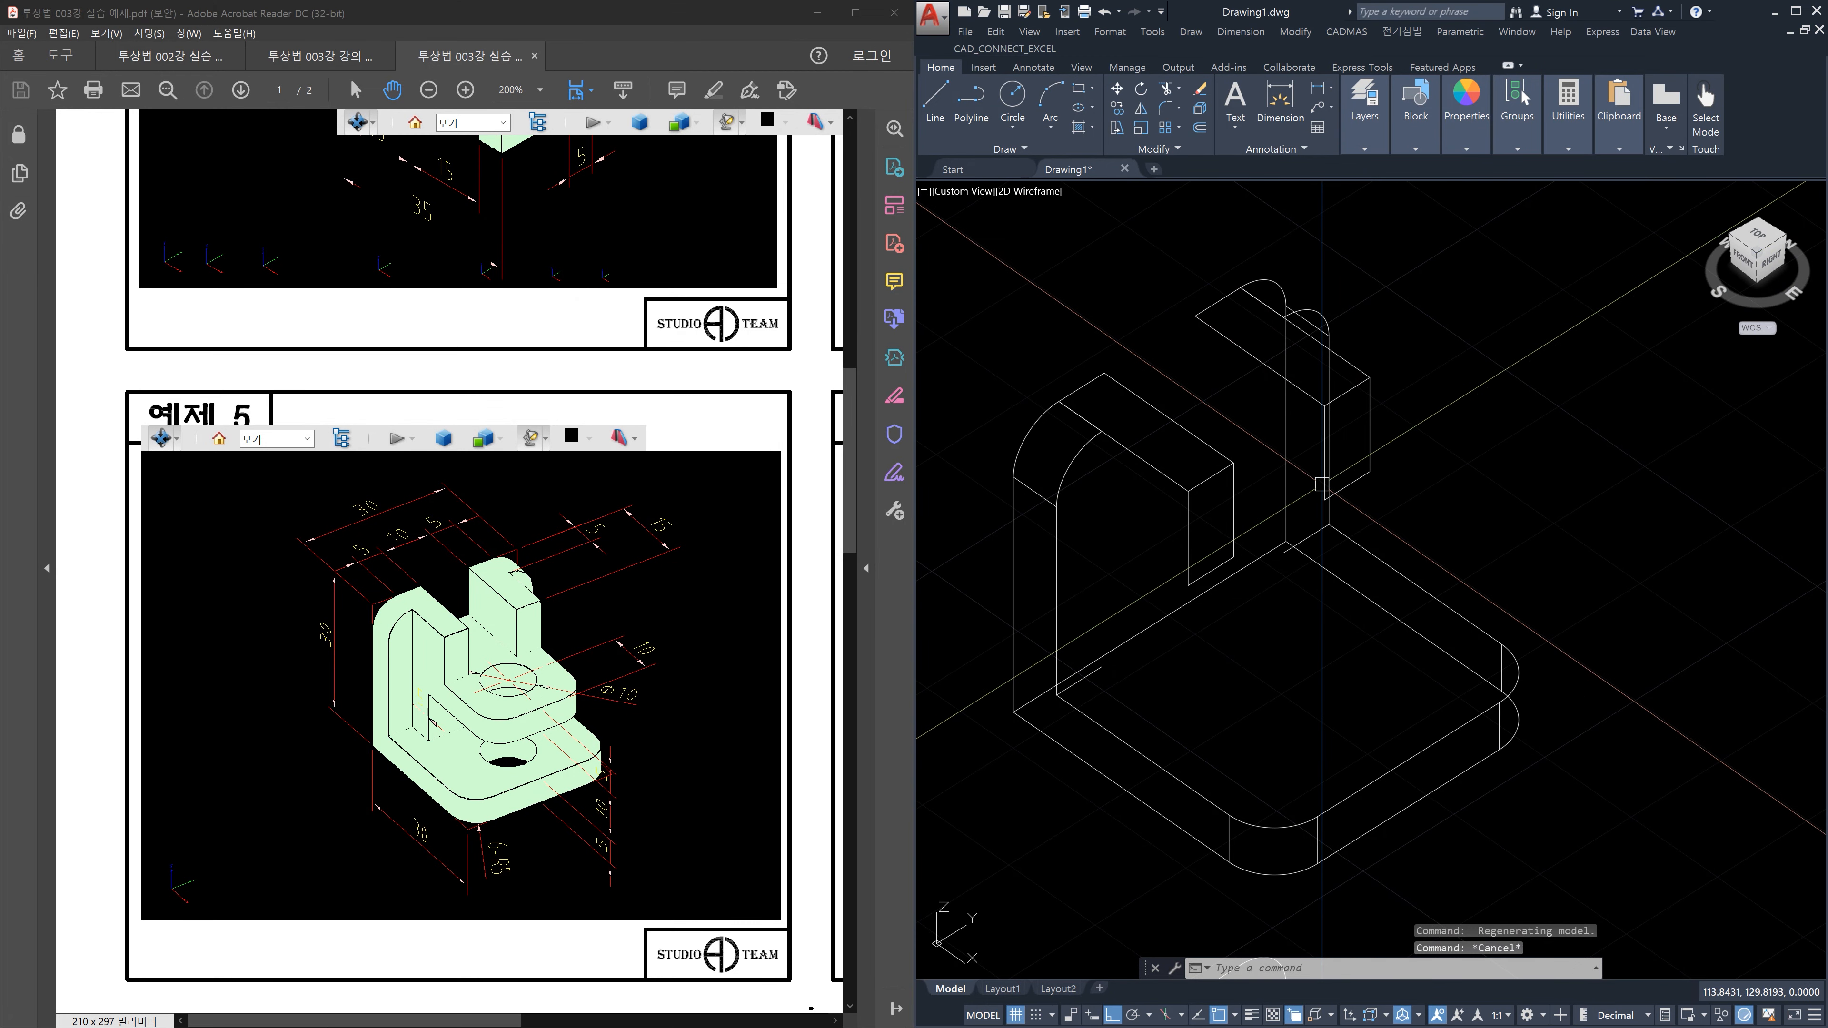
pyautogui.write('co')
pyautogui.press('Return')
pyautogui.scroll(2, 1320, 448)
pyautogui.click(1327, 432)
pyautogui.press('Return')
pyautogui.click(1328, 382)
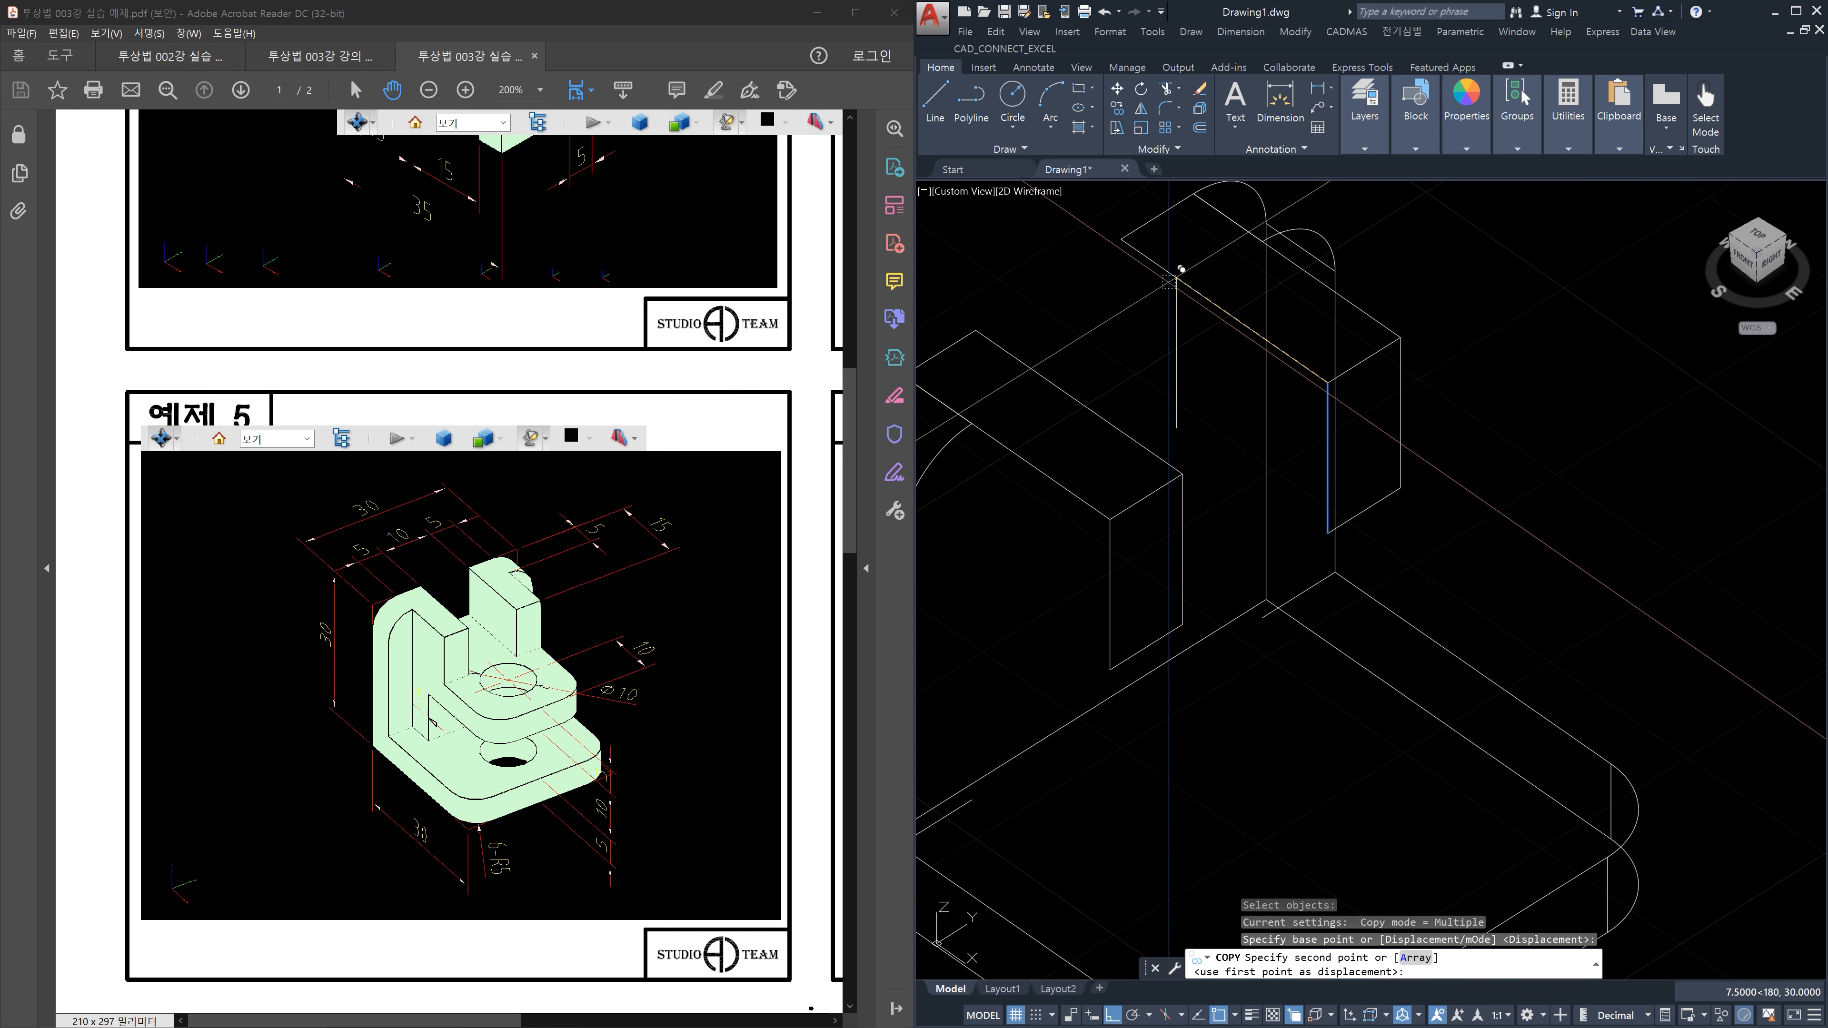
pyautogui.click(1124, 242)
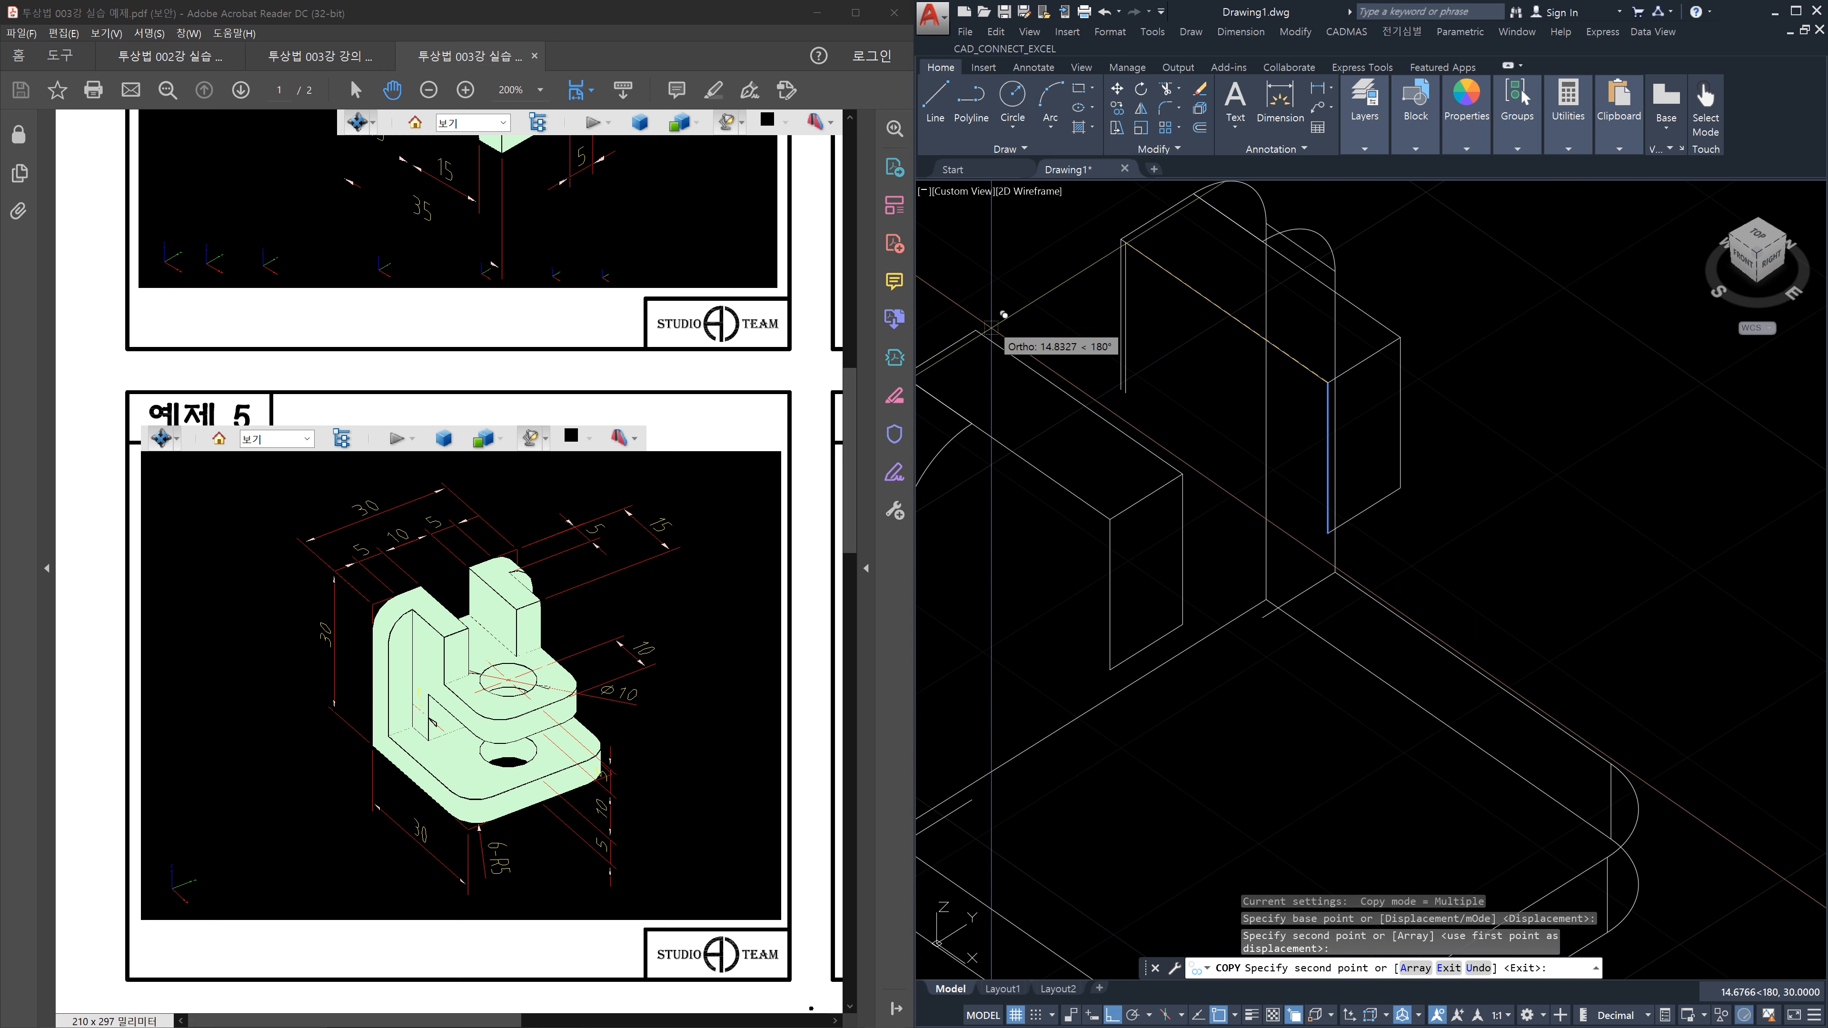
pyautogui.click(995, 319)
pyautogui.press('Escape')
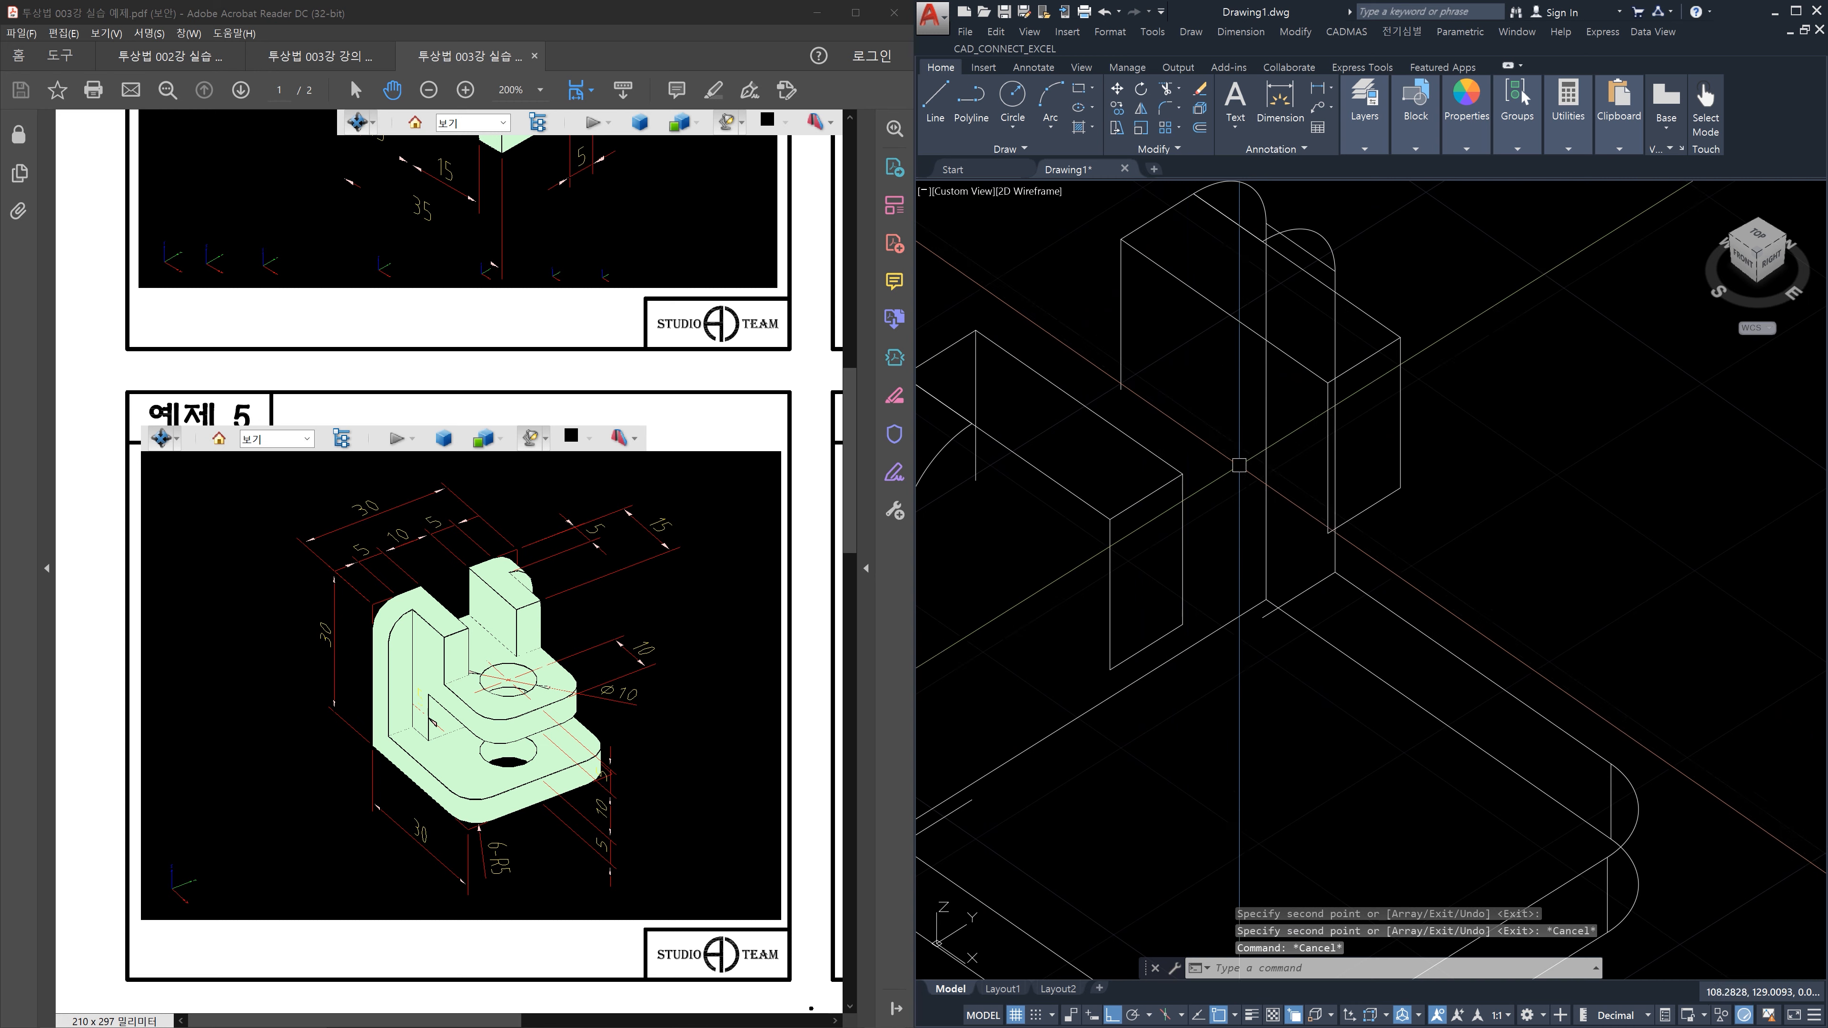
# Copy the right arm's inner top edge down to the lower ends of both arms' rear inner vertical edges
pyautogui.write('co')
pyautogui.press('Return')
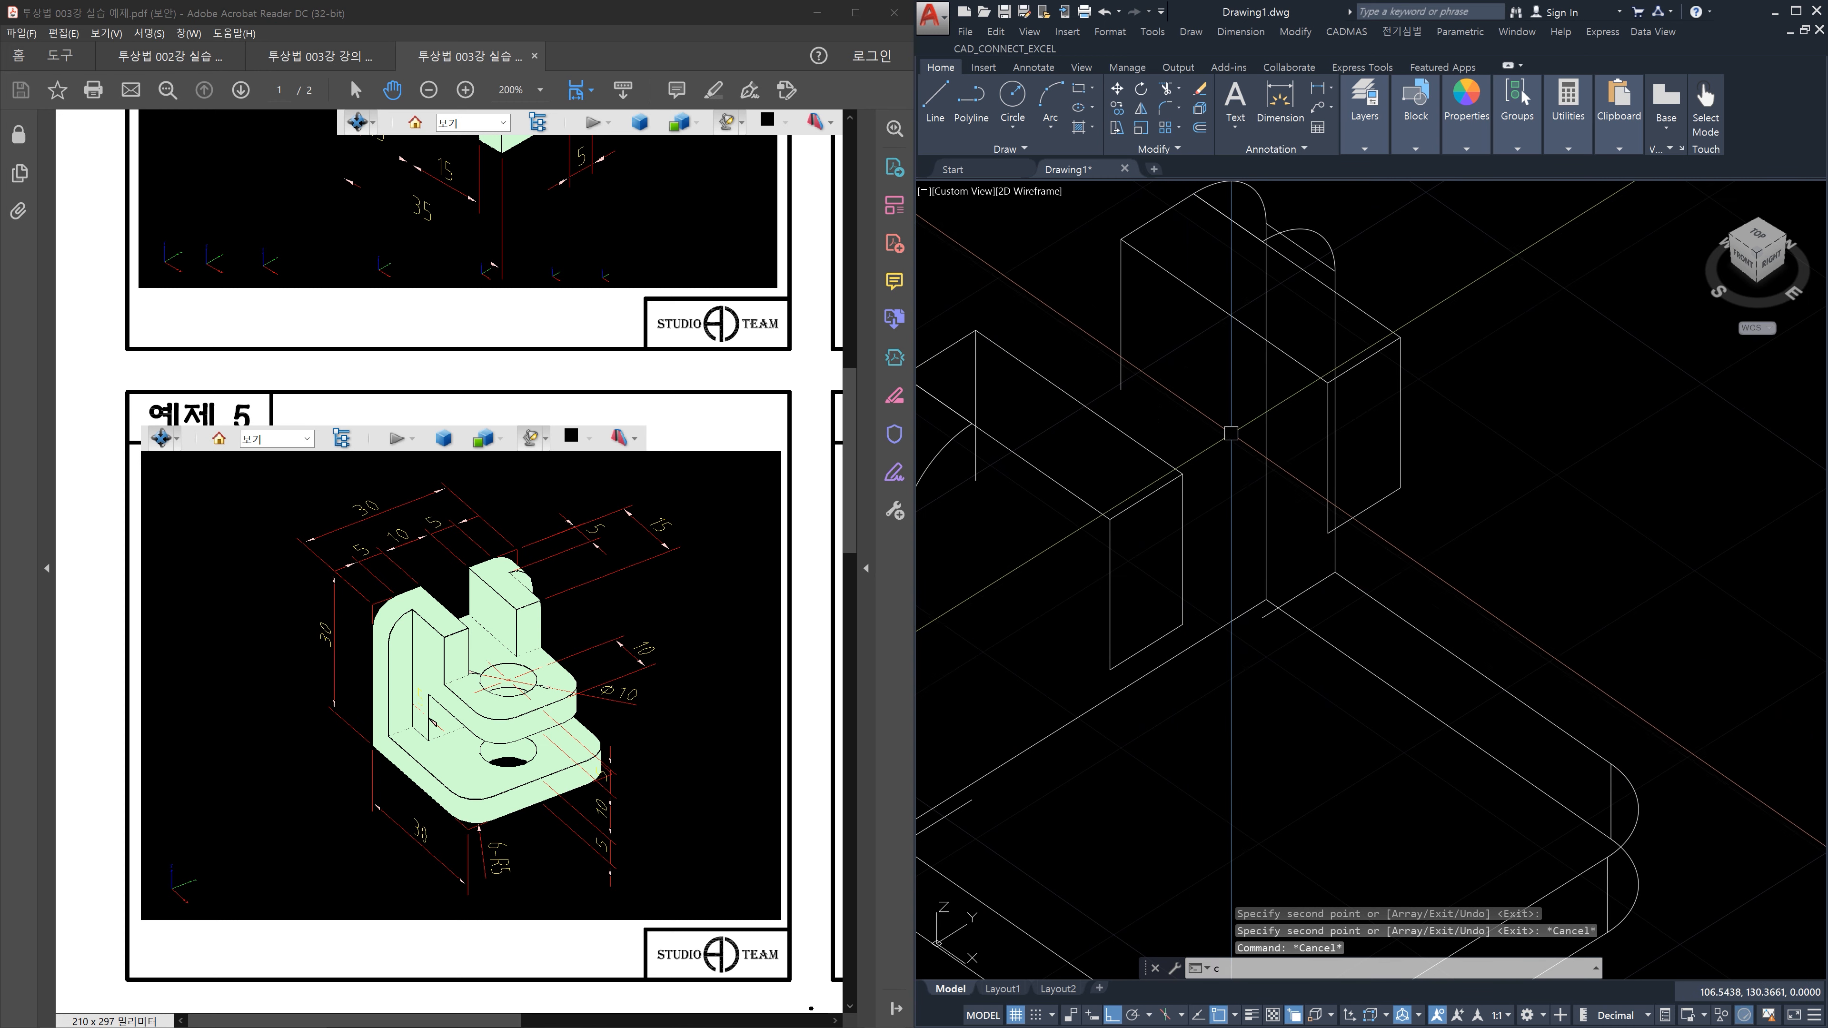
pyautogui.click(1167, 274)
pyautogui.press('Return')
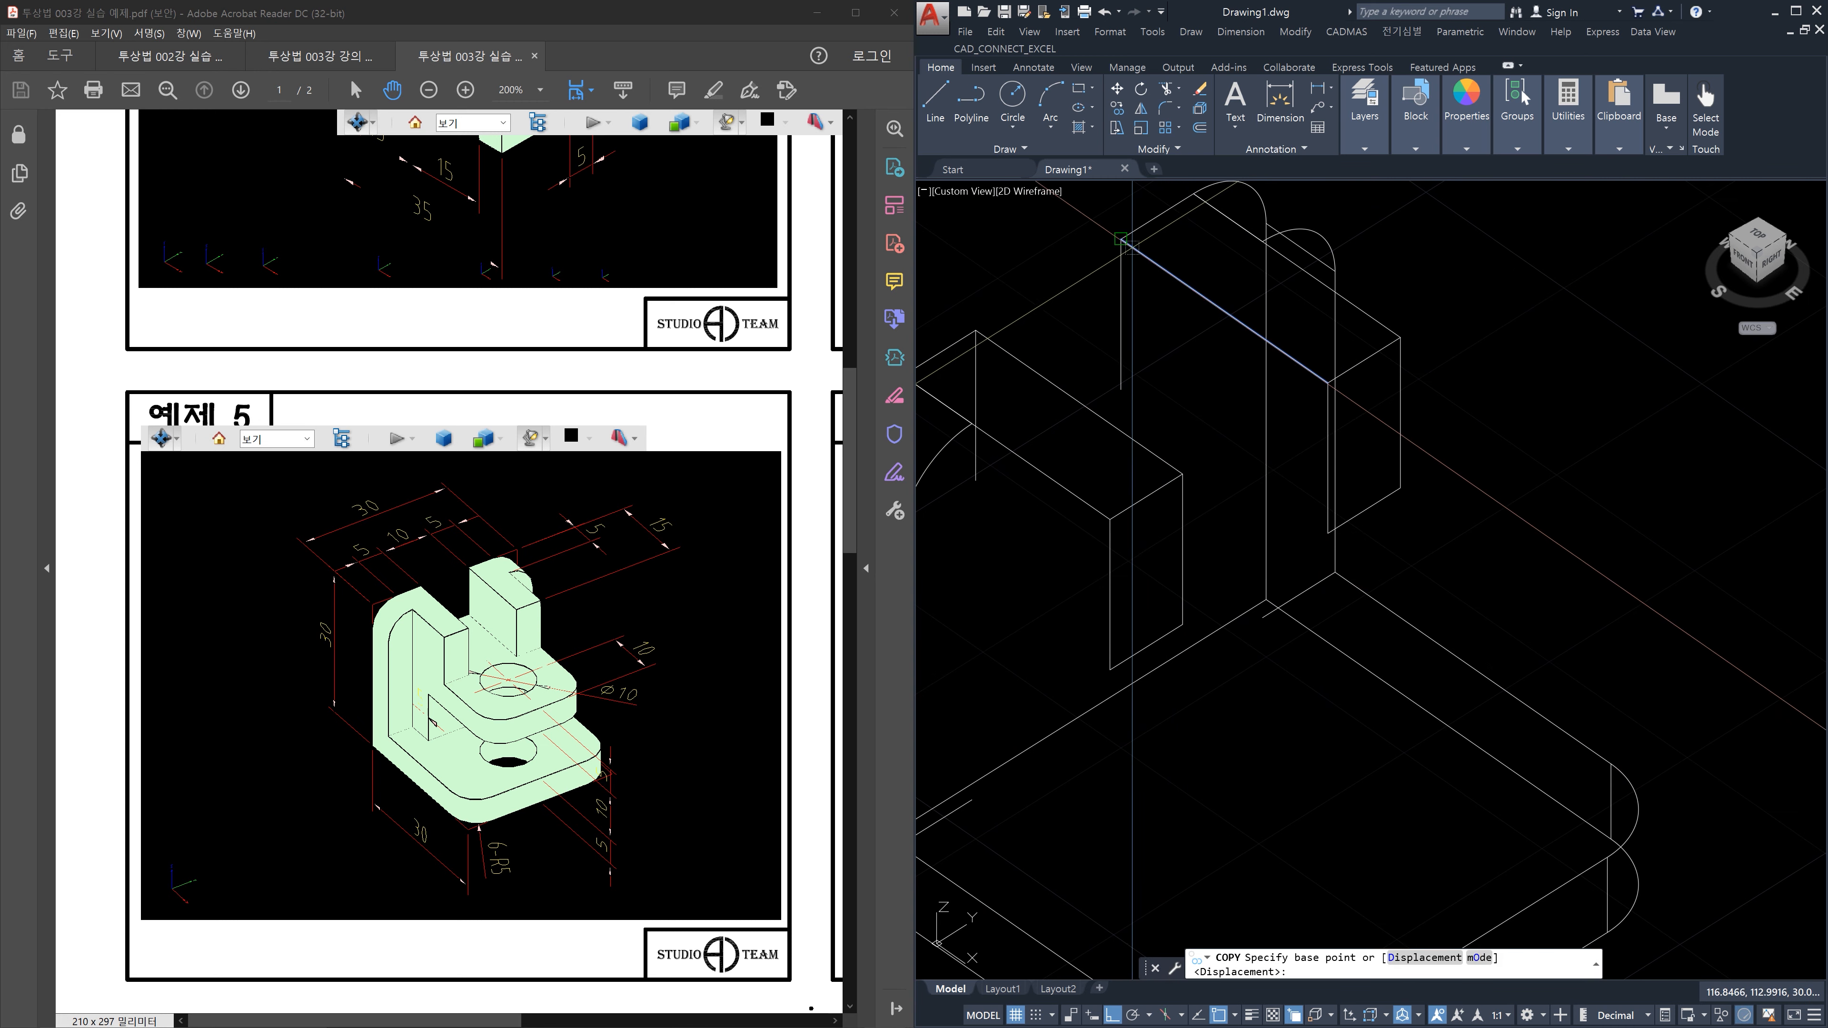
pyautogui.click(1122, 240)
pyautogui.click(1121, 389)
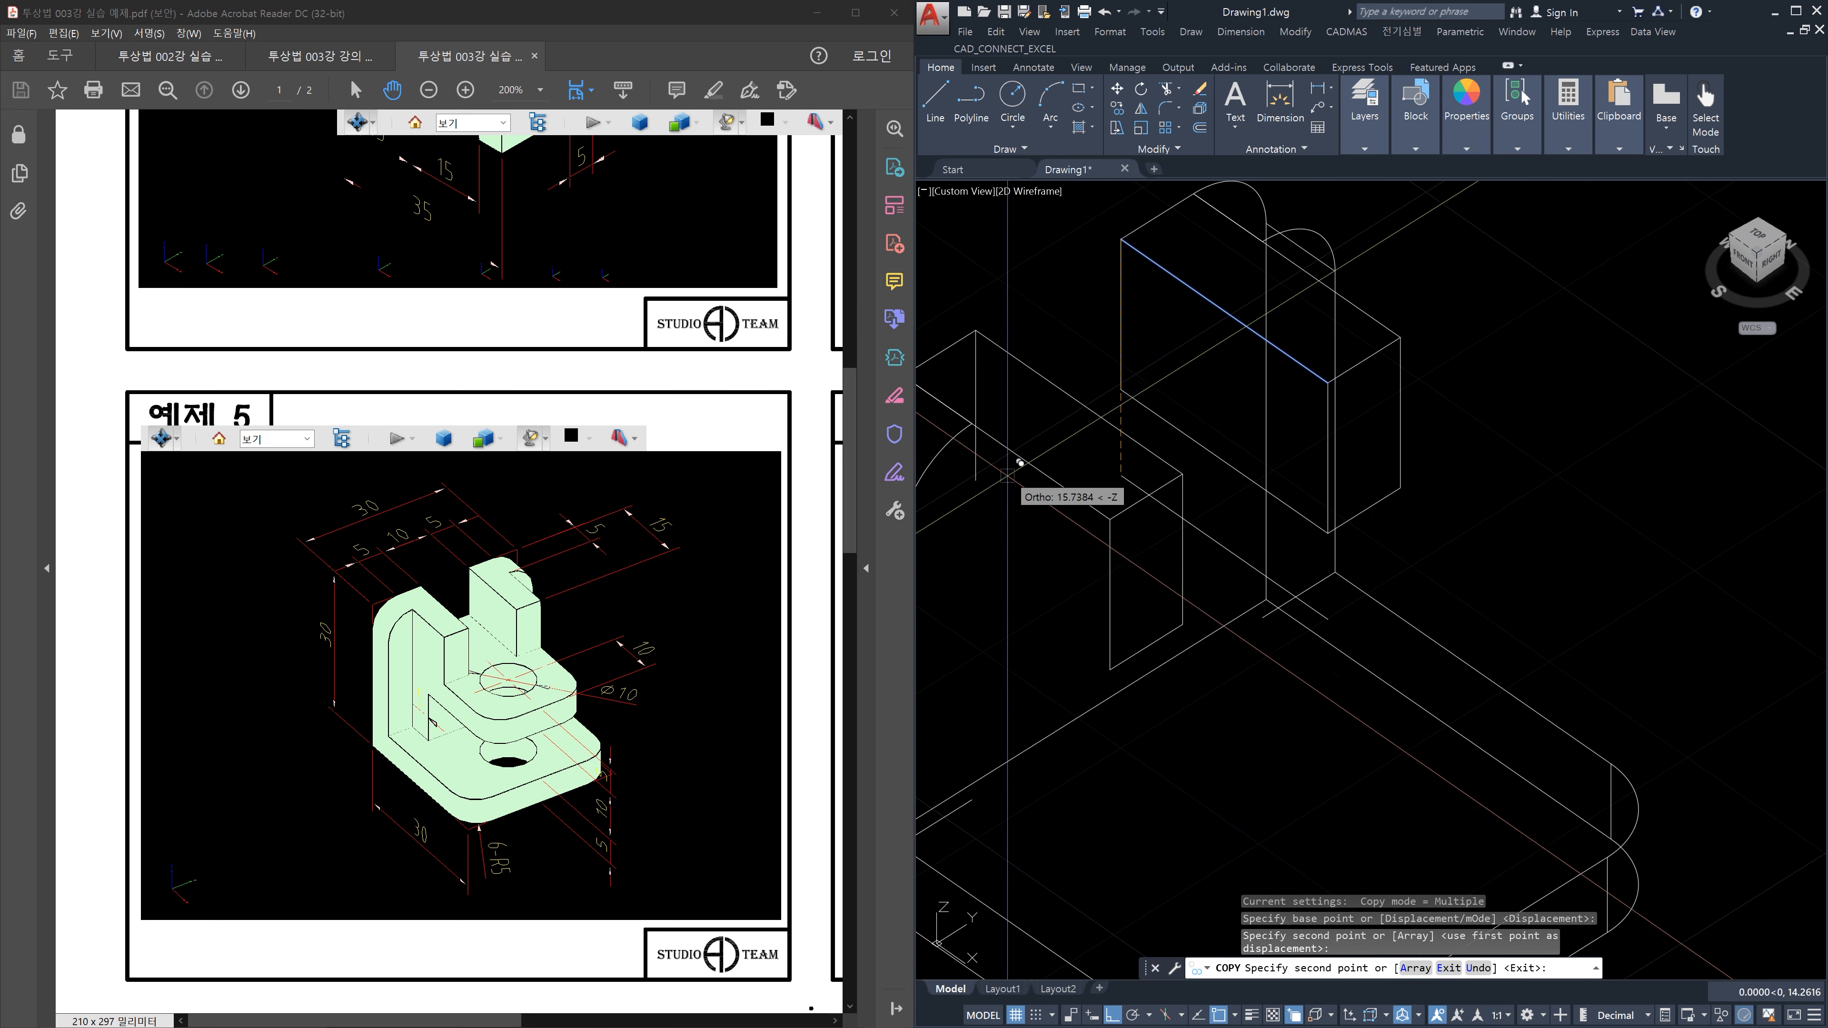
pyautogui.press('Escape')
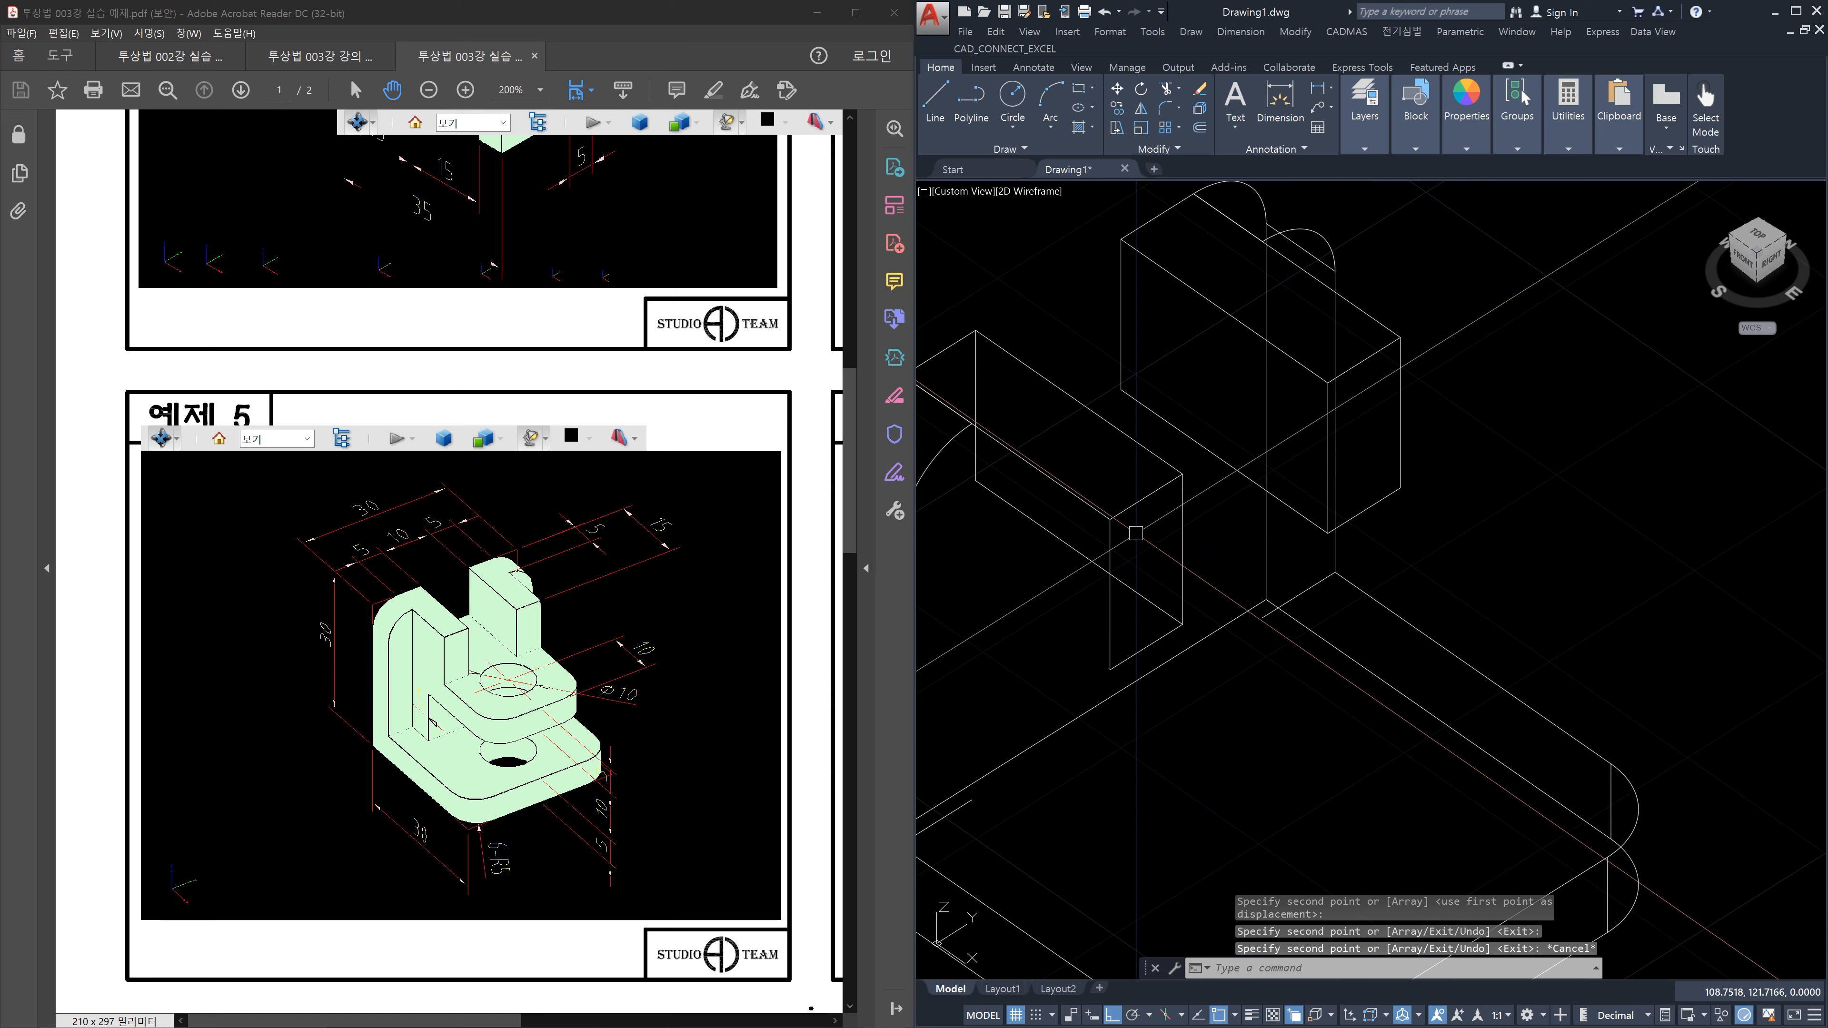
# Draw the notch's bottom line between the lower rear inner corners of the two arms
pyautogui.write('l')
pyautogui.press('space')
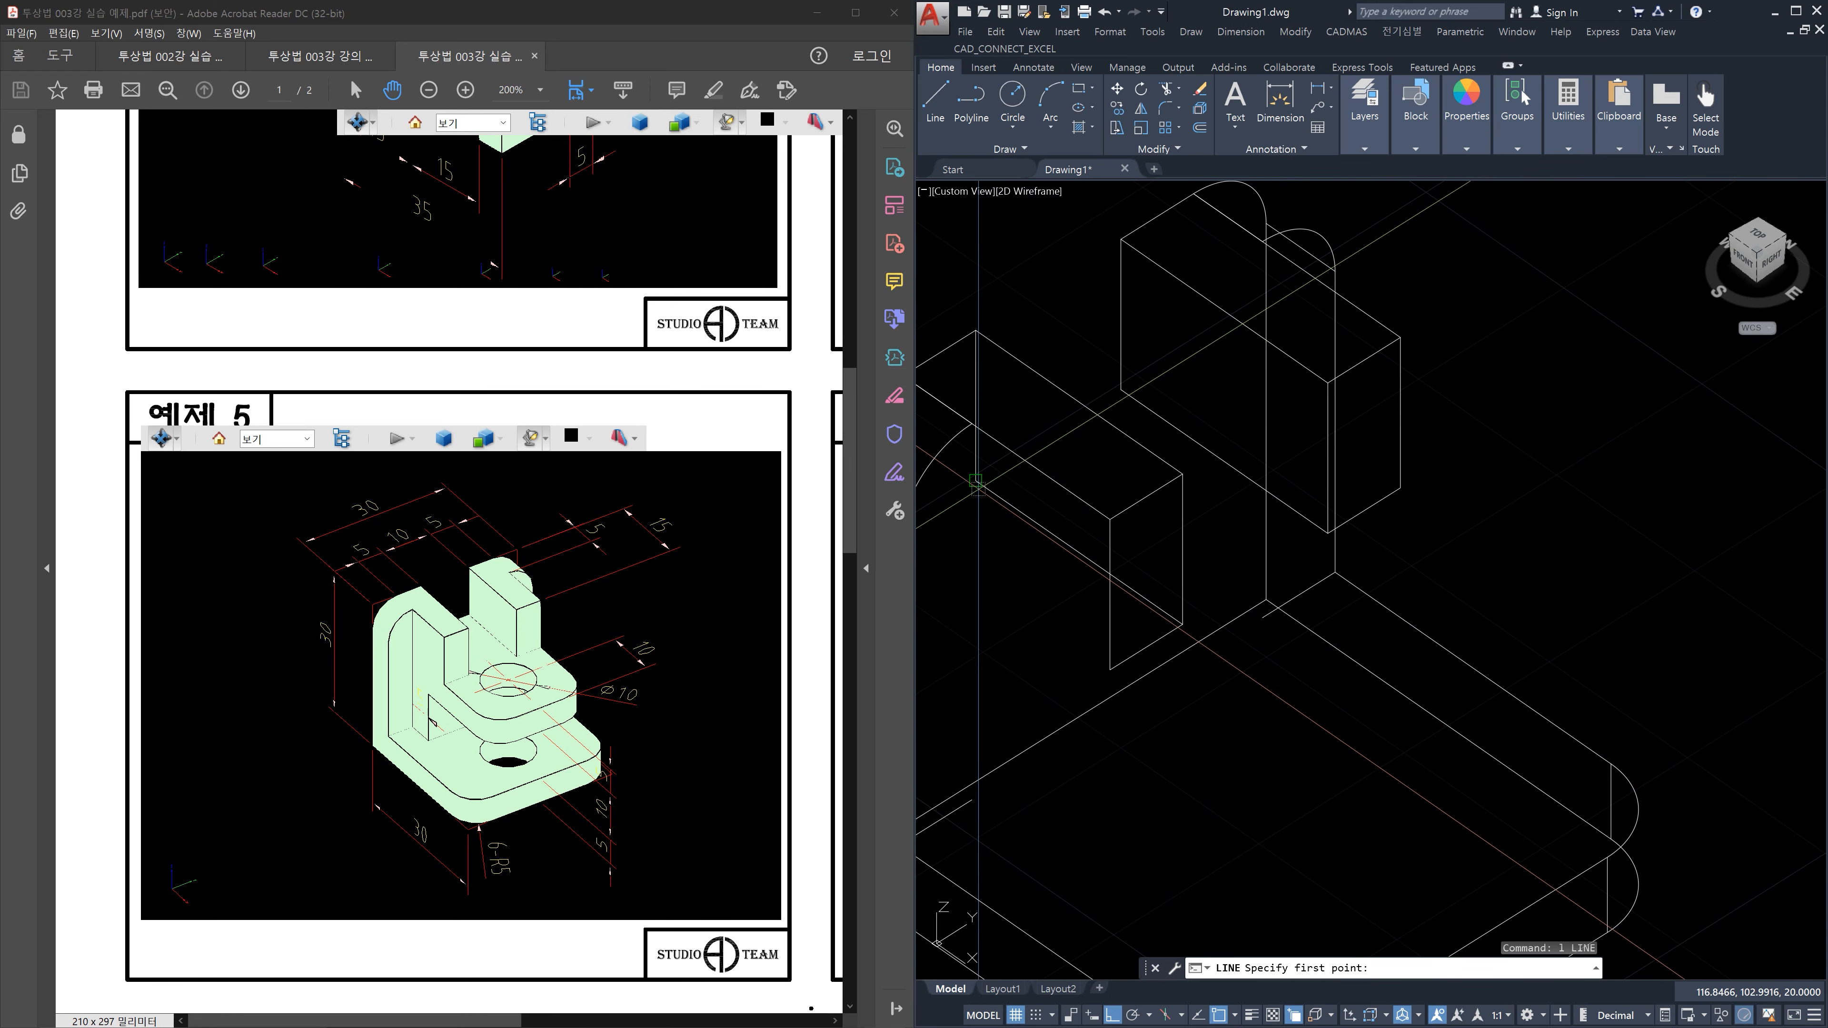
pyautogui.click(976, 480)
pyautogui.click(1144, 392)
pyautogui.press('Escape')
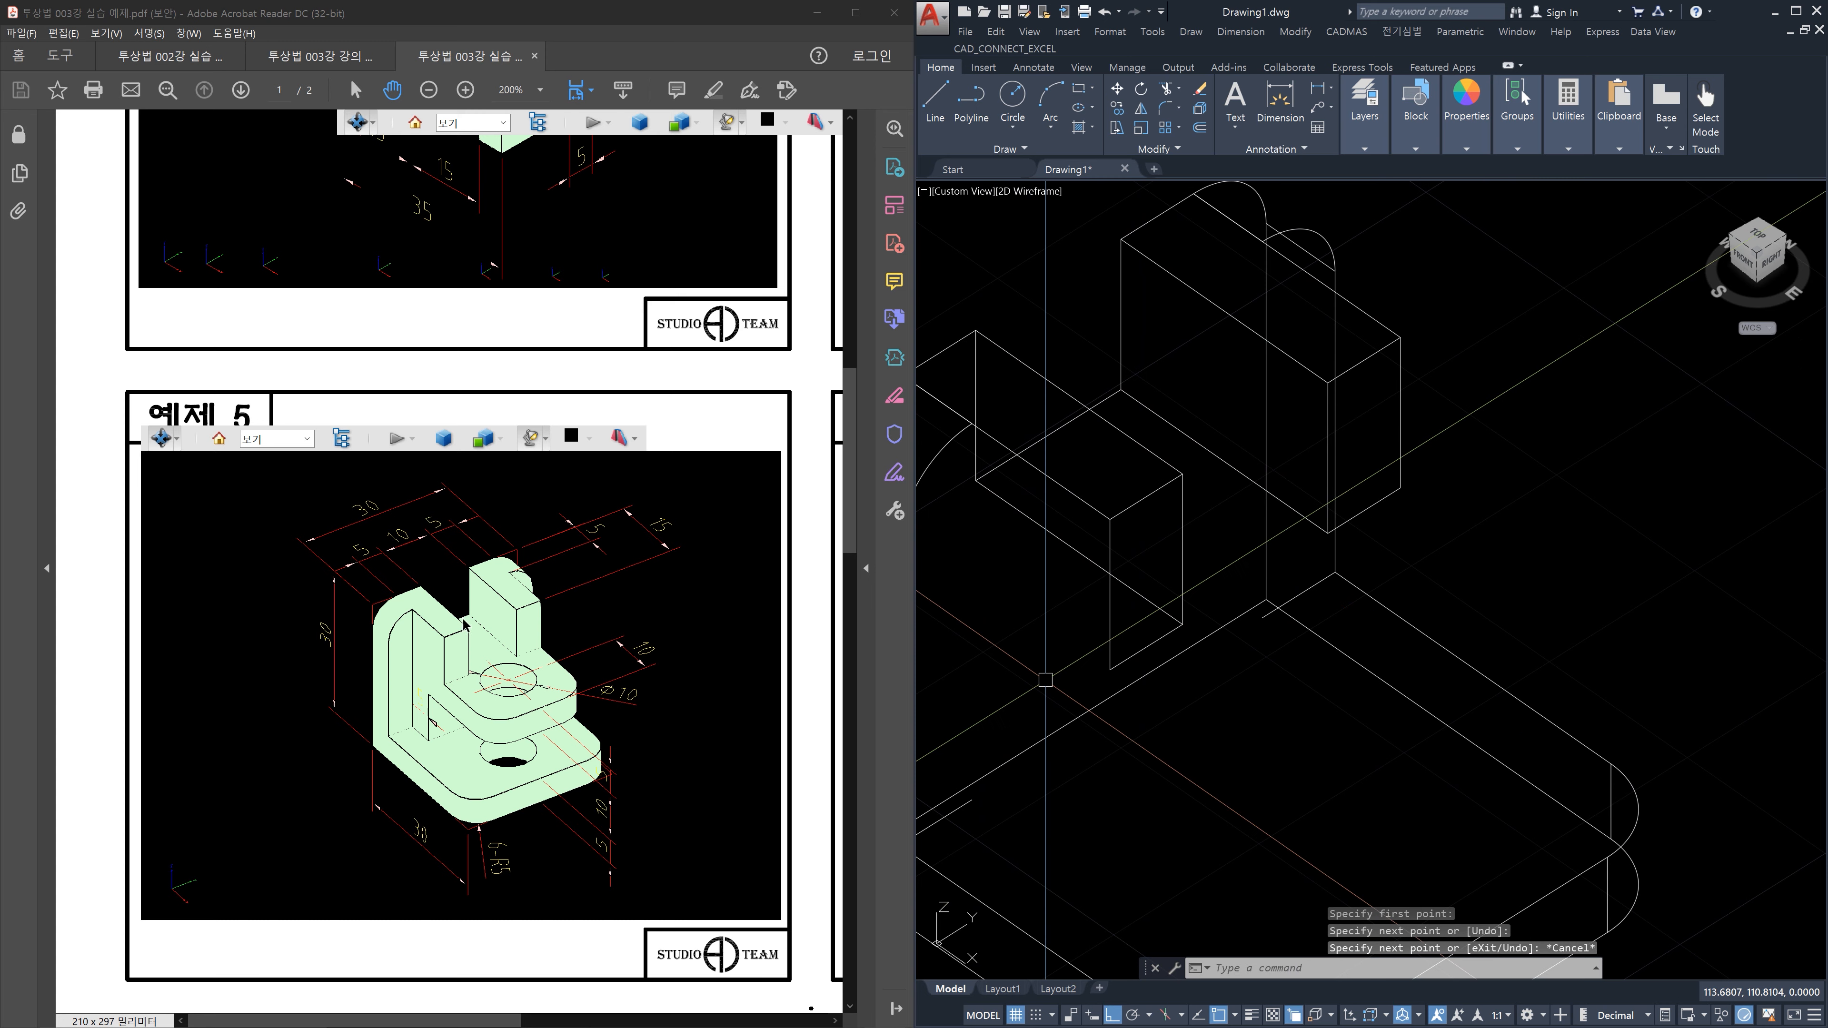
pyautogui.scroll(-2, 1565, 553)
pyautogui.moveTo(1565, 555); pyautogui.dragTo(1532, 428, button='middle')
pyautogui.press('Escape')
pyautogui.press('Escape')
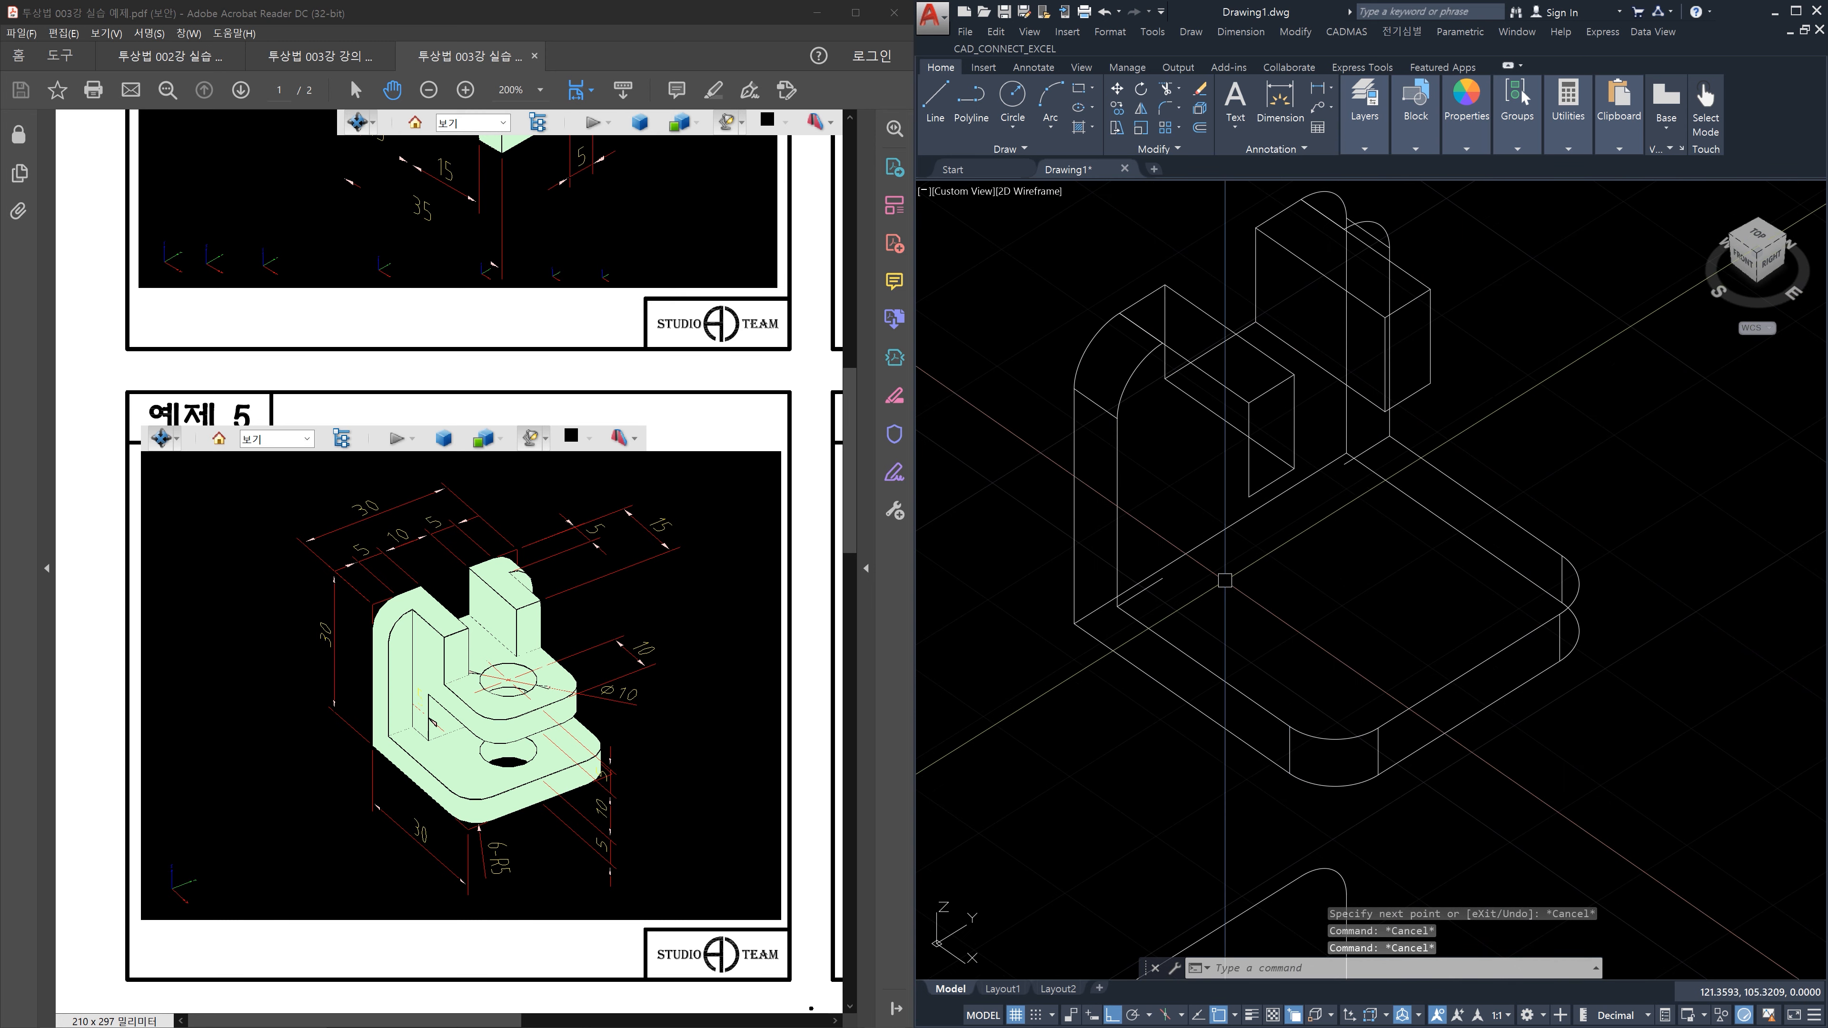
# Rotate example 5's PDF model, and in AutoCAD outline the upper plate from the right arm with lines 15 forward, 20 across, and back to the left arm
pyautogui.click(682, 732)
pyautogui.moveTo(534, 693); pyautogui.dragTo(621, 668)
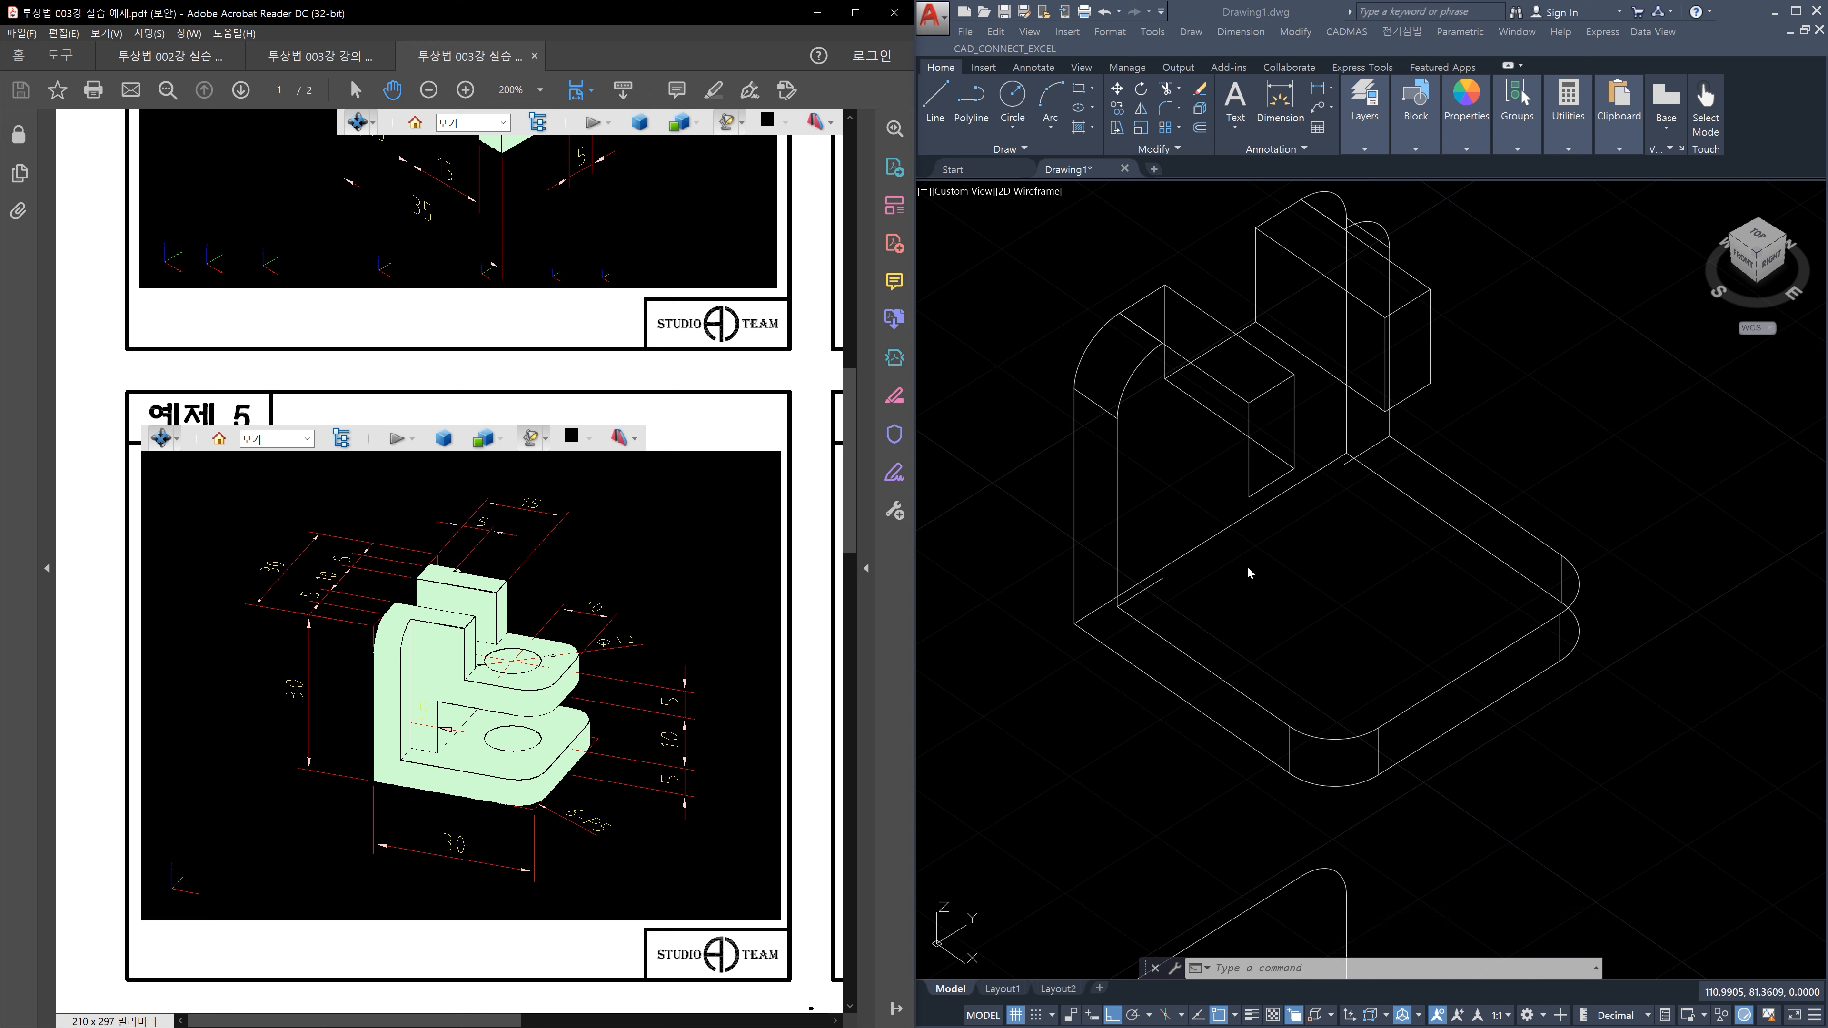
pyautogui.click(1580, 449)
pyautogui.press('Escape')
pyautogui.press('Escape')
pyautogui.press('Escape')
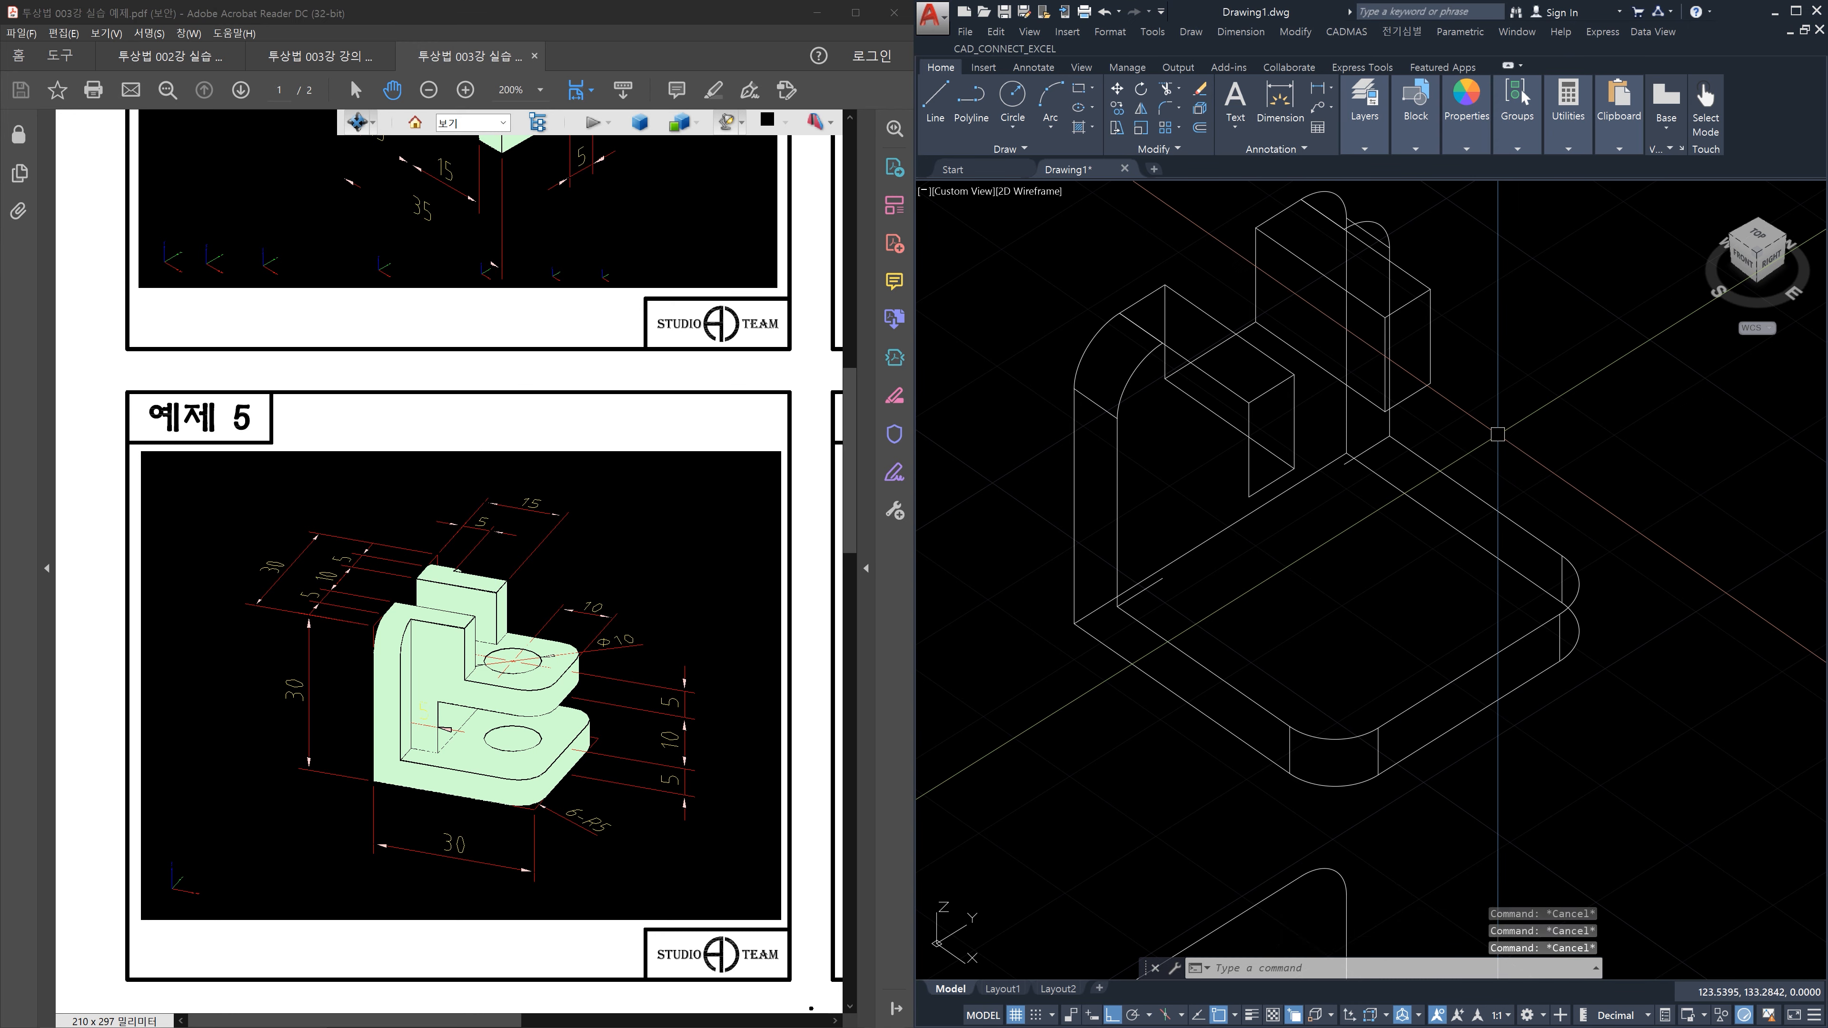
pyautogui.write('l')
pyautogui.press('Return')
pyautogui.click(1522, 459)
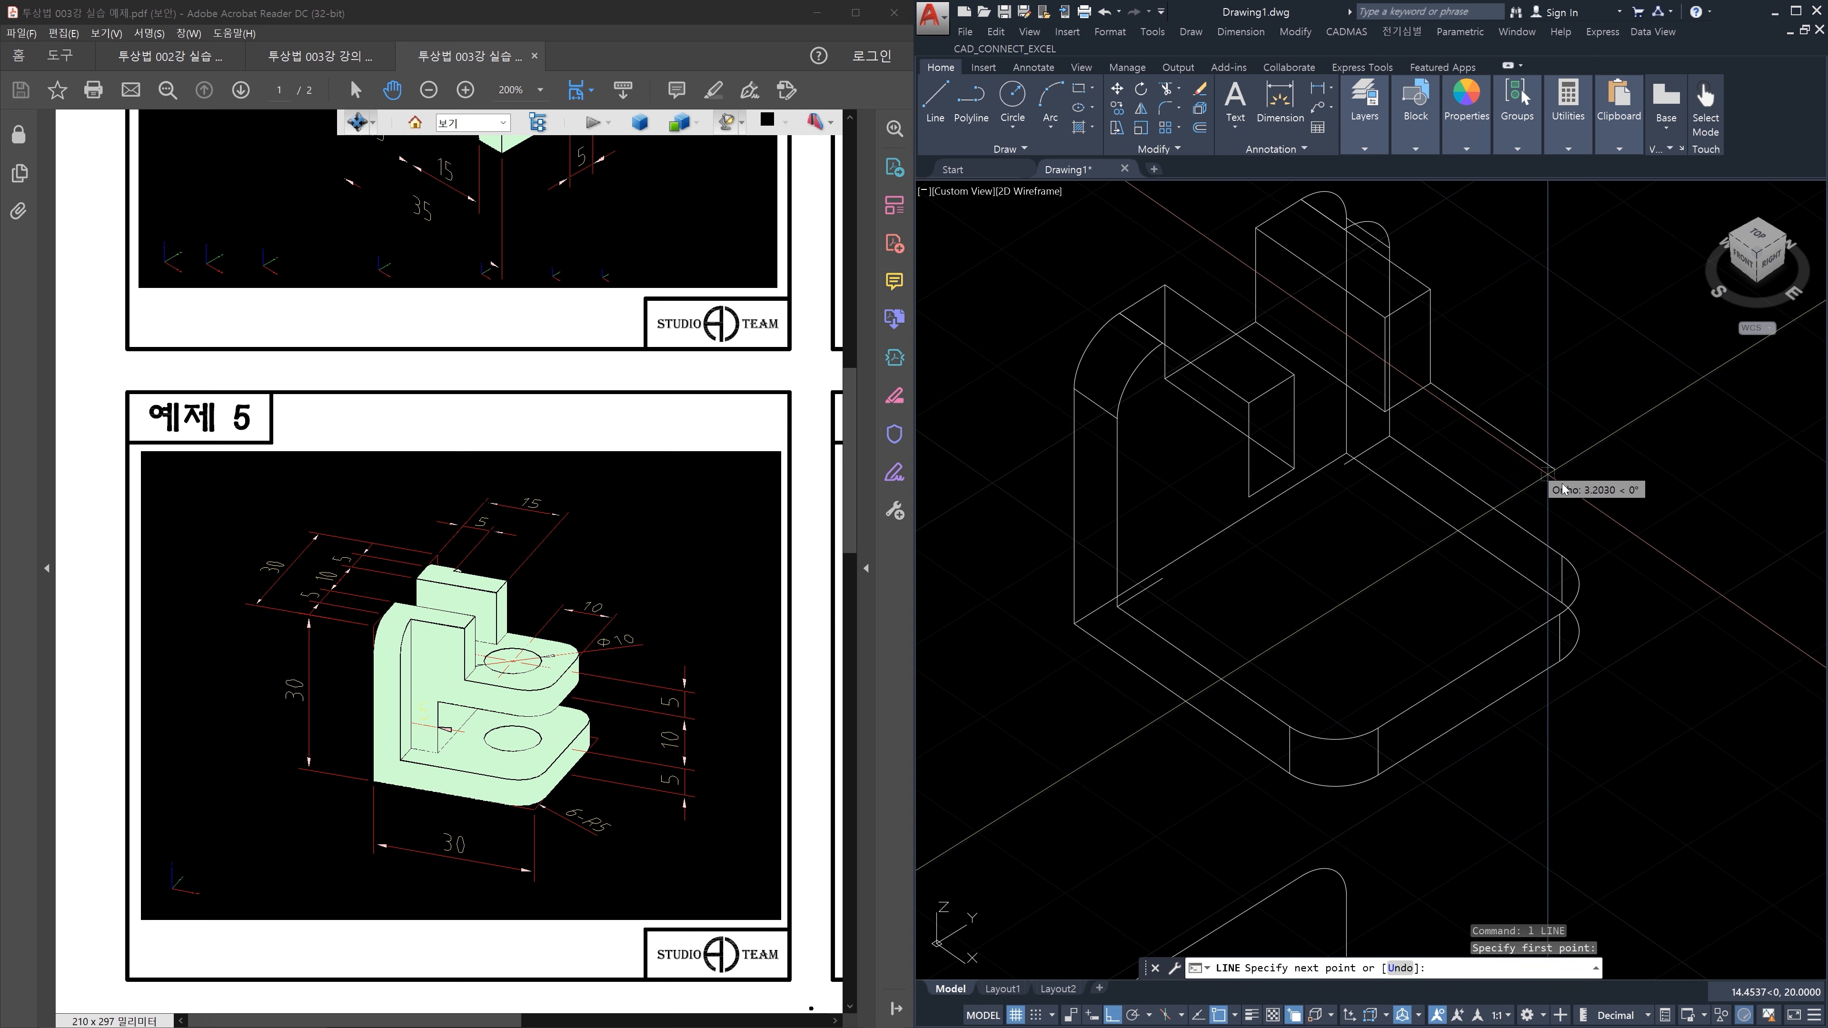
pyautogui.write('15')
pyautogui.press('Return')
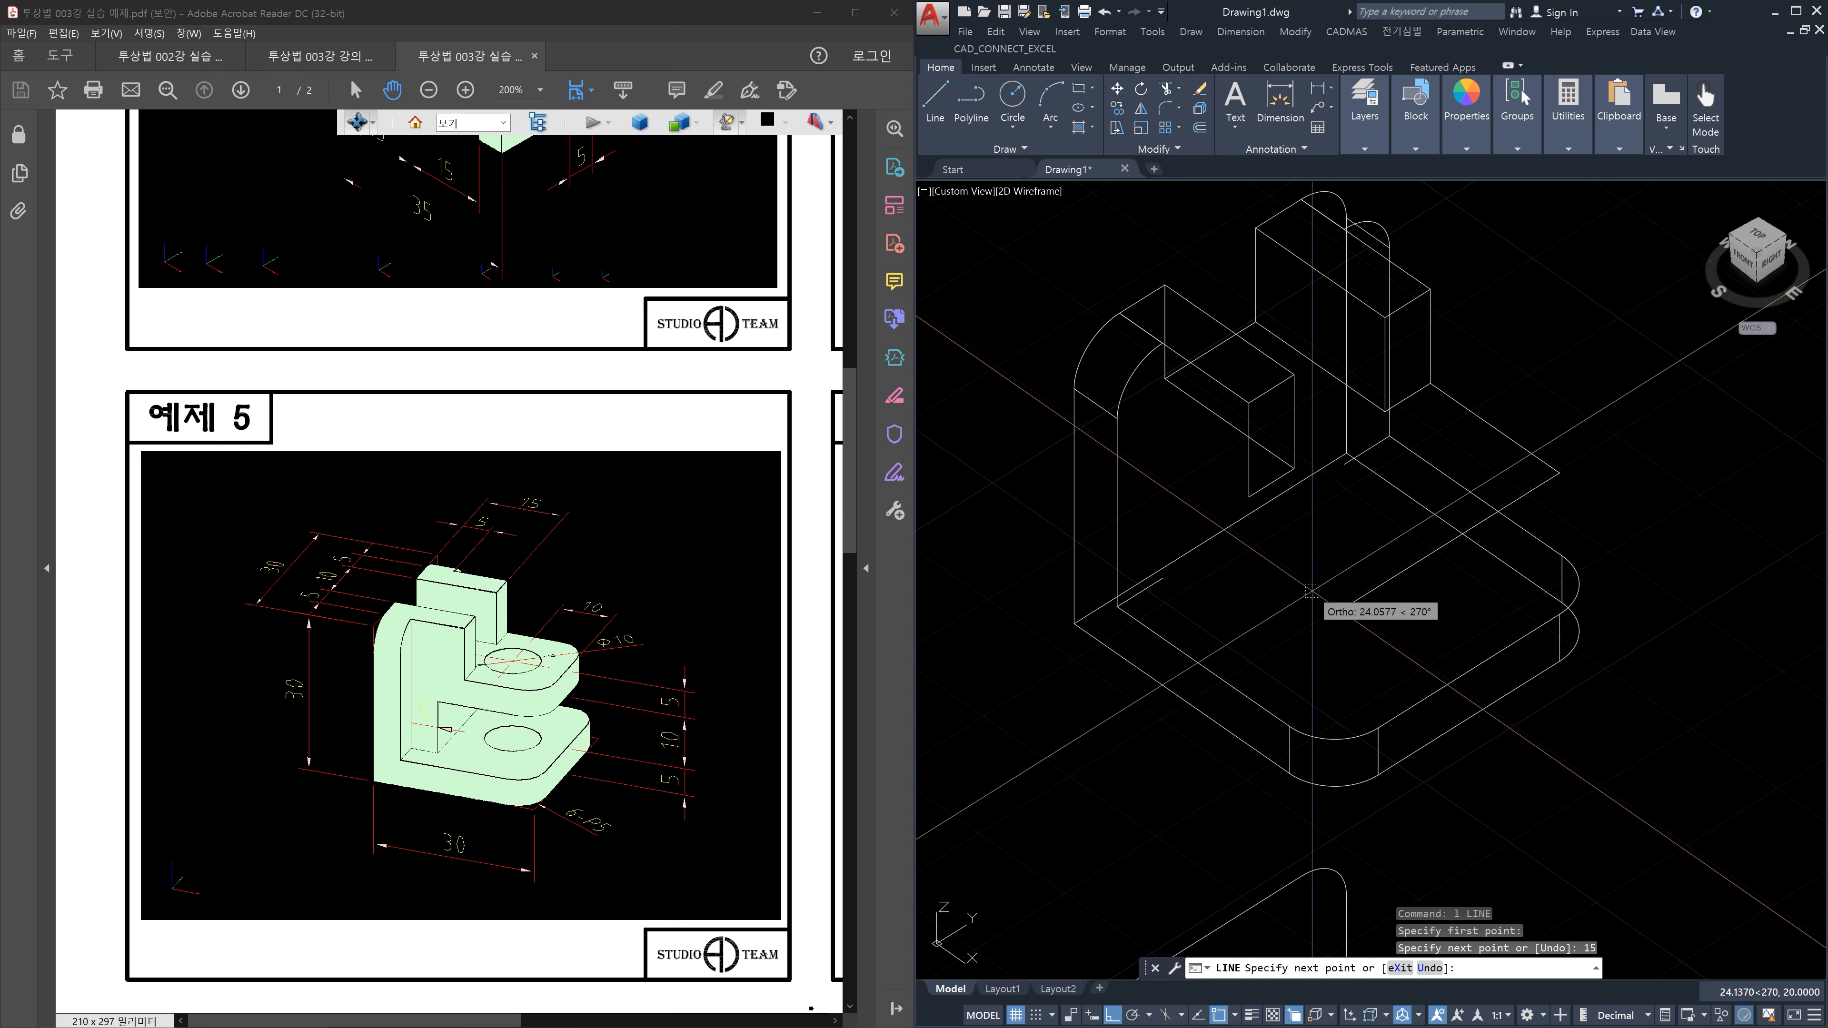
pyautogui.press('Return')
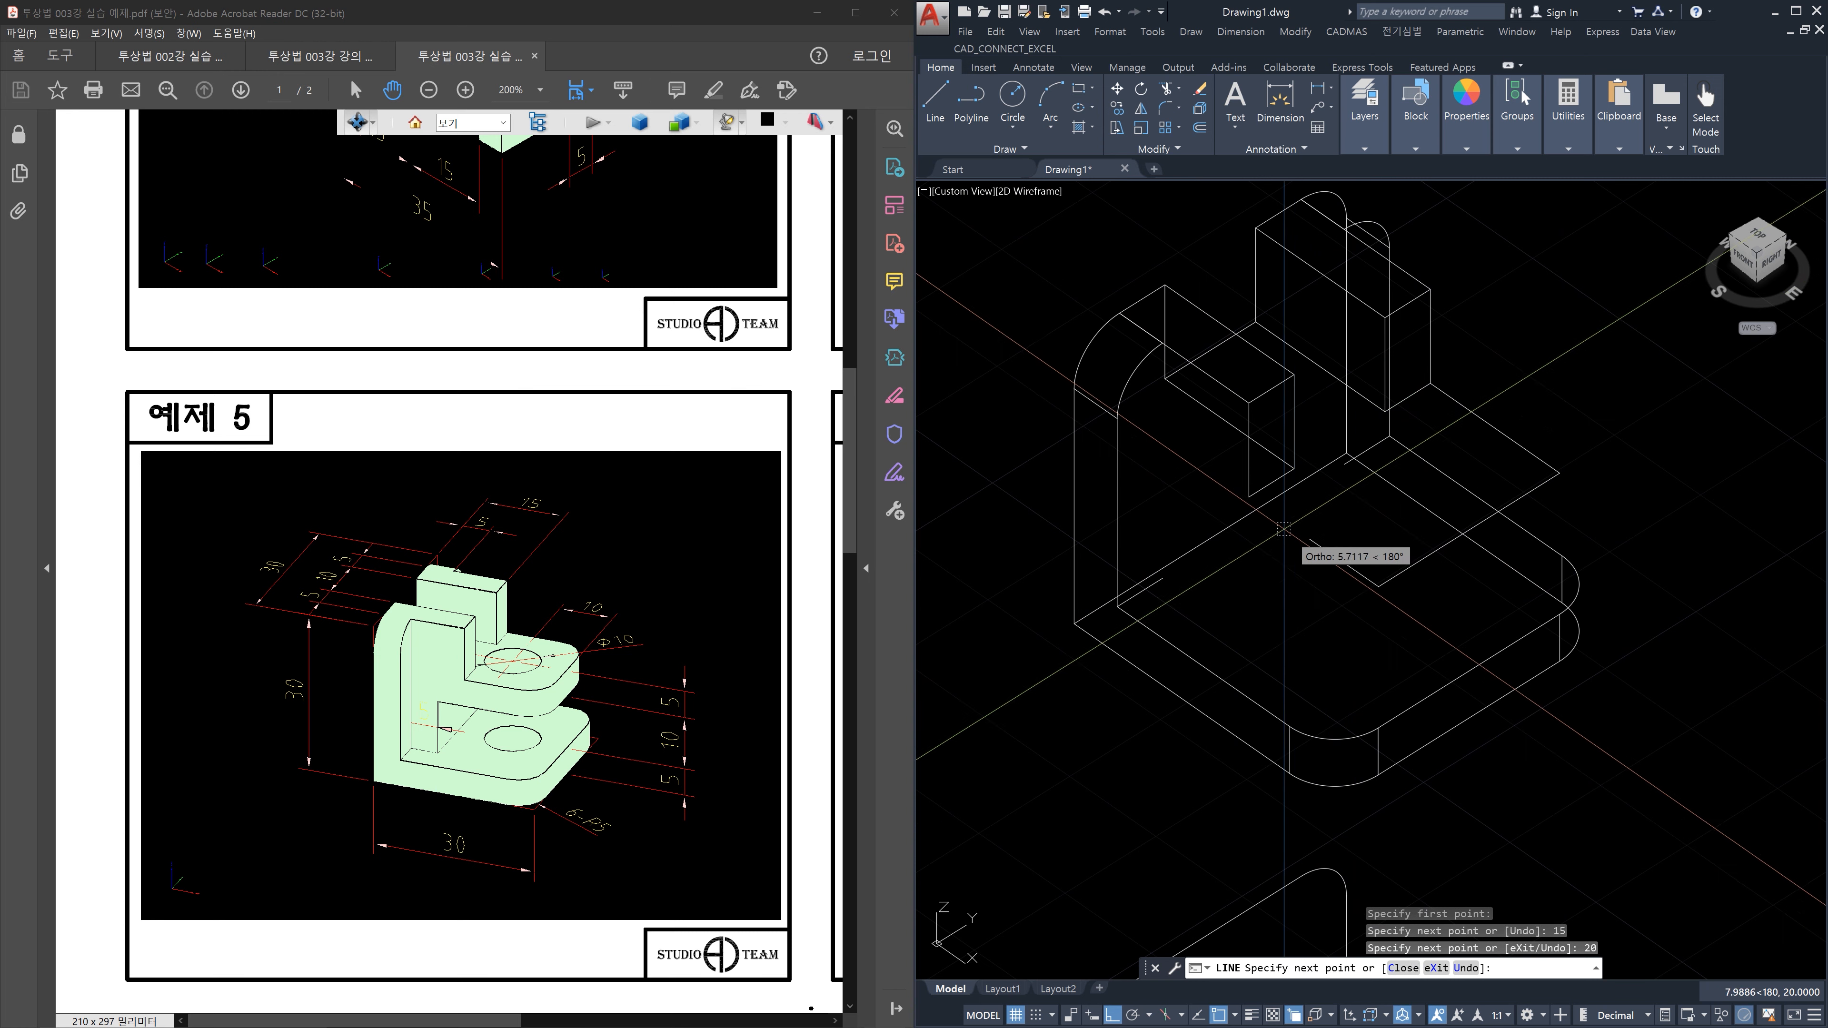
pyautogui.click(1250, 496)
pyautogui.press('Escape')
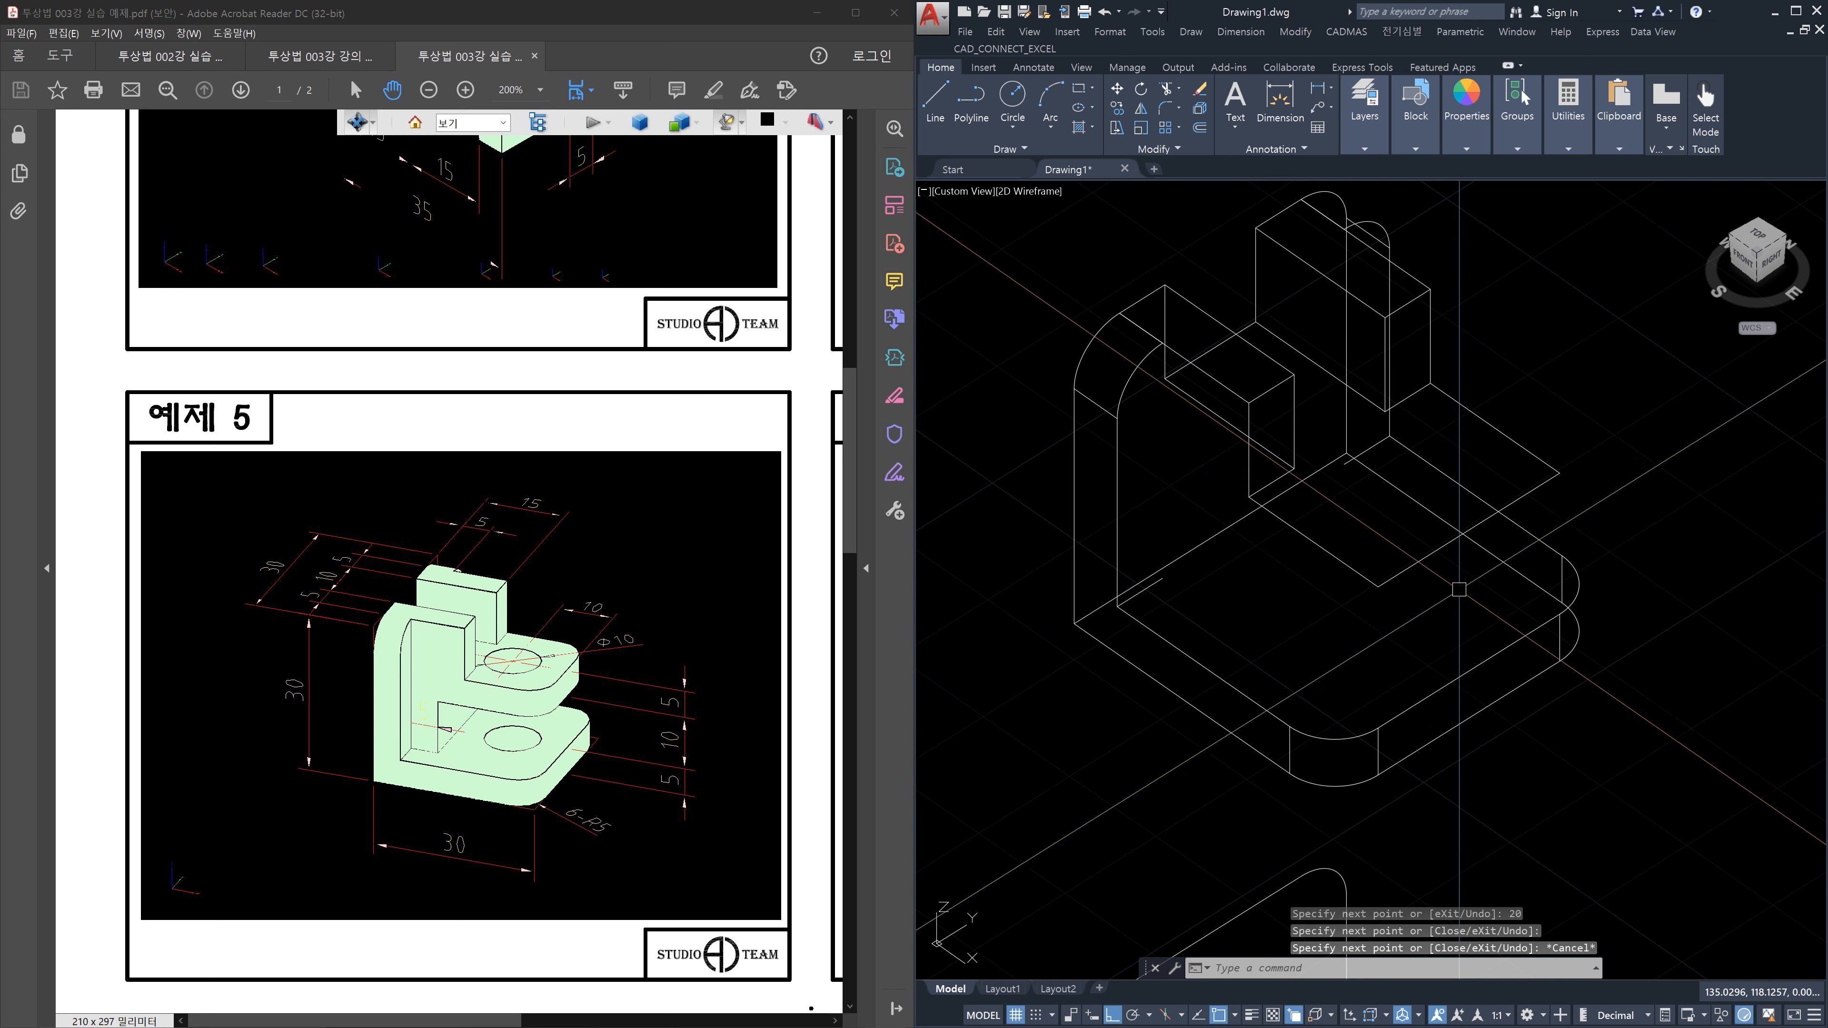
pyautogui.press('Escape')
pyautogui.press('Escape')
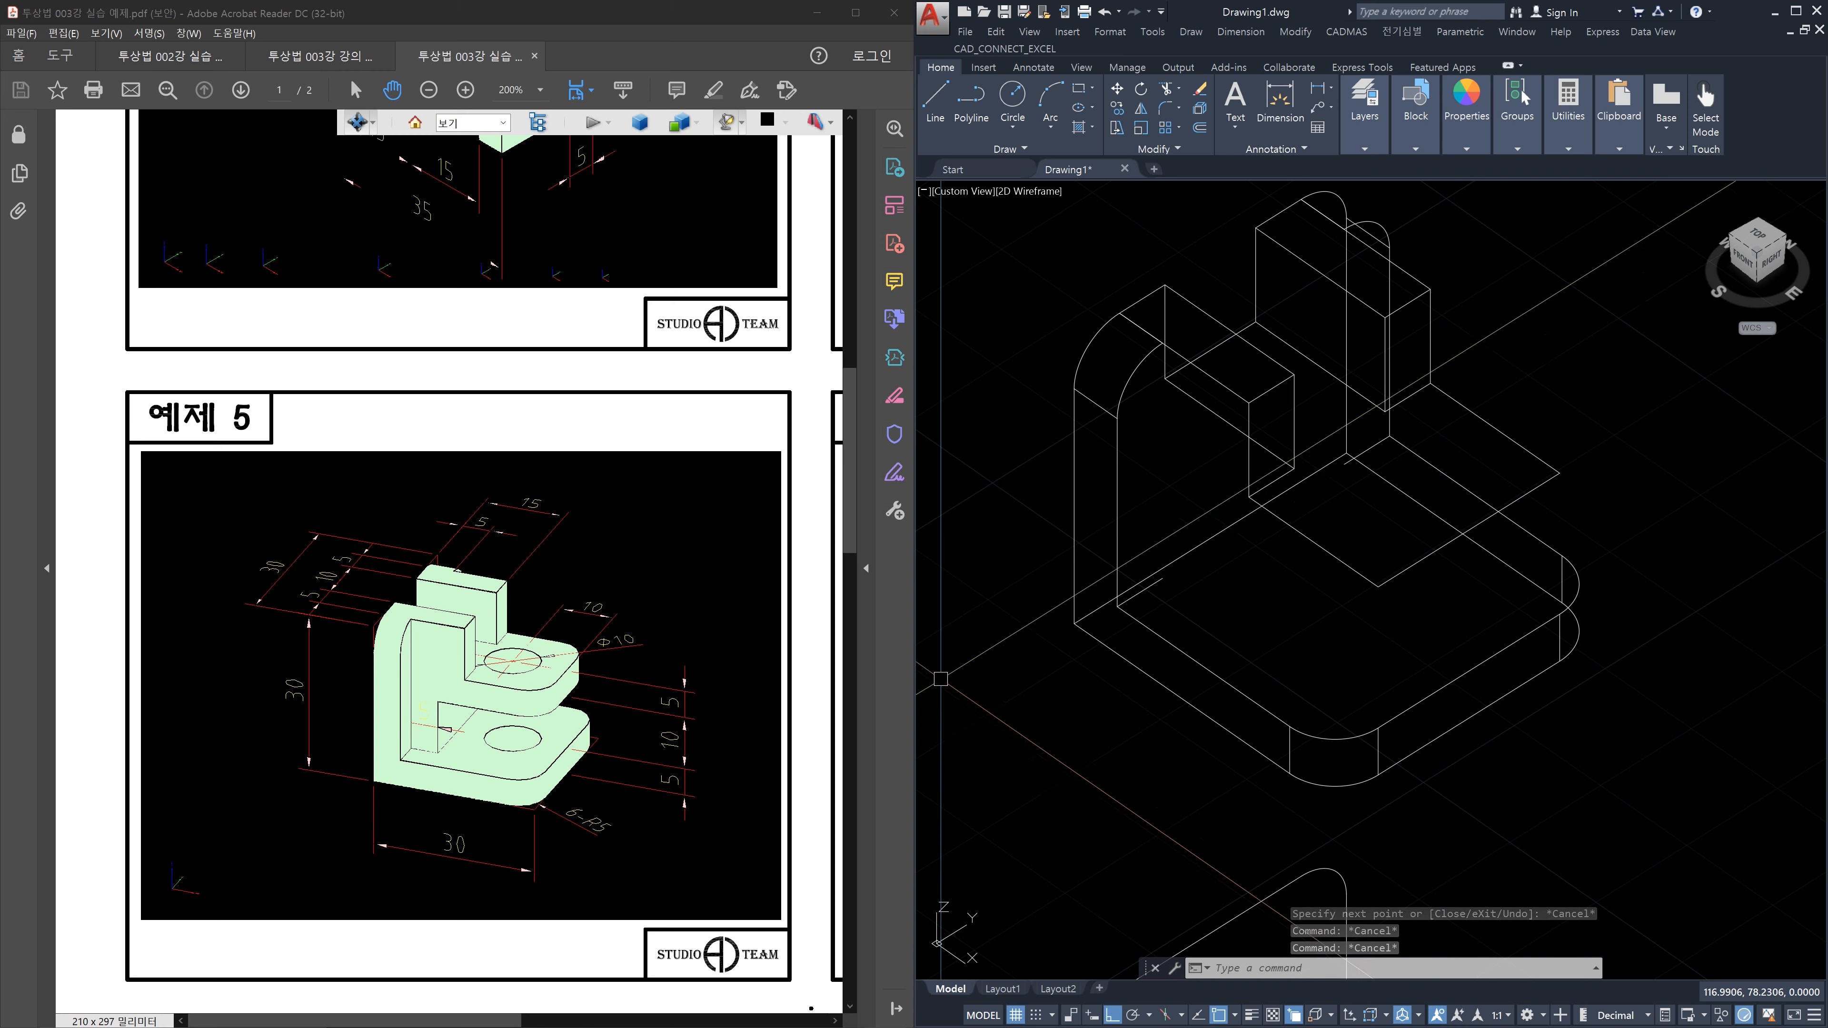
# Fillet both front corners of the upper plate's outline with radius 5
pyautogui.press('Escape')
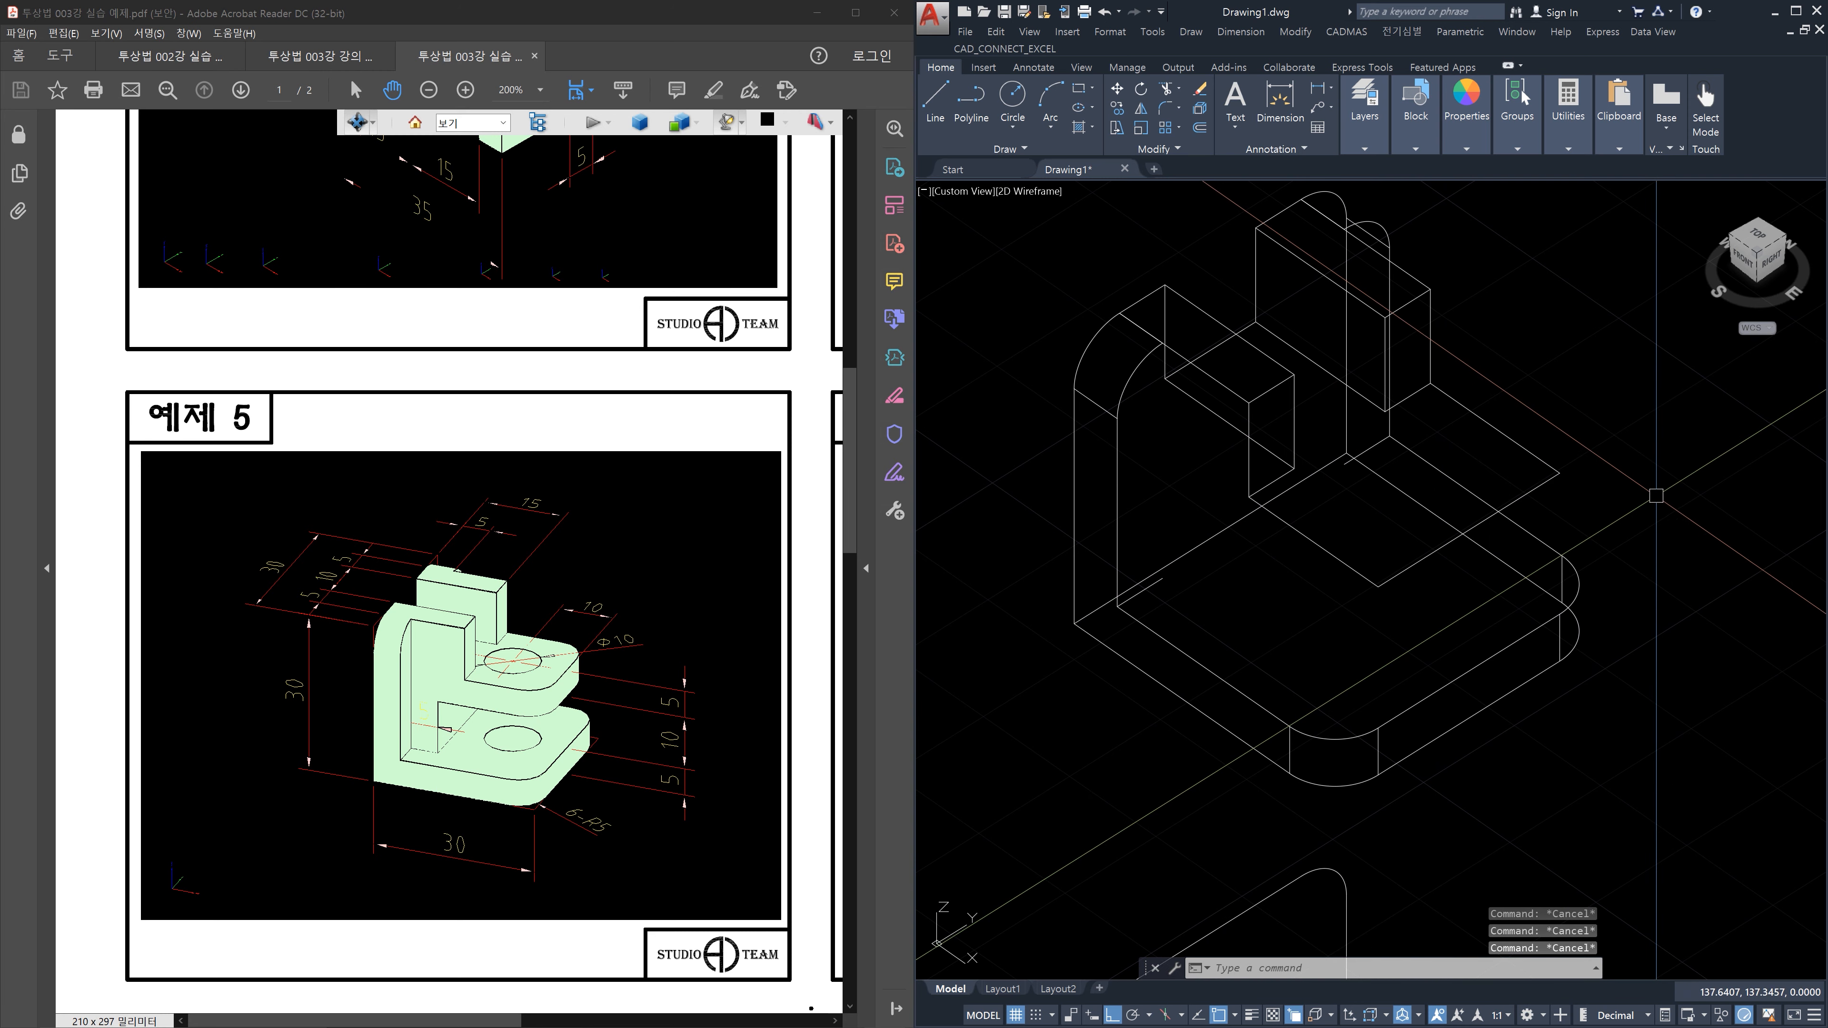
pyautogui.write('f')
pyautogui.press('Return')
pyautogui.write('r')
pyautogui.press('Return')
pyautogui.write('5')
pyautogui.press('Return')
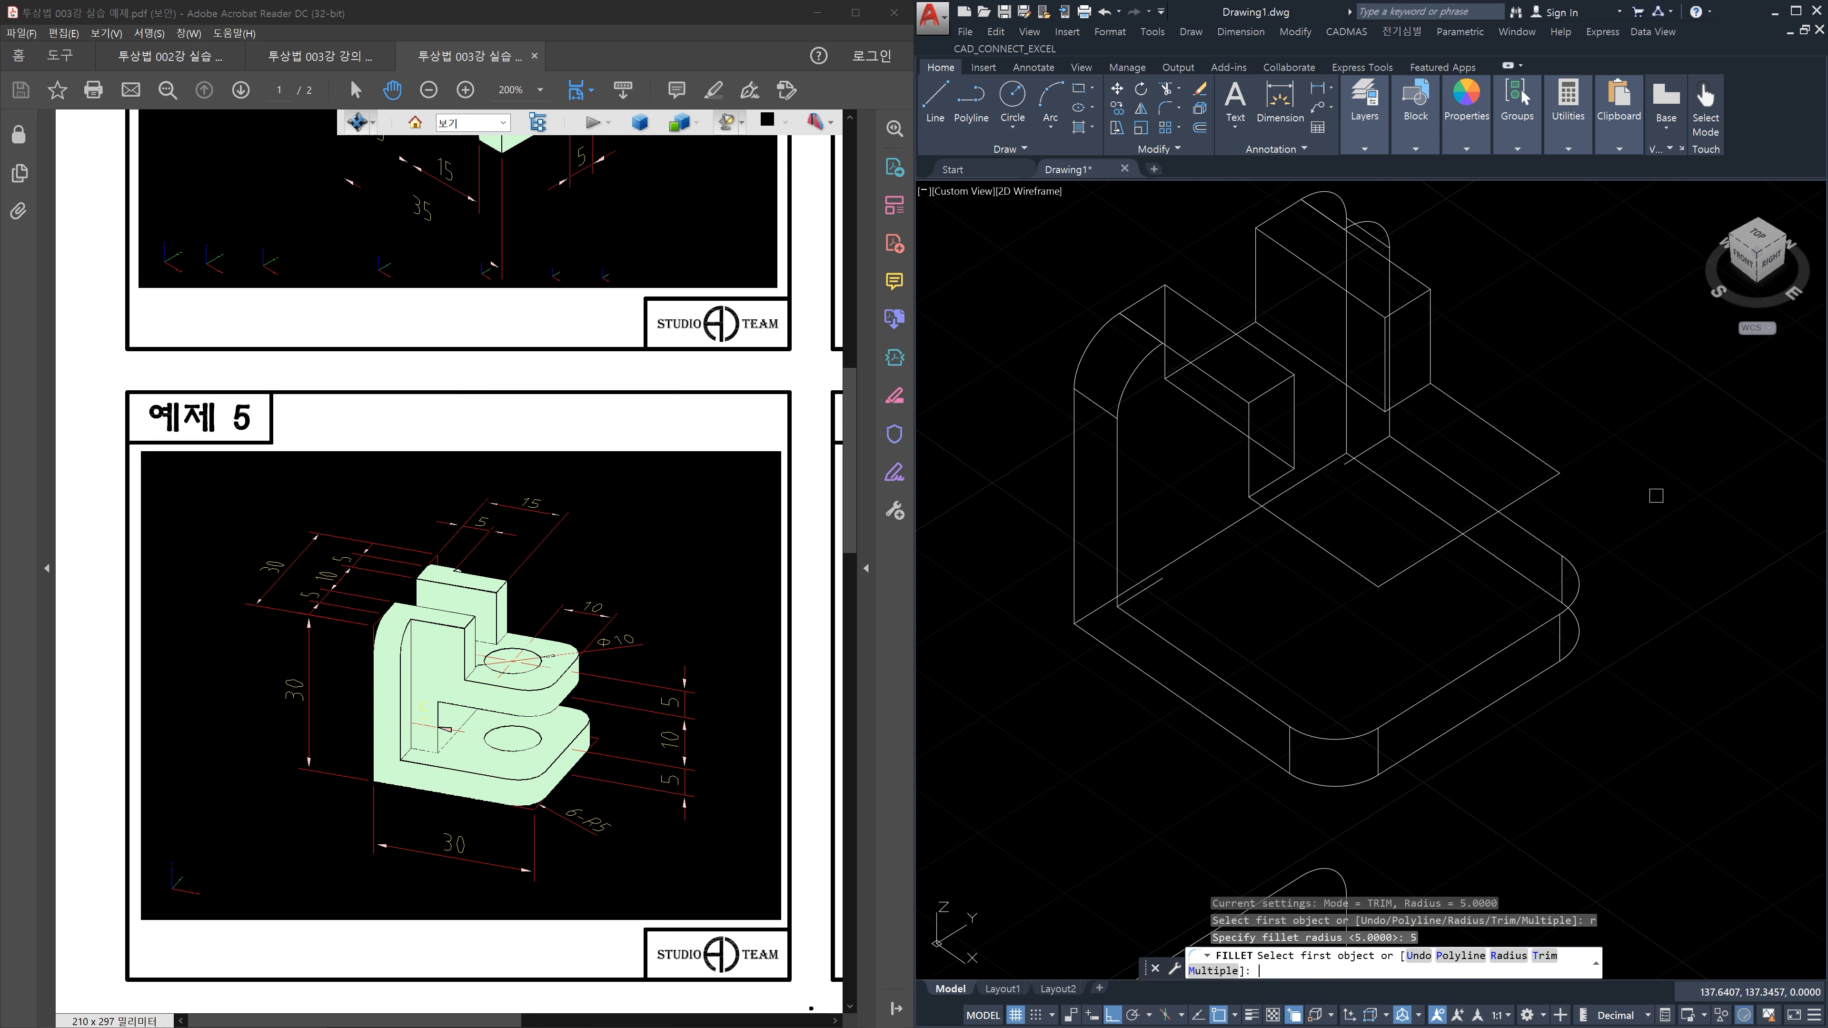
pyautogui.click(1359, 575)
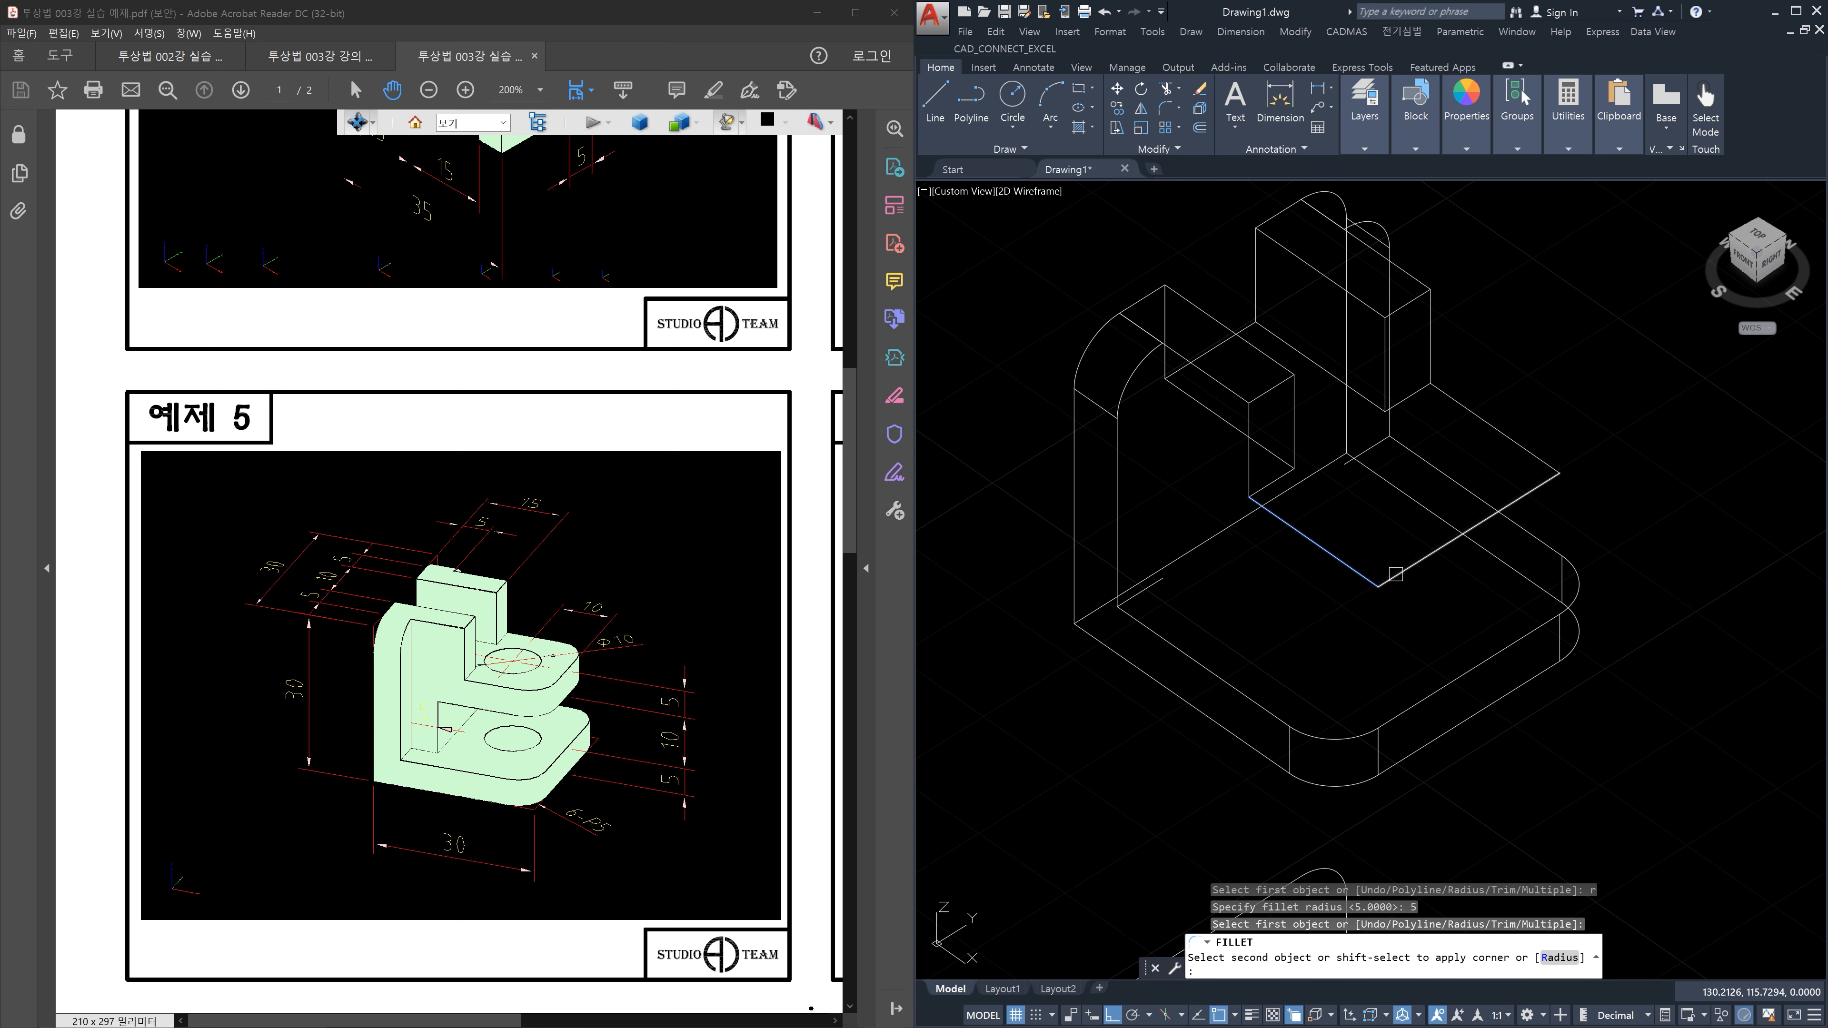
pyautogui.click(1536, 477)
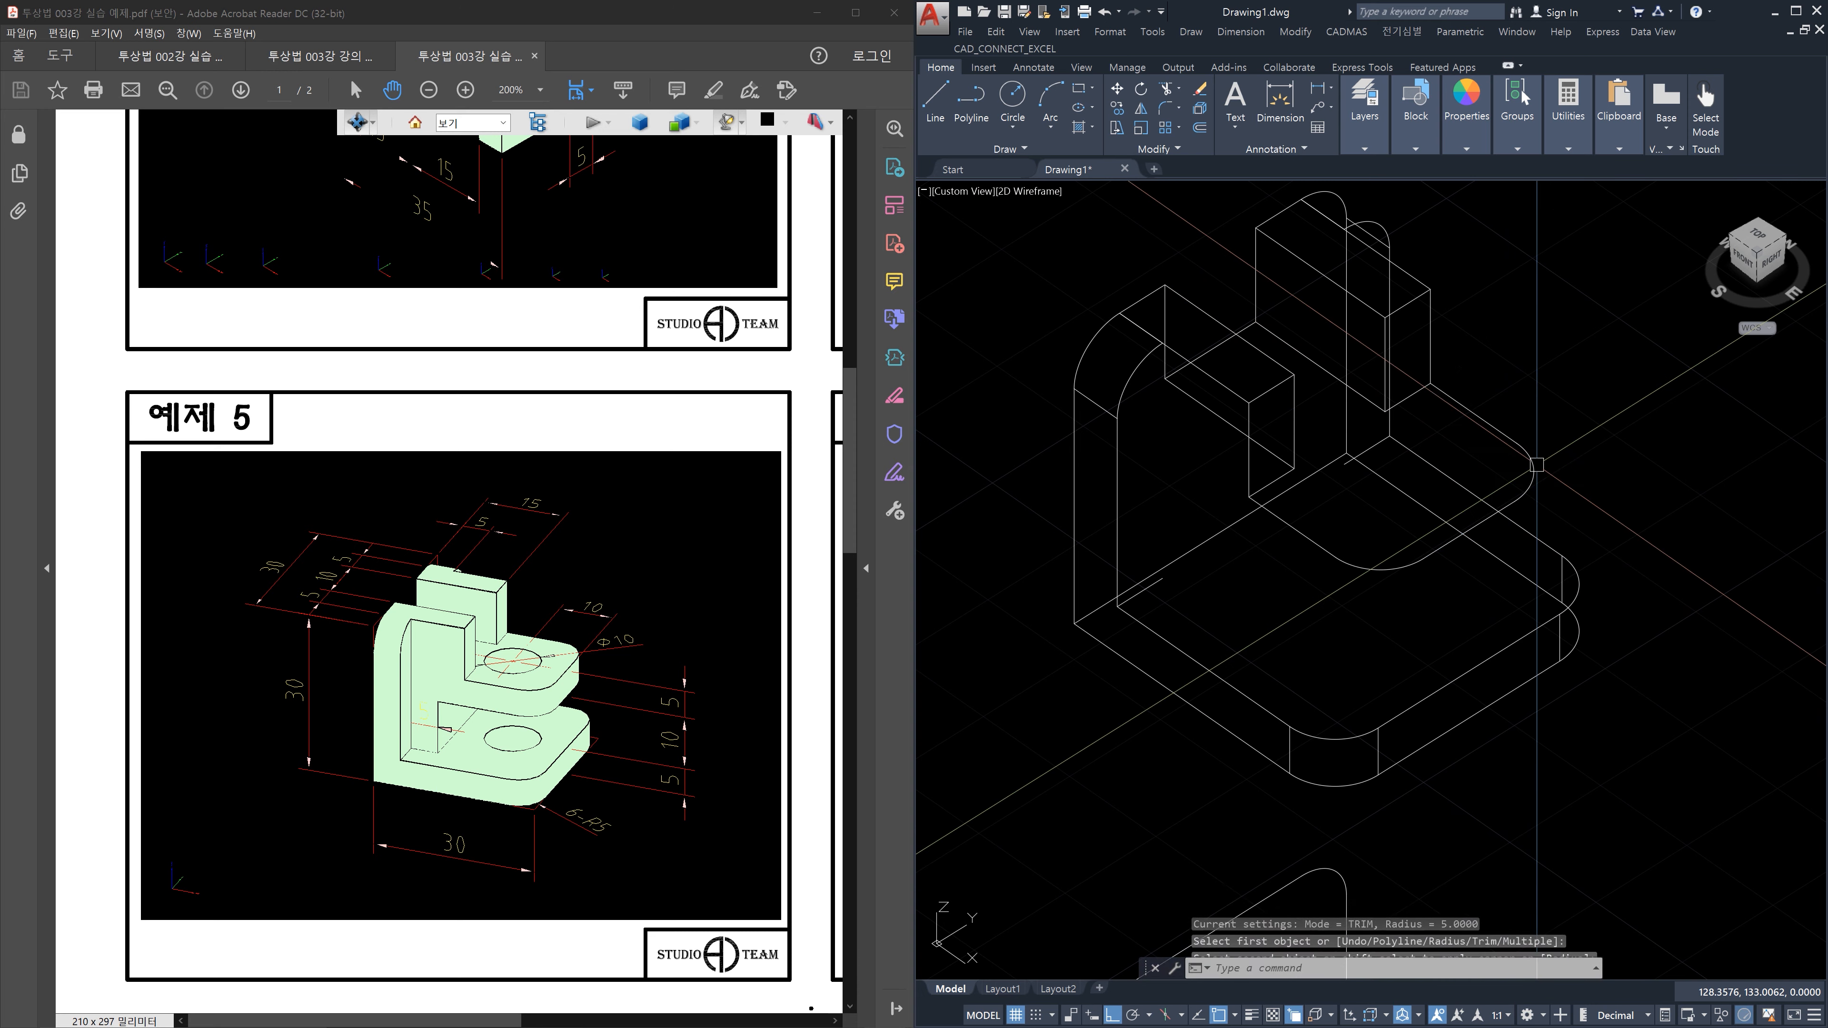
pyautogui.press('Escape')
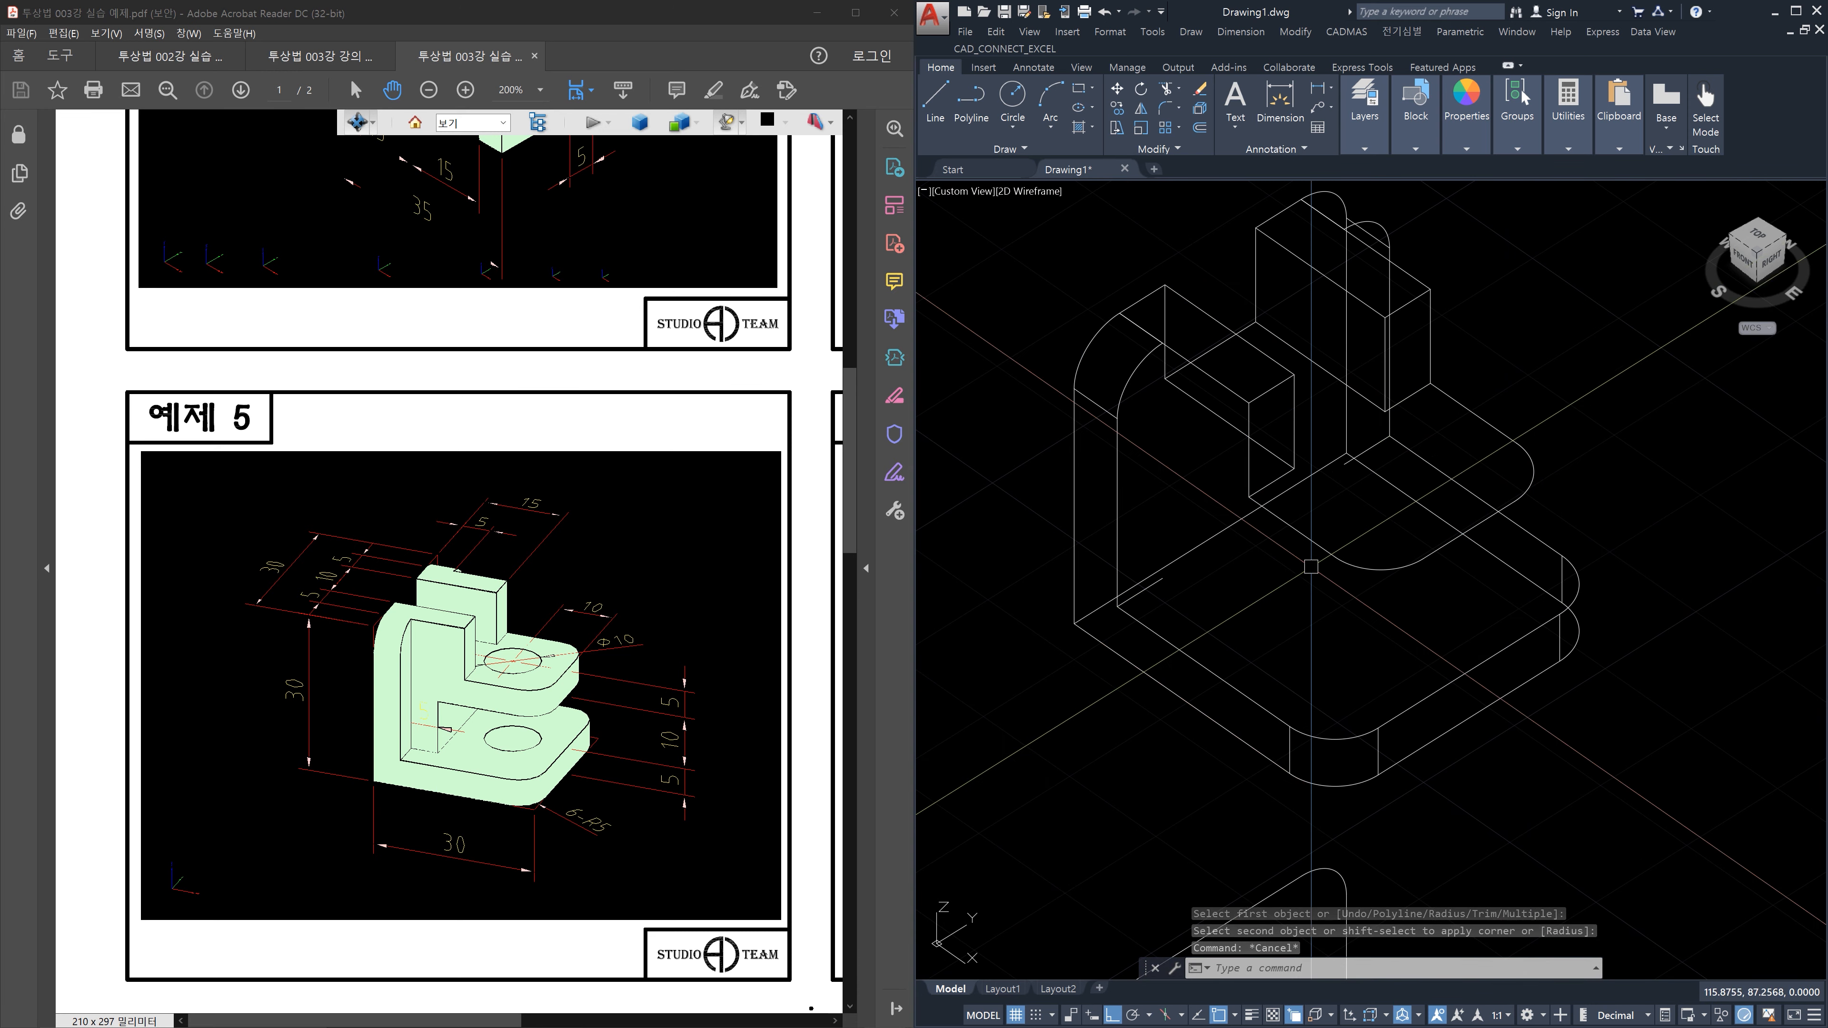
pyautogui.press('Escape')
pyautogui.press('Escape')
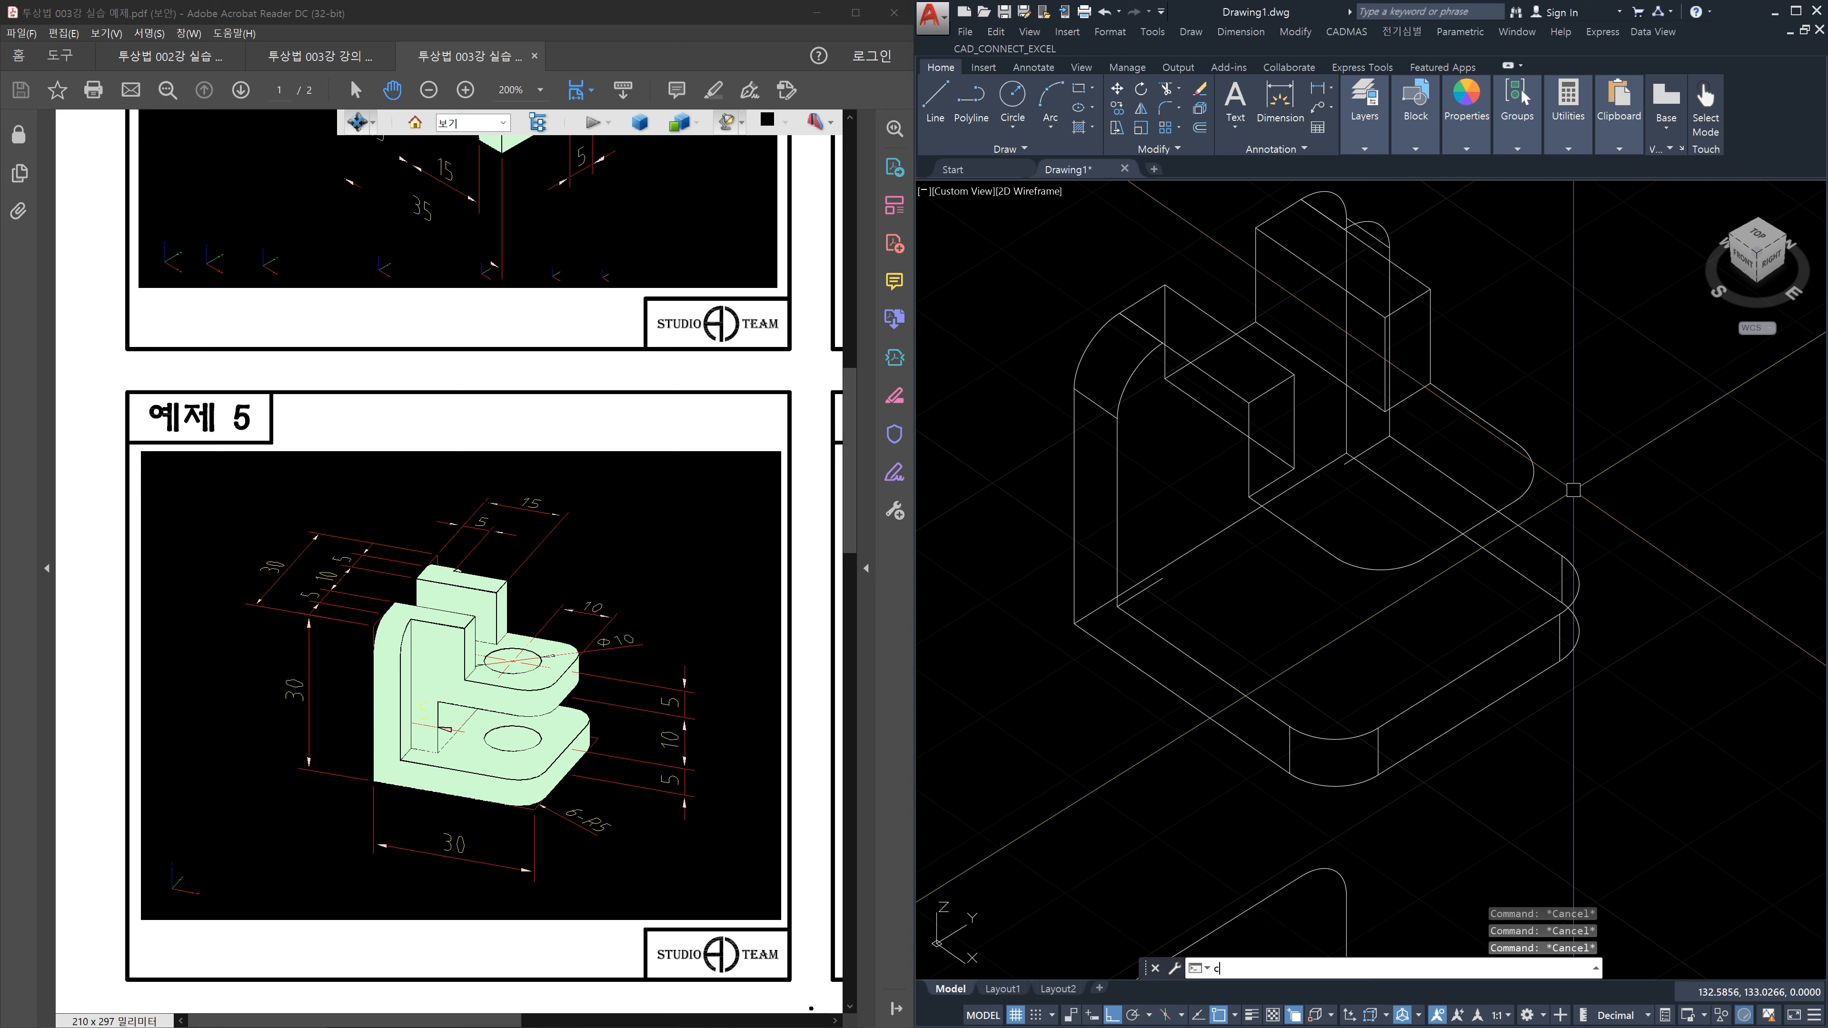
# Copy the upper plate's two corner arcs, front edge and left edge 5 straight down
pyautogui.write('co')
pyautogui.press('Return')
pyautogui.click(1540, 481)
pyautogui.click(1505, 446)
pyautogui.click(1386, 568)
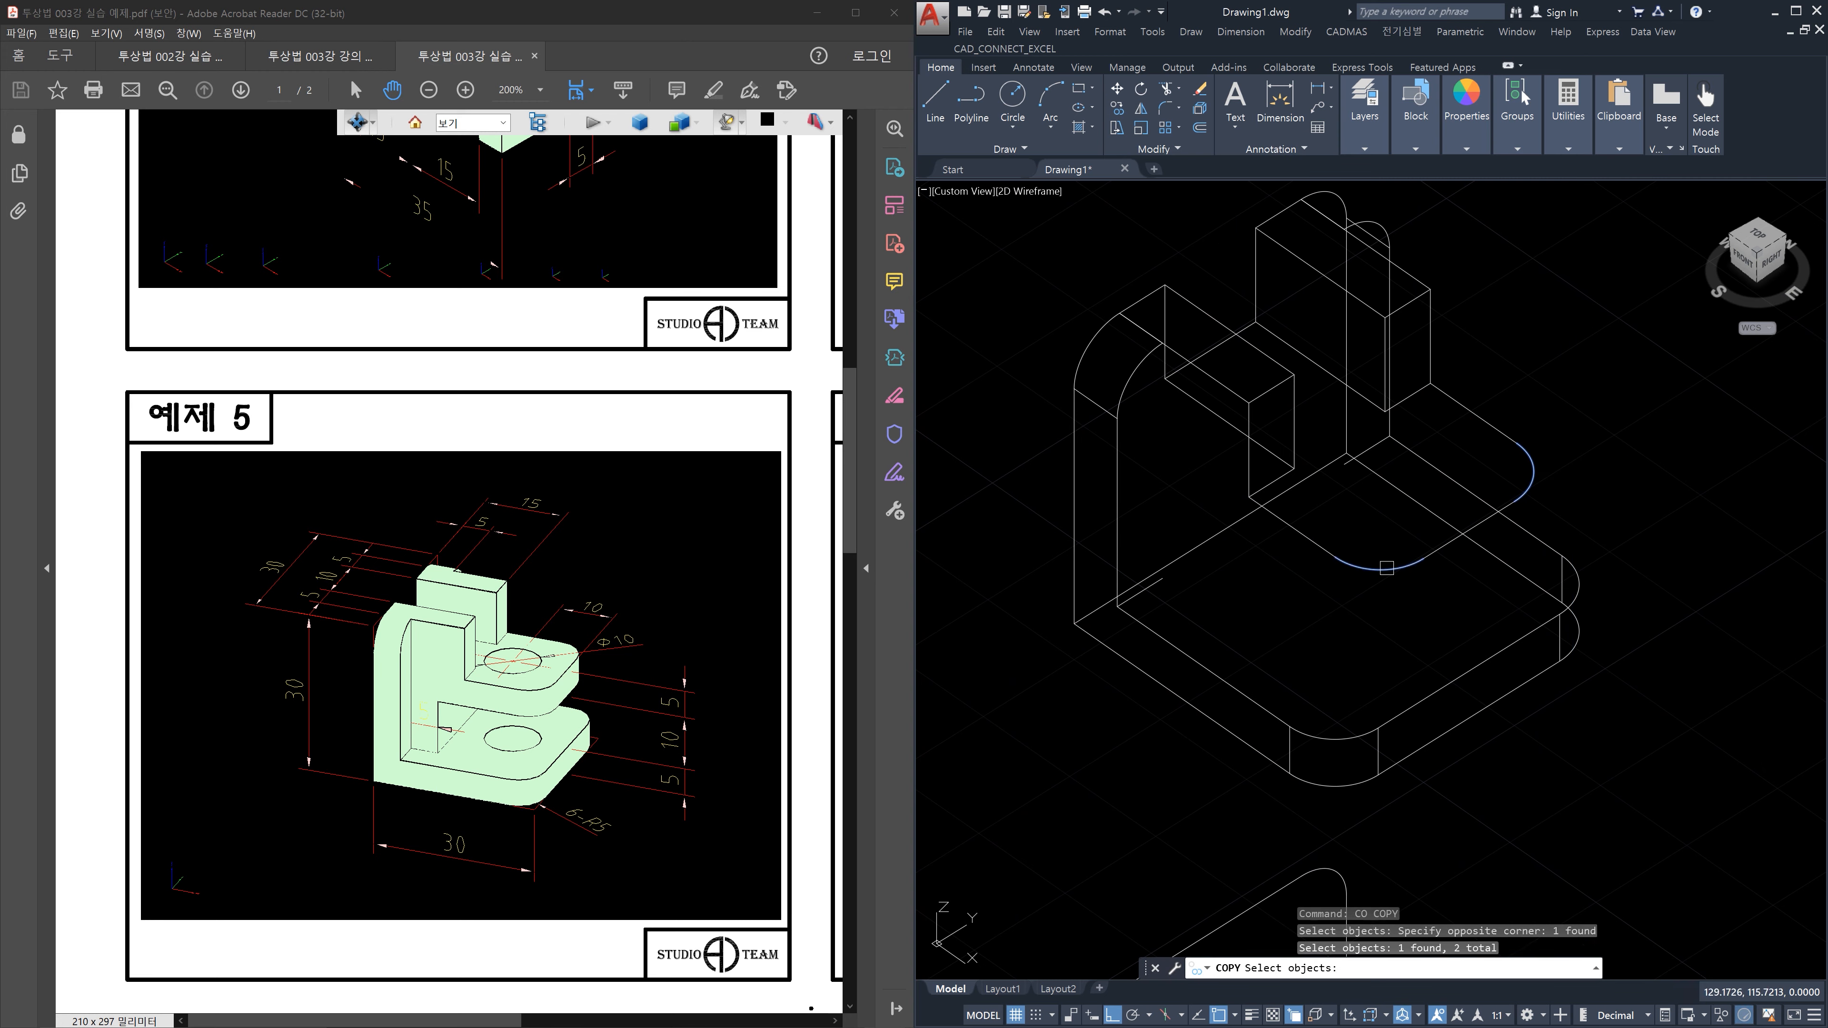
pyautogui.click(1437, 556)
pyautogui.click(1322, 542)
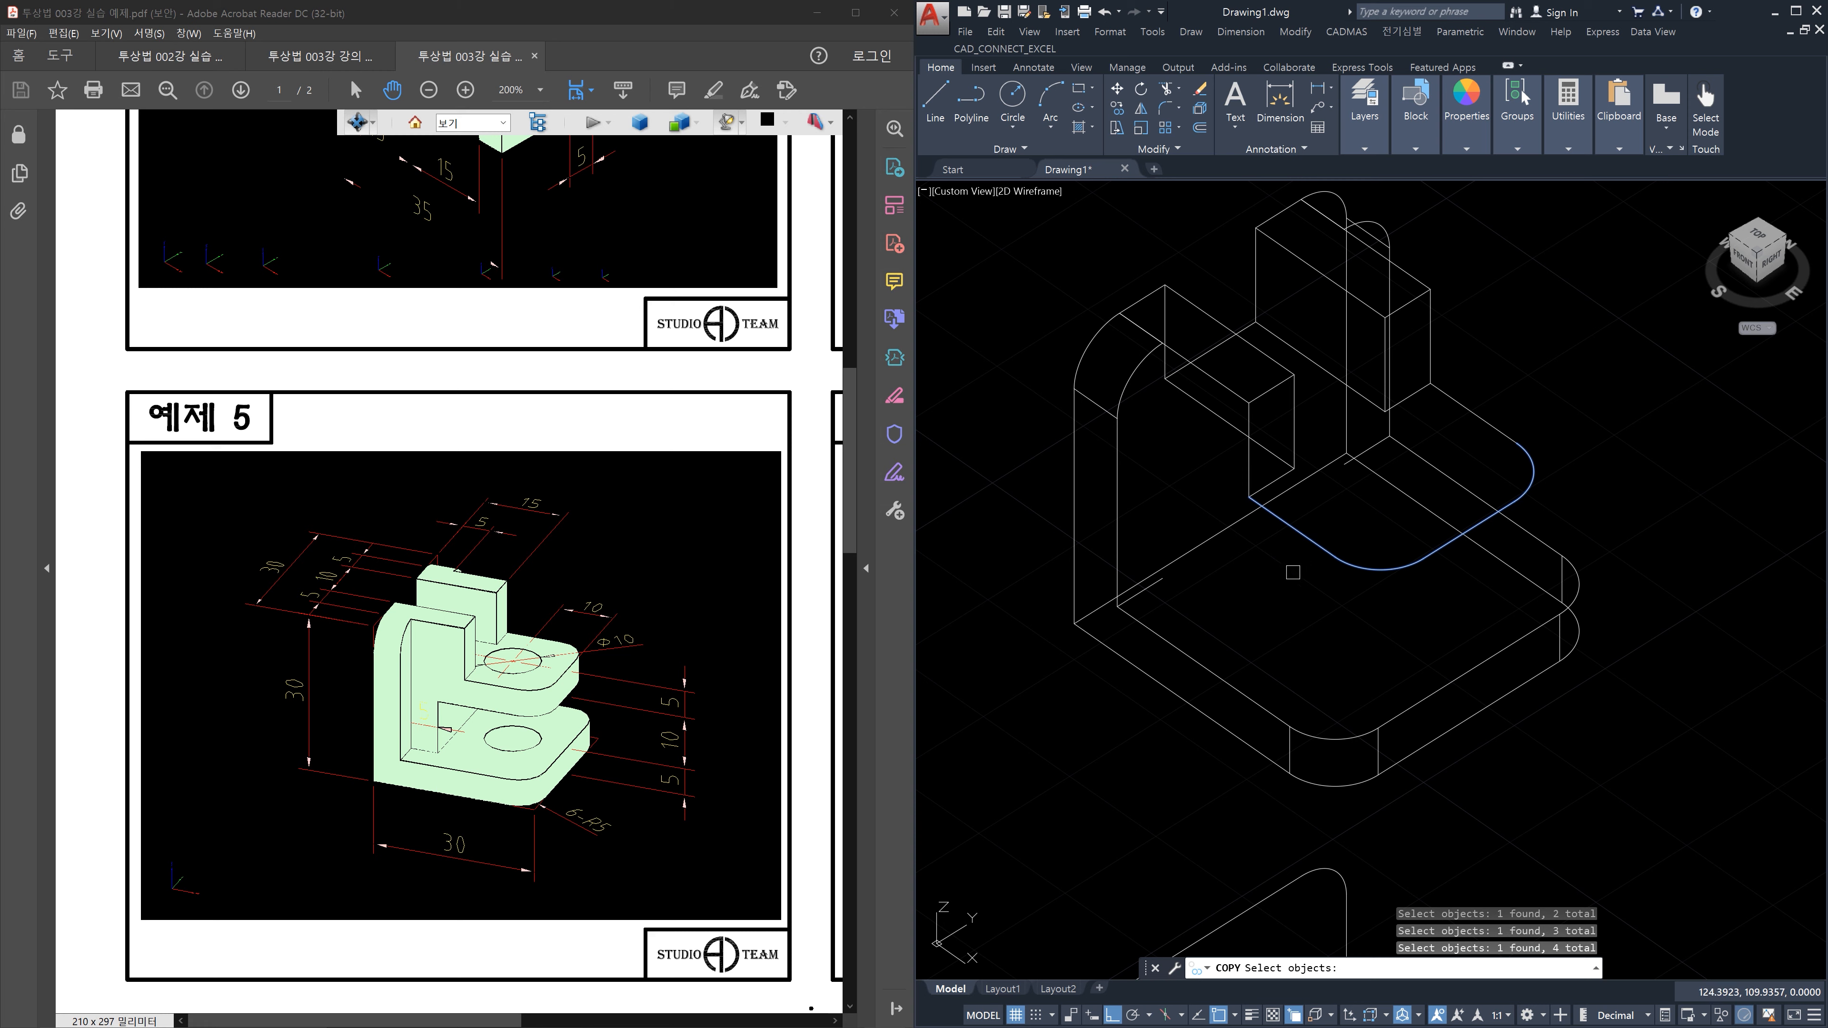
pyautogui.press('Return')
pyautogui.click(1282, 595)
pyautogui.write('5')
pyautogui.press('Return')
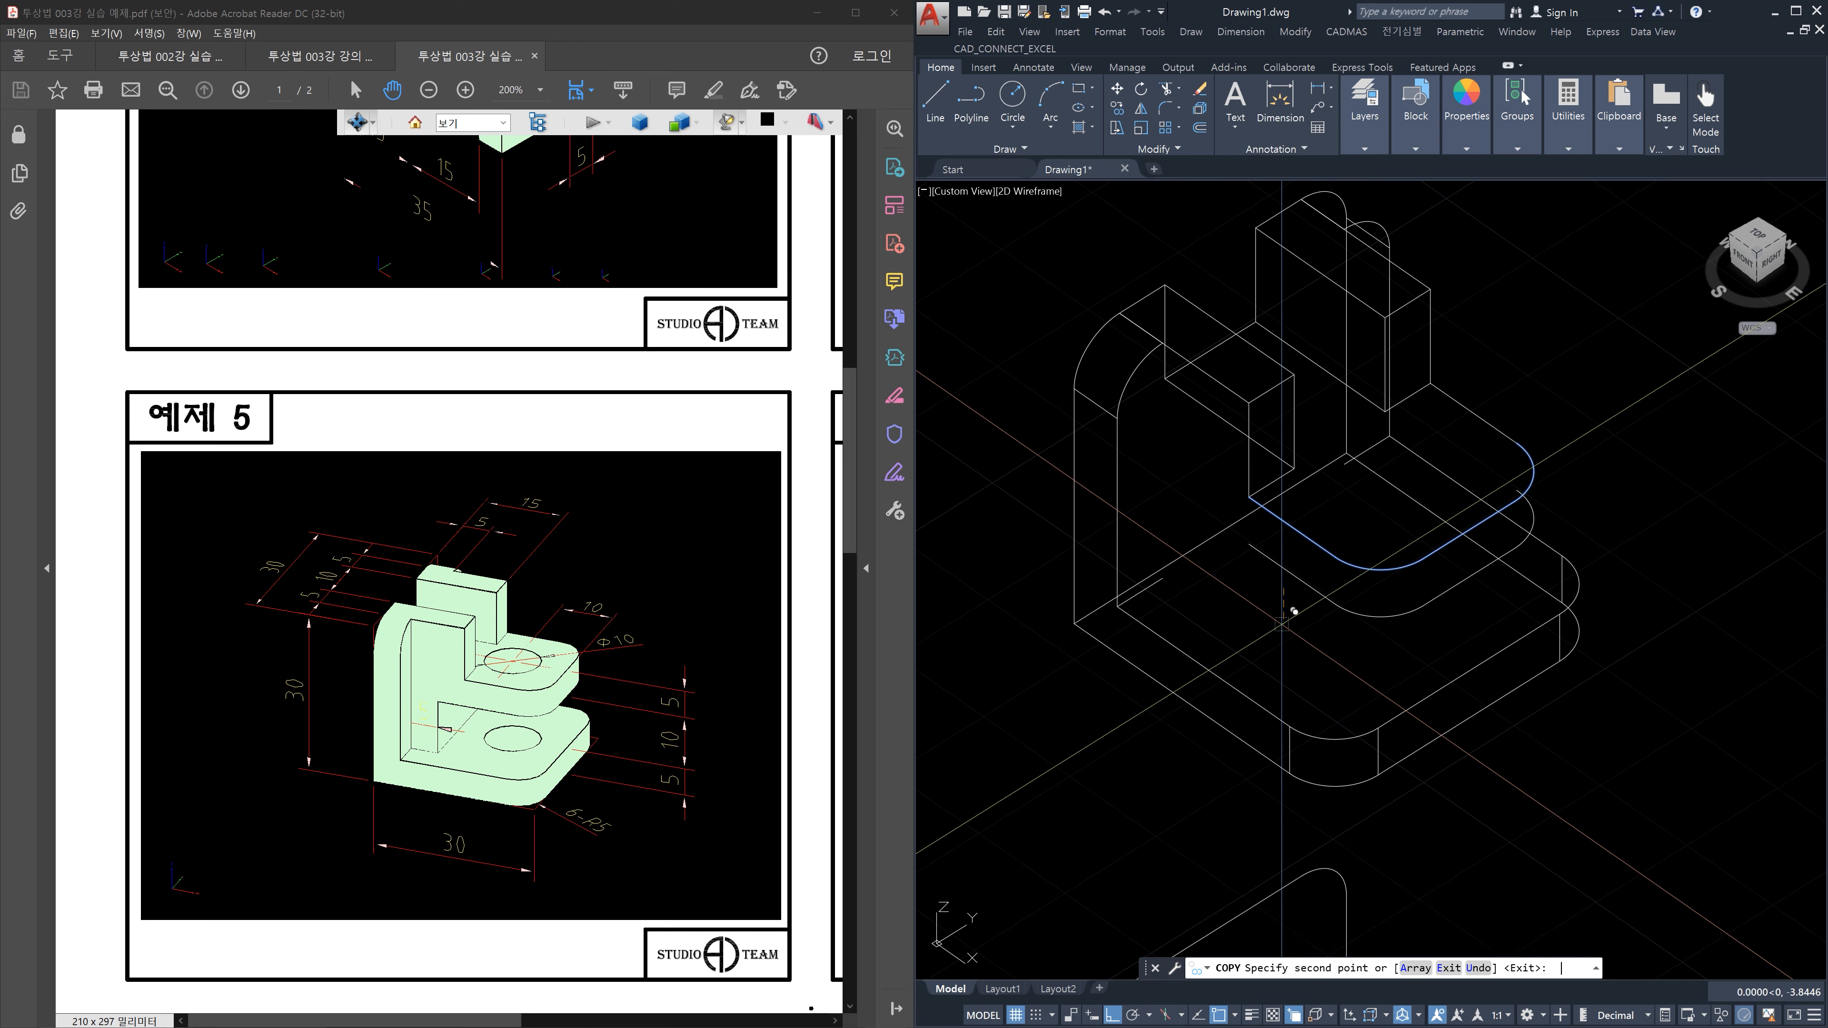
pyautogui.press('Escape')
# Draw two vertical lines joining the upper and lower arc ends at the upper plate's left front corner
pyautogui.write('l')
pyautogui.press('Return')
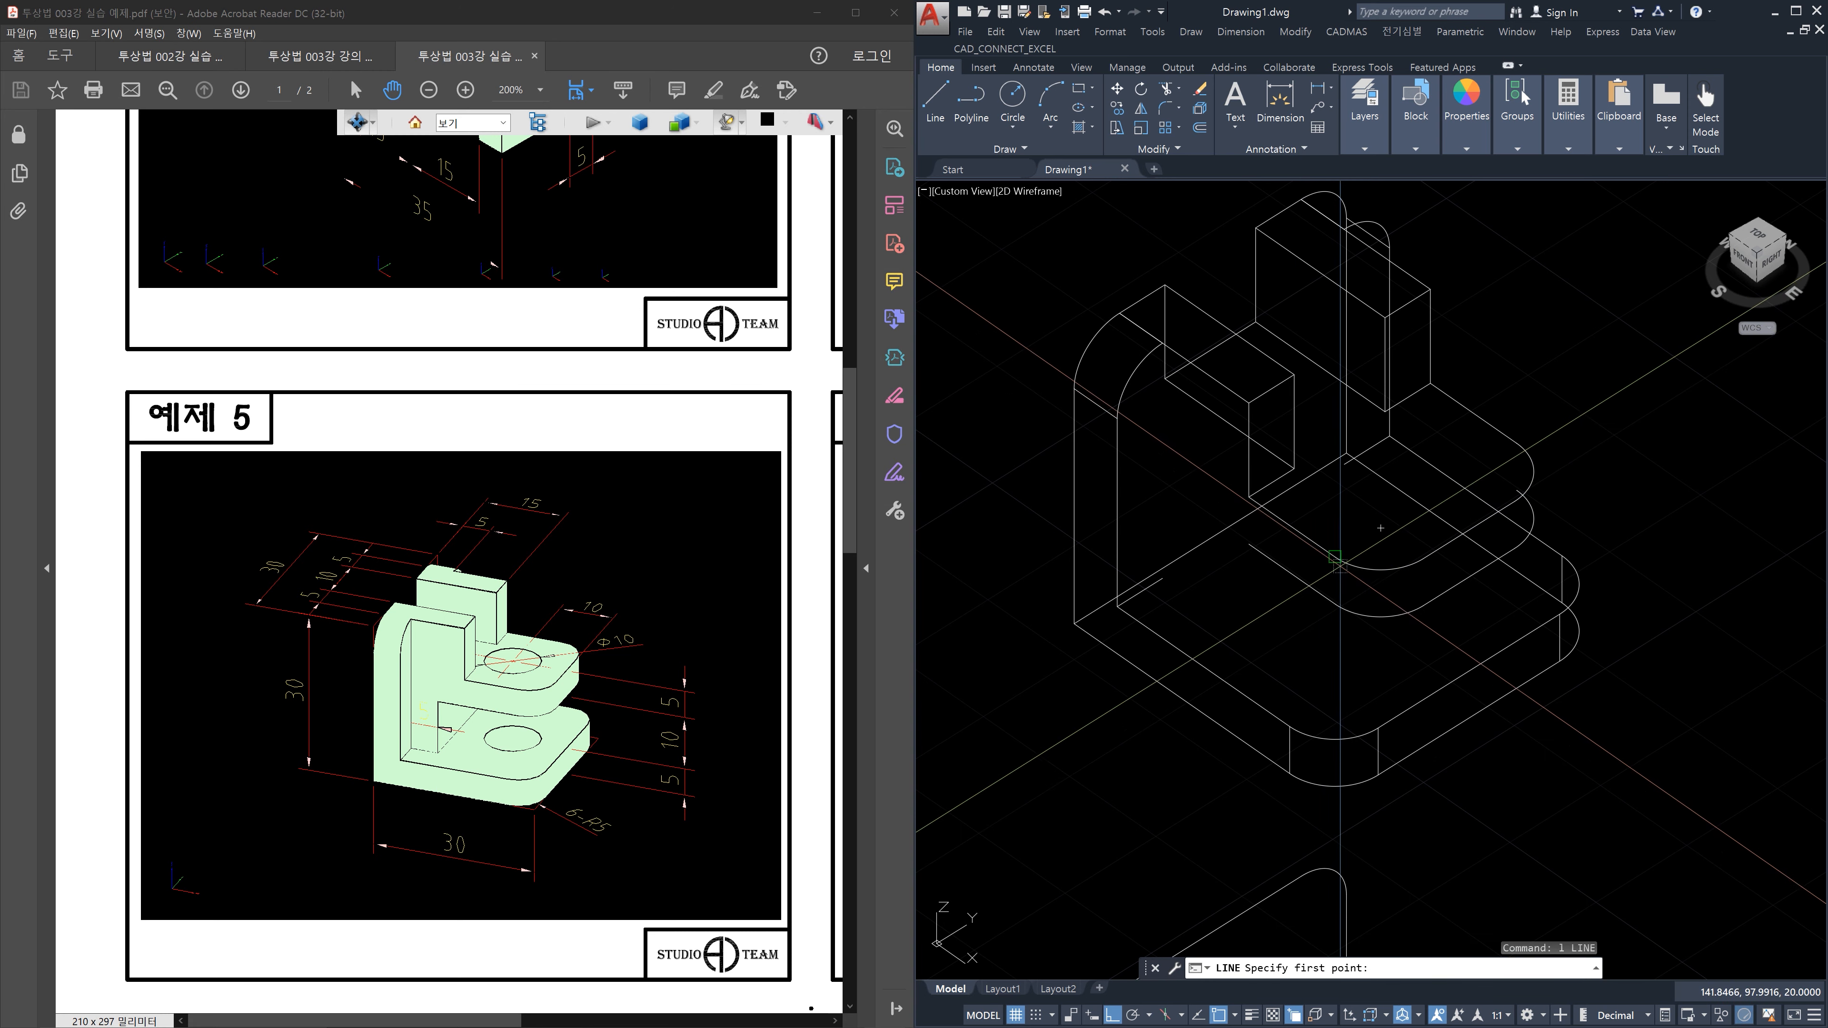
pyautogui.click(1335, 604)
pyautogui.click(1335, 557)
pyautogui.press('Return')
pyautogui.press('Return')
pyautogui.click(1423, 605)
pyautogui.press('Escape')
# Draw two vertical lines joining the upper and lower arc ends at the upper plate's right front corner
pyautogui.press('Return')
pyautogui.scroll(5, 1514, 496)
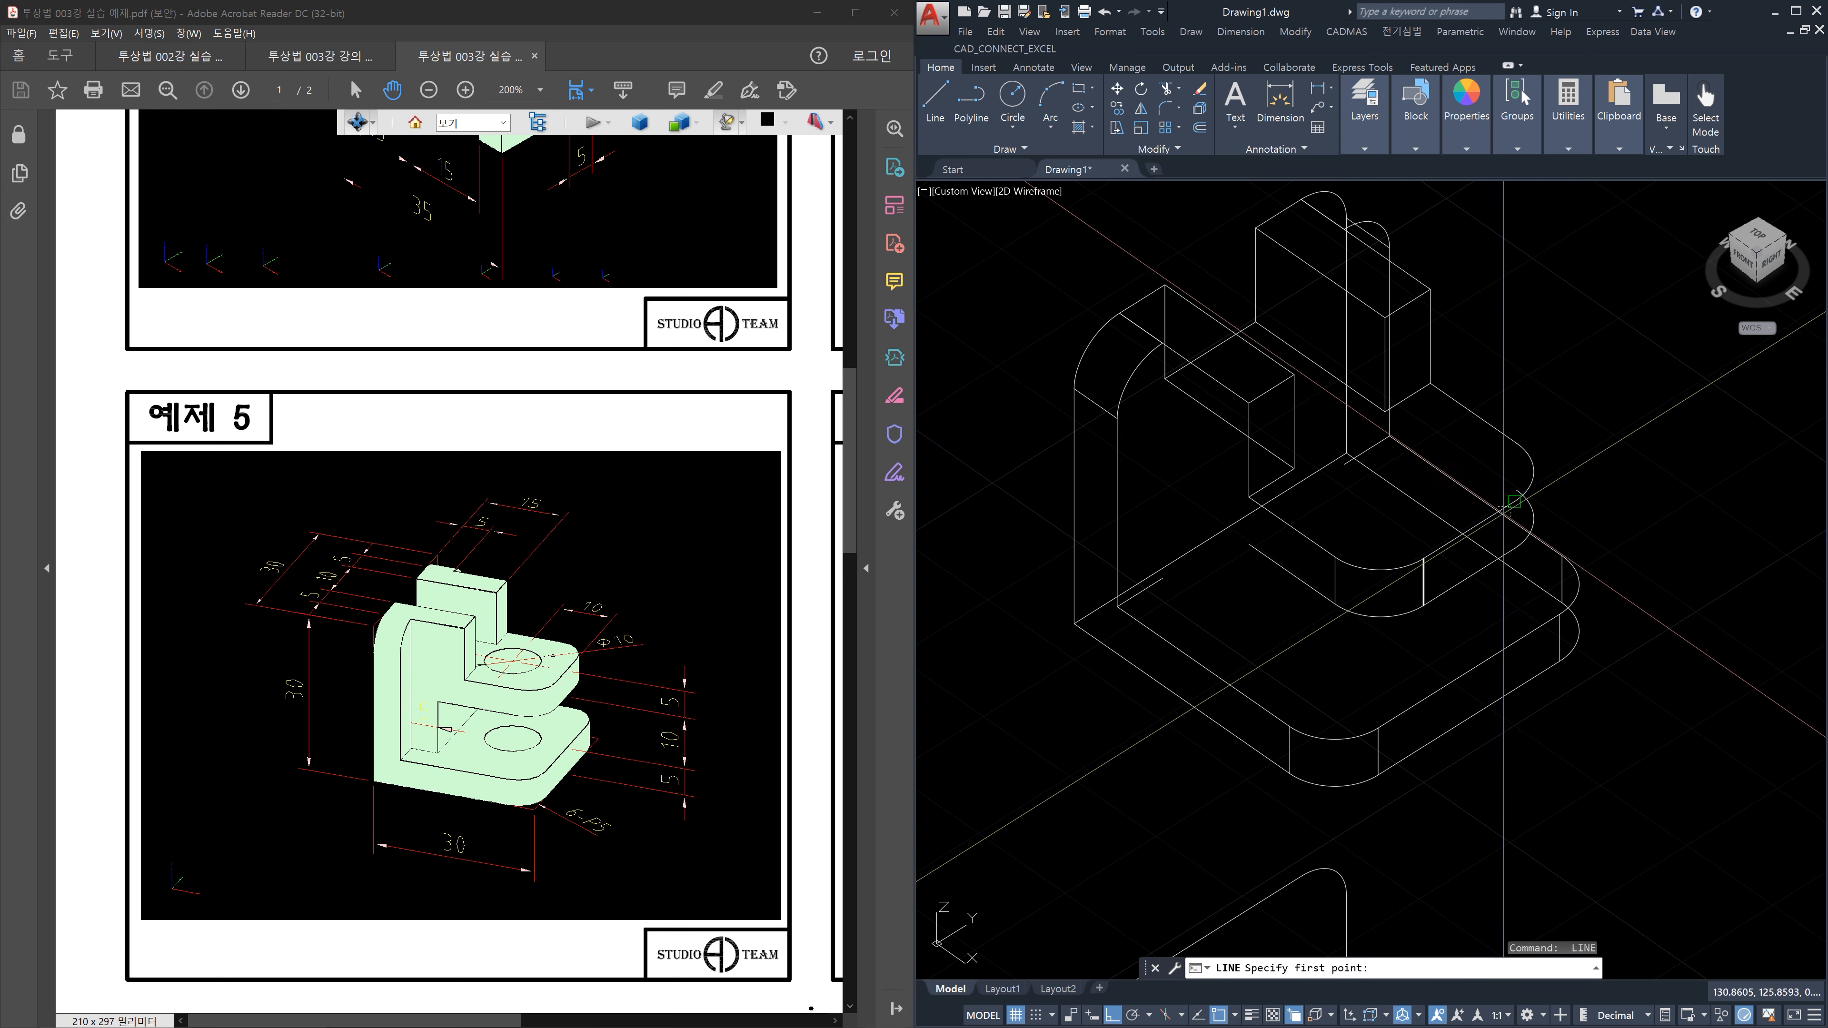
pyautogui.click(1515, 494)
pyautogui.click(1528, 603)
pyautogui.press('Return')
pyautogui.press('Return')
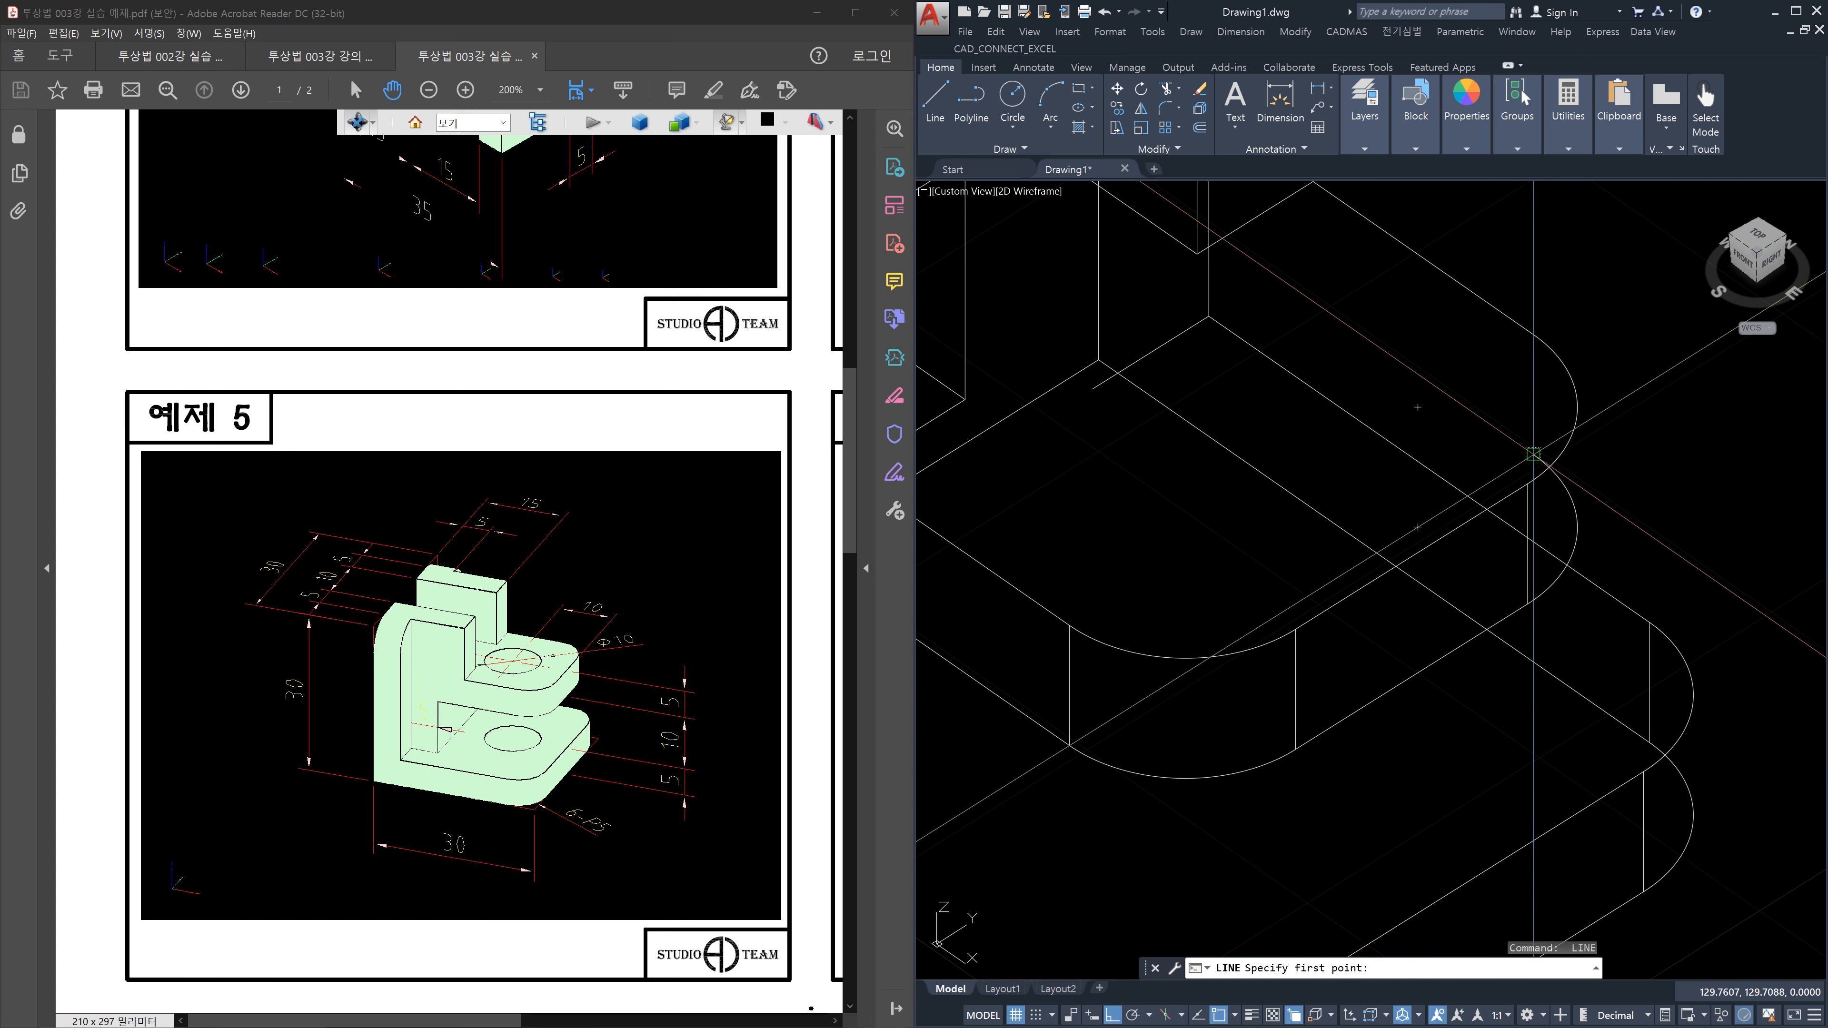
pyautogui.click(1536, 456)
pyautogui.press('Escape')
pyautogui.press('Escape')
pyautogui.press('Escape')
pyautogui.scroll(-2, 1540, 338)
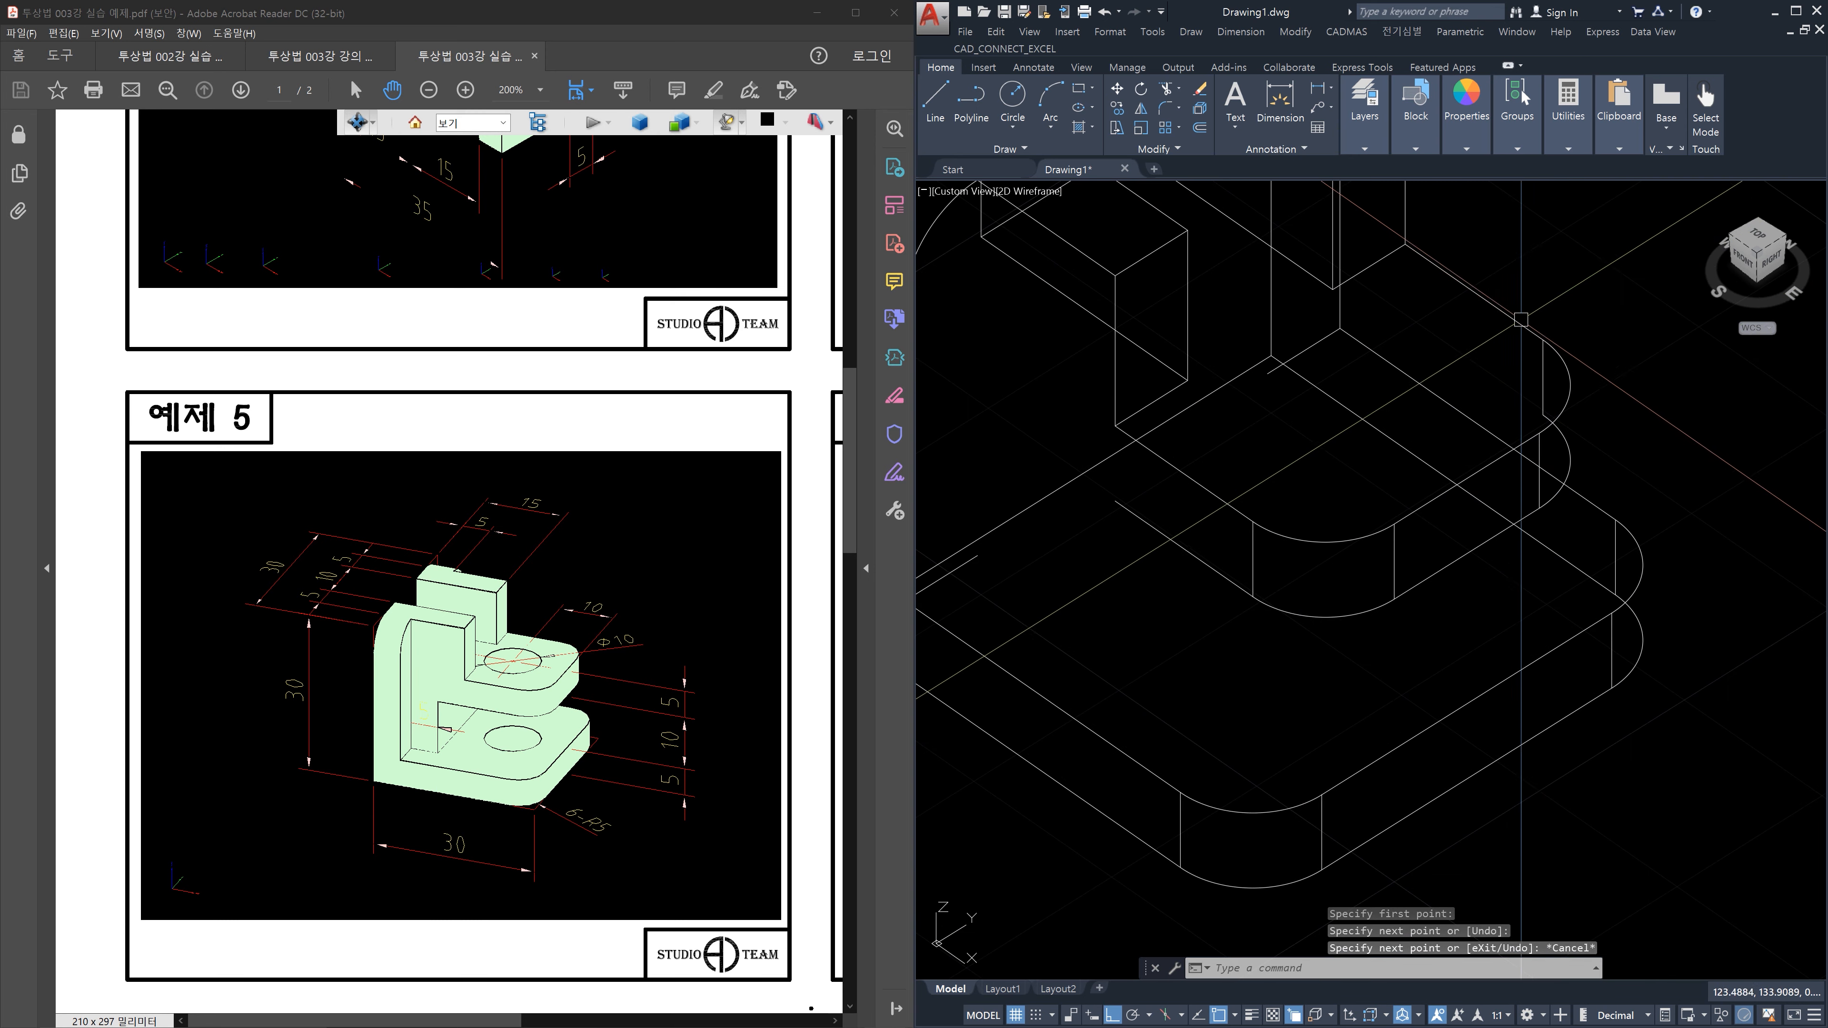
# Copy the upper plate's right edge 5 straight down
pyautogui.write('co')
pyautogui.press('Return')
pyautogui.click(1502, 311)
pyautogui.press('Return')
pyautogui.click(1584, 265)
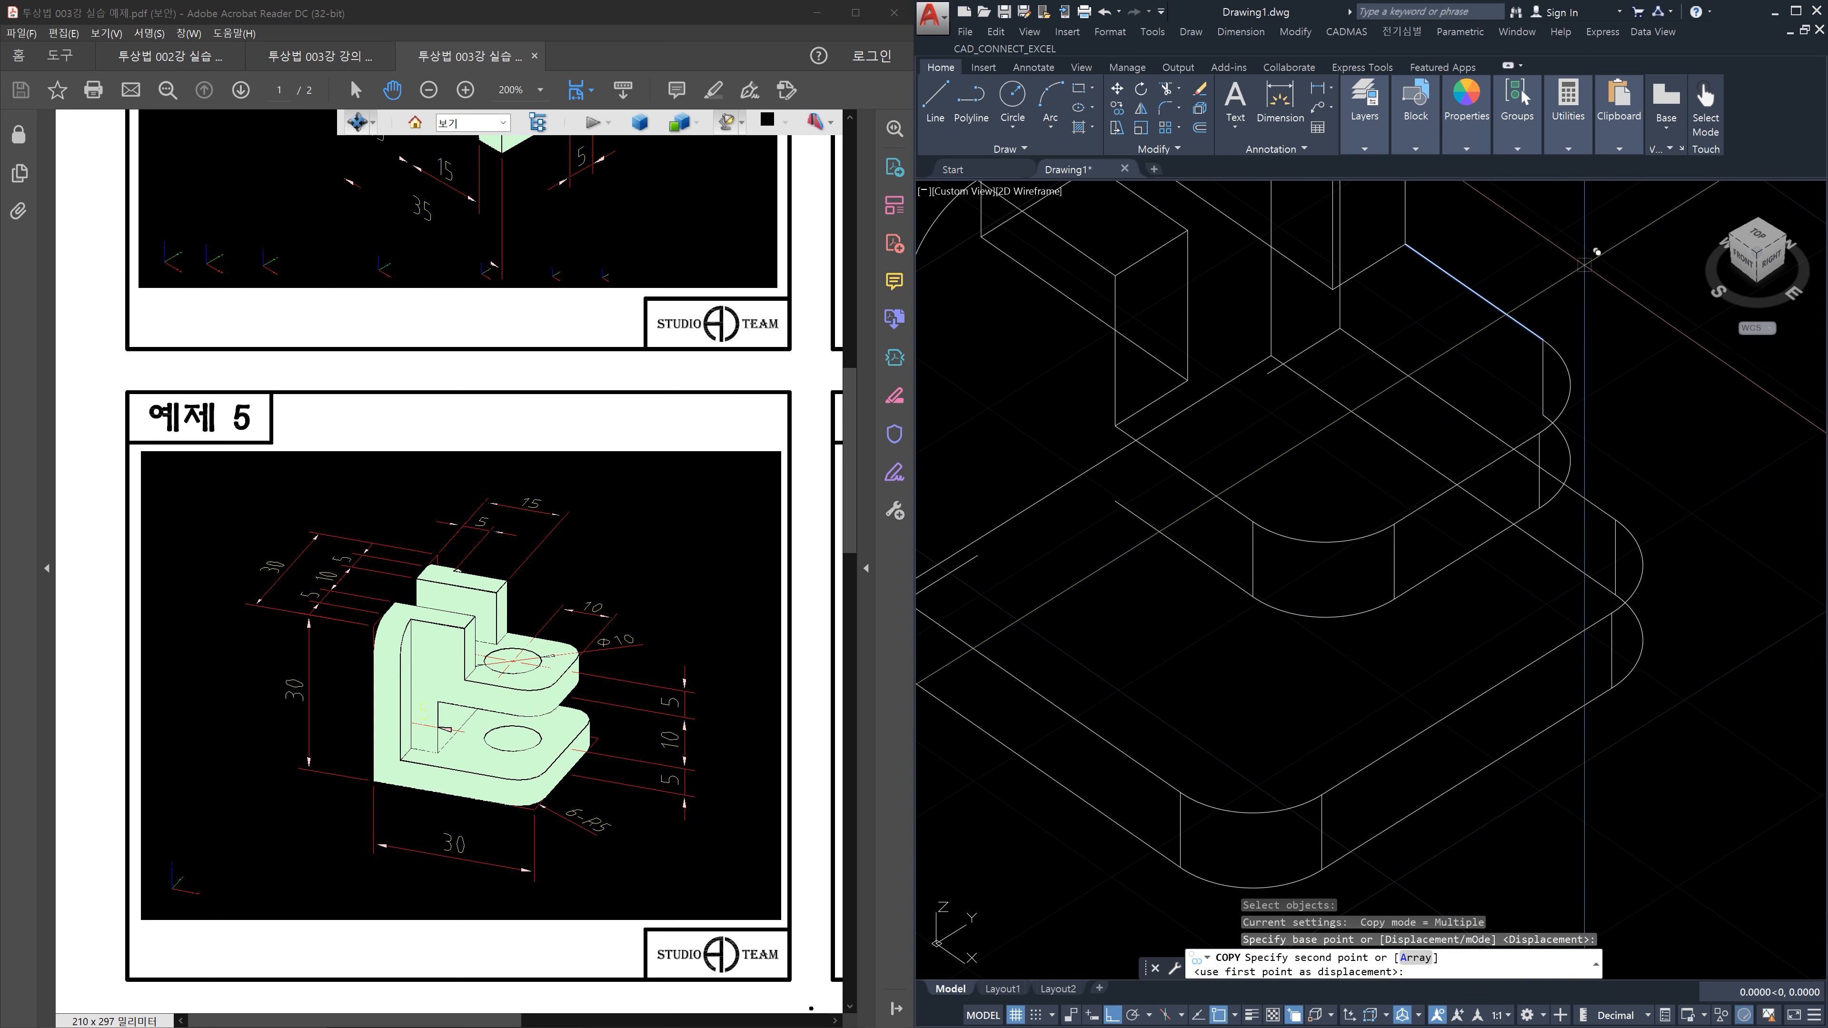
pyautogui.write('5')
pyautogui.press('Return')
pyautogui.press('Escape')
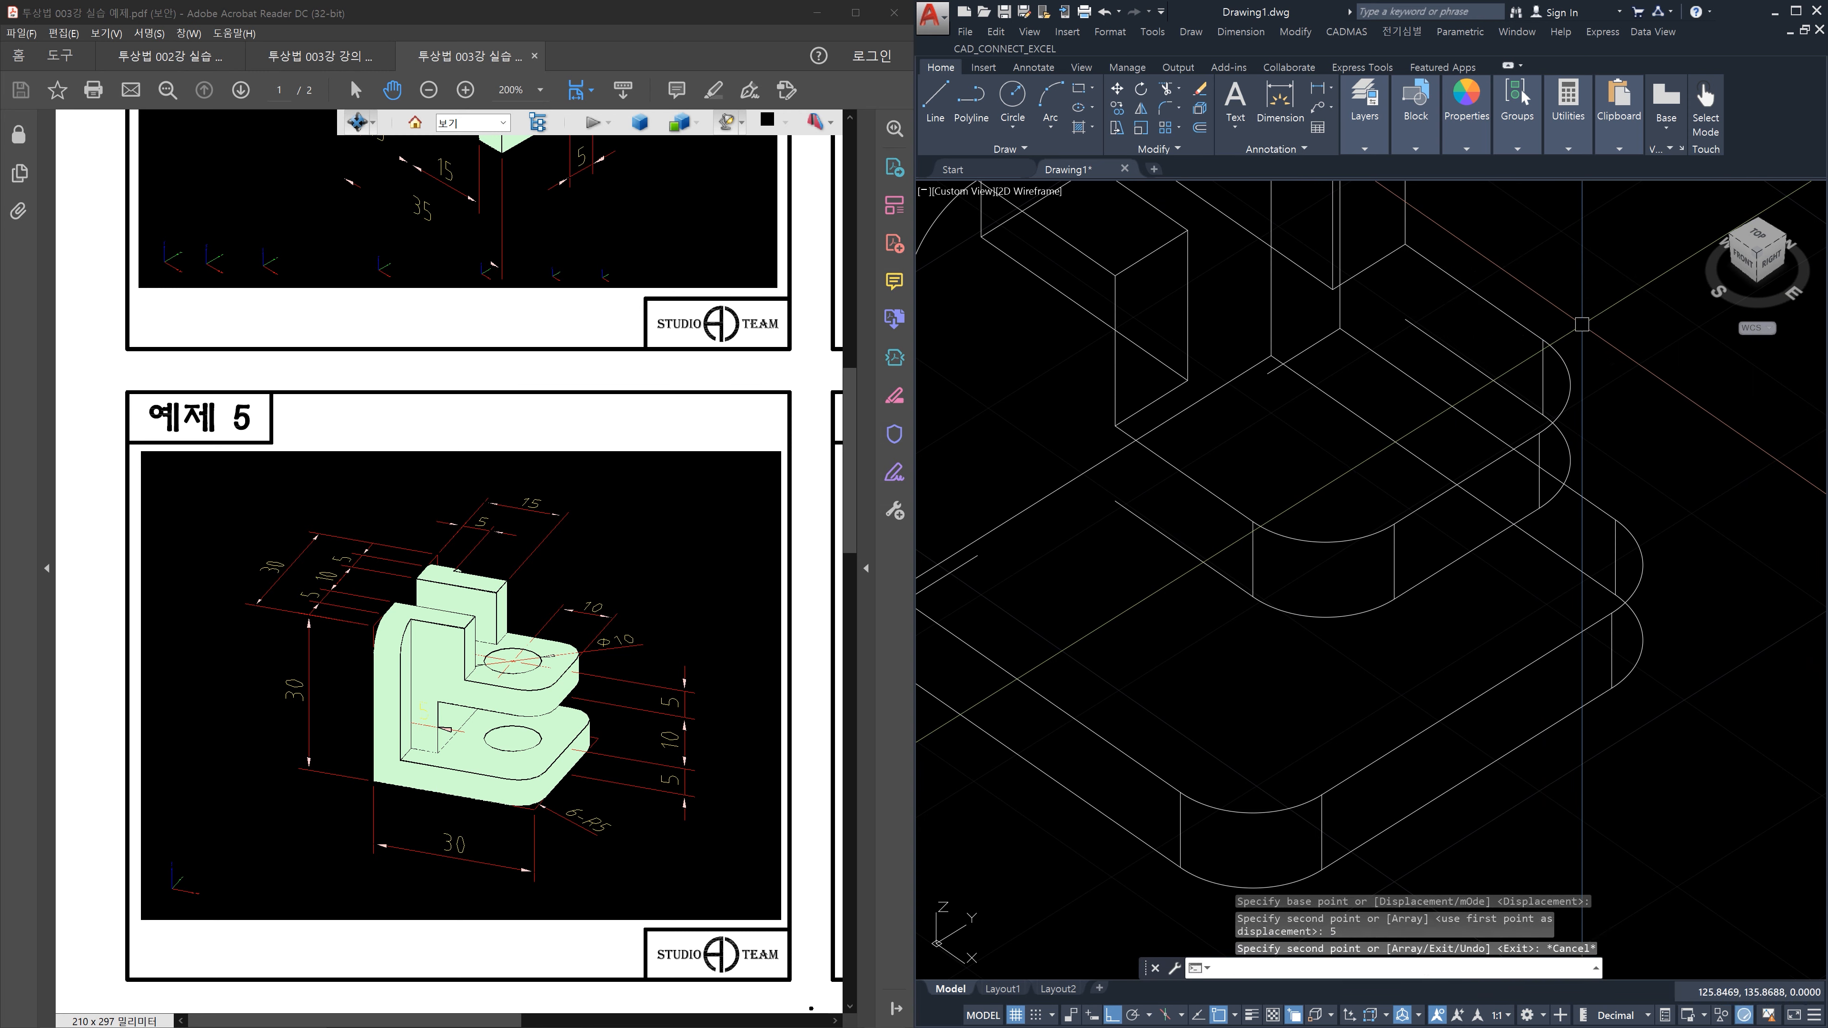
# In the PDF, rotate and enlarge example 5's model to examine how the upper plate meets the opening between the arms
pyautogui.click(646, 626)
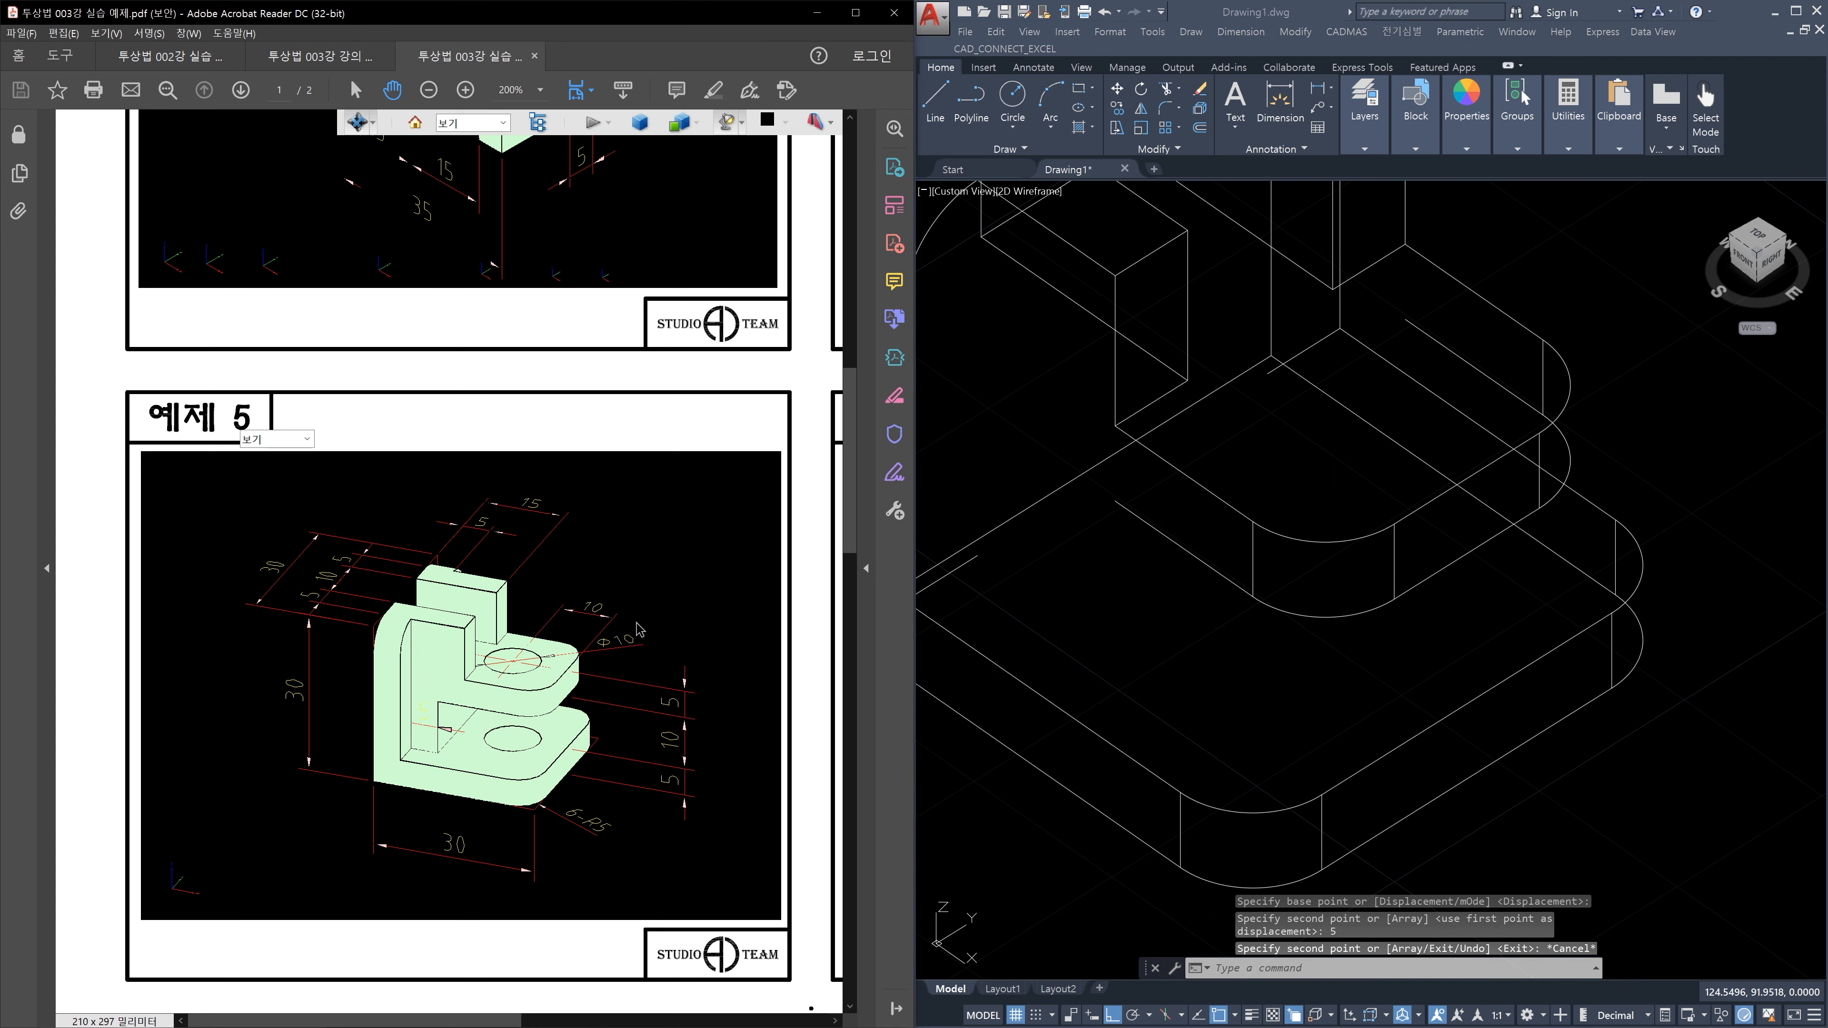
pyautogui.moveTo(594, 683); pyautogui.dragTo(608, 734)
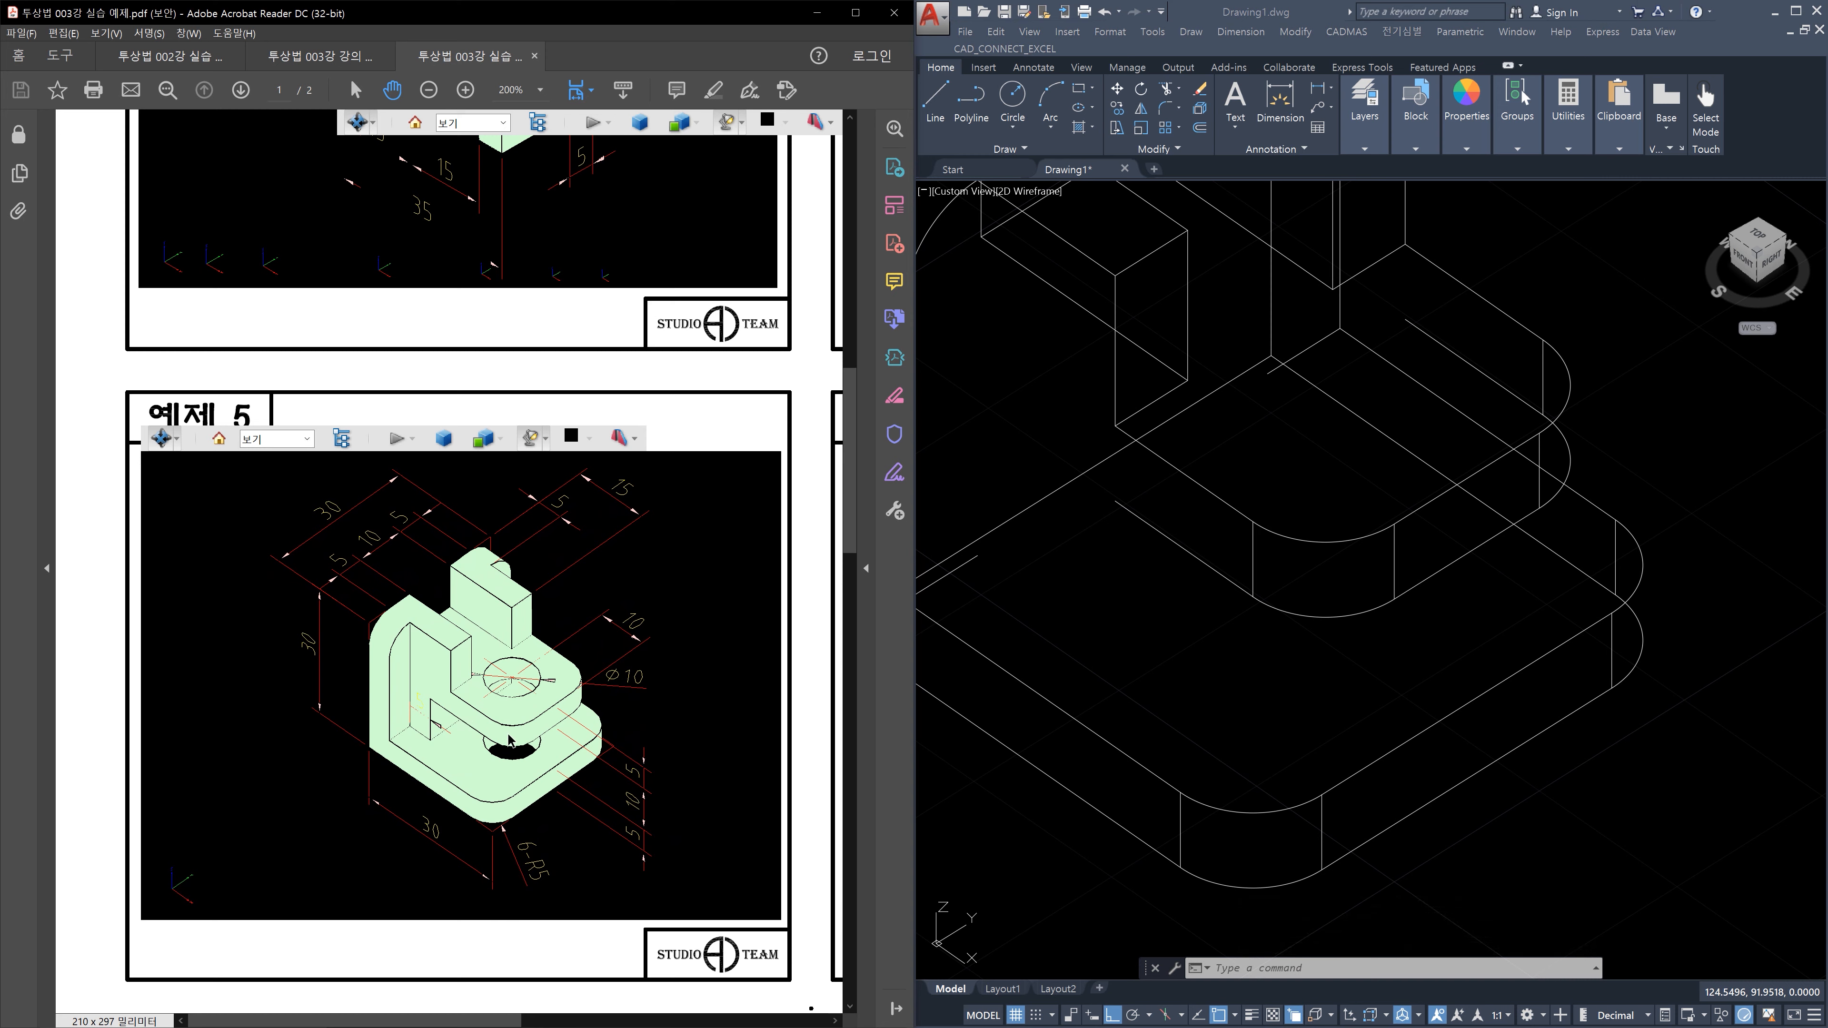
pyautogui.moveTo(449, 733); pyautogui.dragTo(492, 727)
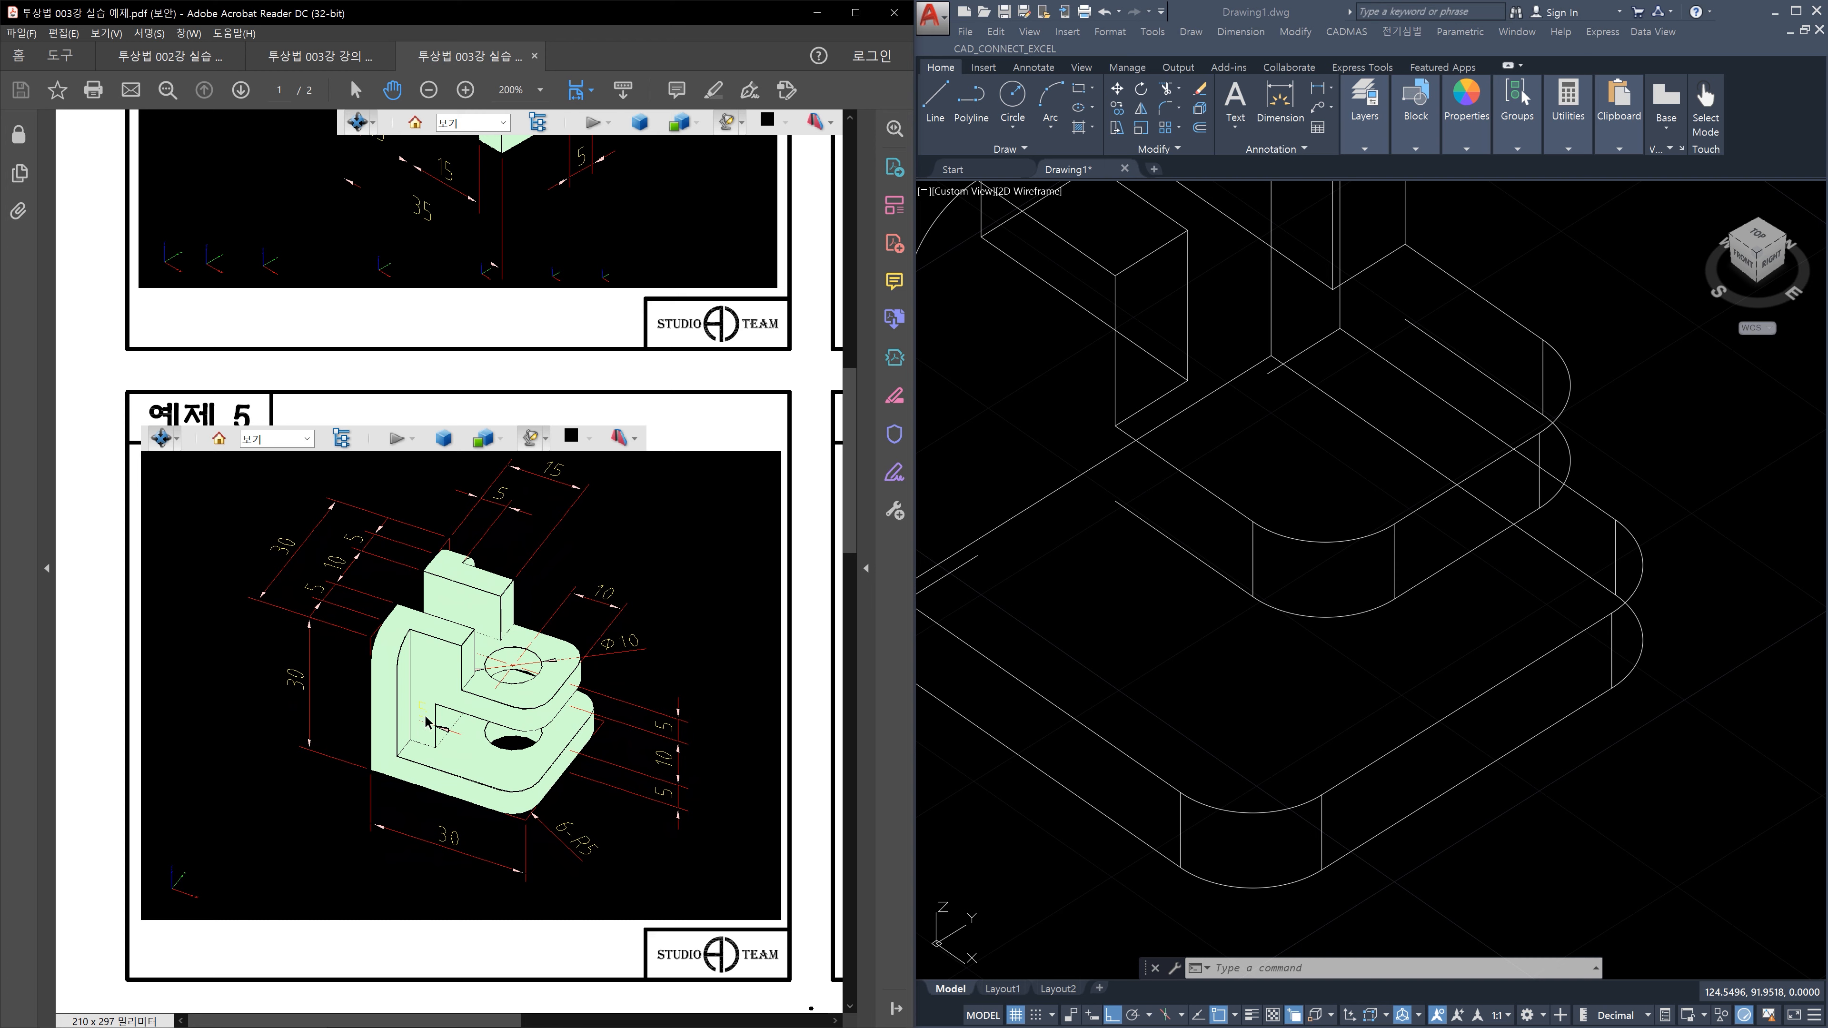
pyautogui.scroll(8, 426, 722)
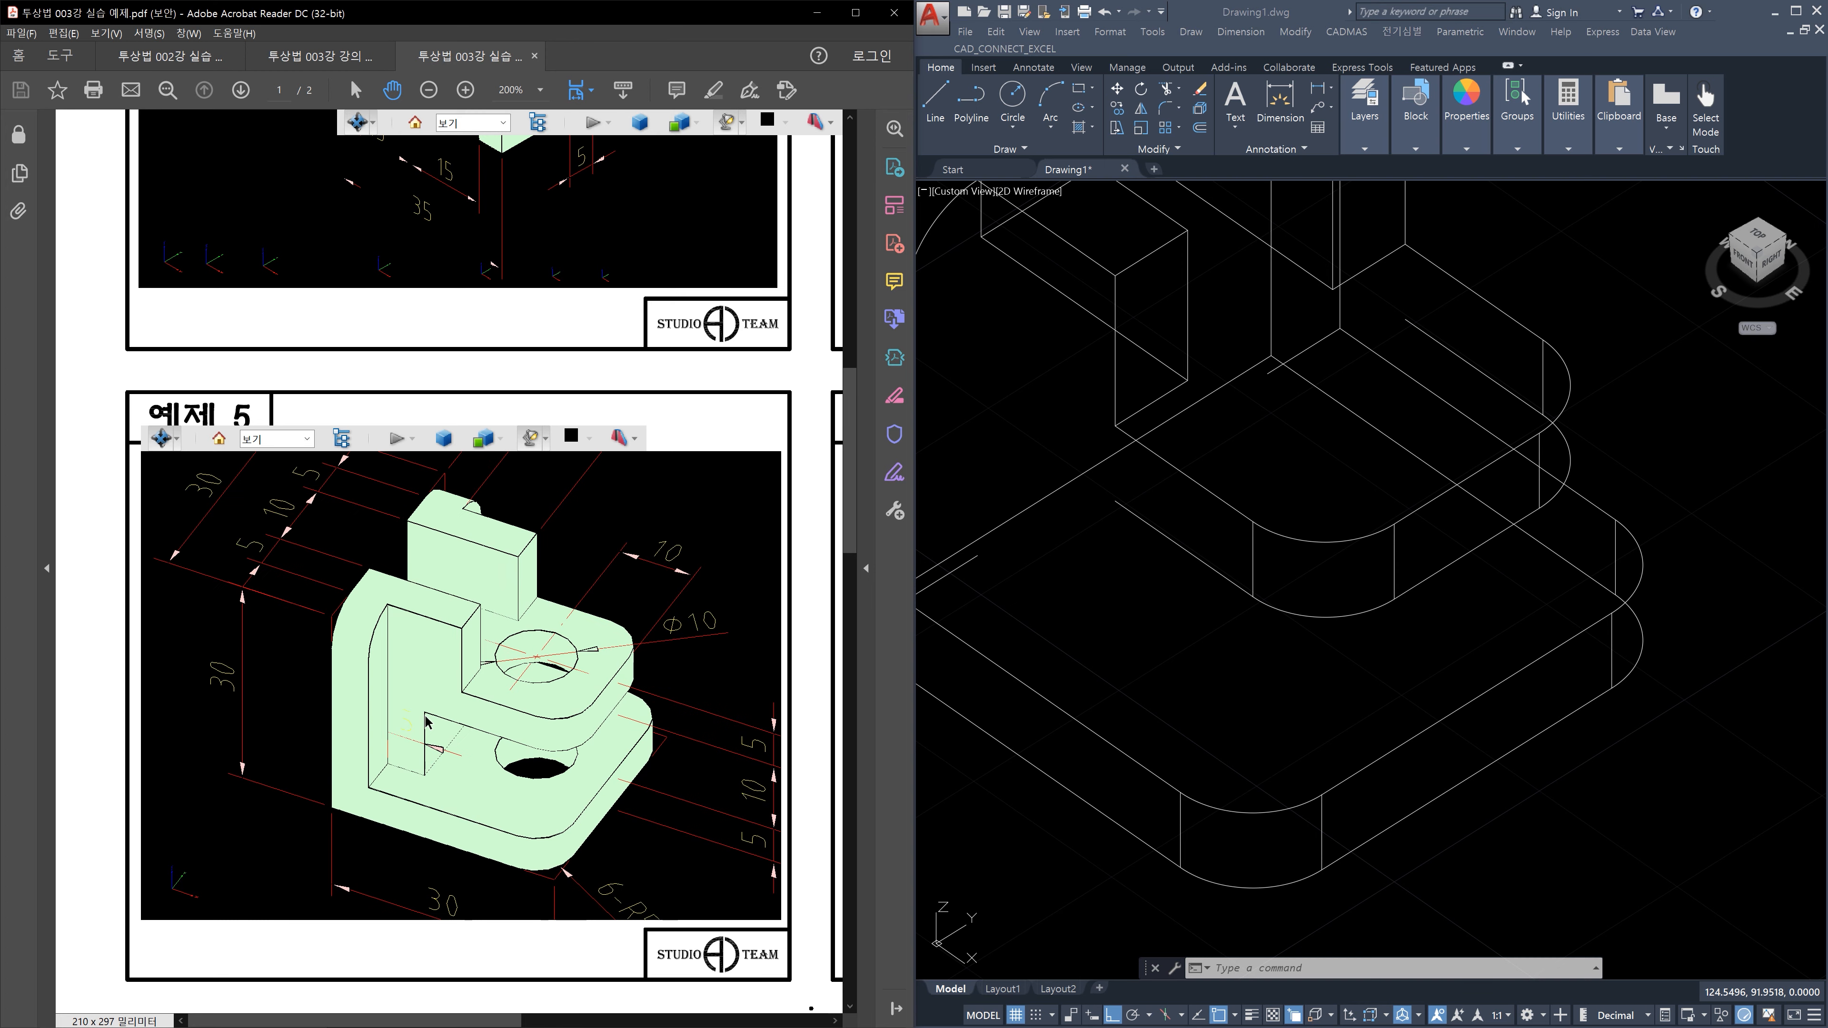
pyautogui.scroll(4, 370, 768)
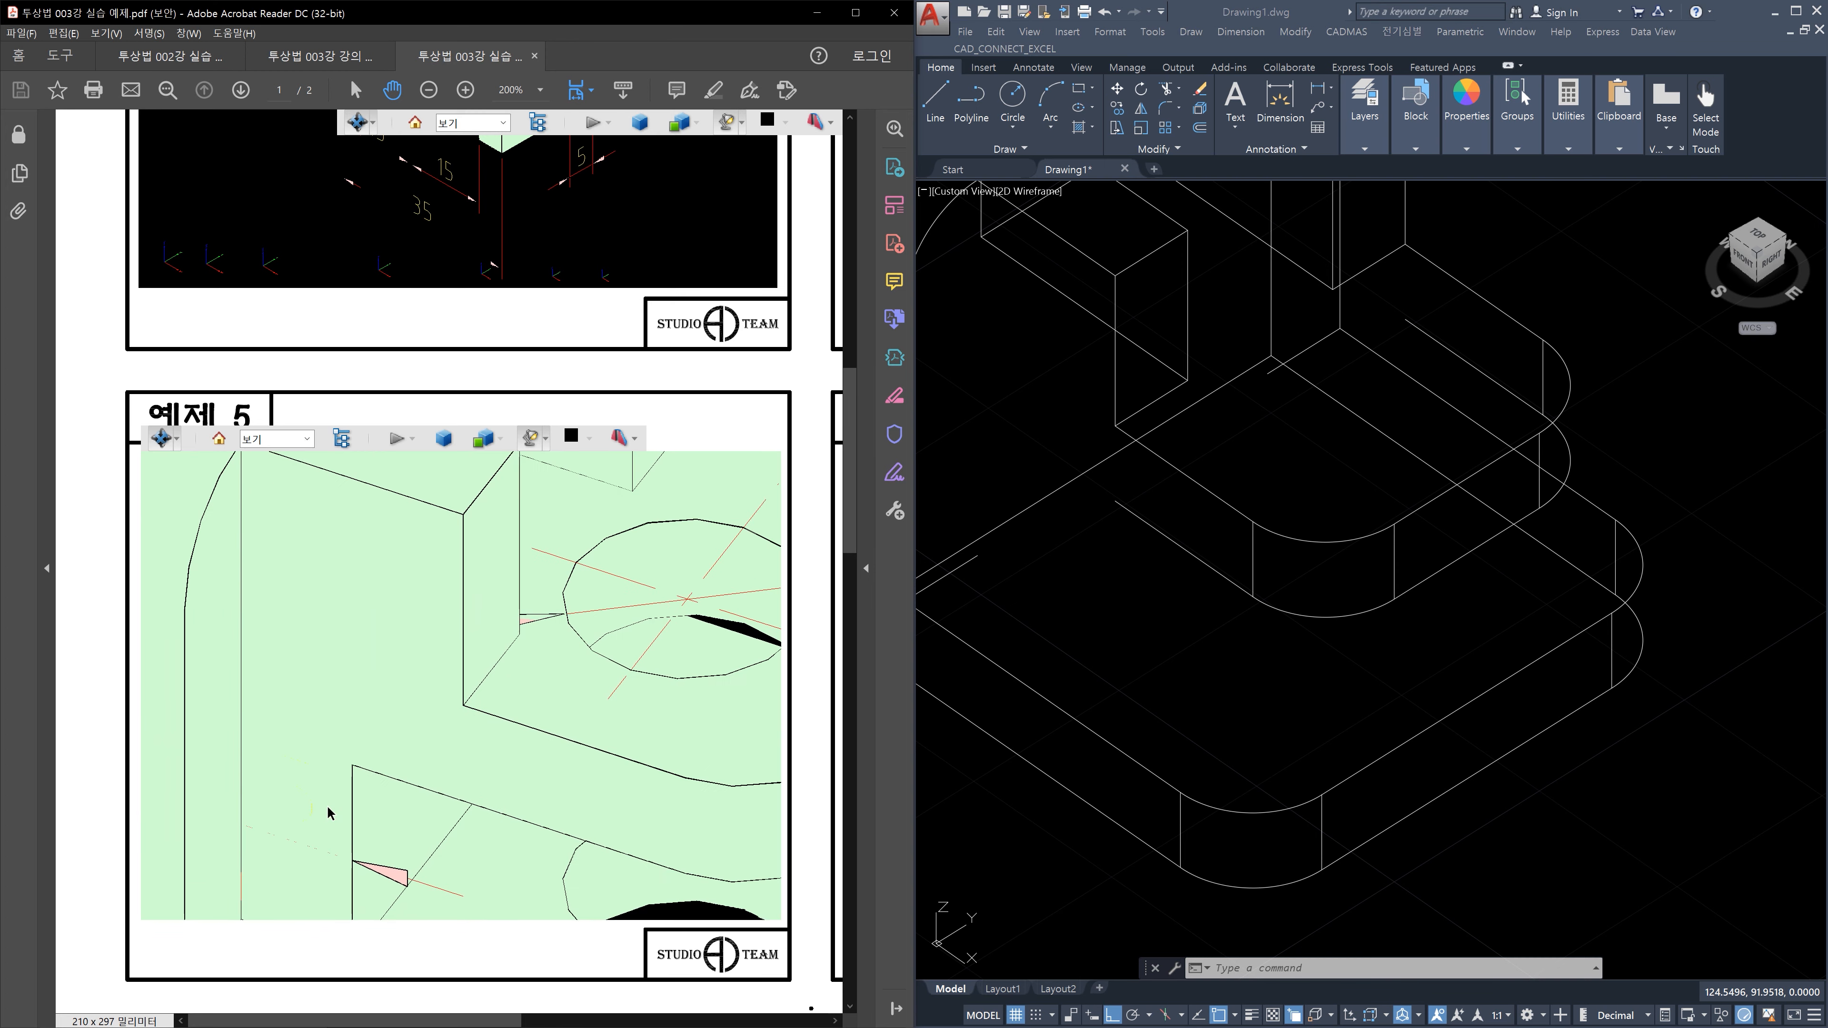
pyautogui.scroll(-10, 317, 818)
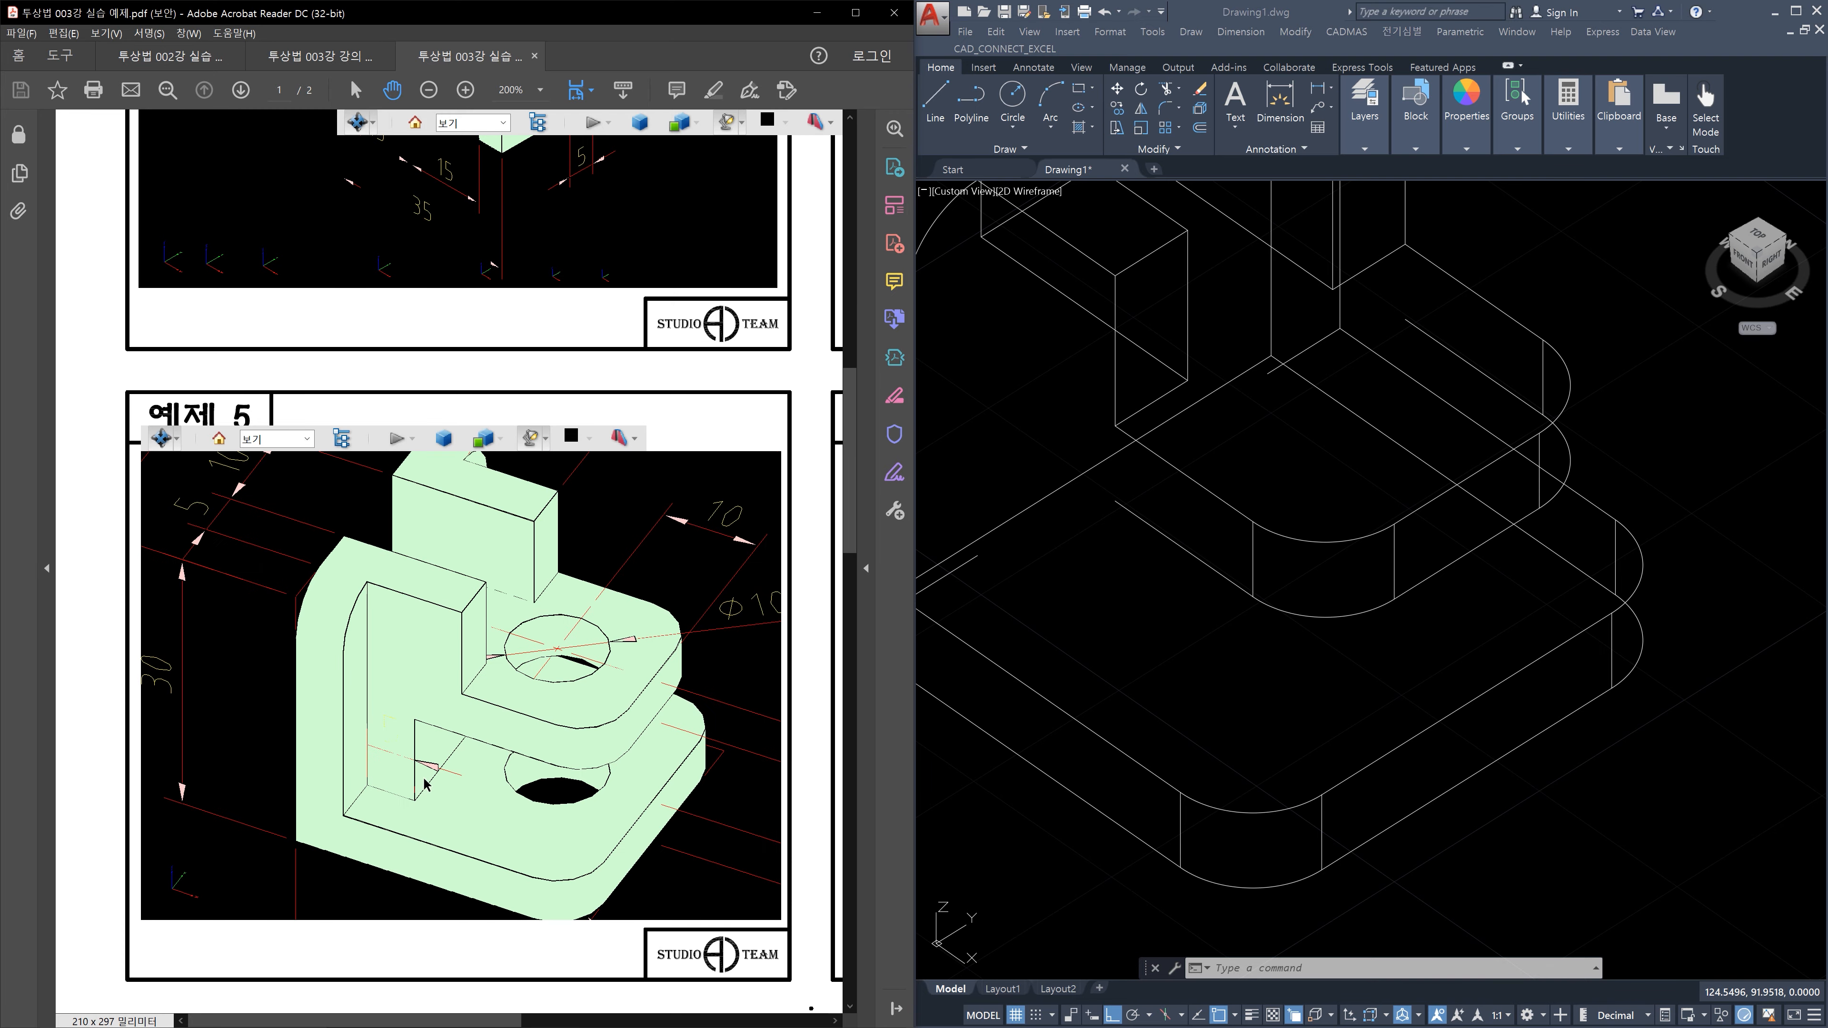
pyautogui.scroll(-3, 436, 771)
pyautogui.moveTo(441, 746); pyautogui.dragTo(434, 708)
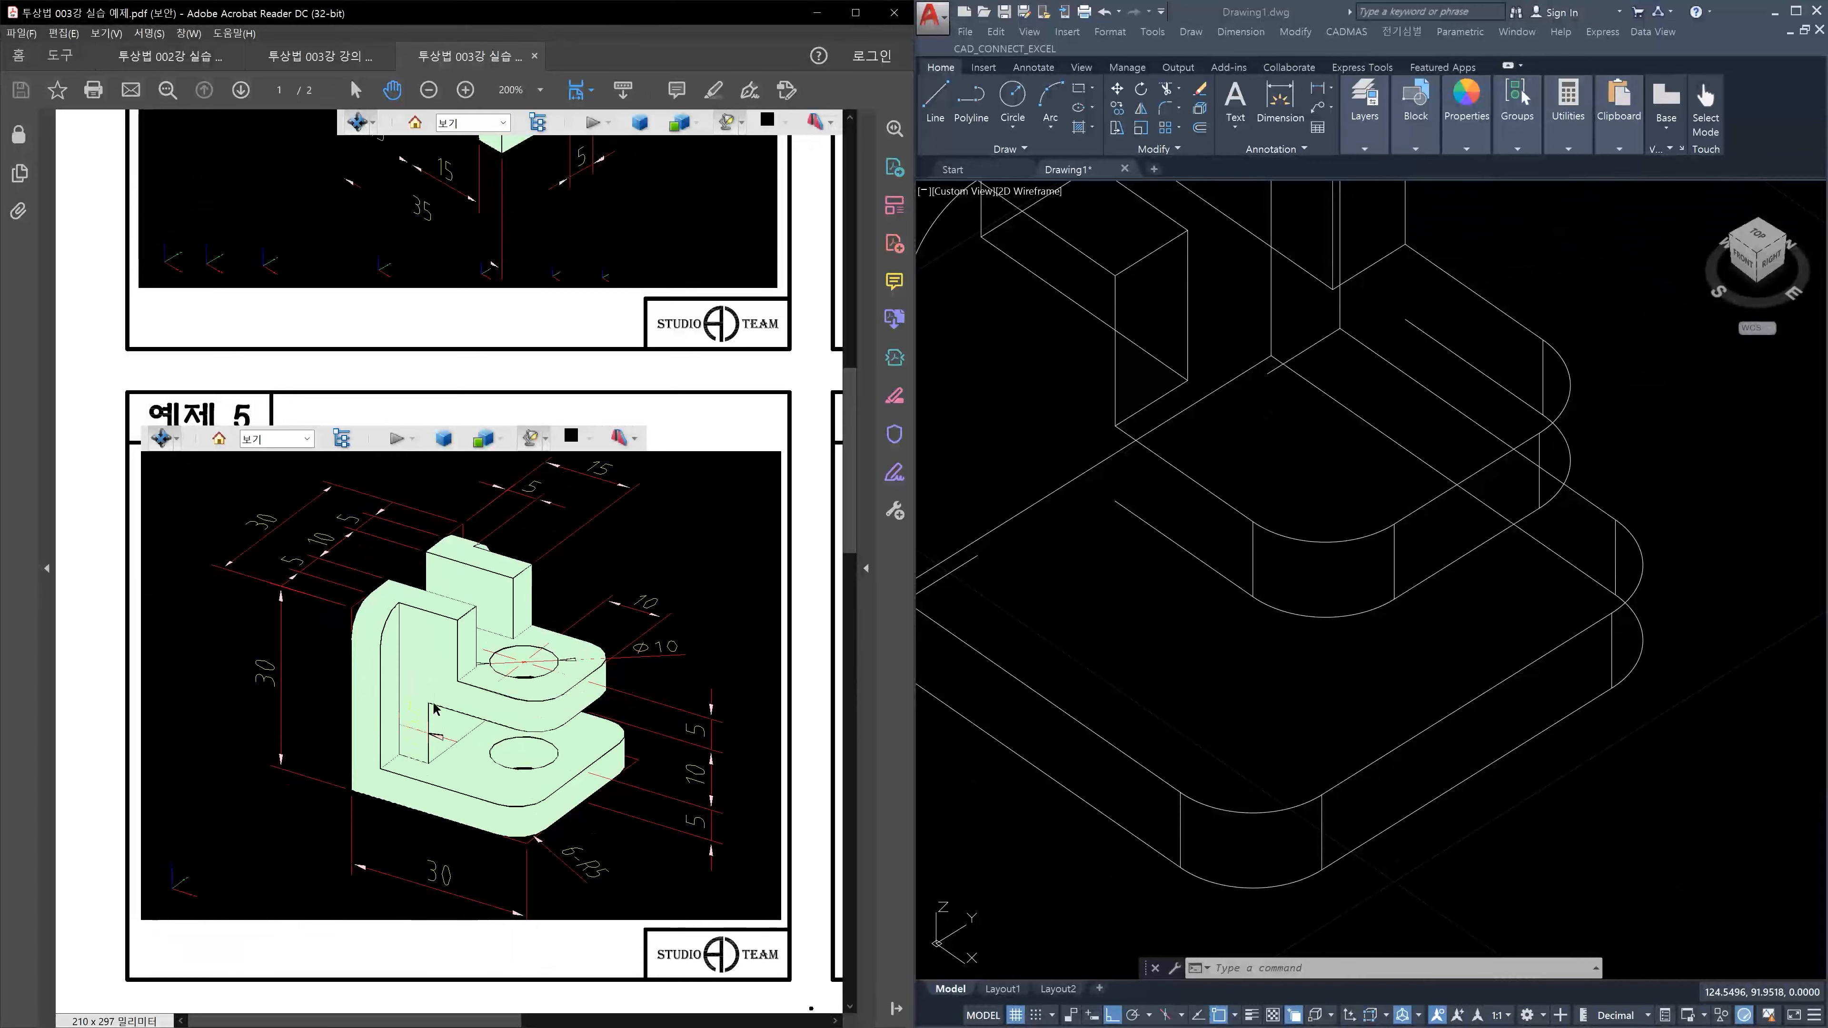
# Try wireframe rendering of example 5's PDF model on white and grey backgrounds, and restore the black background
pyautogui.click(501, 440)
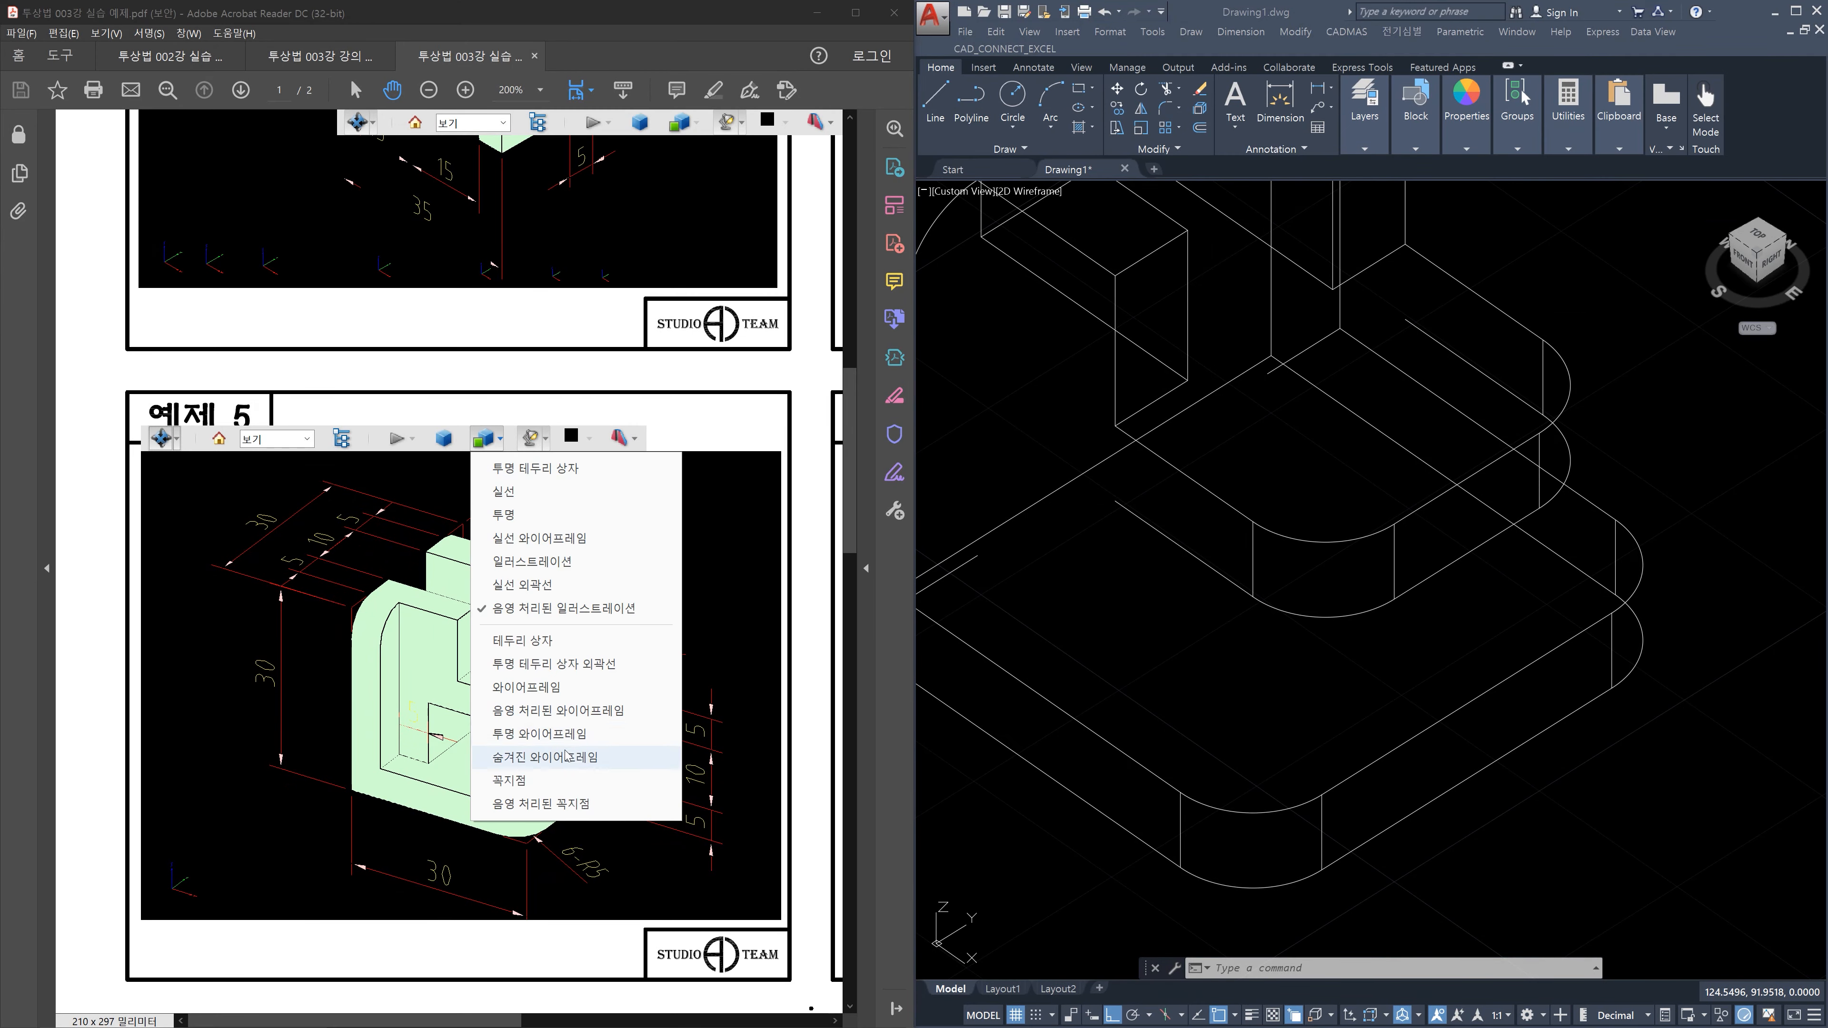
pyautogui.click(544, 695)
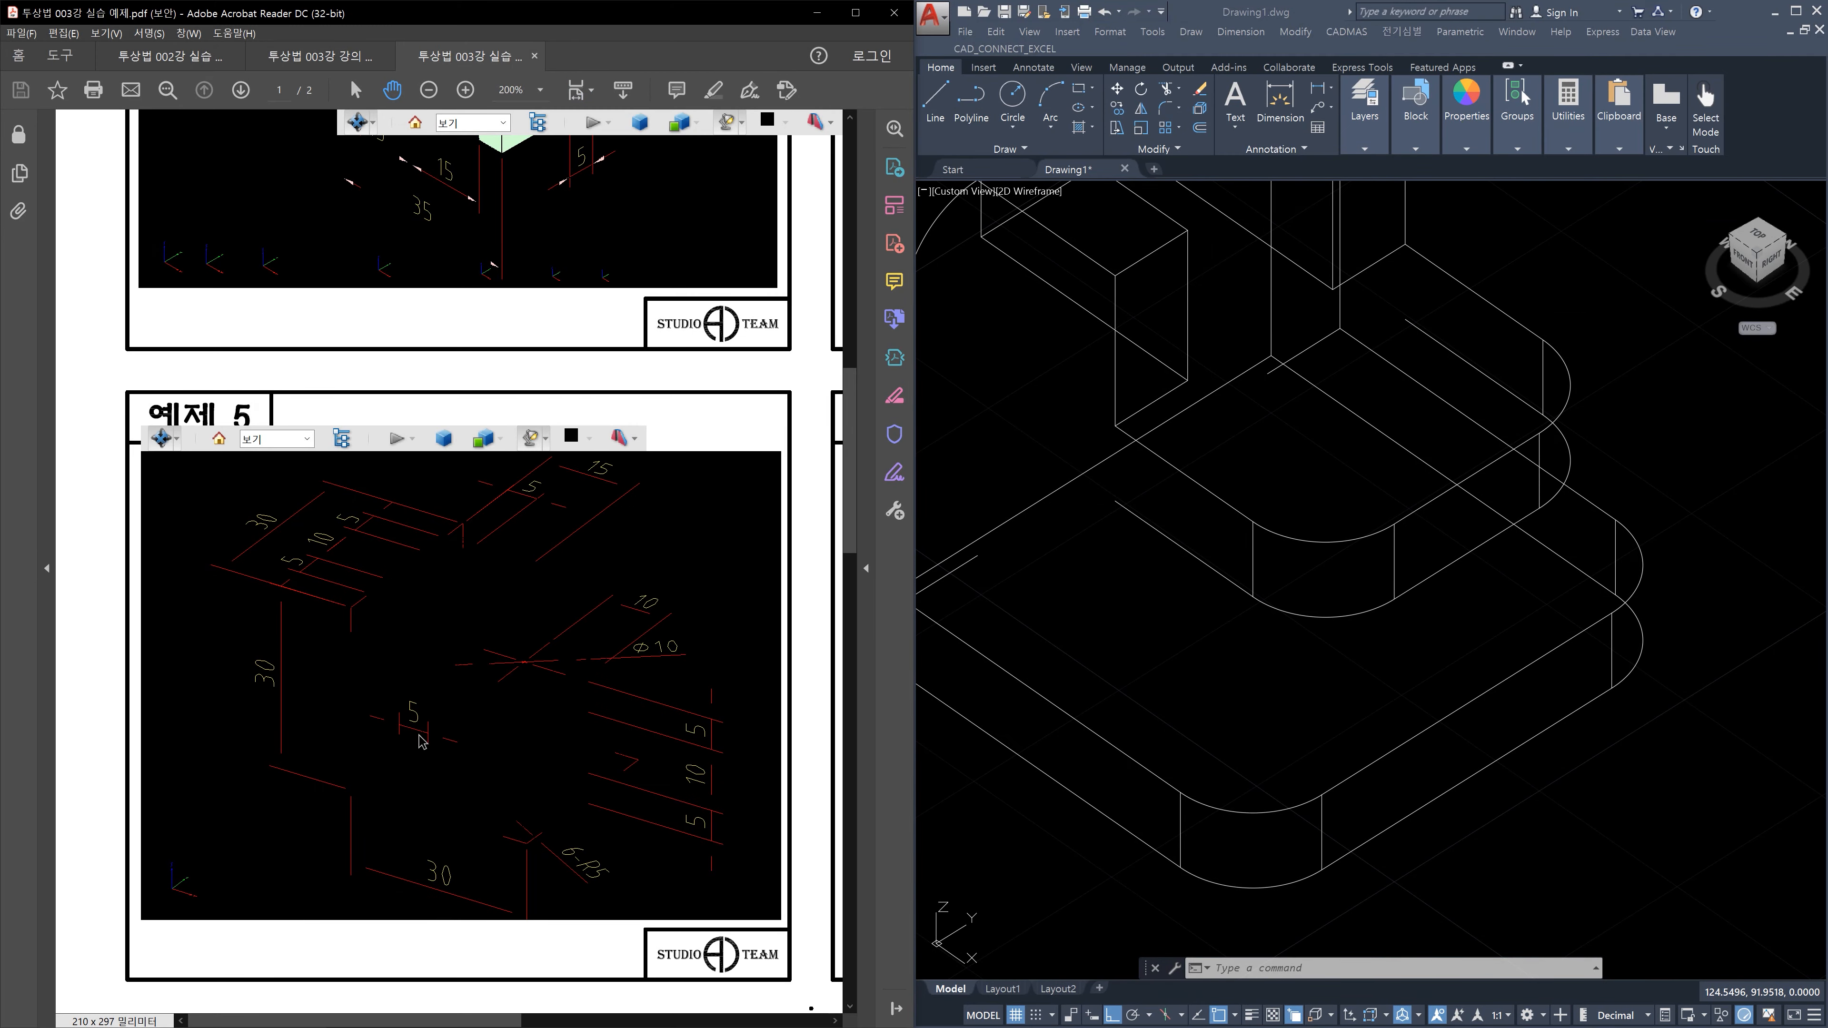
pyautogui.click(589, 440)
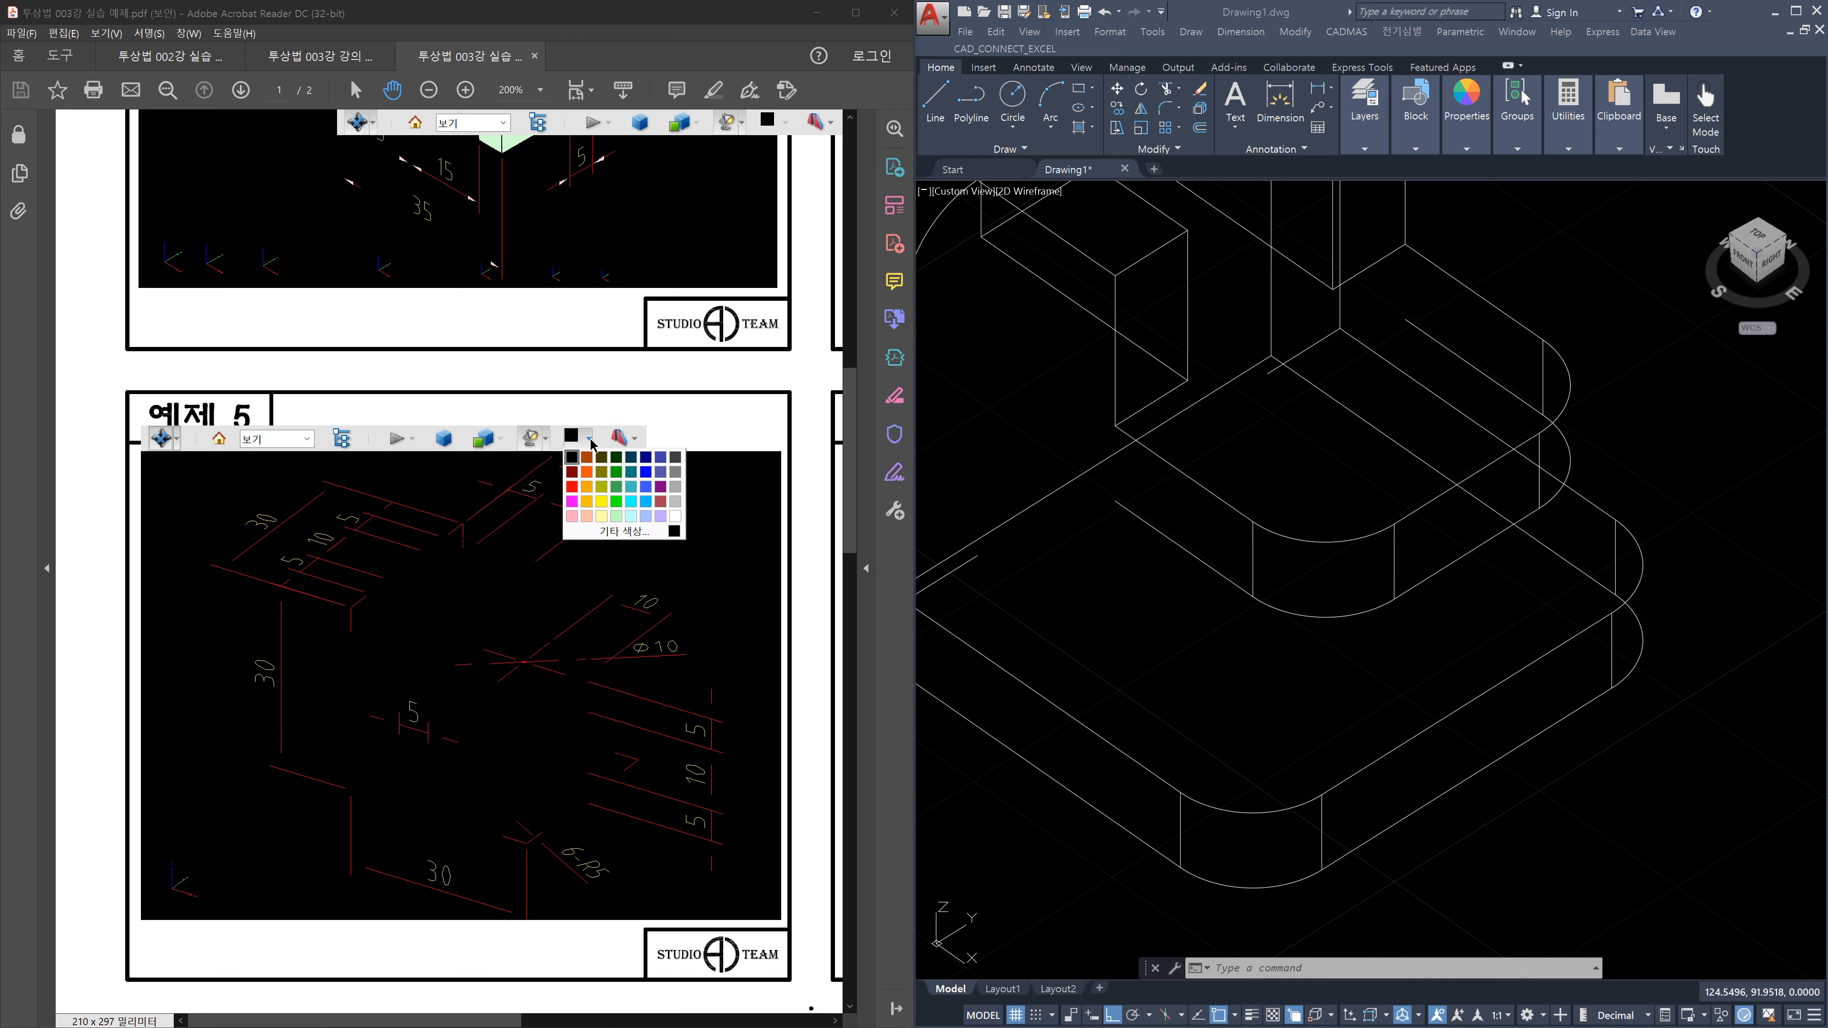
pyautogui.click(675, 515)
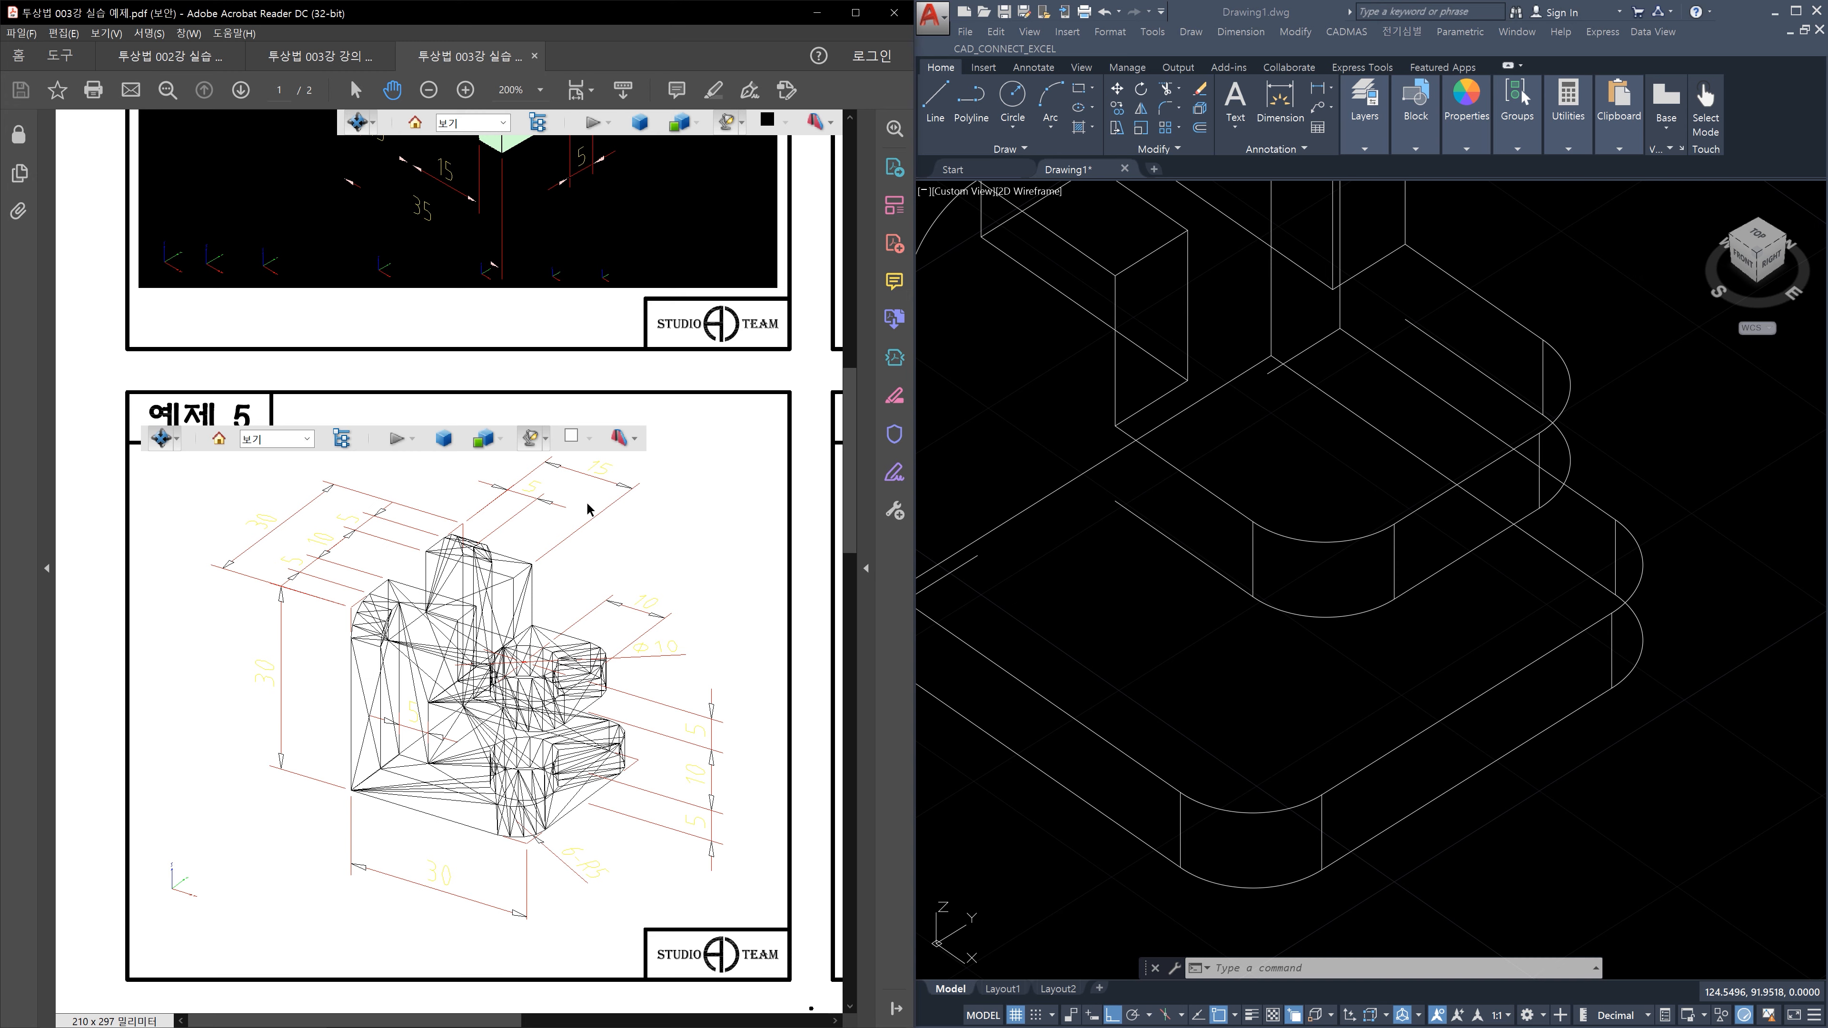
pyautogui.click(589, 439)
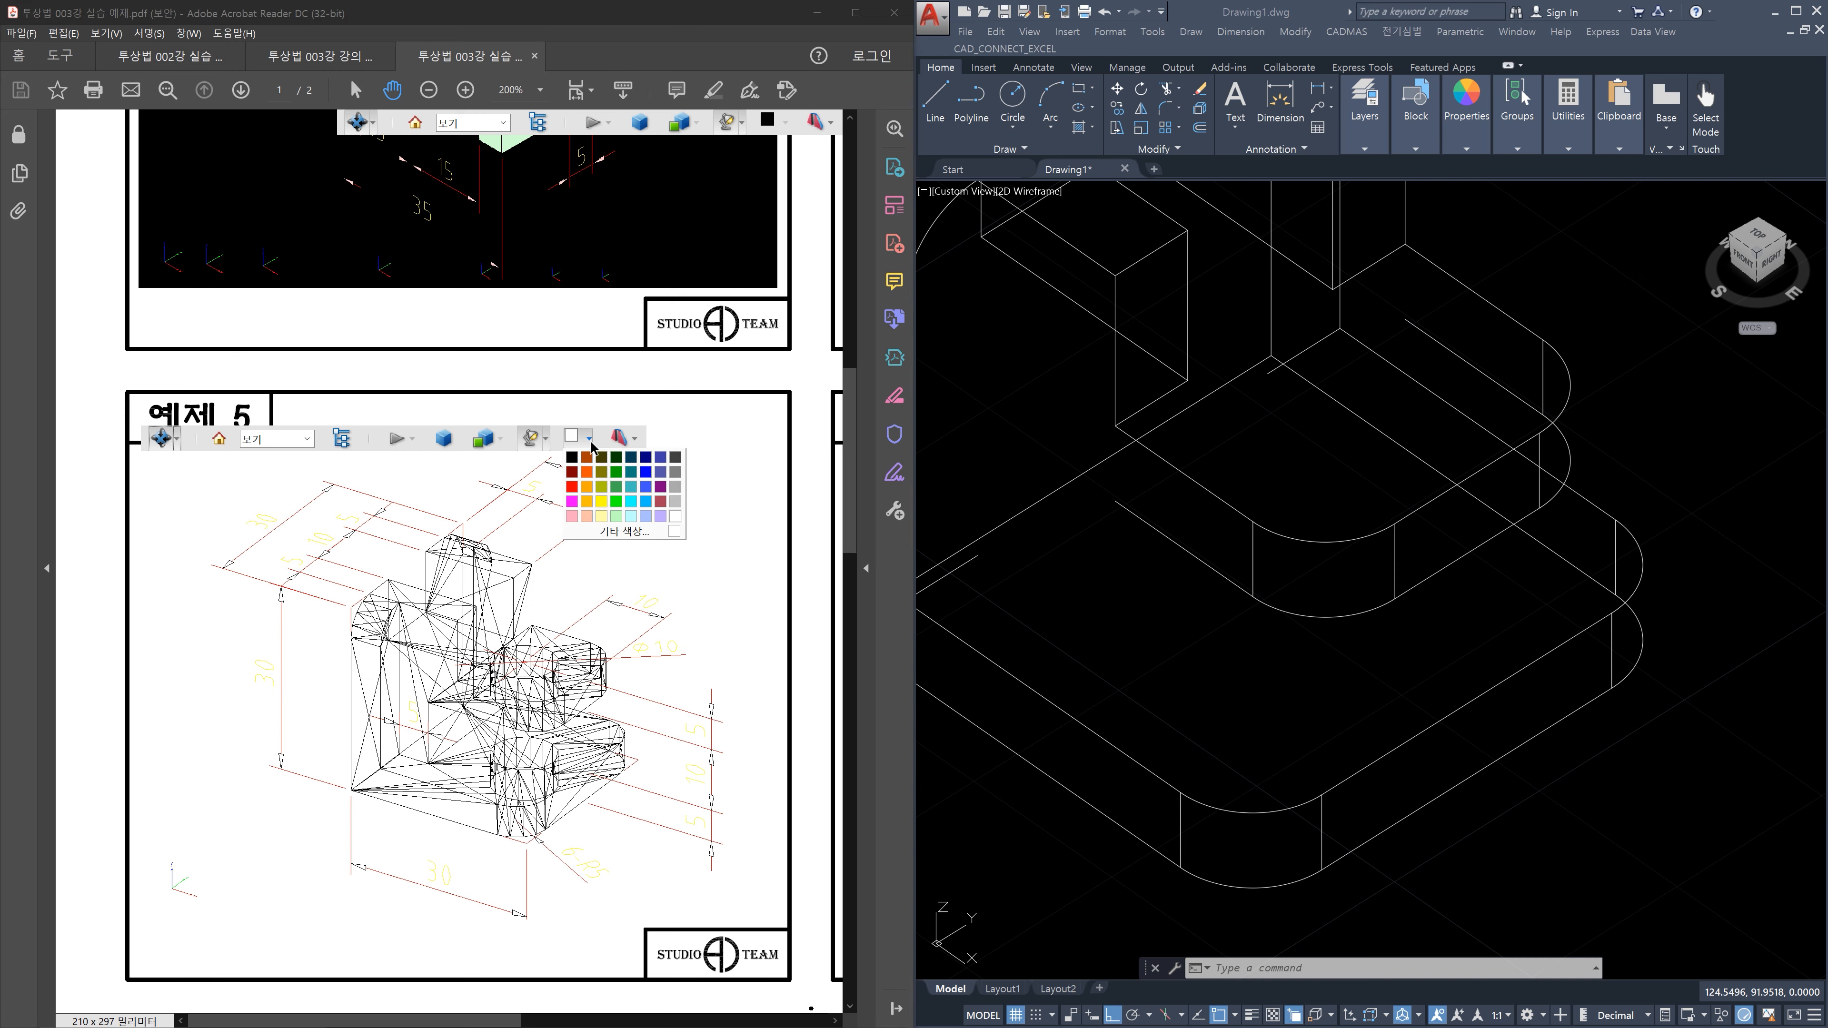
pyautogui.click(675, 487)
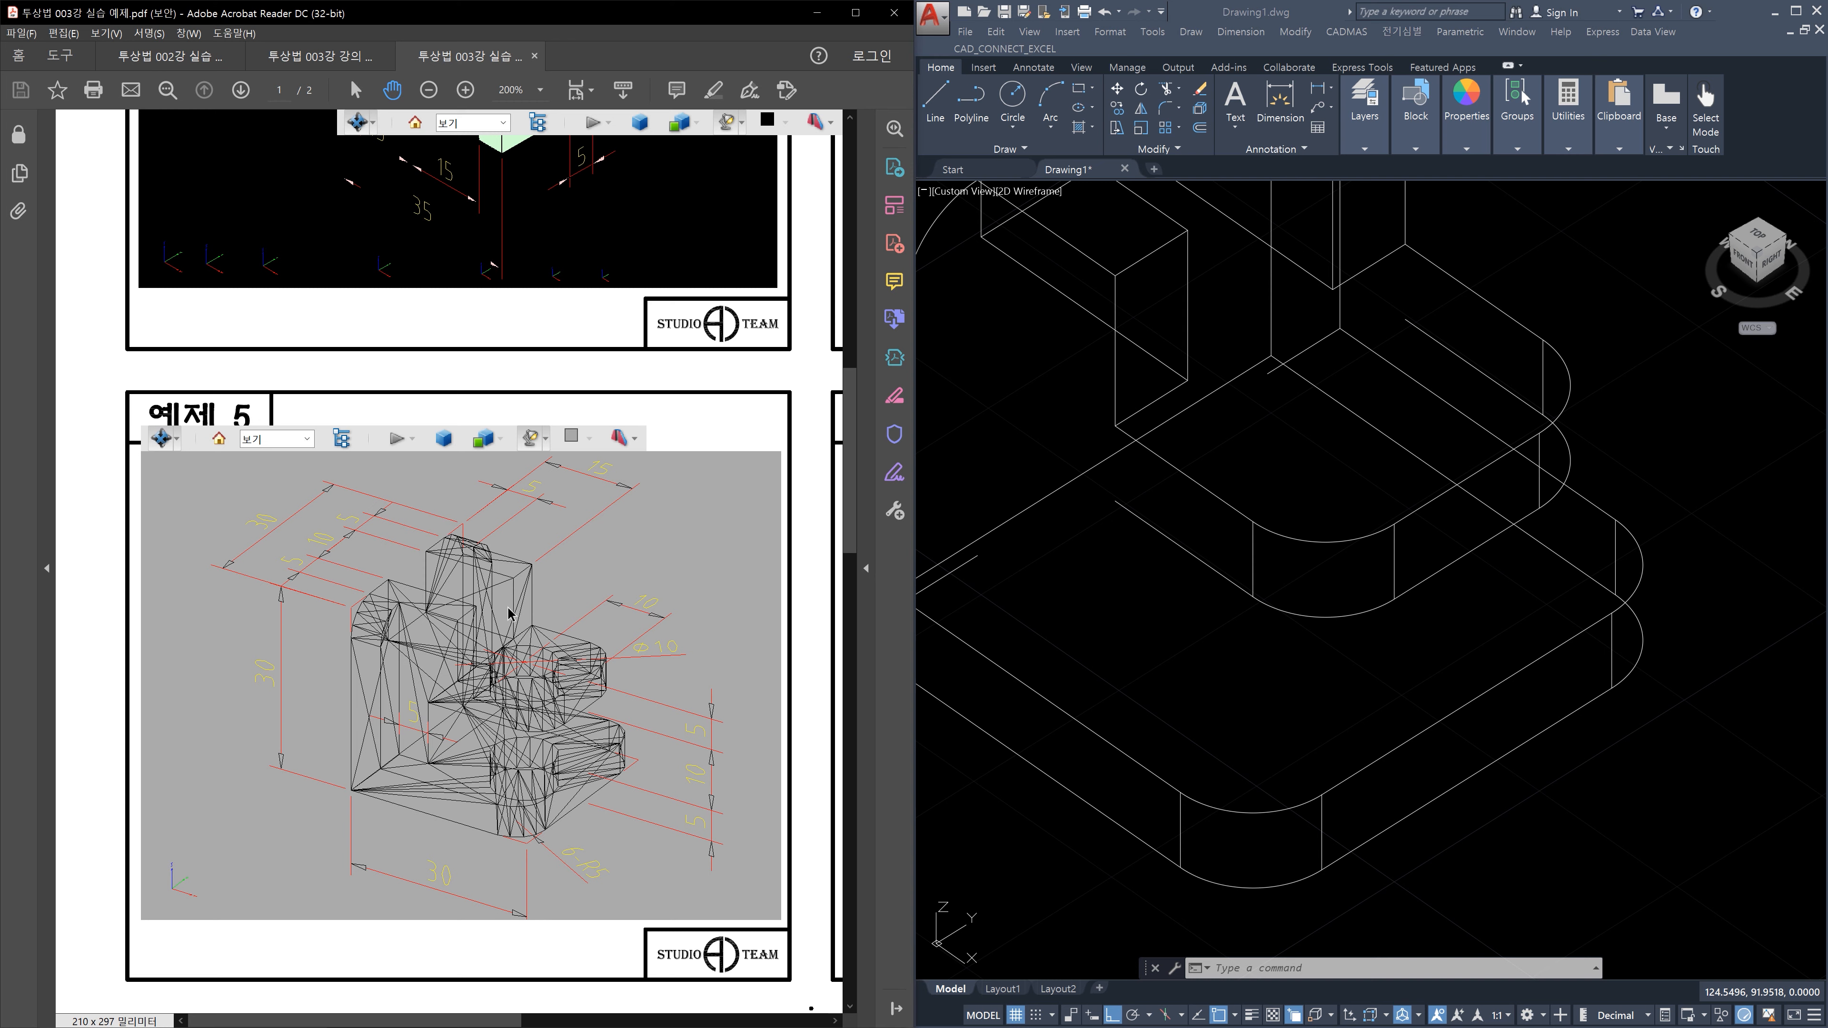
pyautogui.click(589, 439)
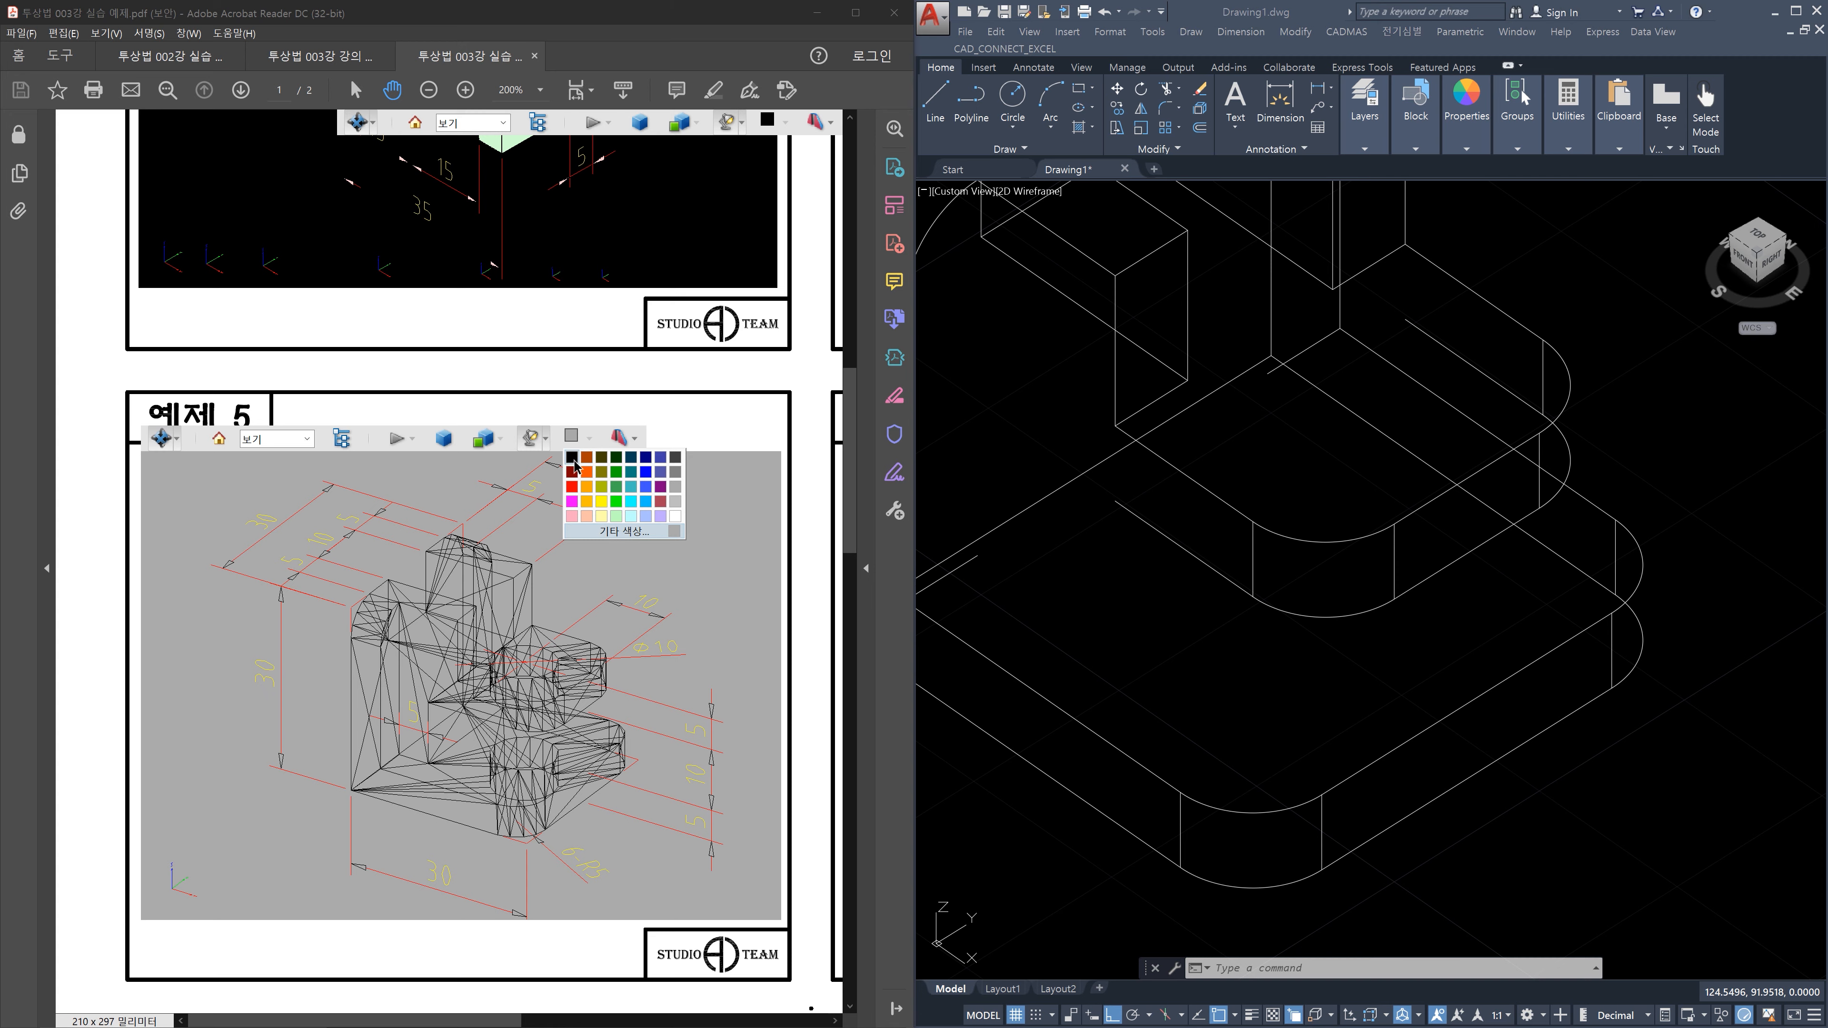
pyautogui.click(572, 458)
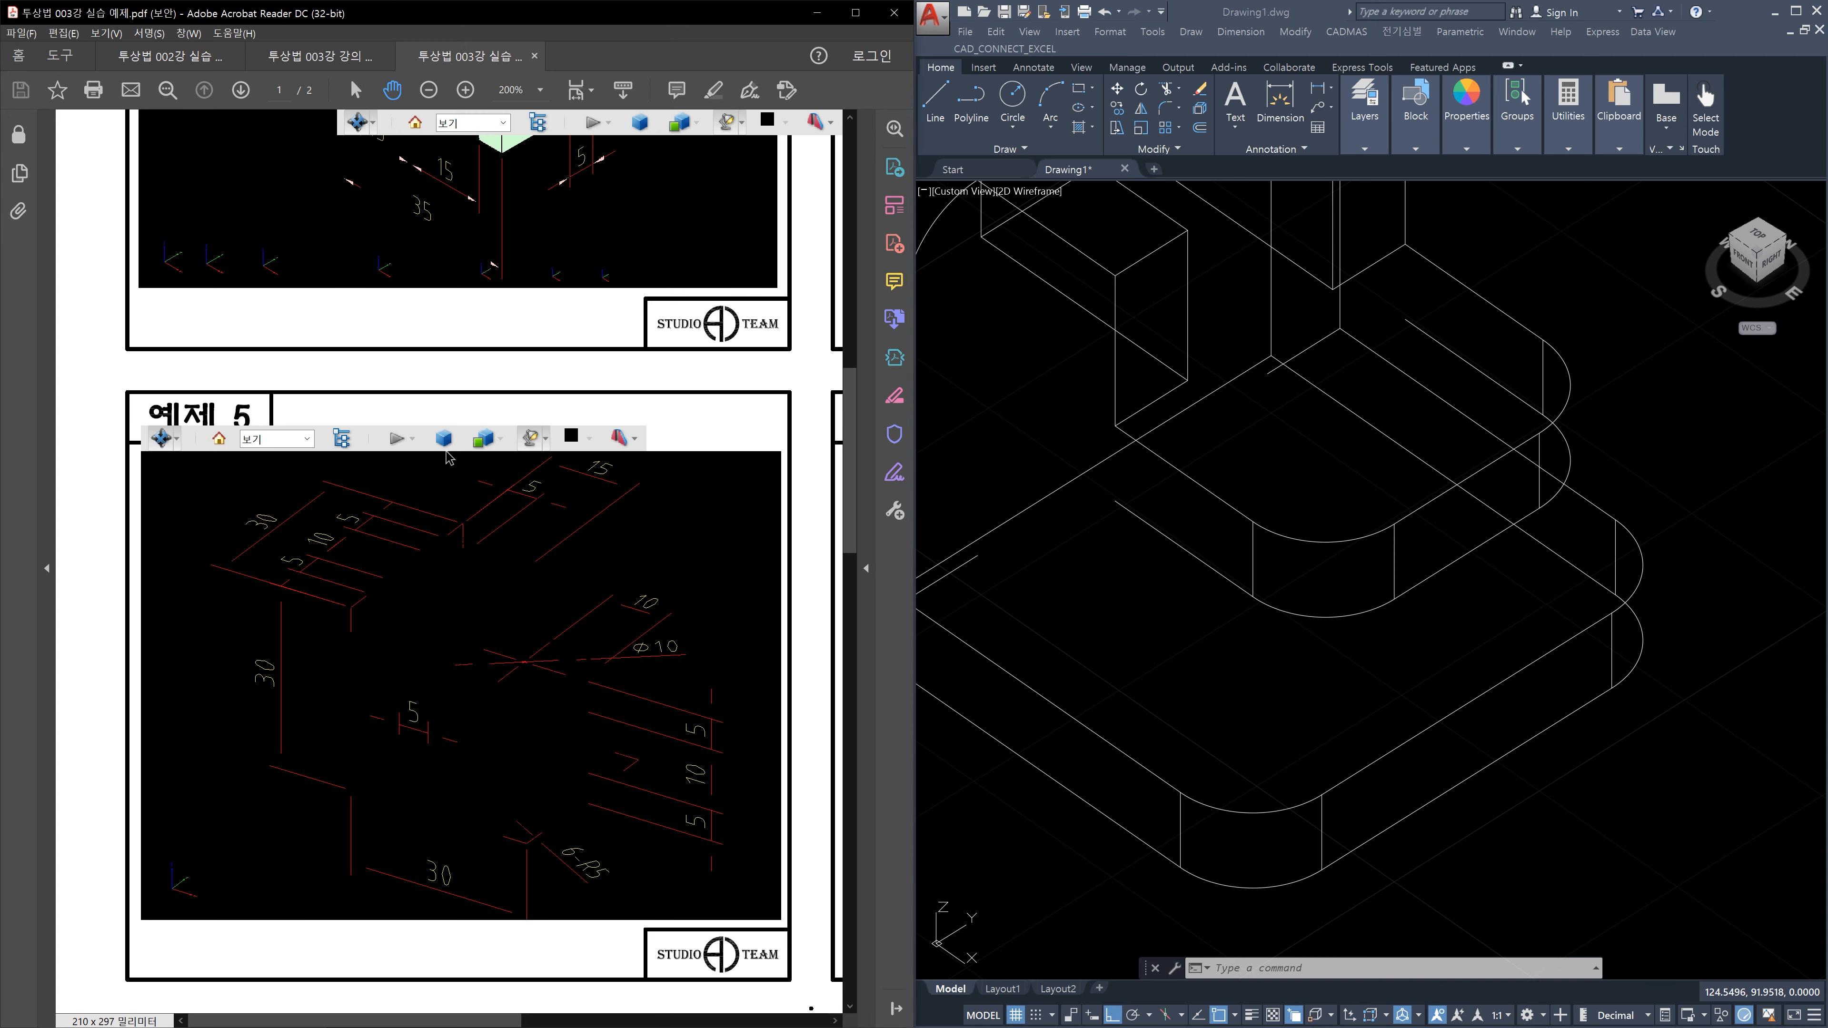
# Try the bounding box and solid wireframe render modes on example 5's PDF model
pyautogui.click(503, 443)
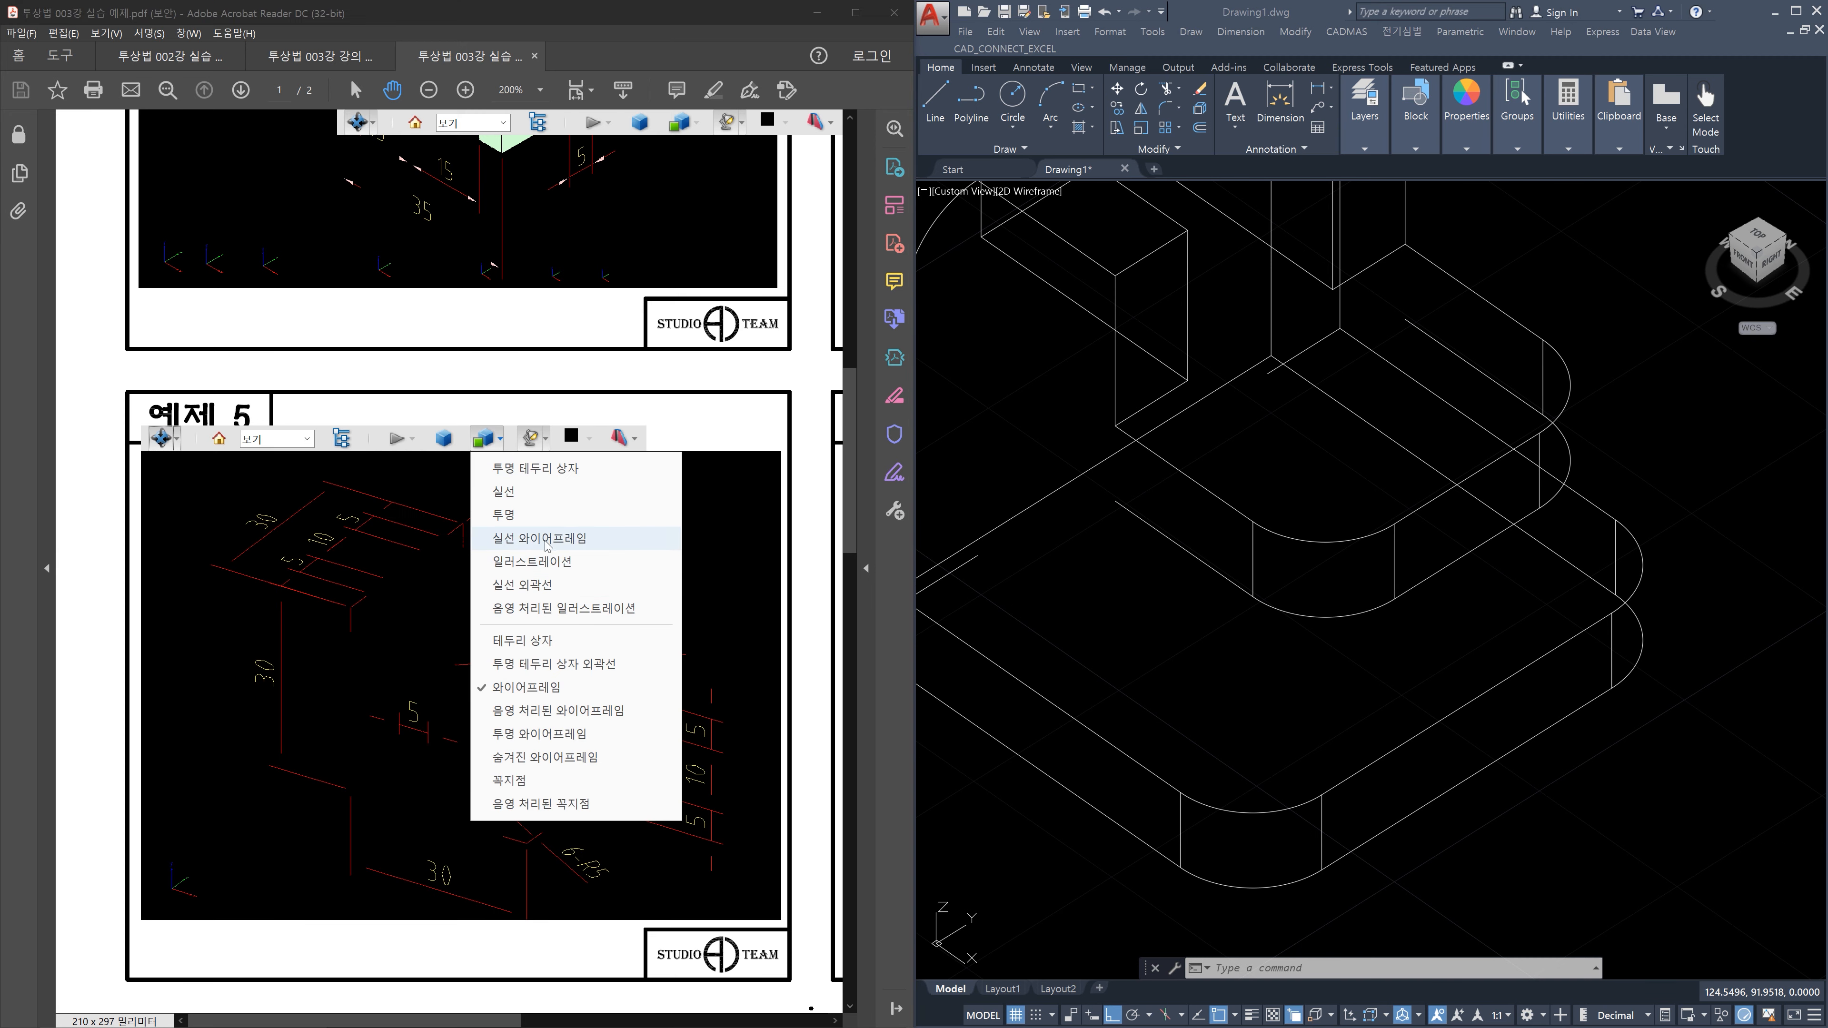
pyautogui.click(523, 643)
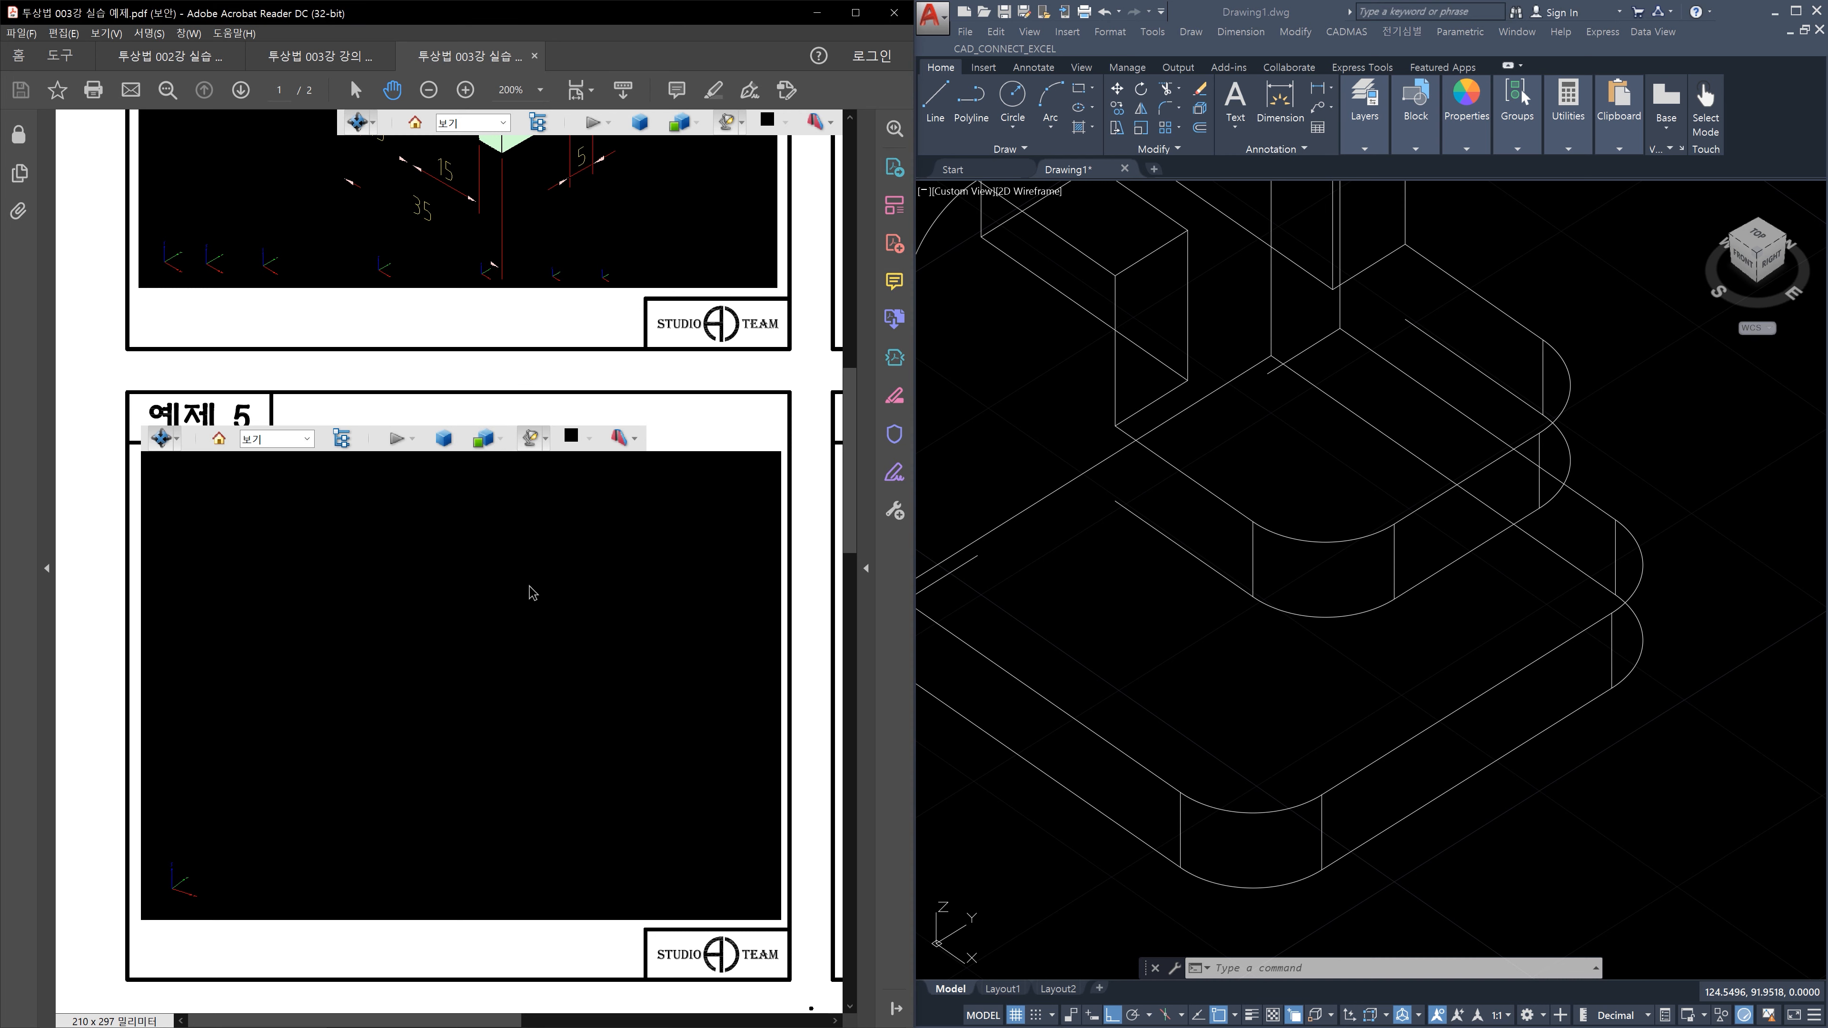
pyautogui.click(502, 441)
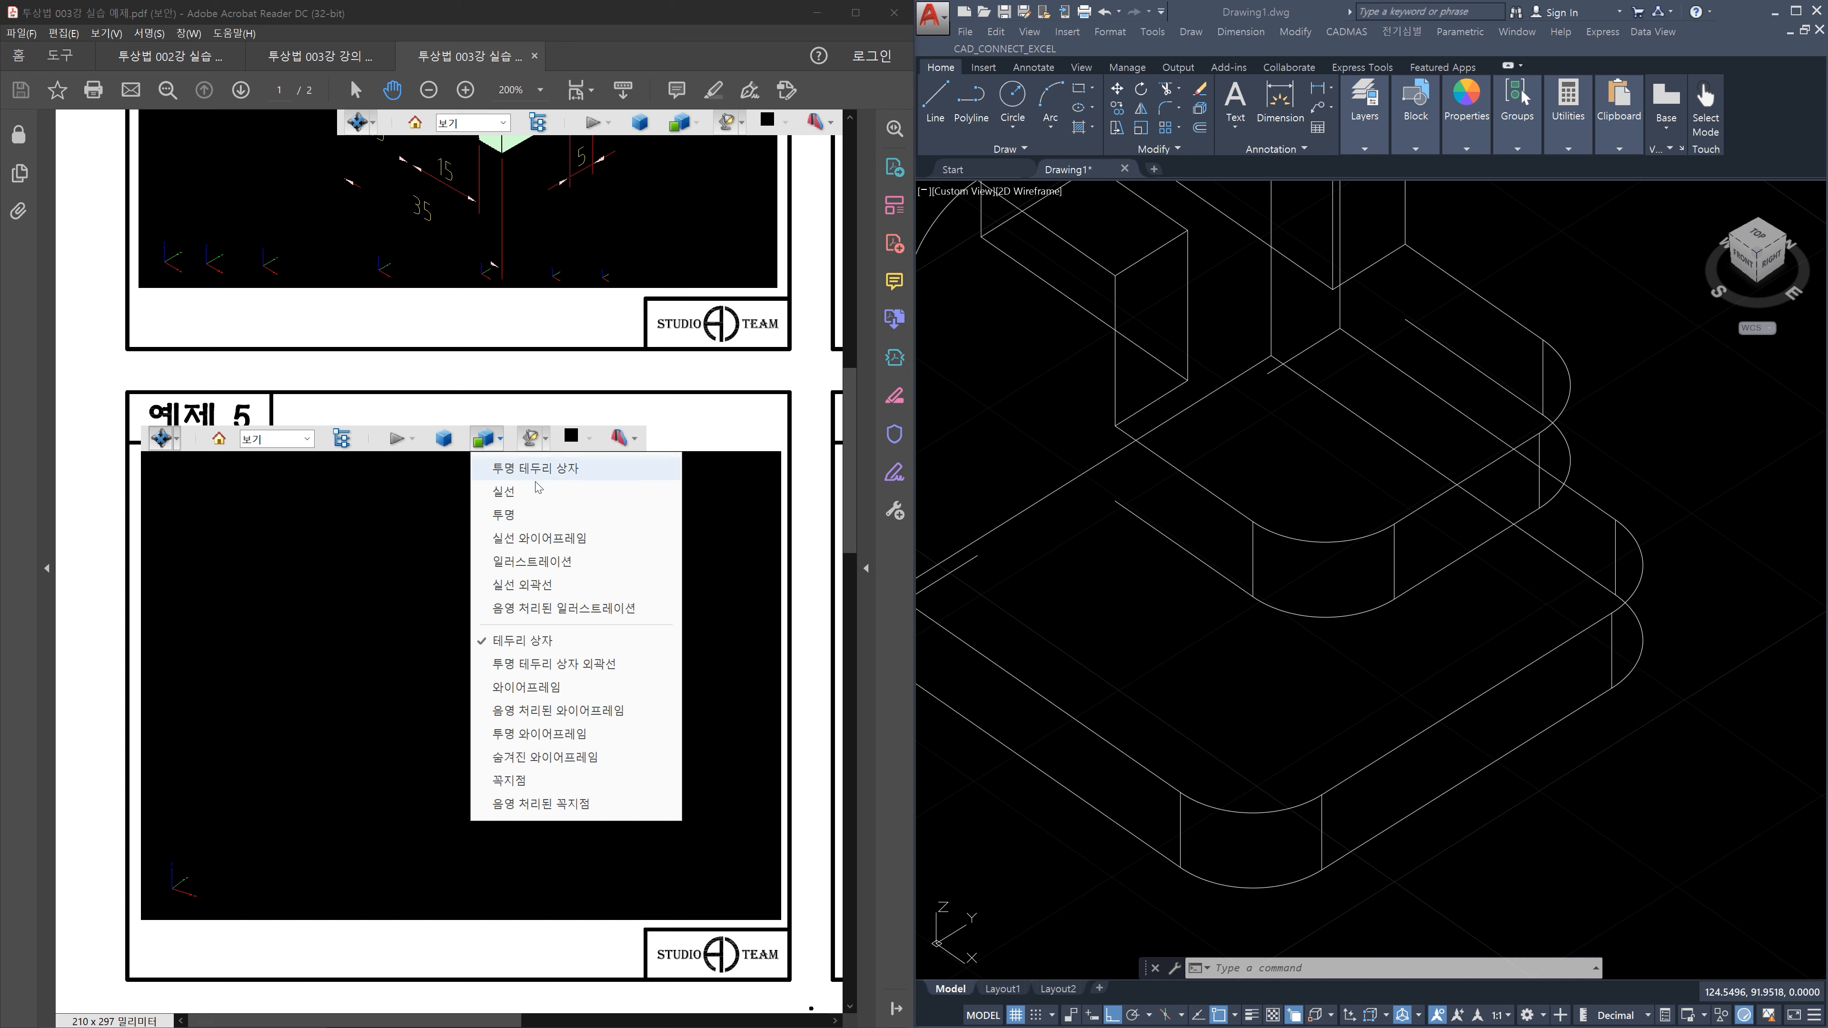
pyautogui.click(538, 540)
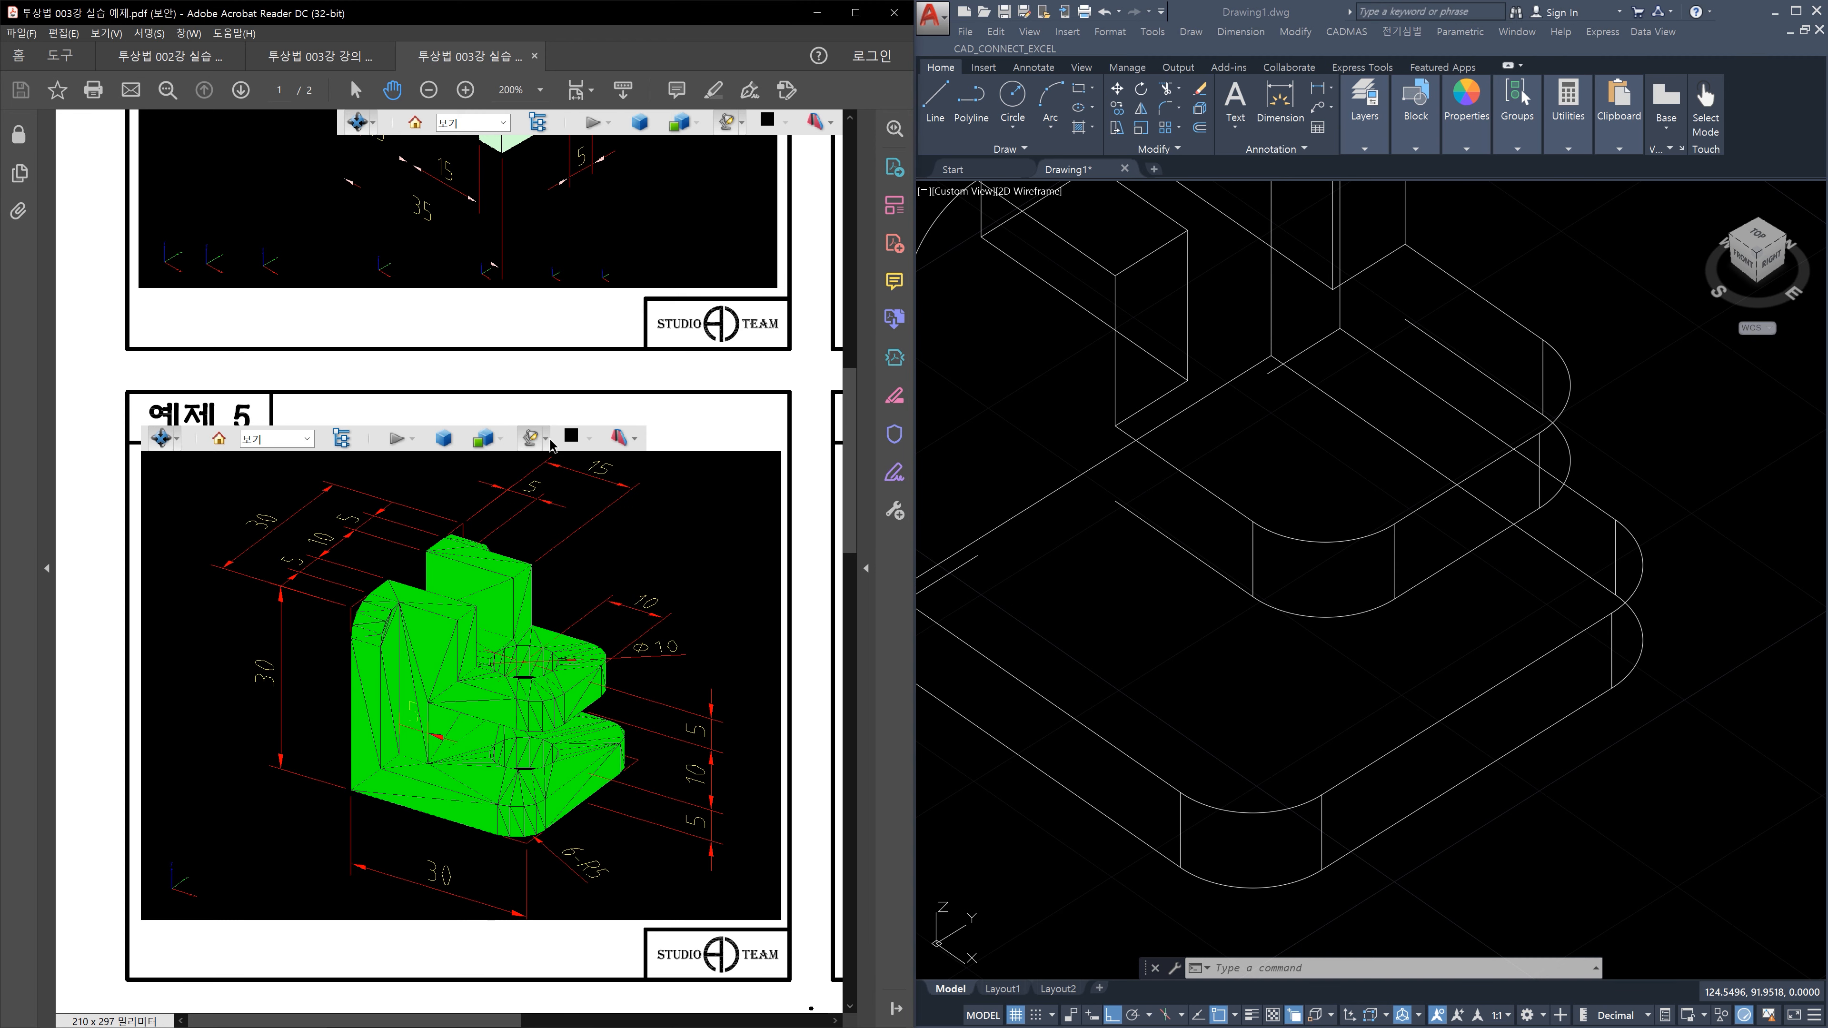
# Render example 5's PDF model as a solid outline and rotate it slightly
pyautogui.click(501, 441)
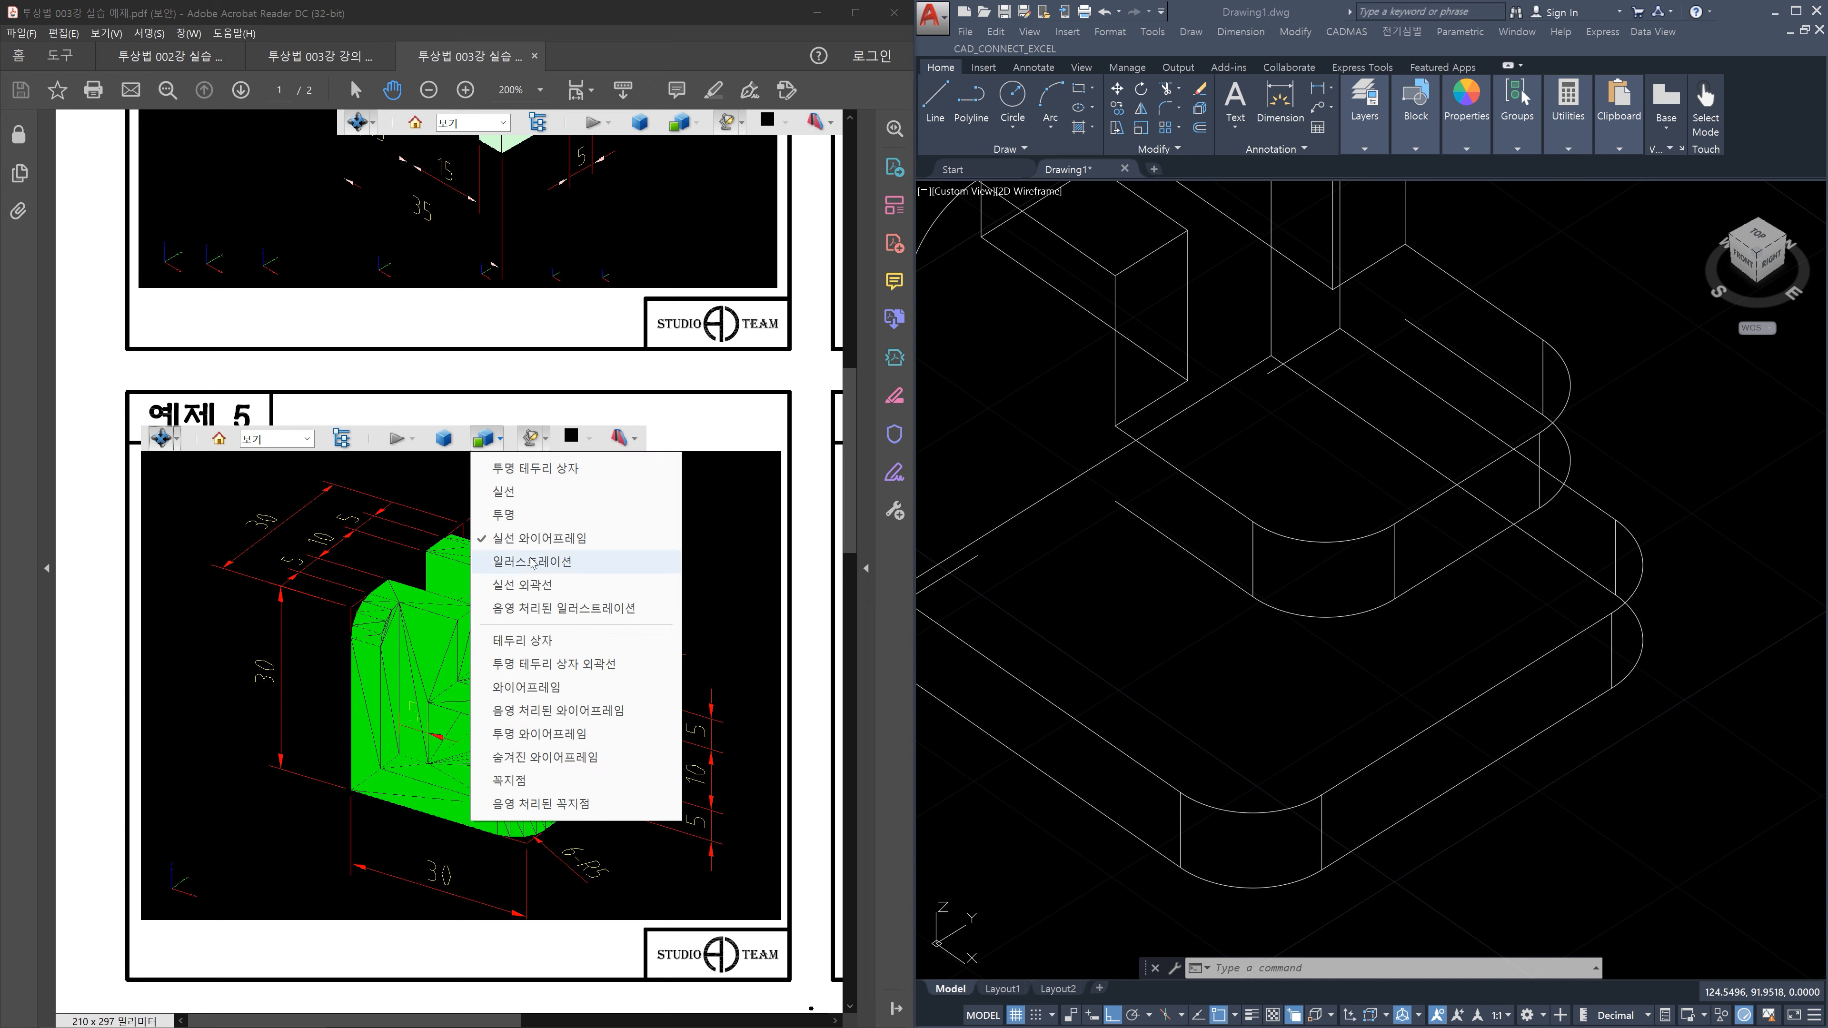
pyautogui.click(520, 584)
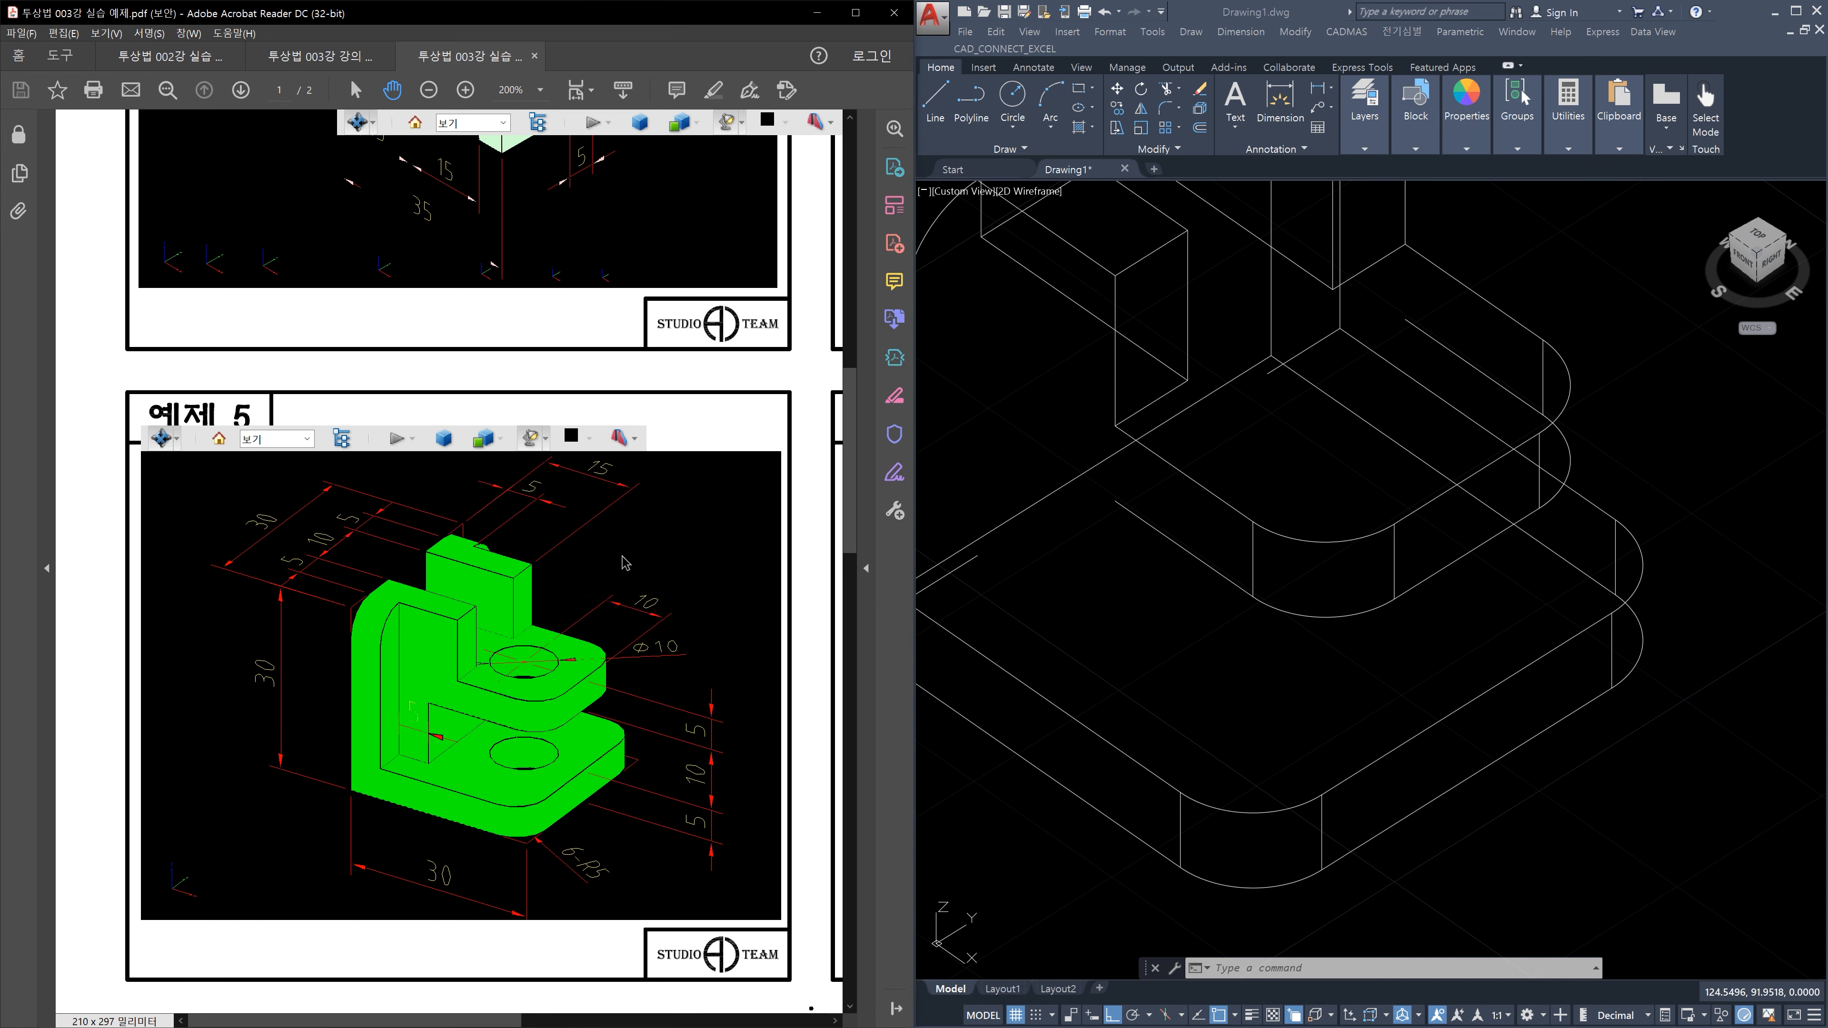
pyautogui.moveTo(685, 565)
pyautogui.mouseDown()
pyautogui.moveTo(702, 587)
pyautogui.moveTo(670, 560)
pyautogui.mouseUp()
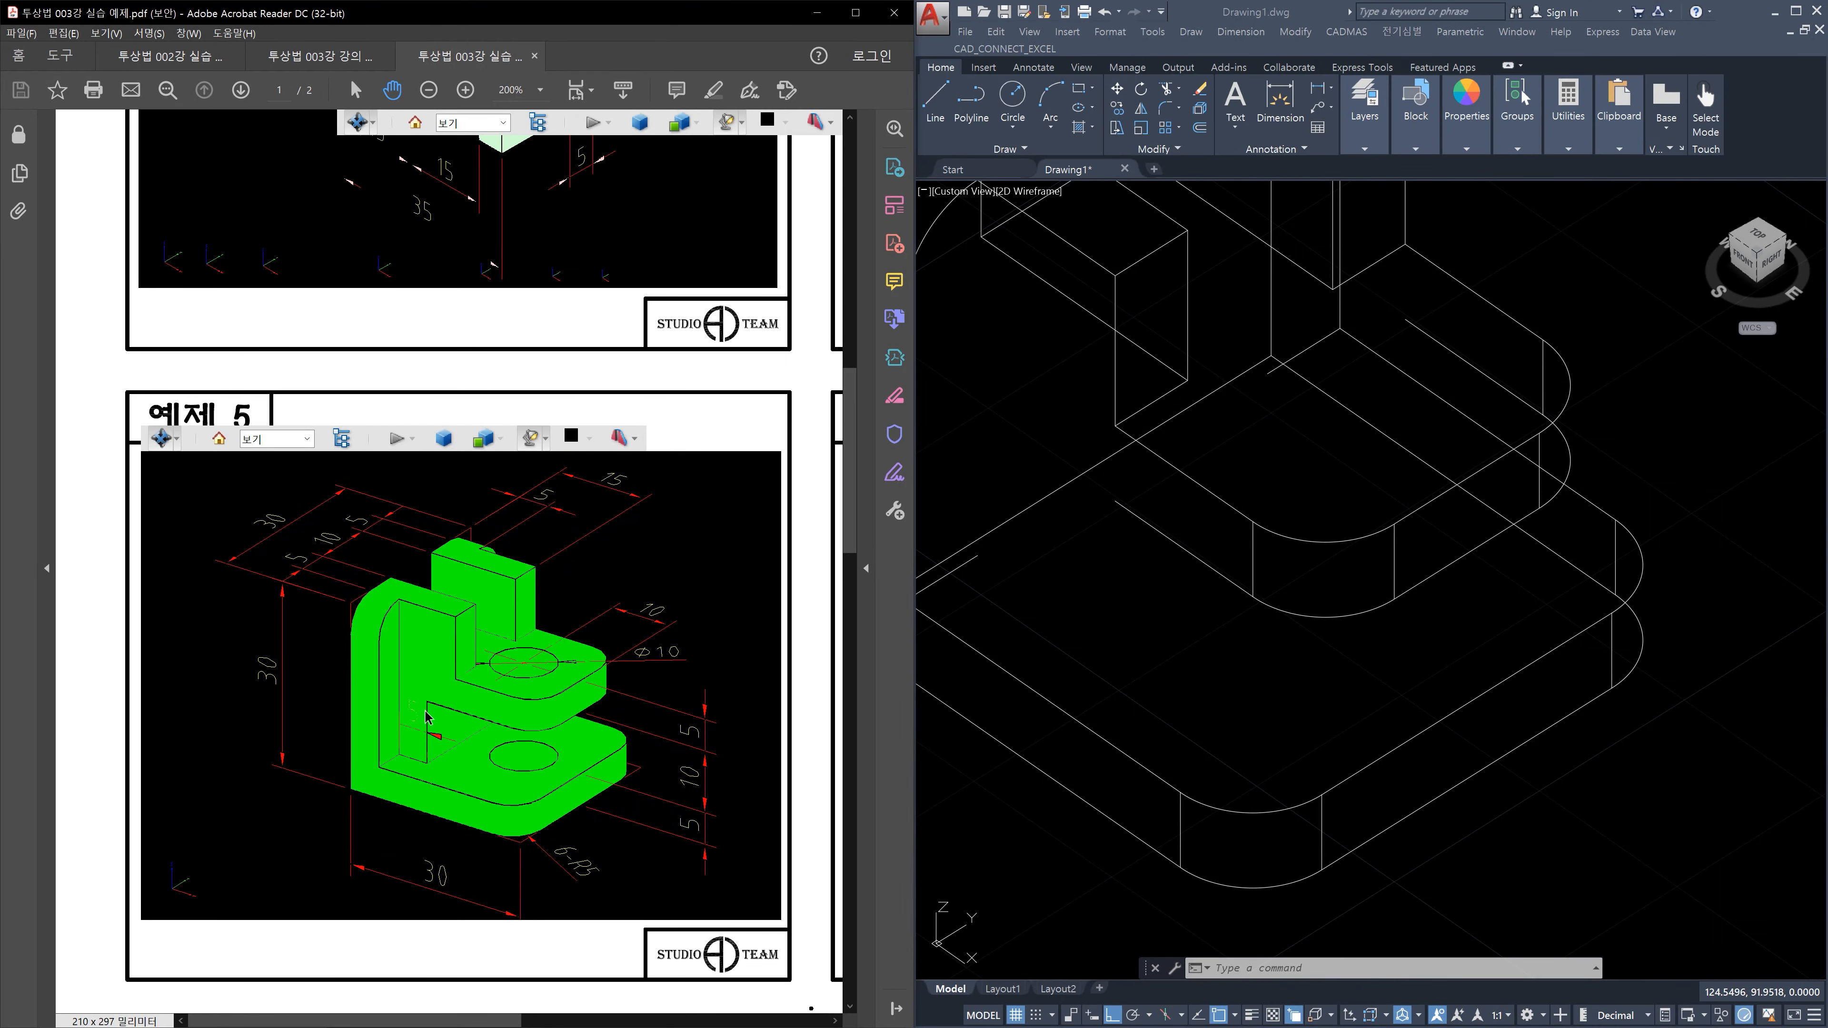
# In AutoCAD, lengthen the rear ends of the upper plate's lower left and right edges by a delta of 5
pyautogui.click(1129, 617)
pyautogui.press('Escape')
pyautogui.press('Escape')
pyautogui.press('Escape')
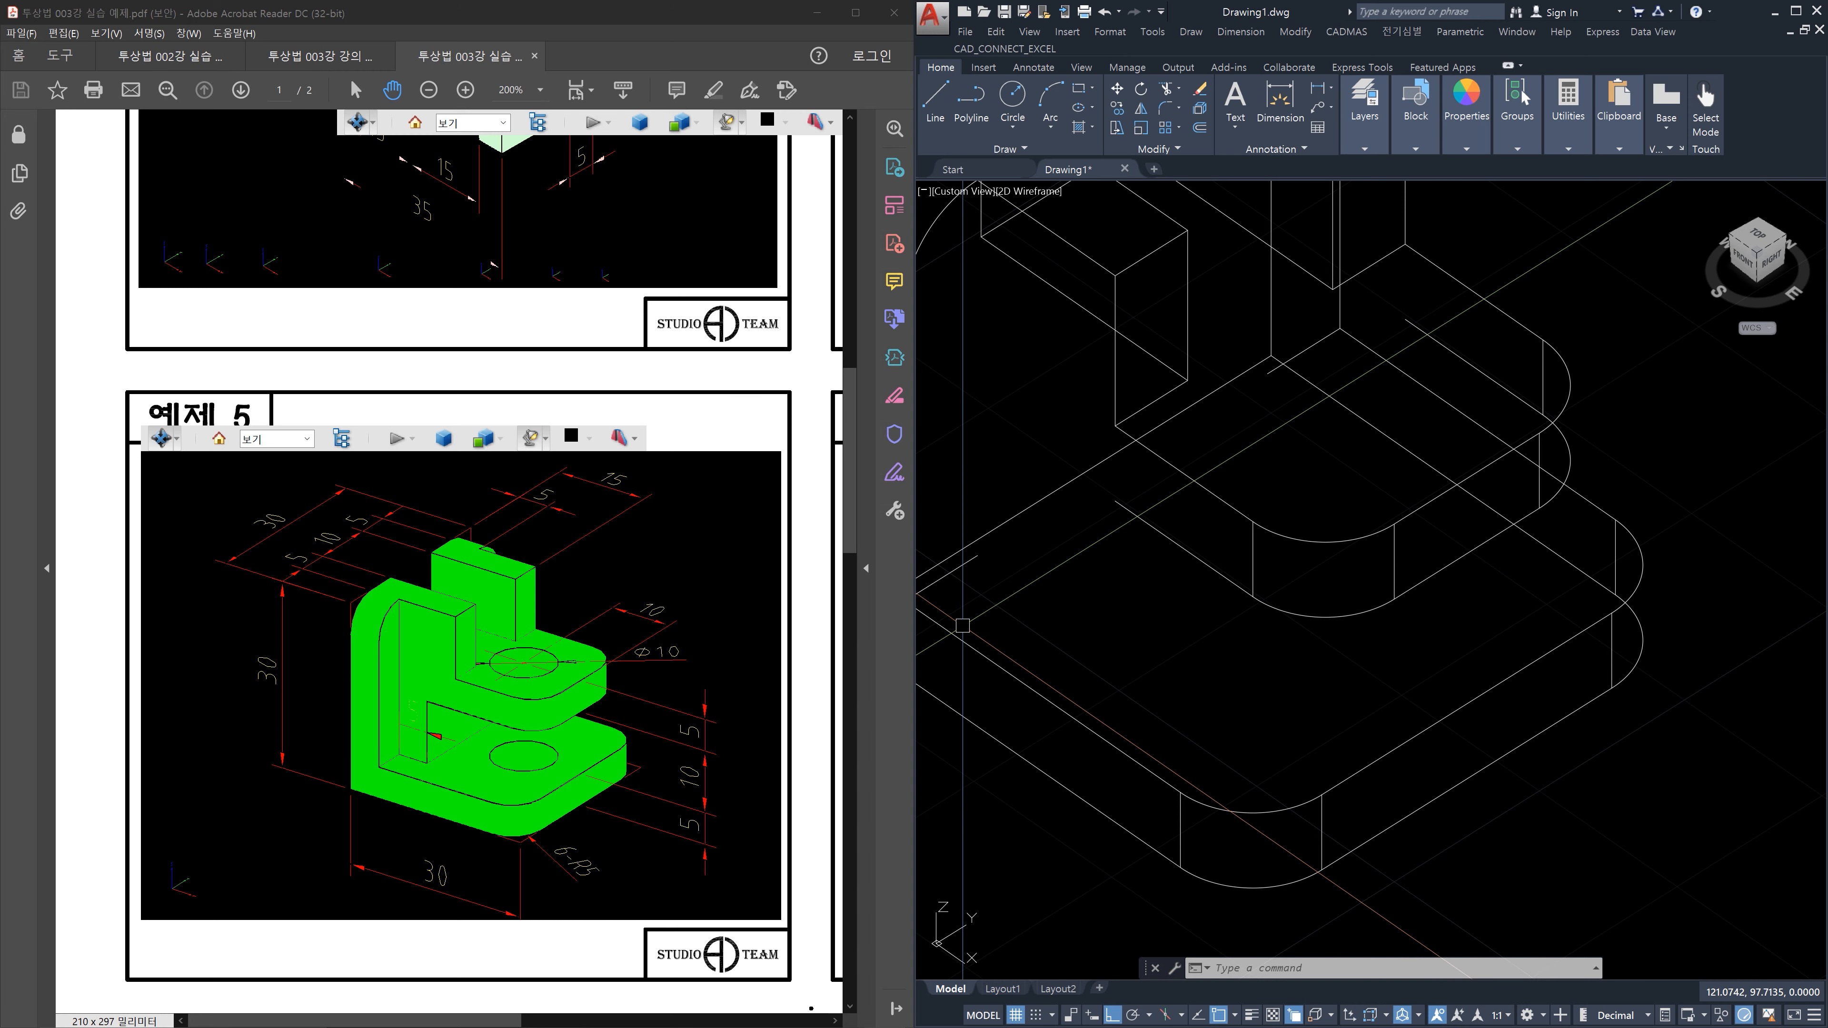
pyautogui.press('Escape')
pyautogui.write('len')
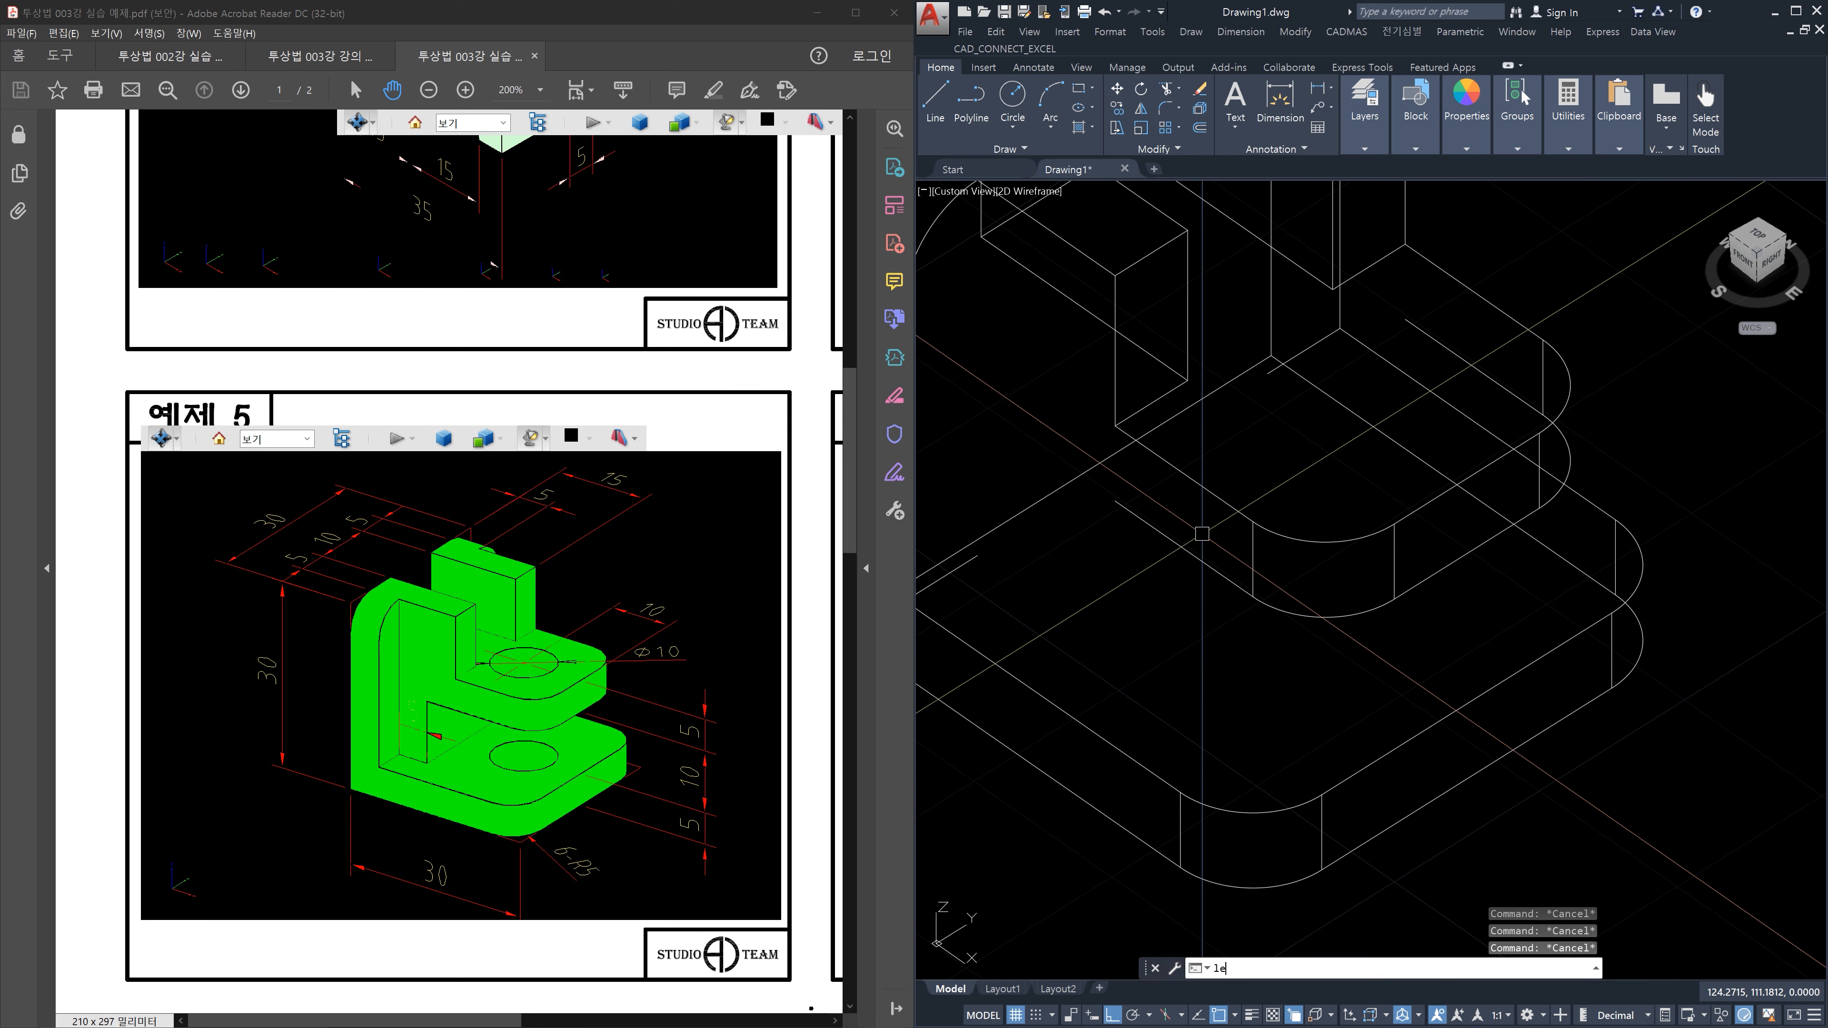
pyautogui.press('Return')
pyautogui.write('de')
pyautogui.press('Return')
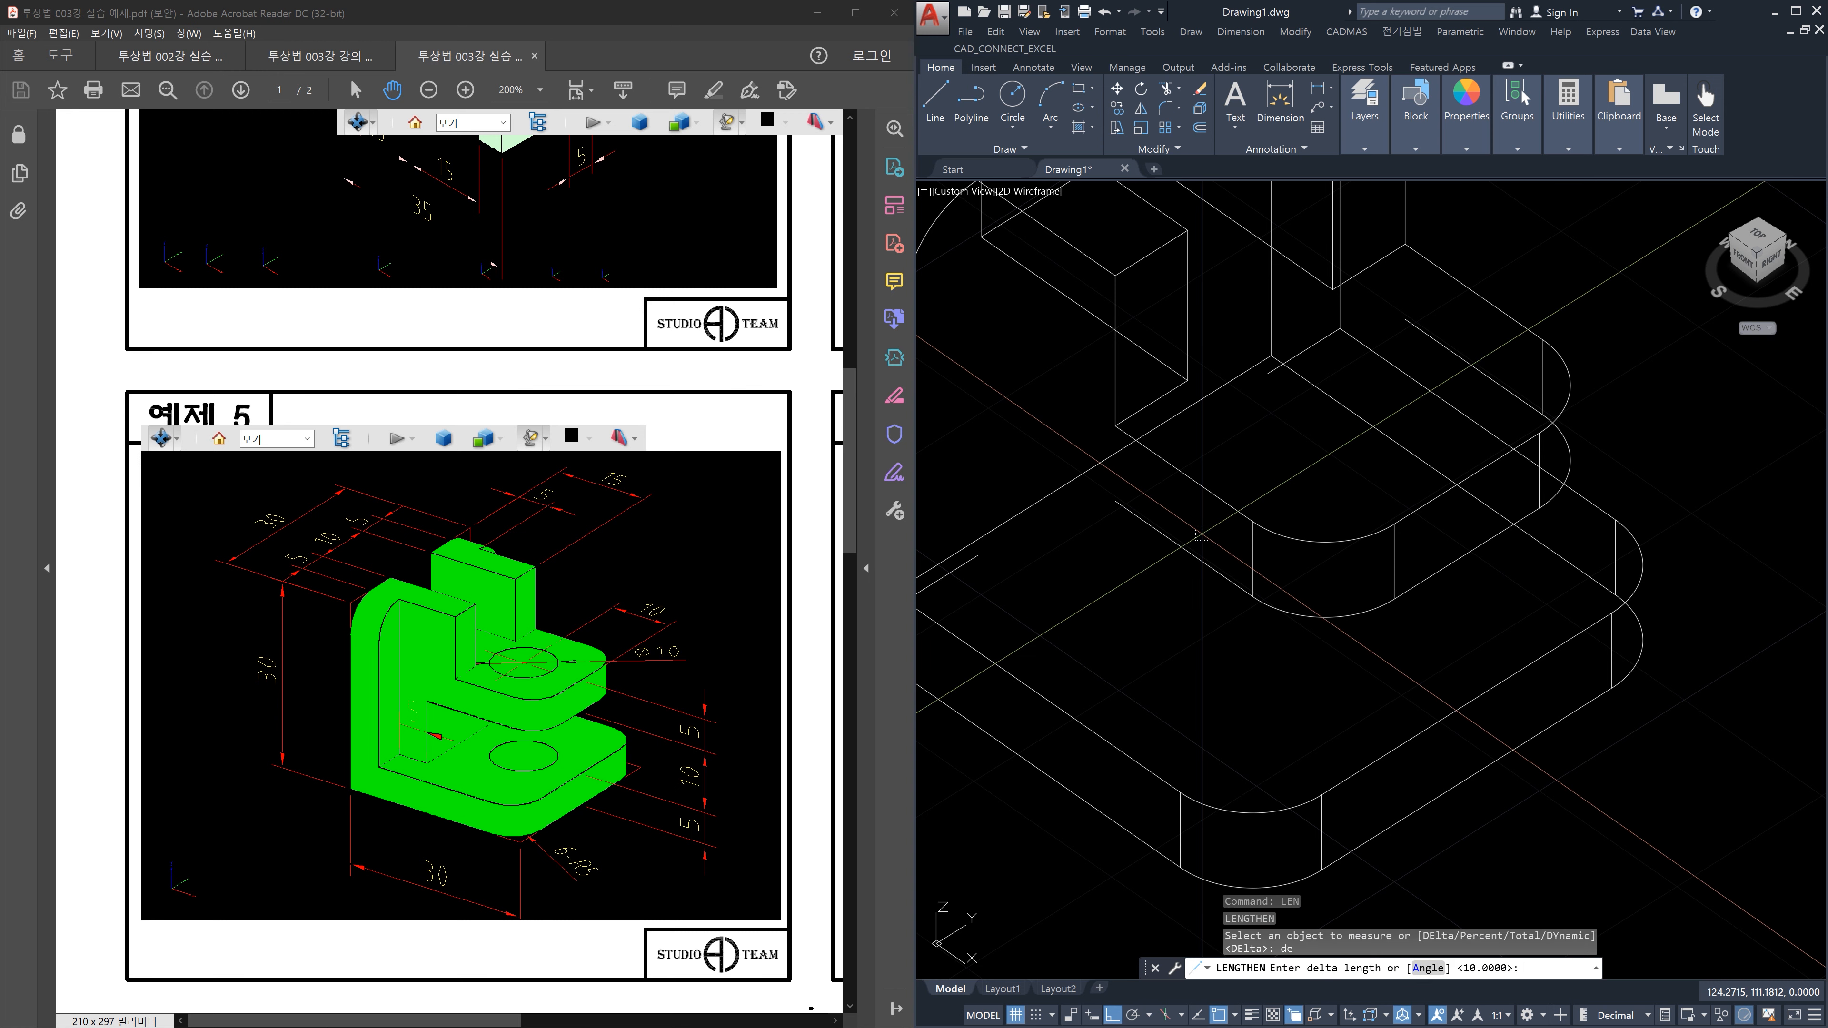
pyautogui.write('5')
pyautogui.press('Return')
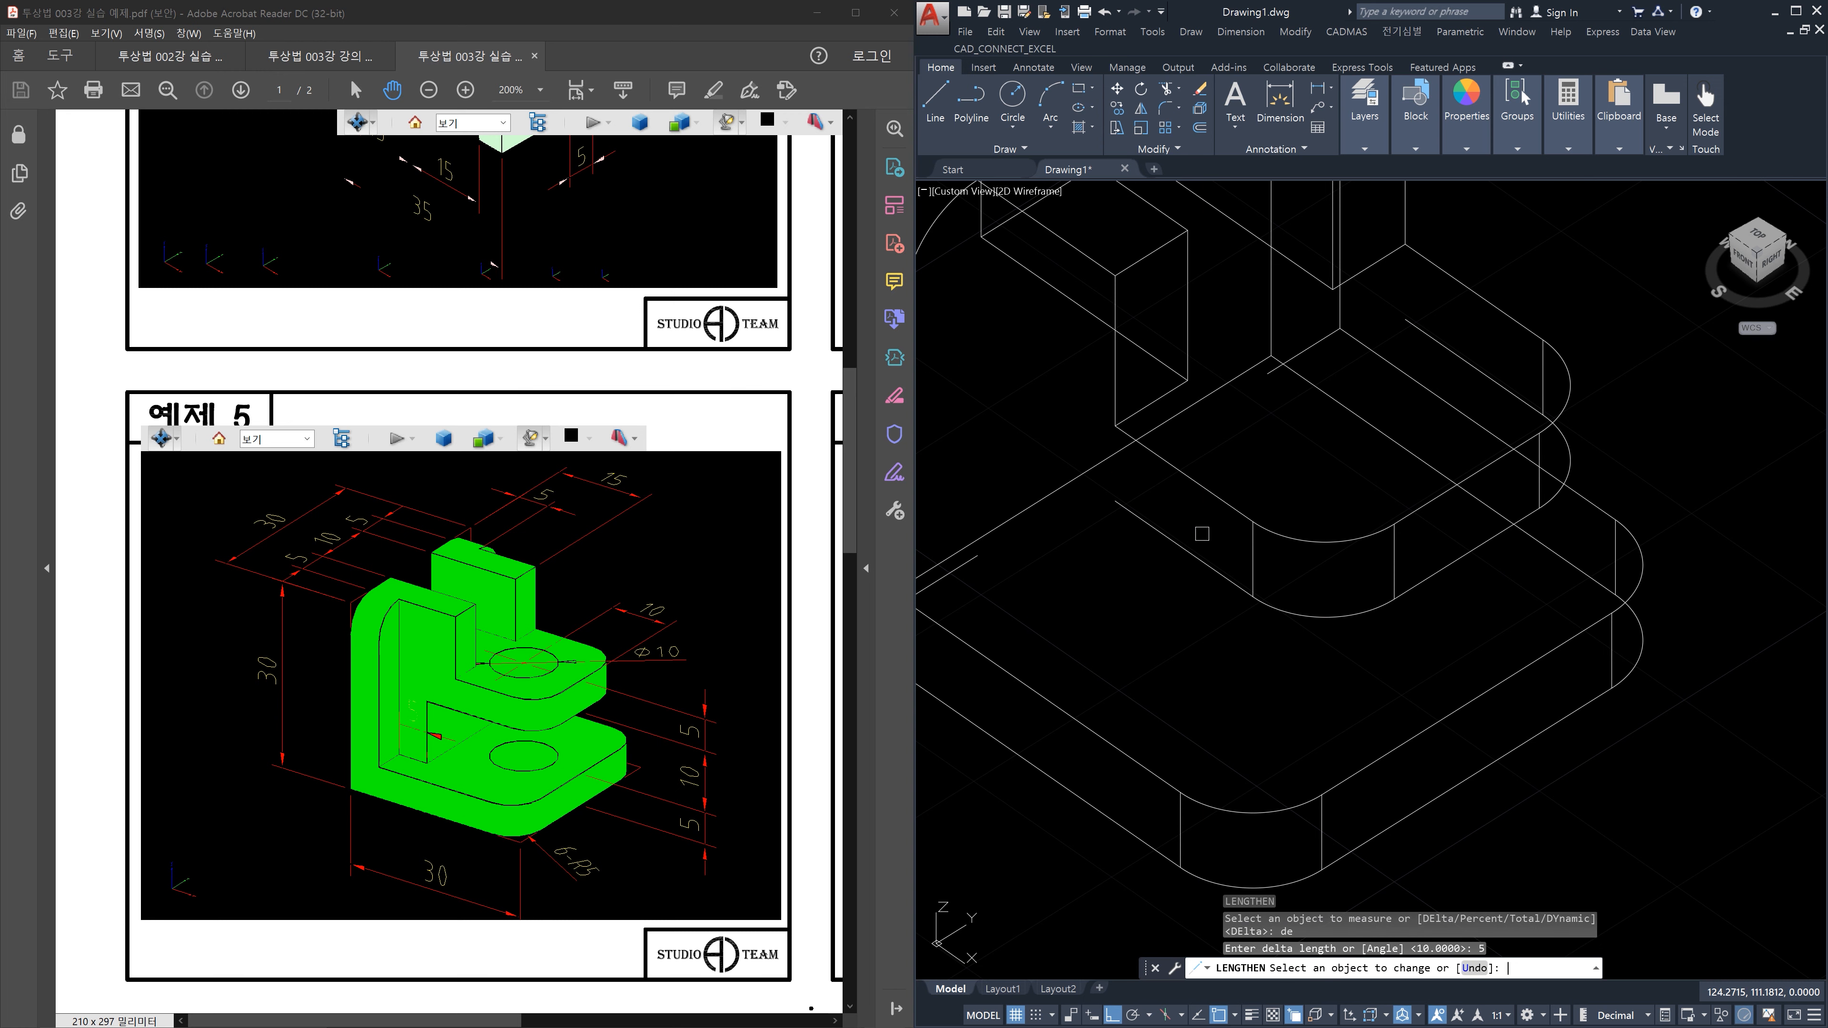
pyautogui.click(1126, 509)
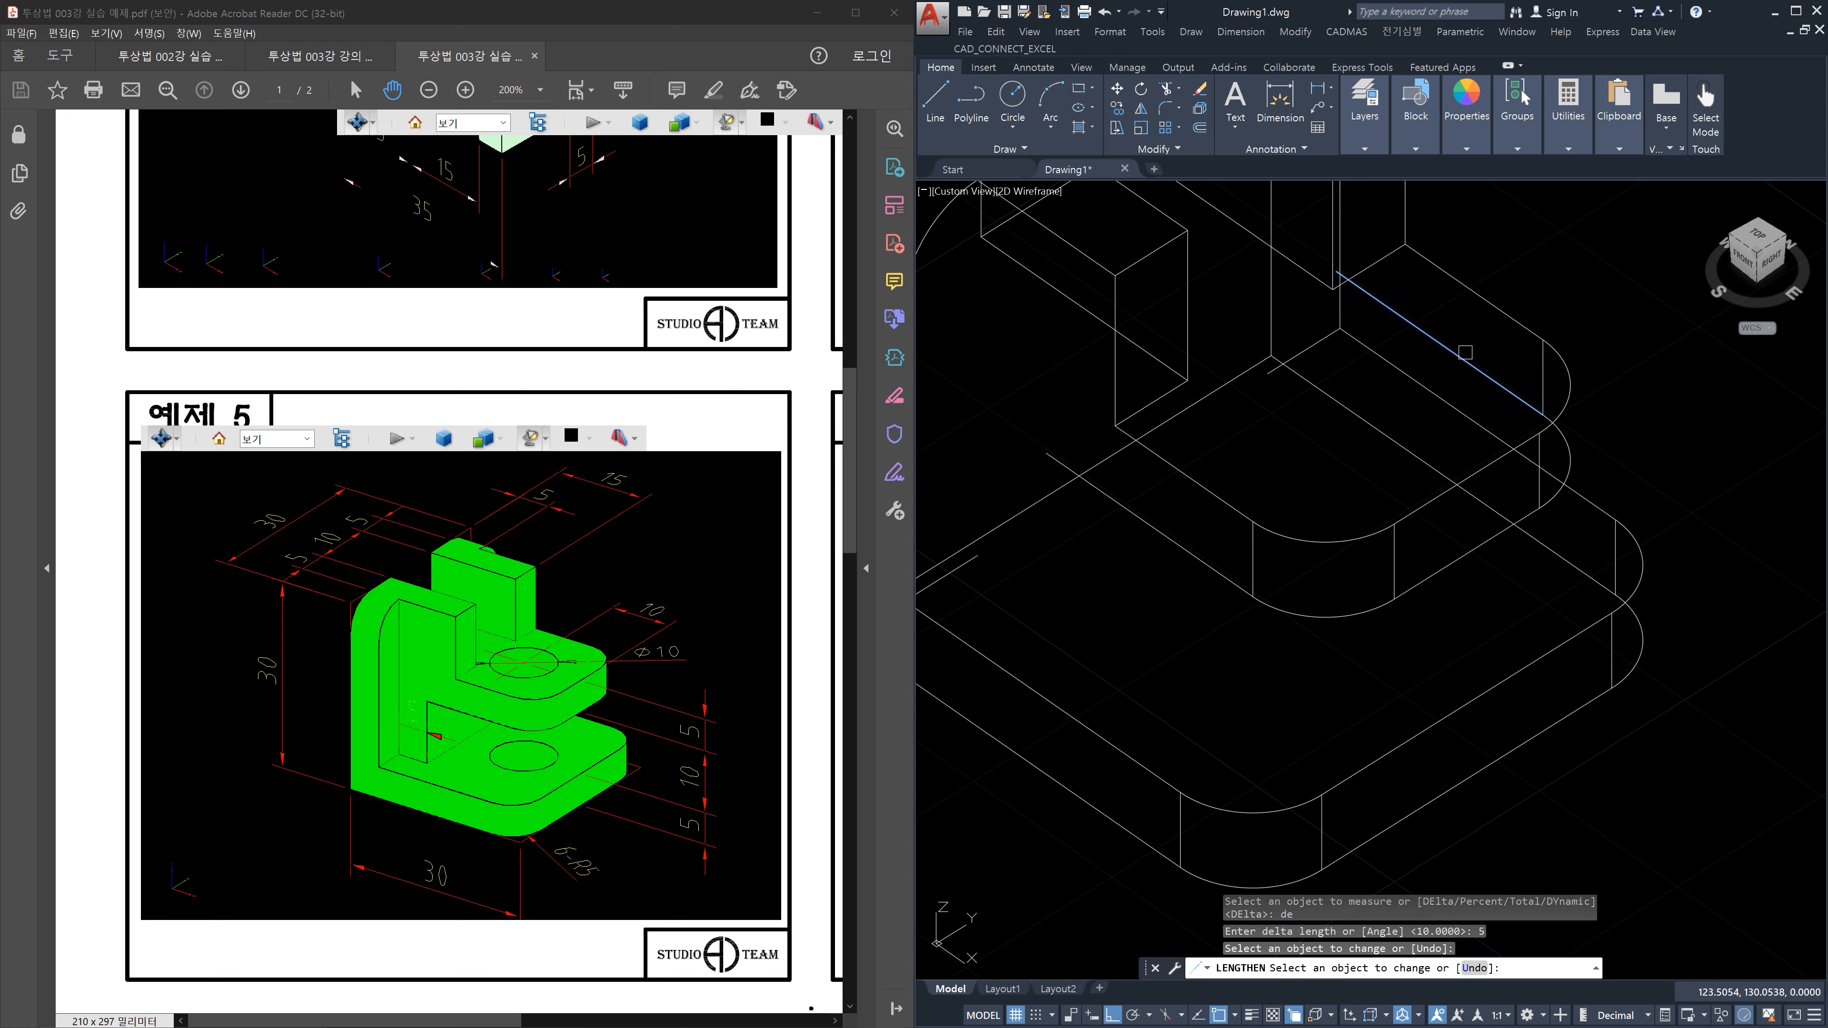
pyautogui.click(1465, 355)
pyautogui.press('Escape')
pyautogui.press('Escape')
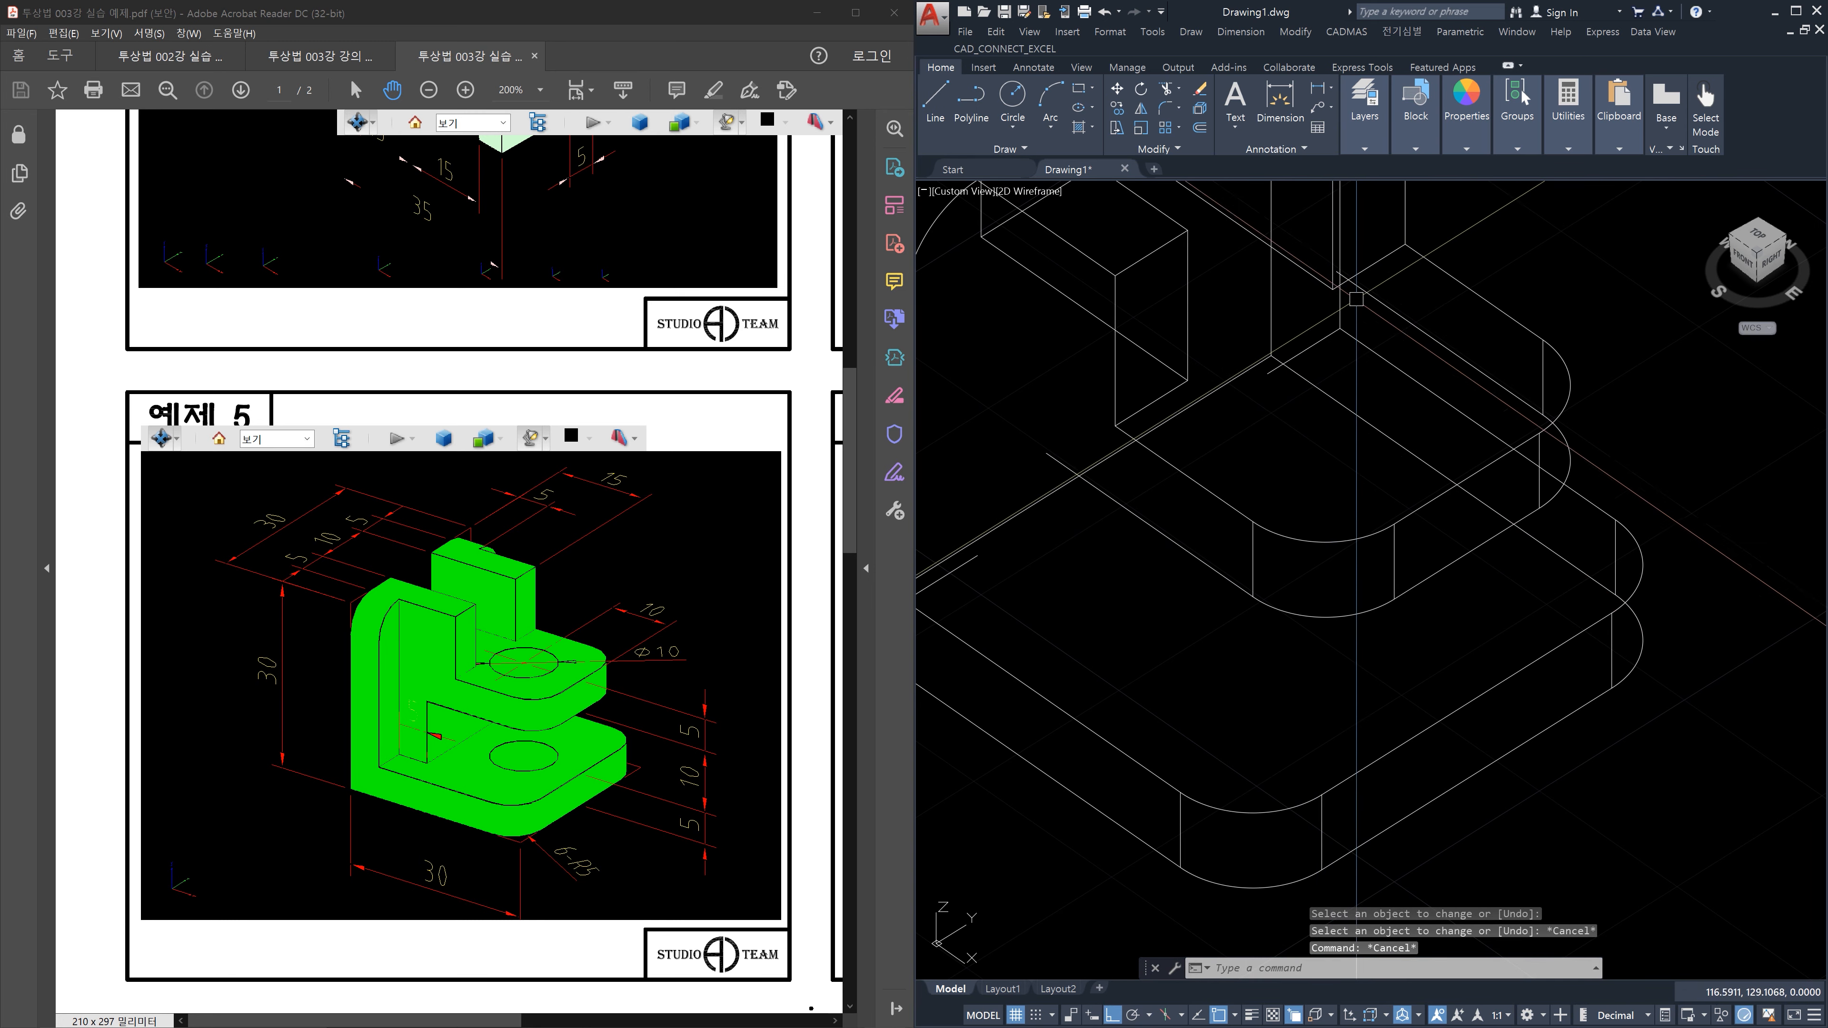
pyautogui.scroll(2, 1356, 299)
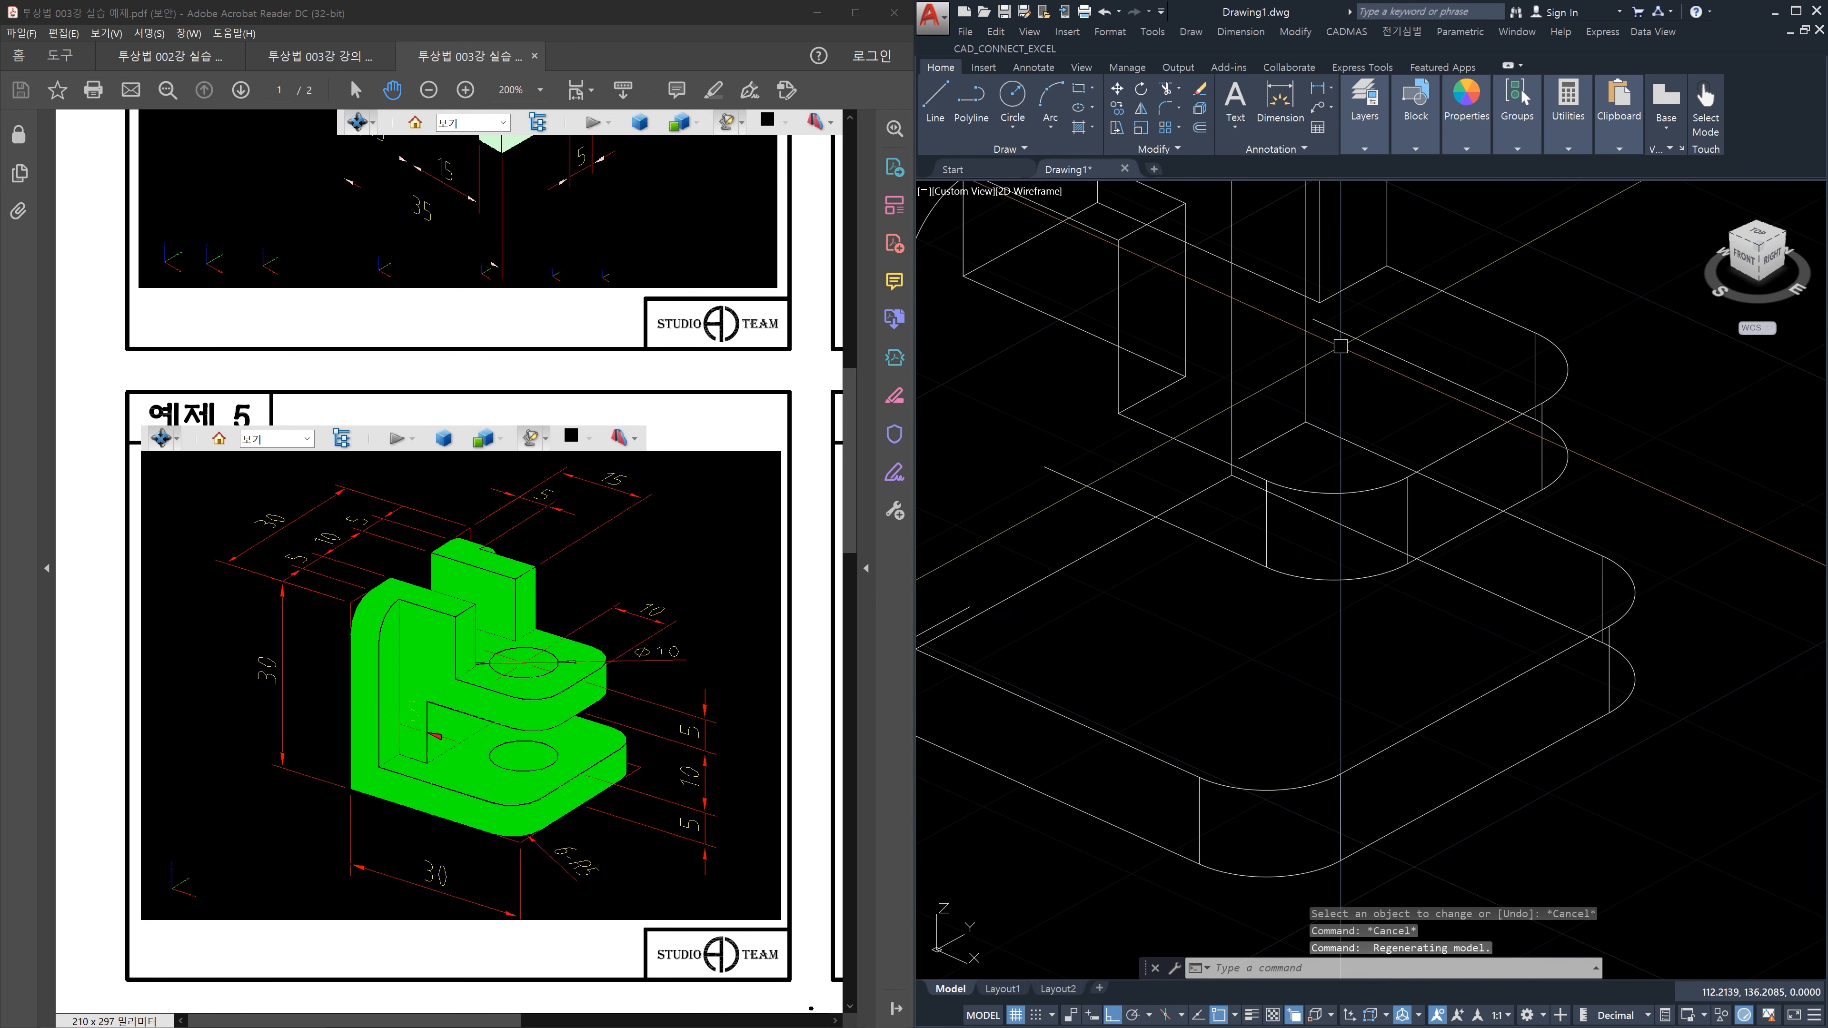
# Draw a line joining the rear ends of the upper plate's two lengthened lower side edges
pyautogui.write('l')
pyautogui.press('Return')
pyautogui.click(1388, 267)
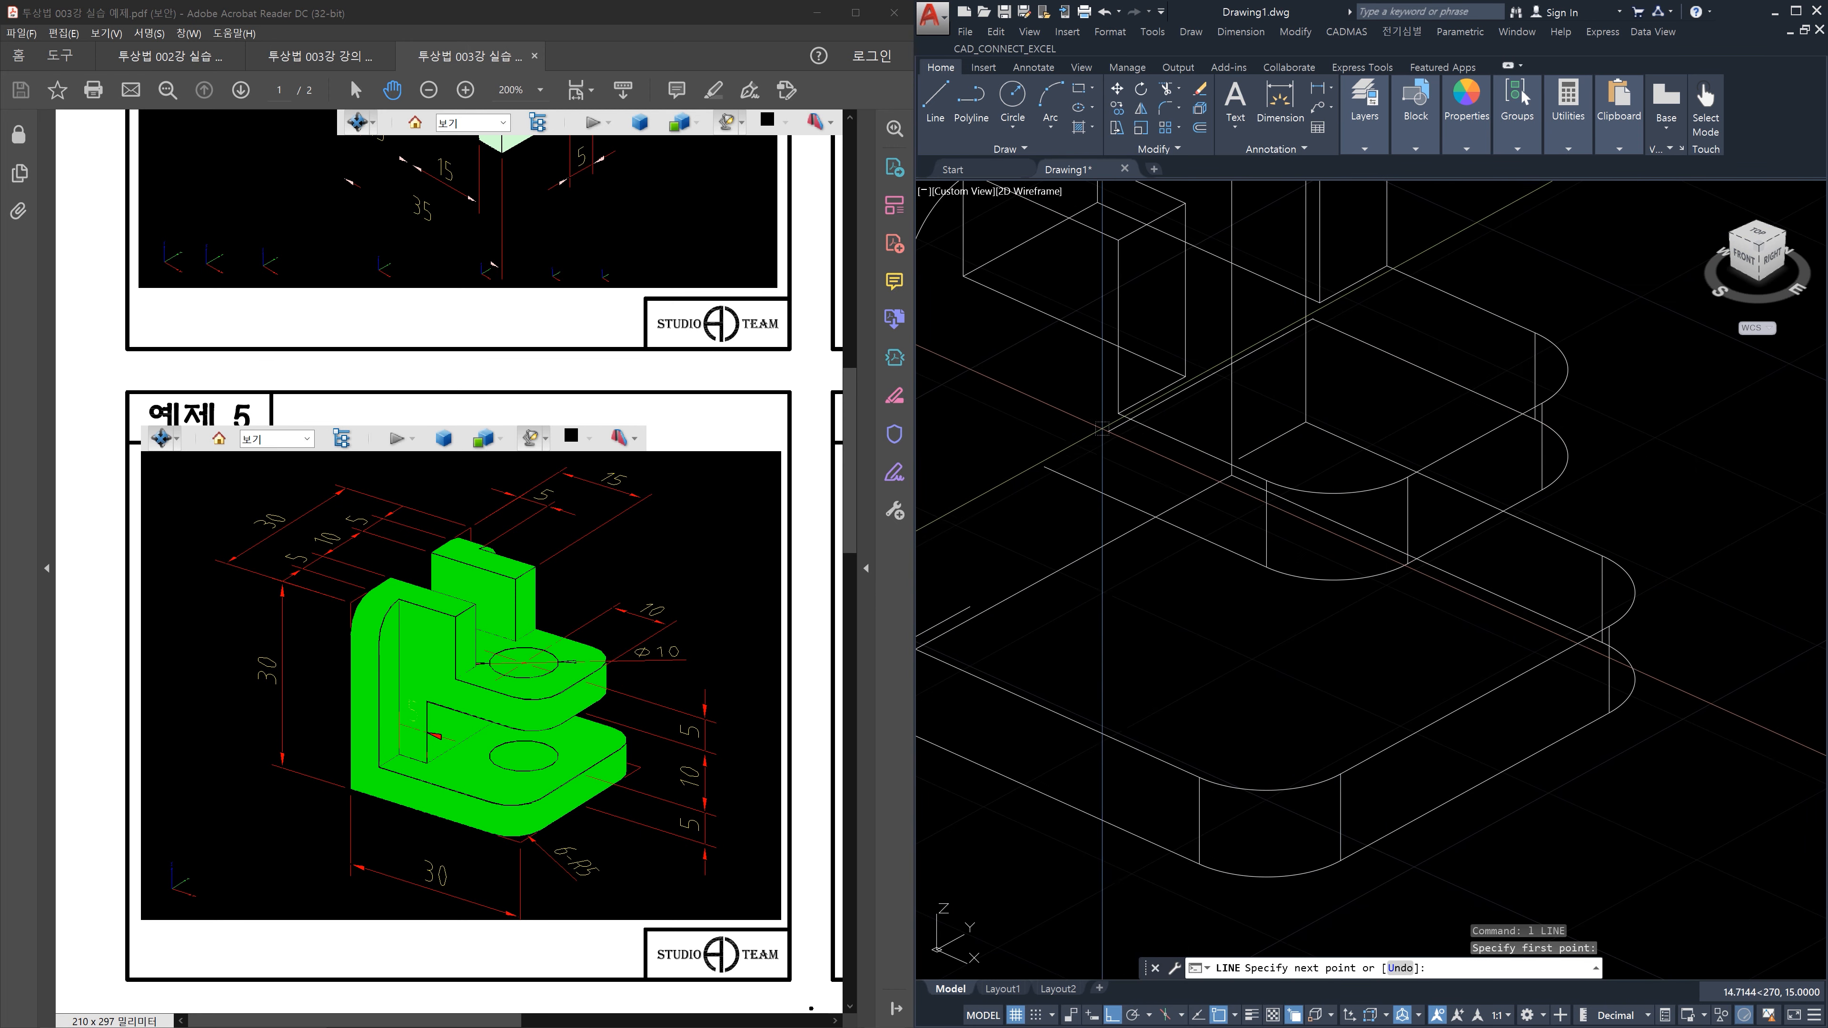
pyautogui.click(1045, 467)
pyautogui.press('Escape')
pyautogui.moveTo(1113, 548); pyautogui.dragTo(1261, 593, button='middle')
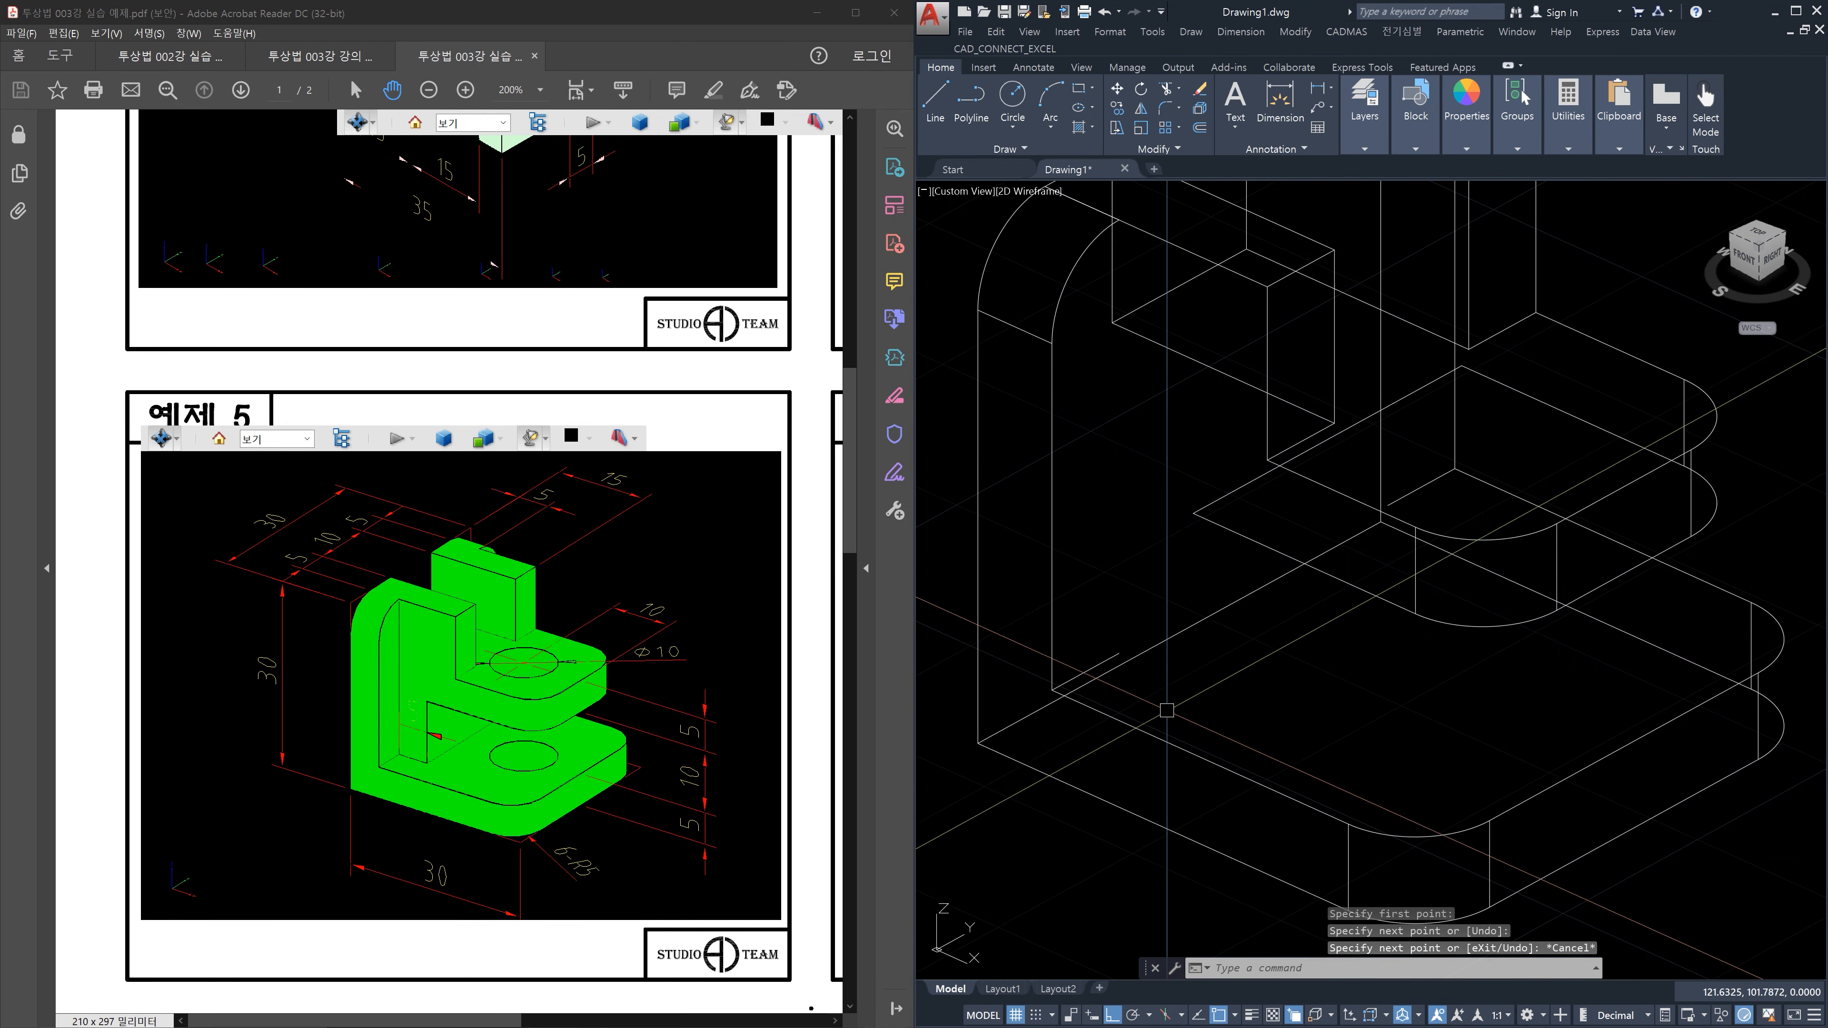
# Draw a 5-long line forward across the base's top face from the inner end of the left short segment
pyautogui.press('Escape')
pyautogui.press('Escape')
pyautogui.write('l')
pyautogui.press('Return')
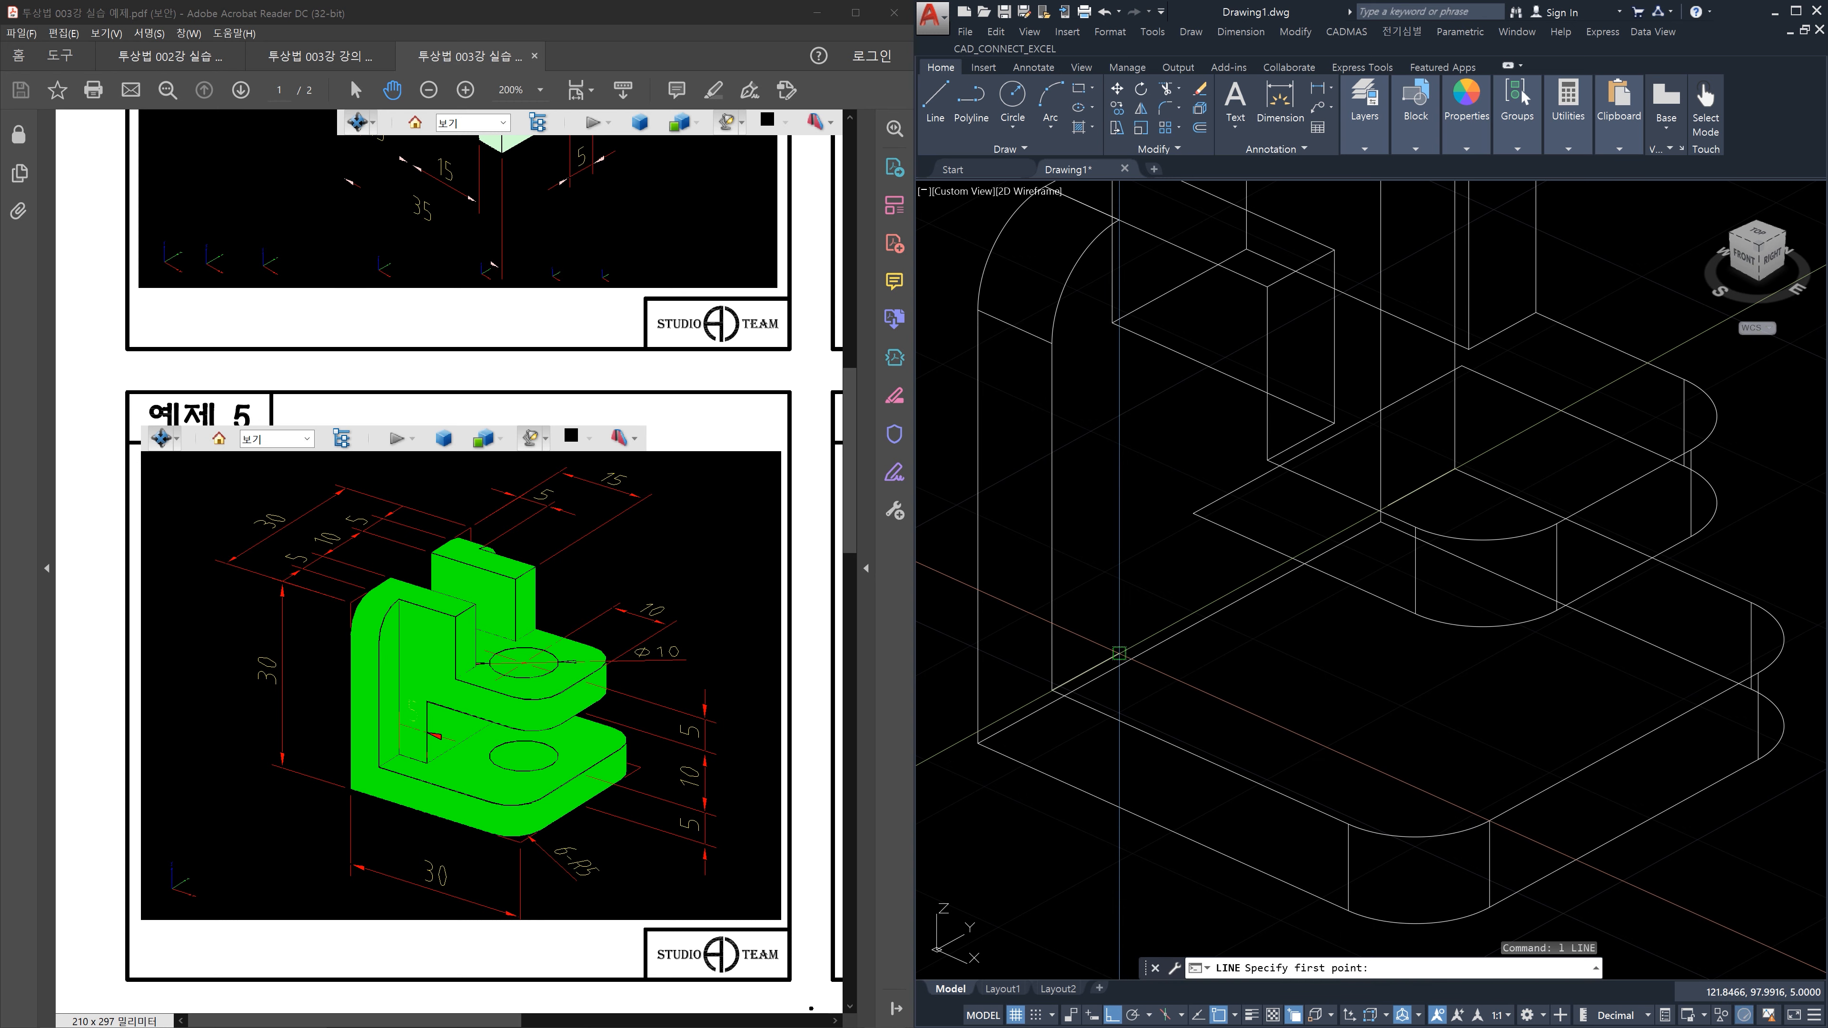
pyautogui.click(1118, 655)
pyautogui.write('5')
pyautogui.press('Return')
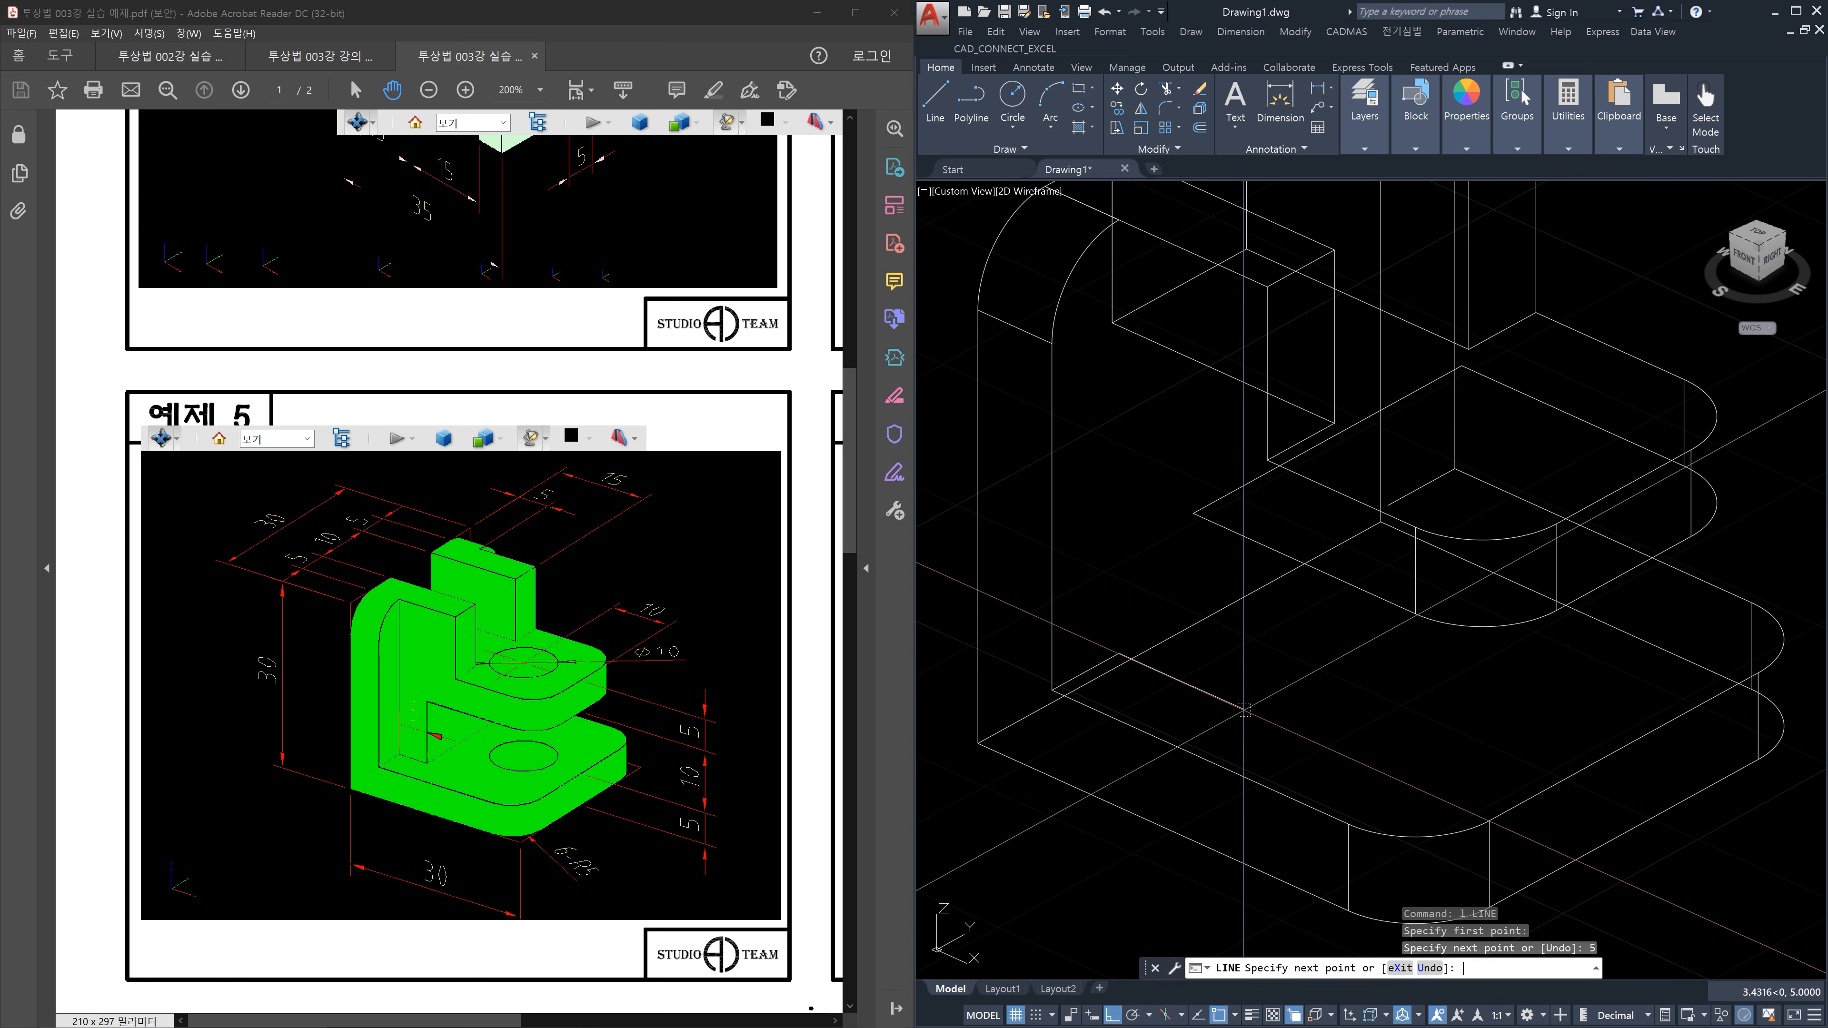
pyautogui.press('Escape')
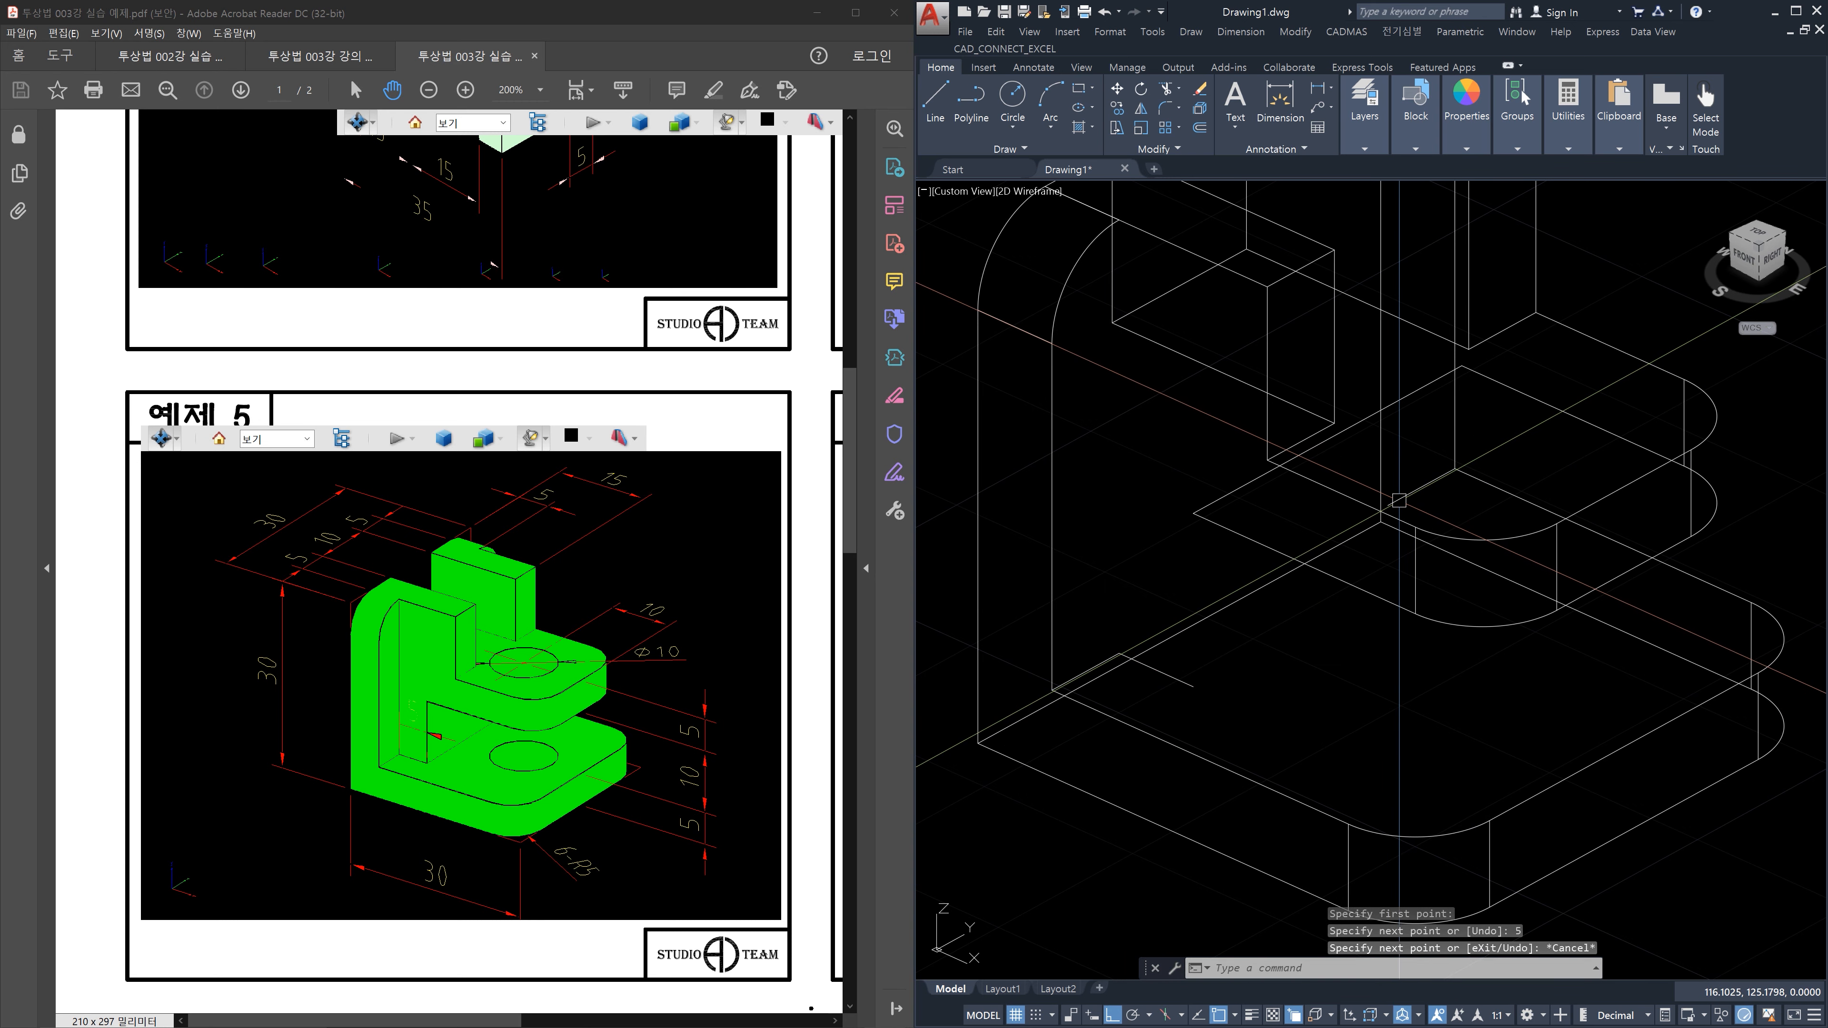
# Draw a matching 5-long line from the opposite short segment's inner end and join its front end to the first line's front end
pyautogui.keyDown('shift'); pyautogui.moveTo(1400, 529); pyautogui.dragTo(1451, 594, button='middle'); pyautogui.keyUp('shift')
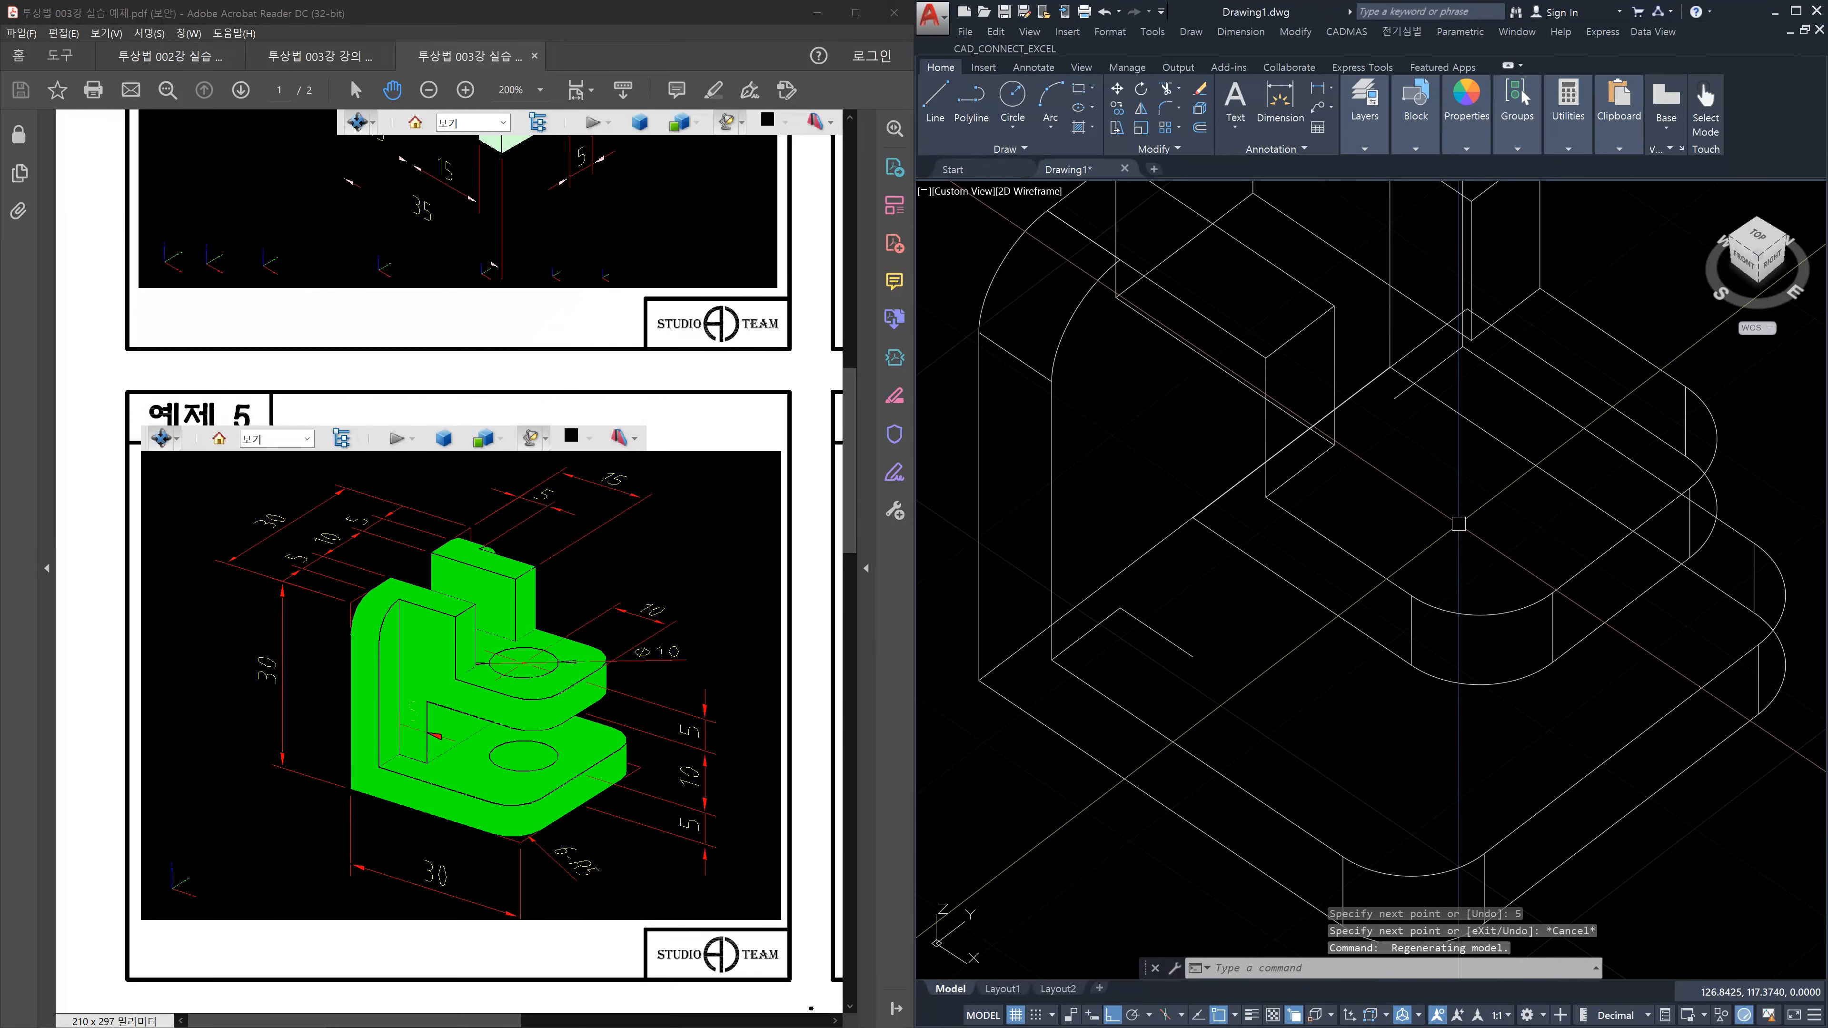
pyautogui.press('l')
pyautogui.press('Return')
pyautogui.click(1396, 397)
pyautogui.write('5')
pyautogui.press('Return')
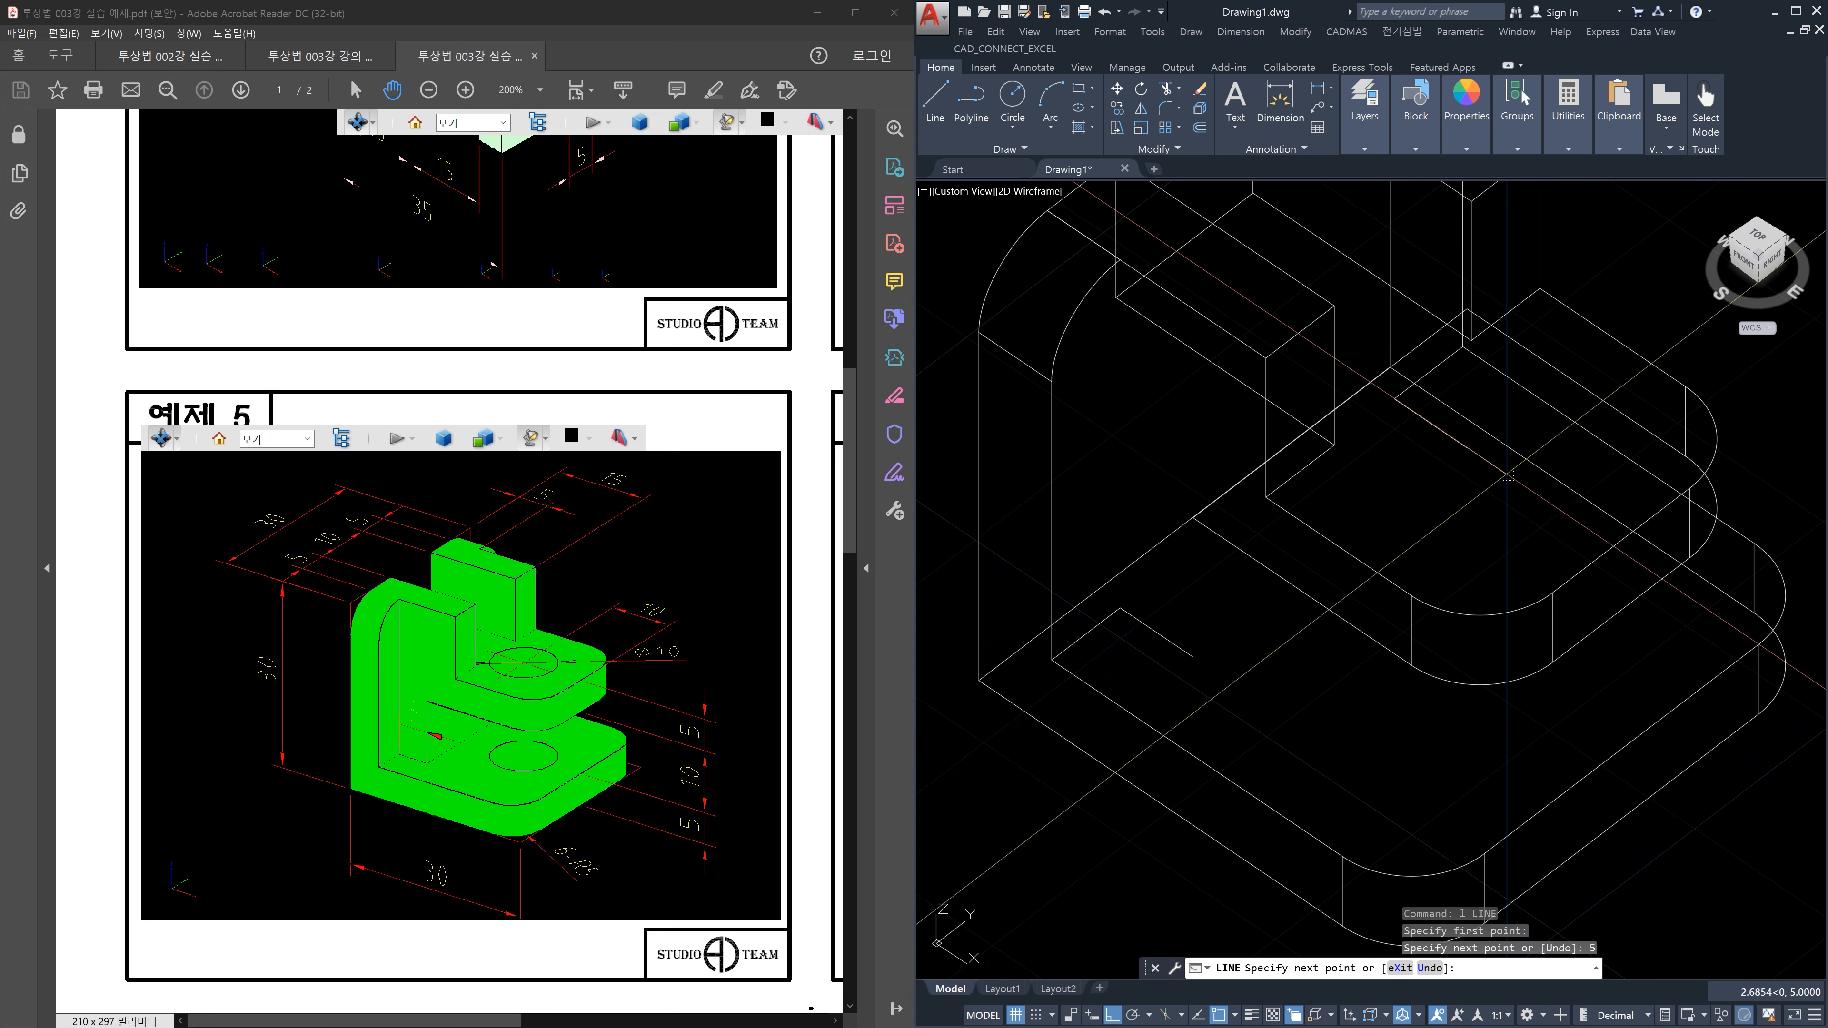
pyautogui.click(1193, 655)
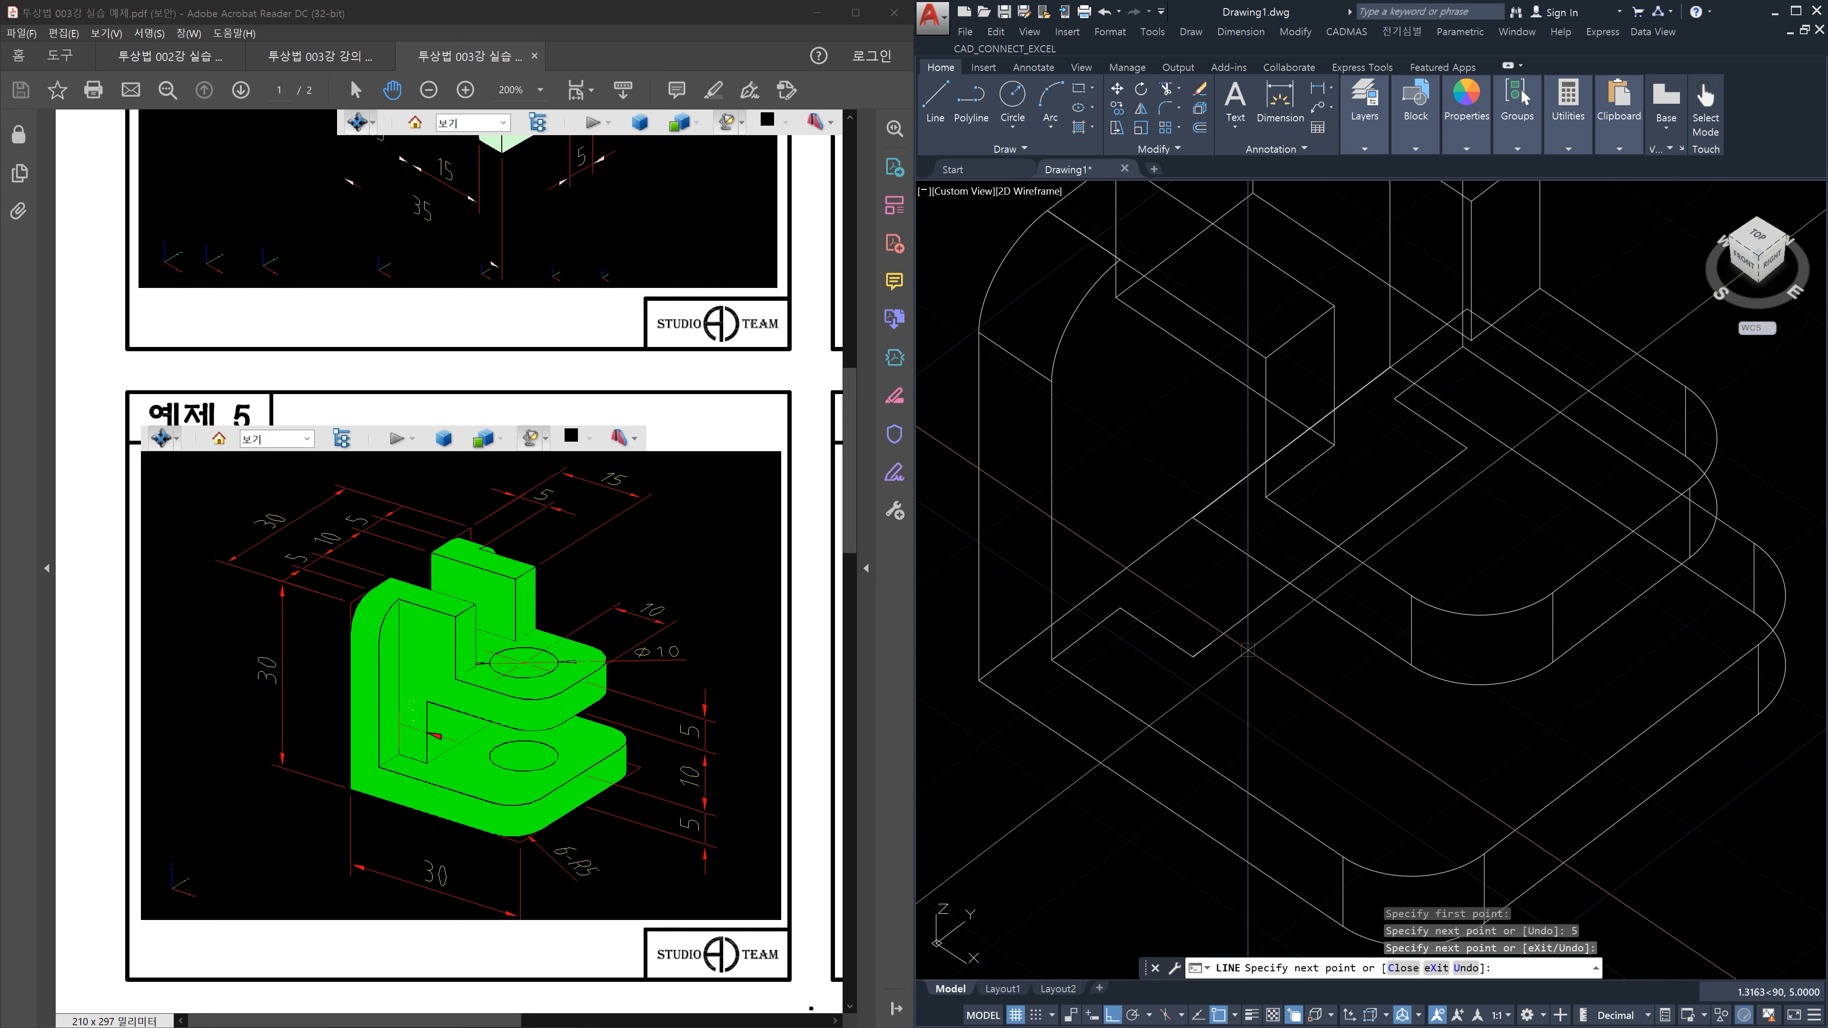
pyautogui.press('Escape')
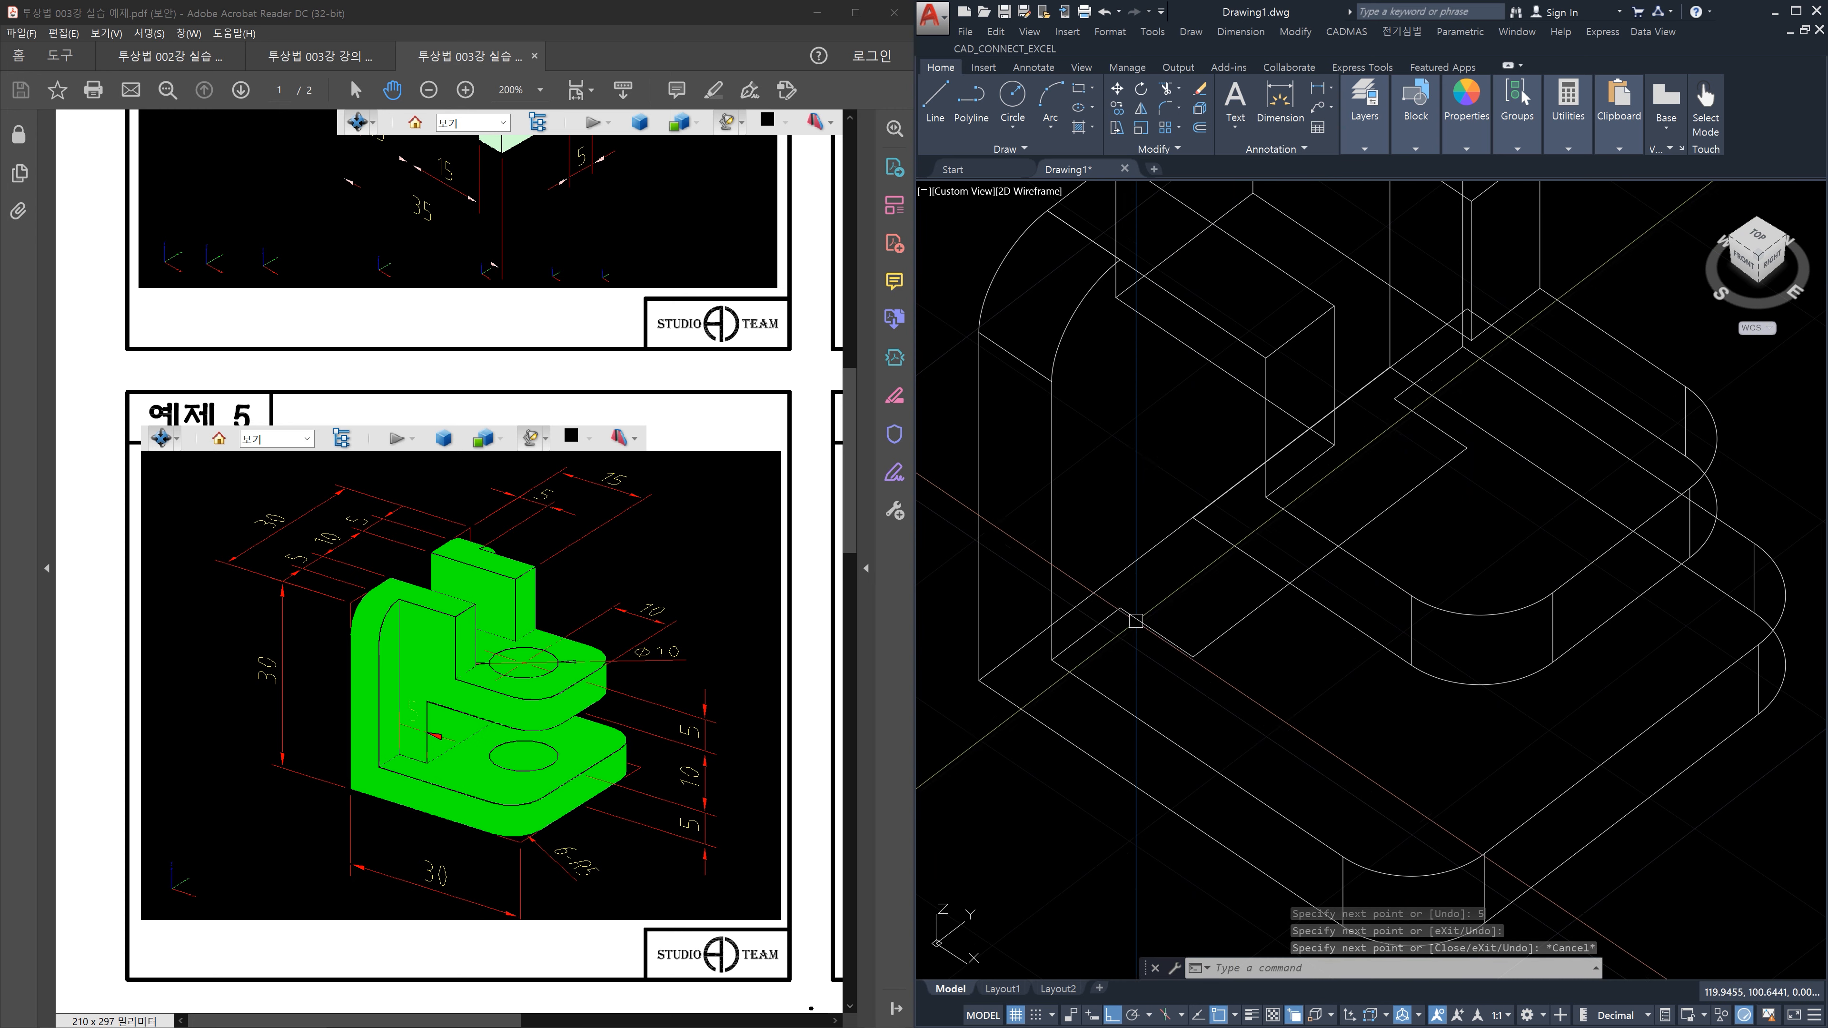
# Draw vertical lines from the upper plate's two rear lower corners down to the front corners of the outline on the base
pyautogui.keyDown('shift'); pyautogui.moveTo(1439, 604); pyautogui.dragTo(1461, 518, button='middle'); pyautogui.keyUp('shift')
pyautogui.press('Escape')
pyautogui.press('Escape')
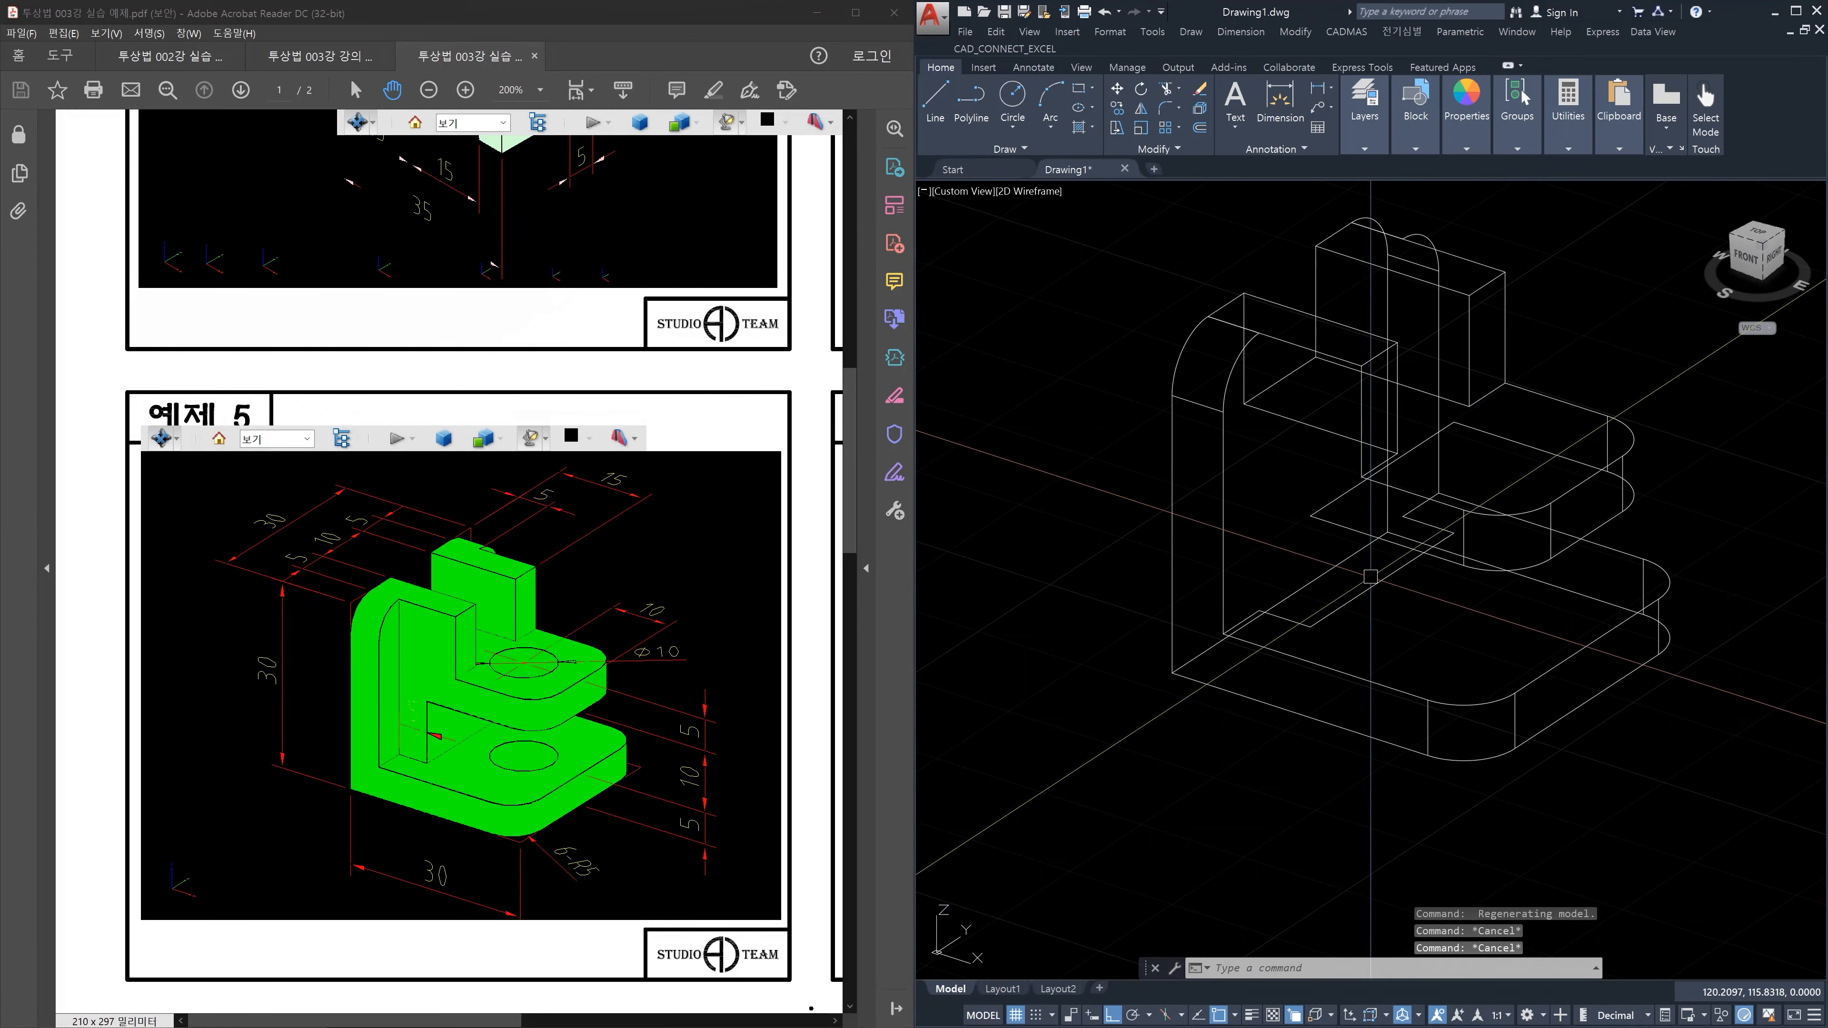
pyautogui.write('l')
pyautogui.press('Return')
pyautogui.click(1310, 516)
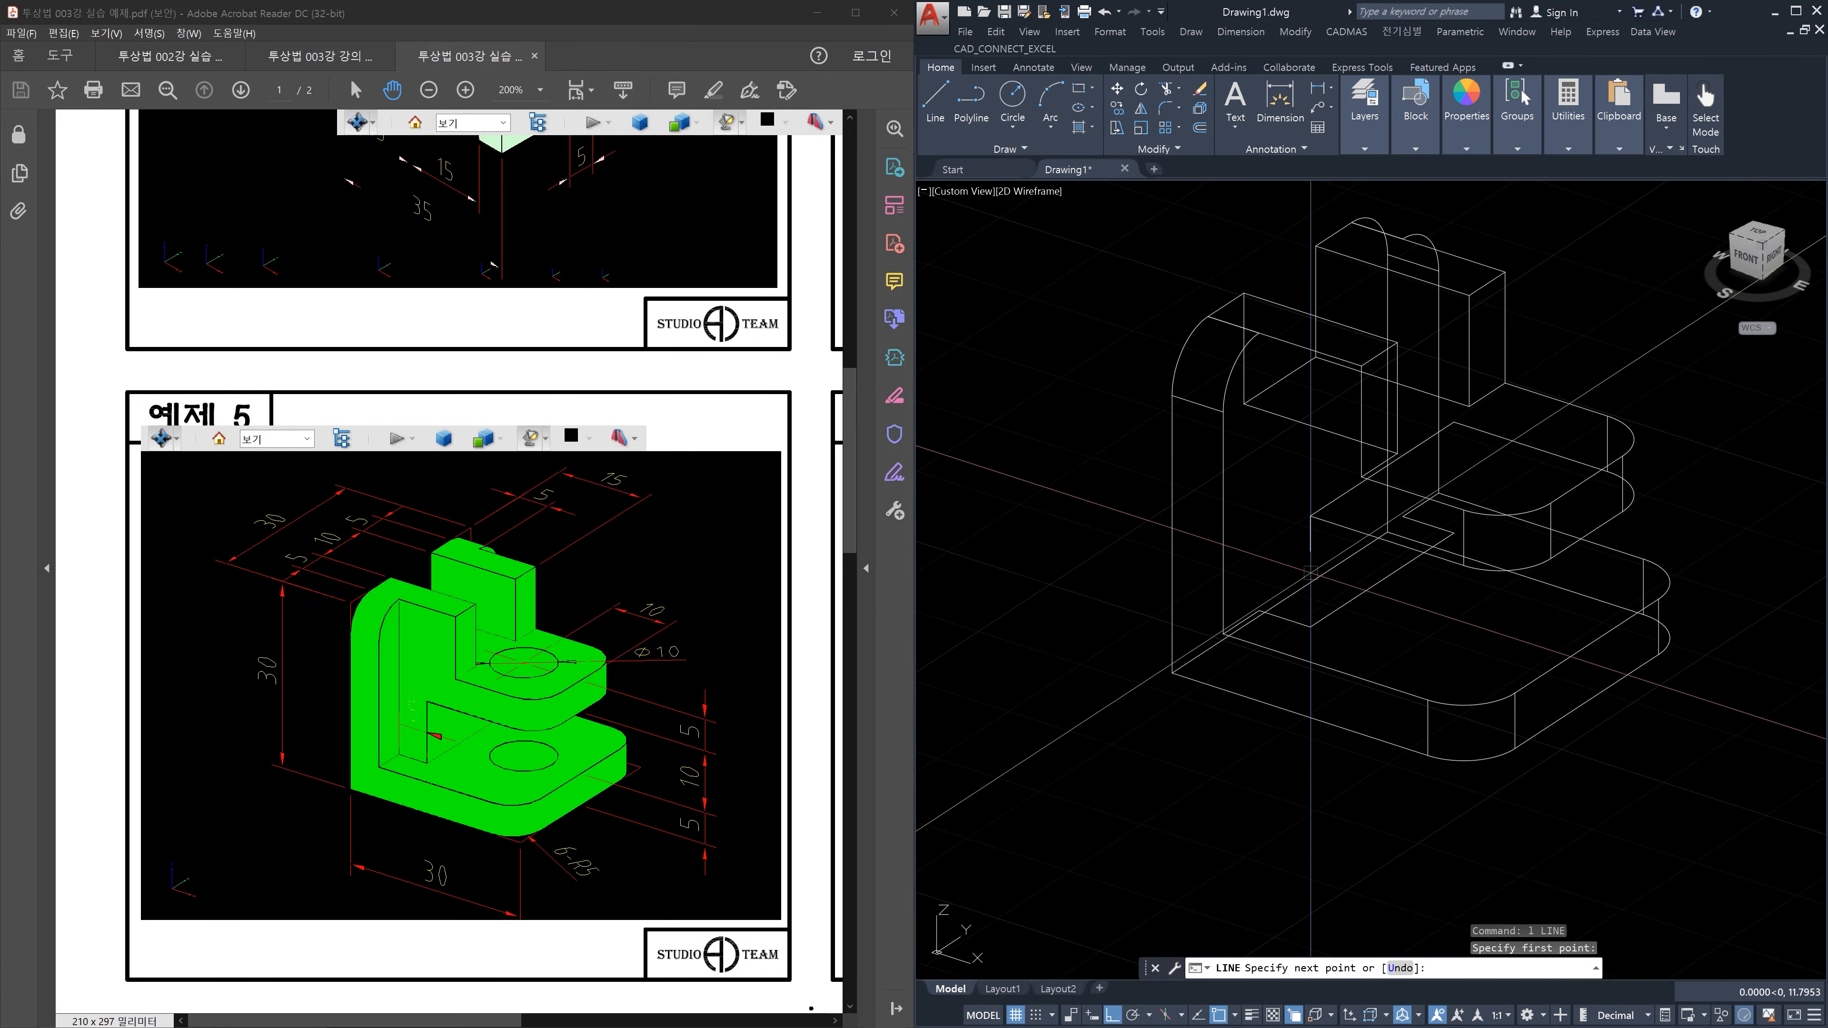
pyautogui.click(1310, 623)
pyautogui.press('Escape')
pyautogui.press('space')
pyautogui.click(1454, 423)
pyautogui.scroll(4, 1471, 515)
pyautogui.click(1423, 562)
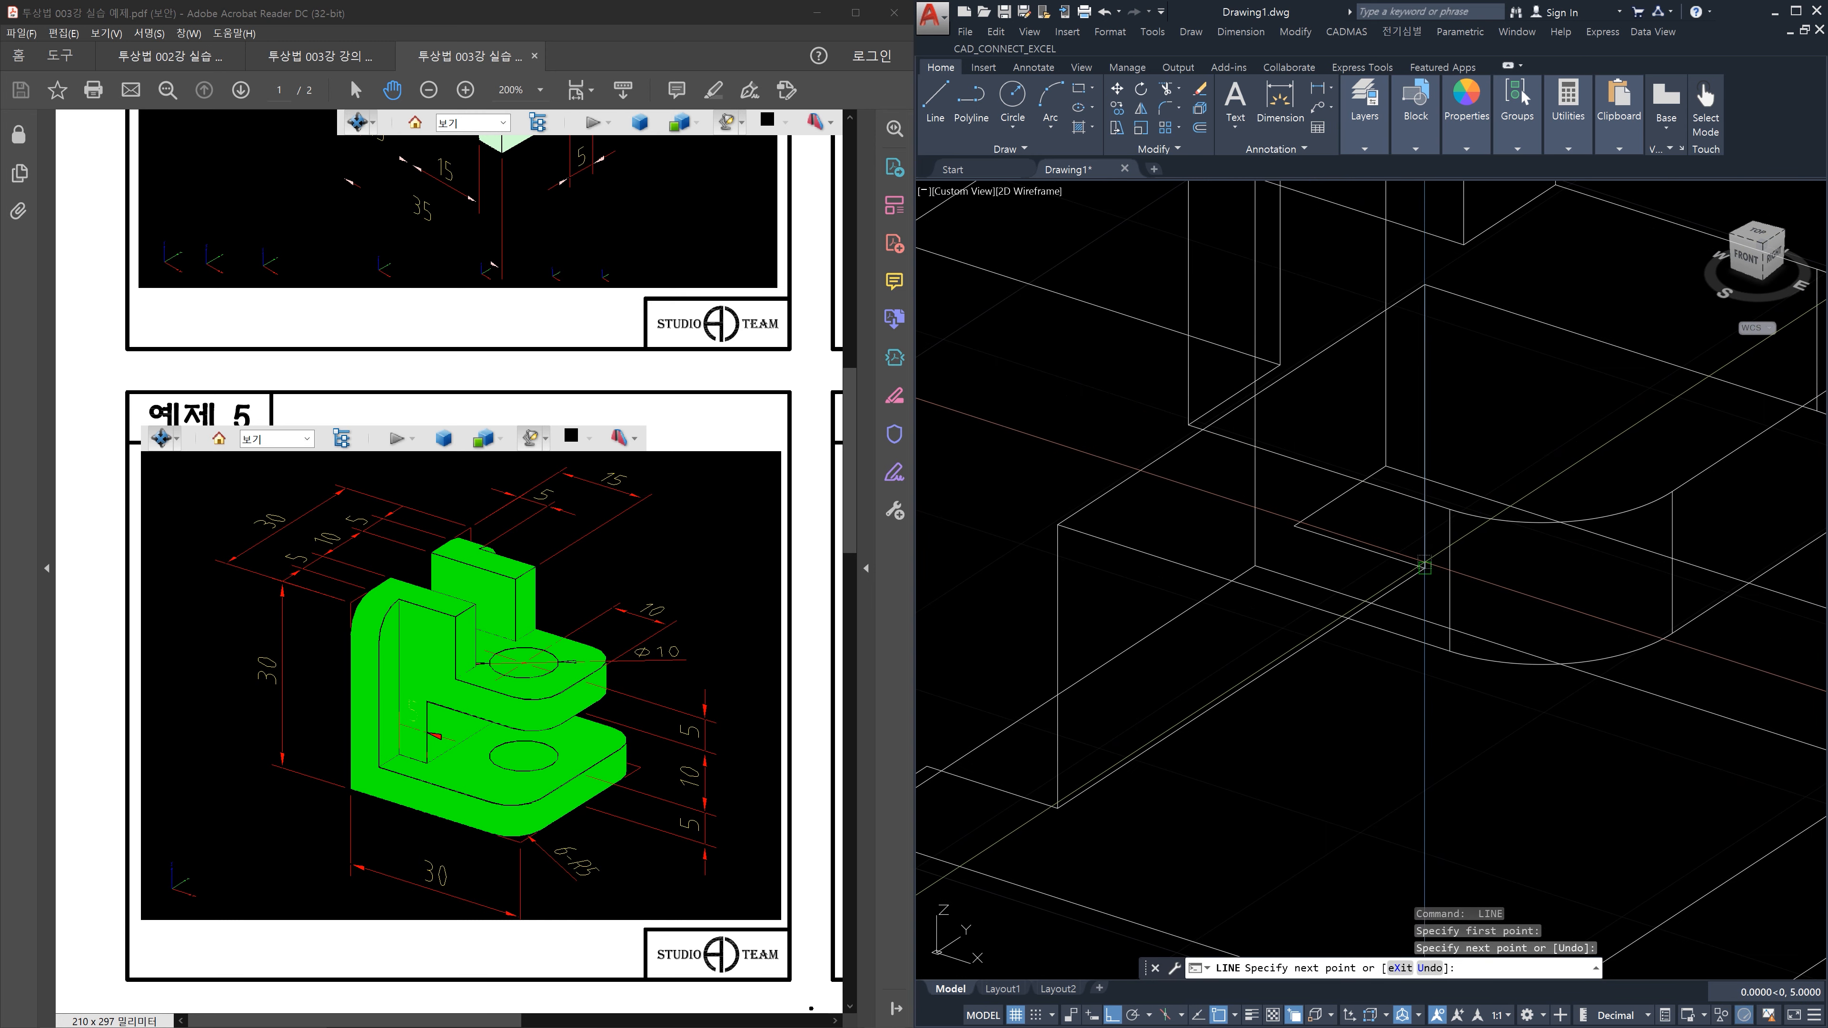
pyautogui.scroll(-4, 1453, 554)
pyautogui.press('Escape')
# Draw a vertical line from the top end of each arm's inner rounded corner down to the base's top face
pyautogui.press('space')
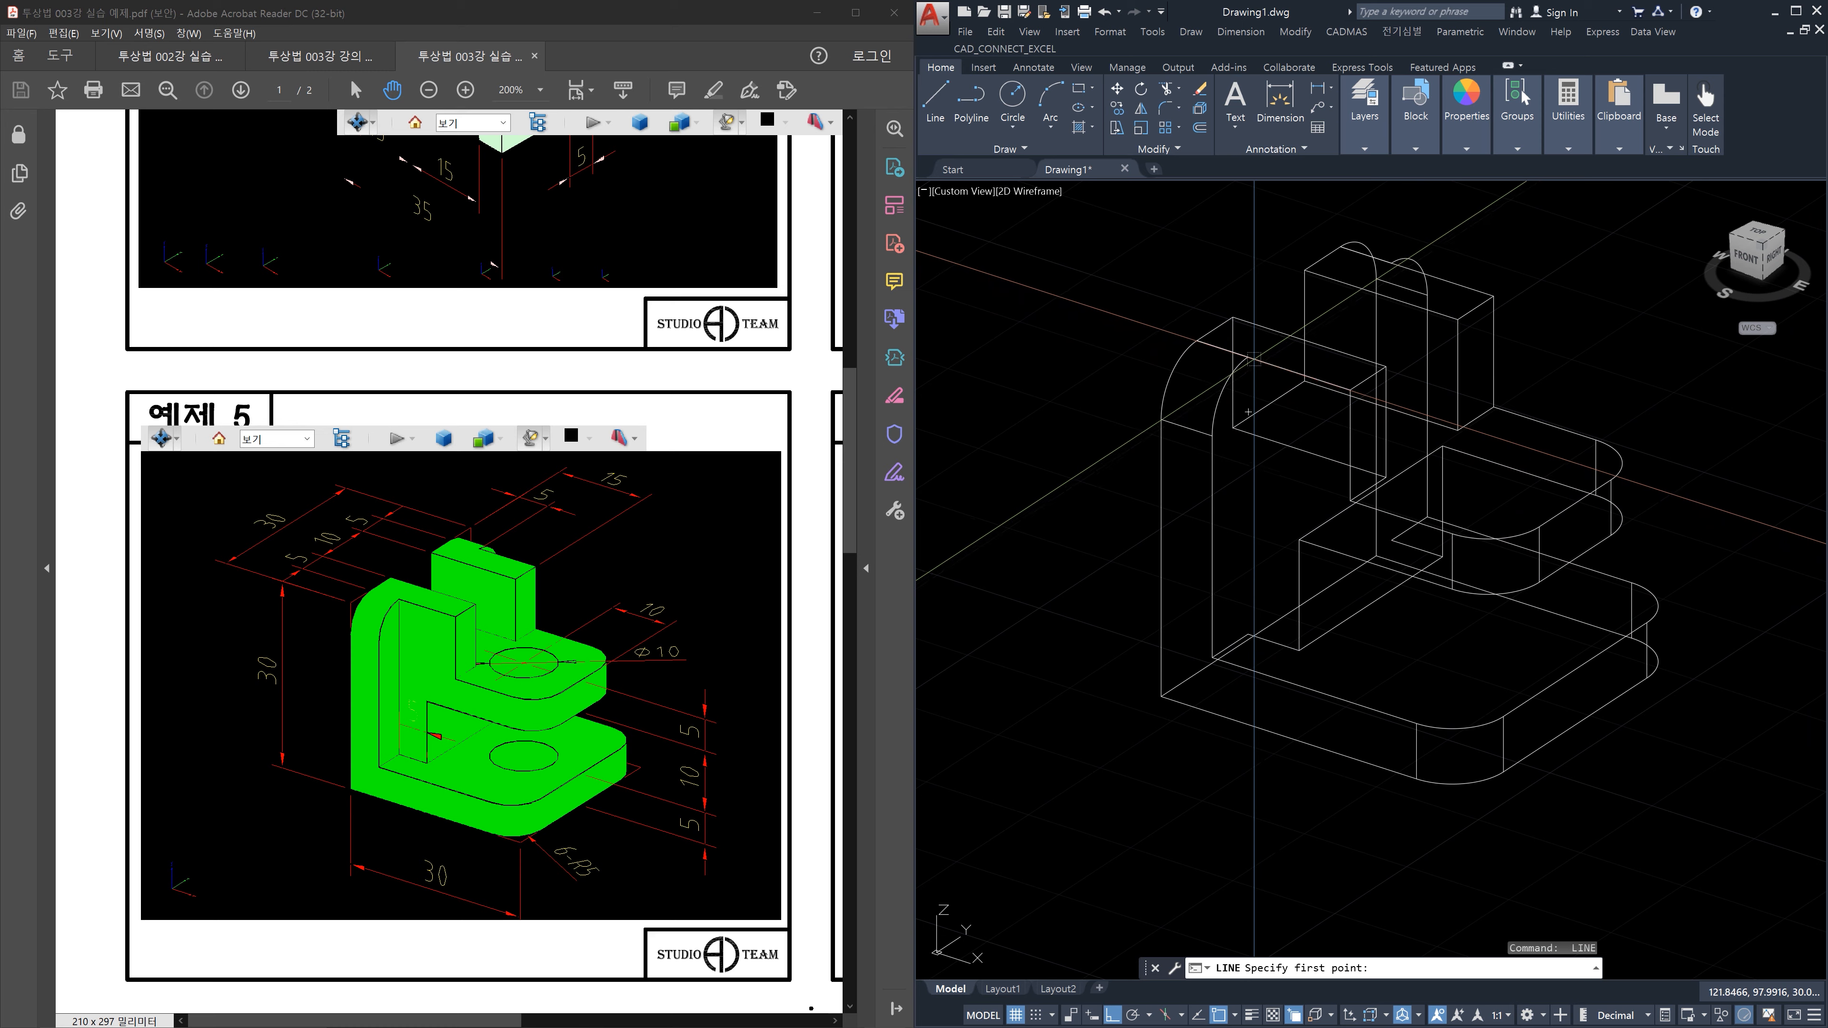
pyautogui.click(1248, 357)
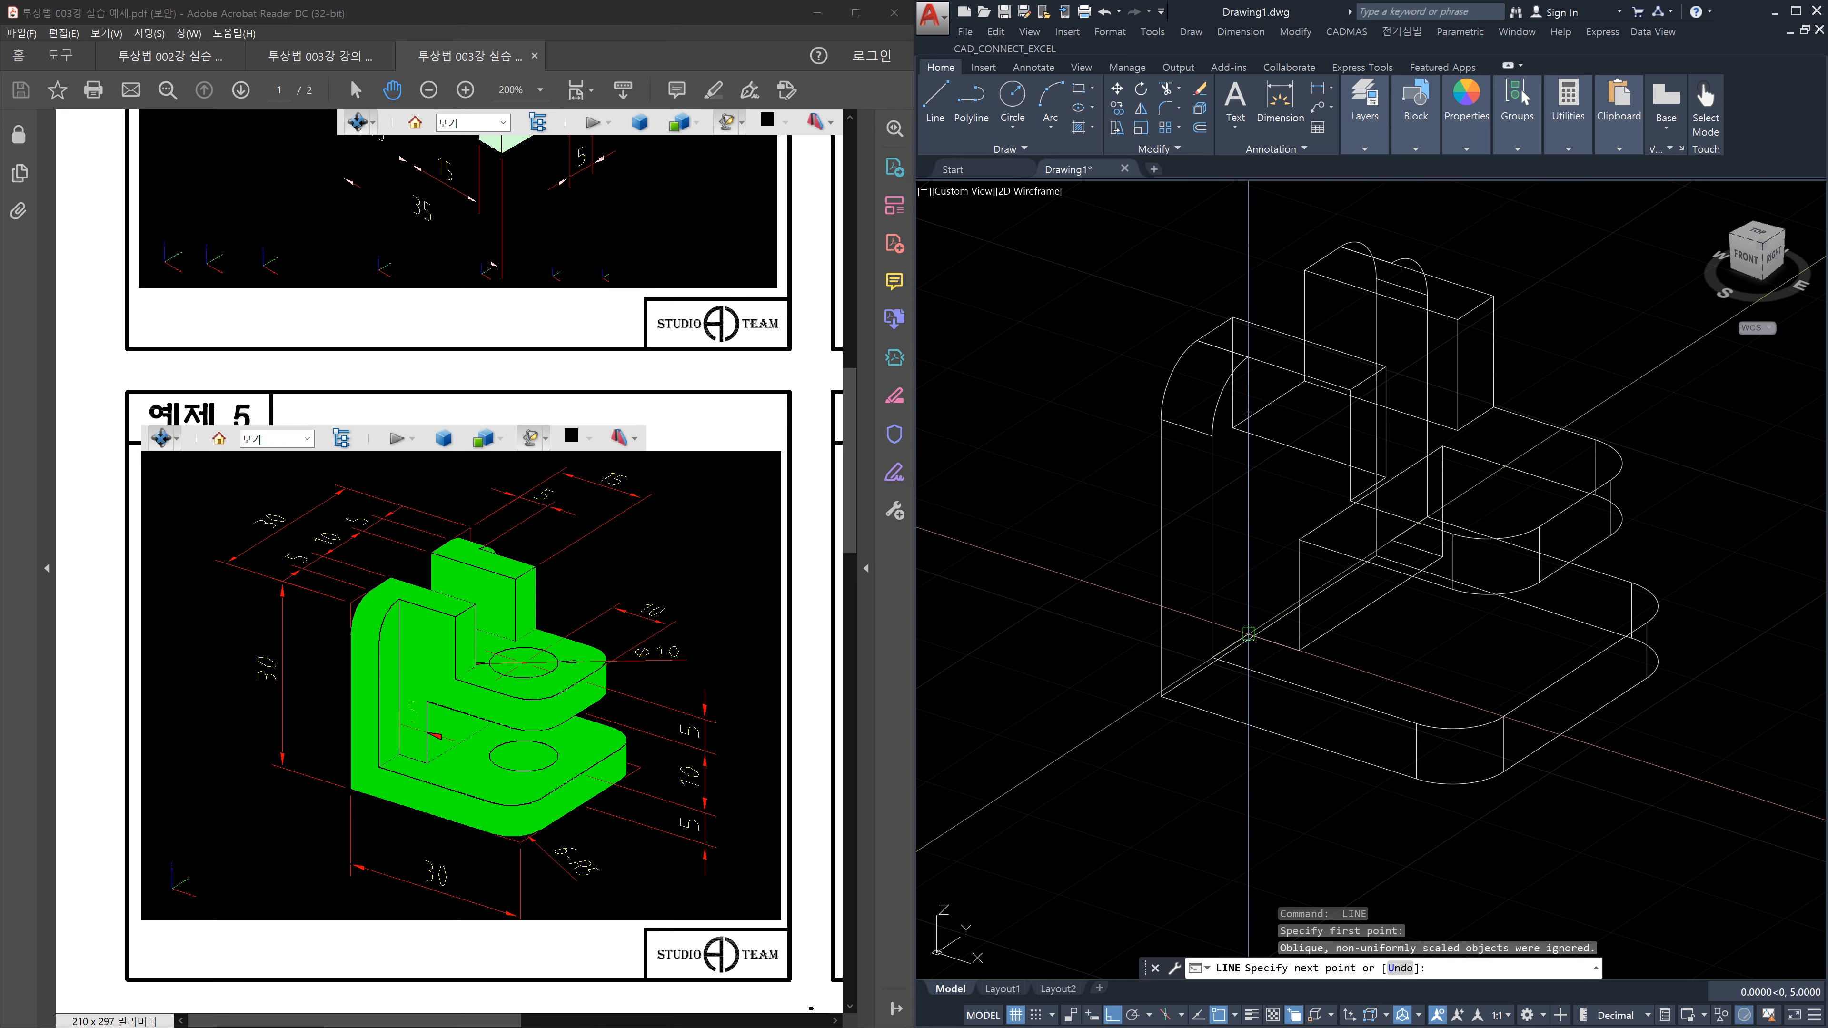
pyautogui.click(1248, 632)
pyautogui.press('Escape')
pyautogui.keyDown('shift'); pyautogui.moveTo(1267, 648); pyautogui.dragTo(1305, 679, button='middle'); pyautogui.keyUp('shift')
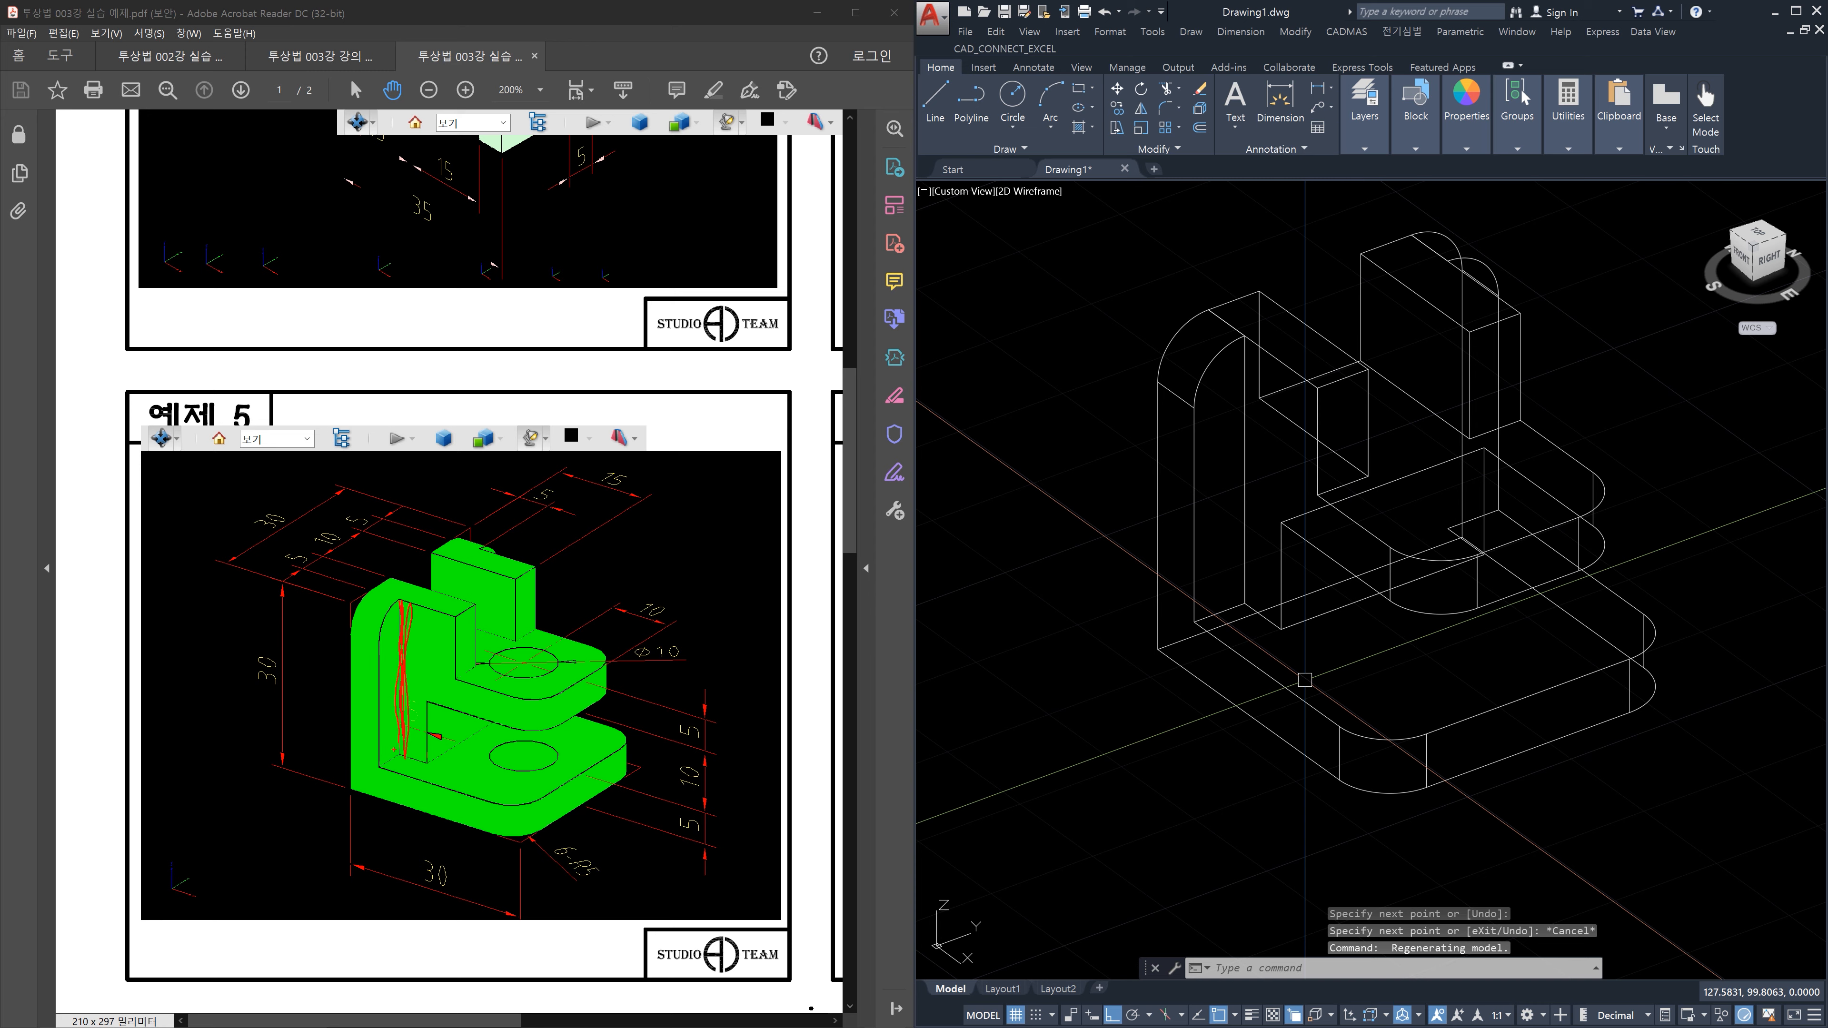
pyautogui.keyDown('shift'); pyautogui.moveTo(1305, 680); pyautogui.dragTo(1374, 550, button='middle'); pyautogui.keyUp('shift')
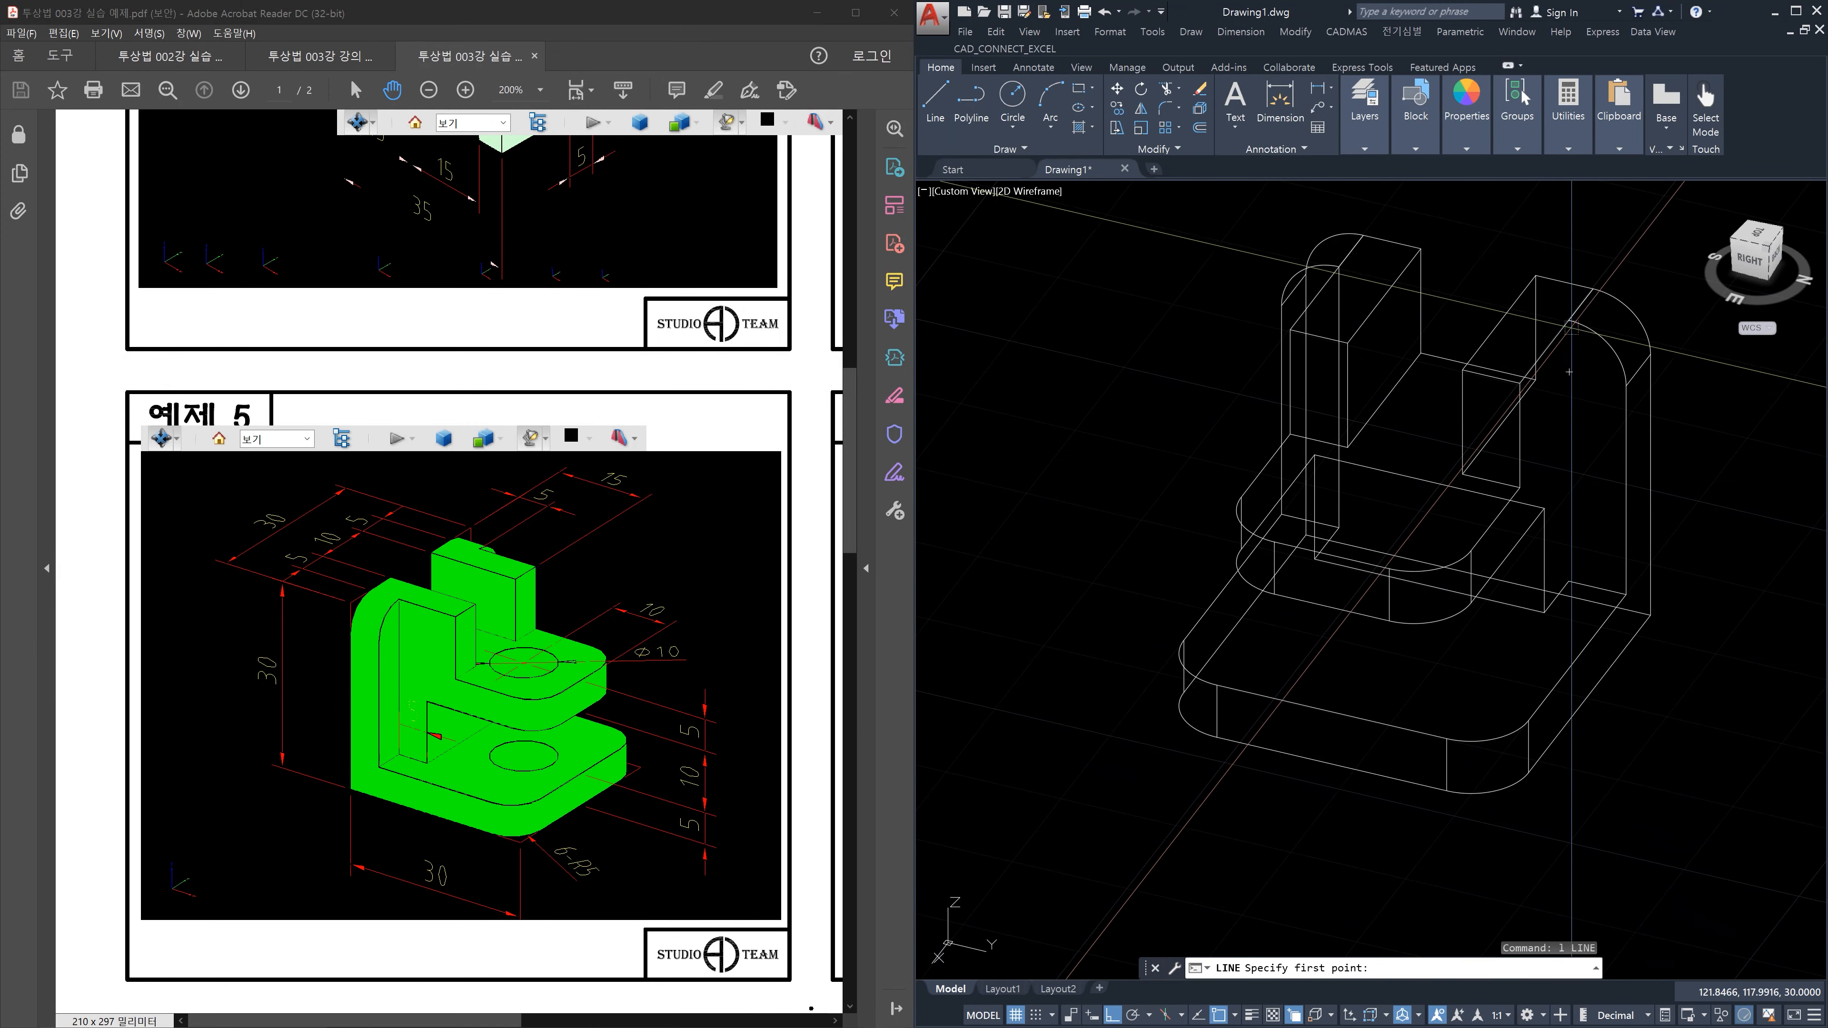
pyautogui.click(1569, 581)
pyautogui.click(1544, 612)
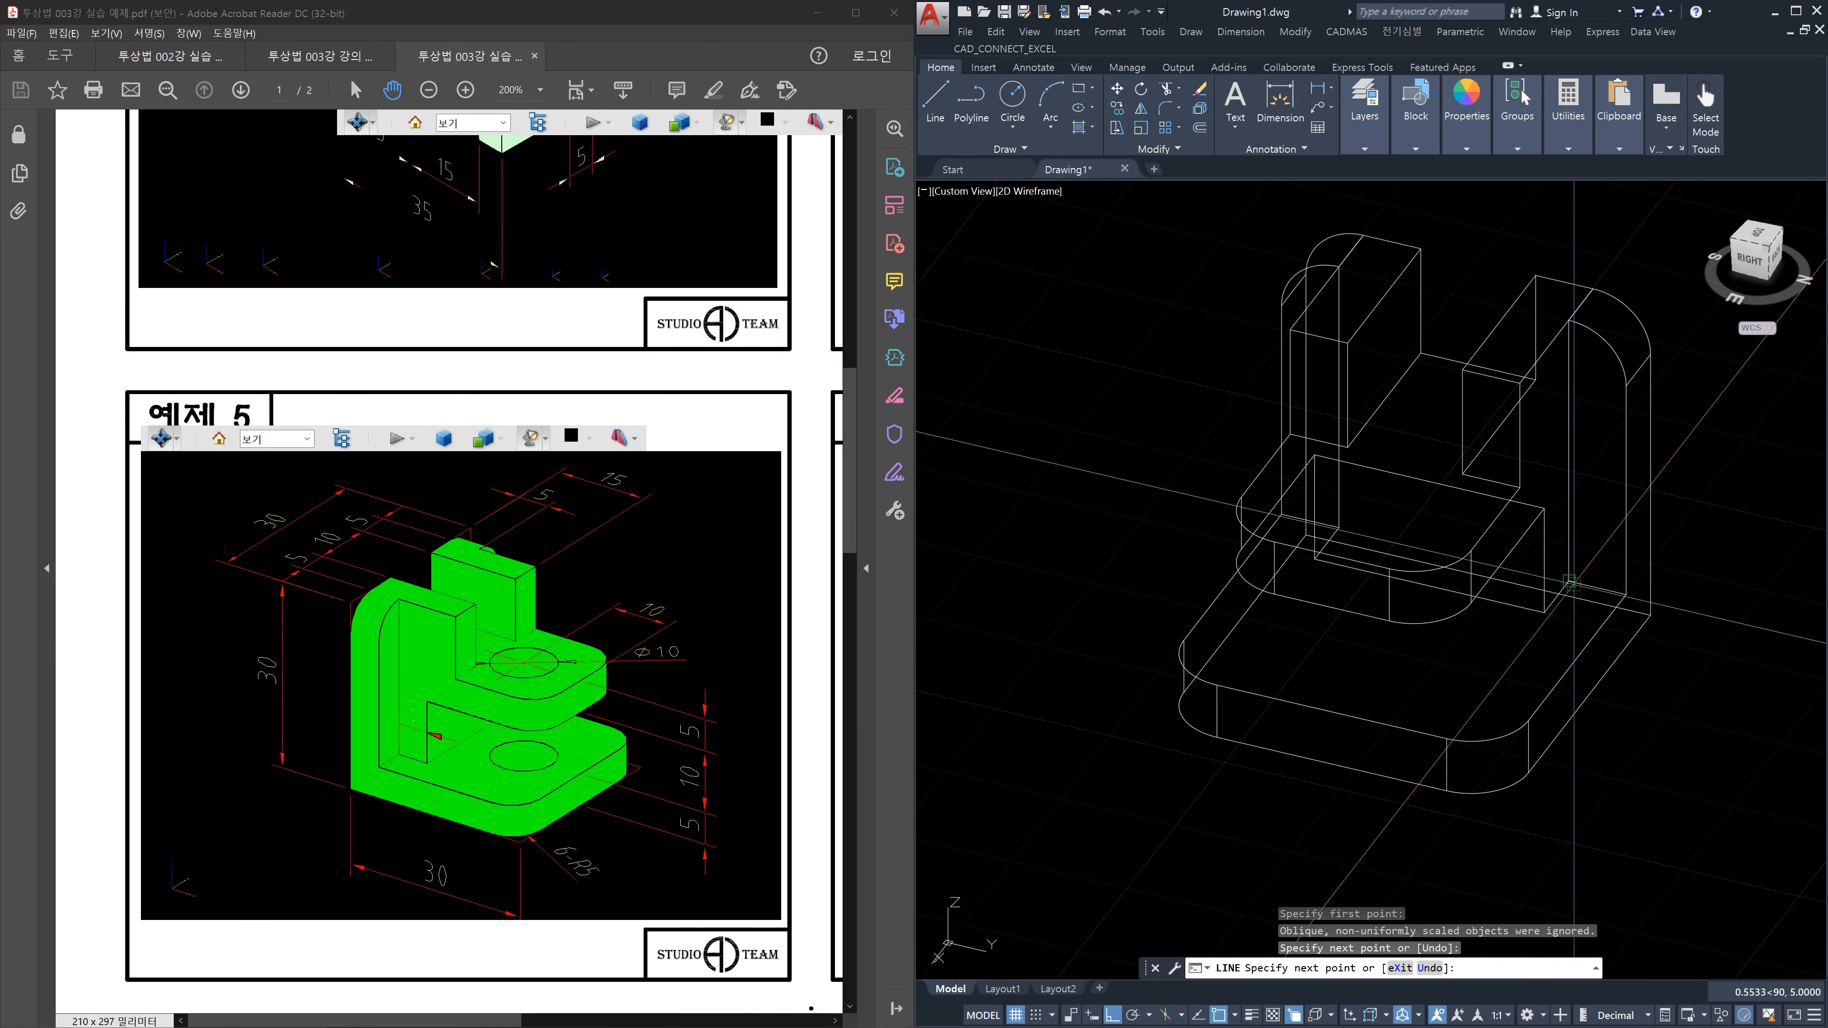
pyautogui.press('Escape')
# Delete the leftover rounded profile lines and arcs below the bracket wireframe
pyautogui.keyDown('shift'); pyautogui.moveTo(1439, 665); pyautogui.dragTo(1576, 733, button='middle'); pyautogui.keyUp('shift')
pyautogui.scroll(-8, 1577, 734)
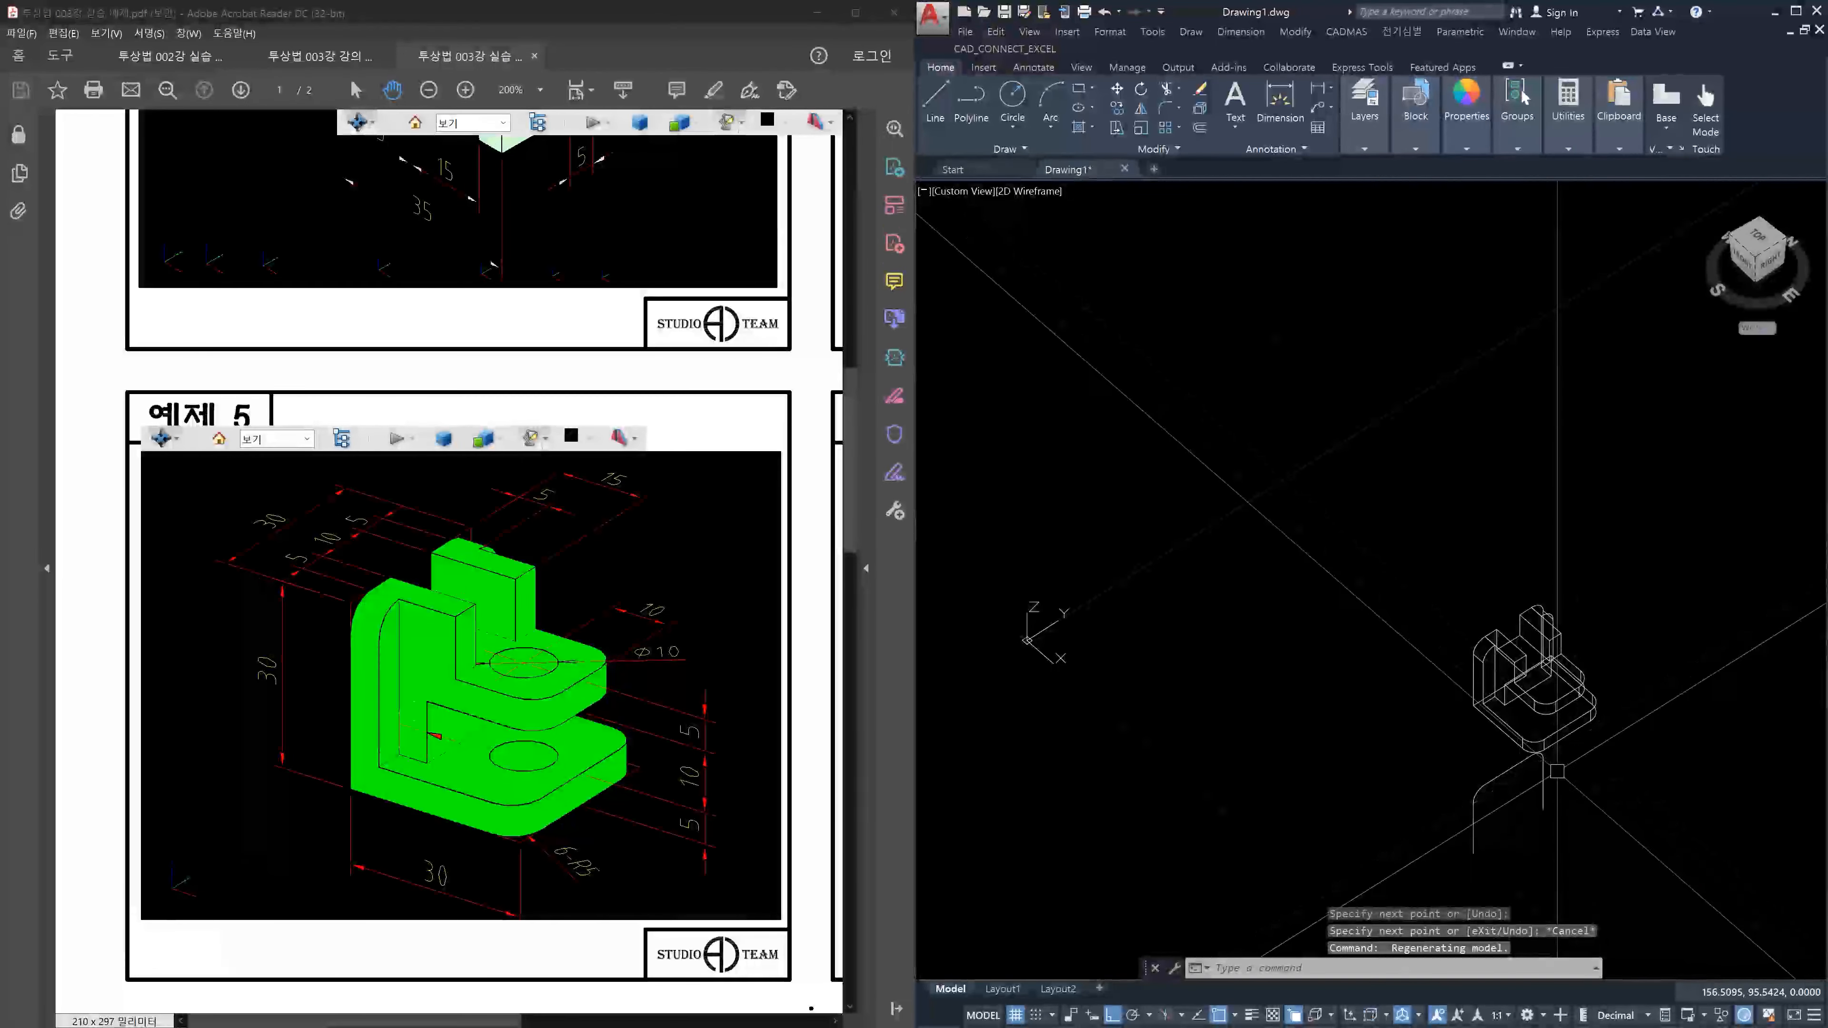
pyautogui.scroll(5, 1528, 804)
pyautogui.click(1478, 841)
pyautogui.click(1266, 755)
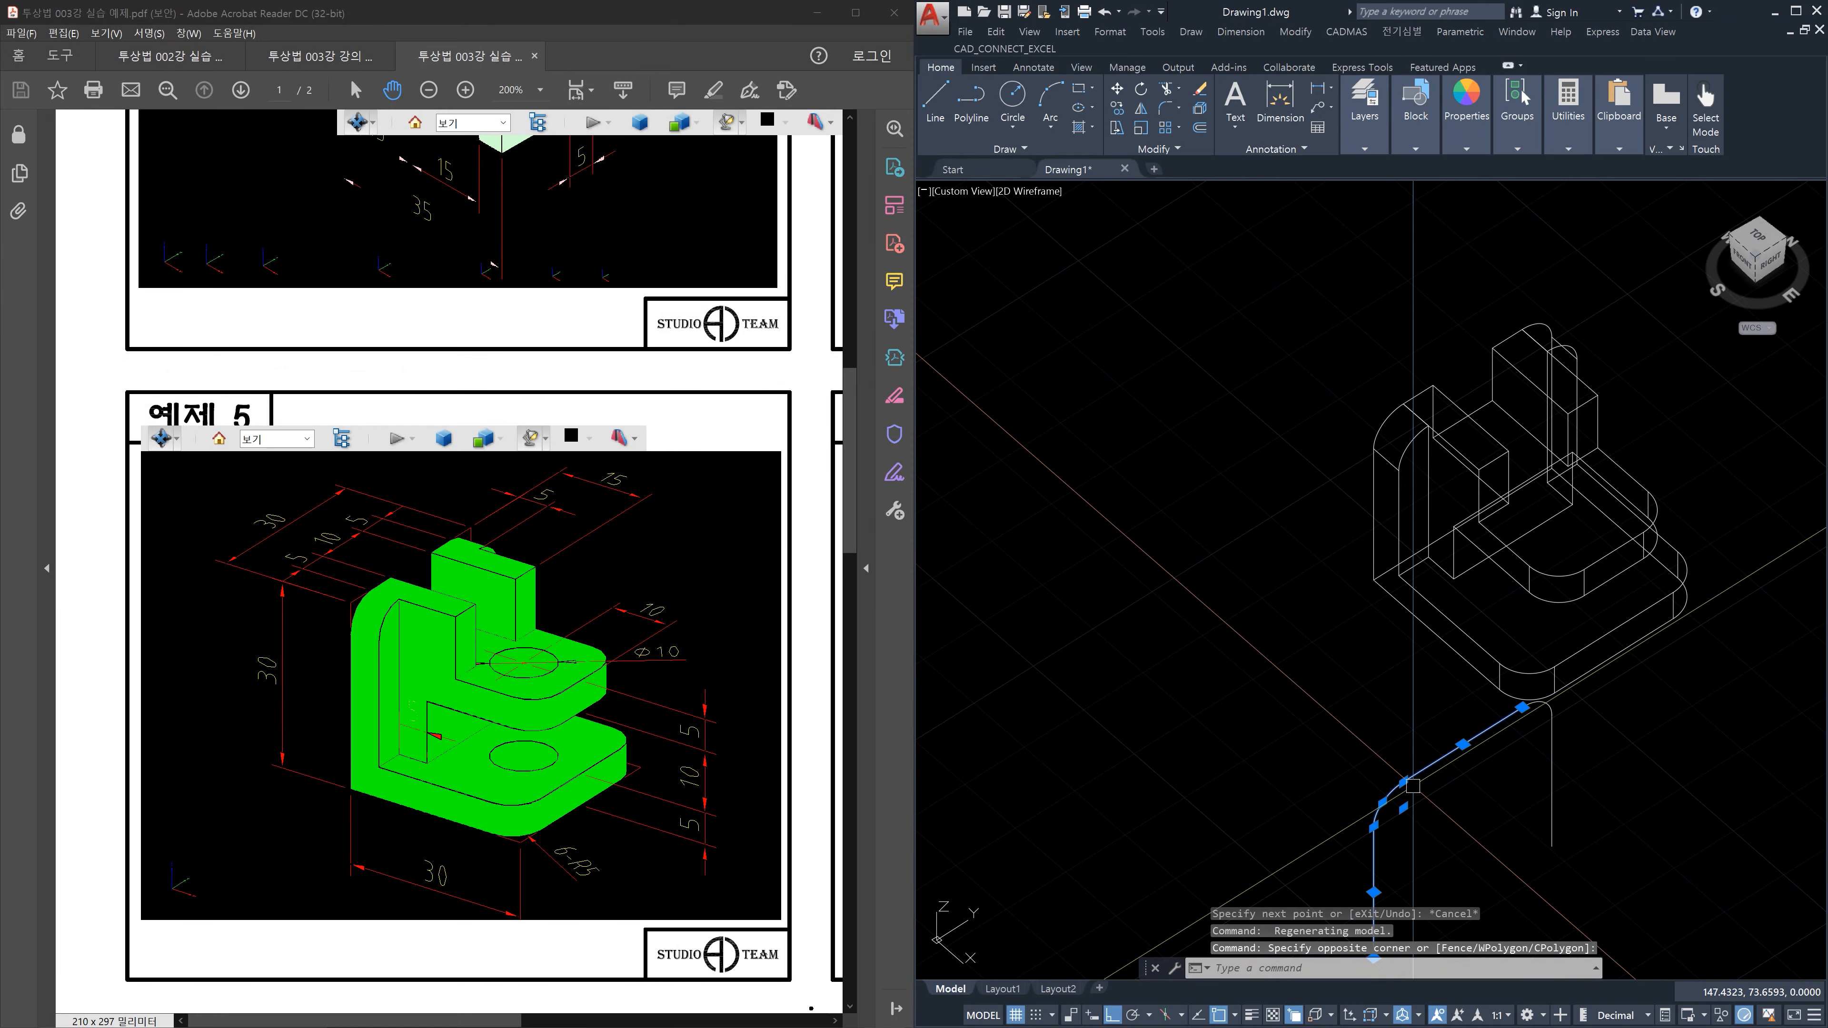
pyautogui.press('Delete')
pyautogui.click(1570, 775)
pyautogui.click(1519, 771)
pyautogui.press('Delete')
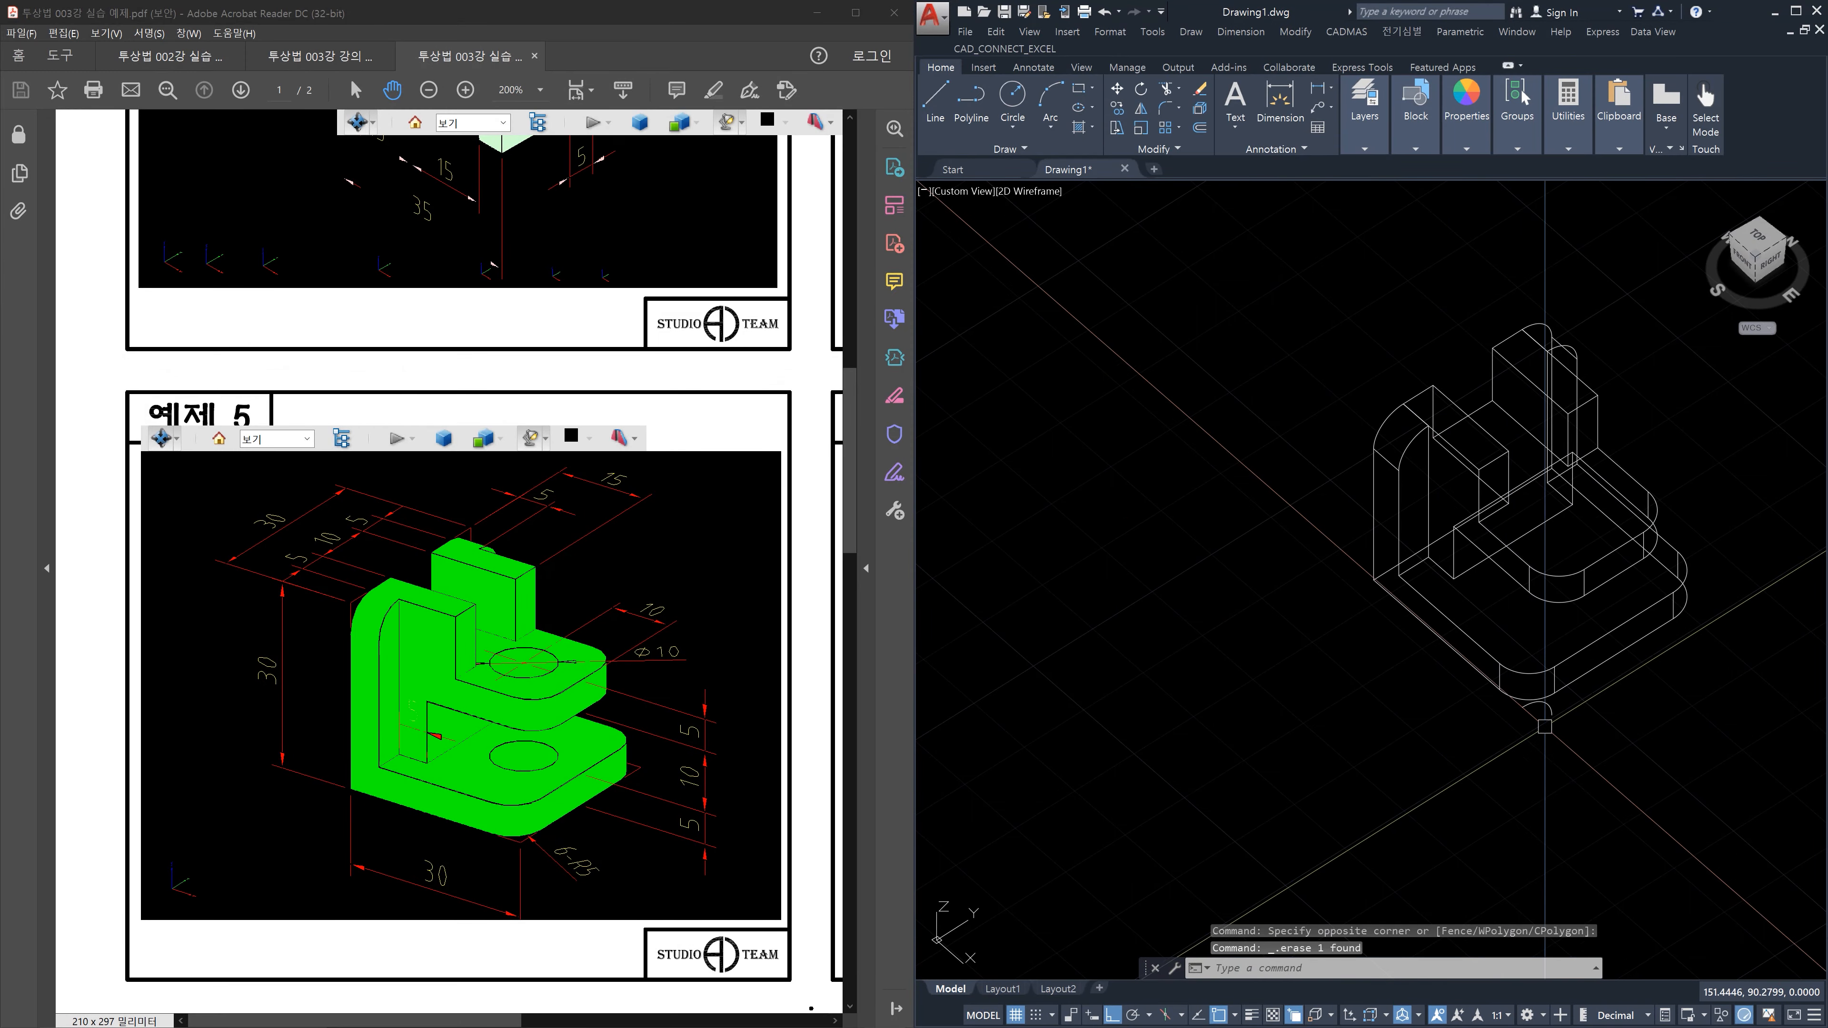
pyautogui.scroll(4, 1548, 722)
pyautogui.click(1551, 686)
pyautogui.press('Delete')
pyautogui.scroll(-6, 1565, 699)
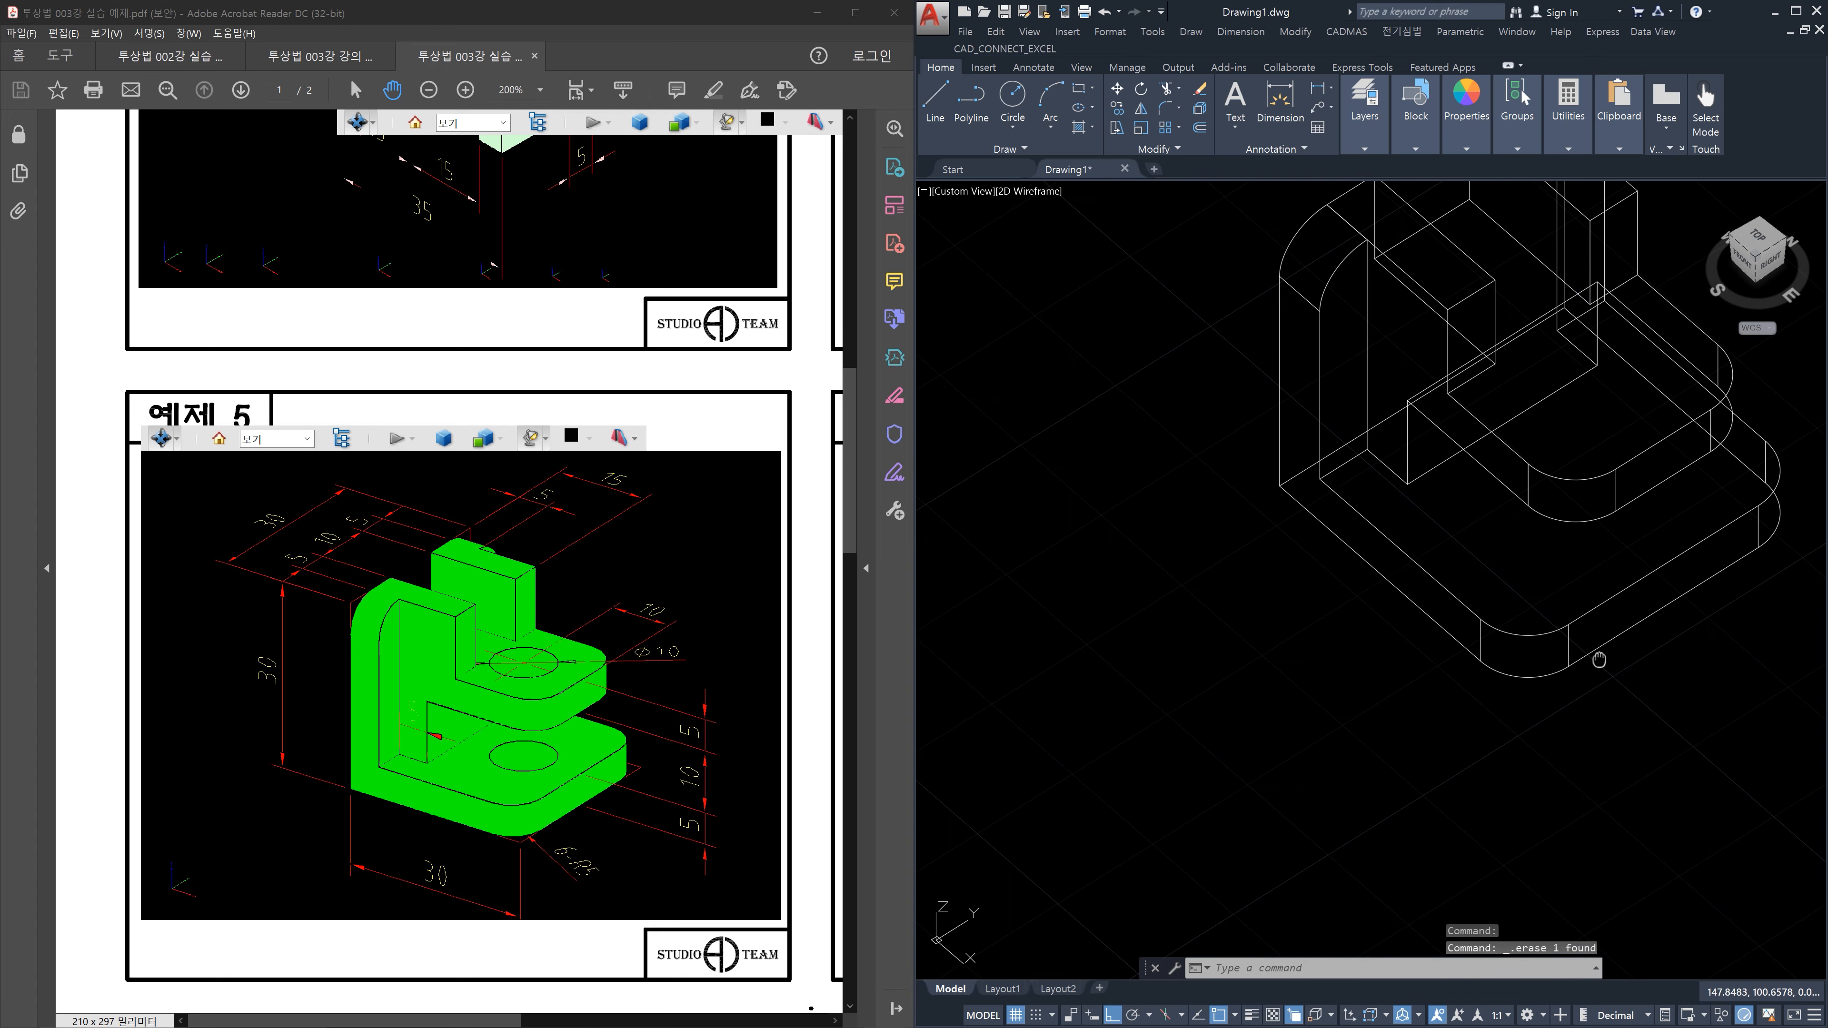
# Offset the straight front top edge of the upper plate inward by 10
pyautogui.keyDown('shift'); pyautogui.moveTo(1504, 529); pyautogui.dragTo(1573, 455, button='middle'); pyautogui.keyUp('shift')
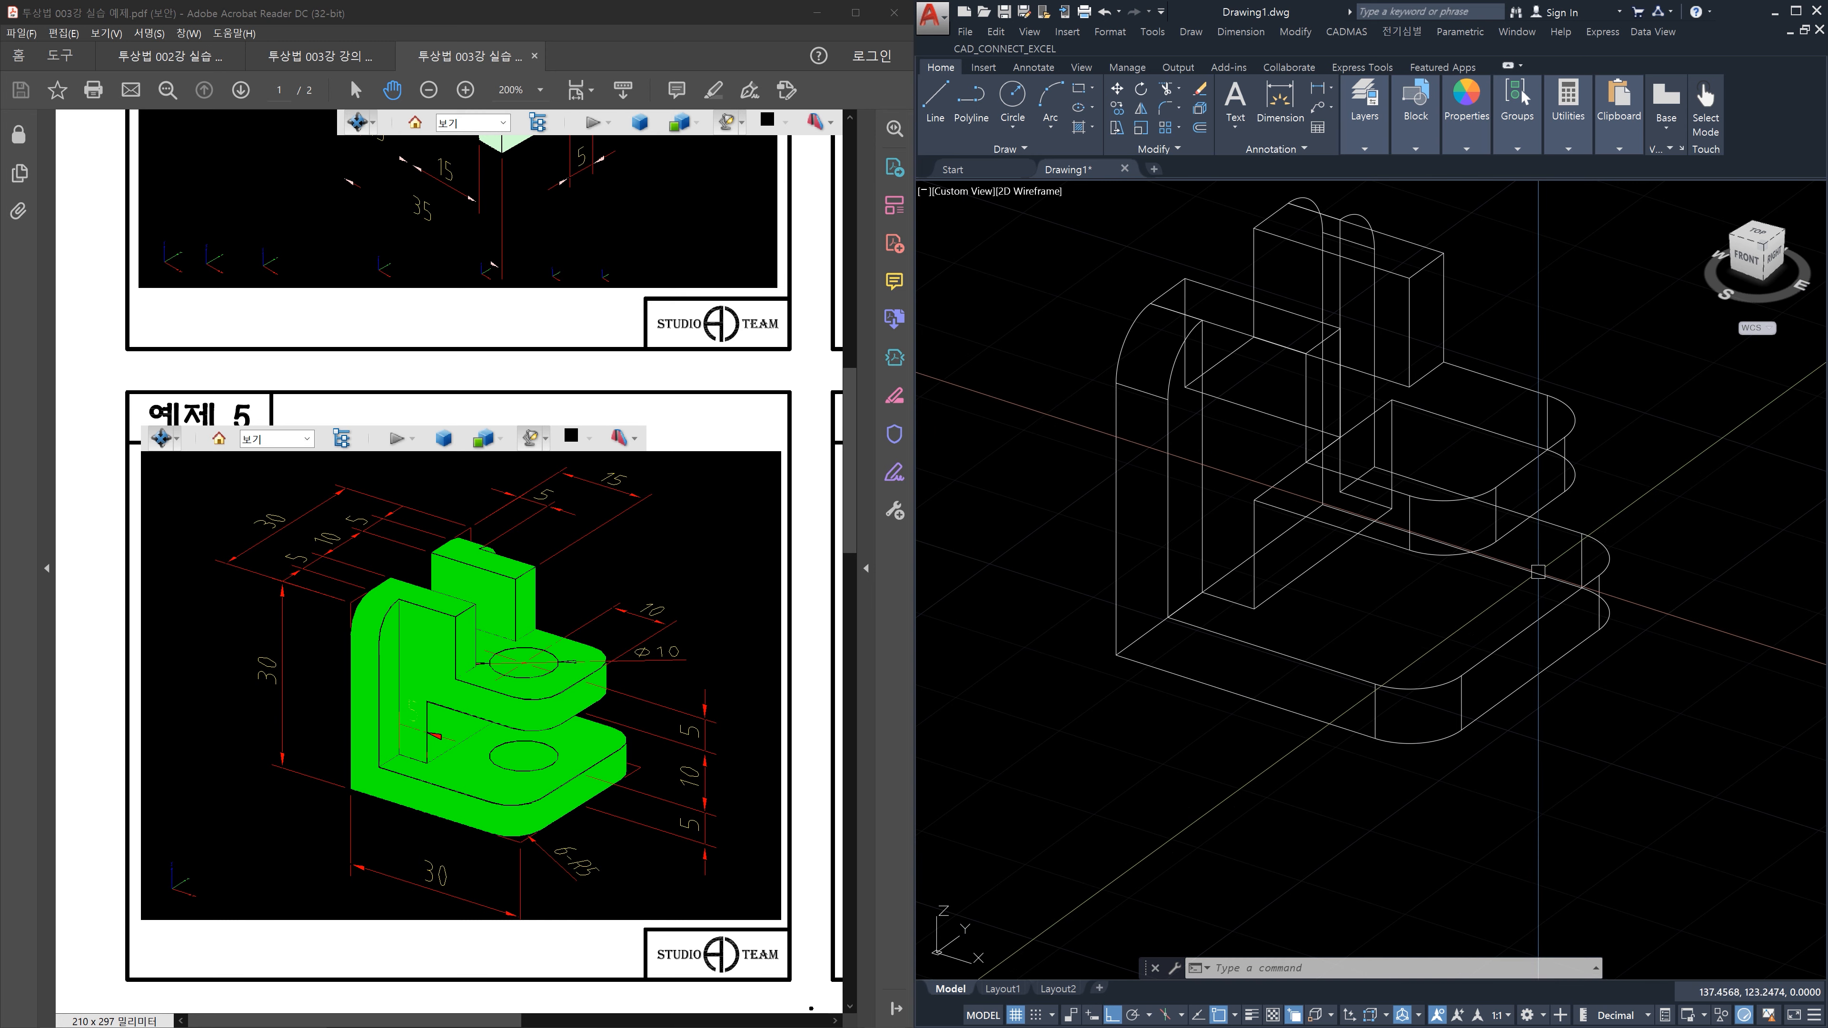
pyautogui.moveTo(1544, 563); pyautogui.dragTo(1387, 645, button='middle')
pyautogui.press('Escape')
pyautogui.press('Escape')
pyautogui.press('Escape')
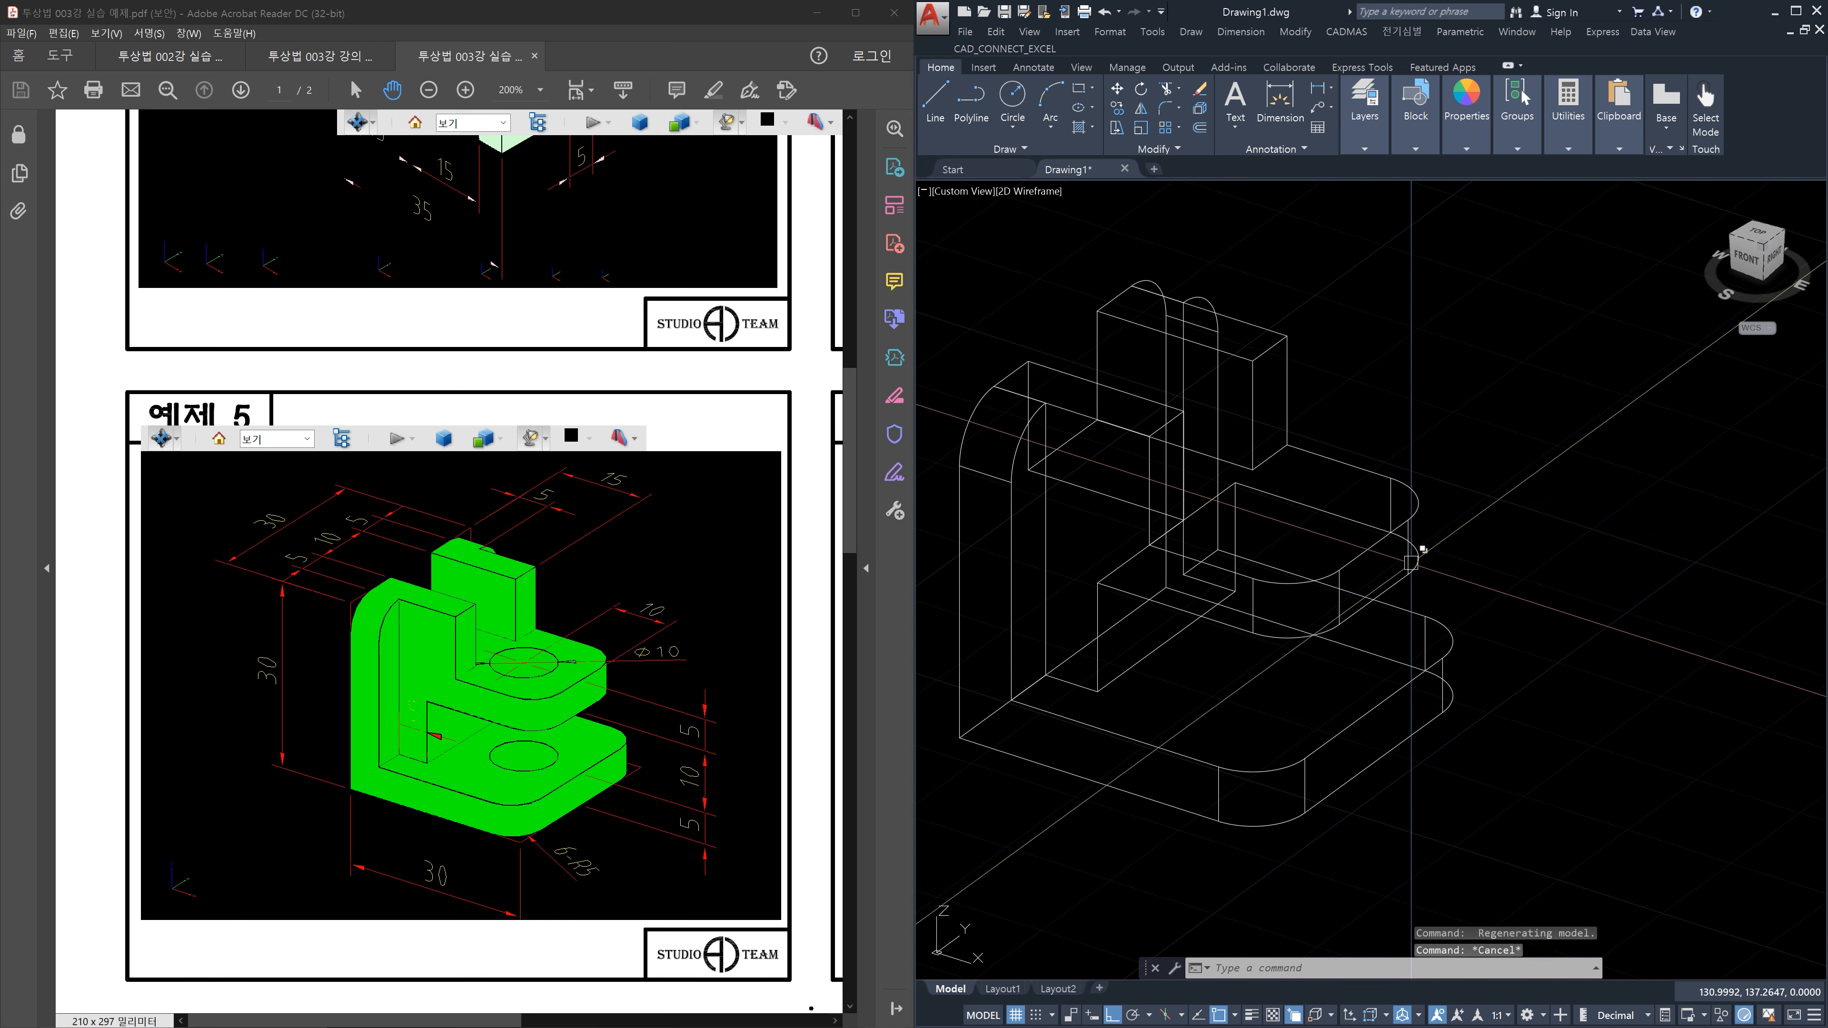
pyautogui.write('o')
pyautogui.press('Return')
pyautogui.write('10')
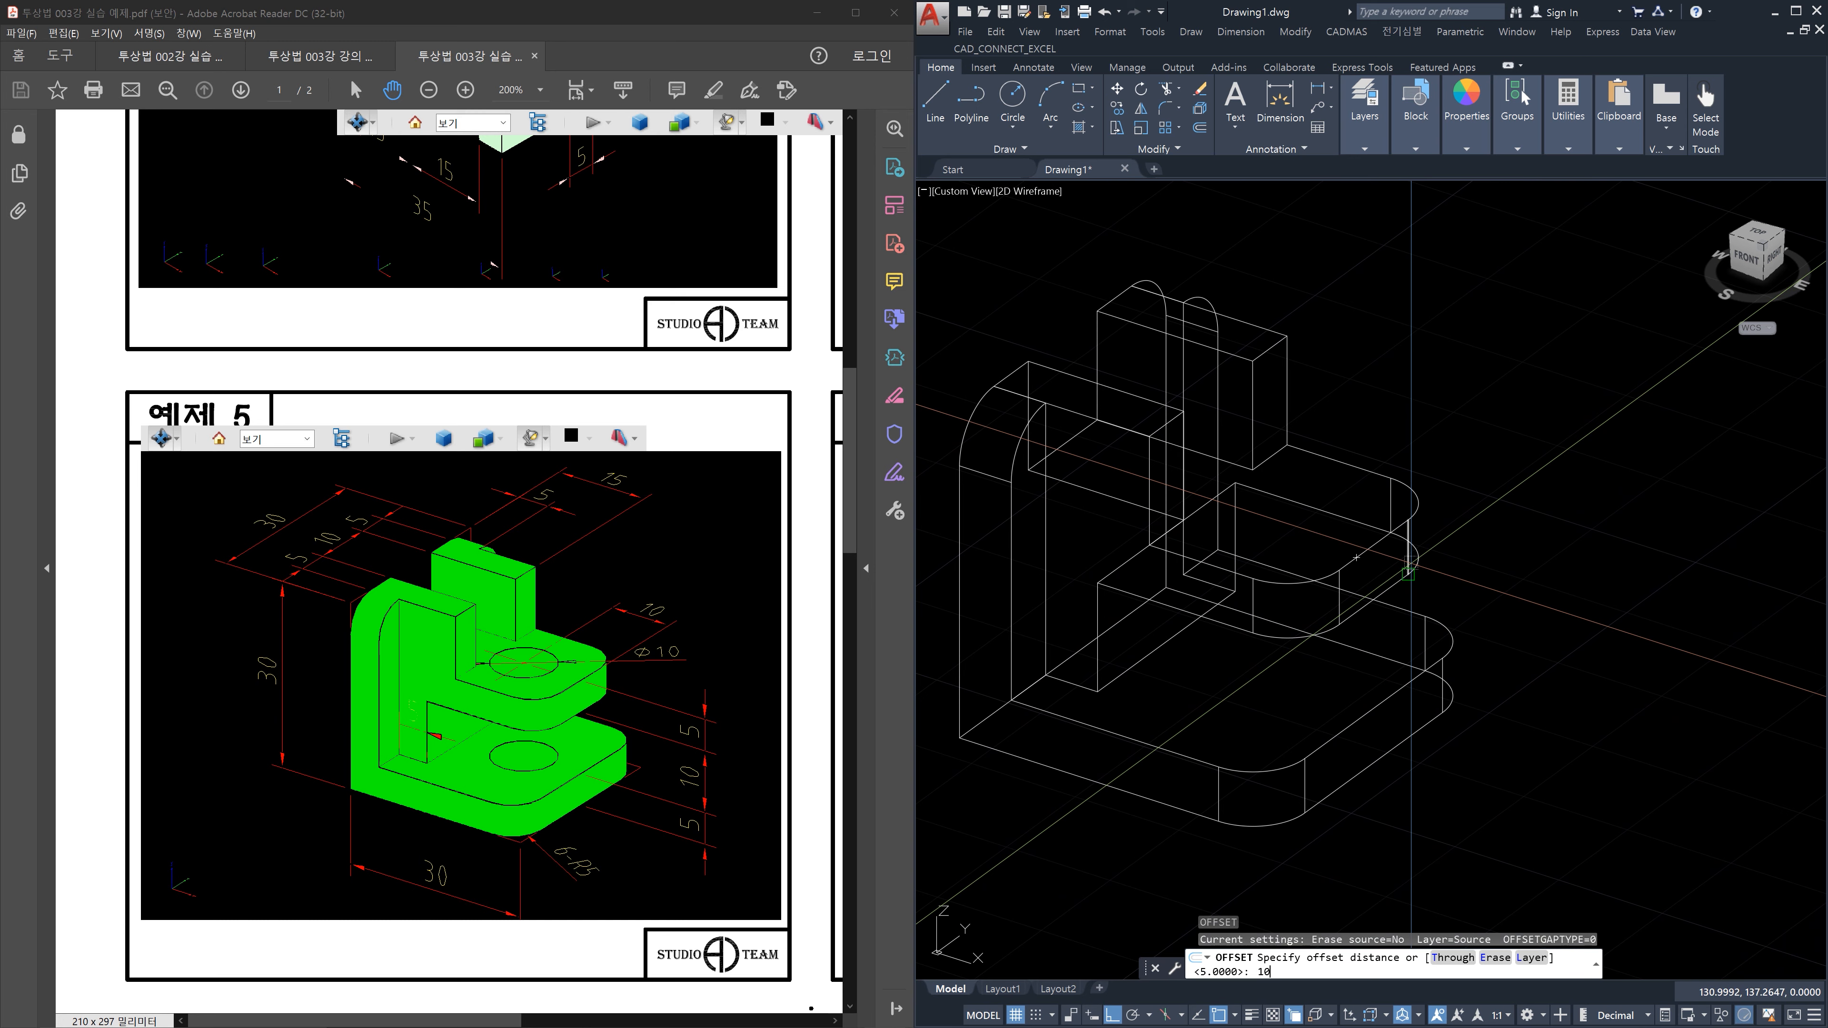
pyautogui.press('Return')
pyautogui.scroll(-4, 1380, 549)
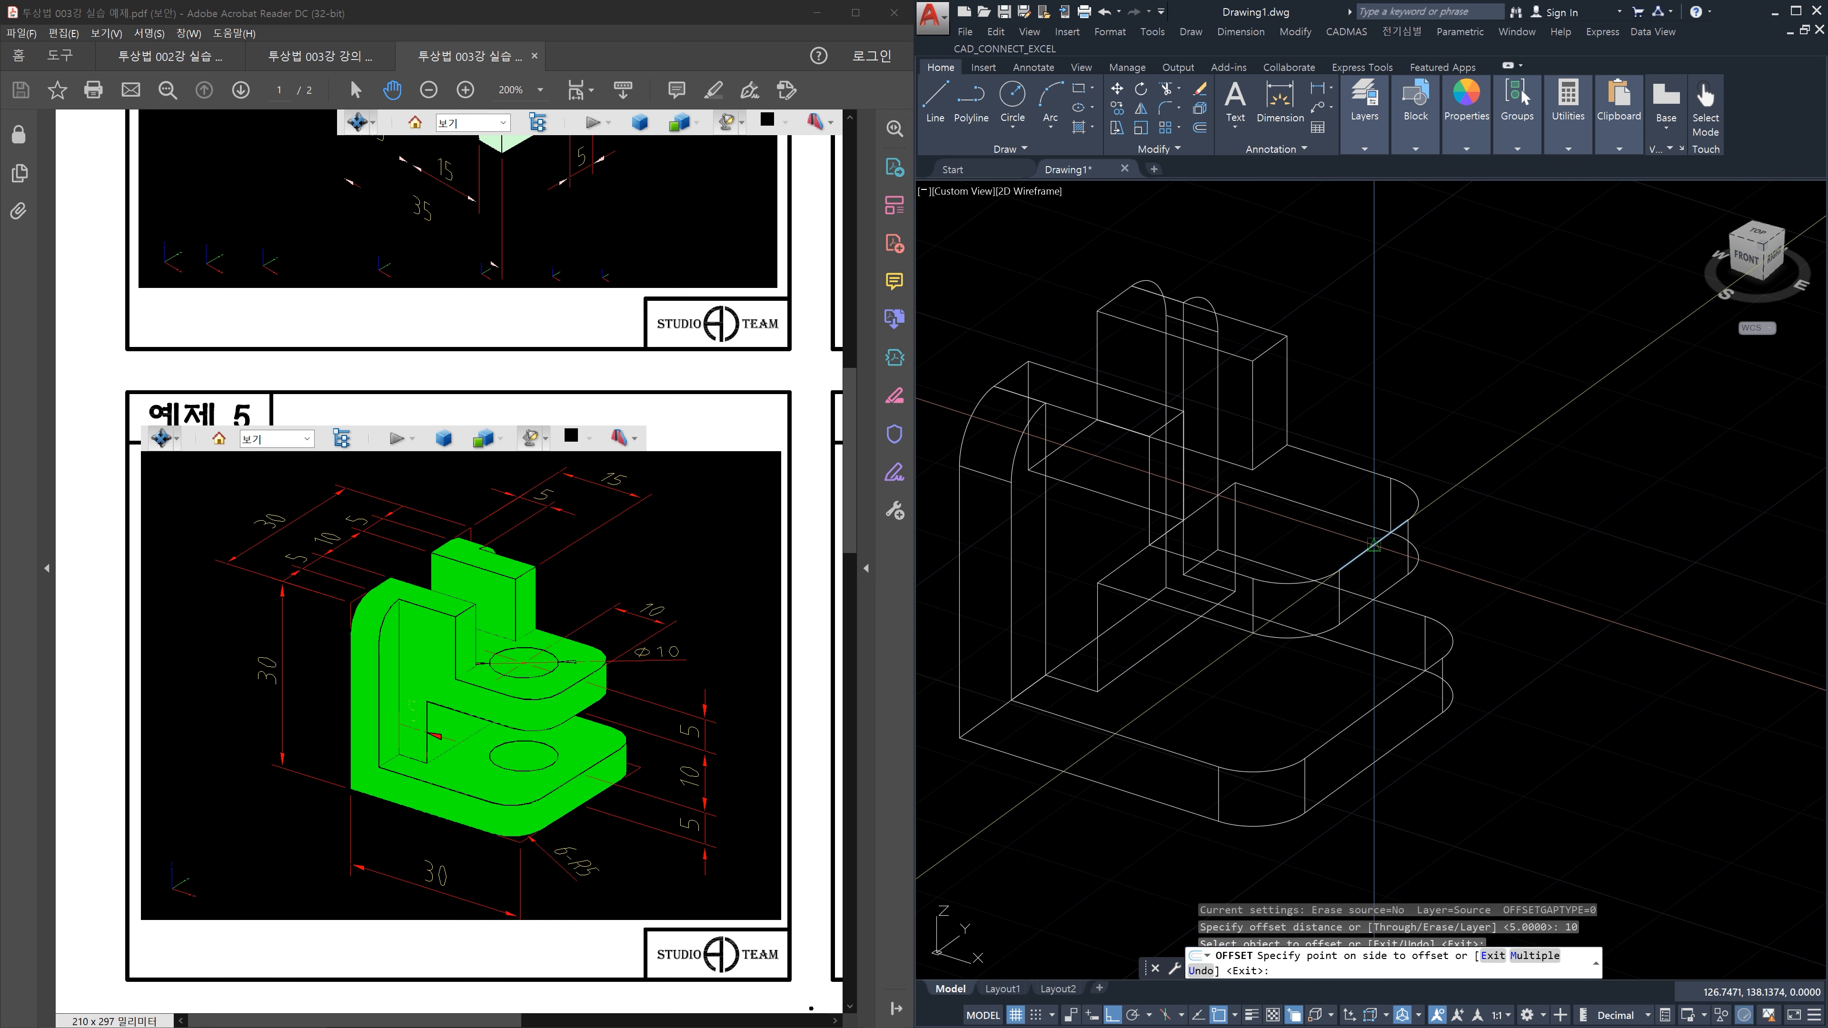
pyautogui.press('Escape')
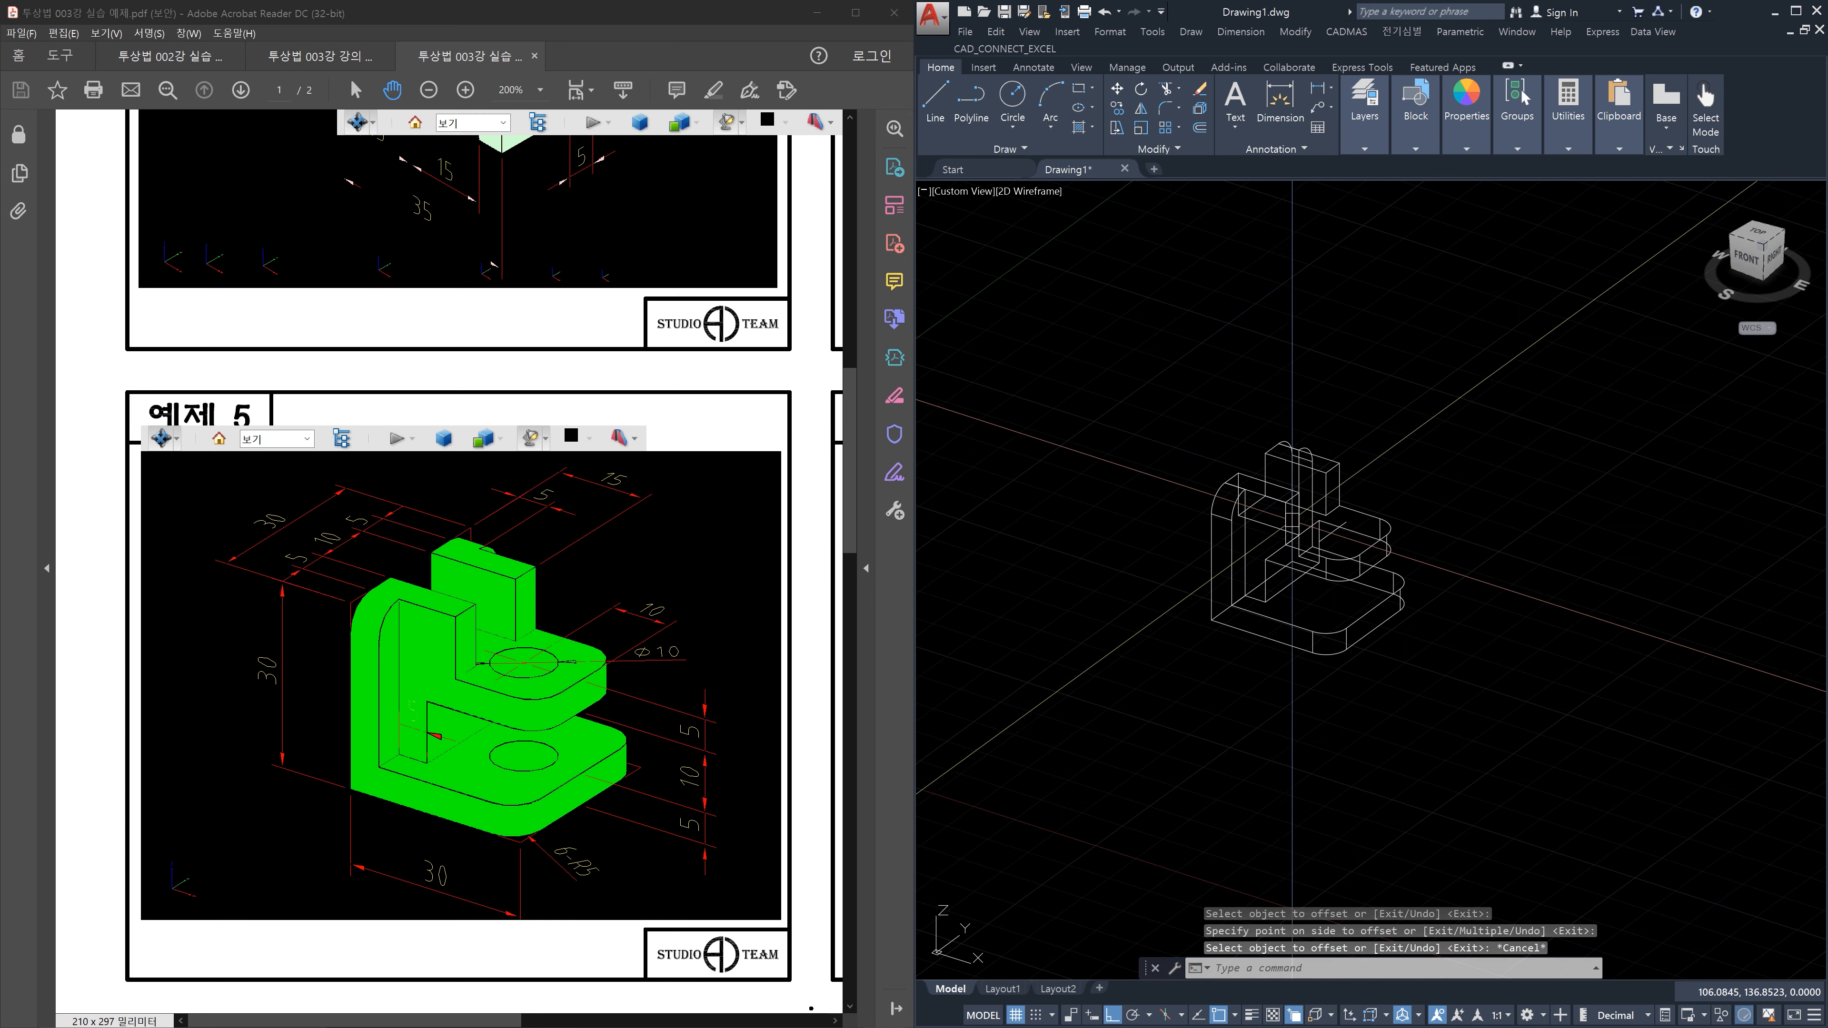
# Draw a circle of radius 5 centred on the midpoint of the offset line on the upper plate
pyautogui.scroll(6, 1309, 532)
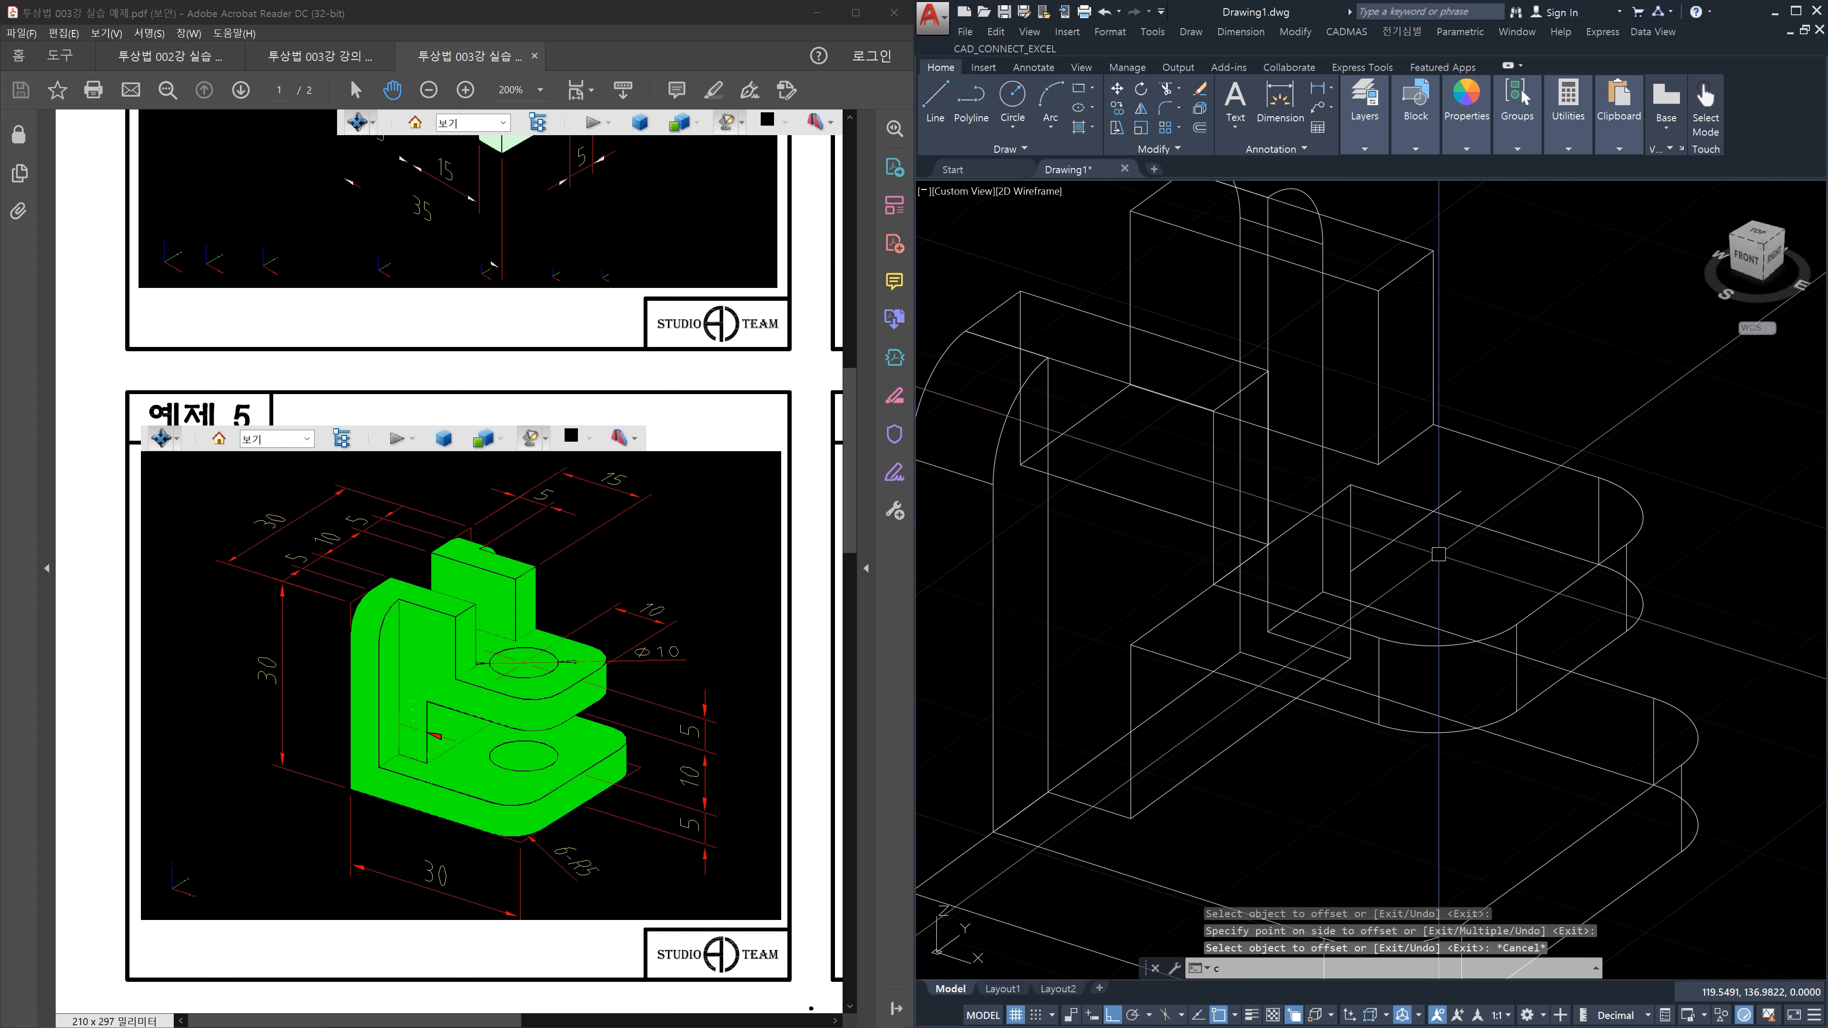
pyautogui.write('c')
pyautogui.press('Return')
pyautogui.click(1408, 532)
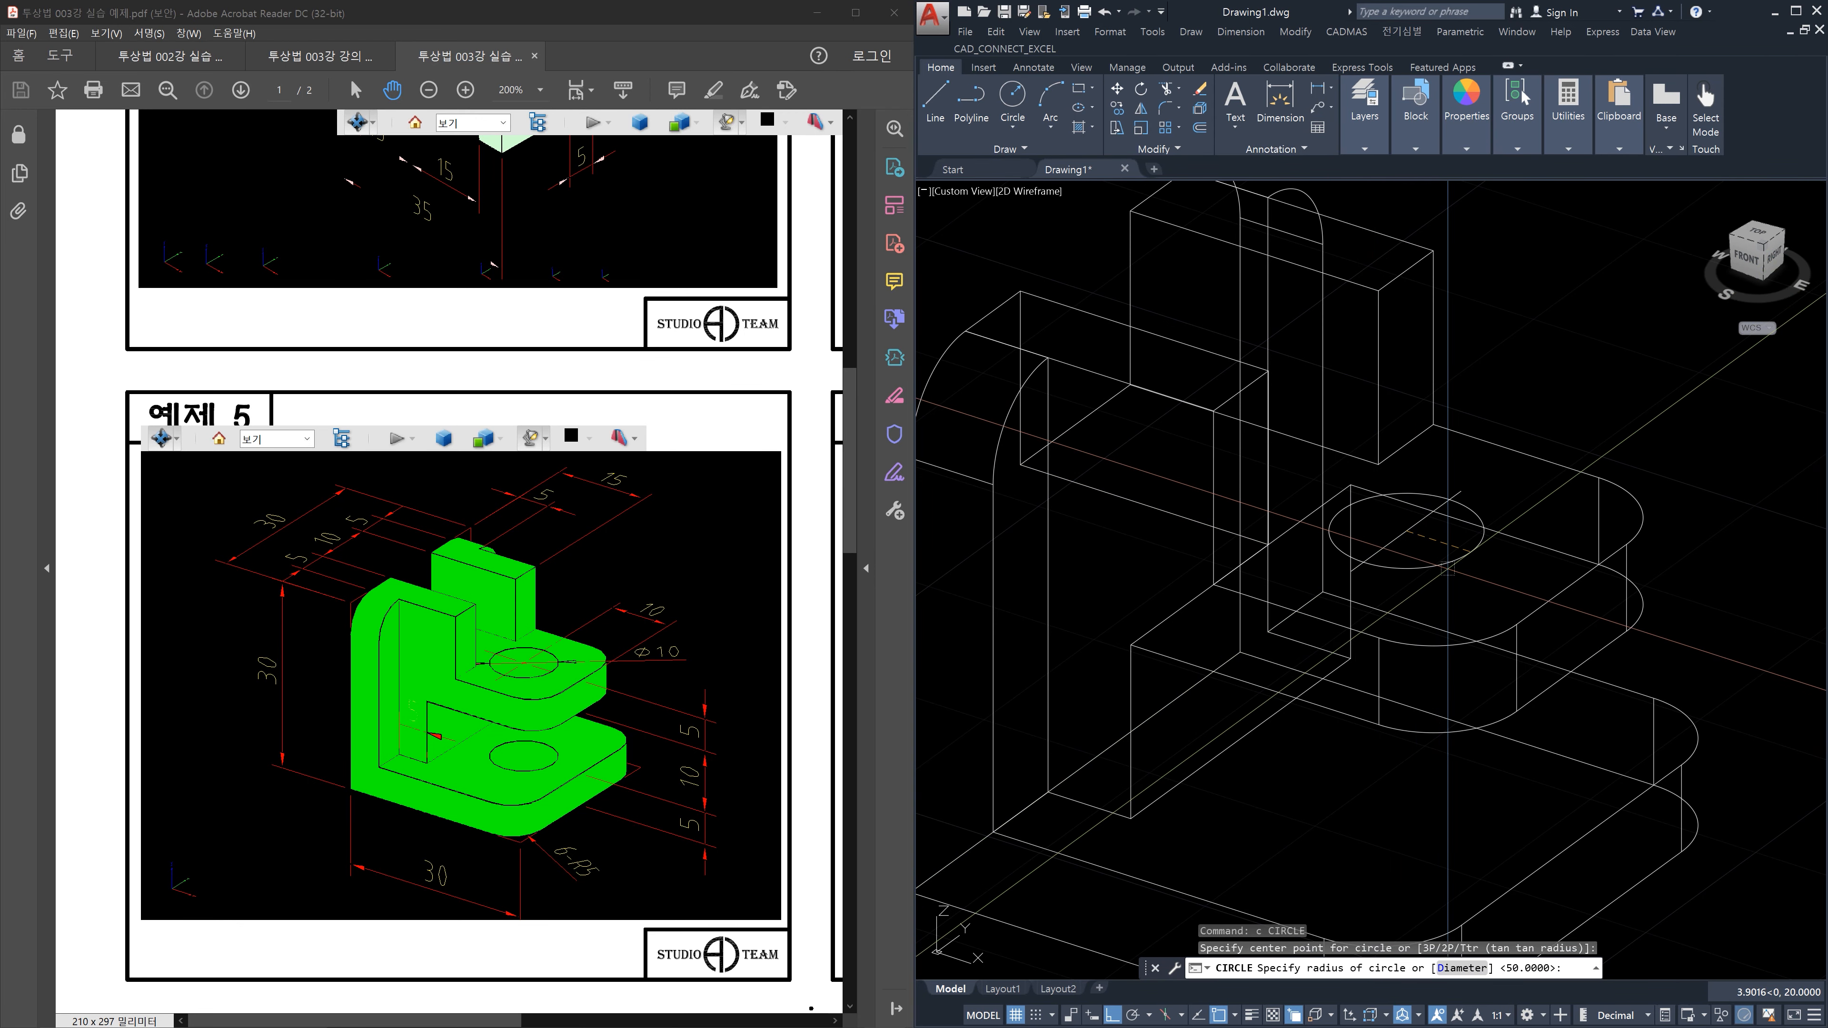
pyautogui.write('5')
pyautogui.press('Return')
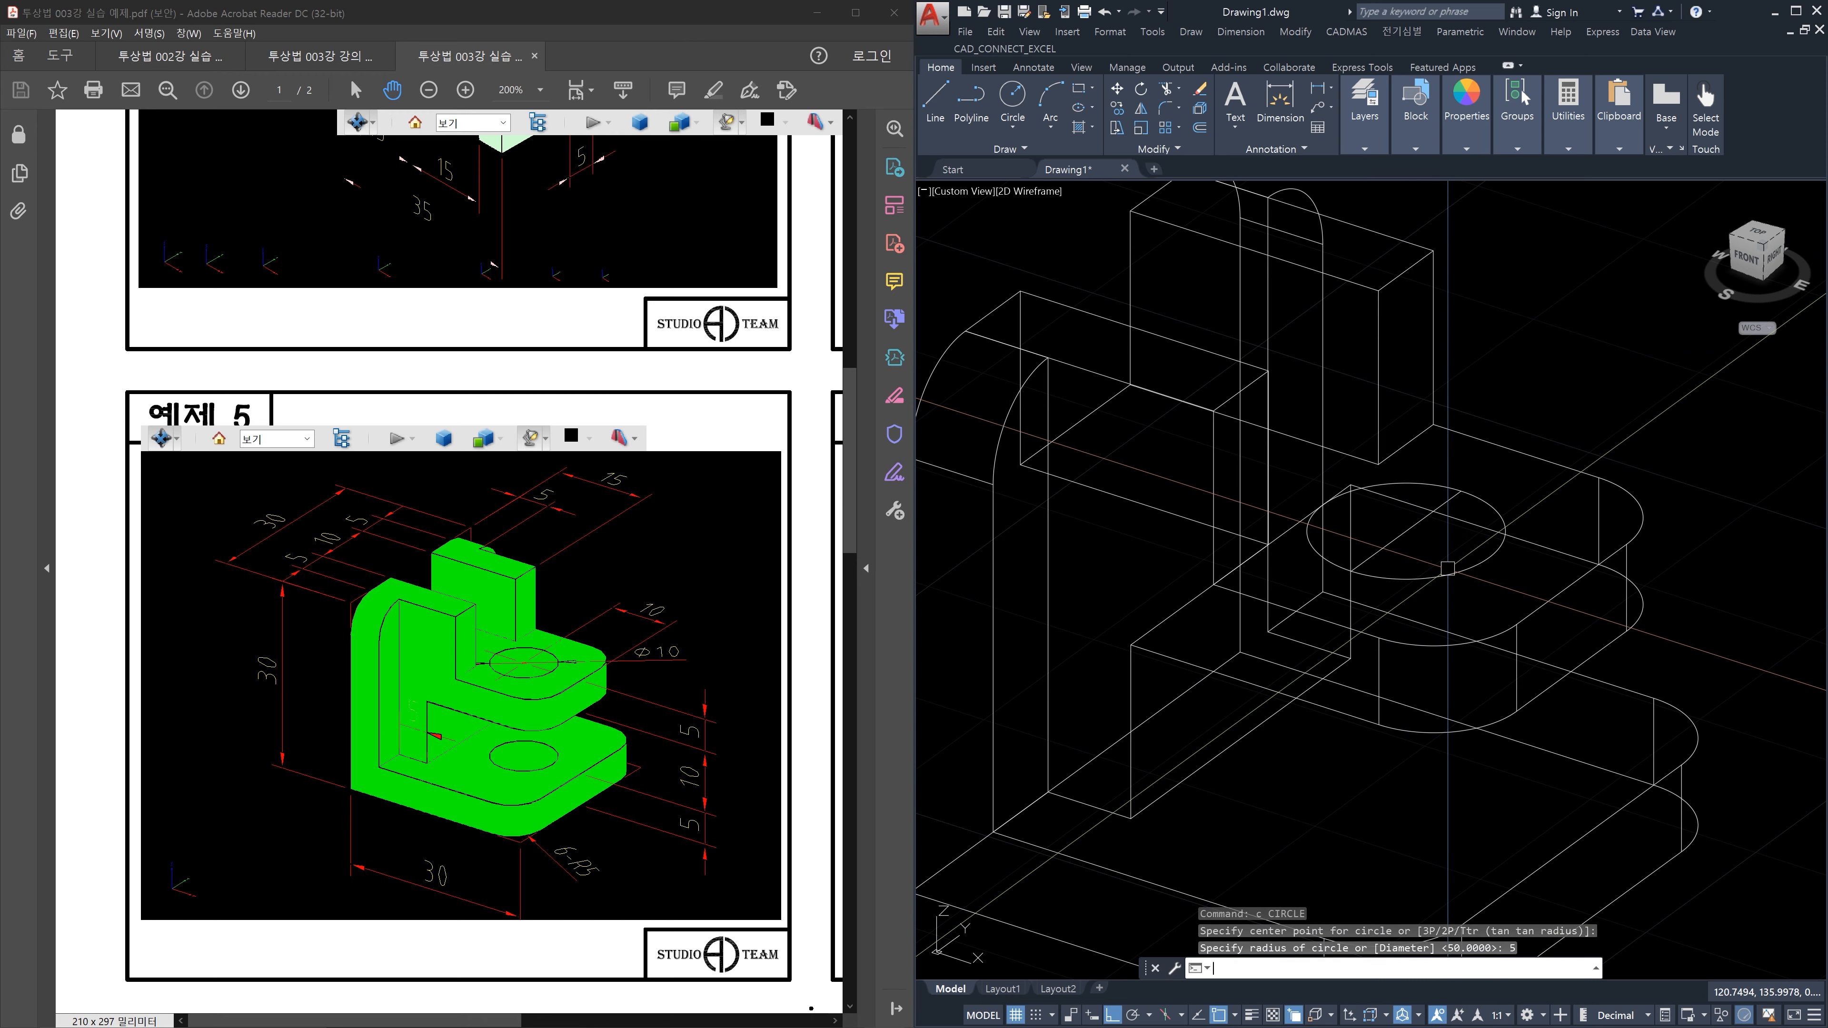
pyautogui.press('Escape')
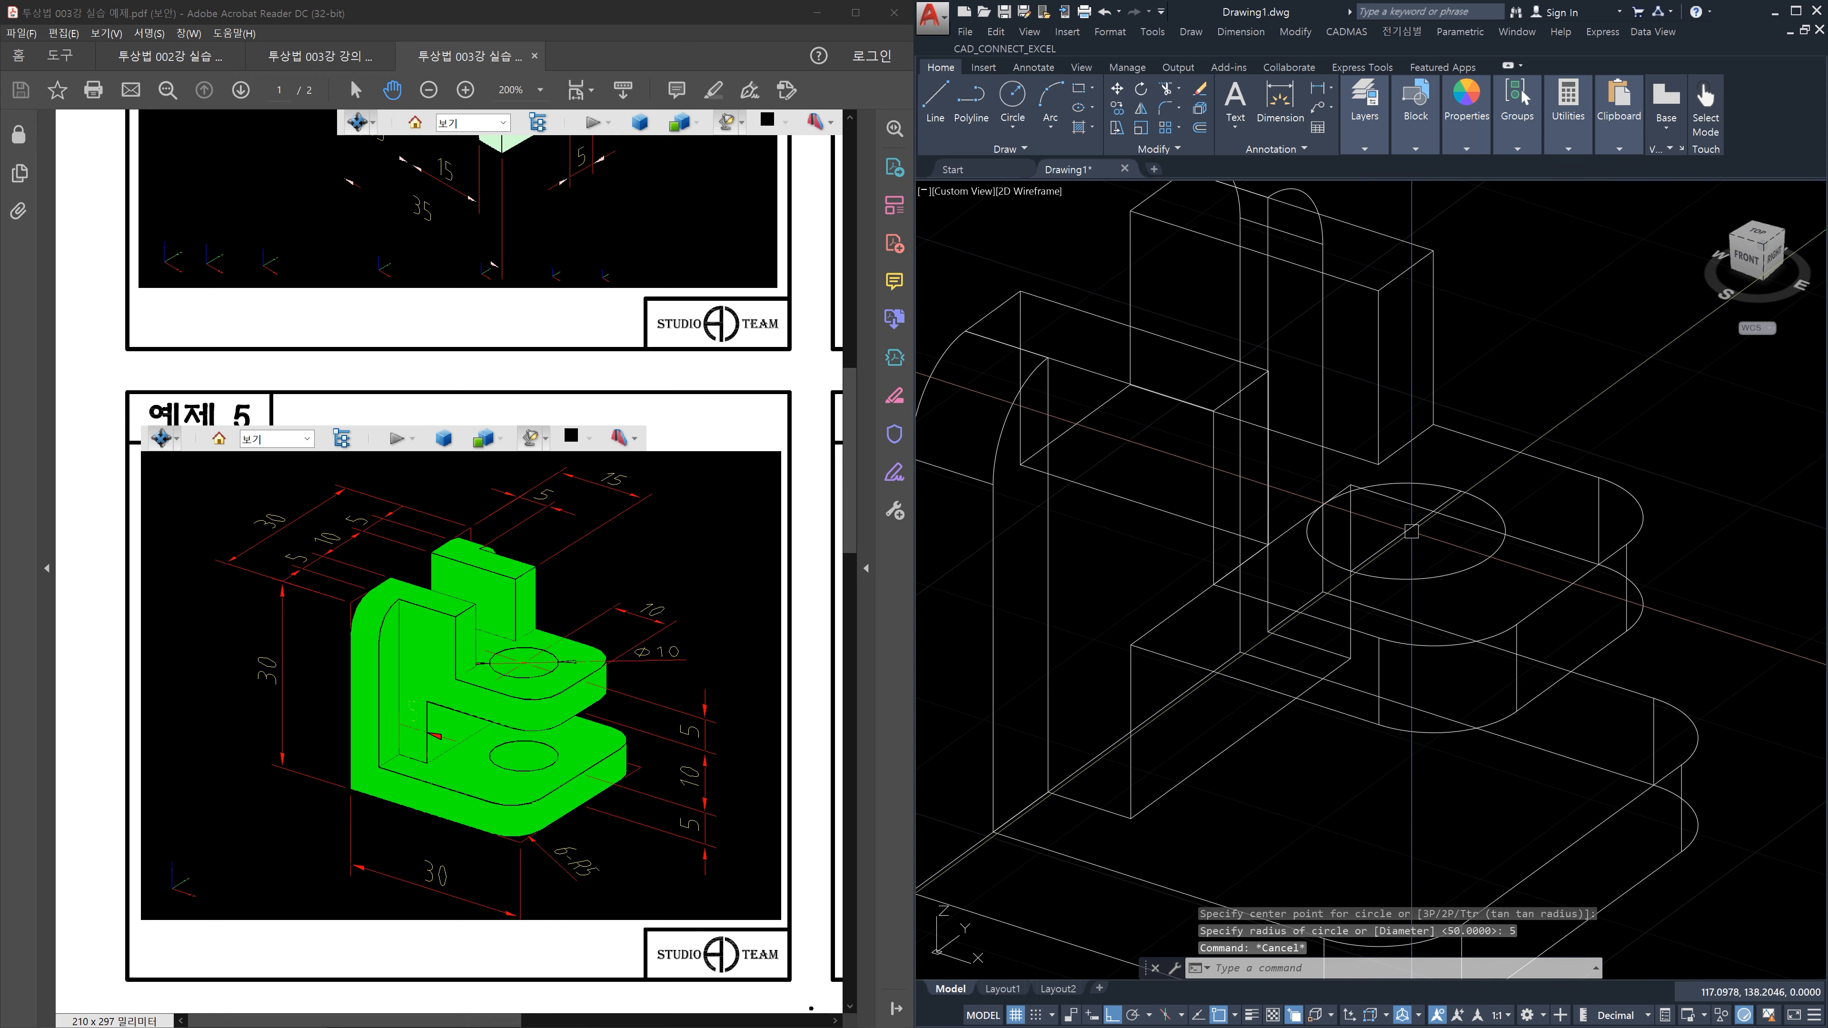
# Delete the offset construction line through the circle's centre
pyautogui.click(1406, 531)
pyautogui.press('Delete')
pyautogui.press('Escape')
pyautogui.press('Escape')
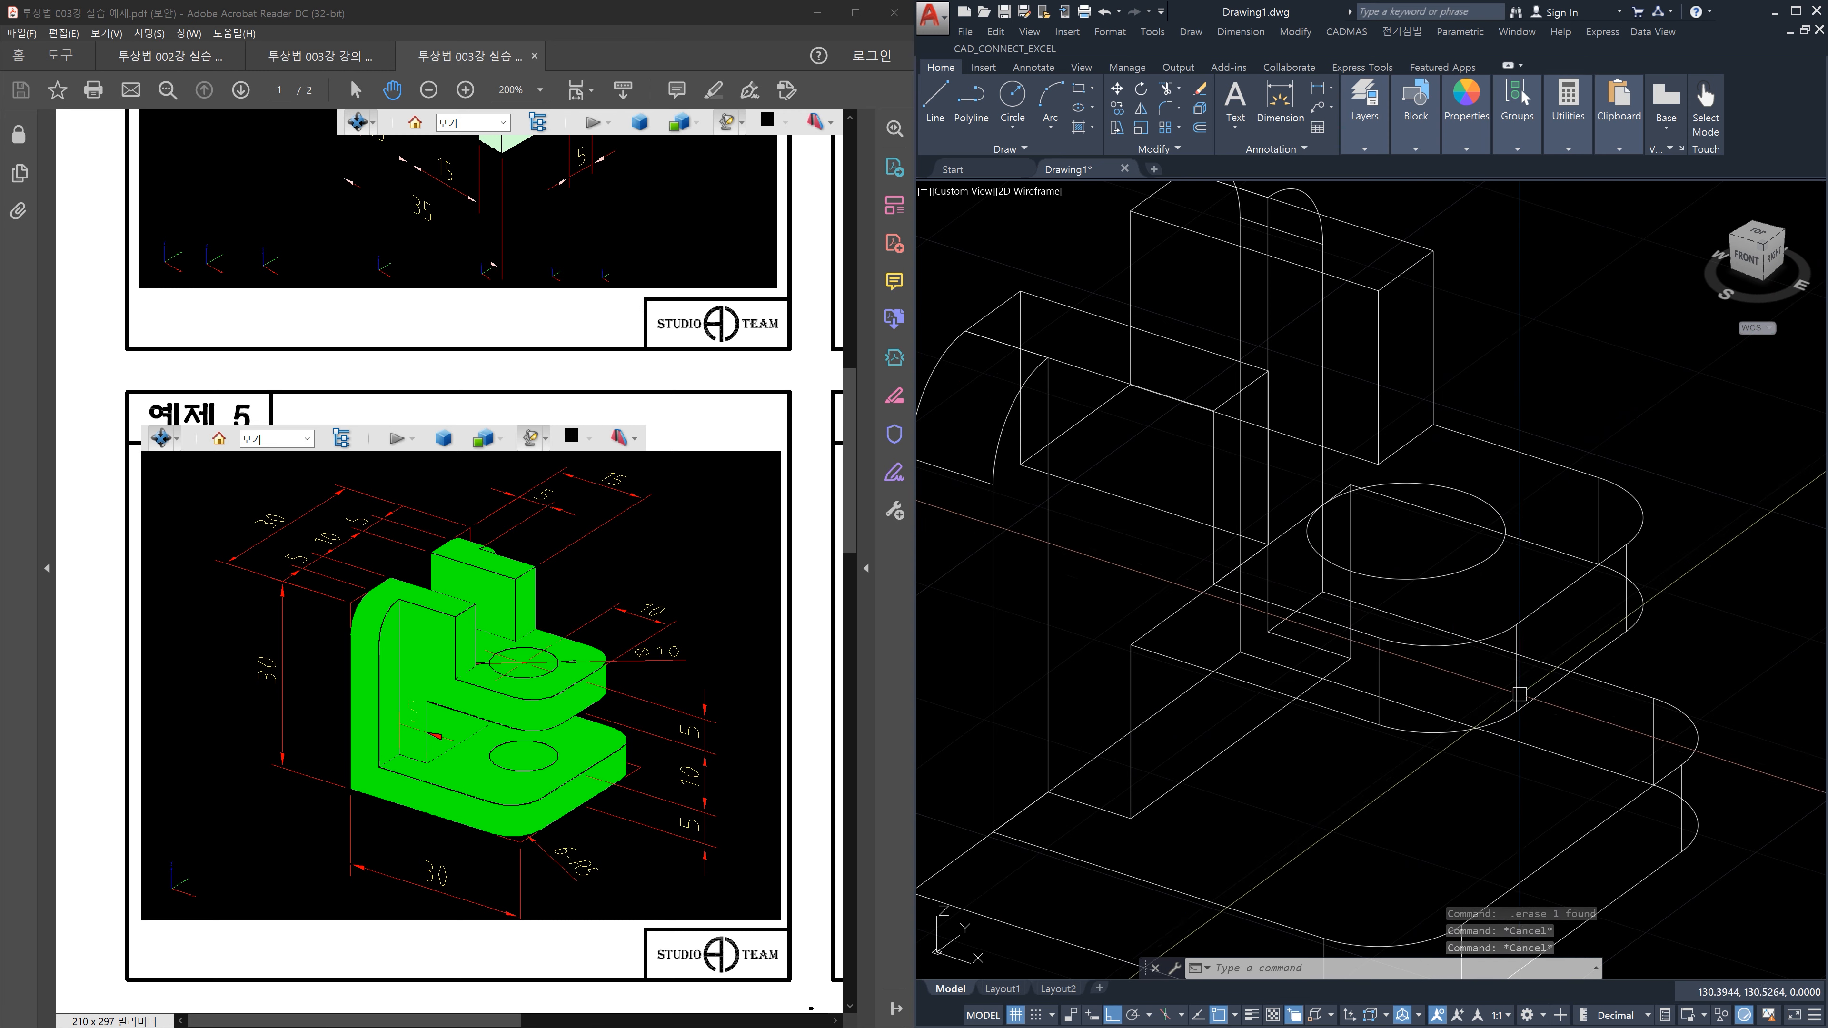
pyautogui.press('Escape')
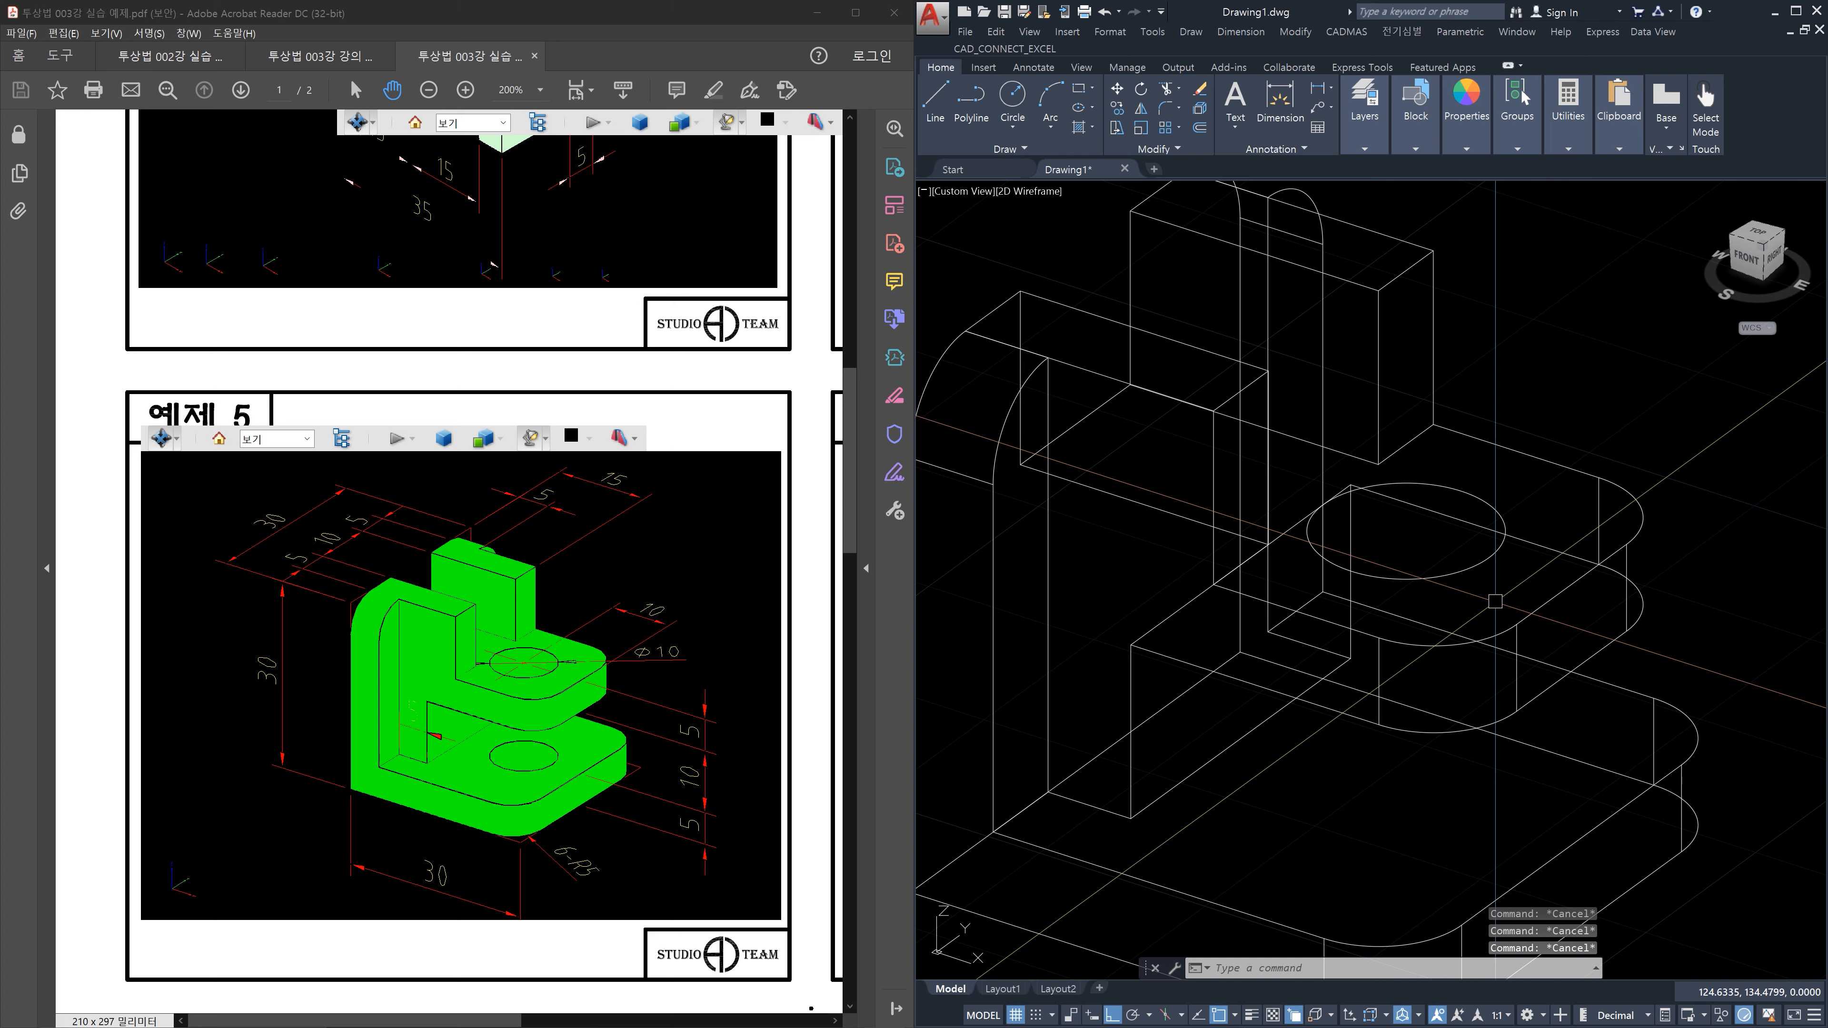
# Copy the upper plate's hole circle straight down by 5 to the plate's underside
pyautogui.write('co')
pyautogui.press('Return')
pyautogui.click(1485, 562)
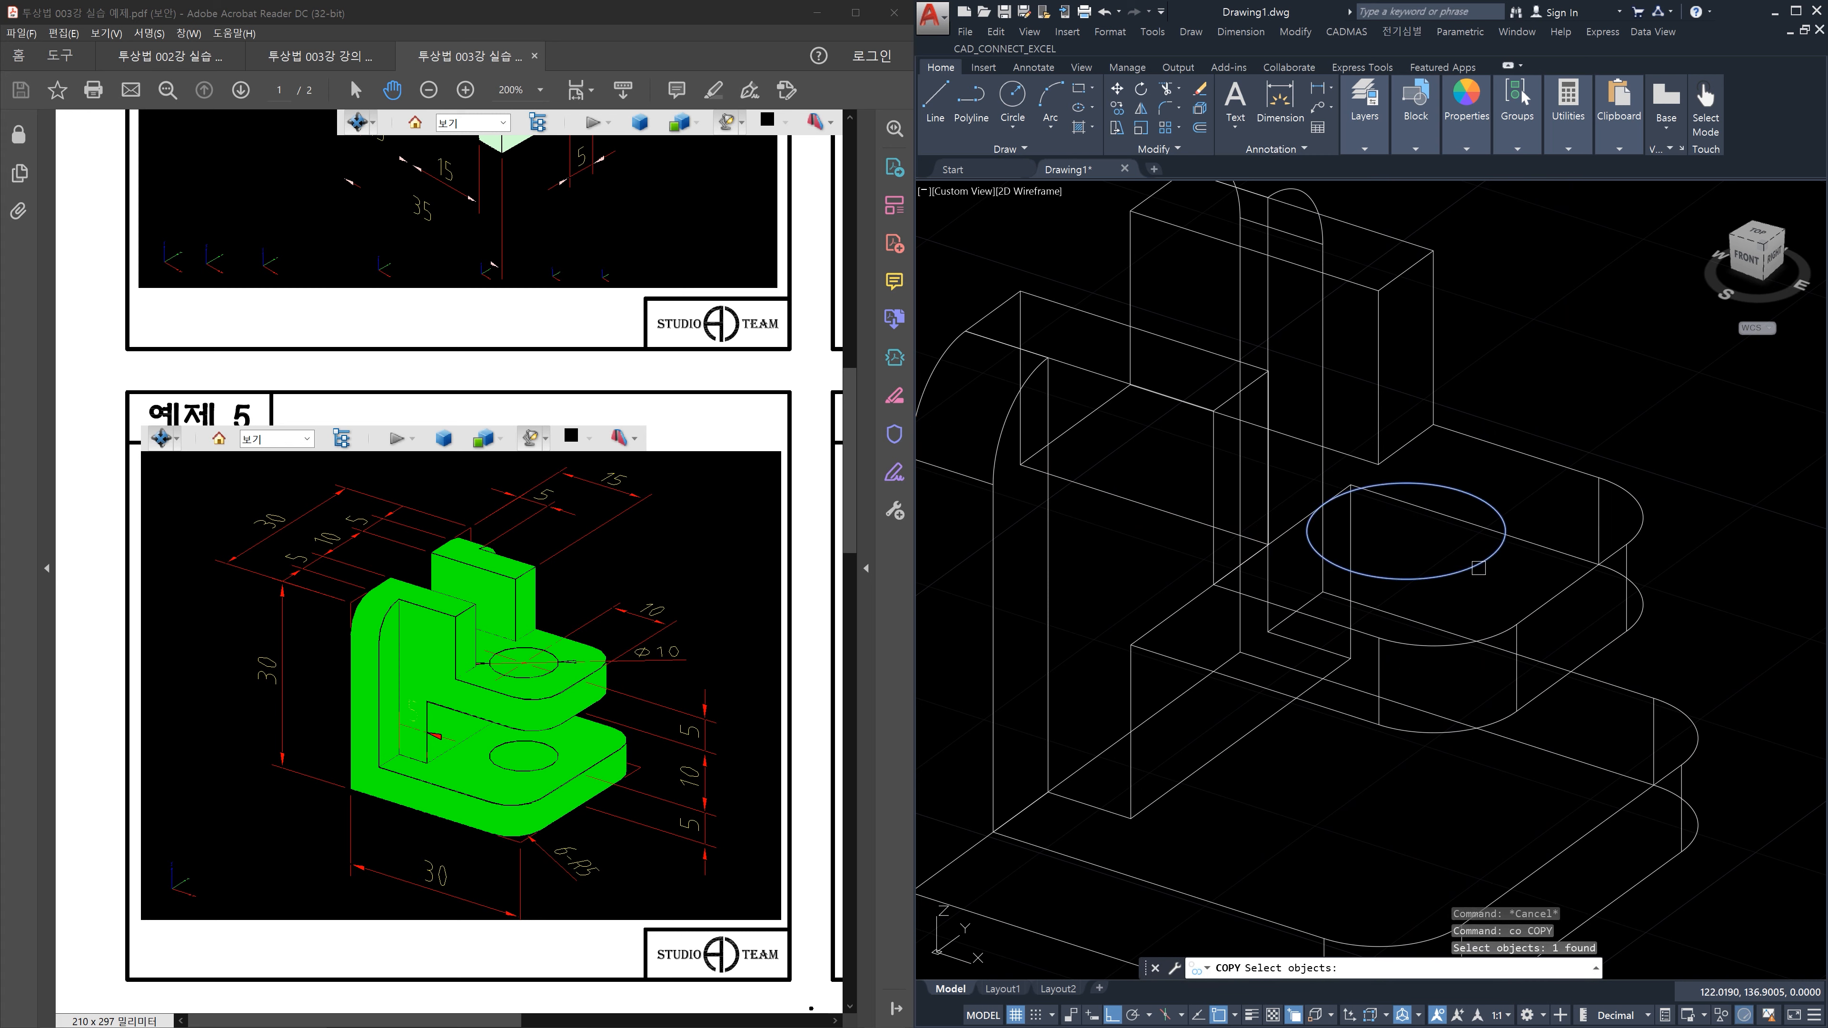
pyautogui.press('Return')
pyautogui.click(1727, 499)
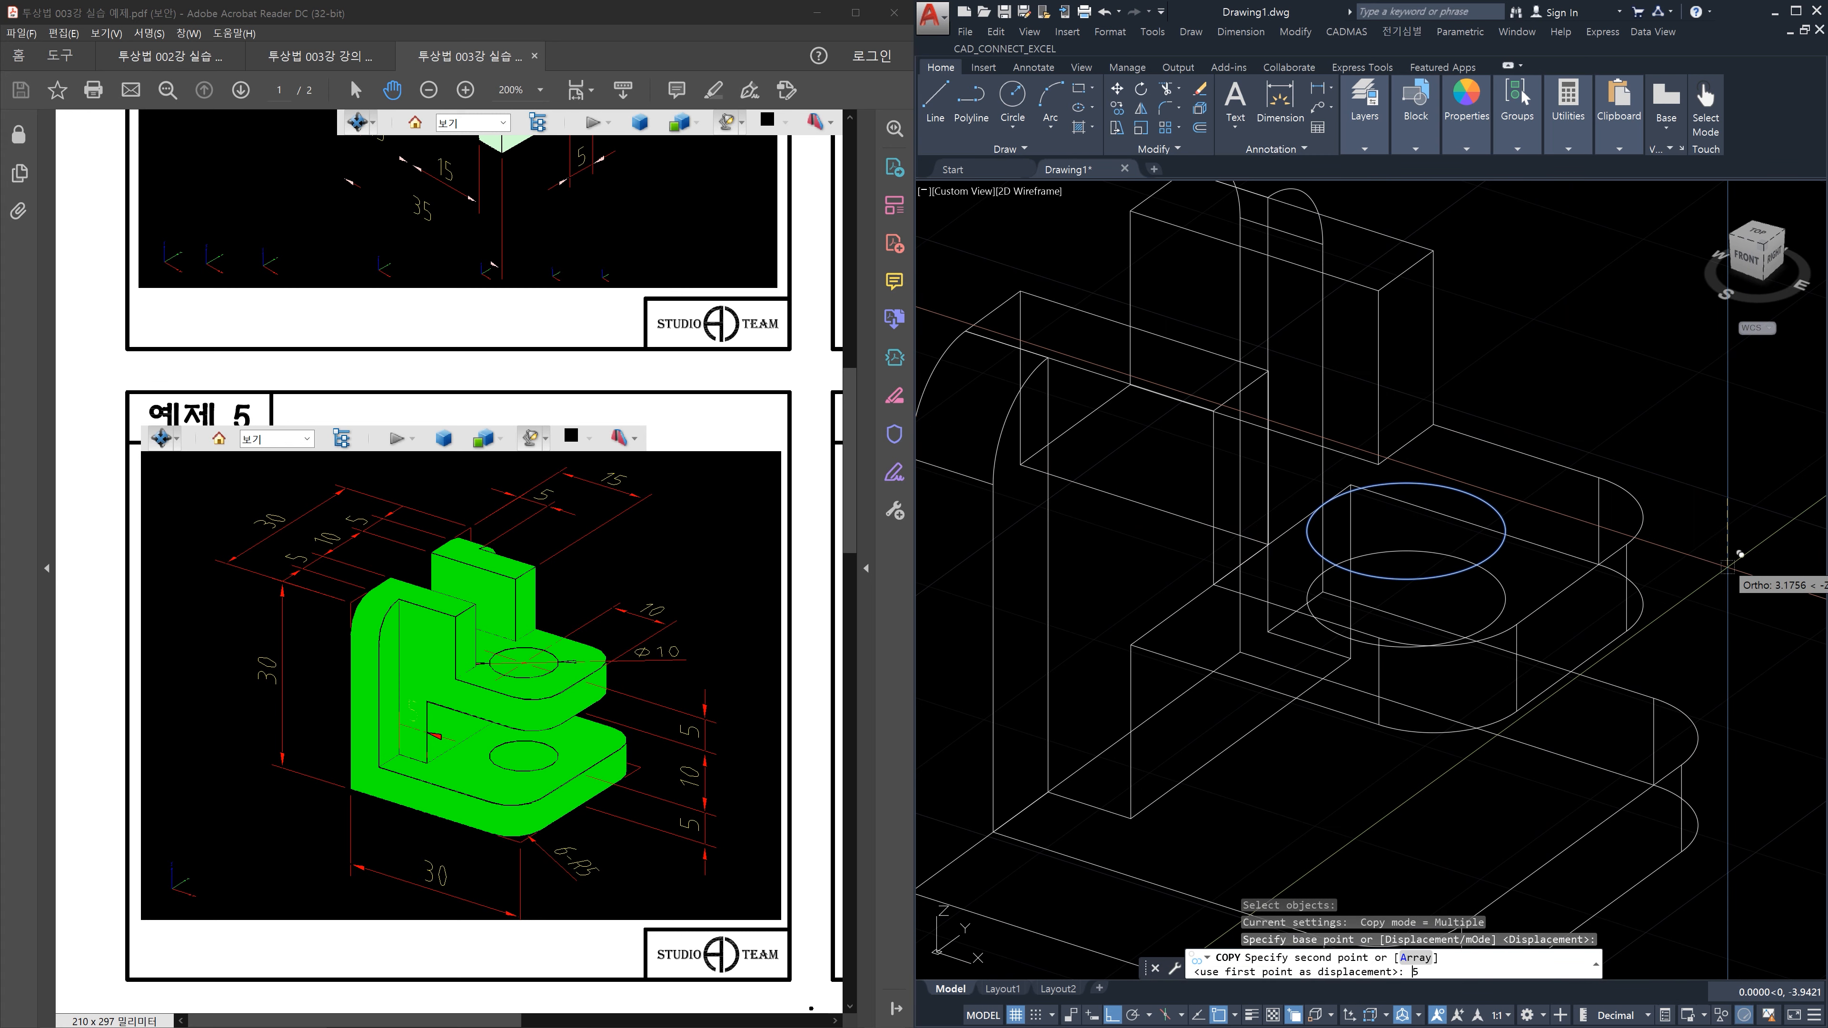
pyautogui.write('5')
pyautogui.press('Return')
pyautogui.press('Escape')
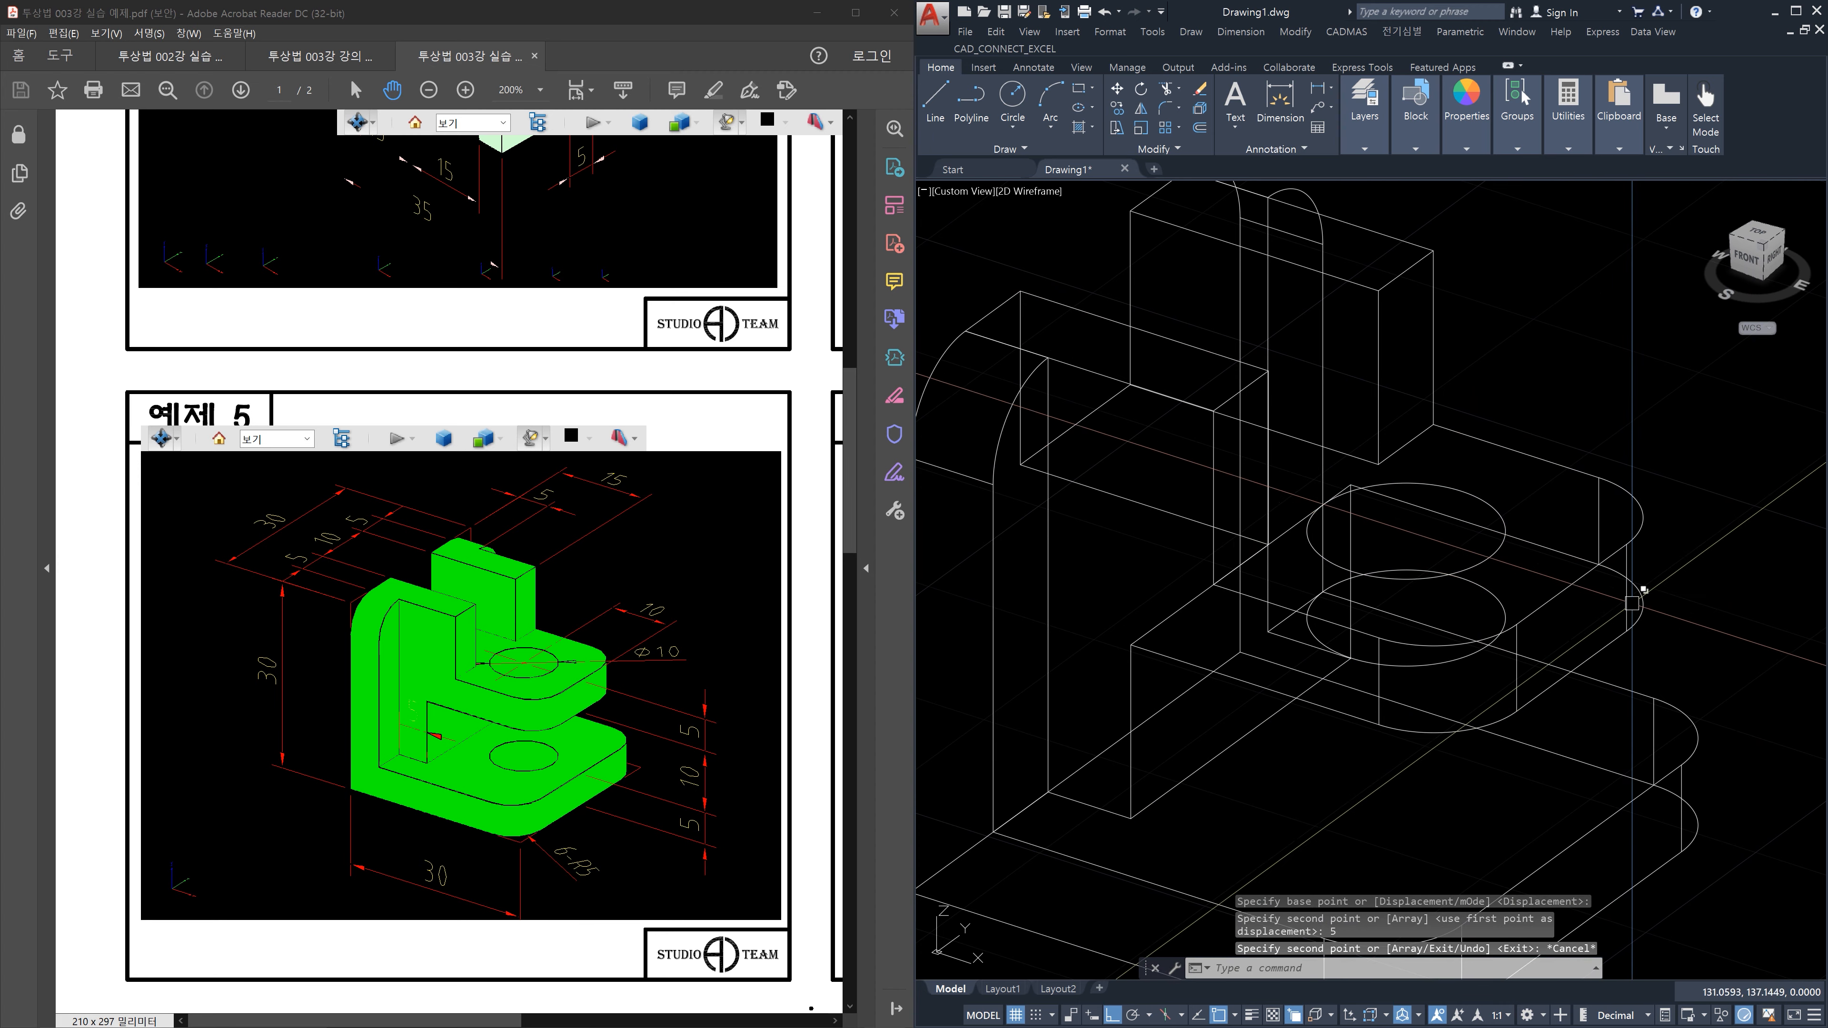
# Copy both hole circles of the upper plate straight down to the lower plate
pyautogui.moveTo(1567, 619); pyautogui.dragTo(1543, 484, button='middle')
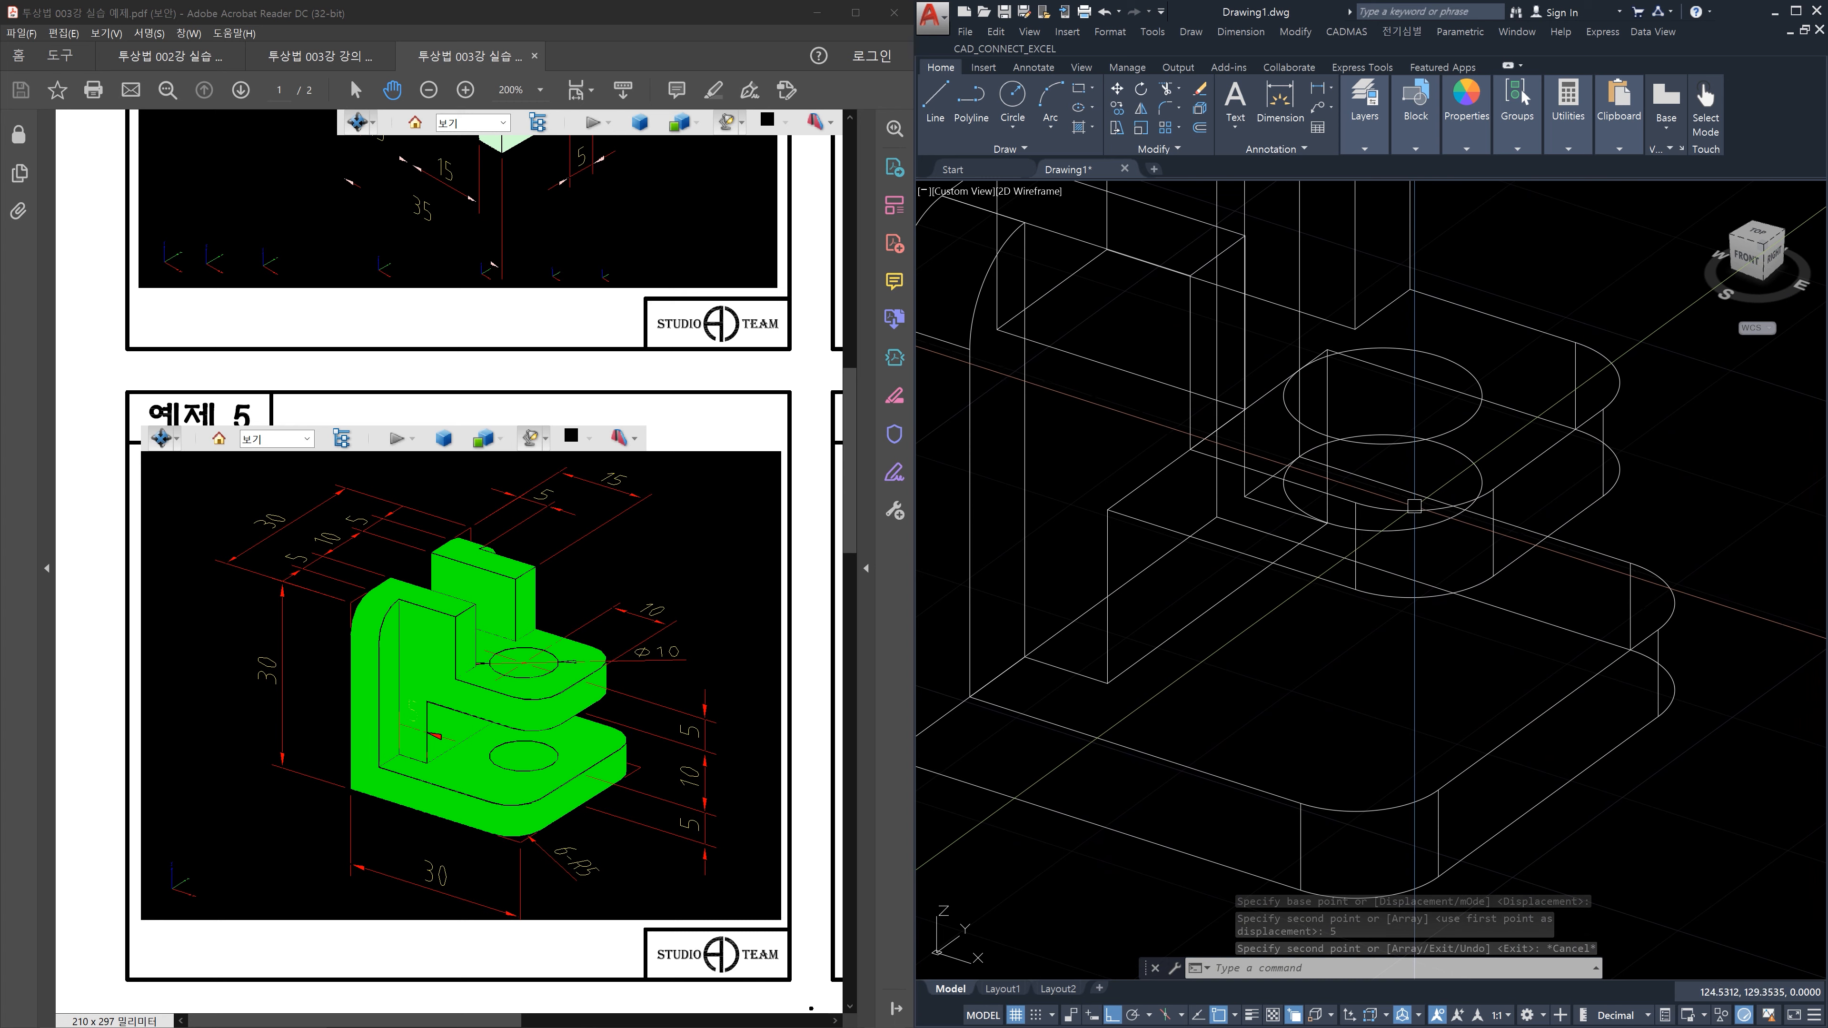
pyautogui.press('Escape')
pyautogui.press('Escape')
pyautogui.press('Escape')
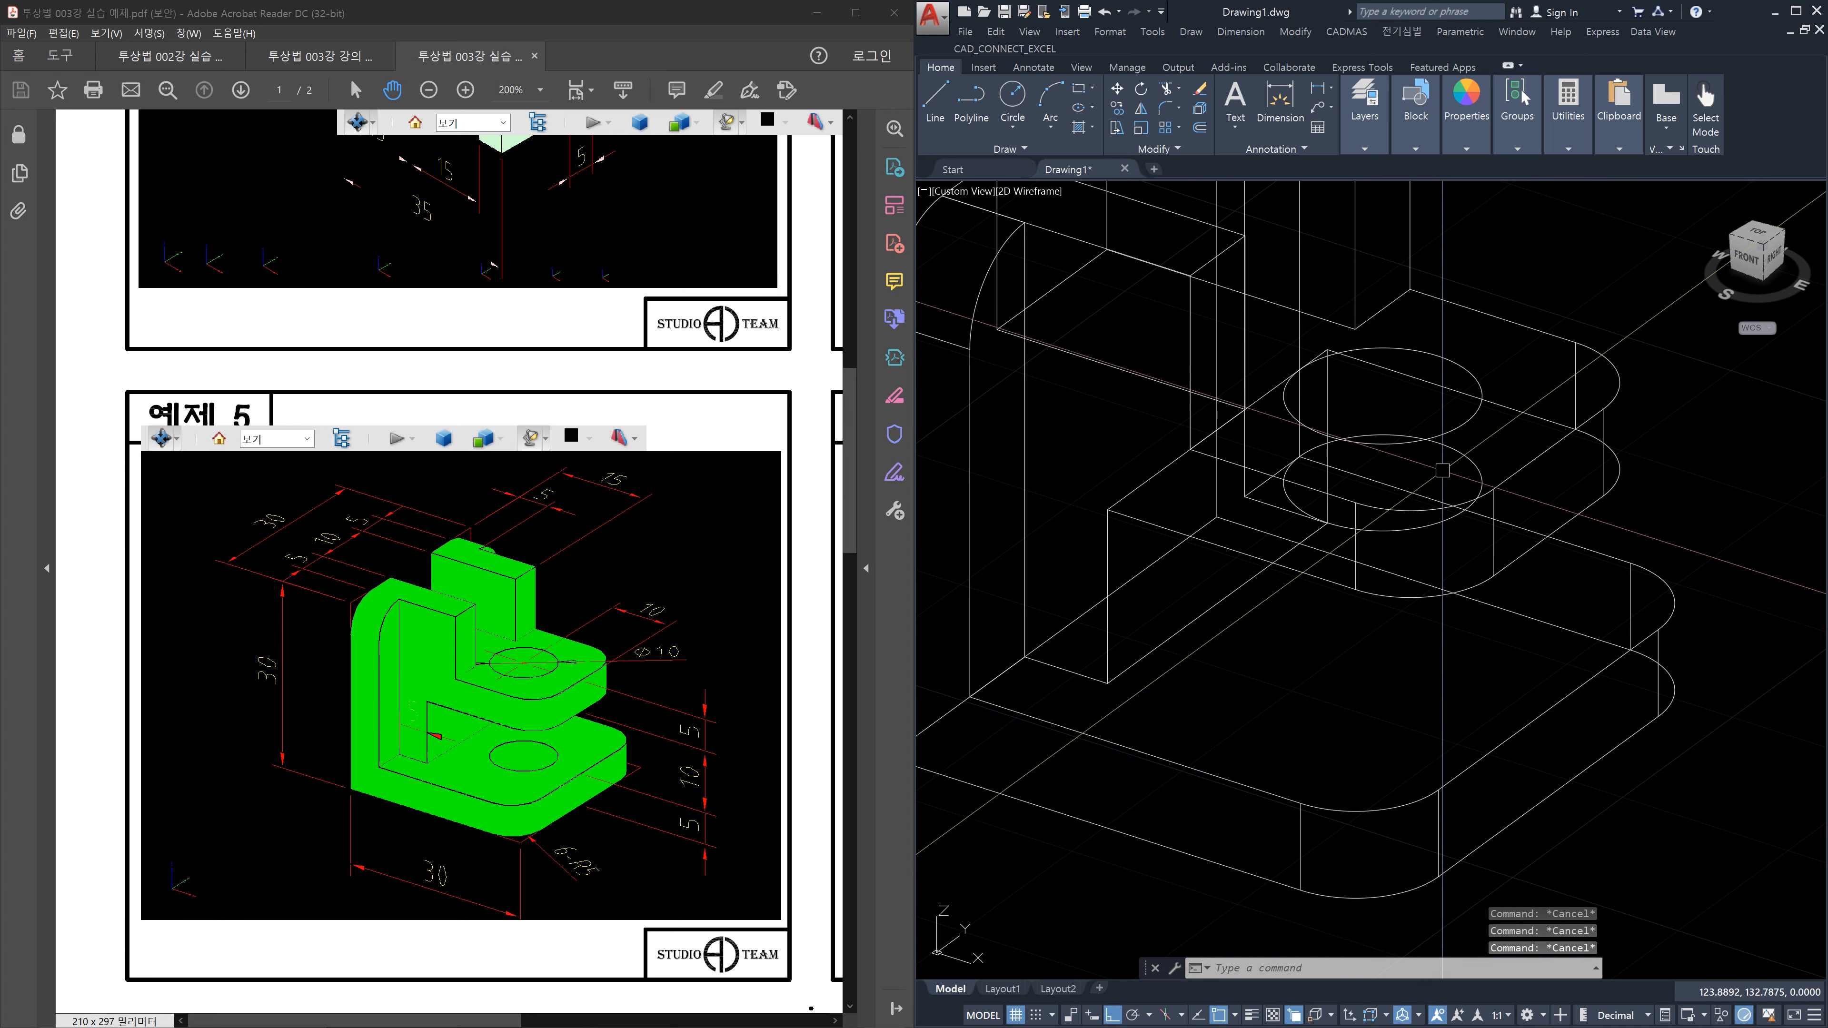
pyautogui.write('co')
pyautogui.press('Return')
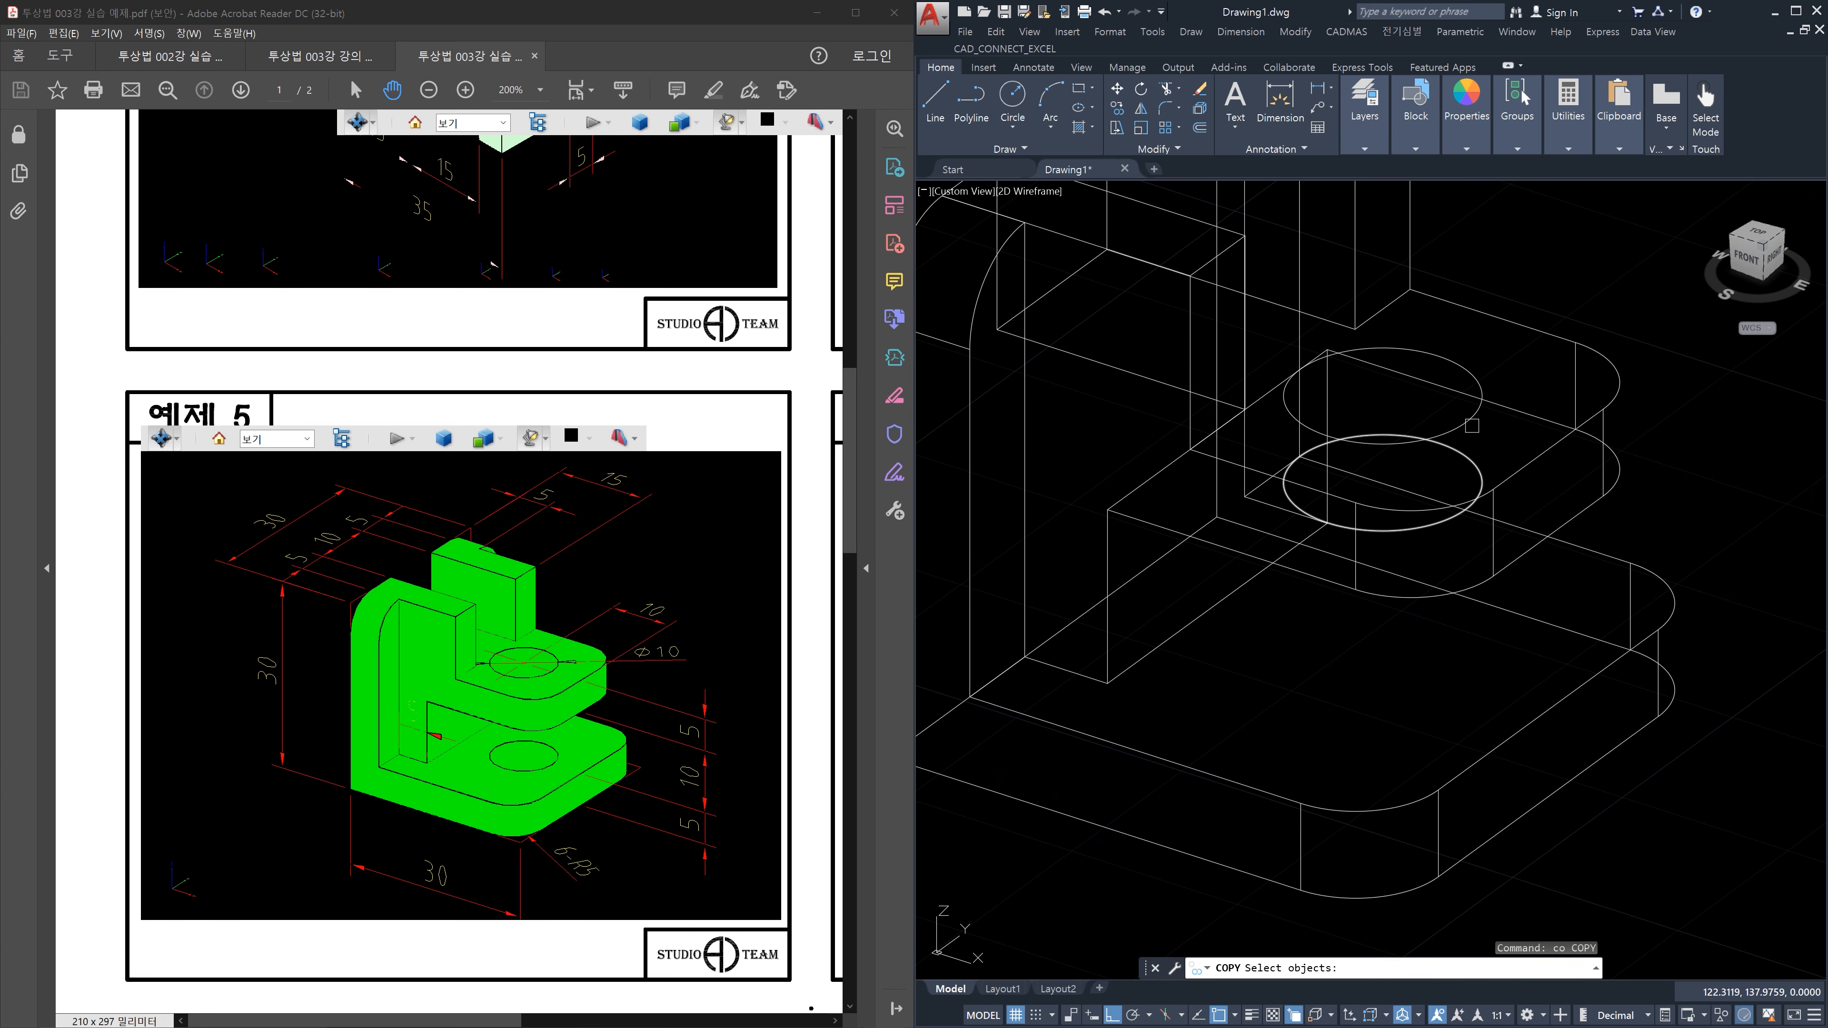
pyautogui.click(1474, 409)
pyautogui.click(1463, 441)
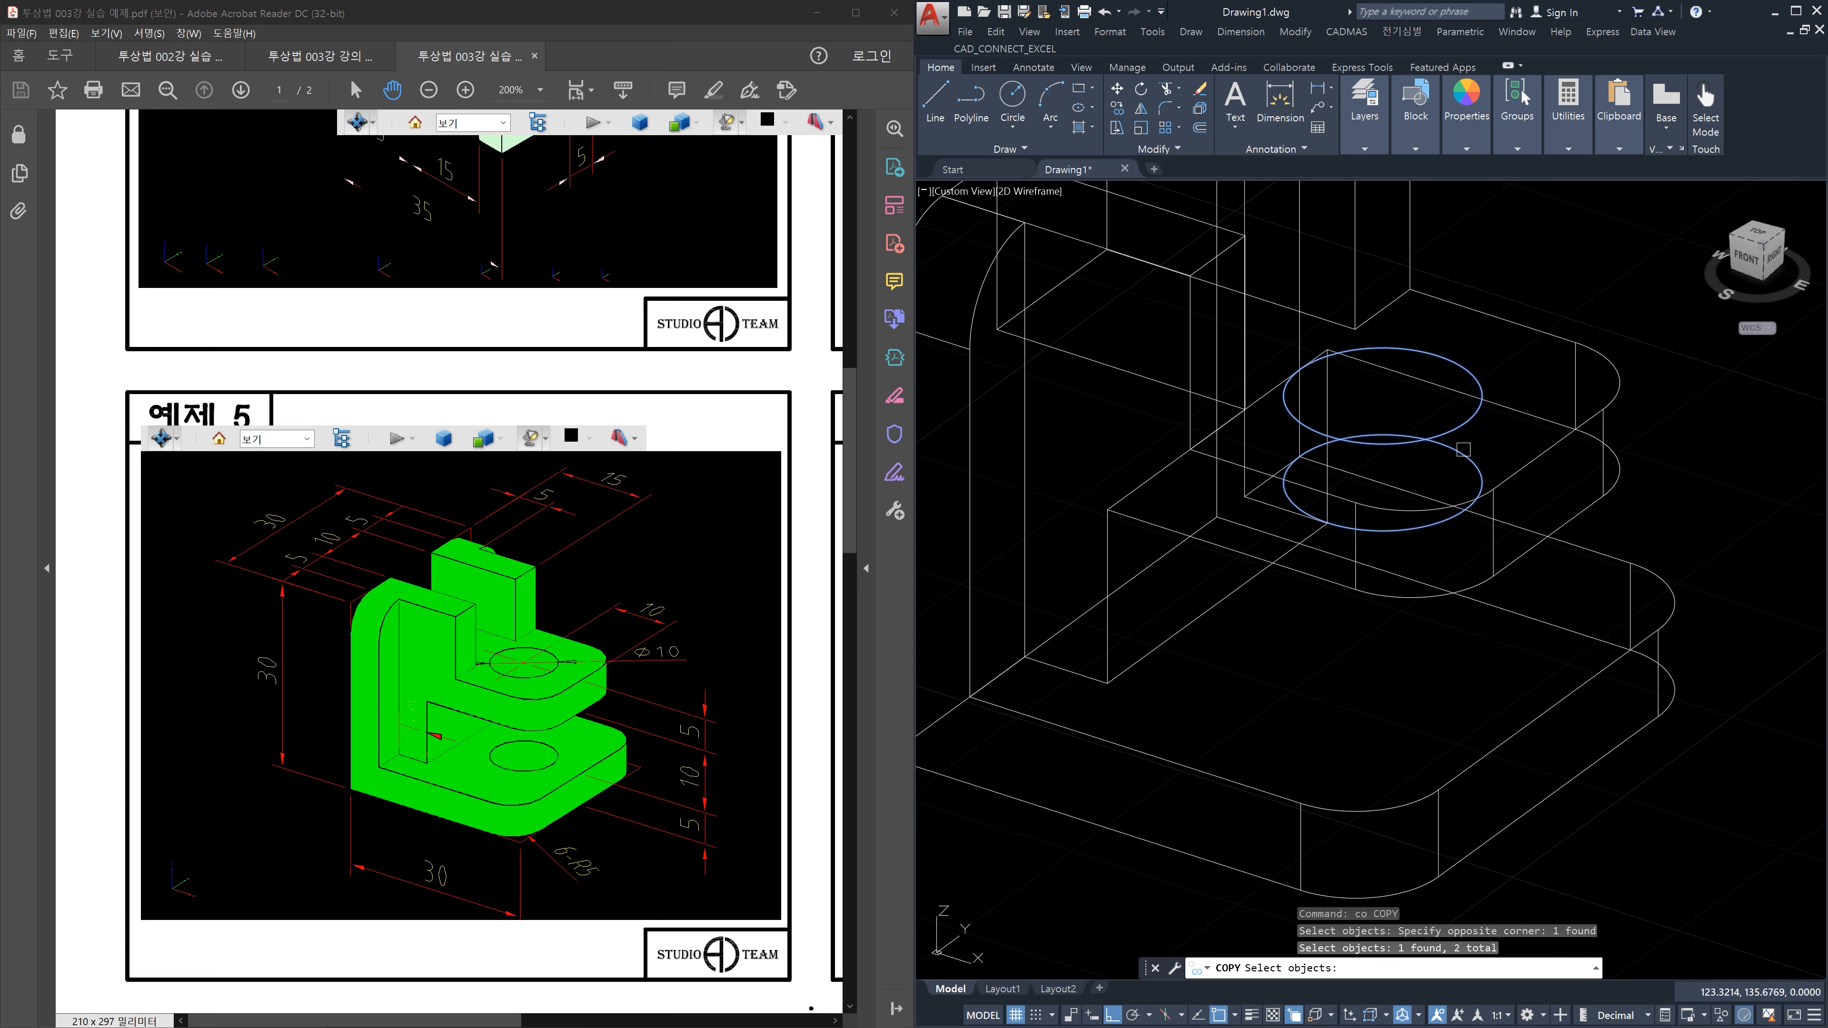
pyautogui.press('Return')
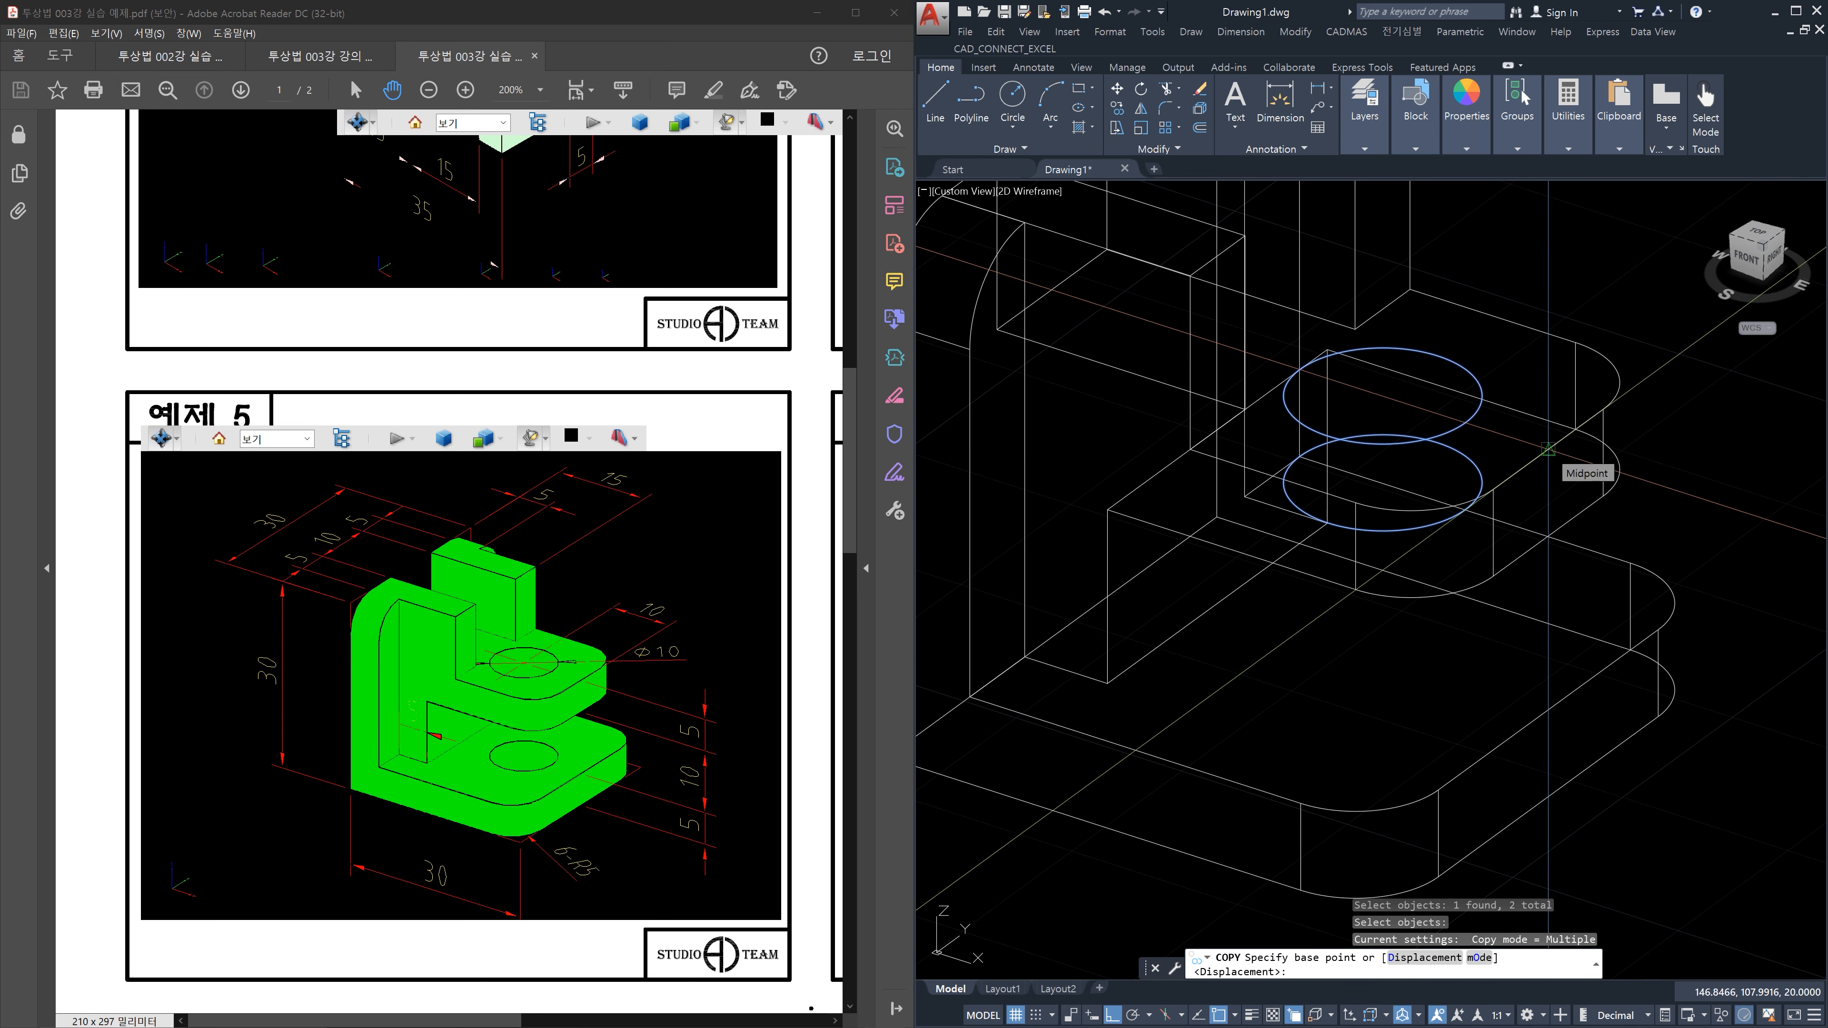
pyautogui.click(1548, 450)
pyautogui.click(1550, 710)
pyautogui.press('Escape')
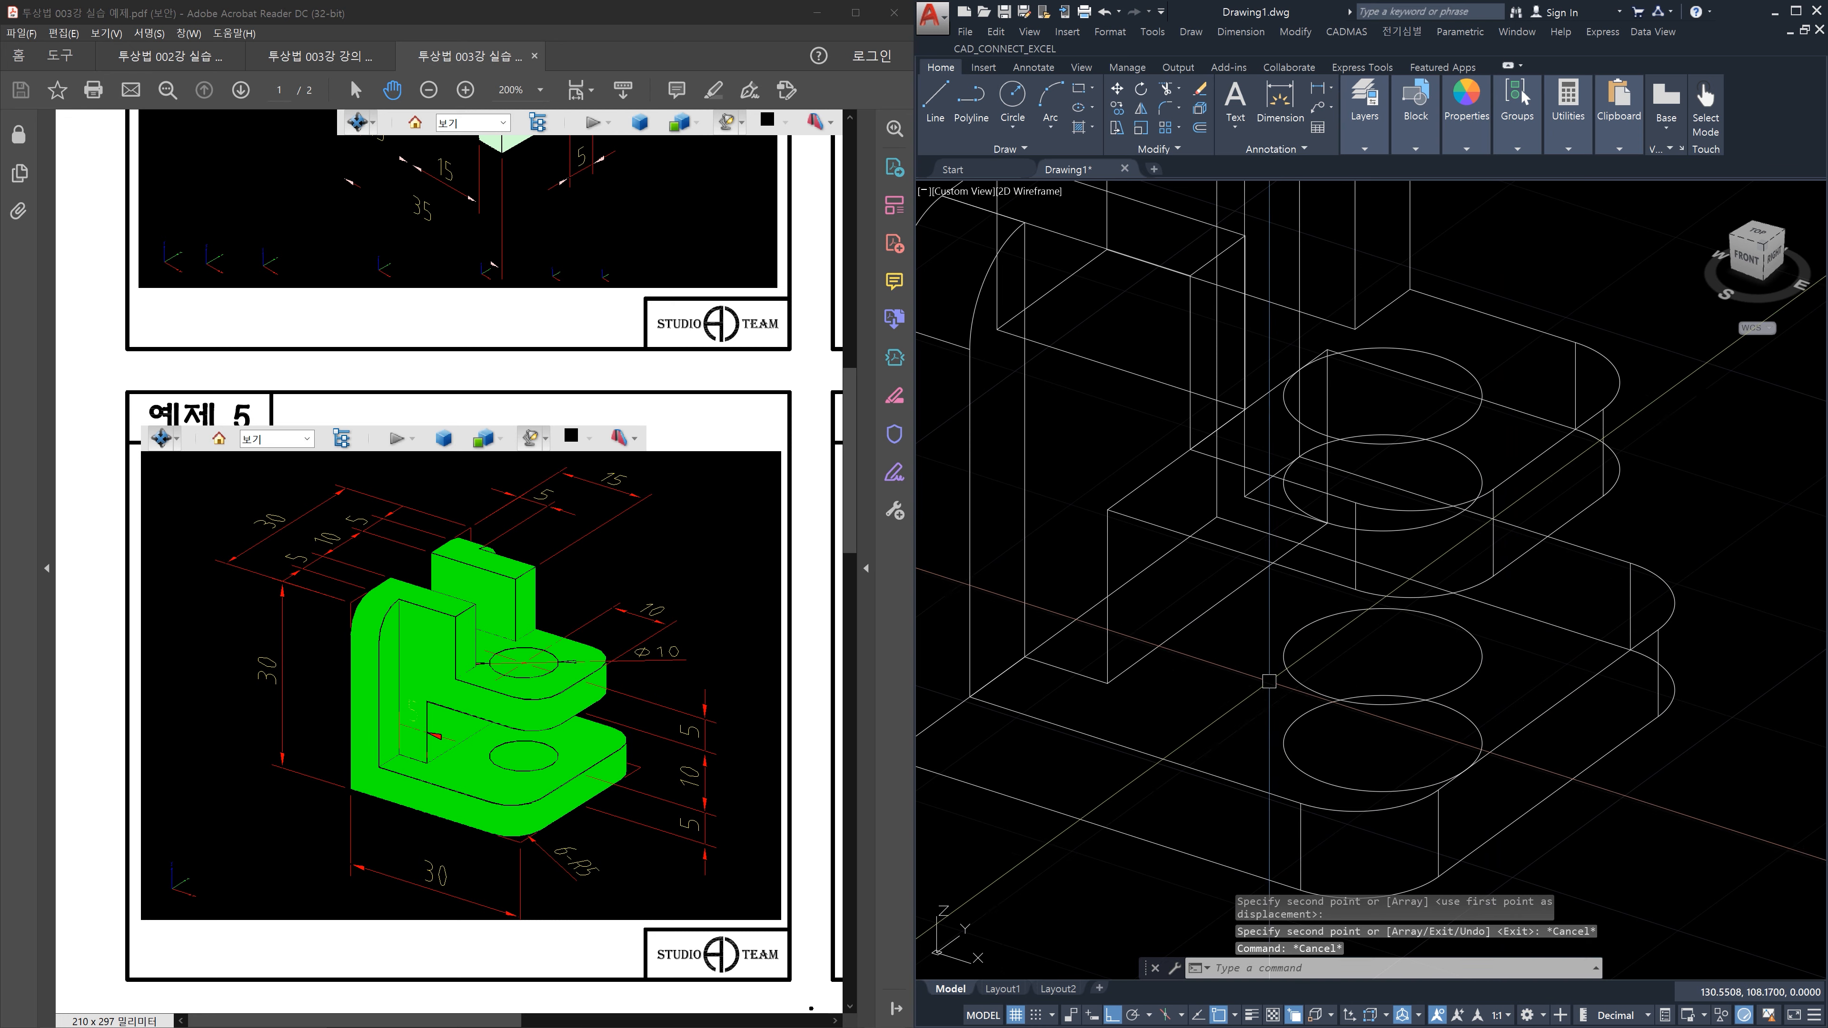
# Delete the two copied circles from the lower plate
pyautogui.click(1477, 710)
pyautogui.click(1394, 662)
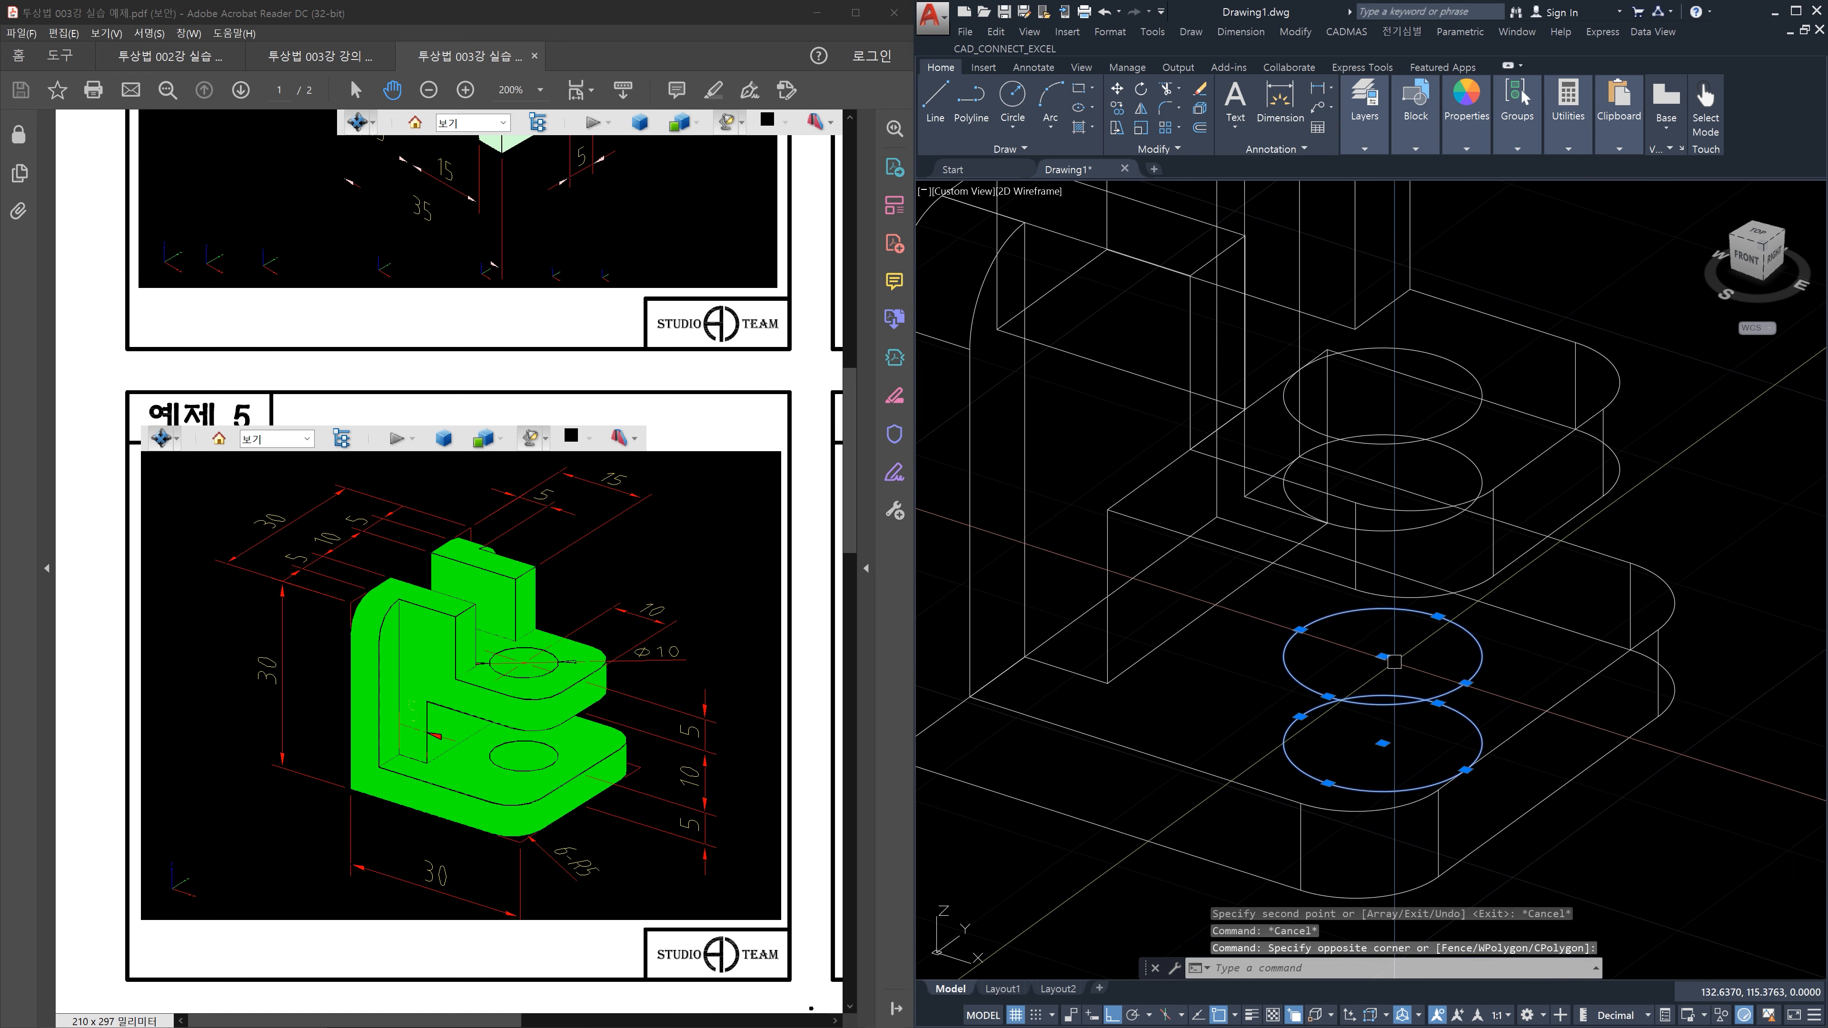
pyautogui.press('Delete')
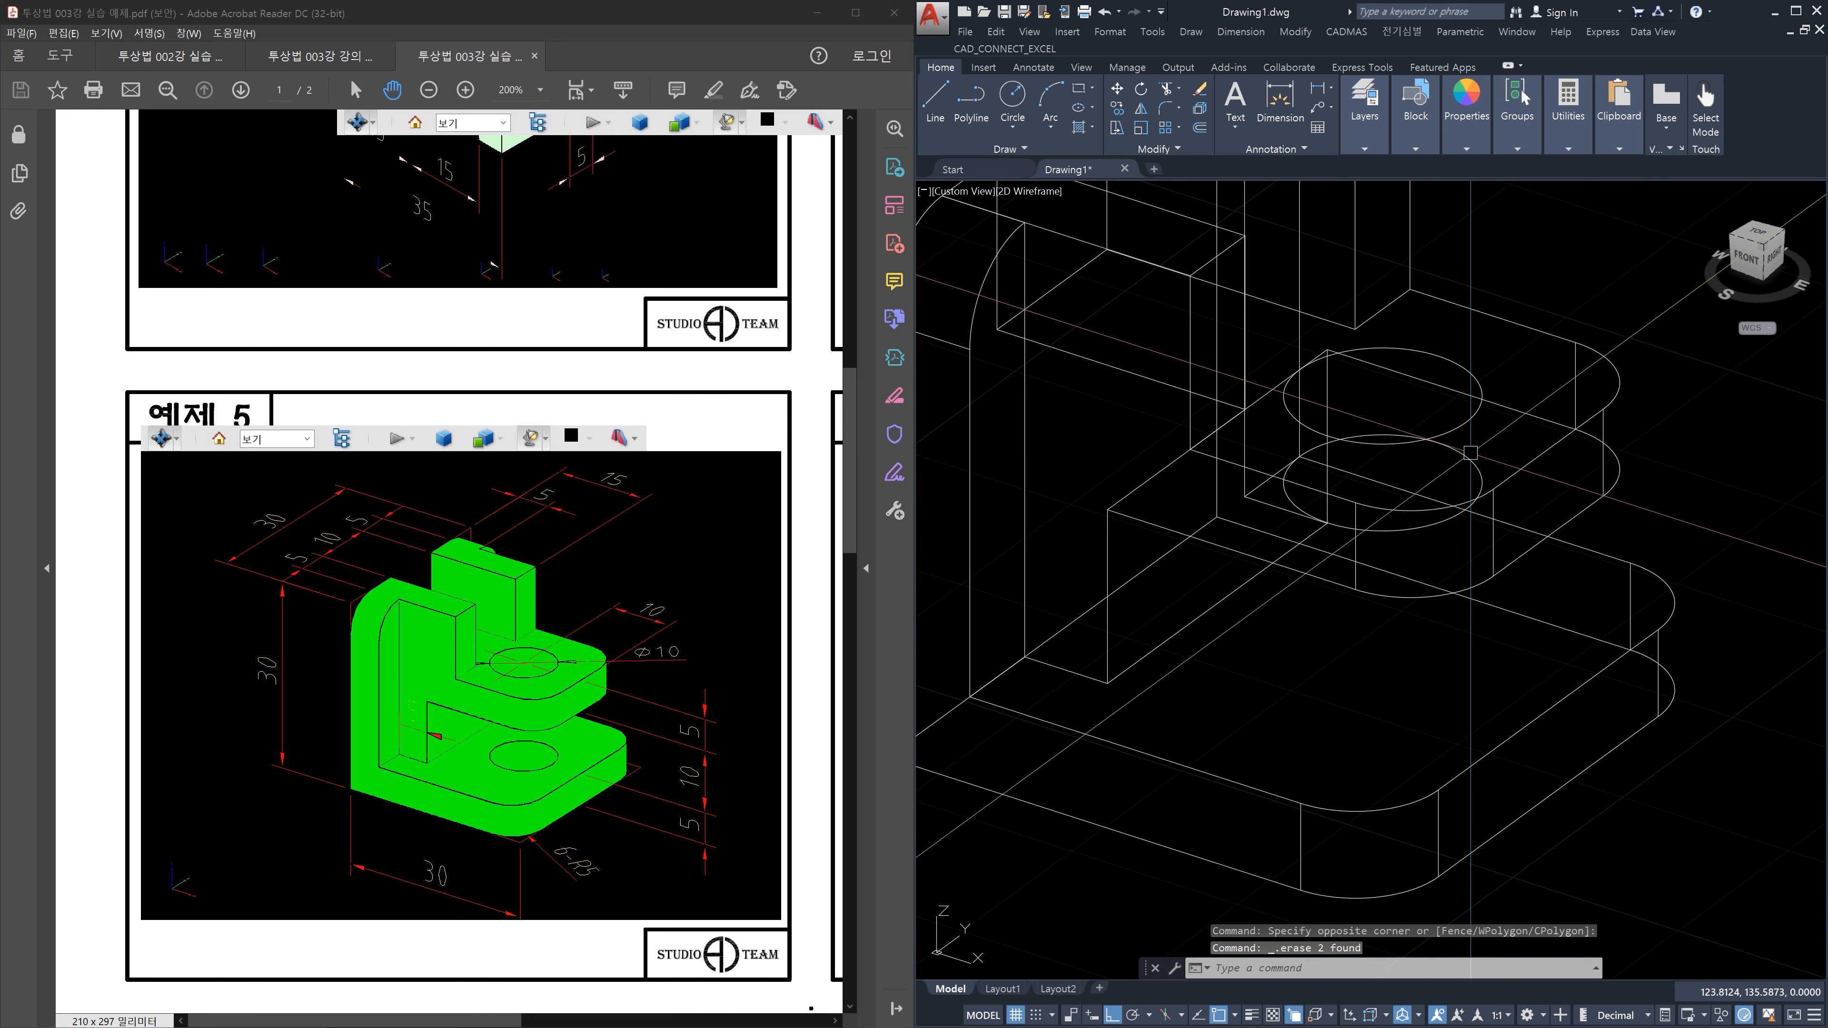
# Draw vertical lines joining the upper plate's two hole circles at their two front quadrants
pyautogui.write('l')
pyautogui.press('Return')
pyautogui.click(1467, 512)
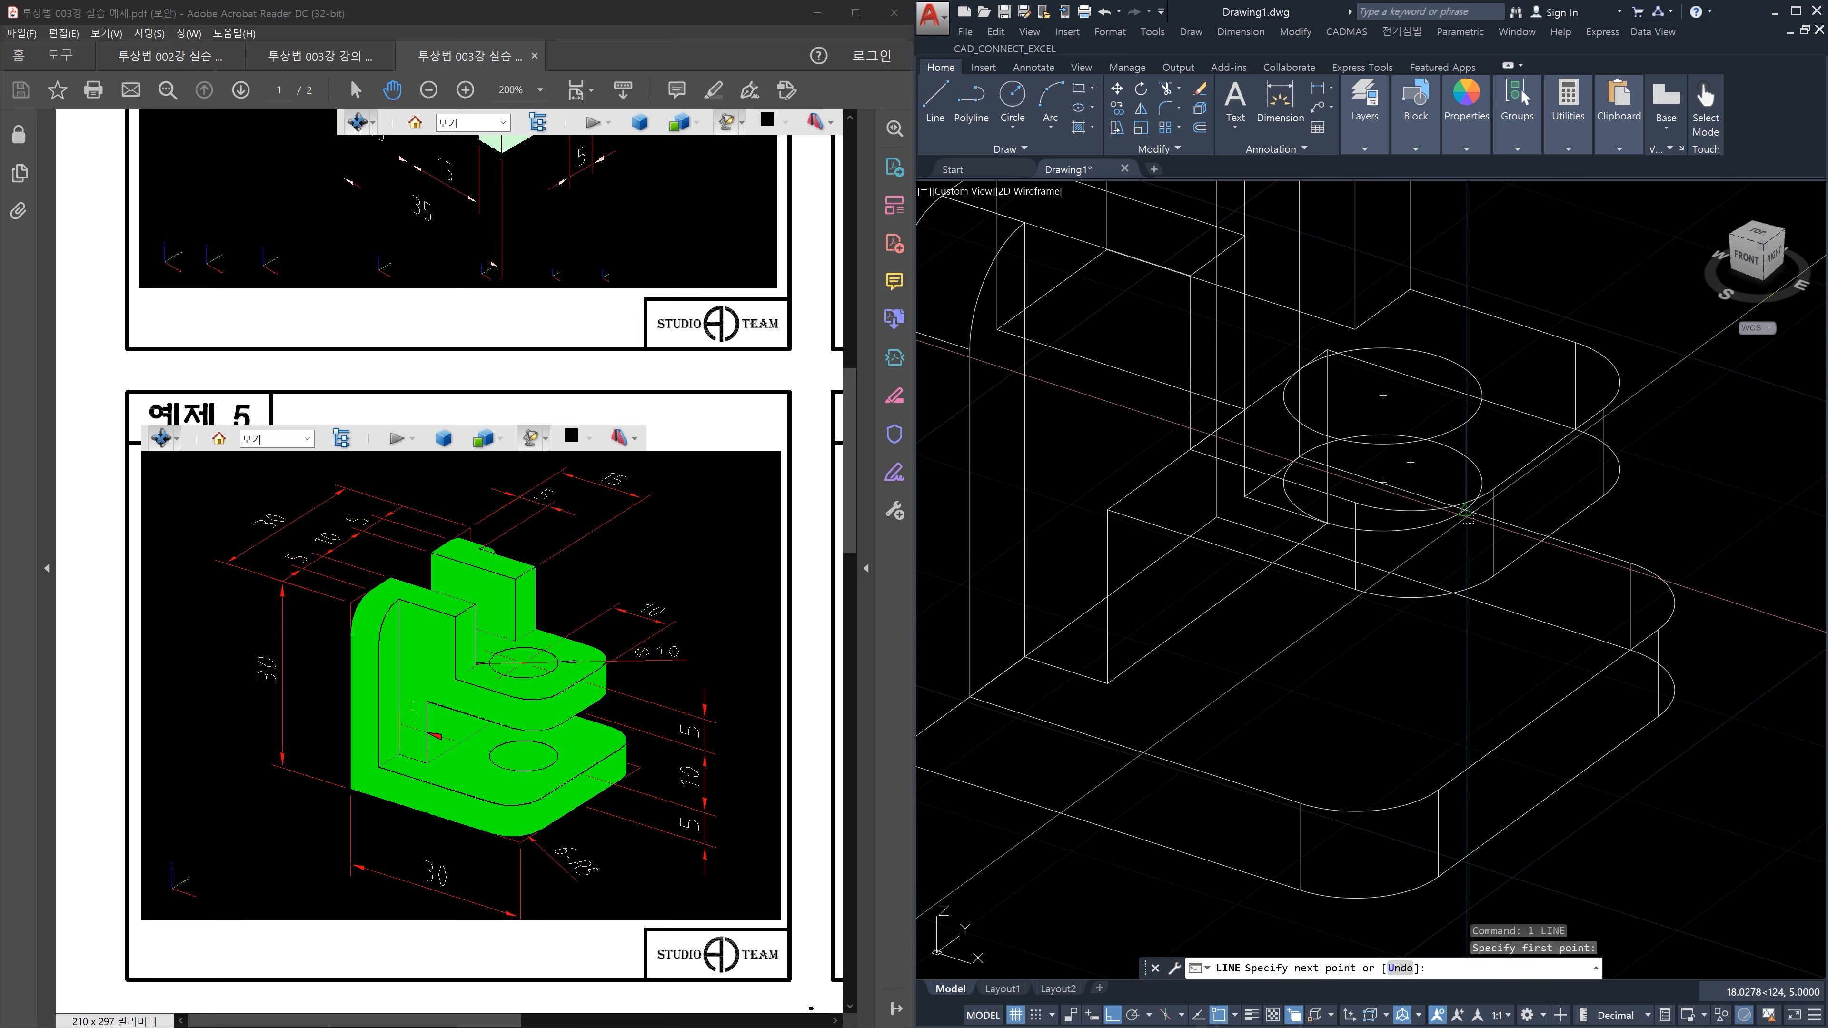
pyautogui.click(1467, 512)
pyautogui.press('Return')
pyautogui.press('Return')
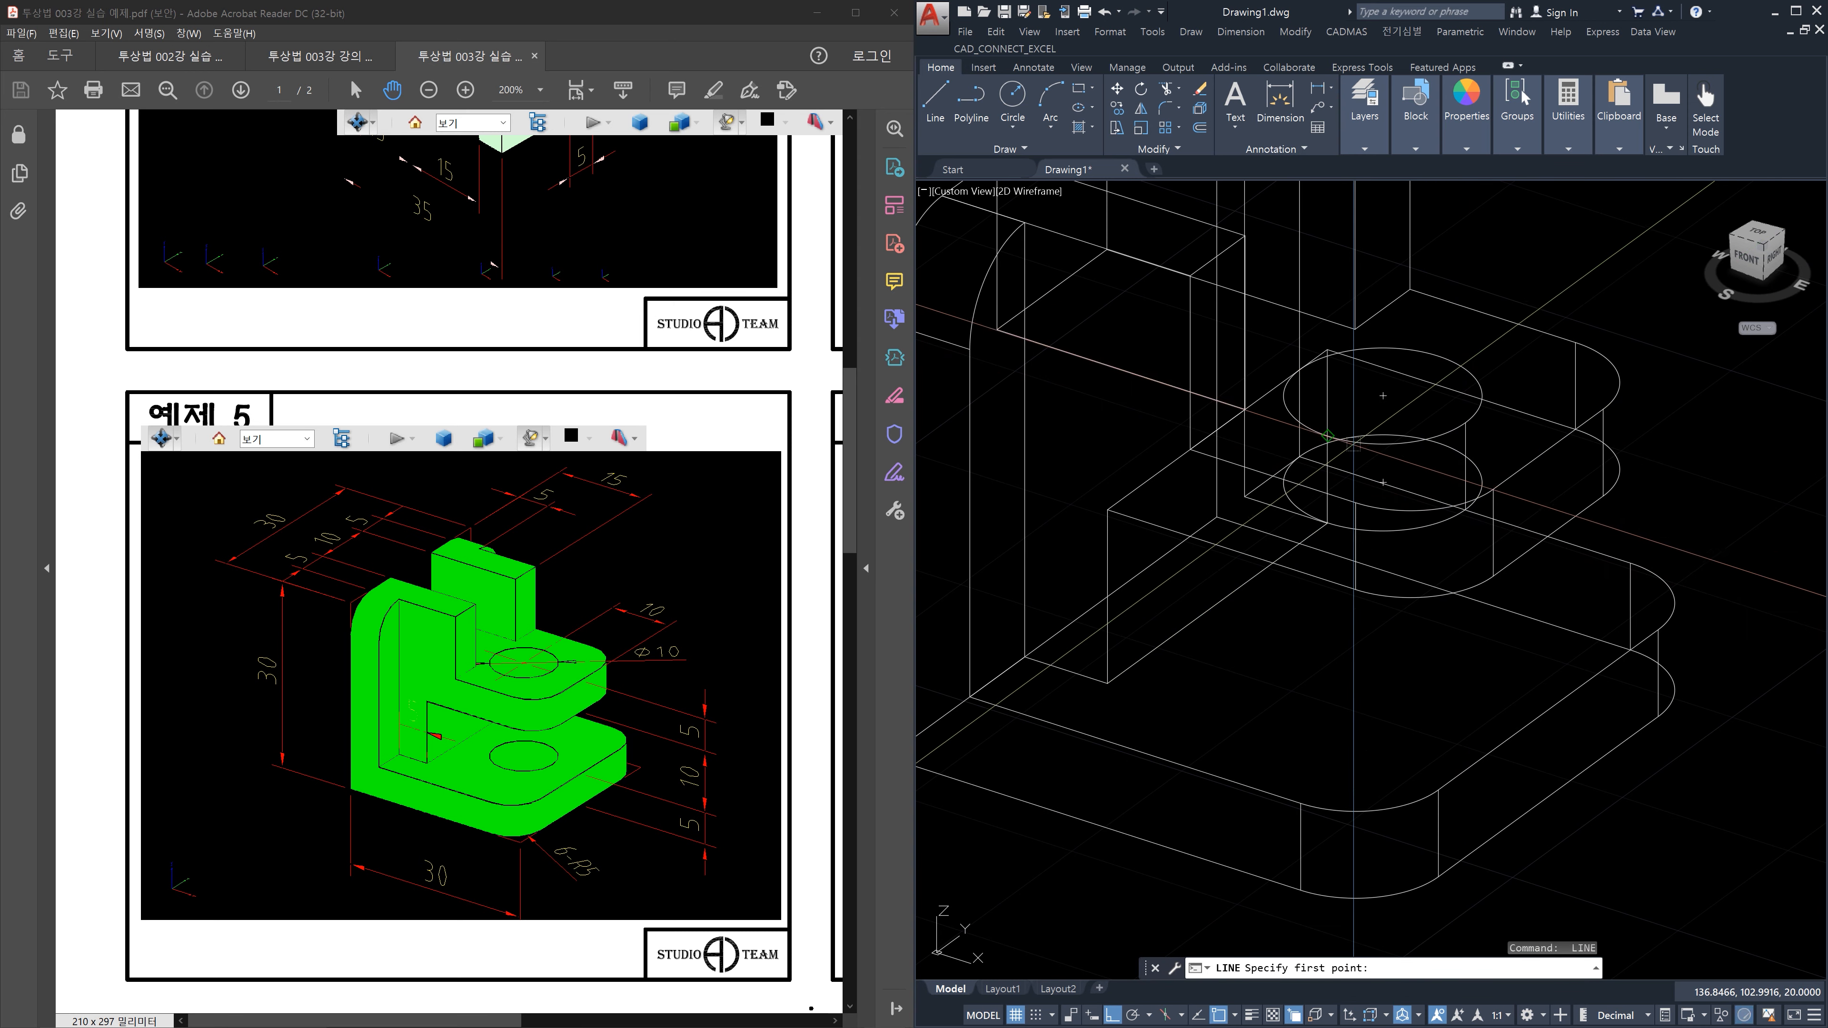
pyautogui.click(1332, 522)
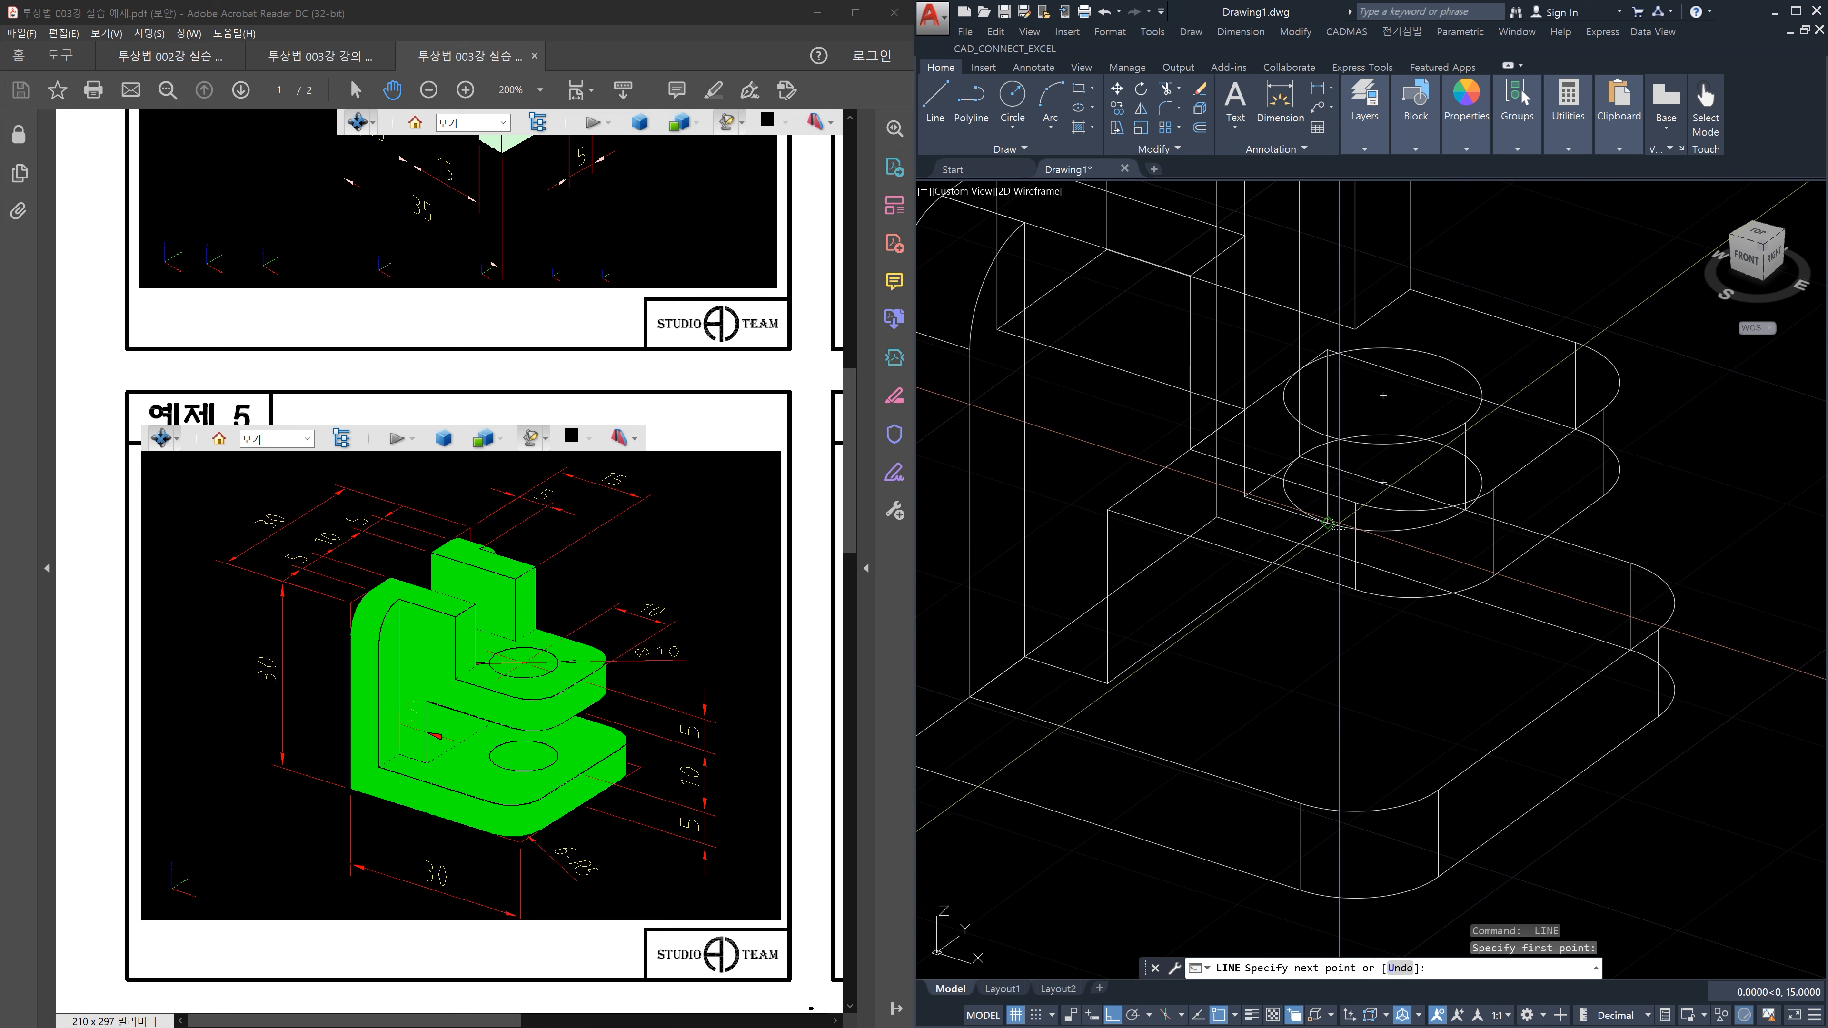
pyautogui.click(1339, 523)
pyautogui.press('Escape')
pyautogui.press('Return')
pyautogui.press('Escape')
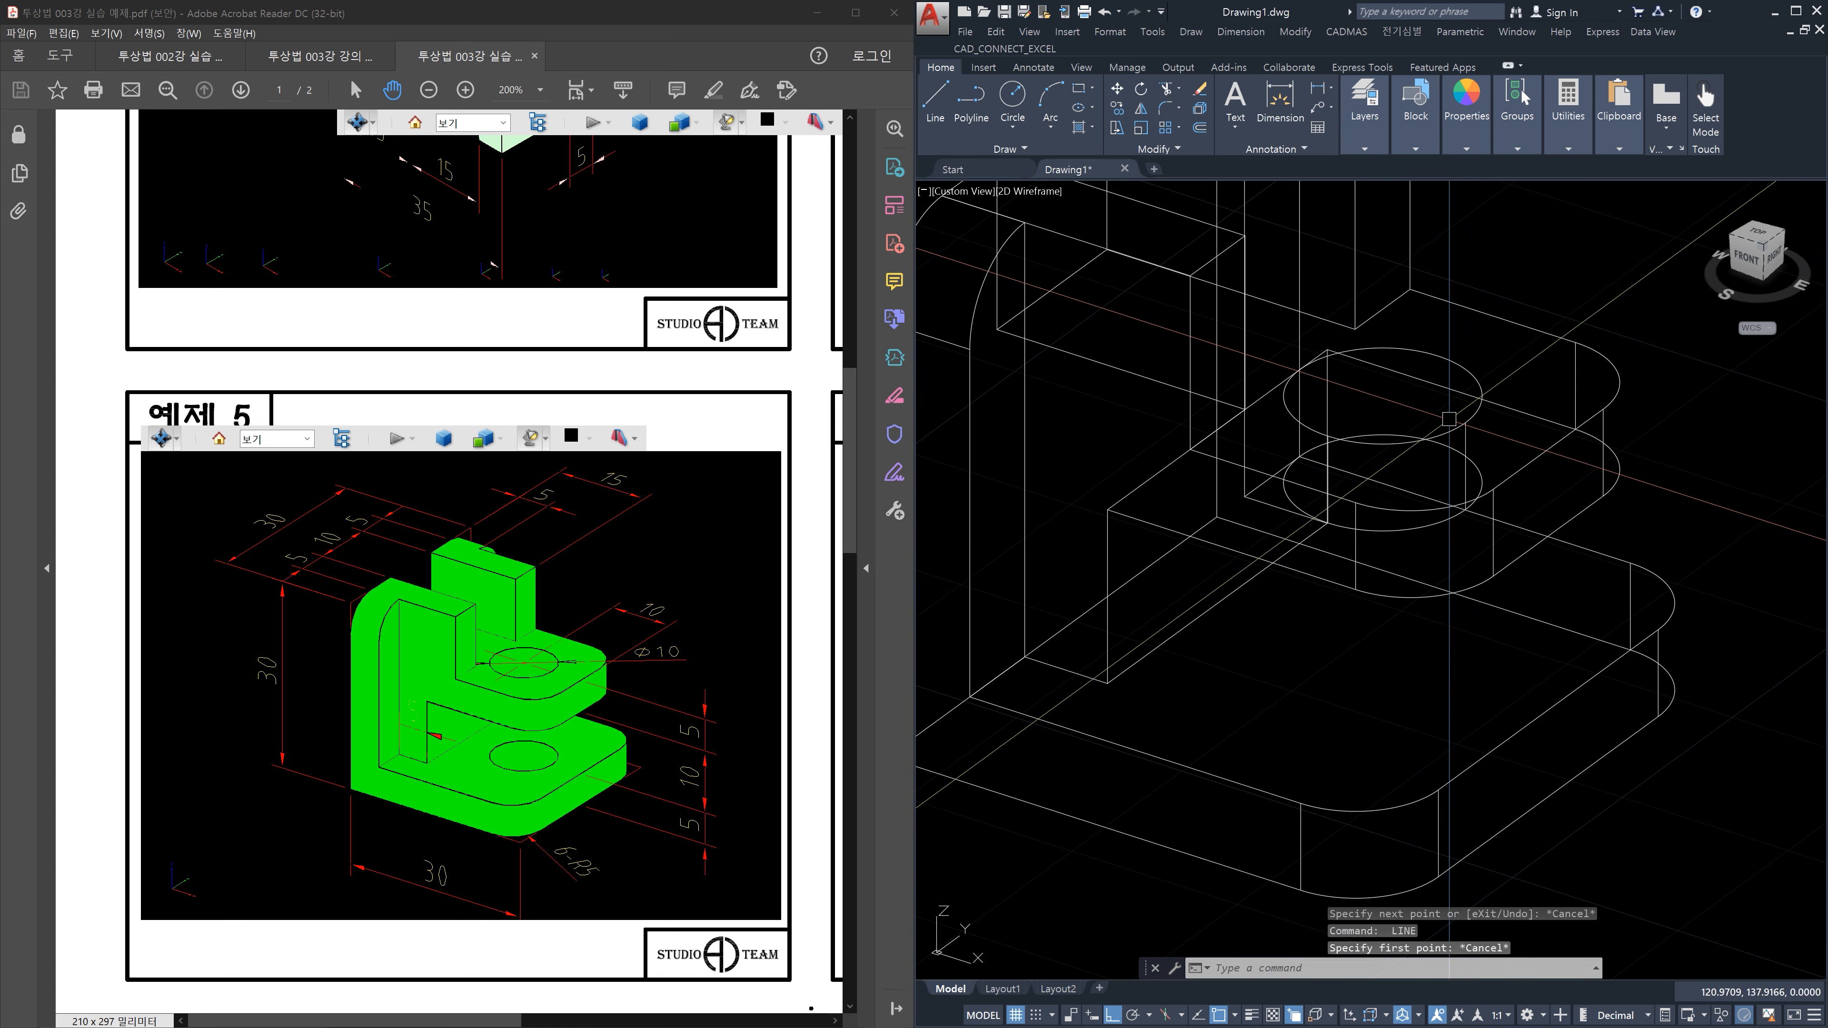
# Draw vertical lines joining the upper plate's two hole circles at their two rear quadrants
pyautogui.keyDown('shift'); pyautogui.moveTo(1450, 418); pyautogui.dragTo(1422, 447, button='middle'); pyautogui.keyUp('shift')
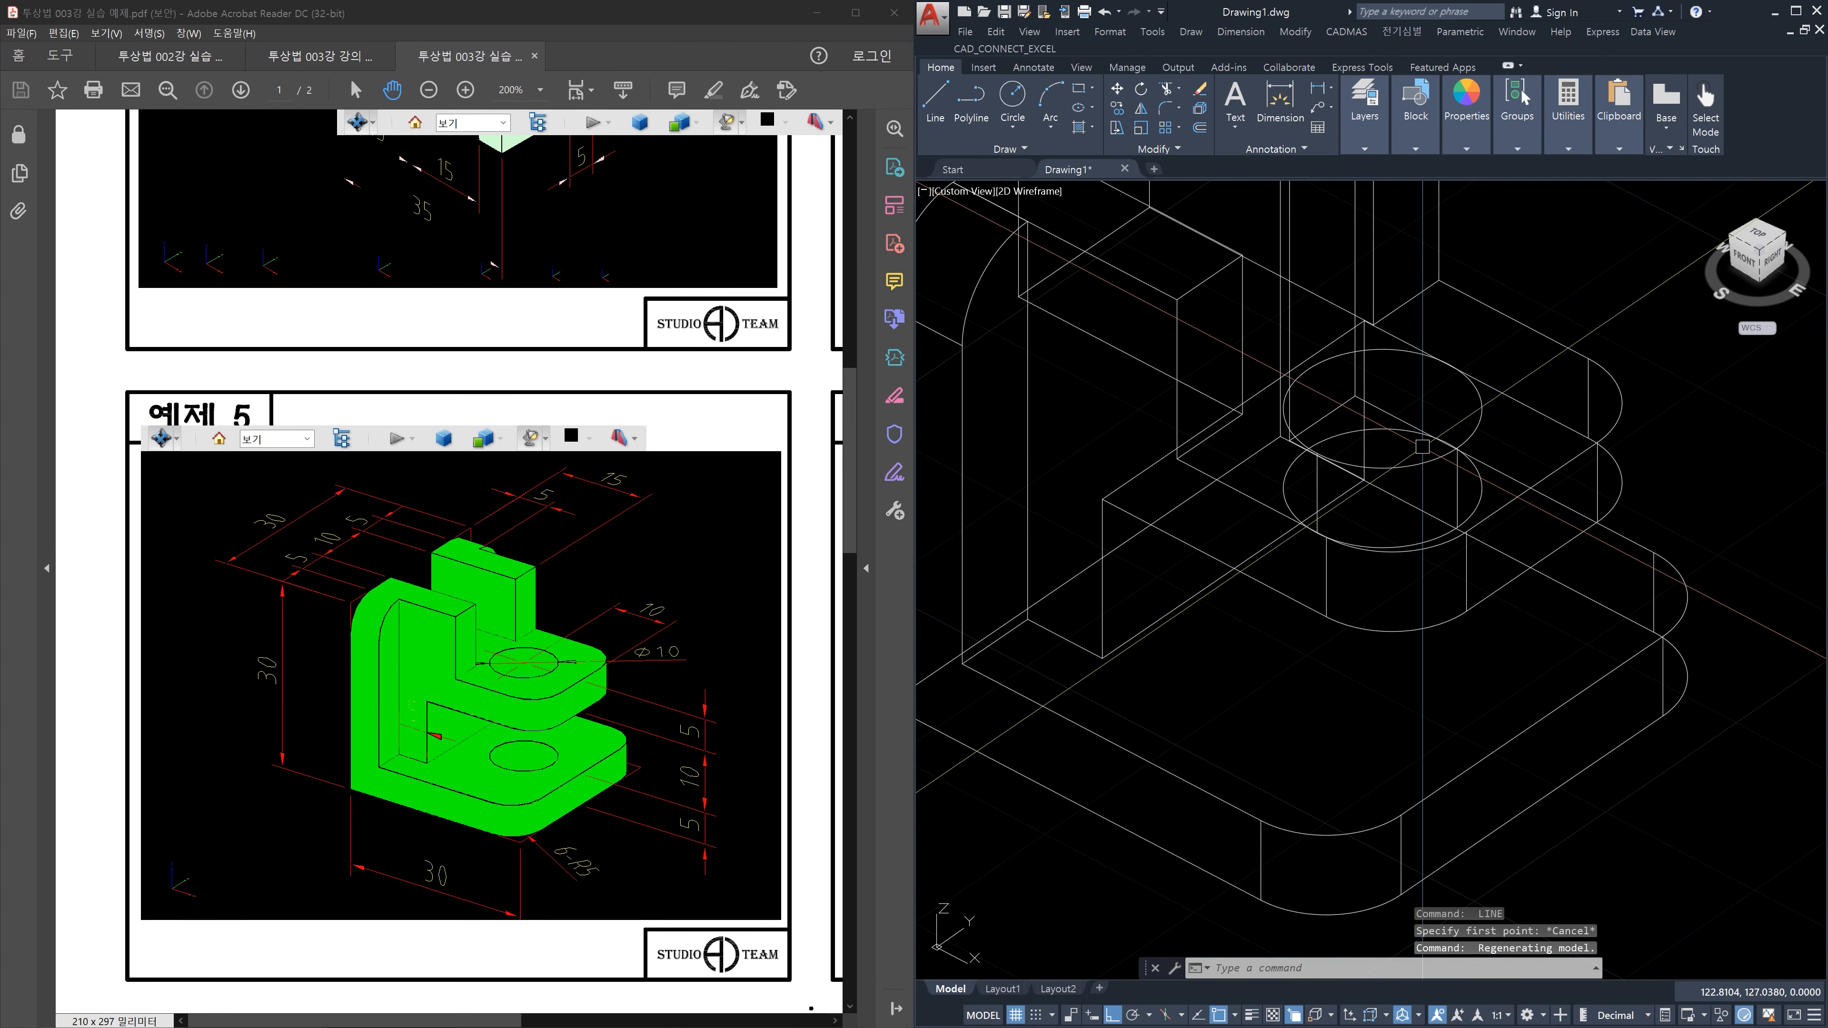
pyautogui.write('l')
pyautogui.press('Return')
pyautogui.click(1309, 449)
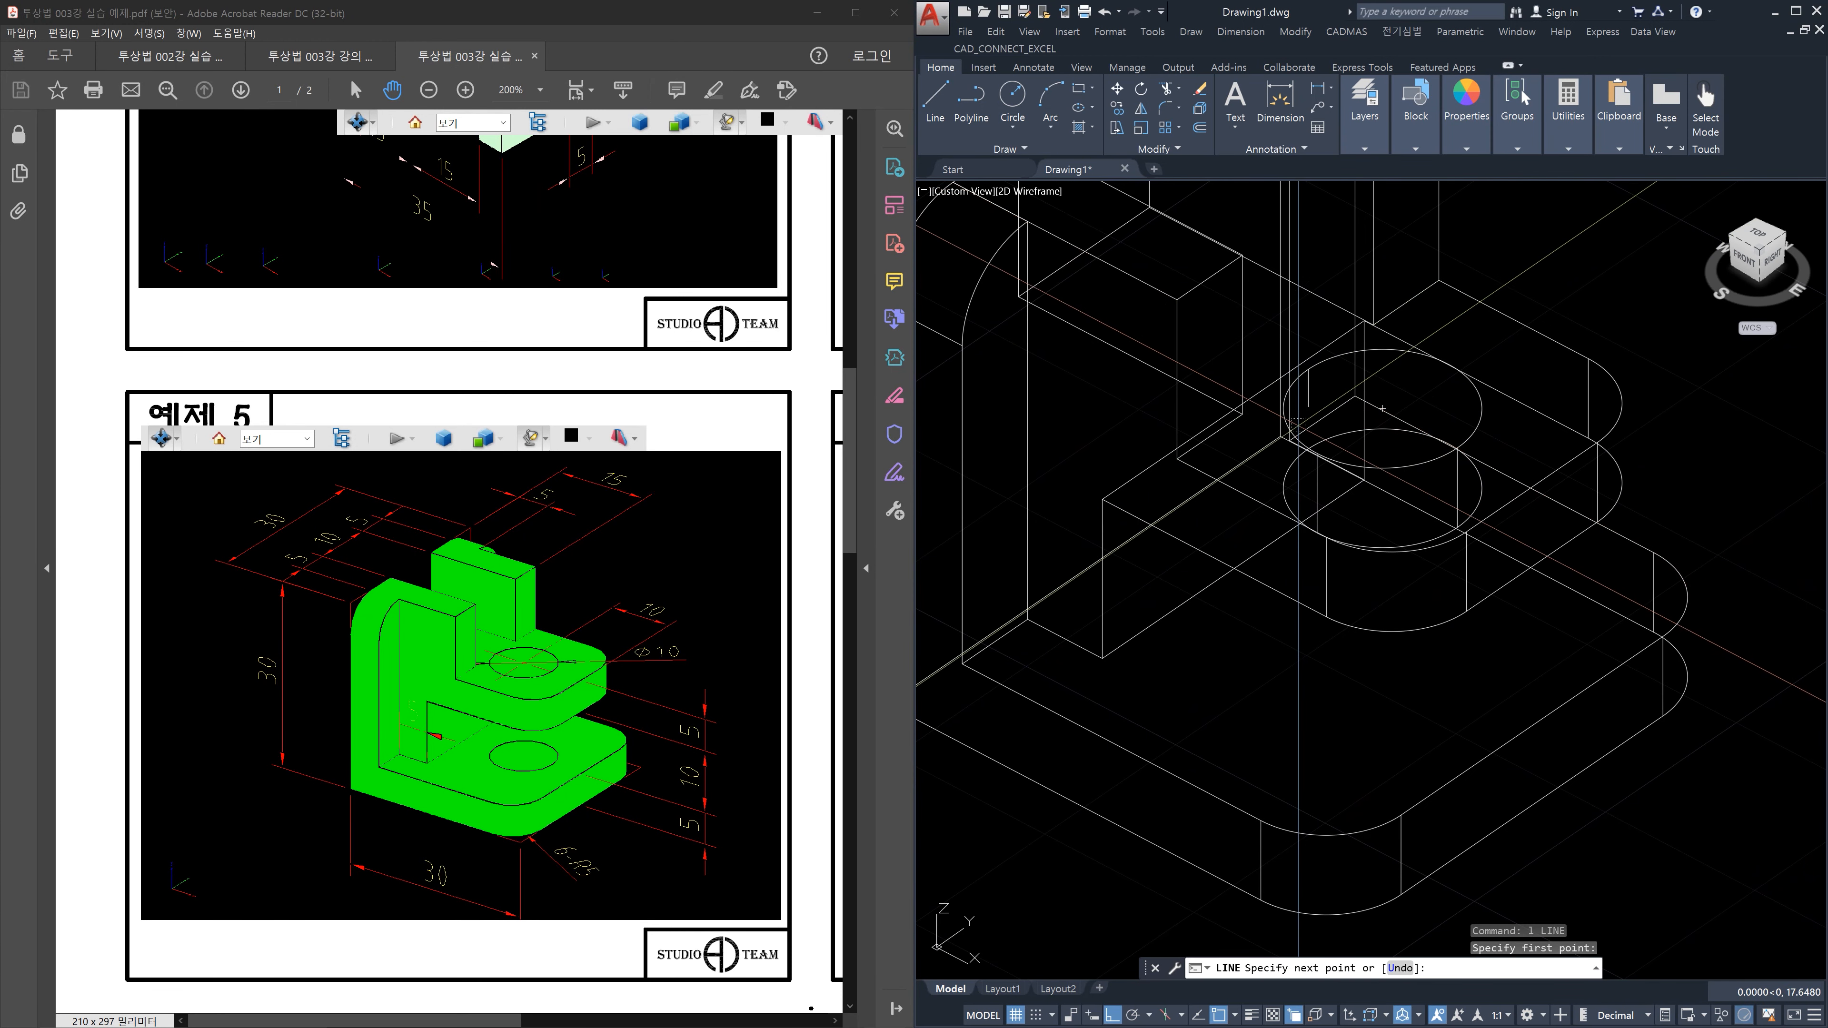
pyautogui.click(1298, 450)
pyautogui.press('Return')
pyautogui.press('Return')
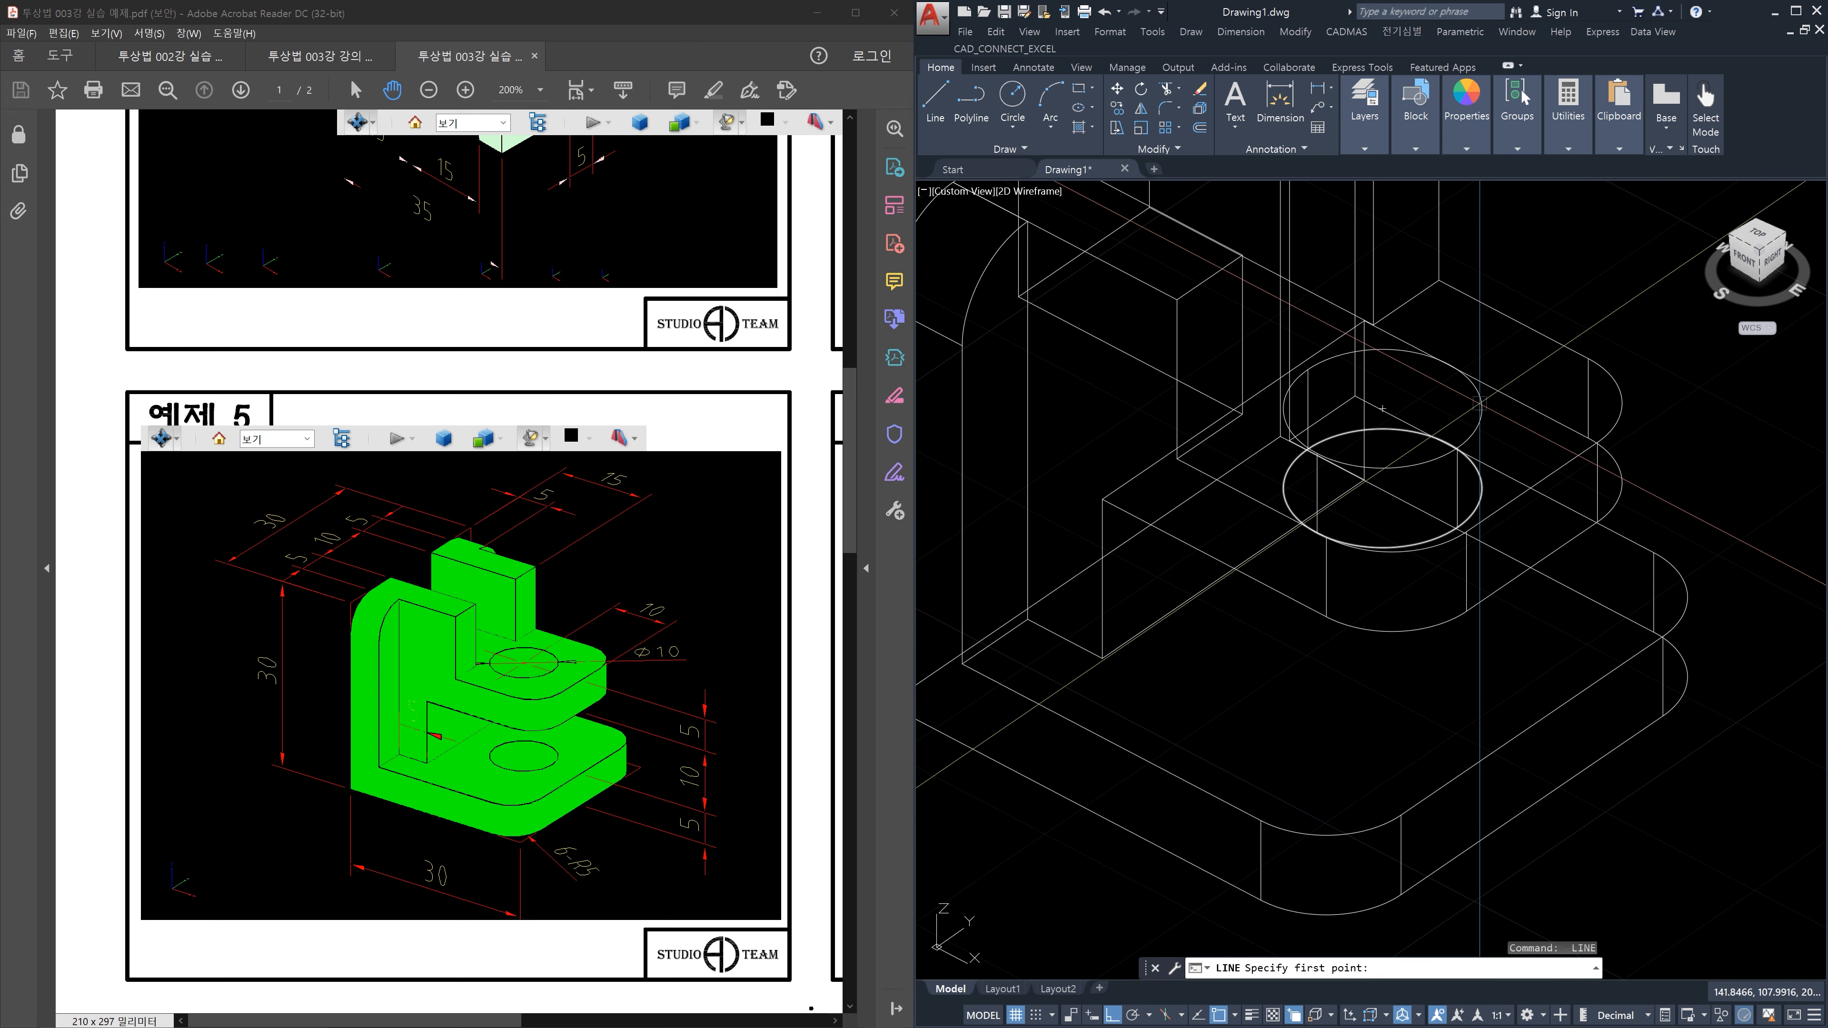
pyautogui.click(1440, 421)
pyautogui.scroll(4, 1440, 423)
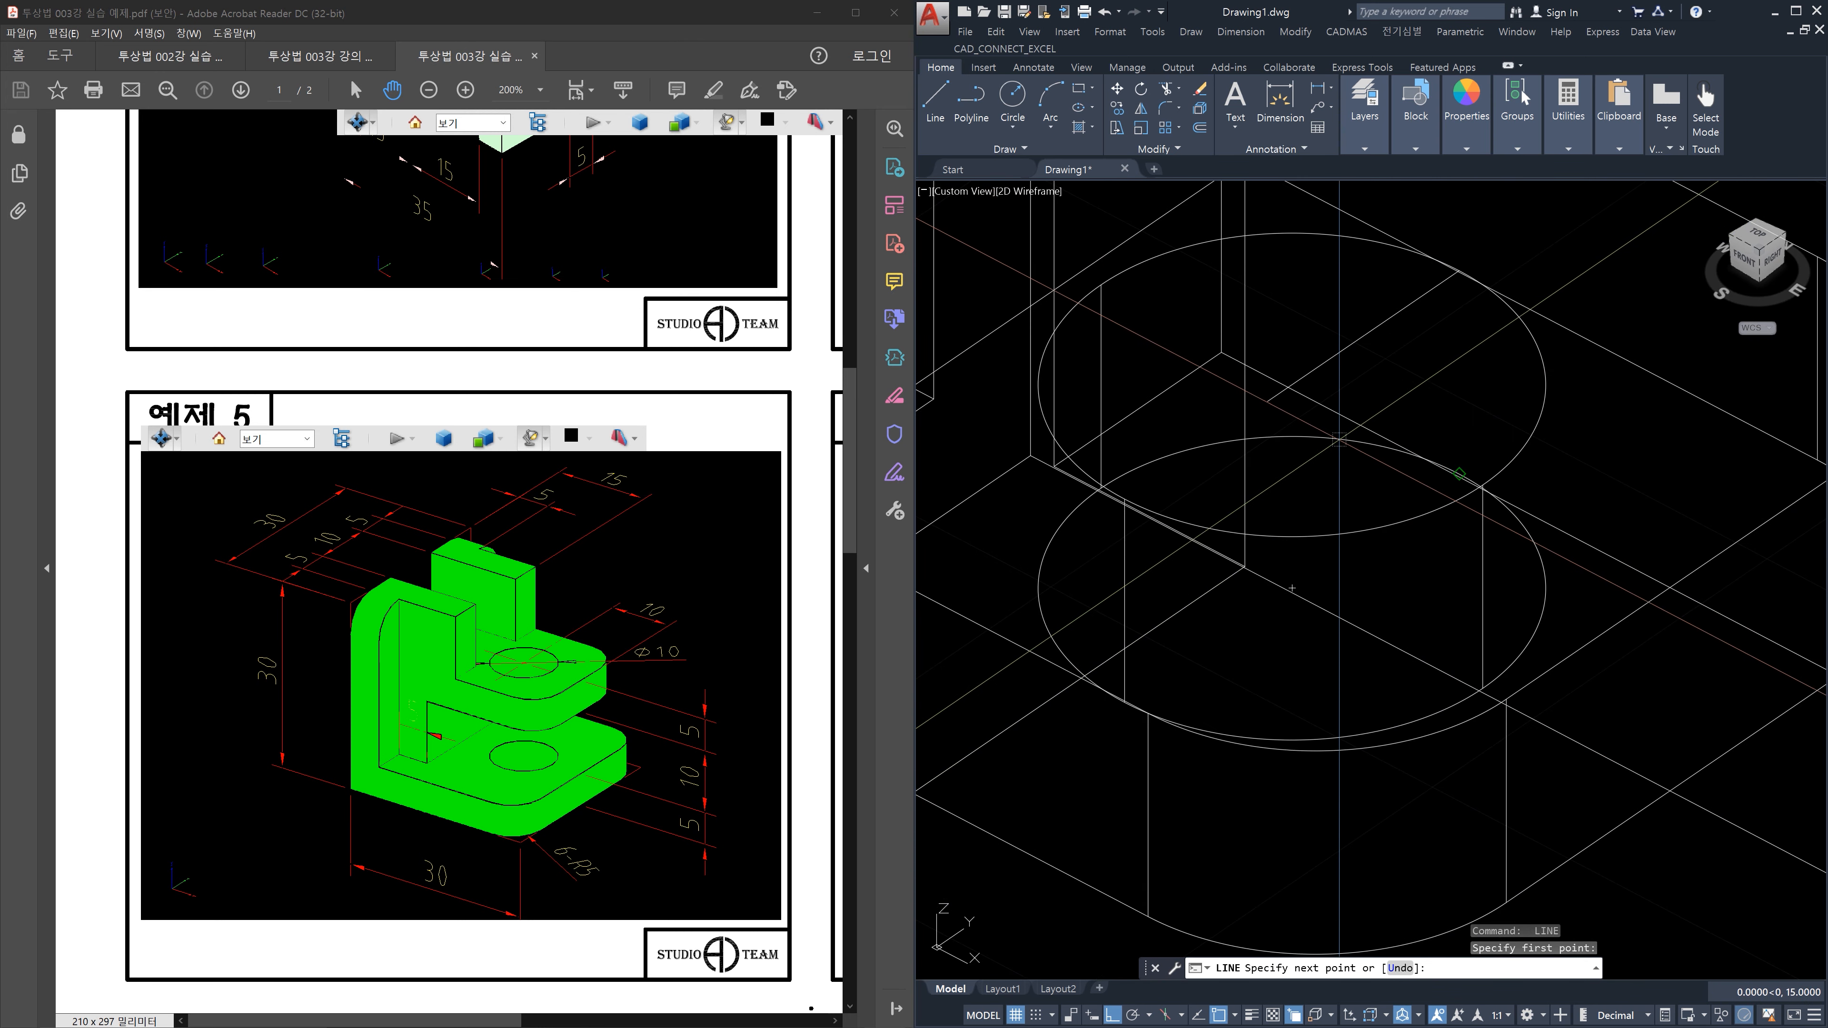
pyautogui.scroll(-3, 1292, 588)
pyautogui.press('Escape')
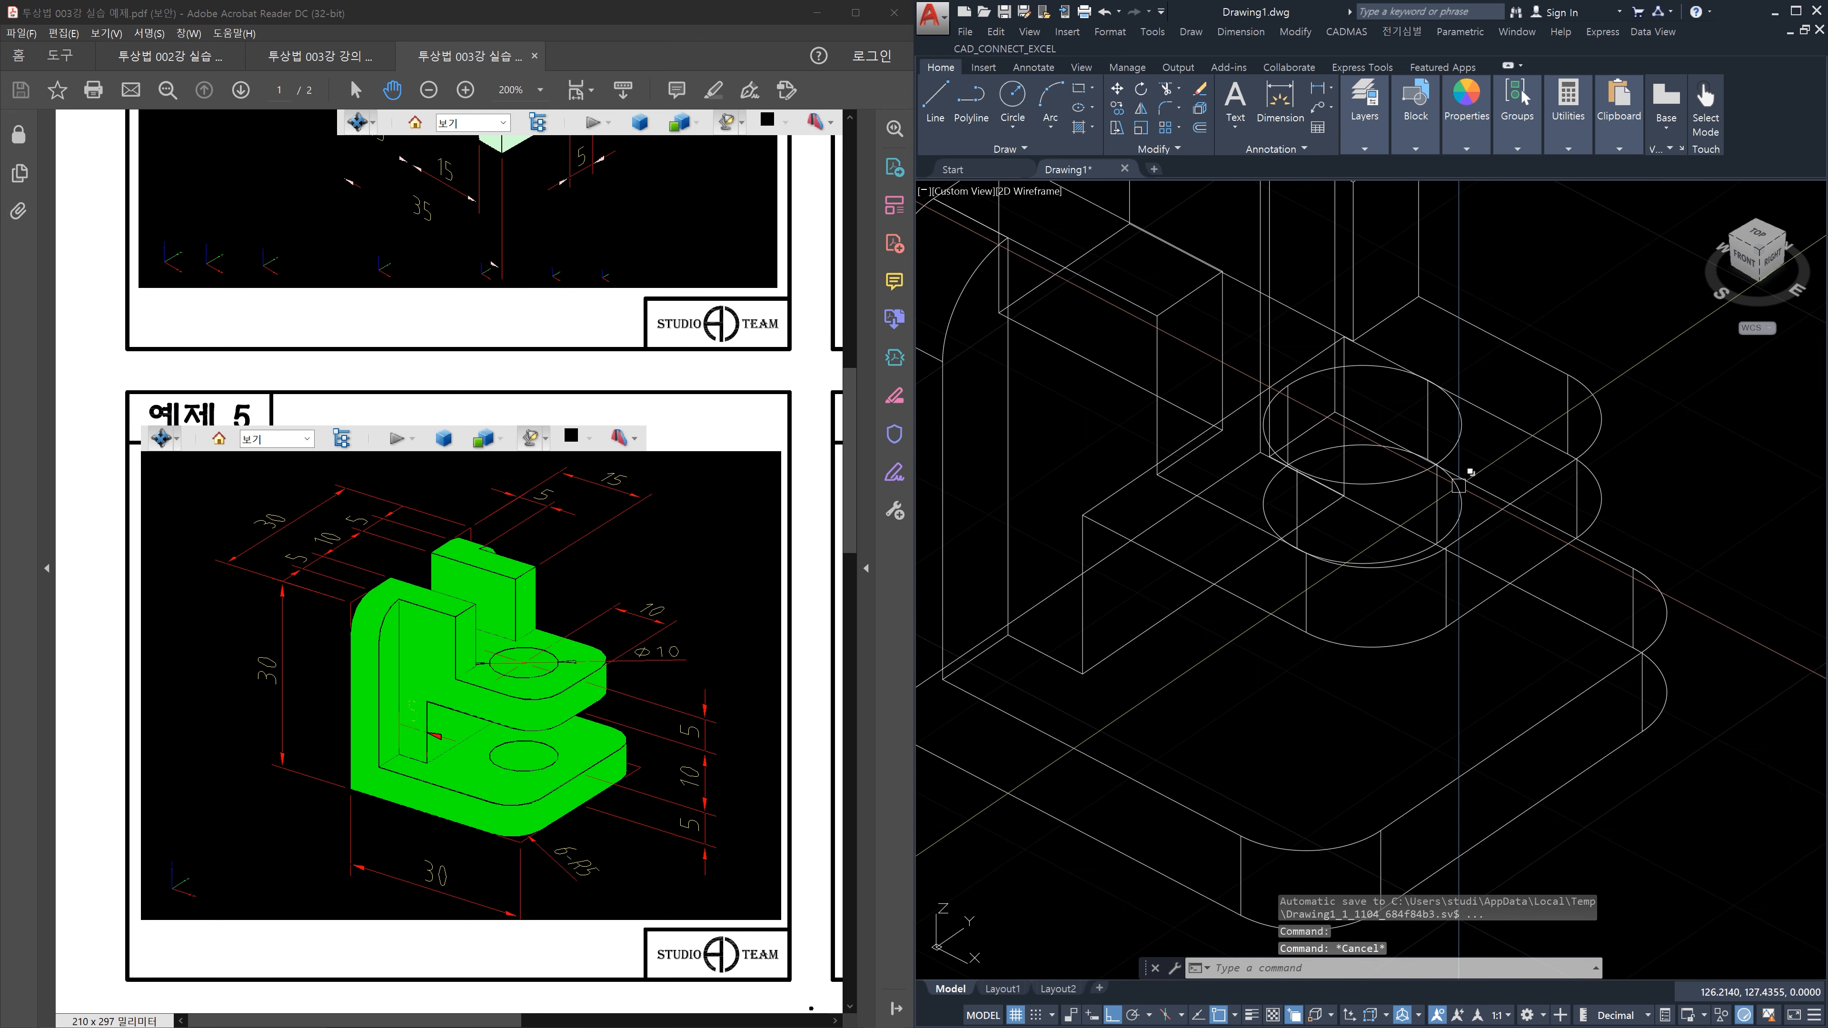
pyautogui.keyDown('shift'); pyautogui.moveTo(1503, 498); pyautogui.dragTo(1413, 420, button='middle'); pyautogui.keyUp('shift')
pyautogui.press('Escape')
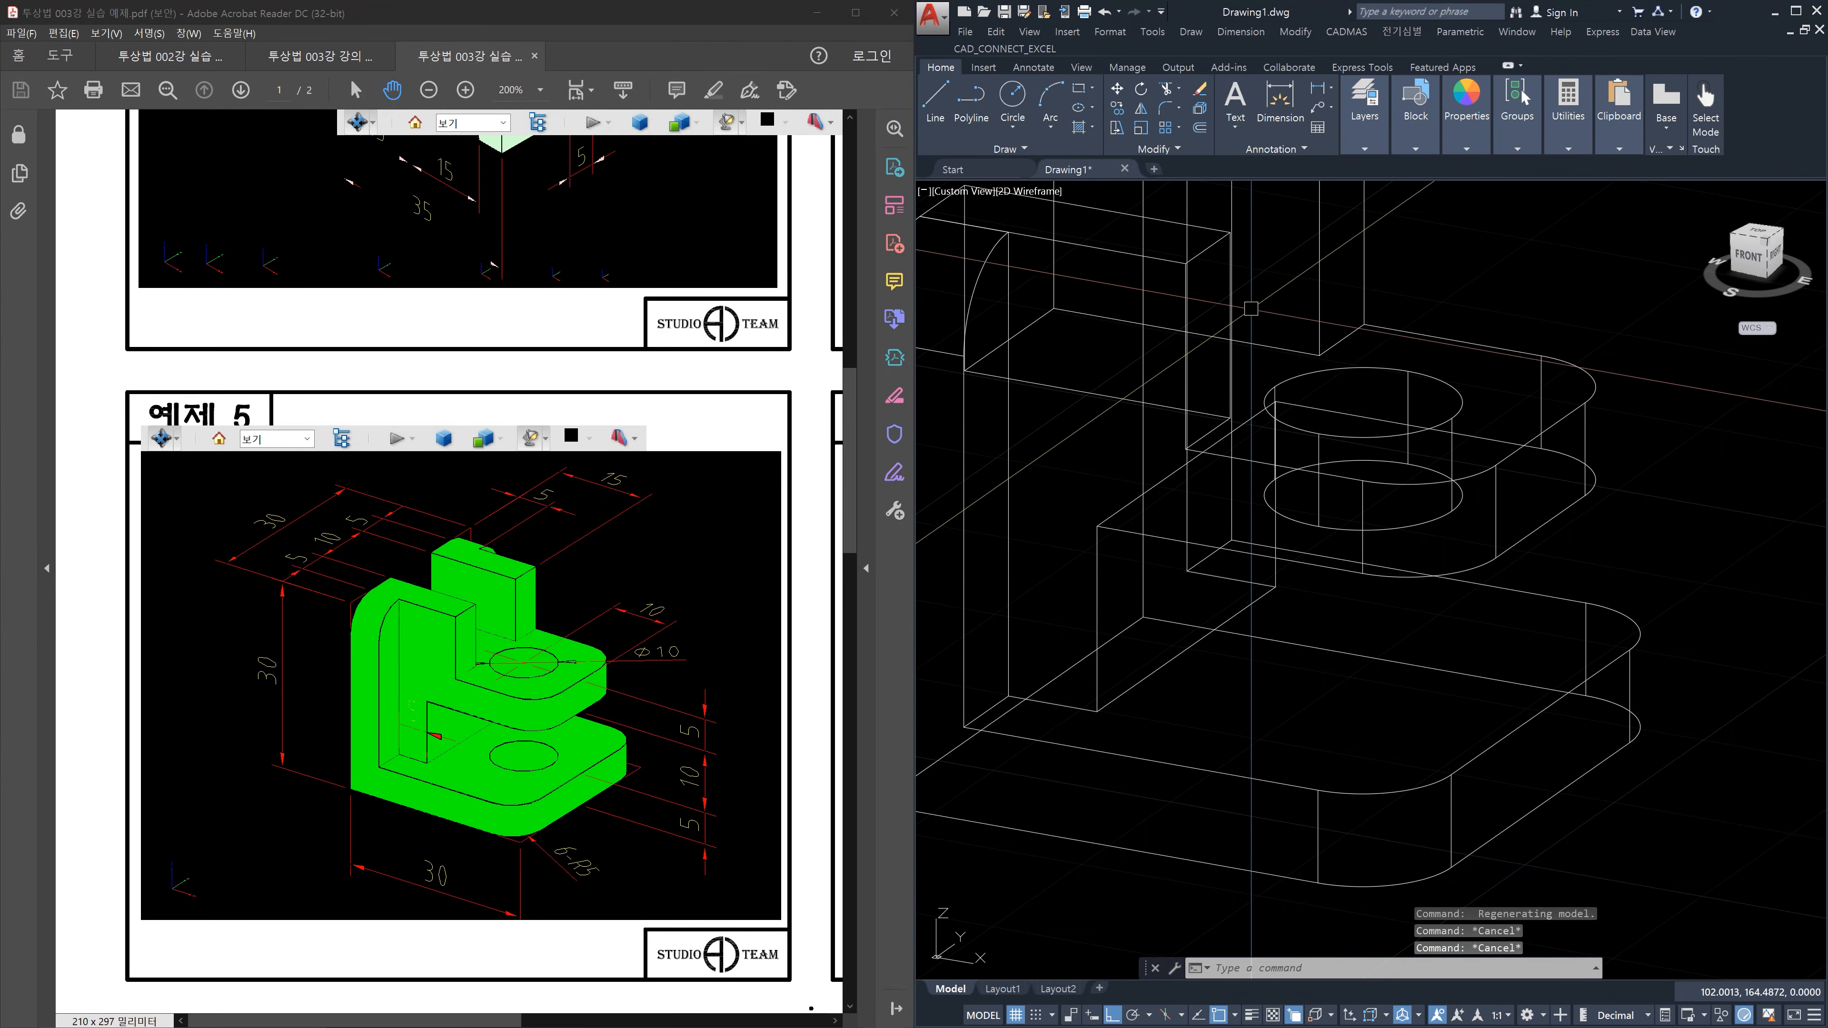
pyautogui.click(1263, 292)
pyautogui.click(1493, 551)
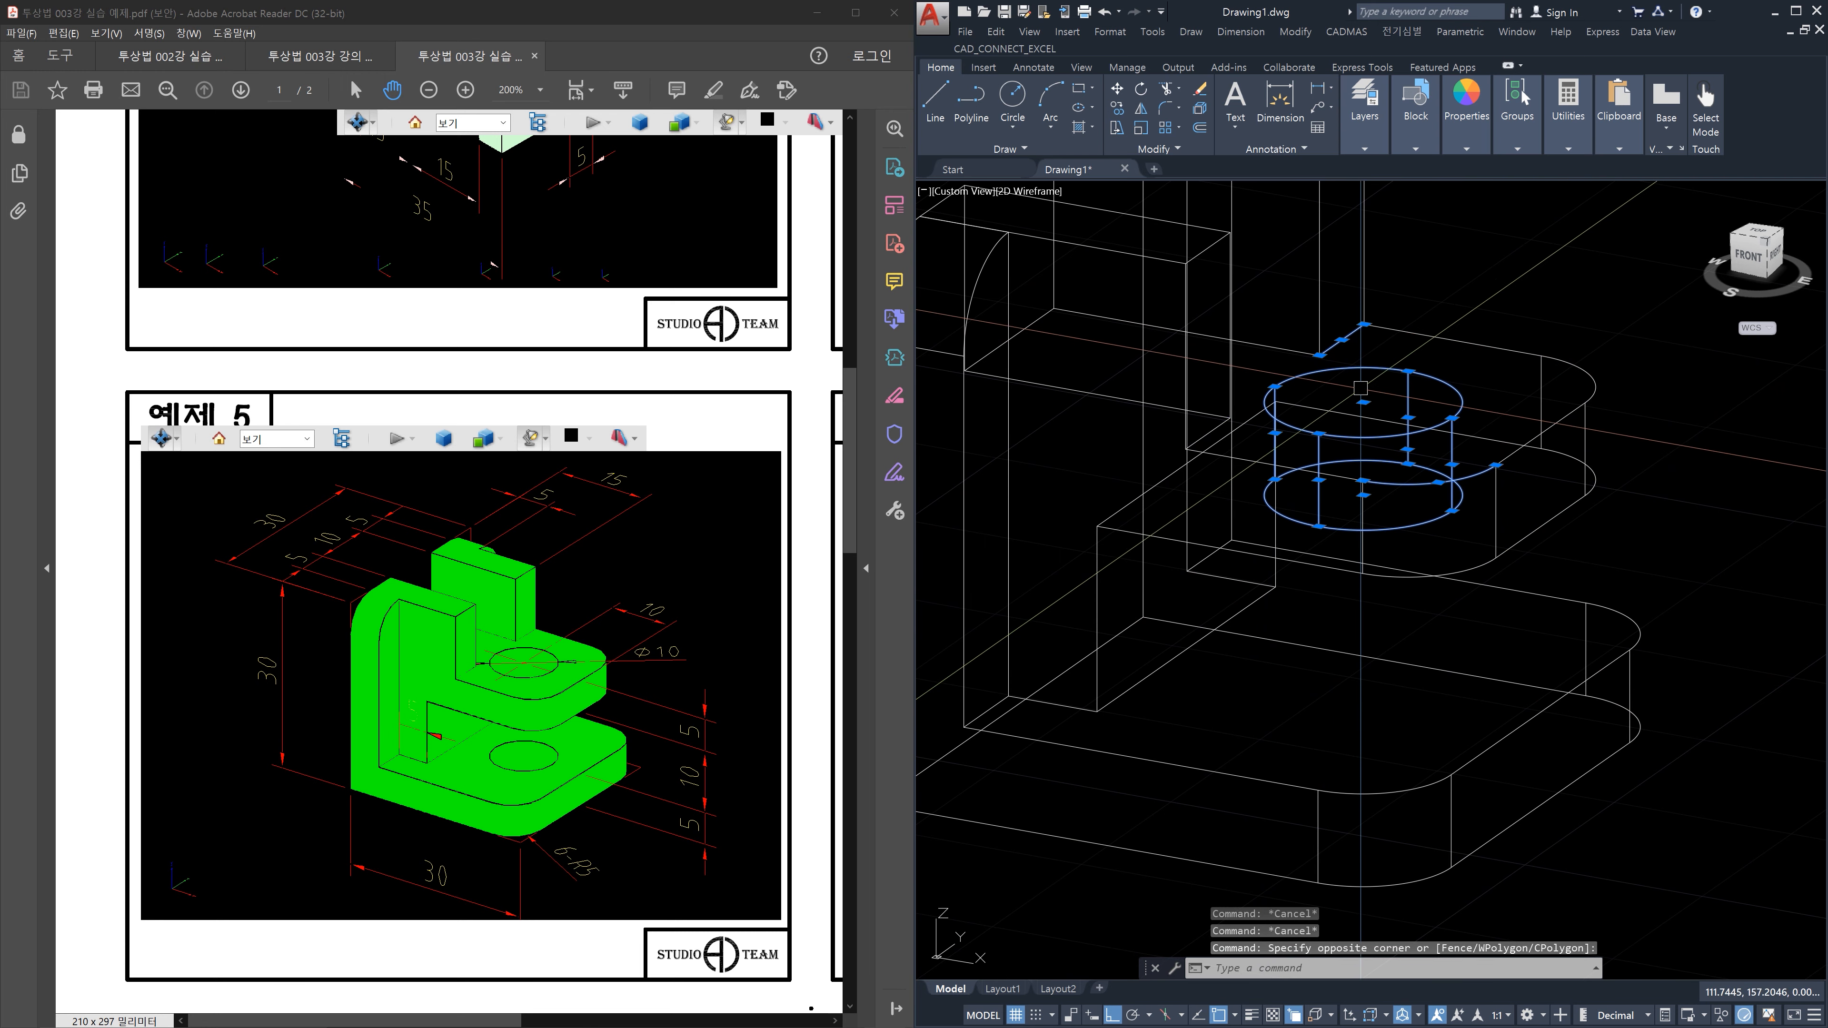
pyautogui.press('Escape')
pyautogui.press('Escape')
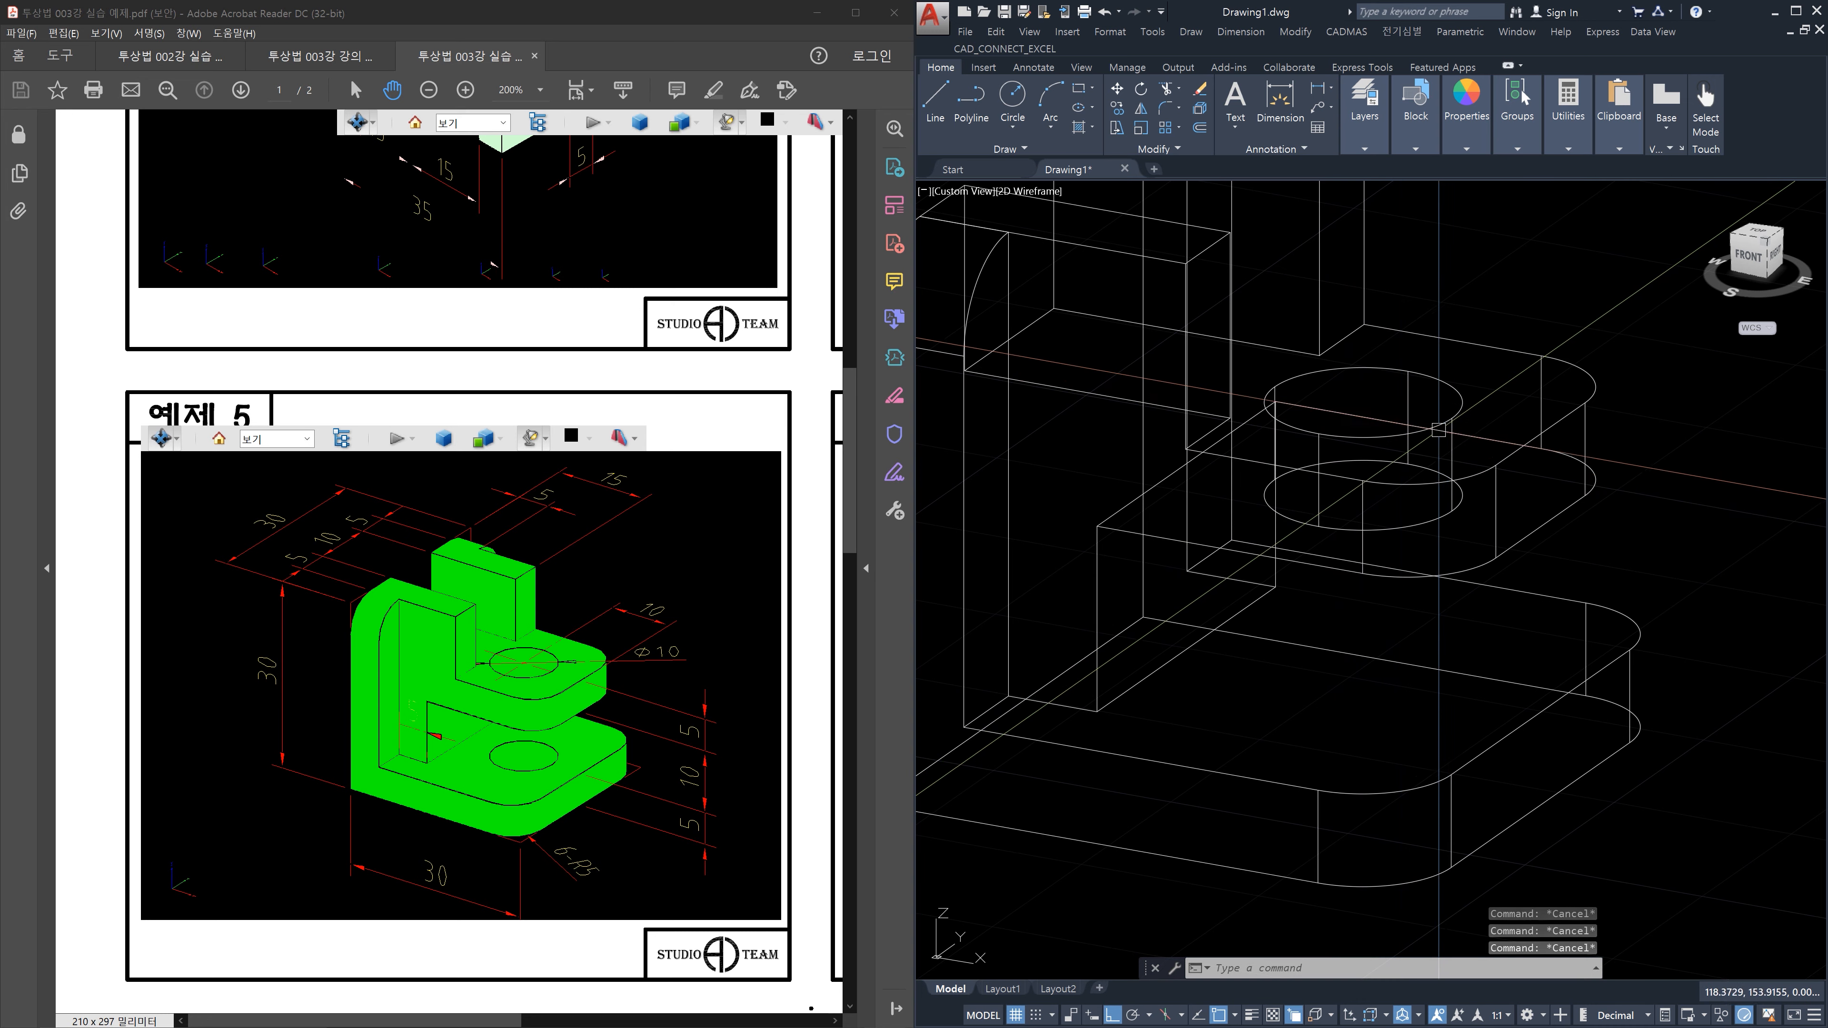
# Copy the upper plate's two hole circles and four vertical lines straight down to the matching position in the lower plate
pyautogui.write('co')
pyautogui.press('Return')
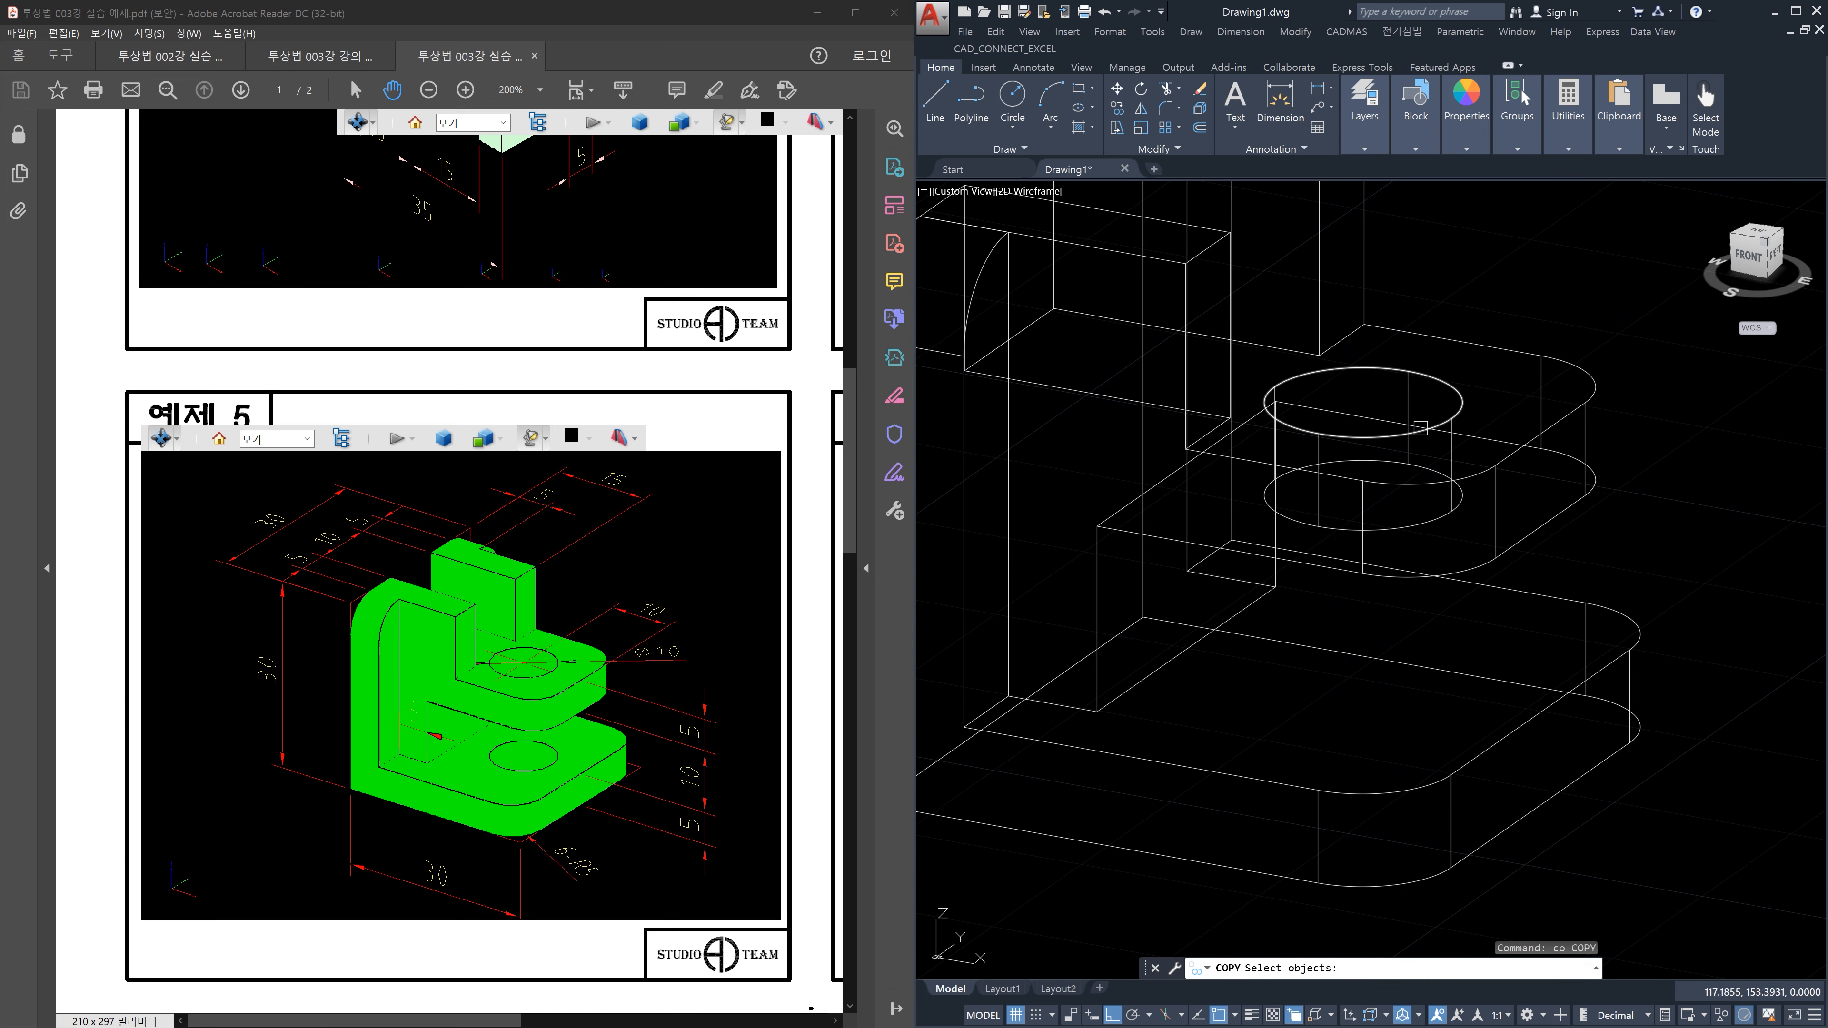
pyautogui.click(1254, 316)
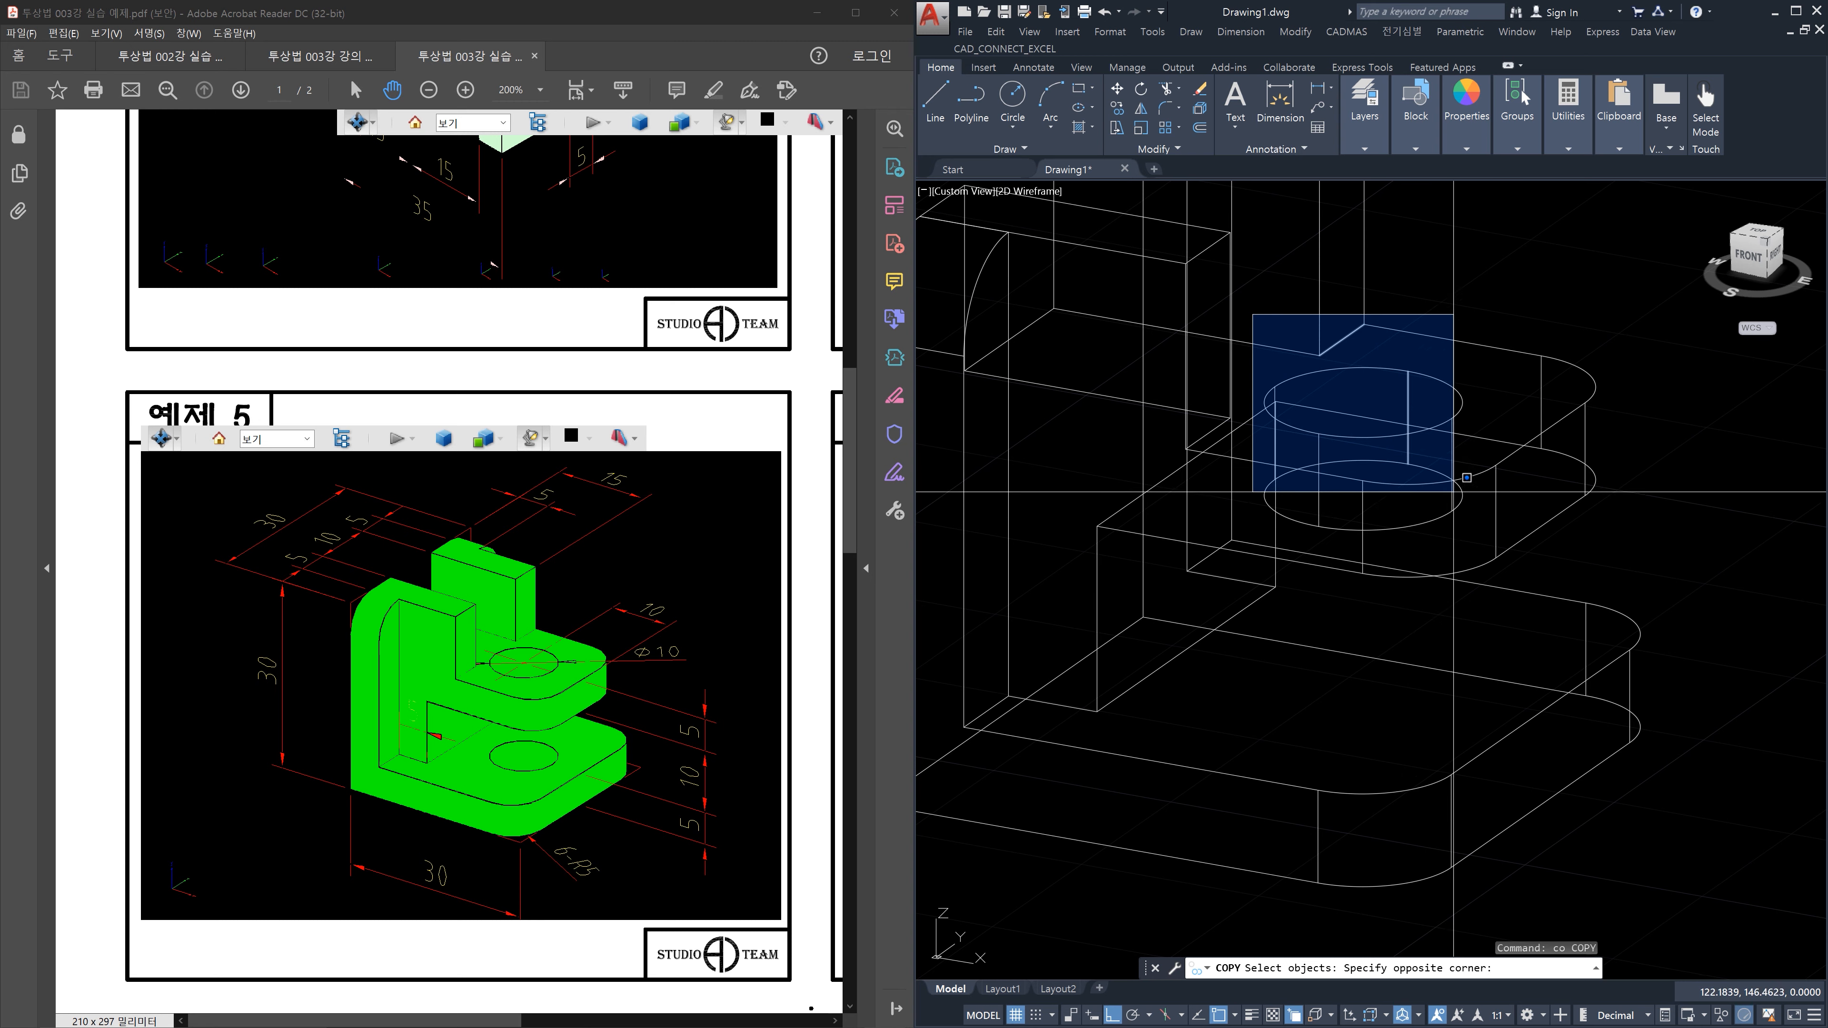
pyautogui.click(1476, 541)
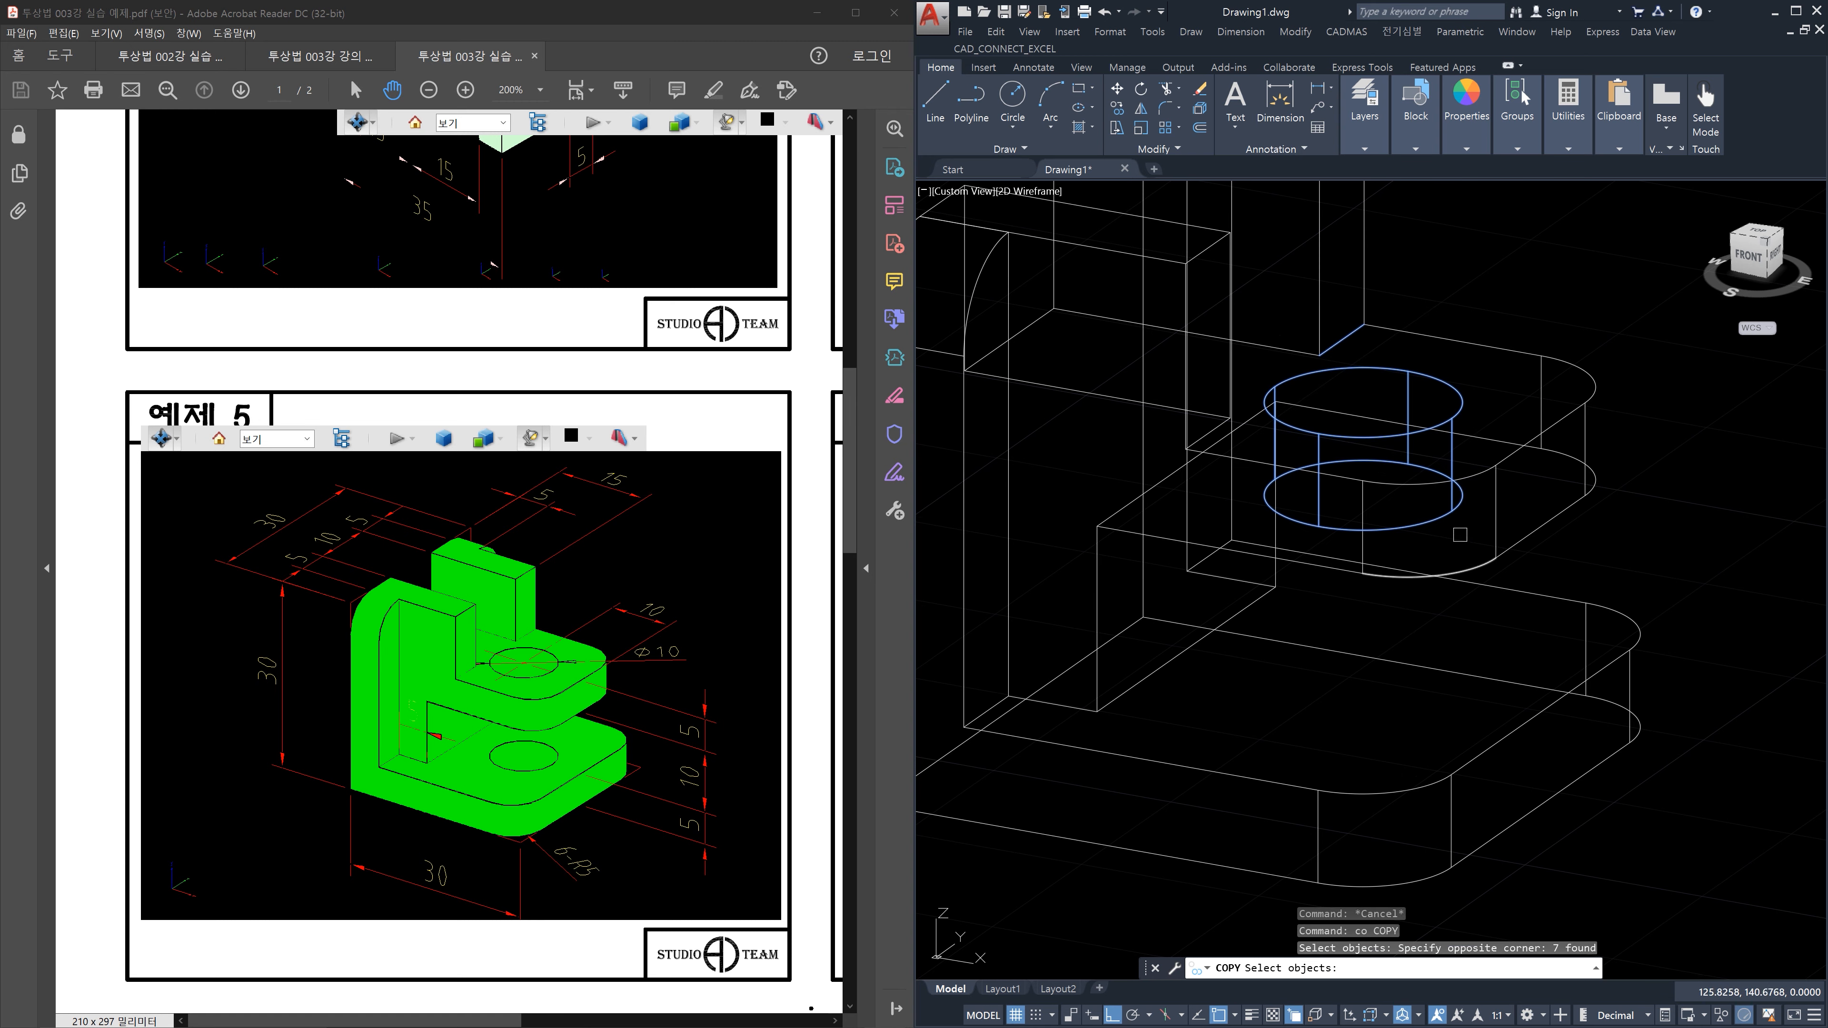
pyautogui.keyDown('shift'); pyautogui.click(1350, 340); pyautogui.keyUp('shift')
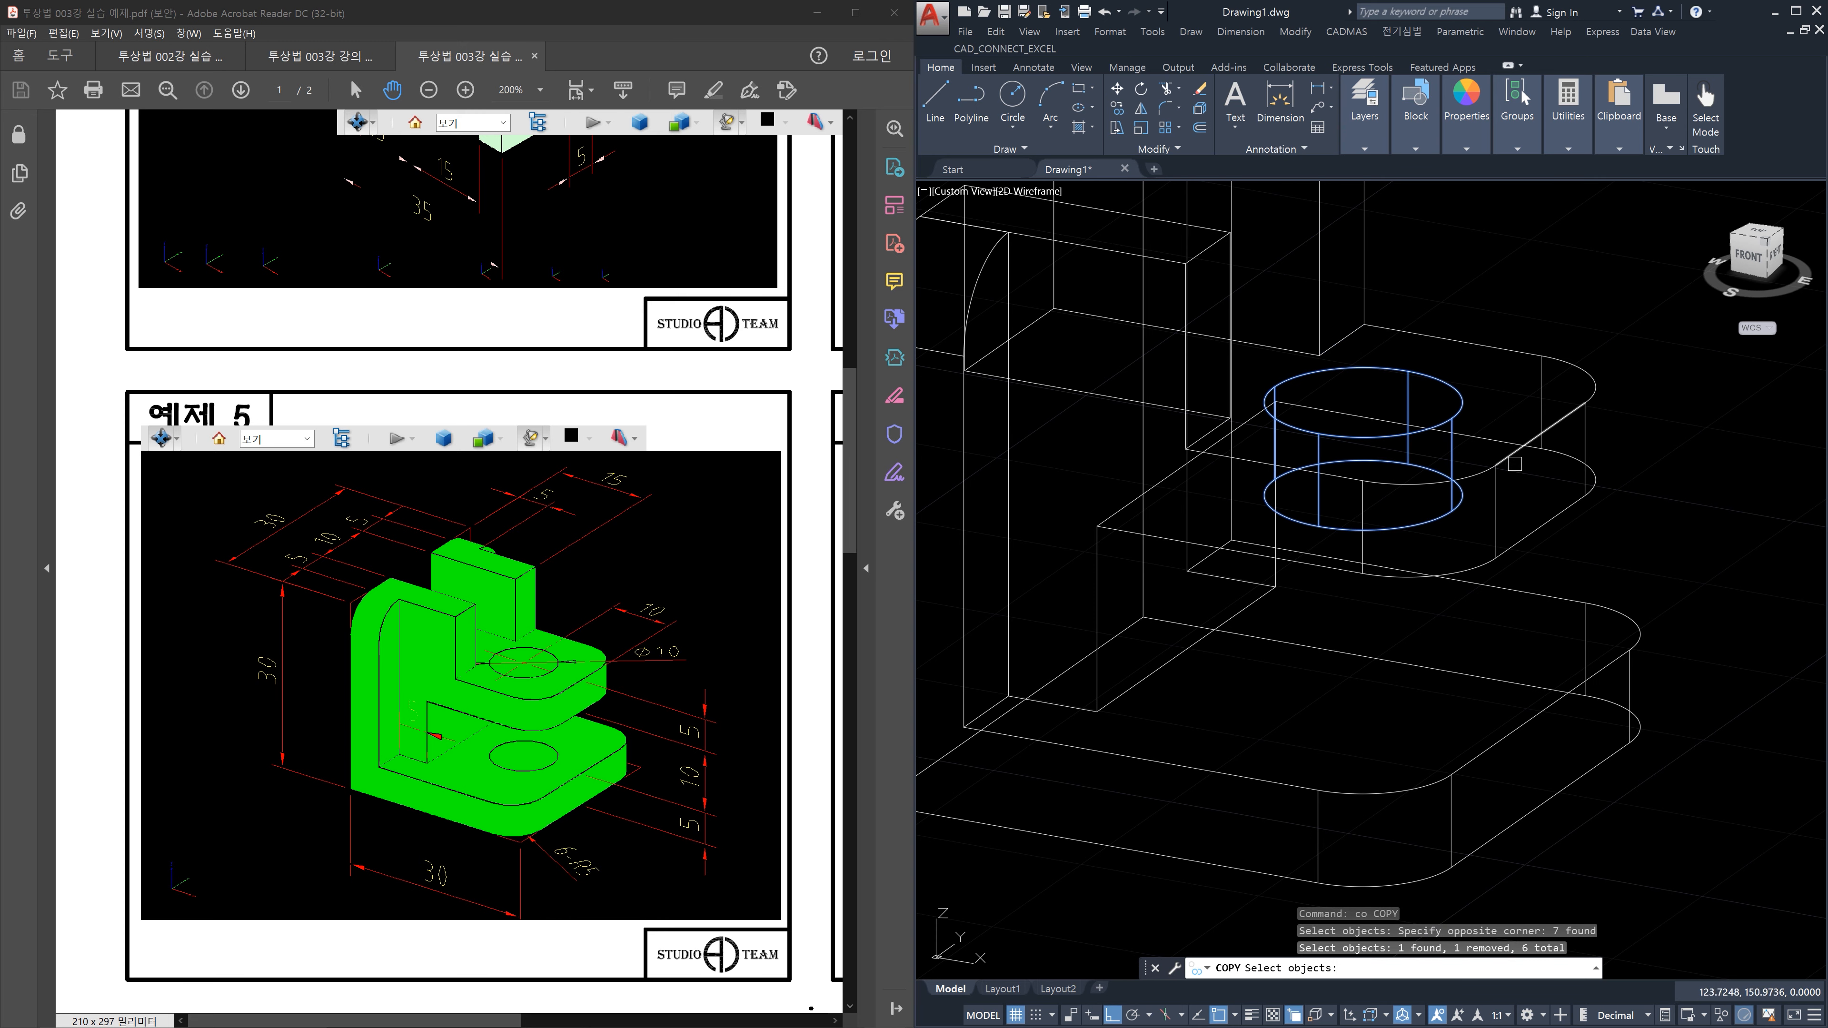
pyautogui.scroll(3, 1540, 467)
pyautogui.press('Return')
pyautogui.scroll(2, 1576, 403)
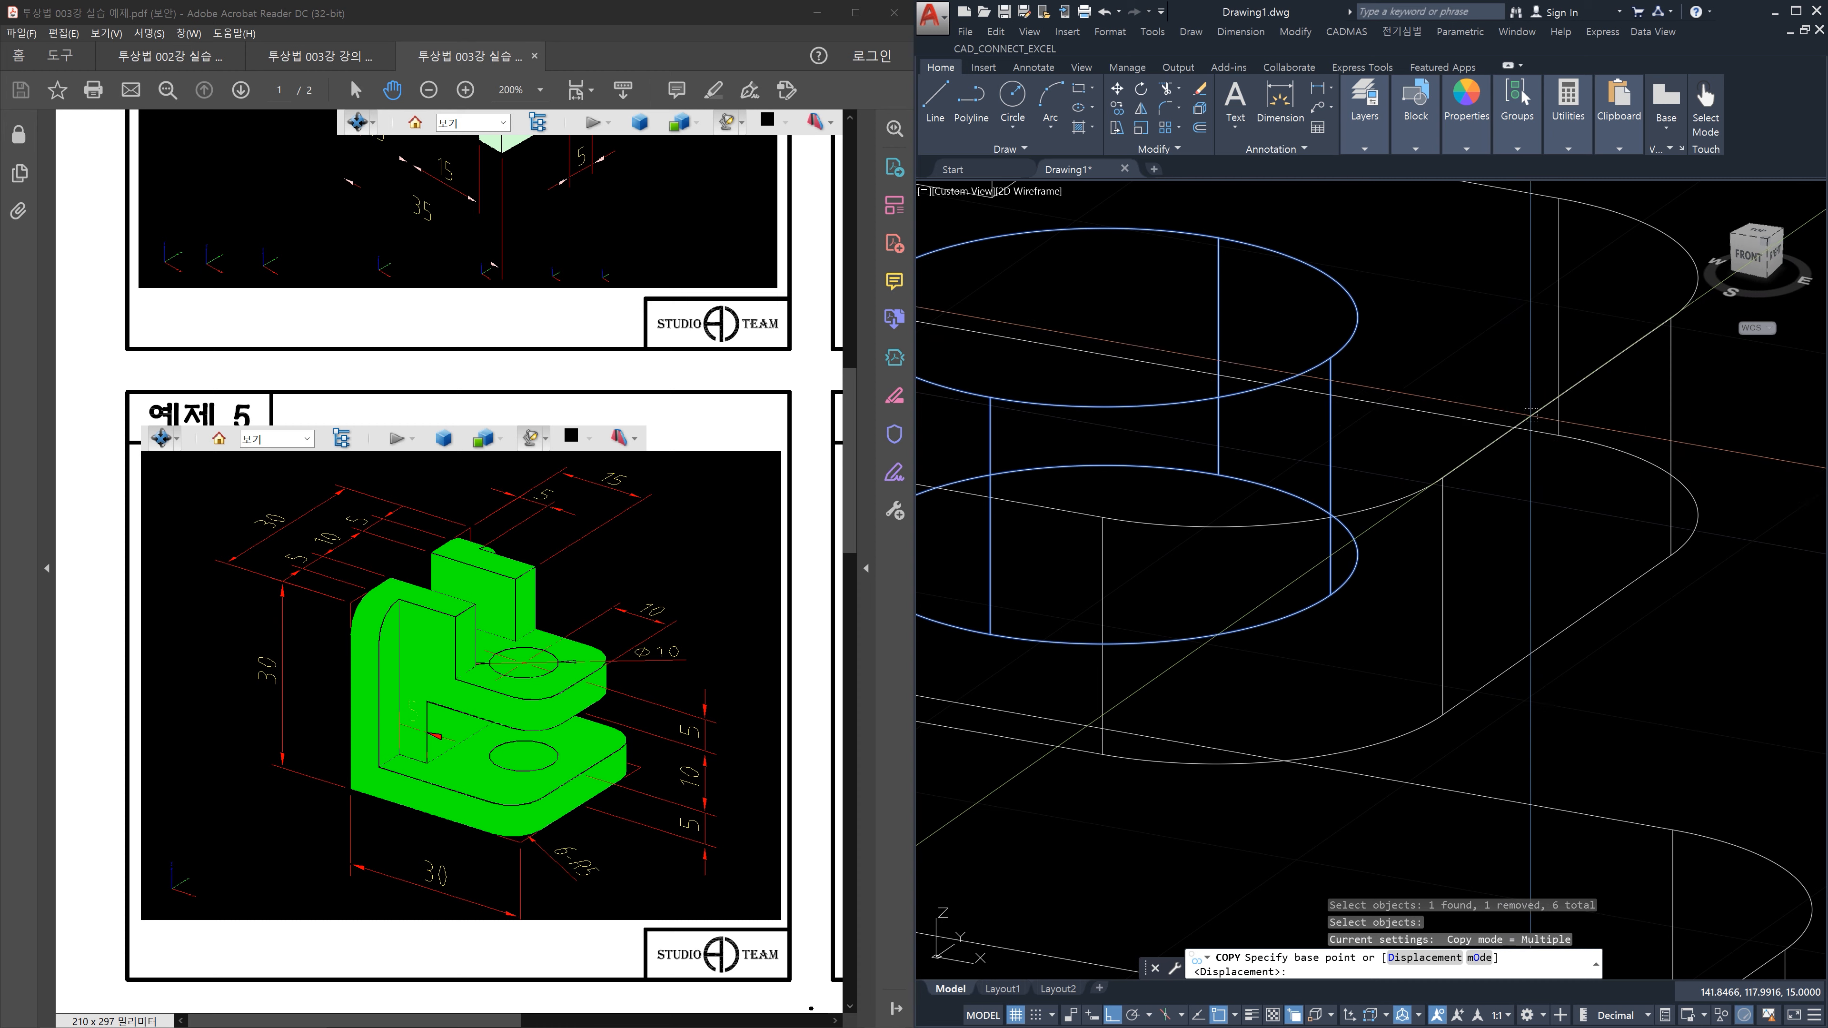
pyautogui.click(1586, 376)
pyautogui.scroll(-3, 1591, 364)
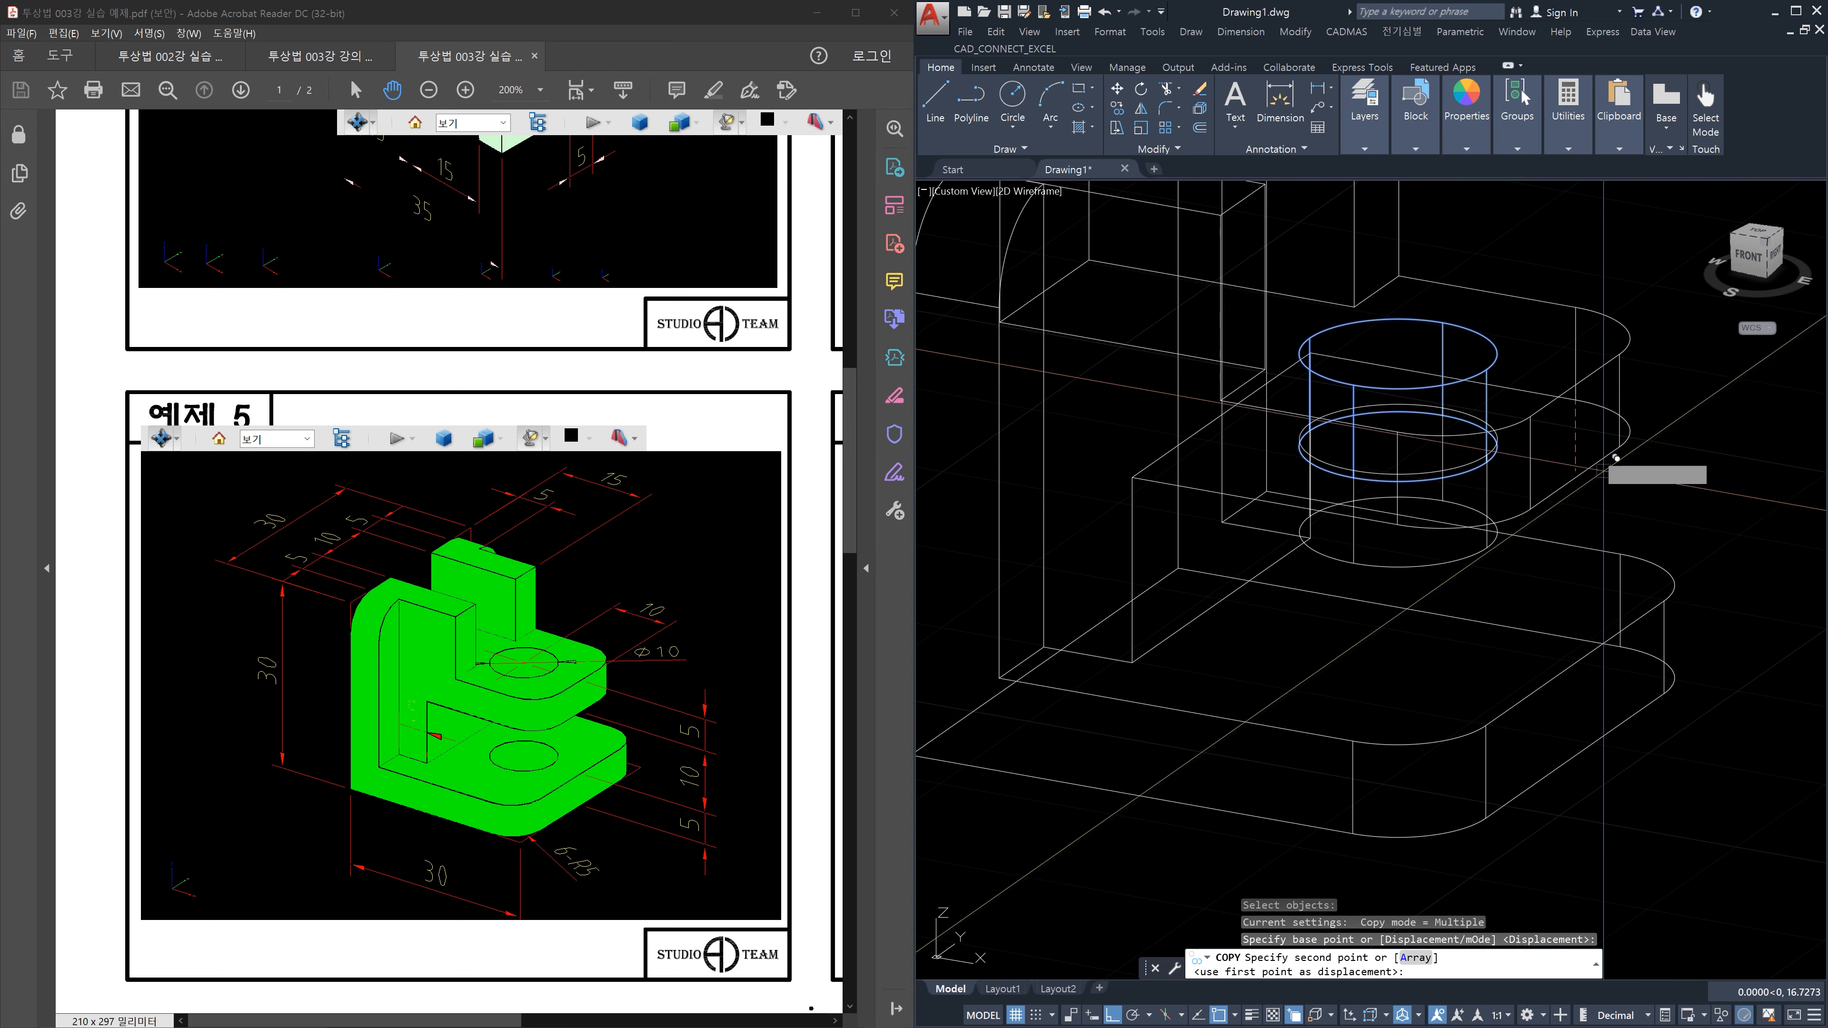
pyautogui.click(1575, 663)
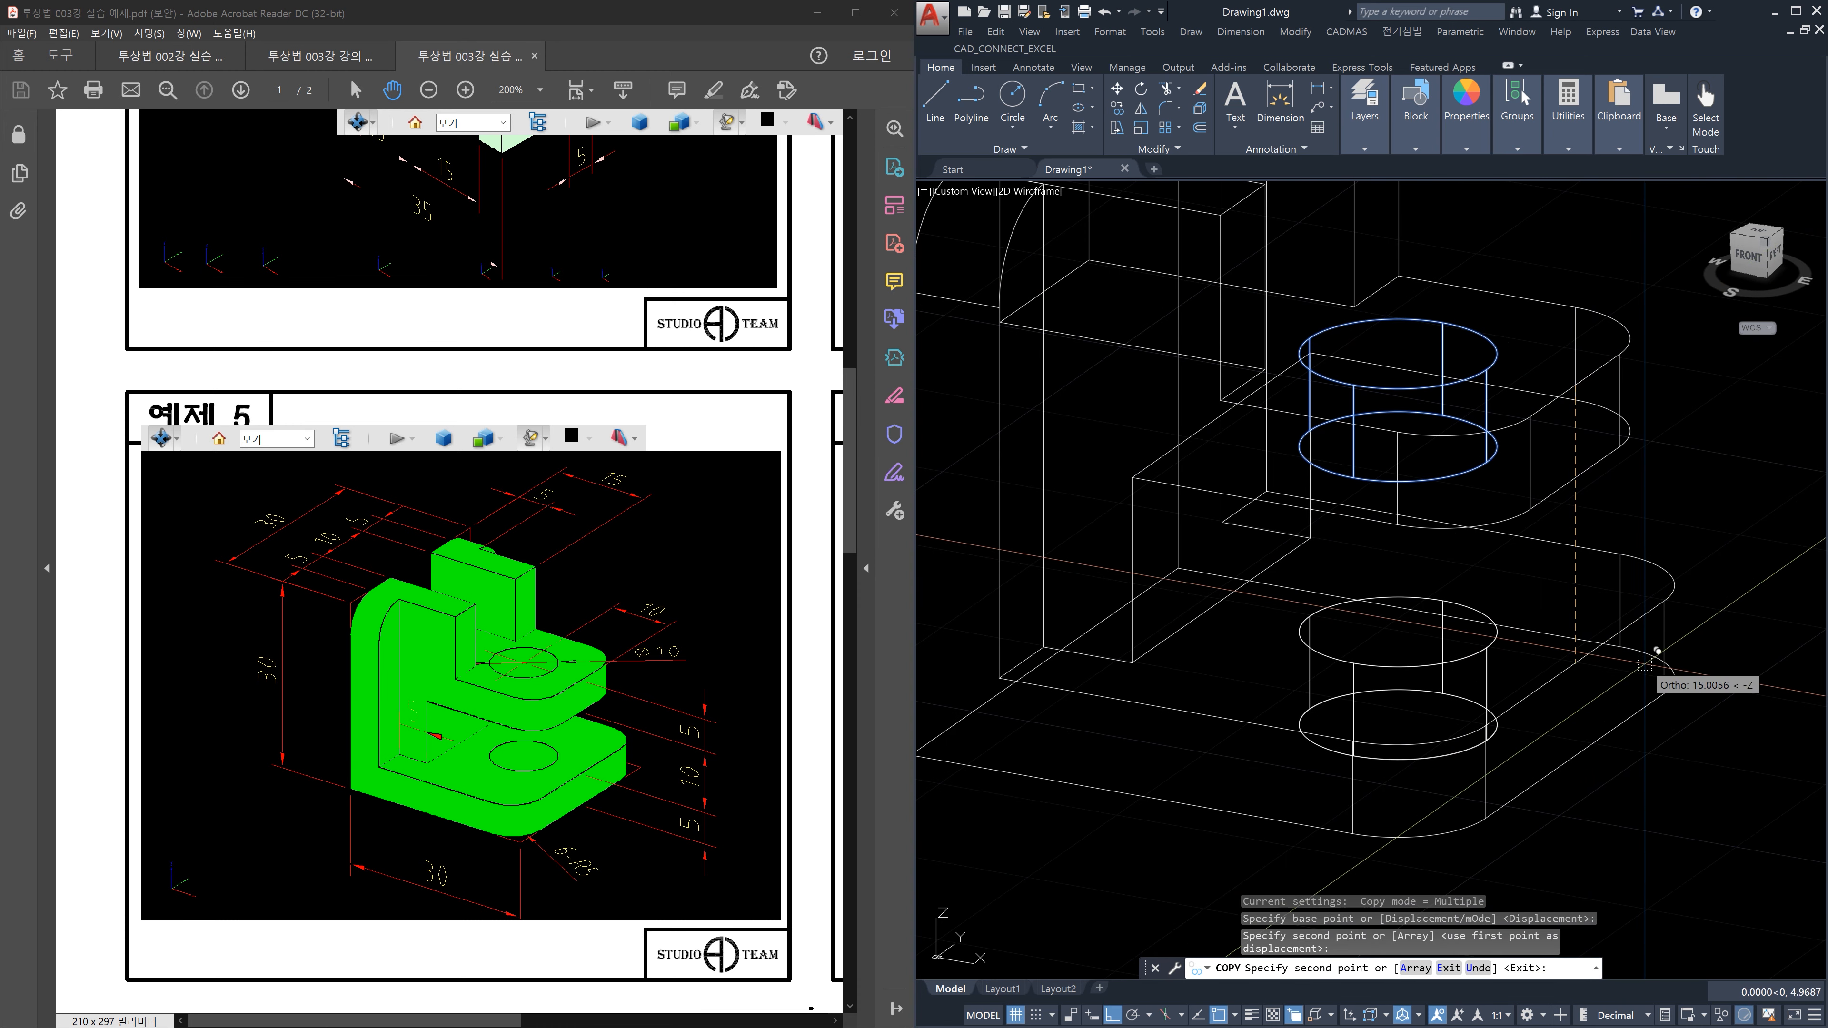
pyautogui.press('Escape')
pyautogui.press('Escape')
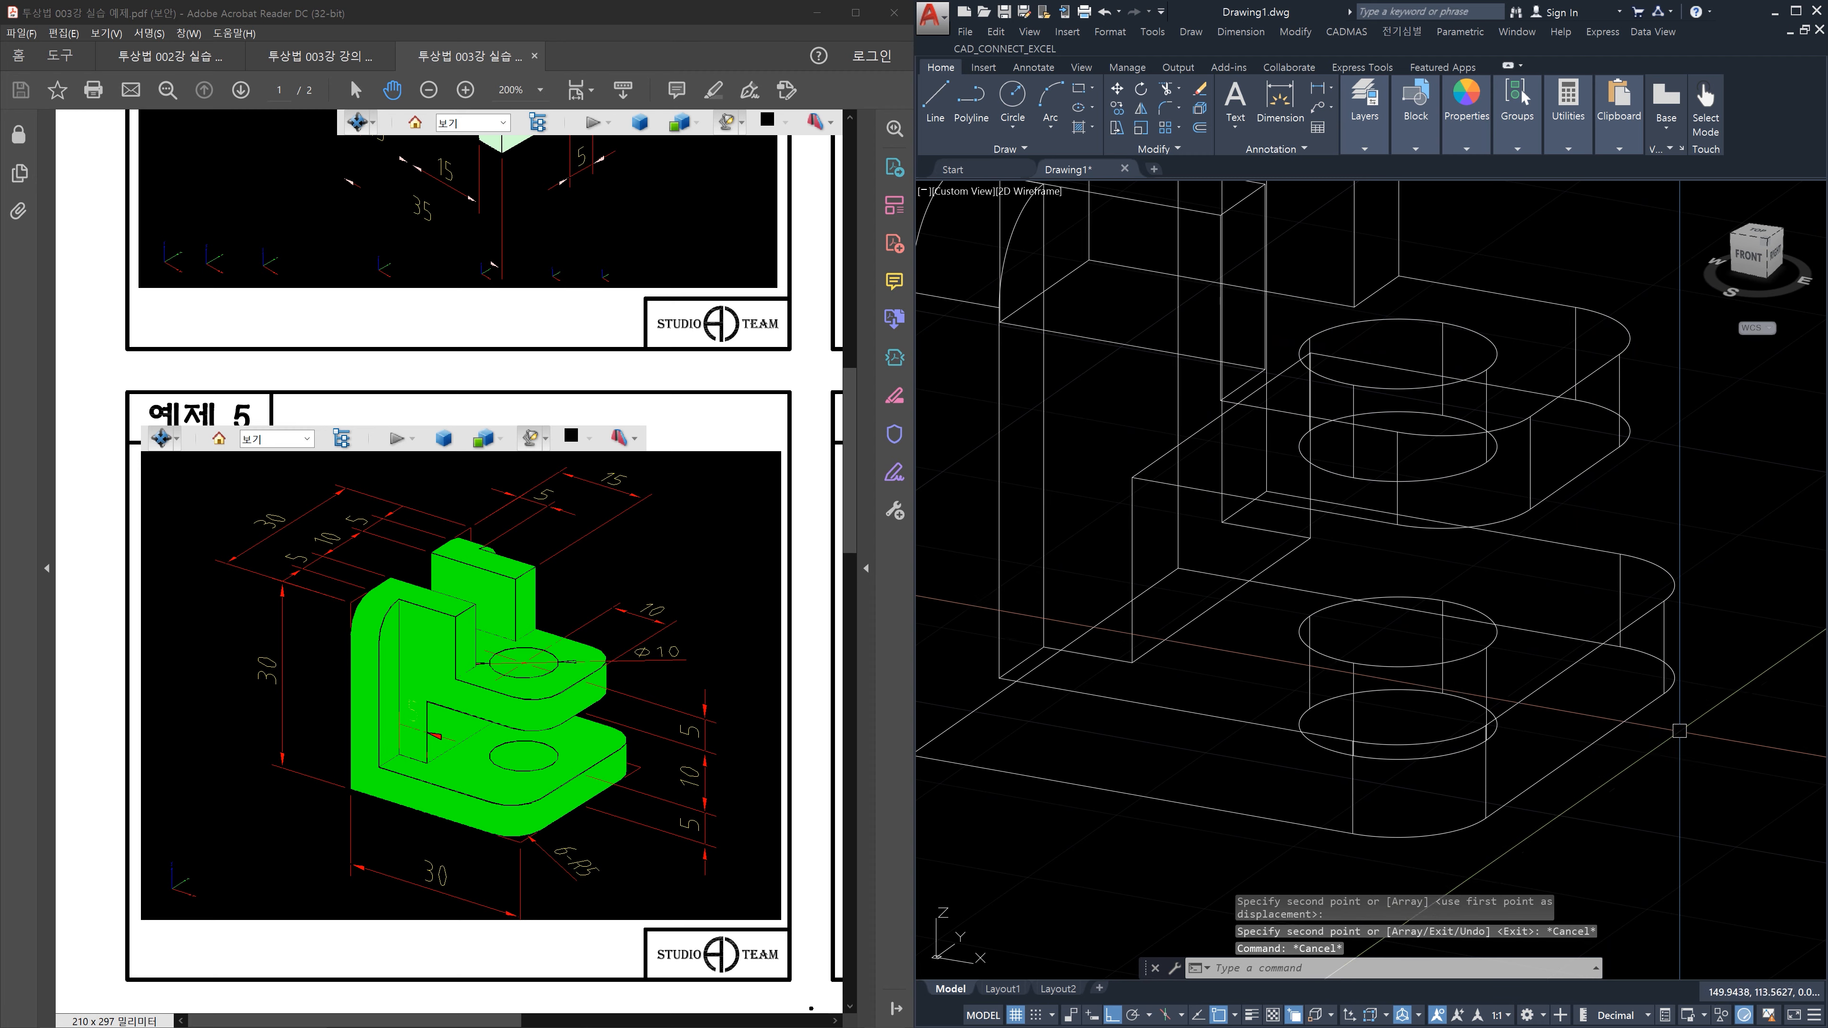
pyautogui.click(1767, 245)
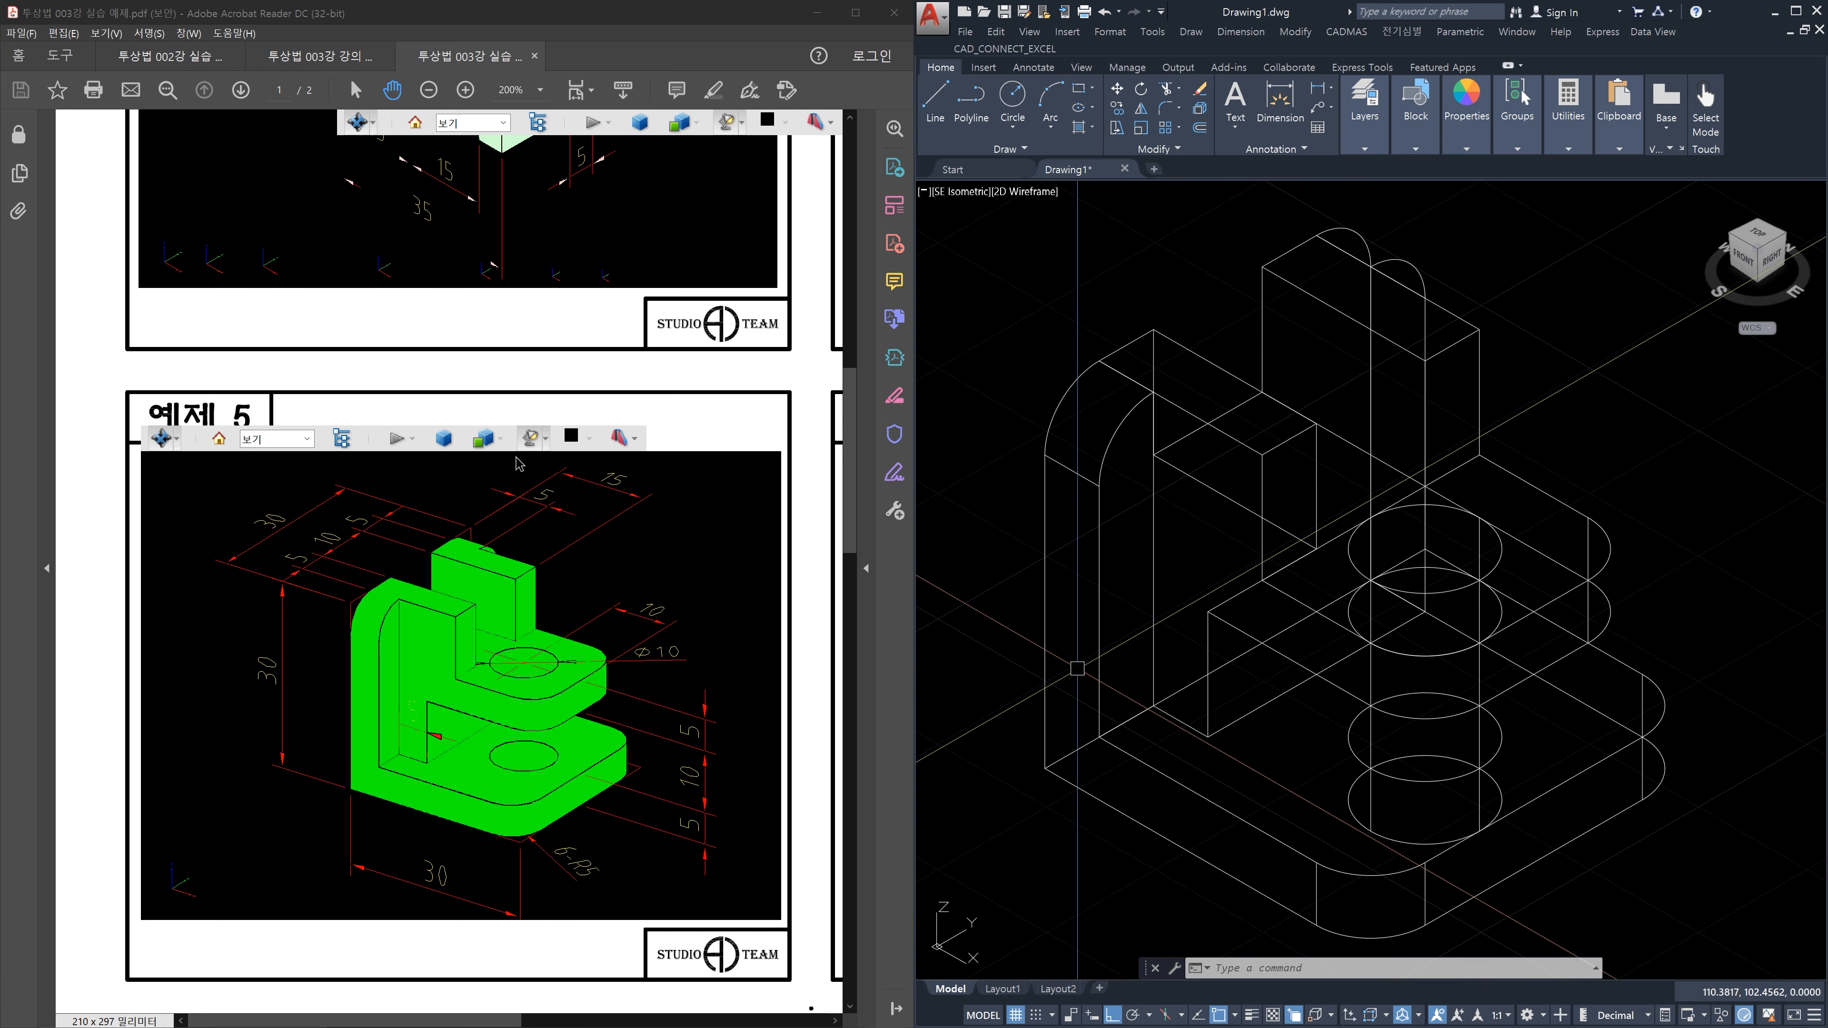
# Switch to the PDF in Acrobat Reader and give example 5's 3D model a white background and the shaded wireframe render mode (음영 처리된 와이어프레임)
pyautogui.click(499, 439)
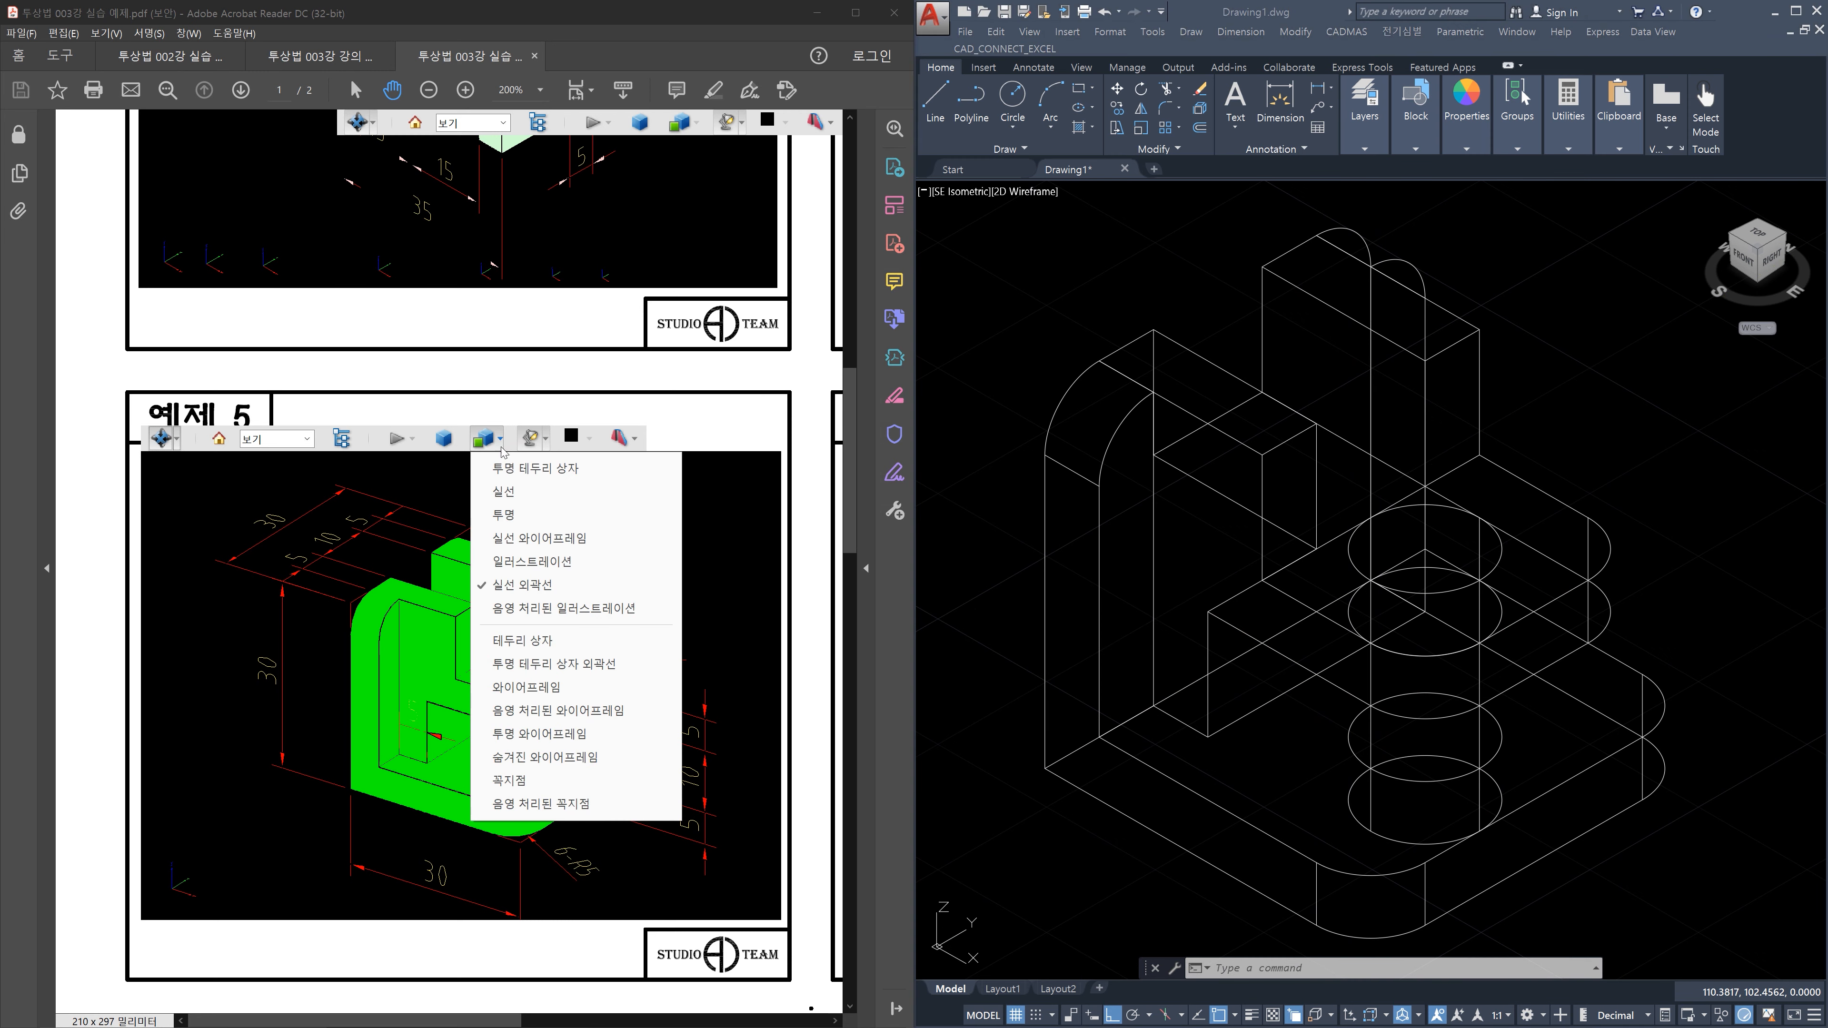
pyautogui.click(551, 675)
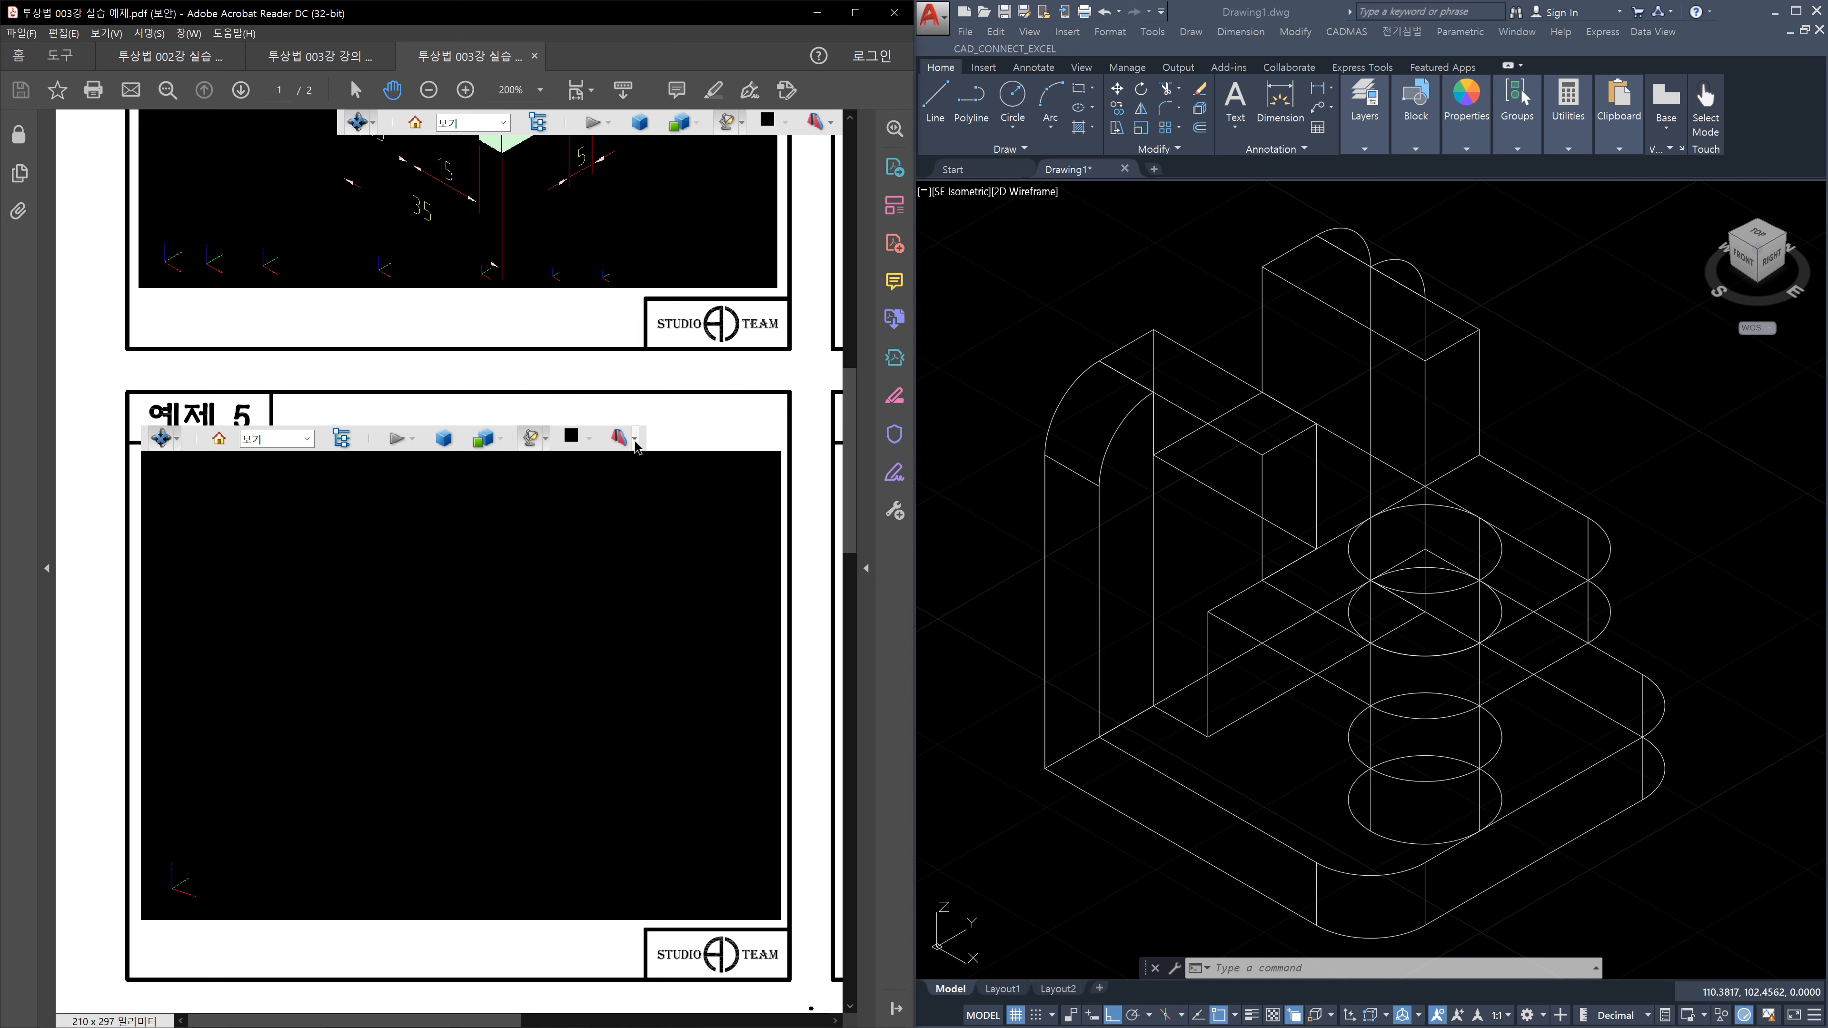
pyautogui.click(590, 442)
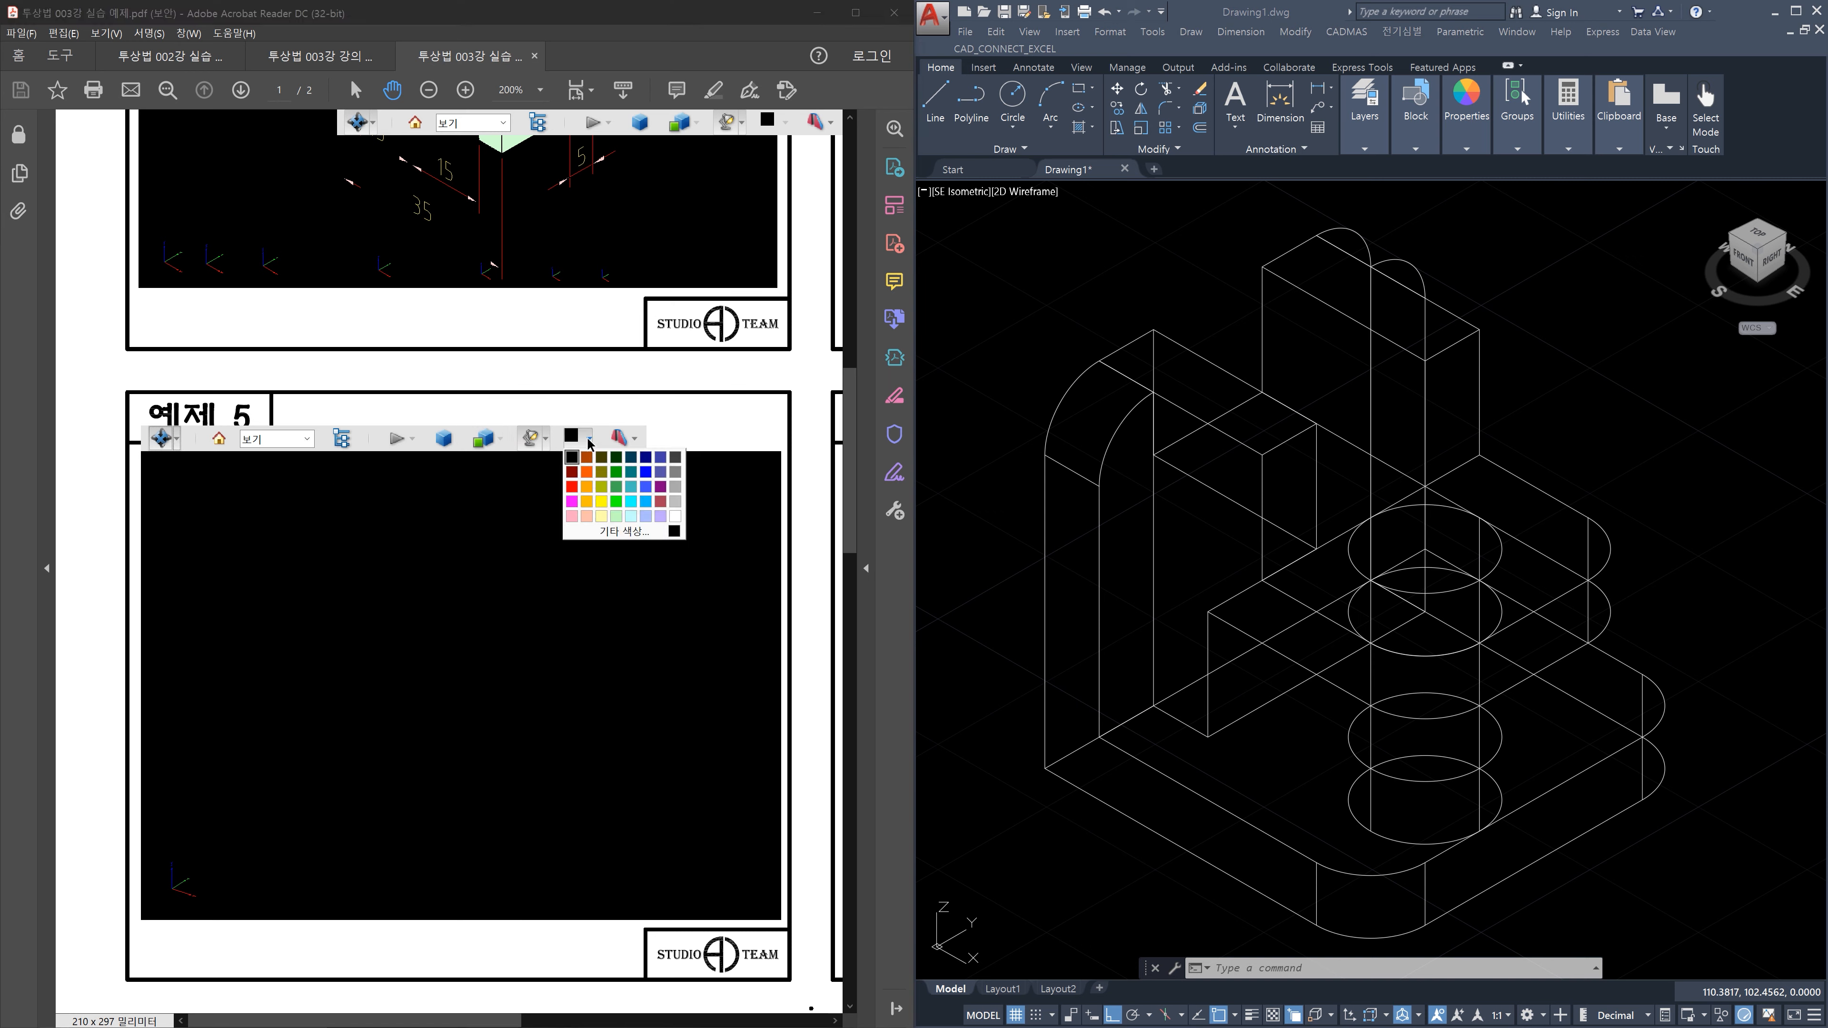
pyautogui.click(675, 517)
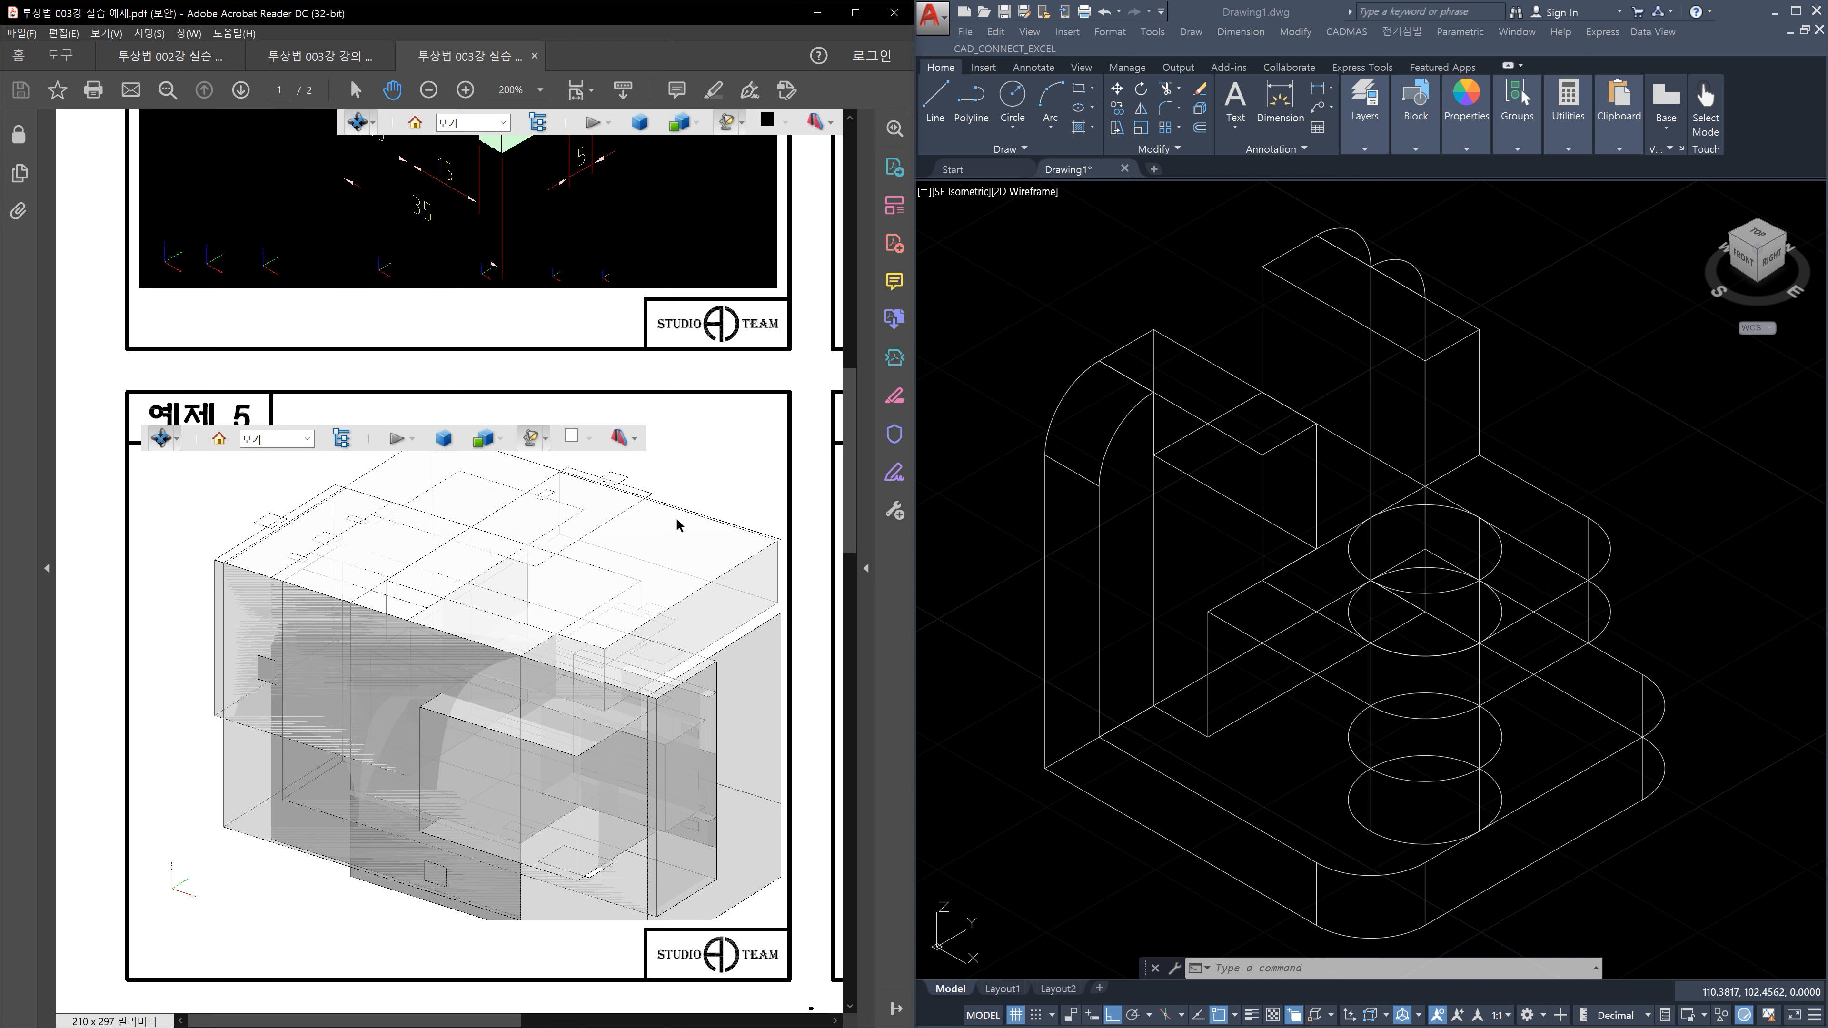
pyautogui.click(500, 443)
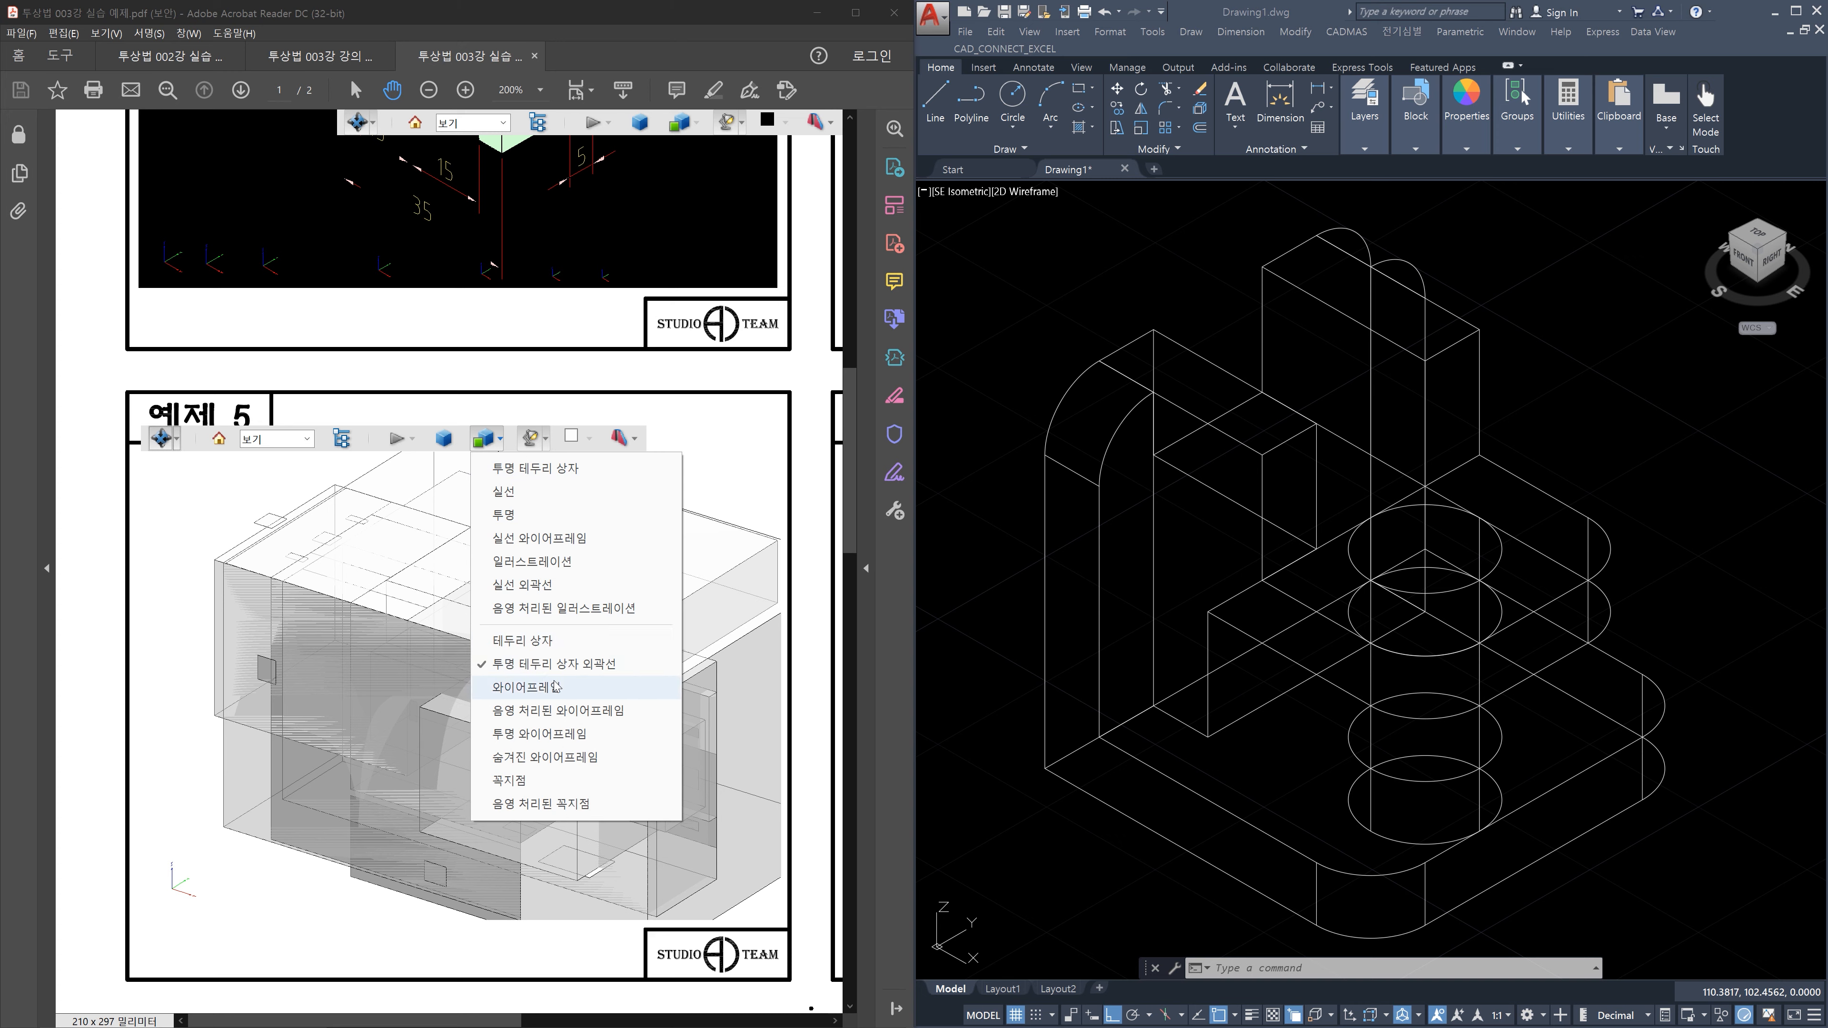
pyautogui.click(557, 711)
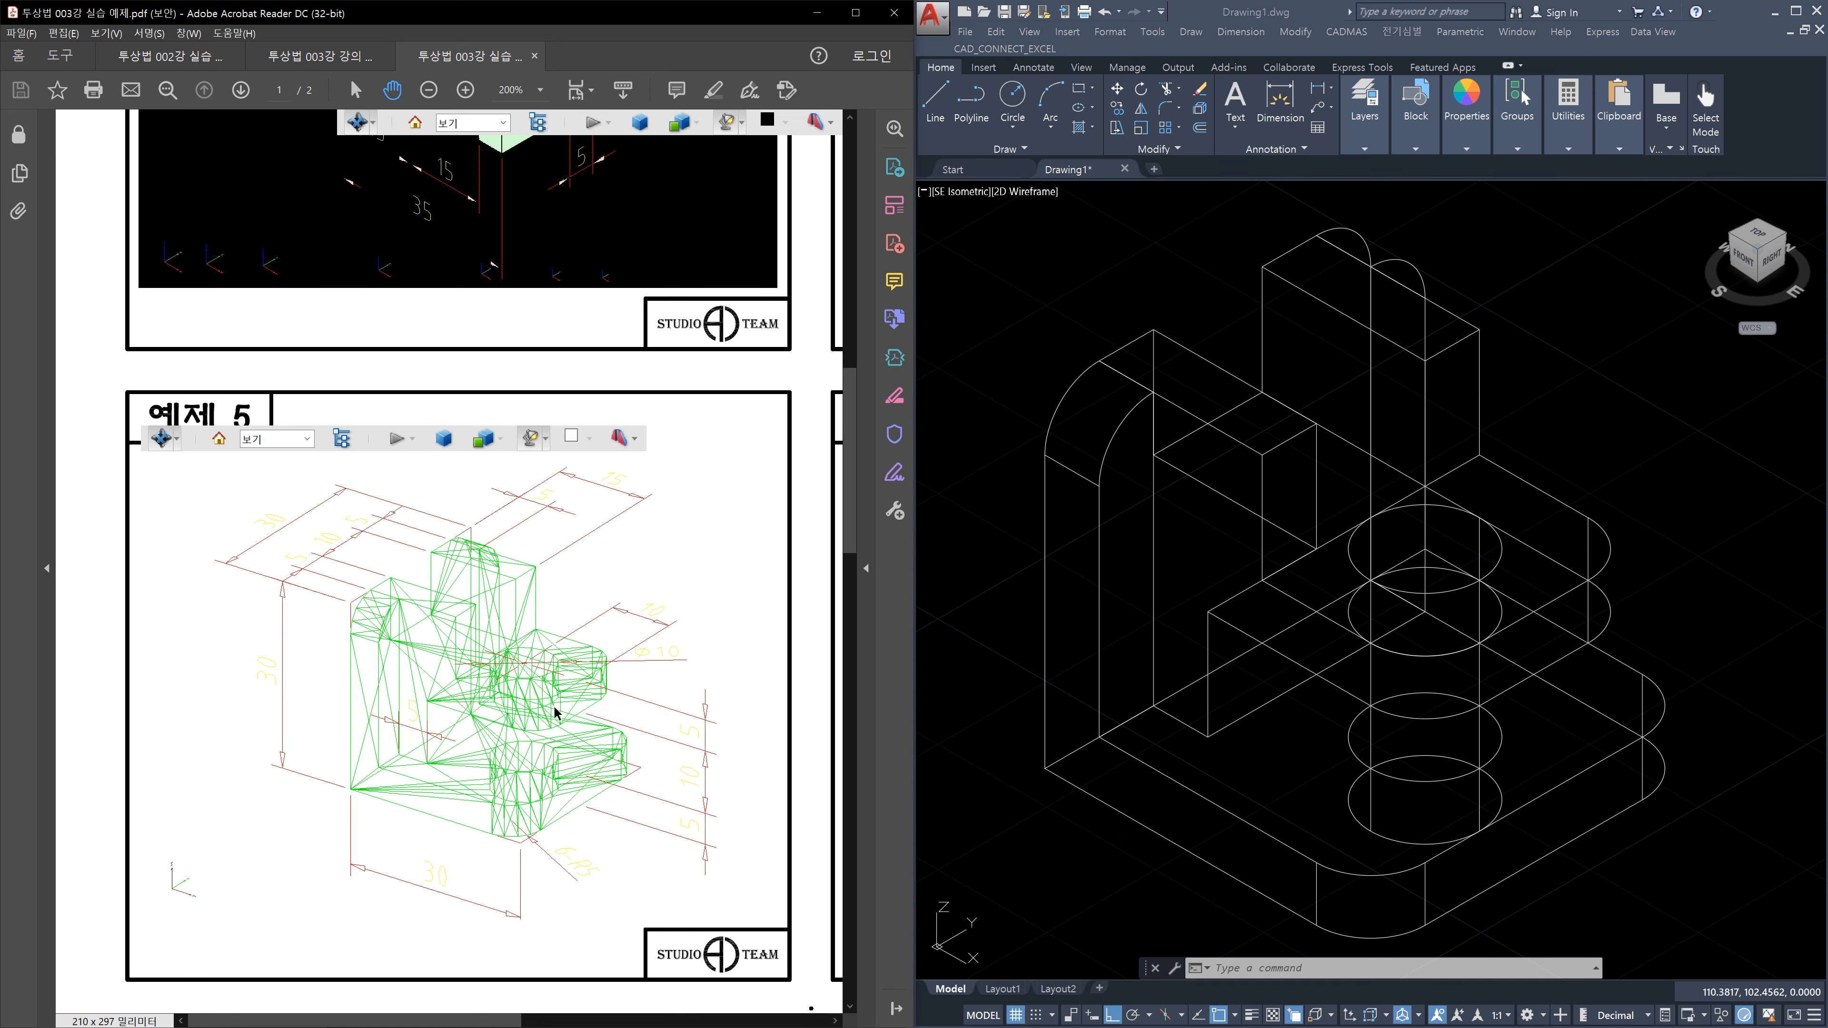
# Render example 5's PDF model as a transparent wireframe (투명 와이어프레임) and rotate it to look down into the plate holes
pyautogui.click(501, 441)
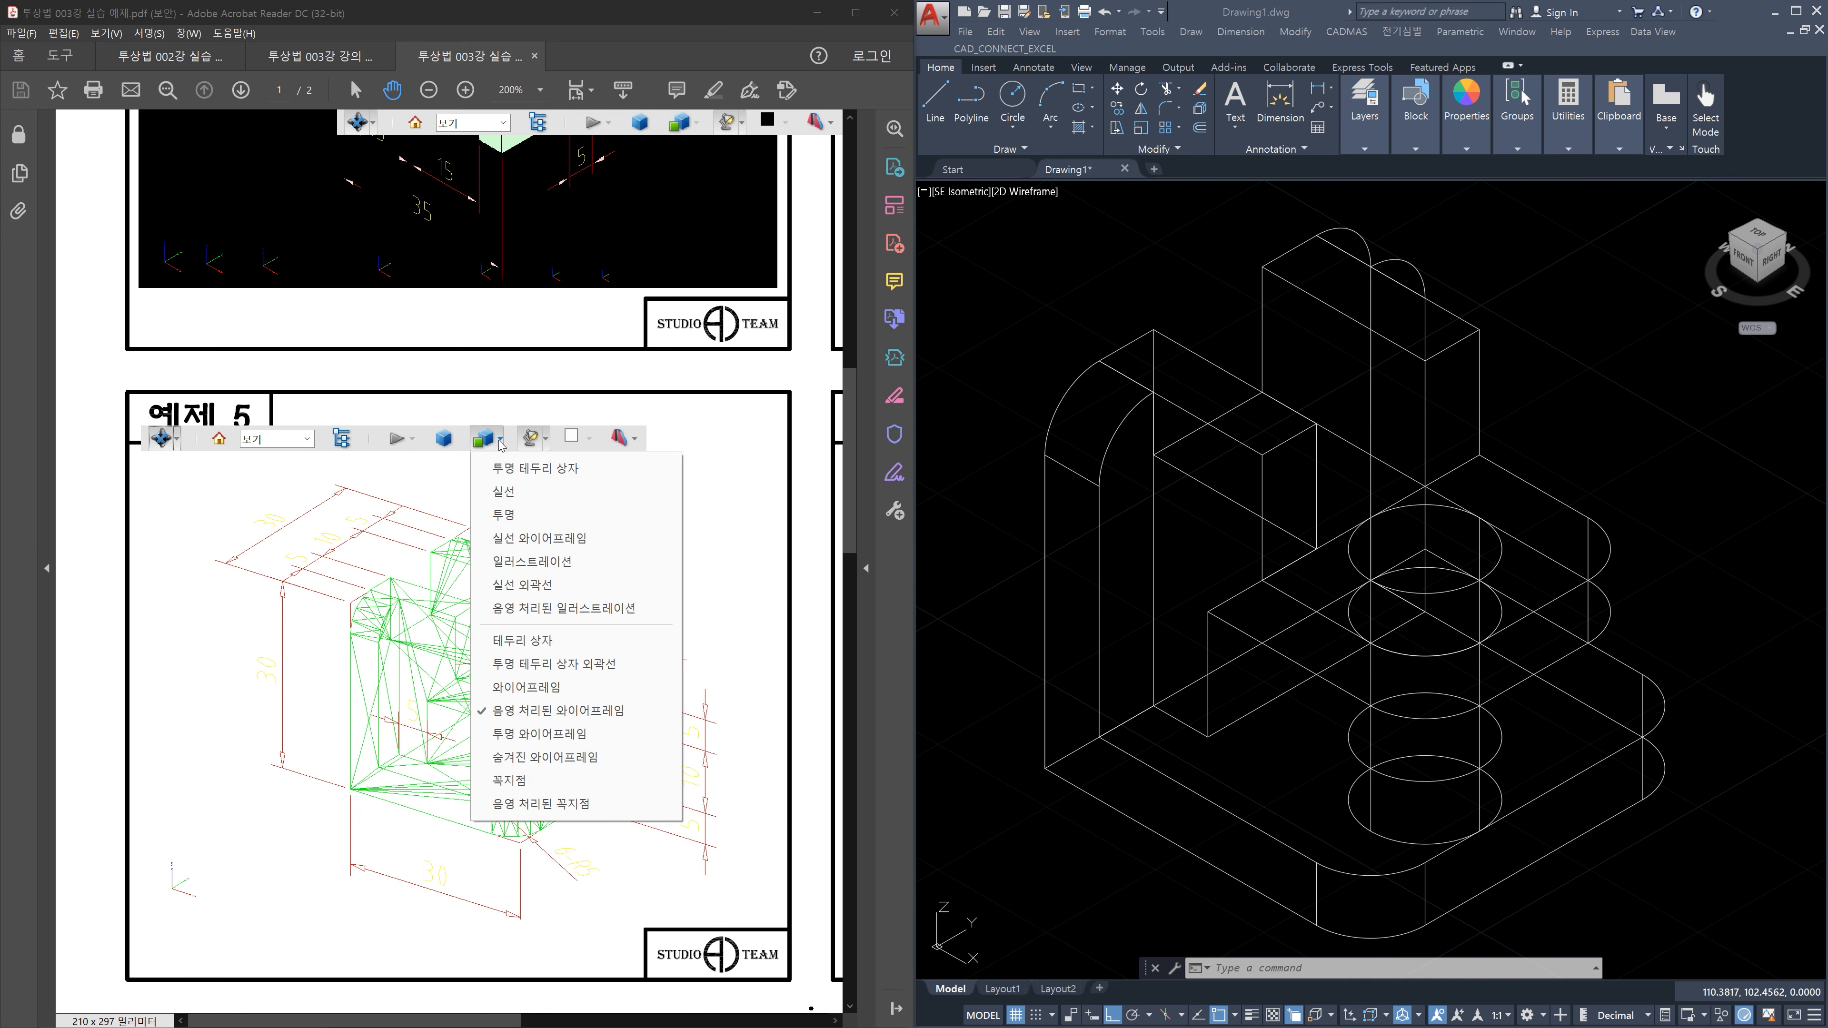
pyautogui.click(566, 733)
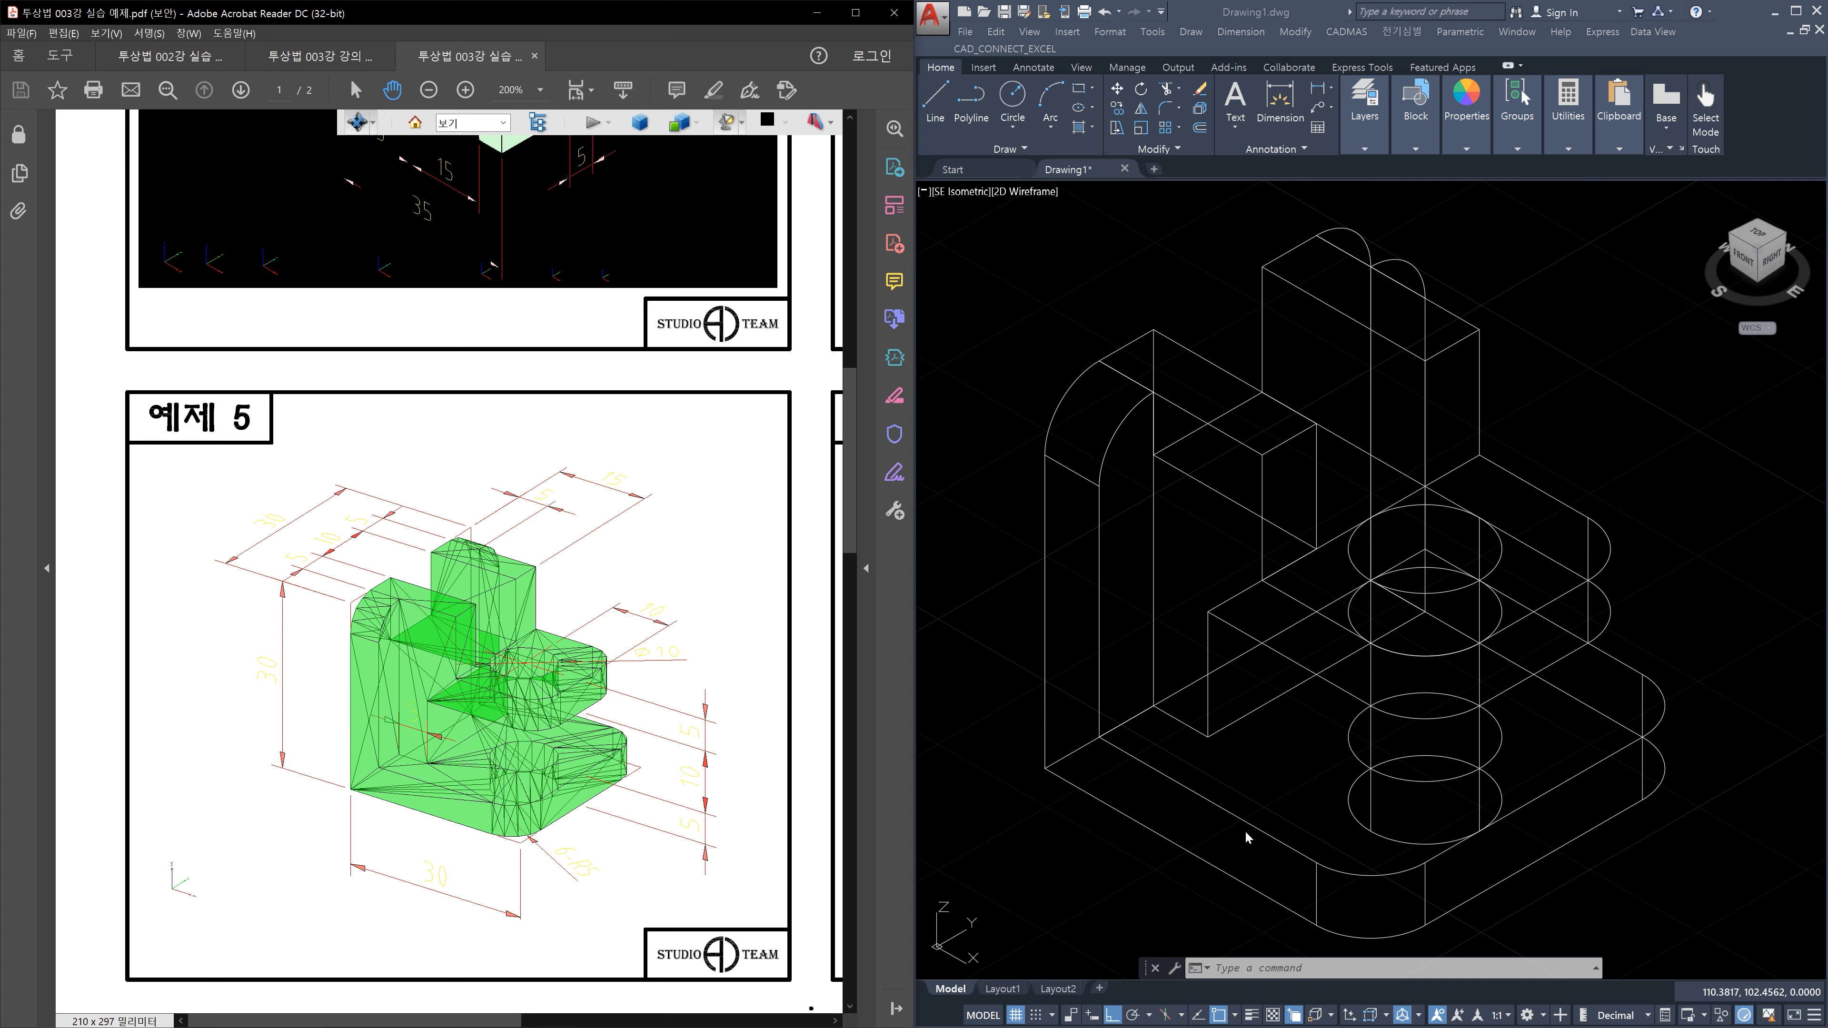
pyautogui.moveTo(653, 667)
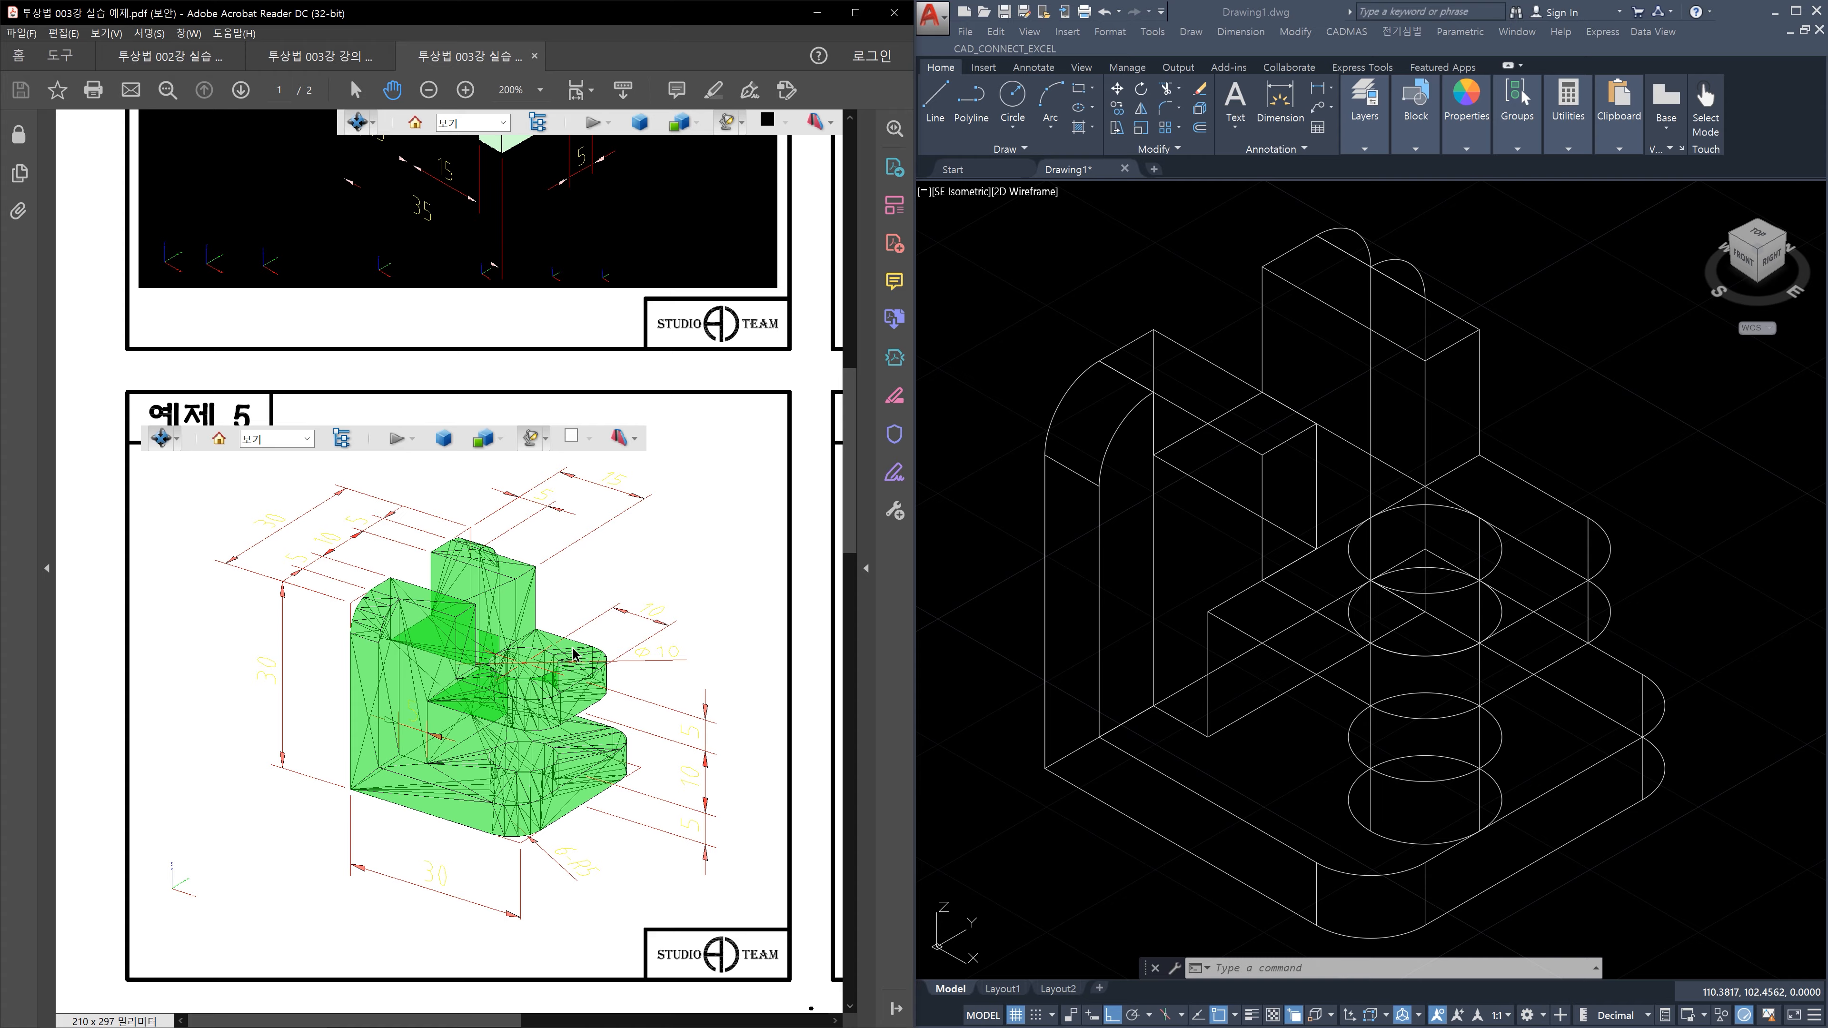
pyautogui.moveTo(592, 605); pyautogui.dragTo(337, 644)
pyautogui.moveTo(536, 754); pyautogui.dragTo(512, 812)
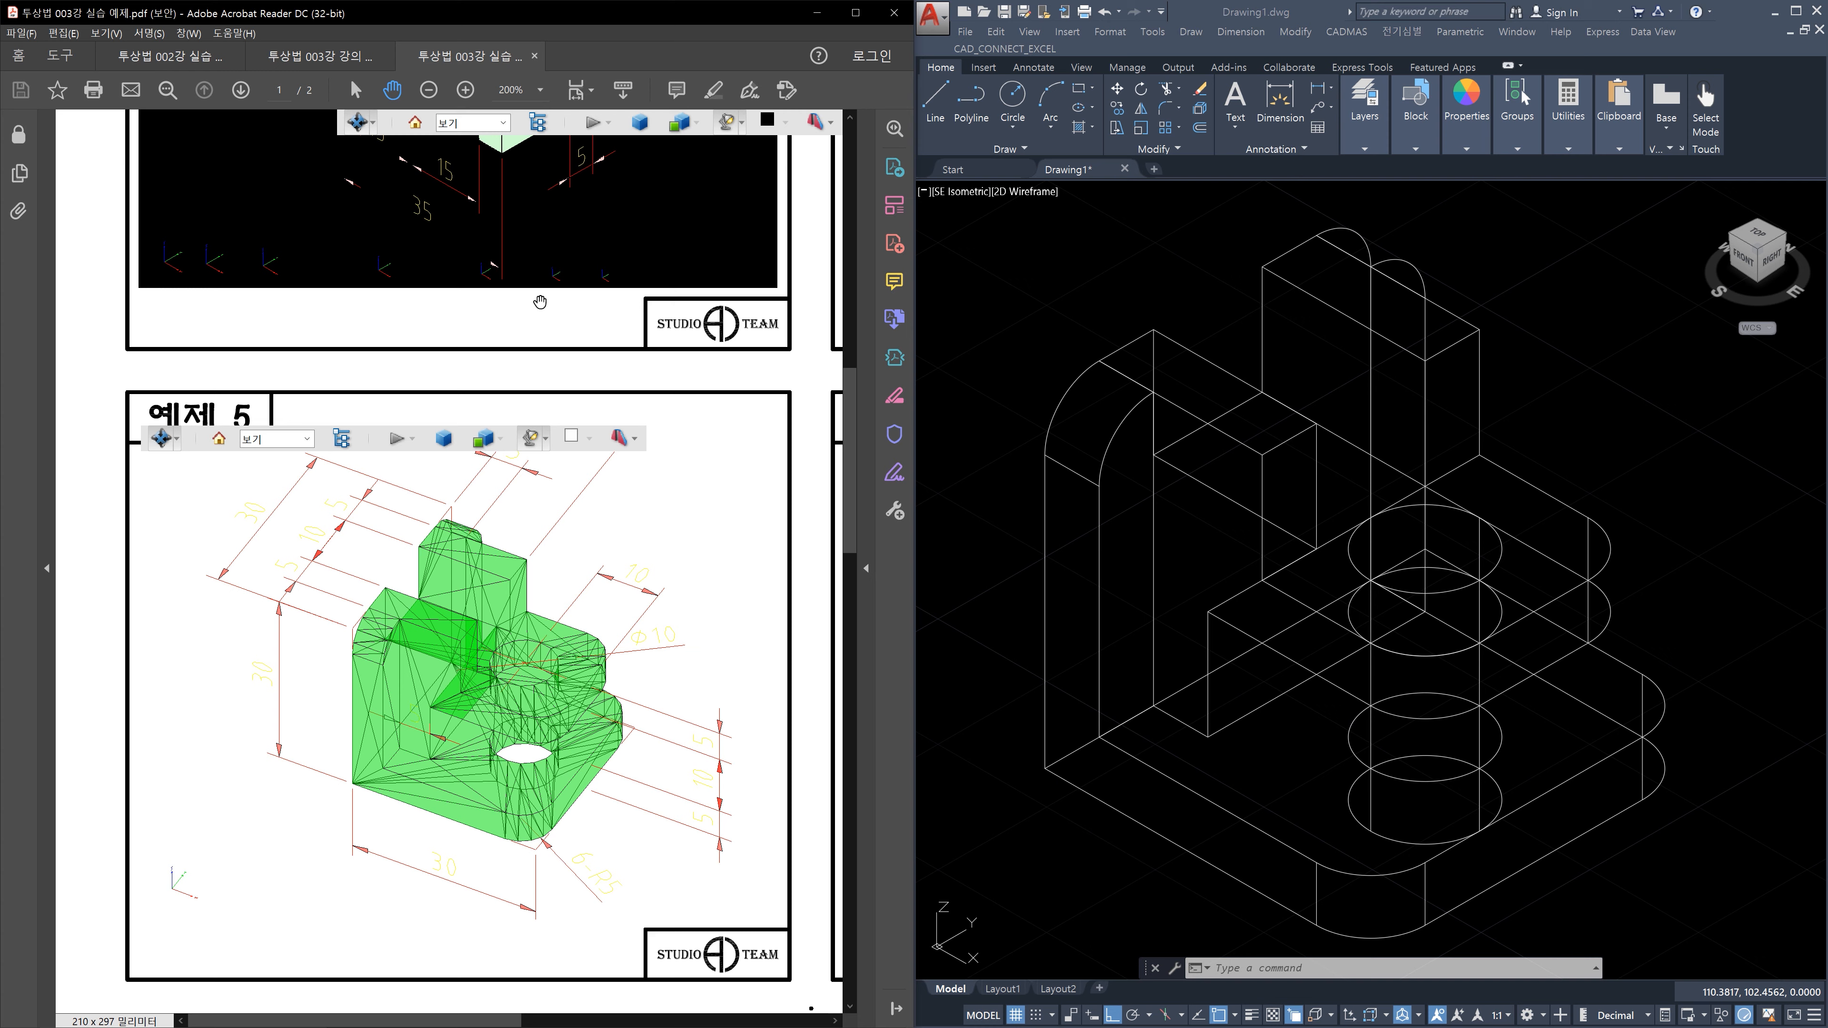
# Try the hidden wireframe and shaded vertices render modes on example 5's model, and set it to solid outline (실선 외곽선)
pyautogui.click(502, 439)
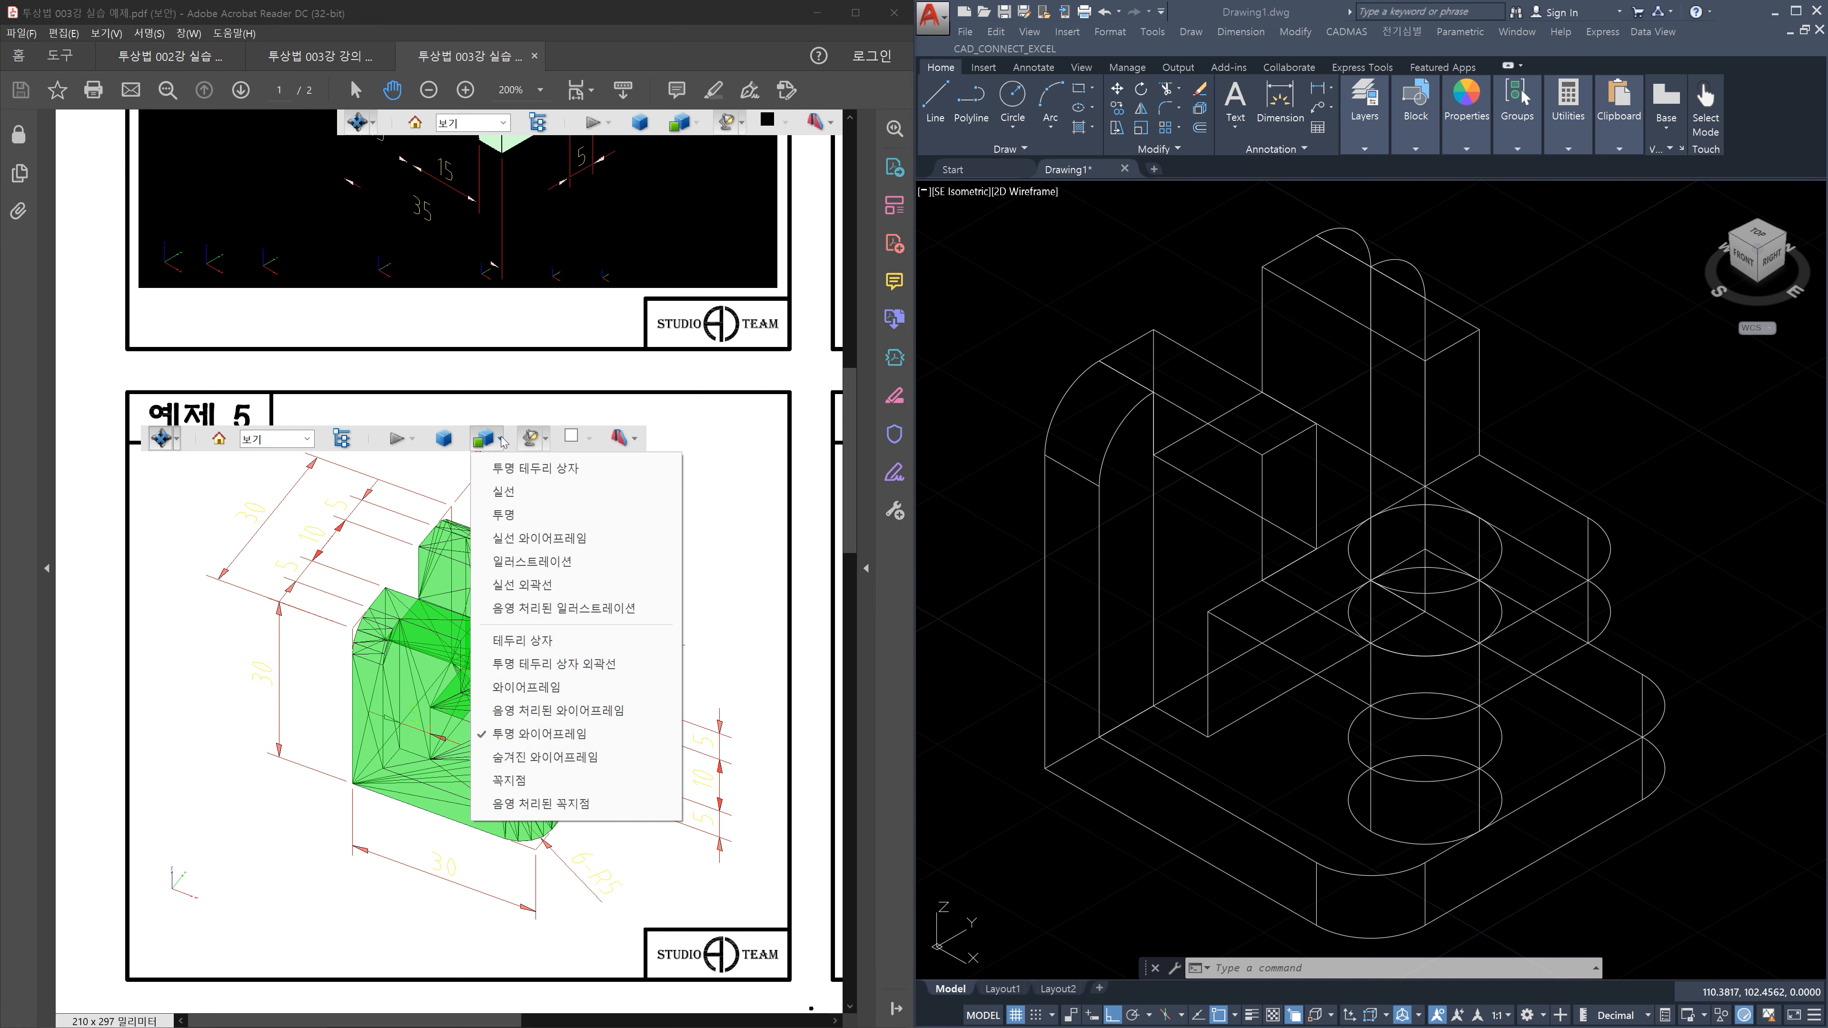
pyautogui.click(536, 760)
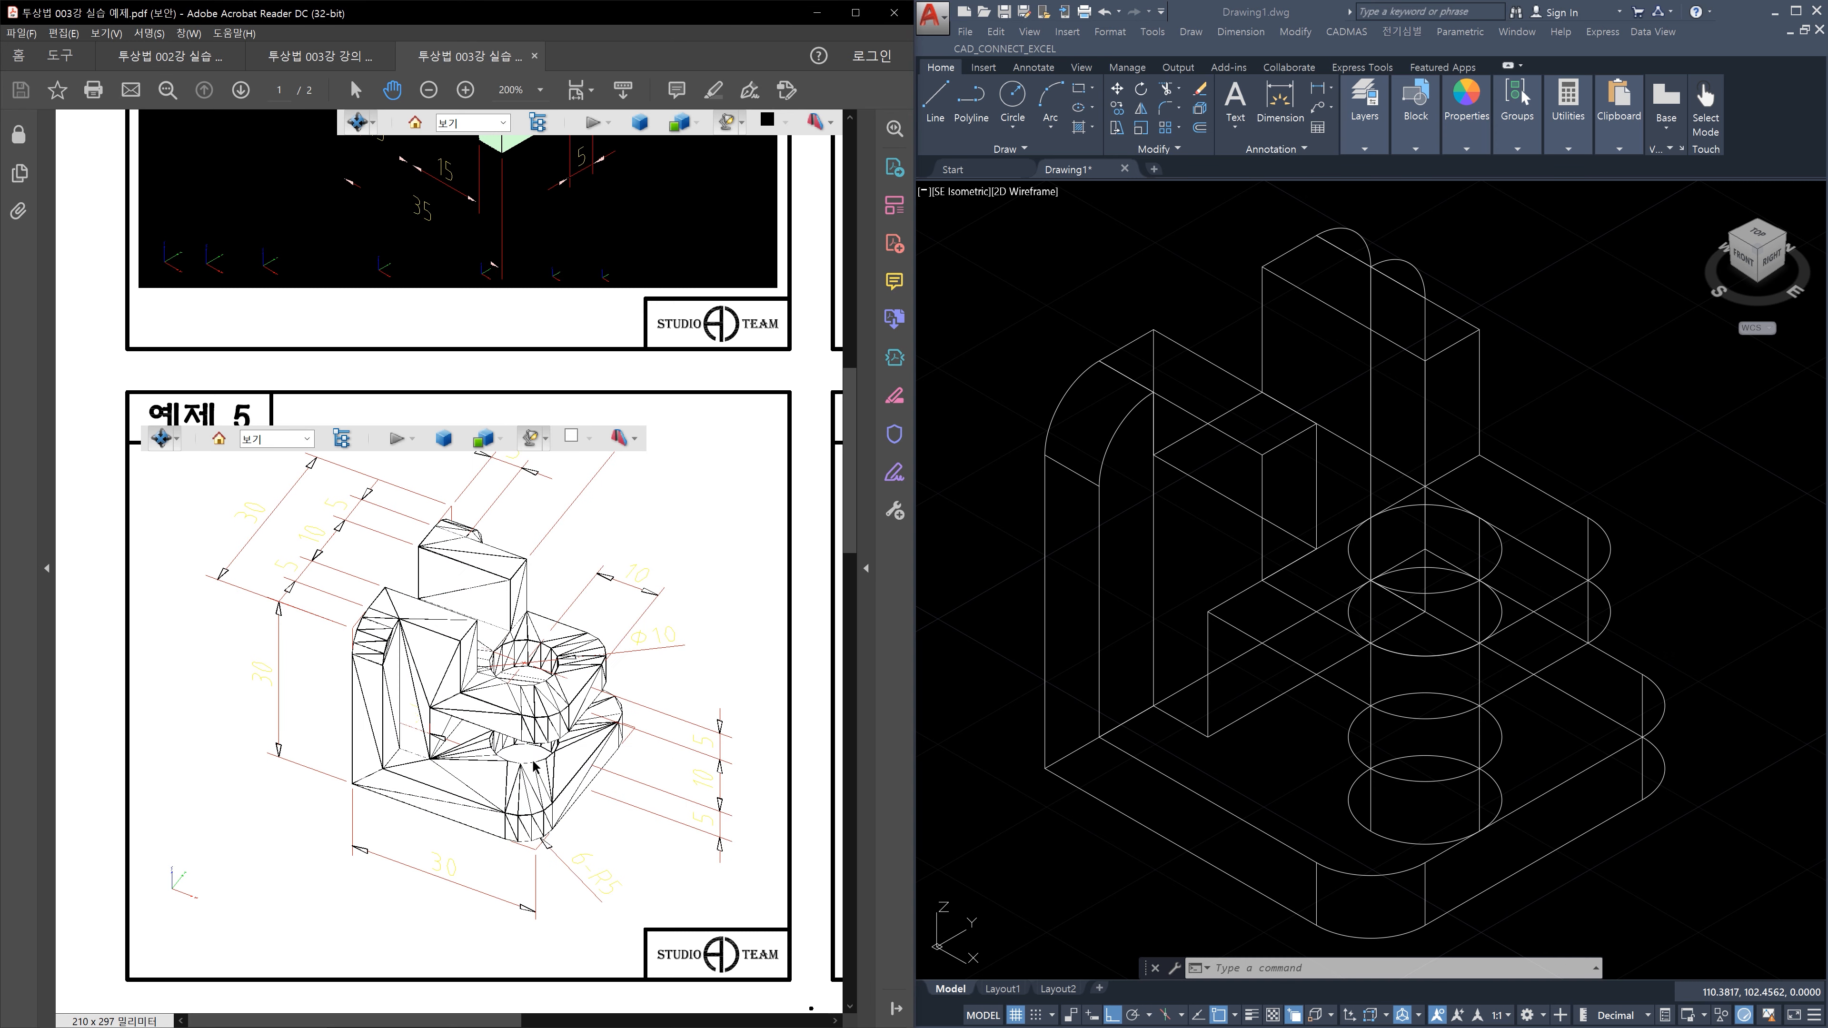
pyautogui.click(499, 444)
pyautogui.click(533, 808)
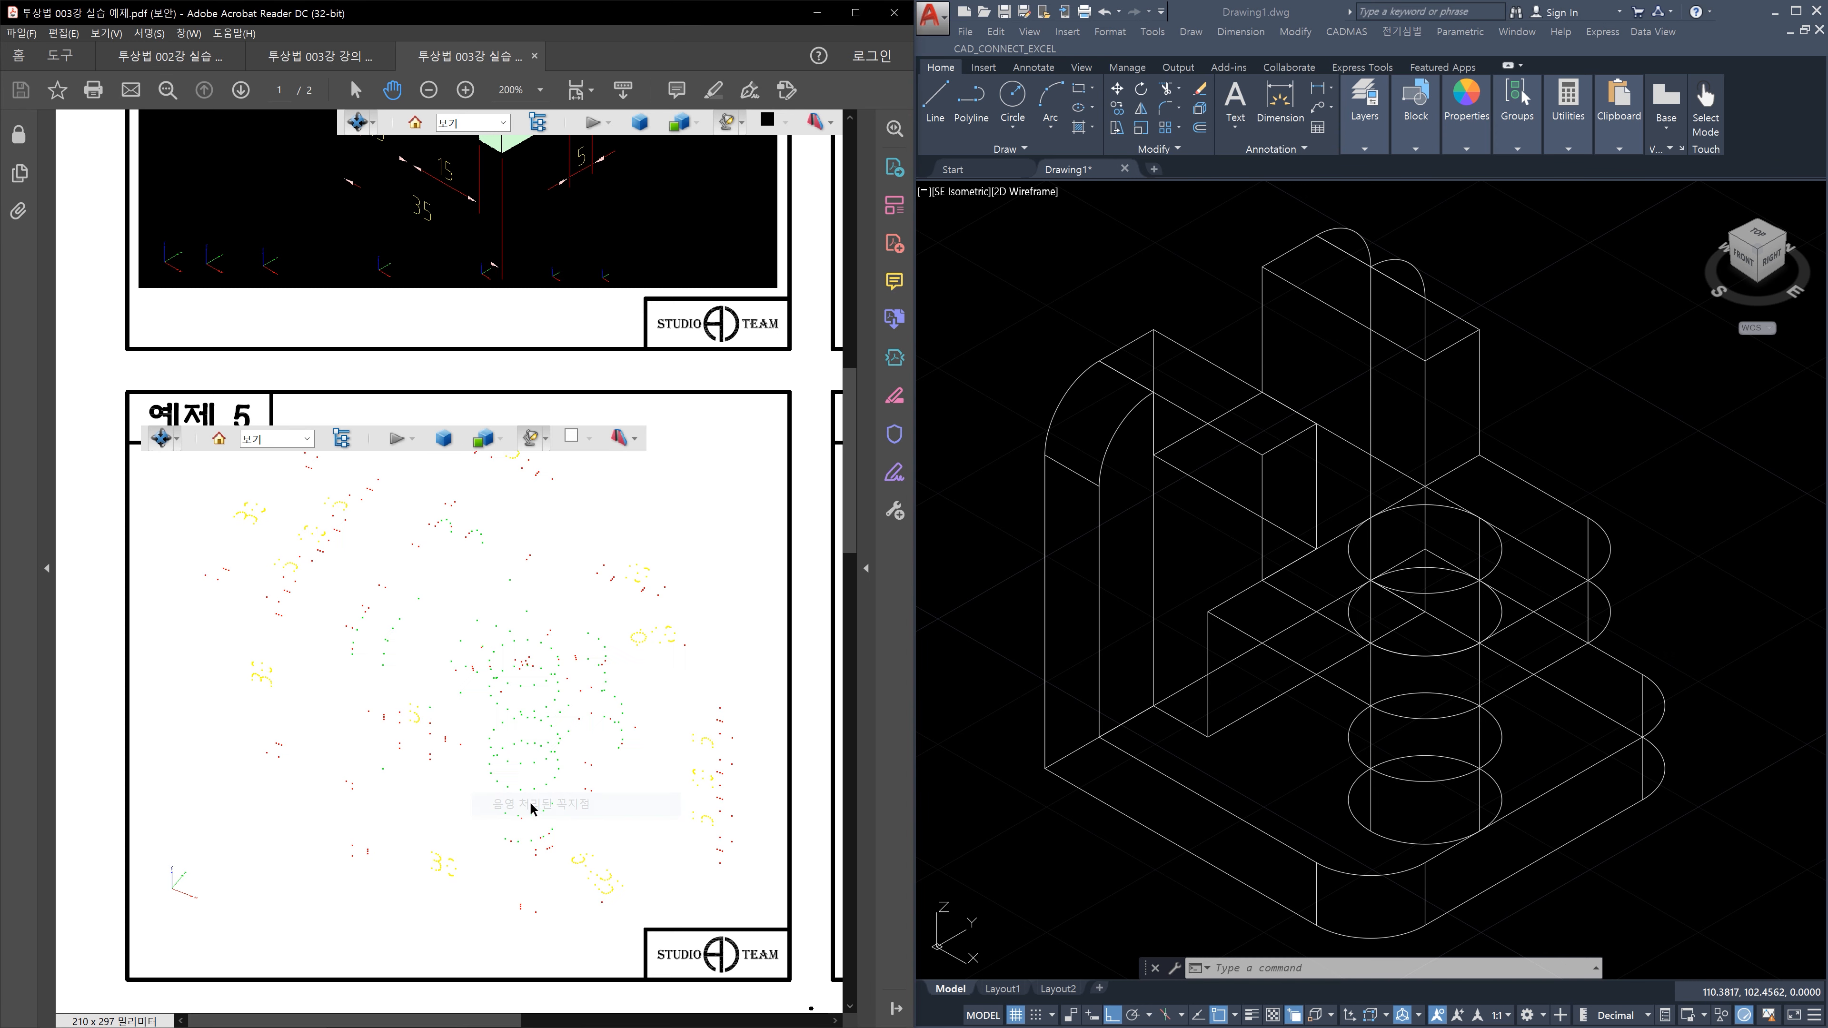
pyautogui.click(499, 444)
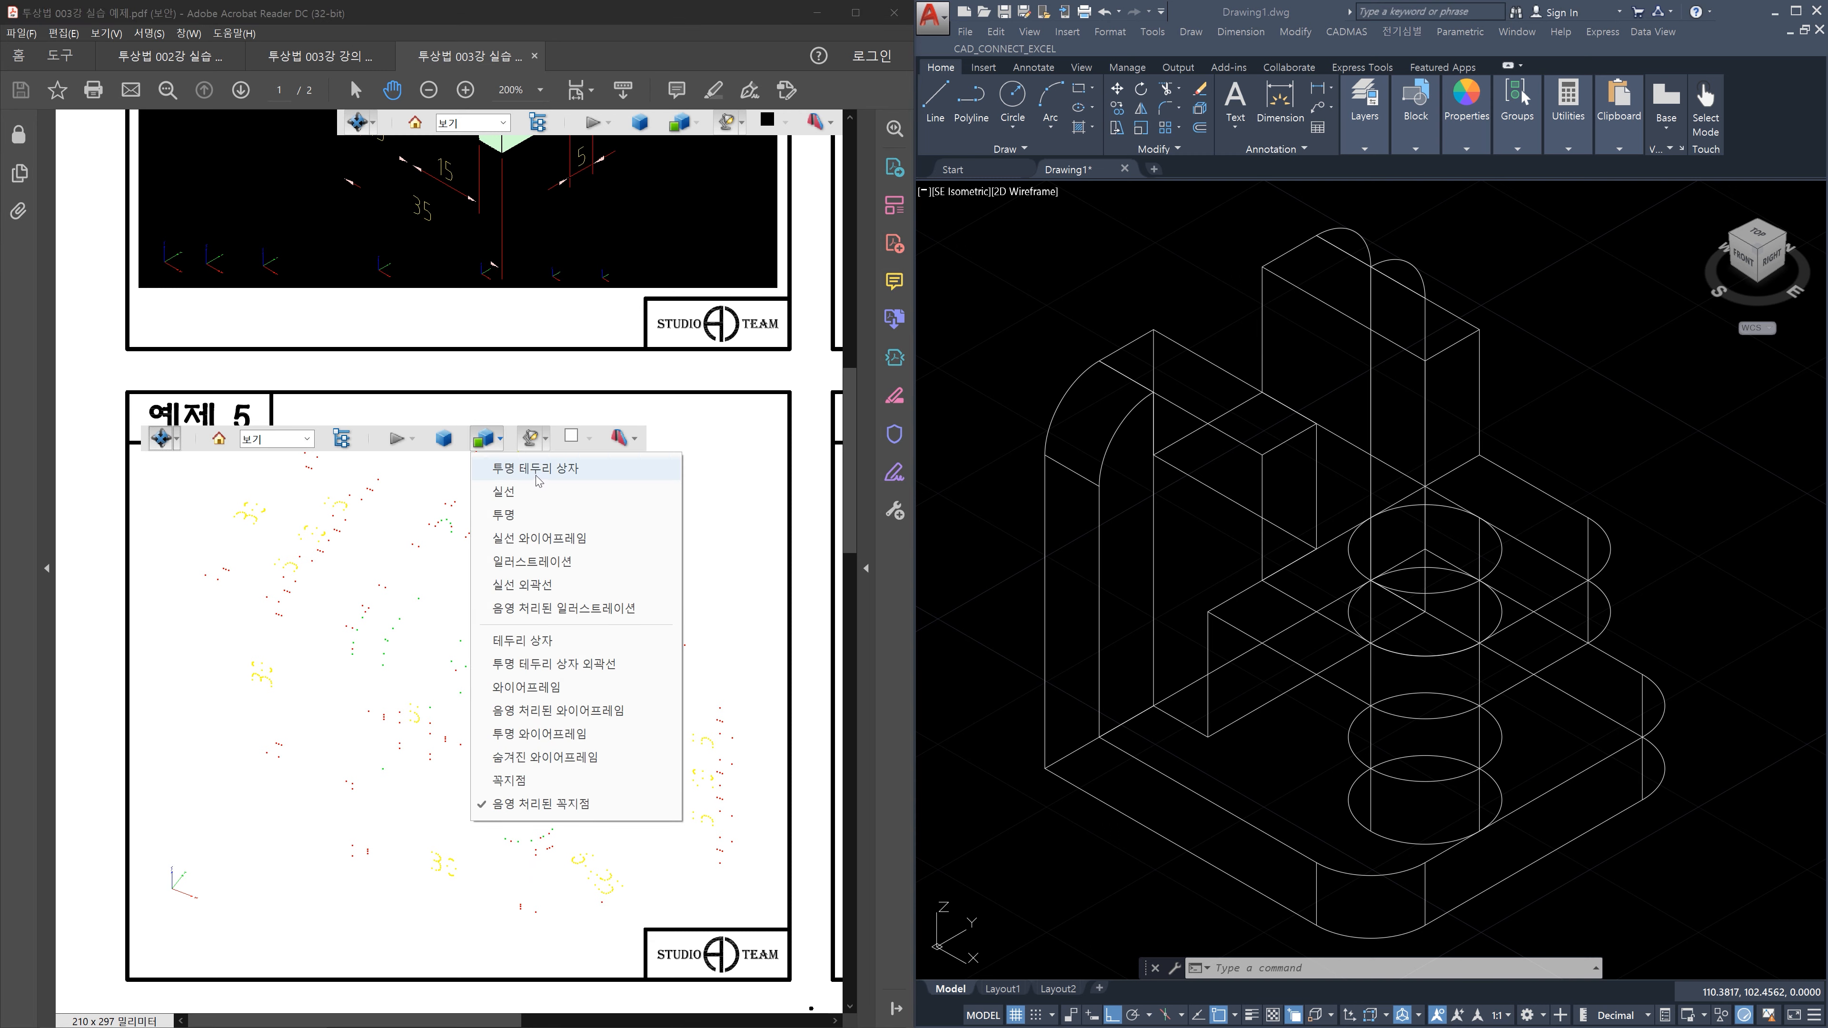
pyautogui.click(529, 591)
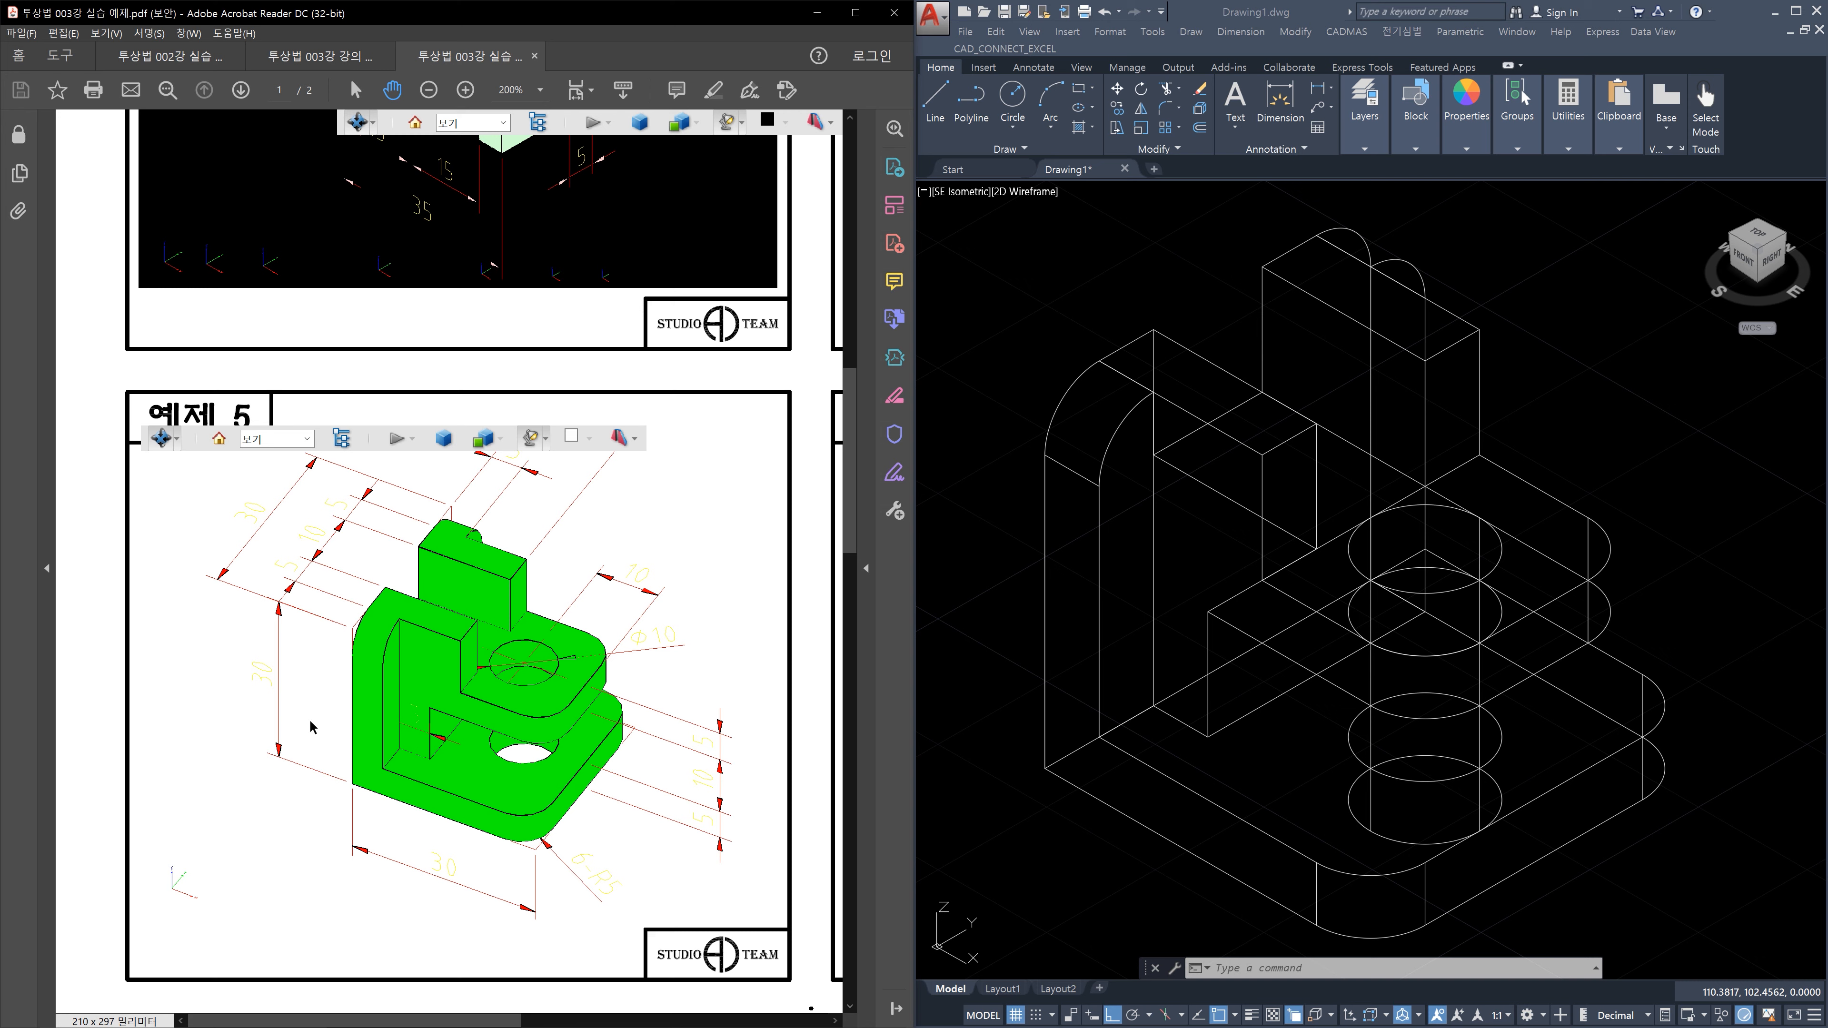
# Switch to AutoCAD and, in the Front view, highlight the upper plate's three vertical hole lines to examine them, and clear the selection
pyautogui.click(1645, 586)
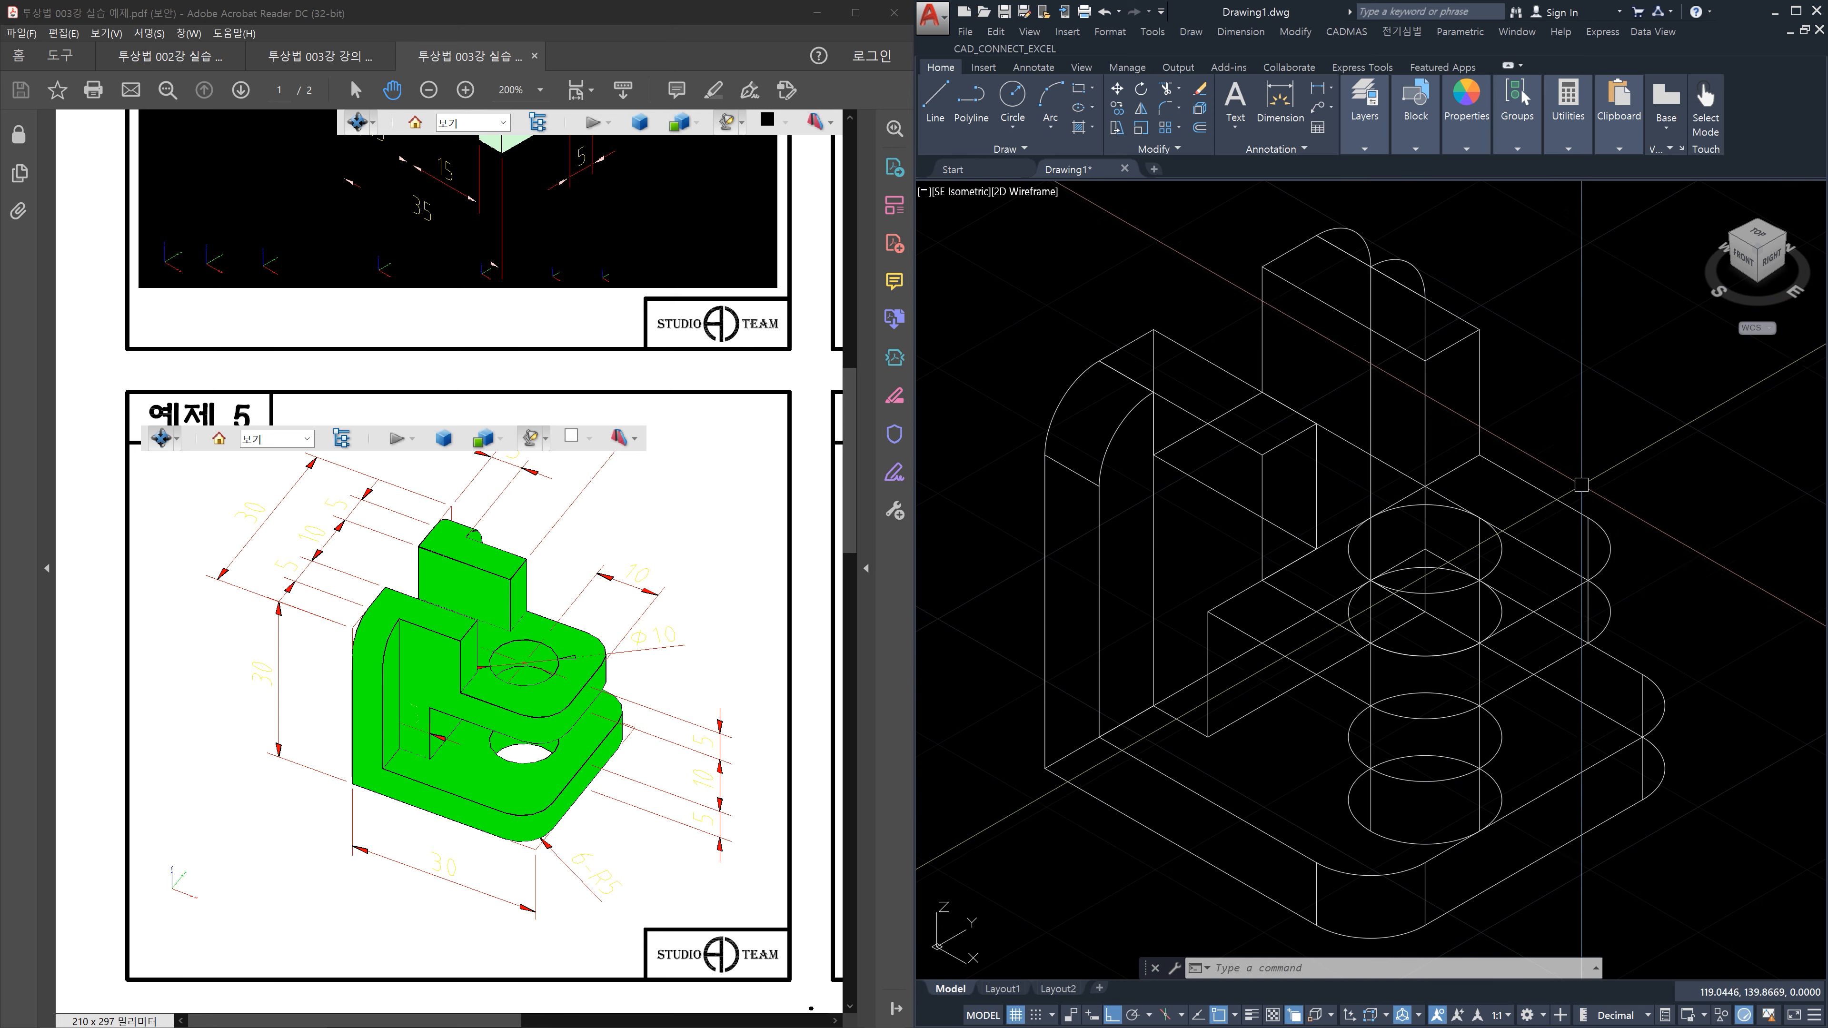
pyautogui.click(1742, 254)
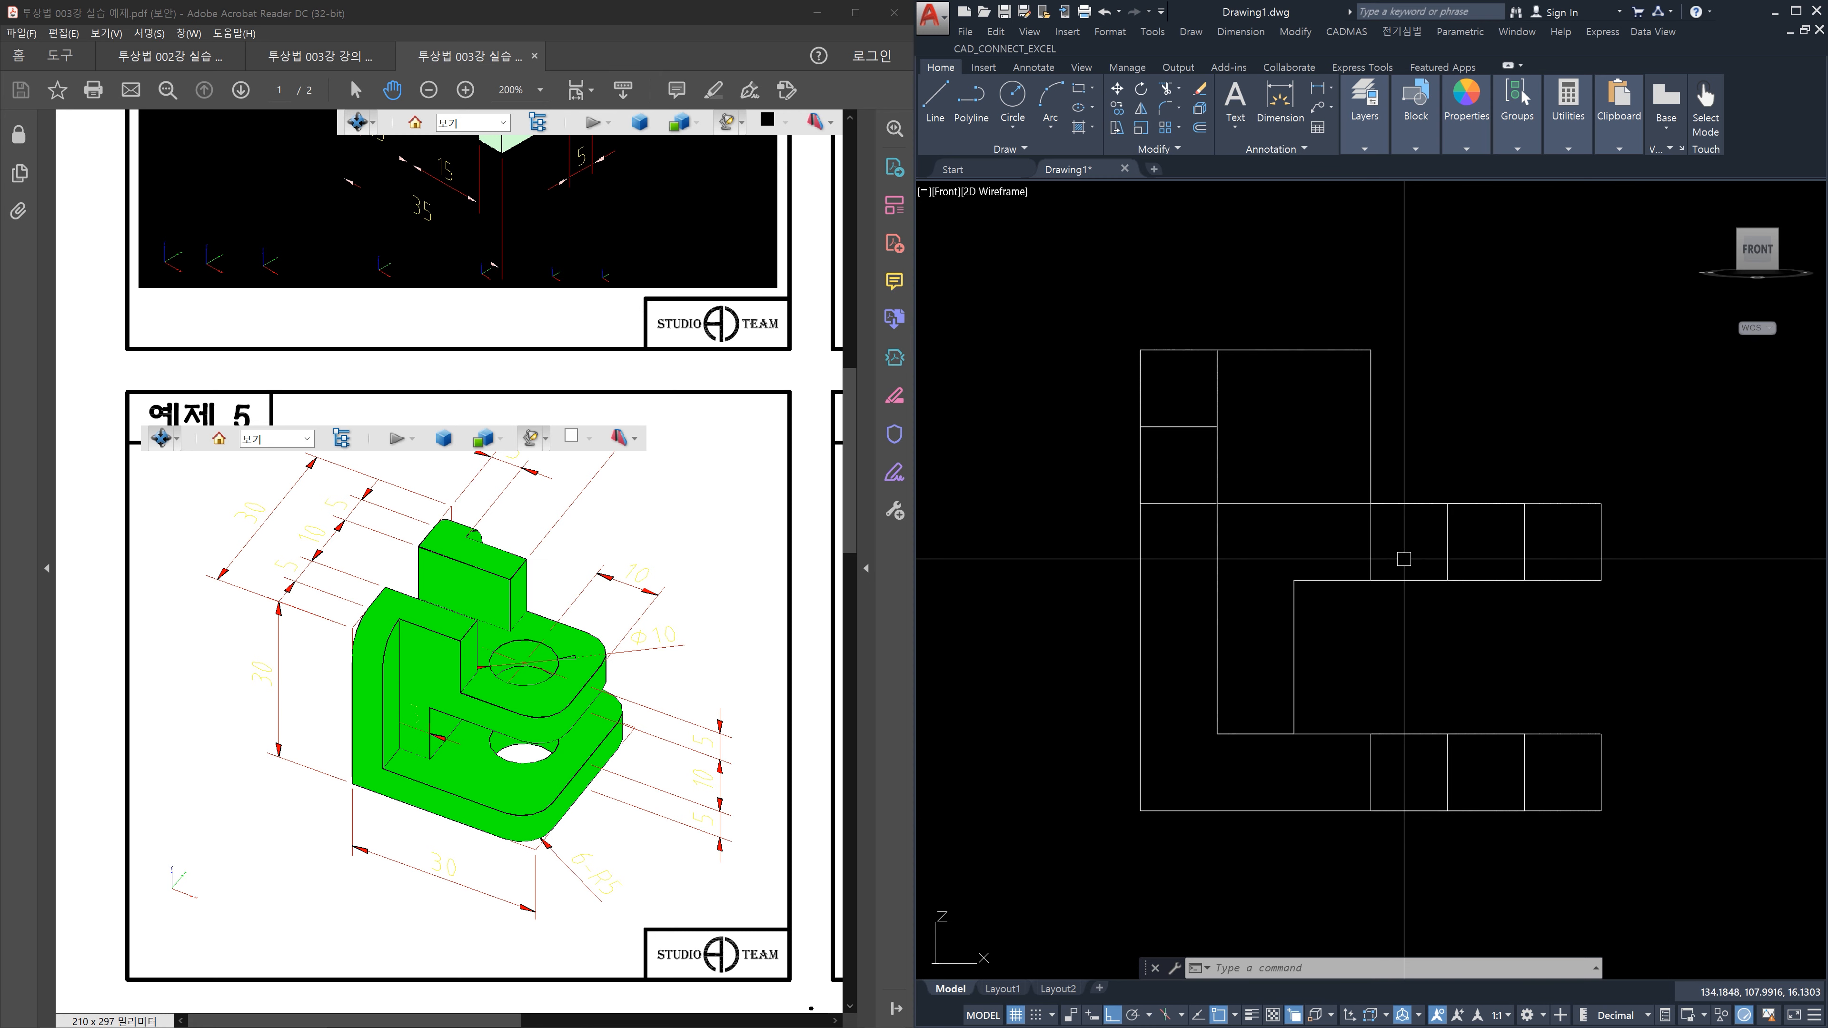
pyautogui.click(1398, 555)
pyautogui.click(1304, 531)
pyautogui.click(1542, 530)
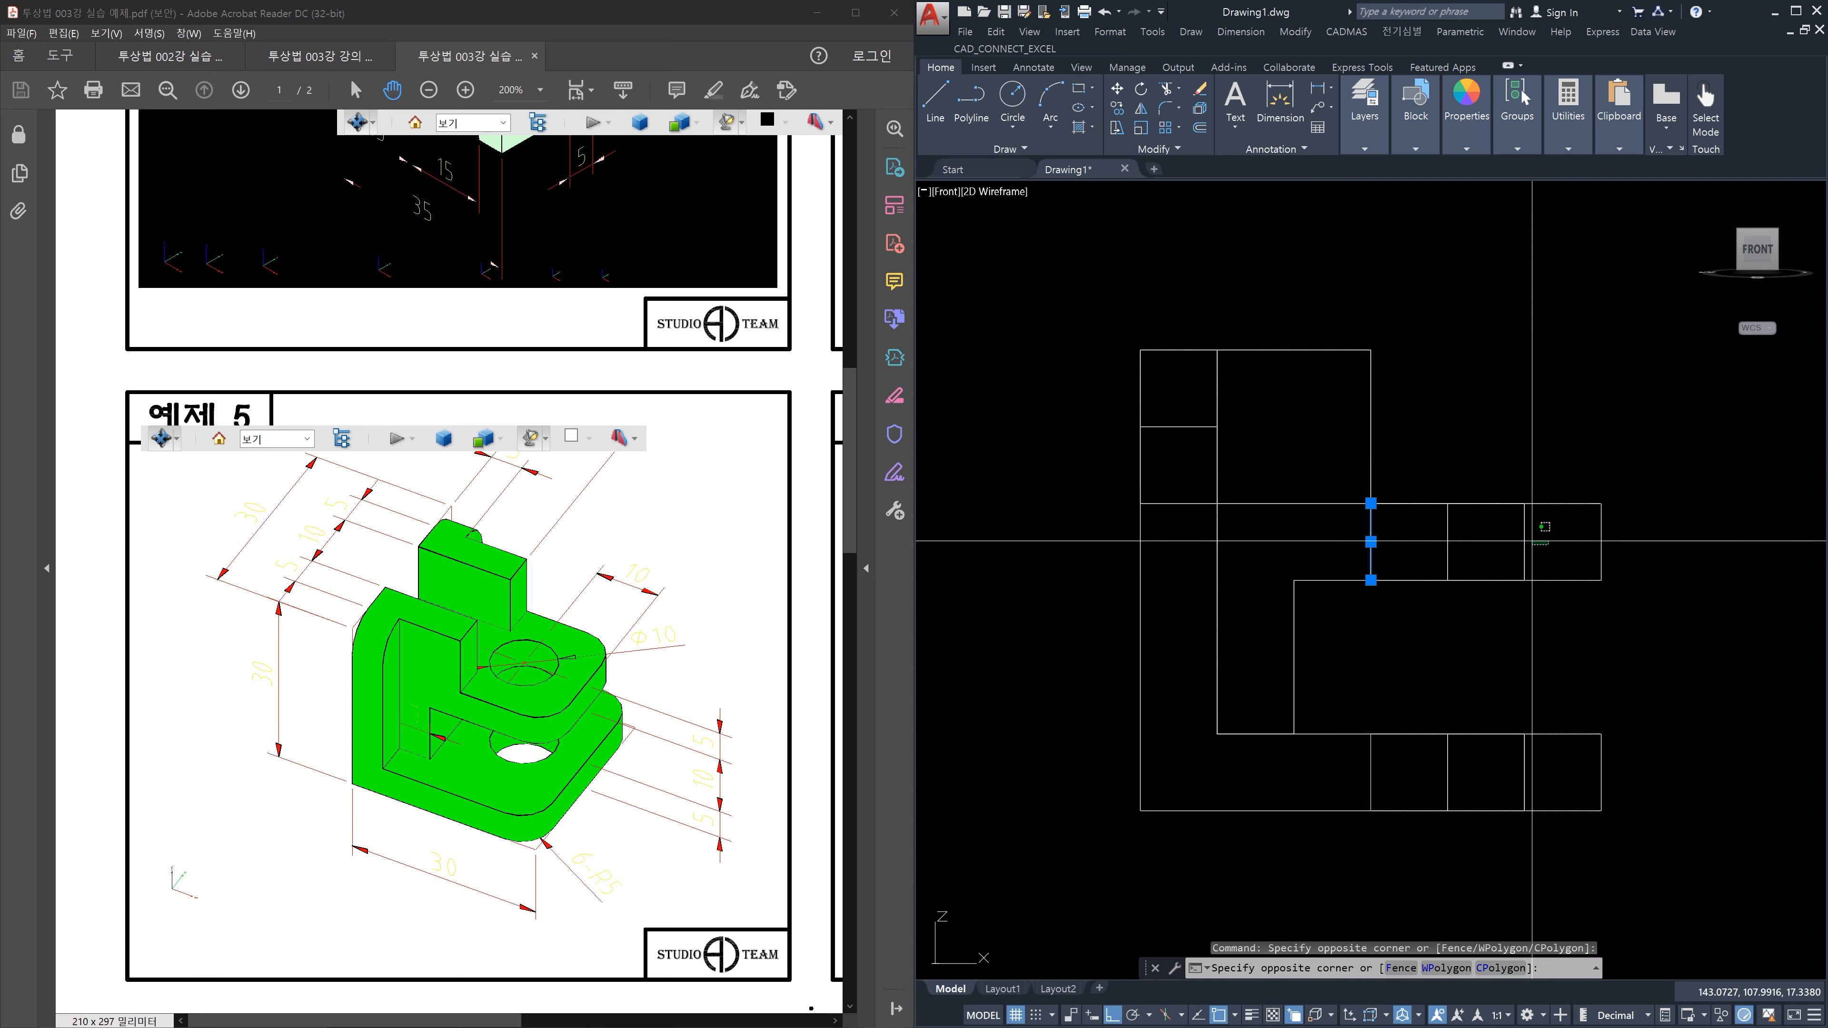
pyautogui.click(1513, 536)
pyautogui.click(1475, 532)
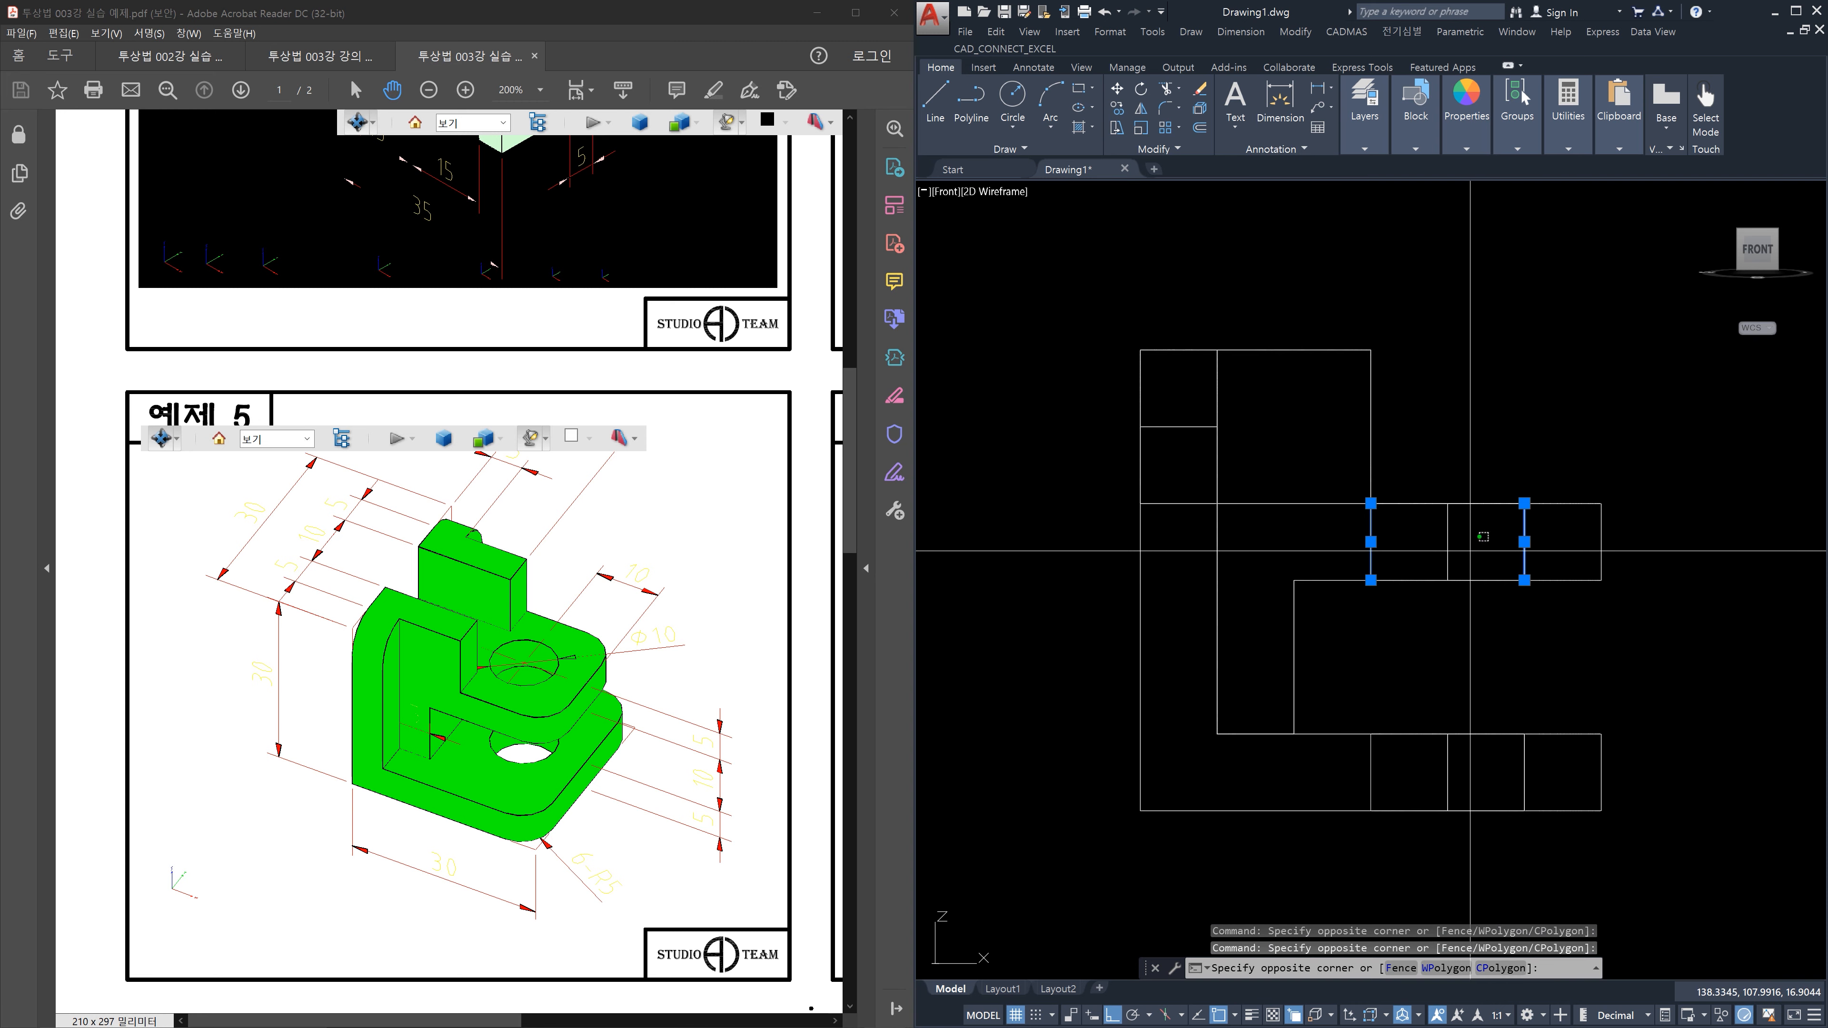
pyautogui.click(1427, 541)
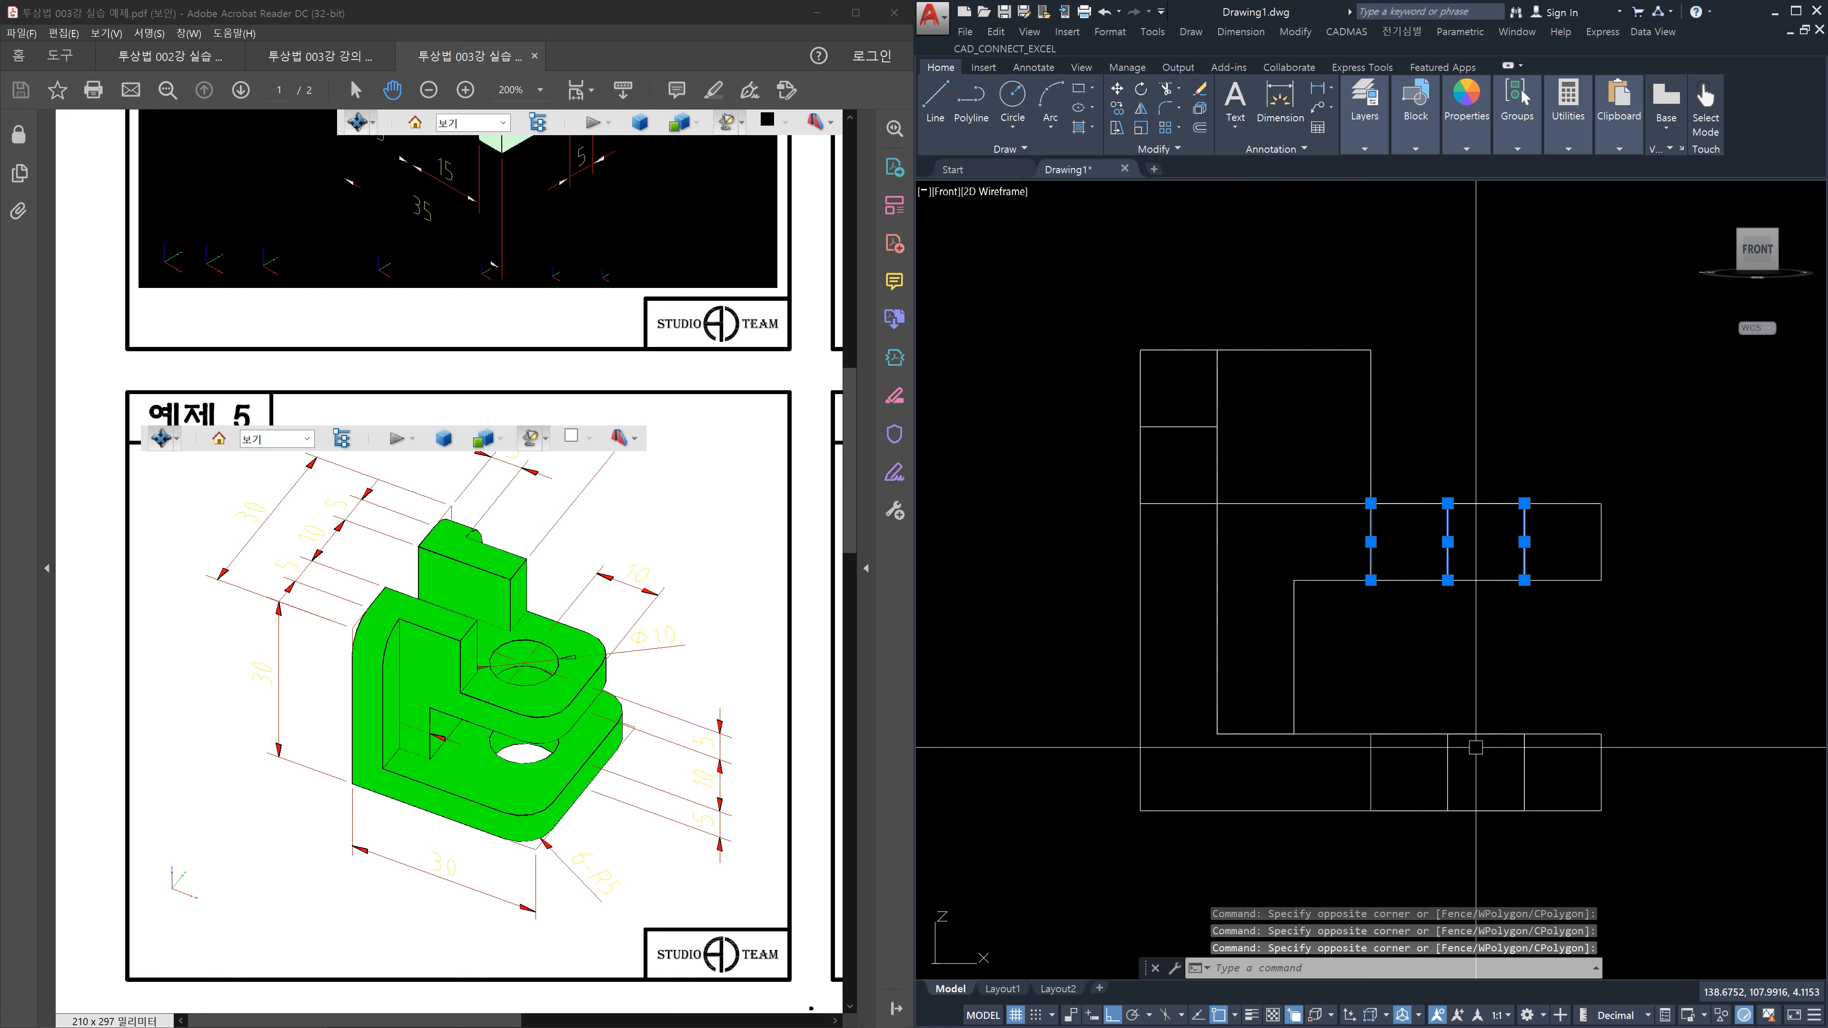
pyautogui.press('Escape')
pyautogui.press('Escape')
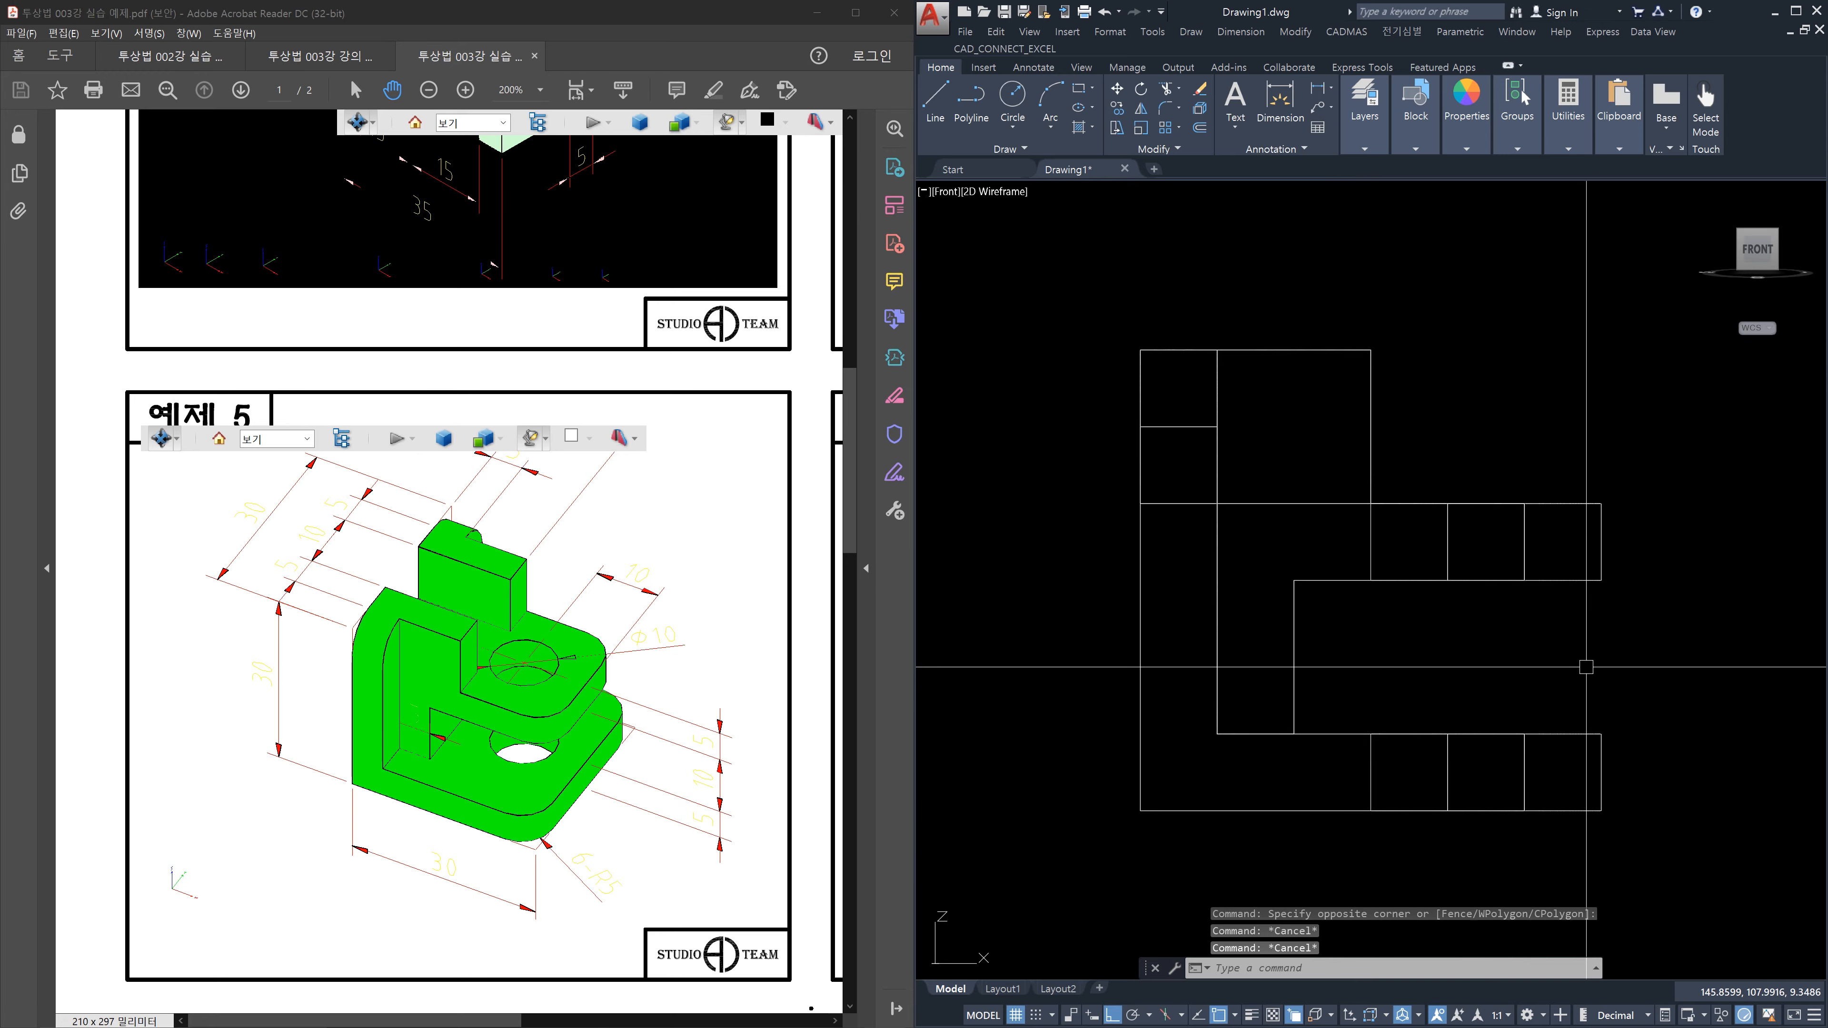
# Inspect the wireframe in the Right view and return to the SE Isometric view
pyautogui.keyDown('shift'); pyautogui.moveTo(1625, 567); pyautogui.dragTo(1476, 705, button='middle'); pyautogui.keyUp('shift')
pyautogui.click(1771, 258)
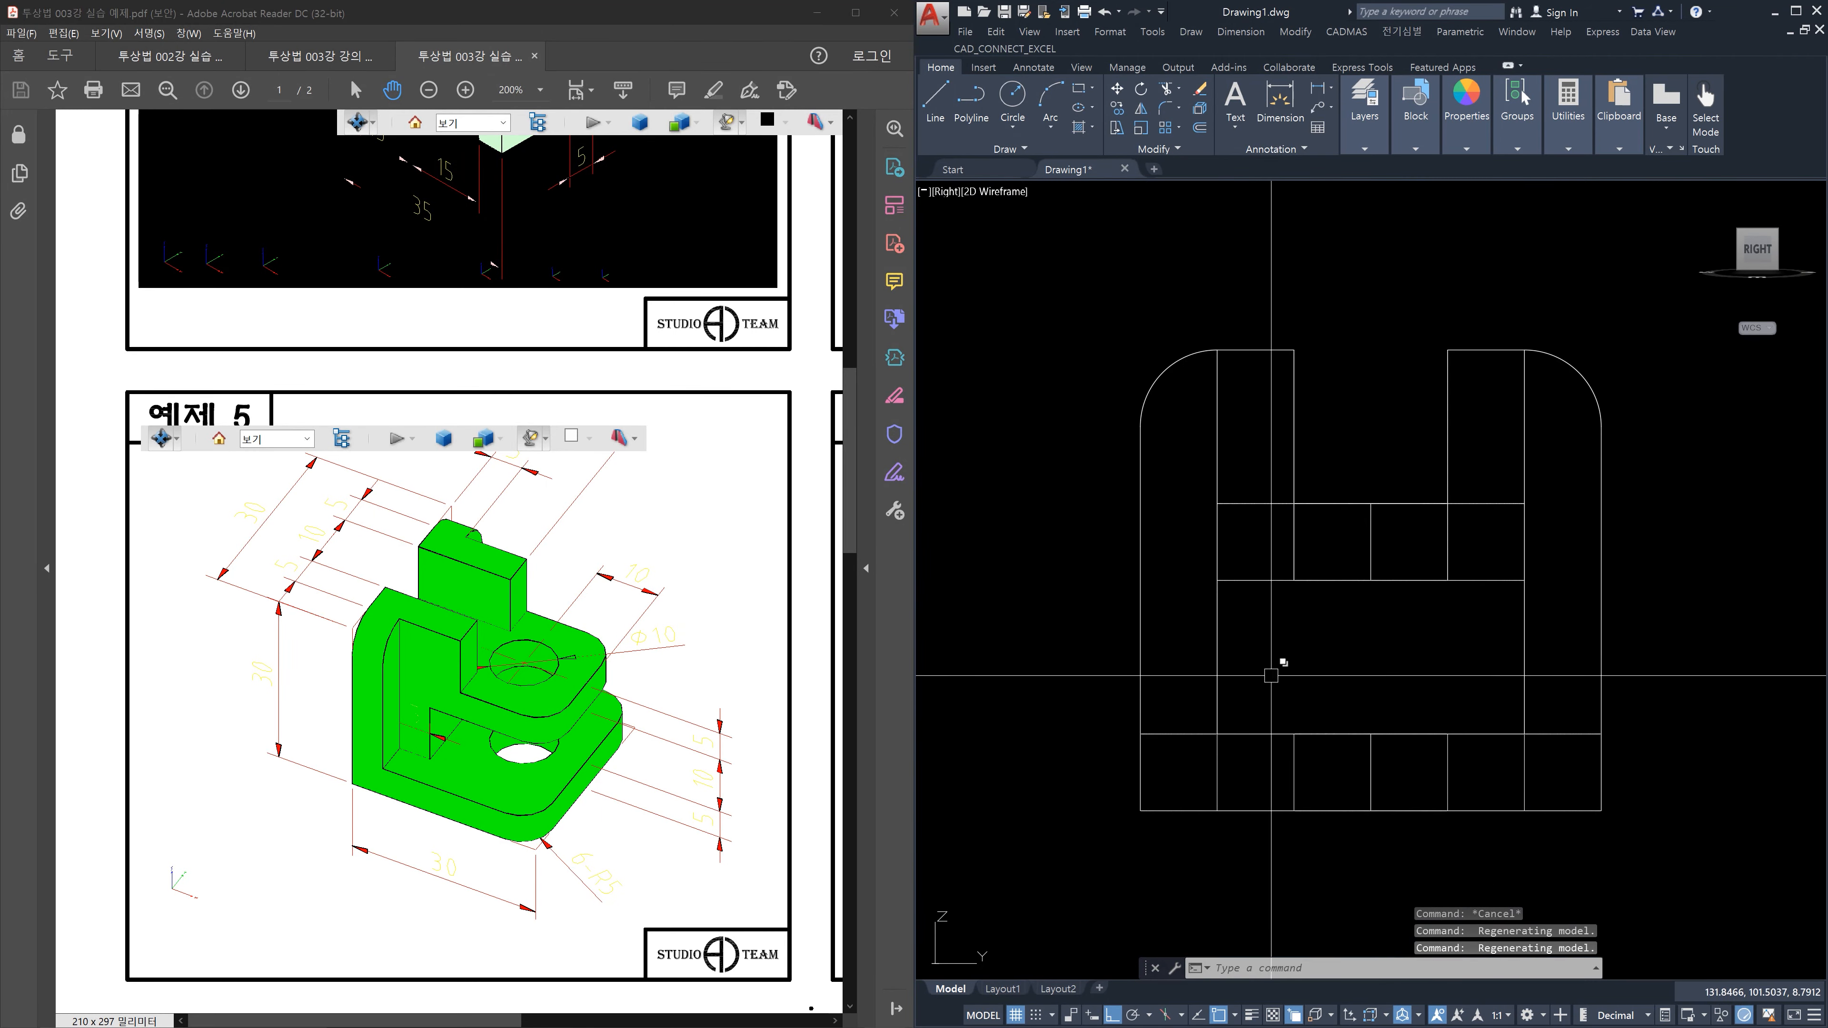
pyautogui.click(1739, 231)
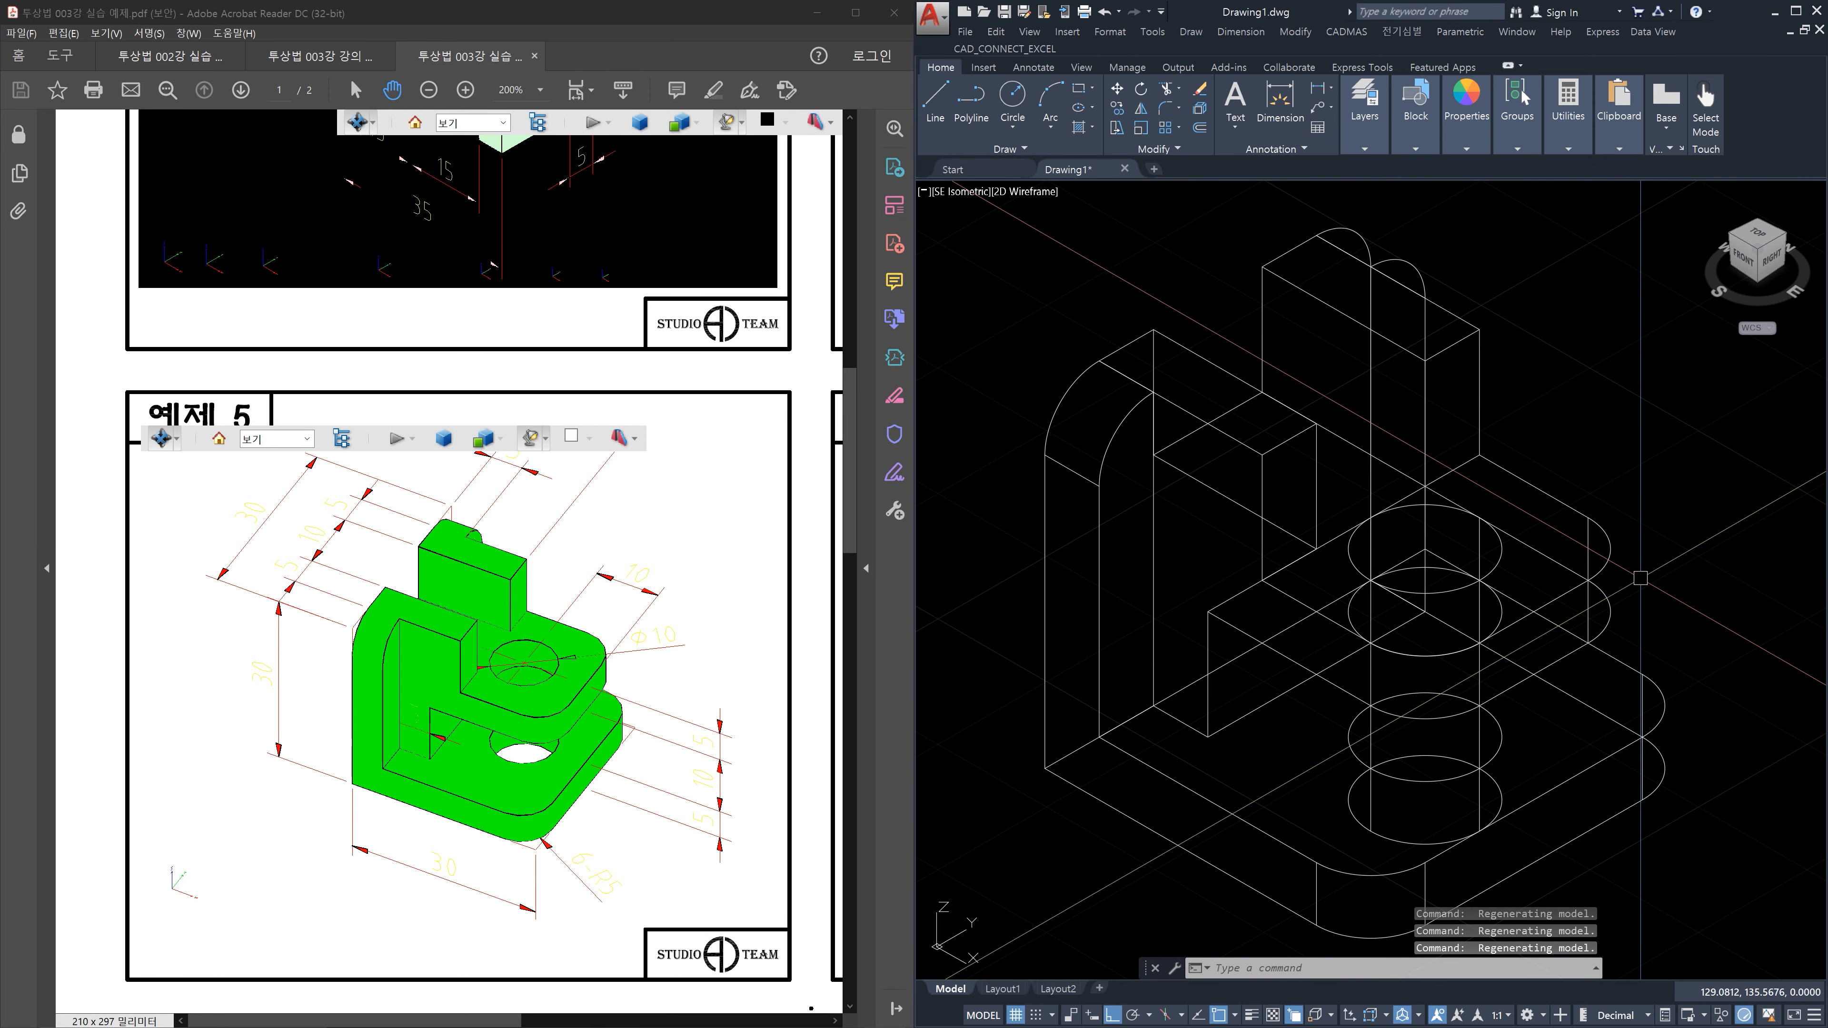